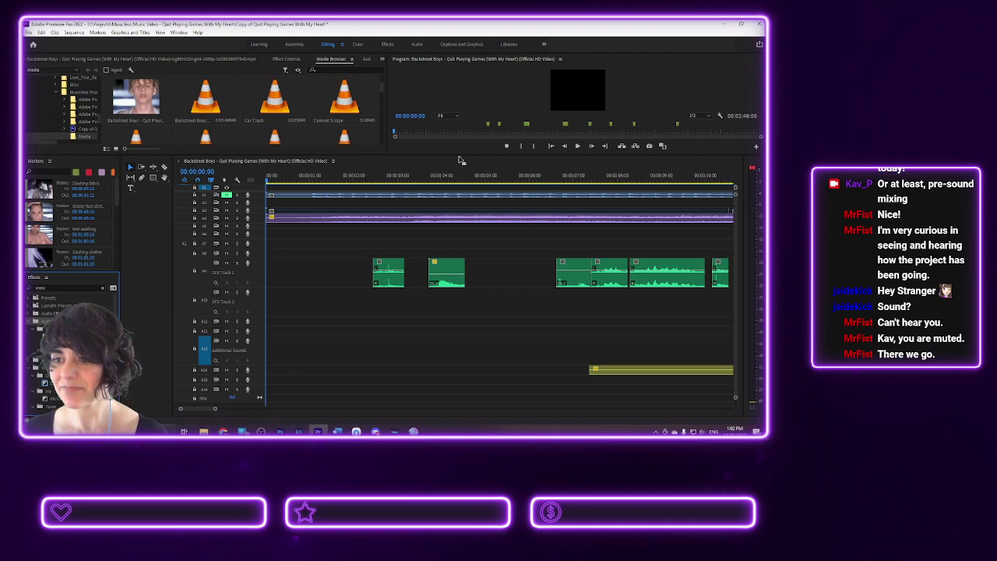
- Enlarge the Program Monitor by shrinking the timeline's height and narrowing the media browser
{"action": "left_click_drag", "start_coordinate": [459, 154], "coordinate": [452, 264]}
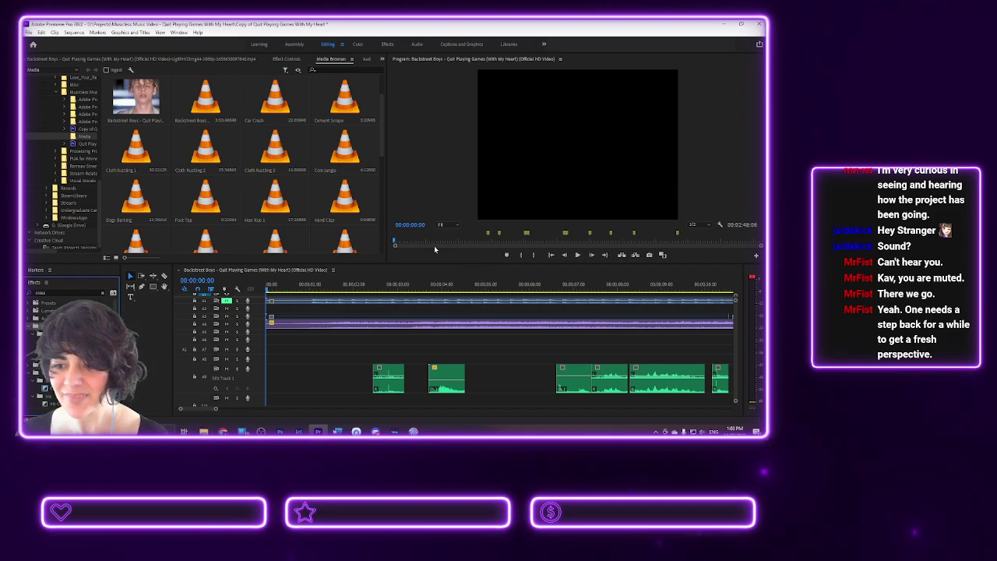
{"action": "left_click_drag", "start_coordinate": [454, 266], "coordinate": [453, 292]}
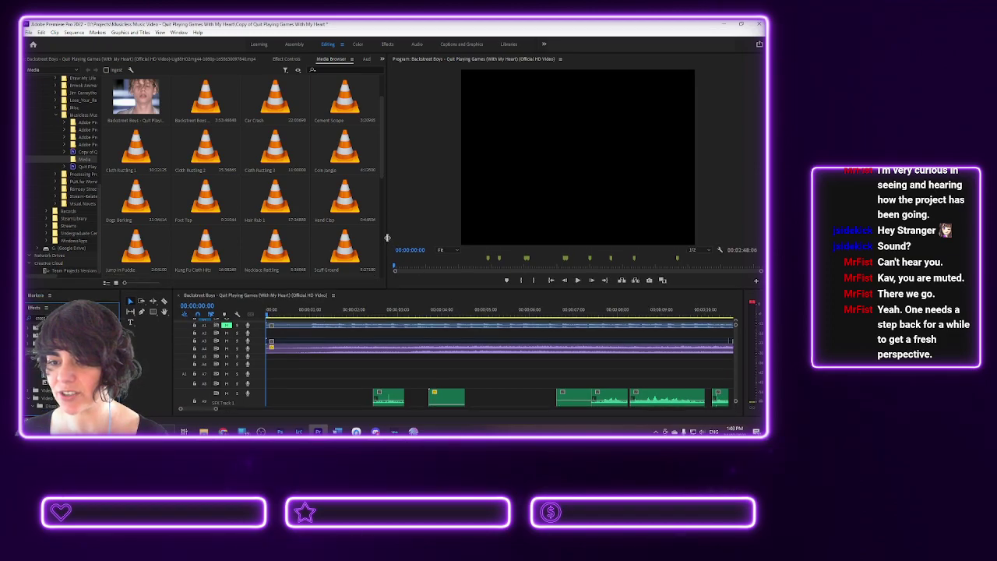
{"action": "left_click_drag", "start_coordinate": [380, 237], "coordinate": [337, 238]}
{"action": "left_click_drag", "start_coordinate": [397, 288], "coordinate": [396, 298]}
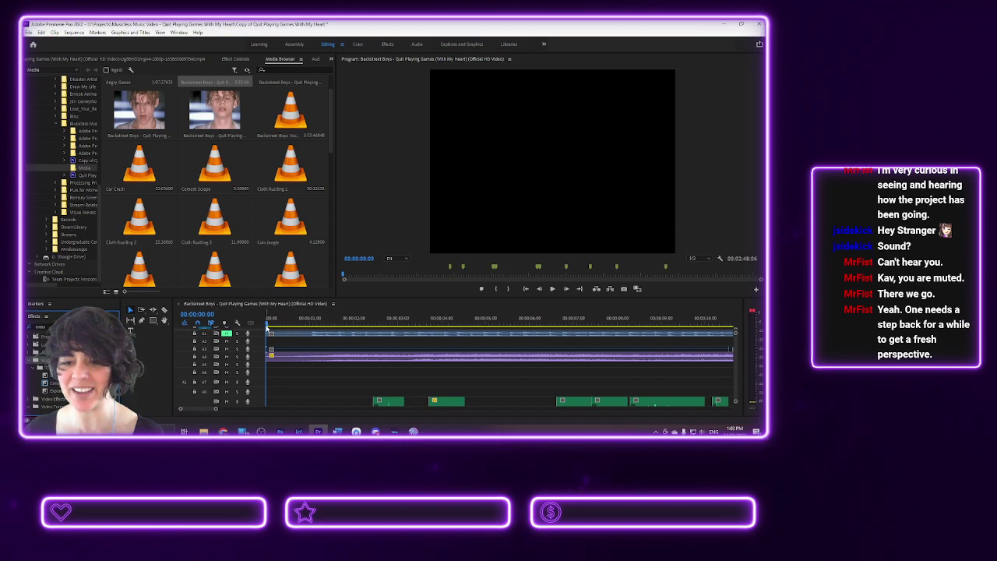
- Enlarge the preview further and play the sequence from the start through to the "Special thanks" credits
{"action": "left_click", "coordinate": [266, 325]}
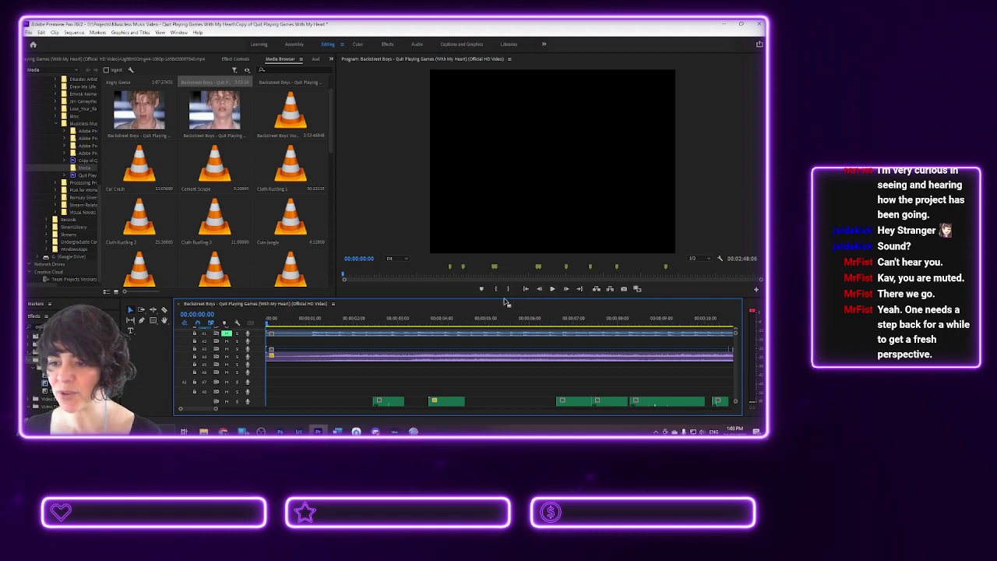
{"action": "left_click_drag", "start_coordinate": [504, 299], "coordinate": [495, 359]}
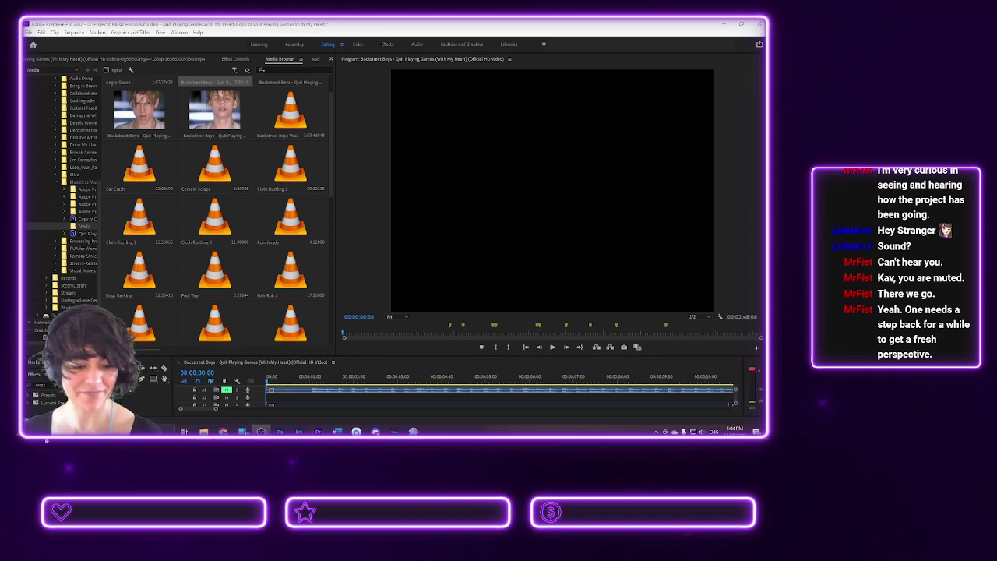
{"action": "left_click", "coordinate": [552, 352]}
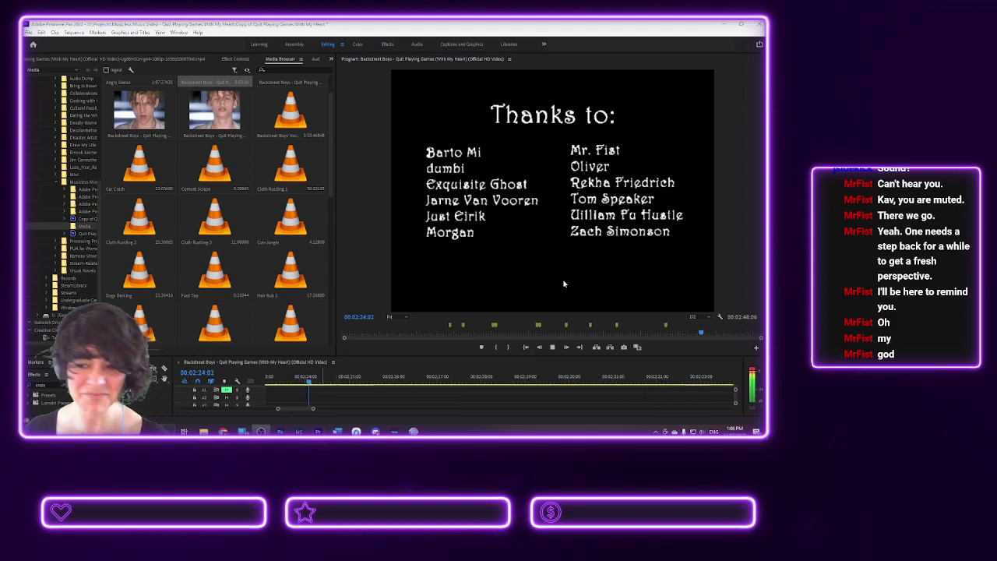
{"action": "left_click", "coordinate": [552, 347]}
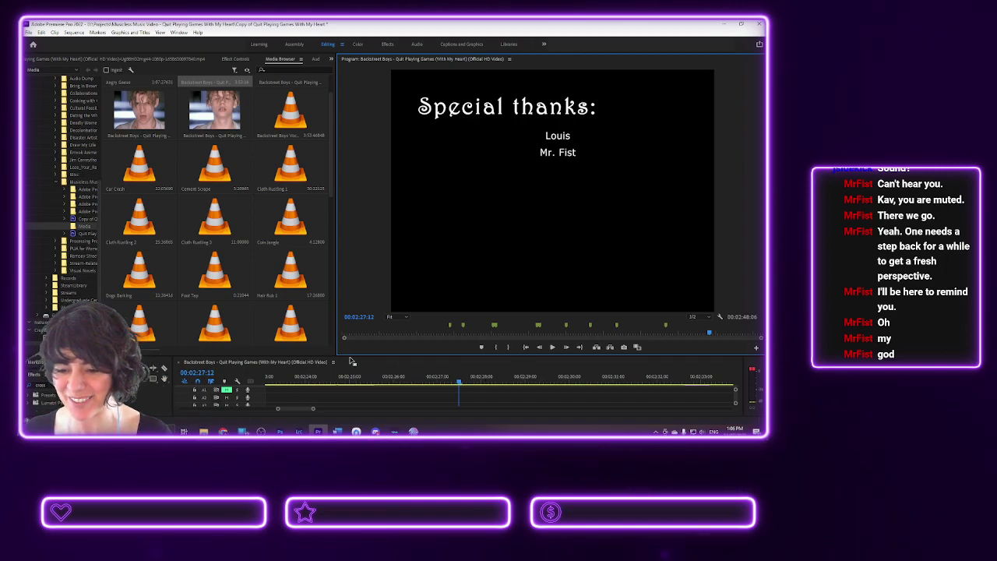
- Restore the timeline's height, solo audio track A15, and listen to it from 00:00:20:00 to about 00:00:35:19
{"action": "left_click_drag", "start_coordinate": [363, 355], "coordinate": [371, 258]}
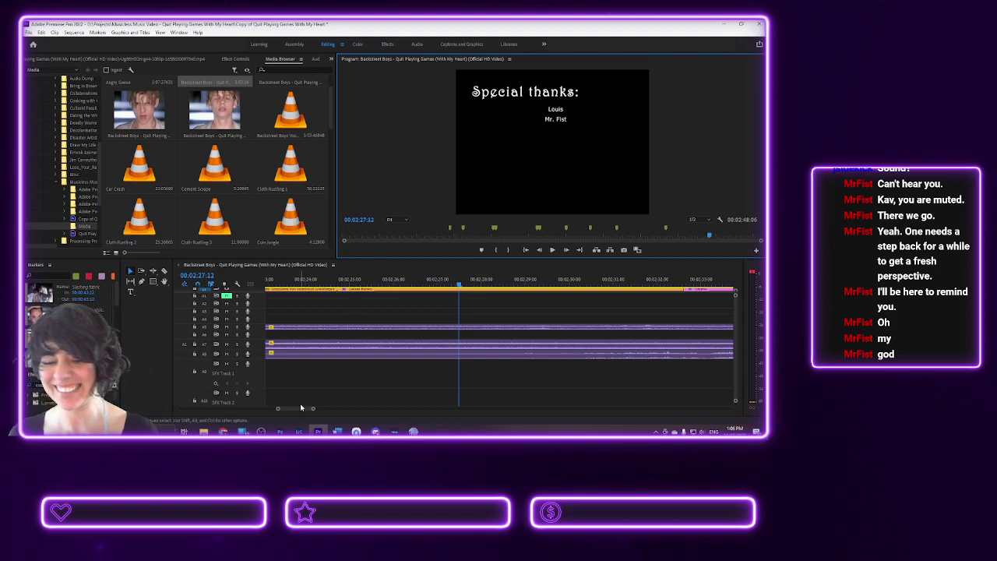
{"action": "left_click_drag", "start_coordinate": [302, 409], "coordinate": [278, 407]}
{"action": "scroll", "coordinate": [304, 331], "scroll_direction": "up", "scroll_amount": 10}
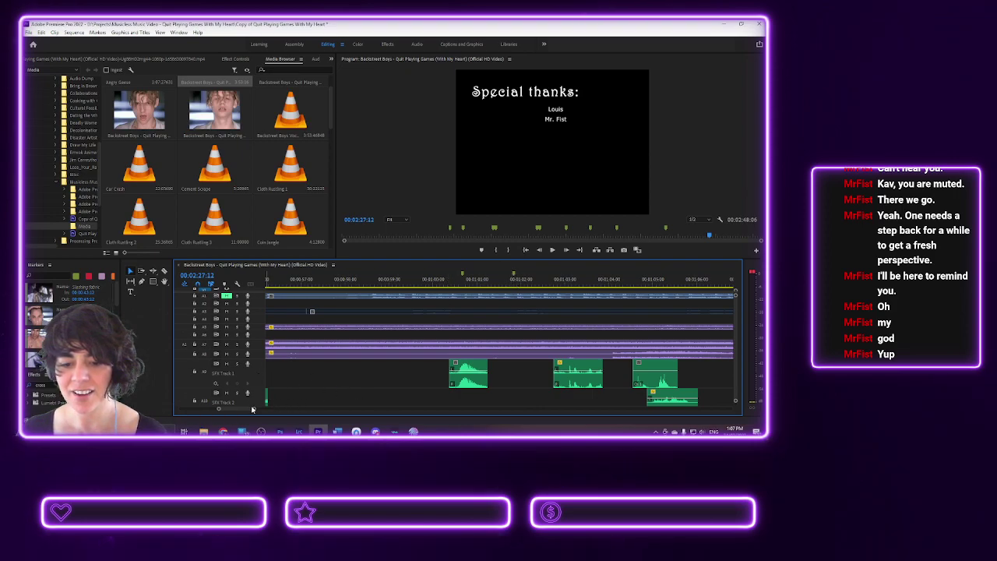
{"action": "left_click_drag", "start_coordinate": [240, 410], "coordinate": [213, 406]}
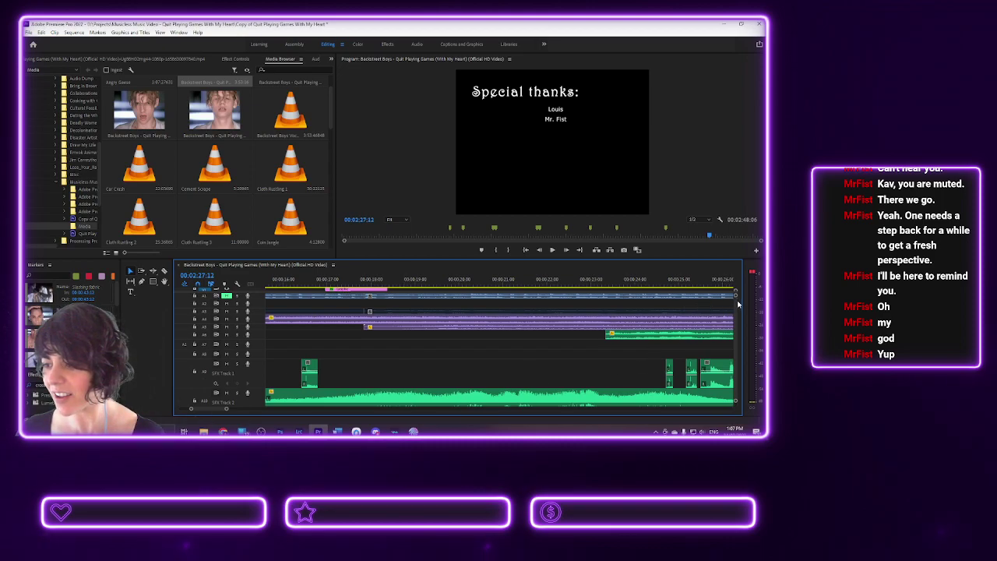
{"action": "scroll", "coordinate": [736, 310], "scroll_direction": "down", "scroll_amount": 5}
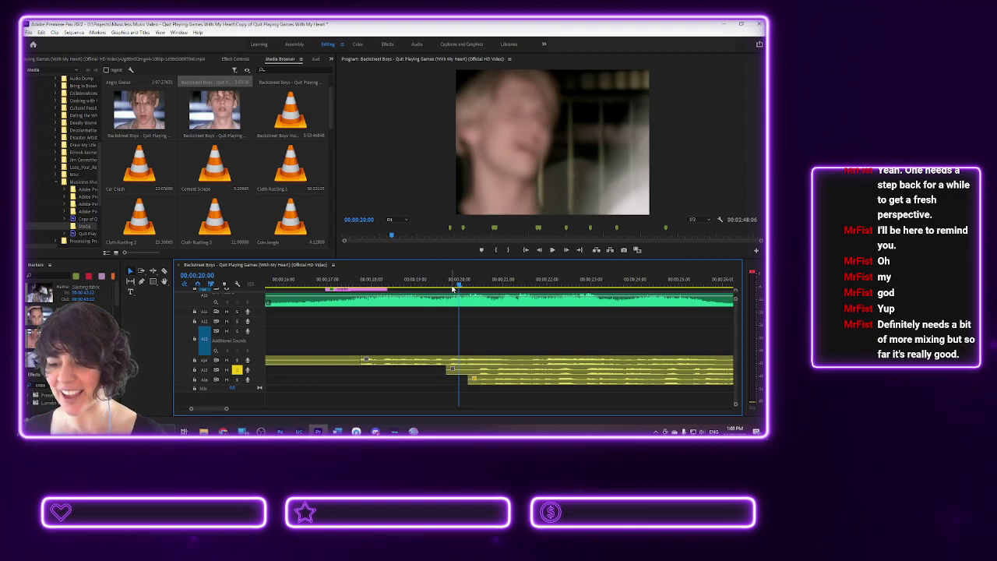
{"action": "key", "text": "space"}
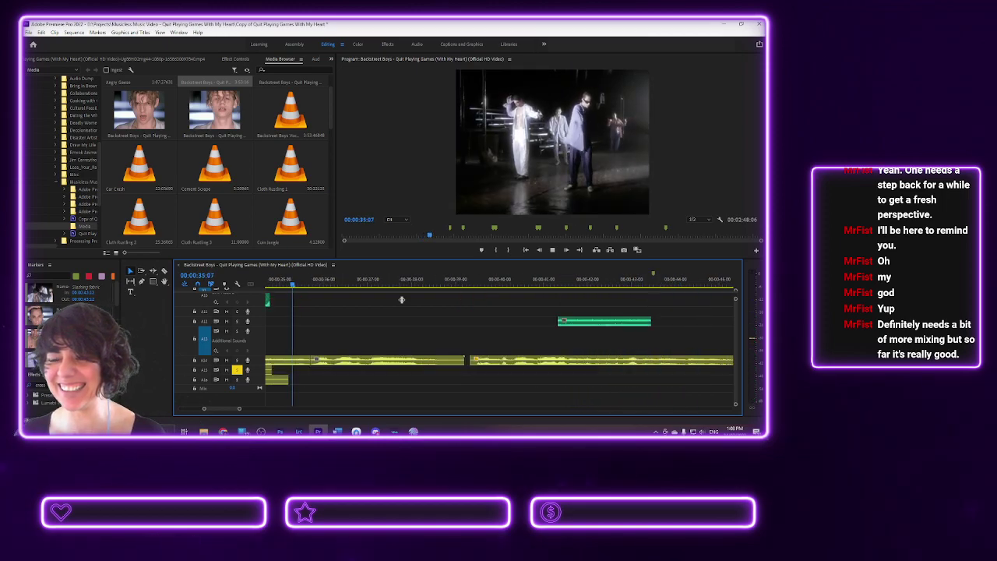
{"action": "key", "text": "space"}
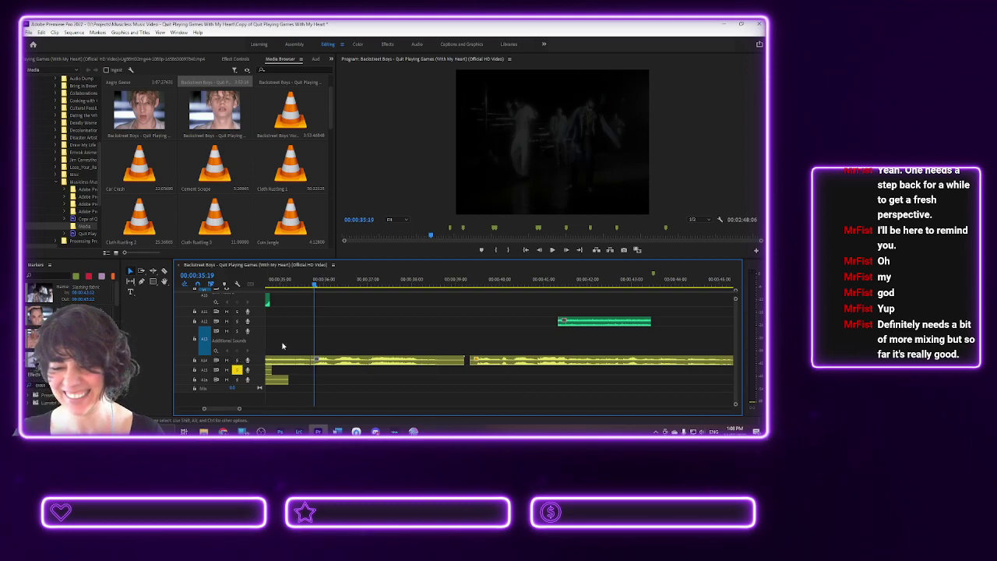
- Continue auditioning the soloed track A15 from 00:01:05:00 to about 00:01:17:07
{"action": "left_click_drag", "start_coordinate": [315, 285], "coordinate": [769, 294]}
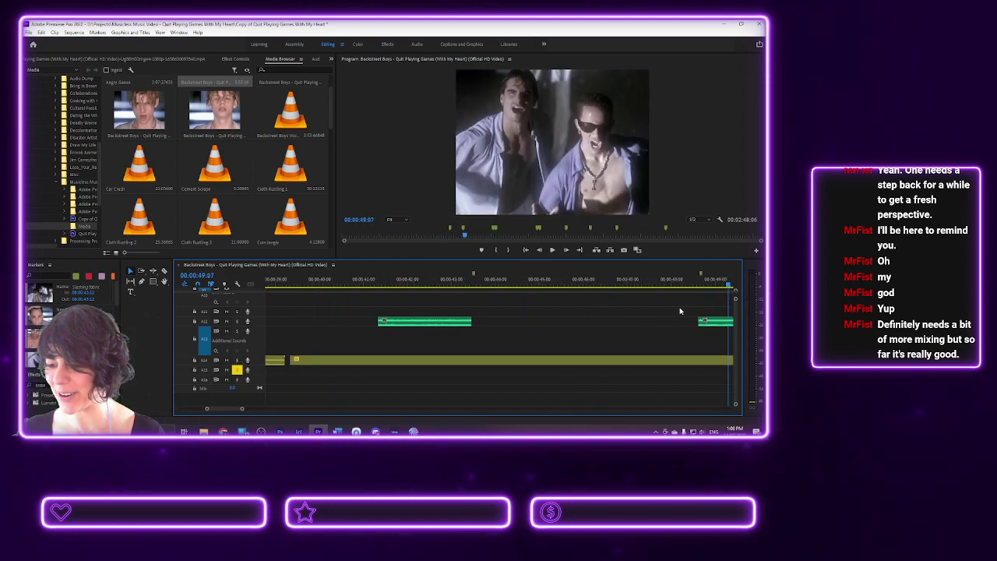
{"action": "left_click_drag", "start_coordinate": [232, 410], "coordinate": [250, 413]}
{"action": "left_click", "coordinate": [314, 288]}
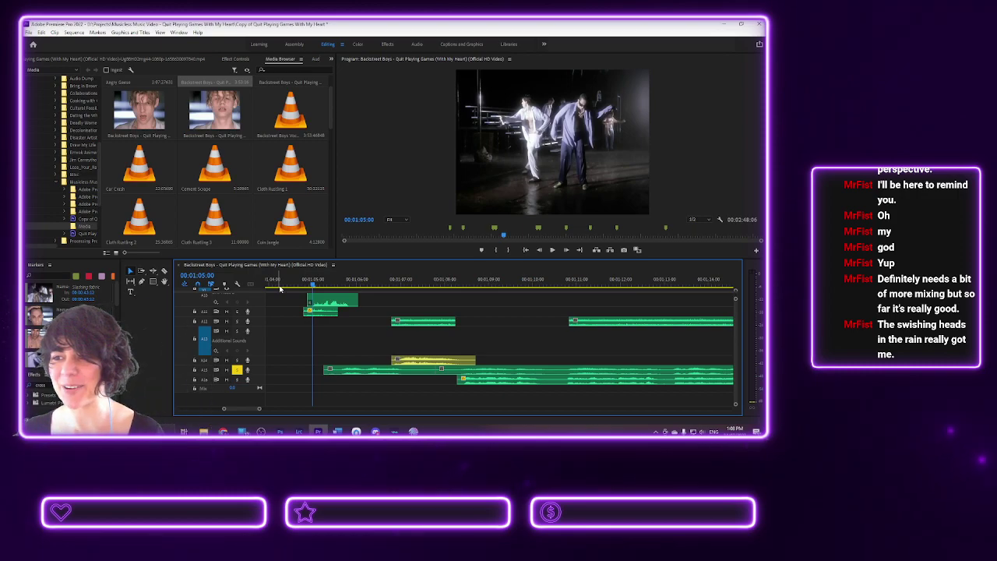
{"action": "key", "text": "space"}
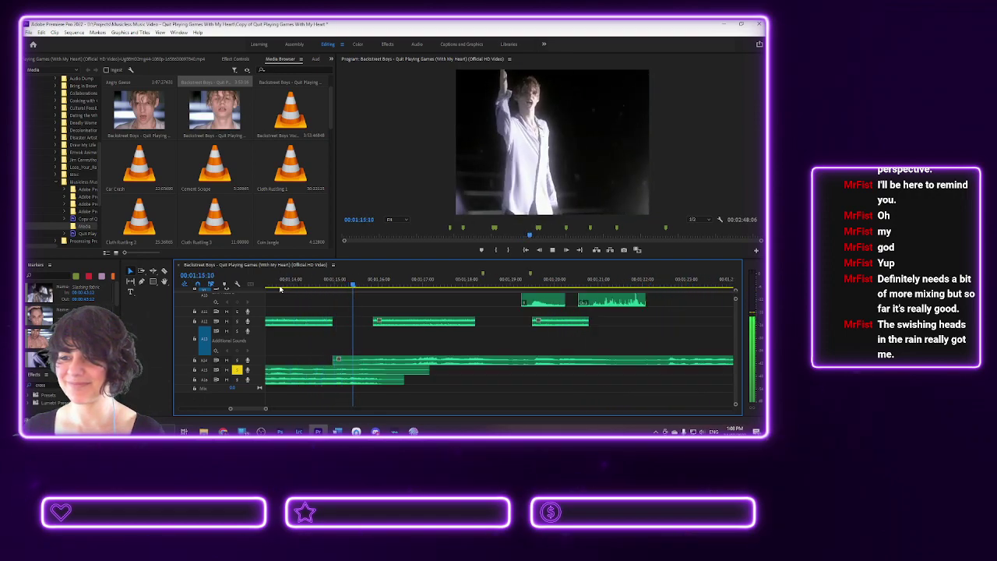
{"action": "key", "text": "space"}
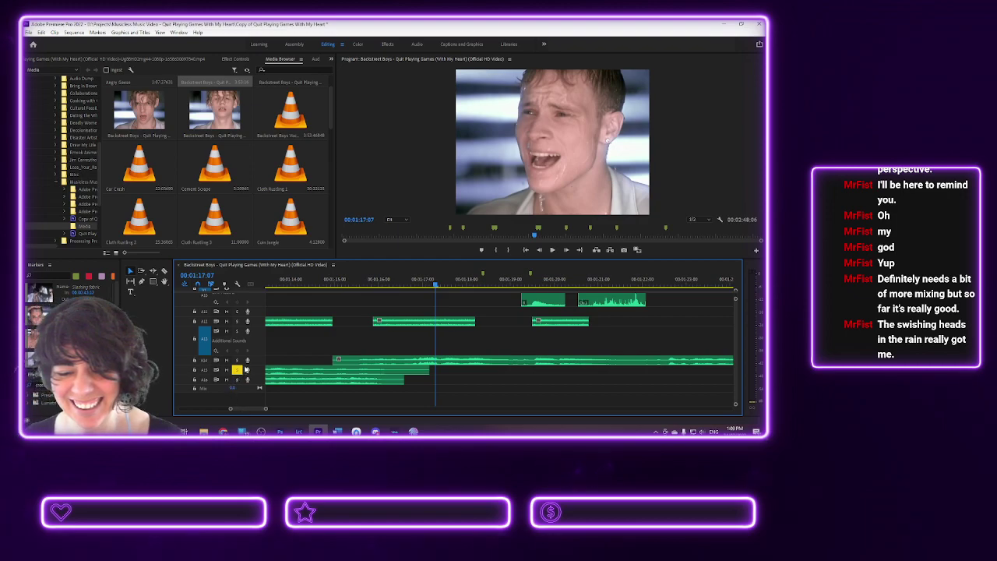
- Turn off solo on track A15, solo track A12, and listen to its first clip from 00:00:40:18
{"action": "left_click_drag", "start_coordinate": [243, 407], "coordinate": [192, 407]}
{"action": "scroll", "coordinate": [402, 309], "scroll_direction": "down", "scroll_amount": 5}
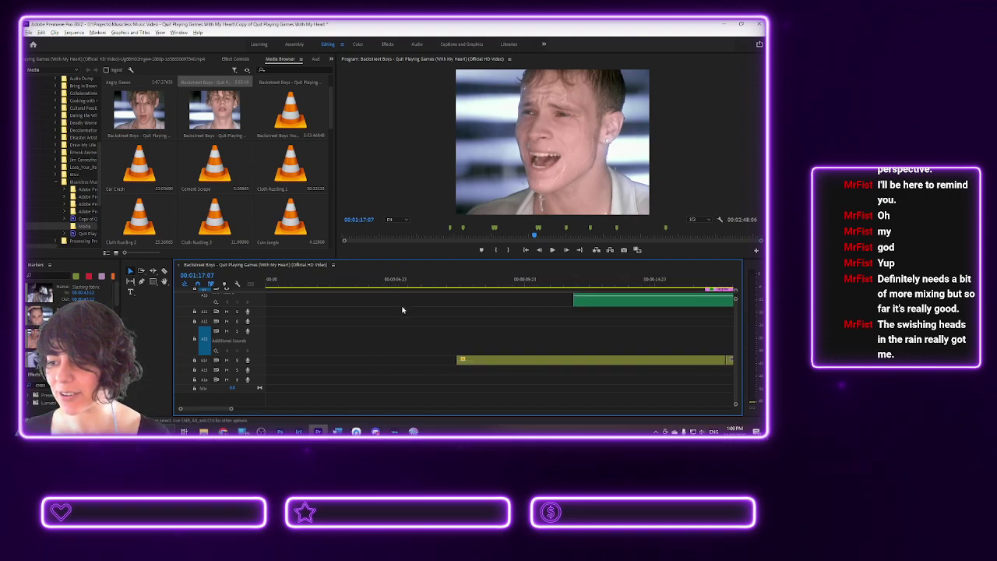
{"action": "scroll", "coordinate": [402, 309], "scroll_direction": "down", "scroll_amount": 3}
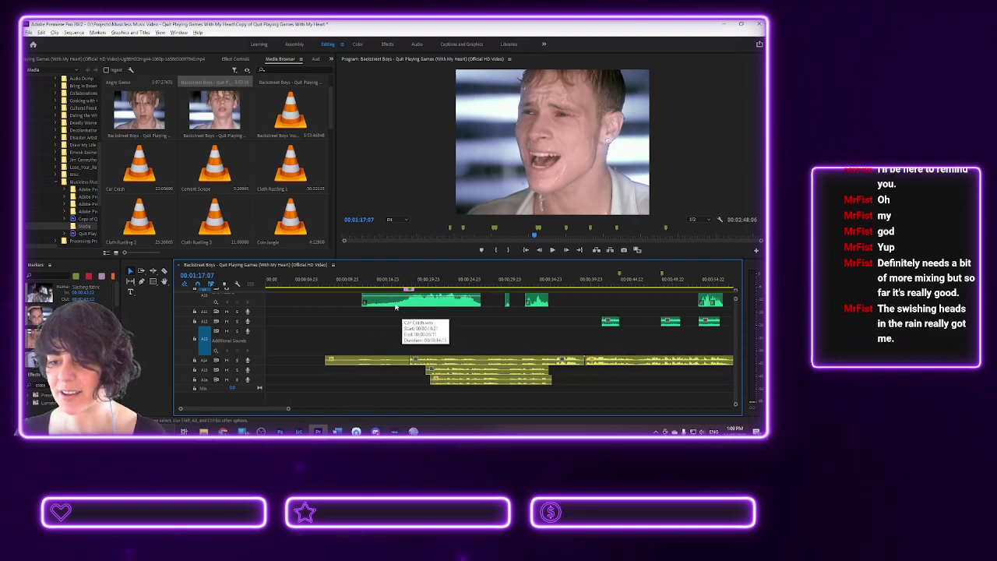
{"action": "mouse_move", "coordinate": [609, 281]}
{"action": "left_mouse_down"}
{"action": "mouse_move", "coordinate": [327, 280]}
{"action": "mouse_move", "coordinate": [618, 282]}
{"action": "mouse_move", "coordinate": [598, 281]}
{"action": "left_mouse_up"}
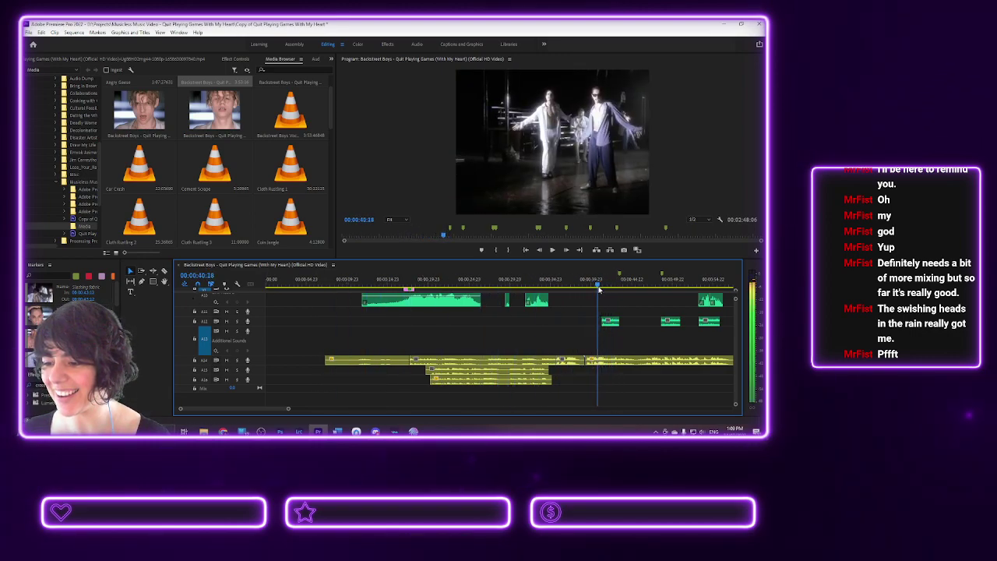
{"action": "left_click", "coordinate": [237, 321]}
{"action": "key", "text": "space"}
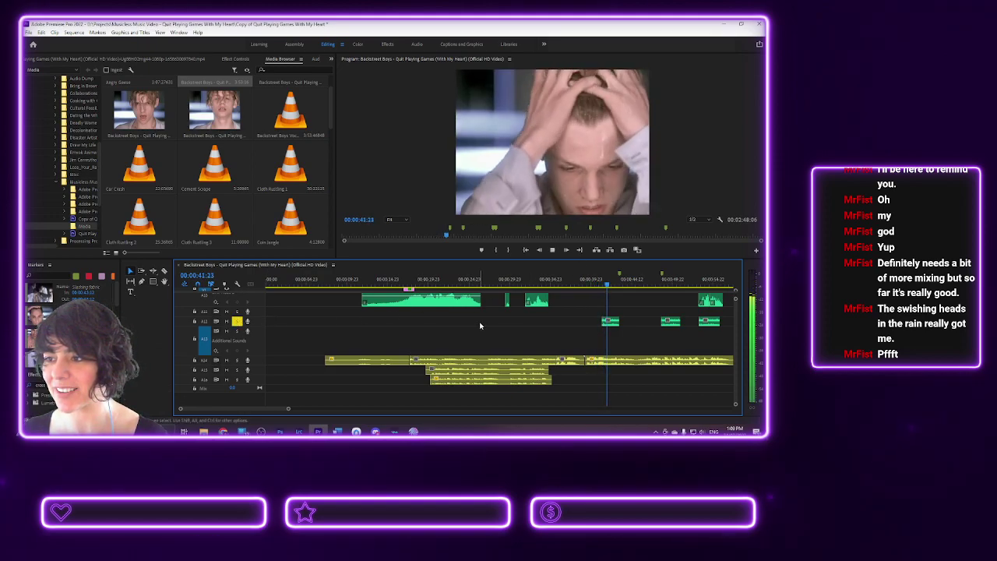
{"action": "key", "text": "space"}
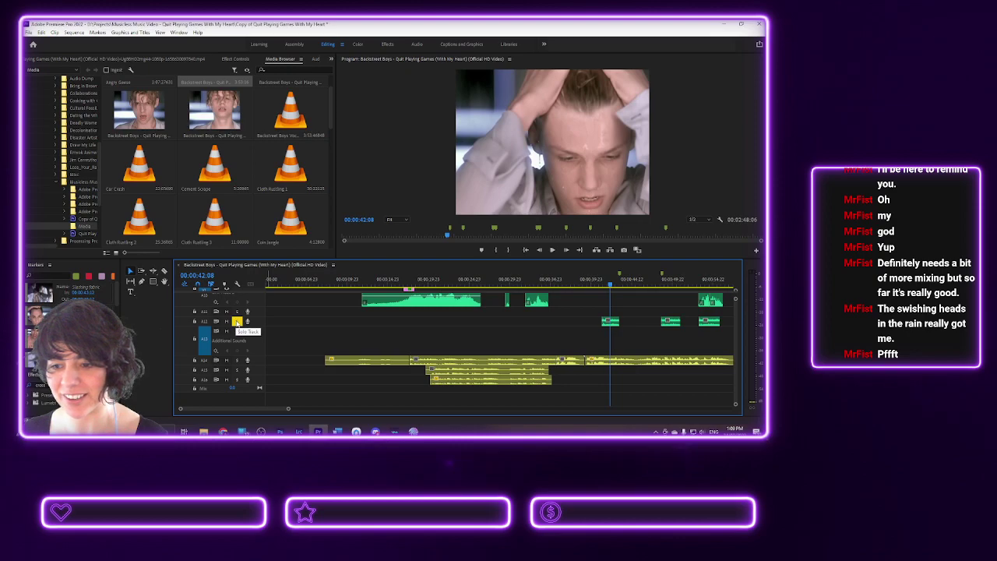
- Unsolo track A12, solo SFX Track 1, and audition its clip near 00:00:41 twice
{"action": "scroll", "coordinate": [737, 312], "scroll_direction": "up", "scroll_amount": 5}
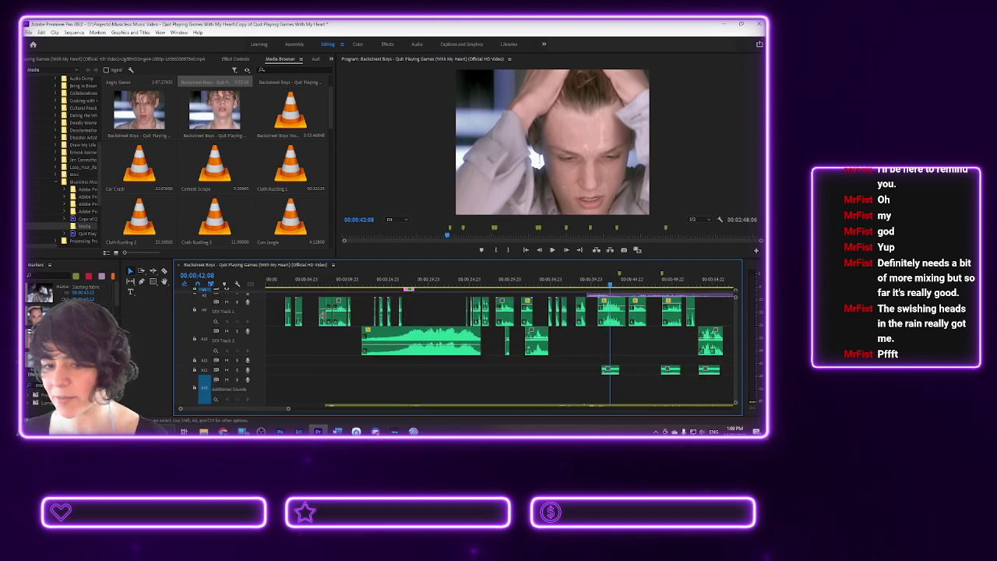
{"action": "left_click", "coordinate": [594, 282]}
{"action": "key", "text": "space"}
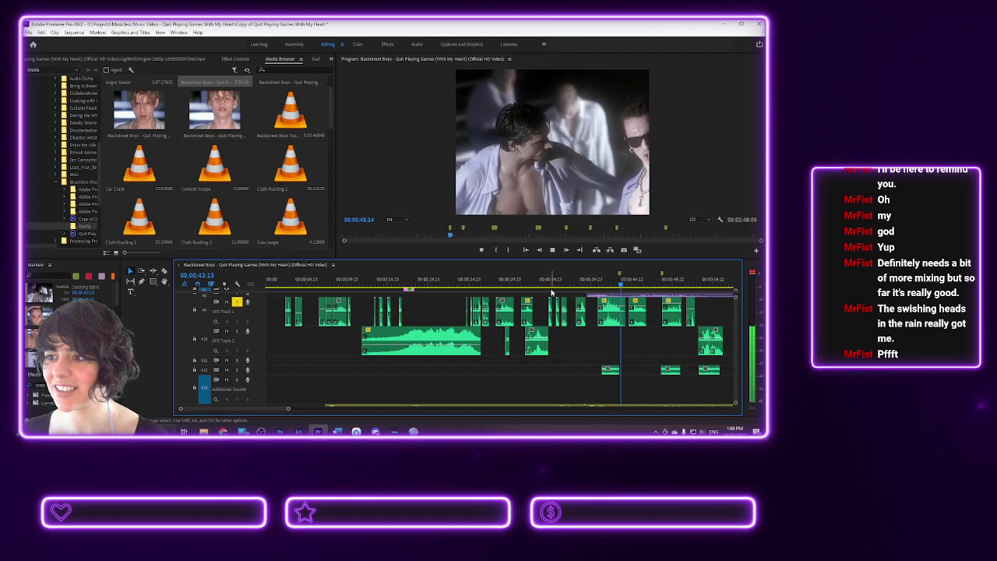
{"action": "key", "text": "space"}
{"action": "left_click", "coordinate": [598, 280]}
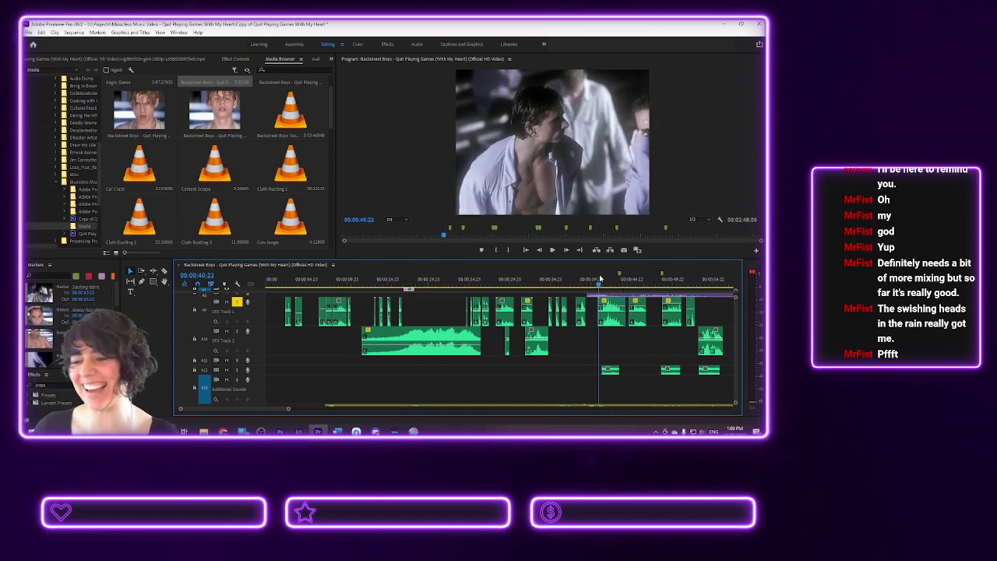
{"action": "key", "text": "space"}
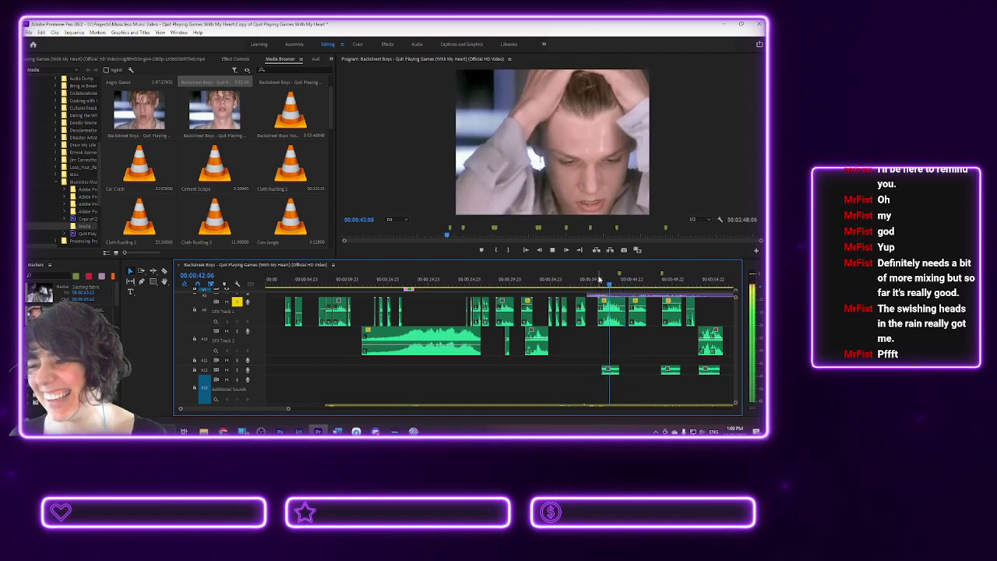
{"action": "key", "text": "space"}
- Shift the SFX Track 1 clip later to start at about 00:00:41:06, level with the A12 clip, and play it back
{"action": "scroll", "coordinate": [612, 335], "scroll_direction": "up", "scroll_amount": 5}
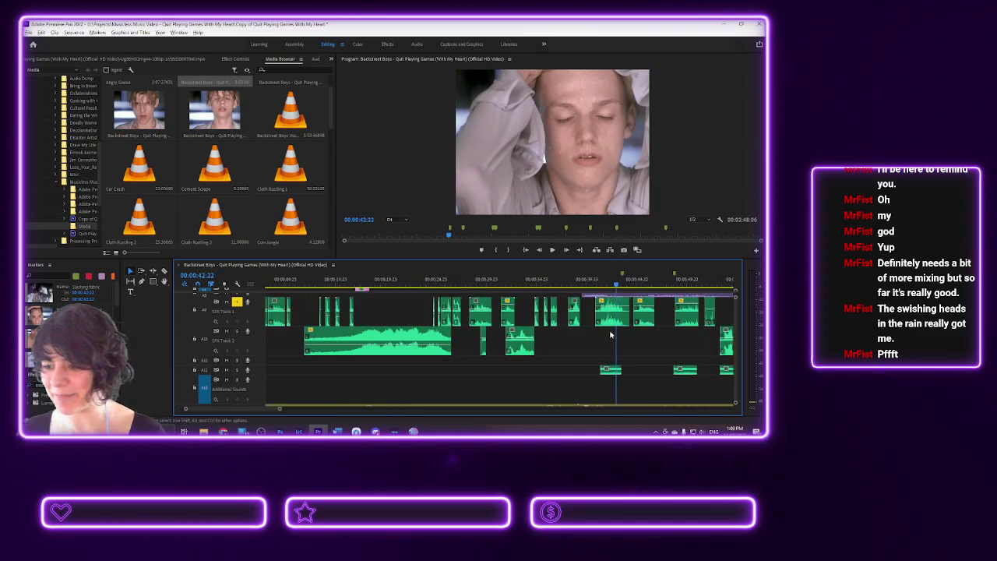
{"action": "left_click_drag", "start_coordinate": [602, 310], "coordinate": [611, 322]}
{"action": "left_click_drag", "start_coordinate": [586, 285], "coordinate": [593, 285]}
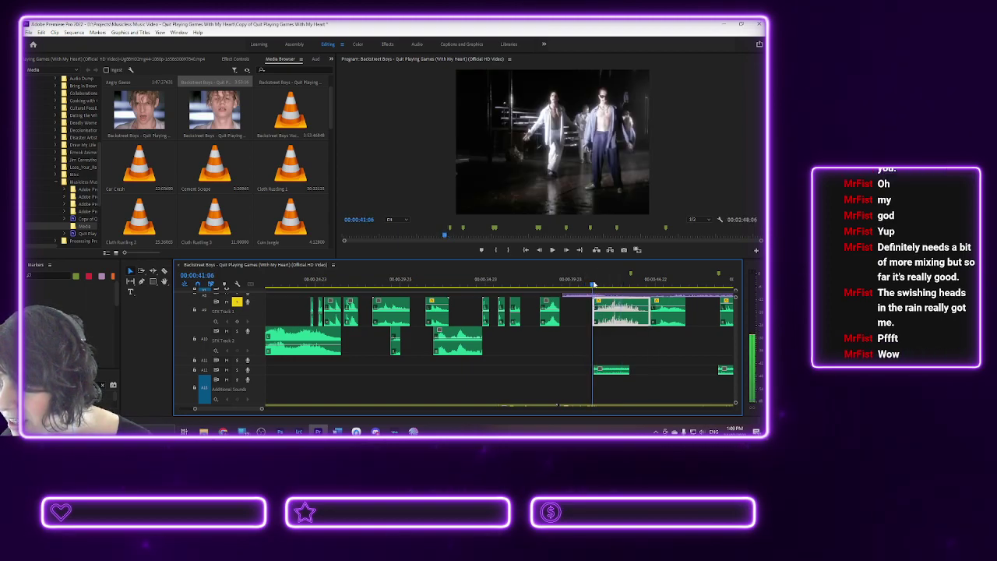
{"action": "key", "text": "space"}
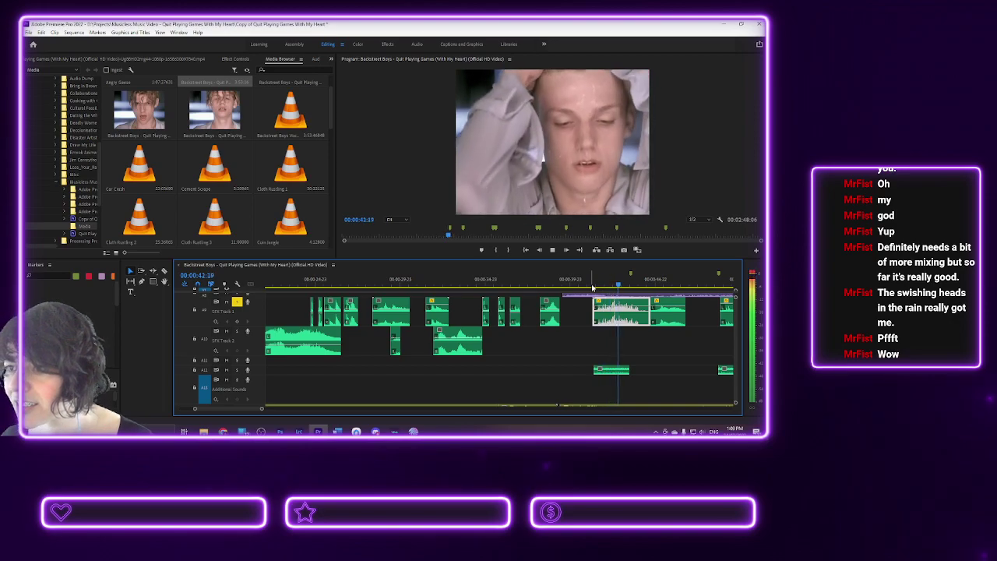
{"action": "key", "text": "space"}
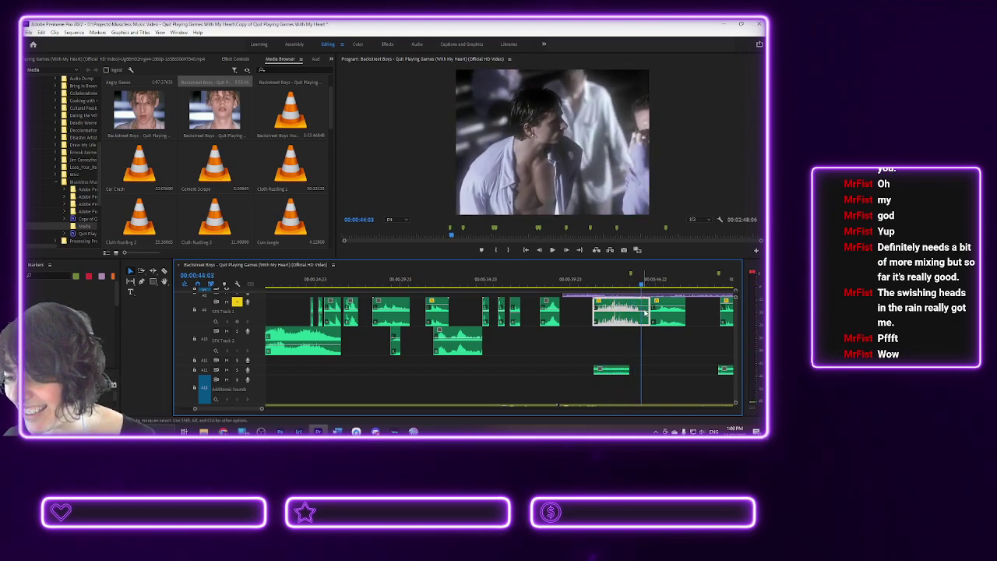
- Trim the end of the moved SFX Track 1 clip to just past the A12 clip's end, and replay the section twice
{"action": "left_click_drag", "start_coordinate": [646, 313], "coordinate": [631, 309]}
{"action": "key", "text": "Up"}
{"action": "key", "text": "space"}
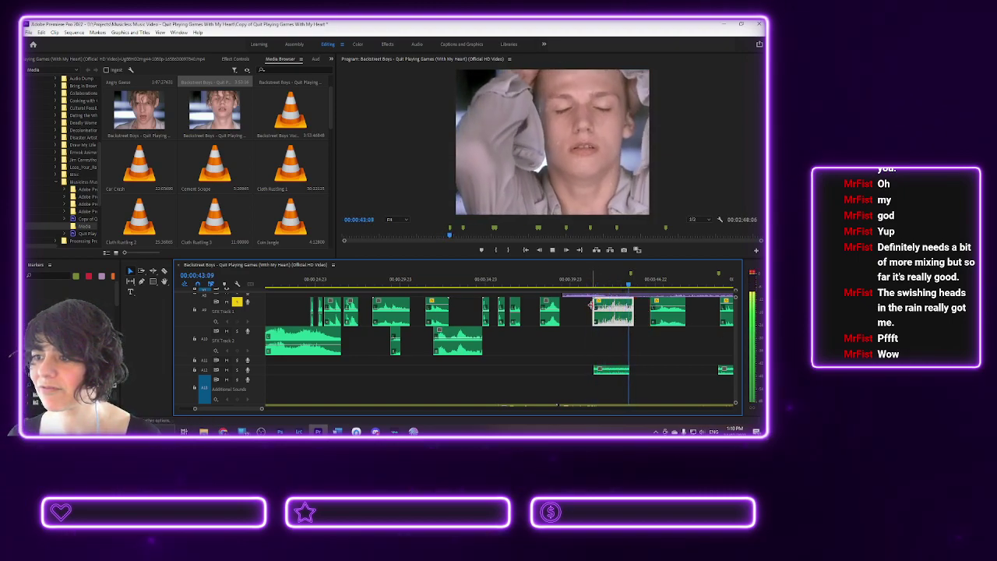
{"action": "key", "text": "space"}
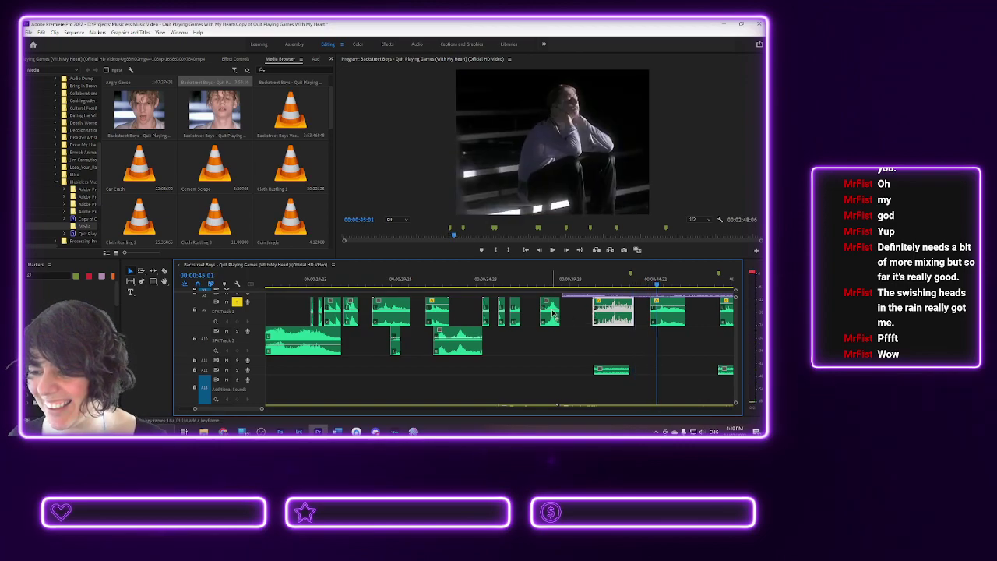
{"action": "left_click", "coordinate": [590, 281]}
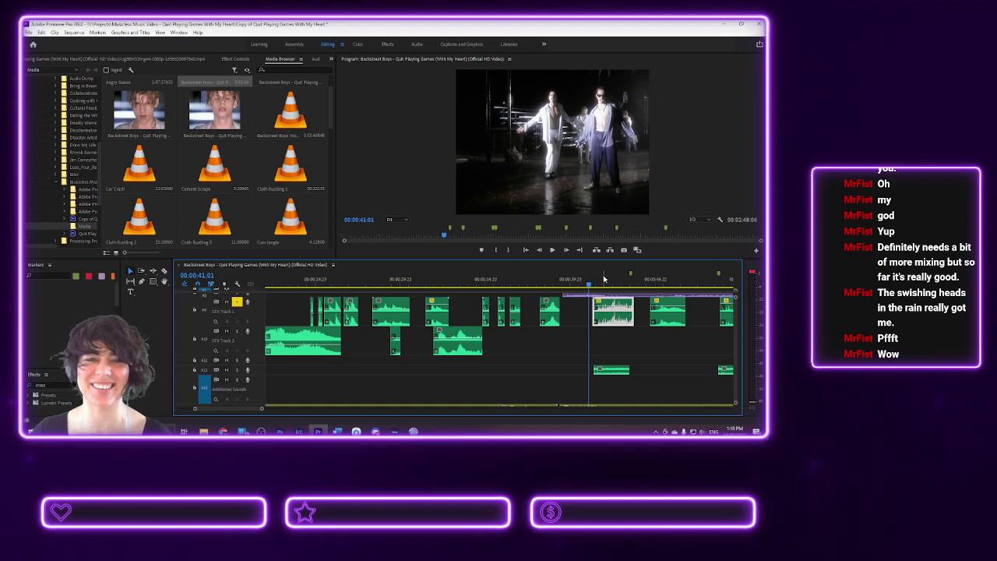
{"action": "key", "text": "space"}
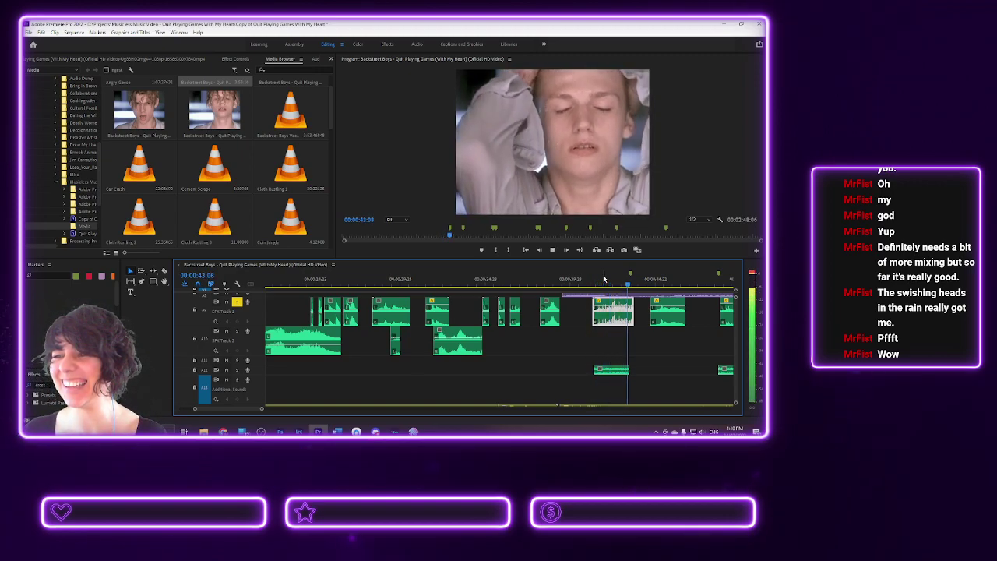
{"action": "key", "text": "space"}
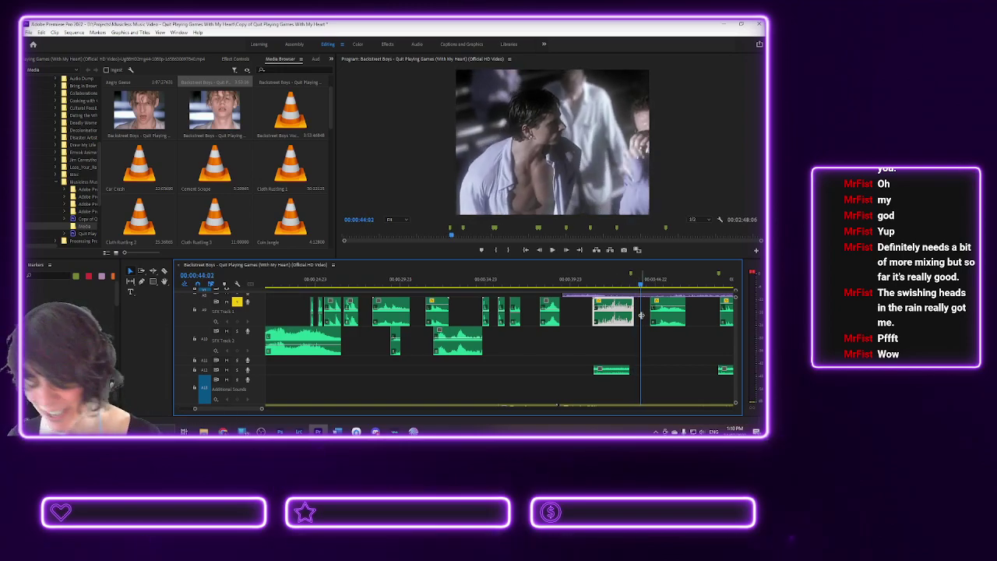
- Trim the end of the selected SFX Track 1 clip slightly, close to the 00:00:43:12 marker, and play back the following section
{"action": "key", "text": "equal"}
{"action": "key", "text": "equal"}
{"action": "key", "text": "equal"}
{"action": "left_click_drag", "start_coordinate": [628, 311], "coordinate": [616, 313]}
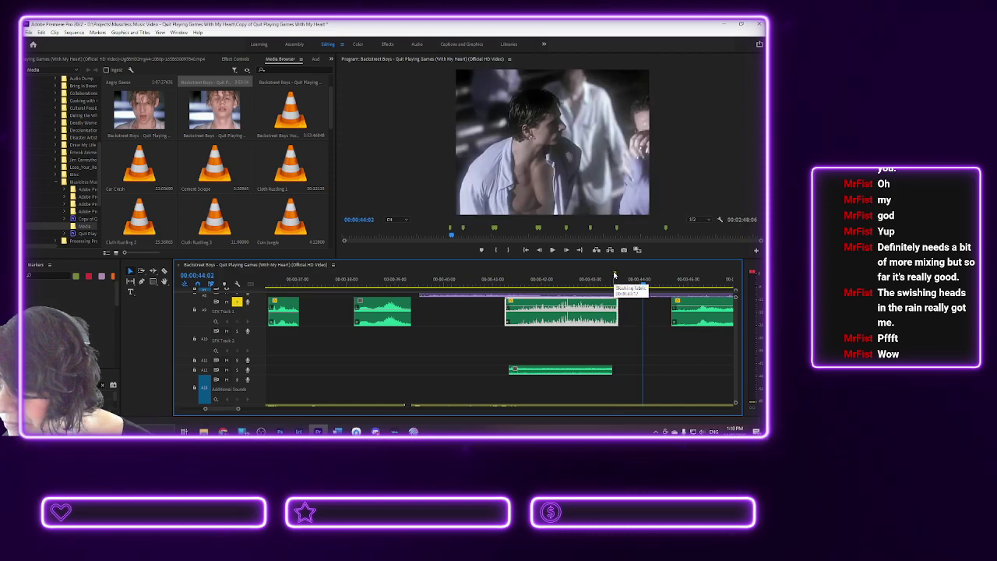
{"action": "left_click", "coordinate": [507, 282]}
{"action": "key", "text": "space"}
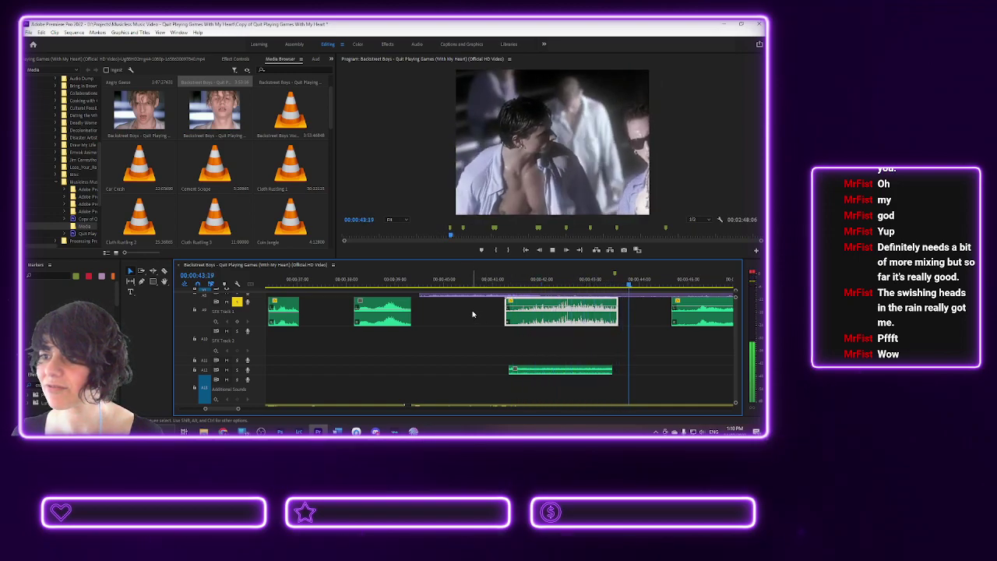
{"action": "key", "text": "space"}
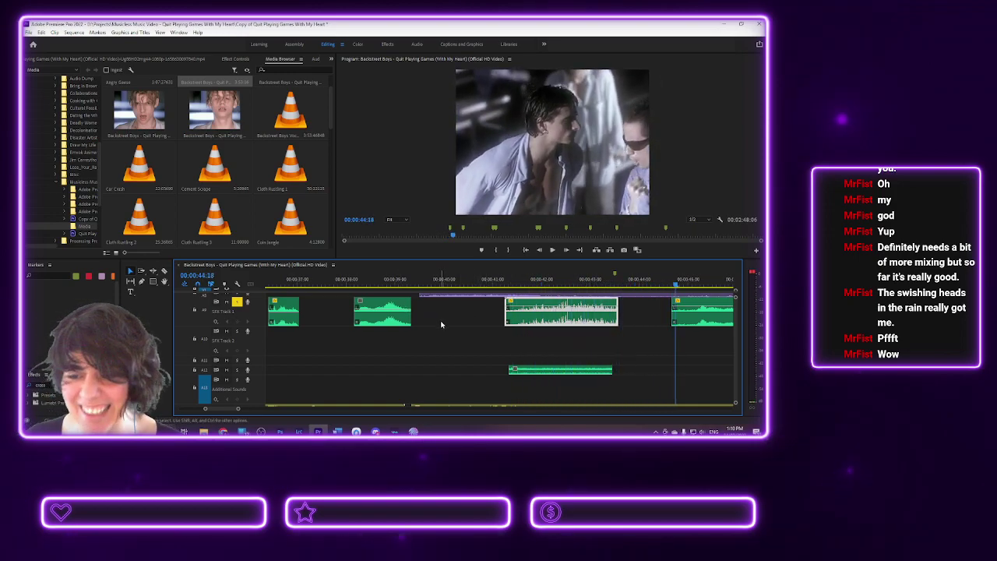
- Turn off solo on SFX Track 1 and move the playhead back to 00:00:34:11
{"action": "left_click", "coordinate": [237, 302]}
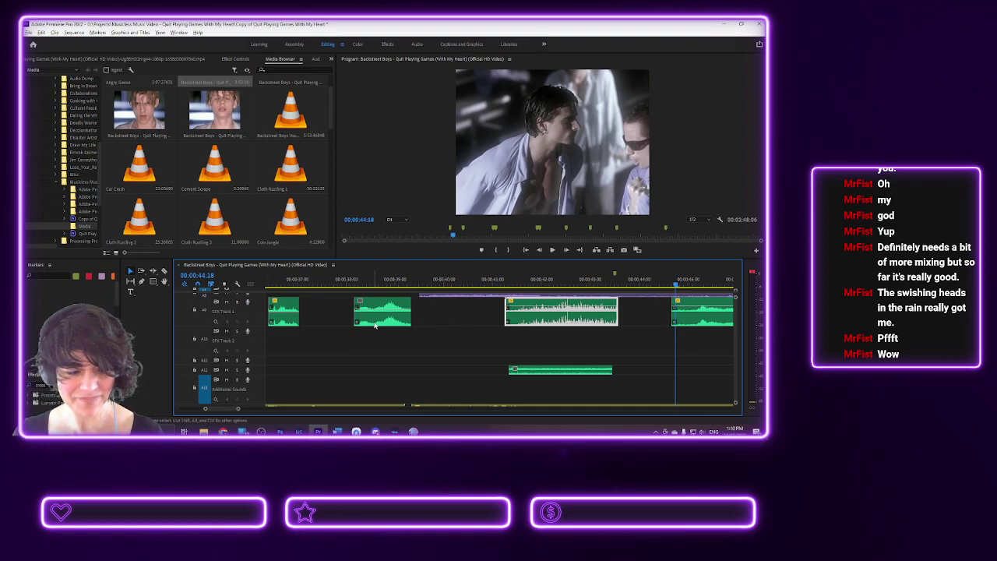
{"action": "key", "text": "minus"}
{"action": "key", "text": "minus"}
{"action": "key", "text": "minus"}
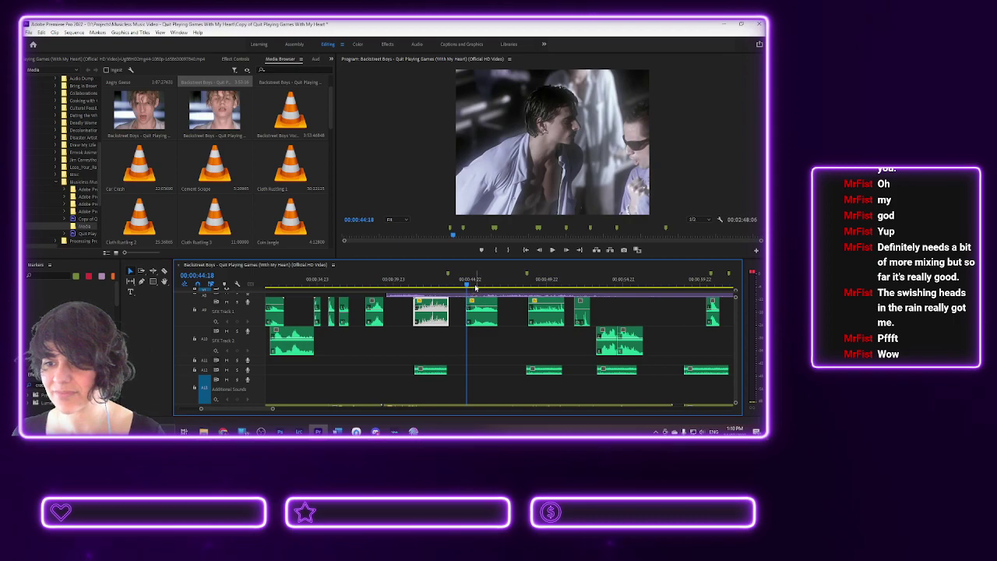
{"action": "left_click", "coordinate": [309, 283]}
{"action": "mouse_move", "coordinate": [250, 410]}
{"action": "left_mouse_down"}
{"action": "mouse_move", "coordinate": [212, 408]}
{"action": "mouse_move", "coordinate": [251, 407]}
{"action": "left_mouse_up"}
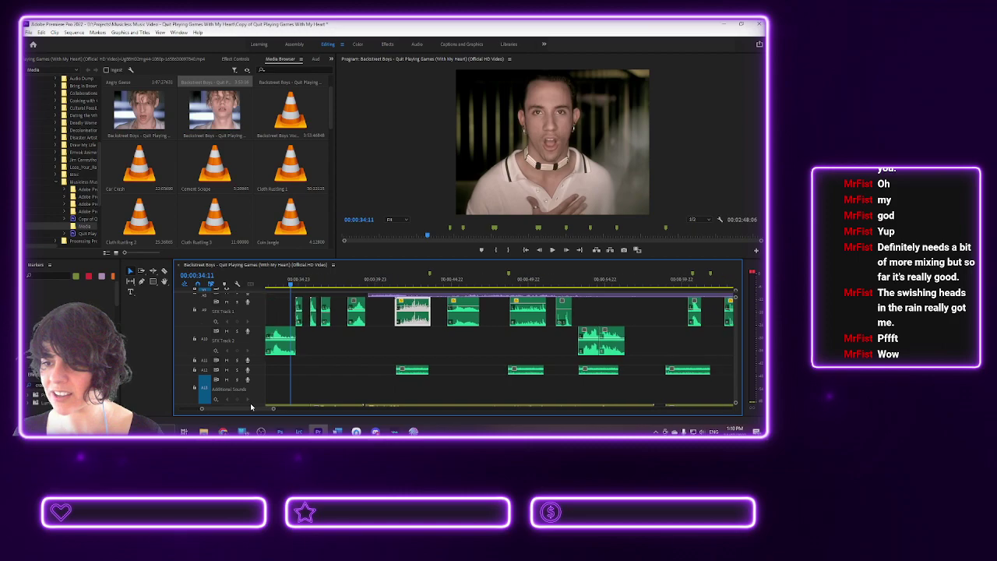
- Audition the full mix around the clip's end twice, starting from 00:00:43:05, and park the playhead at 00:00:43:15
{"action": "left_click", "coordinate": [425, 283]}
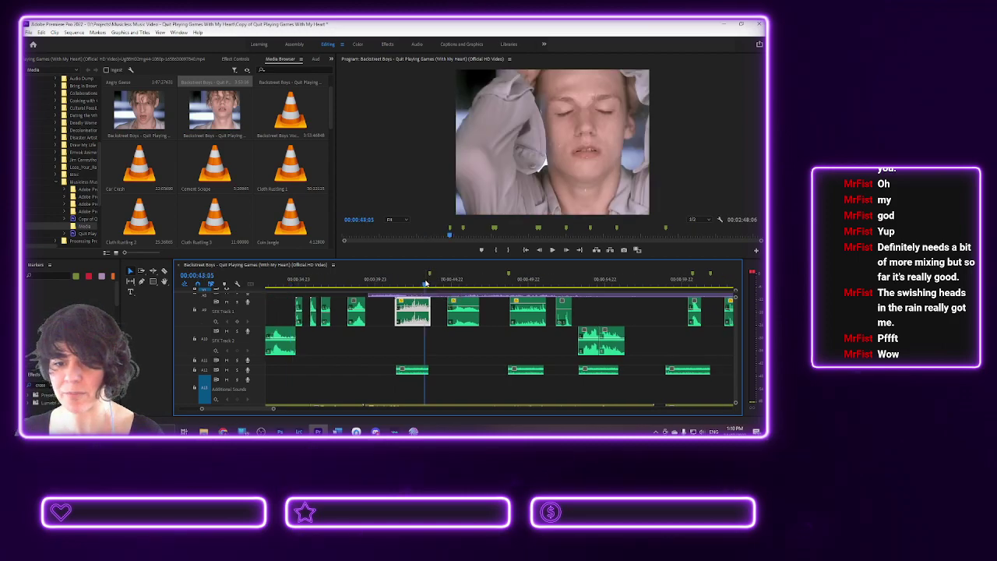
{"action": "key", "text": "space"}
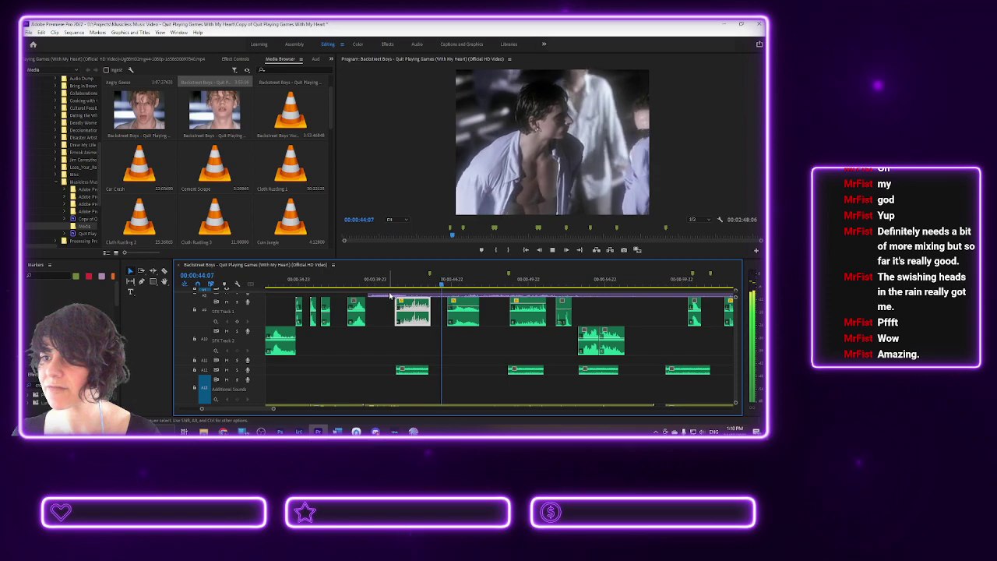
{"action": "key", "text": "space"}
{"action": "left_click", "coordinate": [428, 286]}
{"action": "key", "text": "space"}
{"action": "left_click", "coordinate": [429, 287]}
{"action": "left_click", "coordinate": [431, 287]}
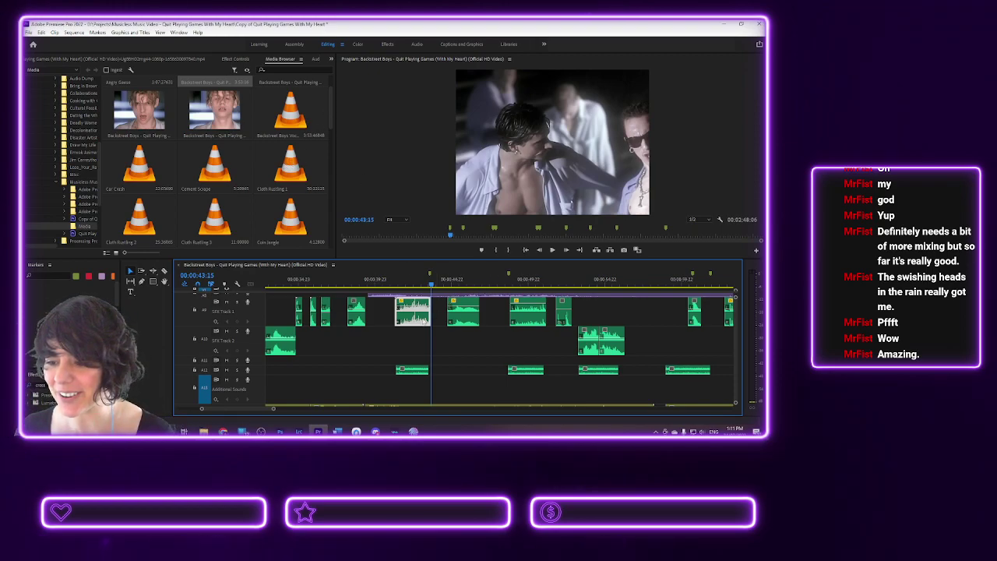
- Solo SFX Track 1 and place the playhead at 00:00:48:09, just before its next marked clip
{"action": "left_click", "coordinate": [517, 285]}
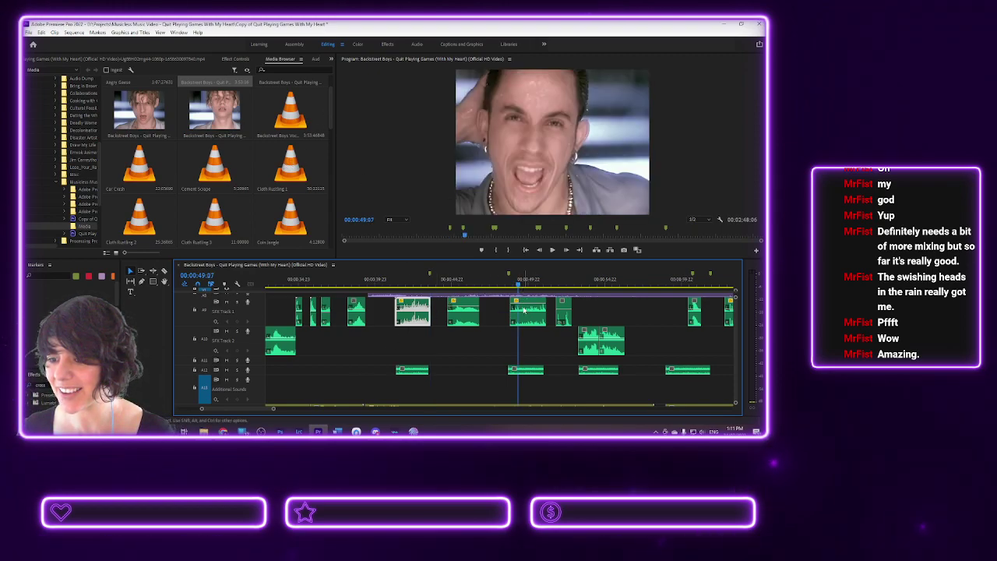
{"action": "left_click", "coordinate": [236, 301]}
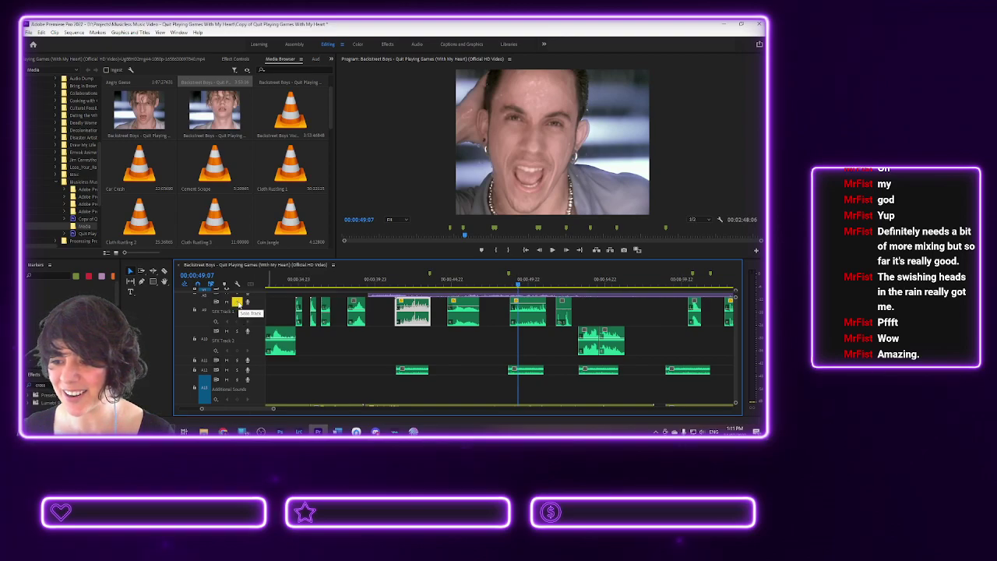
{"action": "left_click", "coordinate": [505, 287]}
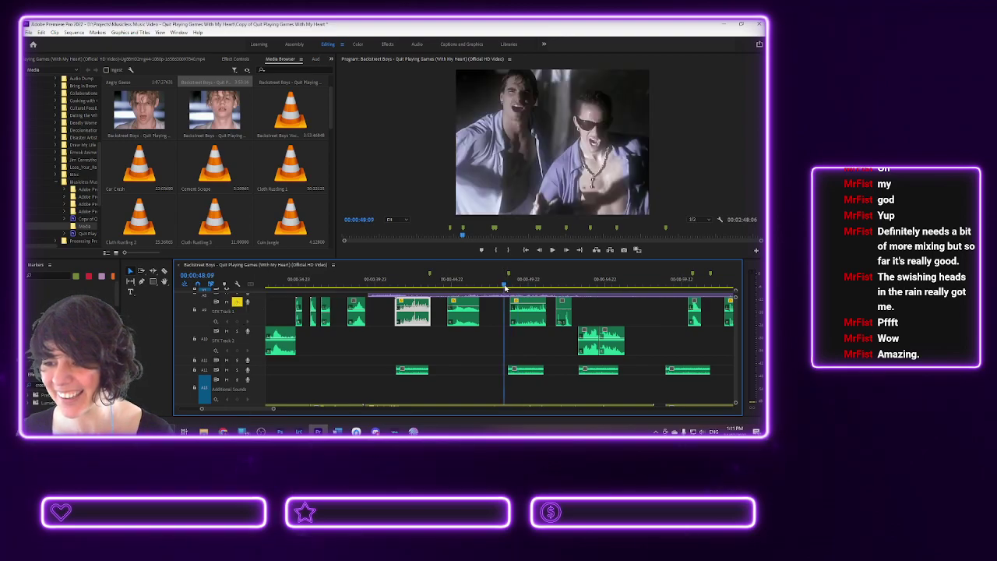
- Look through the project's media folder for the bell sound effect used in the mix
{"action": "scroll", "coordinate": [183, 196], "scroll_direction": "down", "scroll_amount": 5}
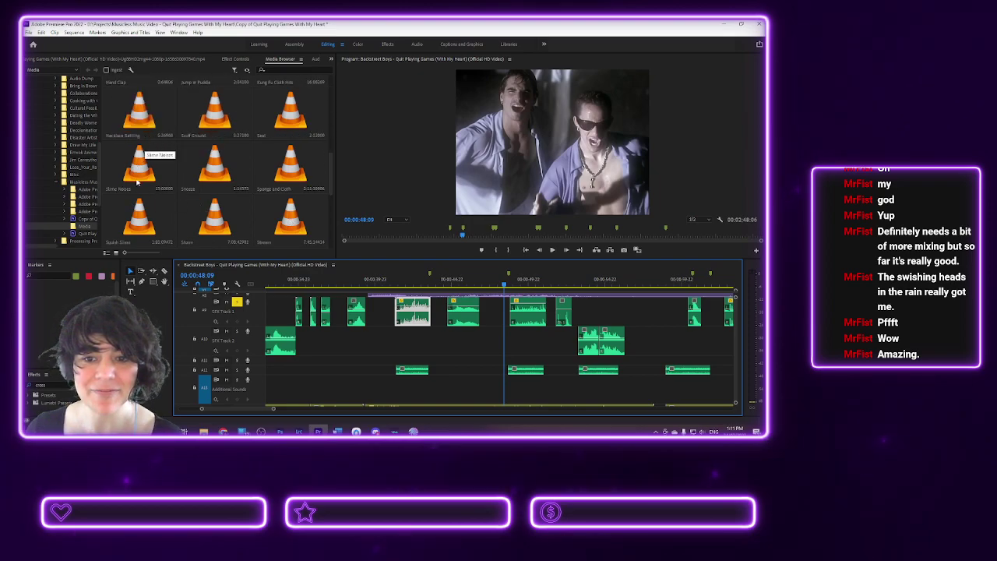
{"action": "scroll", "coordinate": [181, 217], "scroll_direction": "up", "scroll_amount": 3}
{"action": "scroll", "coordinate": [180, 217], "scroll_direction": "up", "scroll_amount": 2}
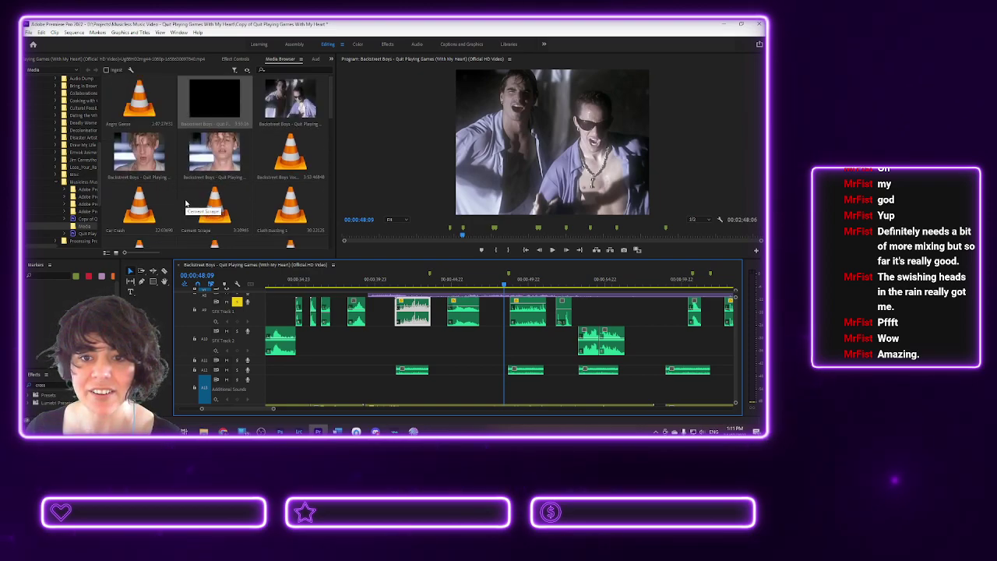
{"action": "scroll", "coordinate": [263, 225], "scroll_direction": "down", "scroll_amount": 1}
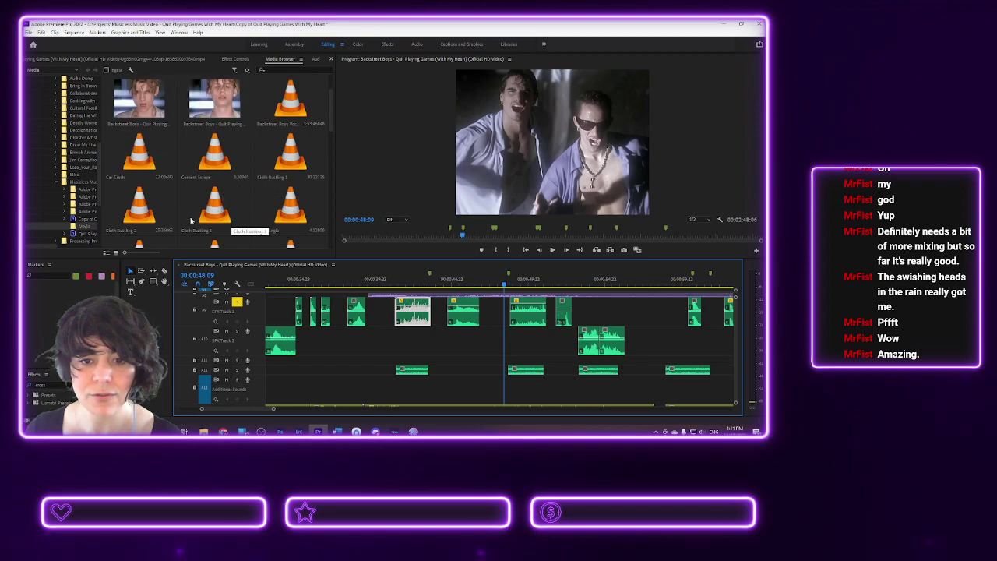
{"action": "scroll", "coordinate": [195, 222], "scroll_direction": "down", "scroll_amount": 1}
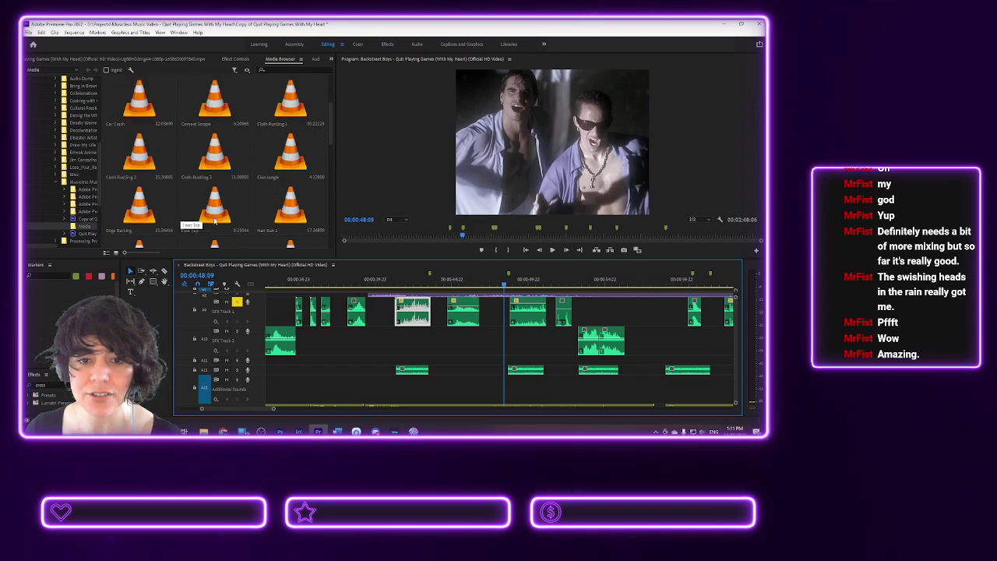
{"action": "scroll", "coordinate": [269, 227], "scroll_direction": "down", "scroll_amount": 1}
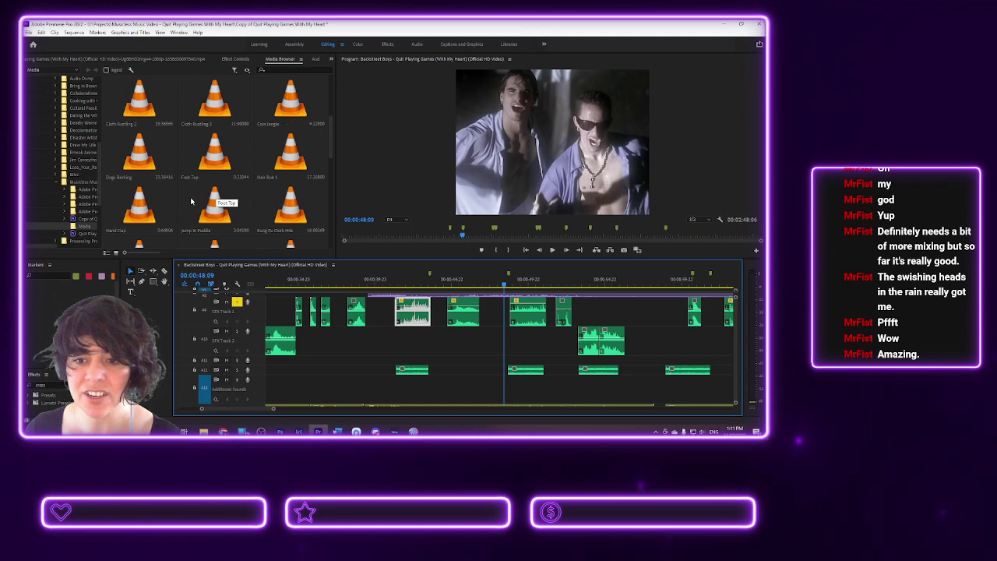
{"action": "scroll", "coordinate": [176, 214], "scroll_direction": "down", "scroll_amount": 1}
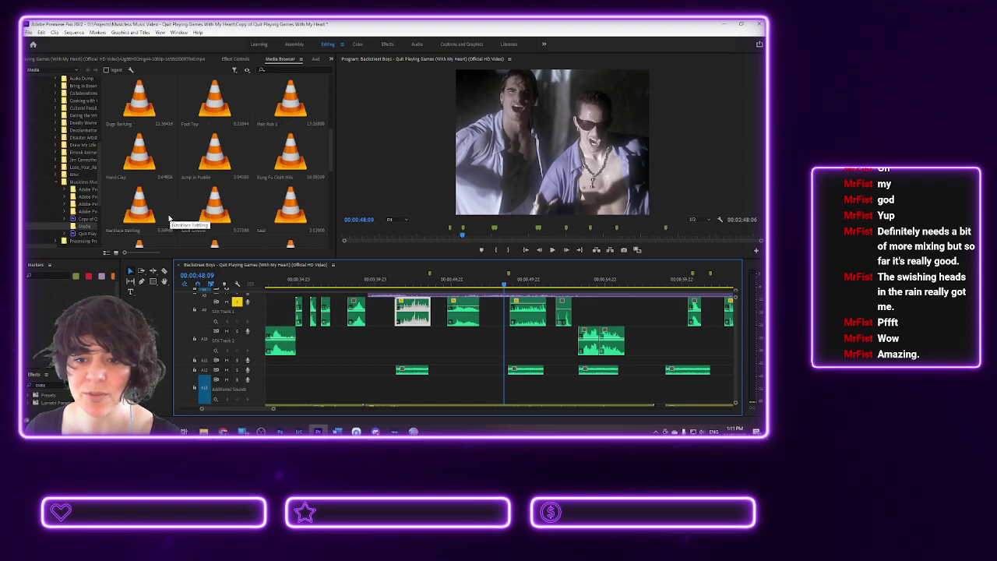
{"action": "scroll", "coordinate": [234, 204], "scroll_direction": "down", "scroll_amount": 1}
{"action": "scroll", "coordinate": [229, 195], "scroll_direction": "down", "scroll_amount": 1}
{"action": "scroll", "coordinate": [229, 195], "scroll_direction": "down", "scroll_amount": 2}
{"action": "scroll", "coordinate": [229, 195], "scroll_direction": "down", "scroll_amount": 1}
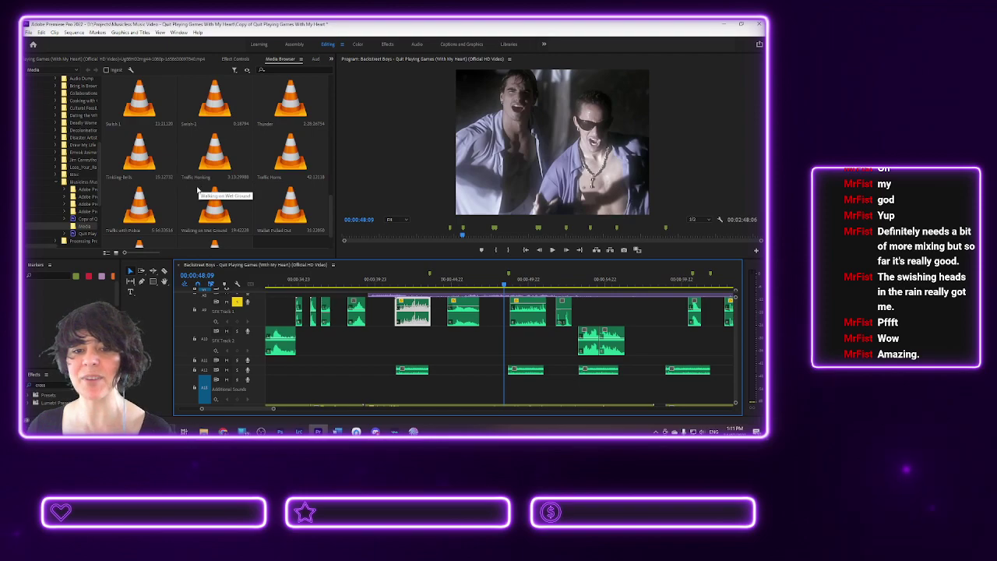
- Open the Tinkling Bells sound file as source media and listen to its first six seconds
{"action": "double_click", "coordinate": [139, 161]}
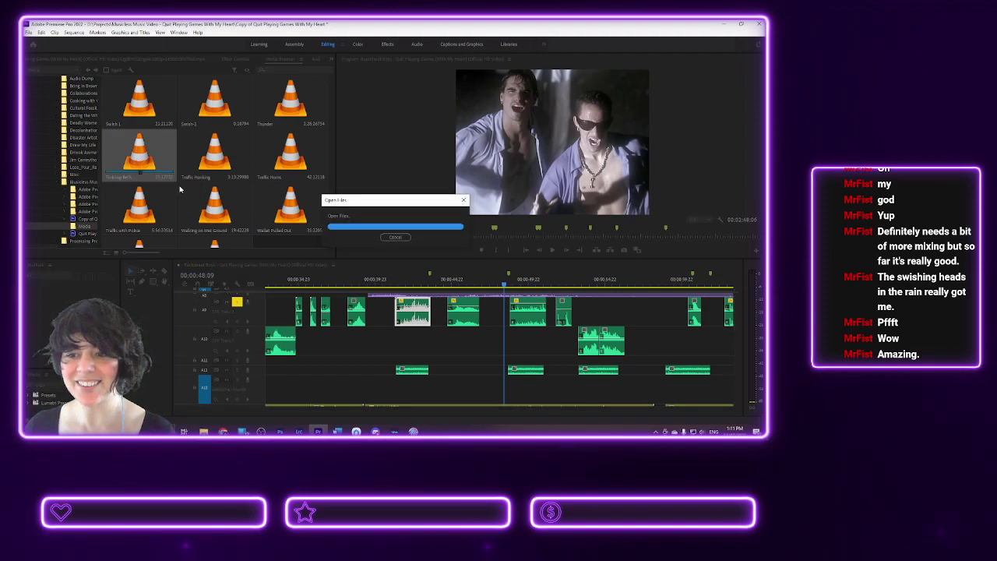
{"action": "key", "text": "space"}
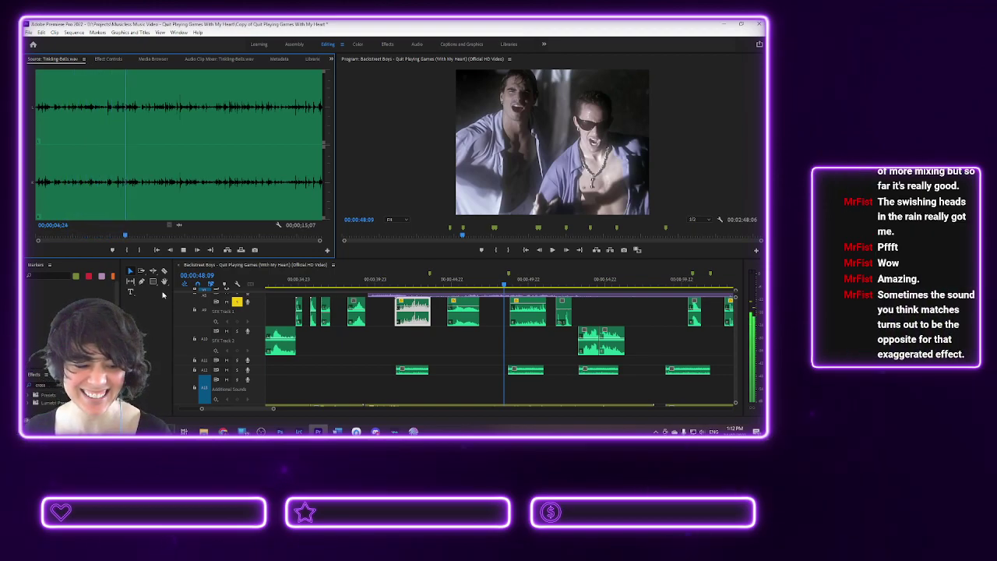
{"action": "key", "text": "space"}
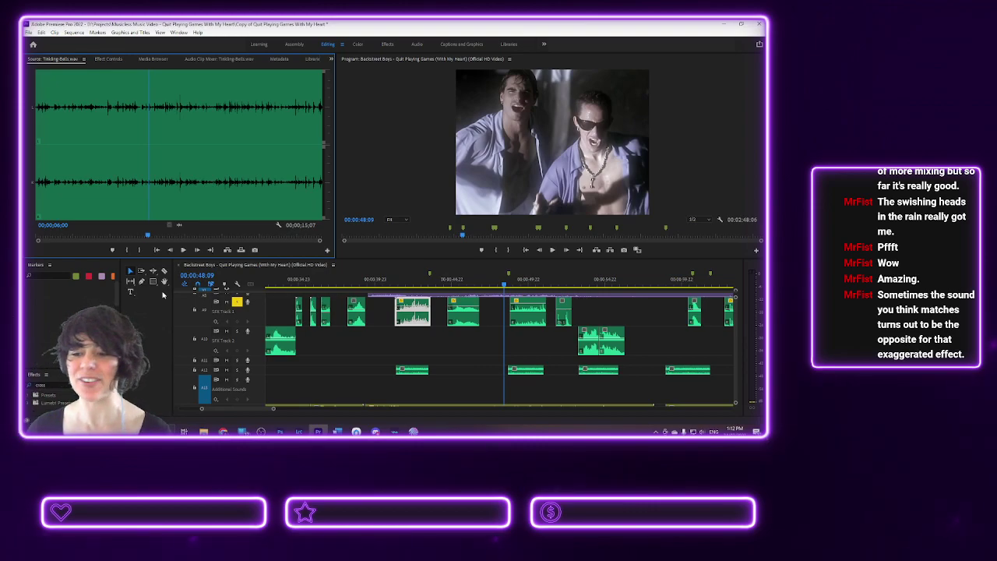
- Audition the soloed SFX Track 1 clip near 00:00:49 twice, starting from 00:00:47:22
{"action": "left_click", "coordinate": [499, 283]}
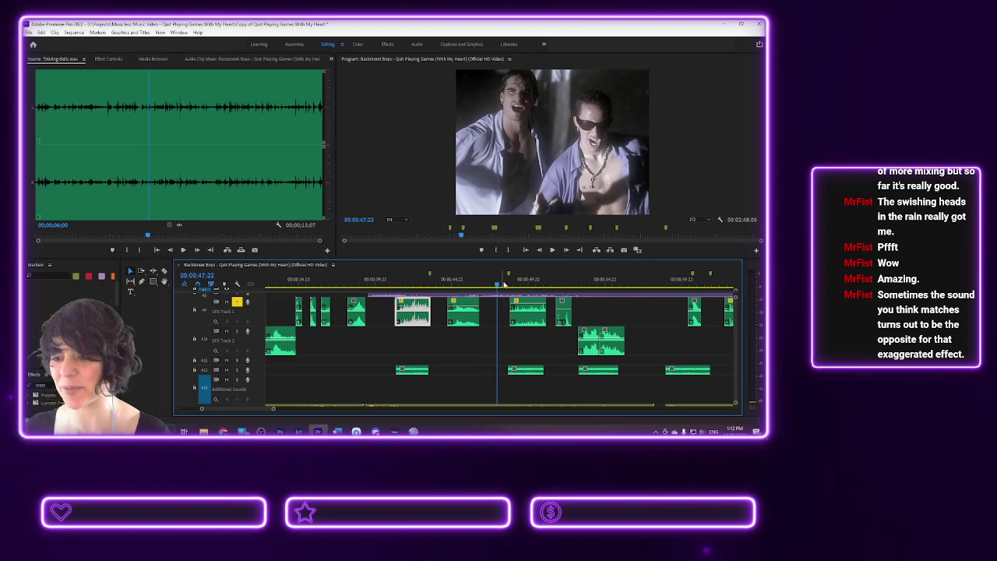
{"action": "key", "text": "space"}
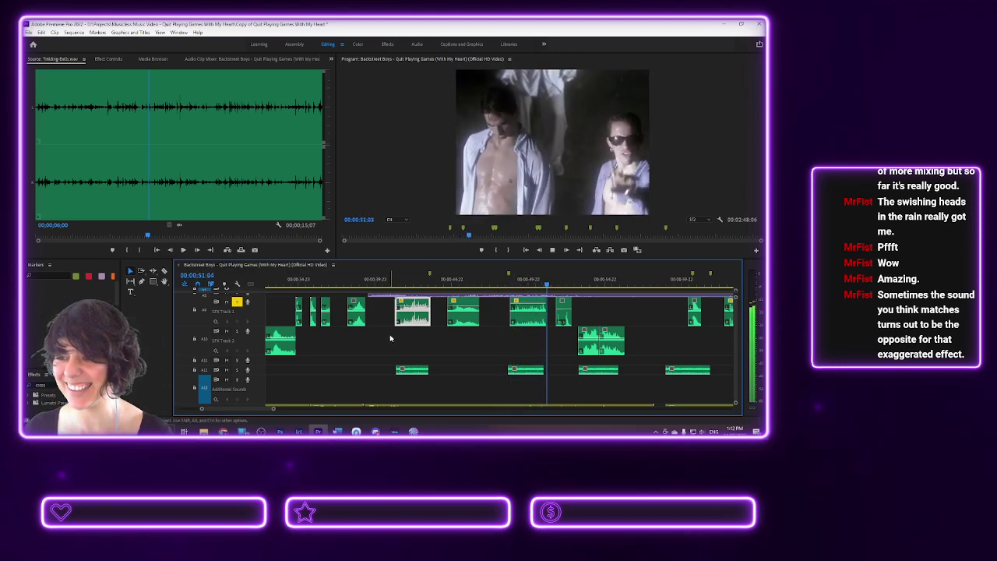
{"action": "key", "text": "space"}
{"action": "key", "text": "space"}
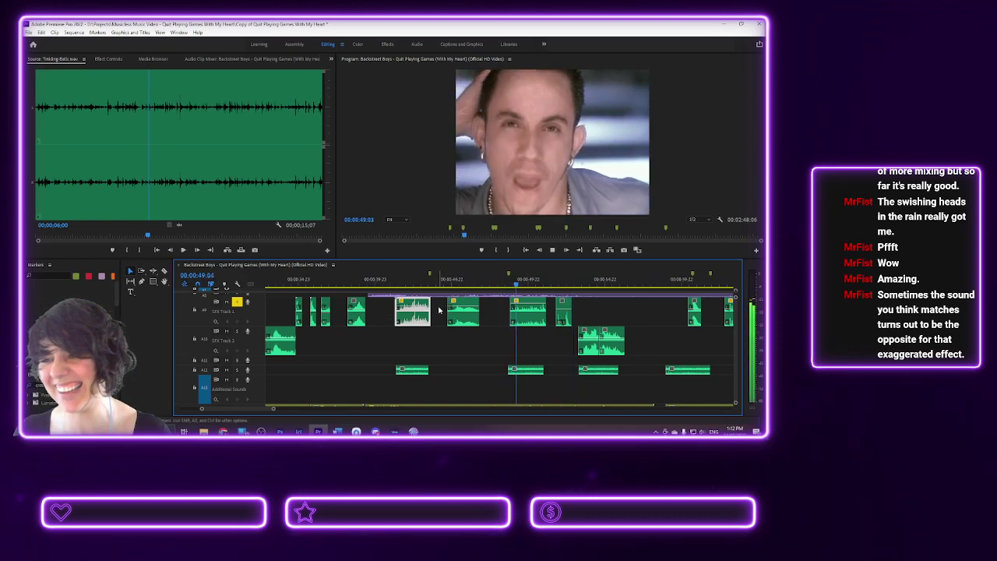
{"action": "key", "text": "space"}
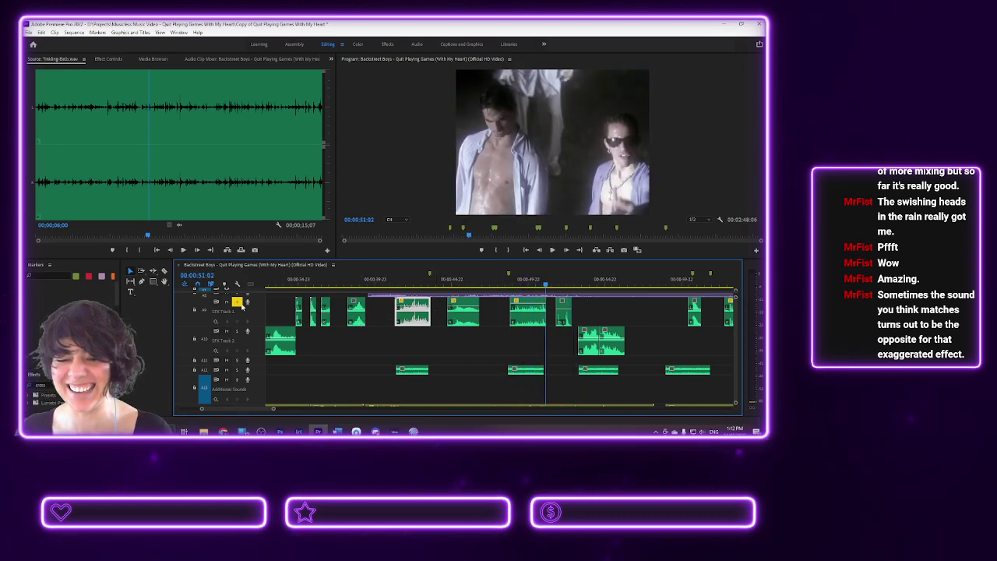
- Turn off solo on SFX Track 1 and play the full mix from 00:00:36:11 through 00:00:48:14
{"action": "left_click", "coordinate": [236, 303]}
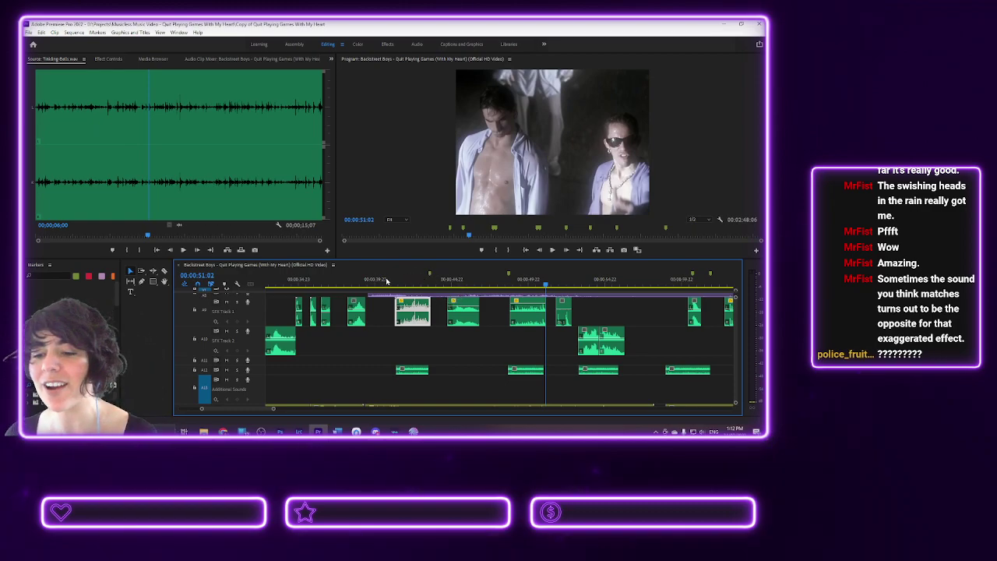
{"action": "left_click", "coordinate": [322, 282]}
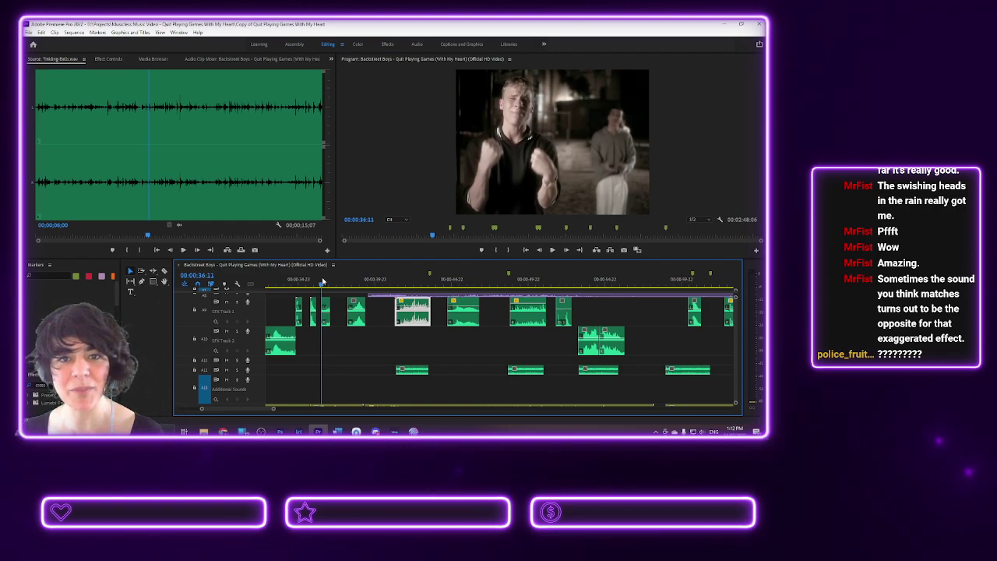
{"action": "key", "text": "space"}
{"action": "key", "text": "space"}
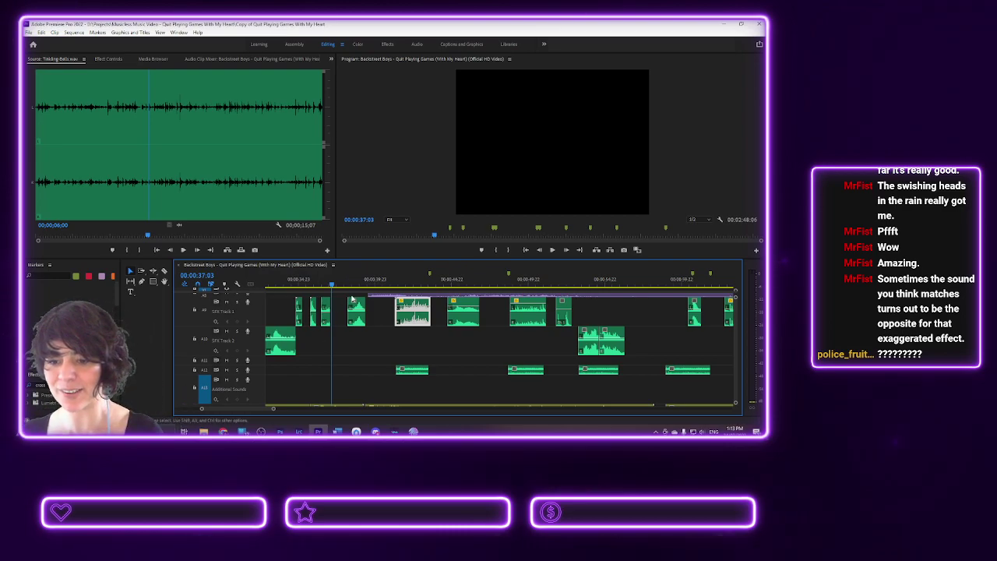
{"action": "left_click", "coordinate": [361, 304]}
{"action": "key", "text": "space"}
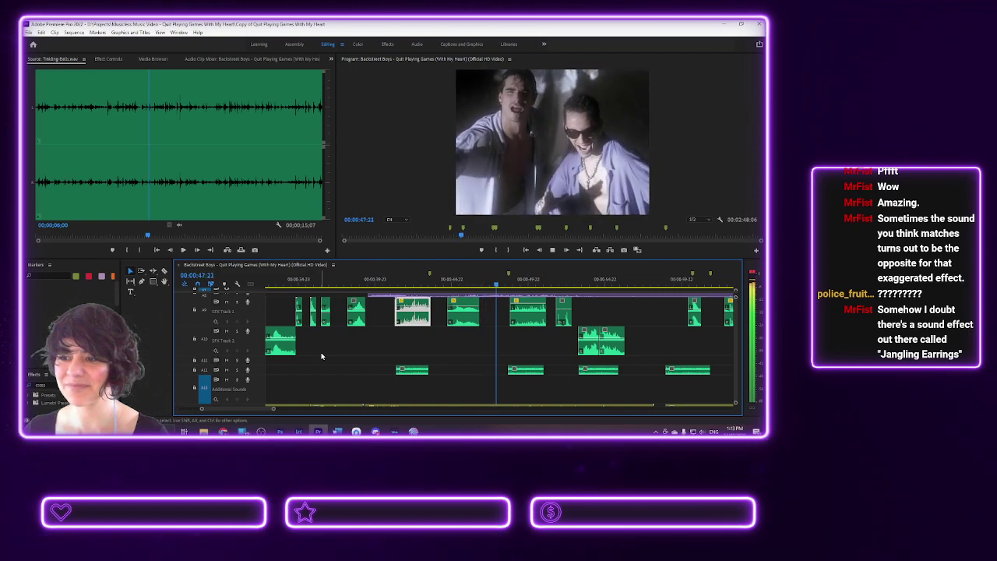
{"action": "key", "text": "space"}
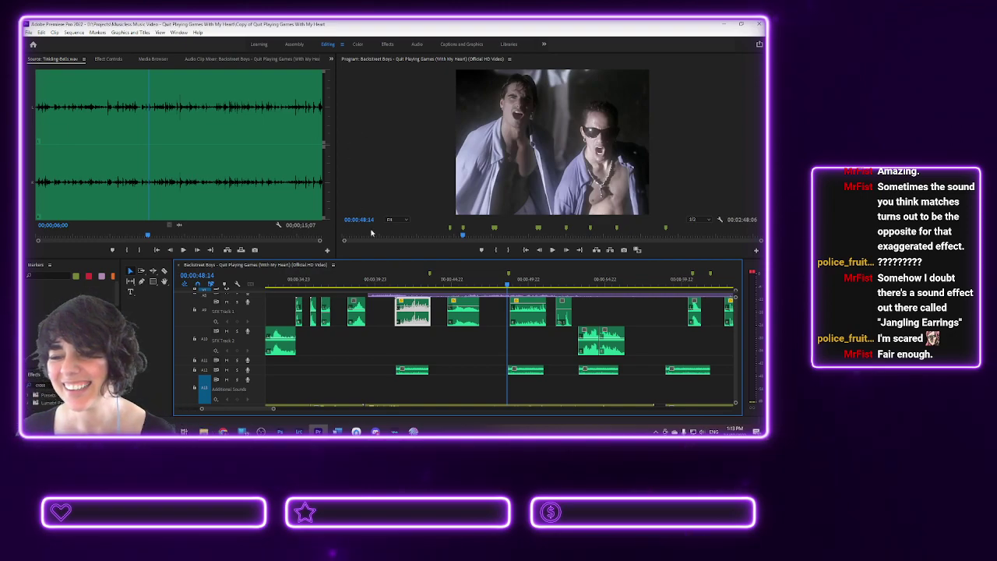
- Bring back the list of sound effect files and play the full mix from 00:00:43:11
{"action": "left_click", "coordinate": [422, 283]}
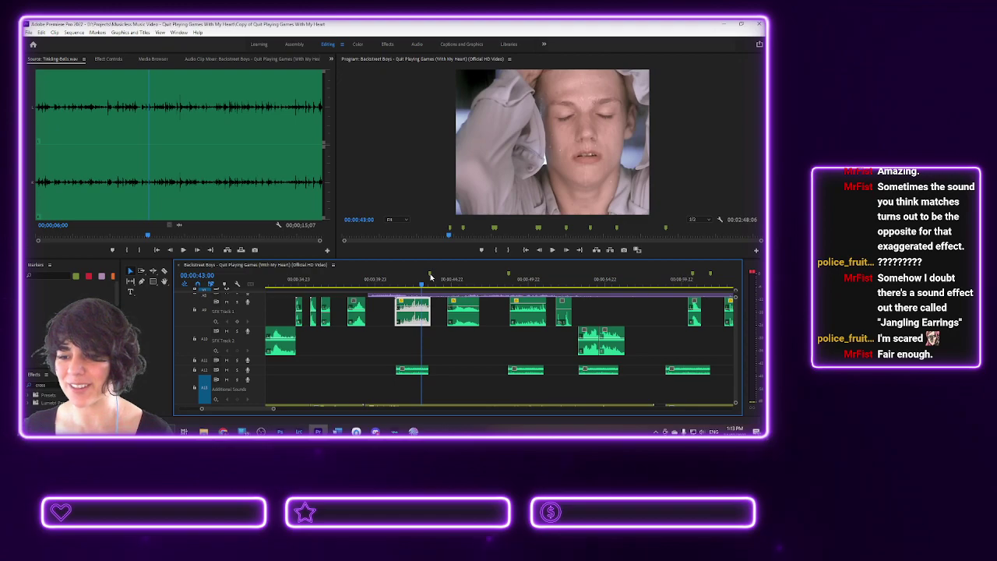
{"action": "left_click", "coordinate": [154, 60]}
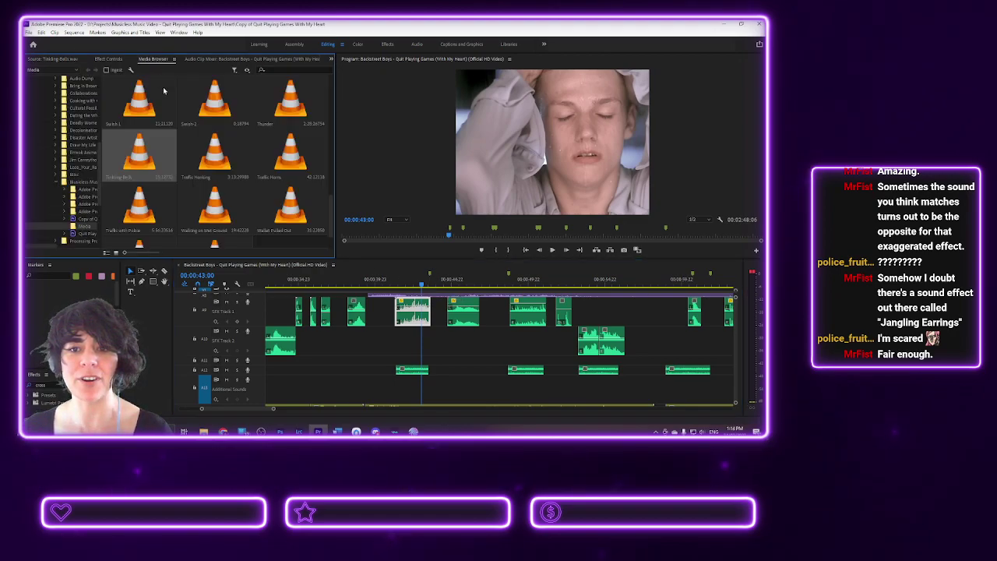
{"action": "left_click", "coordinate": [428, 285]}
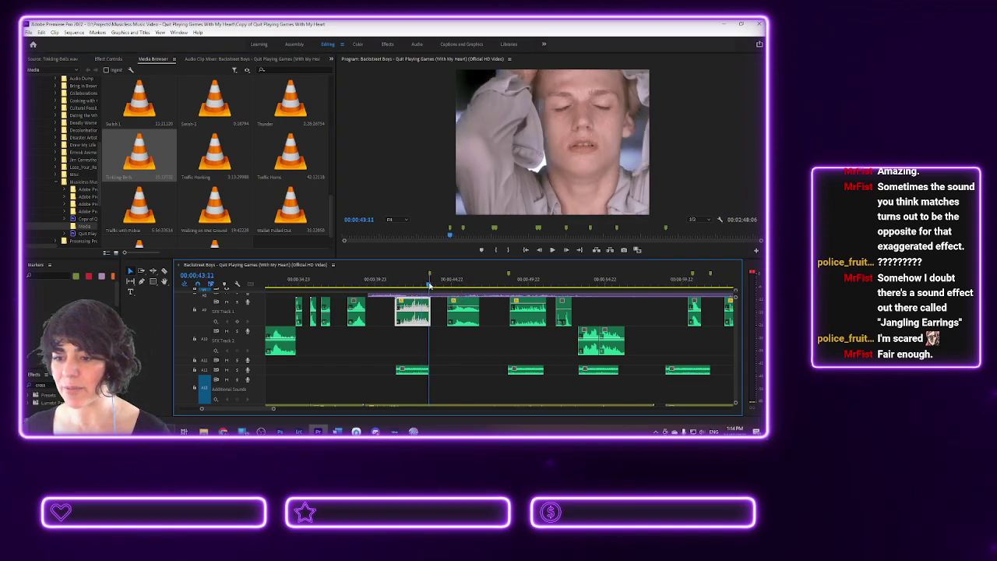
{"action": "key", "text": "space"}
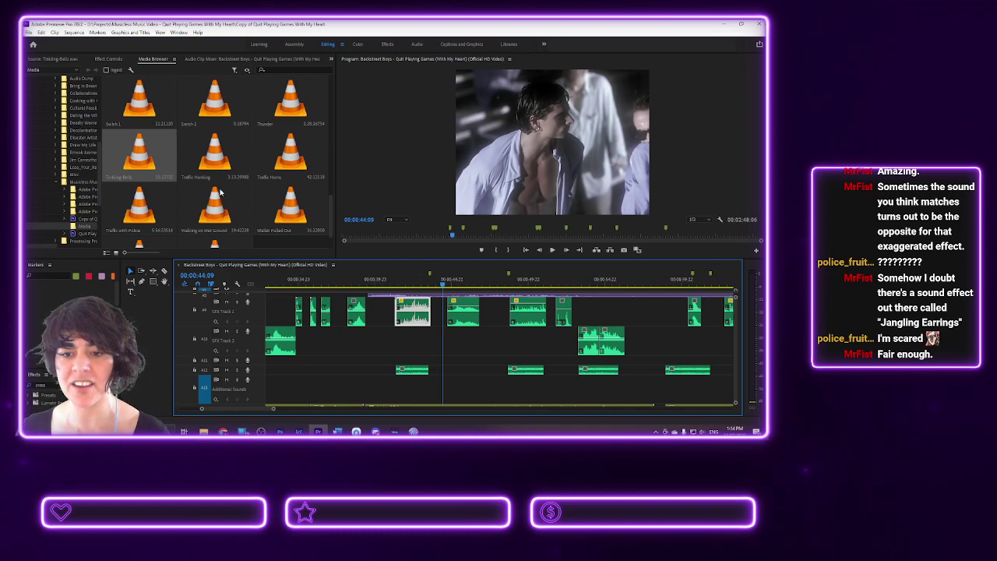
- Open the Switch 2 sound file as source media and listen to it
{"action": "scroll", "coordinate": [219, 190], "scroll_direction": "down", "scroll_amount": 1}
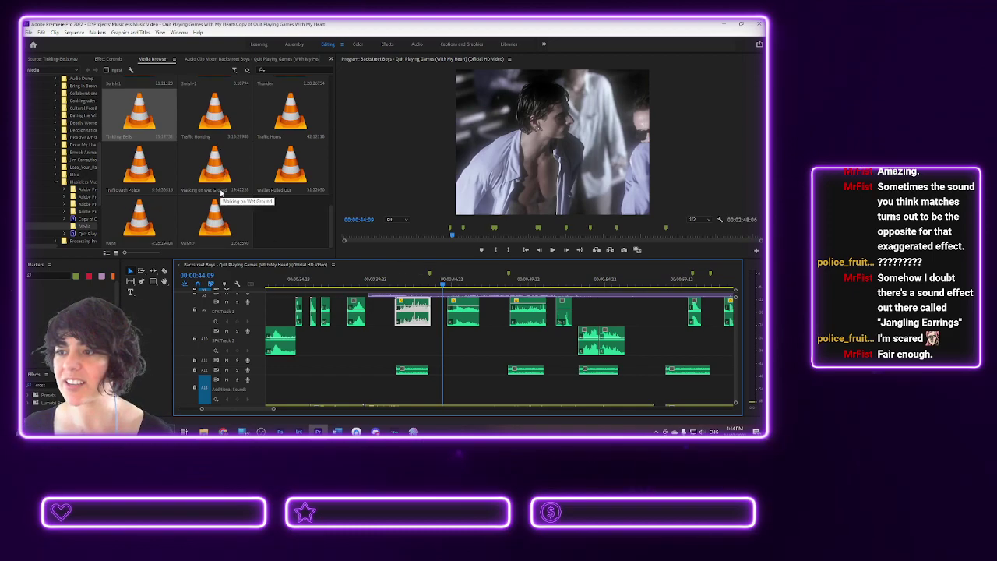
{"action": "scroll", "coordinate": [221, 192], "scroll_direction": "up", "scroll_amount": 1}
{"action": "left_click", "coordinate": [209, 115]}
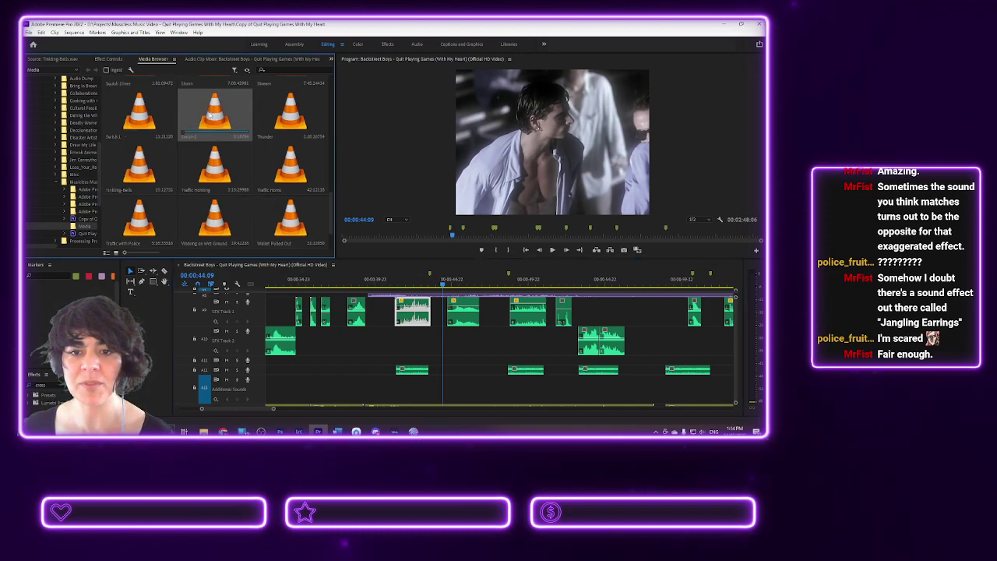
{"action": "double_click", "coordinate": [212, 117]}
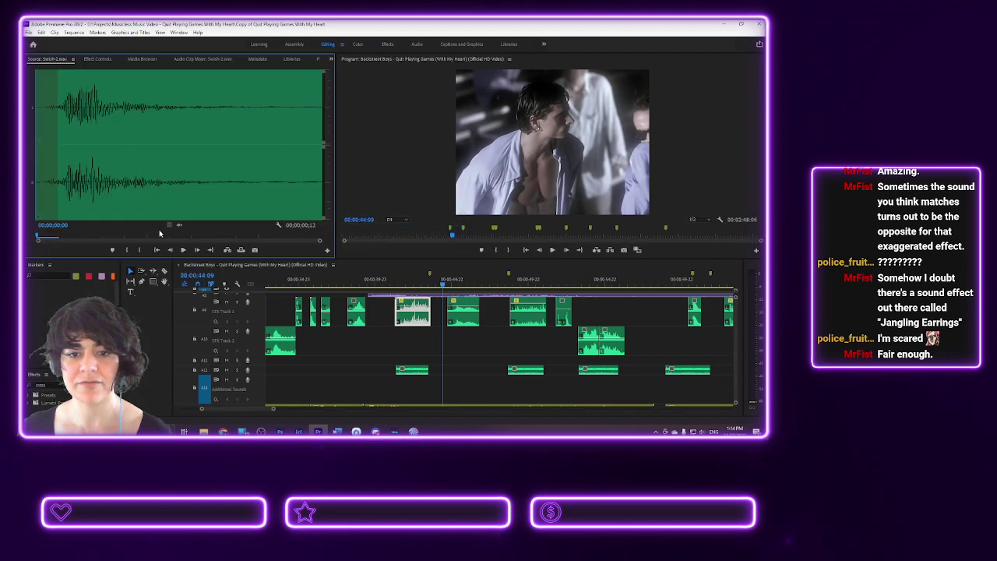
{"action": "left_click", "coordinate": [184, 249]}
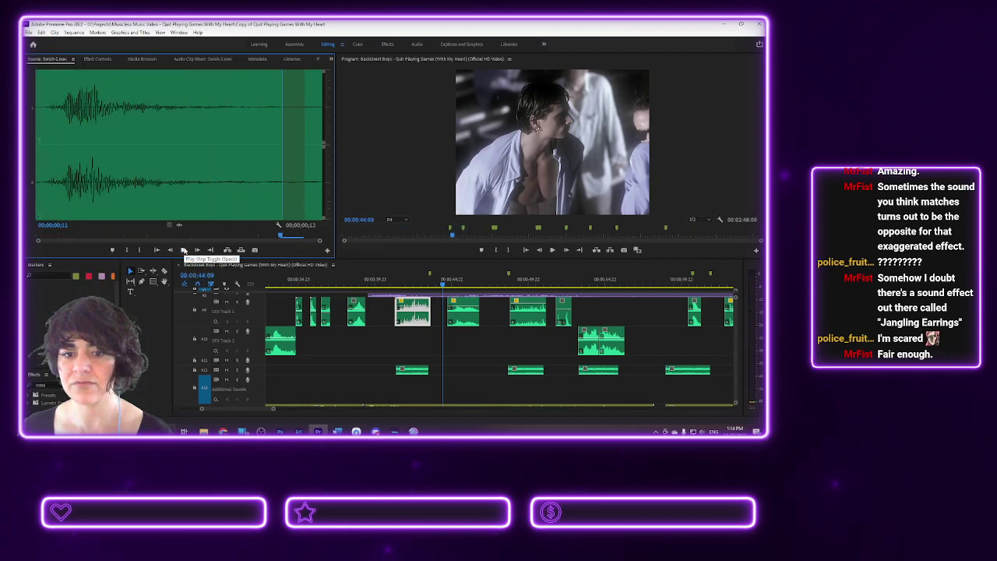
- Open the Switch 1 sound file as source media and listen to its first clicks
{"action": "left_click", "coordinate": [143, 59]}
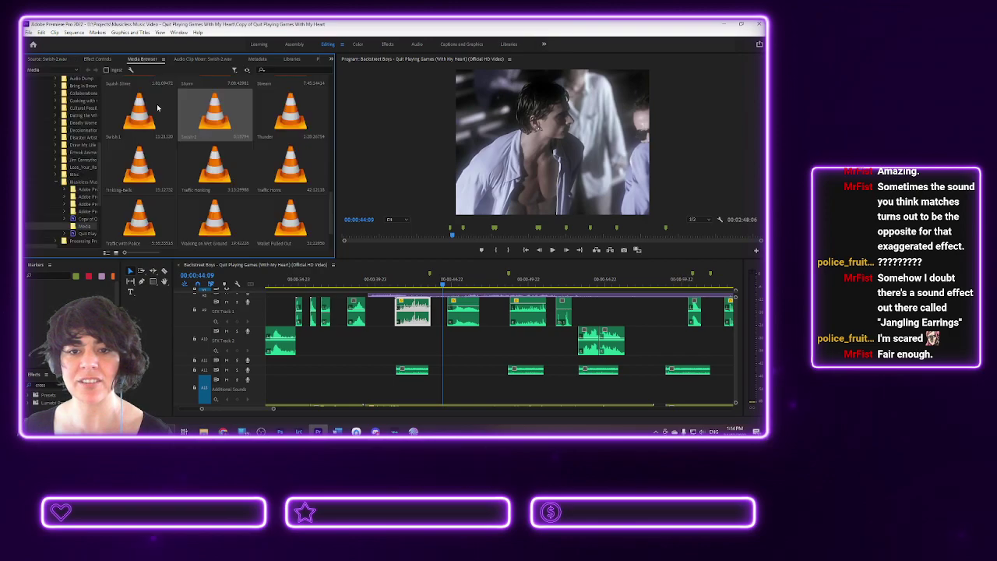
{"action": "double_click", "coordinate": [139, 109]}
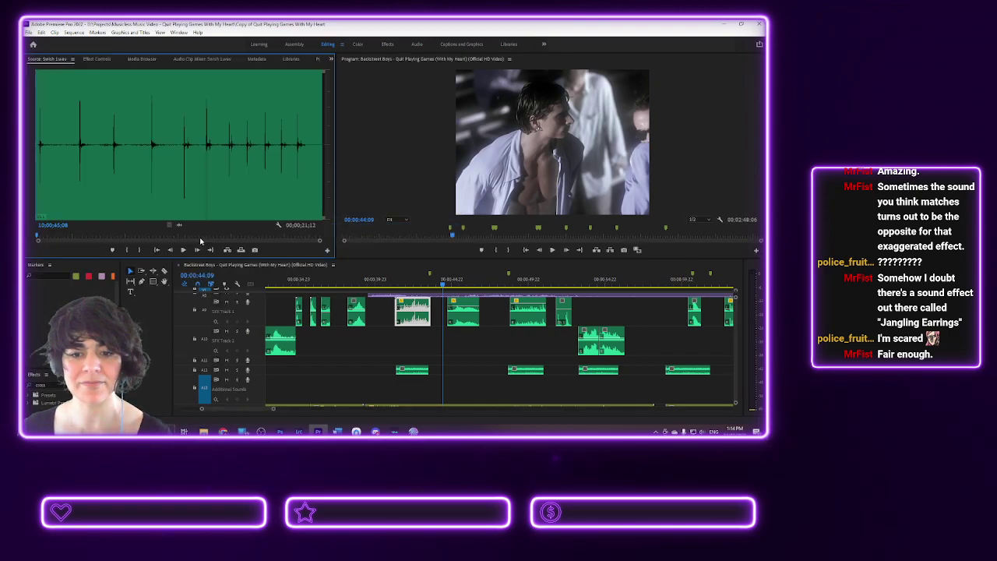
{"action": "left_click", "coordinate": [181, 250]}
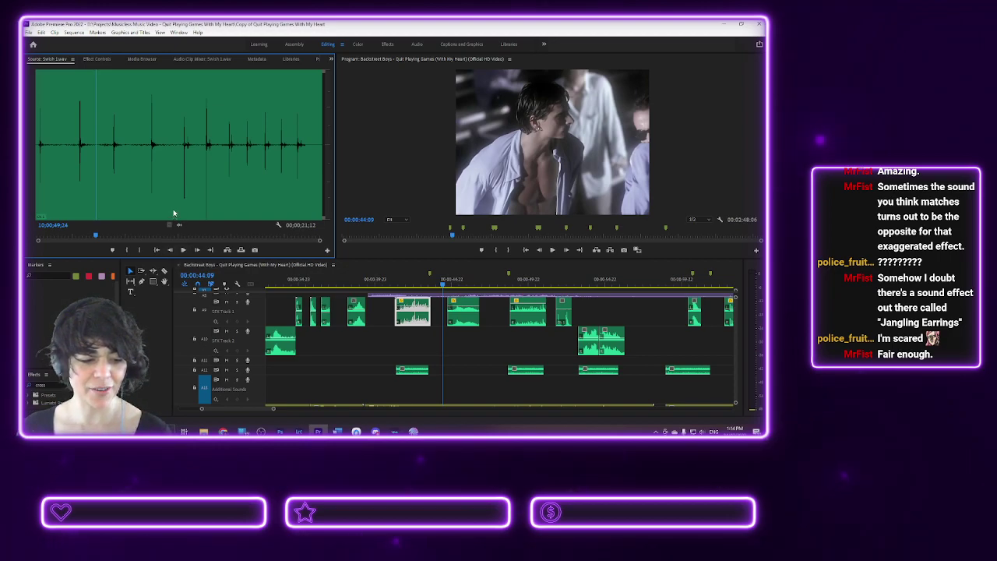
- Open the Wind sound file as source media and audition its opening and a section from the middle onward
{"action": "left_click", "coordinate": [142, 58]}
{"action": "scroll", "coordinate": [241, 187], "scroll_direction": "down", "scroll_amount": 1}
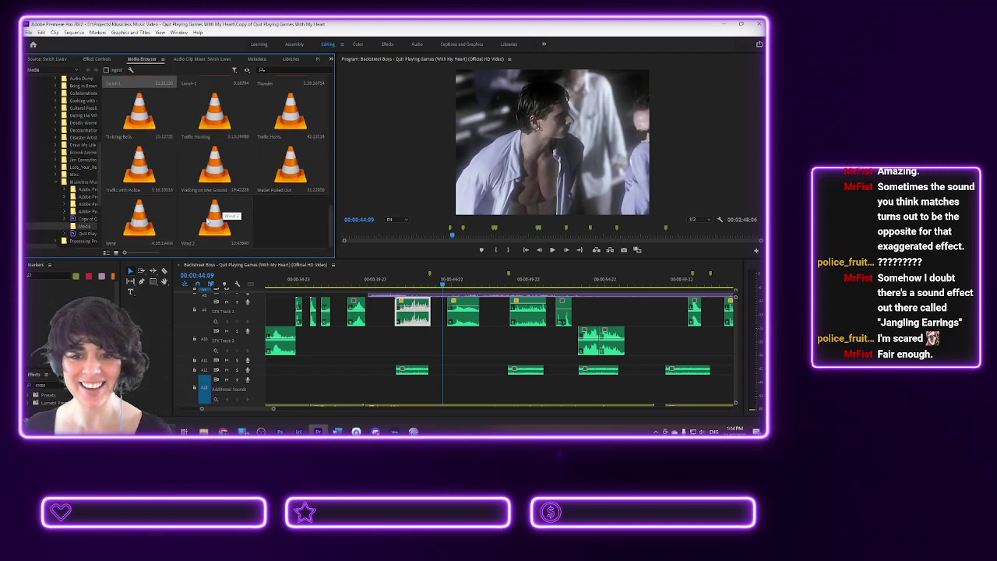
{"action": "double_click", "coordinate": [130, 227]}
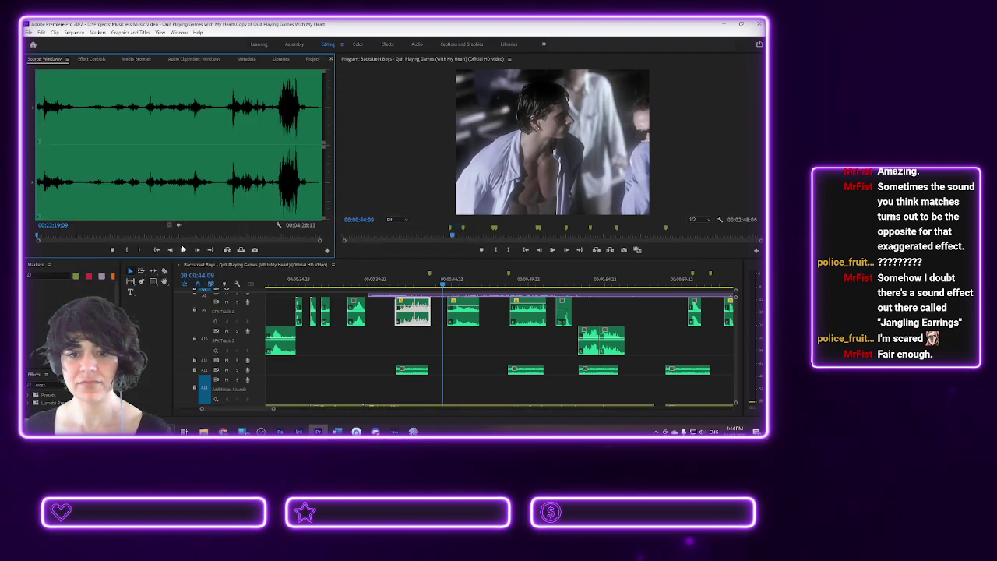
{"action": "left_click", "coordinate": [183, 249]}
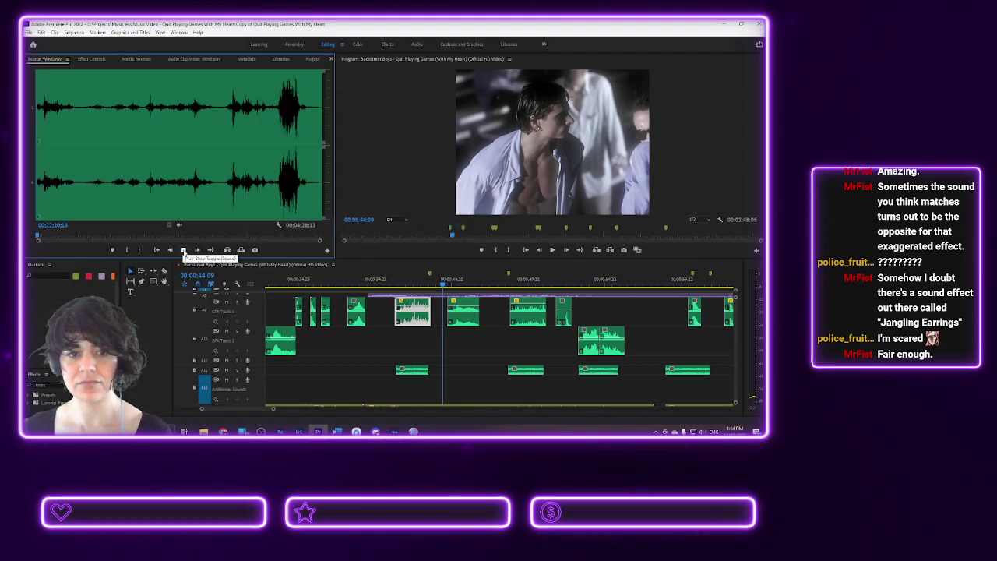
{"action": "left_click", "coordinate": [183, 249]}
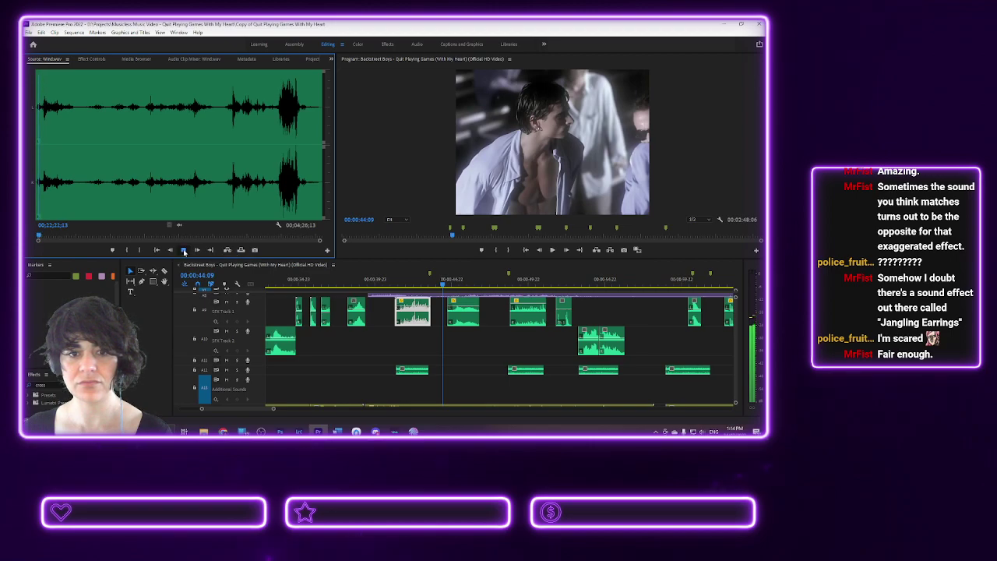
{"action": "left_click", "coordinate": [187, 183]}
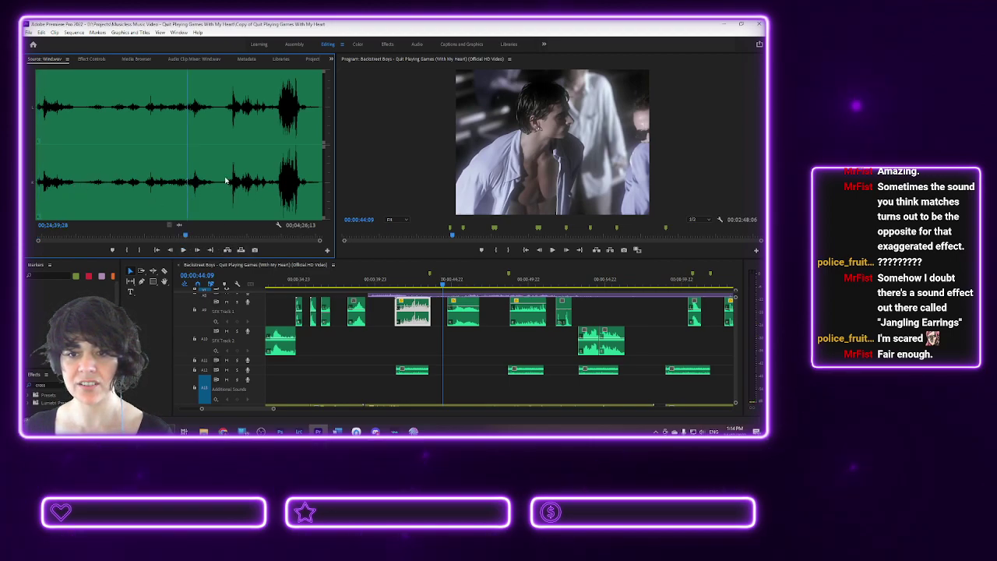
{"action": "left_click", "coordinate": [184, 250]}
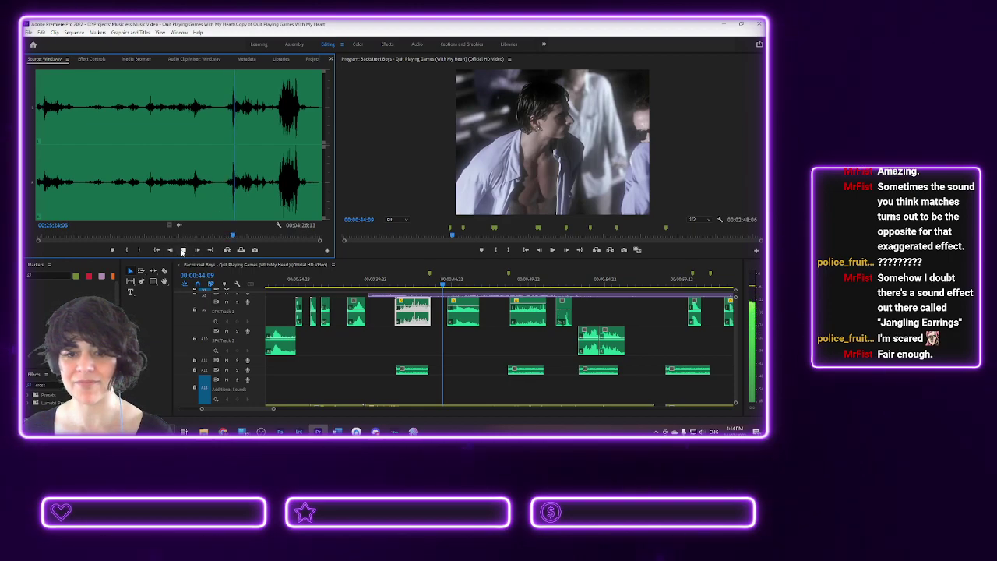
- Open the Sponge and Cloth sound file as source media and listen to a section near its middle
{"action": "left_click", "coordinate": [136, 58]}
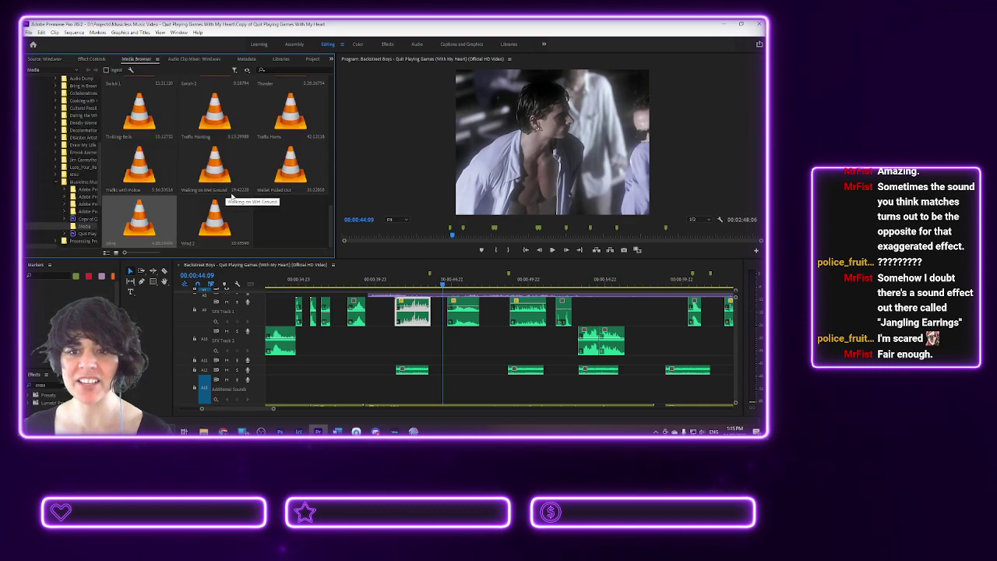
{"action": "scroll", "coordinate": [232, 196], "scroll_direction": "up", "scroll_amount": 3}
{"action": "scroll", "coordinate": [232, 196], "scroll_direction": "up", "scroll_amount": 1}
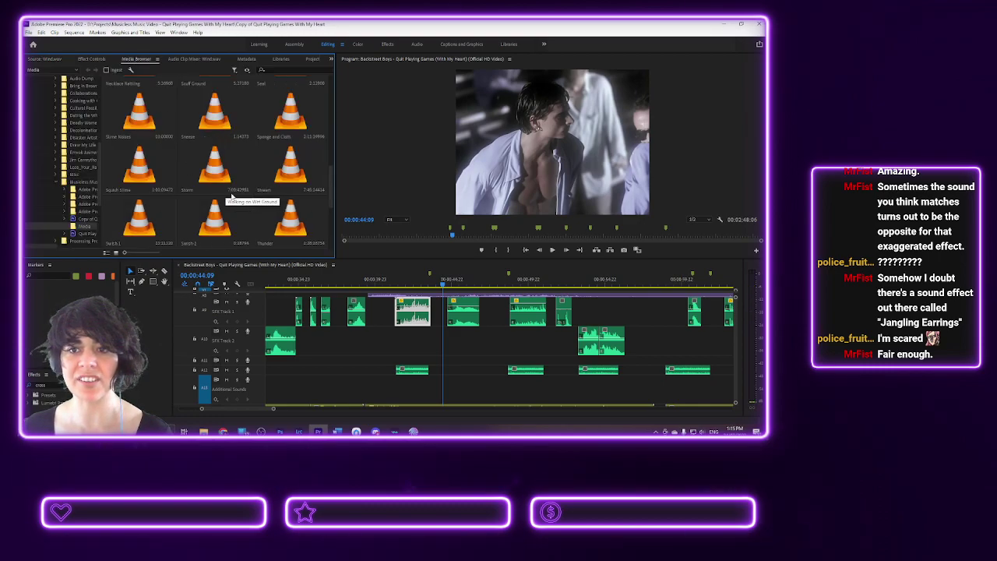
{"action": "double_click", "coordinate": [294, 121]}
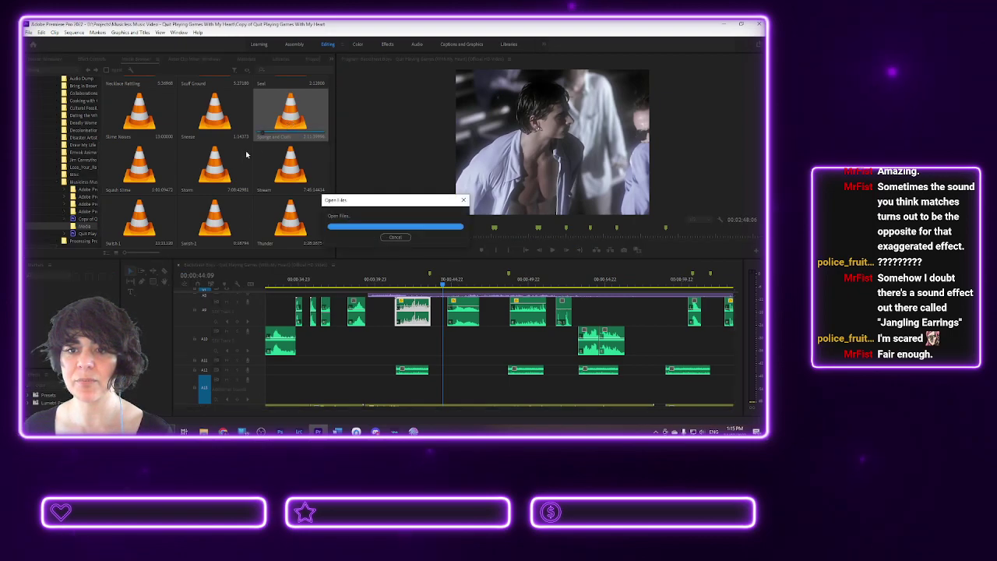
{"action": "left_click", "coordinate": [178, 146]}
{"action": "left_click", "coordinate": [184, 250]}
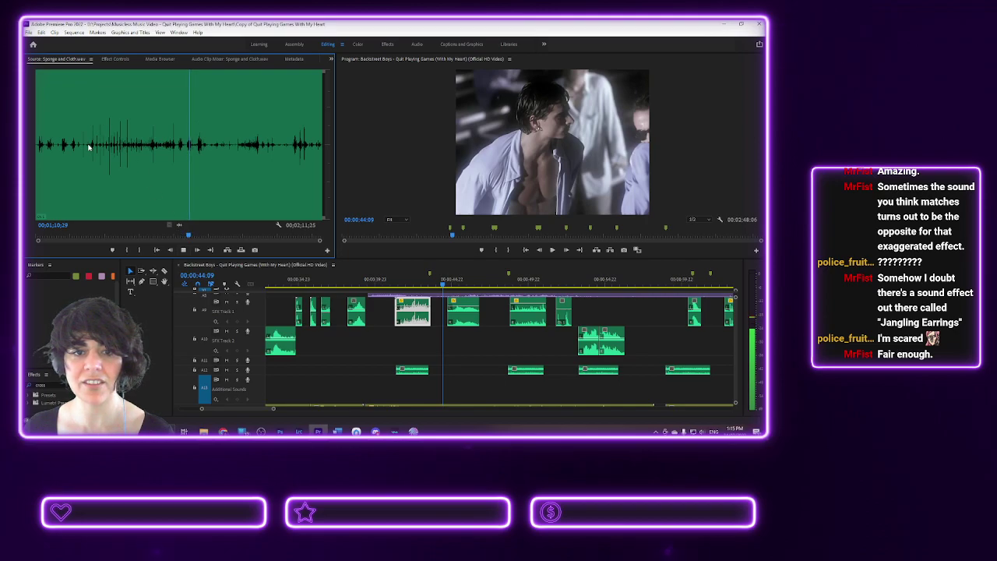
- Audition an early section of Sponge and Cloth, ending around 00;00;34;22, and the section near its end
{"action": "left_click", "coordinate": [88, 146]}
{"action": "left_click", "coordinate": [184, 248]}
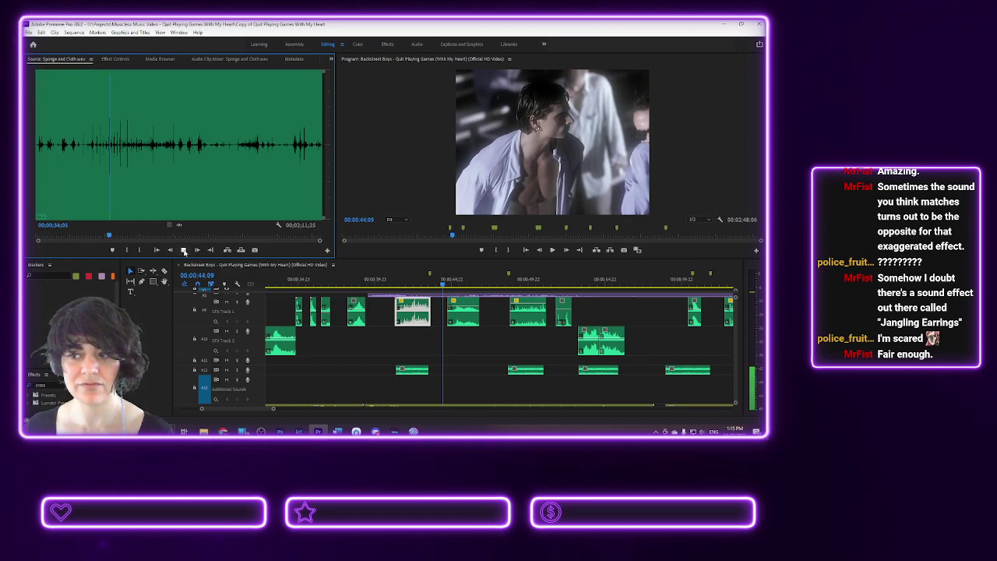
{"action": "left_click", "coordinate": [183, 250]}
{"action": "left_click", "coordinate": [290, 145]}
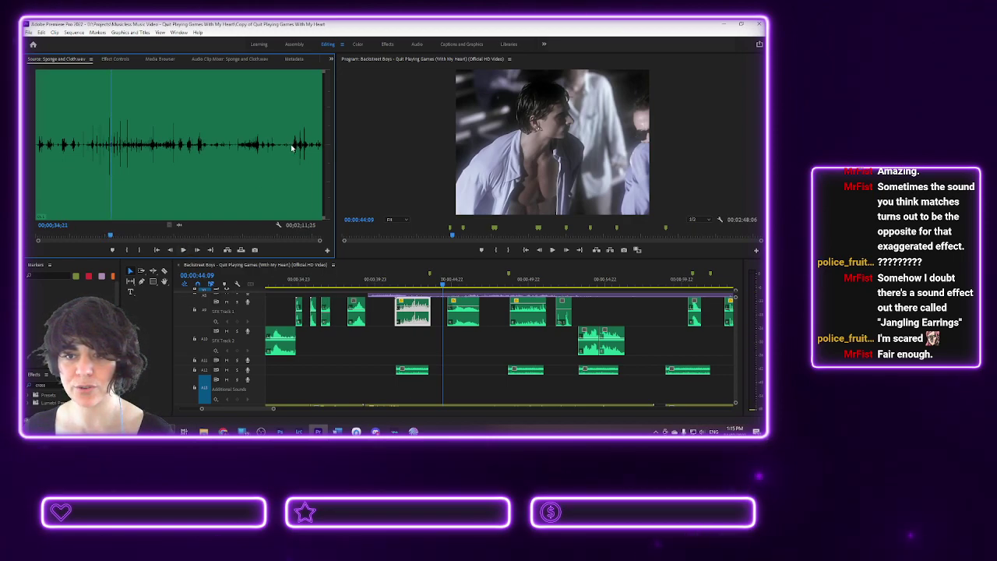
{"action": "left_click", "coordinate": [184, 250]}
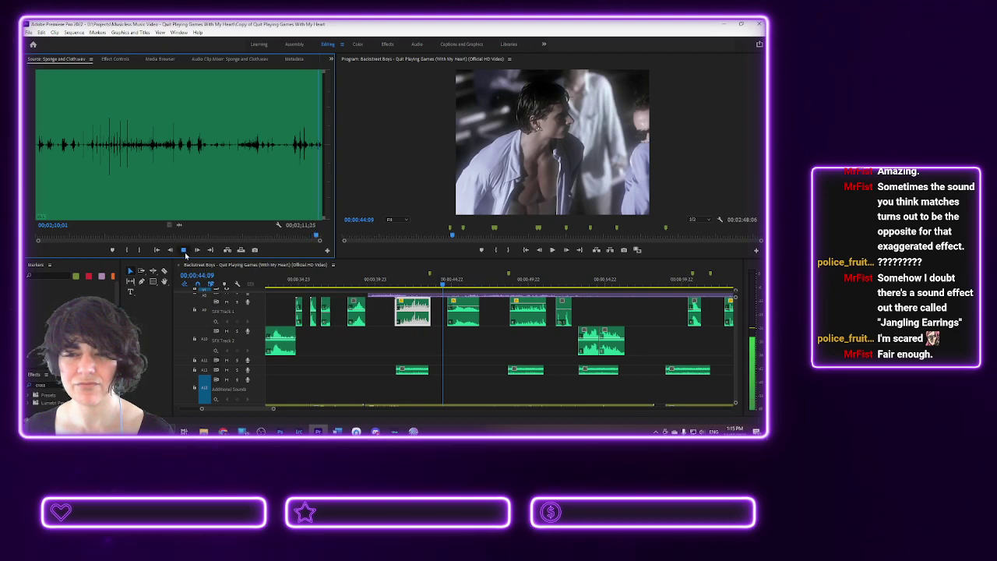
{"action": "left_click", "coordinate": [183, 250]}
- Mark the section of Sponge and Cloth from 00;02;08;17 to 00;02;10;08 with in and out points
{"action": "left_click", "coordinate": [315, 152]}
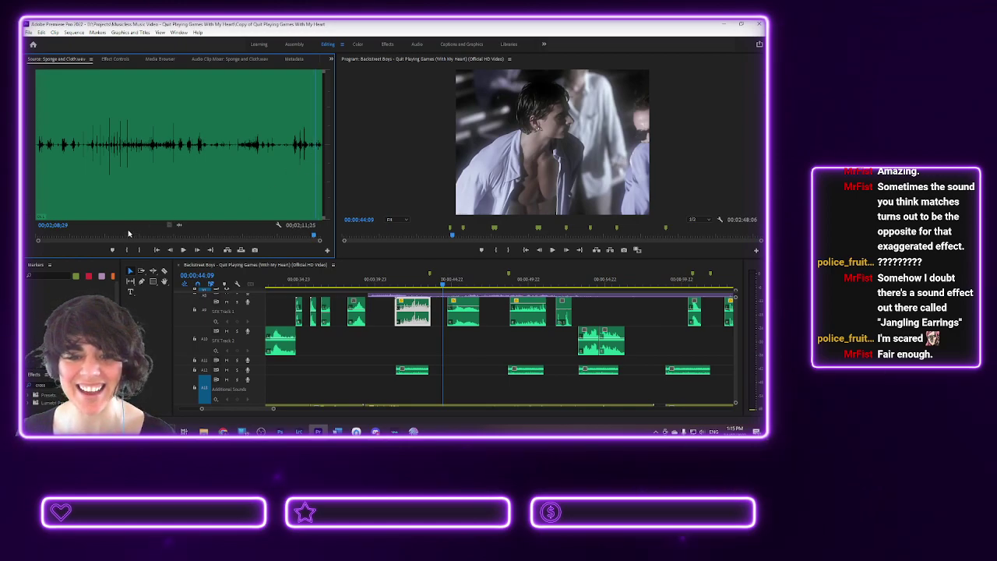
{"action": "left_click", "coordinate": [313, 153]}
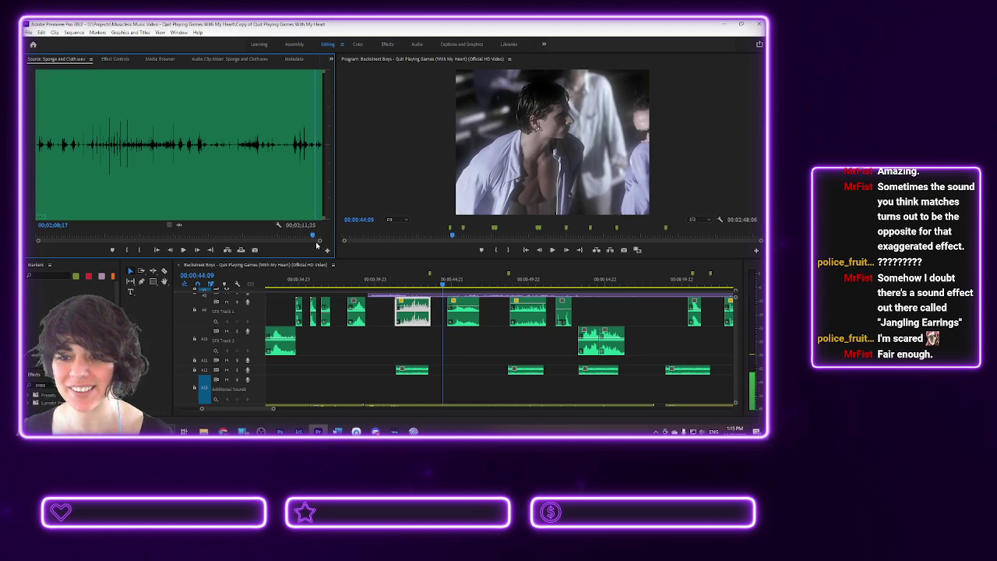
{"action": "left_click", "coordinate": [158, 250]}
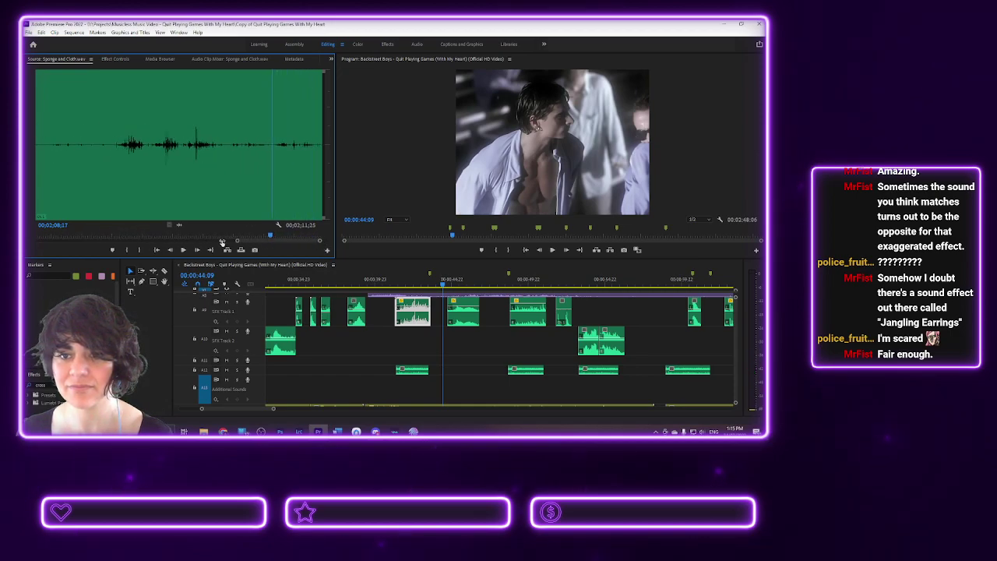
{"action": "left_click", "coordinate": [128, 250]}
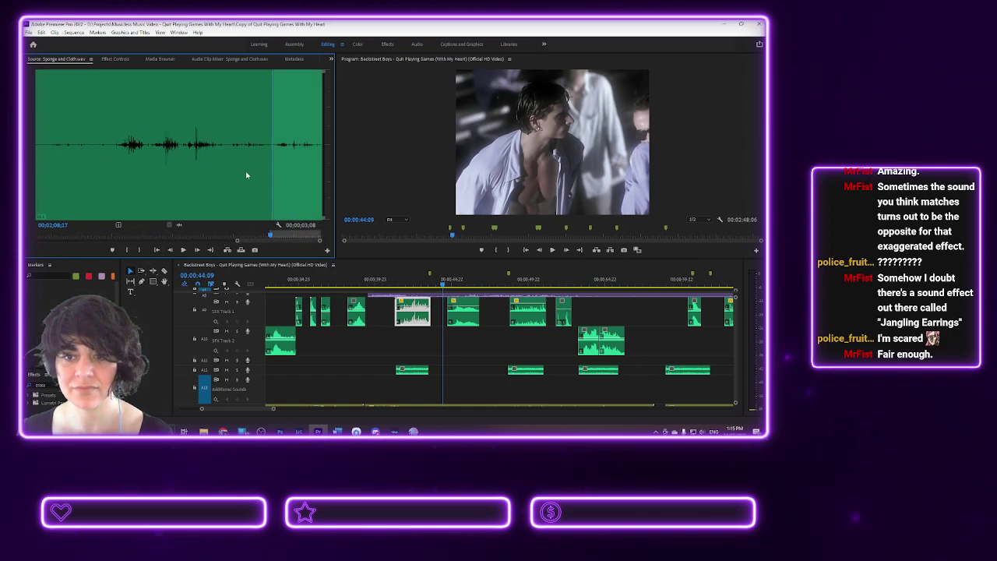
{"action": "left_click", "coordinate": [298, 154]}
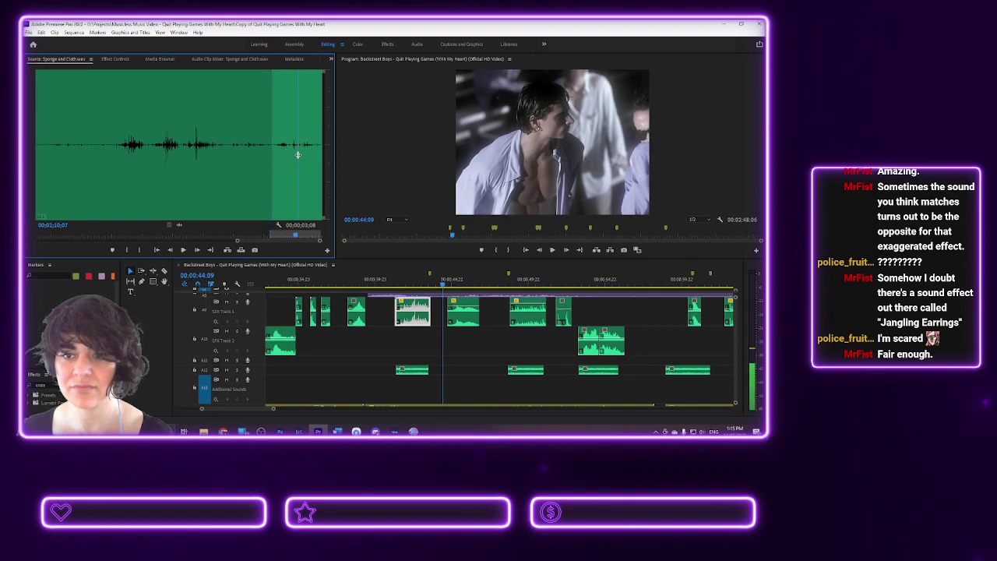
{"action": "left_click", "coordinate": [141, 250]}
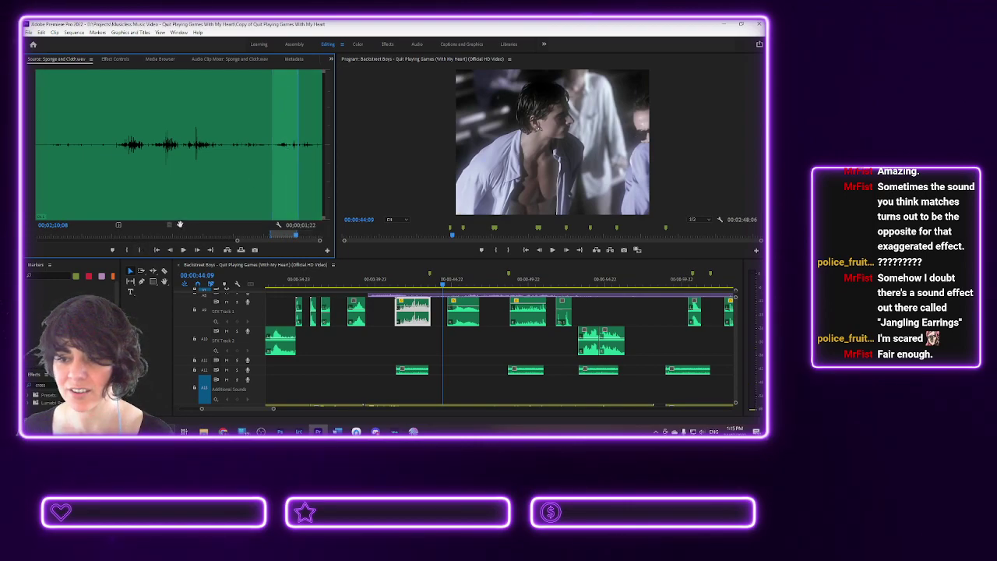
- Place the marked Sponge and Cloth section on SFX Track 2, right after the selected SFX Track 1 clip, and play it from 00:00:42:23
{"action": "left_click_drag", "start_coordinate": [178, 226], "coordinate": [434, 341]}
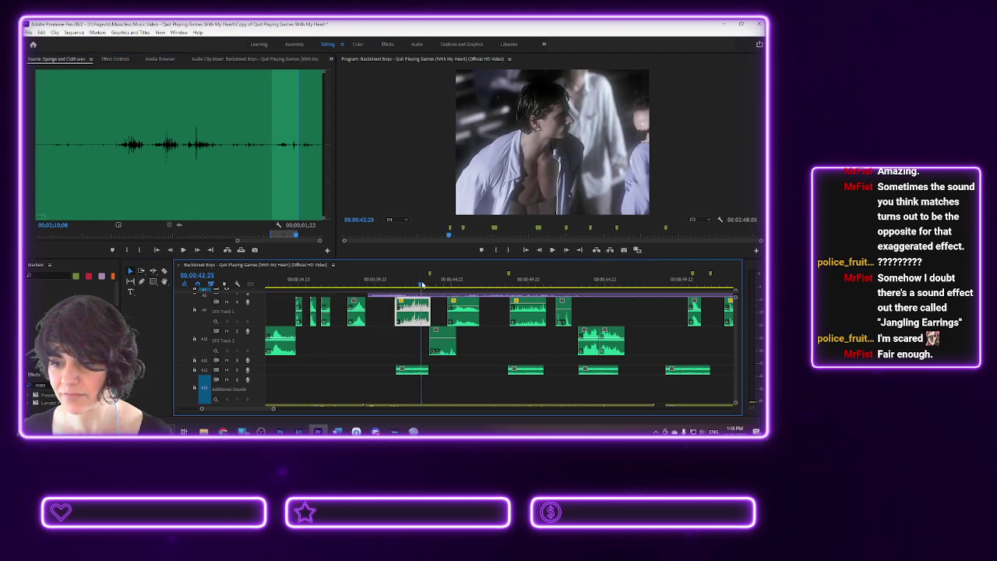
{"action": "key", "text": "space"}
{"action": "key", "text": "space"}
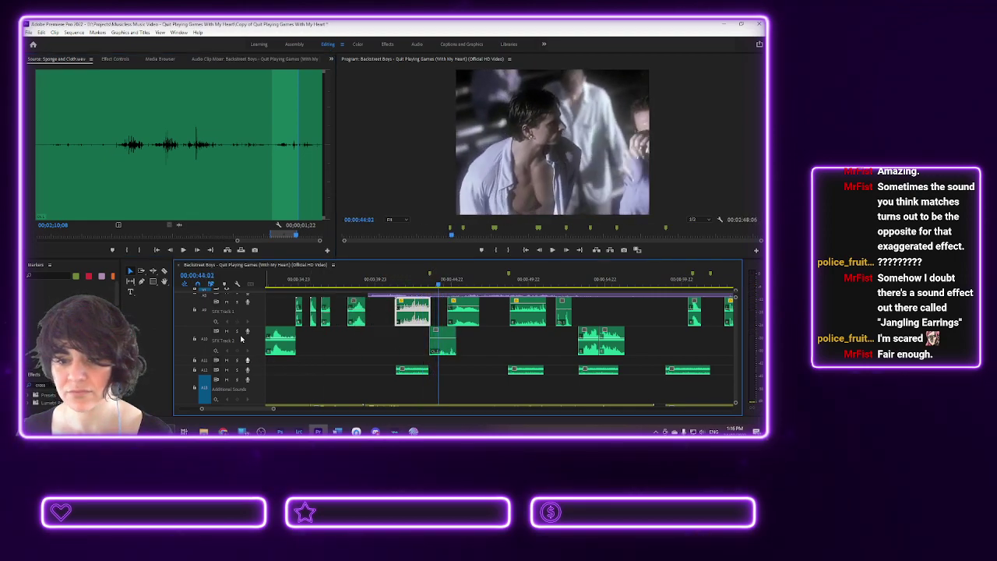
- Solo SFX Track 2, play around the new Sponge and Cloth clip and trim its end back to about 00:00:44:20
{"action": "key", "text": "shift+k"}
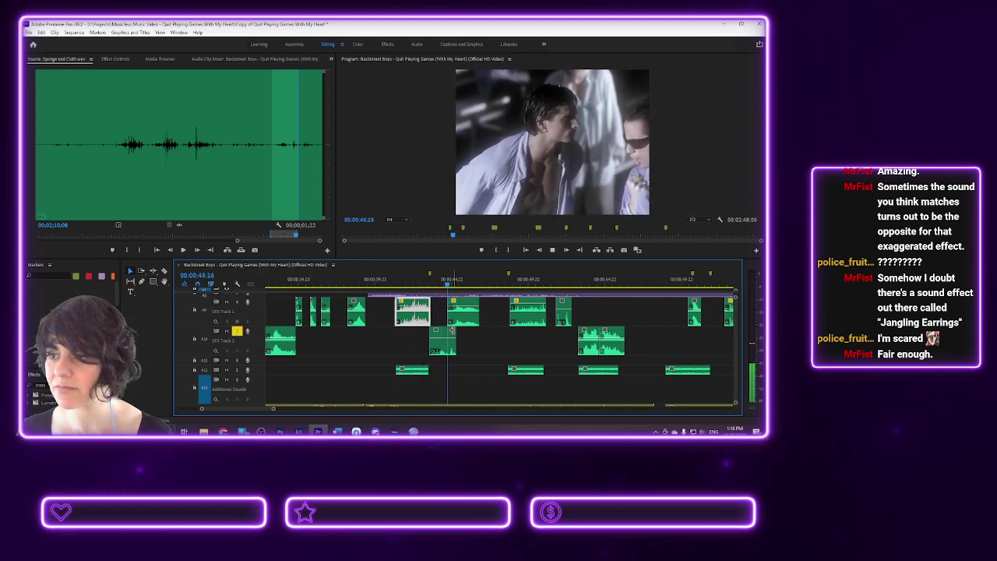
{"action": "key", "text": "space"}
{"action": "left_click_drag", "start_coordinate": [453, 350], "coordinate": [446, 339]}
- Audition the trimmed Sponge and Cloth clip twice with SFX Track 2 soloed, starting around 00:00:42:22
{"action": "left_click", "coordinate": [422, 289]}
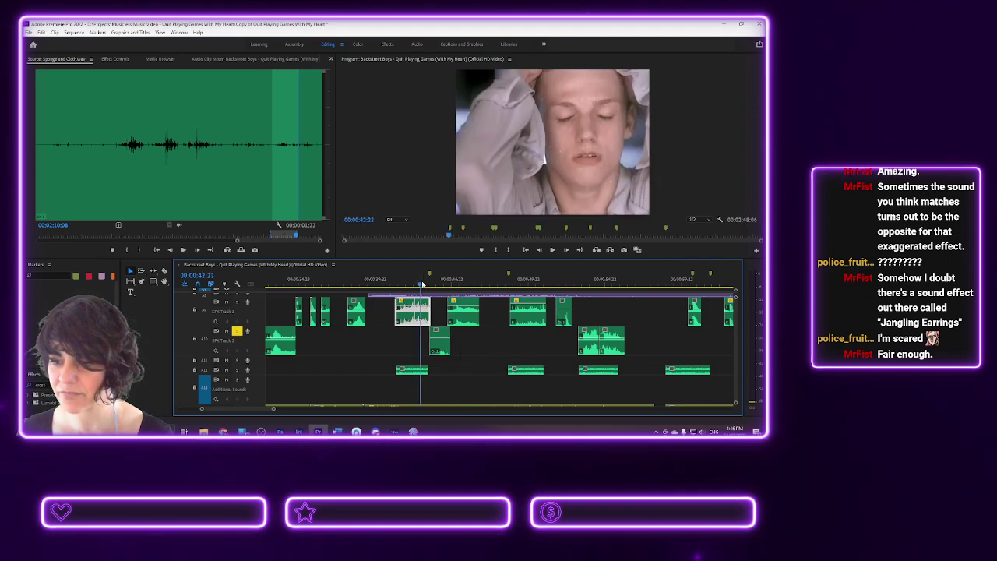
{"action": "key", "text": "space"}
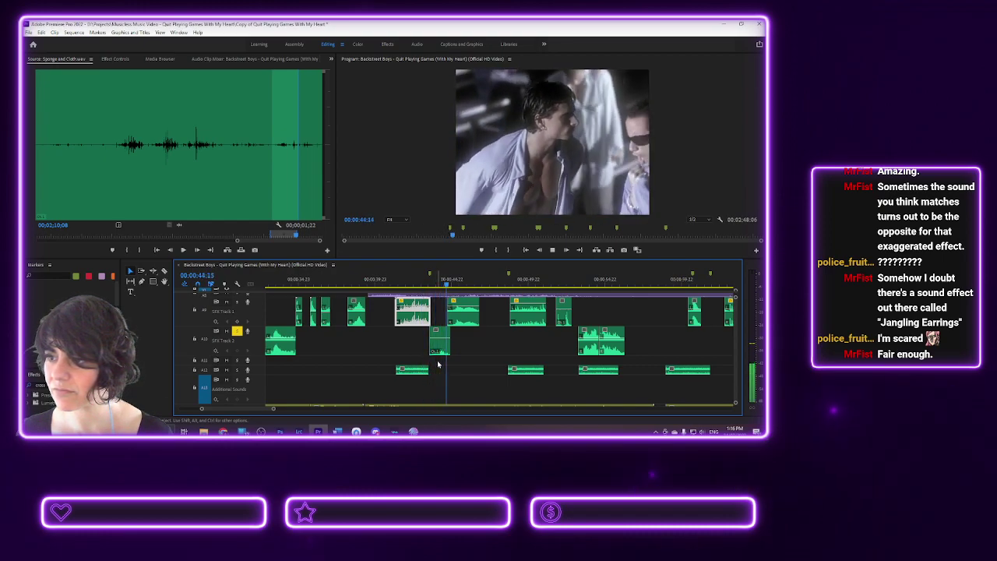
{"action": "key", "text": "space"}
{"action": "left_click", "coordinate": [424, 292]}
{"action": "key", "text": "space"}
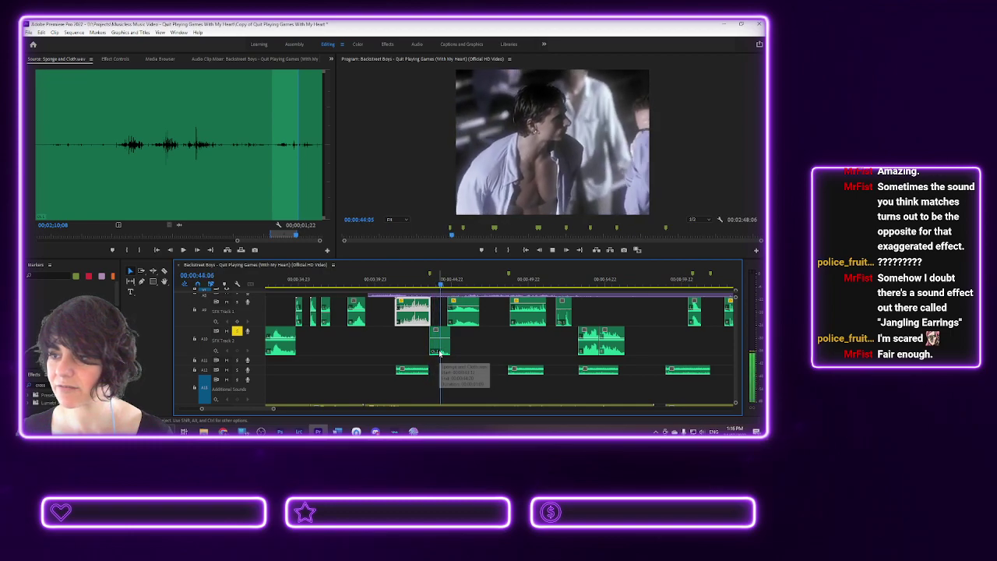
{"action": "key", "text": "space"}
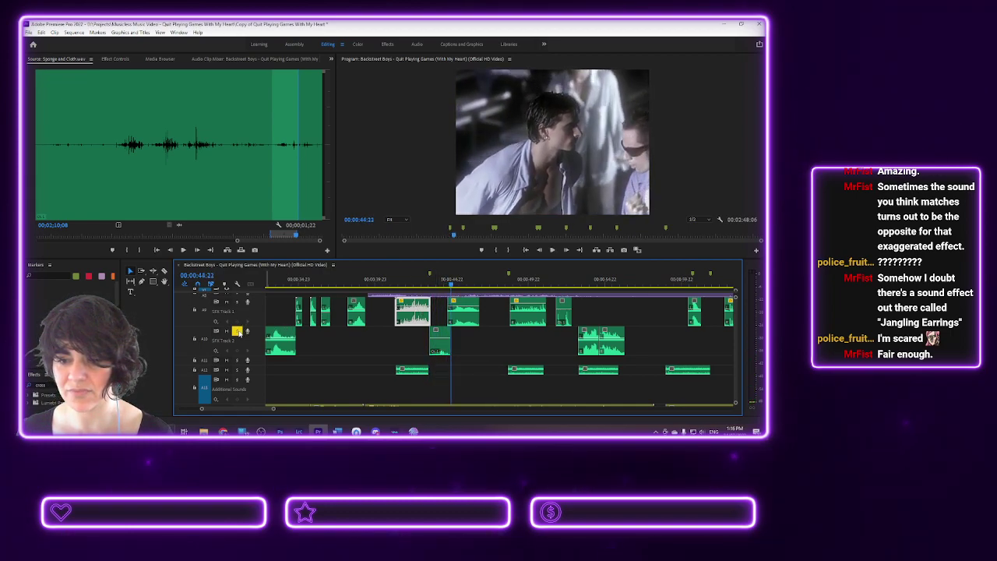
- Adjust the Sponge and Cloth clip's volume on SFX Track 2 and replay it with the track's solo off
{"action": "key", "text": "space"}
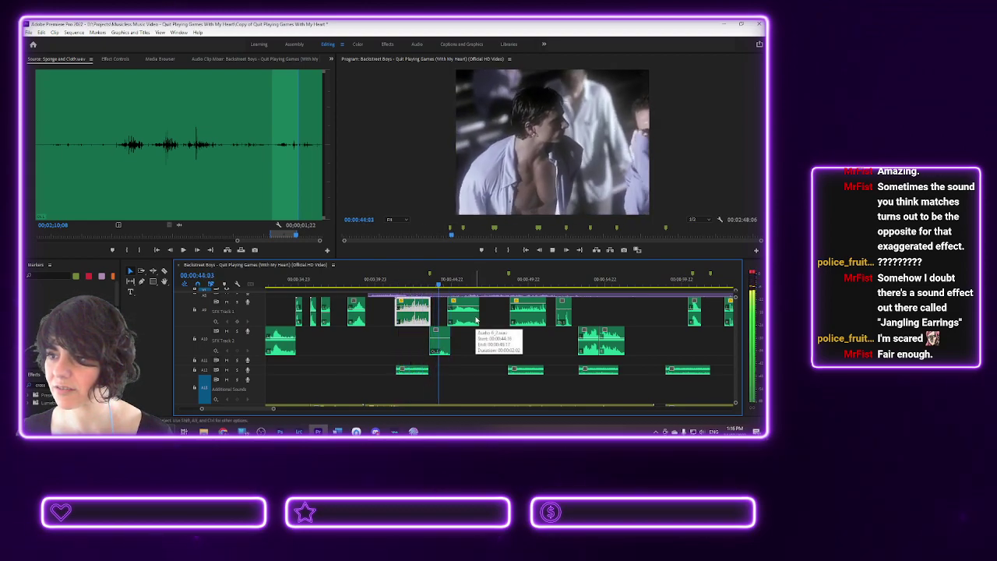
{"action": "key", "text": "space"}
{"action": "left_click", "coordinate": [441, 343]}
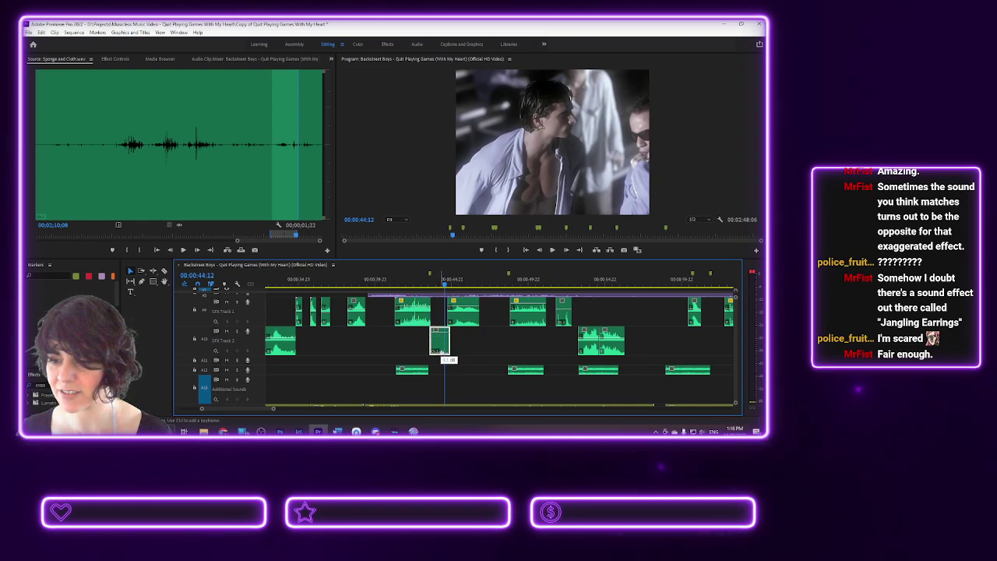
{"action": "key", "text": "shift+k"}
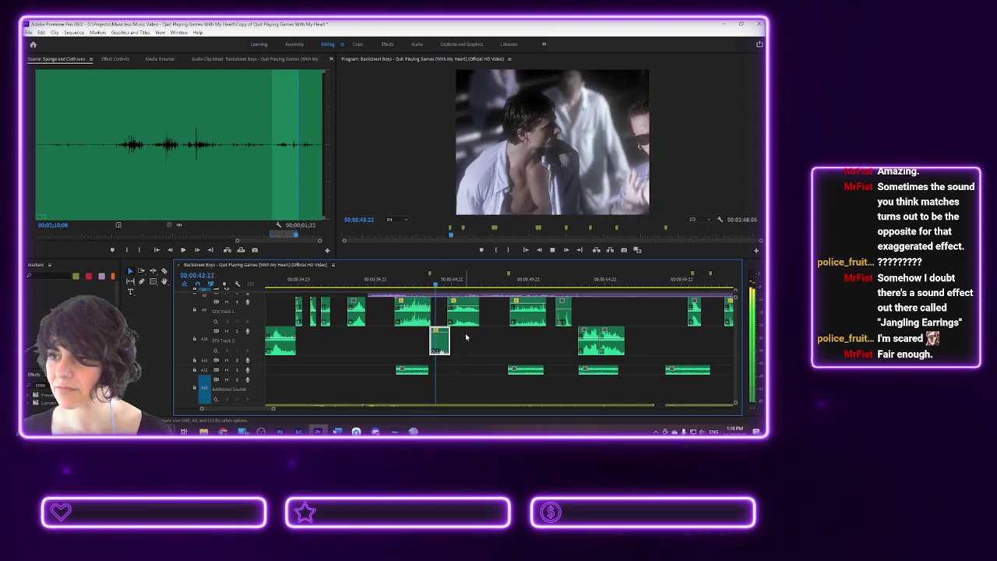
{"action": "key", "text": "space"}
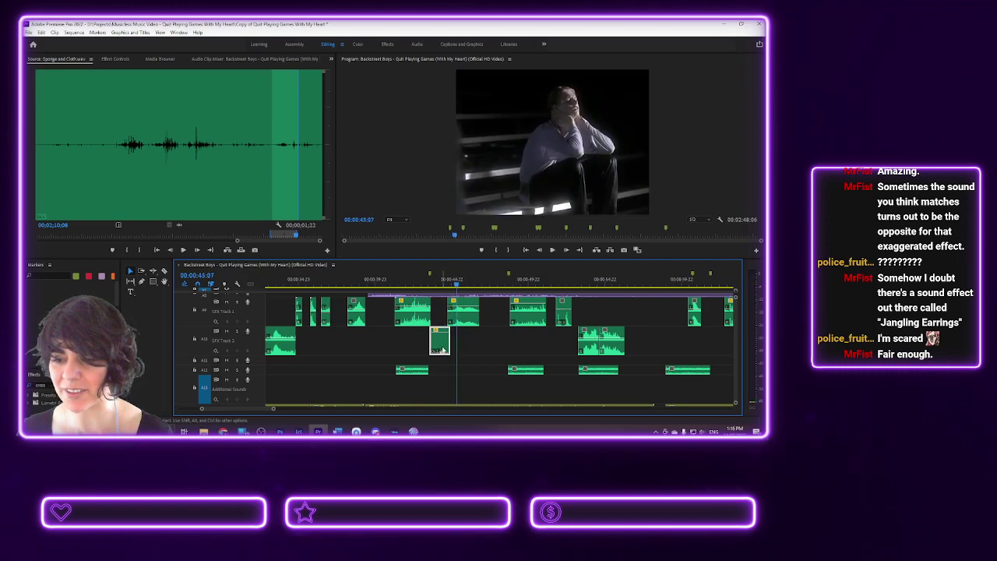
- Audition other parts of the Sponge and Cloth source audio, around 00;02;04 and 00;01;40
{"action": "left_click", "coordinate": [120, 145]}
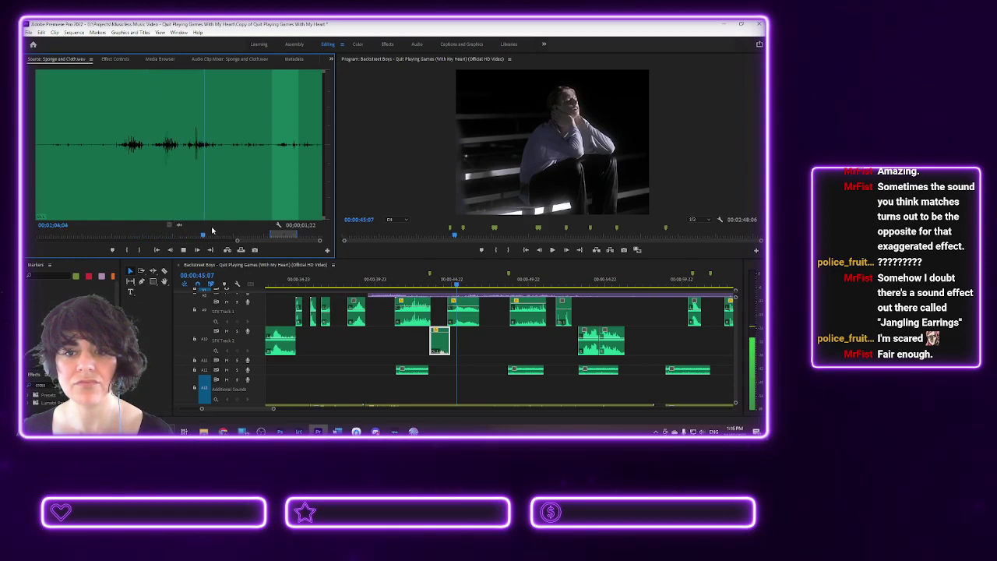
{"action": "key", "text": "space"}
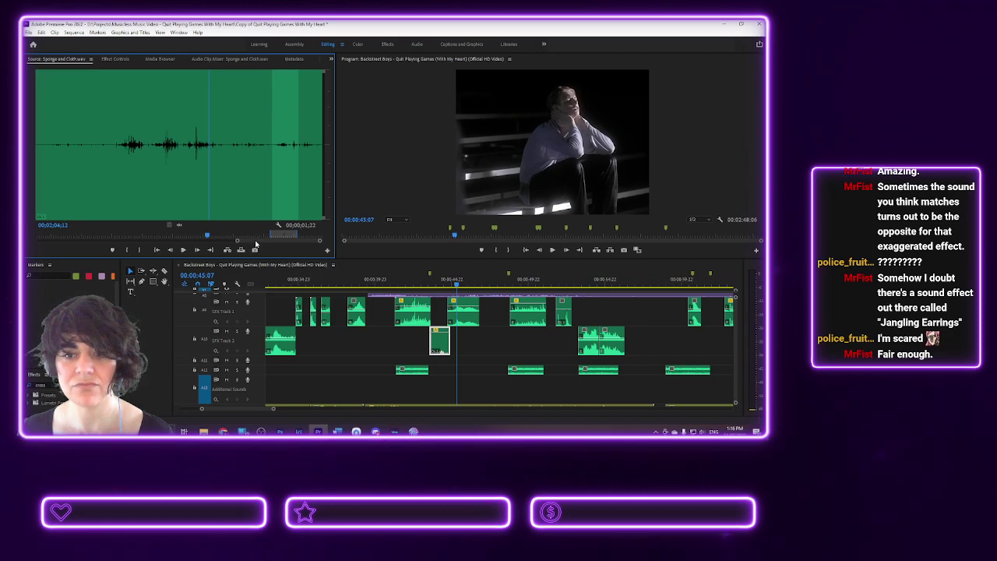
{"action": "left_click_drag", "start_coordinate": [255, 240], "coordinate": [217, 240]}
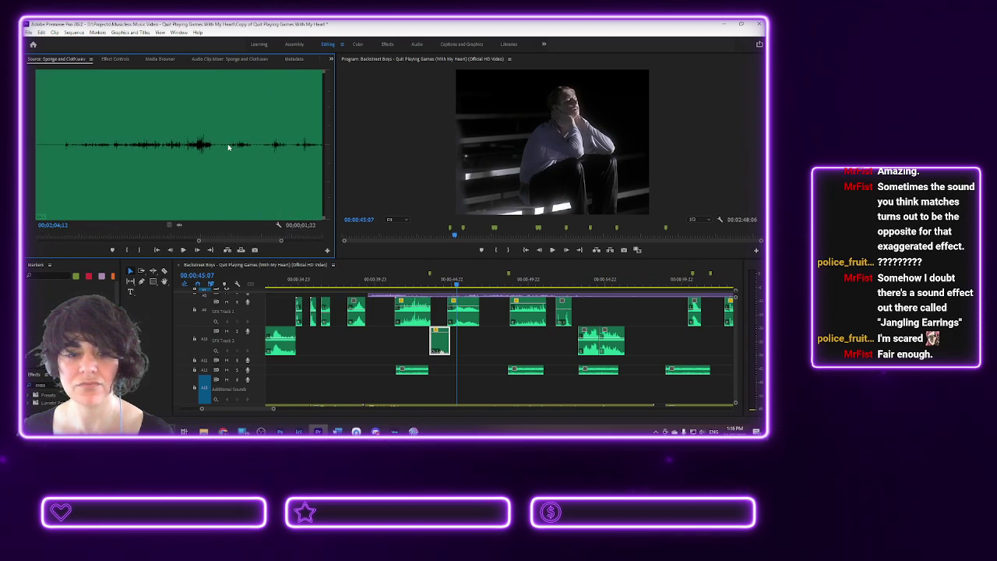
{"action": "key", "text": "space"}
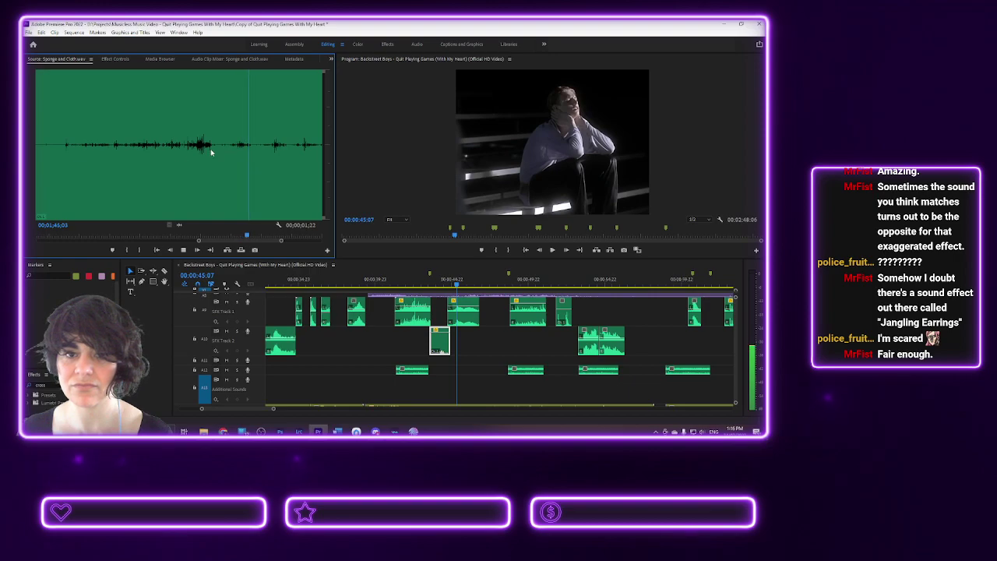
{"action": "left_click", "coordinate": [66, 149]}
{"action": "key", "text": "space"}
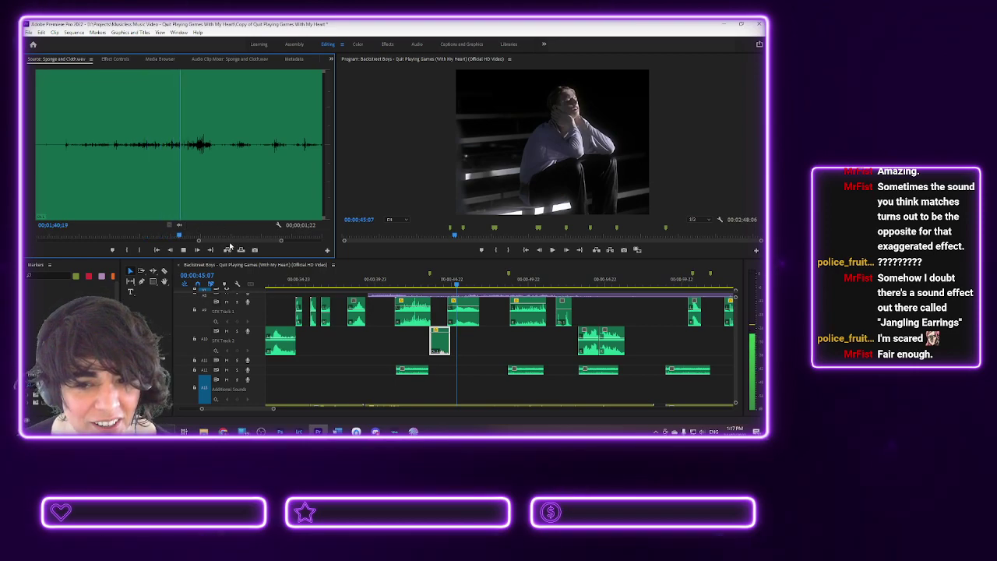
{"action": "key", "text": "space"}
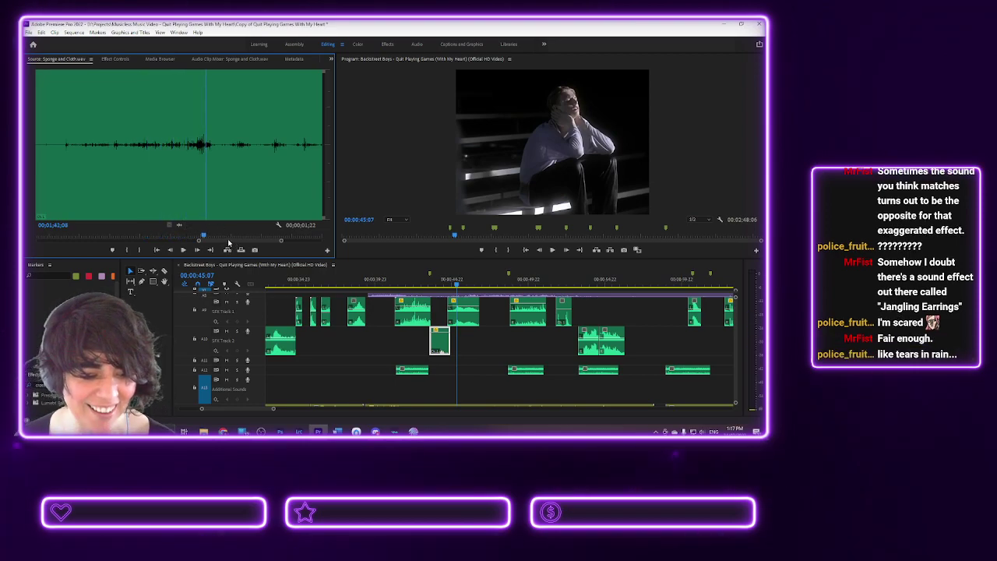
- Audition earlier parts of the Sponge and Cloth source audio, around 00;01;09 and from 00;00;51;20
{"action": "scroll", "coordinate": [189, 199], "scroll_direction": "up", "scroll_amount": 5}
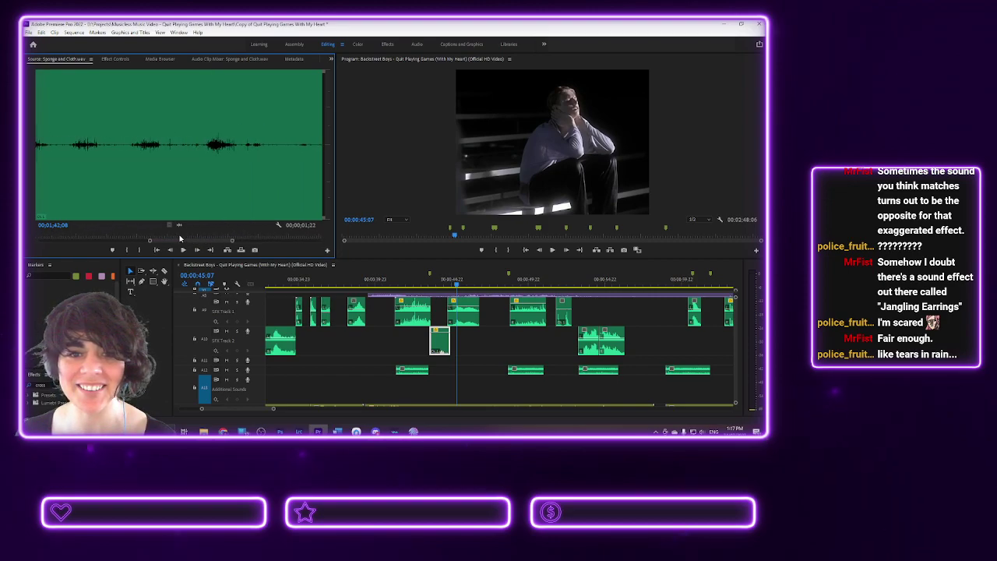
{"action": "key", "text": "space"}
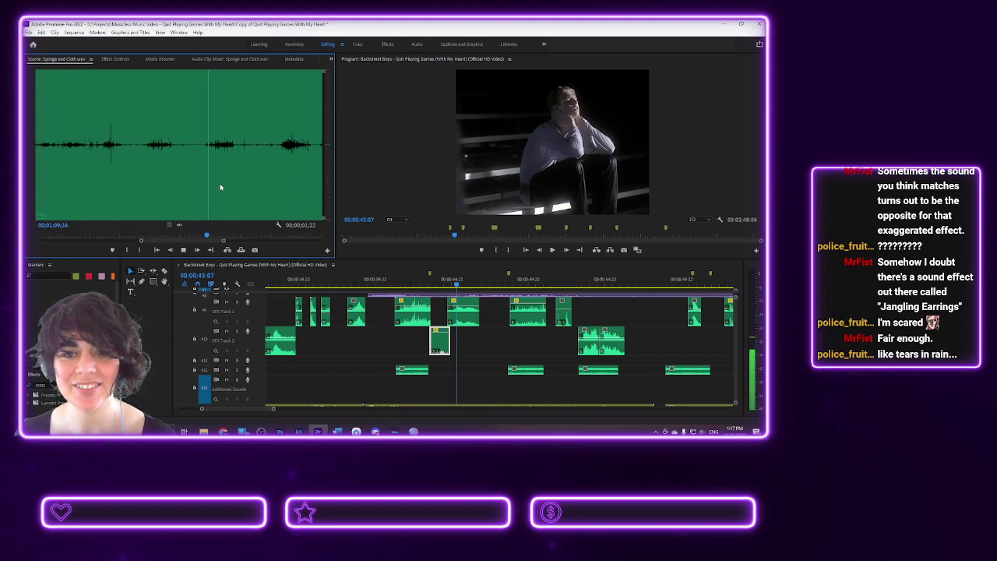
{"action": "key", "text": "space"}
{"action": "scroll", "coordinate": [218, 154], "scroll_direction": "up", "scroll_amount": 3}
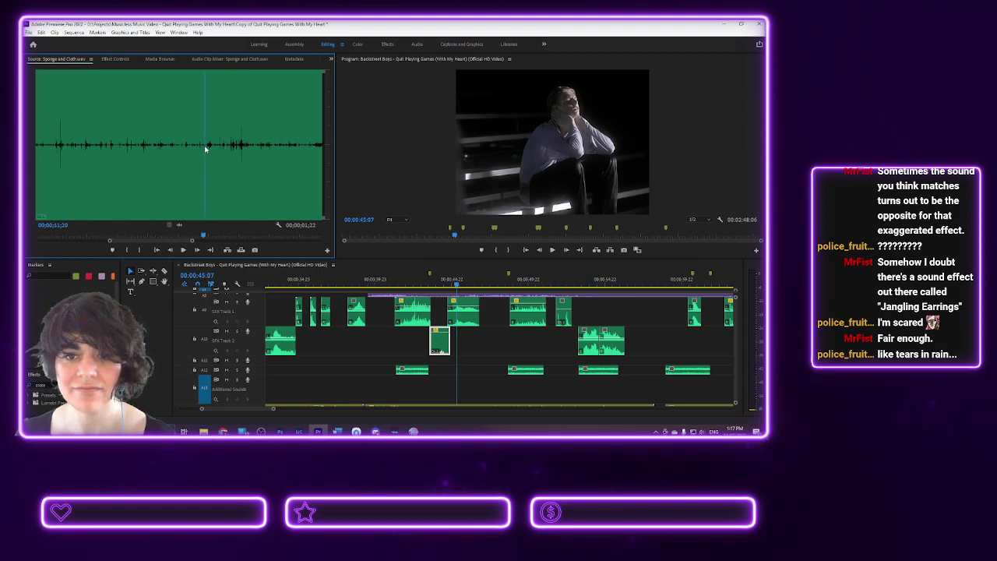
{"action": "key", "text": "space"}
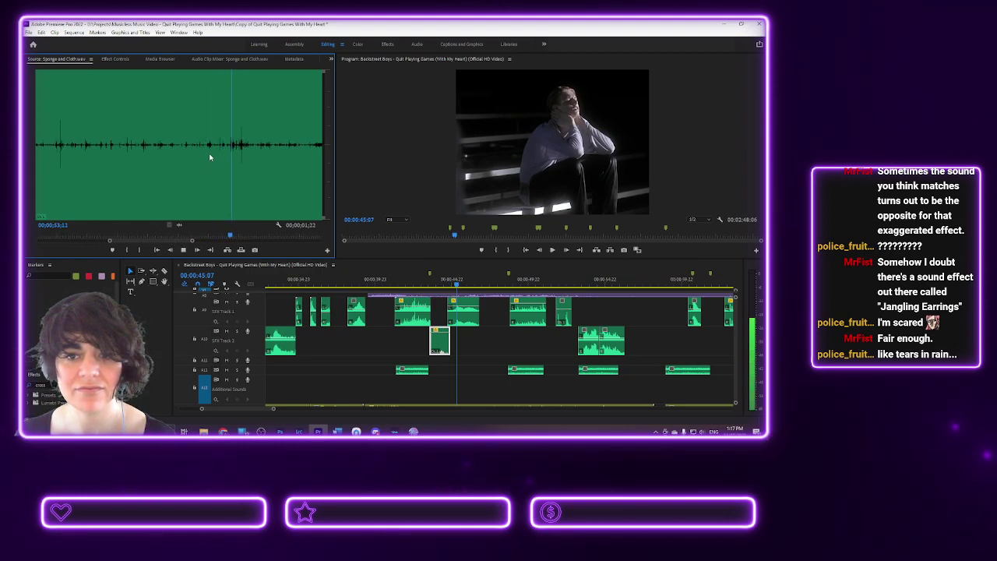
{"action": "key", "text": "space"}
- Mark the section of Sponge and Cloth from 00;00;51;22 to 00;00;52;06 with in and out points
{"action": "left_click", "coordinate": [206, 148]}
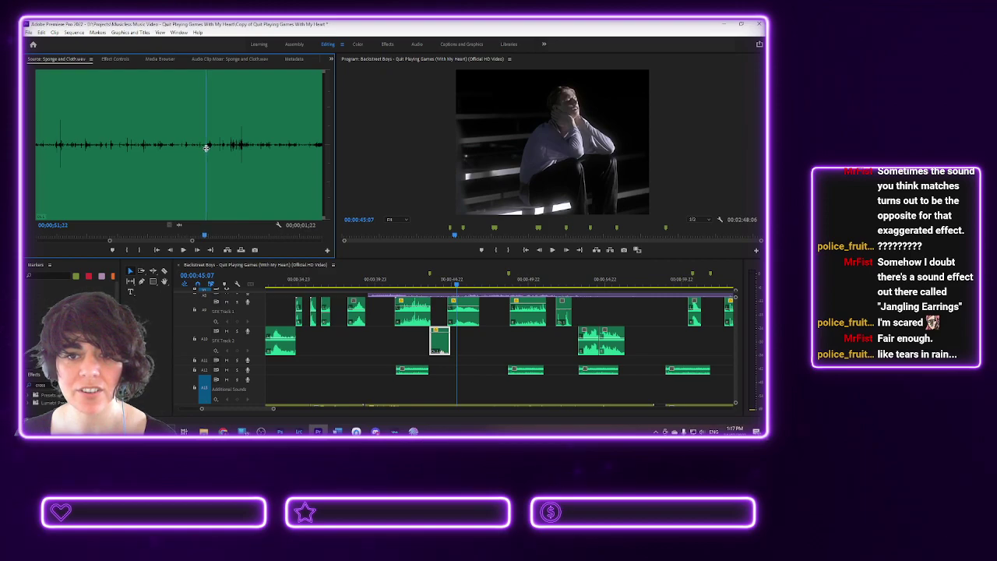
{"action": "key", "text": "i"}
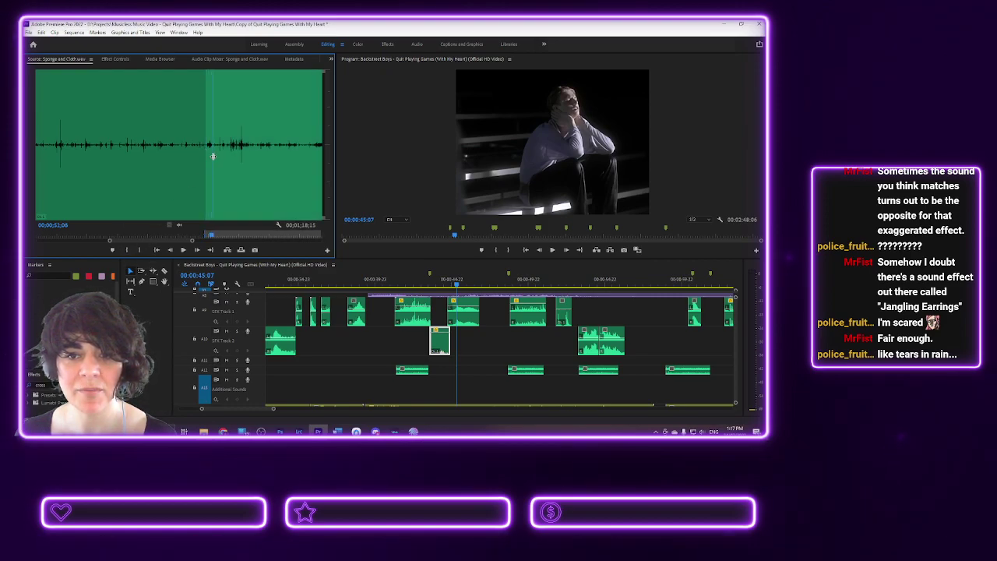
{"action": "left_click", "coordinate": [137, 250]}
- Replace the Sponge and Cloth clip on SFX Track 2 with the newly marked section and play it in the full mix
{"action": "left_click_drag", "start_coordinate": [442, 345], "coordinate": [308, 236]}
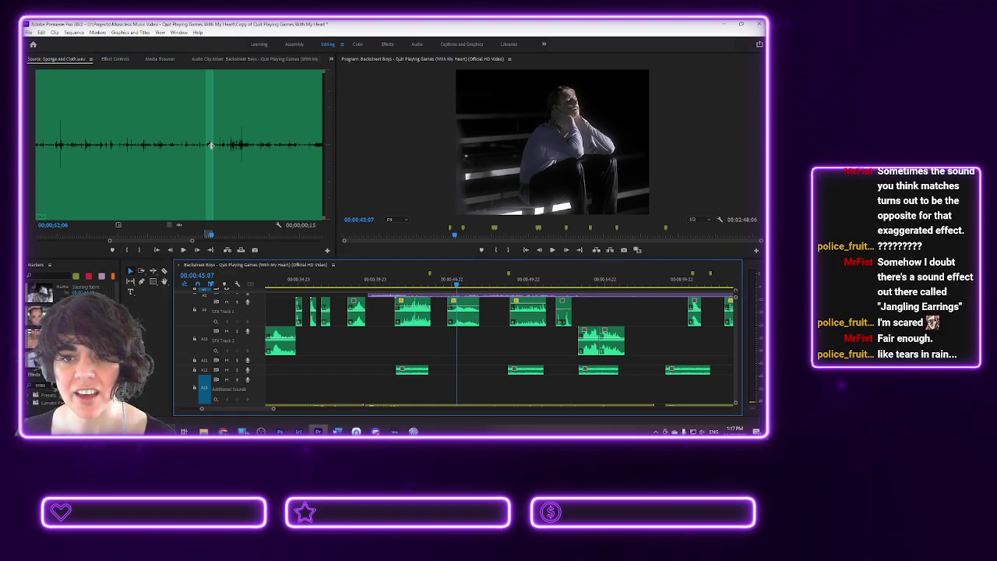
{"action": "left_click", "coordinate": [180, 225]}
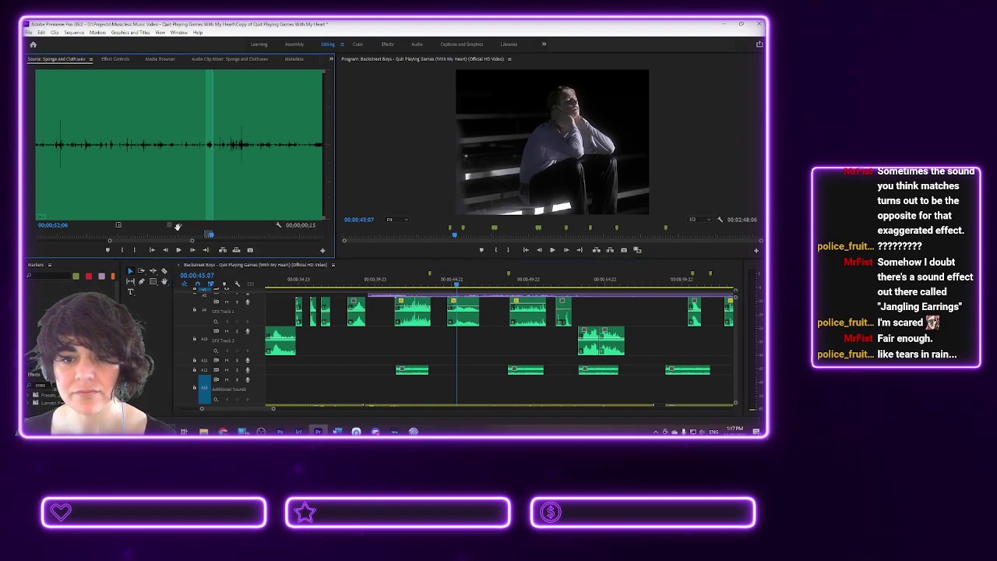
{"action": "left_click_drag", "start_coordinate": [178, 227], "coordinate": [435, 343]}
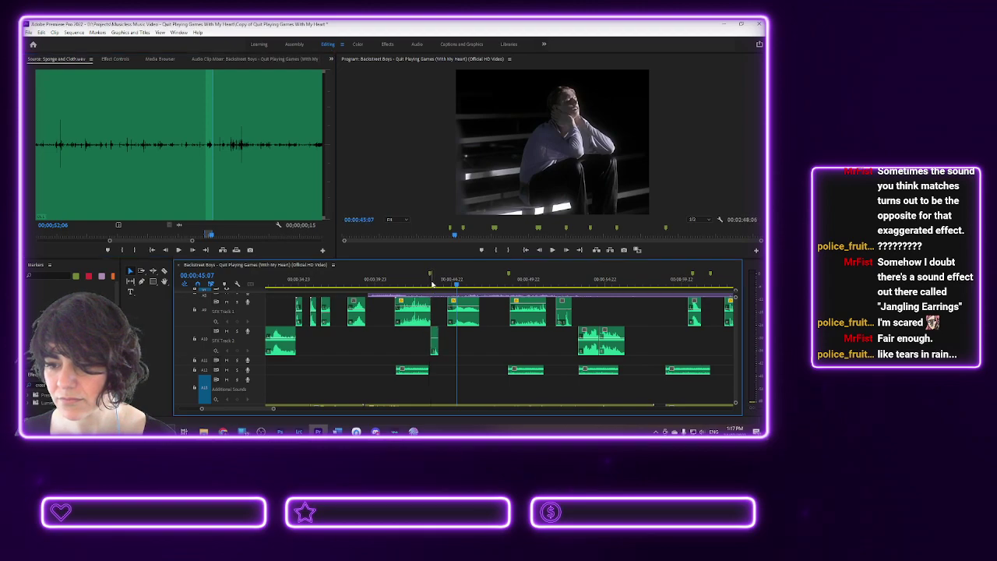
{"action": "key", "text": "Up"}
{"action": "key", "text": "space"}
{"action": "key", "text": "space"}
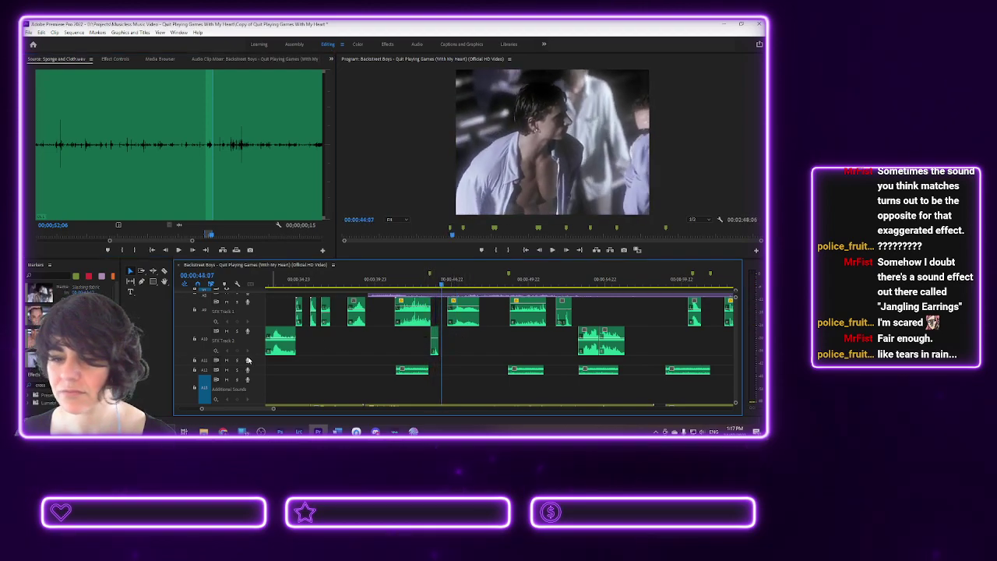
- Solo SFX Track 2 and audition the new short Sponge and Cloth clip twice
{"action": "left_click", "coordinate": [237, 331]}
{"action": "key", "text": "Up"}
{"action": "key", "text": "space"}
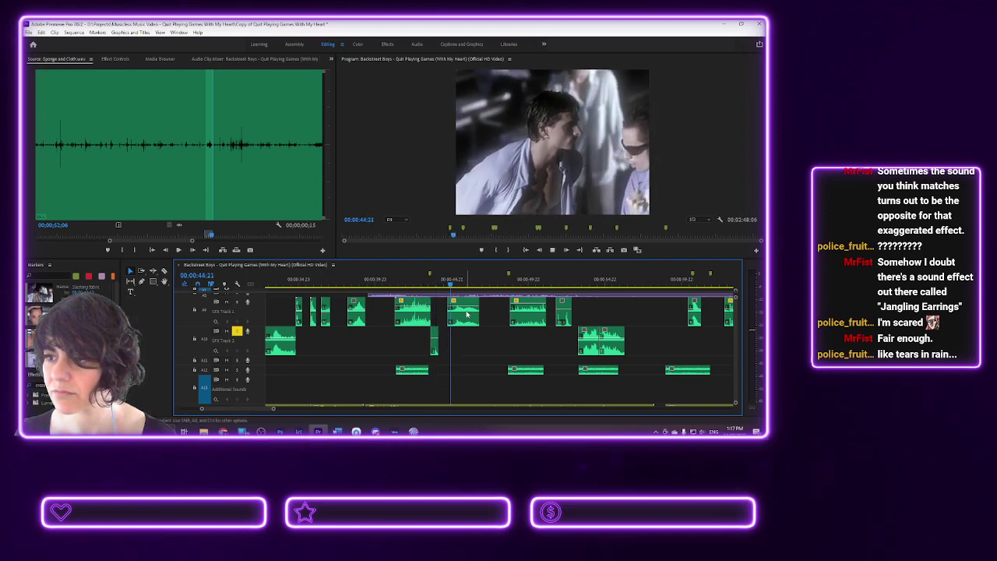
{"action": "key", "text": "space"}
{"action": "left_click", "coordinate": [423, 287]}
{"action": "key", "text": "space"}
{"action": "key", "text": "space"}
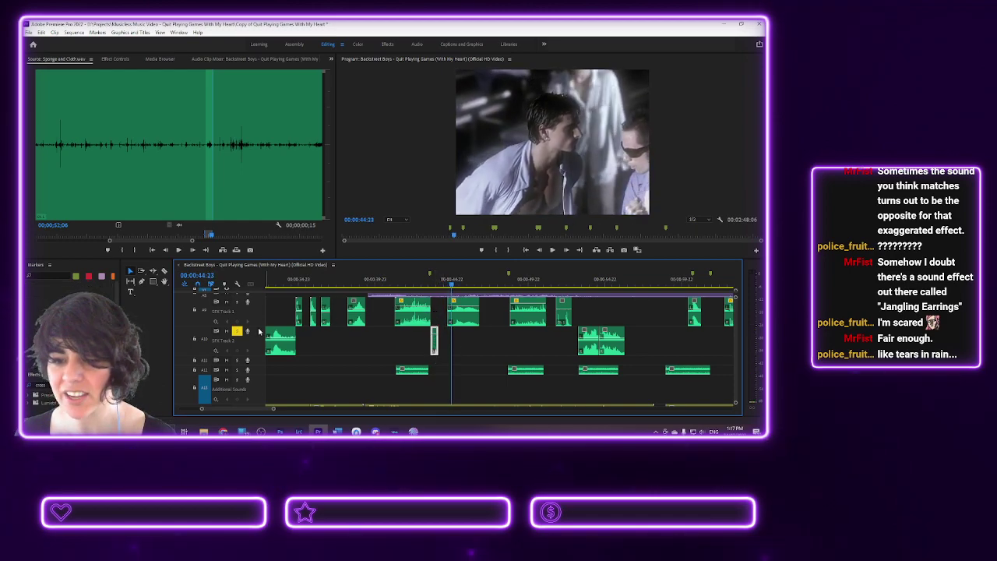
- Turn off the SFX Track 2 solo and replay the short clip in the full mix, including from 00:00:42:14
{"action": "left_click", "coordinate": [427, 287]}
{"action": "key", "text": "space"}
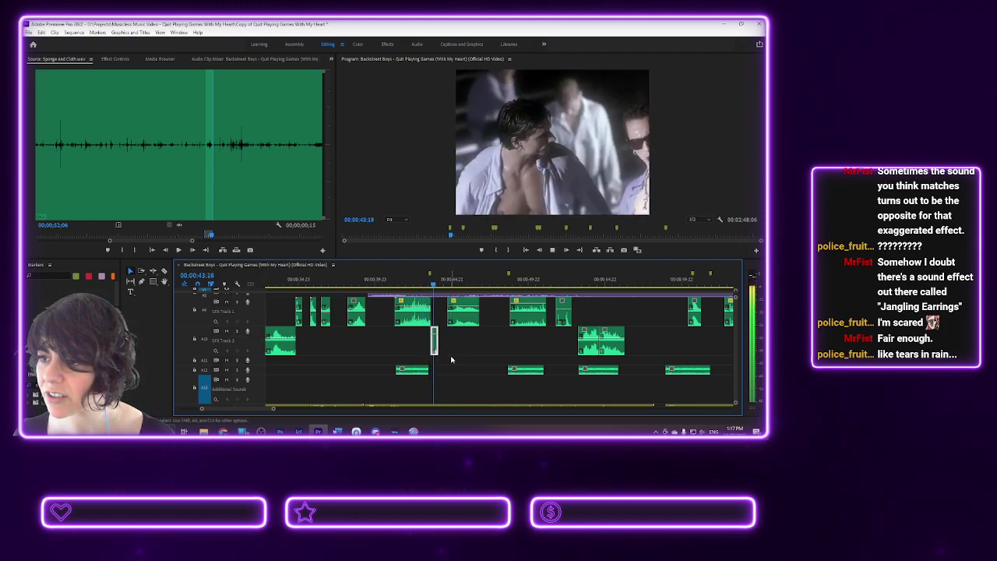
{"action": "key", "text": "space"}
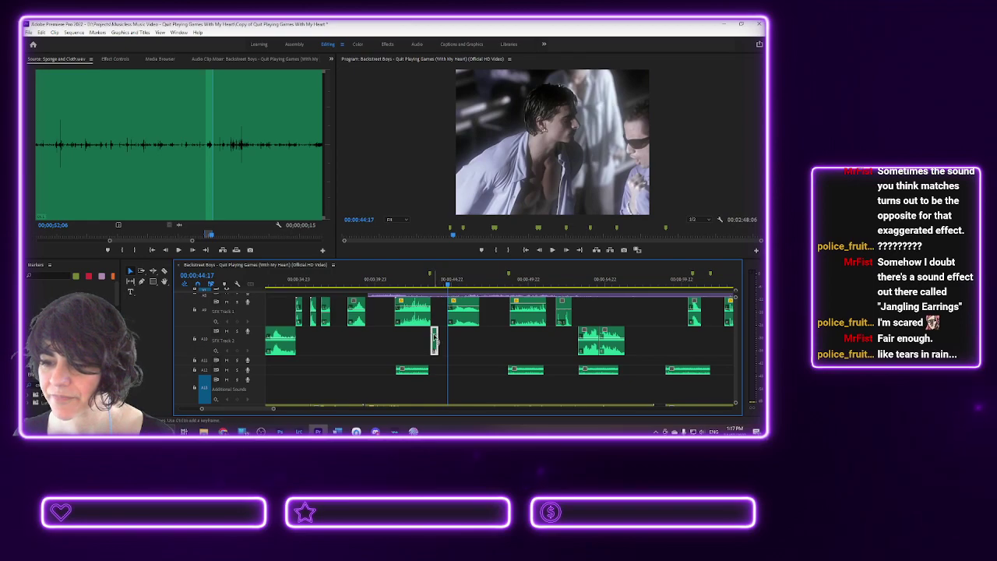
{"action": "left_click", "coordinate": [415, 282]}
{"action": "key", "text": "space"}
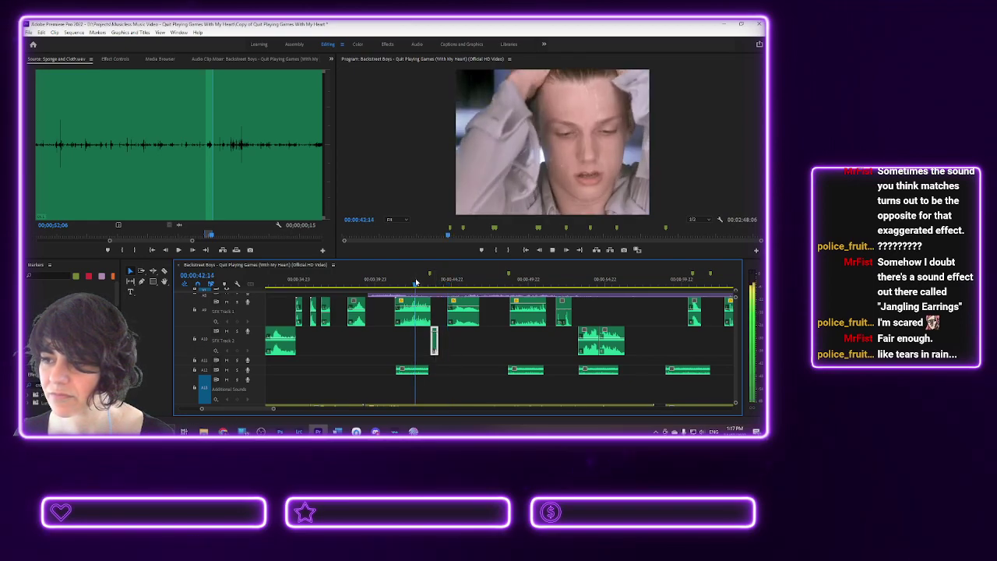
{"action": "key", "text": "space"}
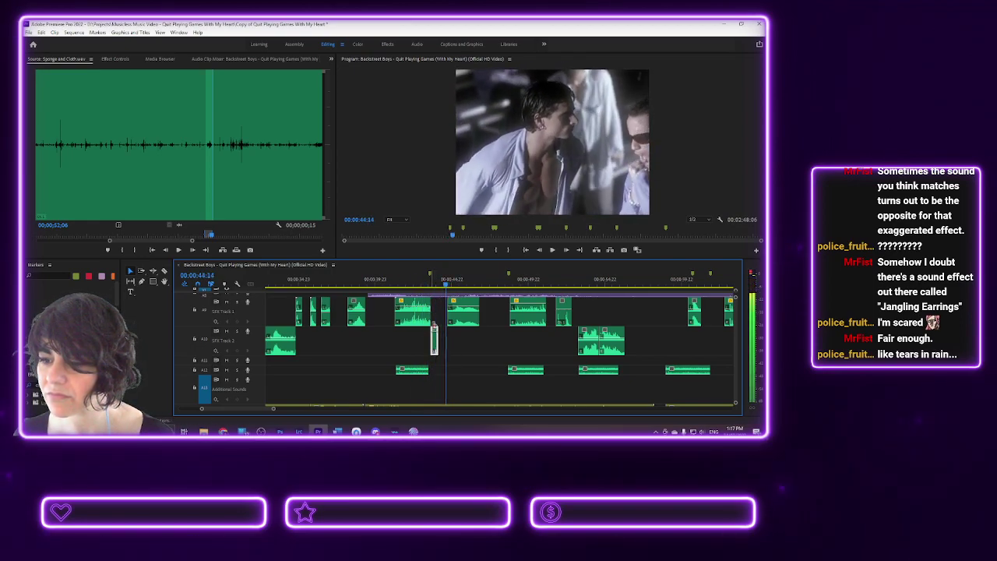
- Tag the short Sponge and Cloth clip as SFX in the Audio workspace and auto-match its loudness
{"action": "right_click", "coordinate": [434, 341]}
{"action": "left_click", "coordinate": [436, 347]}
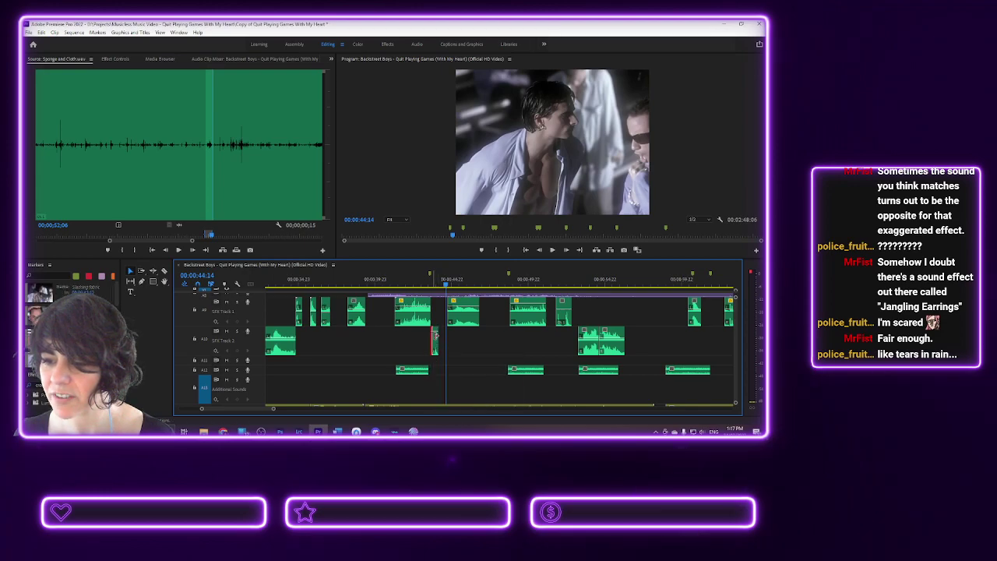
{"action": "left_click", "coordinate": [417, 44]}
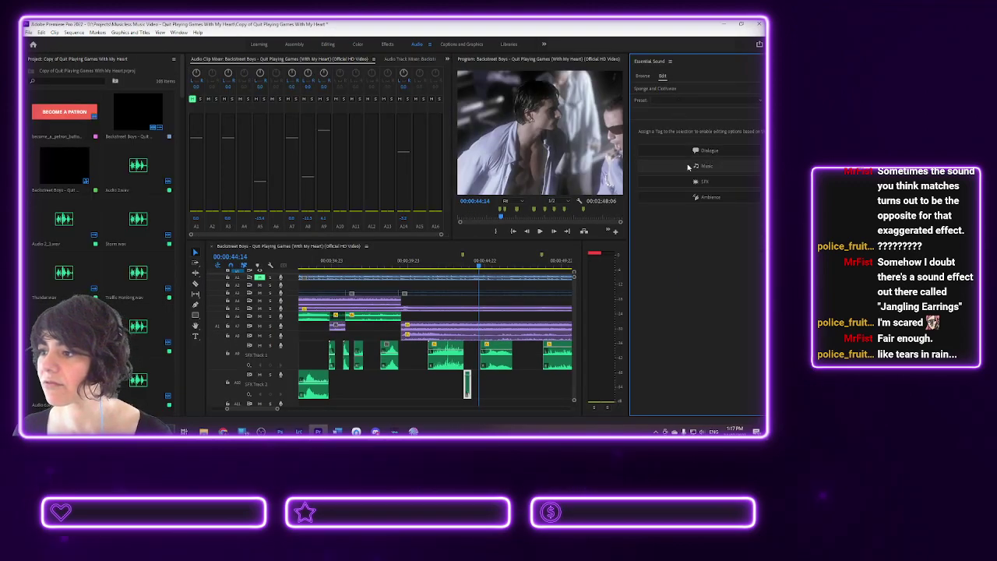
{"action": "left_click", "coordinate": [698, 181]}
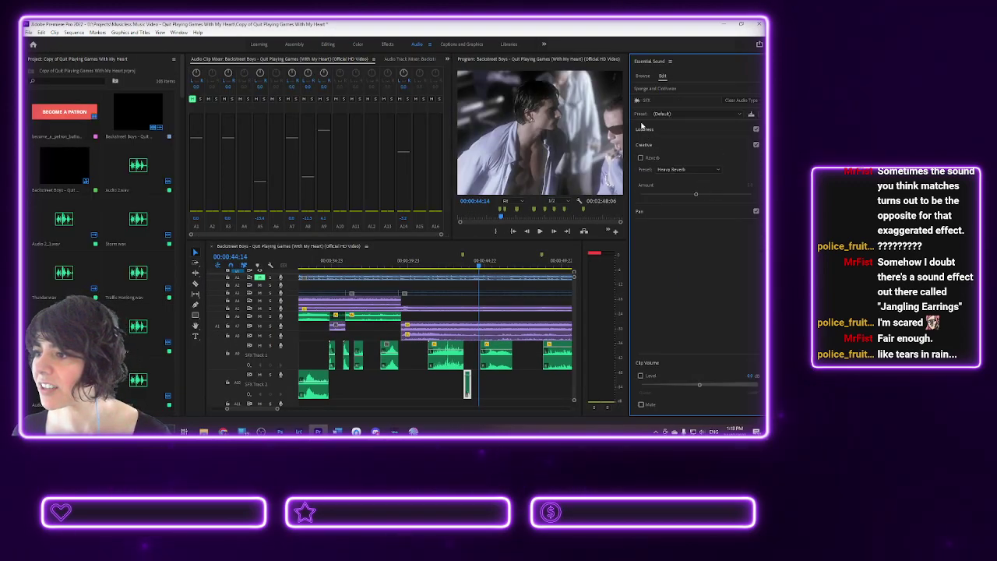
{"action": "left_click", "coordinate": [708, 129]}
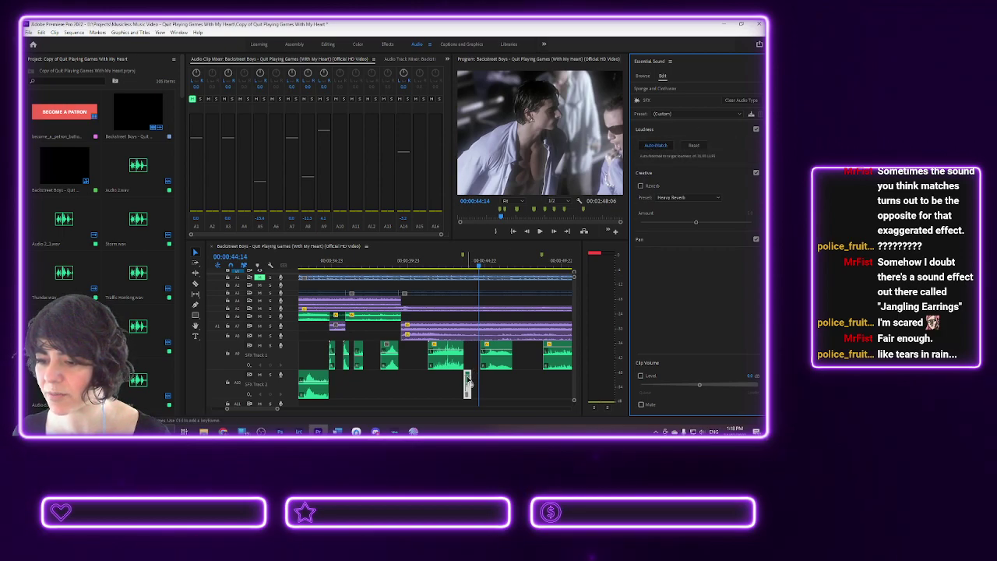
- Lower the short clip's volume on SFX Track 2, replay it in the full mix and return to the Editing workspace
{"action": "left_click_drag", "start_coordinate": [469, 382], "coordinate": [468, 397]}
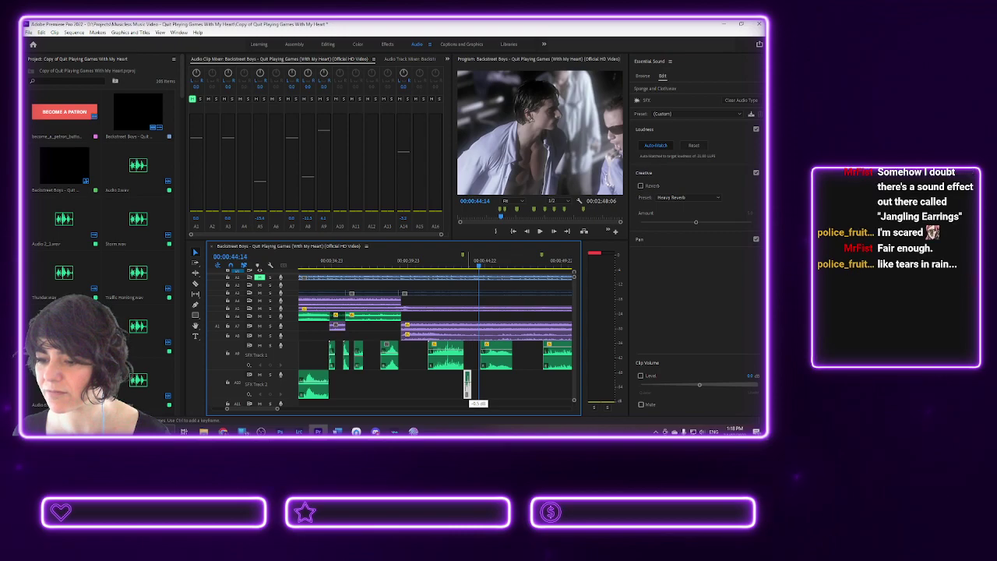
{"action": "left_click", "coordinate": [450, 260]}
{"action": "key", "text": "space"}
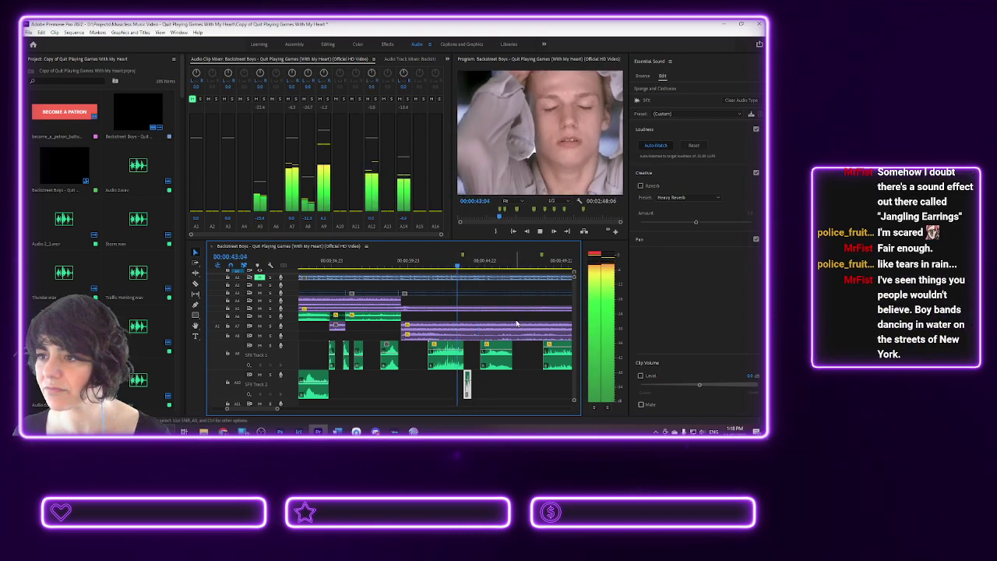
{"action": "key", "text": "space"}
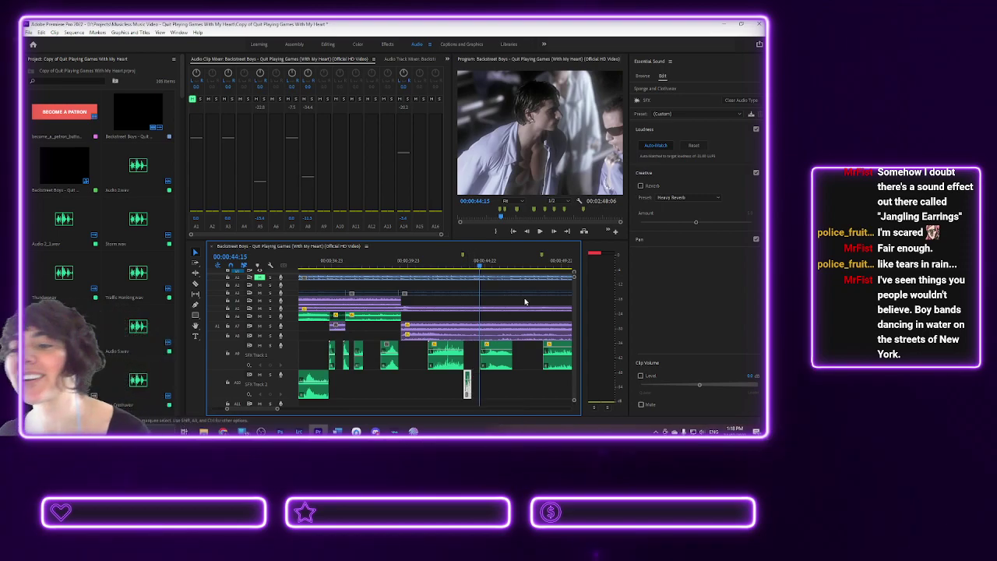
{"action": "left_click", "coordinate": [325, 44]}
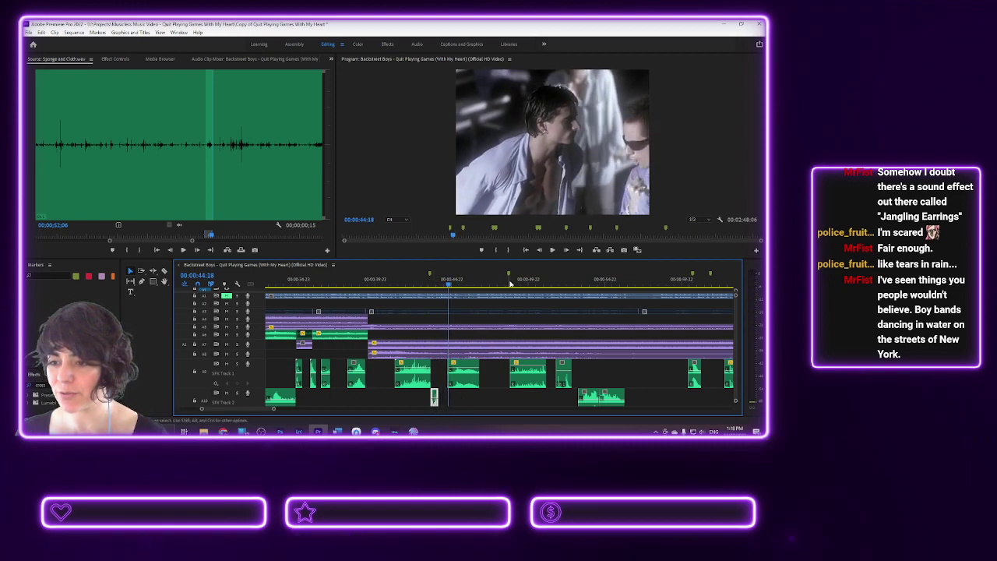
{"action": "mouse_move", "coordinate": [510, 274]}
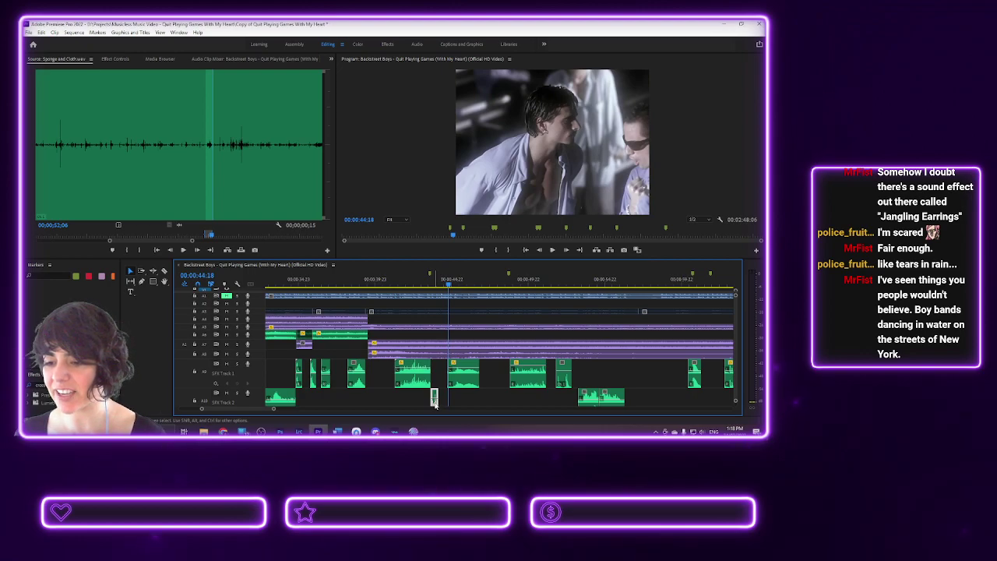
- Cut the short Sponge and Cloth clip near 00:00:44 from SFX Track 2 and play the video around 00:01:01
{"action": "key", "text": "Delete"}
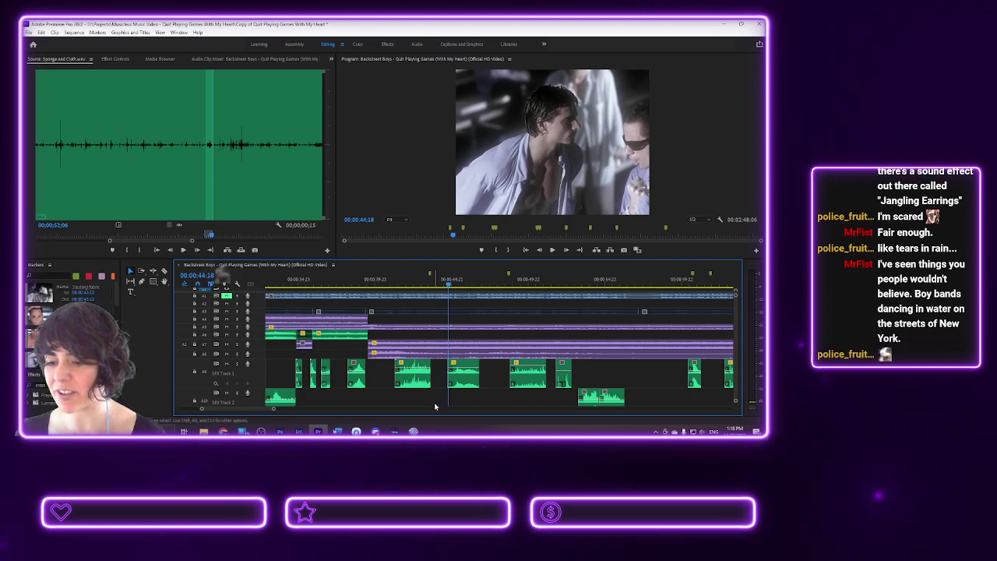
{"action": "left_click", "coordinate": [693, 285]}
{"action": "key", "text": "space"}
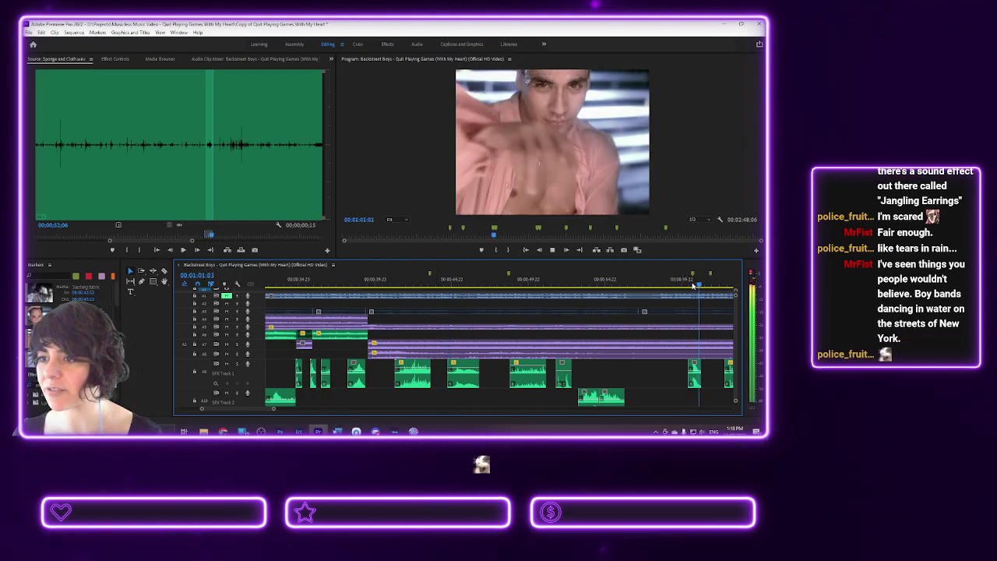
{"action": "key", "text": "space"}
- Try the short Sponge and Cloth clip at 00:01:01:05, pasting it there and moving it onto SFX Track 2
{"action": "left_click_drag", "start_coordinate": [292, 287], "coordinate": [286, 285]}
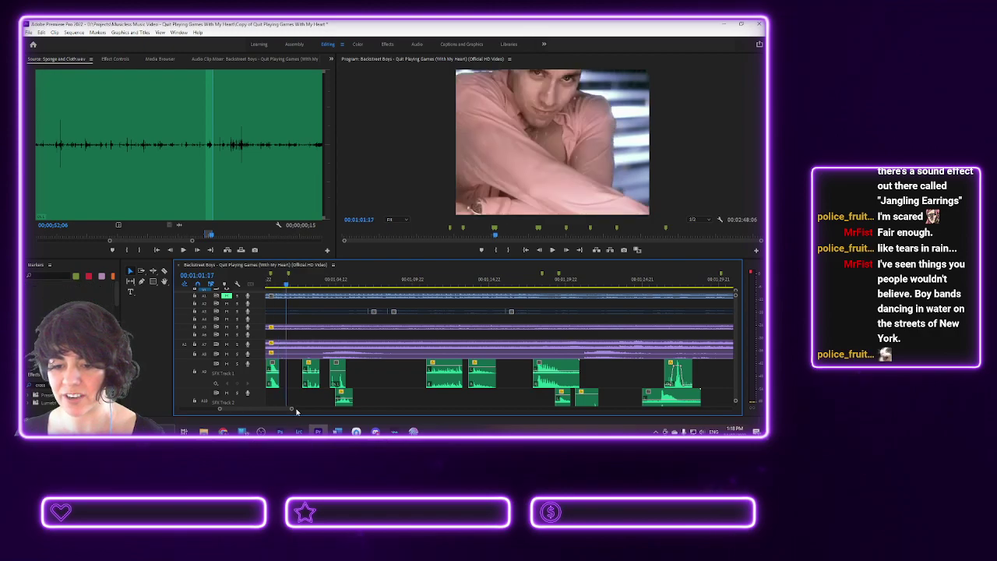
{"action": "key", "text": "Up"}
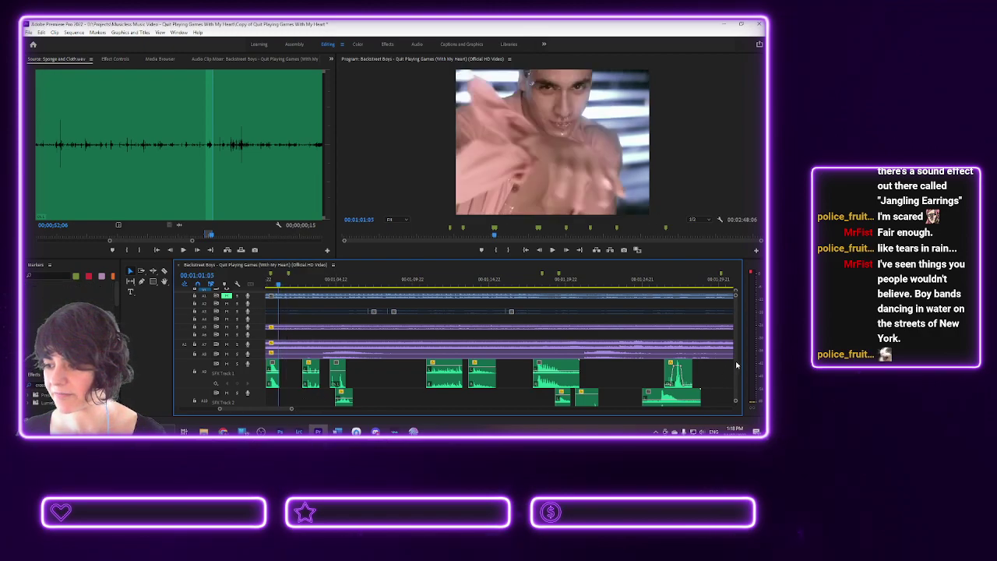
{"action": "scroll", "coordinate": [736, 364], "scroll_direction": "down", "scroll_amount": 5}
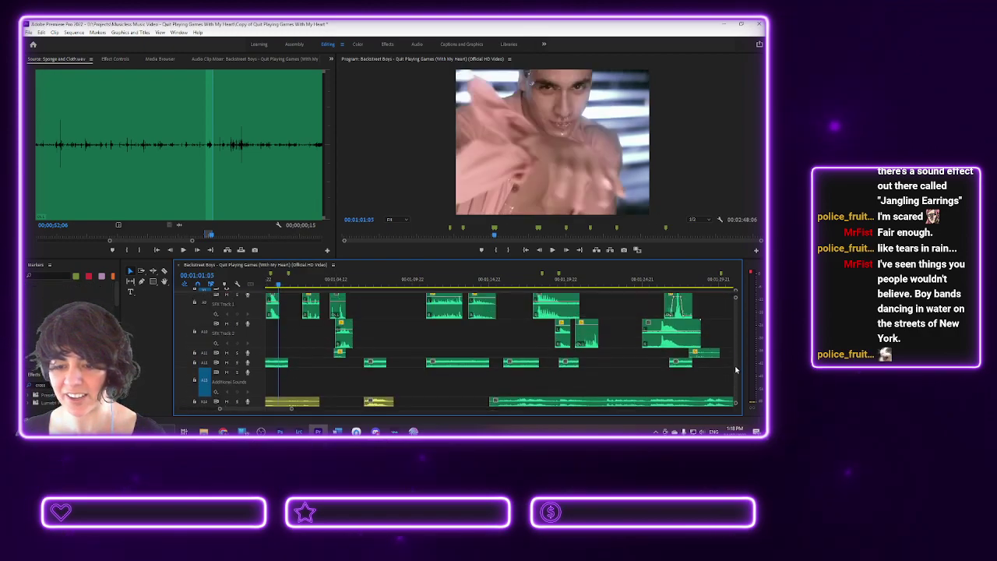
{"action": "key", "text": "Down"}
{"action": "key", "text": "Up"}
{"action": "key", "text": "Down"}
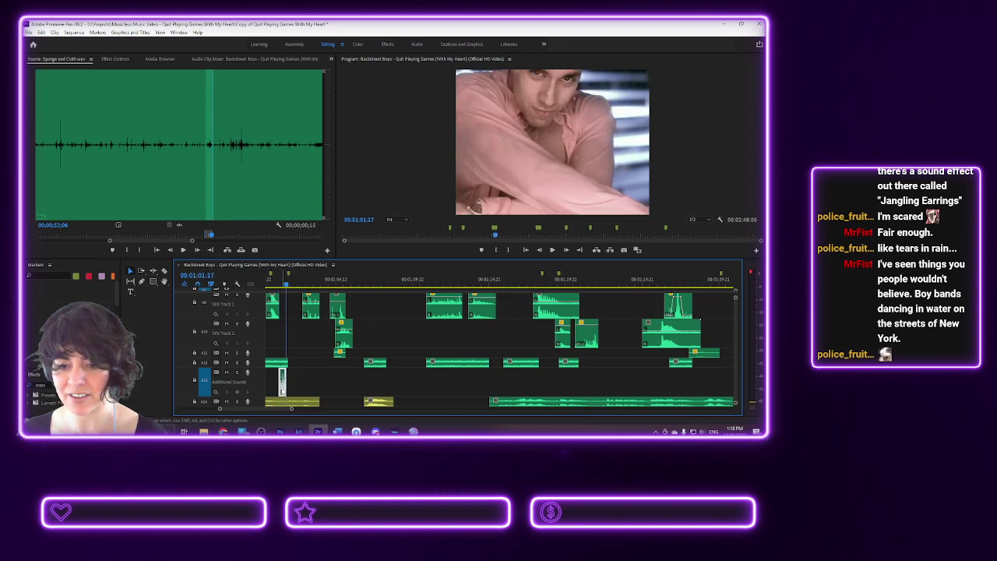
{"action": "left_click_drag", "start_coordinate": [282, 390], "coordinate": [288, 339]}
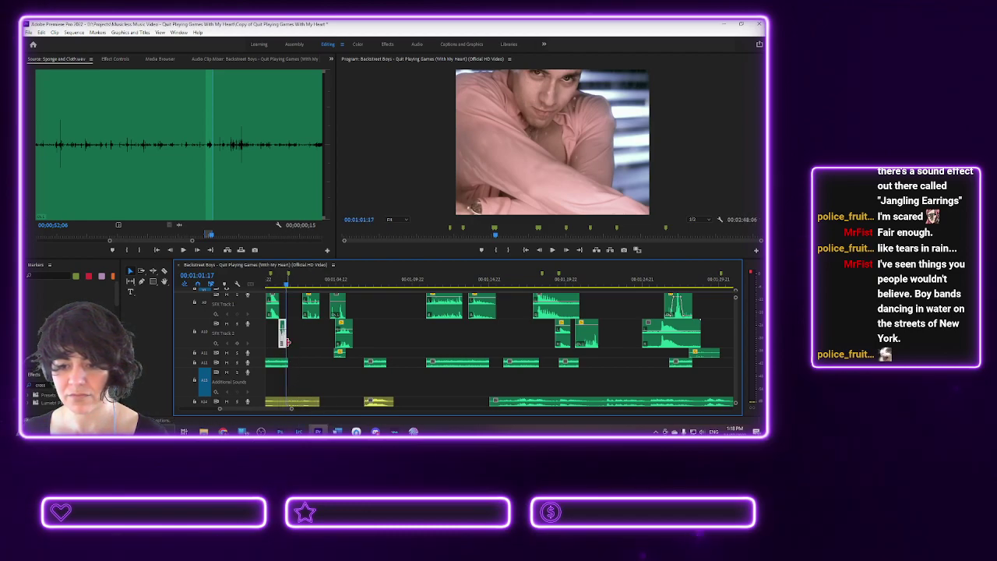
- Replay the section from about 00:01:00:16 twice with the pasted clip and remove the clip from SFX Track 2
{"action": "left_click_drag", "start_coordinate": [282, 282], "coordinate": [271, 283]}
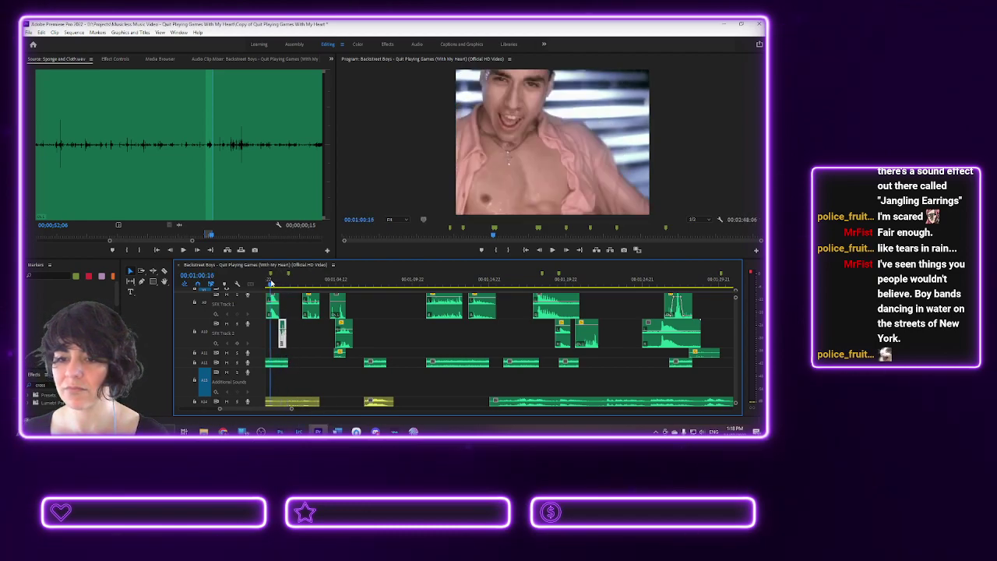
{"action": "key", "text": "space"}
{"action": "scroll", "coordinate": [273, 285], "scroll_direction": "up", "scroll_amount": 5}
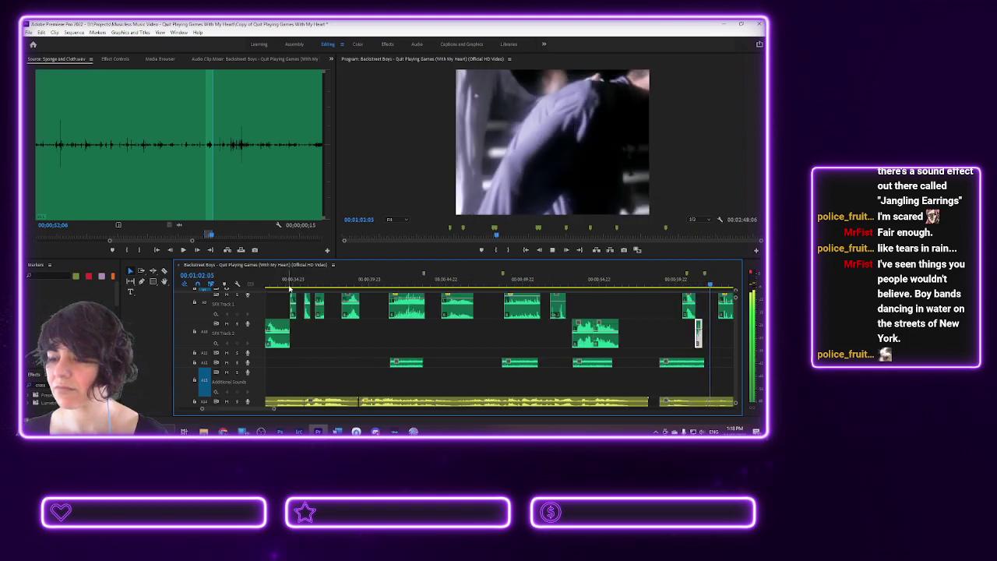
{"action": "key", "text": "space"}
{"action": "left_click_drag", "start_coordinate": [288, 286], "coordinate": [323, 288]}
{"action": "key", "text": "space"}
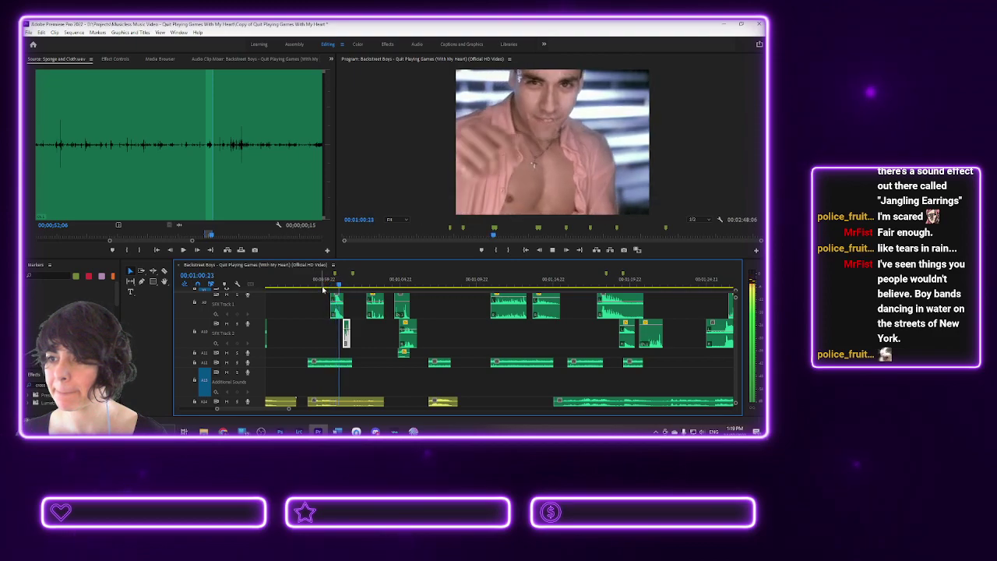
{"action": "key", "text": "space"}
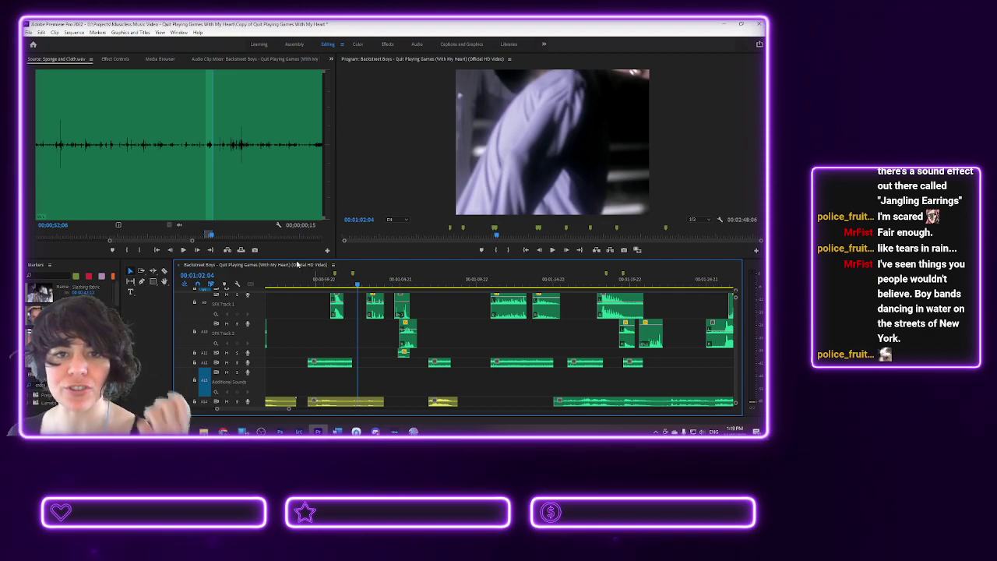
- Switch to freesound.org in Google Chrome and search its sound library for "wet"
{"action": "mouse_move", "coordinate": [222, 433]}
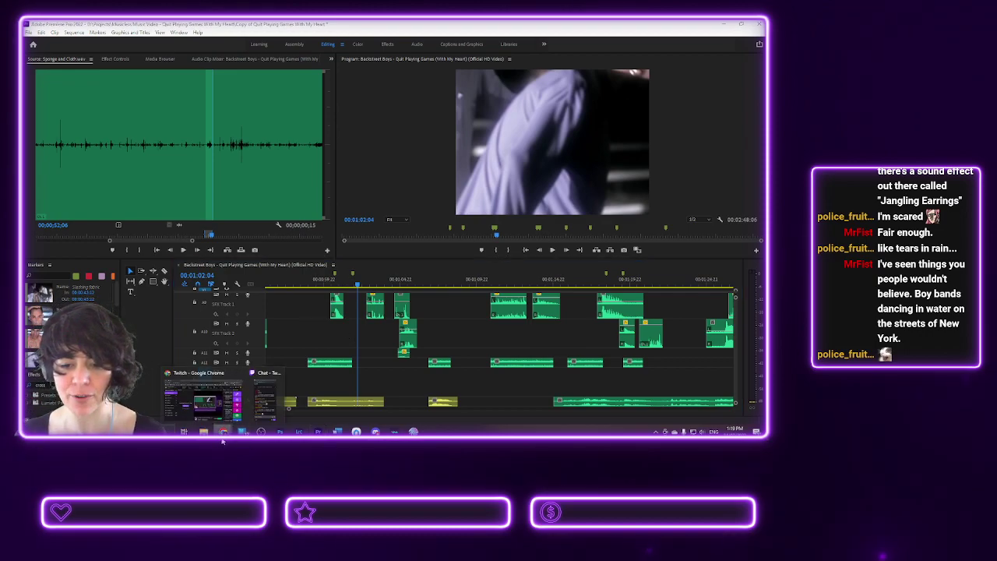
{"action": "mouse_move", "coordinate": [211, 406]}
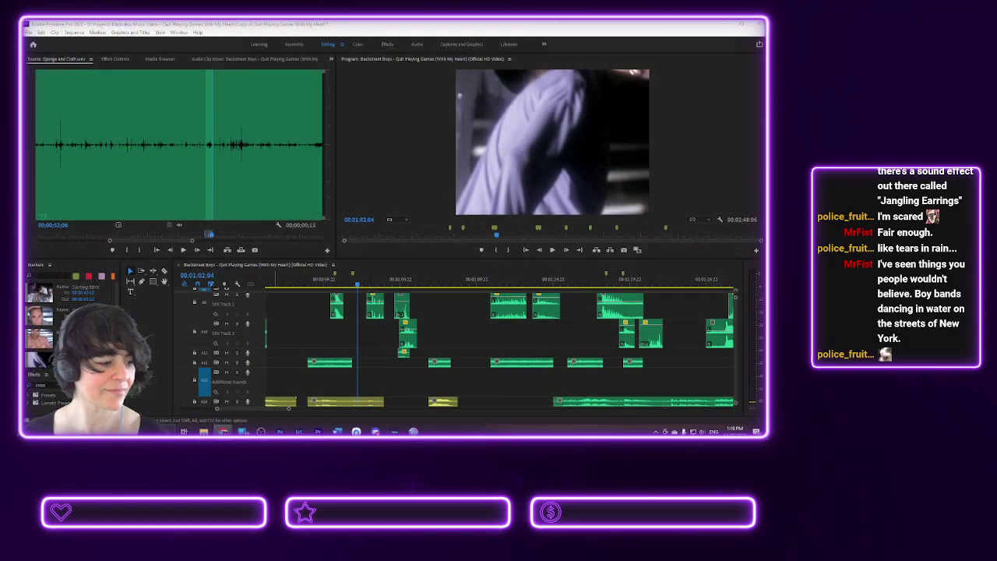
{"action": "left_click", "coordinate": [304, 389]}
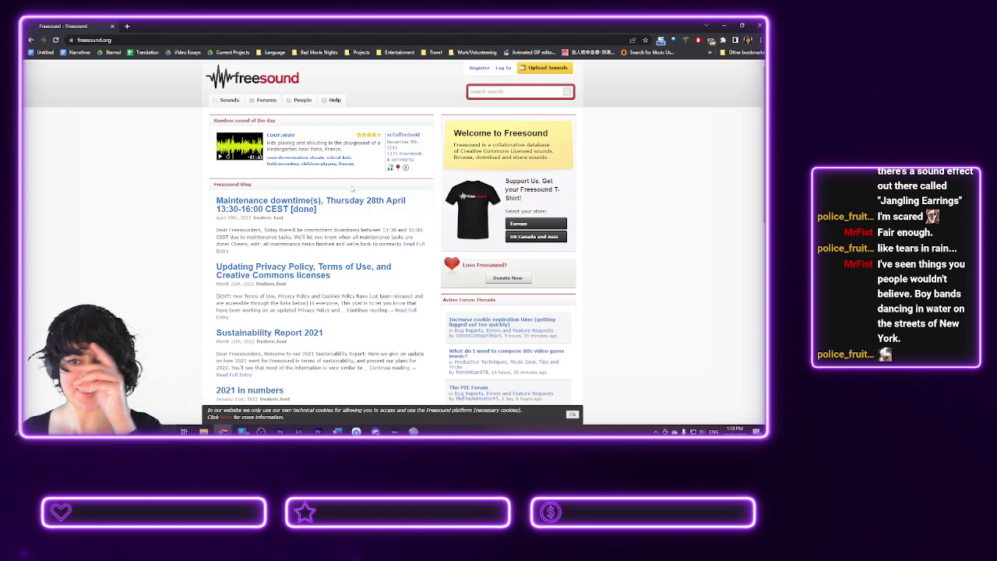
{"action": "left_click", "coordinate": [485, 91]}
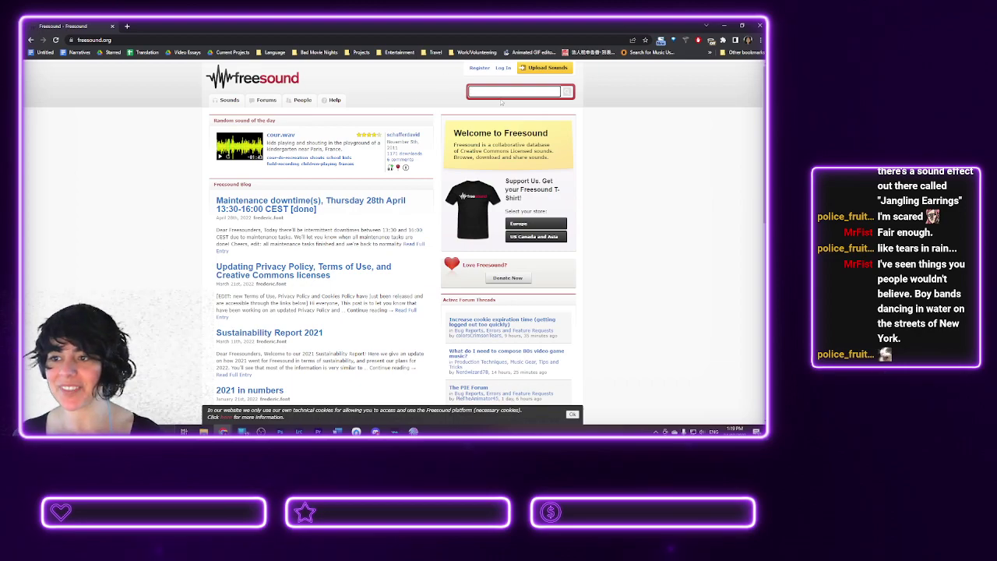
{"action": "type", "text": "wet"}
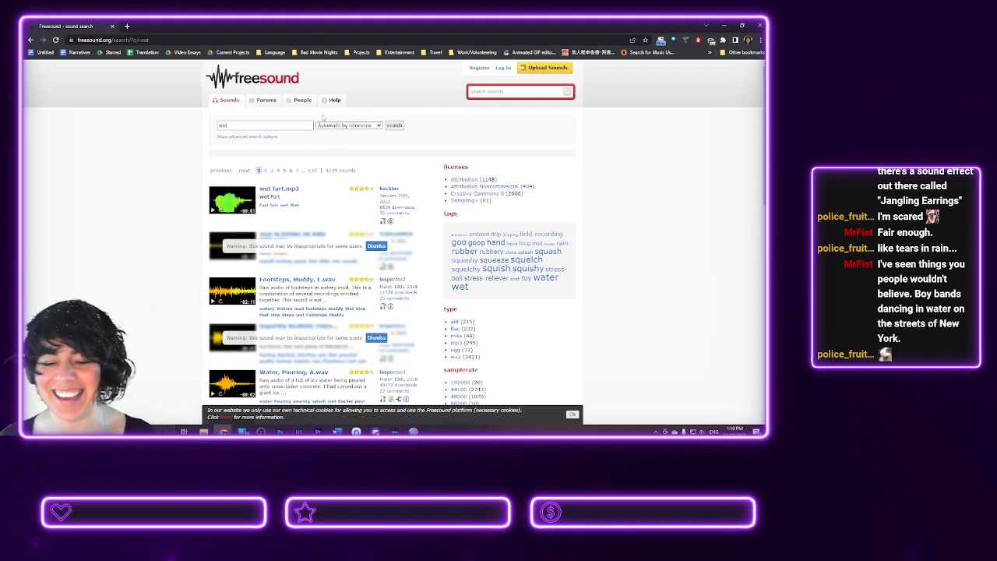
- Preview sounds among the wet results and open "Water, Pouring, A.wav" and "2 Impact Wet" in new browser tabs
{"action": "scroll", "coordinate": [319, 125], "scroll_direction": "down", "scroll_amount": 3}
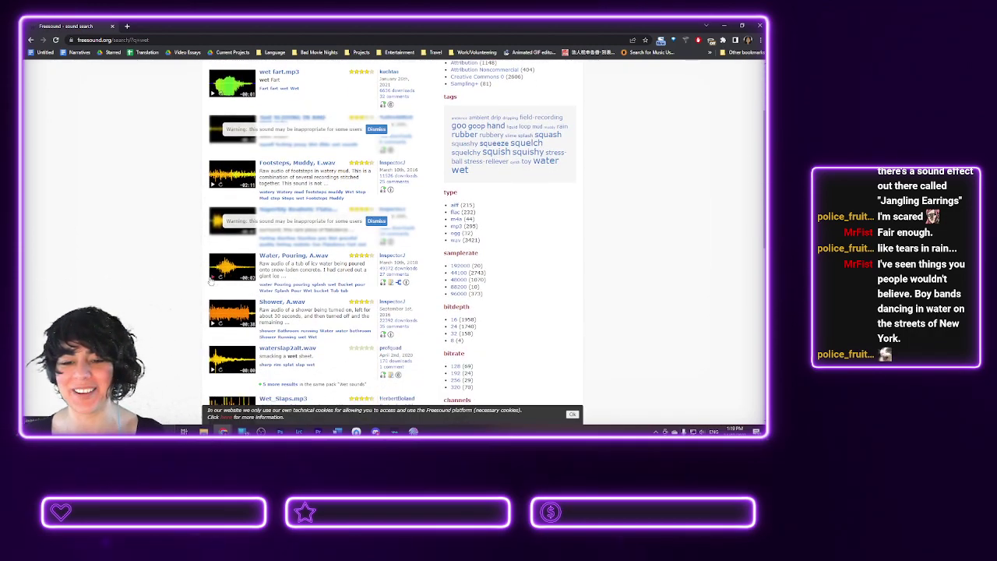
{"action": "left_click", "coordinate": [212, 278]}
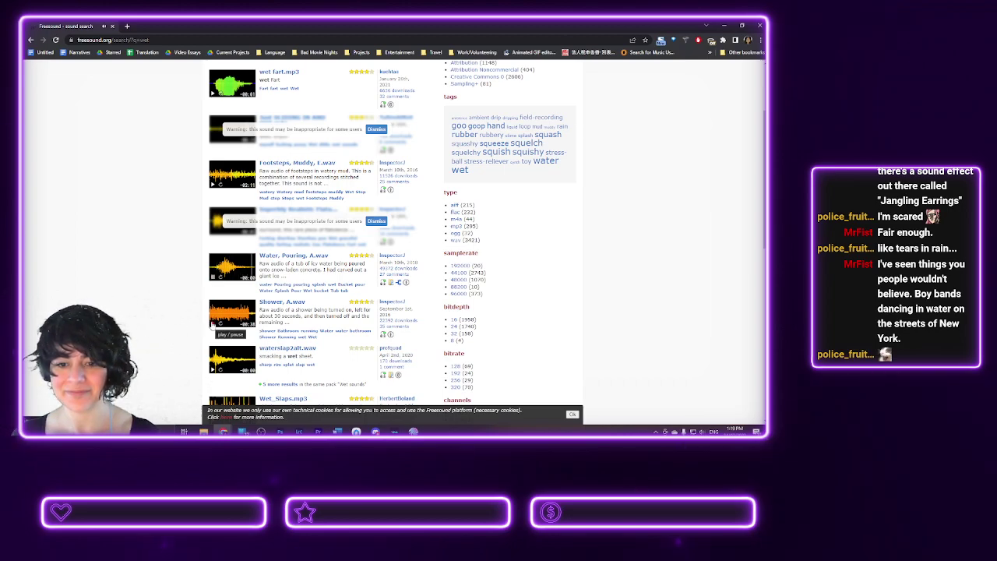
{"action": "middle_click", "coordinate": [286, 259]}
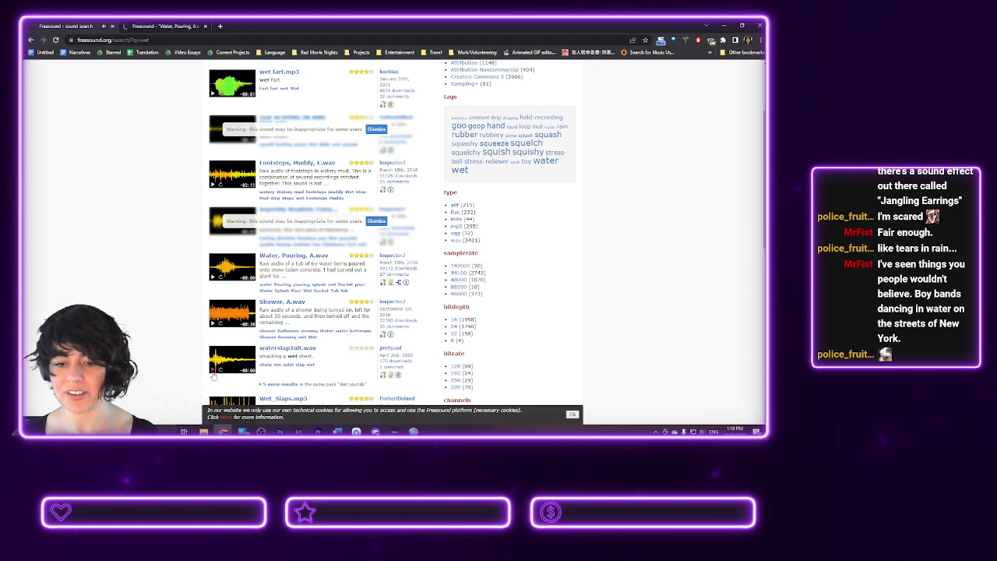
{"action": "scroll", "coordinate": [212, 377], "scroll_direction": "down", "scroll_amount": 1}
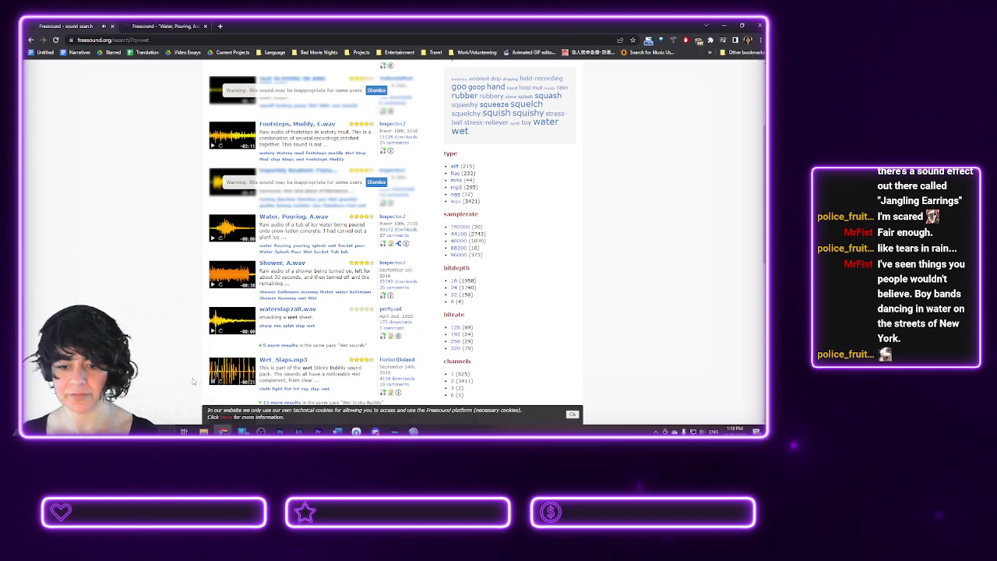
{"action": "scroll", "coordinate": [193, 381], "scroll_direction": "down", "scroll_amount": 2}
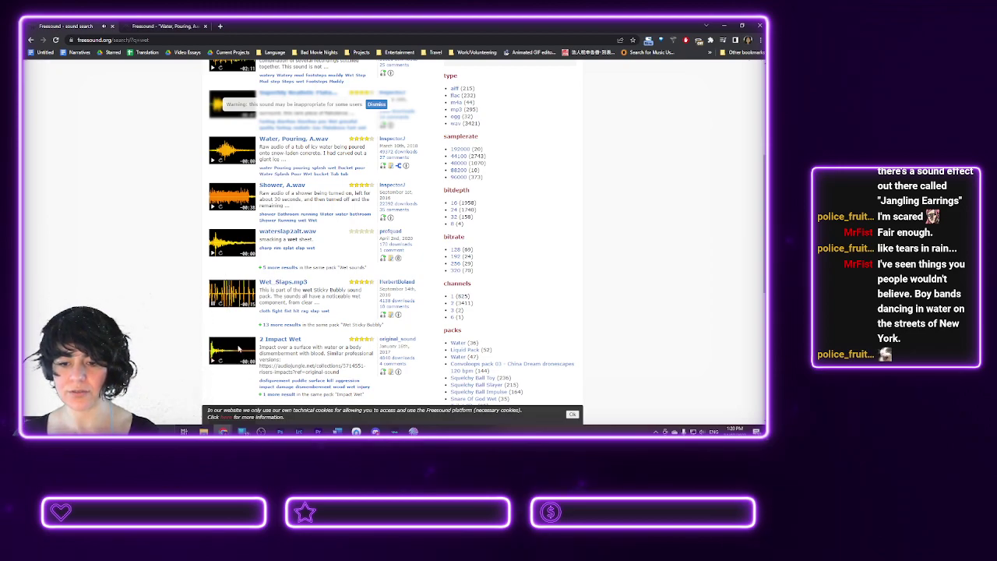
{"action": "middle_click", "coordinate": [266, 341]}
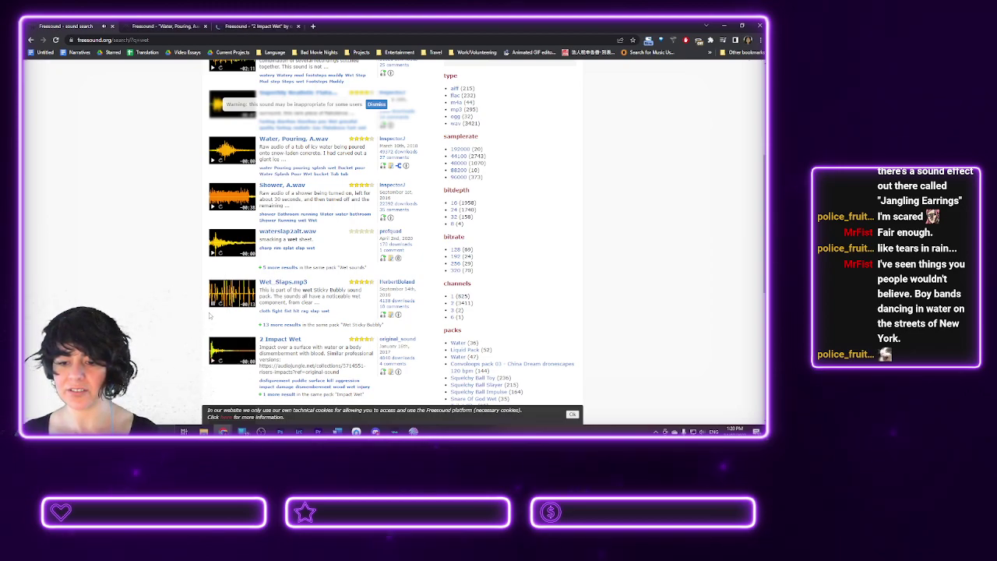
- Preview "Shower, A.wav" and dismiss the content warnings on the three blurred results in the list
{"action": "scroll", "coordinate": [212, 248], "scroll_direction": "up", "scroll_amount": 1}
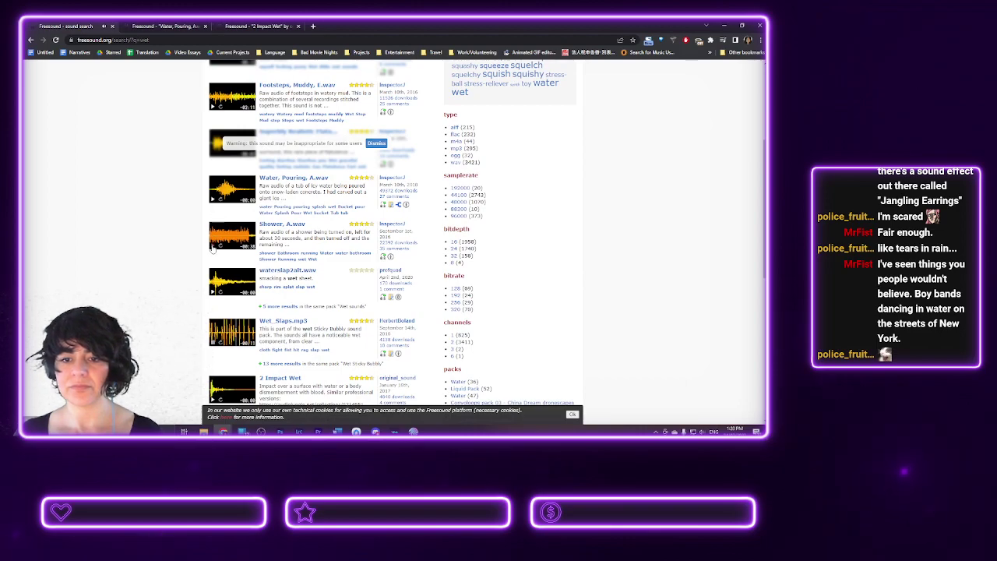
{"action": "left_click", "coordinate": [212, 244]}
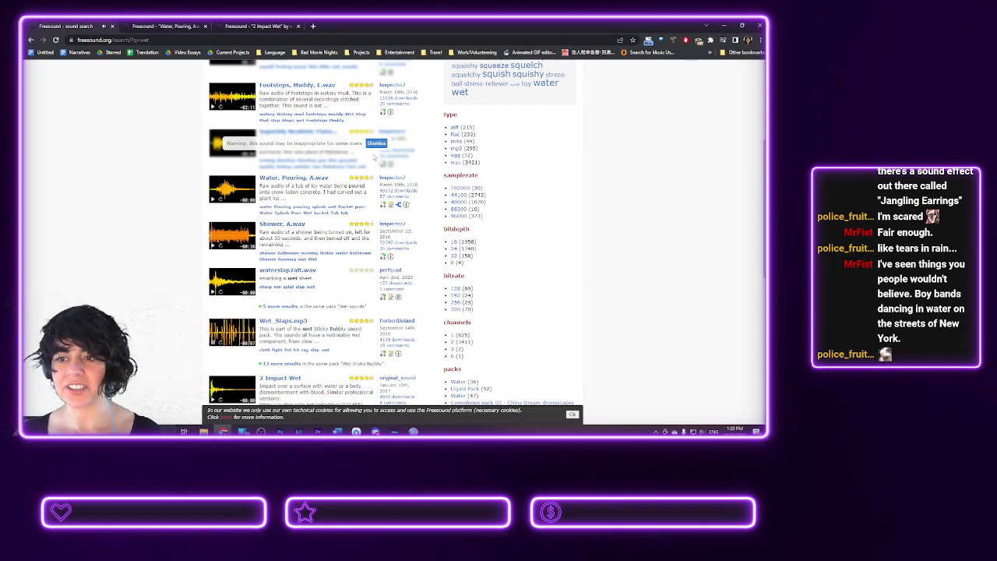
{"action": "left_click", "coordinate": [376, 145]}
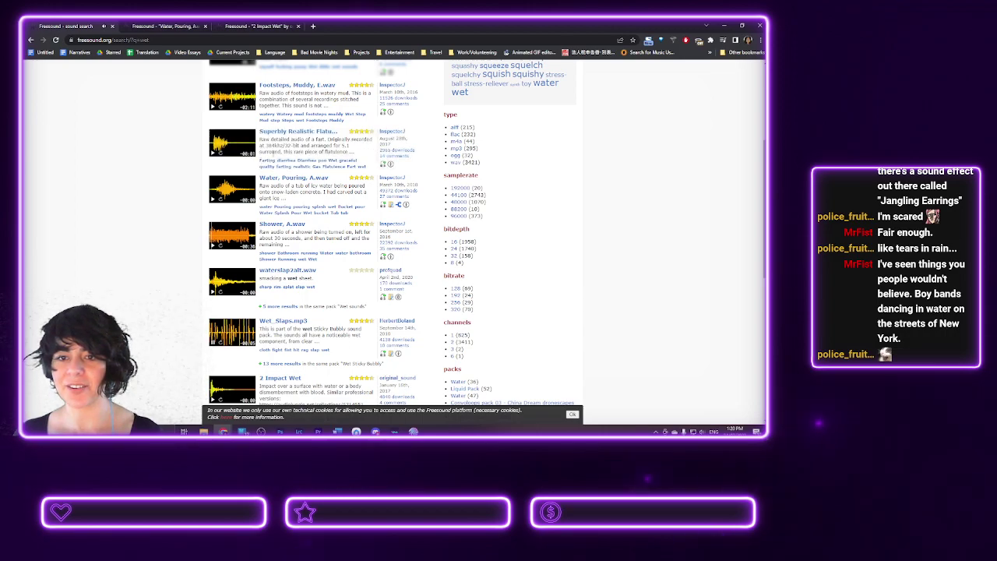
{"action": "scroll", "coordinate": [272, 178], "scroll_direction": "up", "scroll_amount": 1}
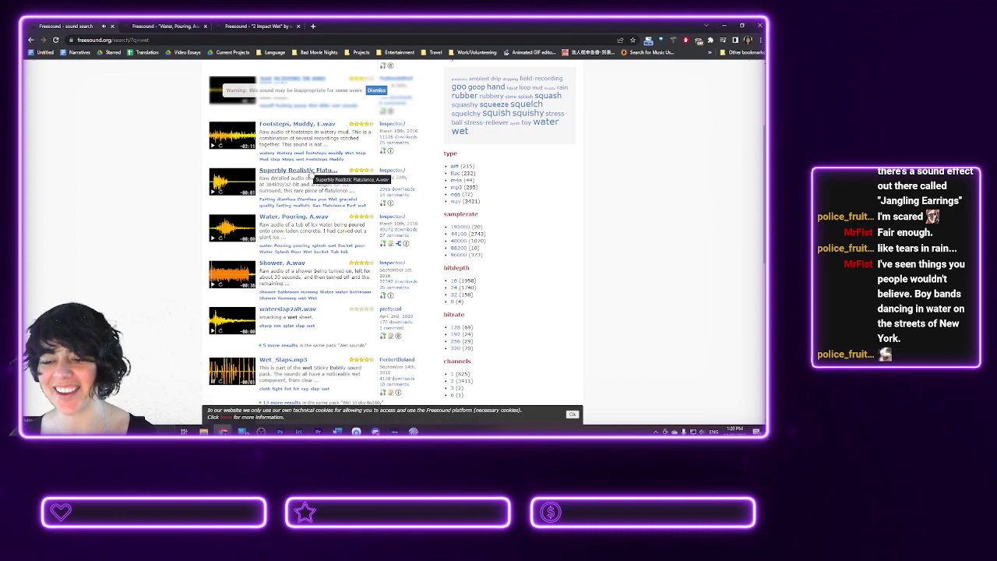
{"action": "scroll", "coordinate": [311, 177], "scroll_direction": "up", "scroll_amount": 1}
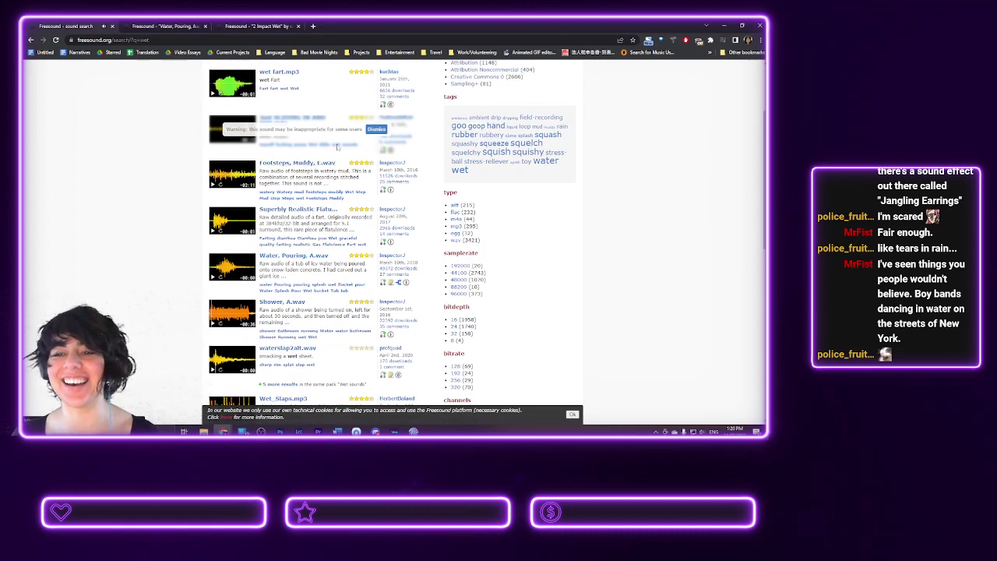
{"action": "left_click", "coordinate": [377, 129]}
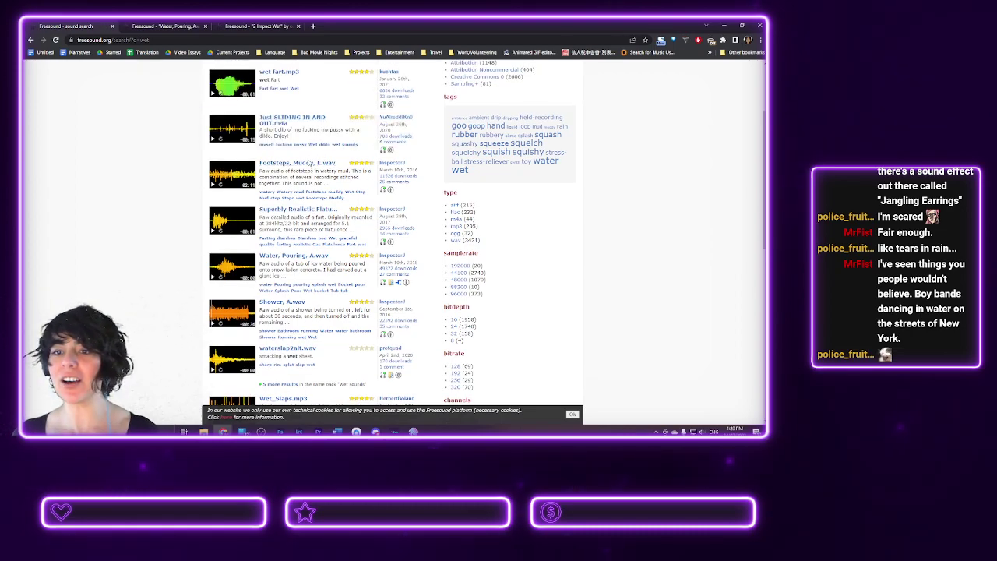
{"action": "scroll", "coordinate": [309, 163], "scroll_direction": "down", "scroll_amount": 5}
{"action": "scroll", "coordinate": [309, 163], "scroll_direction": "down", "scroll_amount": 1}
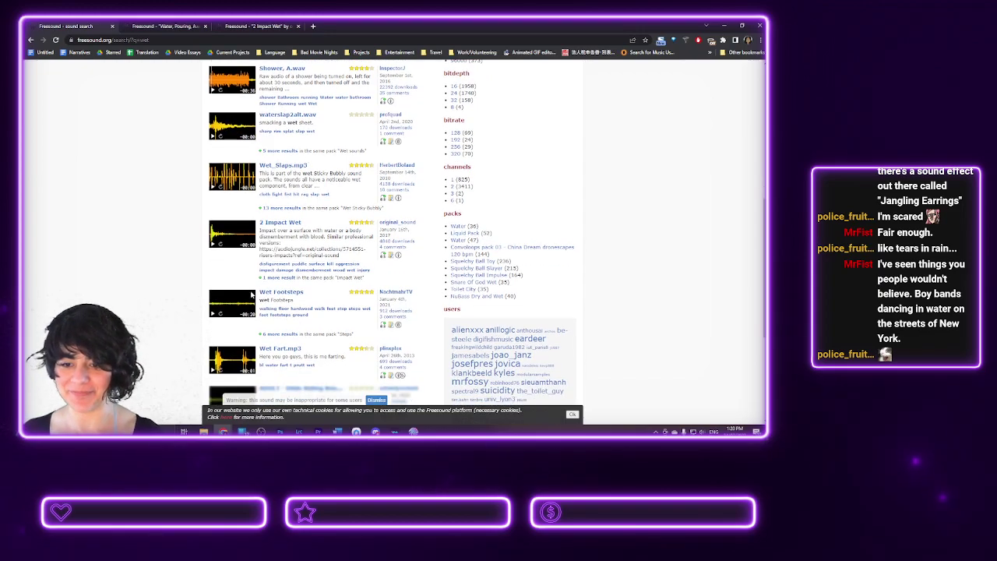
{"action": "scroll", "coordinate": [243, 310], "scroll_direction": "down", "scroll_amount": 1}
{"action": "scroll", "coordinate": [244, 310], "scroll_direction": "down", "scroll_amount": 1}
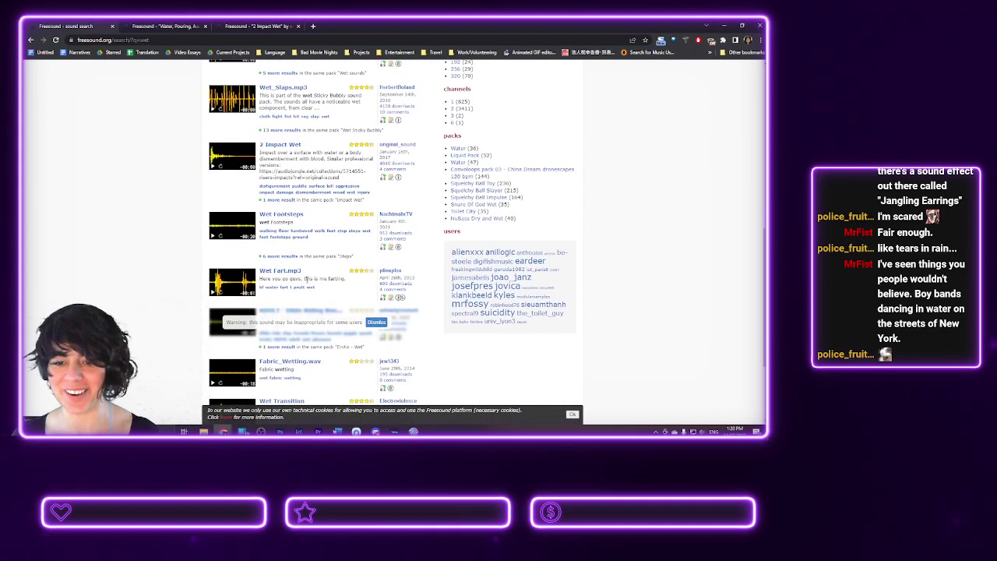
{"action": "left_click", "coordinate": [377, 322]}
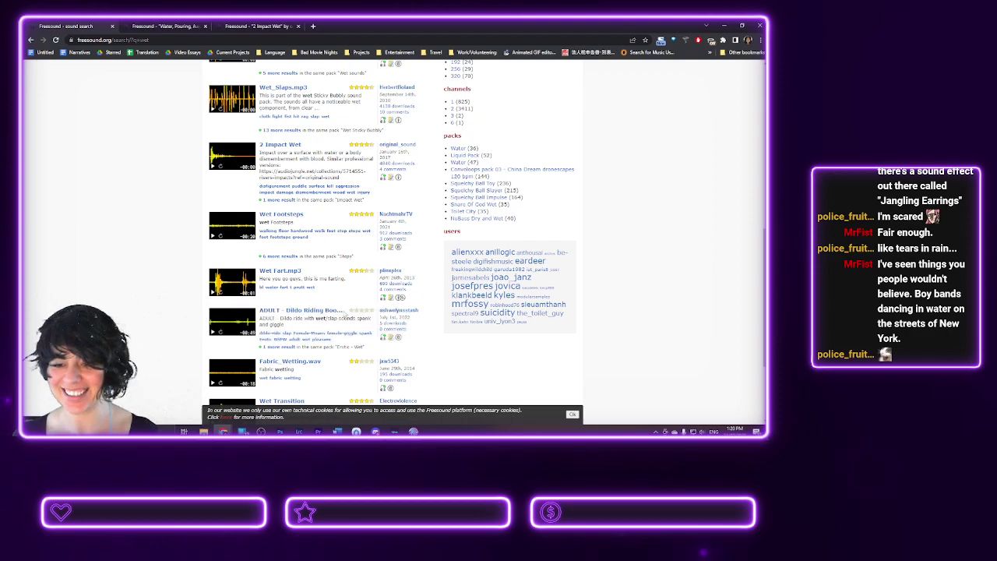
- Preview "Fabric_Wetting.wav", "Wet Transition" and "Wet Loop" near the end of the results page
{"action": "scroll", "coordinate": [219, 332], "scroll_direction": "down", "scroll_amount": 4}
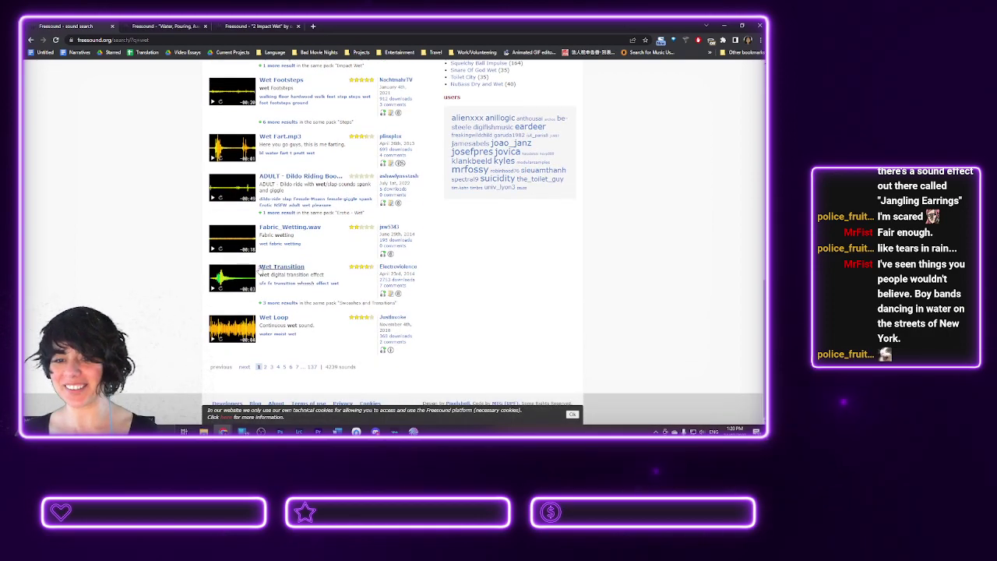
{"action": "left_click", "coordinate": [213, 248]}
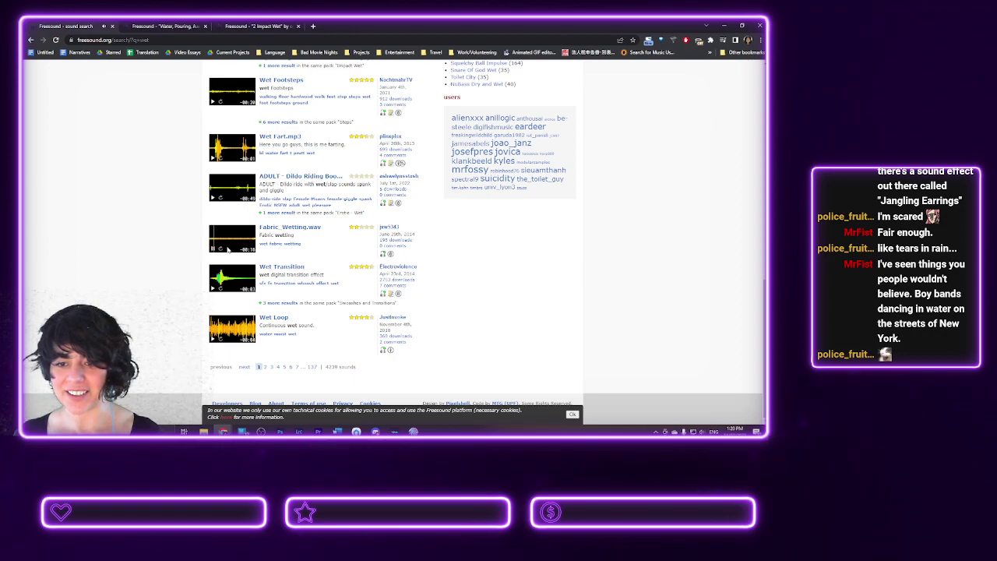
{"action": "left_click", "coordinate": [213, 289]}
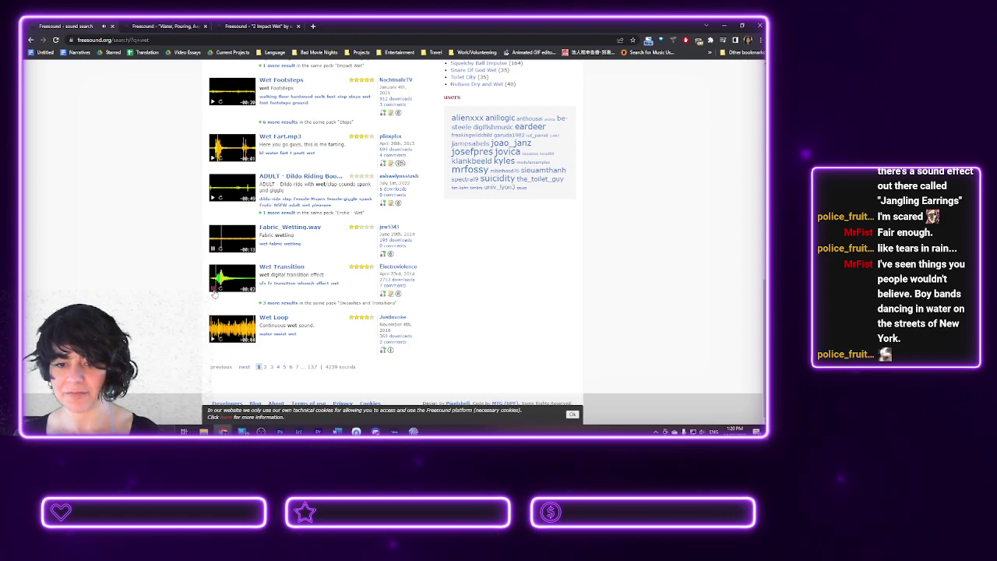
{"action": "left_click", "coordinate": [212, 338]}
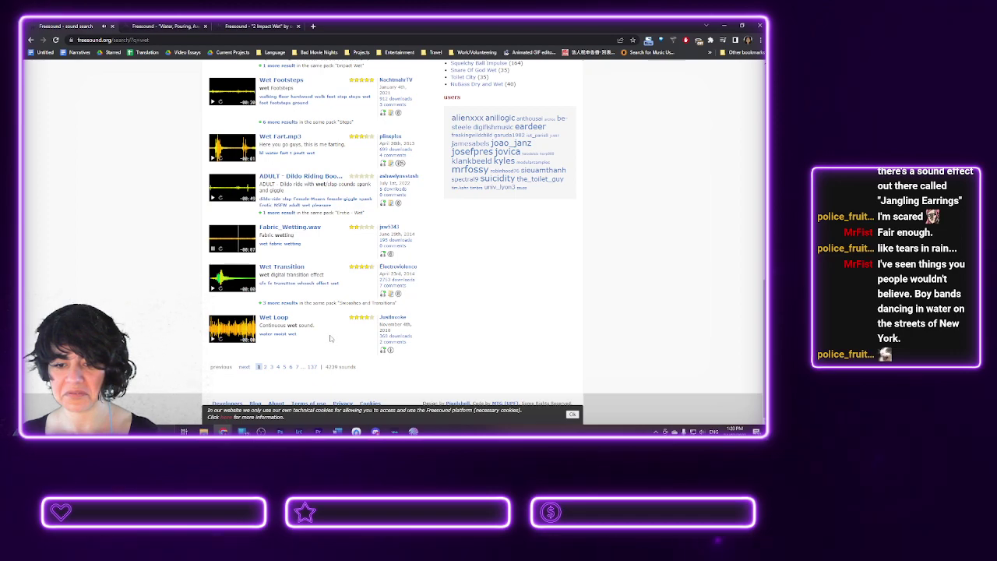
- Open "Wet Loop" in a new browser tab and preview "Wet rag.wav" on page 2 of the wet results
{"action": "middle_click", "coordinate": [273, 317]}
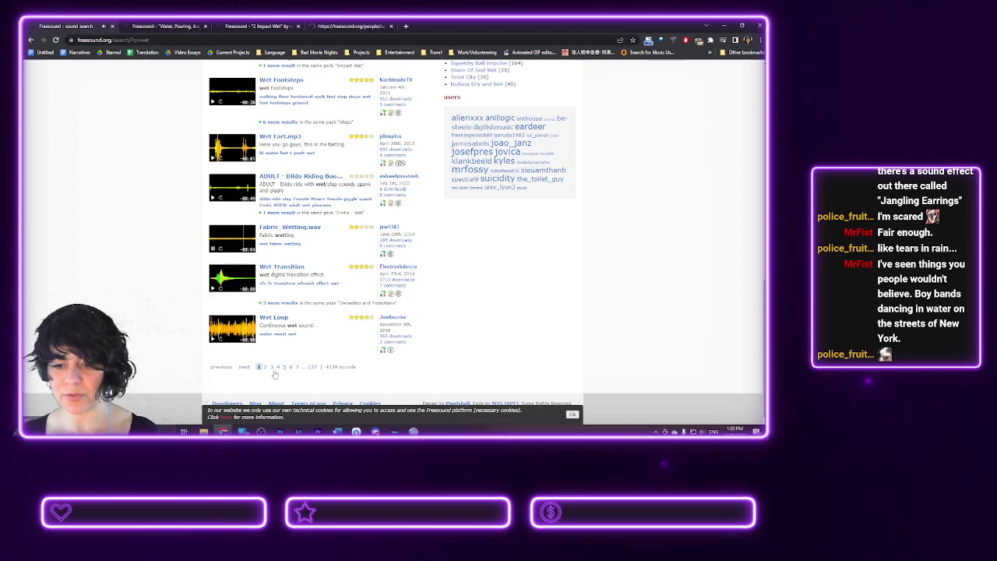
{"action": "left_click", "coordinate": [265, 369]}
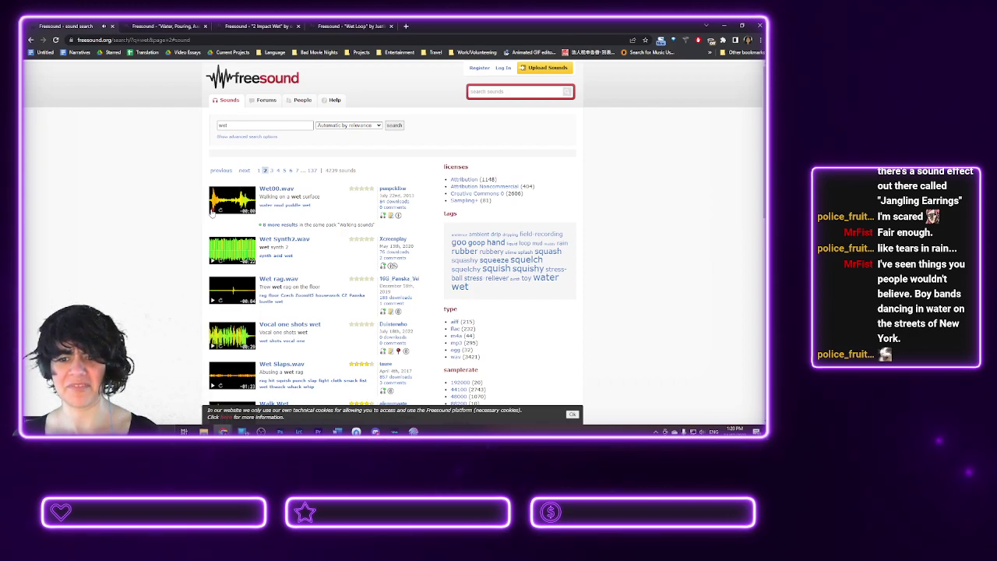
{"action": "left_click", "coordinate": [214, 301]}
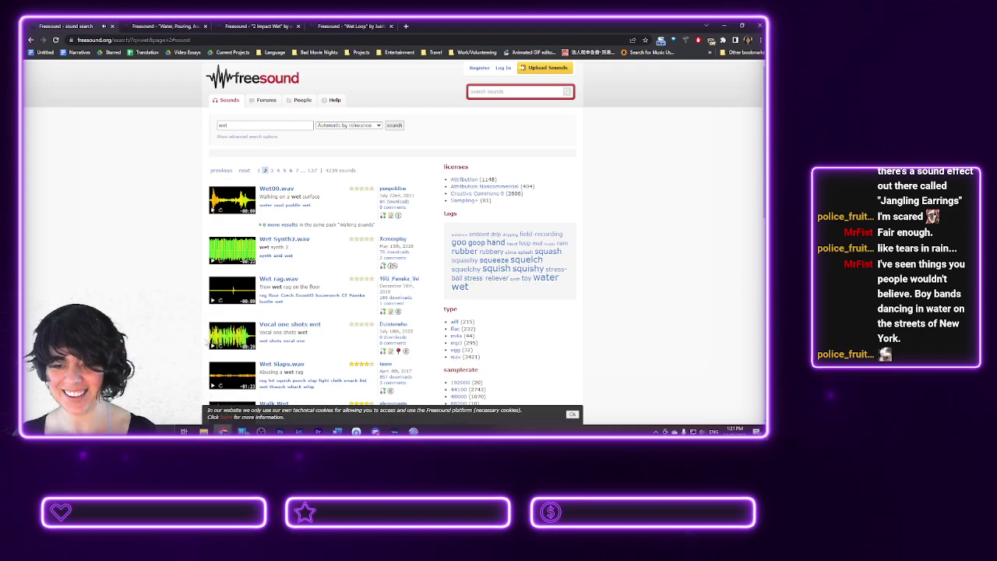
{"action": "scroll", "coordinate": [212, 301], "scroll_direction": "down", "scroll_amount": 1}
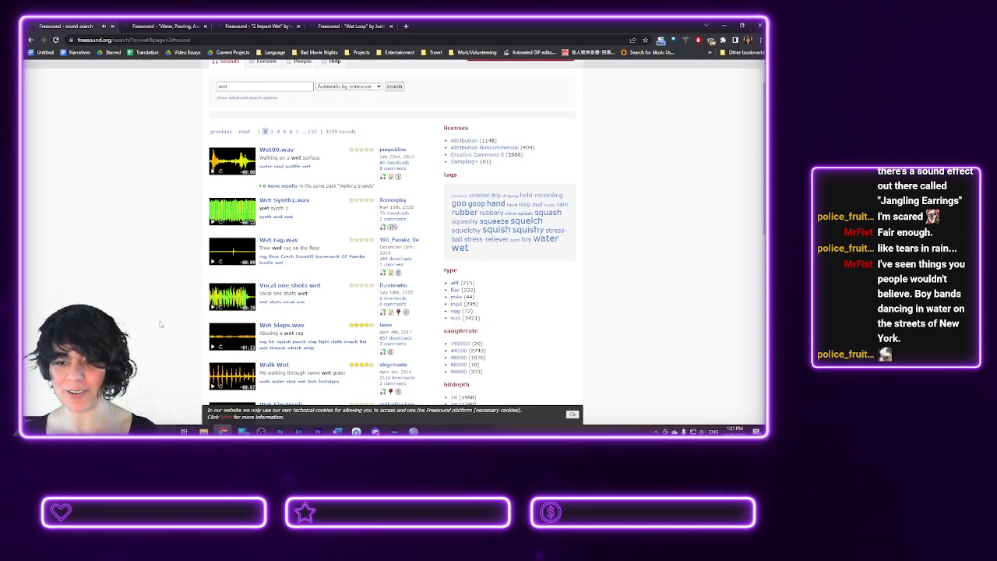
{"action": "scroll", "coordinate": [214, 305], "scroll_direction": "down", "scroll_amount": 2}
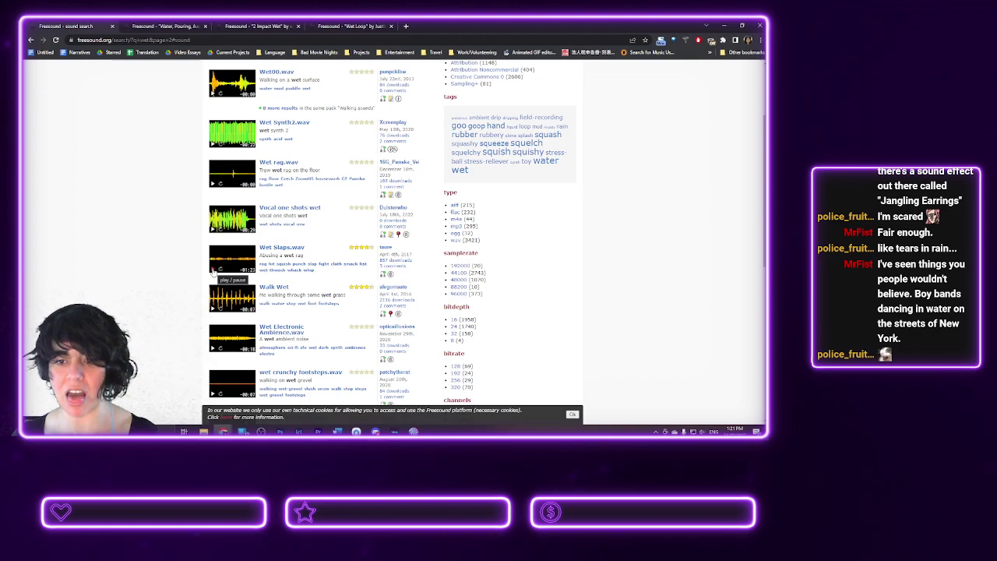
- Preview "Wet Slaps.wav" and "Walk Wet", and open "Walk Wet" in a new browser tab
{"action": "left_click", "coordinate": [213, 268]}
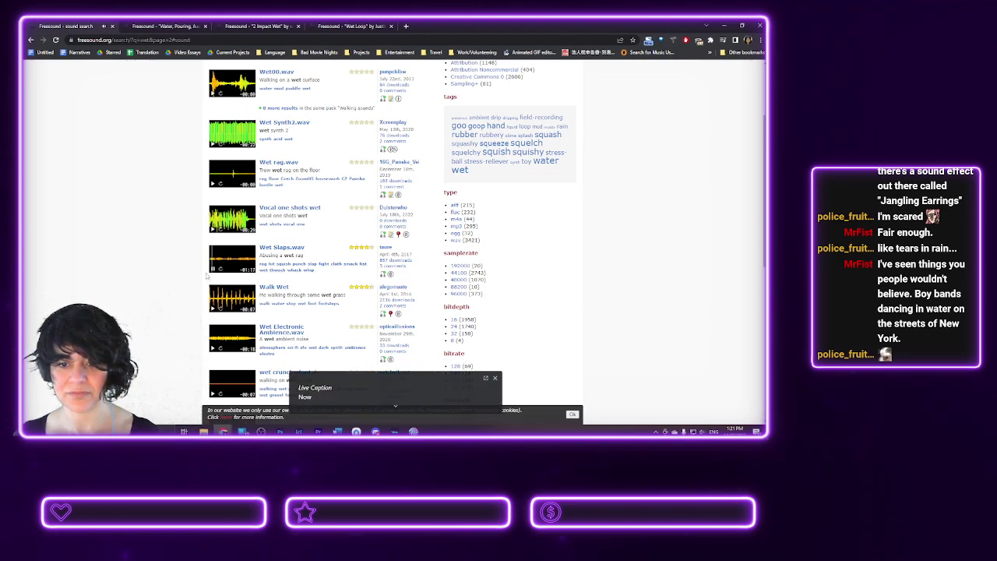
{"action": "scroll", "coordinate": [212, 270], "scroll_direction": "down", "scroll_amount": 1}
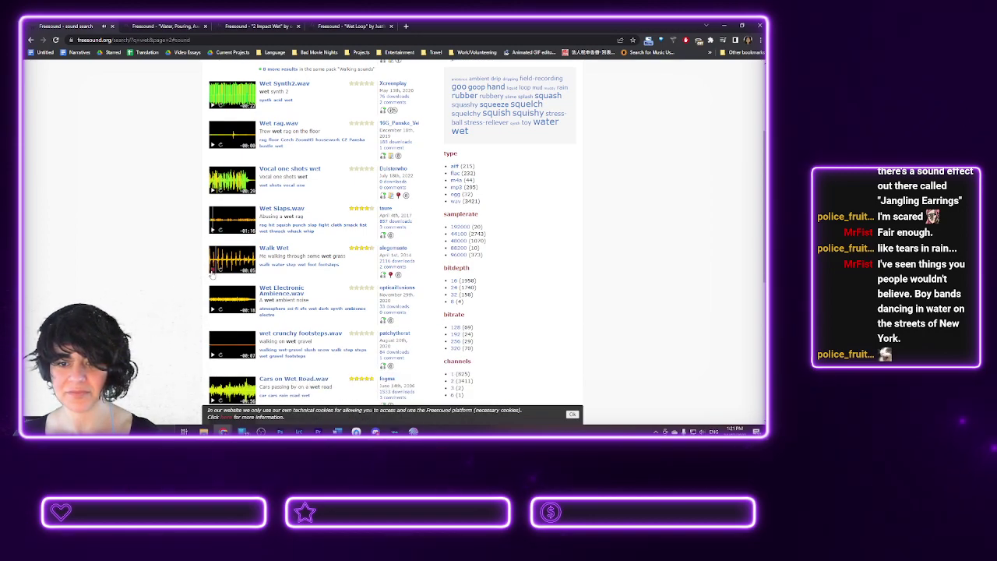
{"action": "middle_click", "coordinate": [267, 250]}
{"action": "scroll", "coordinate": [202, 298], "scroll_direction": "down", "scroll_amount": 1}
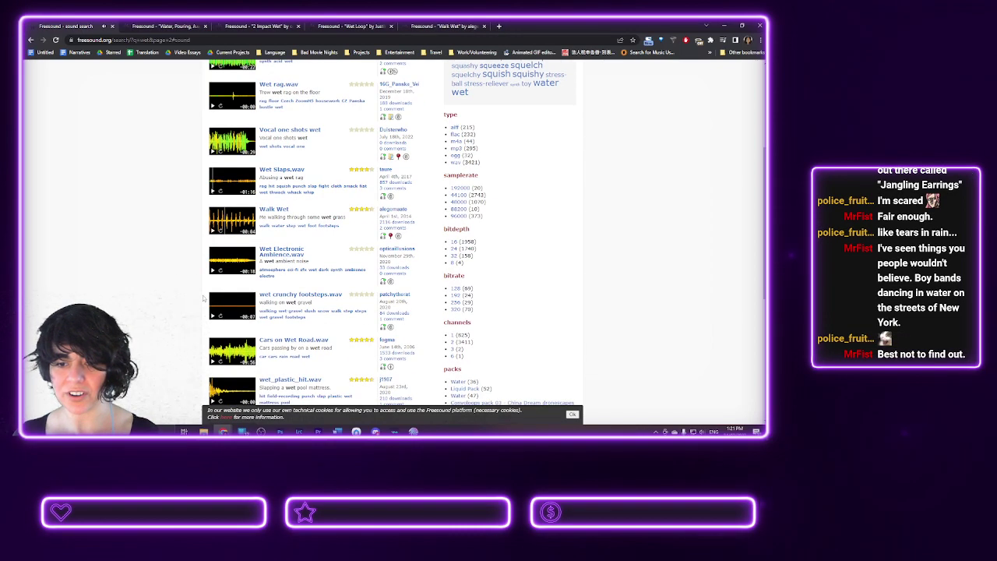
- Open "wet_plastic_slap.wav" from page 2 and the wet spaghetti squashing sound from page 3 in new browser tabs
{"action": "scroll", "coordinate": [202, 299], "scroll_direction": "down", "scroll_amount": 1}
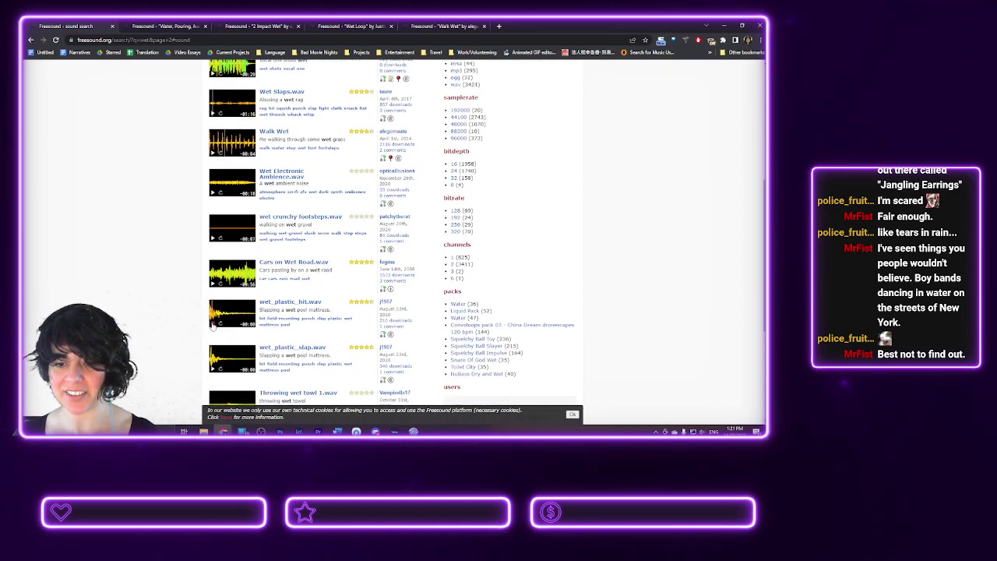
{"action": "scroll", "coordinate": [212, 324], "scroll_direction": "down", "scroll_amount": 1}
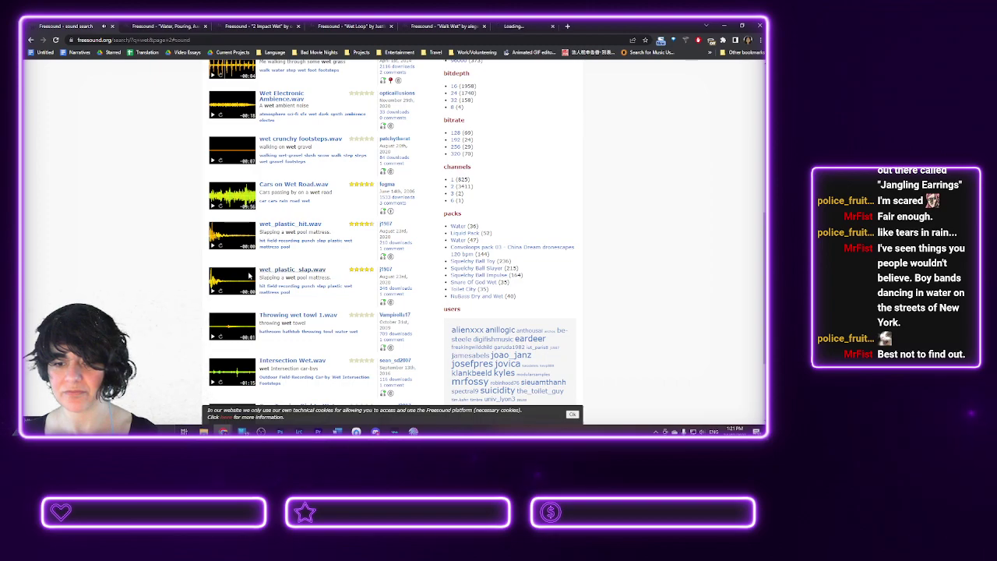
{"action": "scroll", "coordinate": [190, 298], "scroll_direction": "down", "scroll_amount": 1}
{"action": "scroll", "coordinate": [191, 298], "scroll_direction": "down", "scroll_amount": 2}
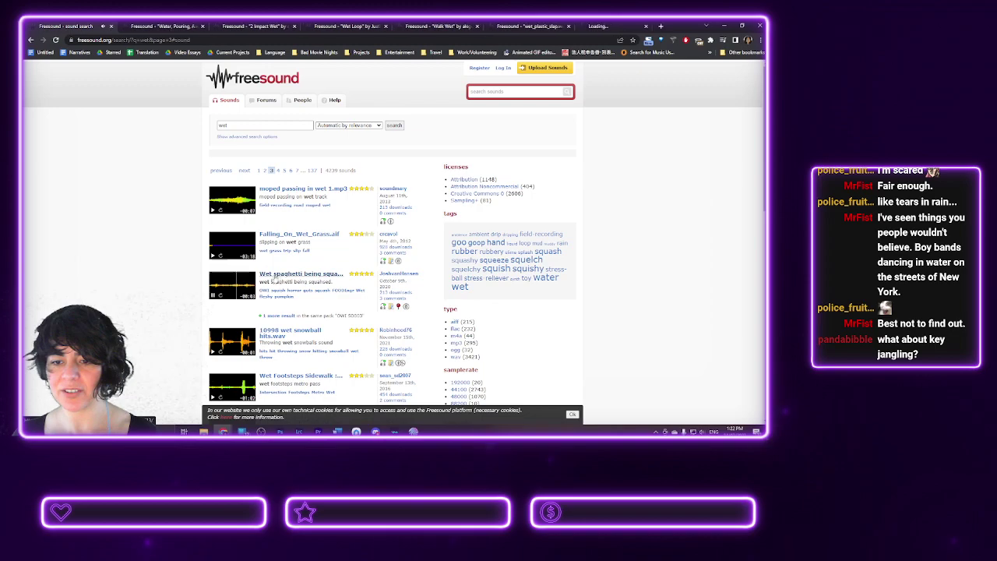
- Preview "10998 wet snowball hits.wav" and look through the remaining wet sounds on page 3 of the results
{"action": "scroll", "coordinate": [274, 278], "scroll_direction": "down", "scroll_amount": 1}
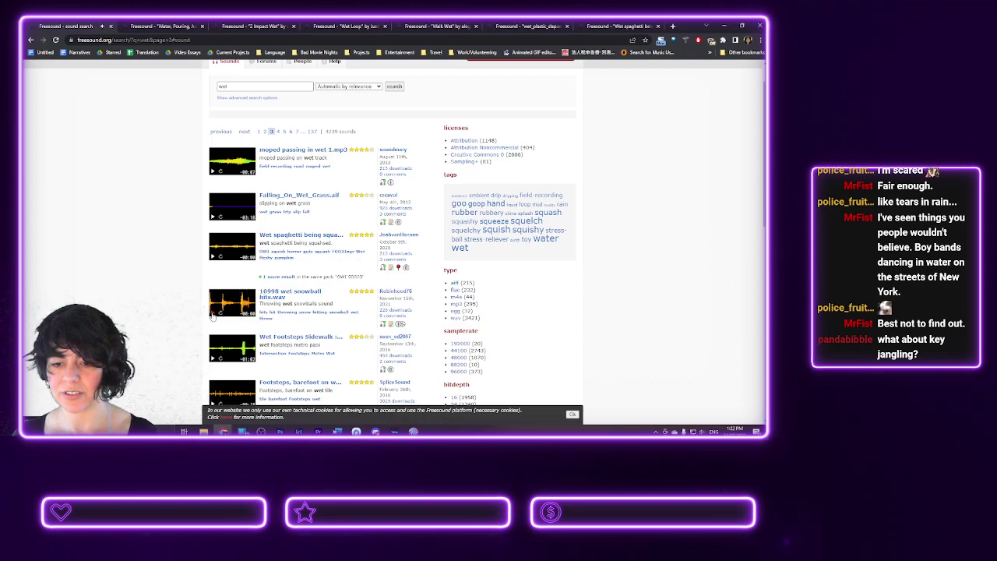
{"action": "scroll", "coordinate": [212, 313], "scroll_direction": "down", "scroll_amount": 3}
{"action": "scroll", "coordinate": [210, 332], "scroll_direction": "down", "scroll_amount": 1}
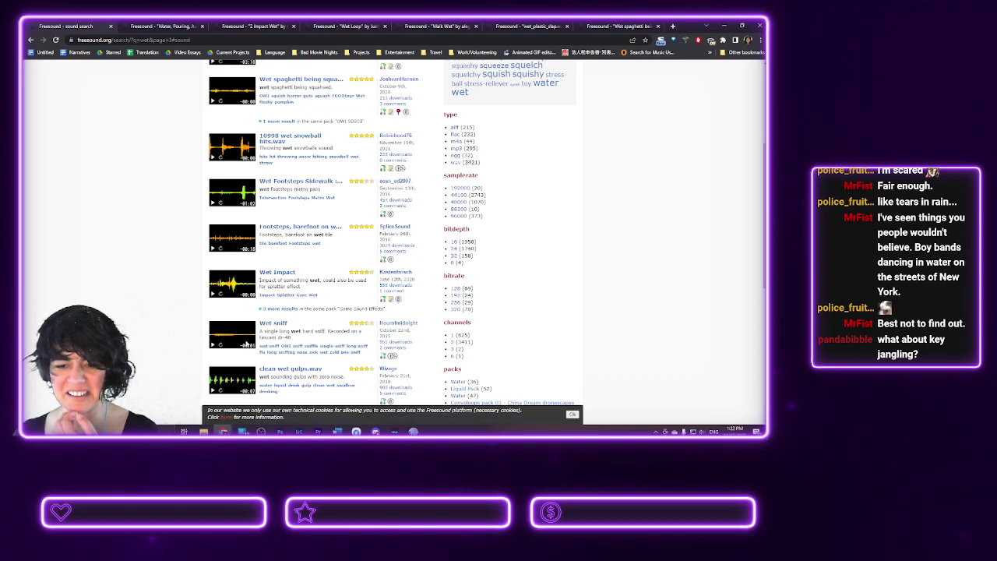
{"action": "scroll", "coordinate": [246, 344], "scroll_direction": "down", "scroll_amount": 1}
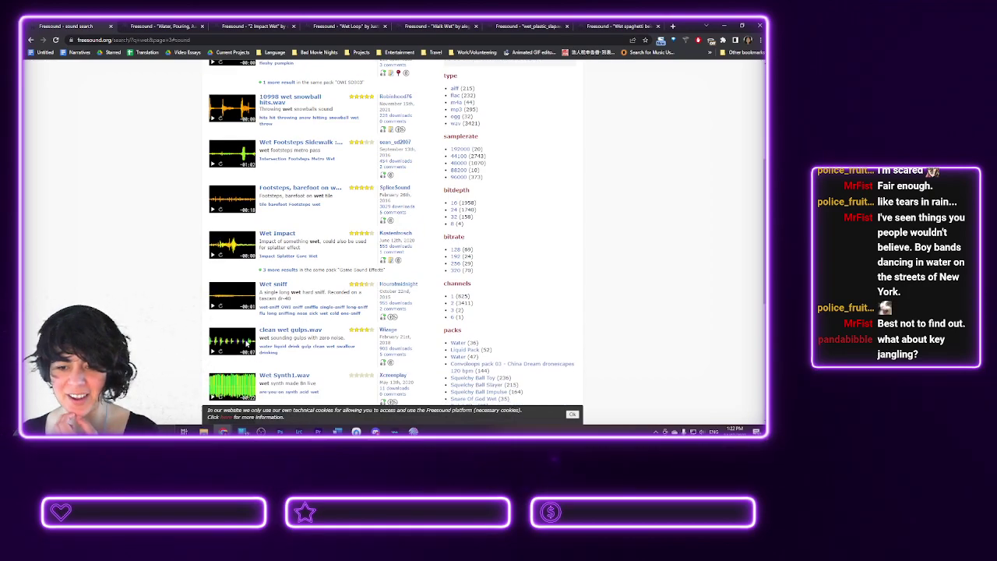
{"action": "scroll", "coordinate": [247, 344], "scroll_direction": "down", "scroll_amount": 1}
{"action": "scroll", "coordinate": [212, 338], "scroll_direction": "down", "scroll_amount": 4}
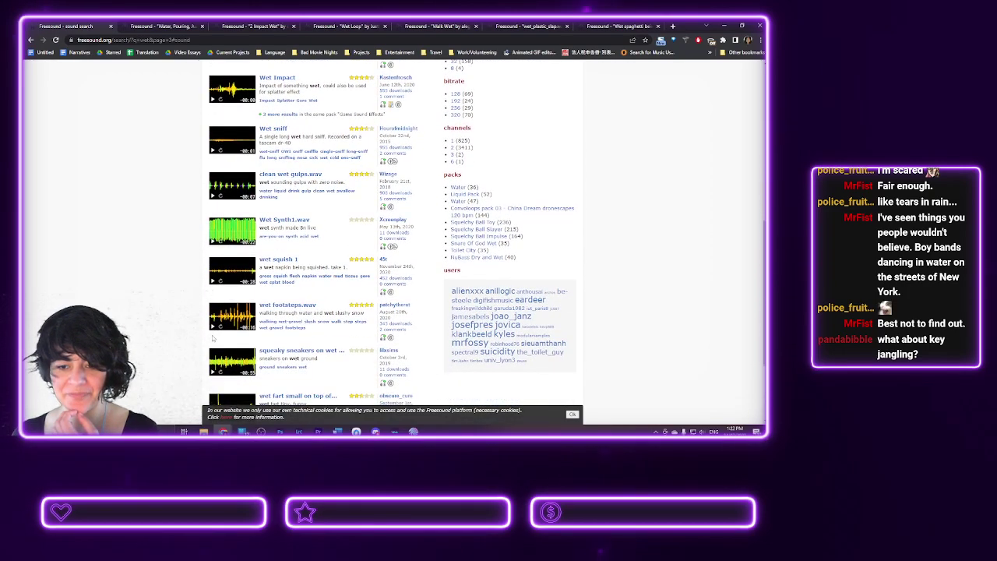
{"action": "scroll", "coordinate": [212, 339], "scroll_direction": "down", "scroll_amount": 1}
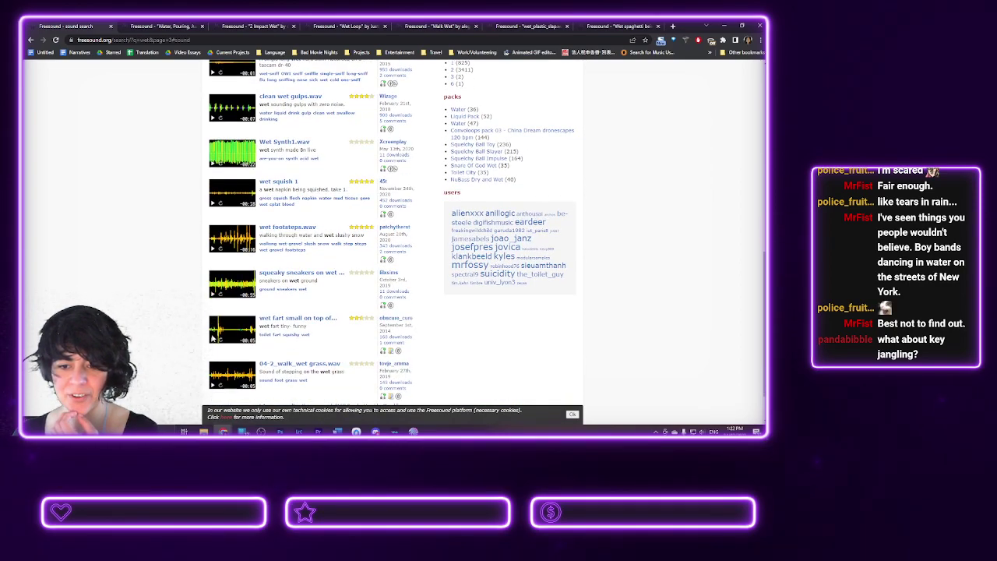
{"action": "scroll", "coordinate": [212, 338], "scroll_direction": "down", "scroll_amount": 1}
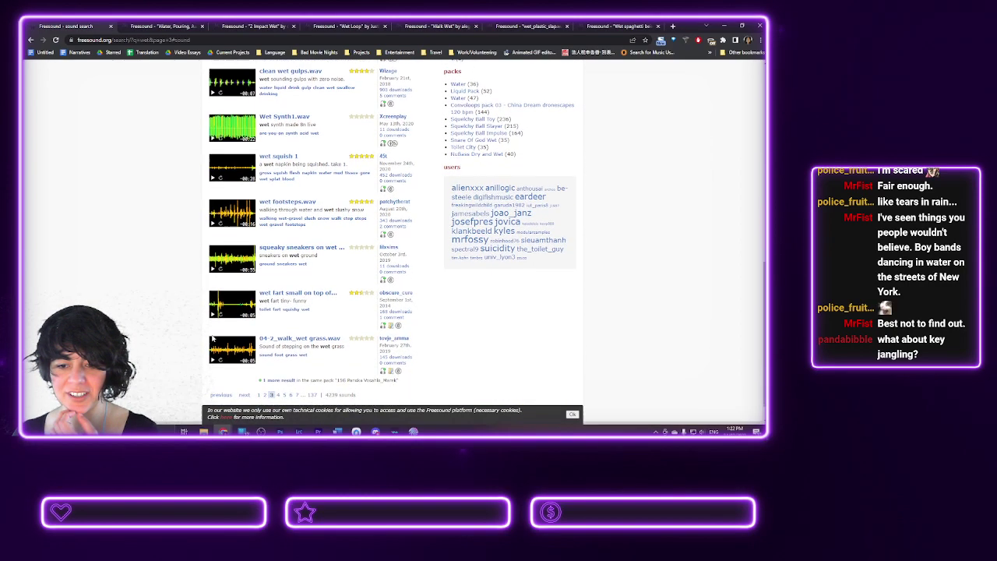
{"action": "scroll", "coordinate": [212, 338], "scroll_direction": "down", "scroll_amount": 1}
- Search the sound library for "keys jangling", "cloth jangling" and "cloth shaking" in turn
{"action": "scroll", "coordinate": [211, 333], "scroll_direction": "up", "scroll_amount": 10}
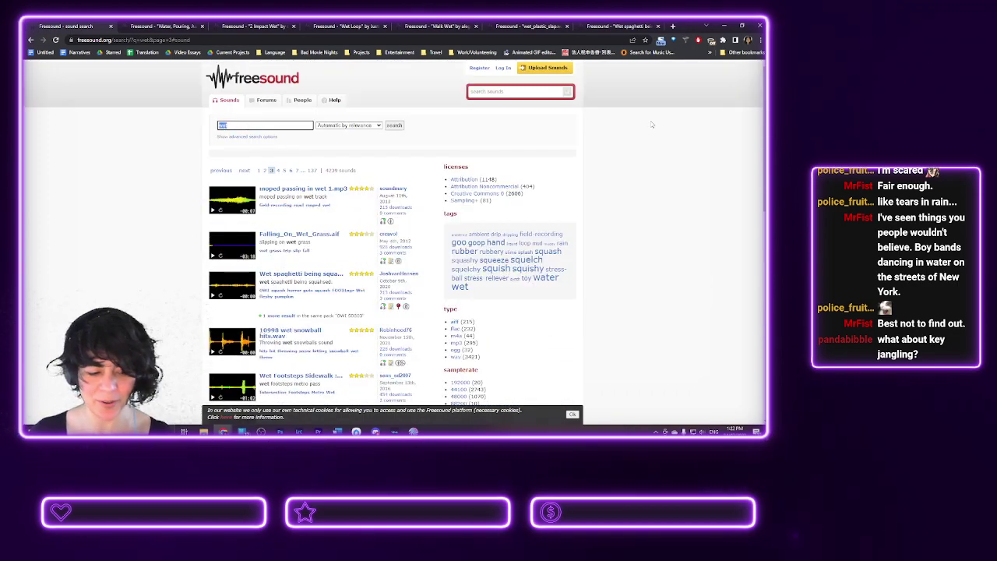
{"action": "type", "text": "gling"}
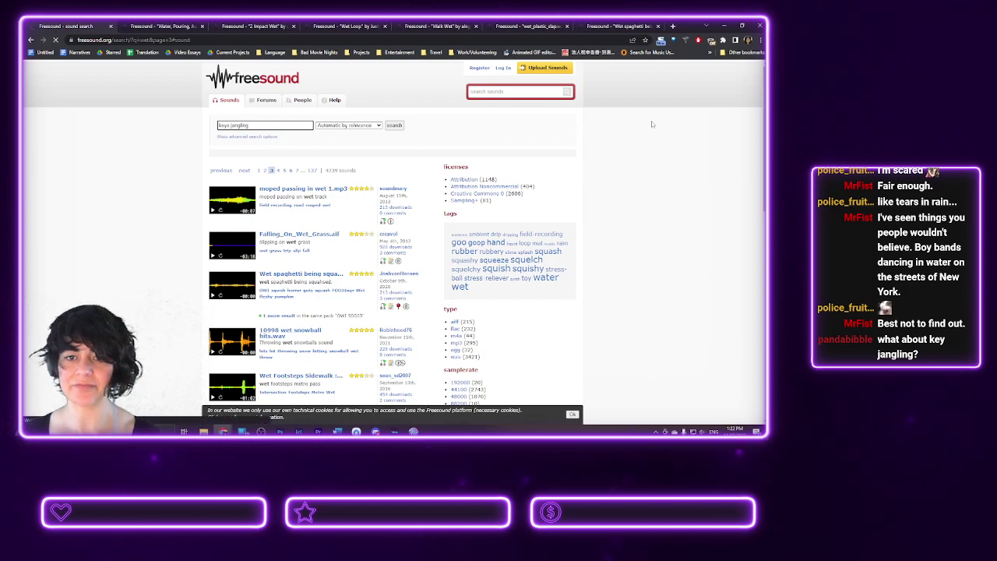
{"action": "key", "text": "Return"}
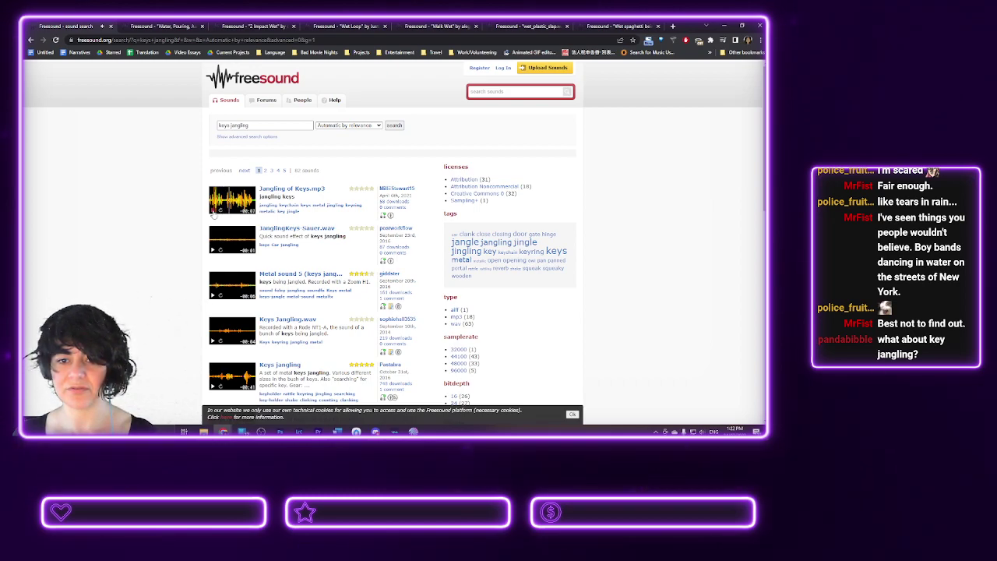
{"action": "left_click_drag", "start_coordinate": [254, 124], "coordinate": [189, 130]}
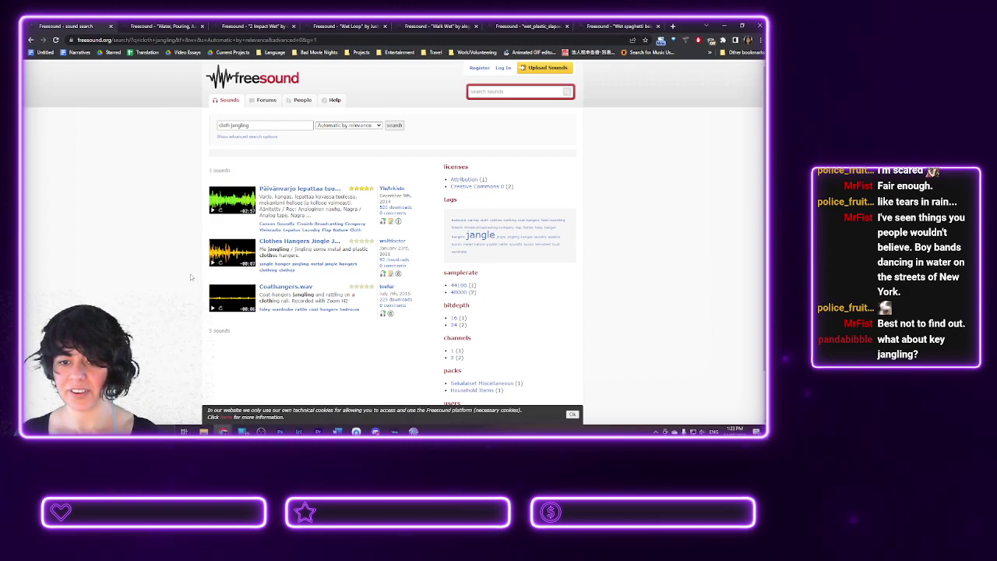
{"action": "left_click", "coordinate": [249, 126]}
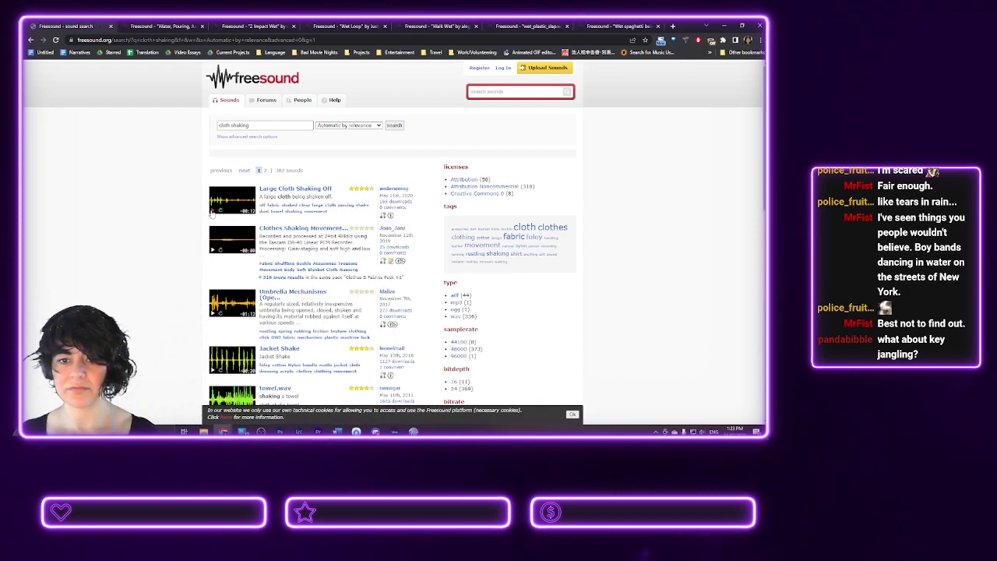
- Preview the cloth shaking sounds and open "Jacket Shake" and "R26-10-Shaking Heavy Cloth.wav" in new browser tabs
{"action": "left_click", "coordinate": [213, 212]}
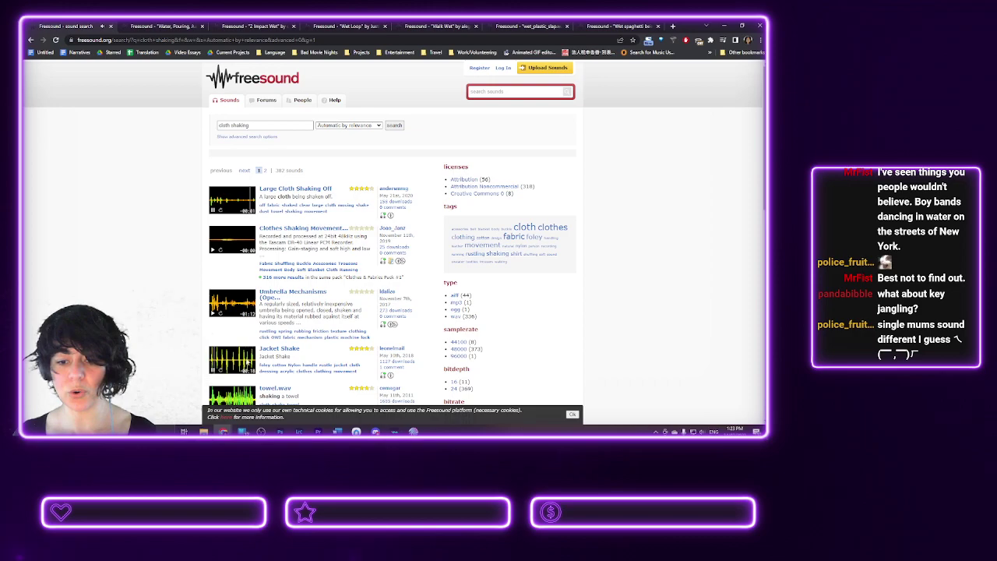
{"action": "scroll", "coordinate": [283, 239], "scroll_direction": "down", "scroll_amount": 3}
{"action": "middle_click", "coordinate": [281, 233]}
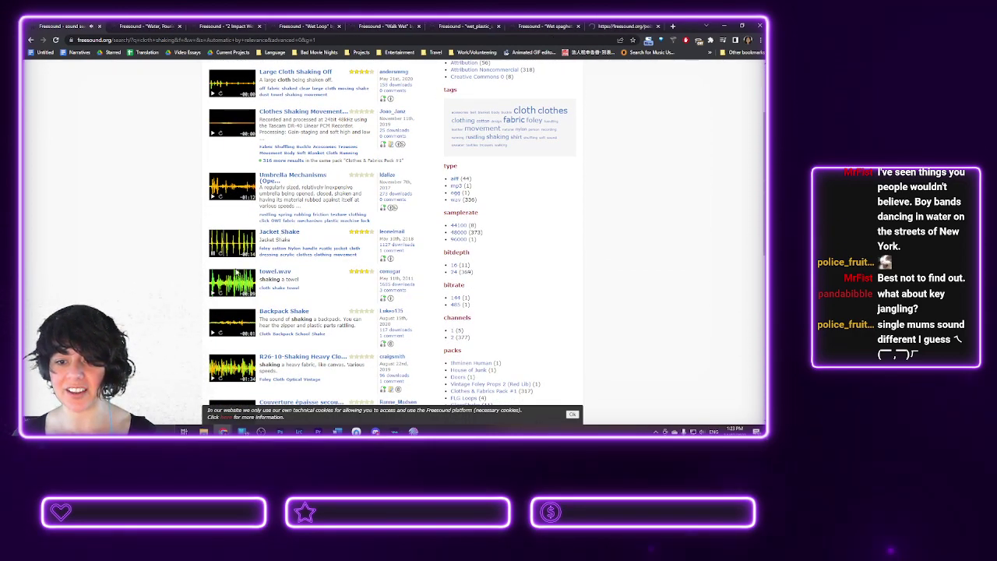
{"action": "left_click", "coordinate": [213, 297]}
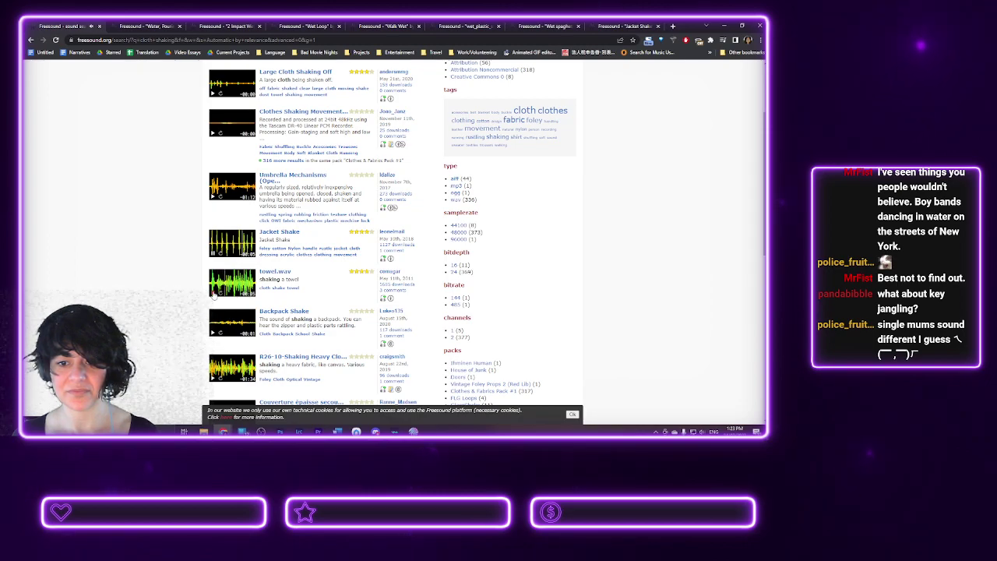
{"action": "scroll", "coordinate": [213, 295], "scroll_direction": "down", "scroll_amount": 2}
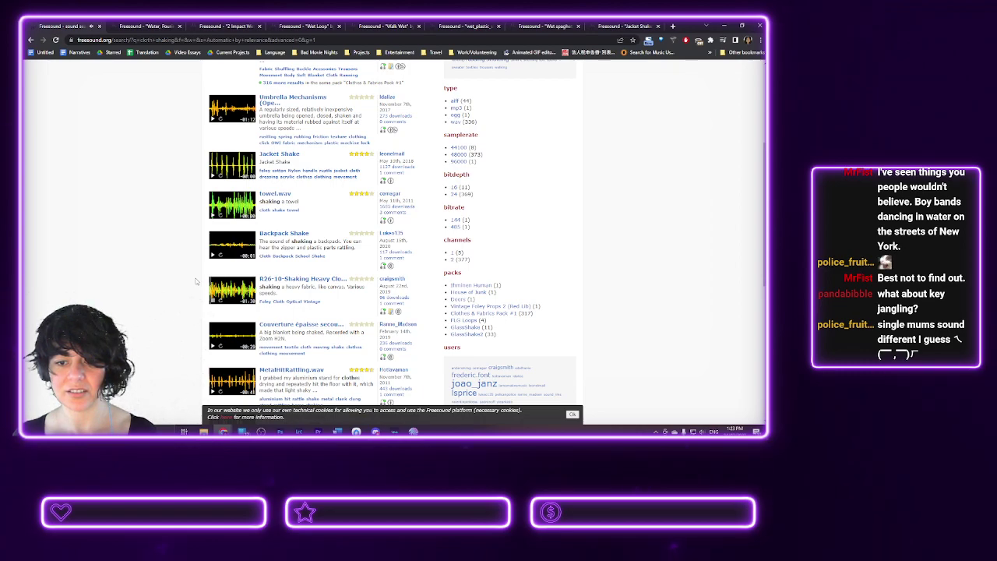
{"action": "middle_click", "coordinate": [295, 284]}
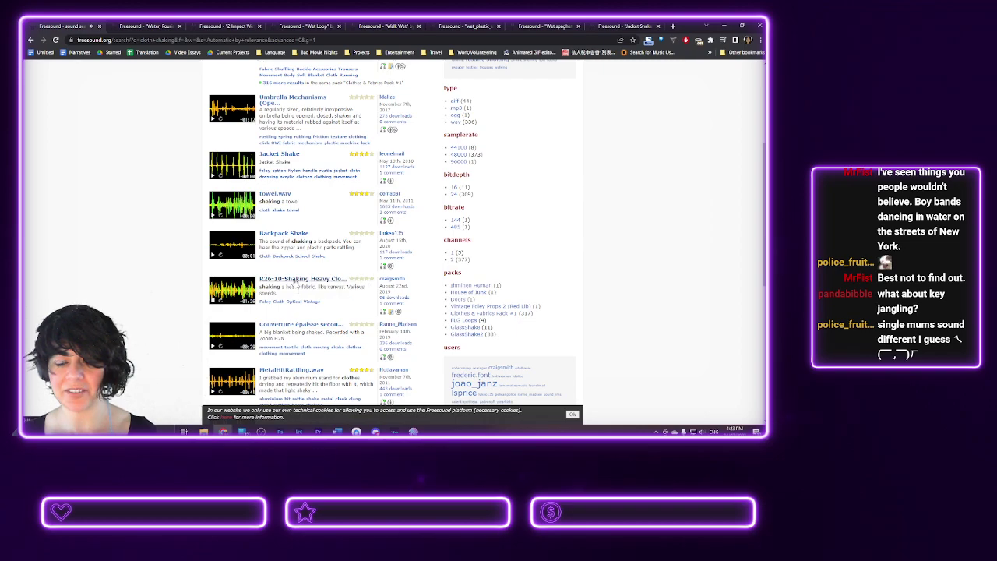
- Preview "Fabric flaps" and look through the rest of the first page of cloth shaking results
{"action": "scroll", "coordinate": [194, 289], "scroll_direction": "down", "scroll_amount": 1}
{"action": "scroll", "coordinate": [194, 289], "scroll_direction": "down", "scroll_amount": 4}
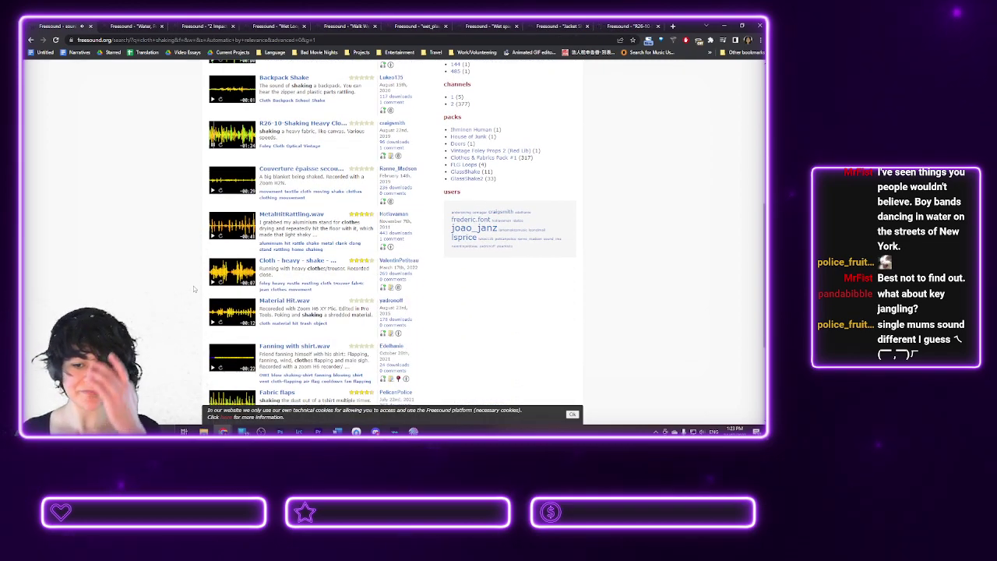
{"action": "scroll", "coordinate": [187, 308], "scroll_direction": "down", "scroll_amount": 2}
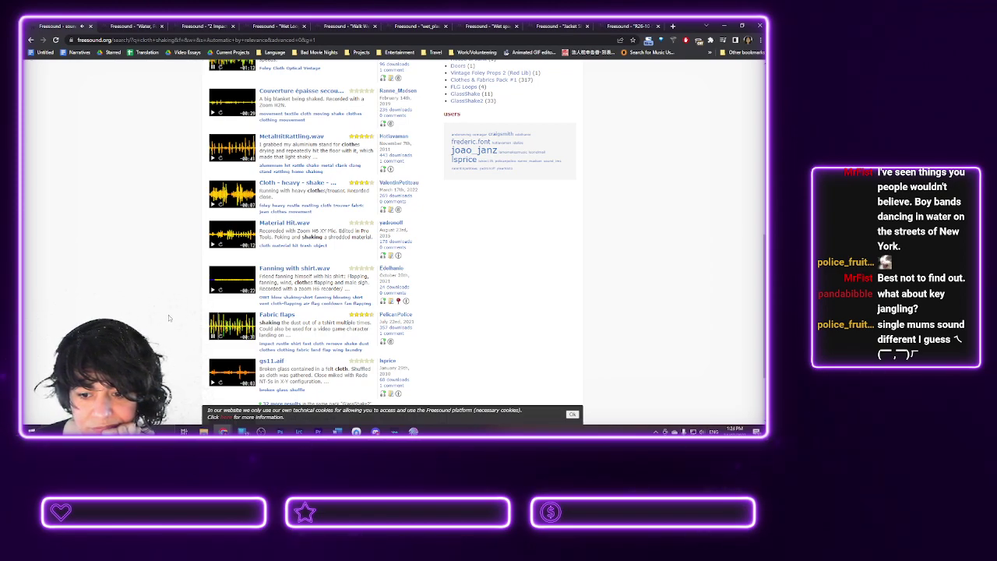
{"action": "scroll", "coordinate": [169, 317], "scroll_direction": "down", "scroll_amount": 3}
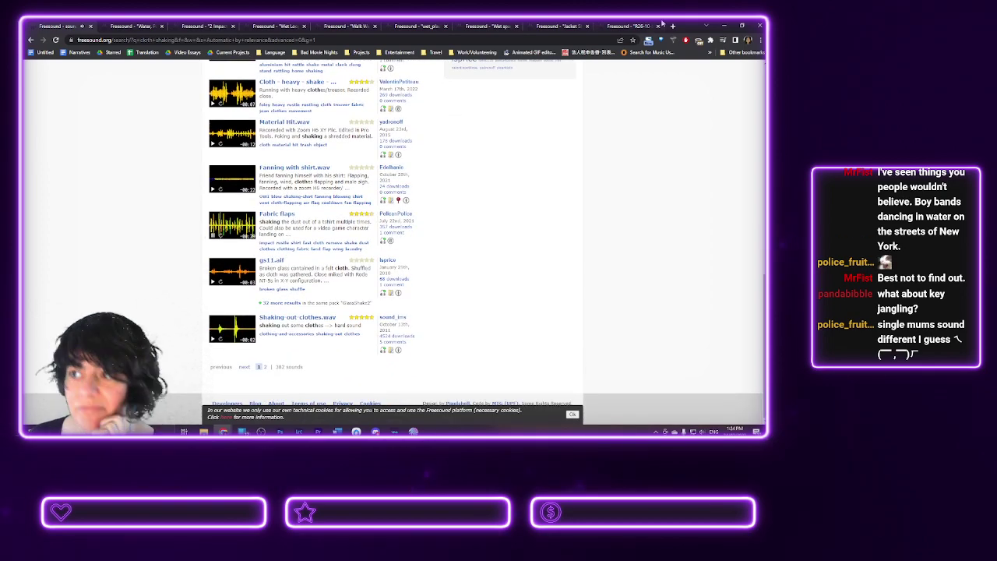
- Close the search results tab and, logged in to Freesound, download the "Jacket Shake" sound from its page
{"action": "left_click", "coordinate": [551, 25]}
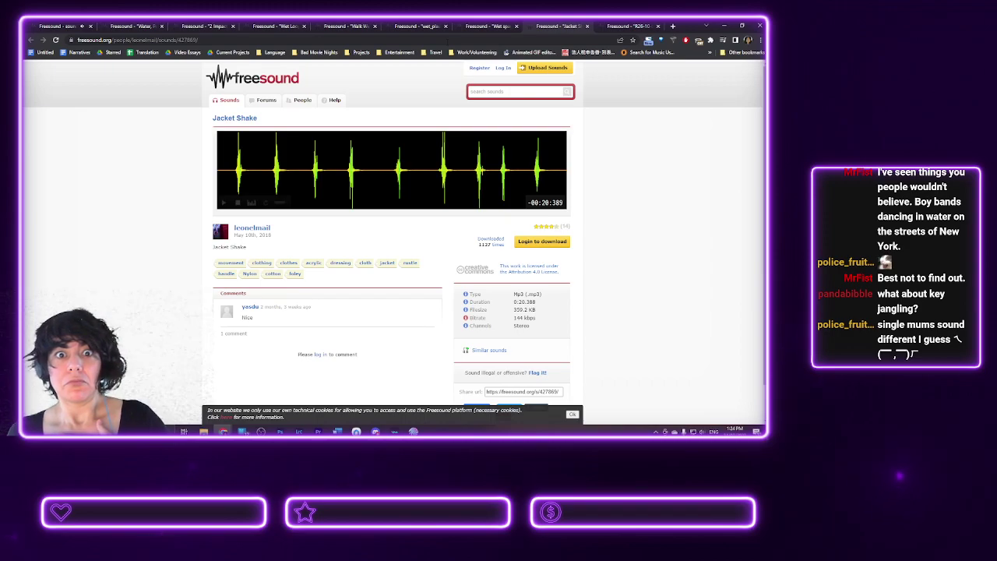
{"action": "left_click", "coordinate": [90, 25]}
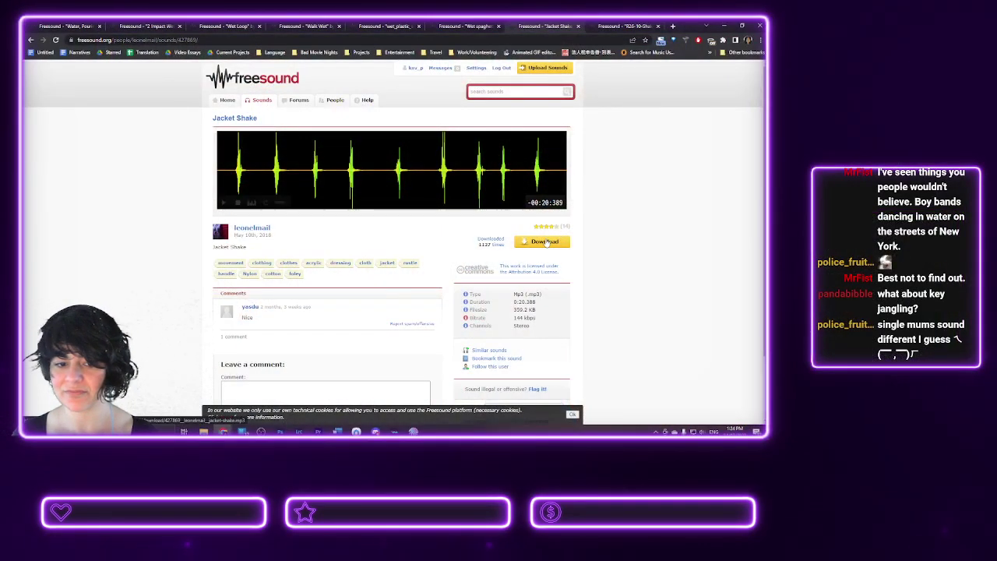
{"action": "left_click", "coordinate": [545, 242]}
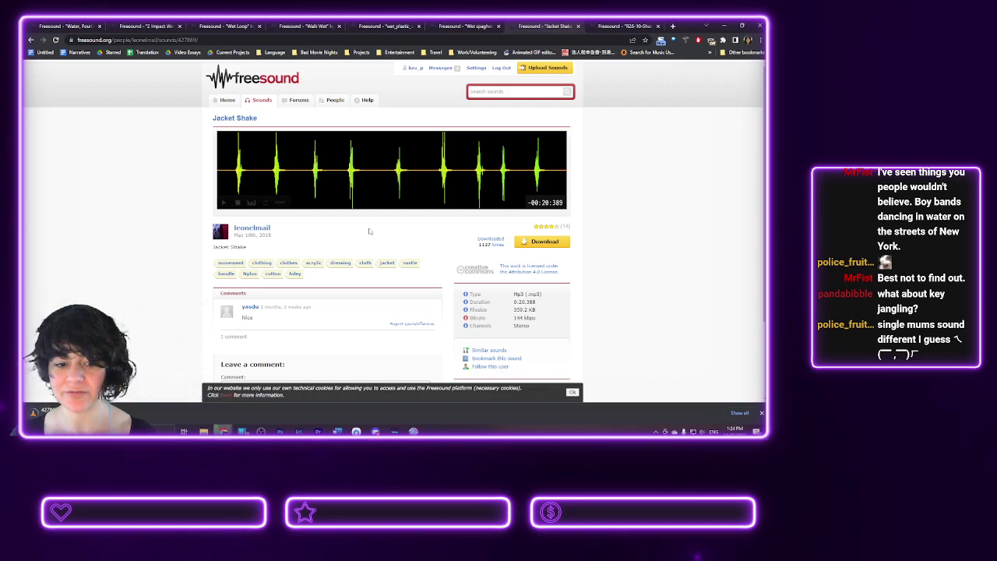
- Copy the "Jacket Shake" page link into the Freesound list of the "Musicless Music Video Brainstorming" document and start a new bullet
{"action": "left_click", "coordinate": [619, 26]}
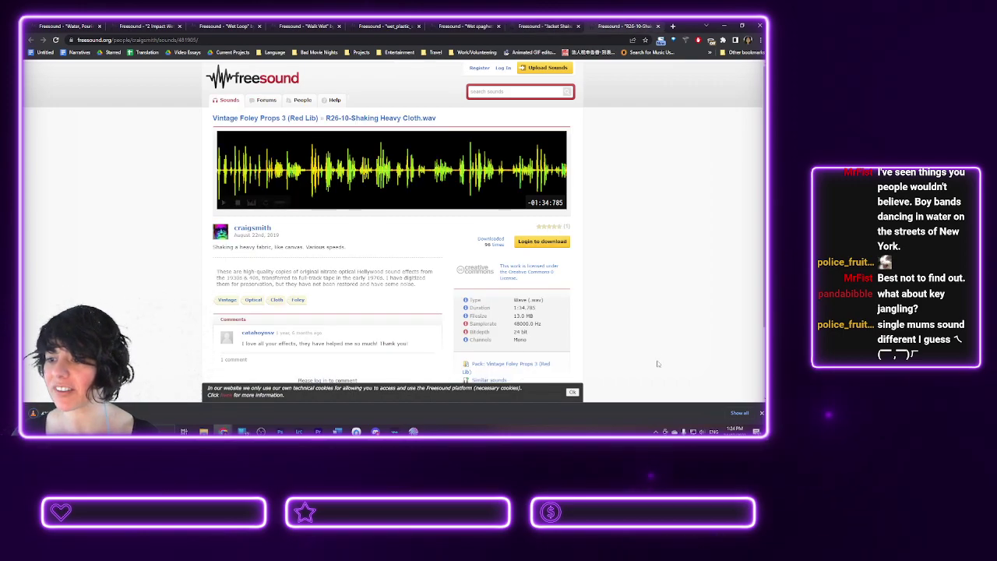
{"action": "left_click", "coordinate": [543, 26]}
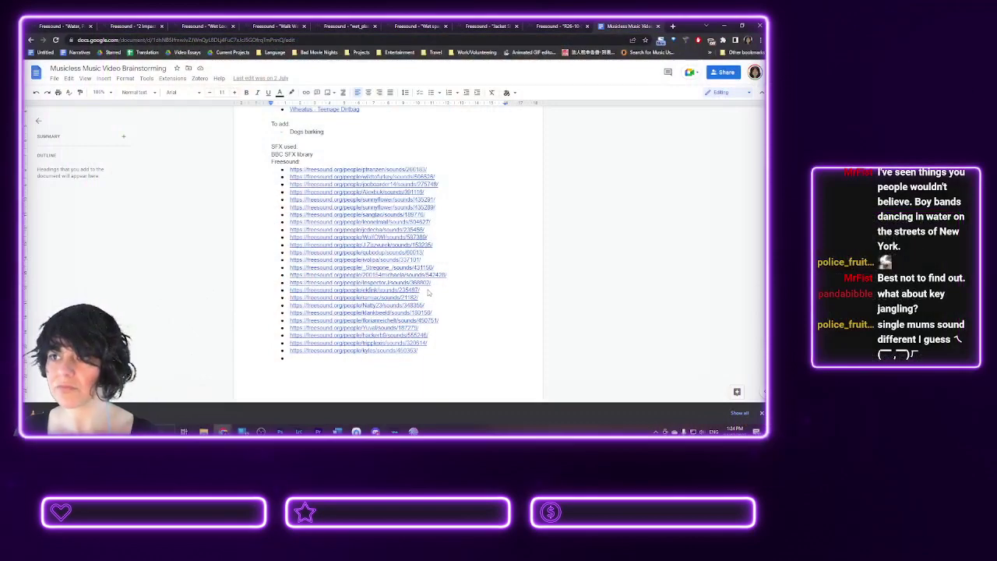
{"action": "left_click", "coordinate": [515, 25]}
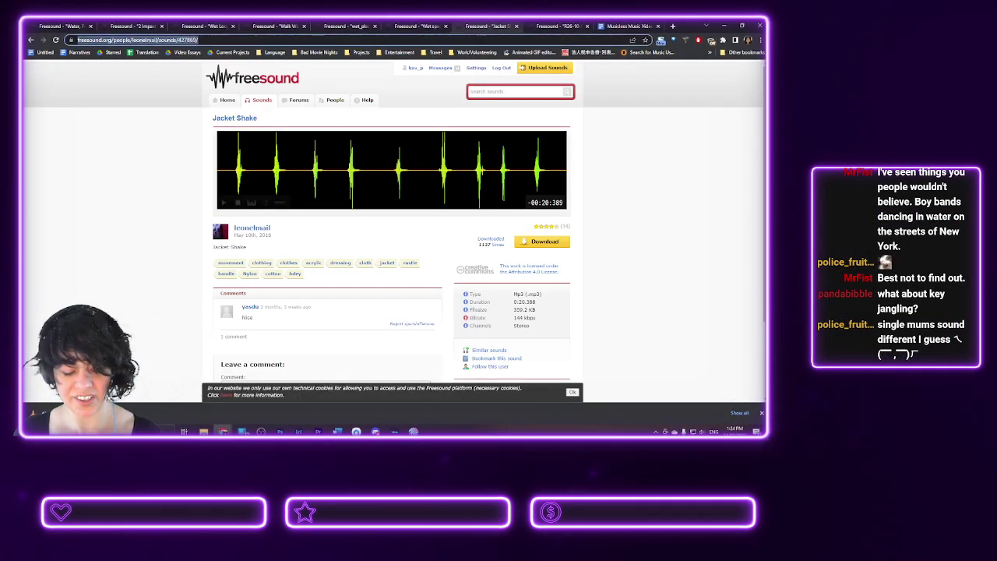
{"action": "left_click", "coordinate": [623, 25]}
{"action": "type", "text": "https://freesound.org/people/leonelmail/sounds/427869/"}
{"action": "key", "text": "Return"}
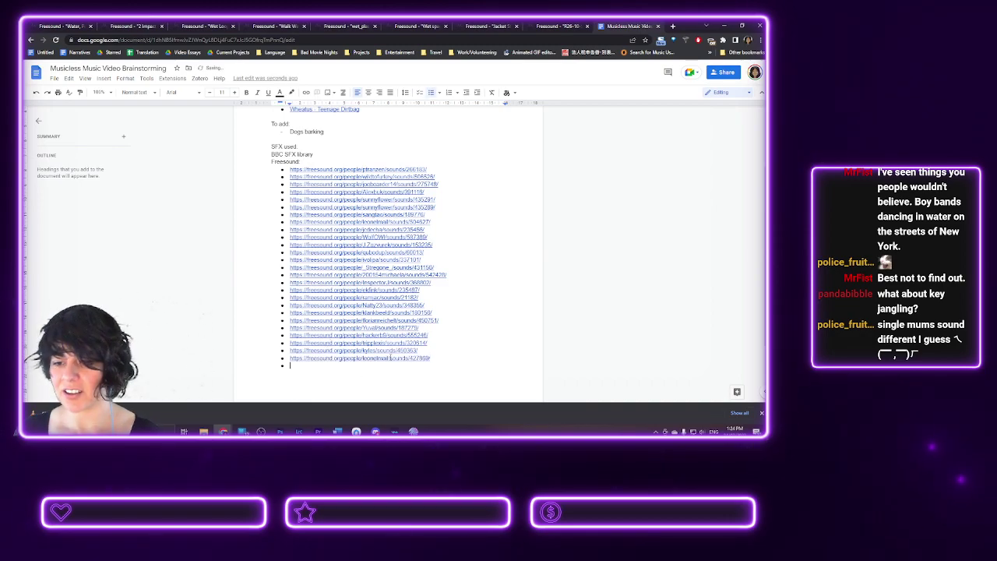
- Download "R26-10-Shaking Heavy Cloth.wav" and add its page link to the document's Freesound list
{"action": "left_click", "coordinate": [550, 24]}
{"action": "left_click", "coordinate": [543, 241]}
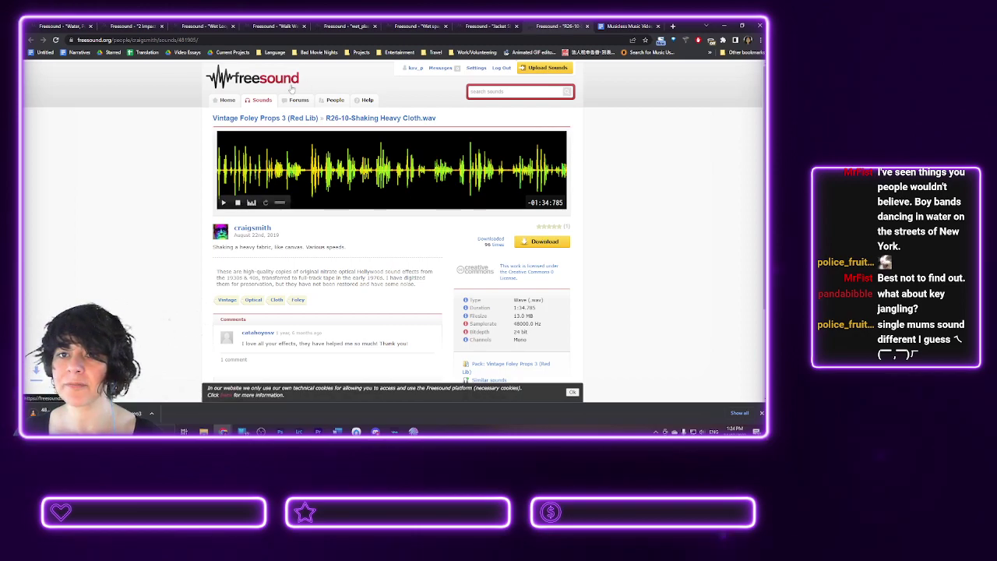
{"action": "left_click", "coordinate": [137, 40]}
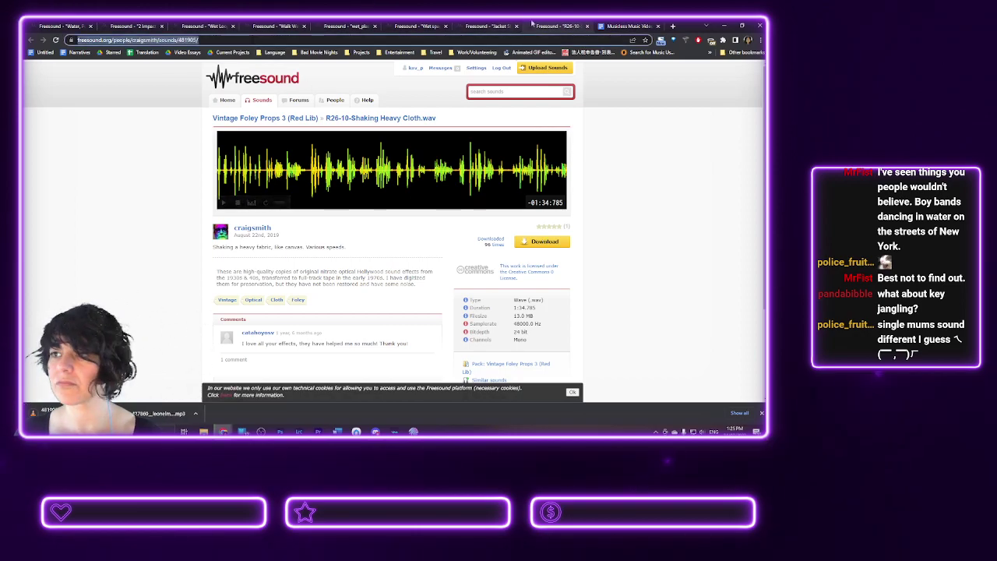
{"action": "left_click", "coordinate": [631, 25]}
{"action": "type", "text": "https://freesound.org/people/craigsmith/sounds/481805/"}
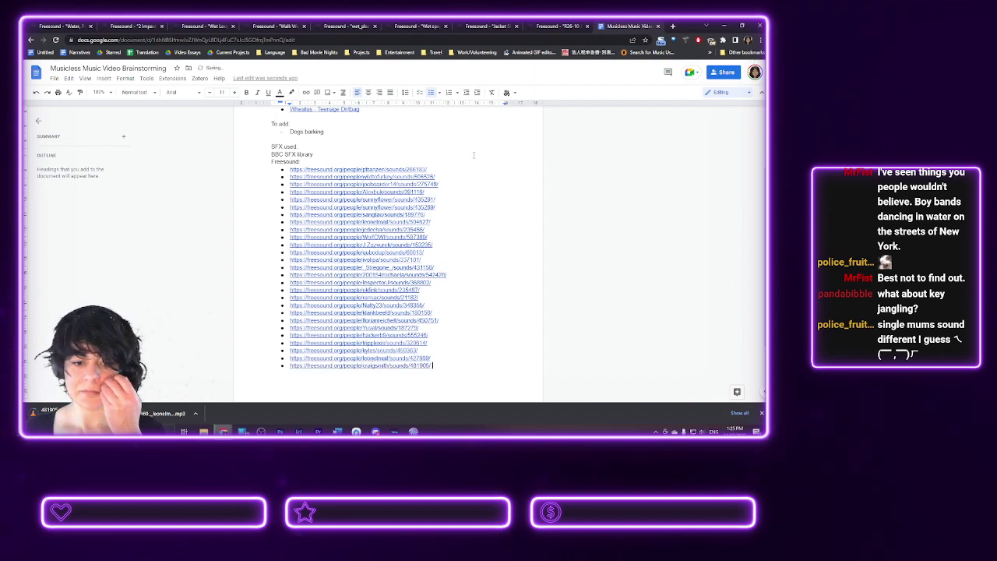
- Add the "Wet spaghetti being squashed FOODIngr.wav" page link to the Freesound list and download that sound
{"action": "left_click", "coordinate": [482, 24]}
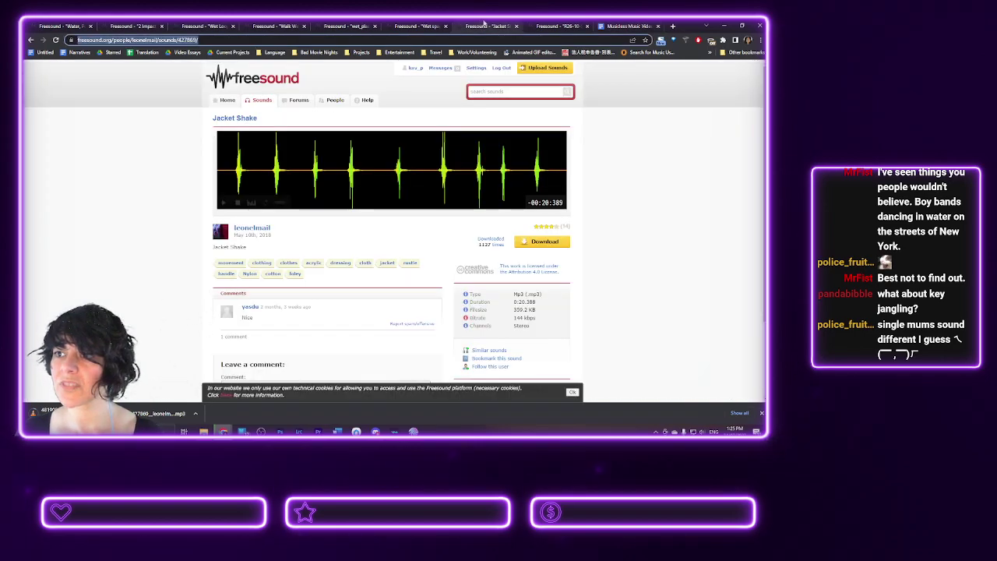
{"action": "left_click", "coordinate": [418, 26]}
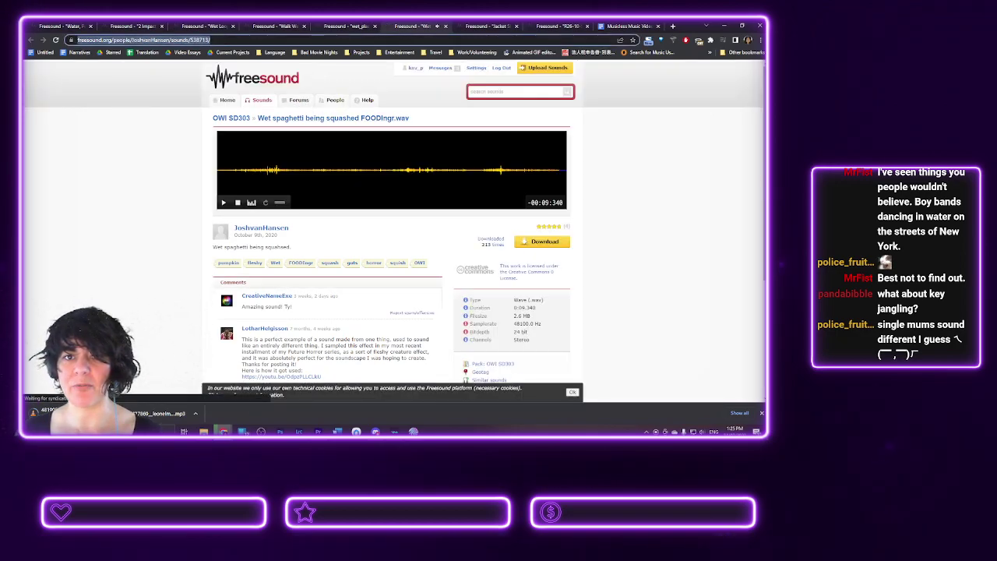
{"action": "left_click", "coordinate": [637, 25]}
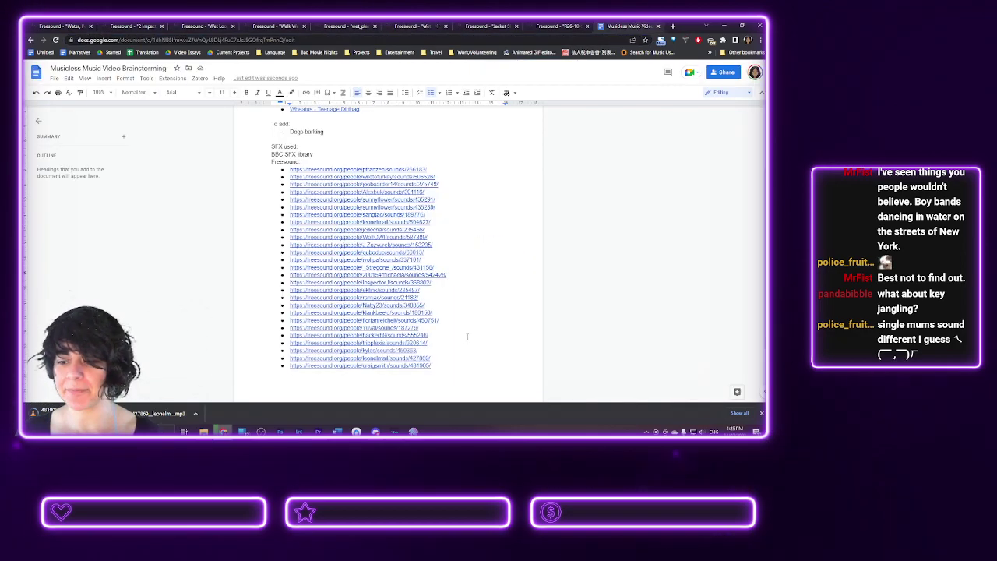
{"action": "type", "text": "https://freesound.org/people/JoshvanHansen/sounds/538713/"}
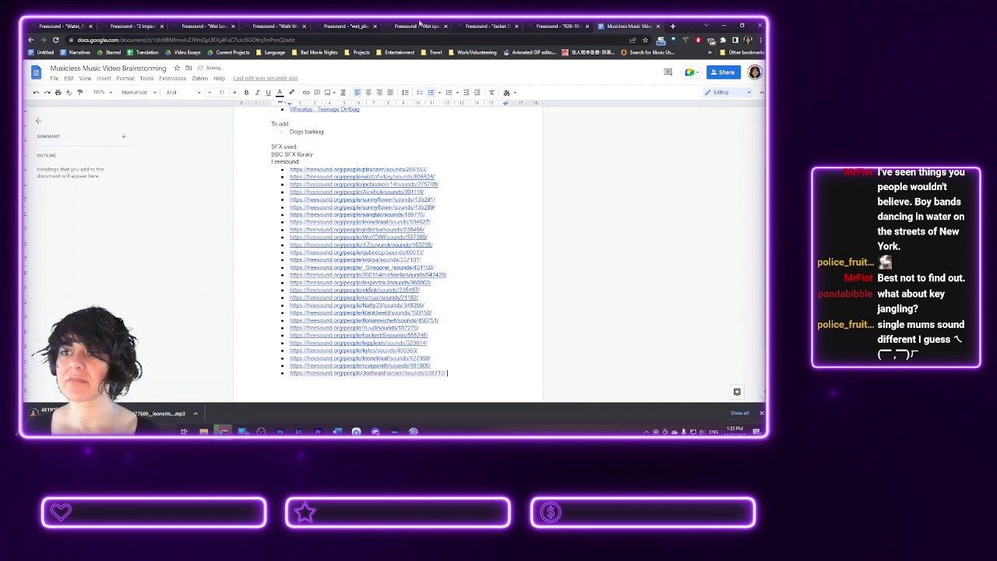
{"action": "left_click", "coordinate": [419, 24]}
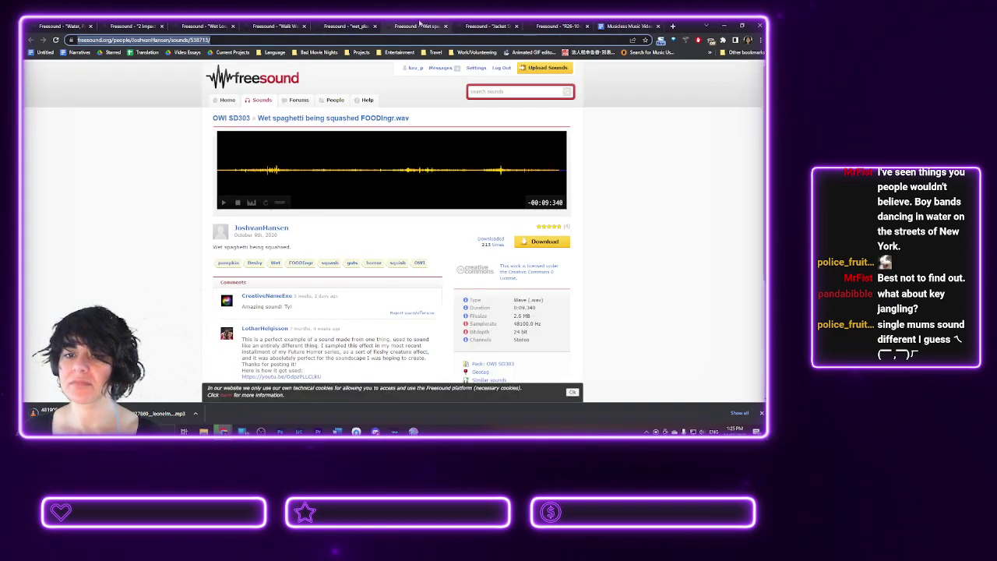
{"action": "left_click", "coordinate": [544, 243]}
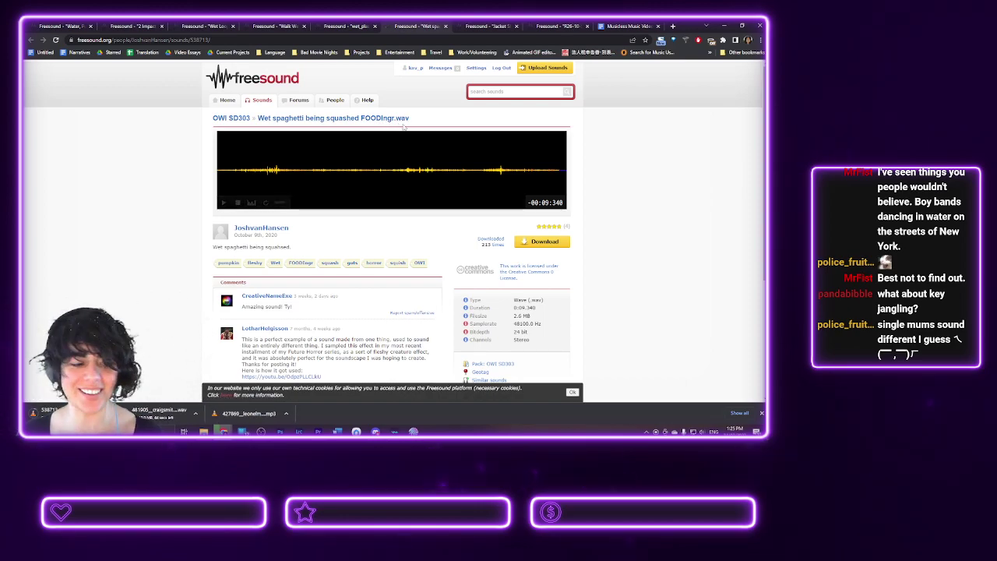
- Preview the "wet_plastic_slap.wav", "Walk Wet", "Wet Loop" and "2 Impact Wet" sounds in their open browser tabs
{"action": "left_click", "coordinate": [351, 26]}
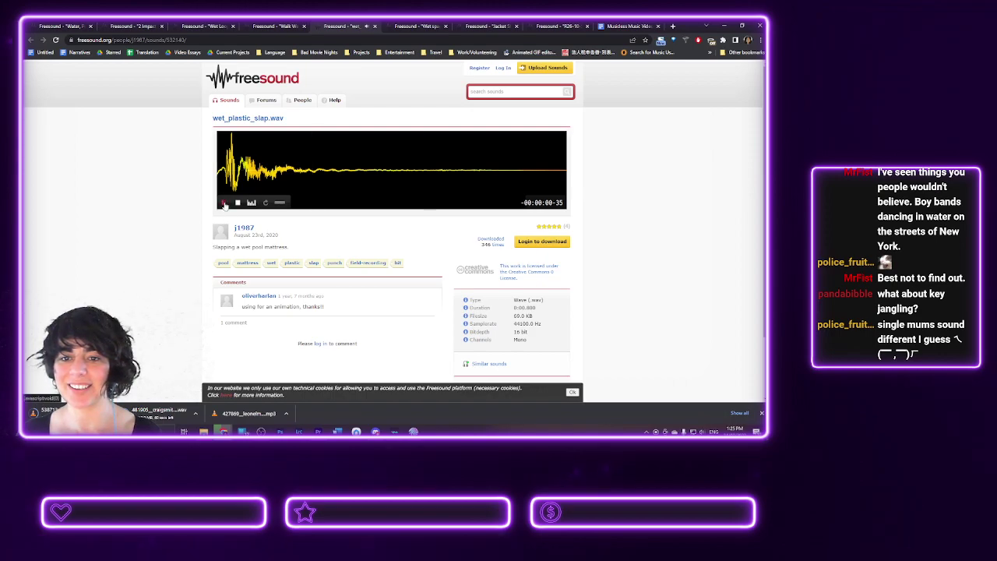
{"action": "left_click", "coordinate": [224, 204]}
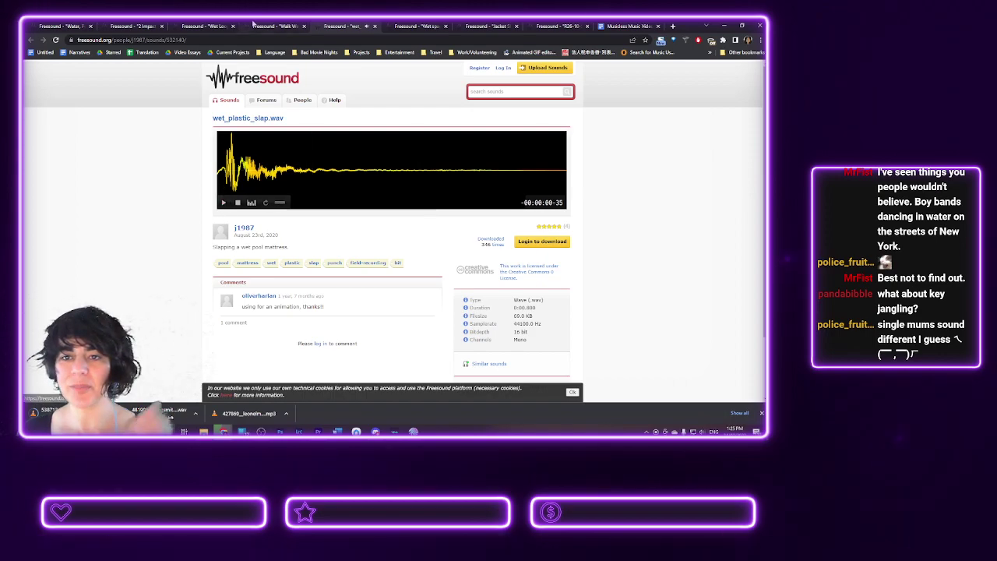
{"action": "key", "text": "ctrl+shift+Tab"}
{"action": "left_click", "coordinate": [222, 204]}
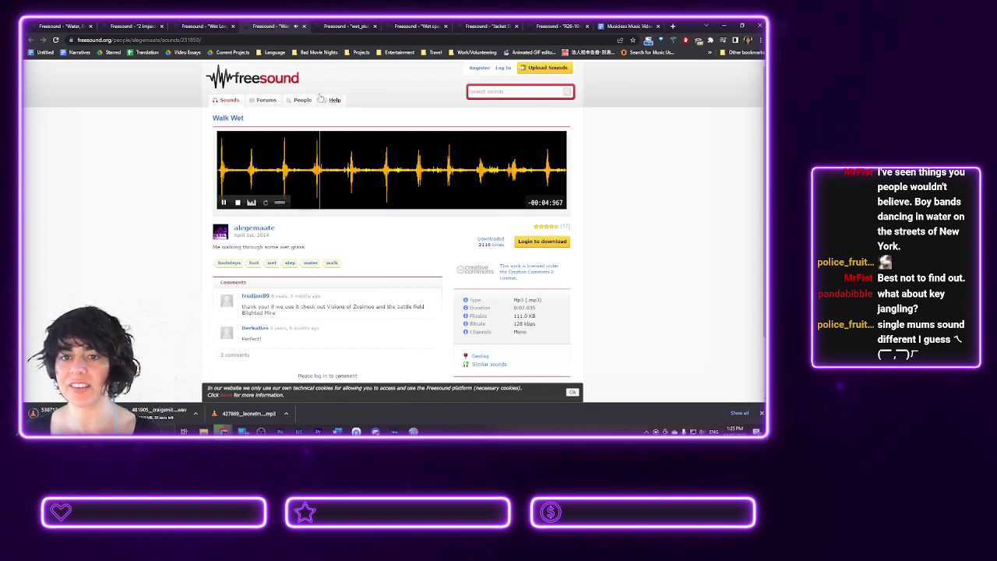
{"action": "left_click", "coordinate": [214, 27]}
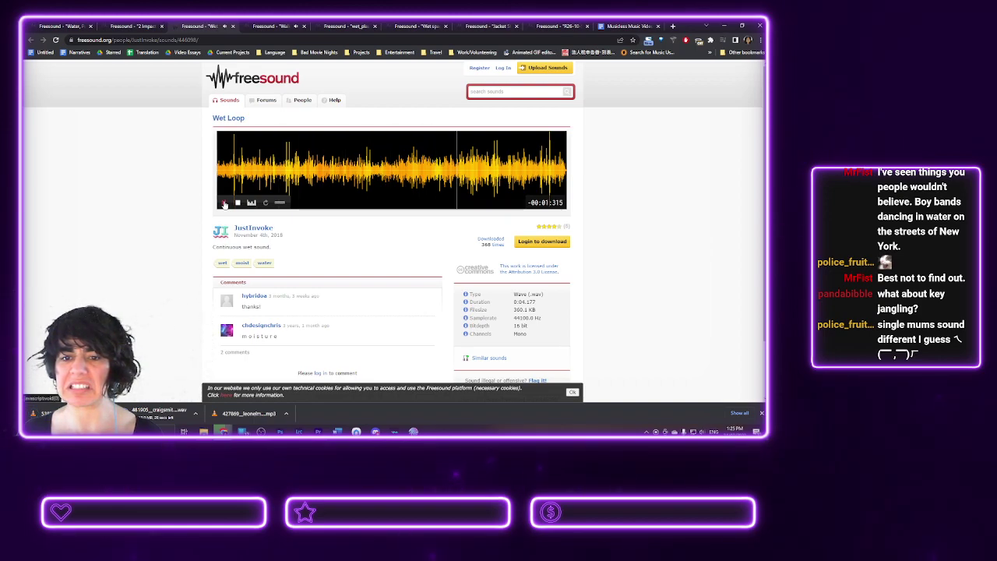
{"action": "left_click", "coordinate": [130, 25]}
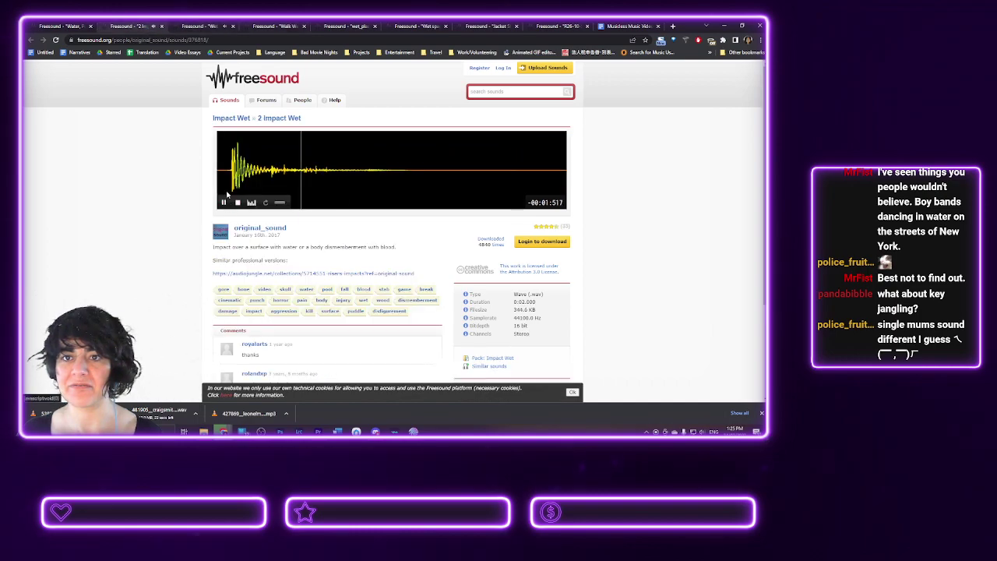
- Add the "Walk Wet" page link to the end of the document's Freesound list
{"action": "left_click", "coordinate": [270, 26]}
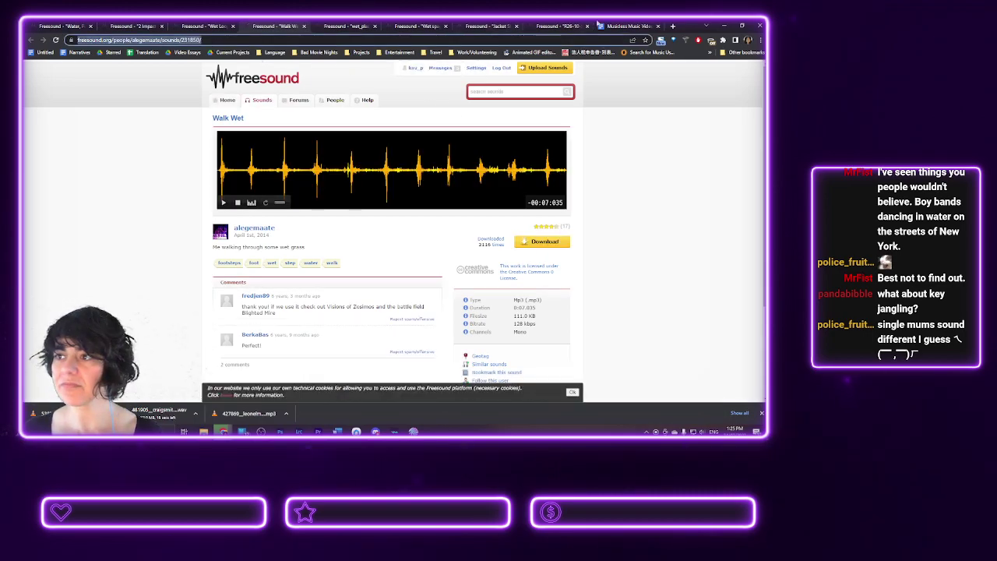
{"action": "left_click", "coordinate": [619, 26]}
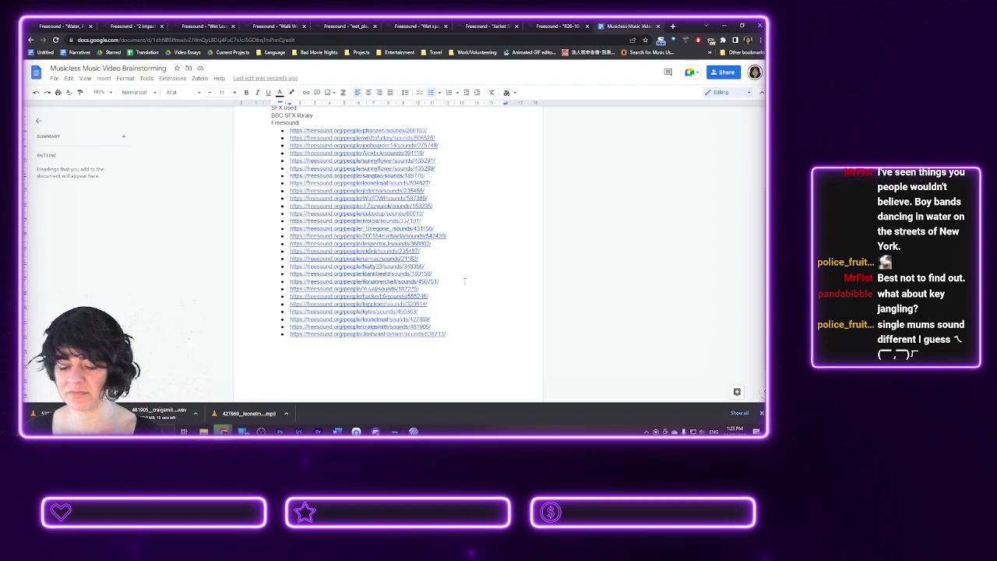
{"action": "type", "text": "https://freesound.org/people/alegemaate/sounds/231850/"}
- Delete the "To add" section with its "Dogs barking" item and the leftover empty lines above "SFX used"
{"action": "scroll", "coordinate": [334, 173], "scroll_direction": "up", "scroll_amount": 2}
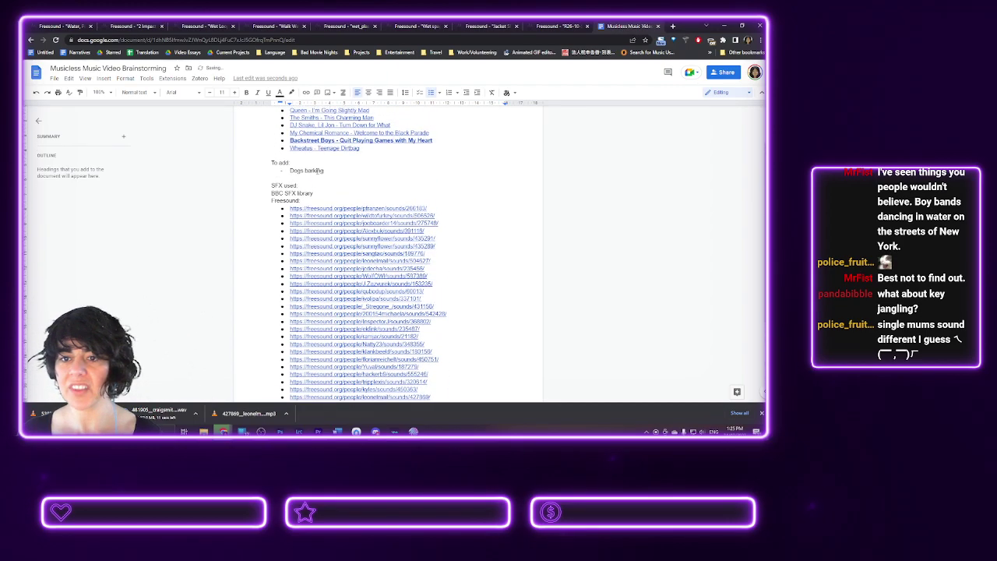
{"action": "left_click_drag", "start_coordinate": [334, 173], "coordinate": [273, 169]}
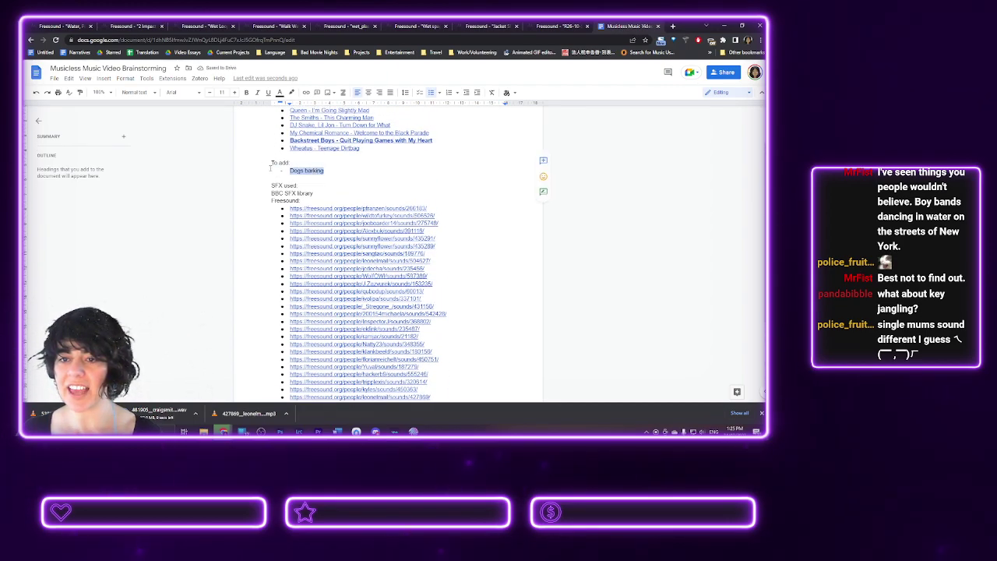
{"action": "key", "text": "BackSpace"}
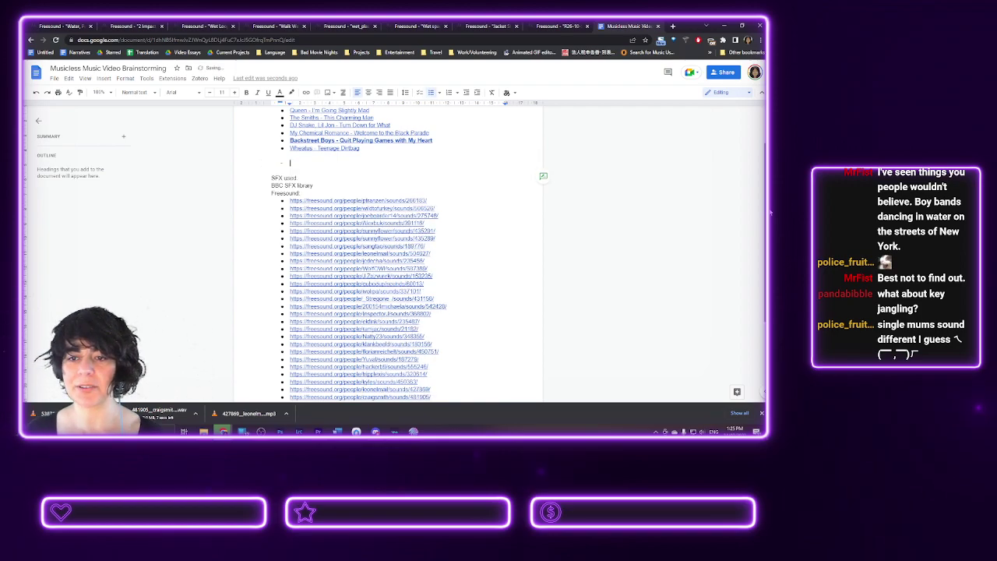
{"action": "key", "text": "BackSpace"}
{"action": "key", "text": "BackSpace"}
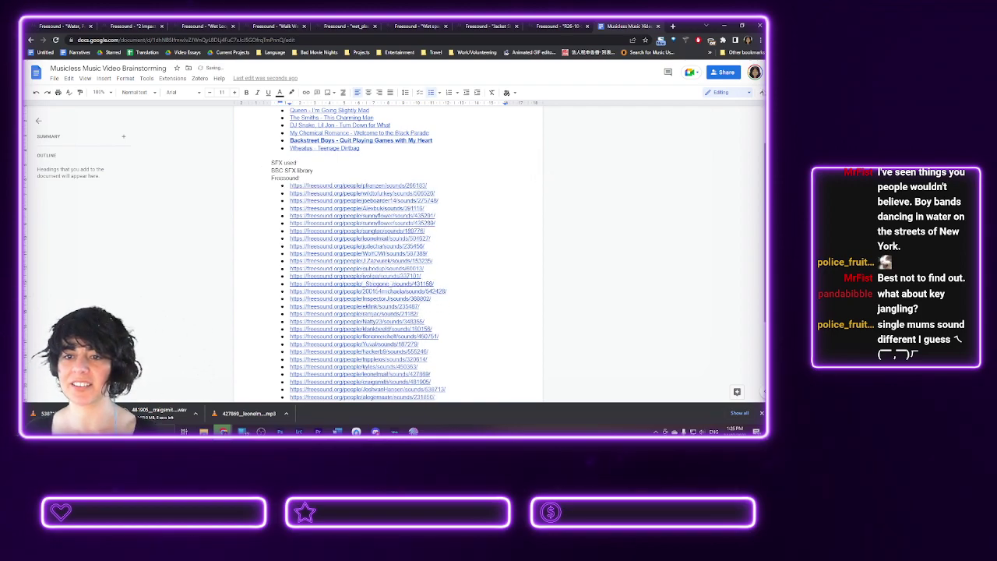
{"action": "scroll", "coordinate": [339, 231], "scroll_direction": "up", "scroll_amount": 2}
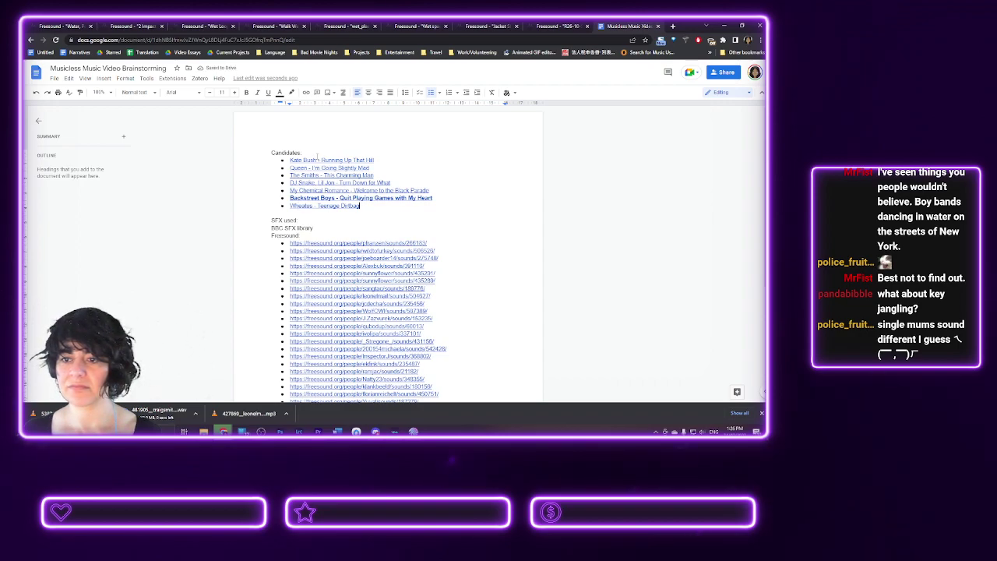
- Return to the "Walk Wet" sound page among the open Freesound tabs and download the sound
{"action": "left_click", "coordinate": [341, 24]}
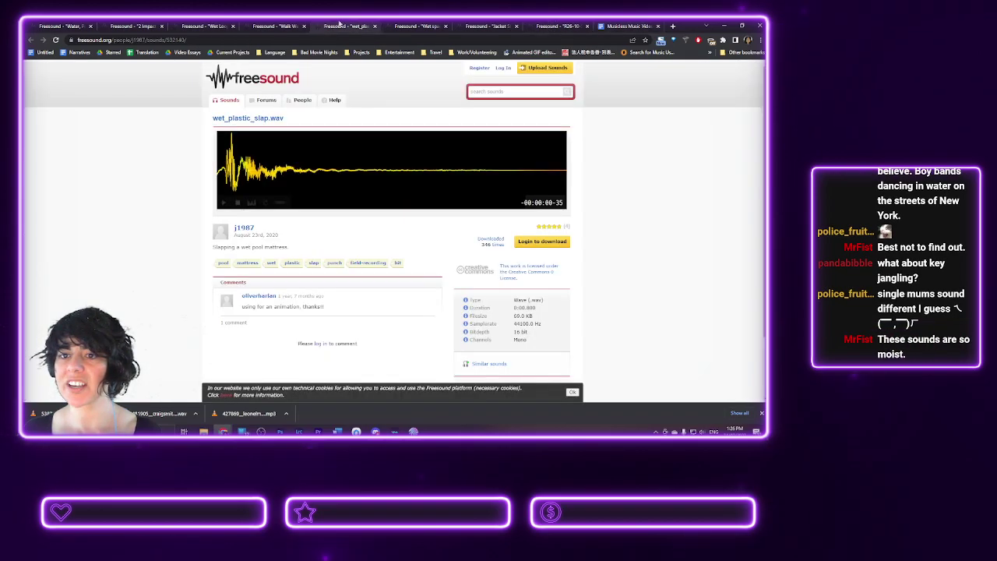
{"action": "left_click", "coordinate": [410, 24]}
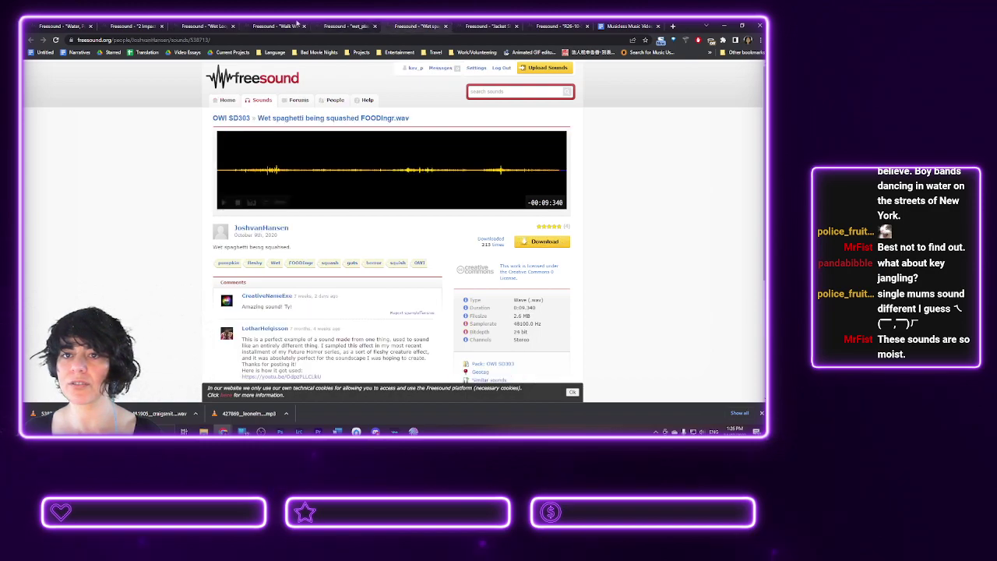
{"action": "left_click", "coordinate": [298, 24]}
{"action": "left_click", "coordinate": [545, 242]}
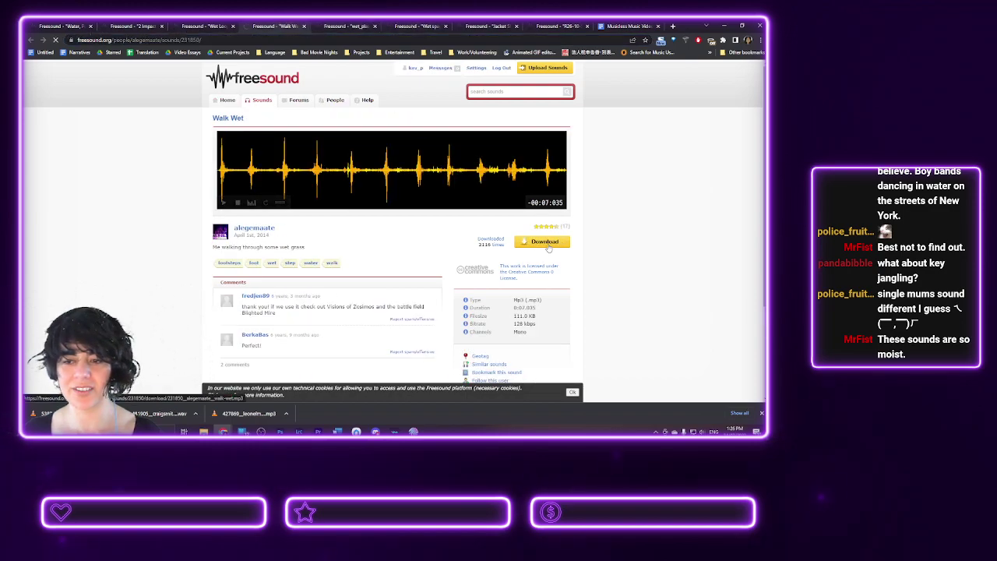
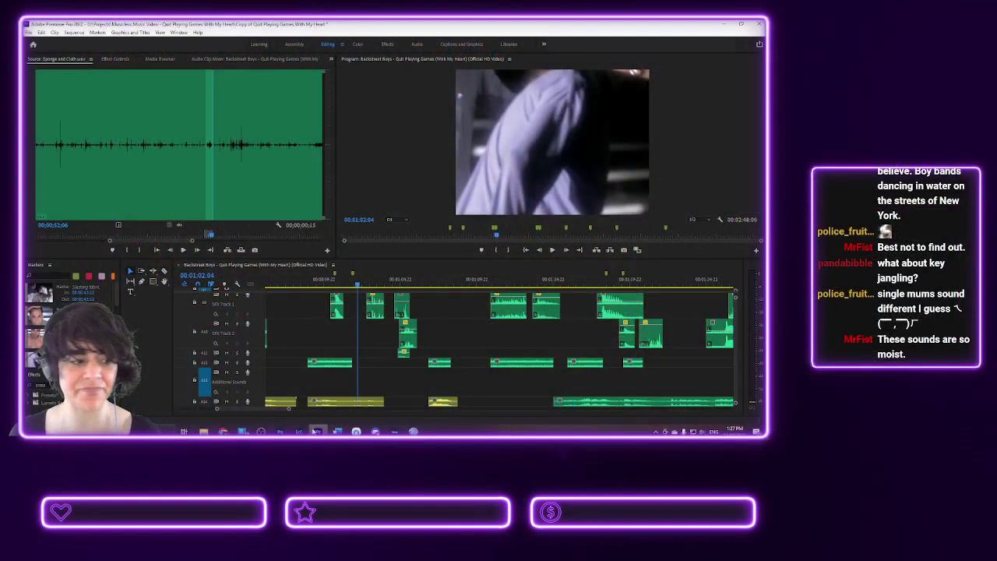
- Switch to Premiere Pro, play the sequence from about 00:01:00 and park the playhead at 00:01:00:12
{"action": "left_click", "coordinate": [335, 285]}
{"action": "key", "text": "space"}
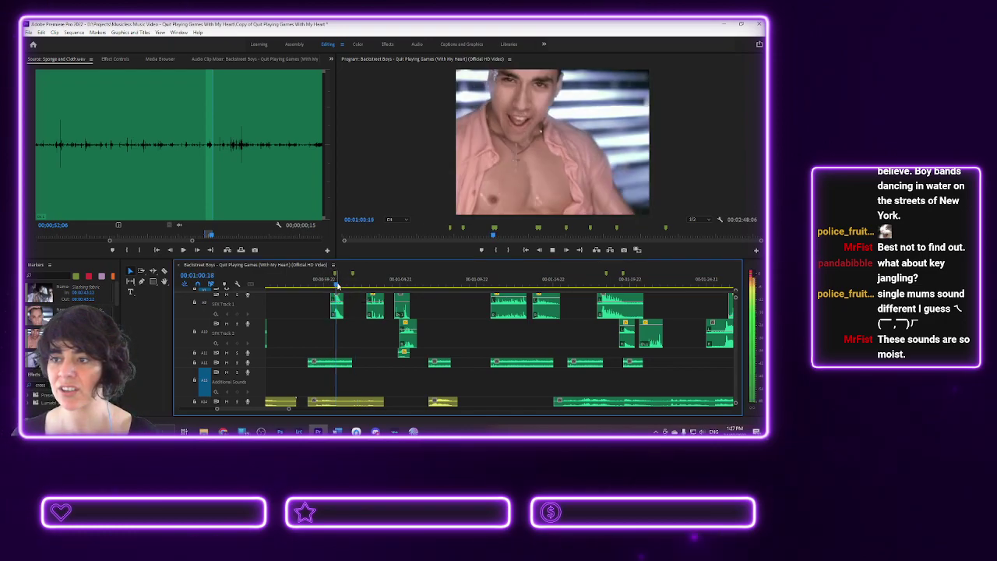
{"action": "key", "text": "space"}
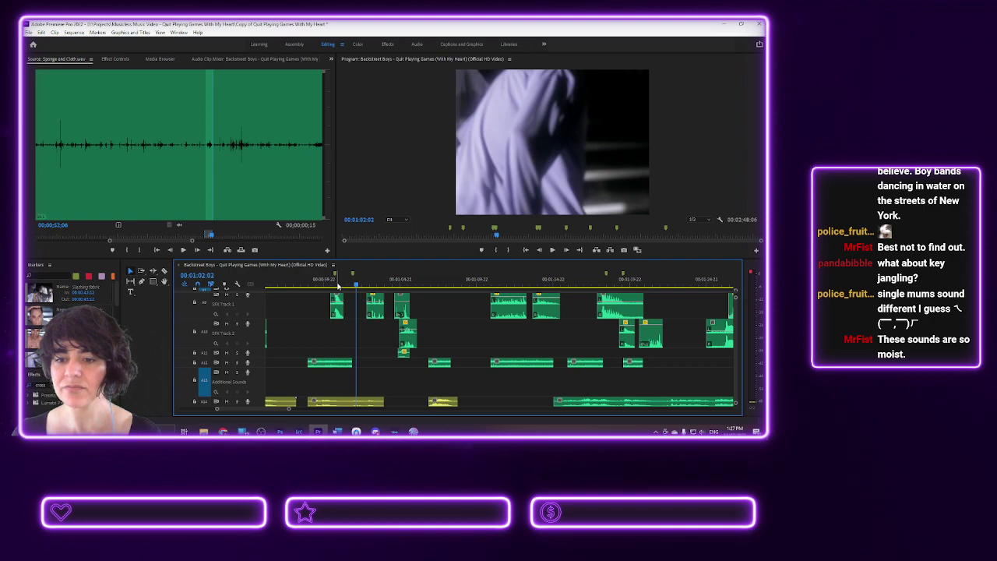
{"action": "key", "text": "Left"}
- Find the "Shaking Jacket" sound in the project's media folder, load it as the source clip and play it
{"action": "left_click", "coordinate": [160, 60]}
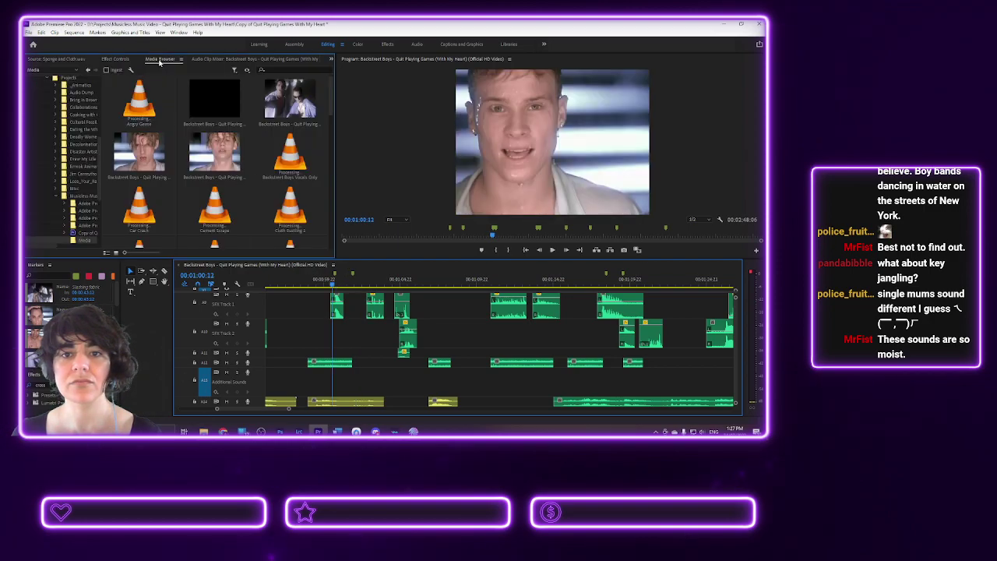
{"action": "scroll", "coordinate": [222, 170], "scroll_direction": "down", "scroll_amount": 3}
{"action": "scroll", "coordinate": [222, 170], "scroll_direction": "down", "scroll_amount": 5}
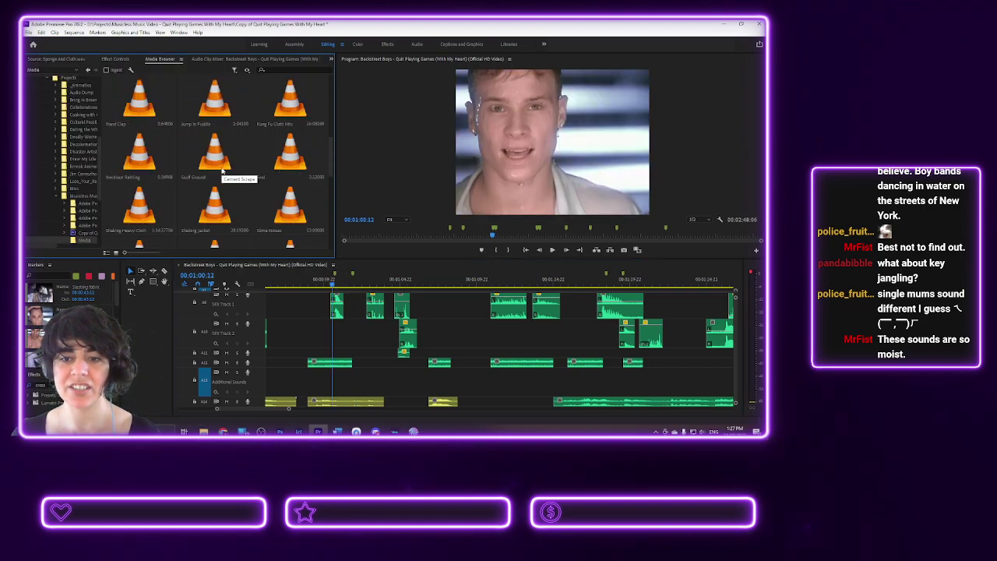
{"action": "double_click", "coordinate": [214, 160]}
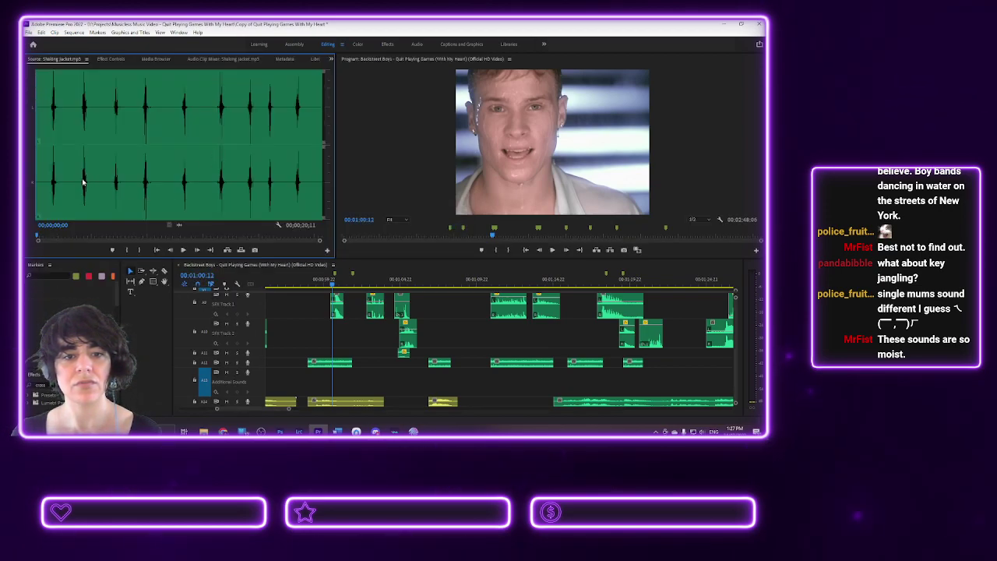
{"action": "key", "text": "space"}
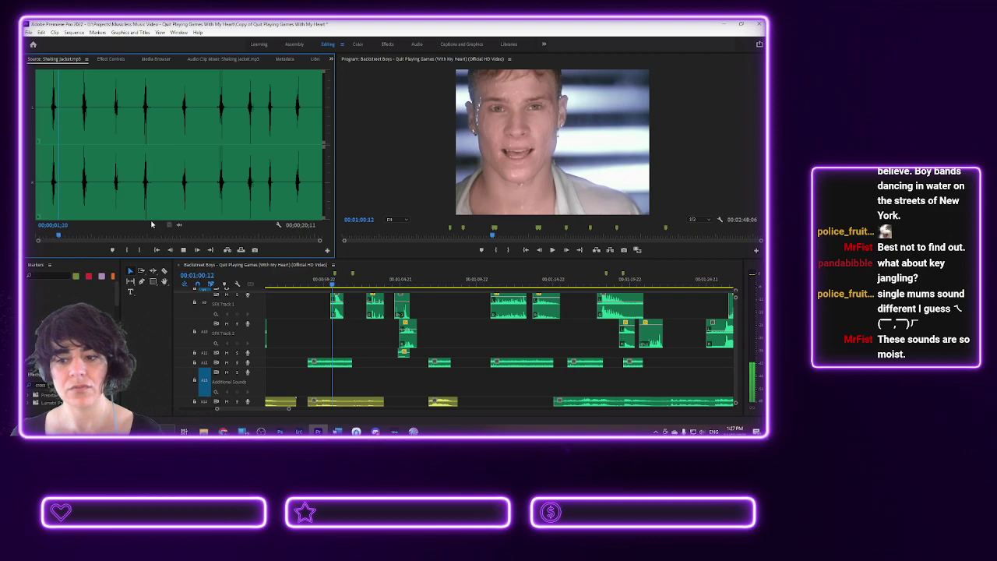
- Mark the first shake in "Shaking Jacket" from 00;00;00;28 to 00;00;01;21 and place it on SFX Track 2 just after 00:01:00:12
{"action": "left_click", "coordinate": [49, 183]}
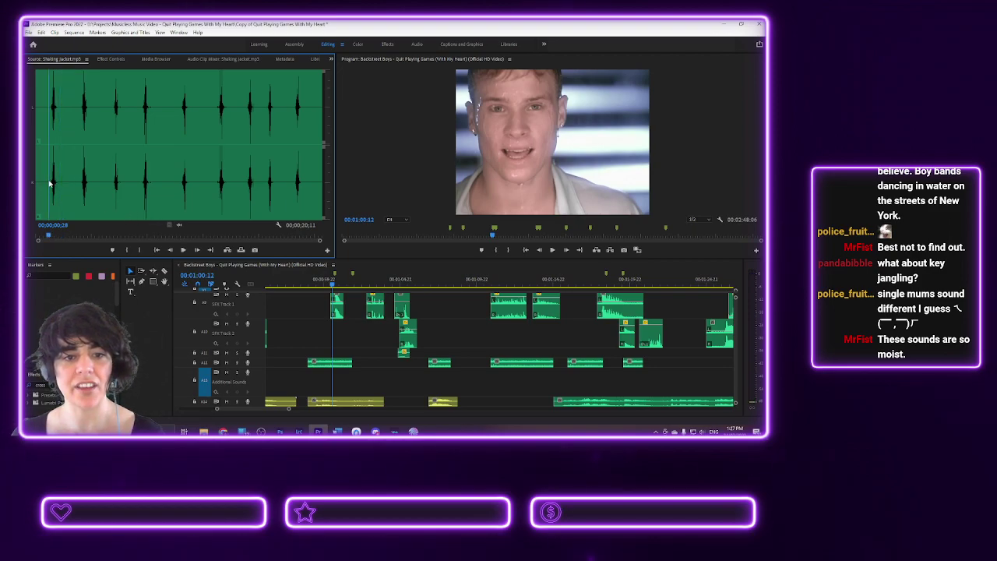
{"action": "left_click", "coordinate": [126, 250]}
{"action": "left_click", "coordinate": [60, 184]}
{"action": "key", "text": "o"}
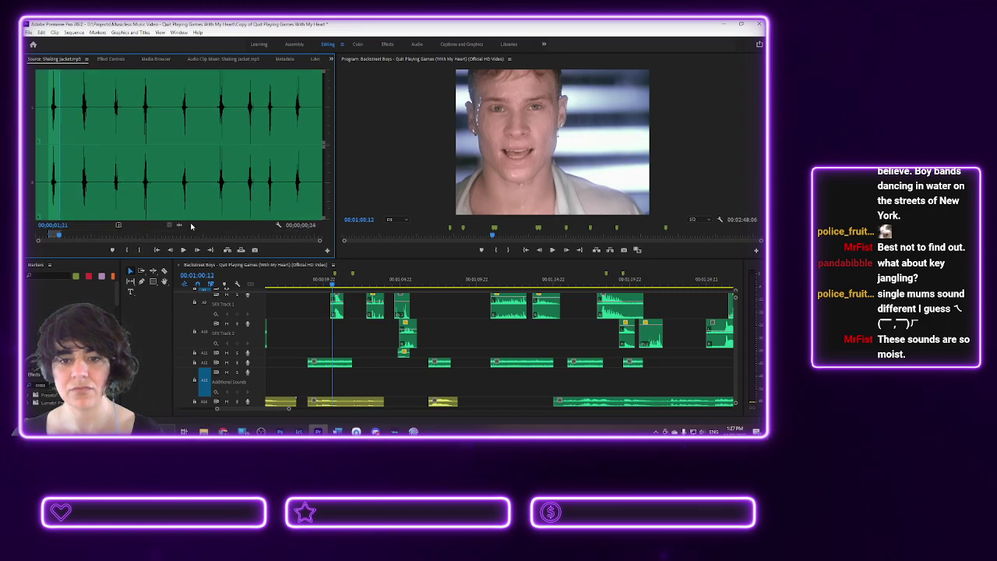
{"action": "left_click_drag", "start_coordinate": [239, 284], "coordinate": [339, 340]}
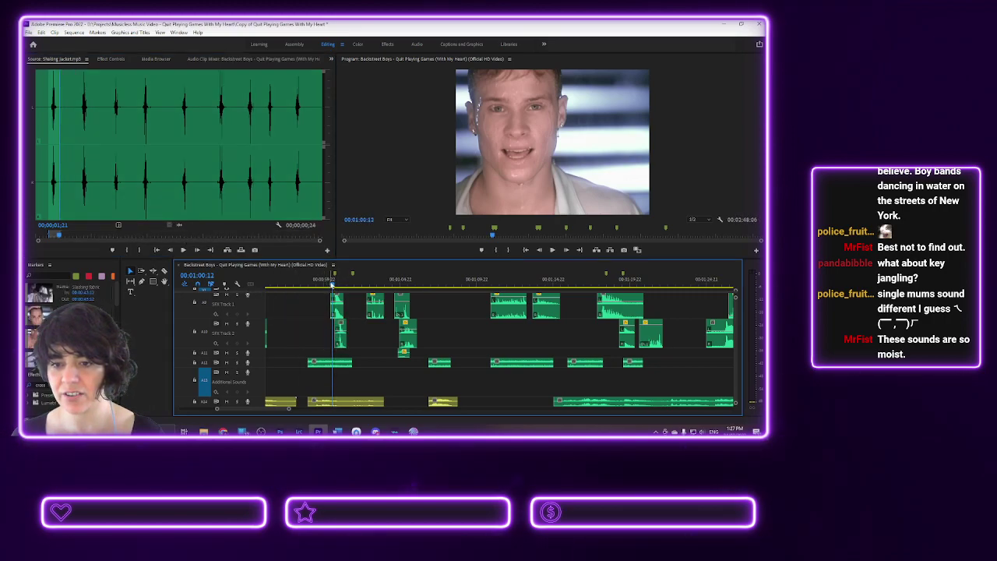
- Solo SFX Track 2, play from 00:01:00:01, shift the new shaking clip slightly later and play it again
{"action": "left_click", "coordinate": [326, 282]}
{"action": "left_click", "coordinate": [237, 323]}
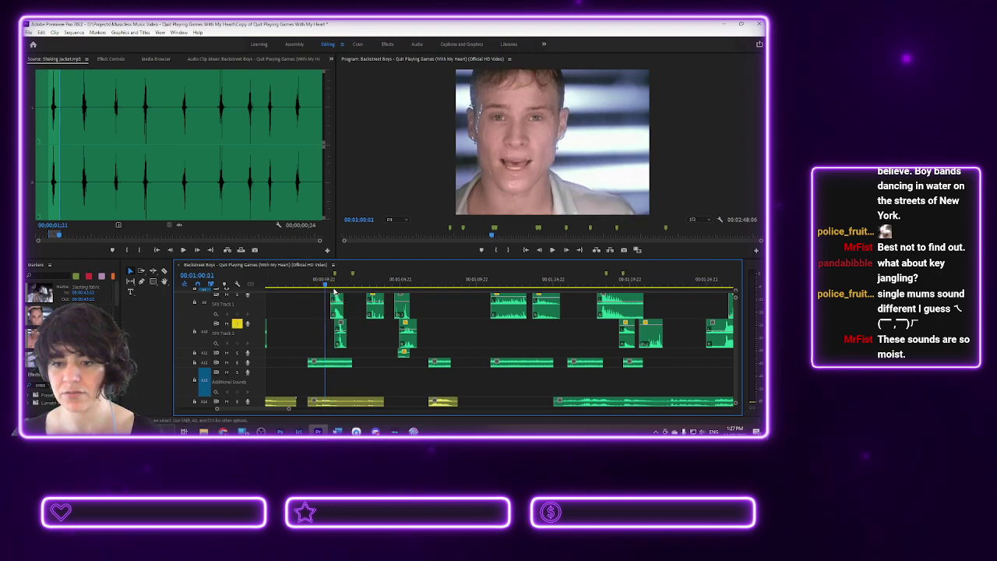
{"action": "key", "text": "space"}
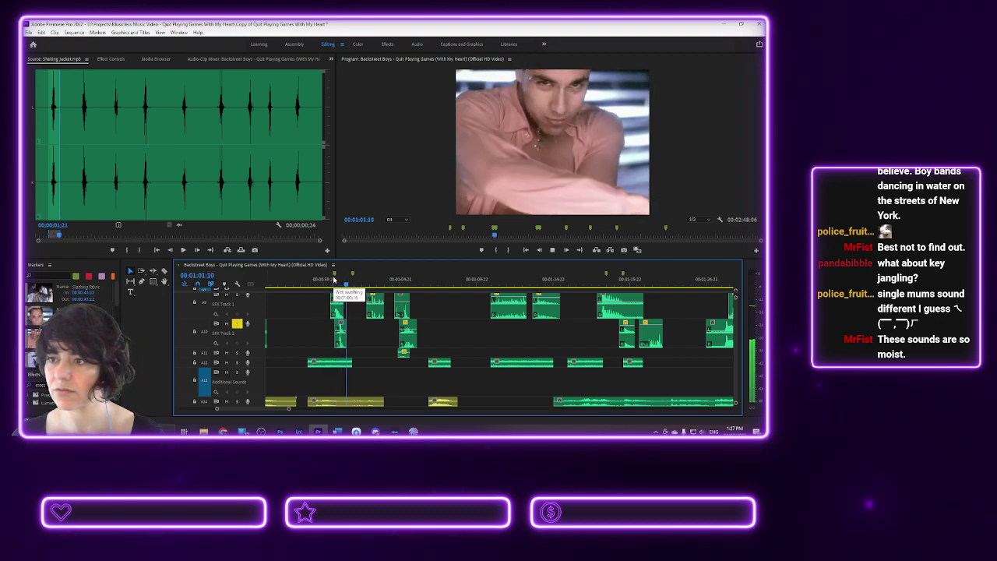
{"action": "key", "text": "space"}
{"action": "left_click_drag", "start_coordinate": [343, 335], "coordinate": [349, 341]}
{"action": "key", "text": "space"}
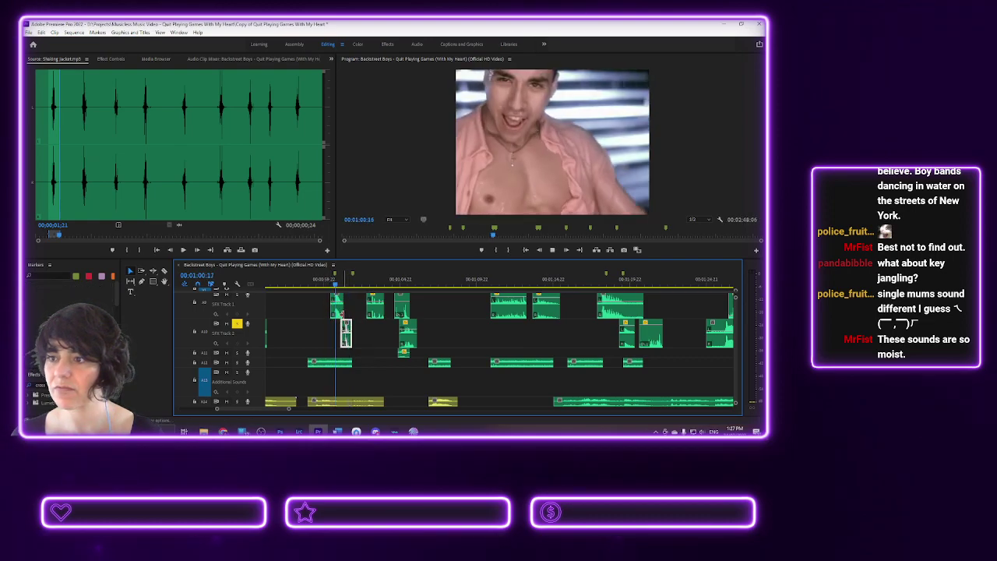
{"action": "key", "text": "space"}
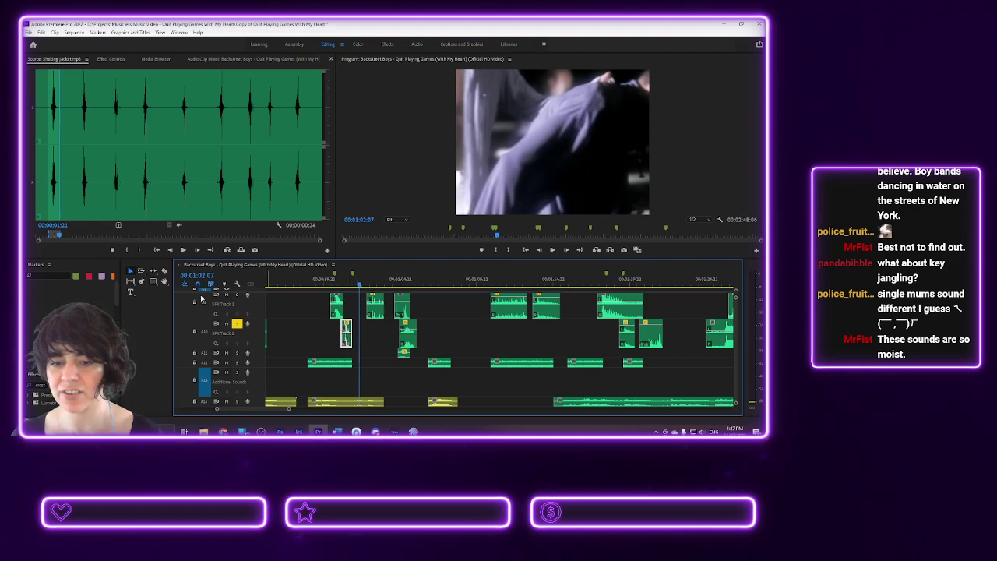
- Replay the section from about 00:01:00 and slow down the shaking clip on SFX Track 2 with Speed/Duration
{"action": "left_click", "coordinate": [318, 286]}
{"action": "key", "text": "space"}
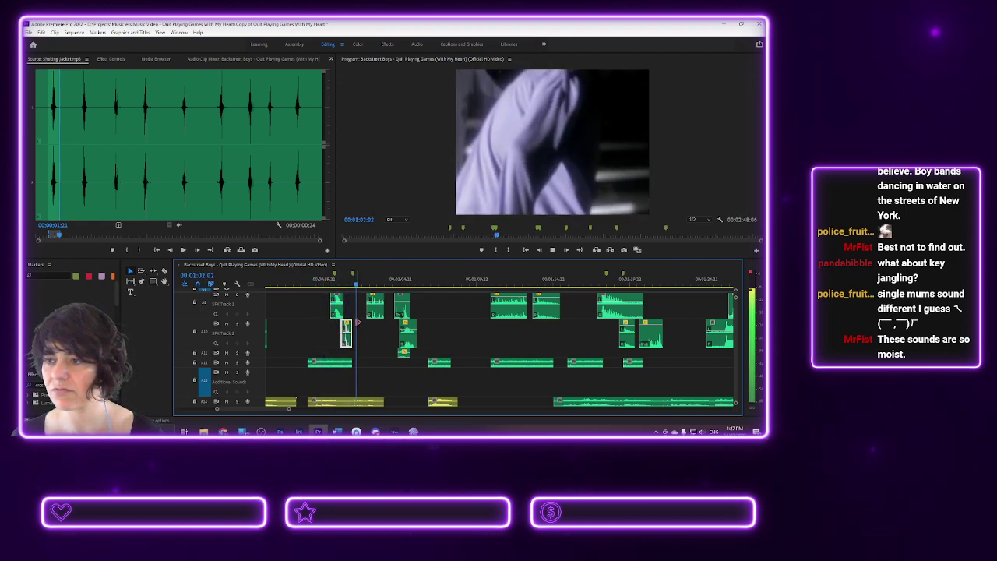
{"action": "key", "text": "space"}
{"action": "left_click", "coordinate": [326, 281]}
{"action": "key", "text": "space"}
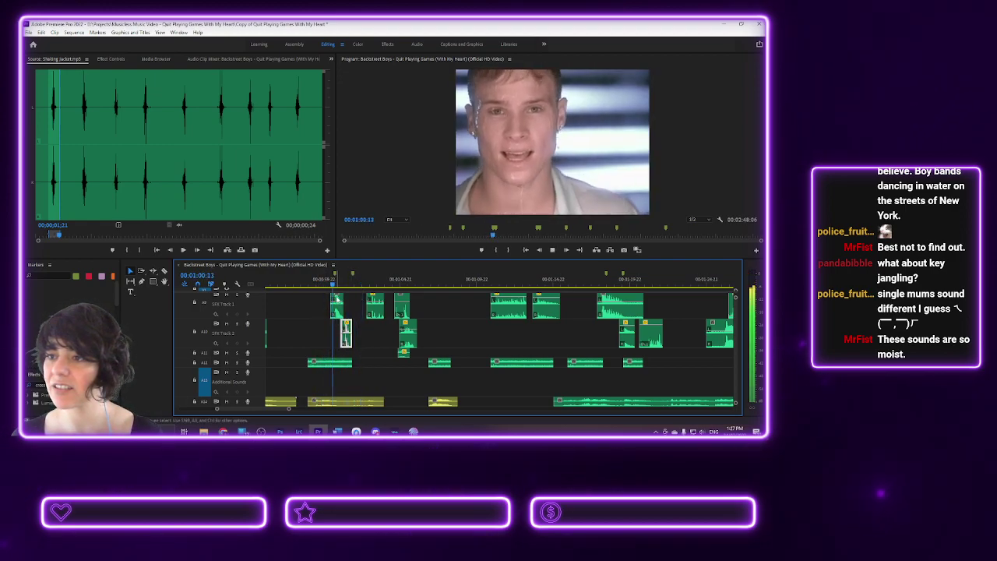
{"action": "key", "text": "space"}
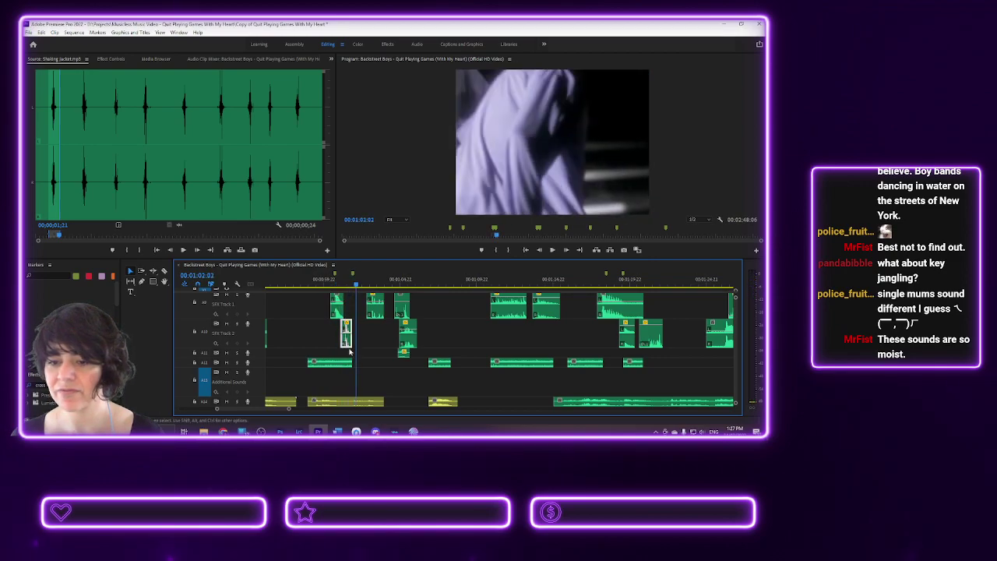
{"action": "right_click", "coordinate": [346, 340]}
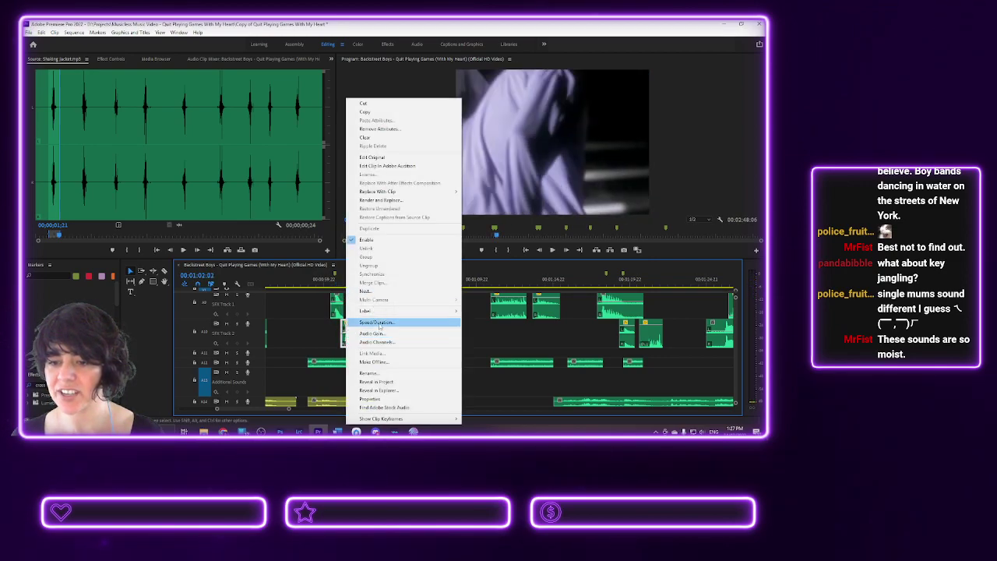
{"action": "left_click", "coordinate": [377, 324]}
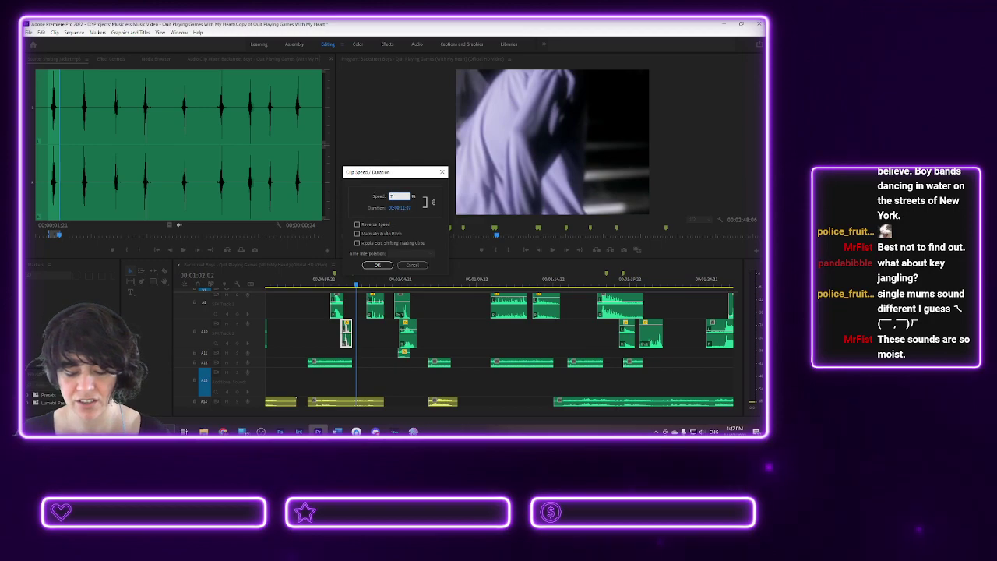
{"action": "key", "text": "Return"}
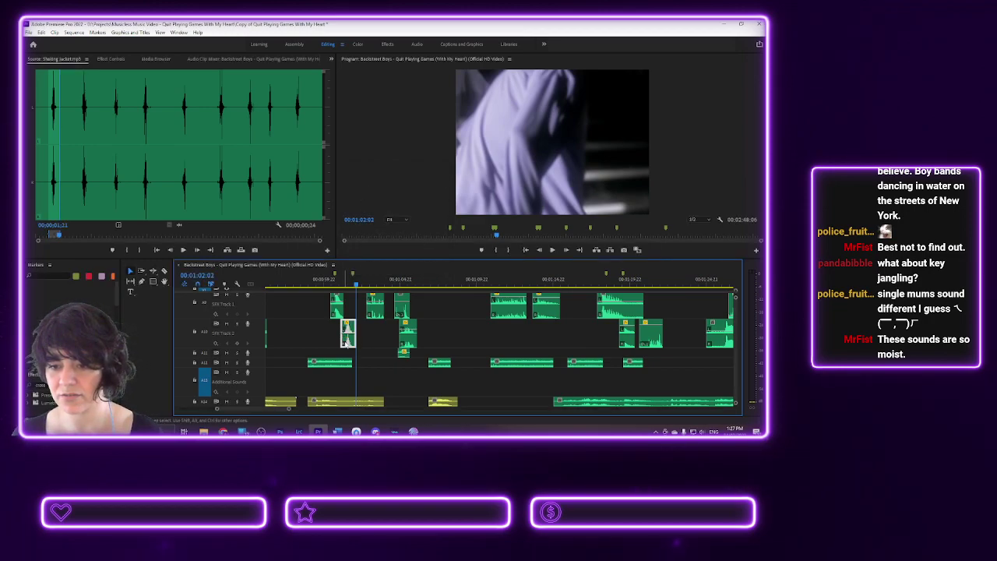
- Shift the slowed shaking clip slightly earlier on SFX Track 2 and play the section from about 00:01:00
{"action": "key", "text": "shift+k"}
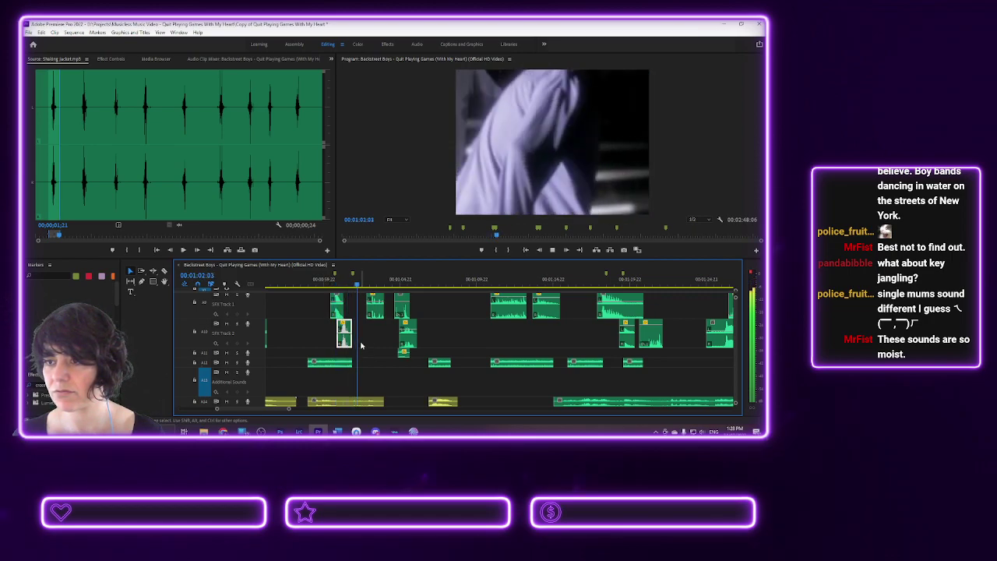
{"action": "left_click", "coordinate": [323, 282]}
{"action": "key", "text": "space"}
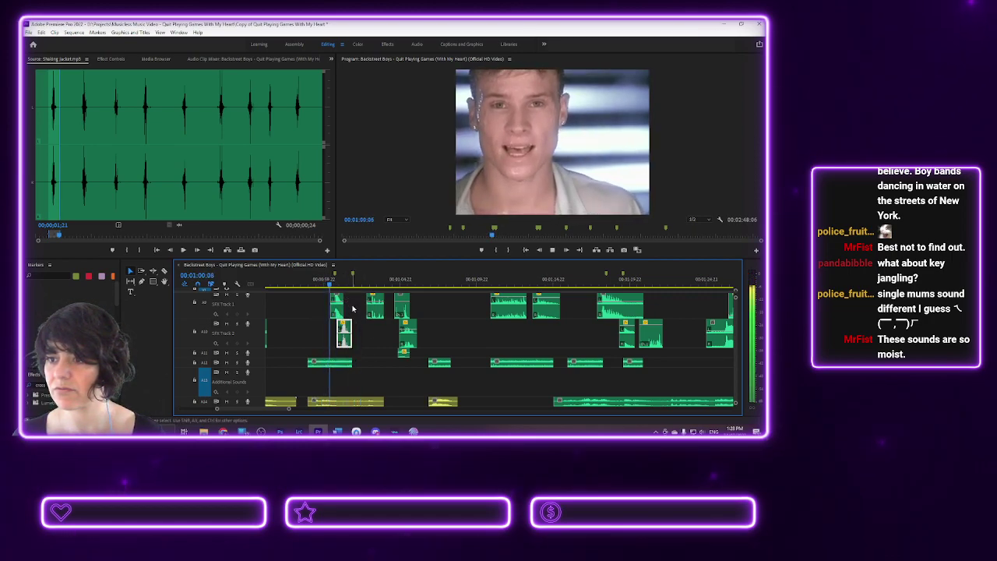
{"action": "key", "text": "space"}
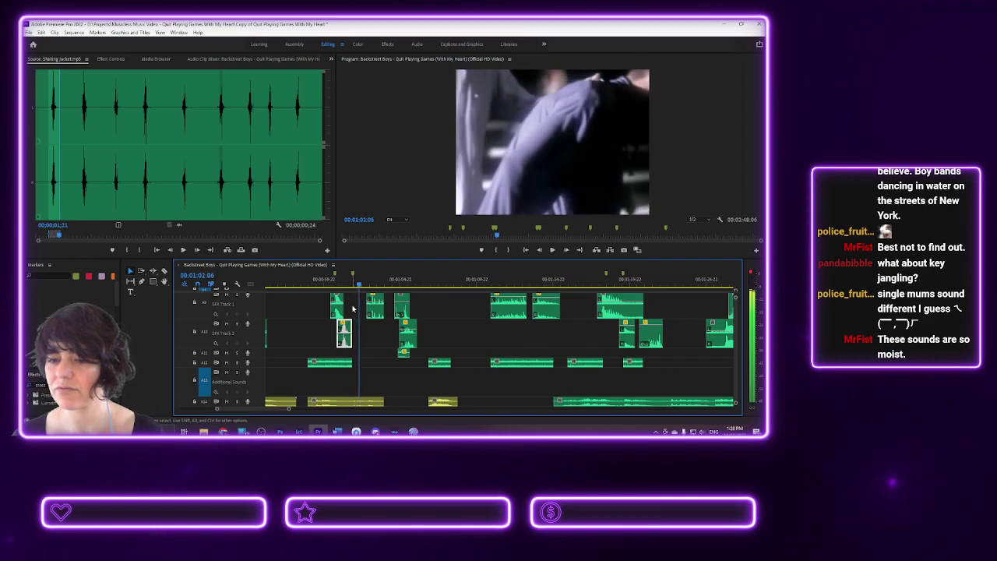
- Replay from about 00:01:00:03 and clear the timeline marker at 00:01:00:16
{"action": "left_click", "coordinate": [327, 282]}
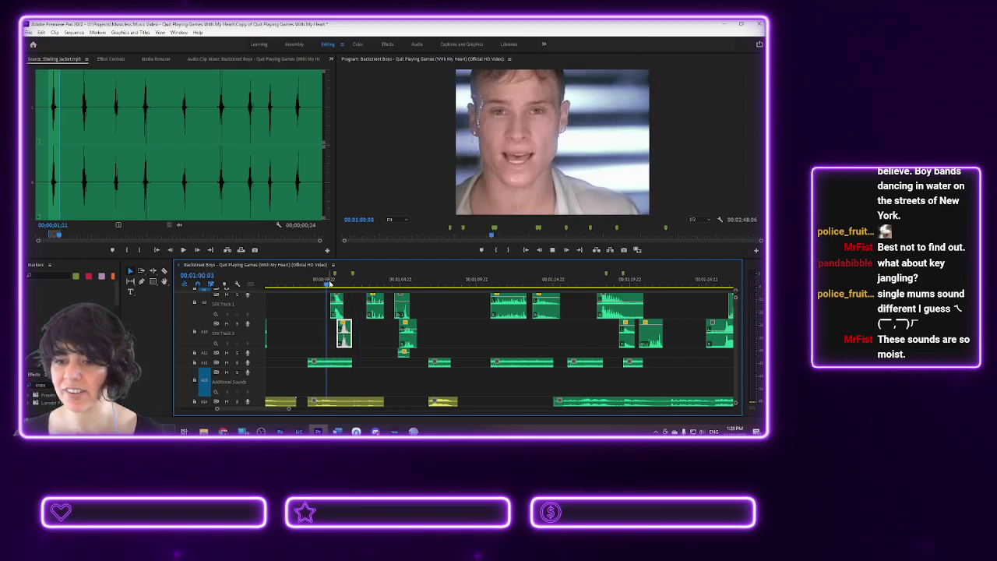
{"action": "key", "text": "space"}
{"action": "key", "text": "space"}
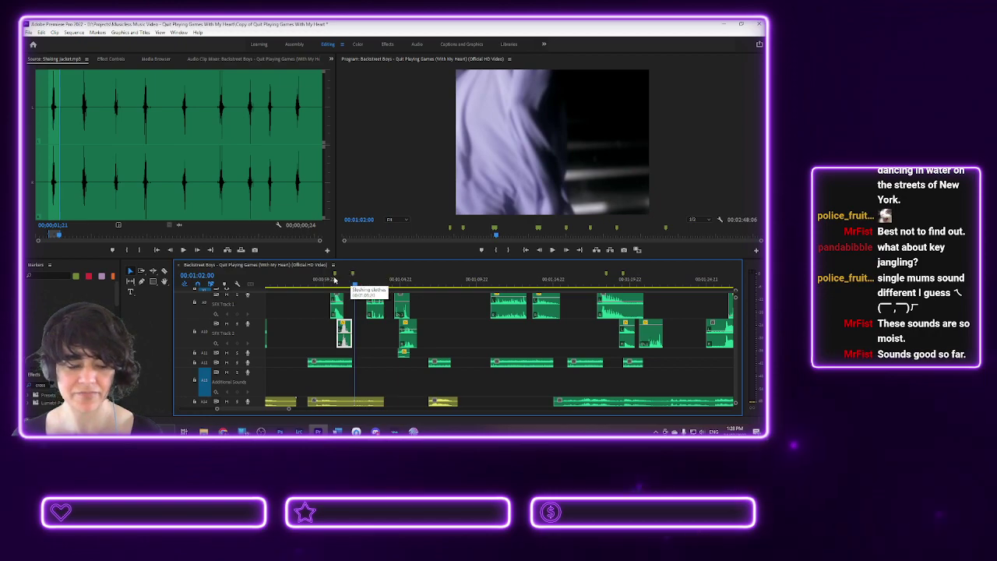
{"action": "right_click", "coordinate": [335, 275]}
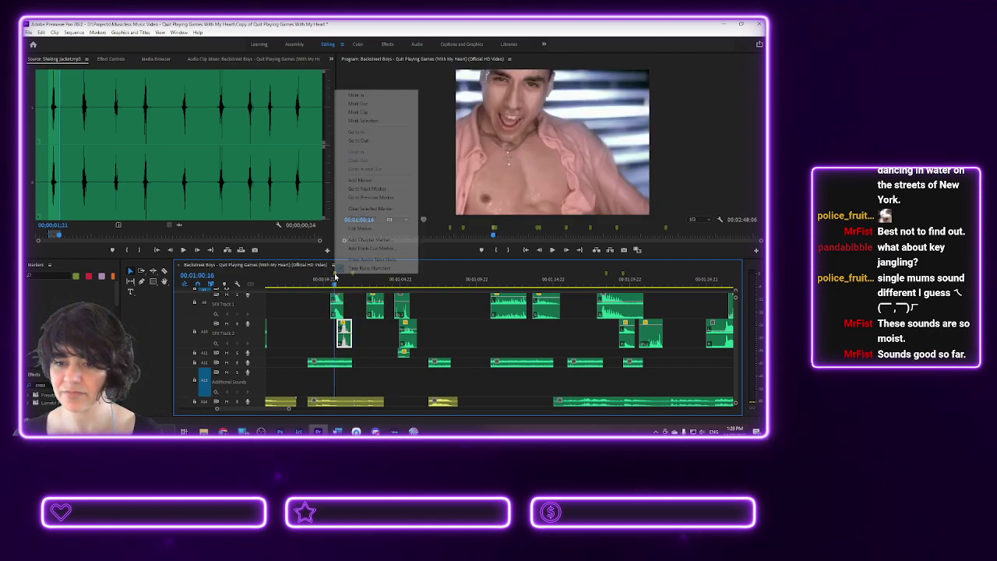
{"action": "left_click", "coordinate": [357, 210]}
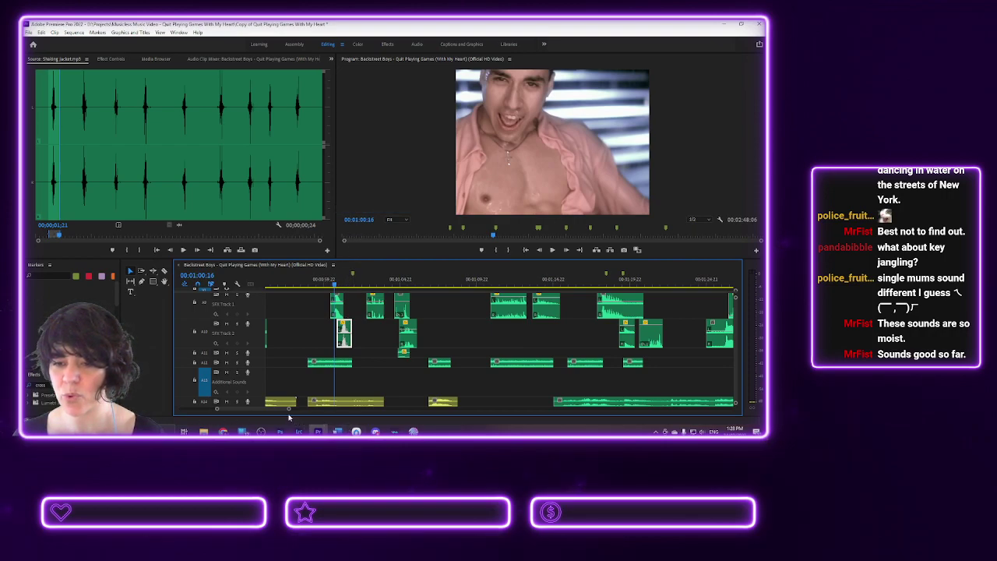
- Go back to the timeline marker near 00:00:43 and play the sequence around it to check the movement there
{"action": "scroll", "coordinate": [262, 411], "scroll_direction": "up", "scroll_amount": 5}
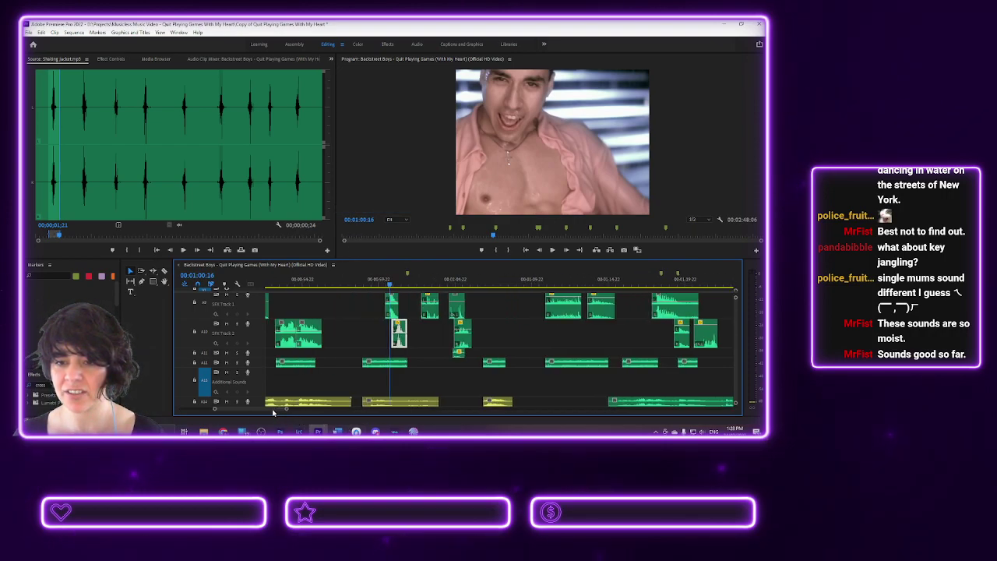
{"action": "scroll", "coordinate": [262, 411], "scroll_direction": "up", "scroll_amount": 8}
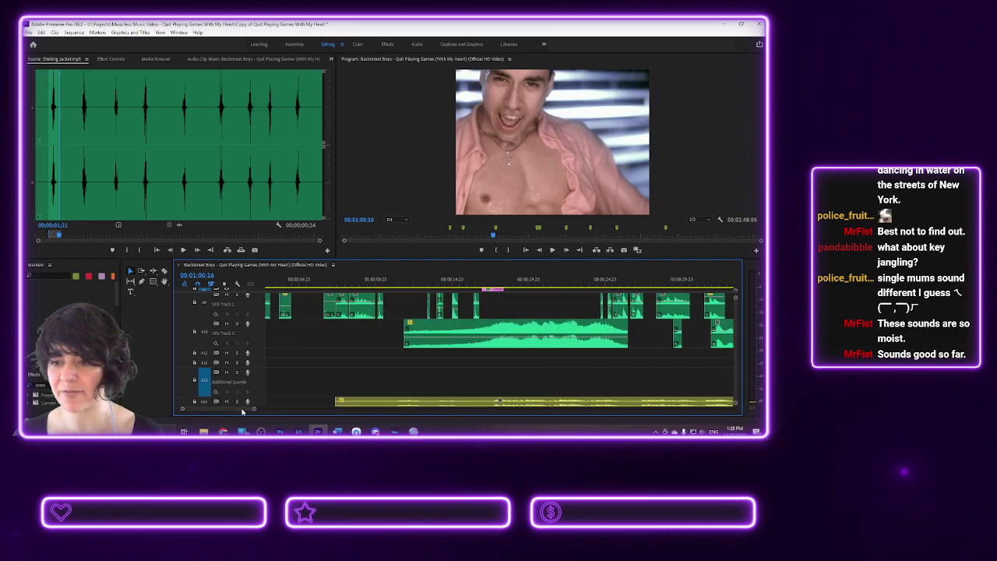
{"action": "scroll", "coordinate": [255, 413], "scroll_direction": "down", "scroll_amount": 5}
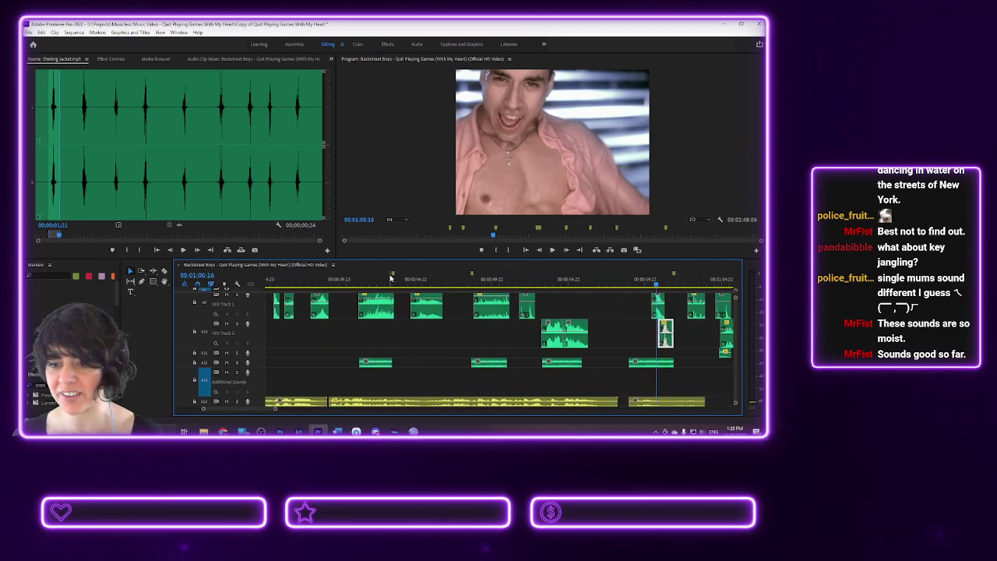
{"action": "left_click", "coordinate": [393, 277]}
{"action": "key", "text": "space"}
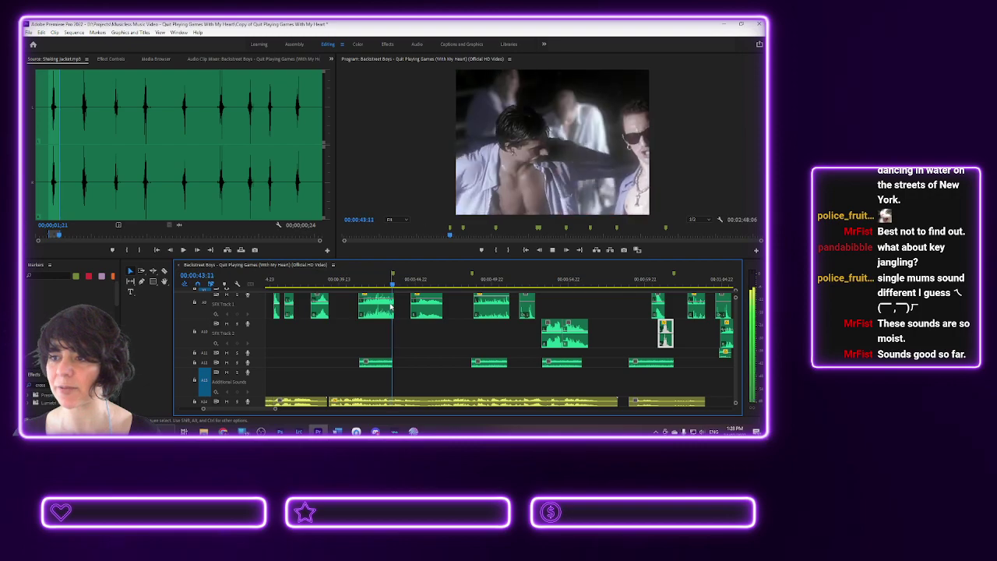
{"action": "key", "text": "space"}
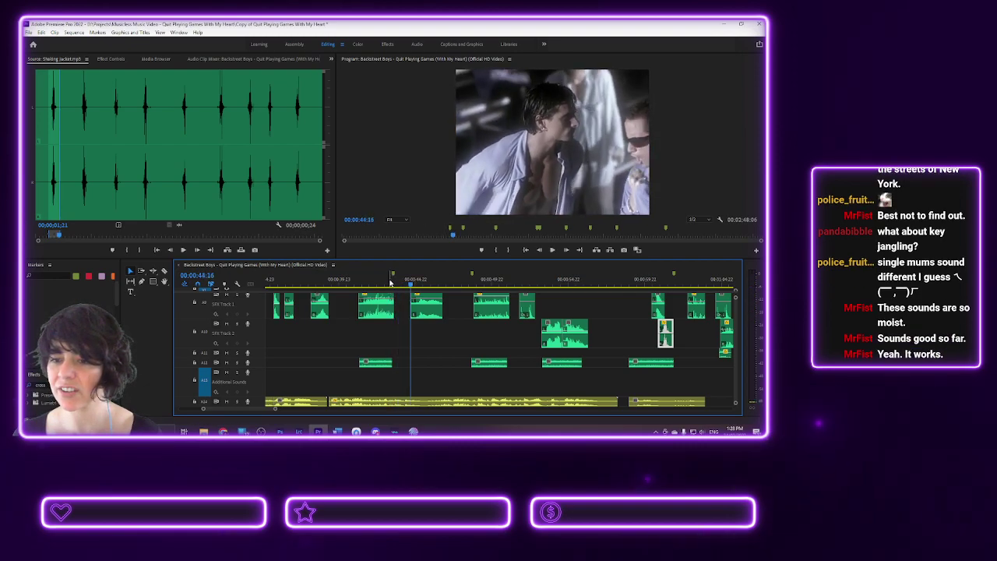
{"action": "left_click", "coordinate": [387, 281]}
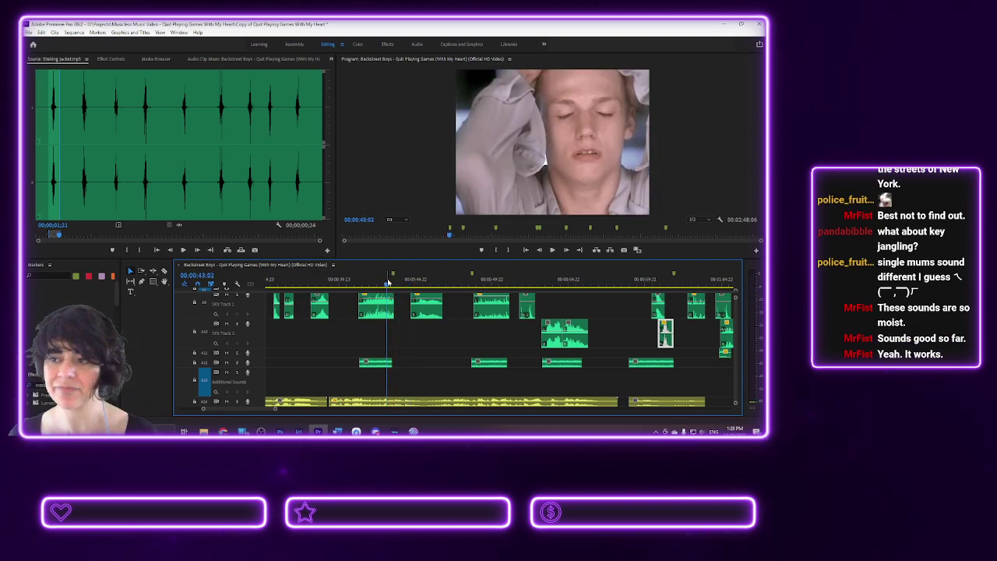
{"action": "key", "text": "space"}
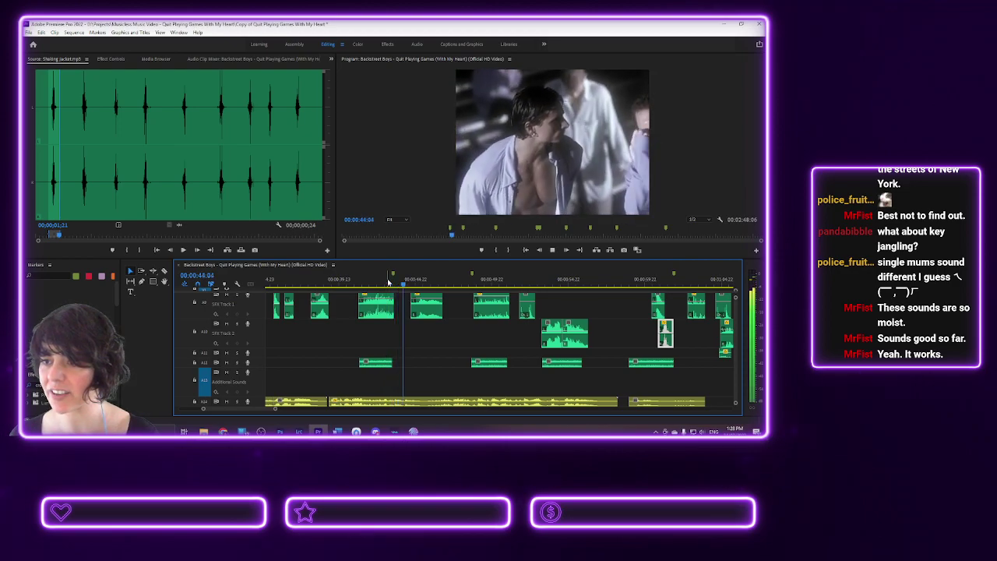
- Load the "Shaking Heavy Cloth" sound from the project's media folder as the source clip and play its middle part
{"action": "left_click", "coordinate": [150, 60]}
{"action": "left_click", "coordinate": [148, 160]}
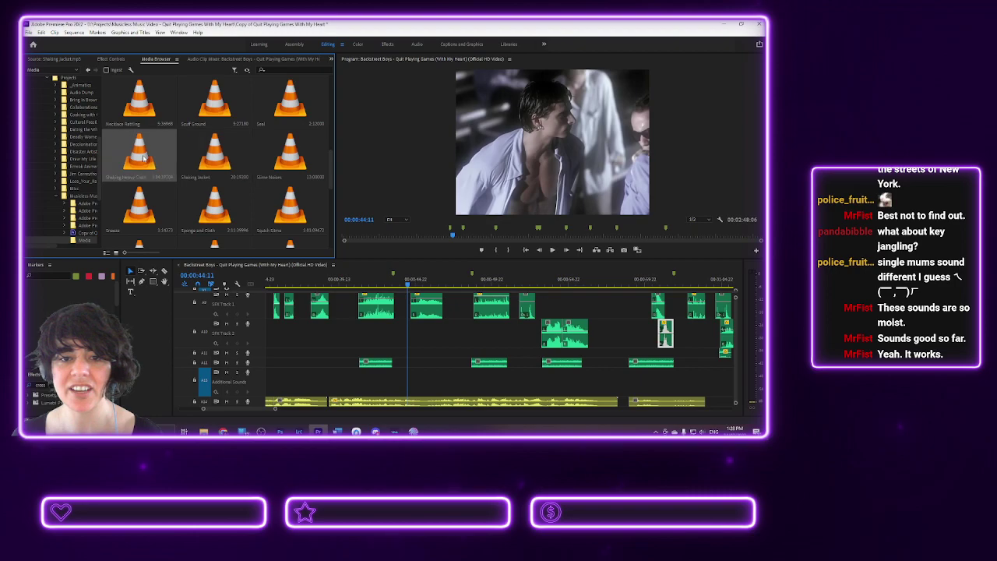
{"action": "key", "text": "space"}
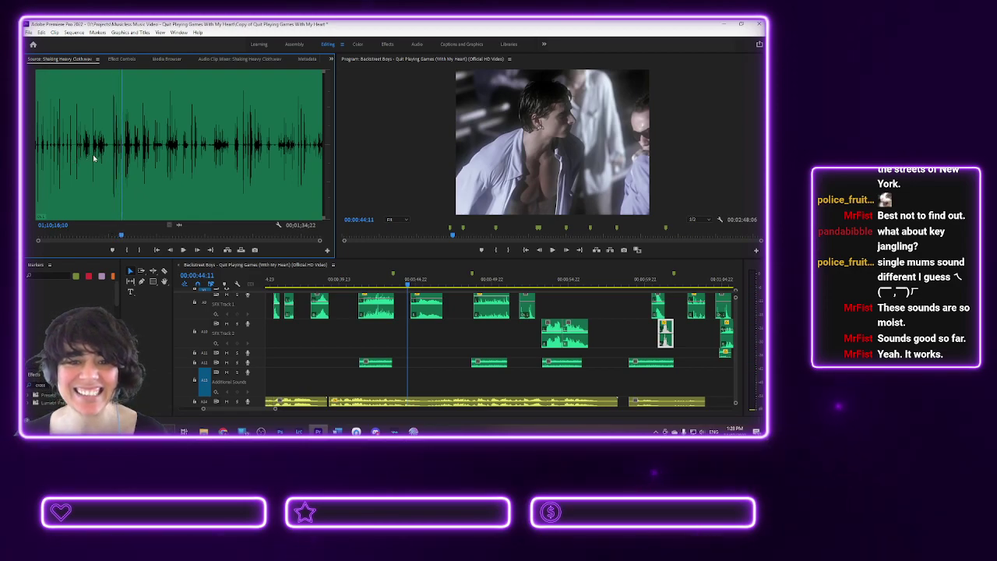
{"action": "left_click", "coordinate": [120, 153]}
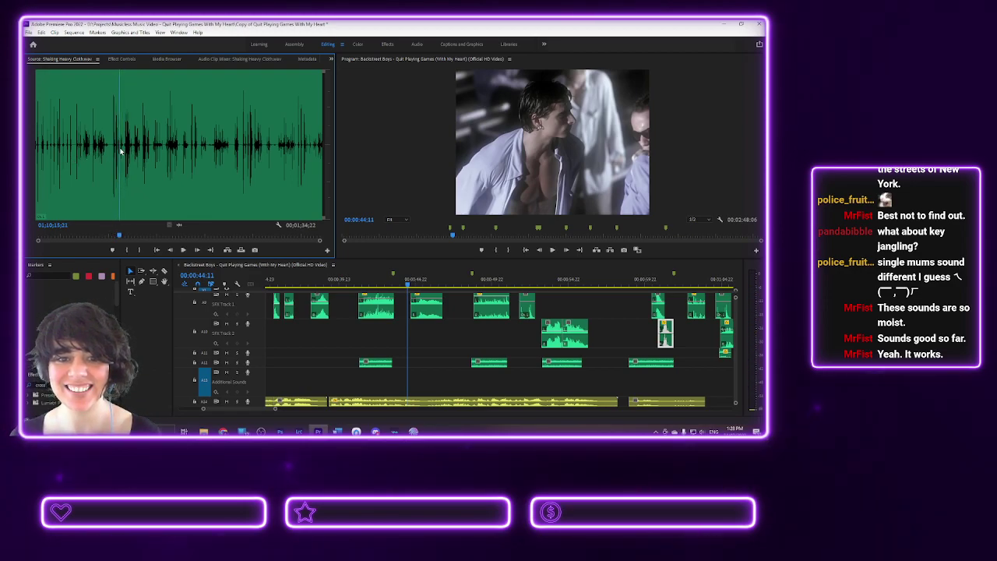
{"action": "key", "text": "space"}
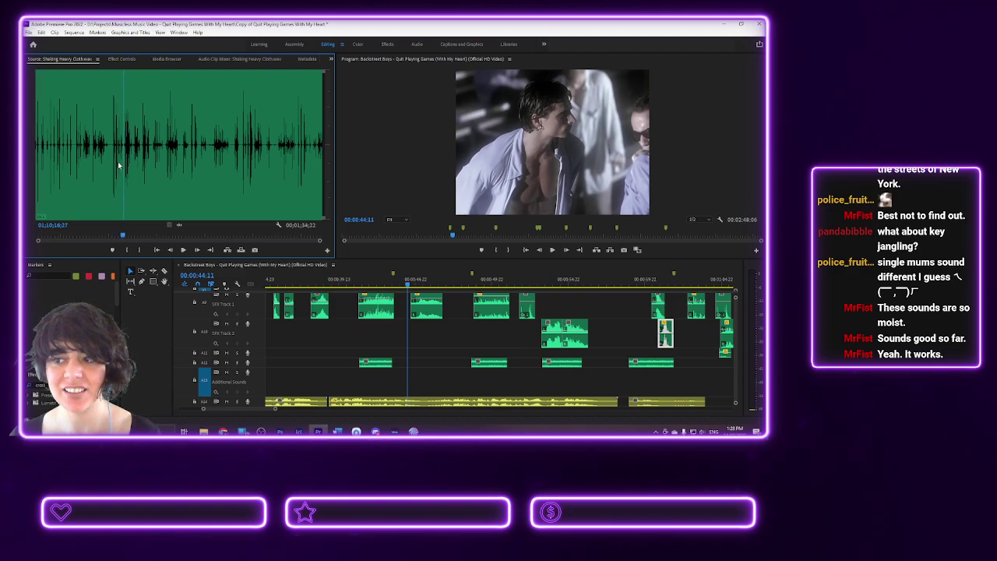
{"action": "left_click", "coordinate": [118, 154]}
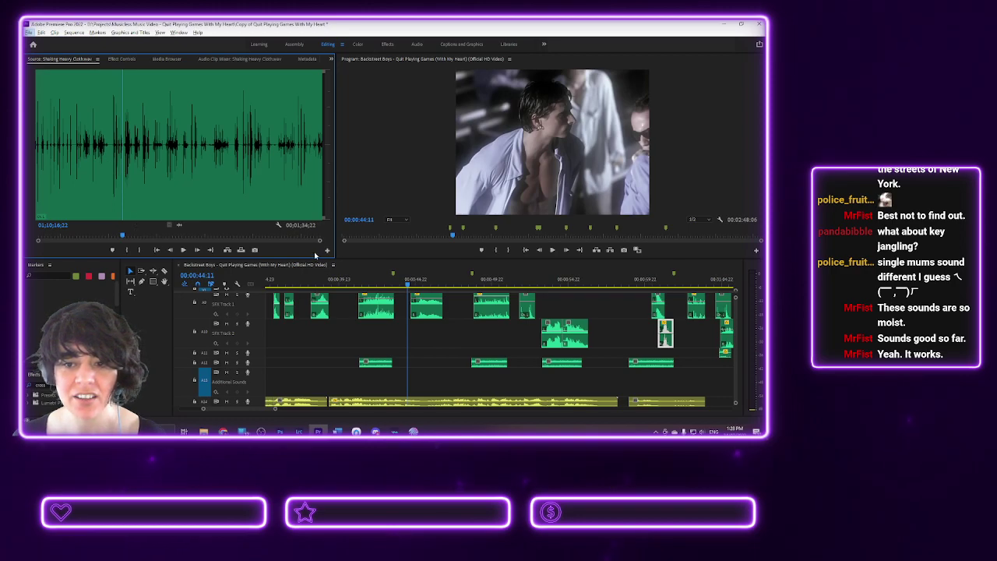
- Mark a one-second section of "Shaking Heavy Cloth" ending at 01;10;16;25, place it on SFX Track 2 at the marker near 00:00:43 and play it
{"action": "left_click_drag", "start_coordinate": [321, 241], "coordinate": [179, 240]}
{"action": "left_click", "coordinate": [167, 163]}
{"action": "key", "text": "space"}
{"action": "key", "text": "space"}
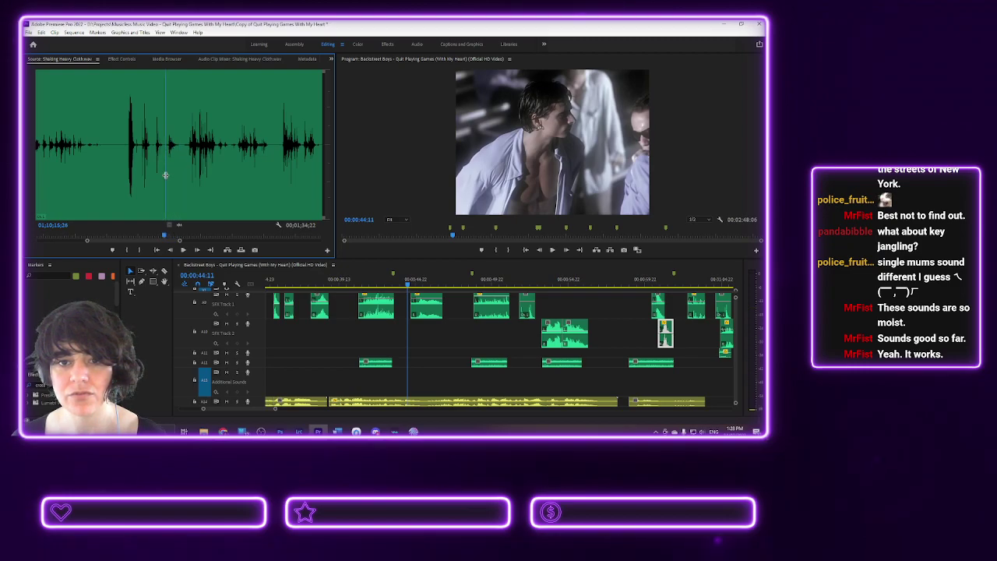
{"action": "left_click", "coordinate": [130, 249]}
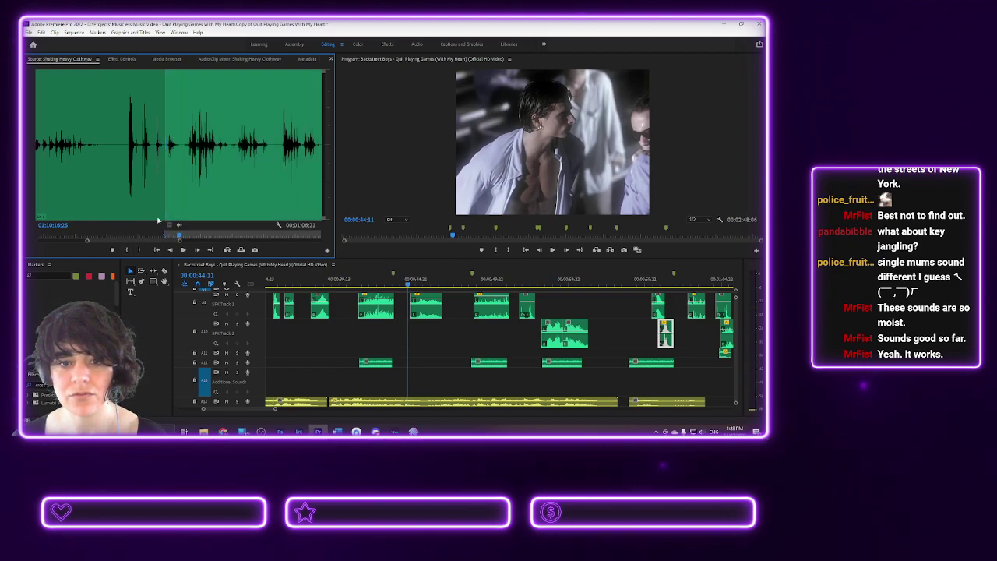
{"action": "left_click", "coordinate": [137, 250]}
{"action": "left_click_drag", "start_coordinate": [177, 225], "coordinate": [397, 333]}
{"action": "key", "text": "space"}
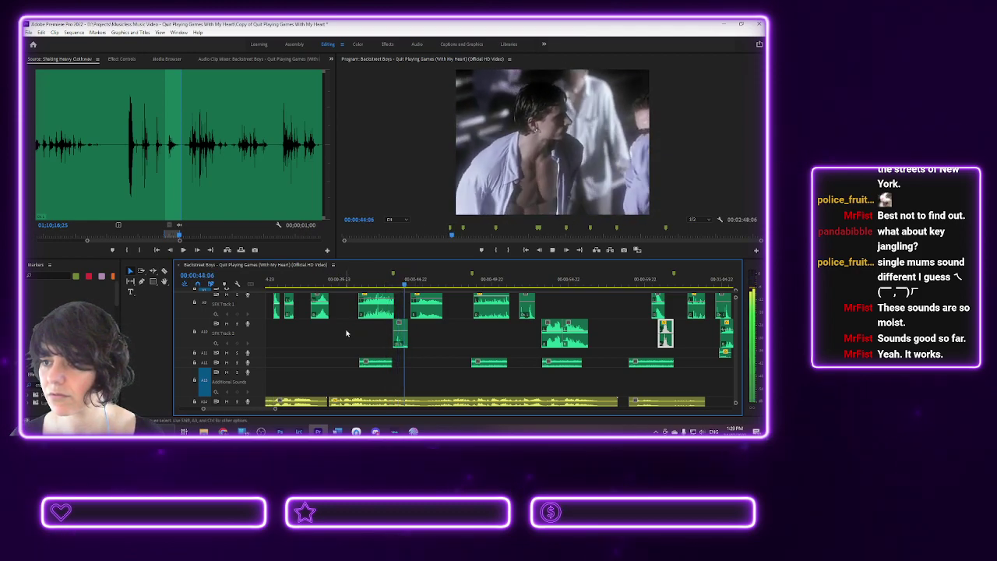
- Solo SFX Track 2, play the cloth sound around the marker near 00:00:43, and turn the solo off
{"action": "key", "text": "space"}
{"action": "left_click", "coordinate": [236, 324]}
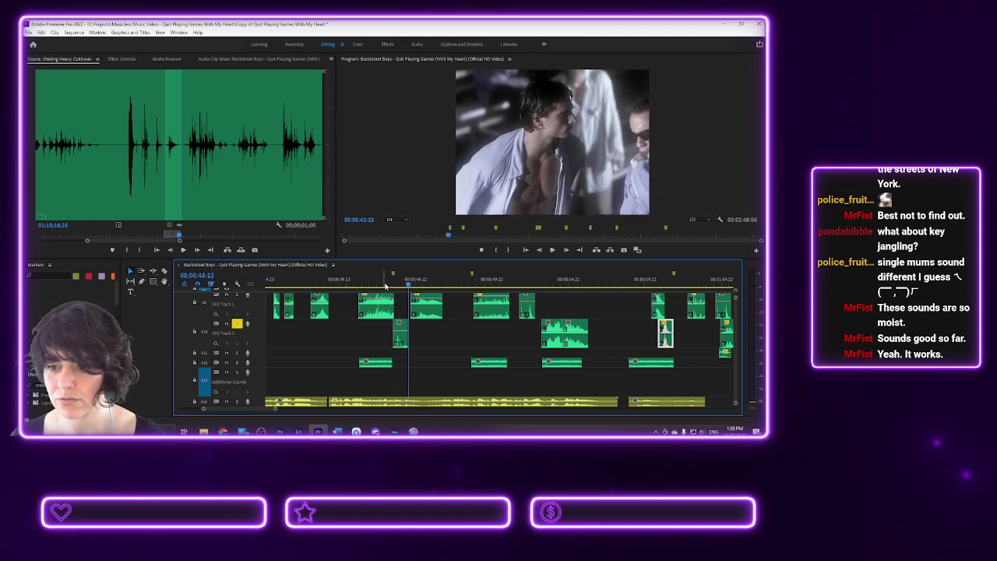
{"action": "key", "text": "space"}
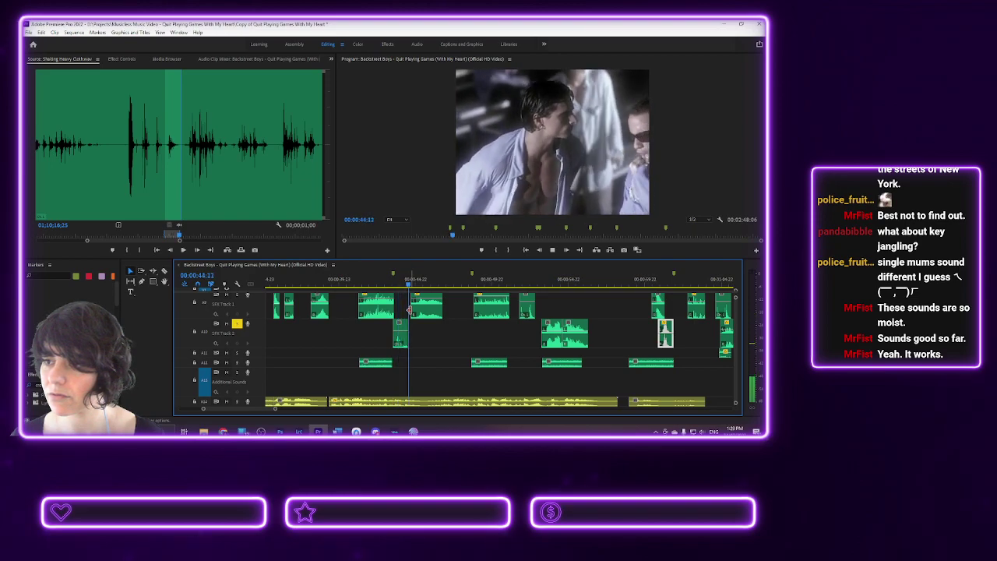
{"action": "key", "text": "space"}
{"action": "key", "text": "space"}
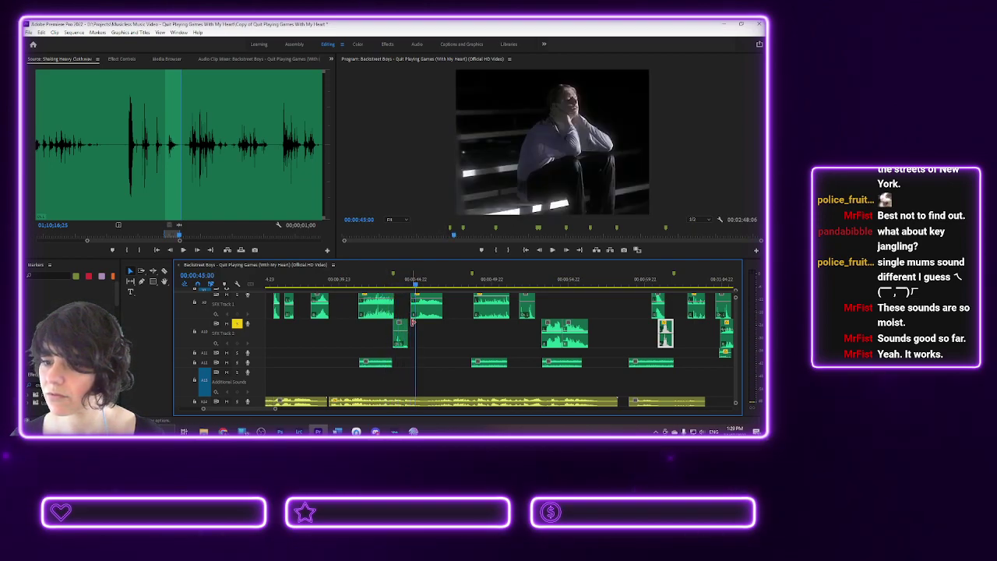
{"action": "left_click", "coordinate": [386, 285]}
{"action": "key", "text": "space"}
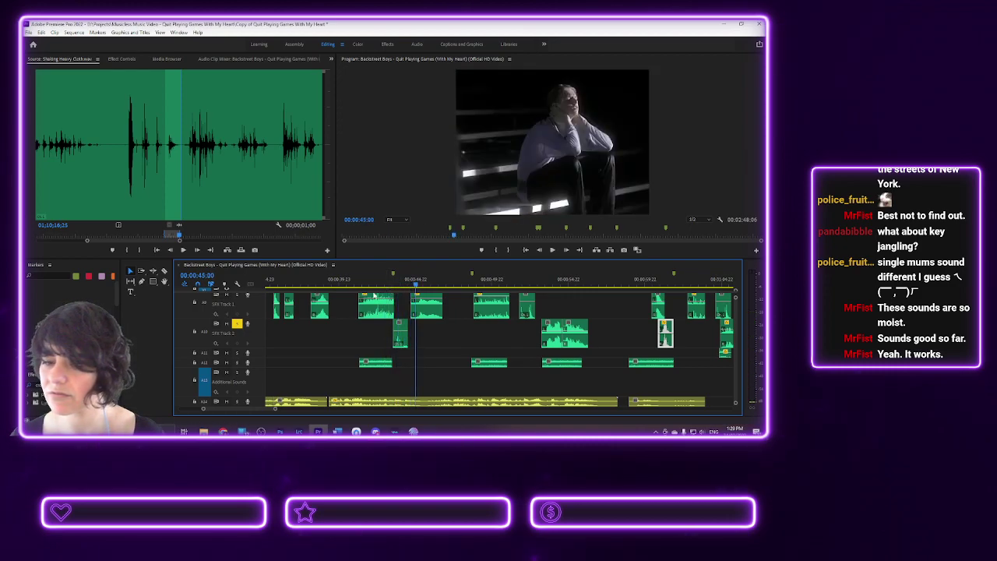
{"action": "left_click", "coordinate": [237, 324]}
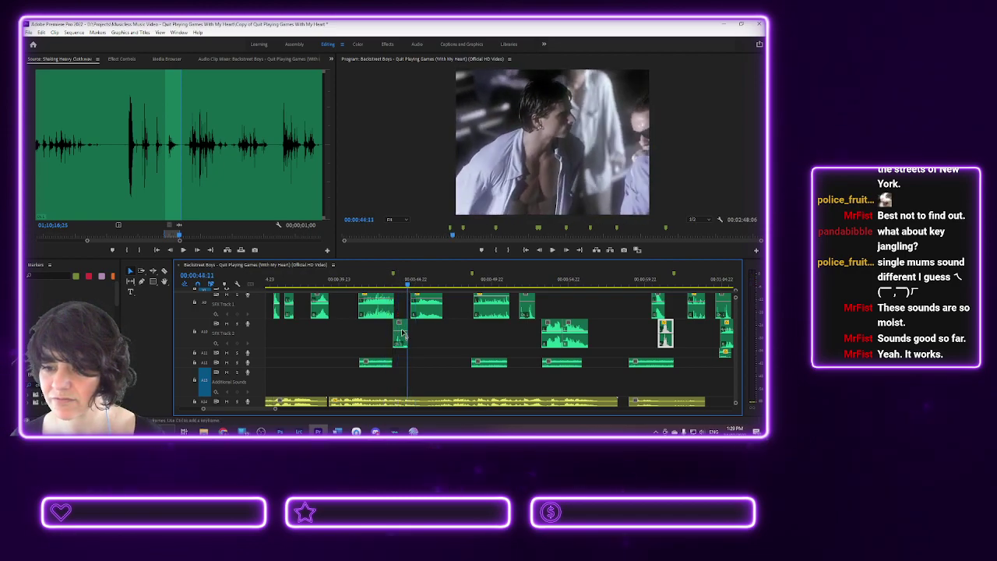
- Adjust the volume of the cloth clip on SFX Track 2 near 00:00:43 and play it with the other tracks
{"action": "left_click", "coordinate": [402, 336]}
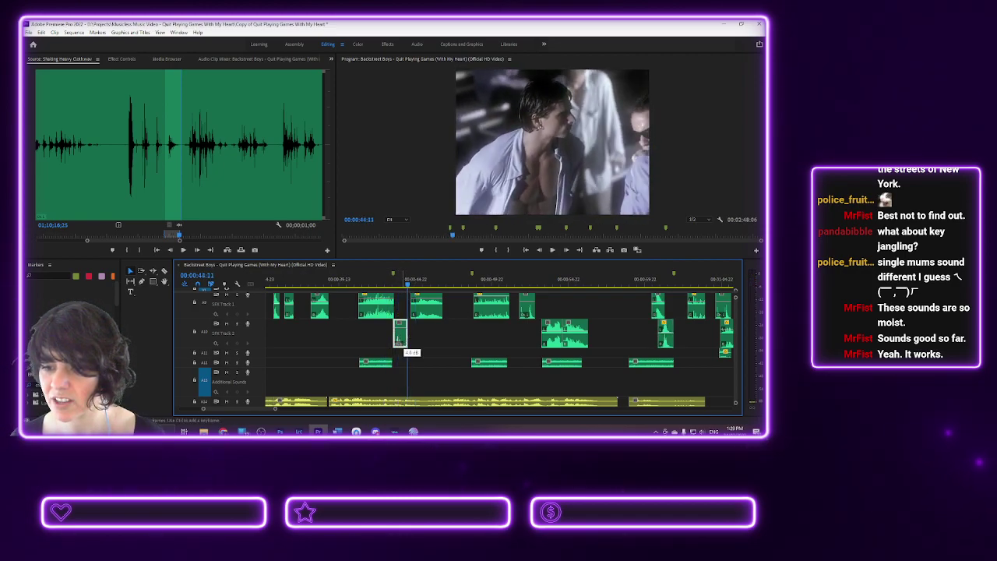
{"action": "key", "text": "j"}
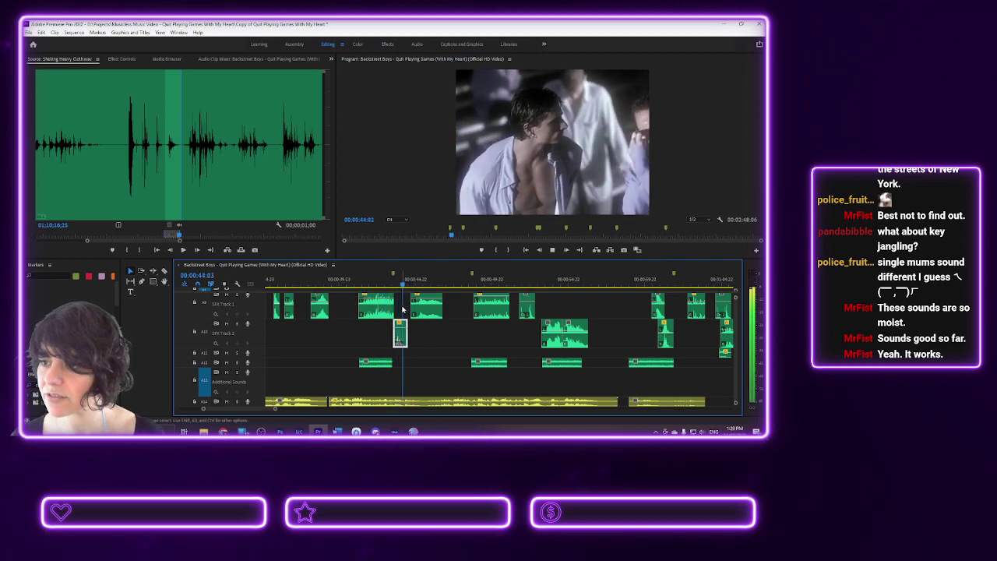
{"action": "key", "text": "space"}
{"action": "left_click", "coordinate": [384, 283]}
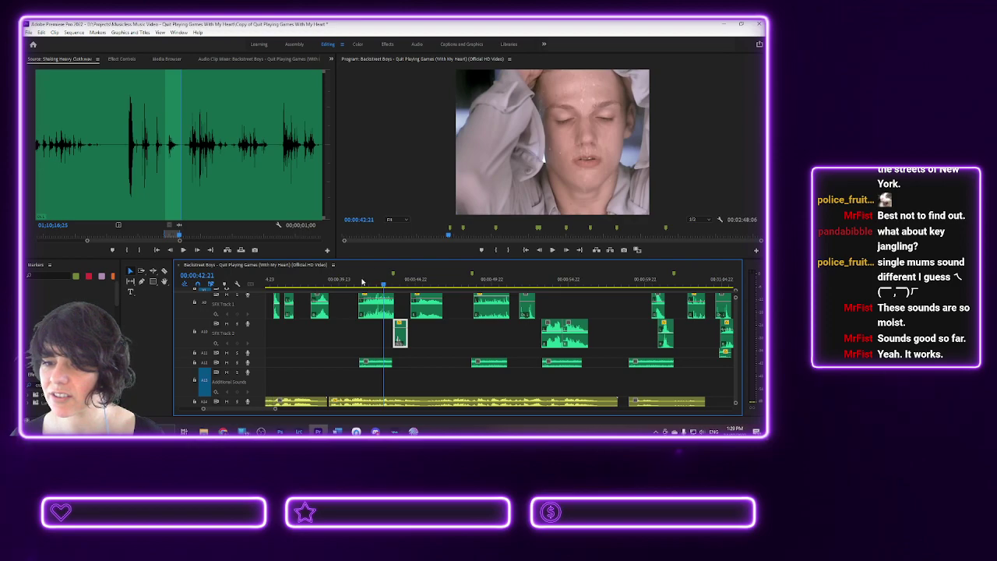
{"action": "key", "text": "space"}
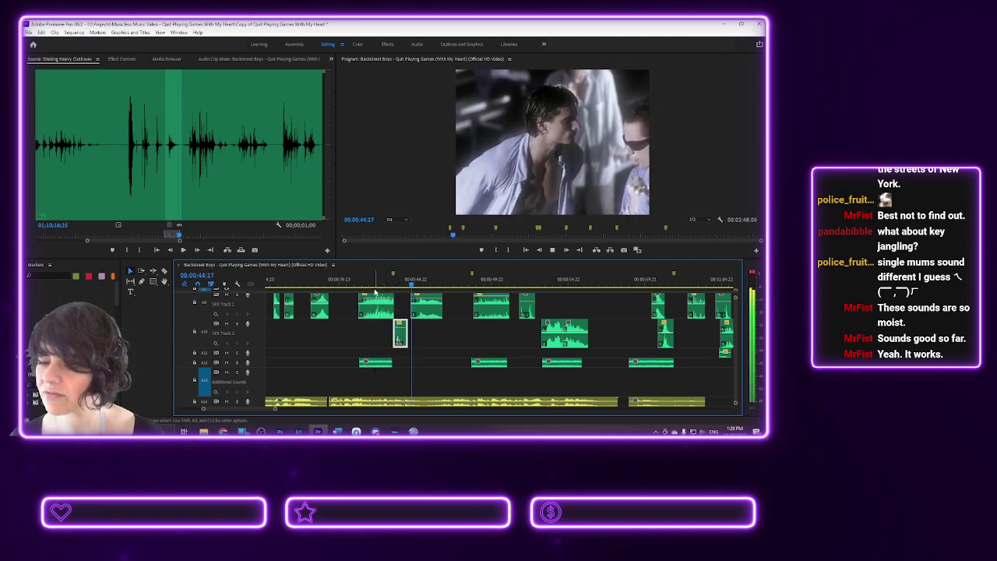
{"action": "key", "text": "space"}
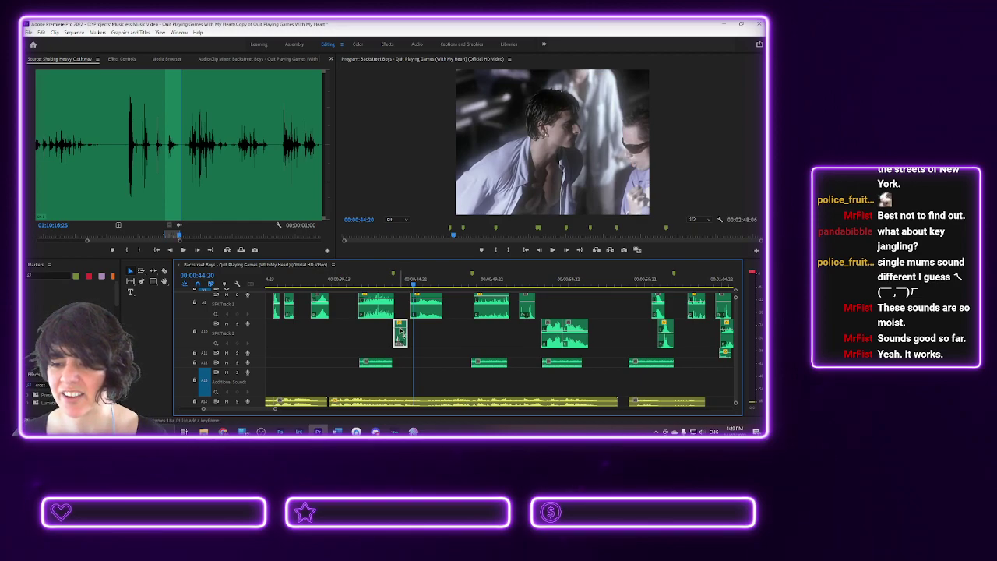
- Play earlier parts of the "Shaking Heavy Cloth" source for an alternative shake, and replay the sequence from just before 00:00:43:20
{"action": "left_click", "coordinate": [155, 146]}
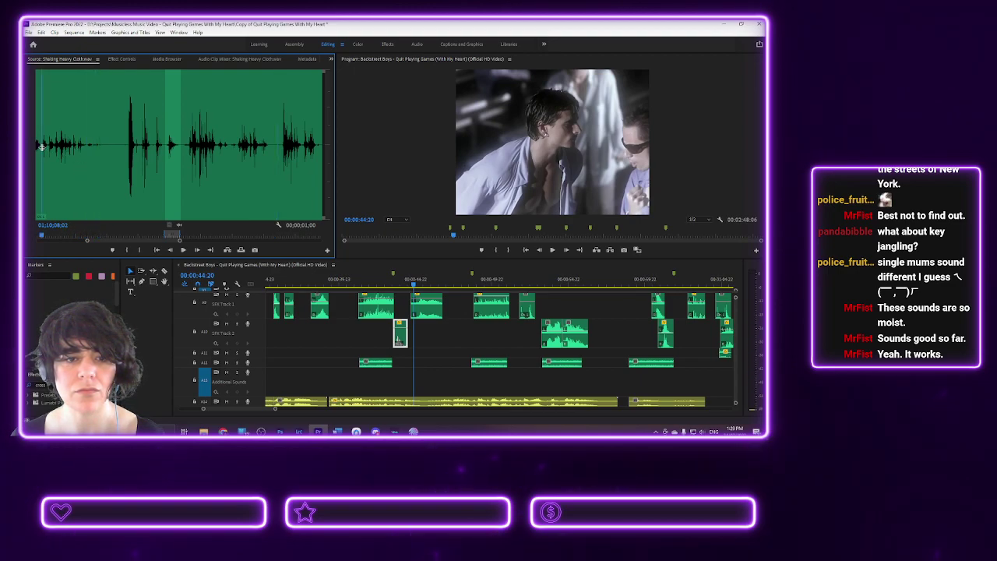
{"action": "key", "text": "space"}
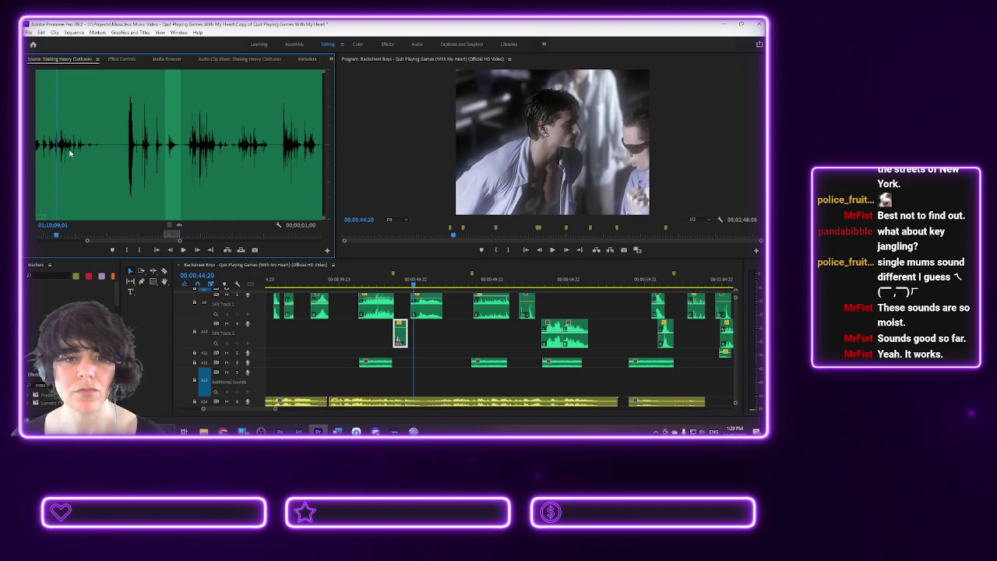
{"action": "left_click_drag", "start_coordinate": [145, 241], "coordinate": [78, 231]}
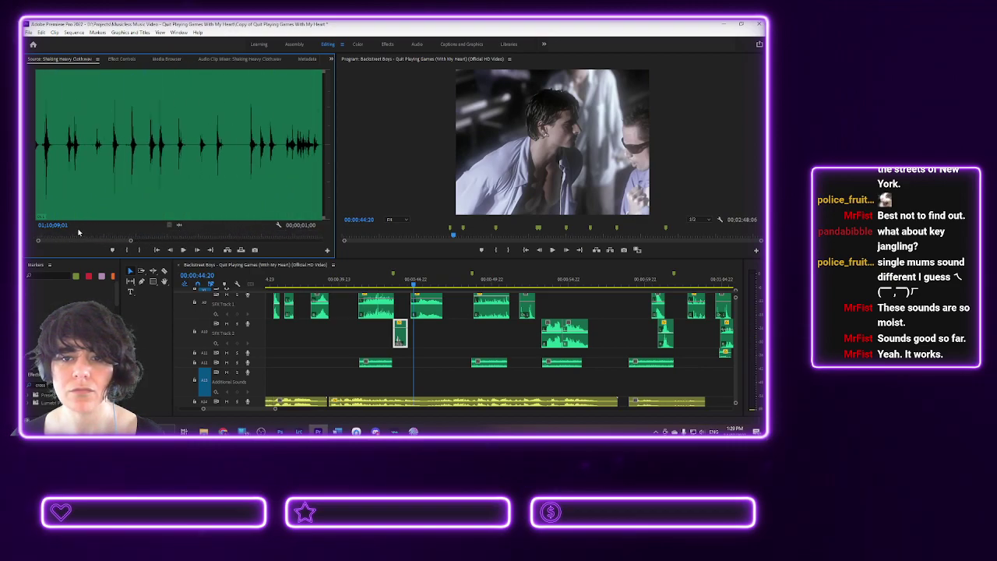
{"action": "key", "text": "space"}
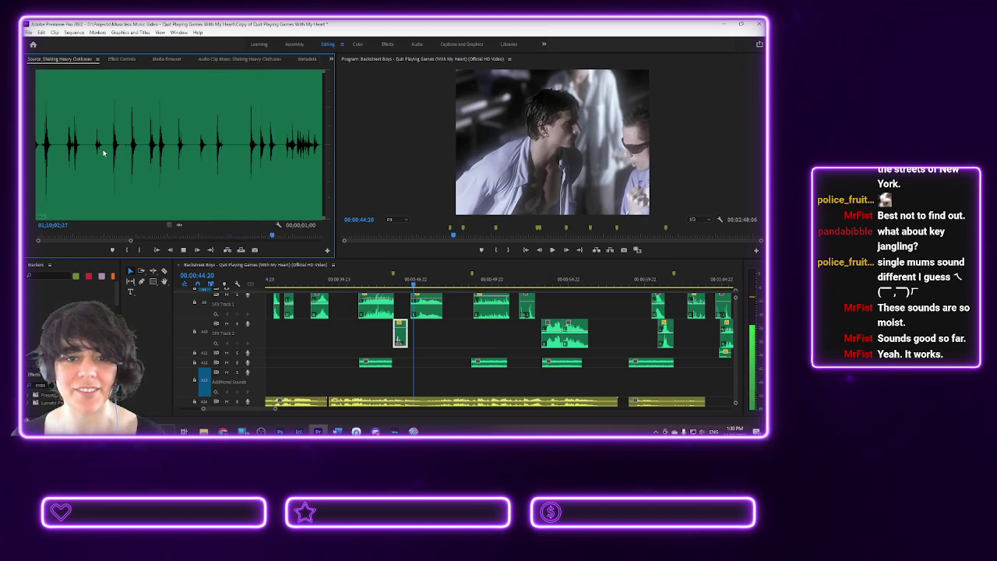
{"action": "key", "text": "space"}
{"action": "key", "text": "space"}
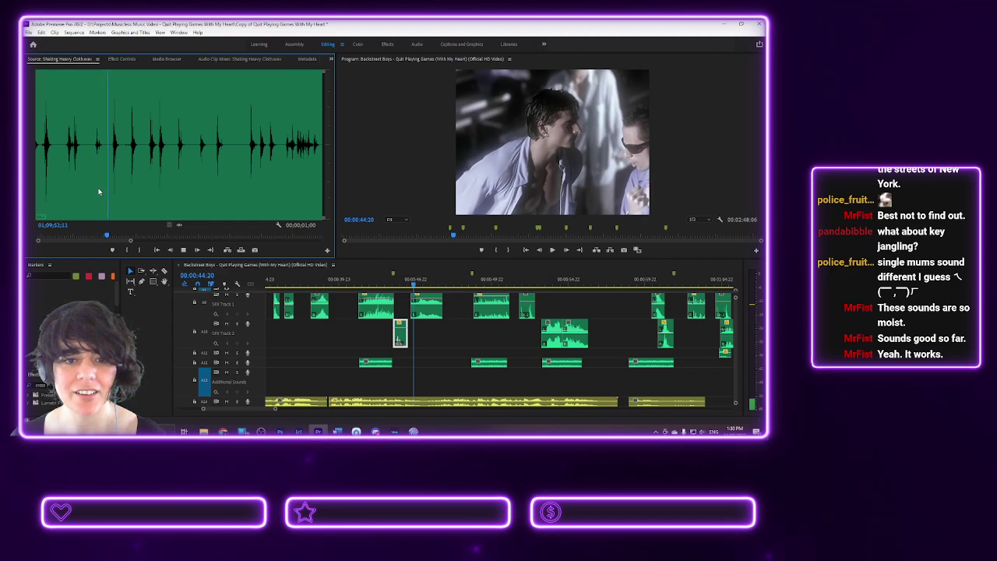
{"action": "left_click", "coordinate": [388, 289]}
{"action": "key", "text": "space"}
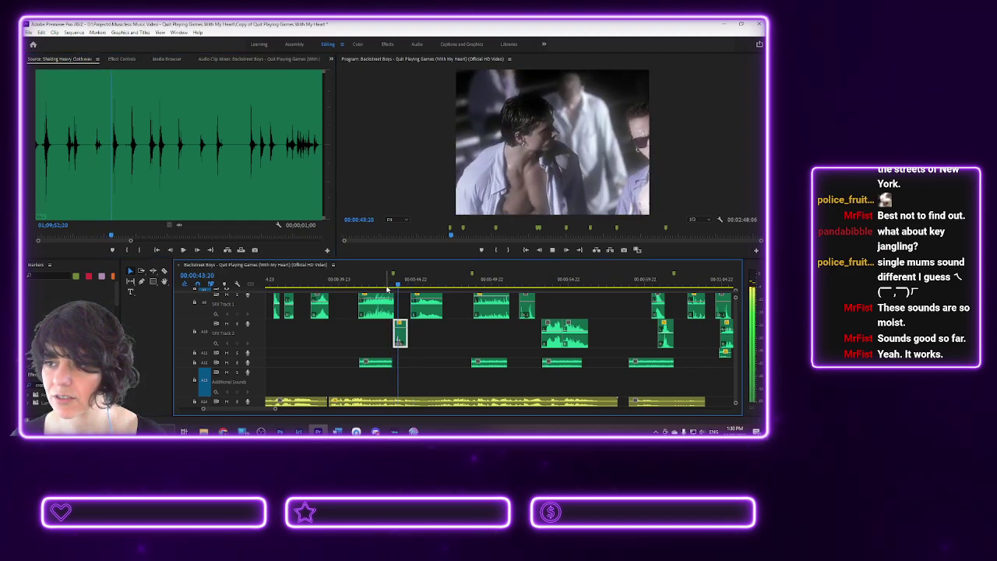
{"action": "key", "text": "space"}
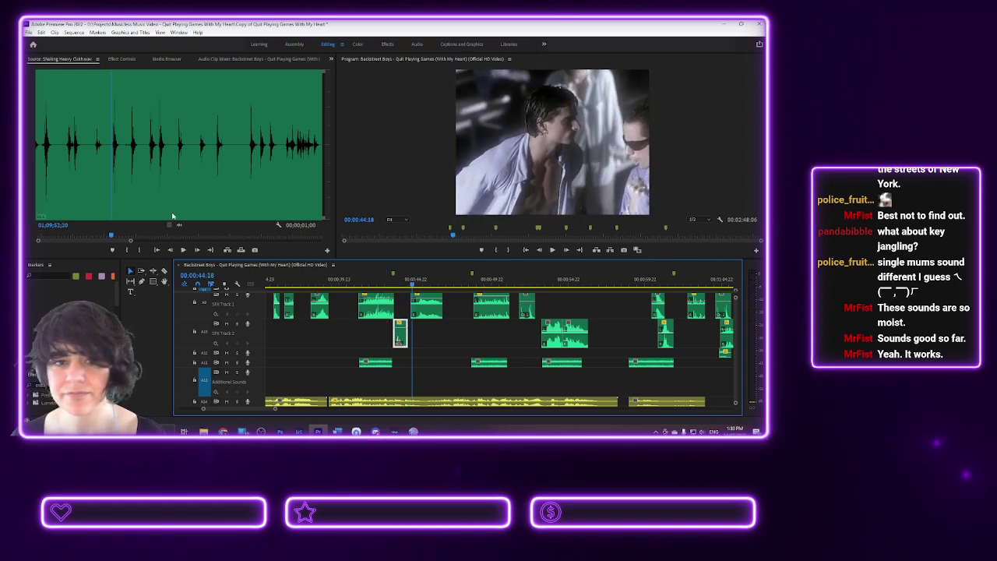
- Mark "Shaking Heavy Cloth" from 01;09;51;15 to 01;09;52;05 and place that section on SFX Track 3 at the marker near 00:00:43
{"action": "left_click", "coordinate": [90, 145]}
{"action": "key", "text": "space"}
{"action": "left_click", "coordinate": [91, 148]}
{"action": "left_click", "coordinate": [93, 142]}
{"action": "key", "text": "i"}
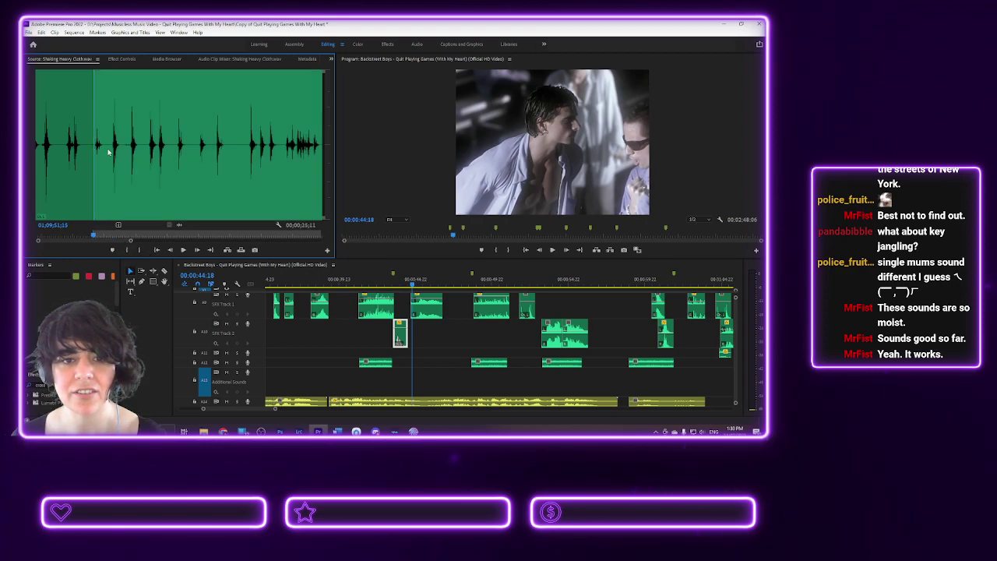
{"action": "left_click", "coordinate": [104, 147]}
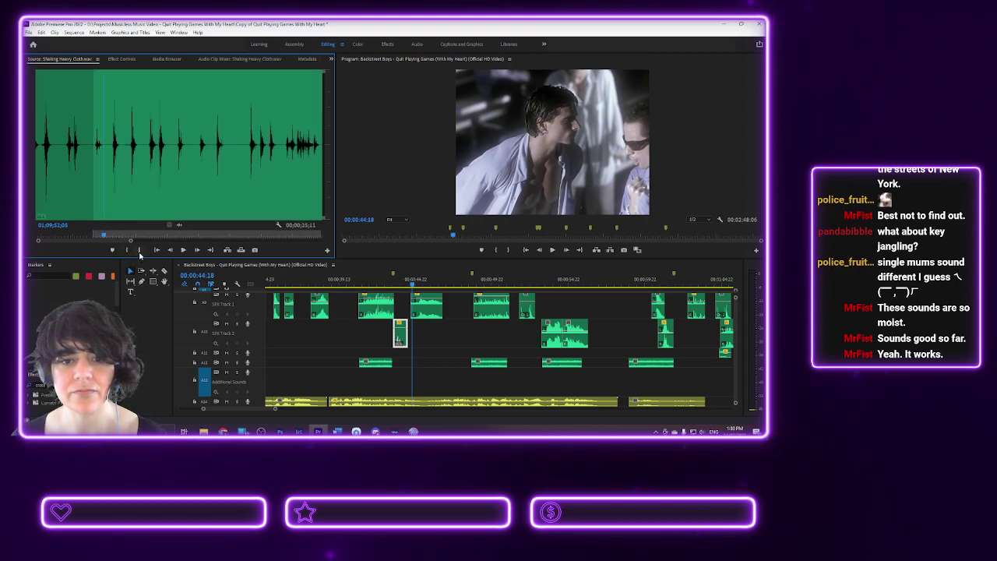
{"action": "left_click", "coordinate": [140, 249]}
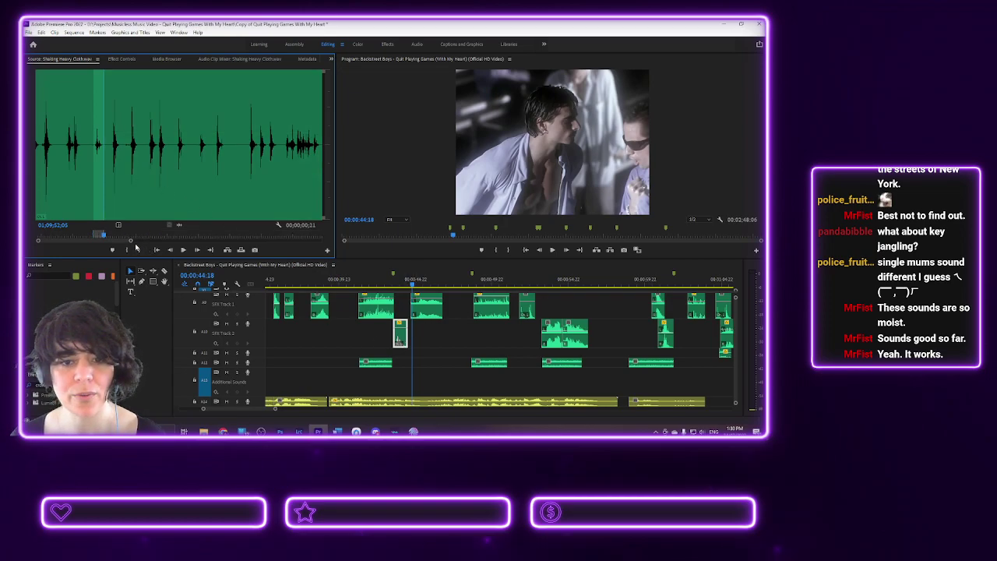
{"action": "left_click_drag", "start_coordinate": [178, 224], "coordinate": [397, 358]}
- Compare the two cloth sounds near 00:00:43 by playing SFX Track 3 and SFX Track 2 soloed in turn
{"action": "left_click", "coordinate": [238, 353]}
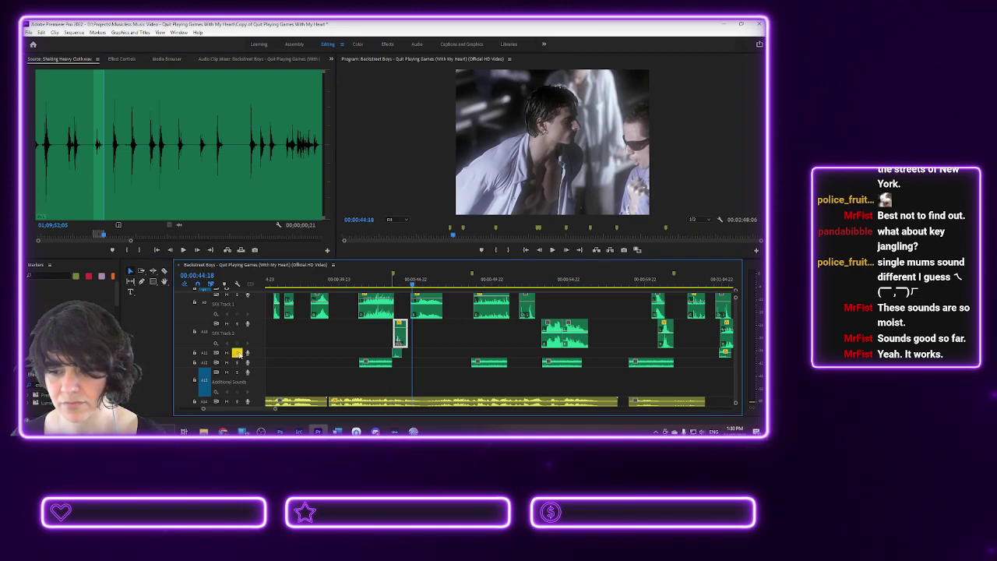
{"action": "left_click", "coordinate": [388, 282]}
{"action": "key", "text": "space"}
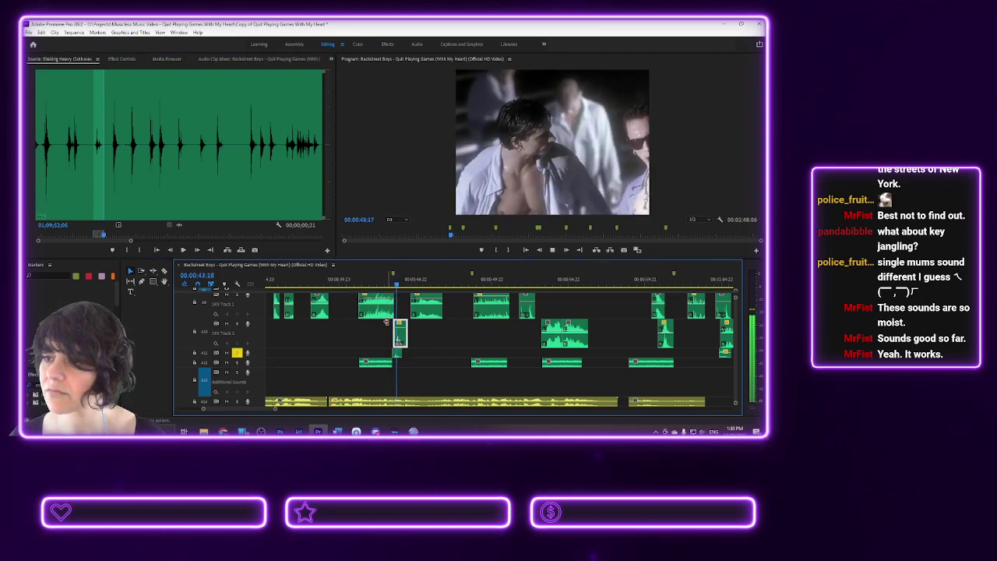
{"action": "key", "text": "space"}
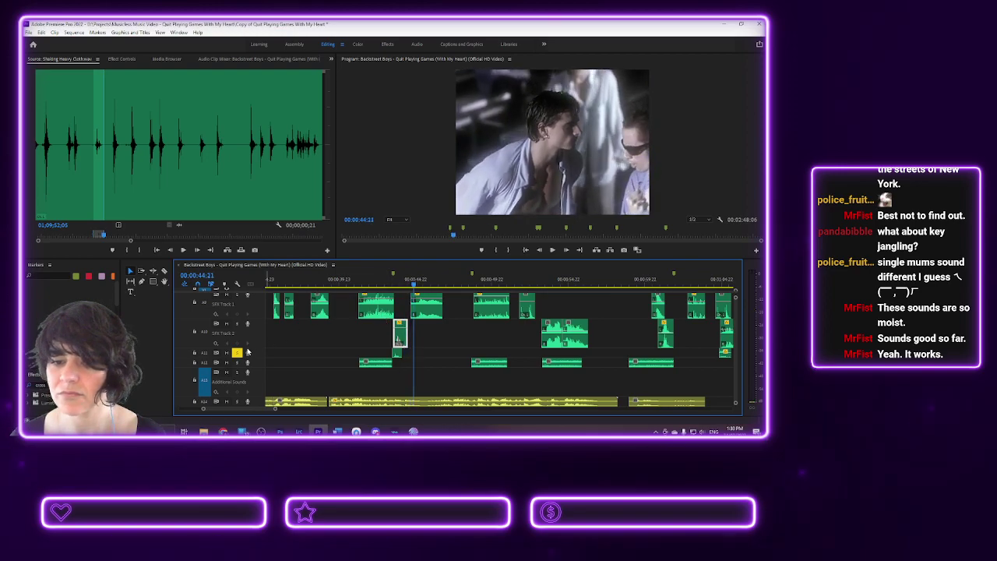
{"action": "left_click", "coordinate": [237, 323]}
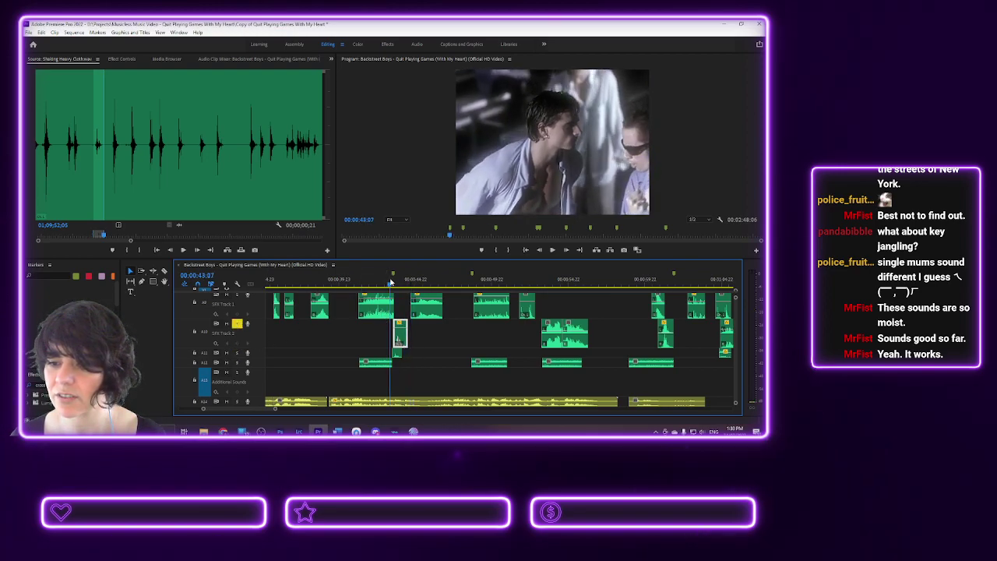
{"action": "key", "text": "space"}
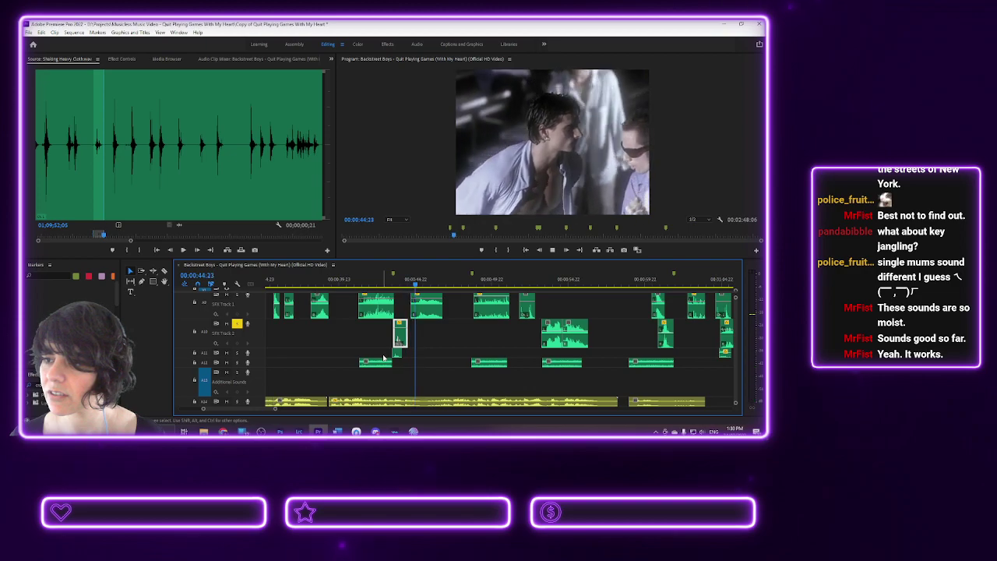
{"action": "key", "text": "space"}
{"action": "left_click", "coordinate": [391, 285]}
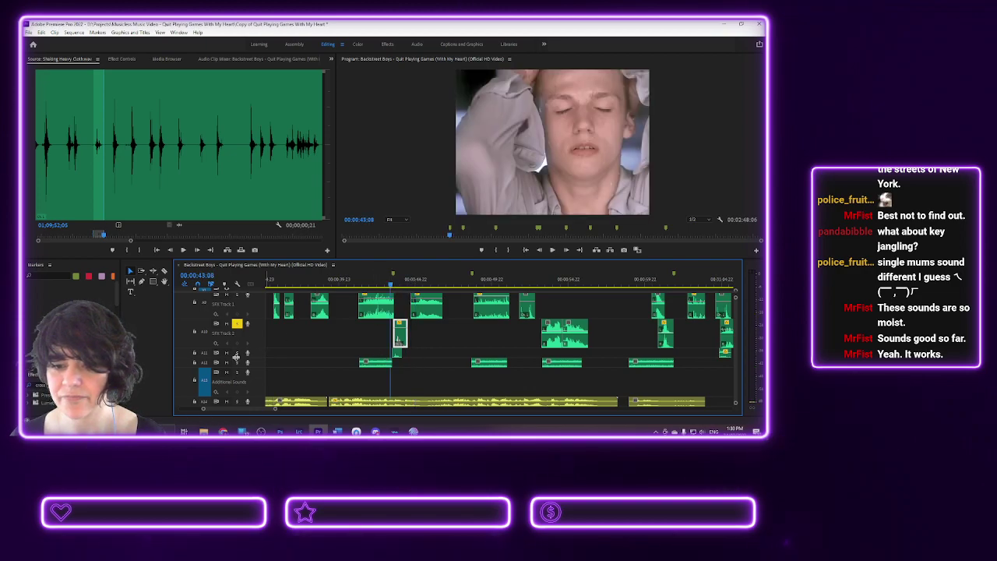
{"action": "left_click", "coordinate": [237, 322]}
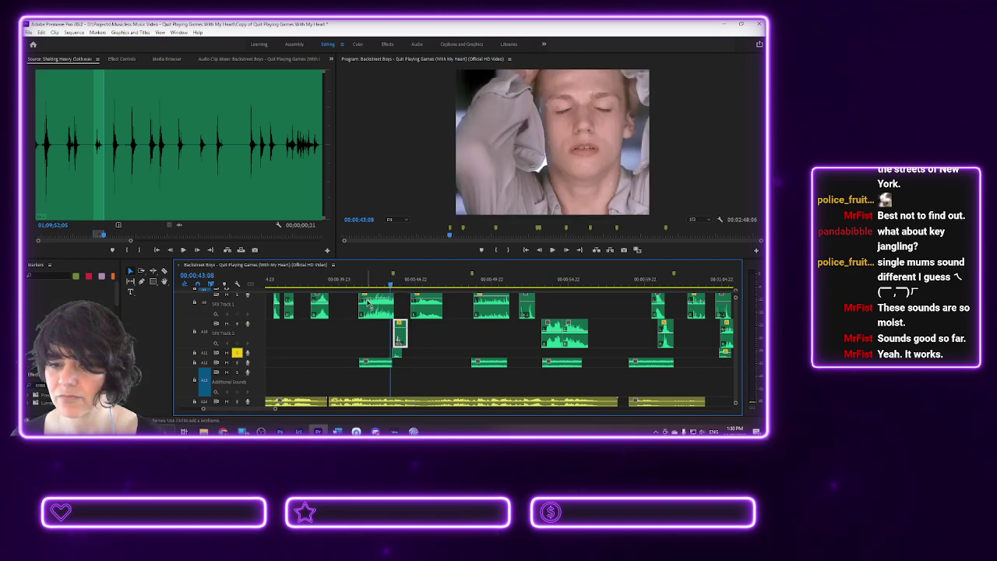
{"action": "key", "text": "space"}
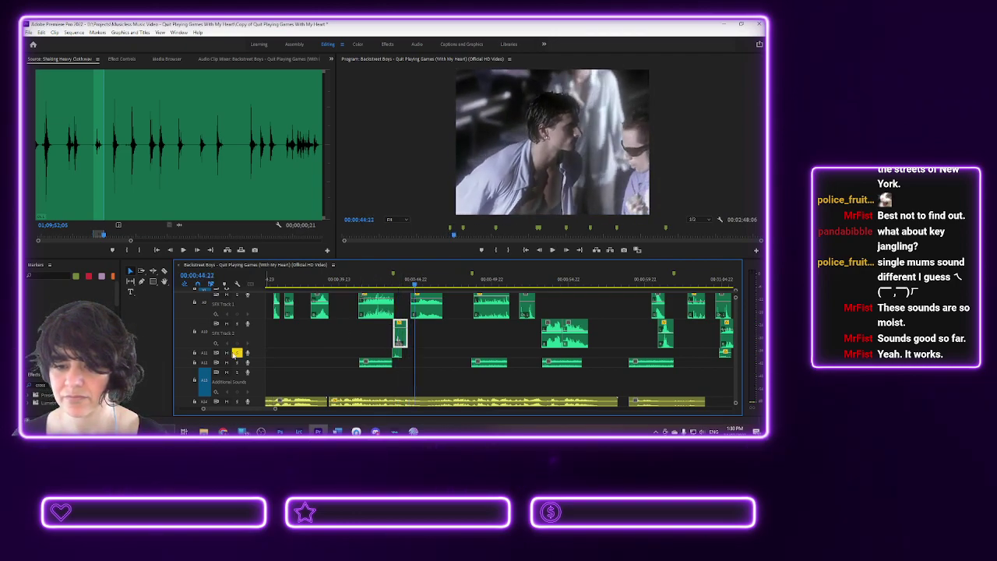
- Disable the cloth clip on SFX Track 2 near 00:00:43 and play the sequence from about 00:00:43:08
{"action": "right_click", "coordinate": [399, 340]}
{"action": "left_click", "coordinate": [420, 240]}
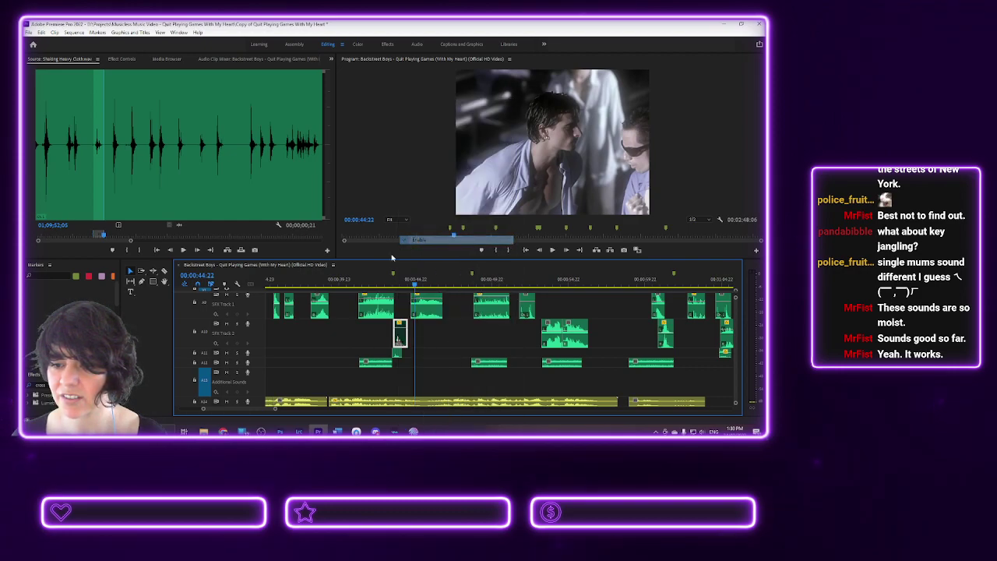
{"action": "left_click", "coordinate": [389, 284]}
{"action": "key", "text": "space"}
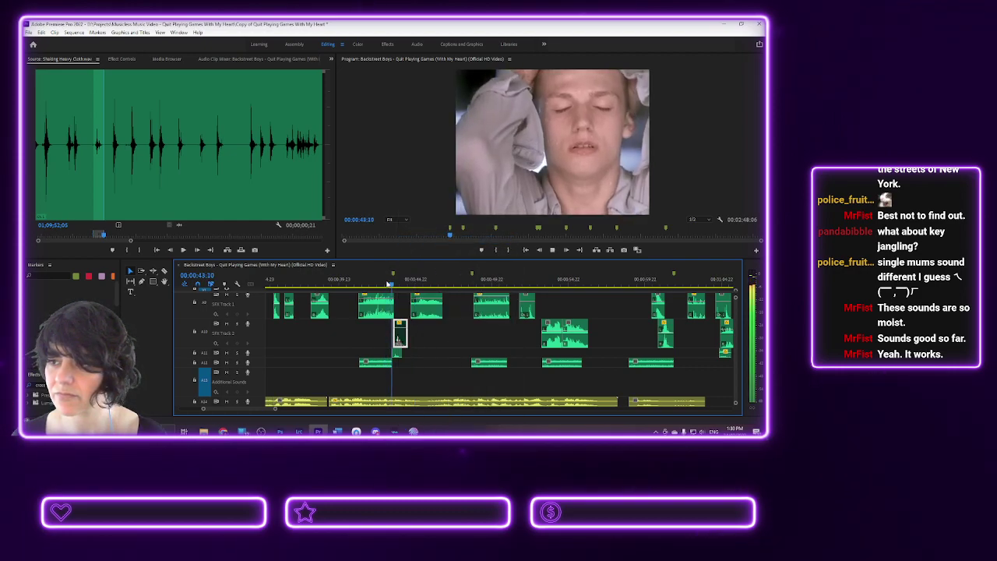
{"action": "key", "text": "space"}
- Expand SFX Track 3, adjust the volume of its cloth clip near 00:00:43, and replay that part of the sequence
{"action": "left_click_drag", "start_coordinate": [255, 357], "coordinate": [256, 372]}
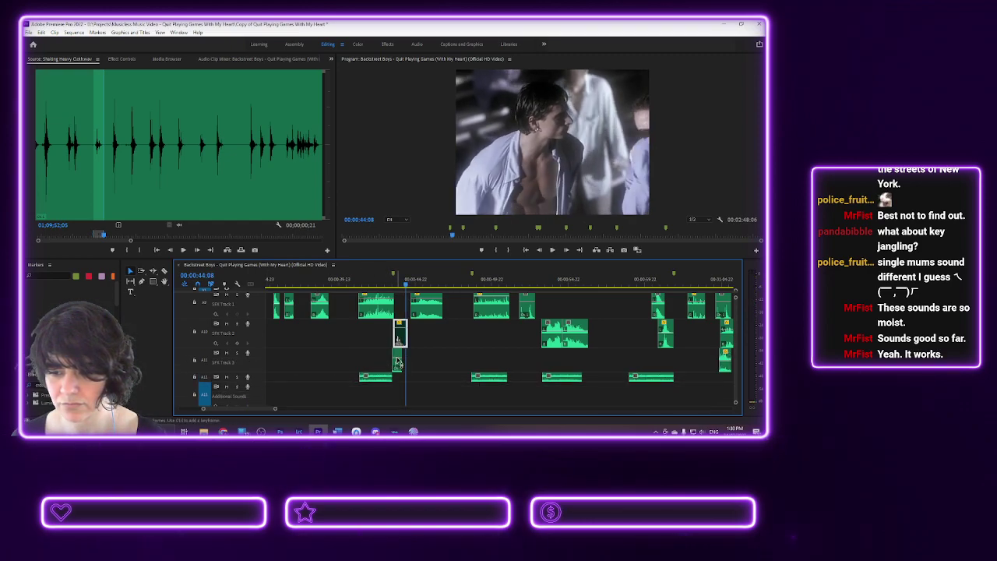
{"action": "left_click_drag", "start_coordinate": [397, 362], "coordinate": [397, 364]}
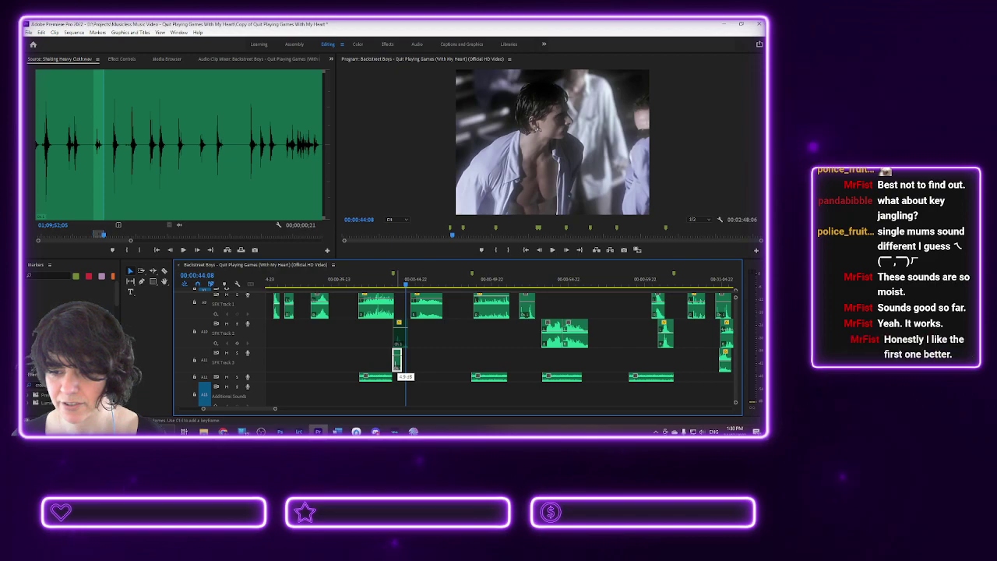
{"action": "left_click", "coordinate": [375, 280]}
{"action": "key", "text": "space"}
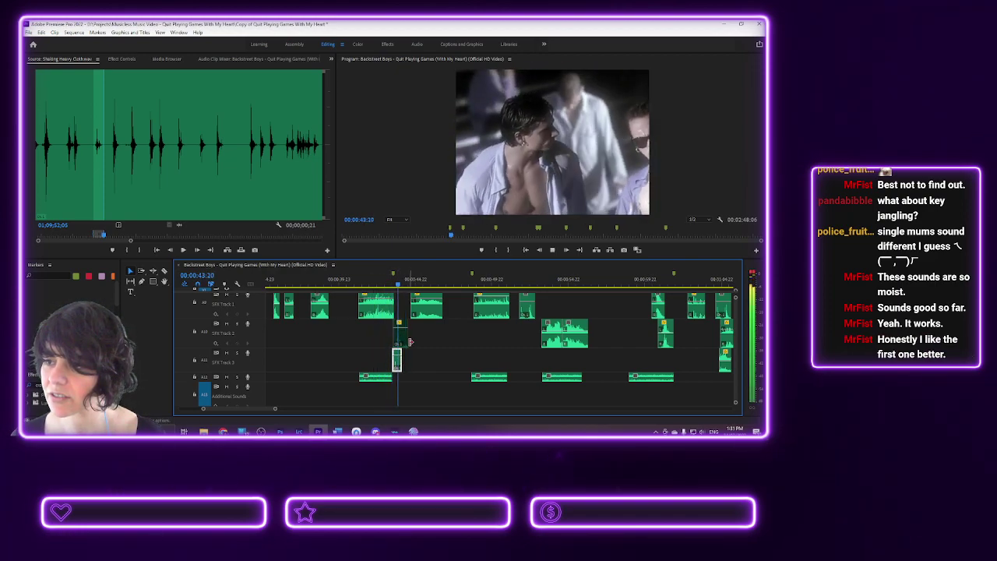
{"action": "key", "text": "space"}
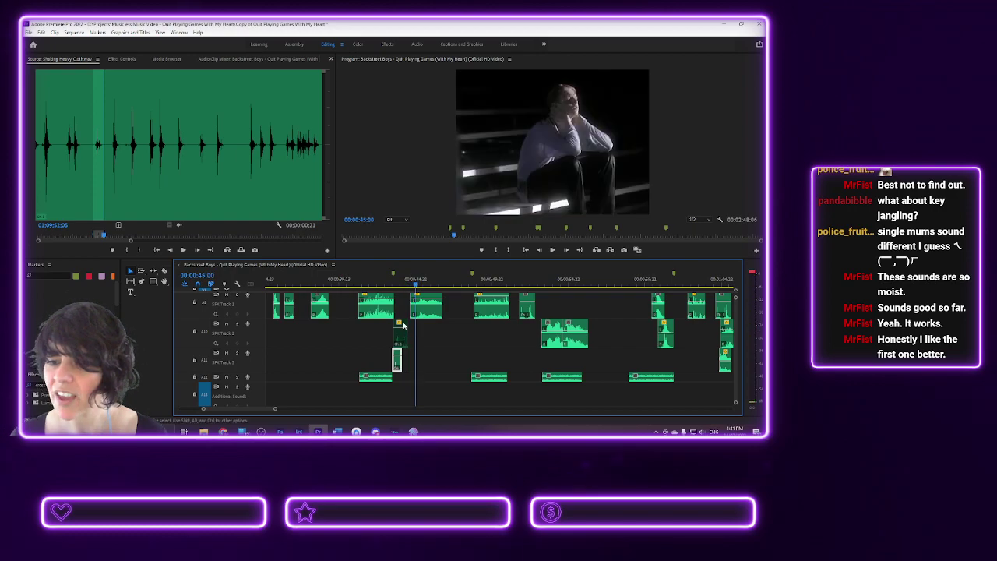
{"action": "left_click", "coordinate": [382, 282]}
{"action": "key", "text": "space"}
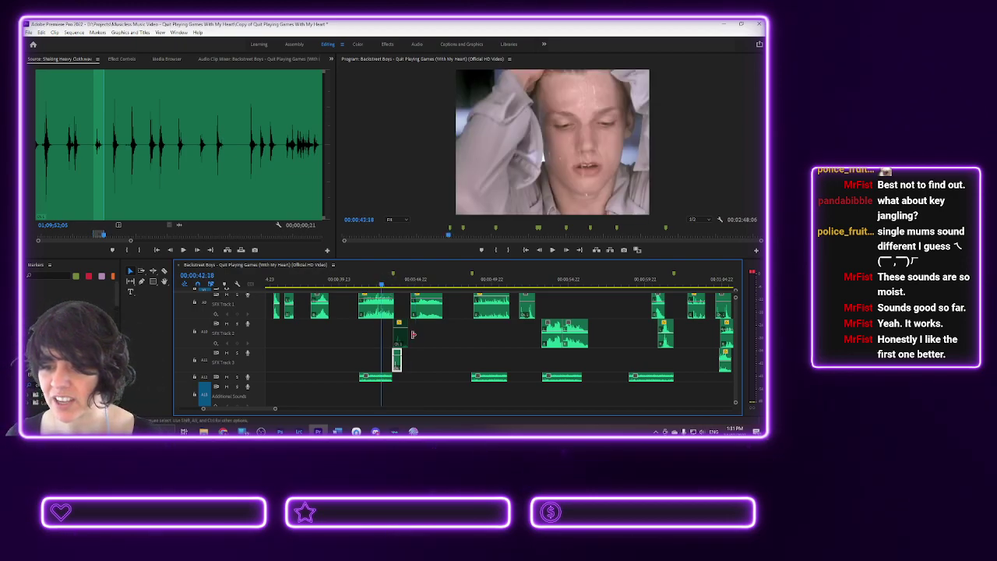
- Disable the cloth clip on SFX Track 3 near 00:00:43, enable the one on SFX Track 2, and replay that part
{"action": "key", "text": "space"}
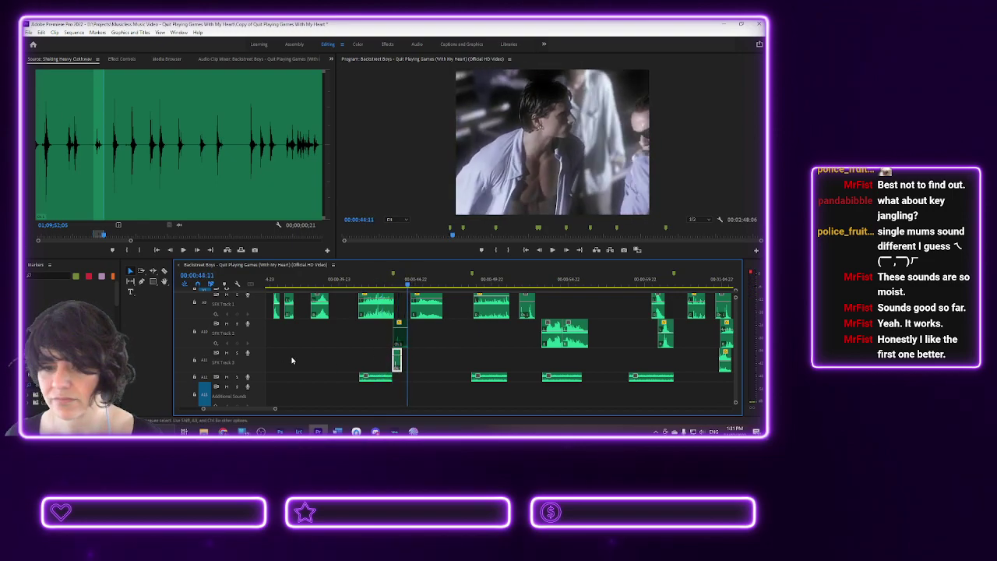
{"action": "right_click", "coordinate": [397, 372]}
{"action": "key", "text": "Escape"}
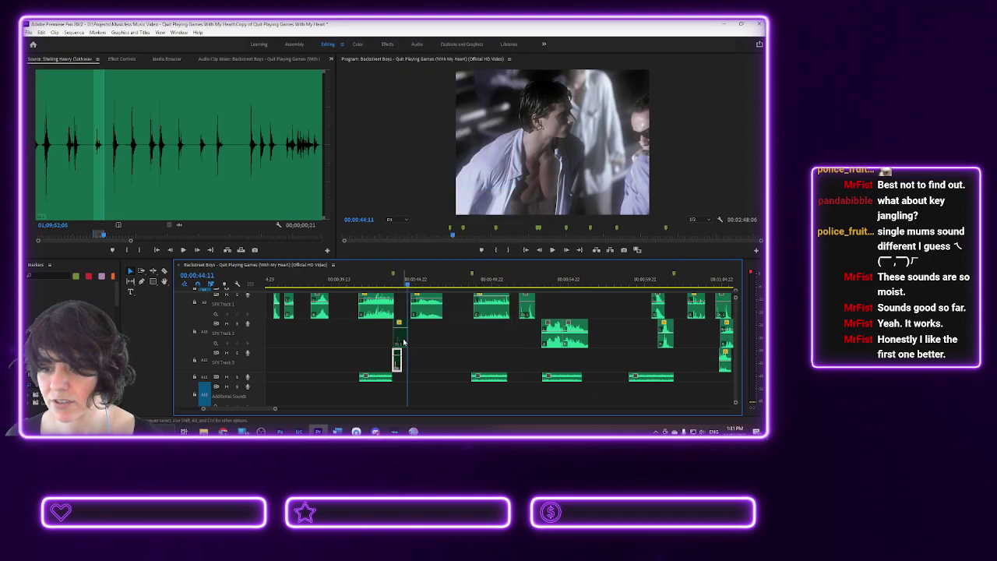
{"action": "right_click", "coordinate": [404, 342]}
{"action": "left_click", "coordinate": [446, 239]}
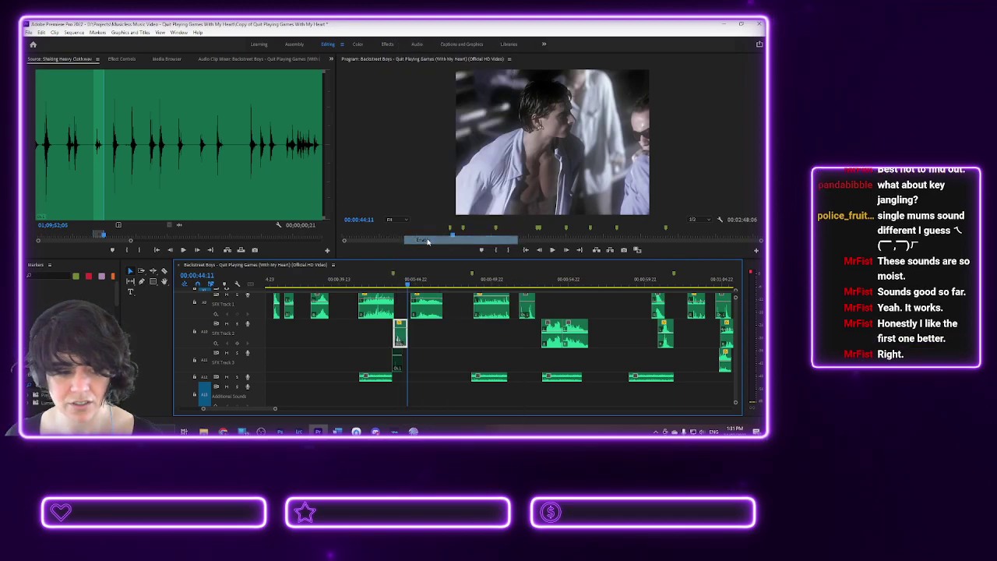
{"action": "left_click", "coordinate": [381, 276]}
{"action": "key", "text": "space"}
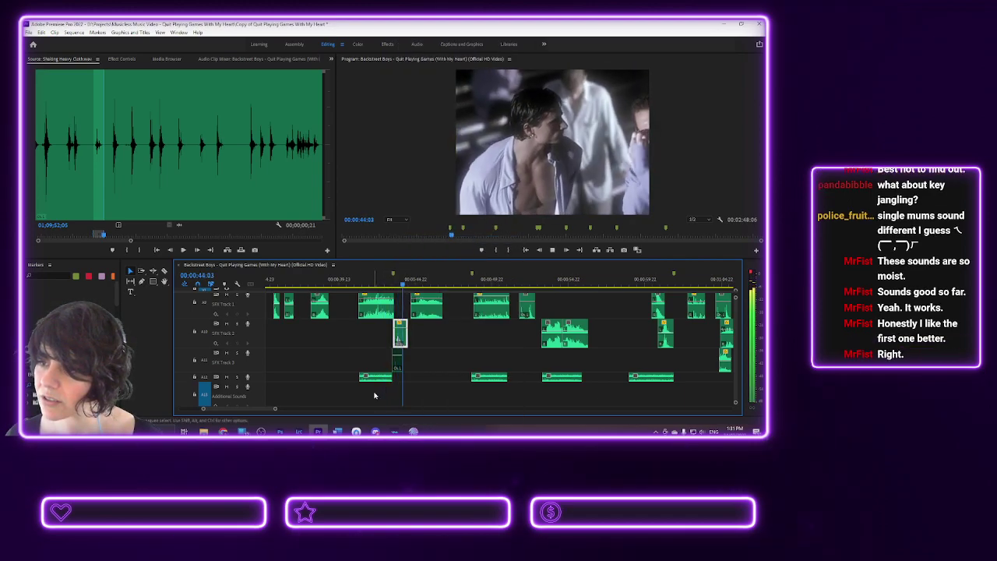
{"action": "key", "text": "space"}
{"action": "left_click", "coordinate": [387, 279]}
{"action": "key", "text": "space"}
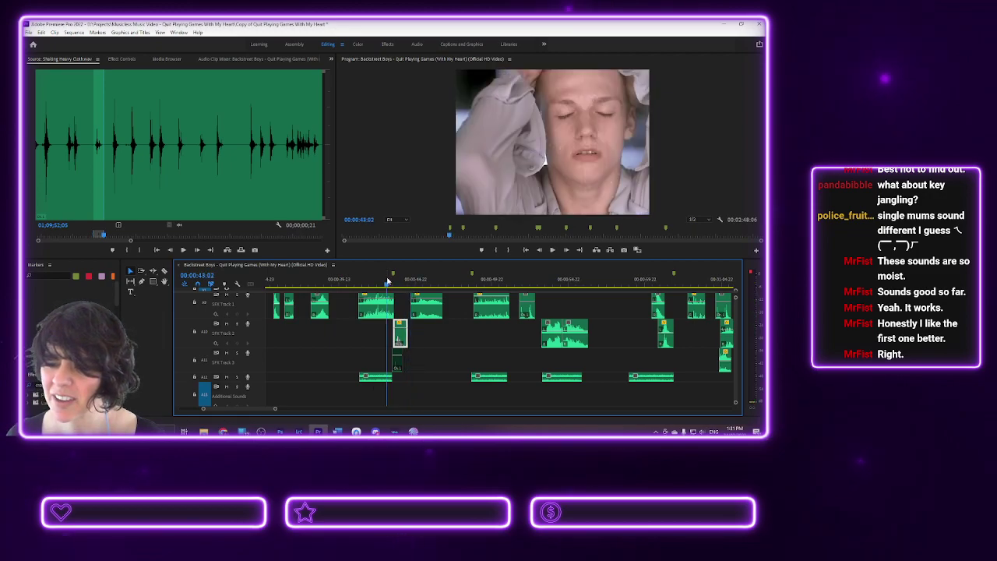
{"action": "key", "text": "space"}
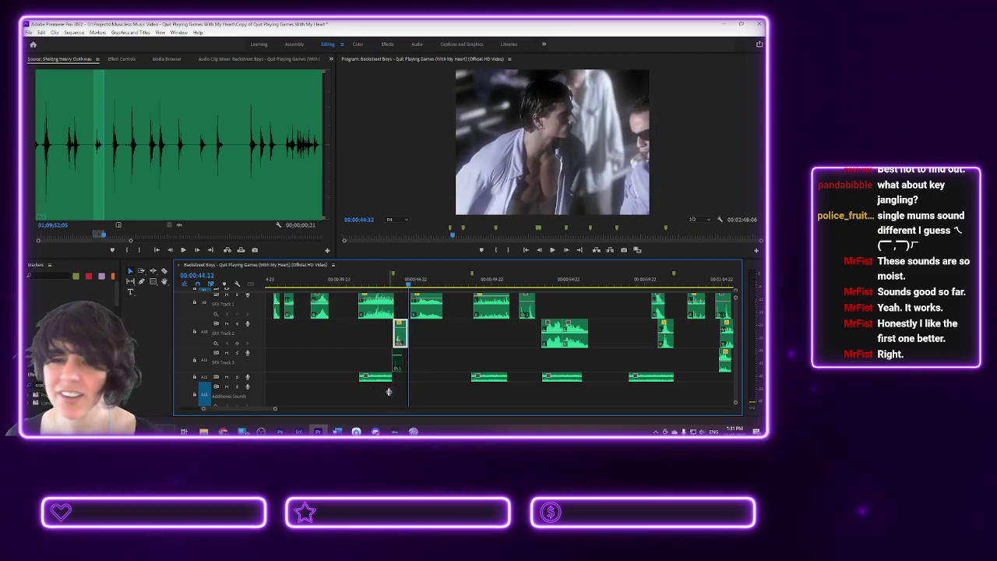
- Audition the SFX Track 2 cloth sound near 00:00:43, playing it soloed and within the full mix
{"action": "left_click", "coordinate": [387, 278]}
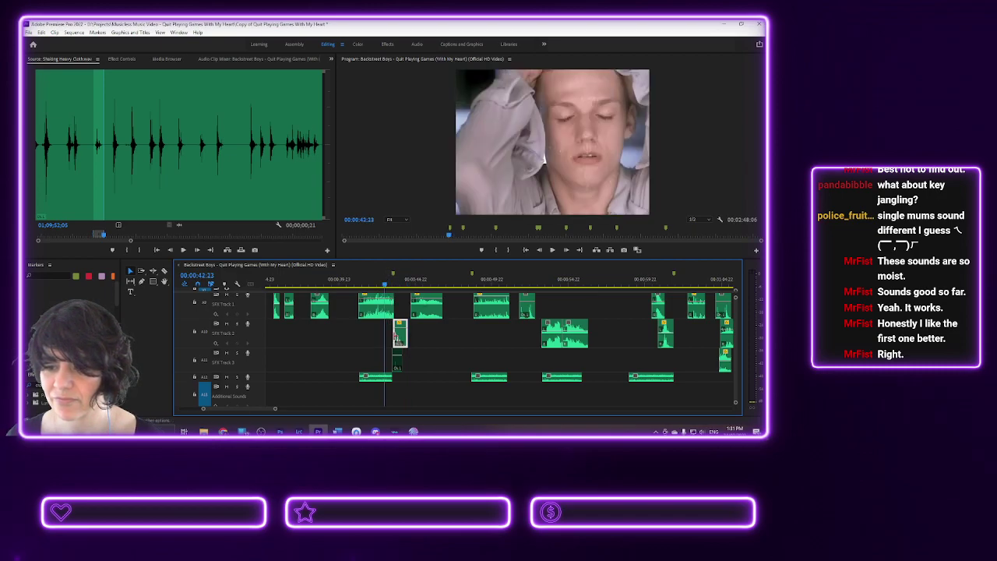
{"action": "key", "text": "space"}
{"action": "key", "text": "space"}
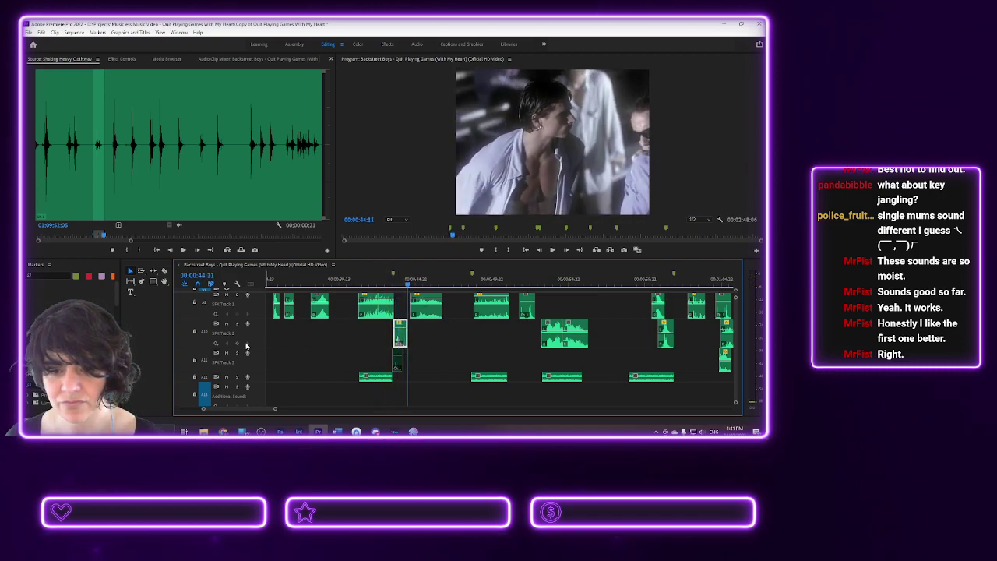
{"action": "left_click", "coordinate": [381, 278]}
{"action": "key", "text": "space"}
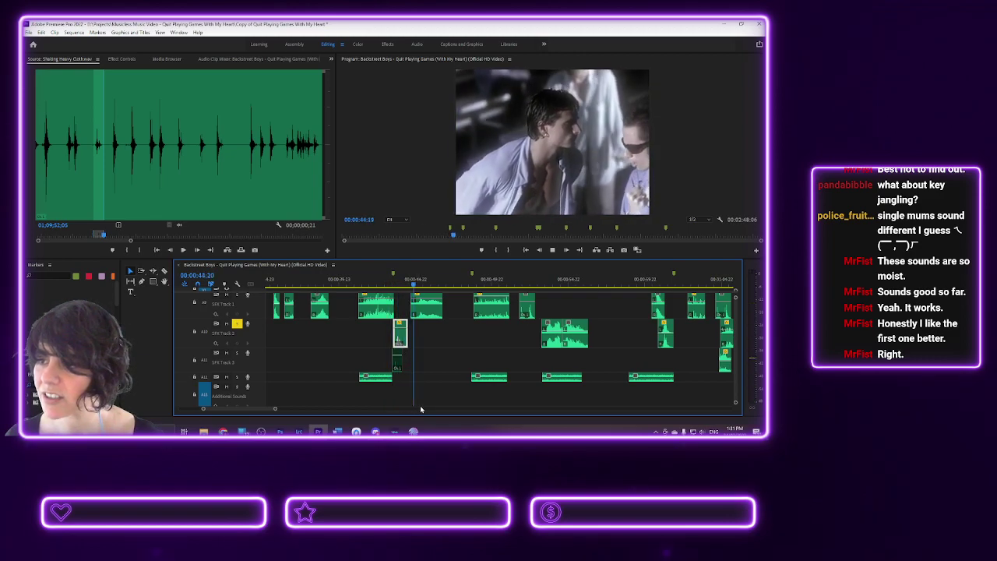
{"action": "key", "text": "space"}
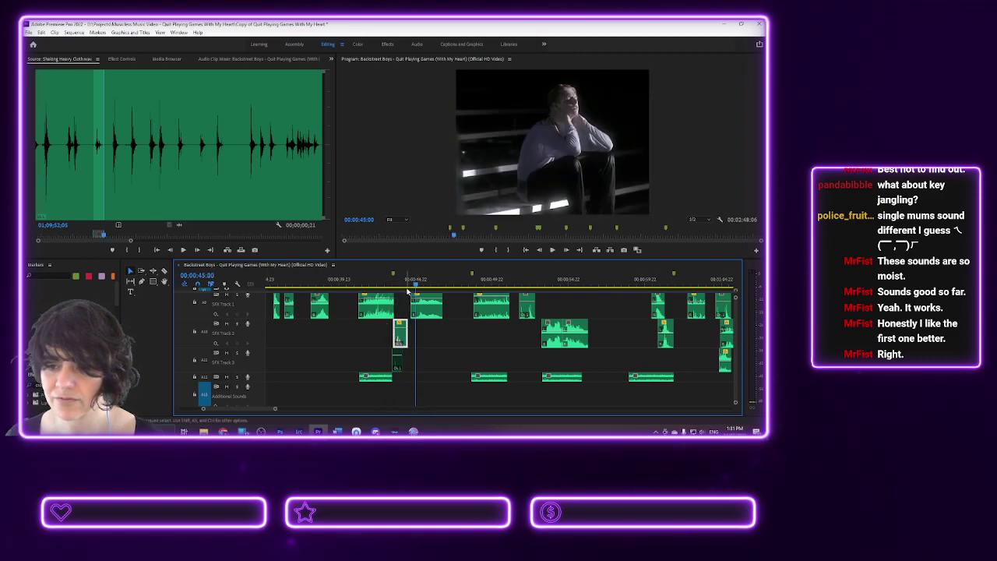
{"action": "left_click", "coordinate": [388, 285]}
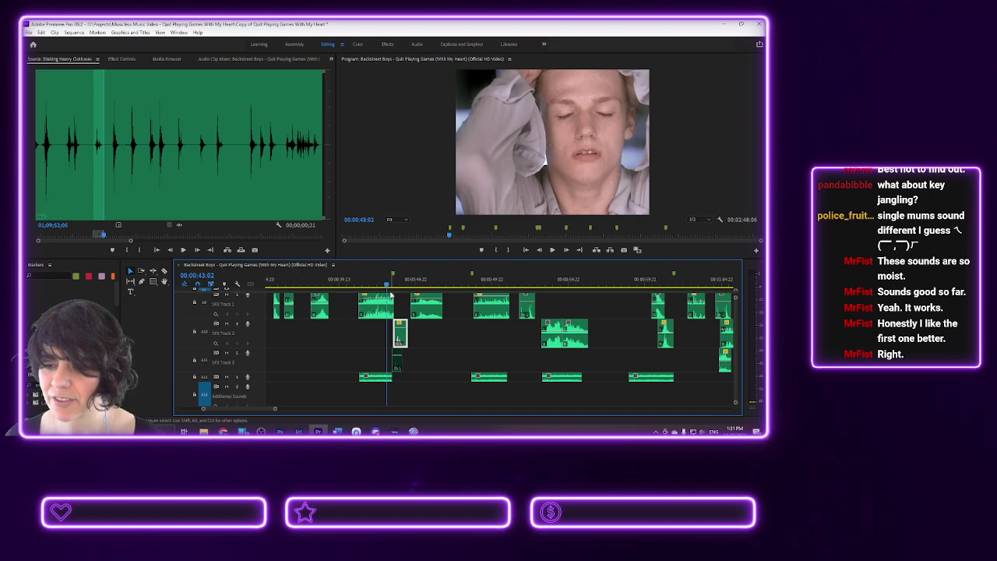
{"action": "key", "text": "space"}
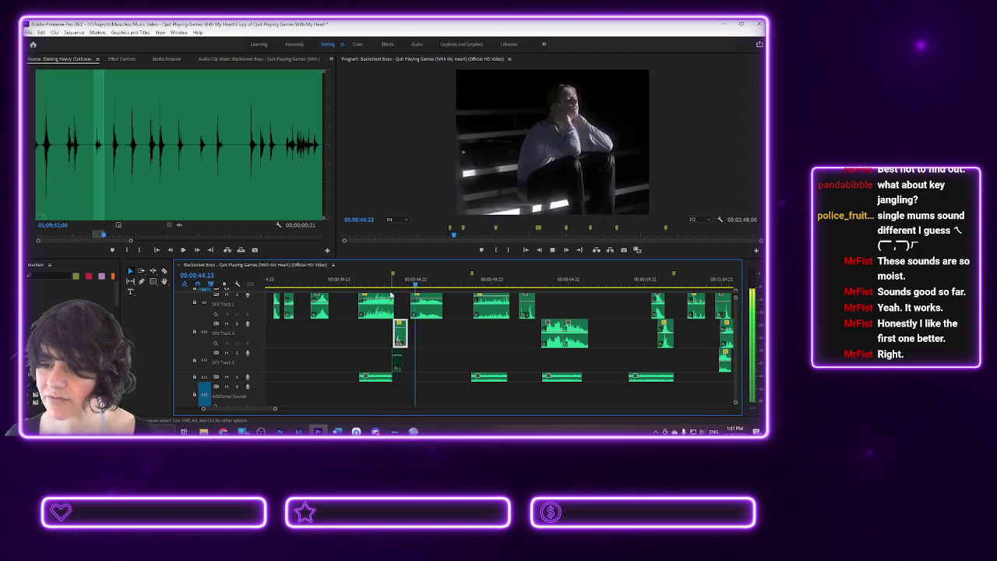
- Disable the SFX Track 2 cloth clip, re-enable the one on SFX Track 3, and play it with SFX Track 3 soloed
{"action": "right_click", "coordinate": [401, 339]}
{"action": "key", "text": "Escape"}
{"action": "right_click", "coordinate": [397, 359]}
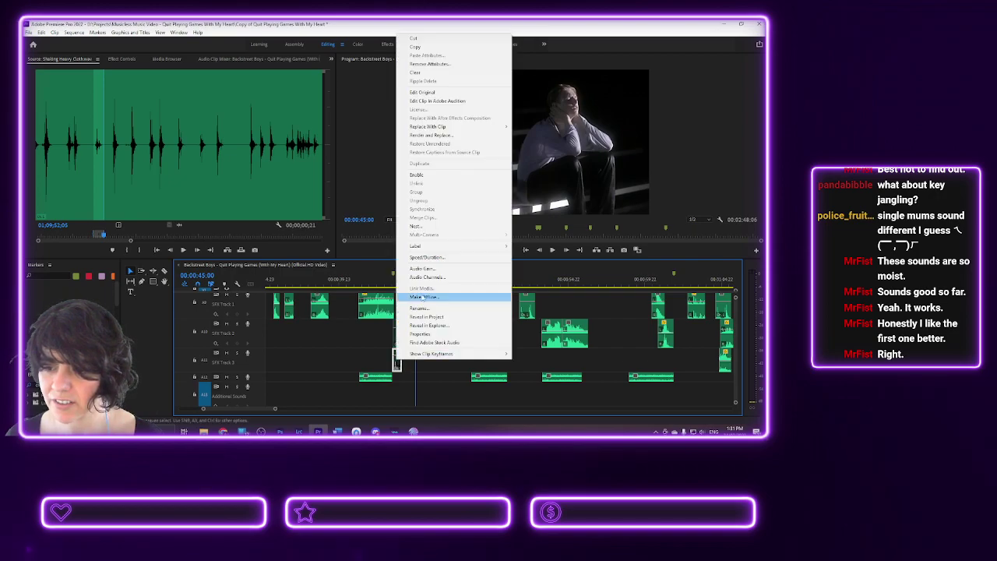
{"action": "left_click", "coordinate": [425, 176]}
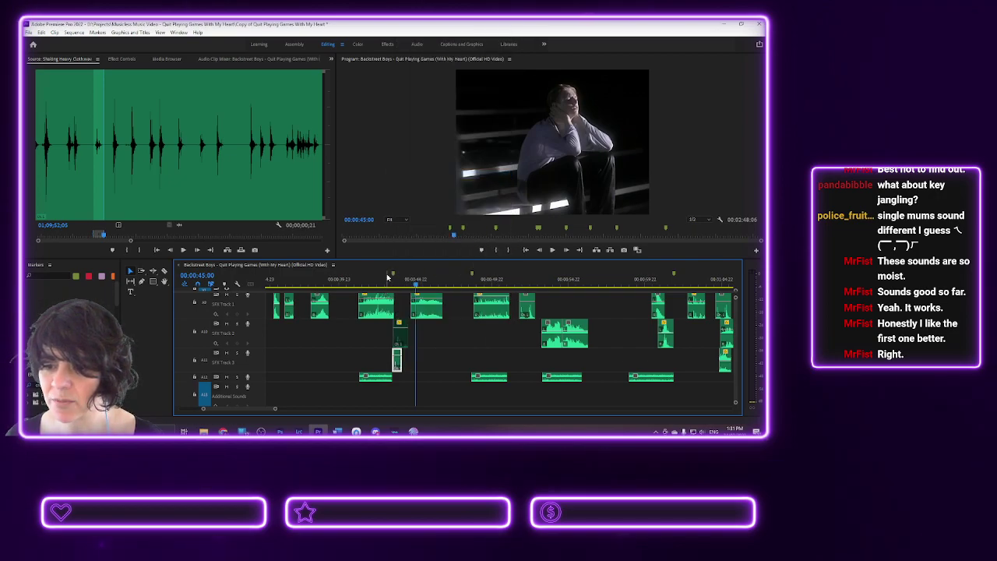
{"action": "left_click", "coordinate": [387, 278]}
{"action": "left_click", "coordinate": [237, 352]}
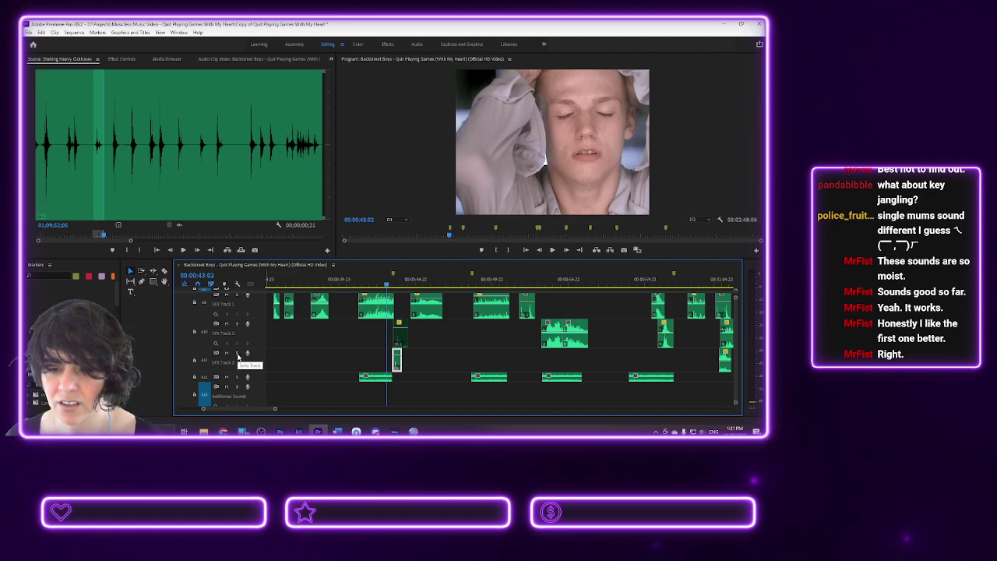
{"action": "key", "text": "space"}
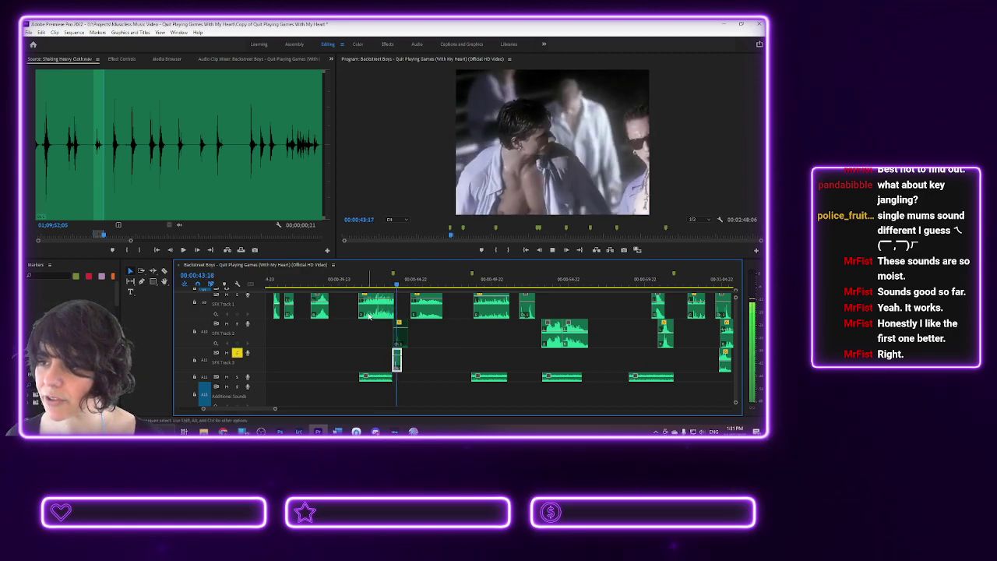
{"action": "key", "text": "space"}
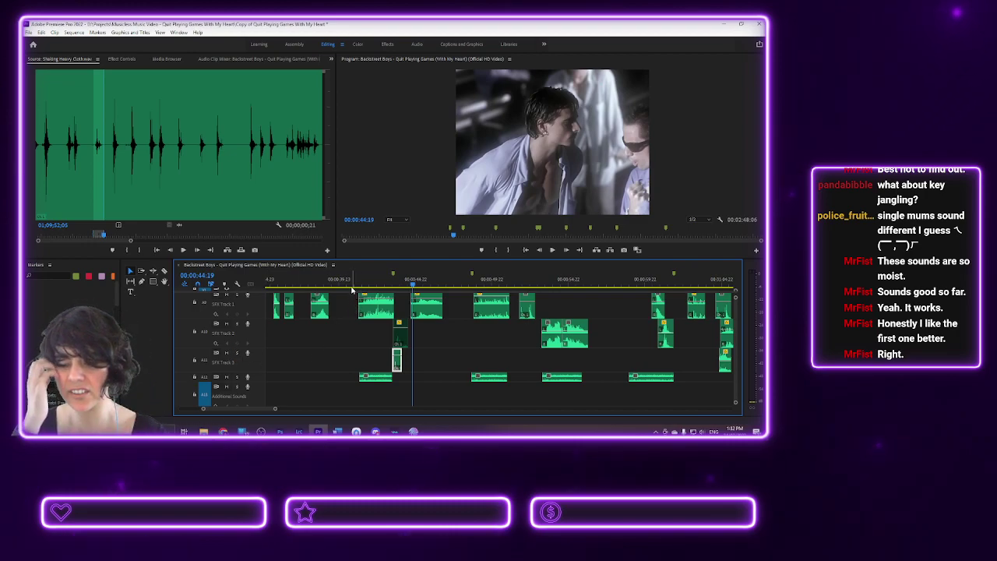
- Play the full mix around 00:00:43 to check how the SFX Track 3 cloth sound is timed against the picture
{"action": "left_click", "coordinate": [382, 279]}
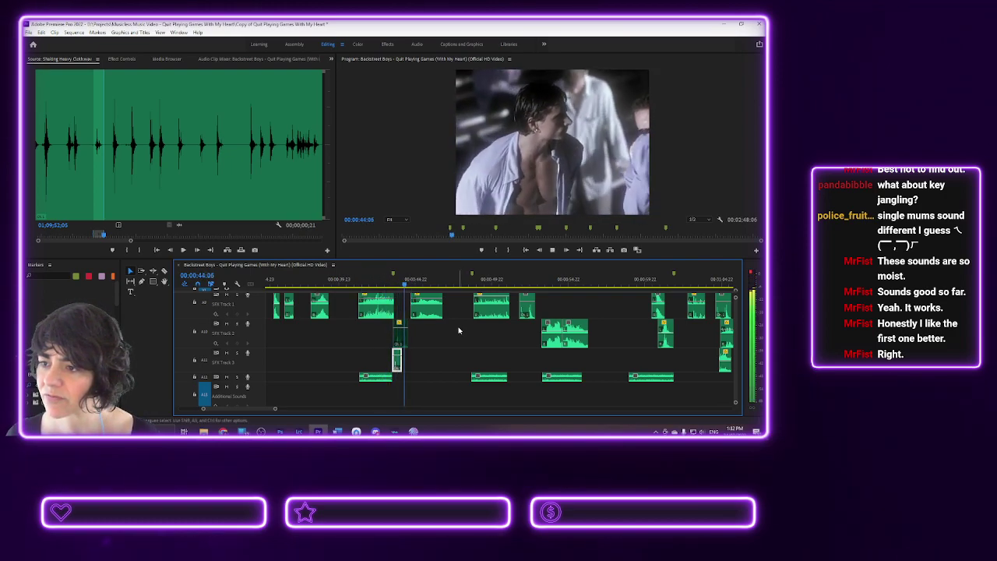
{"action": "key", "text": "space"}
{"action": "left_click", "coordinate": [393, 279]}
{"action": "key", "text": "space"}
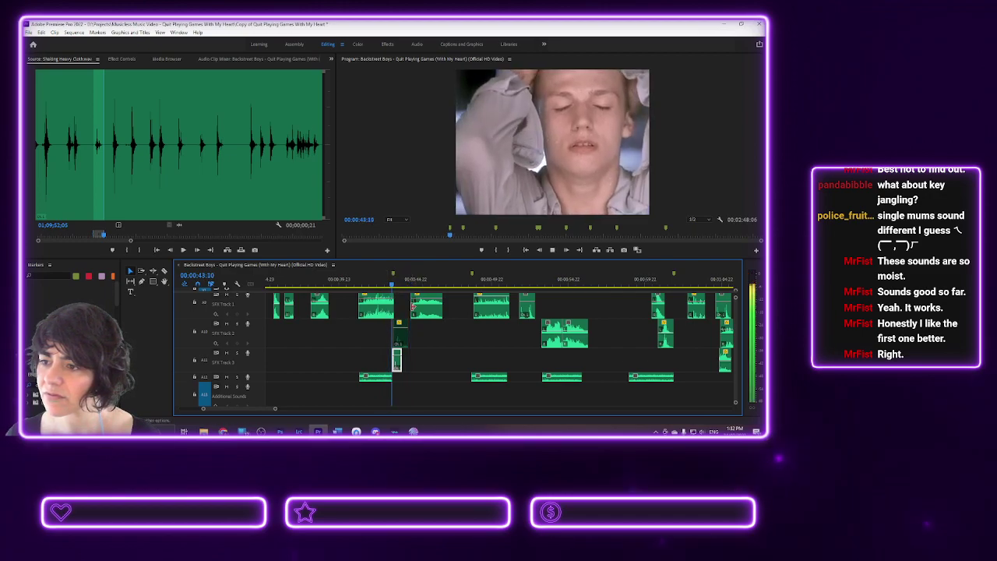
{"action": "key", "text": "space"}
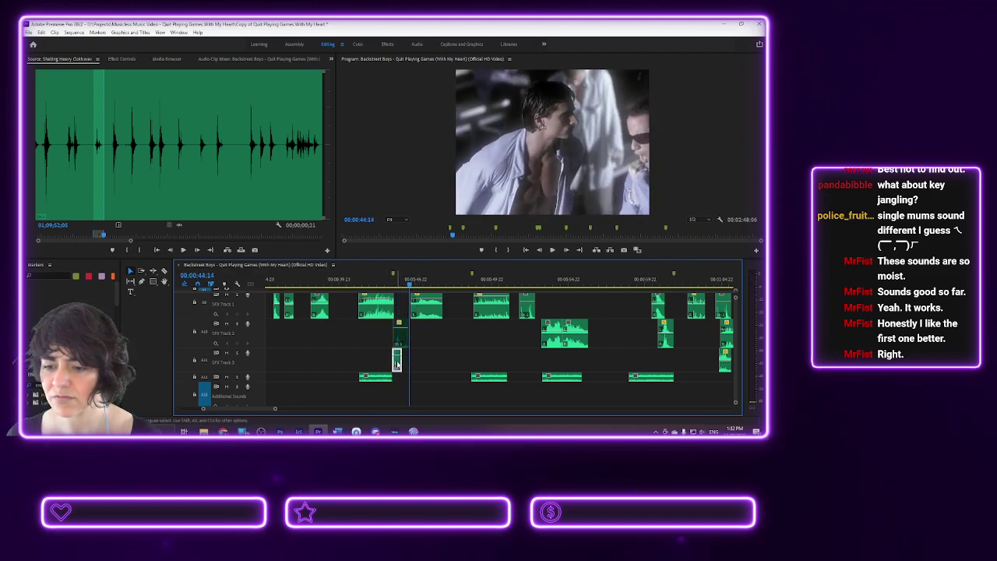
- Shift the cloth clip on SFX Track 3 near 00:00:43 slightly later and replay it against the picture
{"action": "left_click_drag", "start_coordinate": [402, 365], "coordinate": [405, 365]}
{"action": "left_click", "coordinate": [392, 279]}
{"action": "key", "text": "space"}
{"action": "key", "text": "space"}
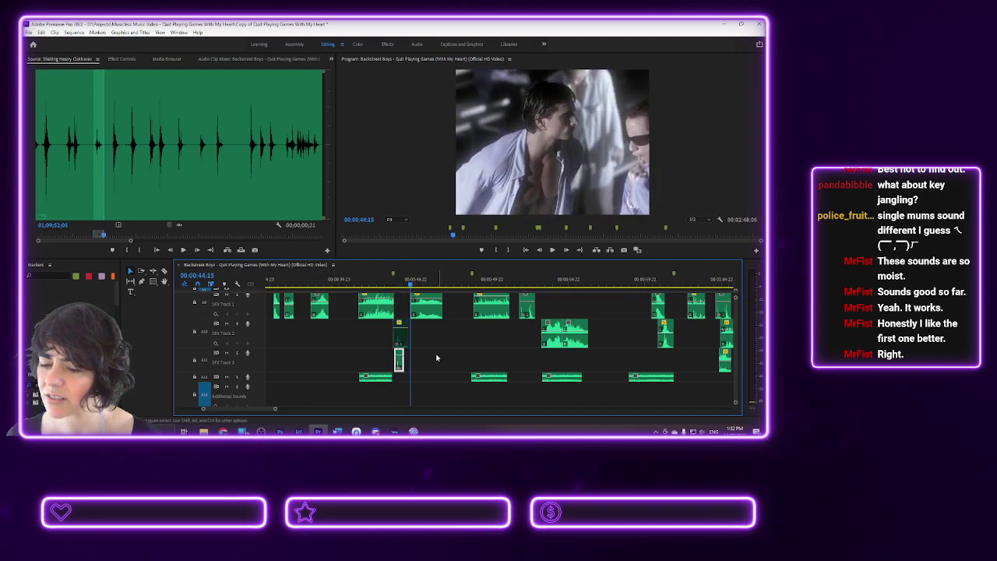
- Nudge the SFX Track 3 cloth clip slightly earlier to fine-tune its sync, and replay that part of the sequence
{"action": "left_click_drag", "start_coordinate": [398, 366], "coordinate": [398, 366]}
{"action": "left_click", "coordinate": [382, 279]}
{"action": "key", "text": "space"}
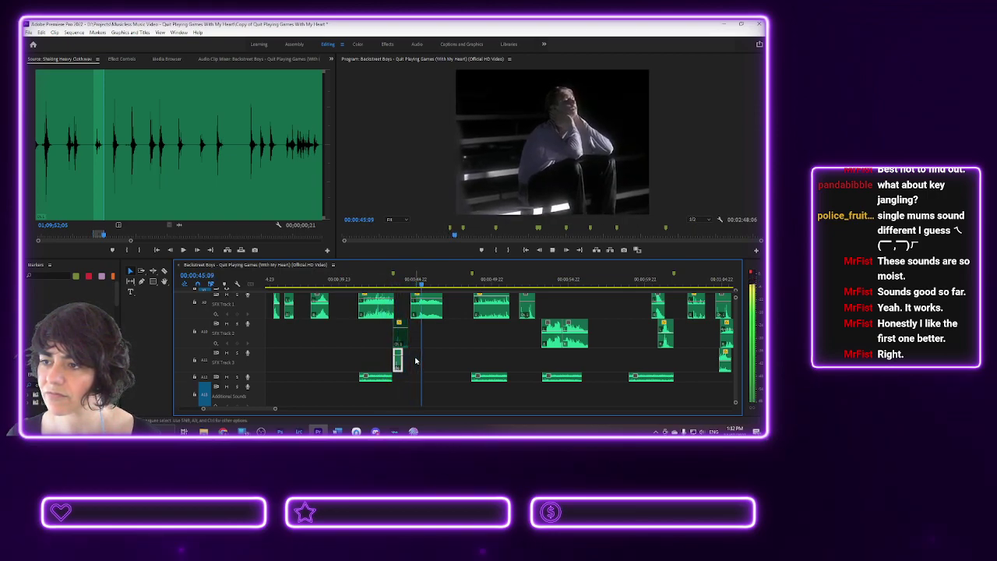
{"action": "key", "text": "space"}
{"action": "left_click", "coordinate": [387, 280]}
{"action": "key", "text": "space"}
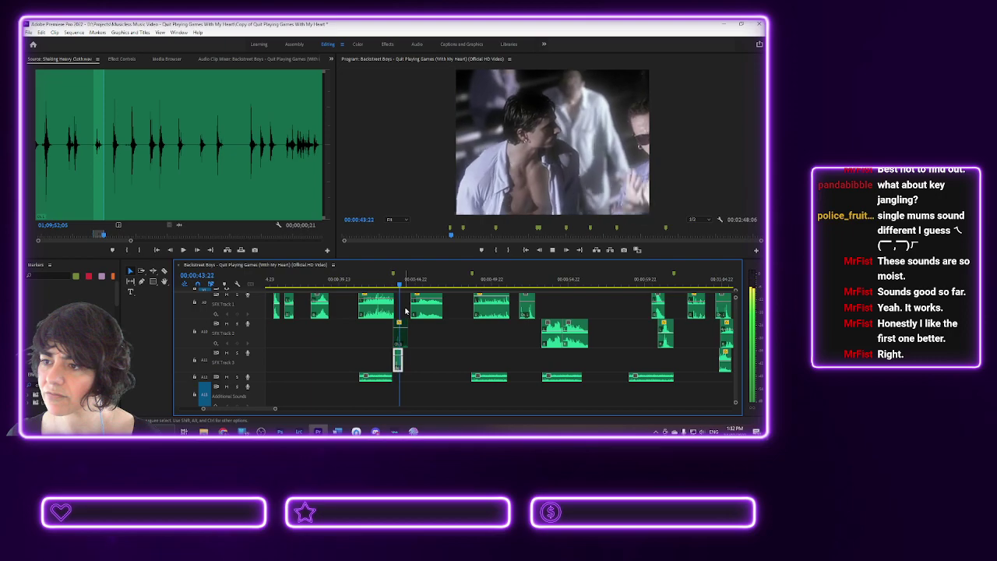
{"action": "key", "text": "space"}
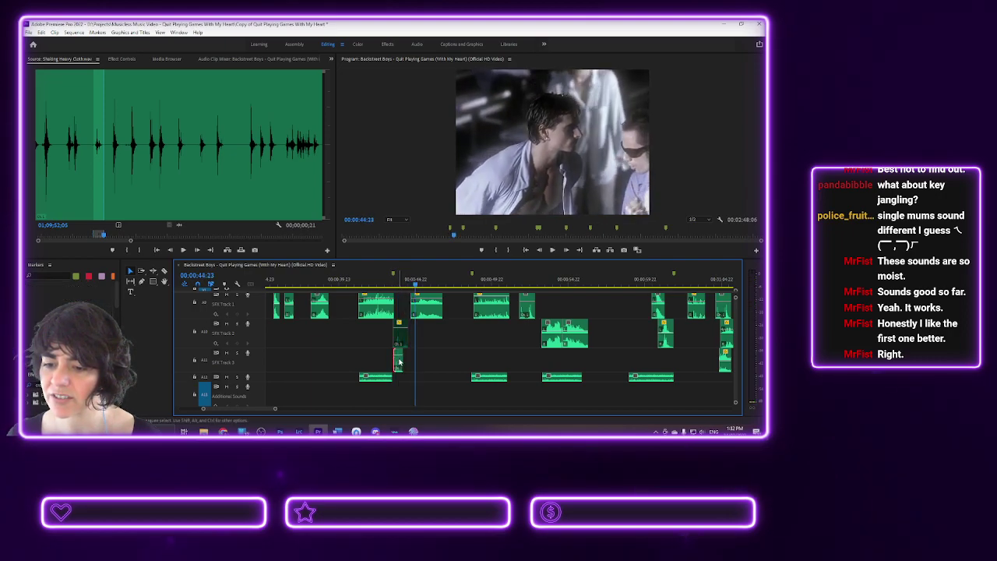
- Switch to the Audio workspace, auto-match the loudness of the cloth clip on SFX Track 3, and replay from about 00:00:43
{"action": "left_click", "coordinate": [398, 361]}
{"action": "left_click", "coordinate": [417, 45]}
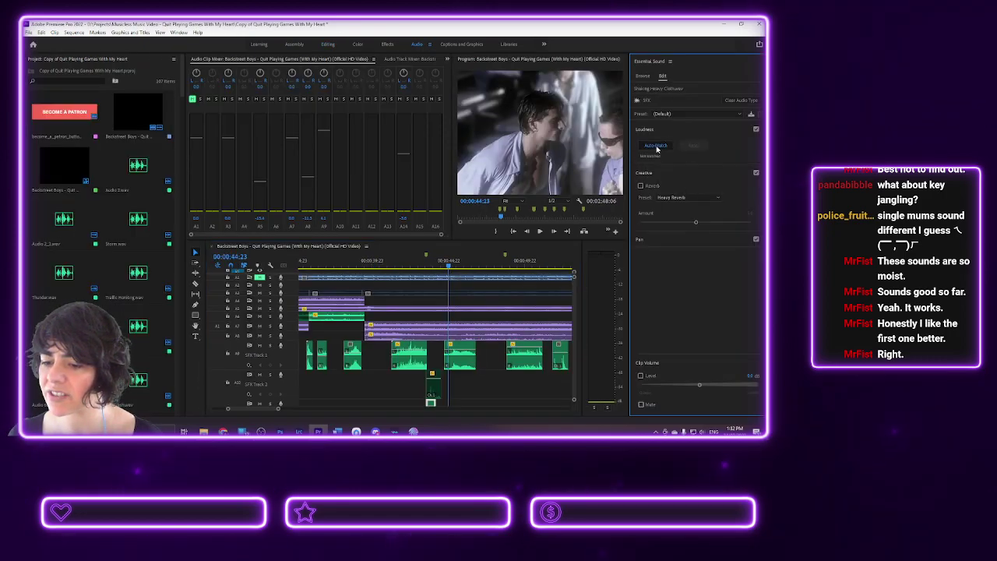
{"action": "left_click", "coordinate": [421, 262]}
{"action": "key", "text": "space"}
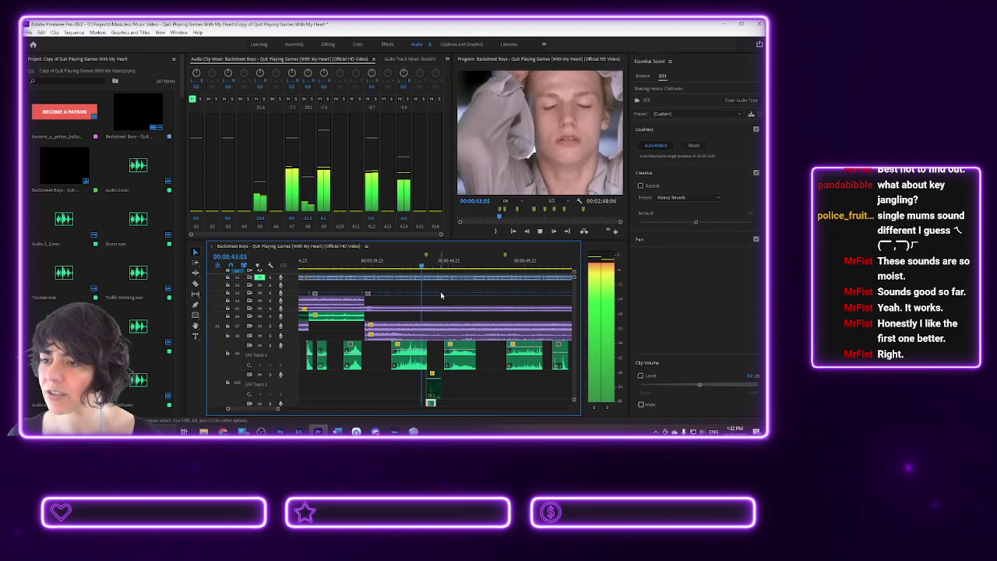
{"action": "key", "text": "space"}
- Adjust the volume level of the SFX Track 3 cloth clip and play the sequence again from just before 00:00:43
{"action": "scroll", "coordinate": [577, 312], "scroll_direction": "down", "scroll_amount": 3}
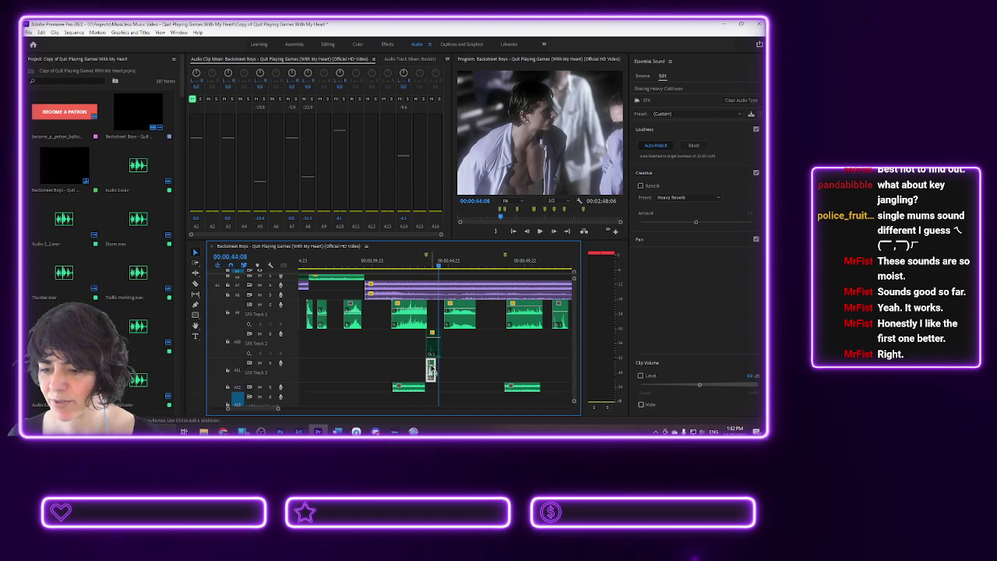
{"action": "left_click_drag", "start_coordinate": [434, 382], "coordinate": [434, 383]}
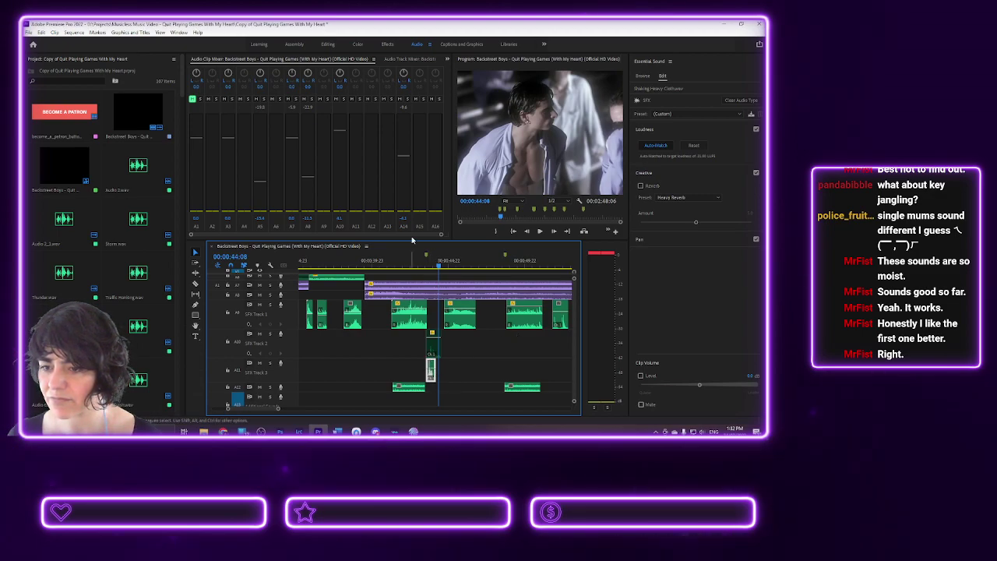
{"action": "left_click", "coordinate": [412, 266]}
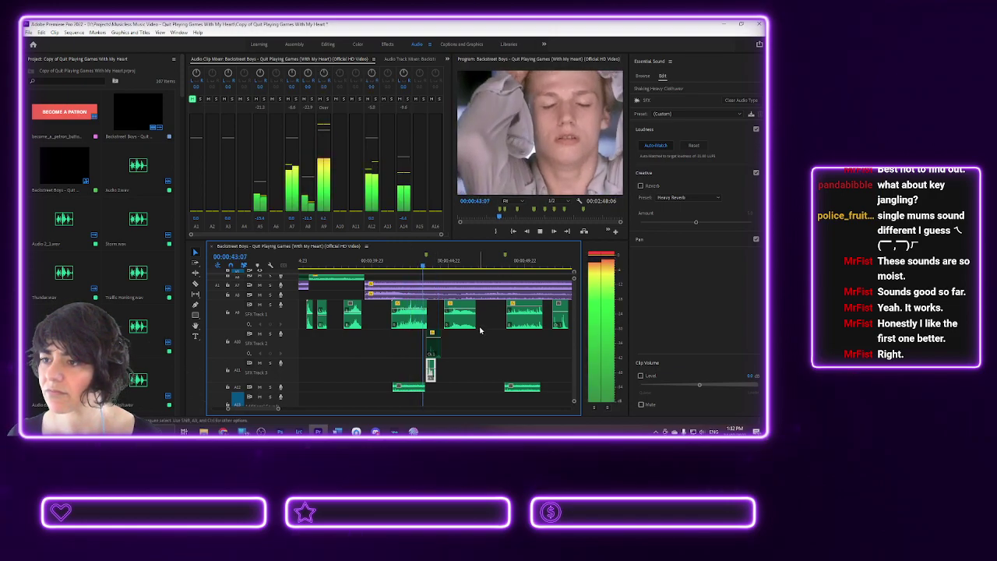
{"action": "key", "text": "space"}
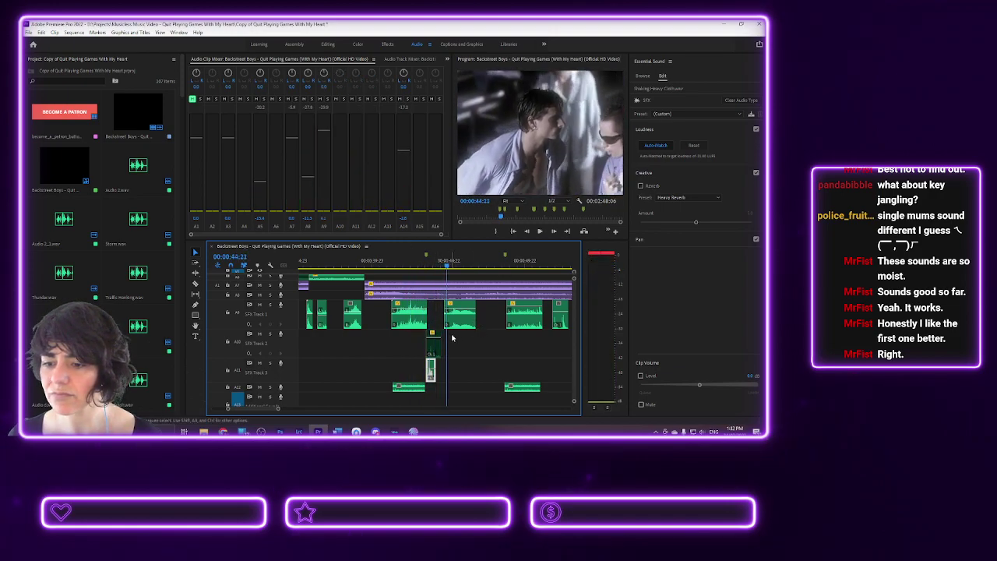
- Select the disabled cloth clip on SFX Track 2 near 00:00:43 and bring up its Essential Sound settings
{"action": "left_click_drag", "start_coordinate": [434, 346], "coordinate": [433, 344]}
{"action": "left_click", "coordinate": [676, 187]}
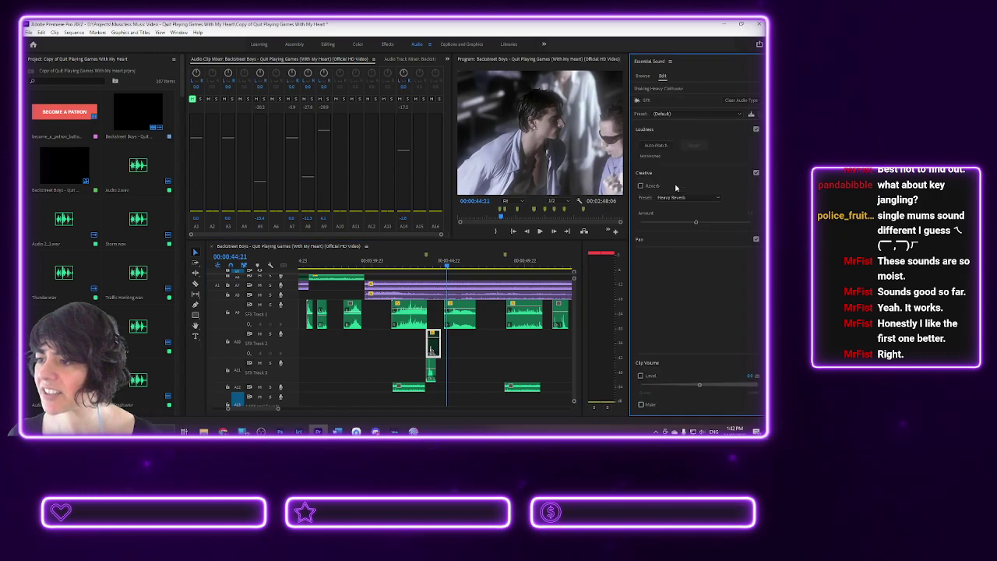
- Auto-match the loudness of the selected clip on SFX Track 2 and enable the clip
{"action": "left_click", "coordinate": [655, 146]}
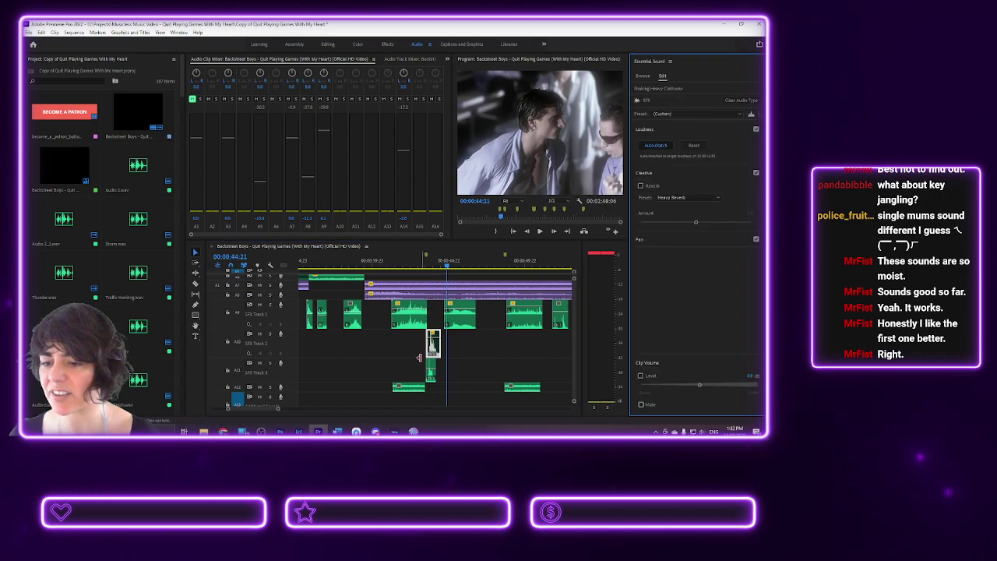
{"action": "right_click", "coordinate": [434, 346]}
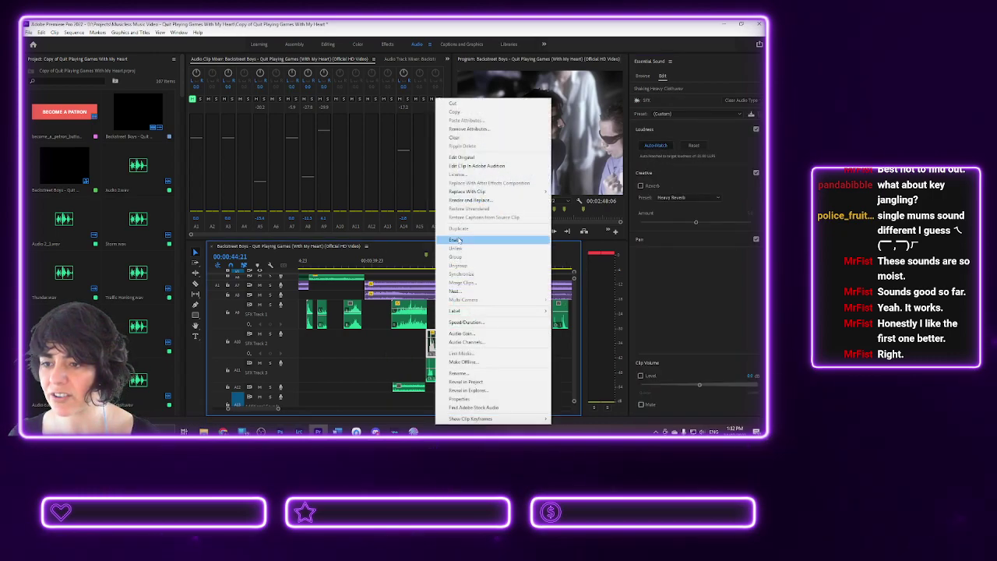
{"action": "key", "text": "Escape"}
- Disable the clip directly below it on SFX Track 3 and play back the passage
{"action": "right_click", "coordinate": [430, 363]}
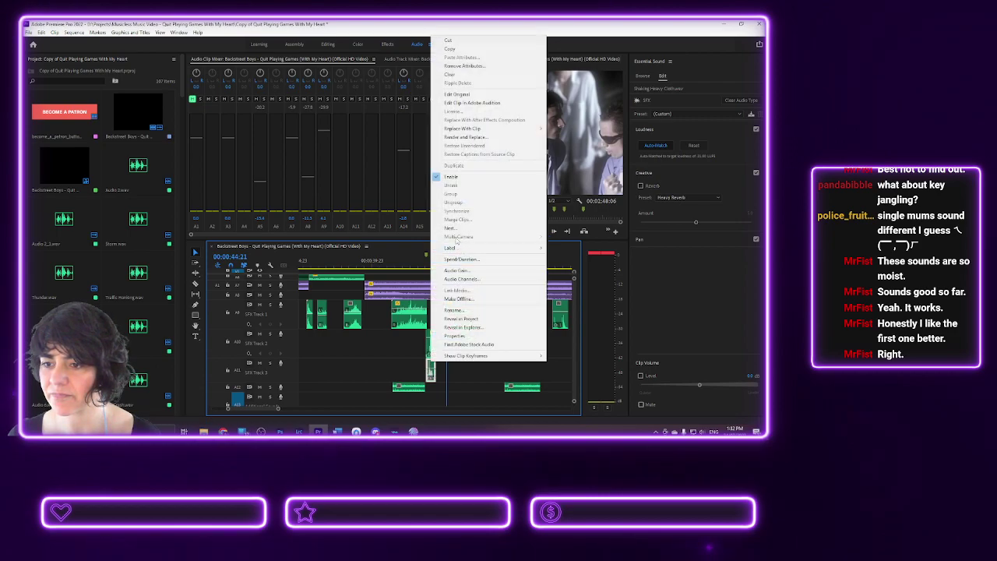
{"action": "left_click", "coordinate": [451, 179]}
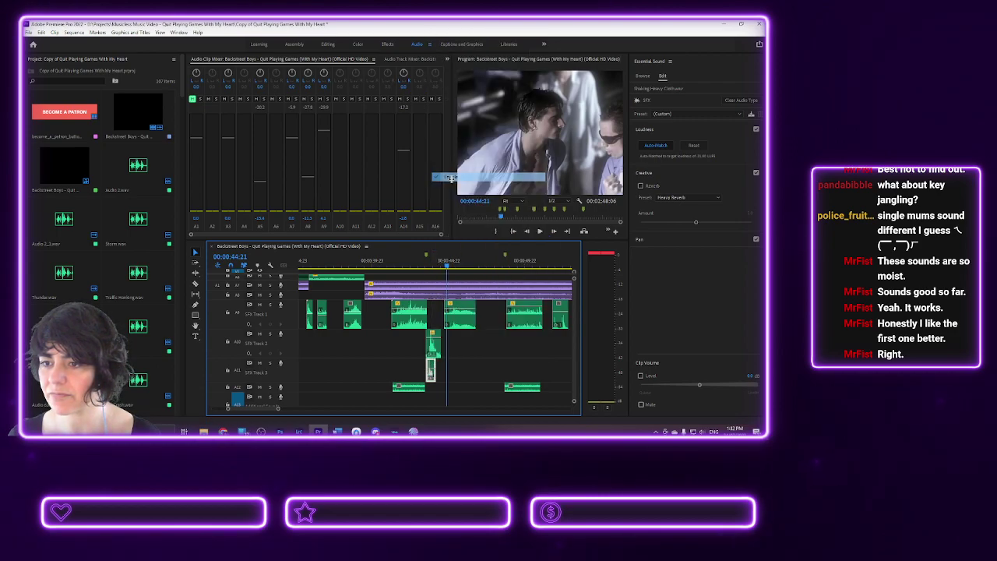
{"action": "left_click", "coordinate": [423, 262]}
{"action": "key", "text": "space"}
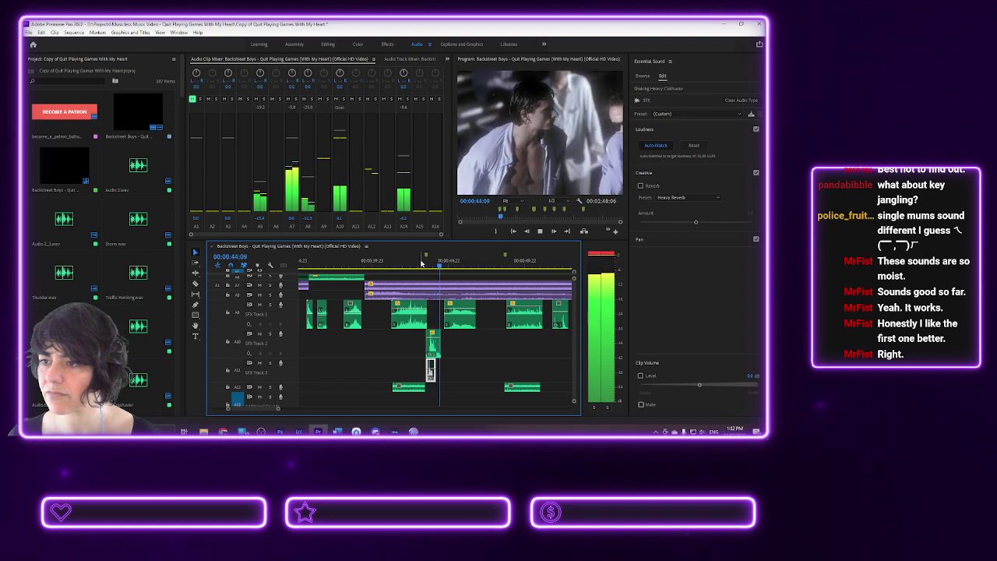
{"action": "key", "text": "space"}
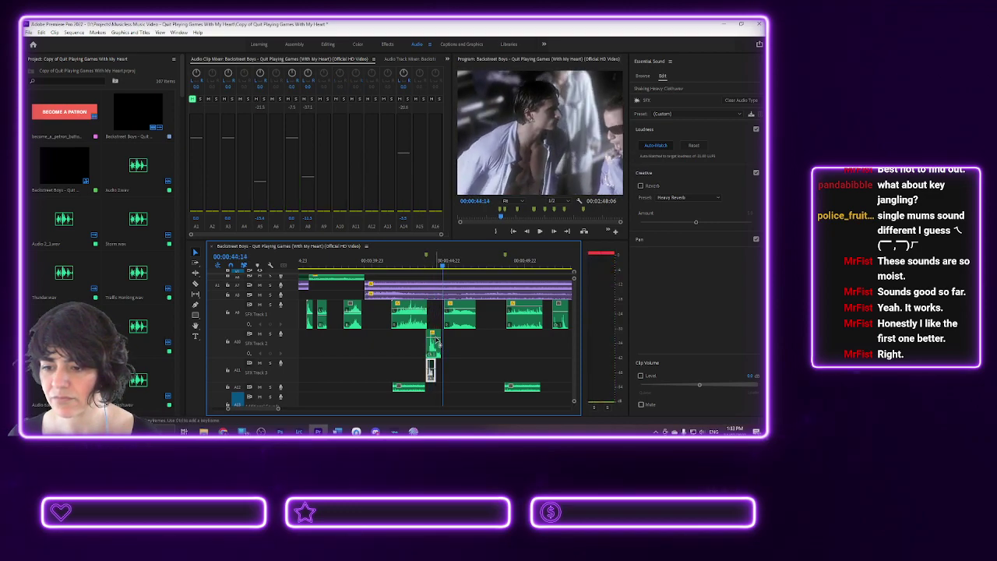
- Lower the volume of the short SFX Track 2 clip slightly and listen to the passage
{"action": "left_click_drag", "start_coordinate": [437, 343], "coordinate": [438, 359]}
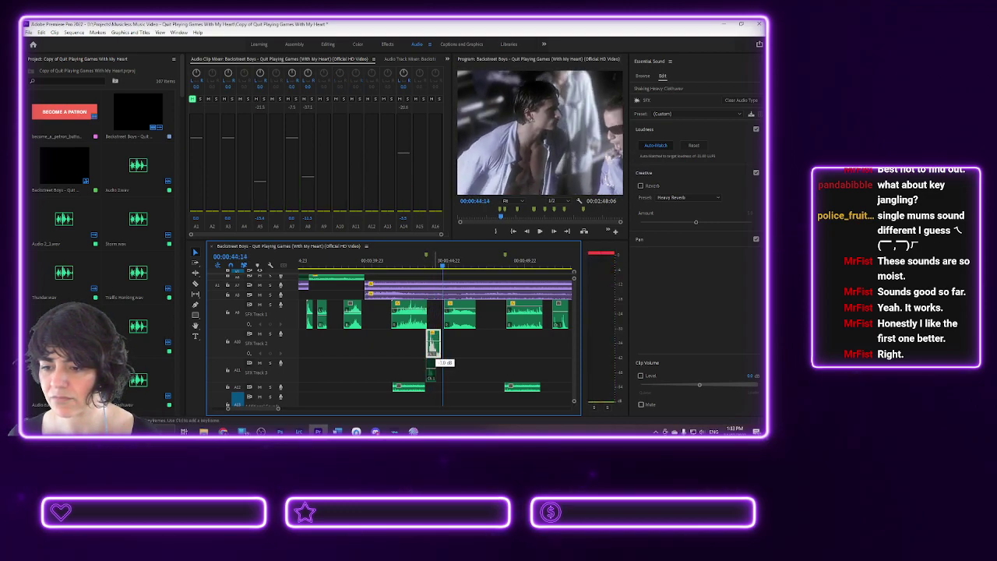
{"action": "left_click", "coordinate": [416, 267]}
{"action": "key", "text": "space"}
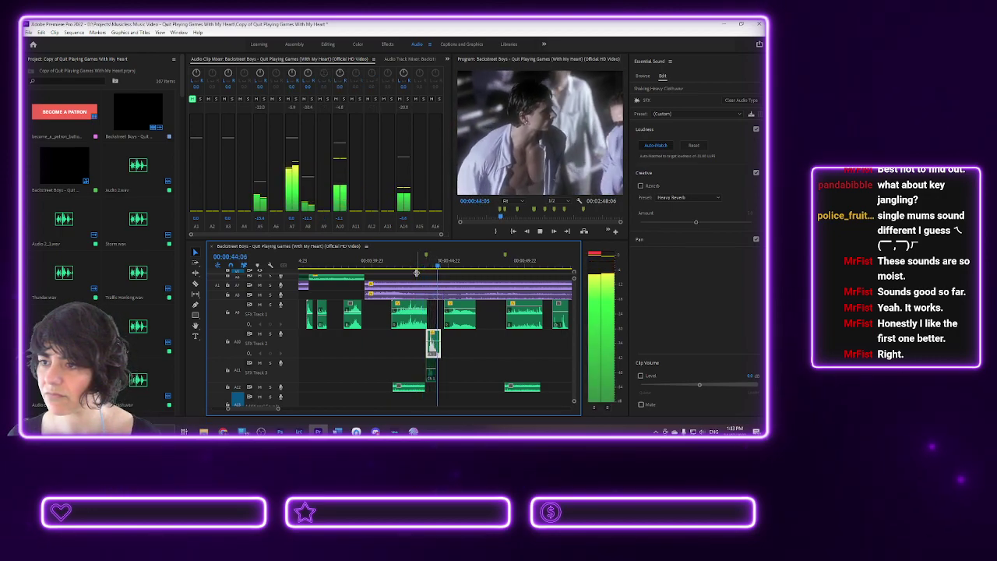
{"action": "key", "text": "space"}
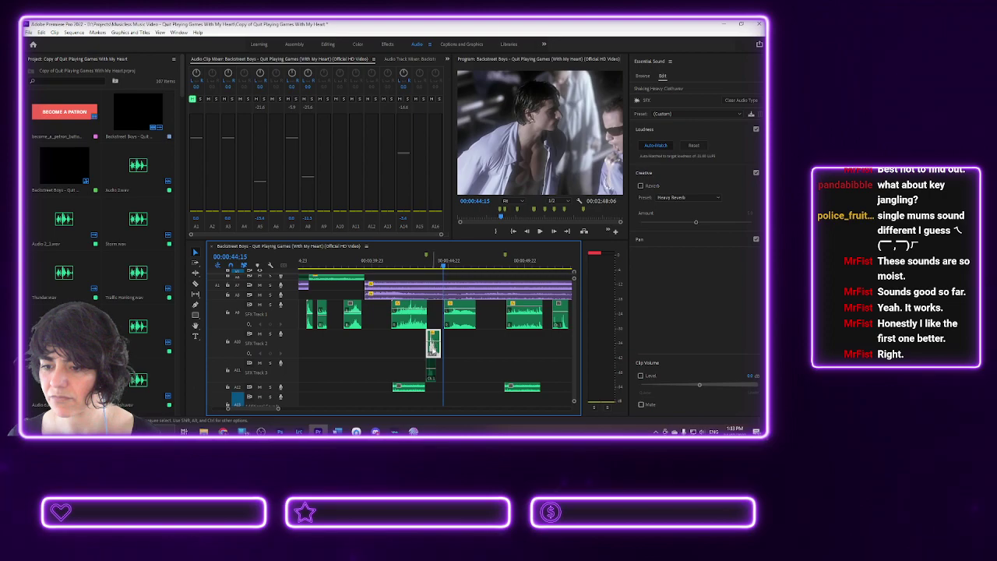
{"action": "right_click", "coordinate": [433, 345]}
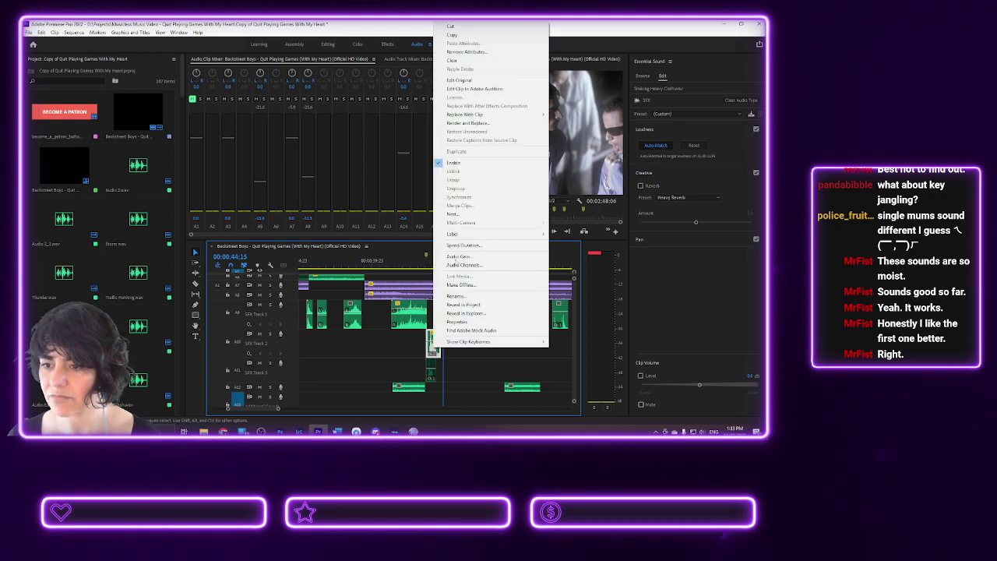
{"action": "left_click", "coordinate": [464, 244]}
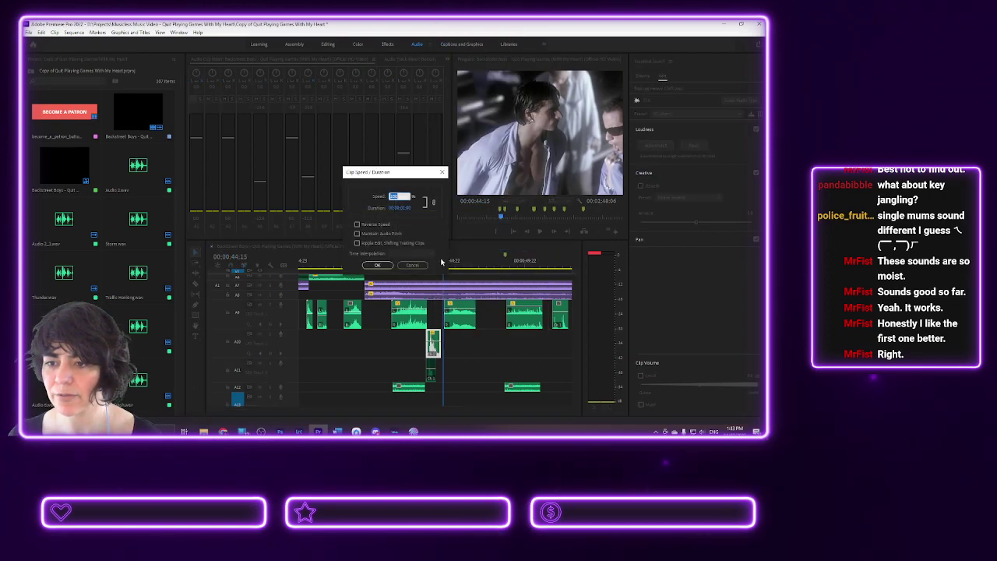
{"action": "left_click", "coordinate": [420, 265]}
- Replay the passage, move the SFX Track 2 clip one frame earlier, and check its timing in playback
{"action": "key", "text": "space"}
{"action": "key", "text": "space"}
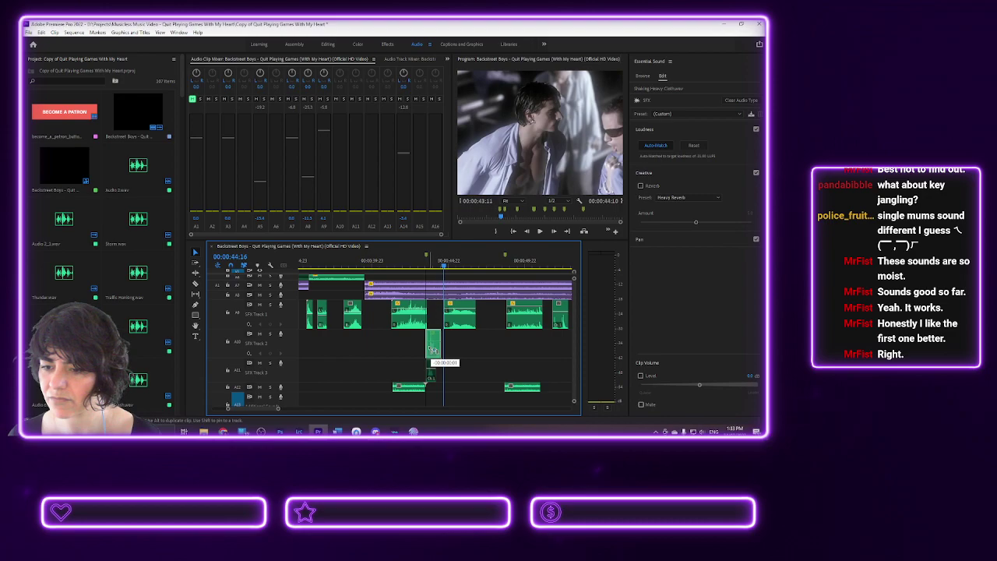
{"action": "left_click_drag", "start_coordinate": [432, 350], "coordinate": [432, 351]}
{"action": "key", "text": "Up"}
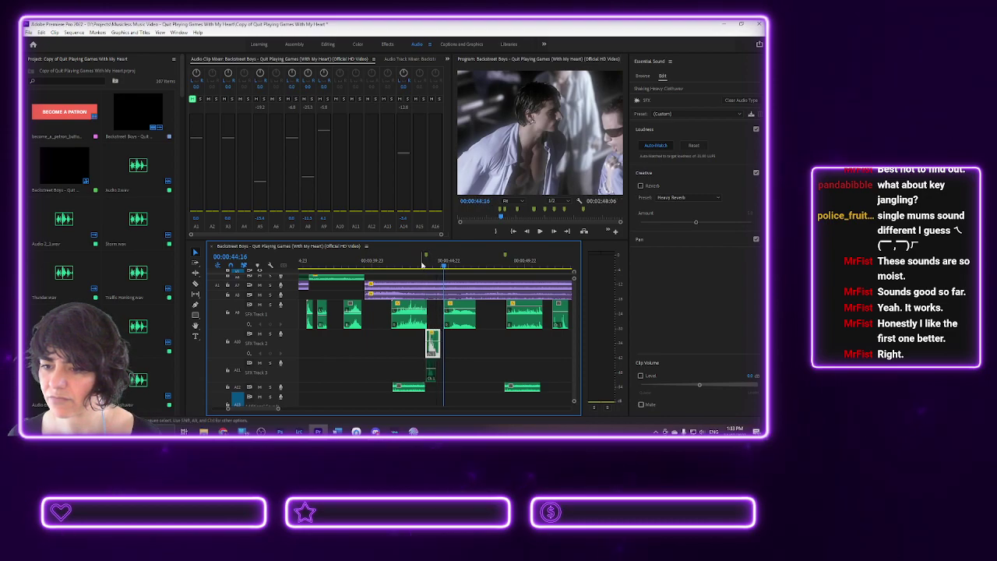
{"action": "key", "text": "space"}
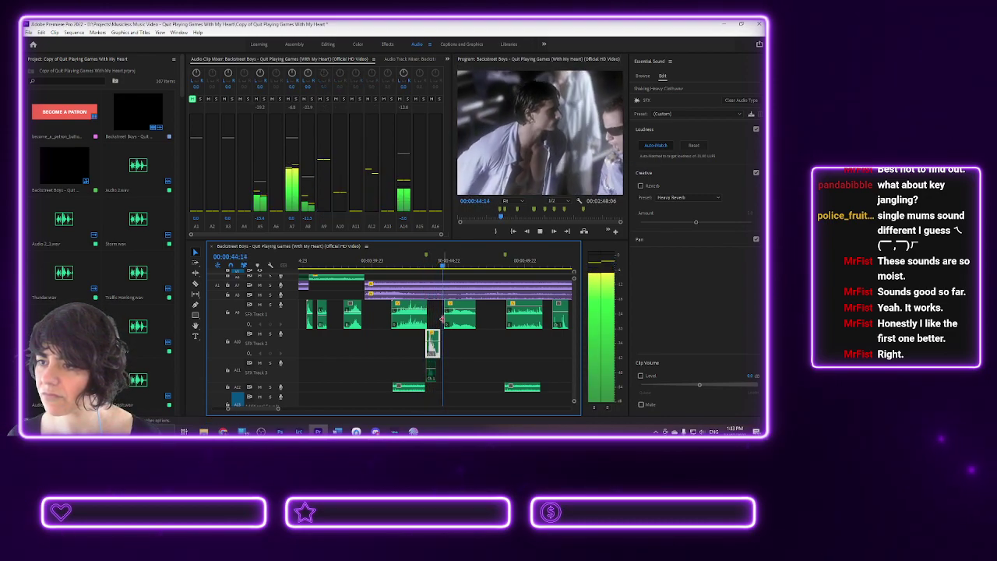
{"action": "key", "text": "space"}
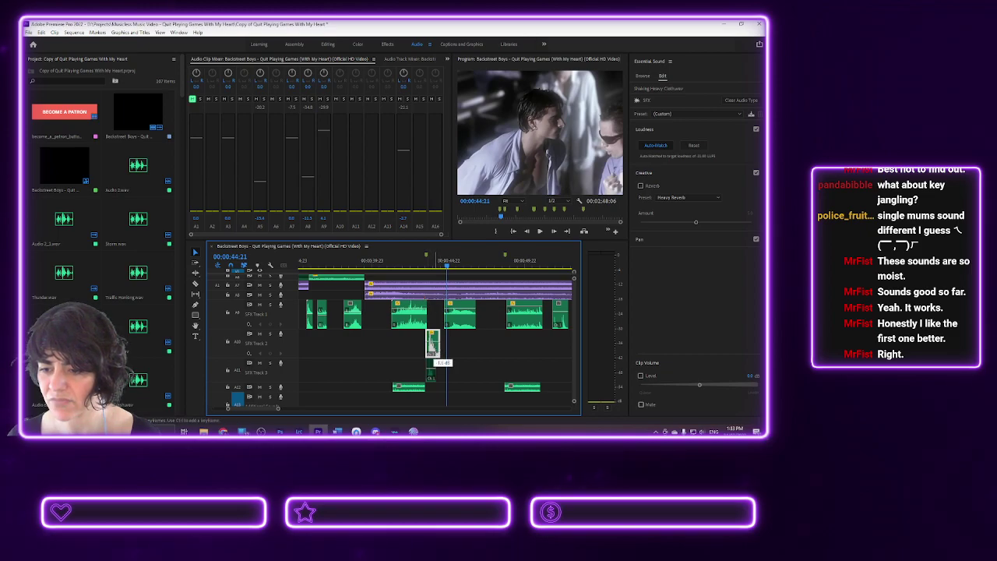
- Reduce the volume of the SFX Track 2 clip further and replay the passage from just before the clip
{"action": "key", "text": "Up"}
{"action": "key", "text": "space"}
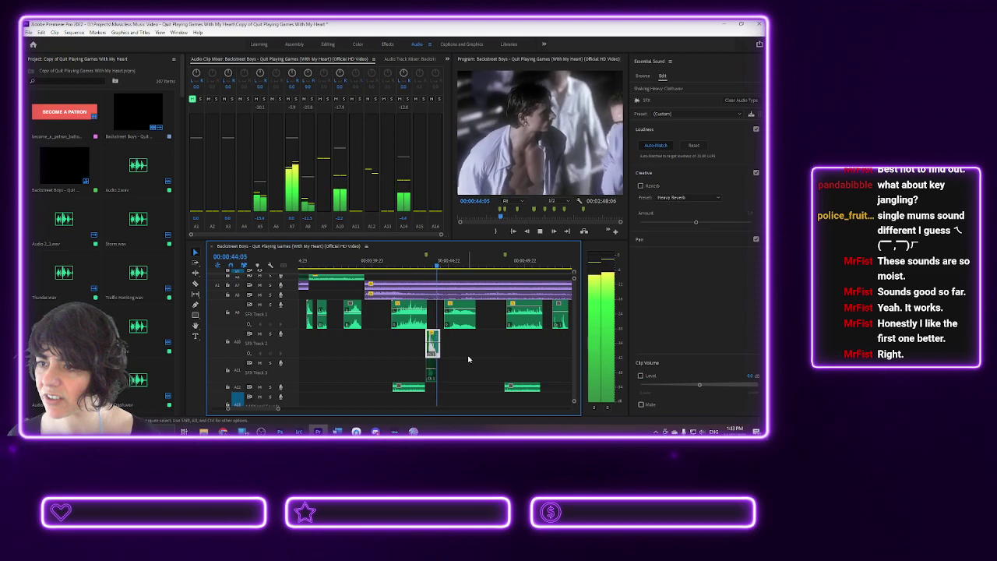
{"action": "key", "text": "space"}
{"action": "key", "text": "Up"}
{"action": "key", "text": "space"}
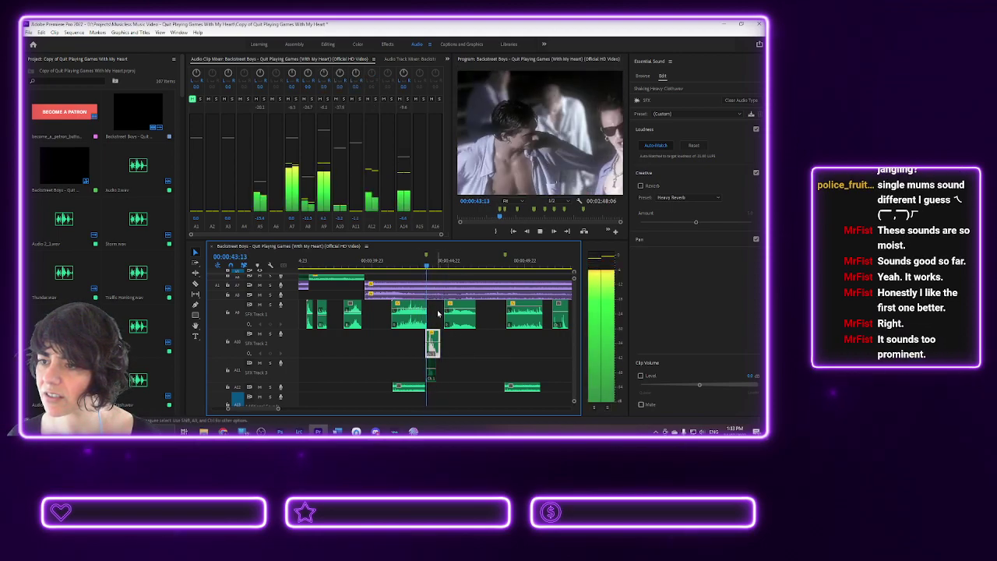
{"action": "left_click", "coordinate": [419, 265]}
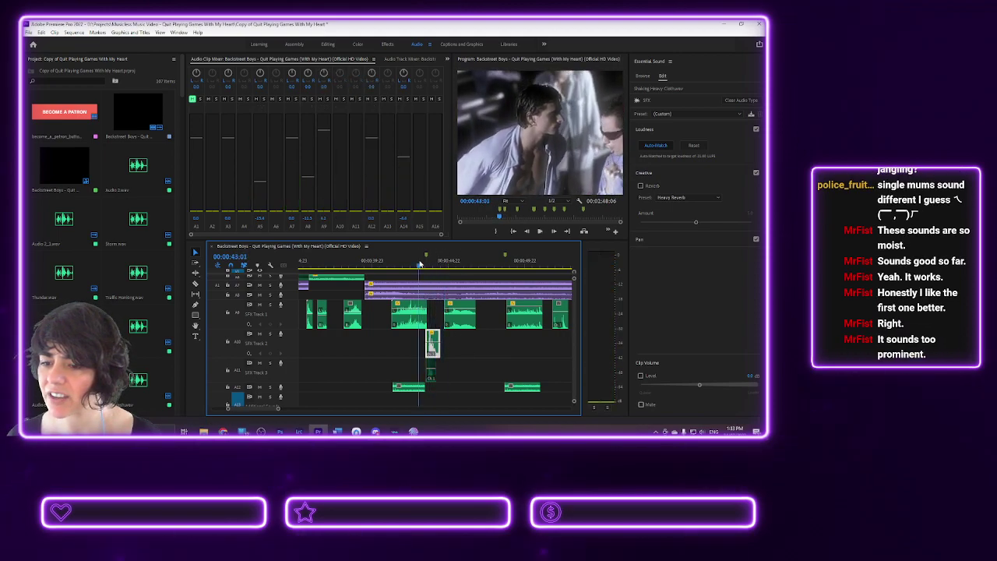
{"action": "key", "text": "space"}
{"action": "key", "text": "space"}
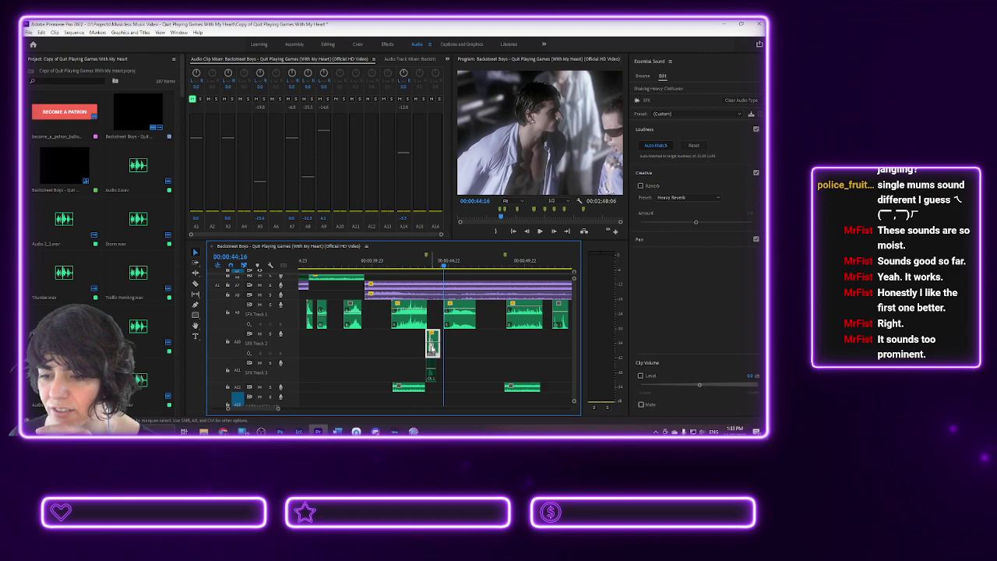
- Increase the speed of the SFX Track 2 clip so it becomes shorter, and audition the result in playback
{"action": "right_click", "coordinate": [432, 349]}
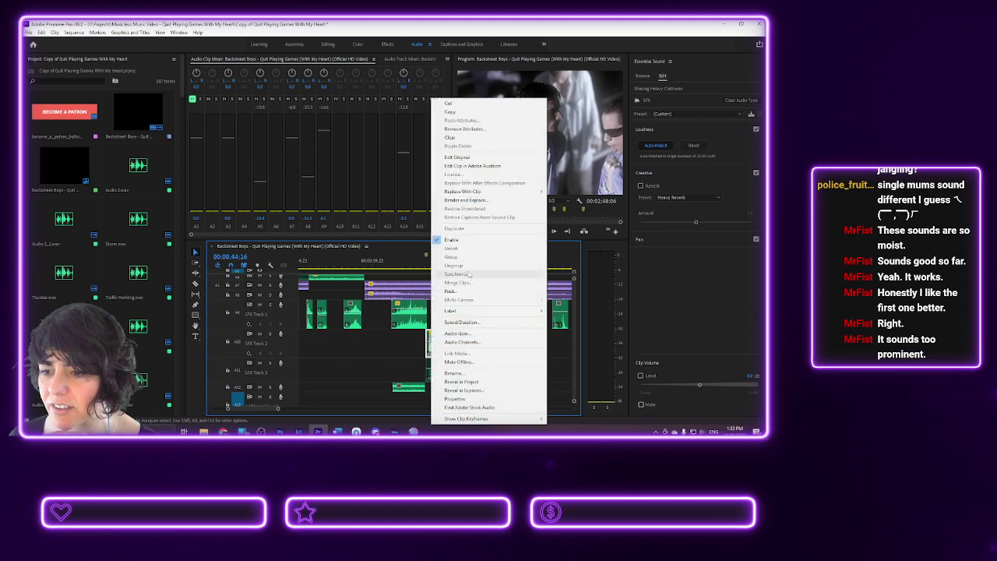
{"action": "left_click", "coordinate": [460, 322]}
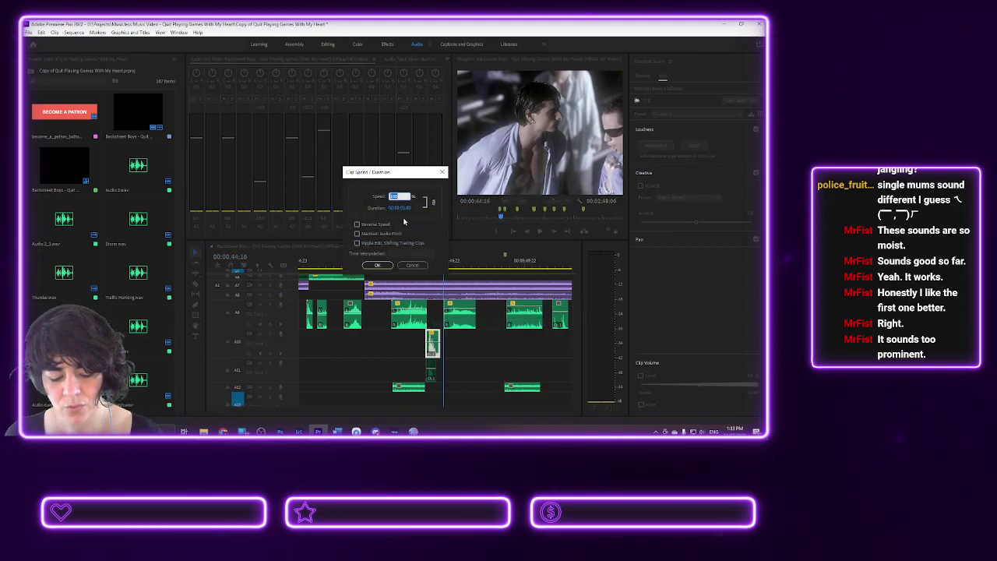
{"action": "key", "text": "Return"}
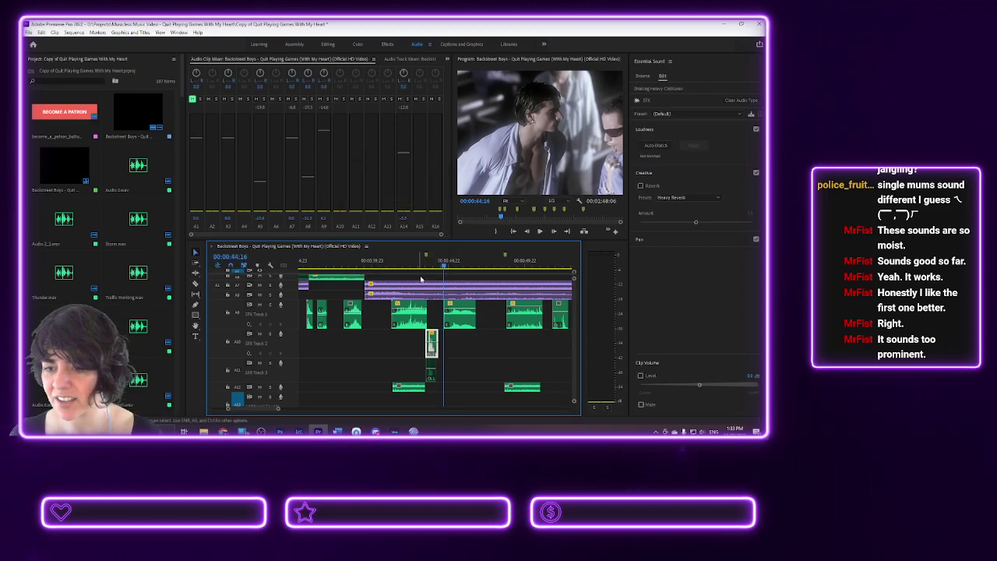
{"action": "key", "text": "space"}
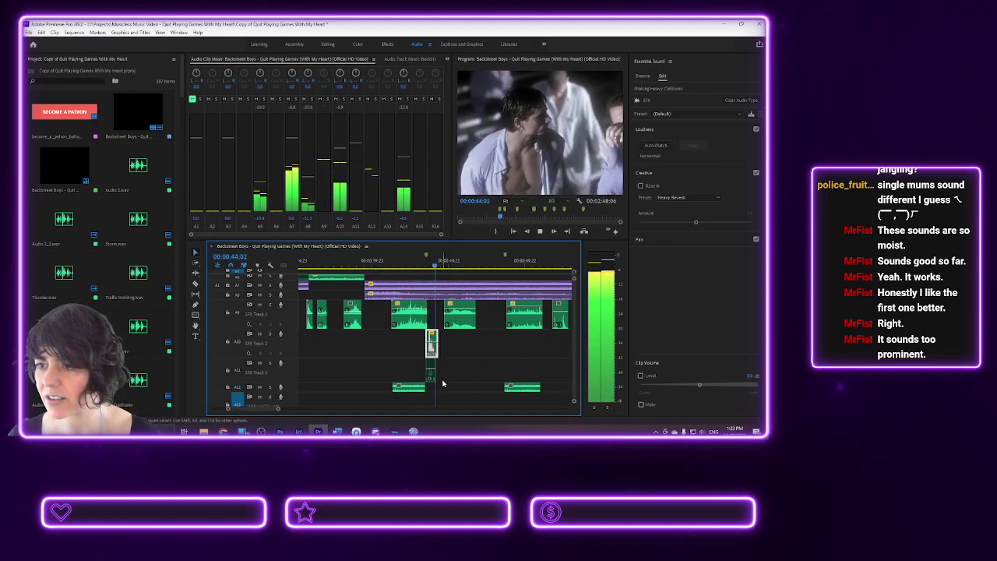
{"action": "key", "text": "space"}
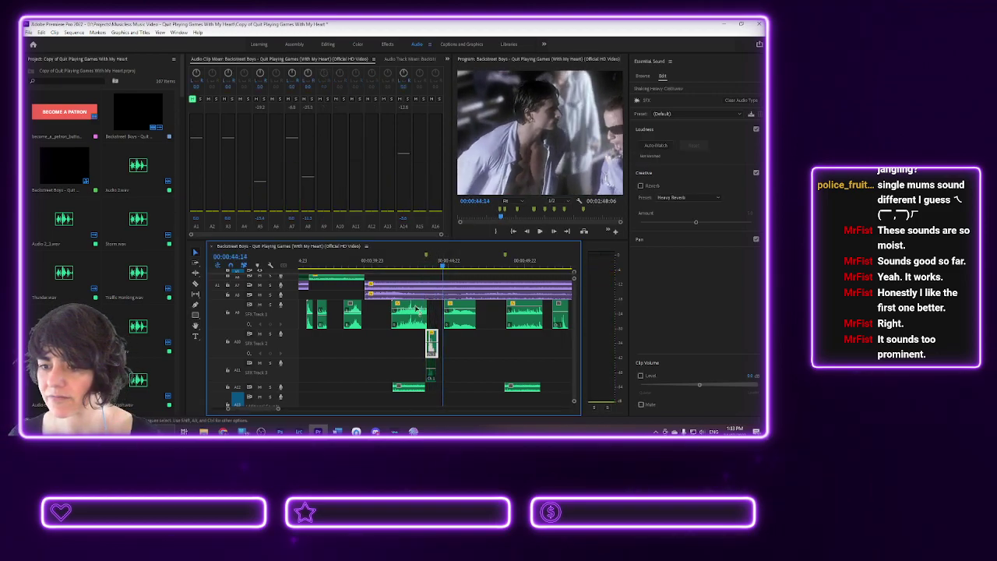
{"action": "left_click", "coordinate": [420, 266]}
{"action": "key", "text": "space"}
{"action": "key", "text": "space"}
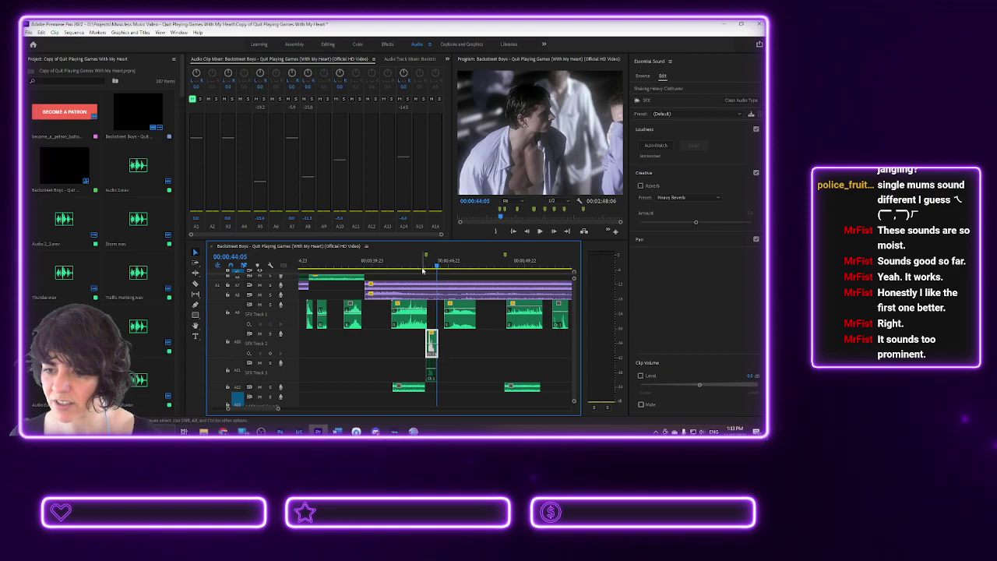
{"action": "key", "text": "space"}
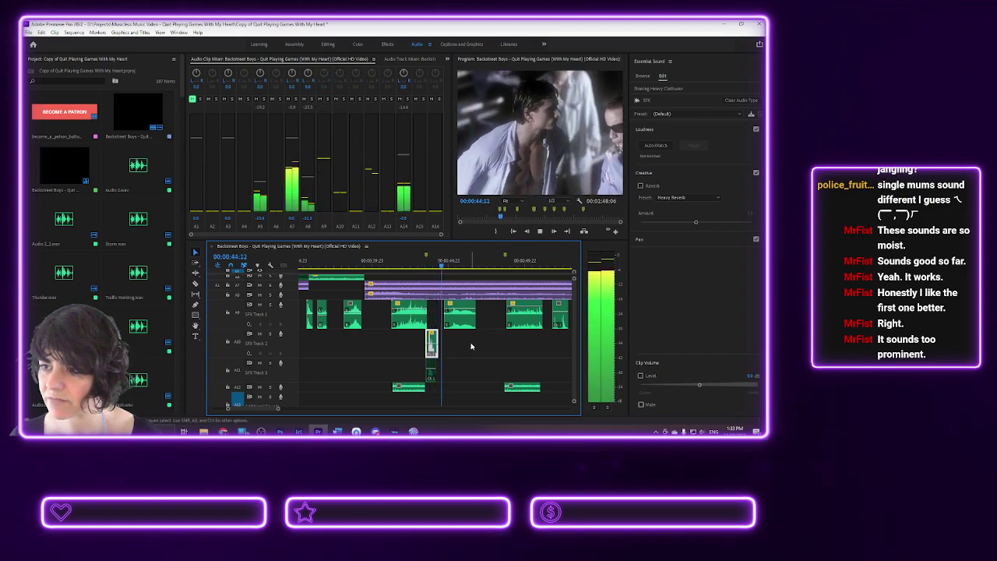
{"action": "key", "text": "space"}
- Disable the clip on SFX Track 2 and re-enable the clip below it on SFX Track 3
{"action": "right_click", "coordinate": [433, 351]}
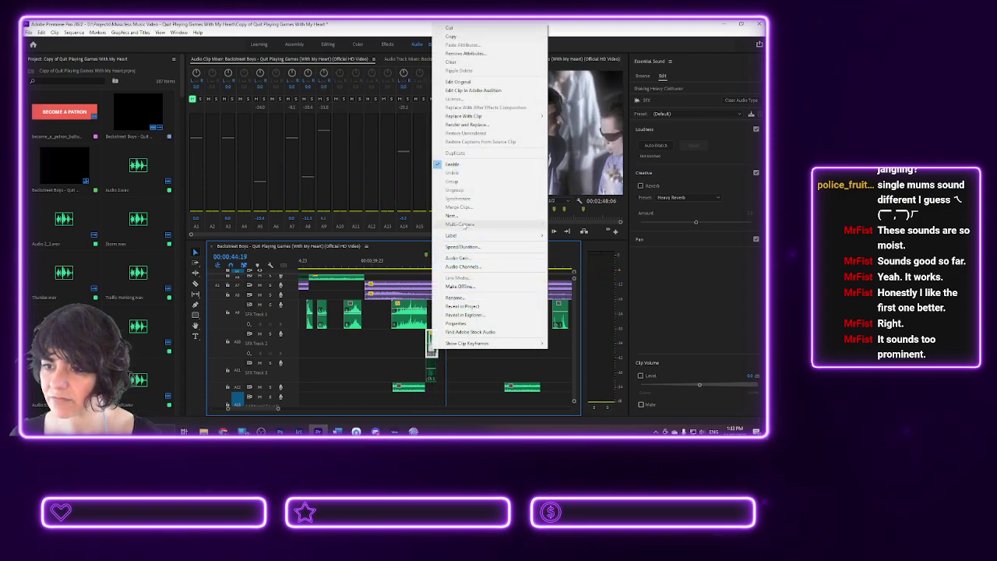
{"action": "left_click", "coordinate": [490, 161]}
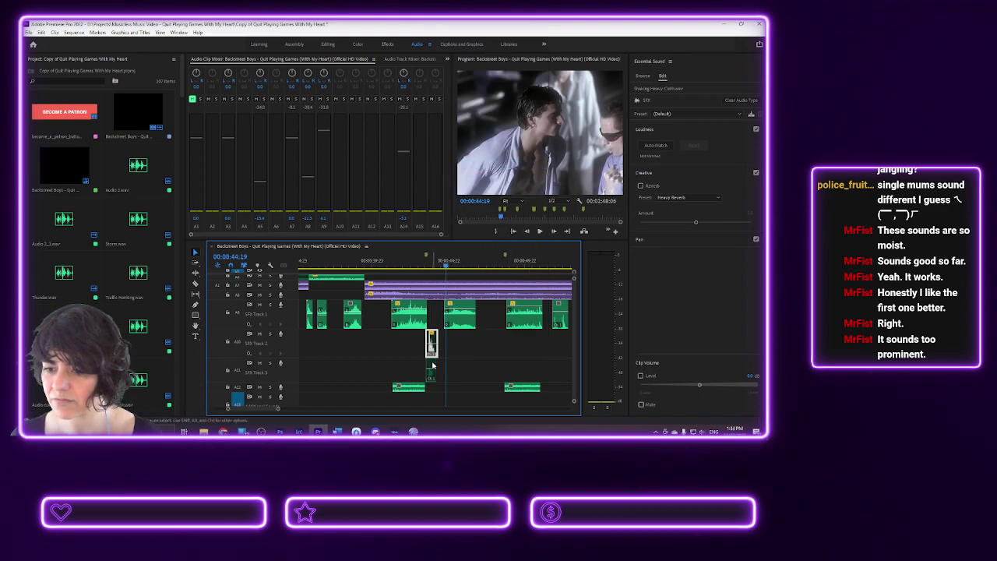
{"action": "right_click", "coordinate": [432, 366]}
{"action": "left_click", "coordinate": [433, 262]}
- Play the passage repeatedly from just before the SFX Track 3 clip to judge how that sound fits the picture
{"action": "key", "text": "space"}
{"action": "key", "text": "space"}
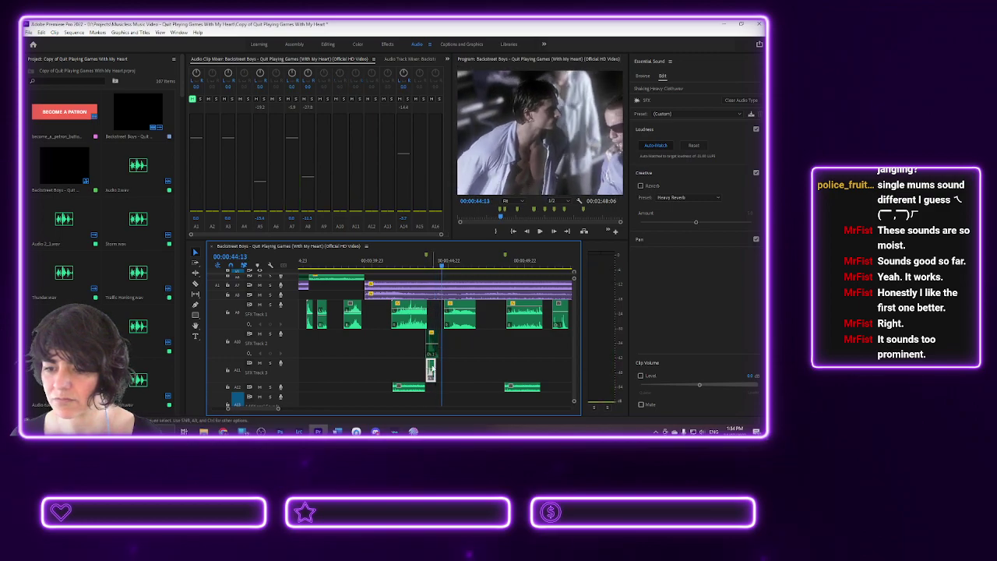
{"action": "key", "text": "space"}
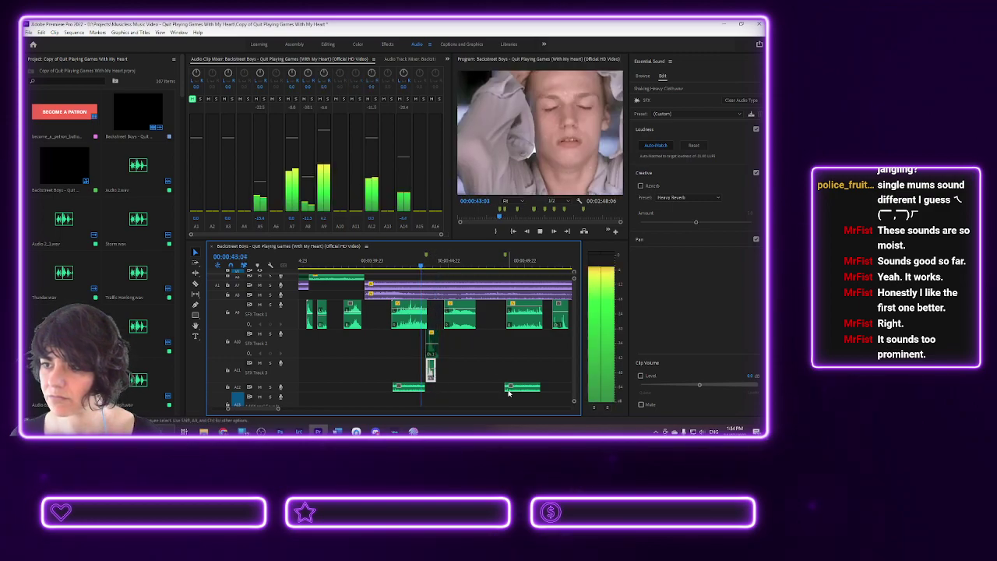
{"action": "key", "text": "space"}
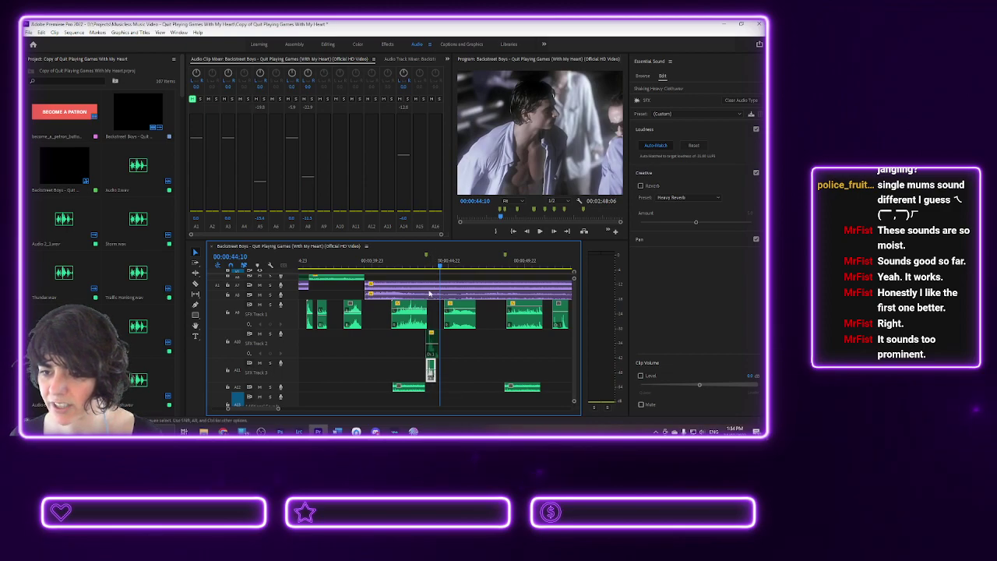
{"action": "key", "text": "space"}
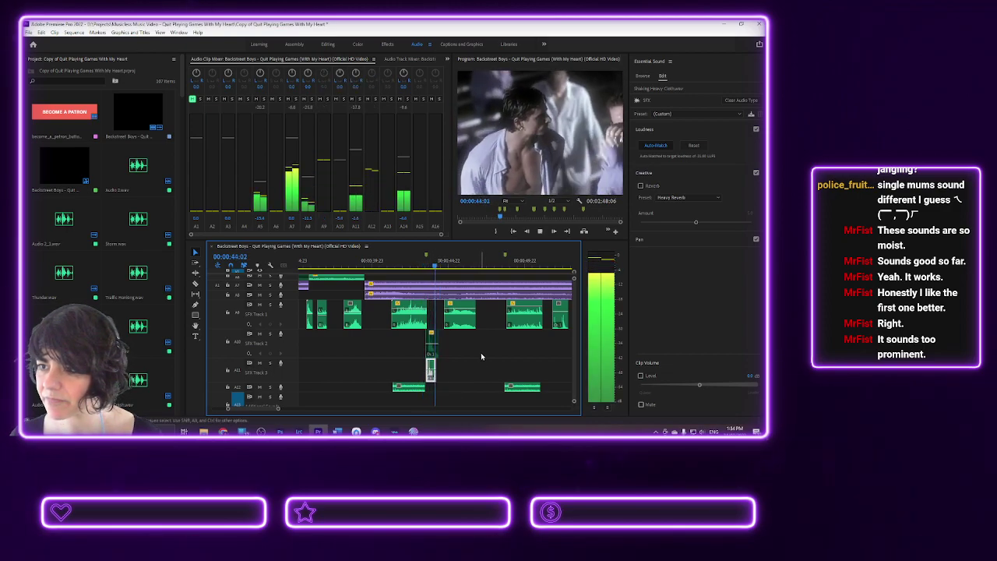
{"action": "key", "text": "space"}
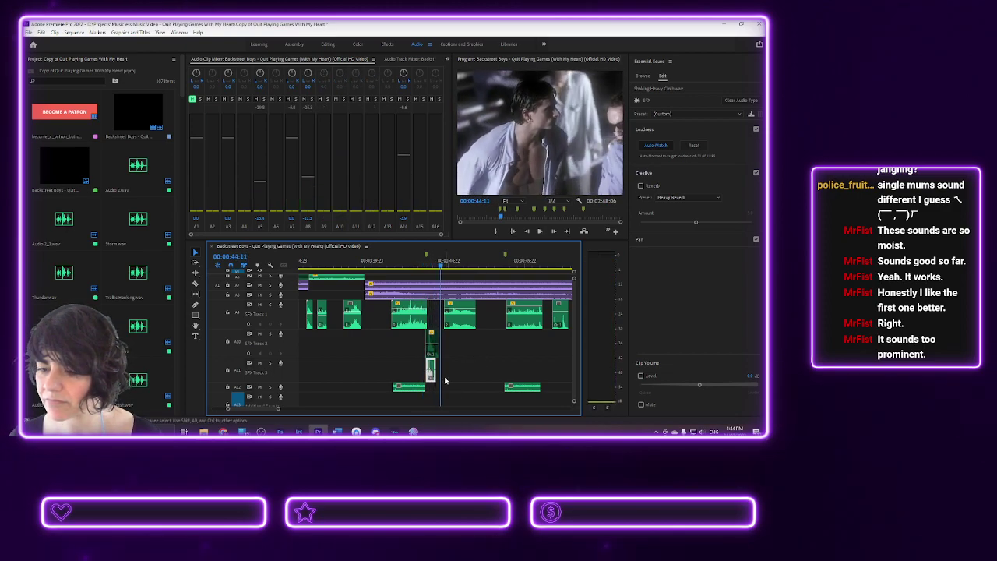
{"action": "left_click", "coordinate": [419, 266]}
{"action": "key", "text": "space"}
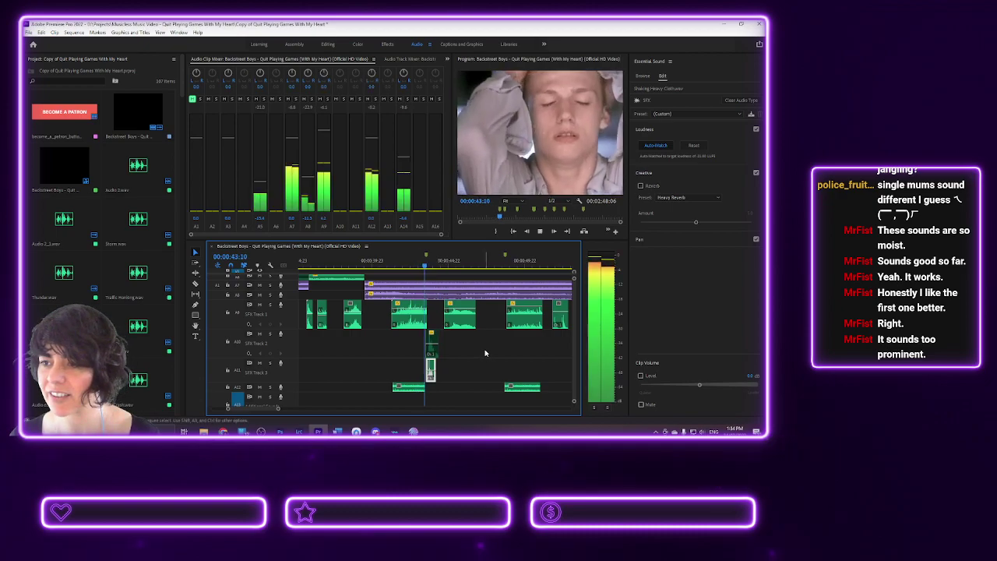
{"action": "key", "text": "space"}
{"action": "left_click", "coordinate": [424, 263]}
{"action": "key", "text": "space"}
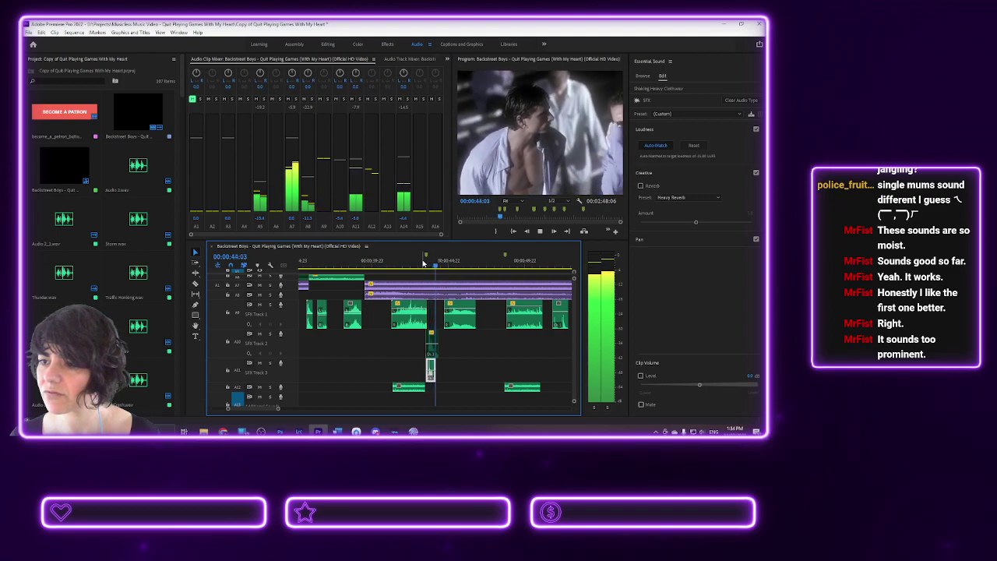
- Solo SFX Track 3 and play the passage to hear its cloth sound in isolation
{"action": "key", "text": "space"}
{"action": "left_click", "coordinate": [270, 363]}
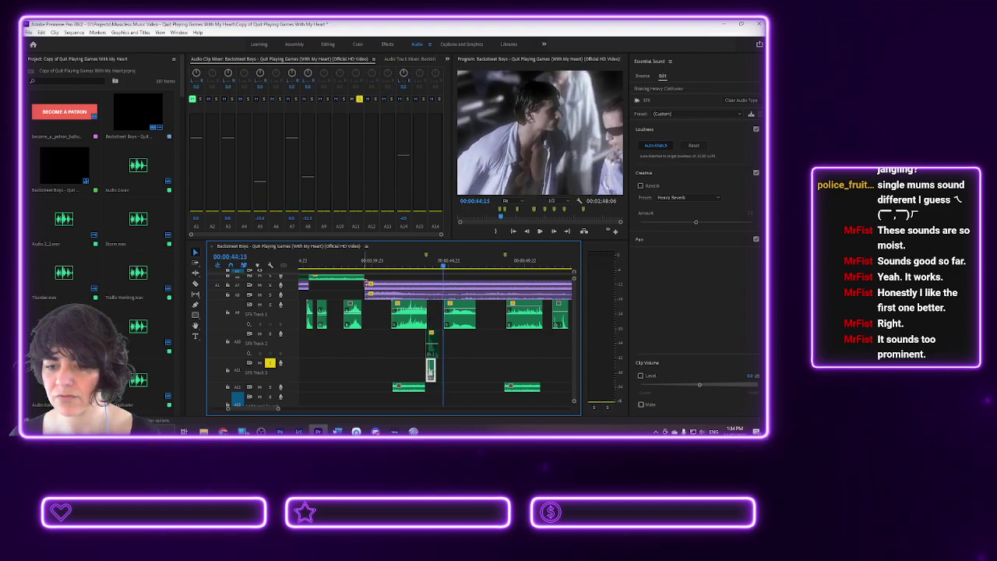
{"action": "key", "text": "space"}
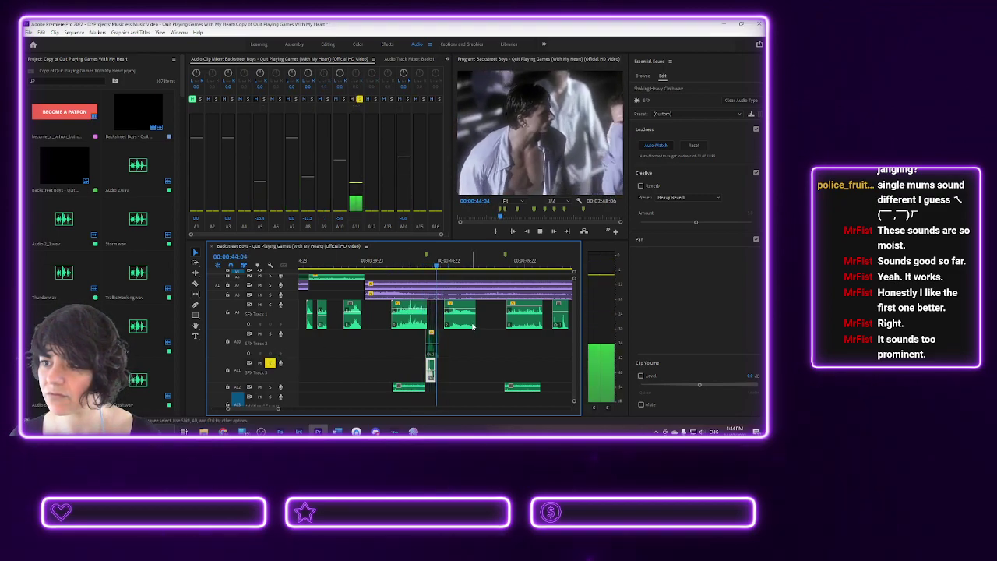
{"action": "key", "text": "space"}
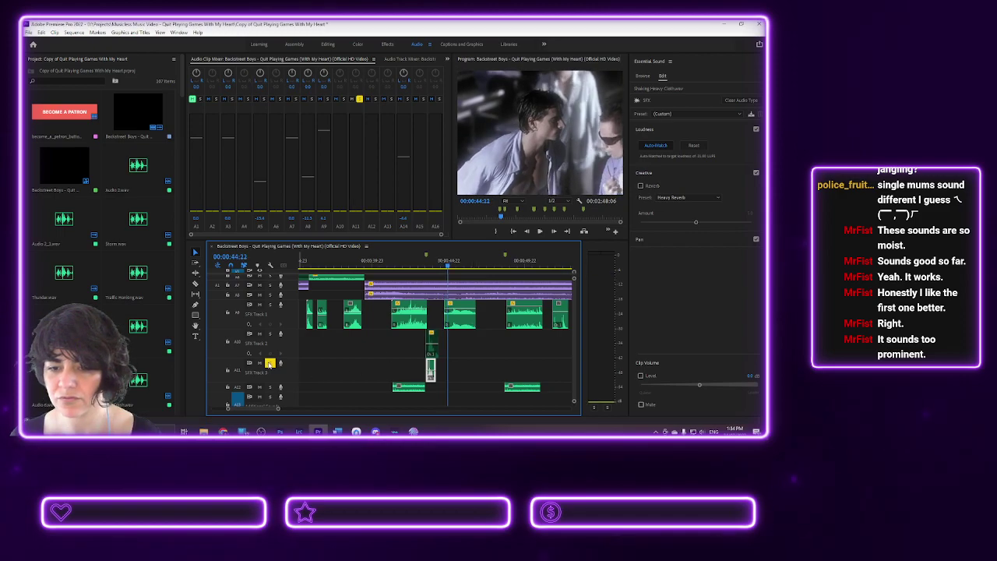
- Solo SFX Track 2 instead, re-enable its clip, and audition that sound on its own
{"action": "left_click", "coordinate": [270, 333]}
{"action": "right_click", "coordinate": [431, 351]}
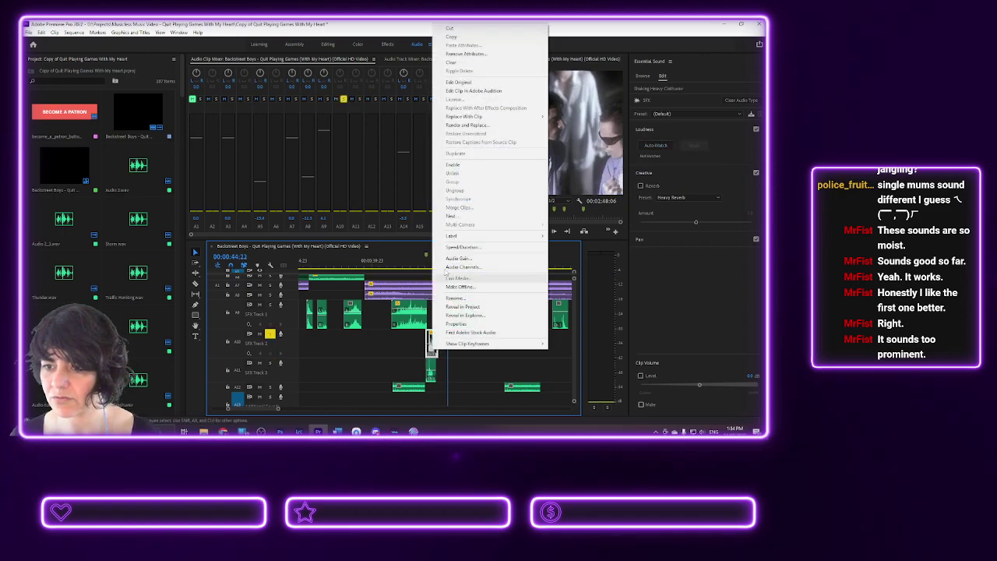
{"action": "left_click", "coordinate": [454, 165]}
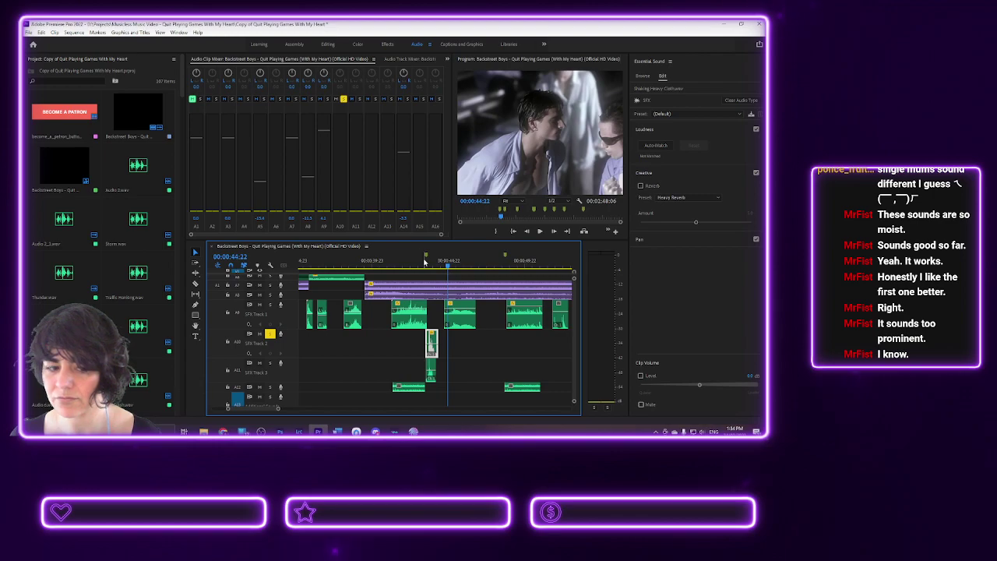
{"action": "key", "text": "space"}
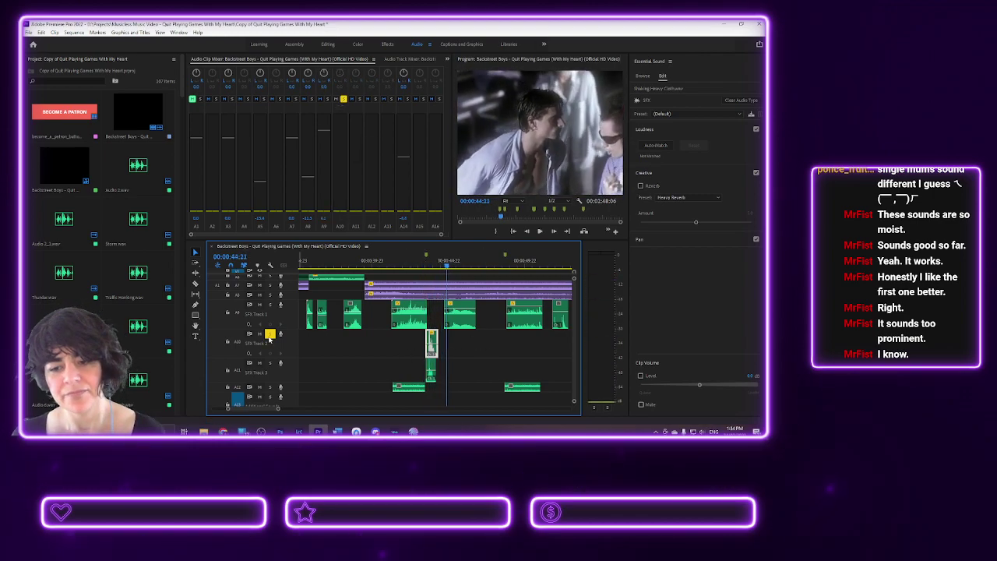
{"action": "key", "text": "space"}
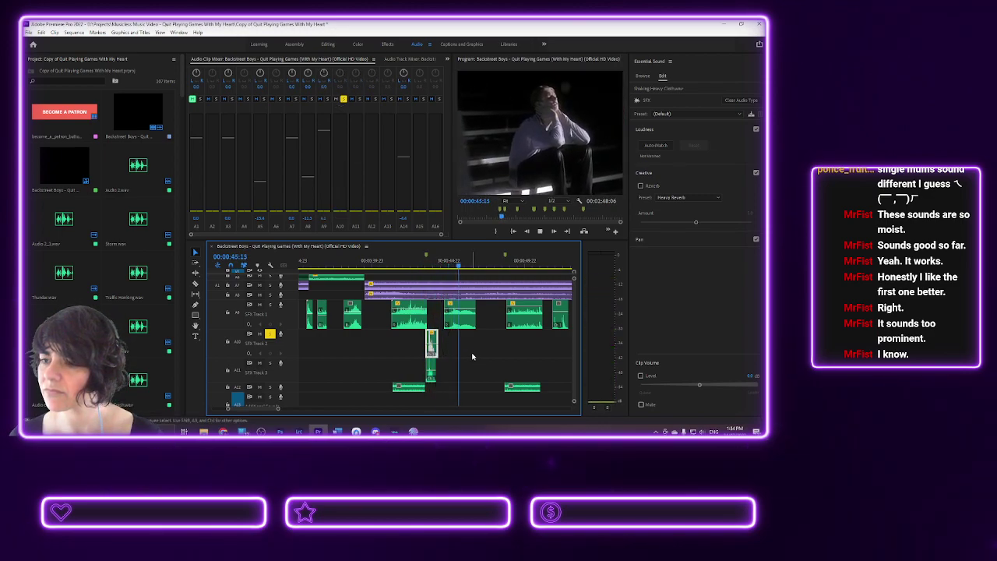
{"action": "key", "text": "space"}
{"action": "key", "text": "space"}
{"action": "key", "text": "space"}
- Solo SFX Track 3 again and replay its clip alone to compare it with the other sound
{"action": "left_click", "coordinate": [270, 363]}
{"action": "key", "text": "space"}
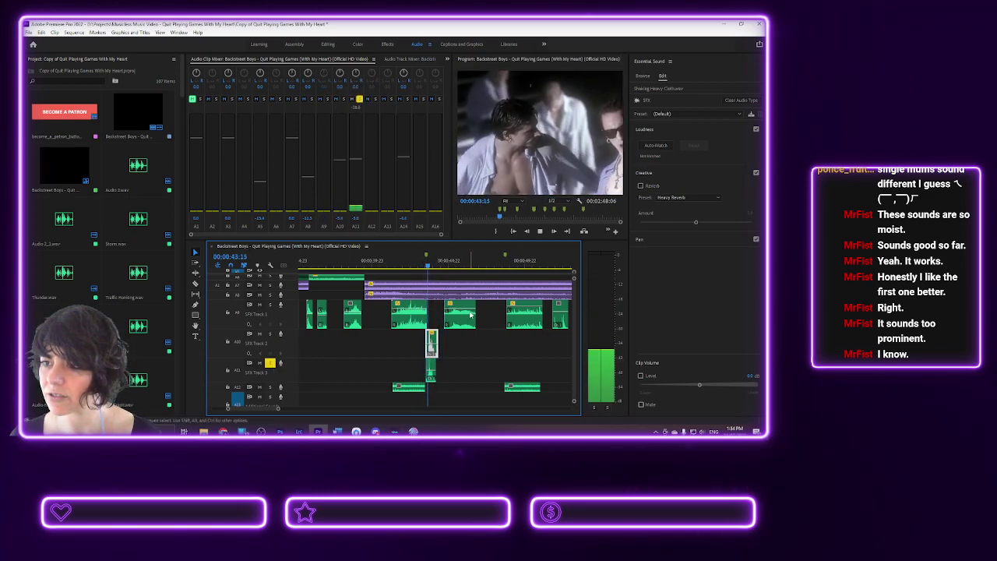
{"action": "key", "text": "space"}
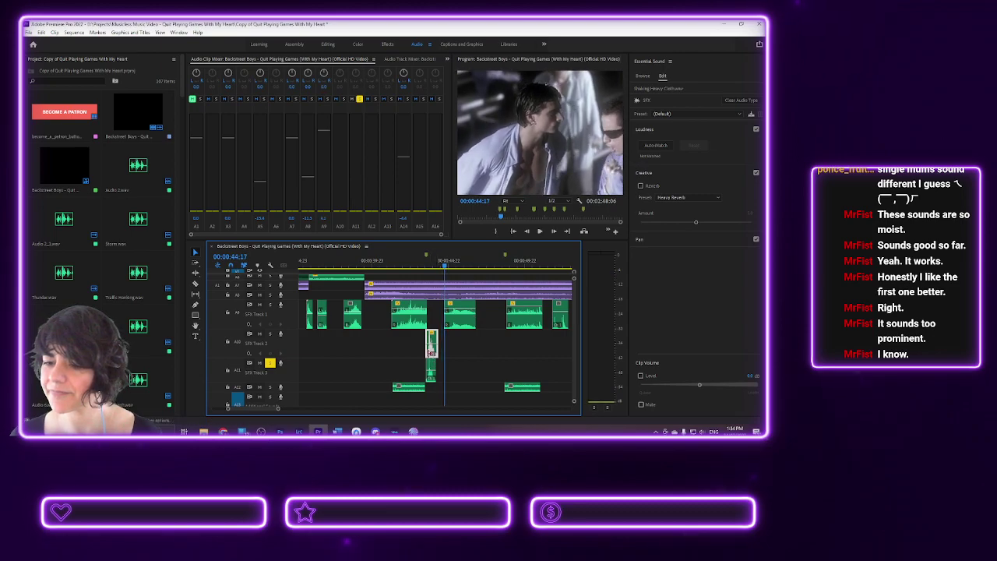
{"action": "key", "text": "space"}
{"action": "key", "text": "space"}
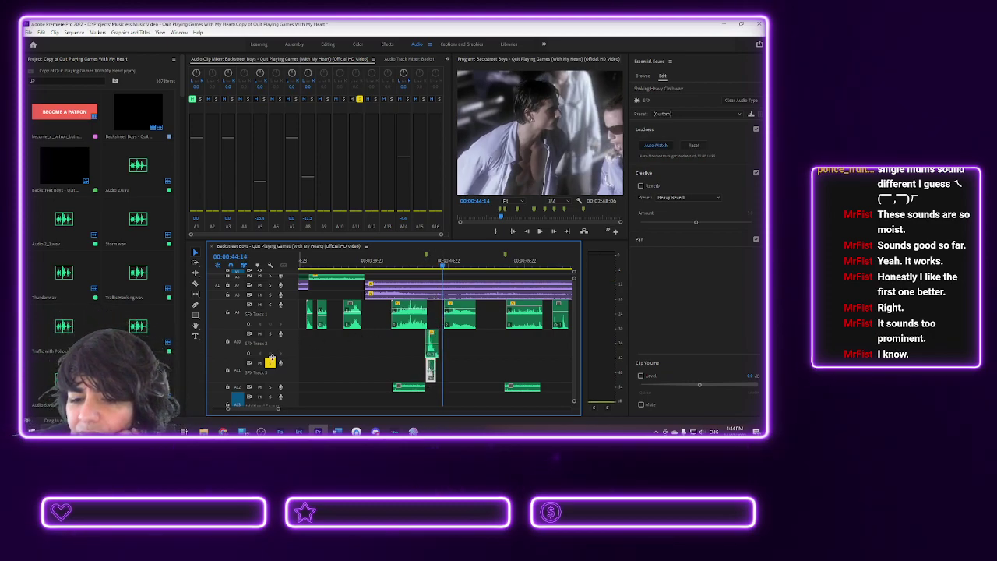
- Audition the SFX Track 2 sound alone once more, and turn off its solo
{"action": "left_click", "coordinate": [420, 261]}
{"action": "key", "text": "space"}
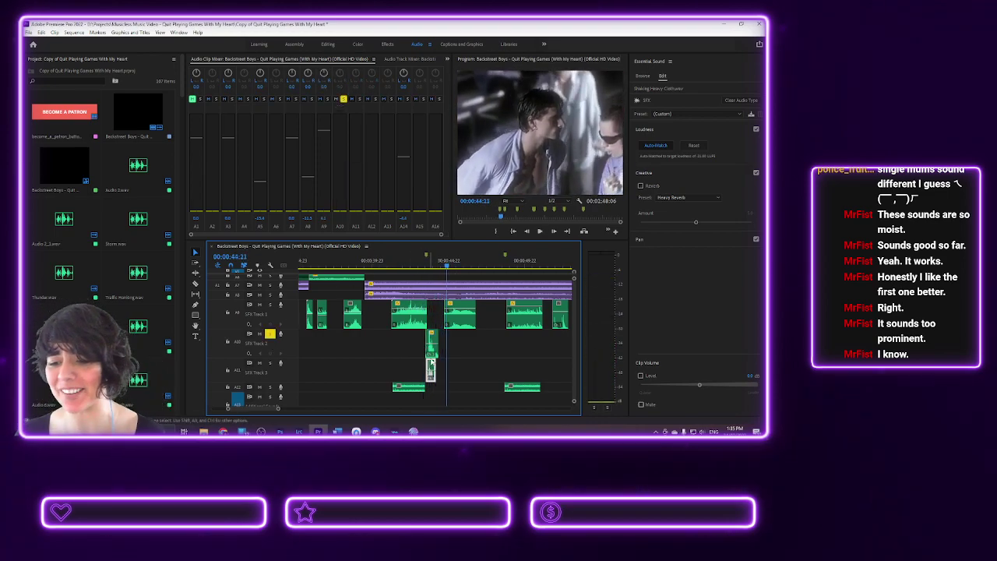
{"action": "left_click", "coordinate": [270, 333]}
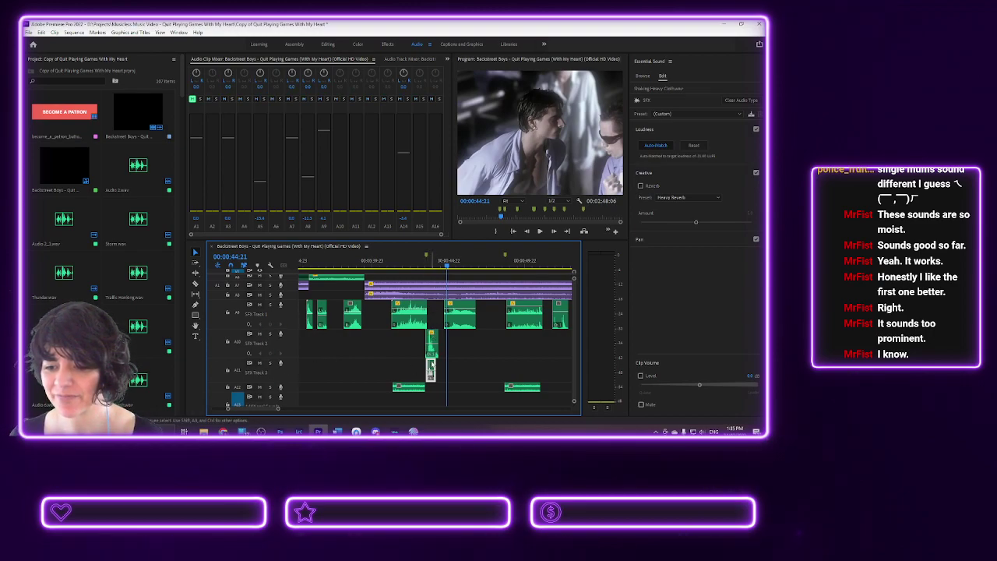
- Disable the SFX Track 3 clip and play the full mix with only the SFX Track 2 sound
{"action": "right_click", "coordinate": [432, 364]}
{"action": "key", "text": "Escape"}
{"action": "left_click", "coordinate": [408, 260]}
{"action": "key", "text": "space"}
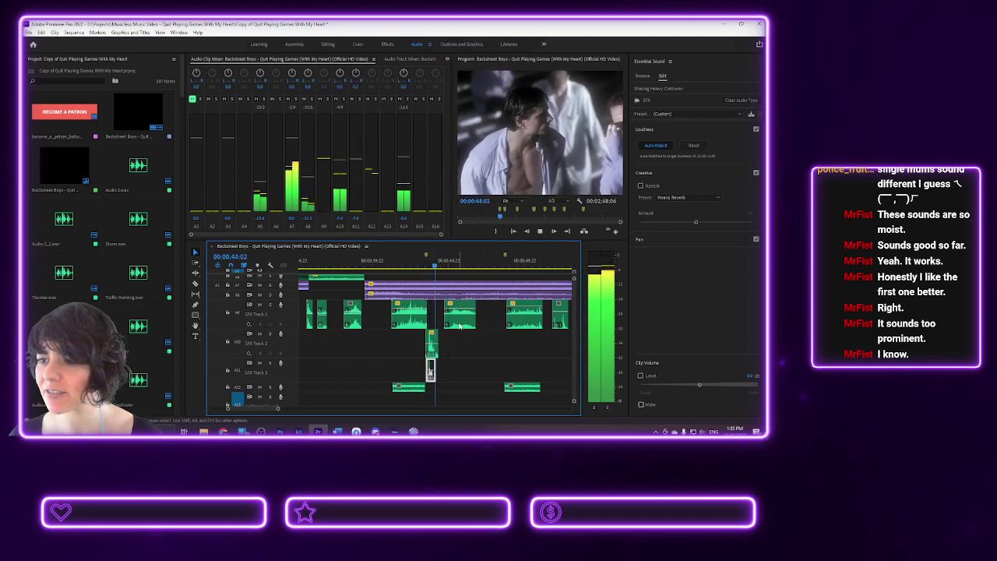
{"action": "key", "text": "space"}
- Disable the SFX Track 2 clip, re-enable the SFX Track 3 clip, and play the passage in the full mix
{"action": "left_click", "coordinate": [434, 339]}
{"action": "right_click", "coordinate": [432, 343]}
{"action": "key", "text": "Escape"}
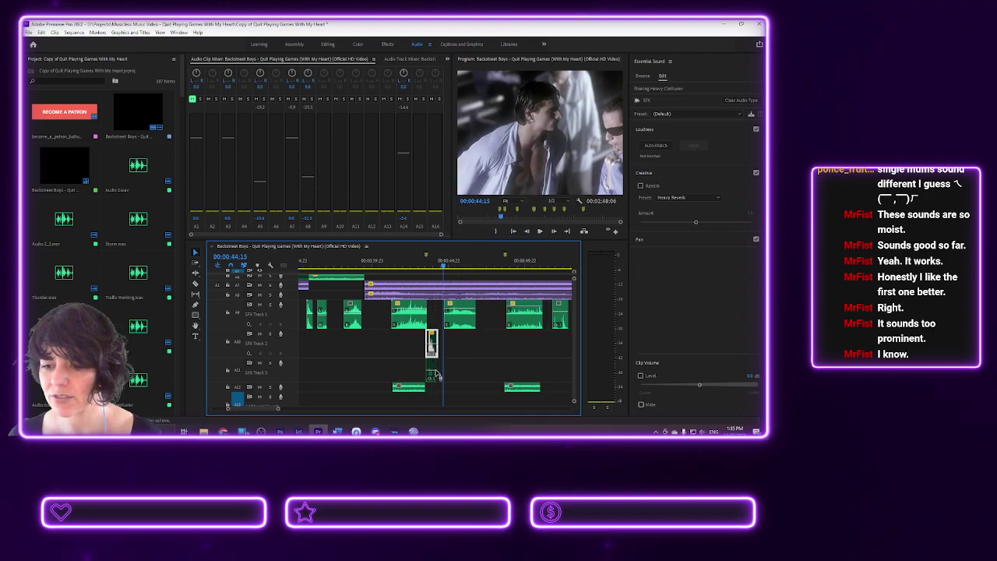
{"action": "right_click", "coordinate": [430, 366]}
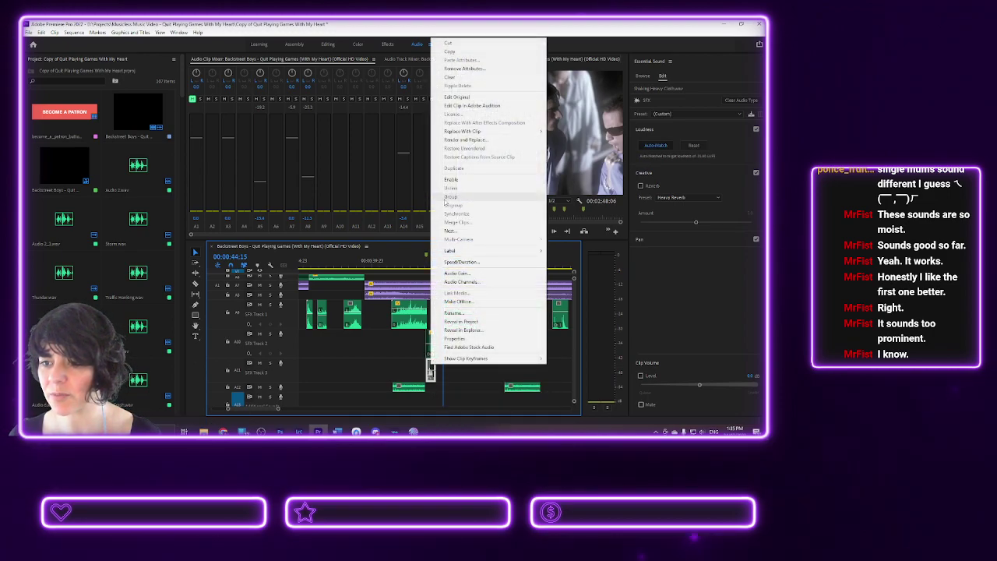
{"action": "key", "text": "Escape"}
{"action": "left_click", "coordinate": [425, 259]}
{"action": "key", "text": "space"}
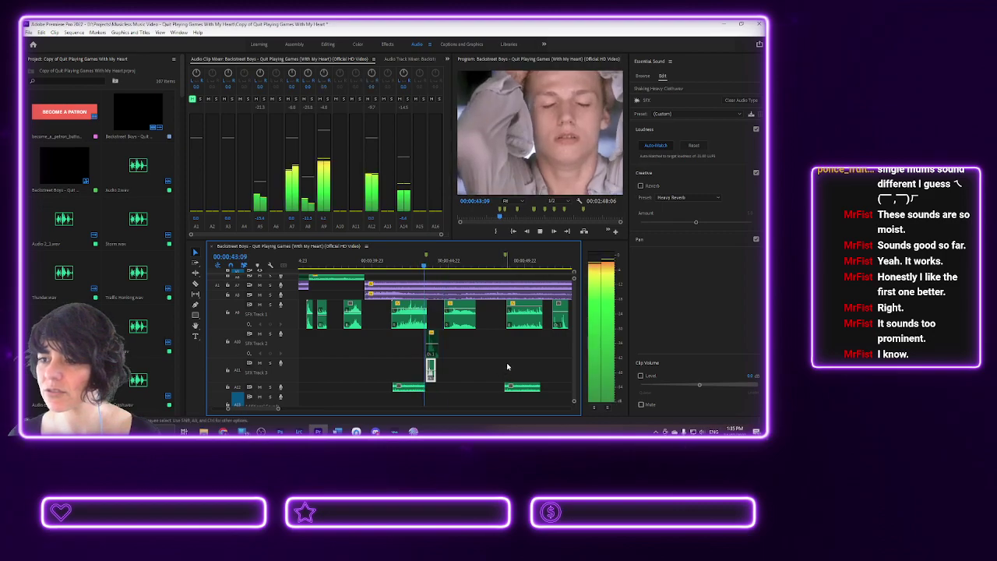
{"action": "key", "text": "space"}
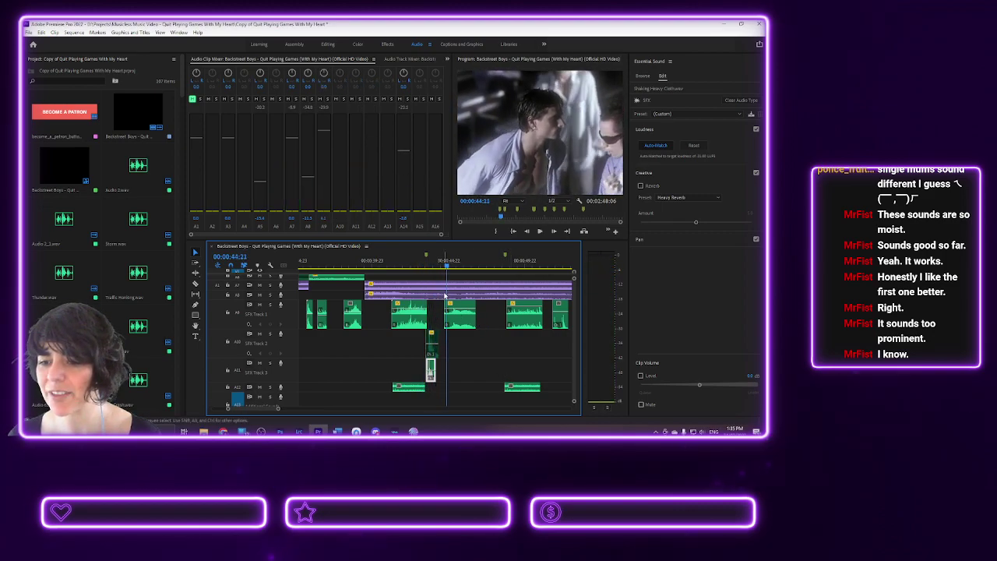
- Replay the passage around the SFX Track 3 clip to judge its sound within the full mix
{"action": "left_click", "coordinate": [423, 268]}
{"action": "key", "text": "space"}
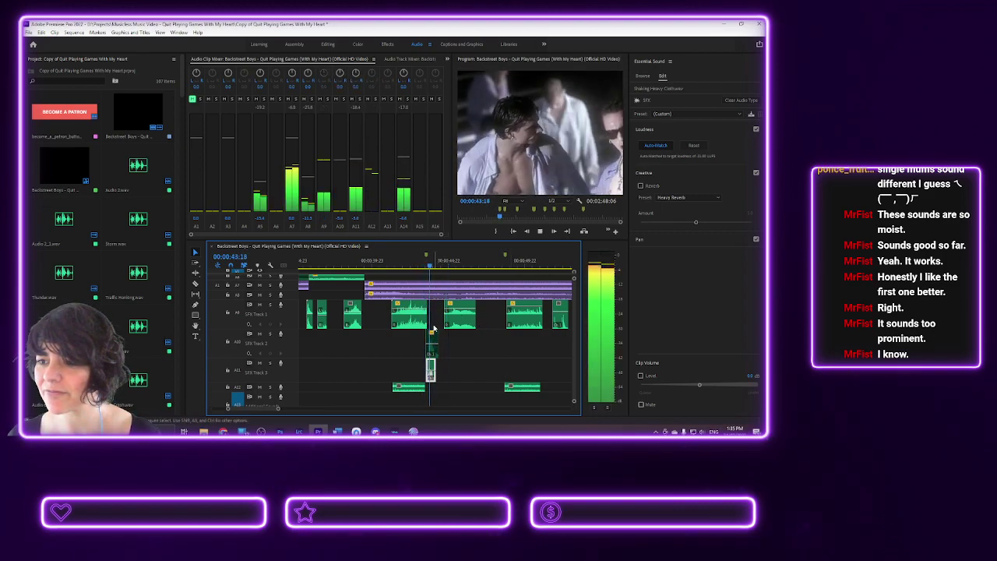
{"action": "key", "text": "space"}
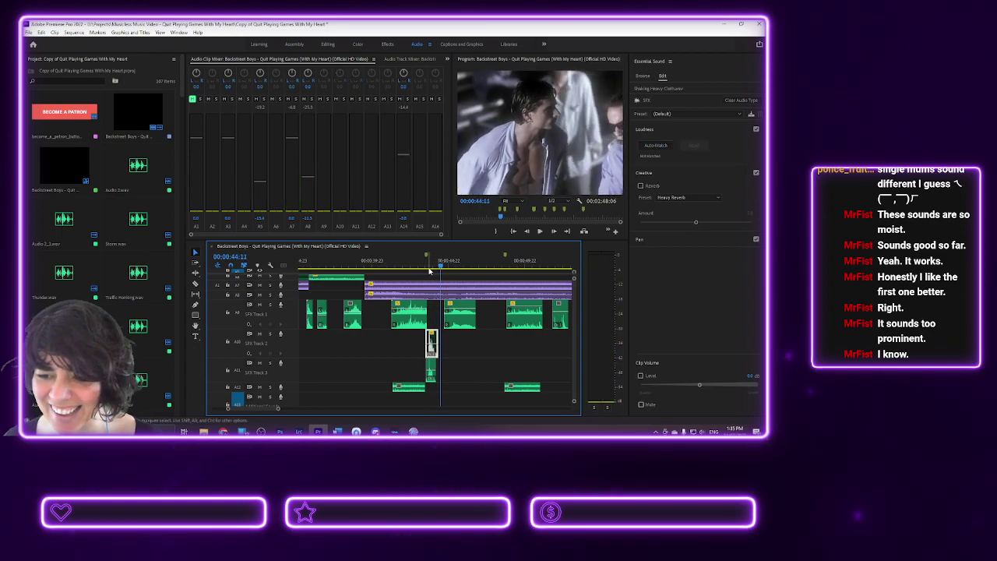
{"action": "left_click", "coordinate": [429, 268]}
{"action": "key", "text": "space"}
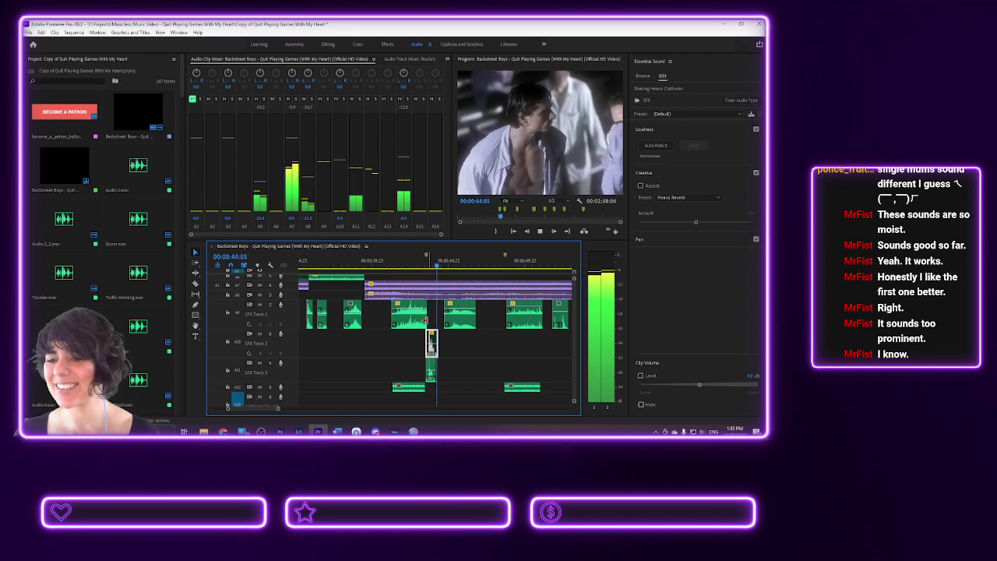
{"action": "key", "text": "space"}
- Switch back to the SFX Track 2 sound by enabling its clip and disabling the SFX Track 3 clip, and listen briefly
{"action": "right_click", "coordinate": [432, 340]}
{"action": "left_click", "coordinate": [431, 374]}
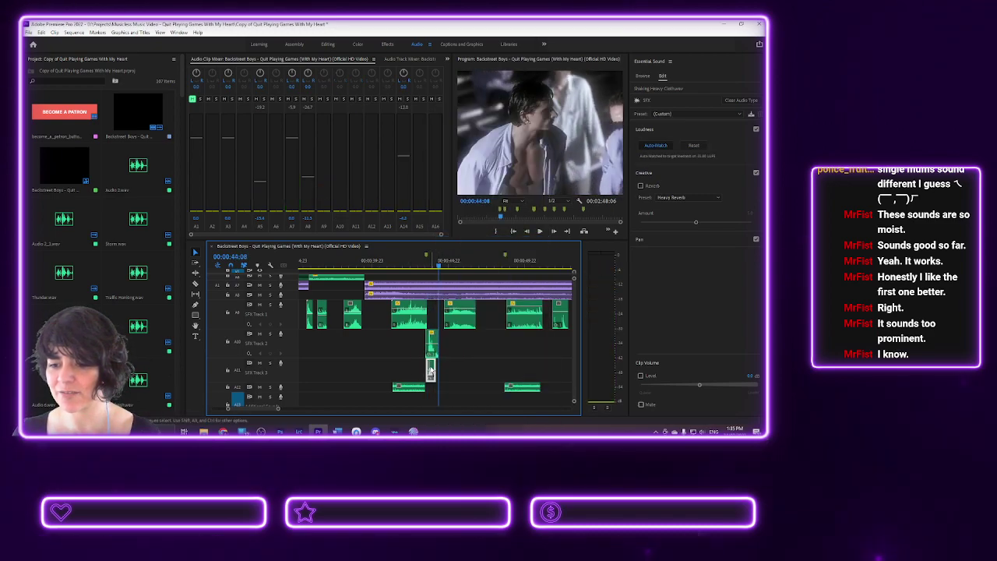
{"action": "right_click", "coordinate": [430, 372]}
{"action": "left_click", "coordinate": [433, 181]}
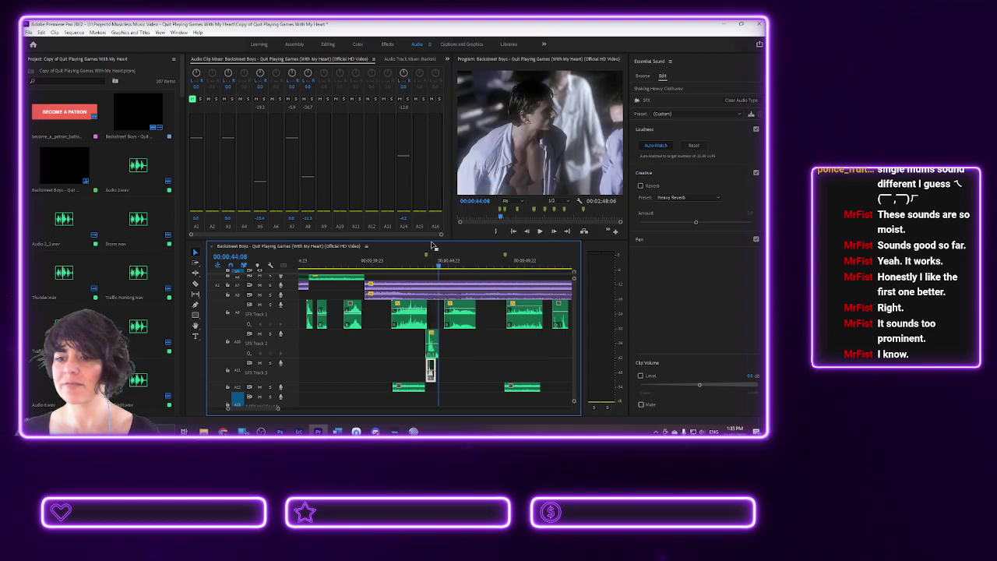
{"action": "key", "text": "space"}
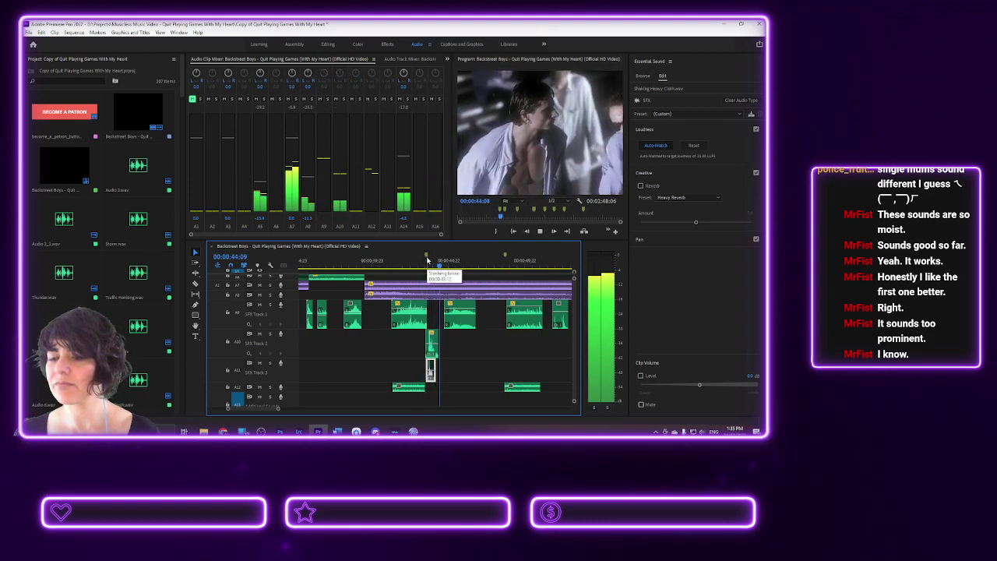
{"action": "key", "text": "space"}
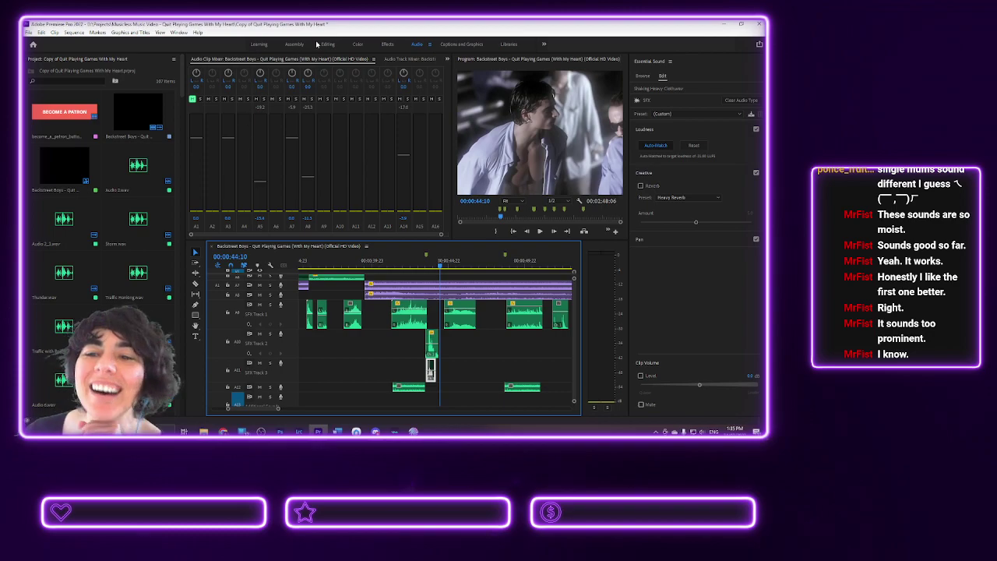
- In the Editing workspace, mark an earlier section of the Shaking Heavy Cloth source from 01:09:49:21 to 01:09:50:20
{"action": "left_click", "coordinate": [328, 45]}
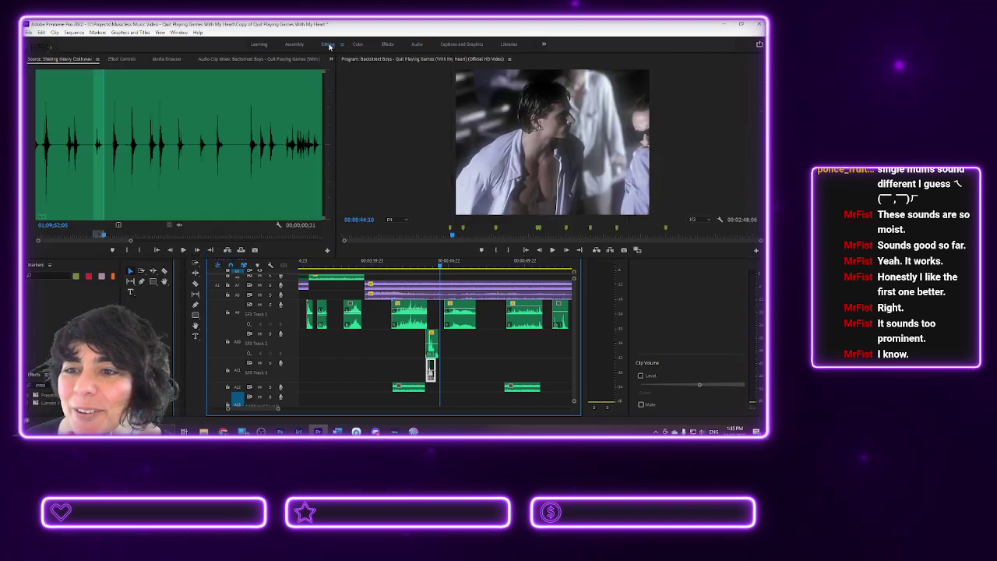
{"action": "left_click", "coordinate": [64, 149]}
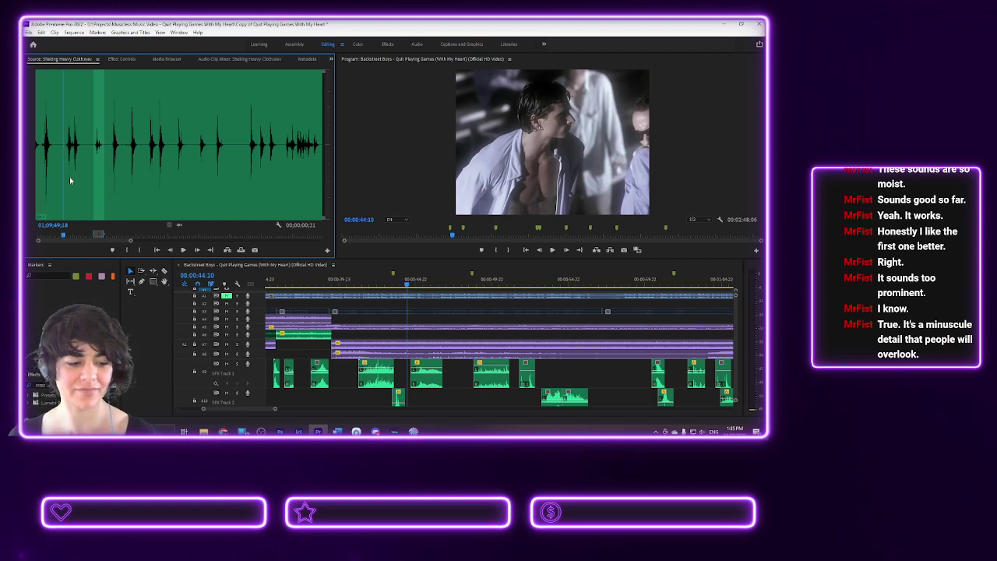
{"action": "key", "text": "space"}
{"action": "key", "text": "space"}
{"action": "left_click", "coordinate": [66, 147]}
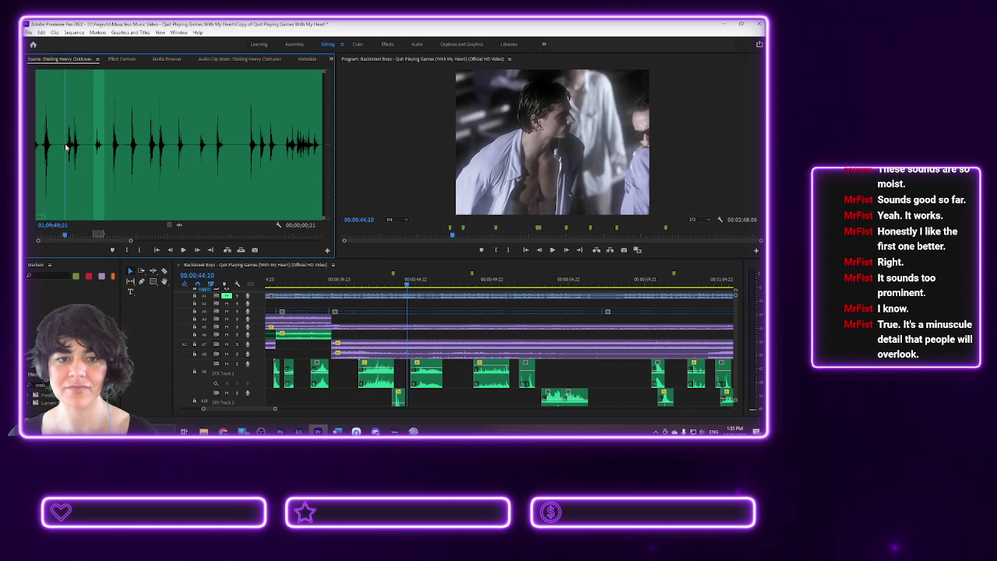
{"action": "left_click", "coordinate": [127, 250]}
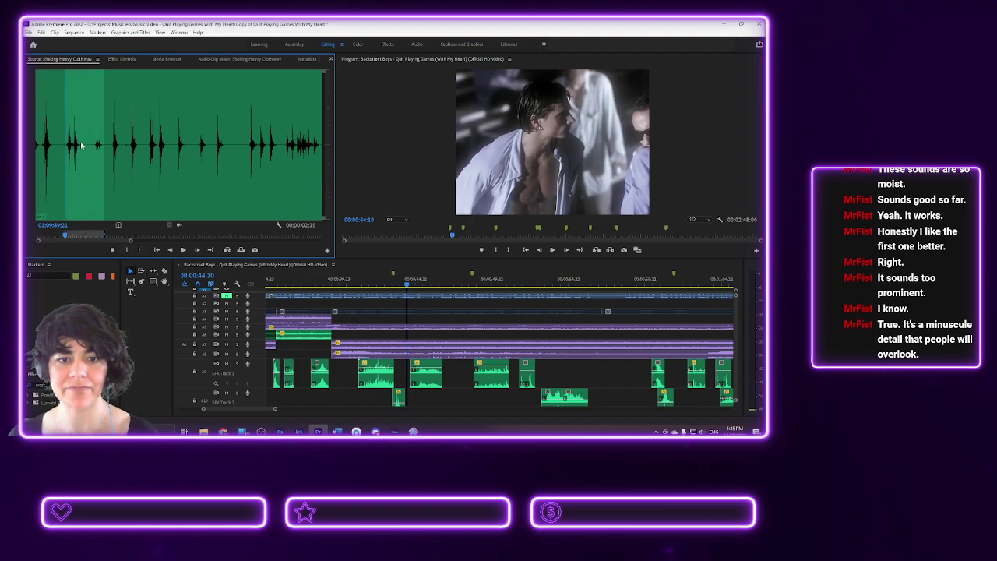
{"action": "left_click", "coordinate": [139, 250]}
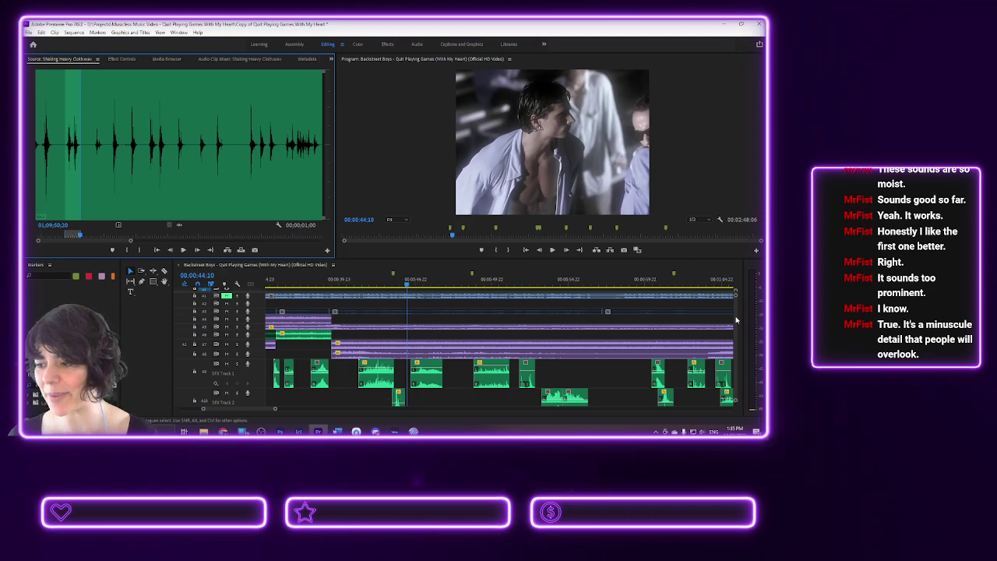
- Delete both alternative cloth clips just before the playhead on SFX Track 2 and SFX Track 3
{"action": "scroll", "coordinate": [736, 320], "scroll_direction": "down", "scroll_amount": 2}
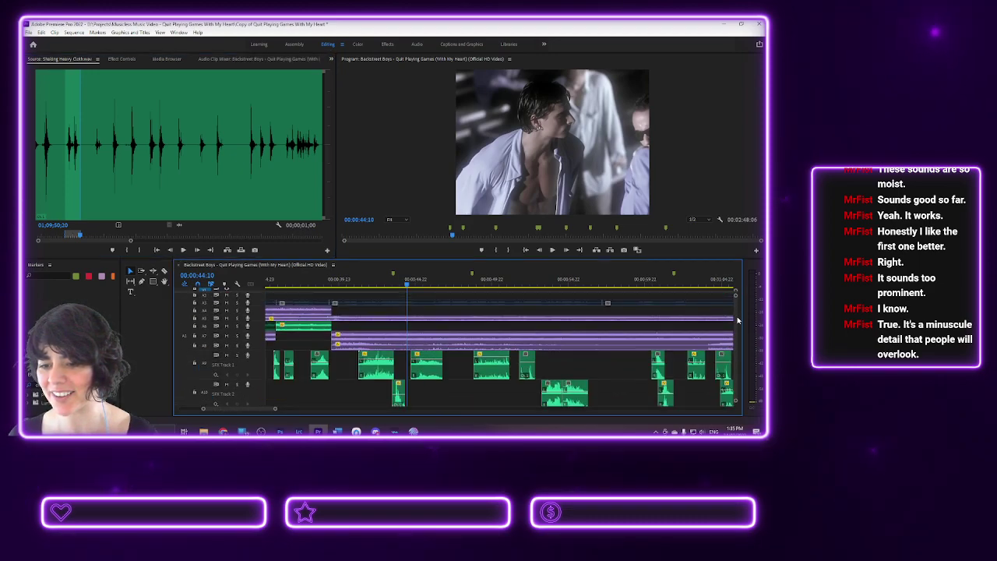
{"action": "scroll", "coordinate": [737, 320], "scroll_direction": "down", "scroll_amount": 3}
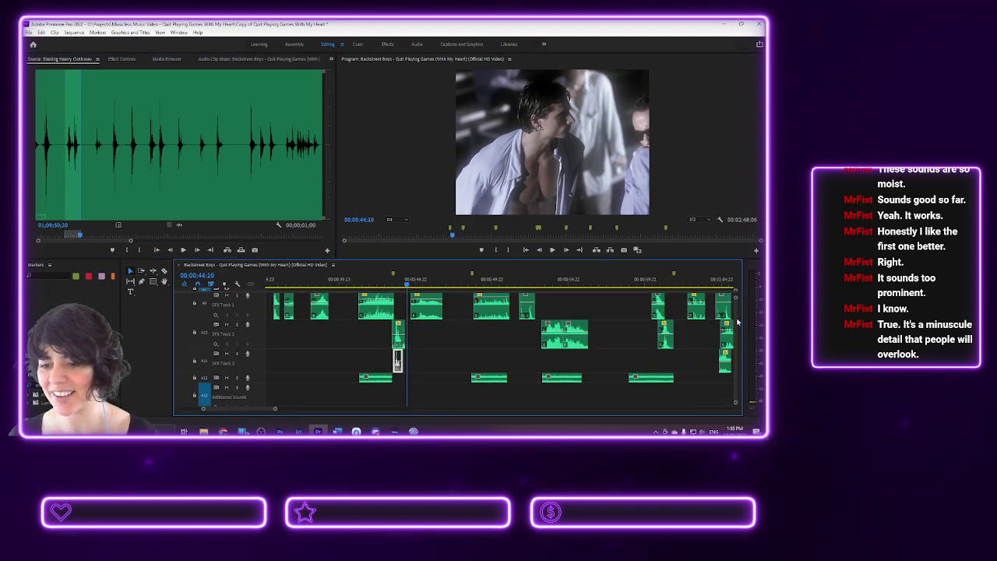
{"action": "left_click", "coordinate": [398, 333]}
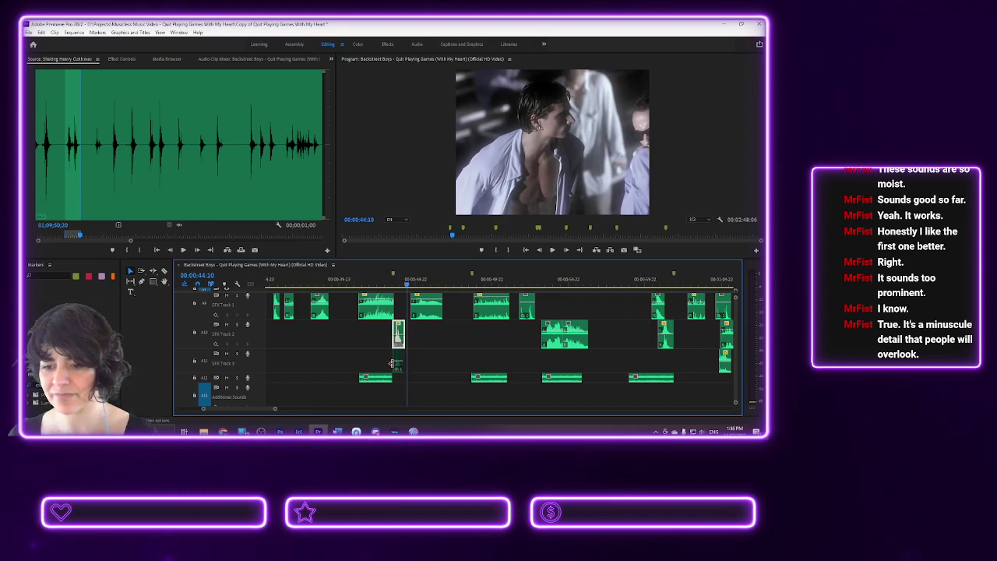
{"action": "key", "text": "Delete"}
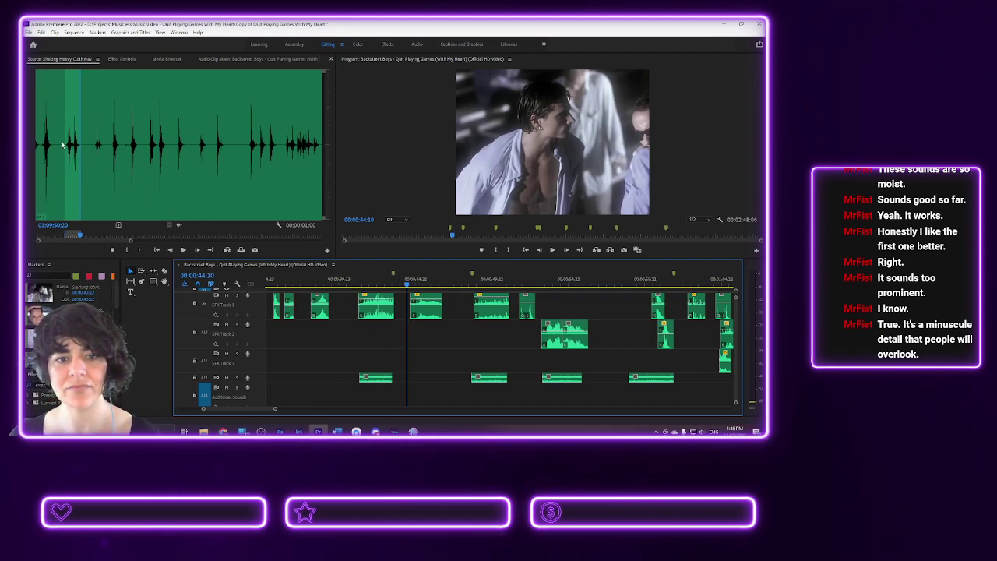
- Place the marked source section's audio on SFX Track 2 at 00:00:43:14 and play the passage
{"action": "left_click_drag", "start_coordinate": [178, 226], "coordinate": [400, 336]}
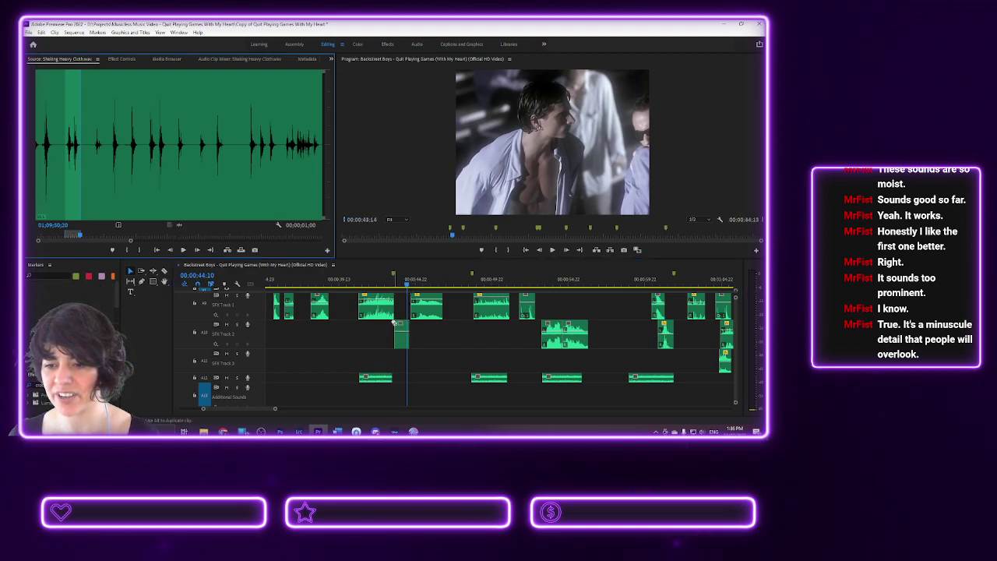
{"action": "key", "text": "Up"}
{"action": "key", "text": "space"}
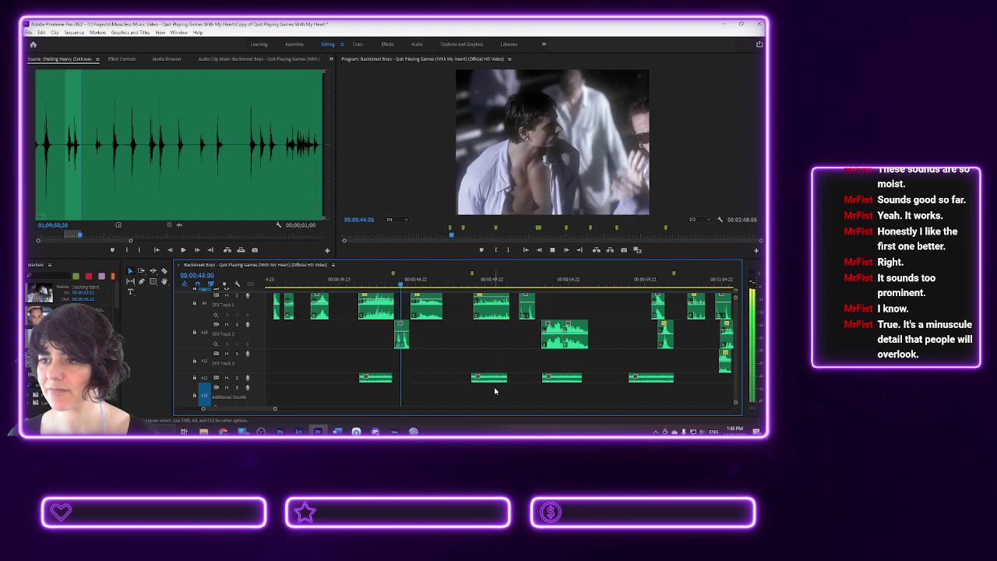
- Try the cloth clip slightly earlier on SFX Track 2, starting at about 00:00:43:02, and play the passage
{"action": "key", "text": "space"}
{"action": "left_click_drag", "start_coordinate": [402, 340], "coordinate": [394, 340]}
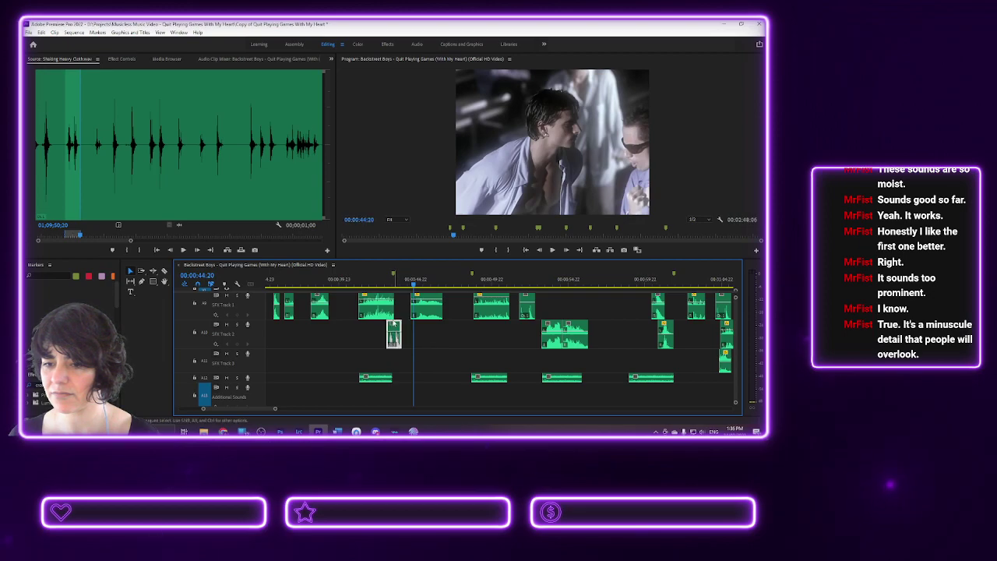
{"action": "key", "text": "space"}
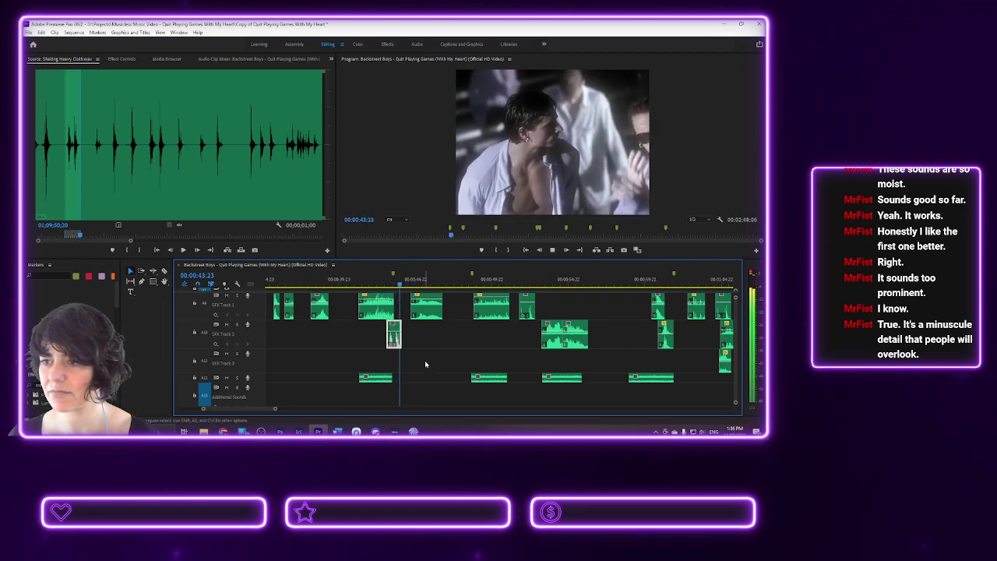
{"action": "key", "text": "space"}
- Move the cloth clip on SFX Track 2 slightly later, to about 00:00:43:11, and play the passage again
{"action": "left_click", "coordinate": [392, 283]}
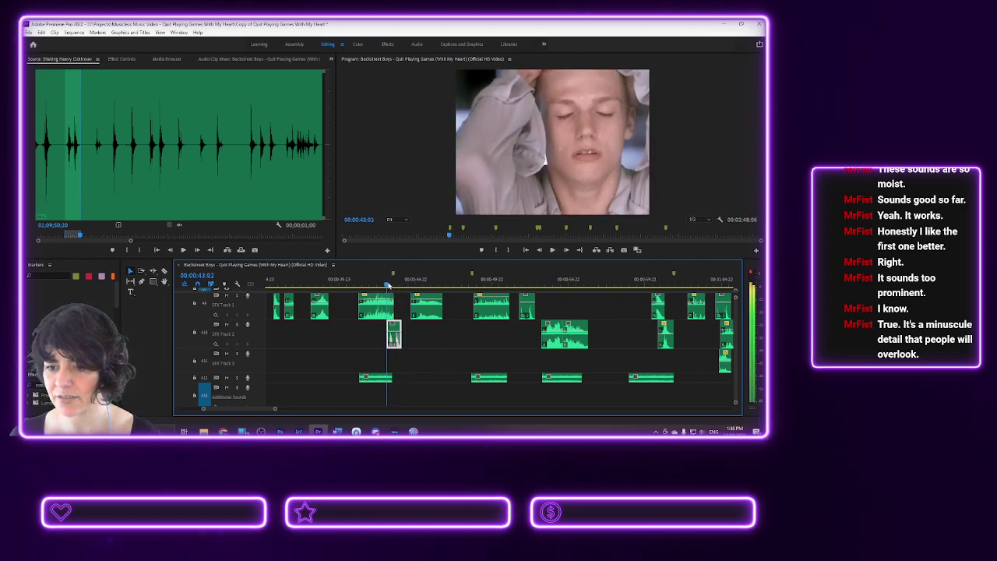
{"action": "left_click", "coordinate": [394, 283]}
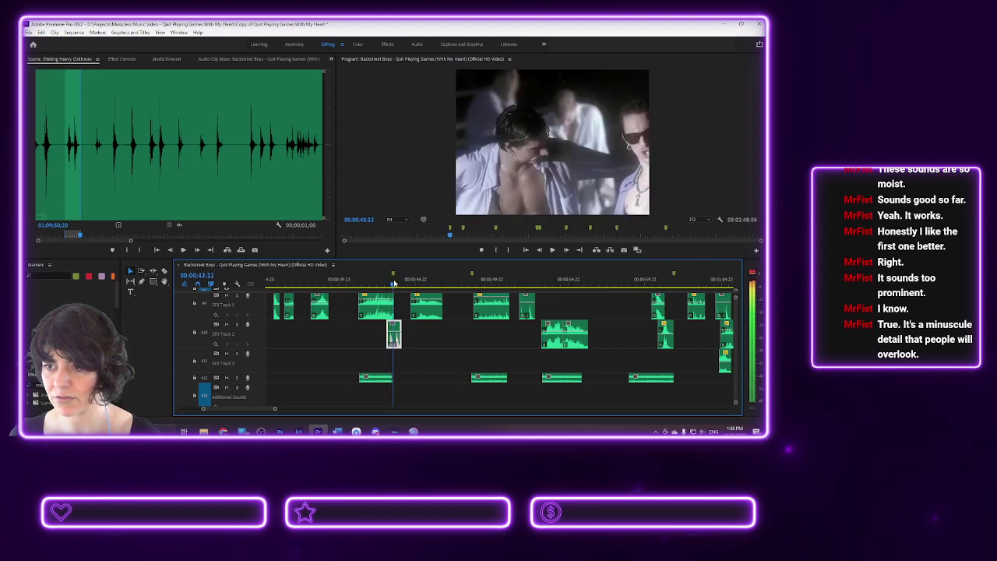
{"action": "left_click_drag", "start_coordinate": [397, 338], "coordinate": [402, 338]}
{"action": "key", "text": "space"}
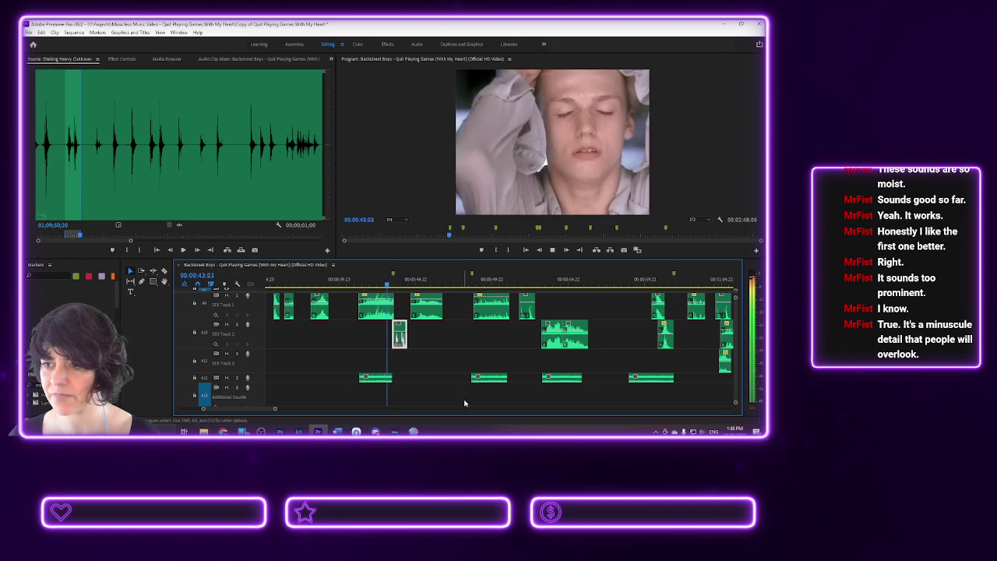
{"action": "key", "text": "space"}
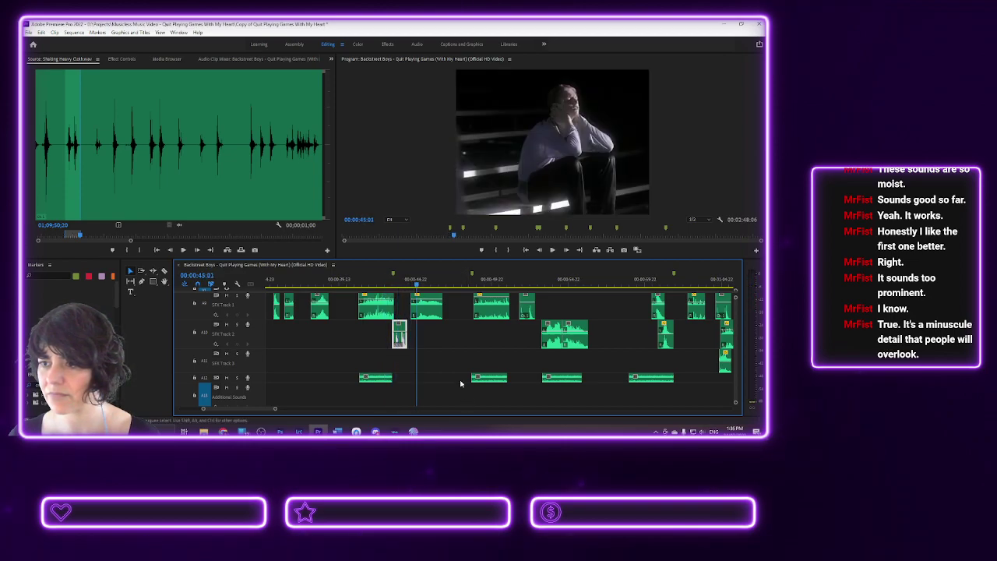
{"action": "key", "text": "space"}
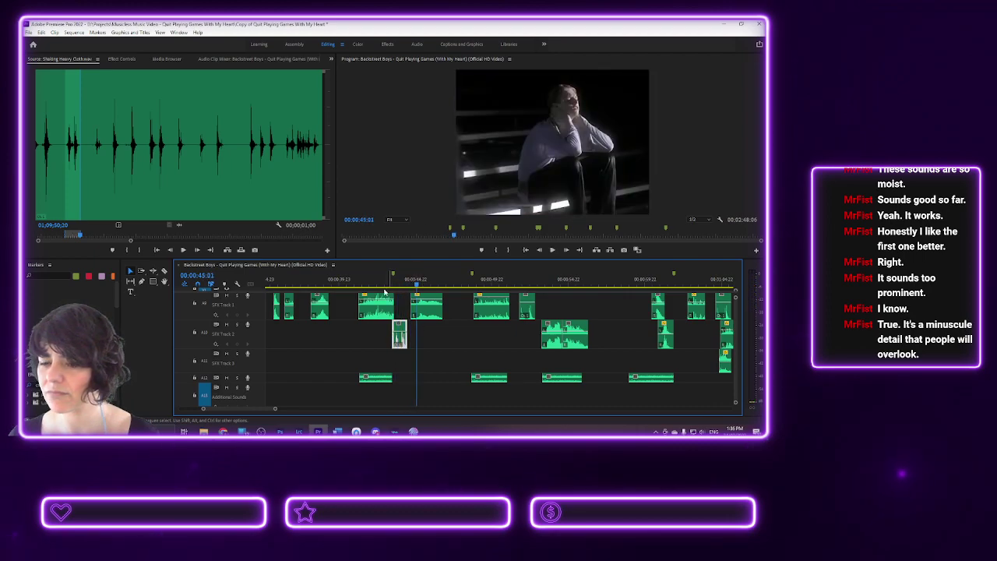
- Mark a different single shake in the Shaking Heavy Cloth source from 01:09:56:23 to 01:09:57:09
{"action": "left_click", "coordinate": [42, 146]}
{"action": "key", "text": "space"}
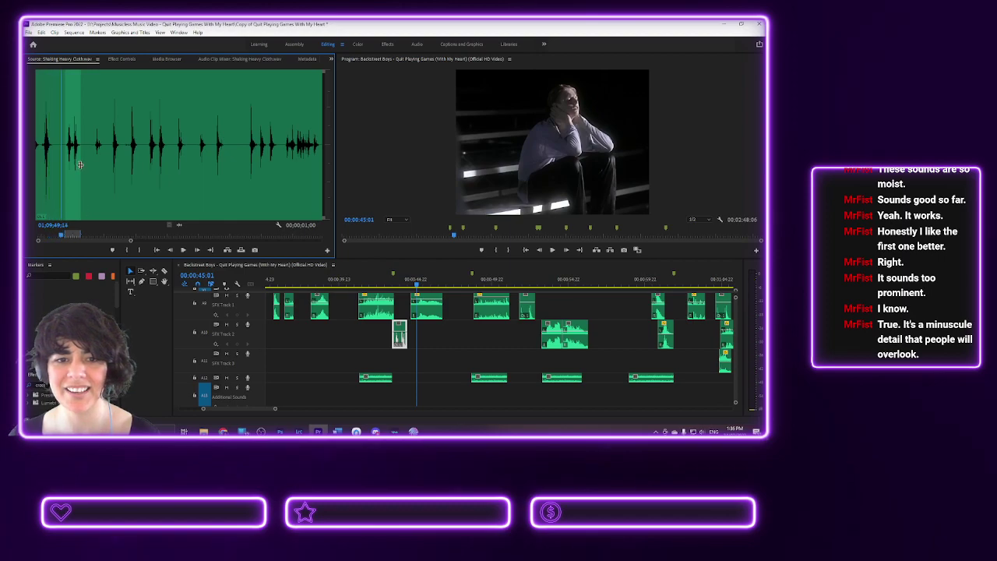
{"action": "left_click", "coordinate": [177, 145]}
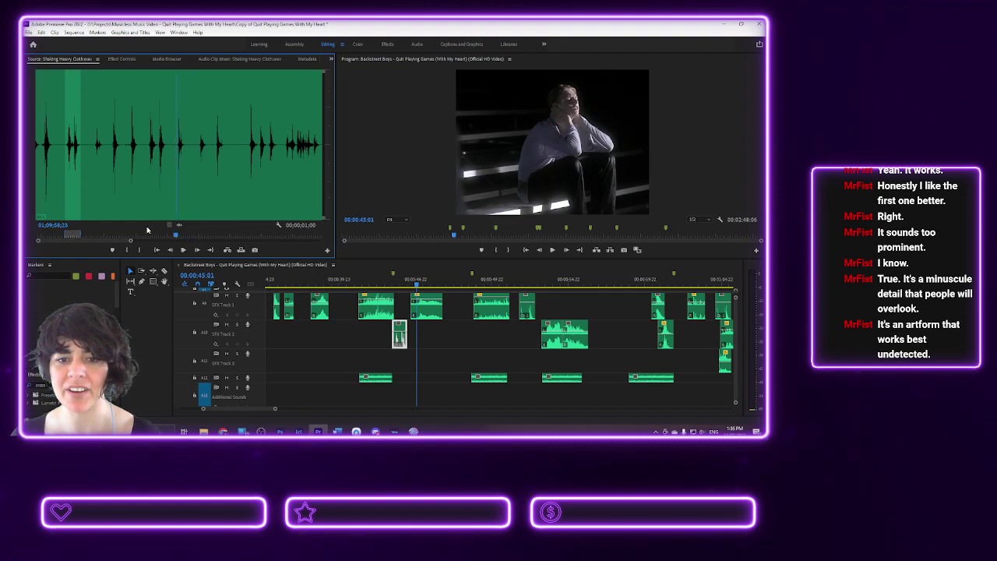
{"action": "left_click", "coordinate": [128, 251]}
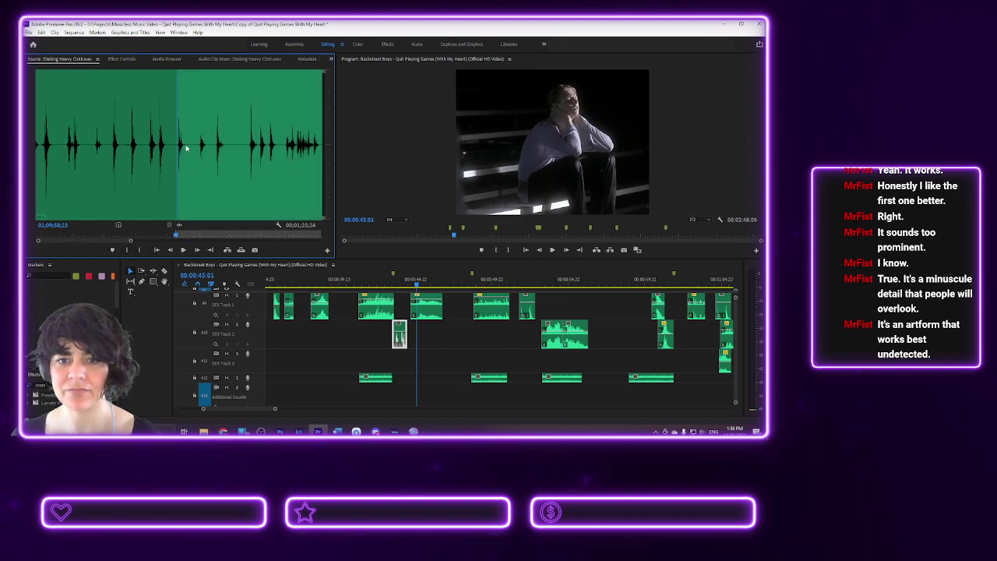
{"action": "left_click", "coordinate": [139, 250]}
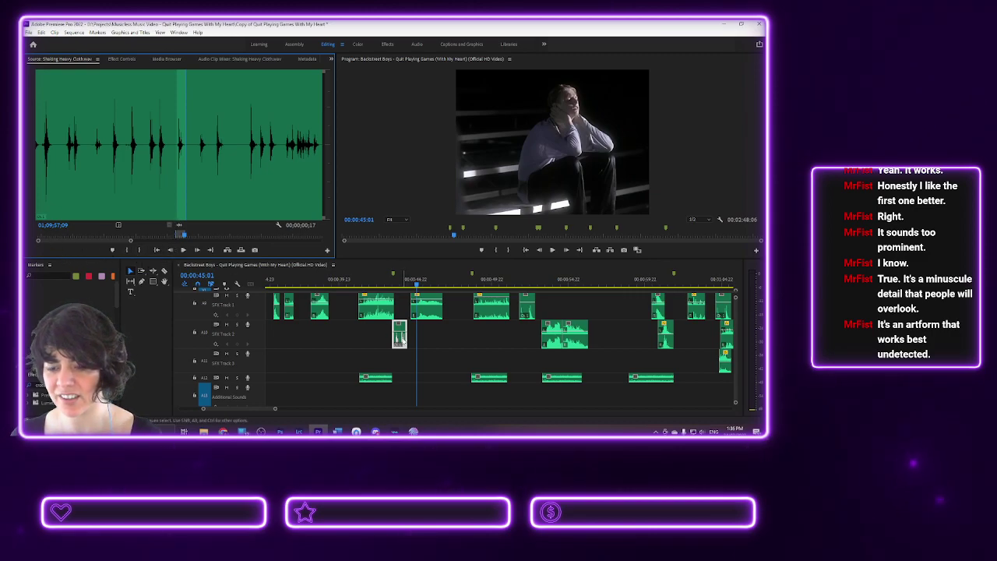
- Replace the cloth clip on SFX Track 2 with the newly marked section's audio near the 43-second marker and play it
{"action": "key", "text": "Delete"}
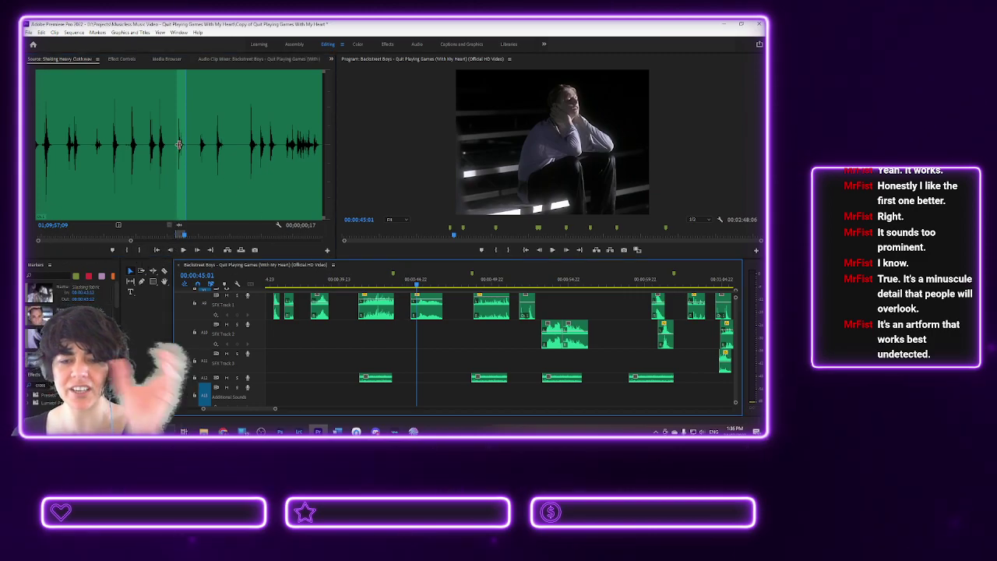
{"action": "left_click_drag", "start_coordinate": [178, 224], "coordinate": [396, 333]}
{"action": "key", "text": "Up"}
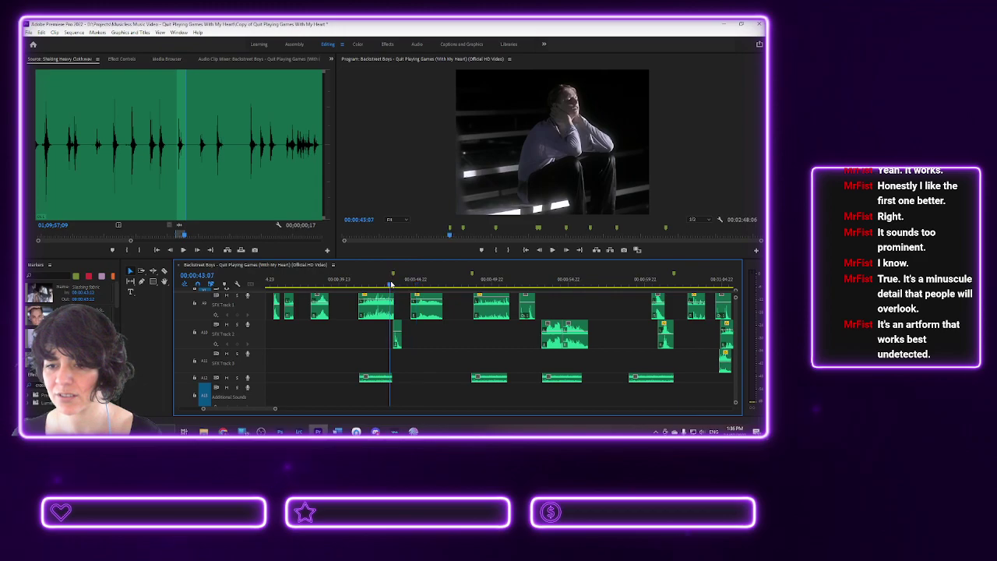
{"action": "key", "text": "space"}
{"action": "key", "text": "space"}
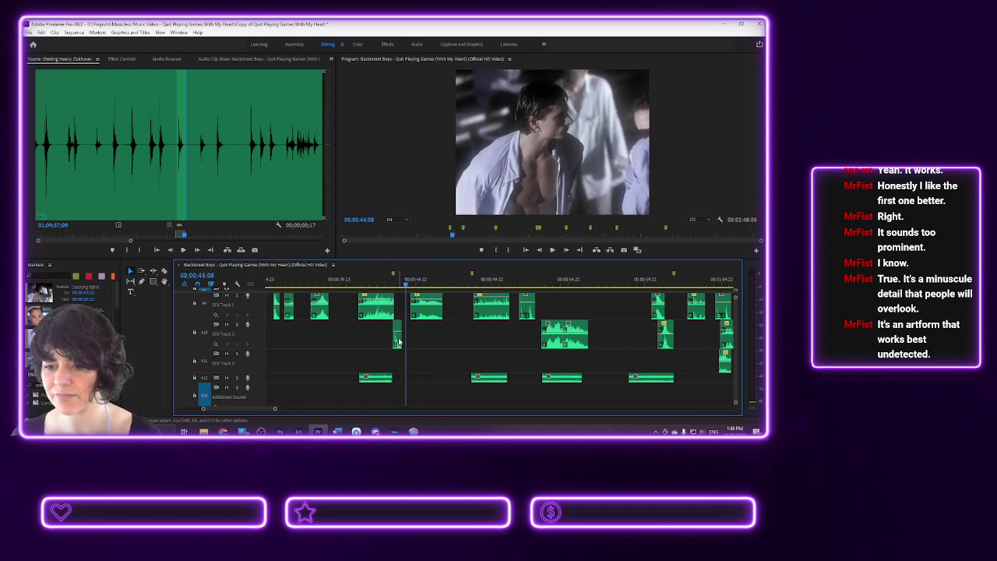
- In the Audio workspace, auto-match the new cloth clip's loudness as an SFX sound and listen to it with SFX Track 2 soloed
{"action": "left_click", "coordinate": [416, 45]}
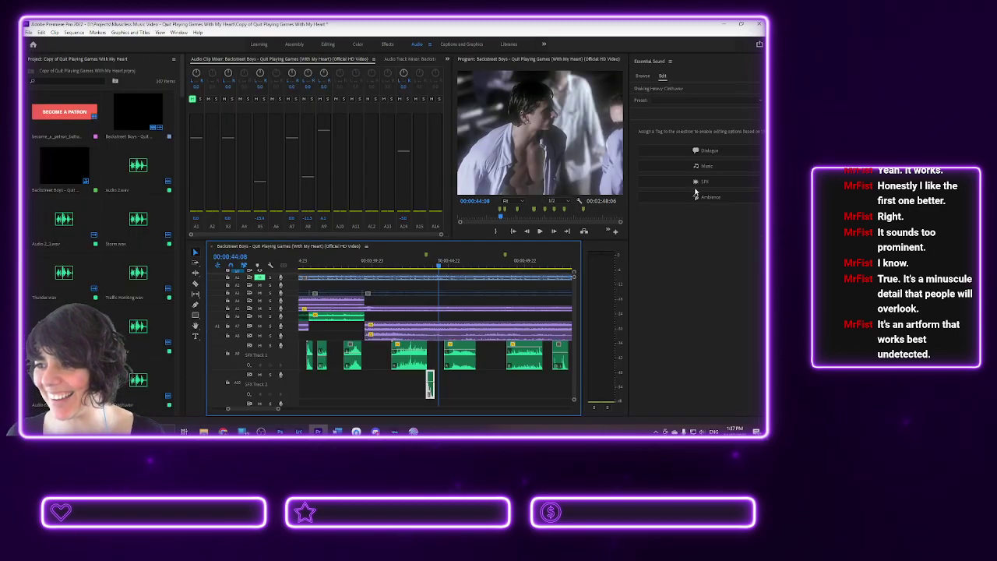
{"action": "left_click", "coordinate": [655, 145]}
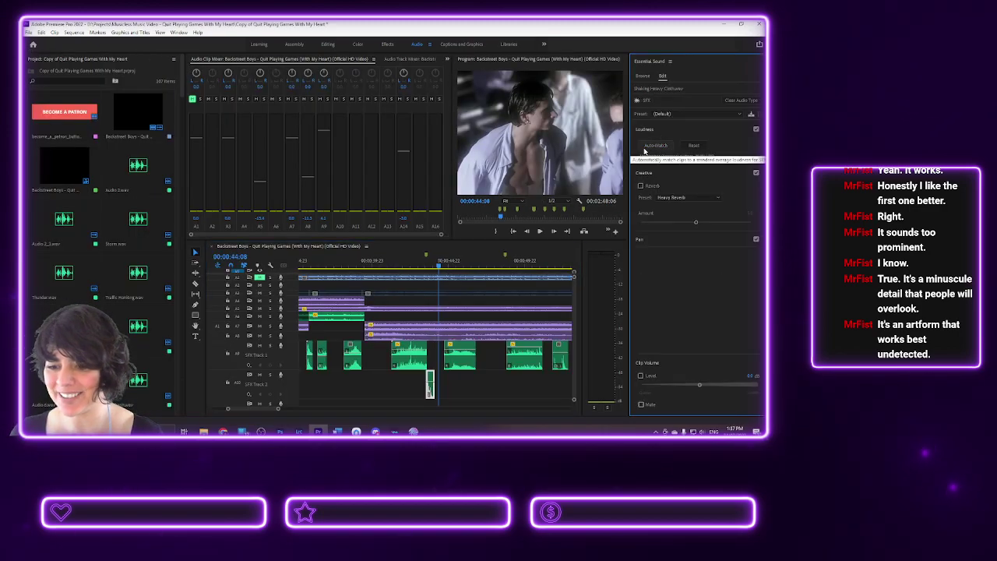
{"action": "left_click", "coordinate": [418, 265]}
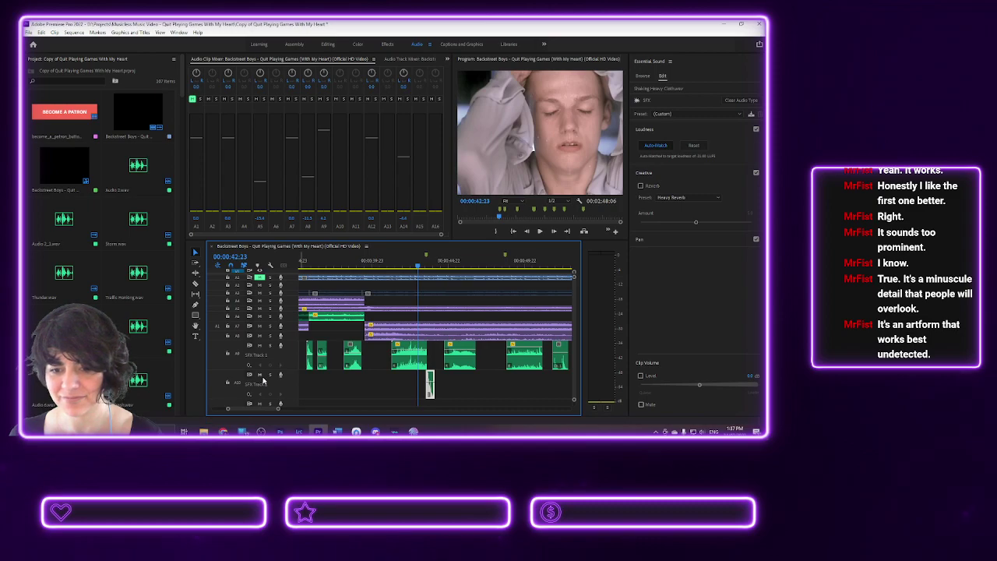
{"action": "key", "text": "space"}
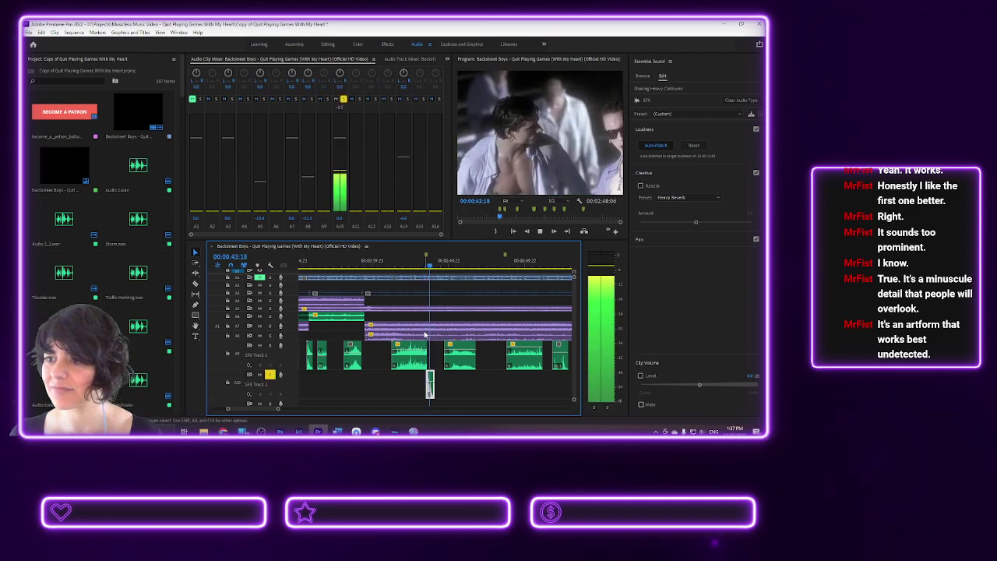
- Try the cloth clip slightly later while listening soloed, and move it back to start where the neighbouring SFX Track 1 clip ends
{"action": "key", "text": "equal"}
{"action": "left_click_drag", "start_coordinate": [429, 380], "coordinate": [431, 379]}
{"action": "key", "text": "space"}
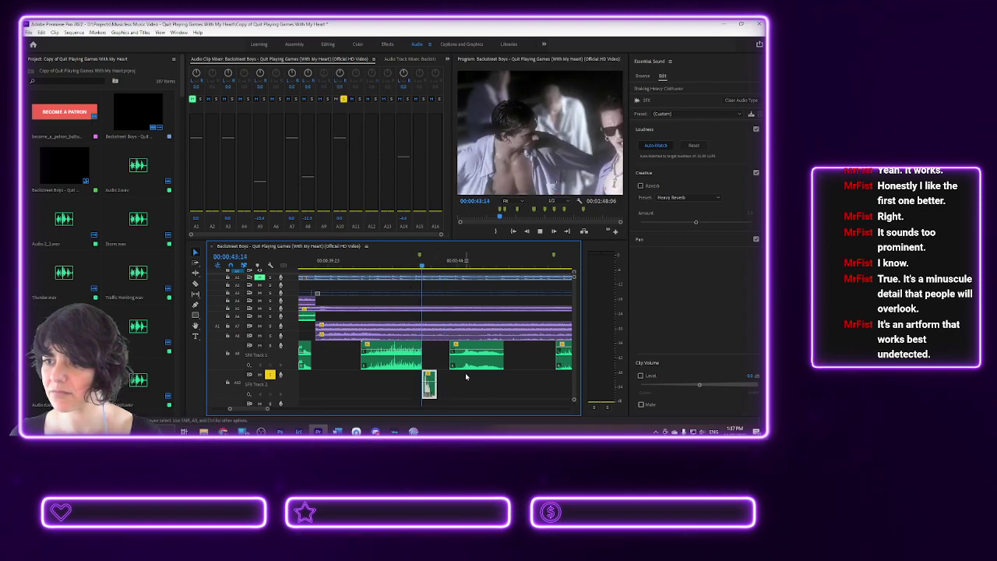
{"action": "key", "text": "space"}
{"action": "left_click_drag", "start_coordinate": [427, 388], "coordinate": [434, 389]}
{"action": "left_click", "coordinate": [421, 263]}
{"action": "key", "text": "space"}
{"action": "key", "text": "space"}
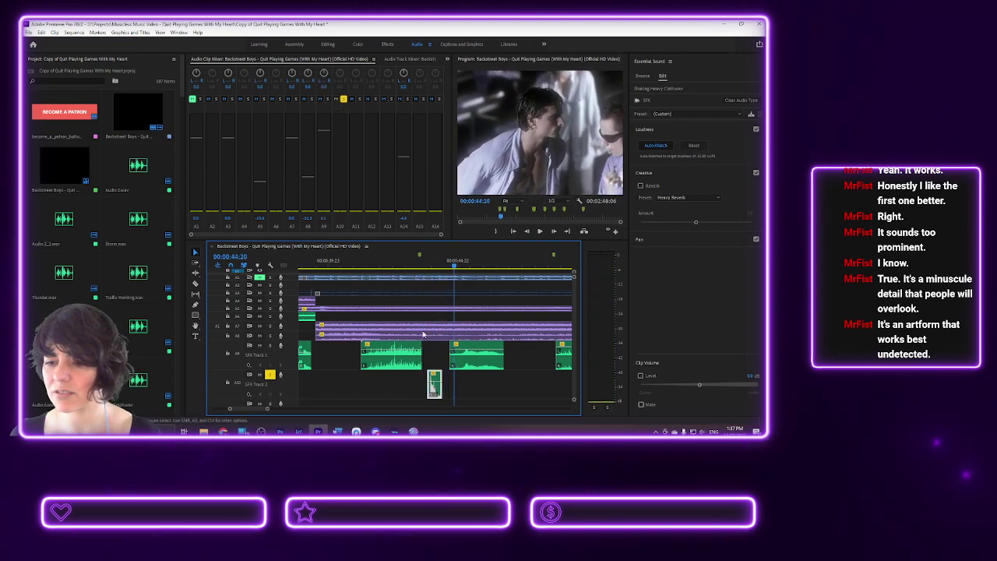
{"action": "left_click_drag", "start_coordinate": [433, 391], "coordinate": [428, 391]}
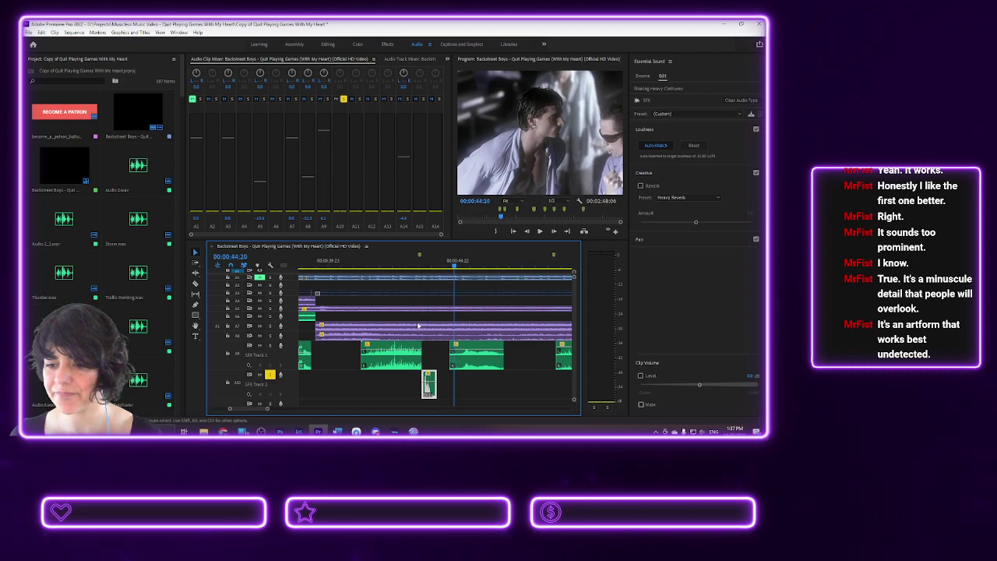
{"action": "key", "text": "space"}
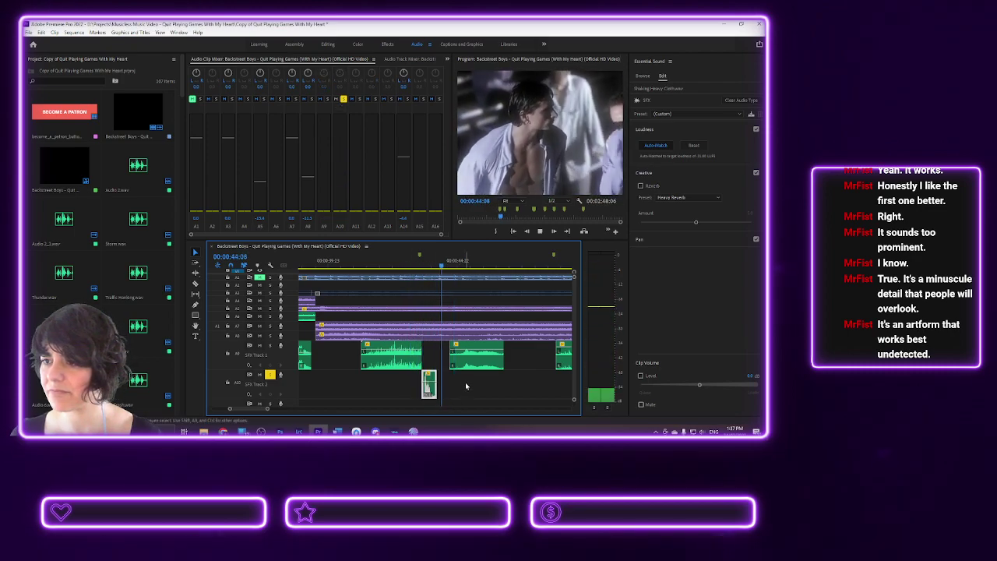
{"action": "key", "text": "space"}
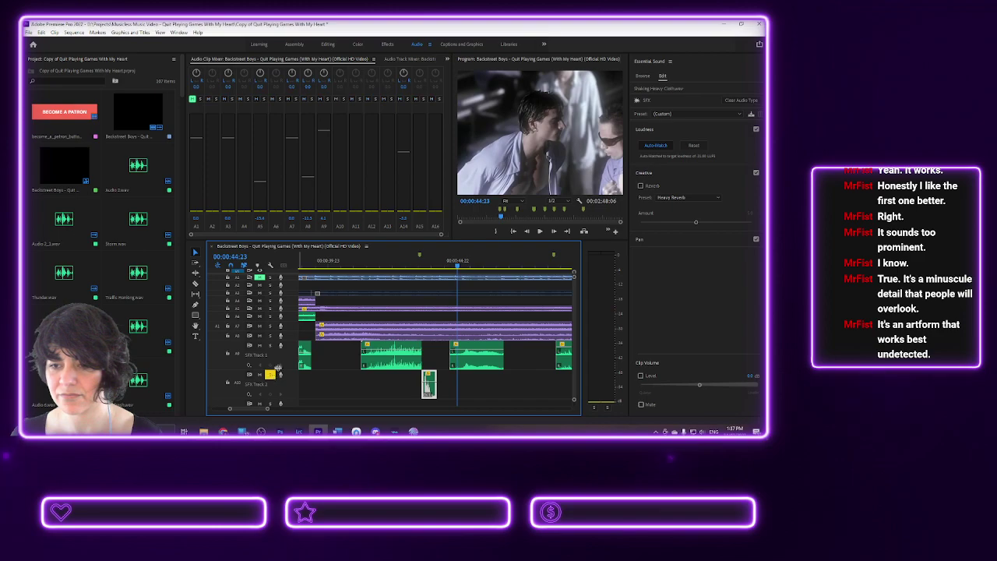
- Turn off the solo on SFX Track 2 and play the passage twice in the full mix
{"action": "left_click", "coordinate": [407, 268]}
{"action": "key", "text": "space"}
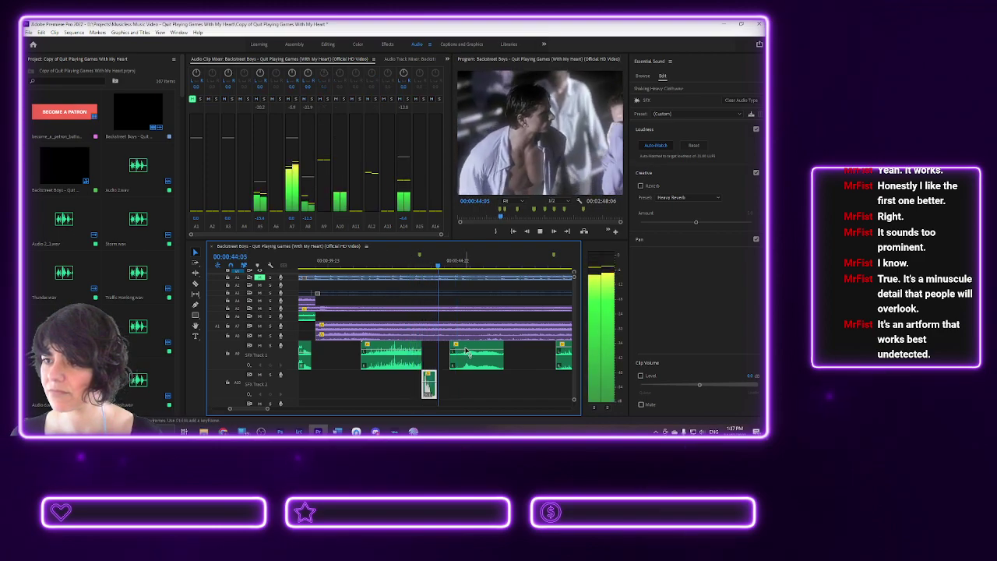
{"action": "key", "text": "space"}
{"action": "left_click", "coordinate": [412, 261]}
{"action": "key", "text": "space"}
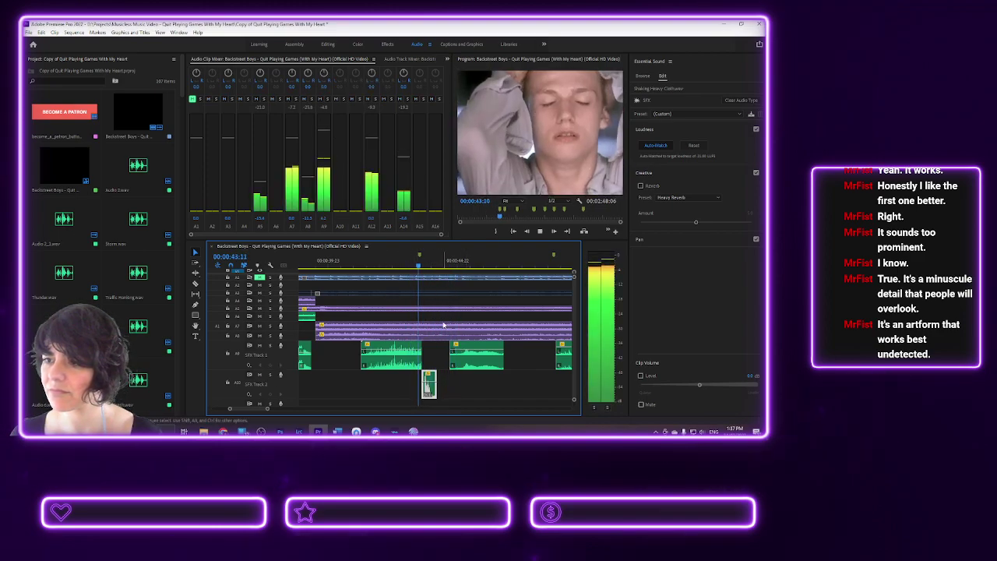
{"action": "key", "text": "space"}
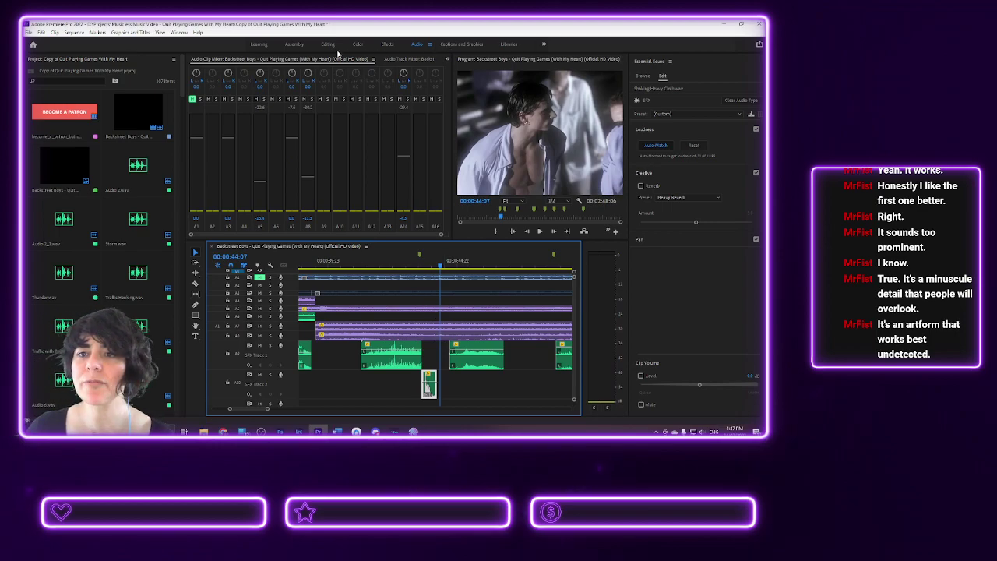
- Back in the Editing workspace, browse the project's media files for another sound and open Swish 1 as the source
{"action": "left_click", "coordinate": [327, 44]}
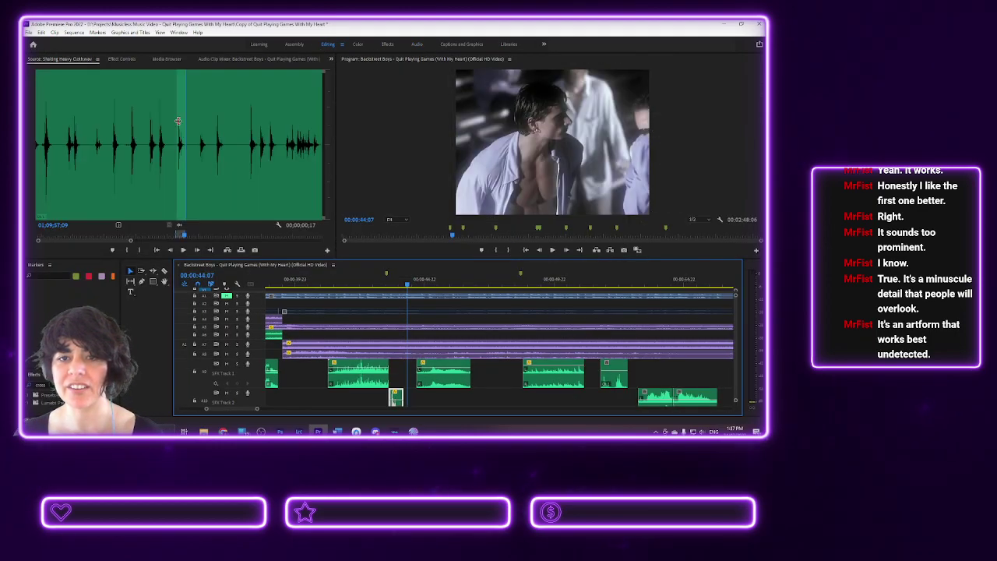
{"action": "left_click", "coordinate": [178, 60]}
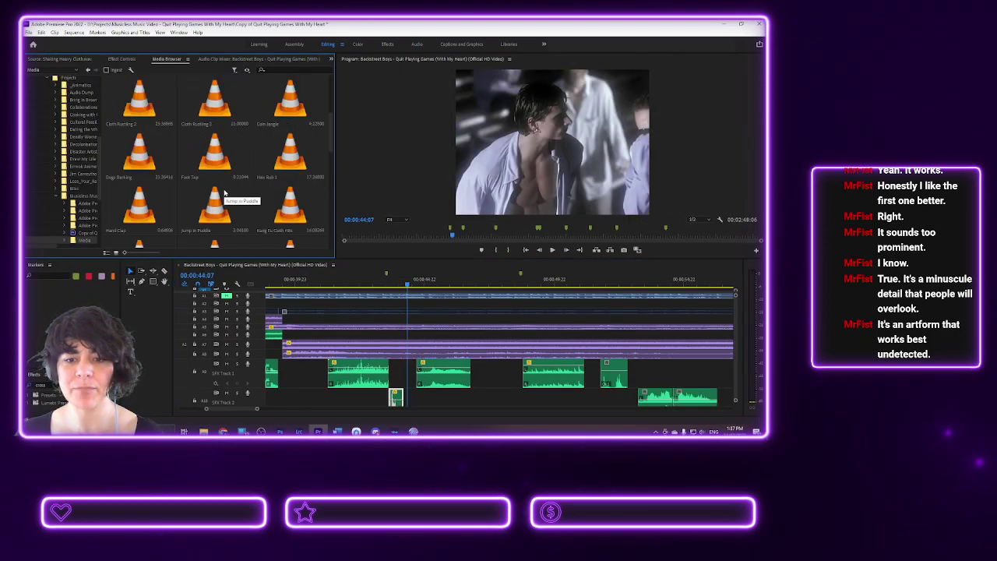
{"action": "scroll", "coordinate": [224, 192], "scroll_direction": "down", "scroll_amount": 5}
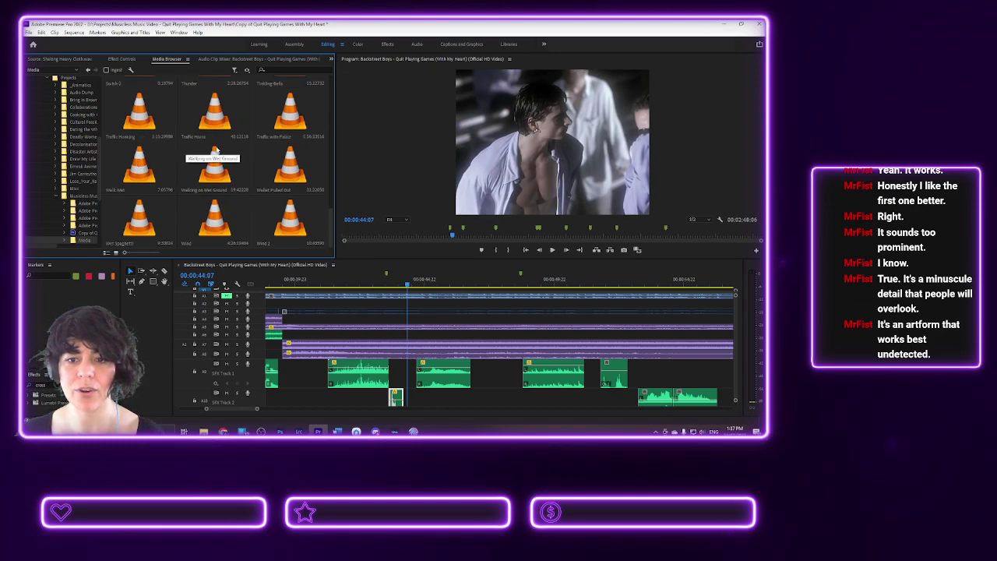
{"action": "scroll", "coordinate": [198, 159], "scroll_direction": "up", "scroll_amount": 2}
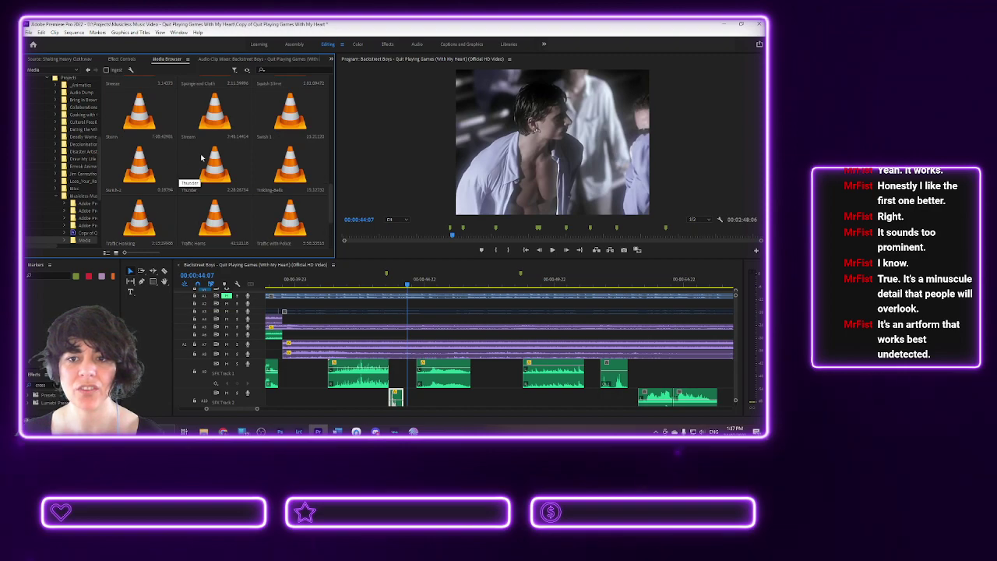
{"action": "double_click", "coordinate": [291, 117]}
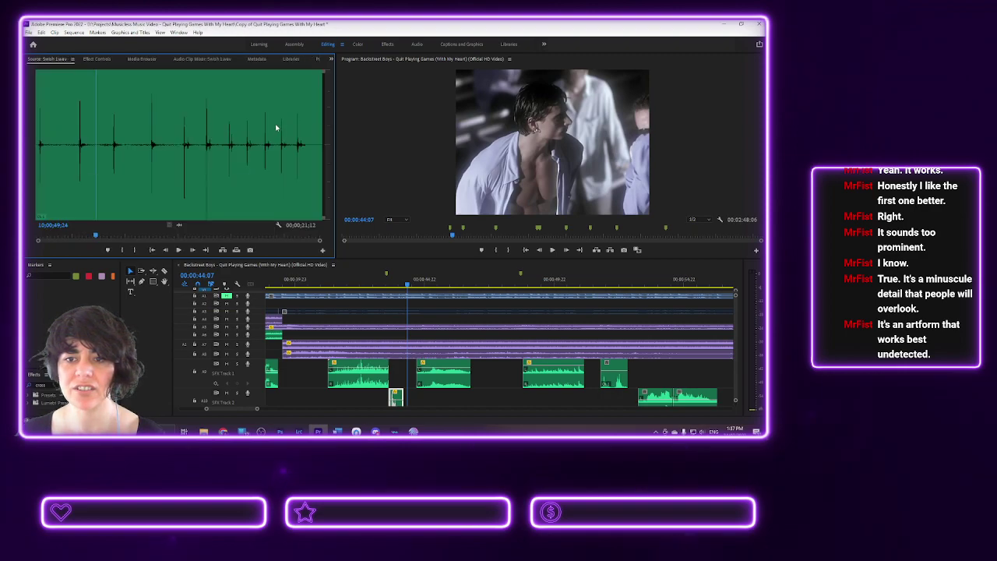
- Open the Swish-2 sound from the project's media files as the source and preview it
{"action": "left_click", "coordinate": [140, 59]}
{"action": "double_click", "coordinate": [140, 175]}
{"action": "left_click", "coordinate": [174, 249]}
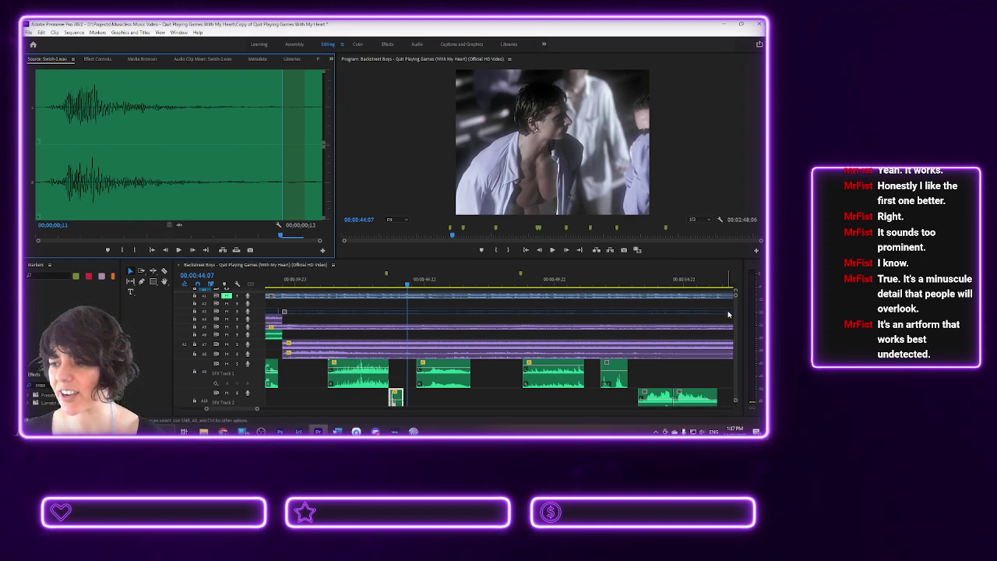
- Place the audio of Swish-2 on SFX Track 3, aligned with the start of the cloth clip on SFX Track 2
{"action": "scroll", "coordinate": [733, 308], "scroll_direction": "down", "scroll_amount": 5}
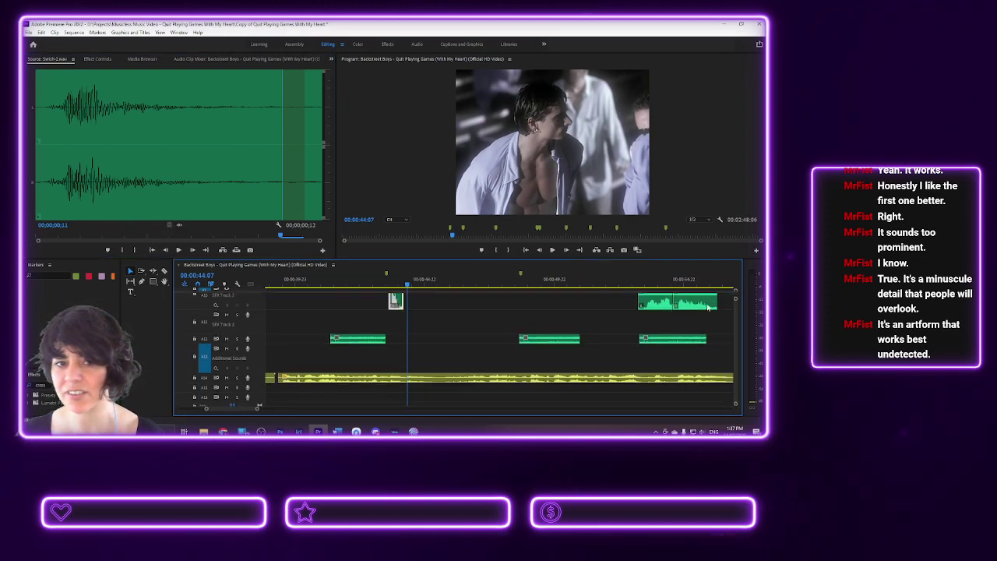
{"action": "left_click", "coordinate": [176, 225]}
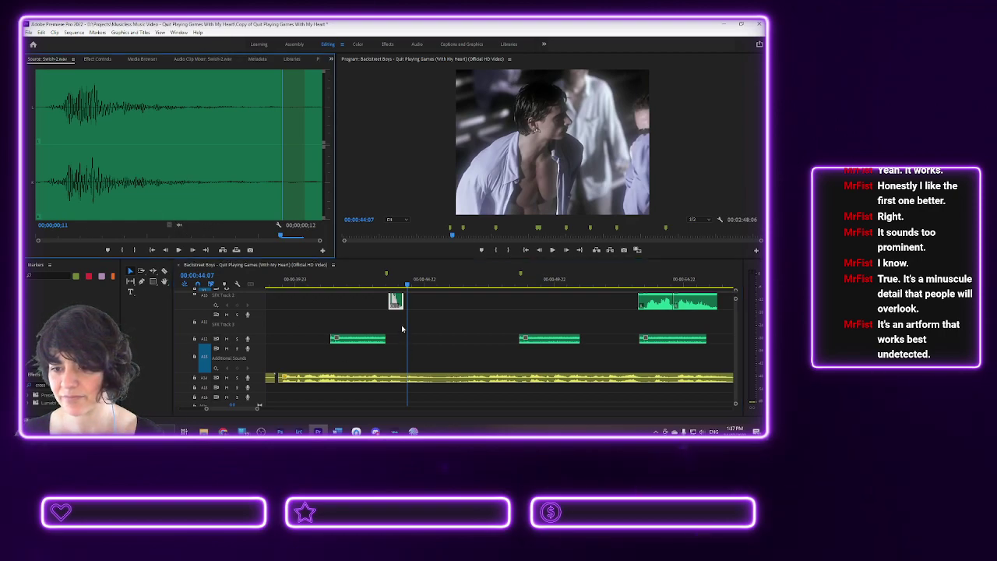
{"action": "left_click_drag", "start_coordinate": [179, 225], "coordinate": [394, 320]}
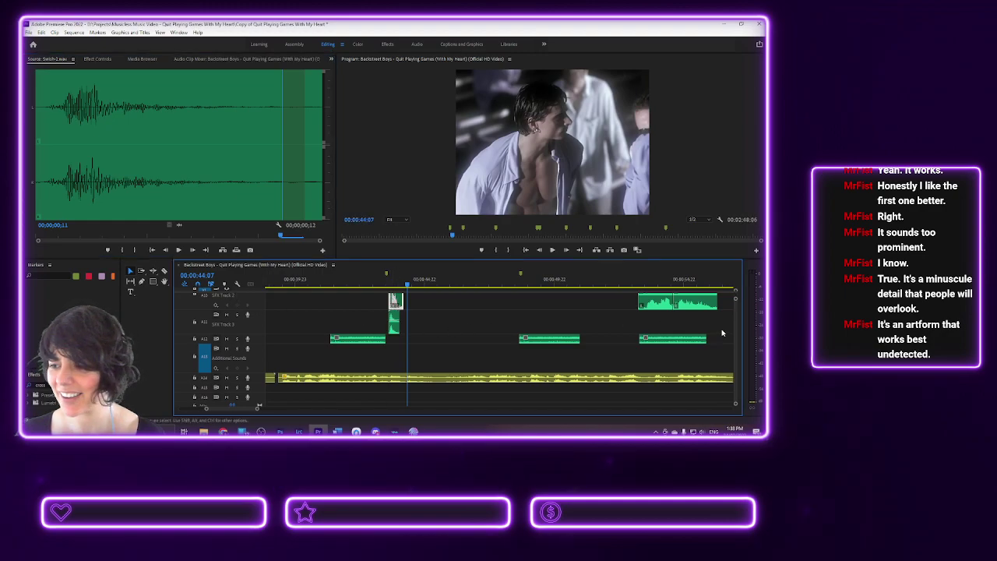
- Solo SFX Track 3, play the passage to hear the Swish-2 sound alone, and select its clip
{"action": "scroll", "coordinate": [734, 311], "scroll_direction": "up", "scroll_amount": 3}
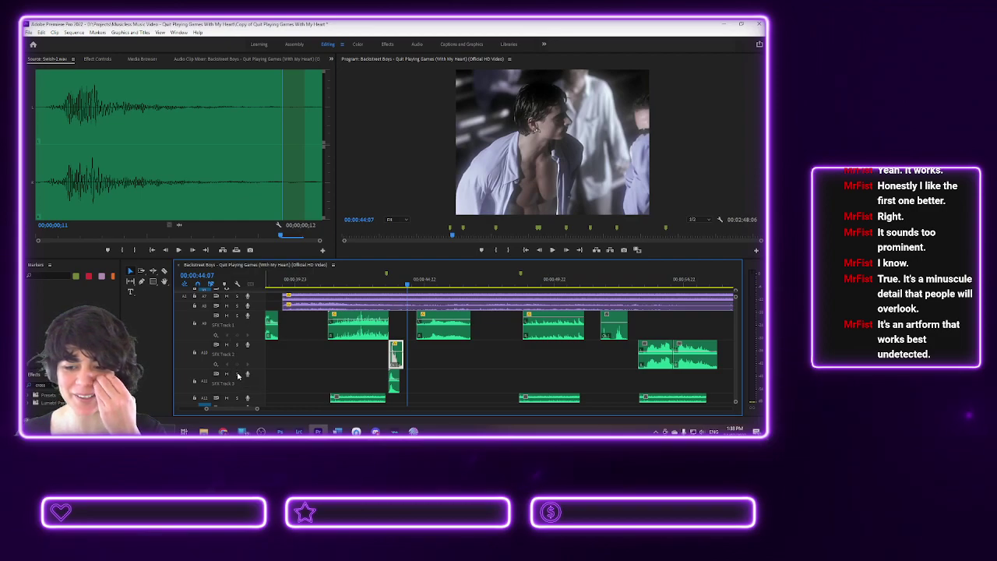
{"action": "left_click", "coordinate": [383, 279]}
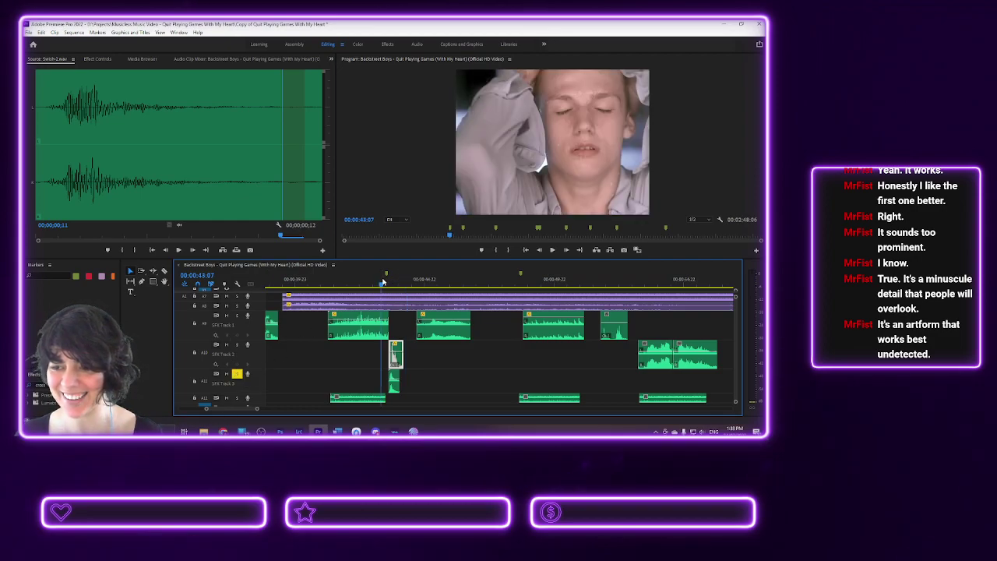
{"action": "left_click", "coordinate": [394, 378]}
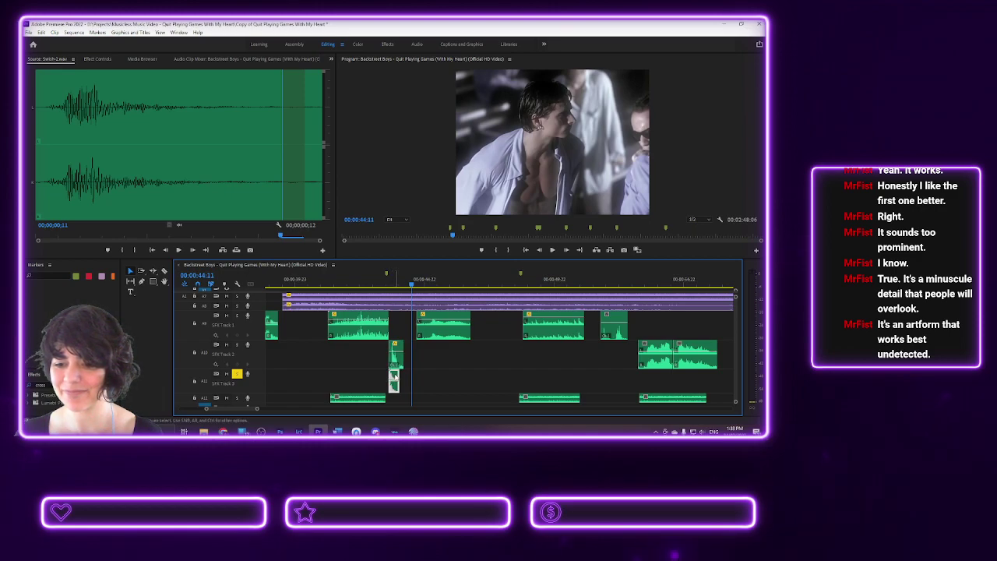
- Shift the Swish-2 clip on SFX Track 3 slightly after the start of the cloth clip and replay the passage
{"action": "scroll", "coordinate": [402, 385], "scroll_direction": "up", "scroll_amount": 3}
{"action": "left_click_drag", "start_coordinate": [394, 378], "coordinate": [401, 380]}
{"action": "left_click", "coordinate": [370, 287]}
{"action": "key", "text": "space"}
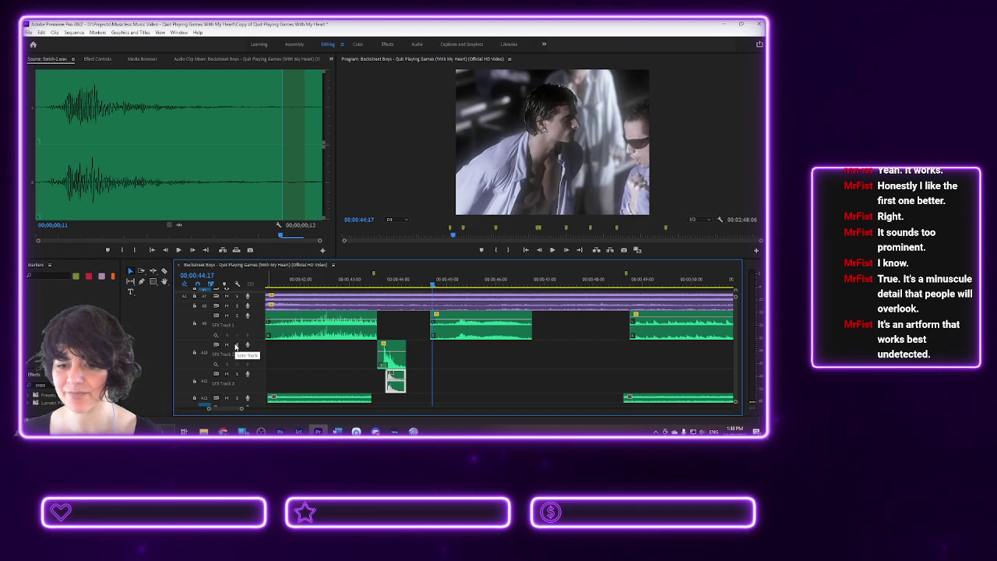
- Play the cloth clip with only SFX Track 2 soloed, and delete the Swish-2 clip from SFX Track 3
{"action": "key", "text": "space"}
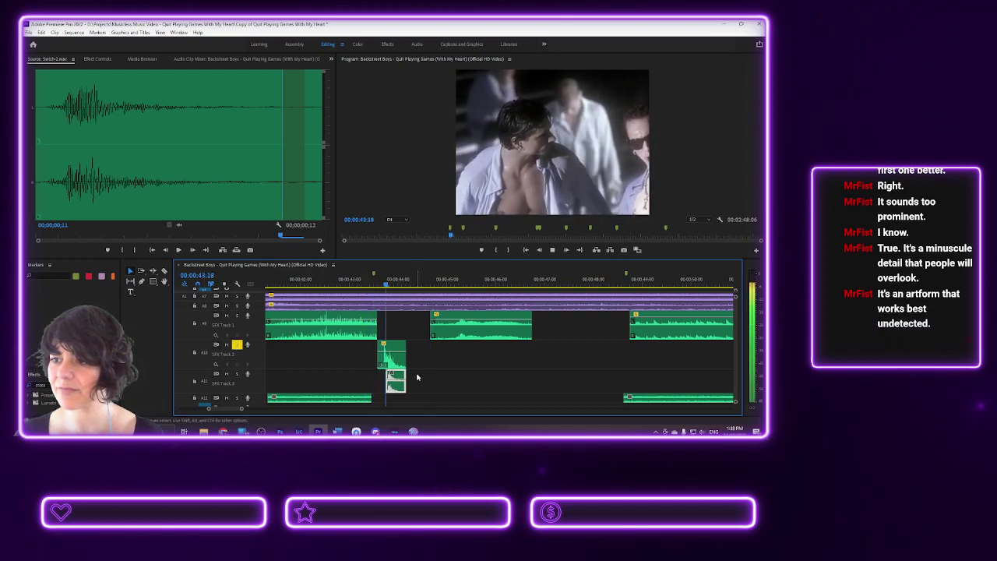
{"action": "key", "text": "space"}
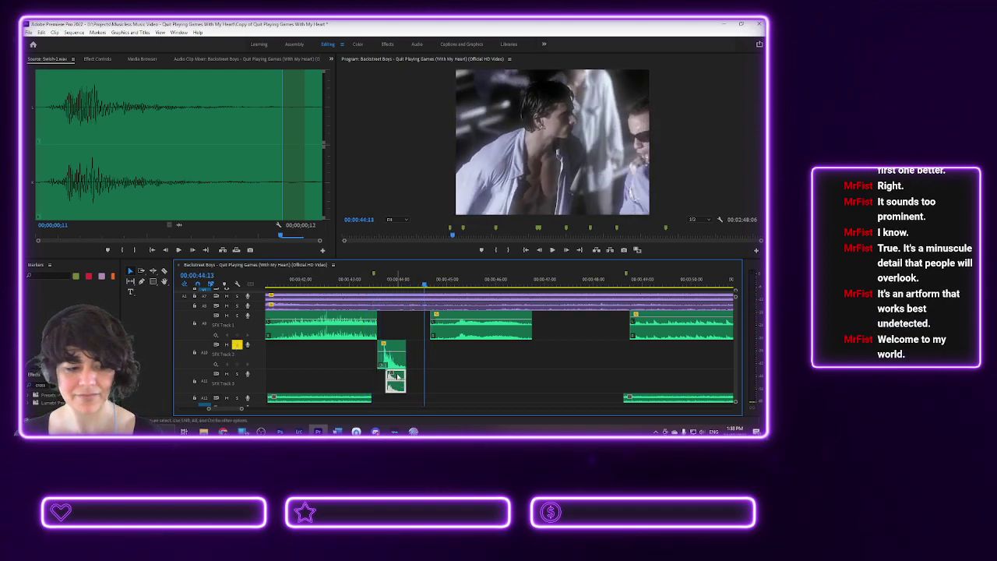
{"action": "left_click_drag", "start_coordinate": [398, 376], "coordinate": [382, 350]}
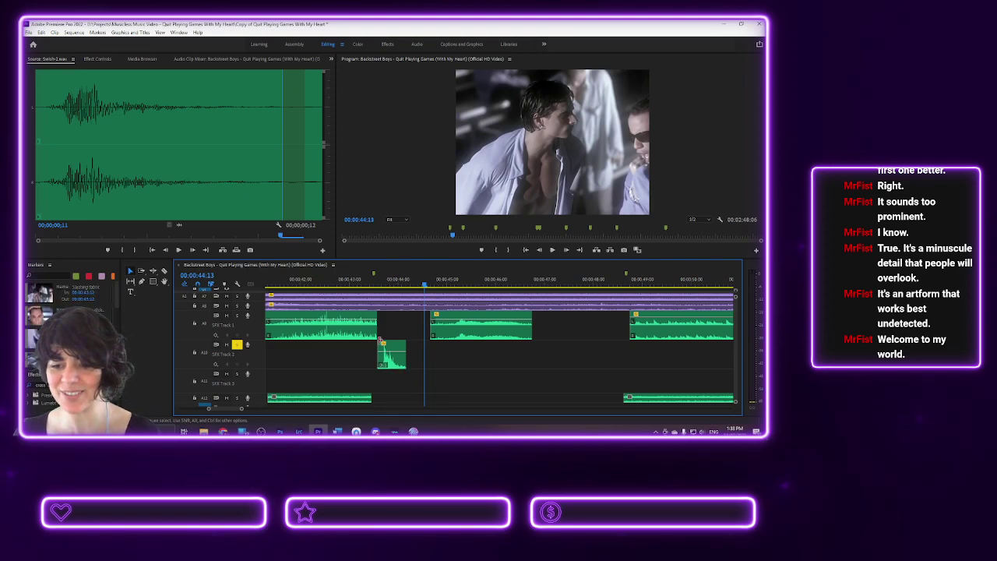
- Turn off the solo on SFX Track 2 and play the cloth sound in the full mix
{"action": "left_click", "coordinate": [237, 344]}
{"action": "left_click", "coordinate": [364, 286]}
{"action": "key", "text": "space"}
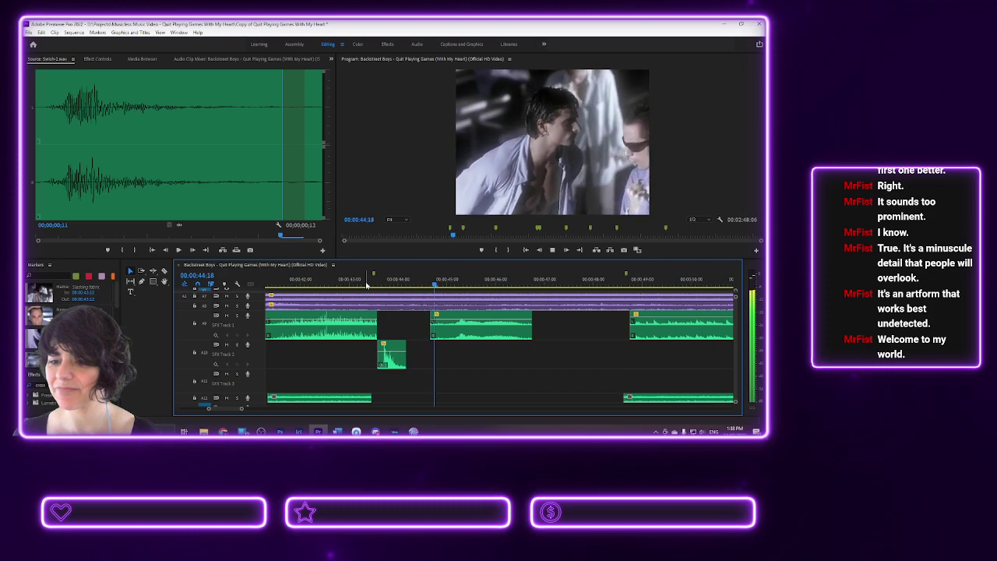
{"action": "key", "text": "space"}
- Clear the sequence marker at 00:00:43:12 and replay the passage from 00:00:42:03
{"action": "right_click", "coordinate": [373, 275]}
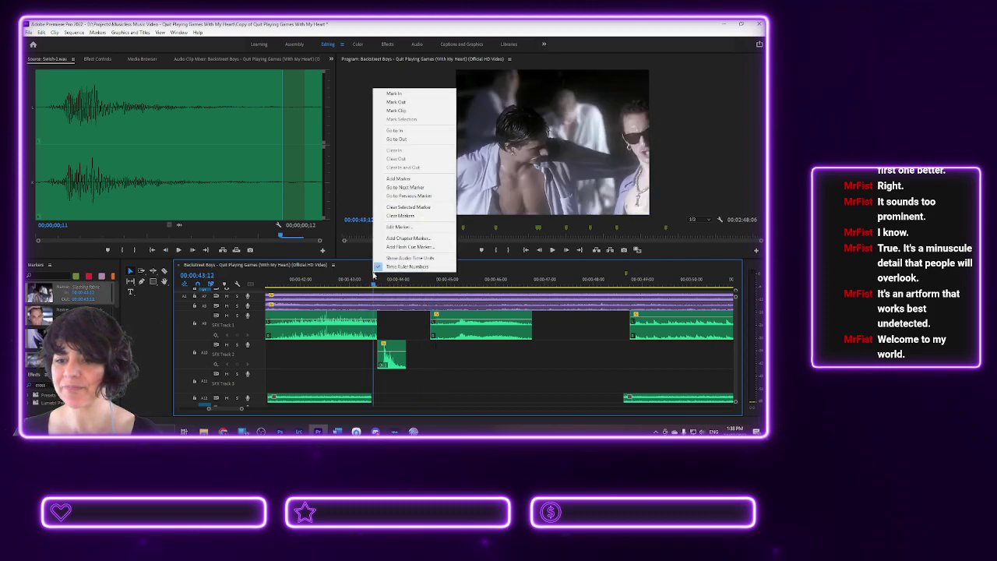
{"action": "left_click", "coordinate": [400, 207]}
{"action": "key", "text": "minus"}
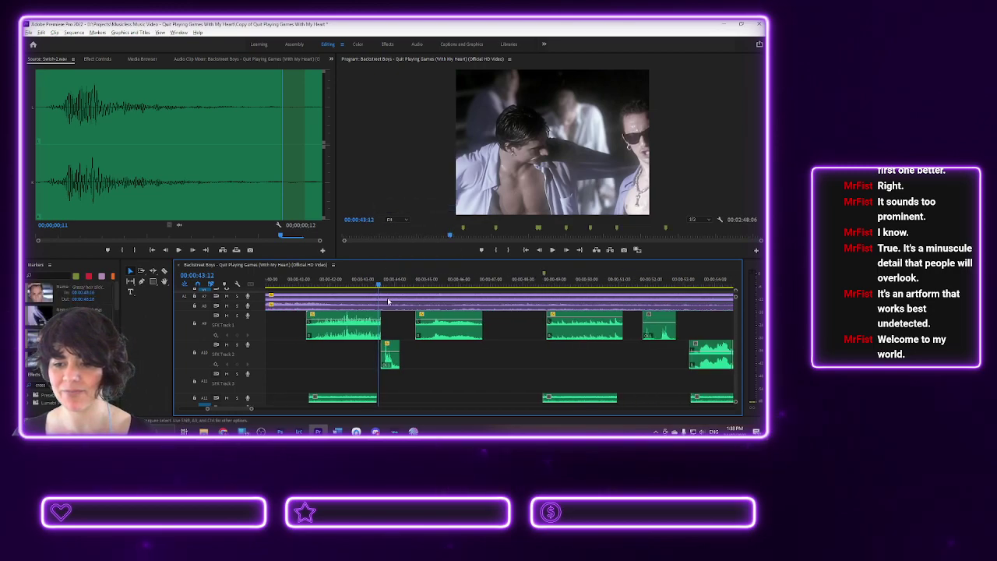
{"action": "key", "text": "minus"}
{"action": "key", "text": "minus"}
{"action": "left_click", "coordinate": [360, 284]}
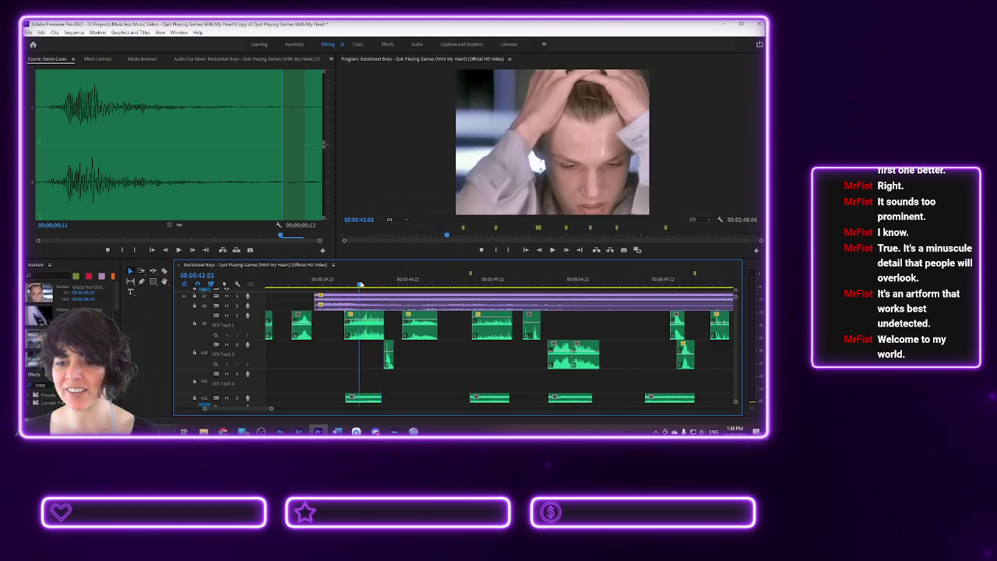
{"action": "key", "text": "space"}
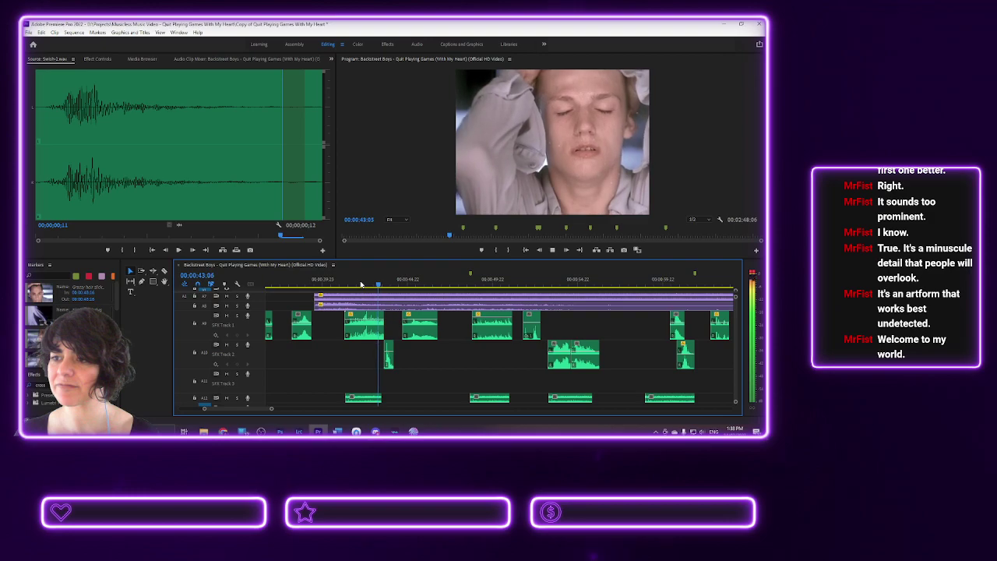
{"action": "key", "text": "space"}
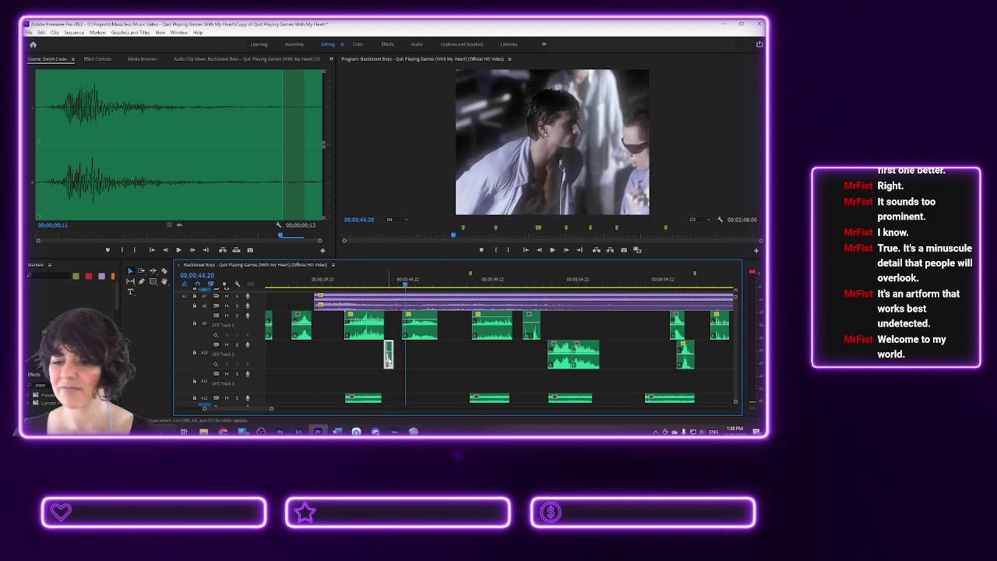
- Open the Slime Noises sound from the project's media files as the source and preview it
{"action": "left_click", "coordinate": [143, 59]}
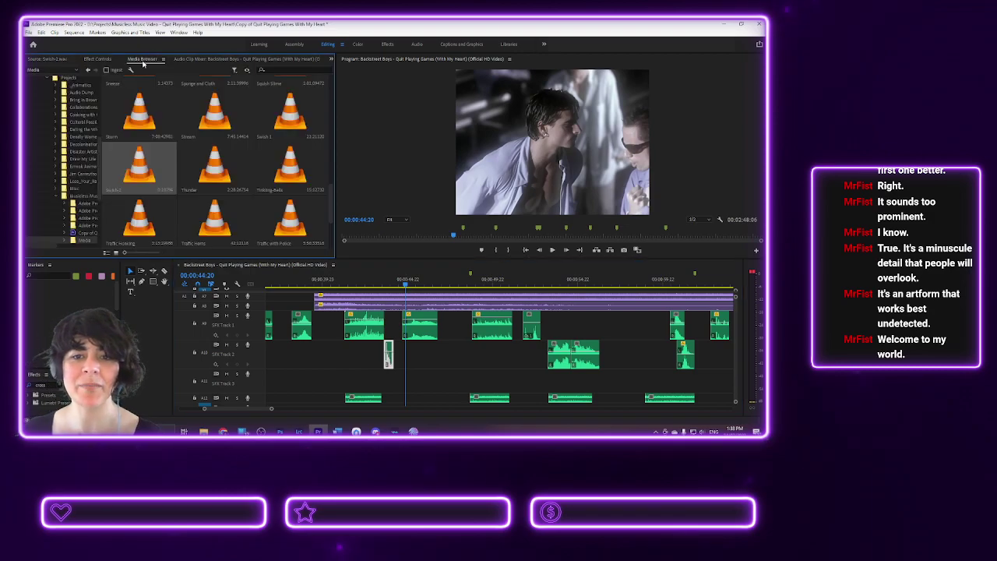
{"action": "scroll", "coordinate": [257, 182], "scroll_direction": "up", "scroll_amount": 2}
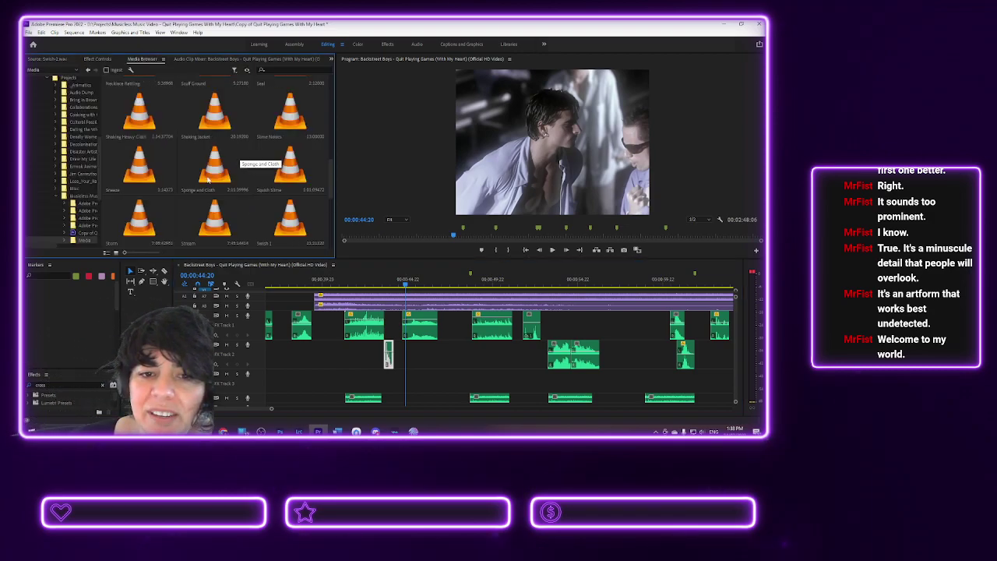
{"action": "double_click", "coordinate": [290, 122]}
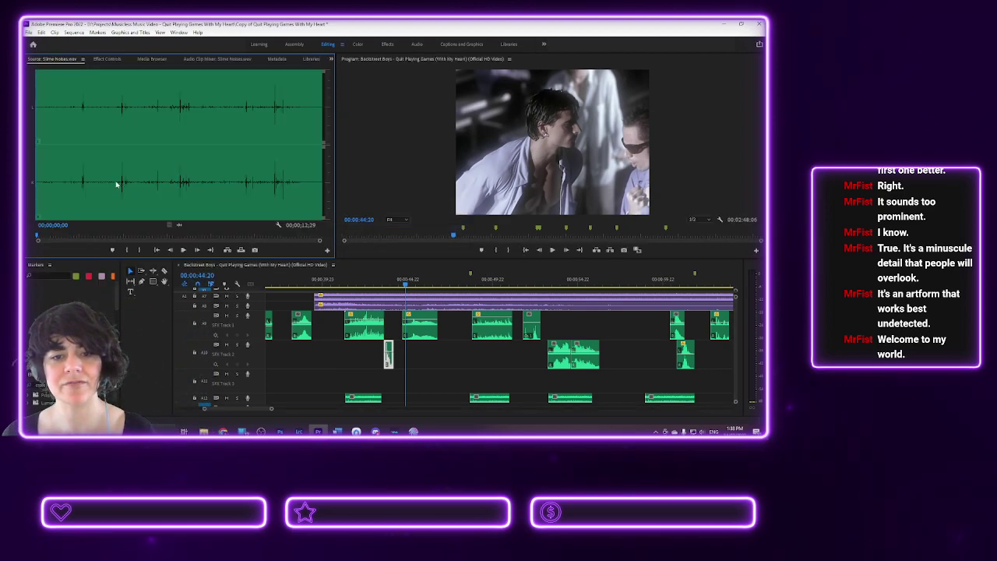
{"action": "key", "text": "space"}
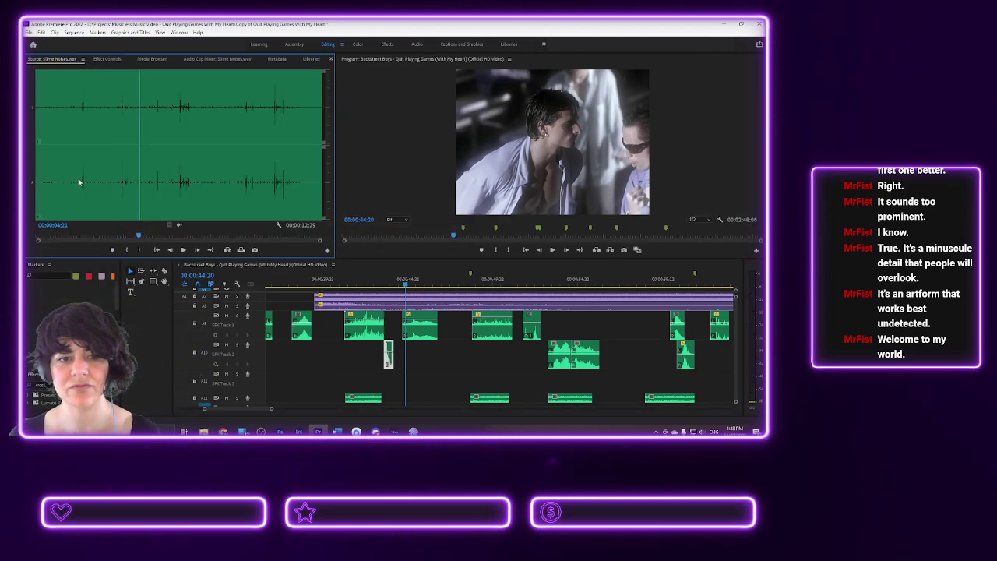
{"action": "key", "text": "space"}
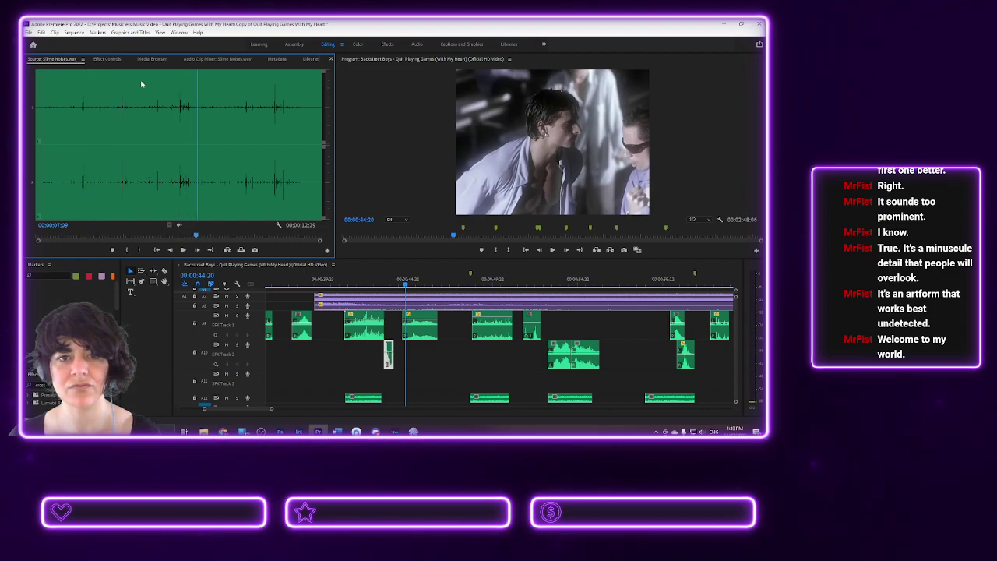
- Open the Squish Slime sound from the media files as the source and preview it
{"action": "left_click", "coordinate": [152, 60]}
{"action": "left_click", "coordinate": [217, 124]}
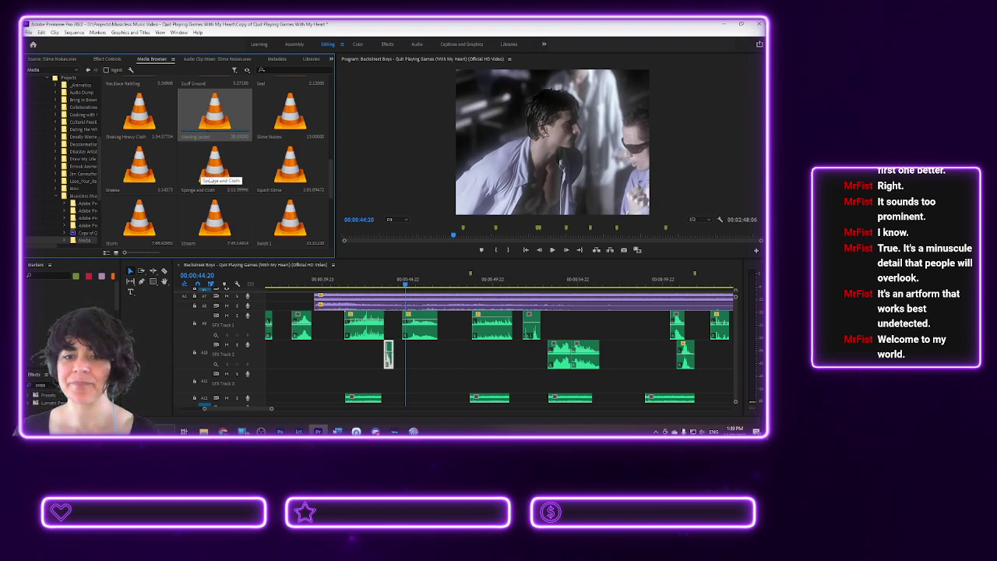
{"action": "double_click", "coordinate": [285, 166]}
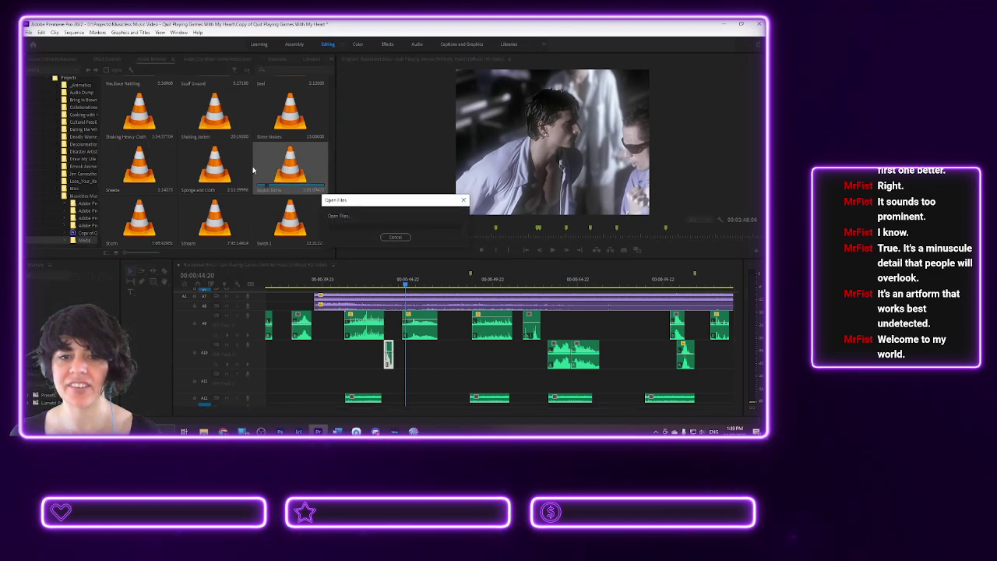
{"action": "key", "text": "space"}
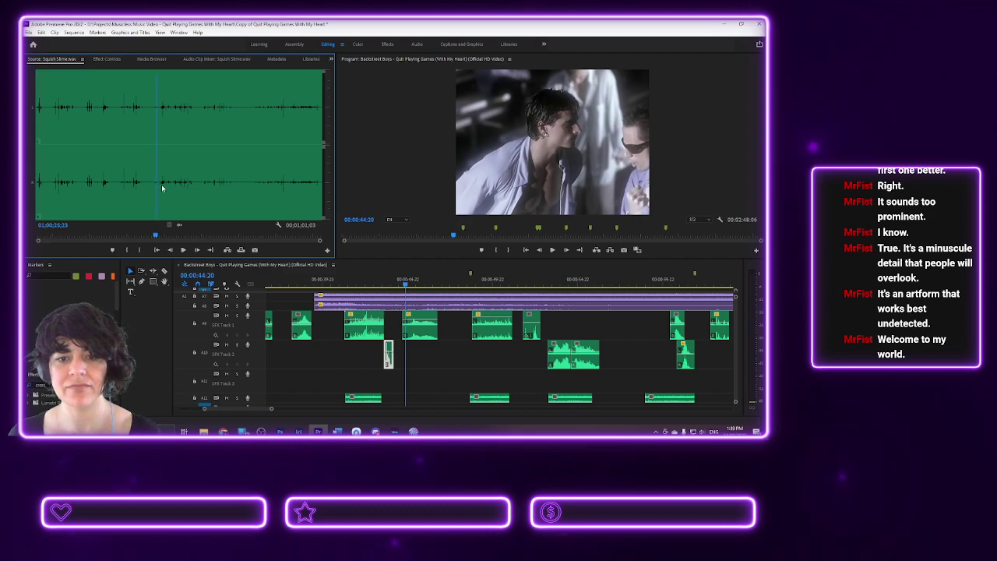
{"action": "key", "text": "space"}
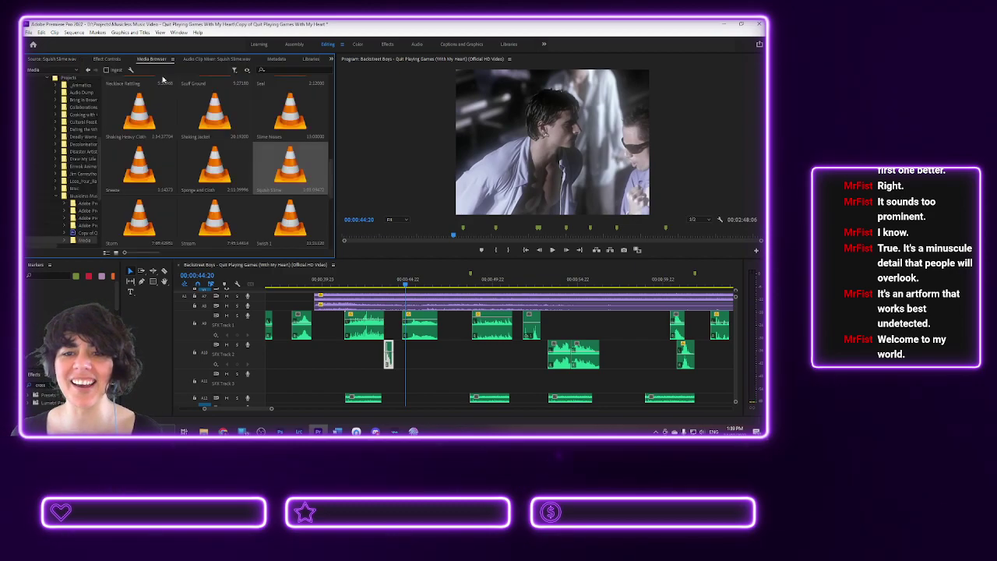
- Open the Wet Spaghetti sound from the media files as the source and preview it
{"action": "left_click", "coordinate": [152, 60]}
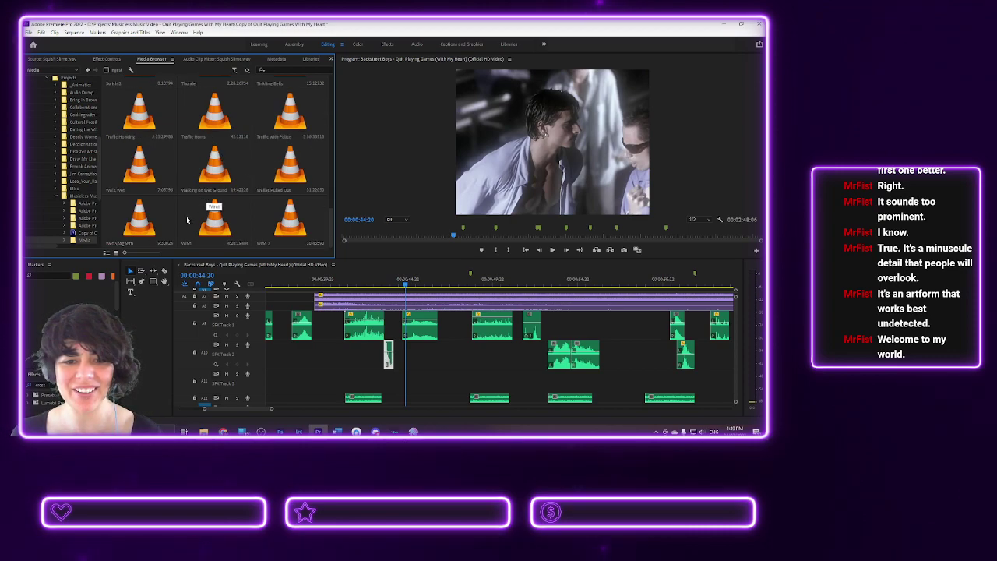
{"action": "double_click", "coordinate": [155, 217]}
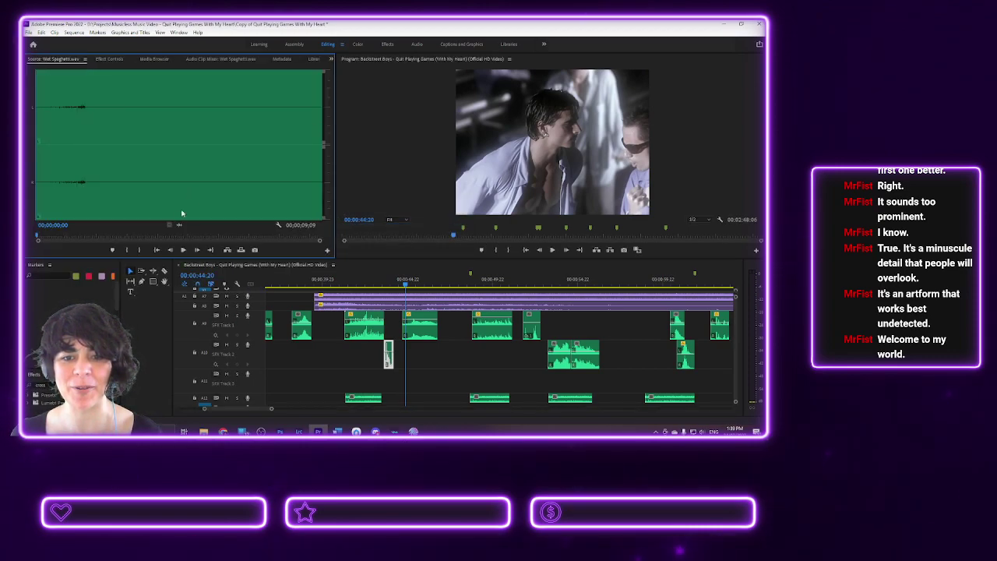
{"action": "left_click", "coordinate": [184, 249]}
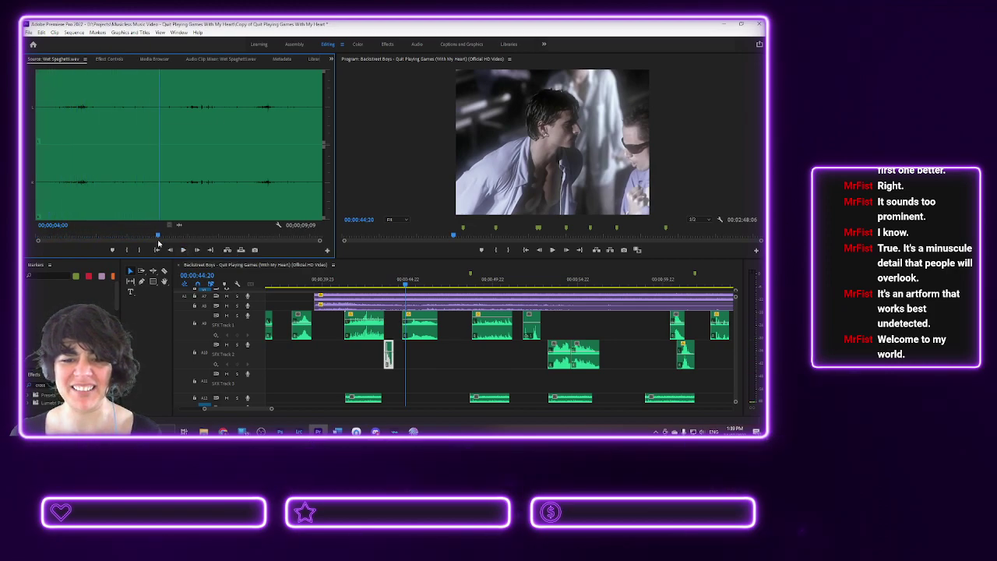
- Open the Walking on Wet Ground sound from the media files as the source and preview it
{"action": "left_click", "coordinate": [157, 60]}
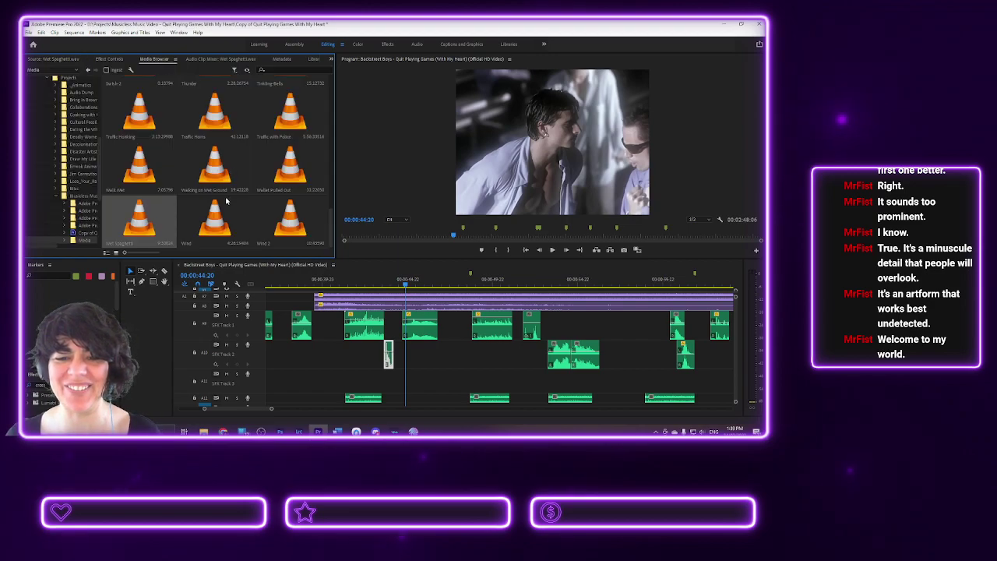
{"action": "double_click", "coordinate": [196, 175]}
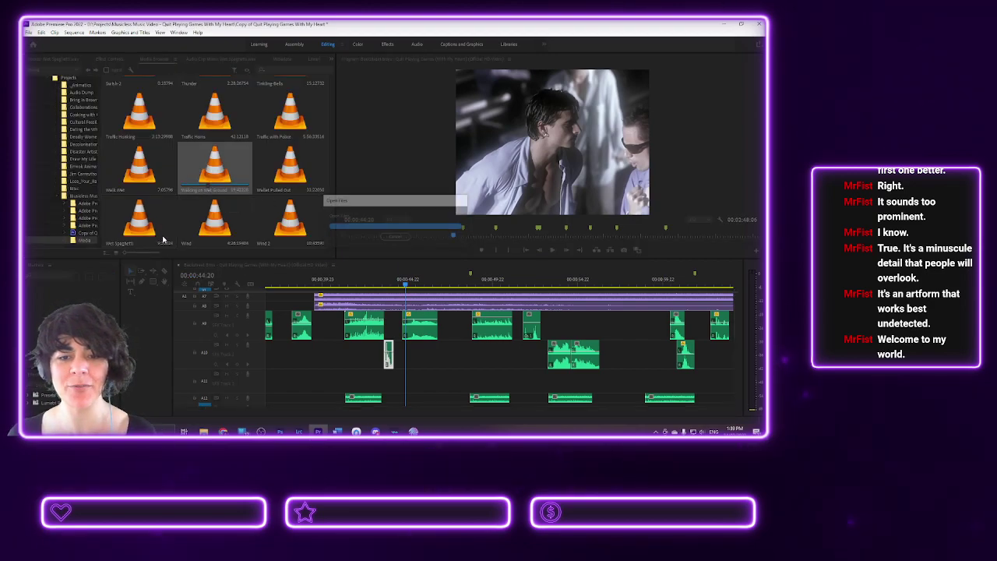
{"action": "left_click", "coordinate": [185, 250]}
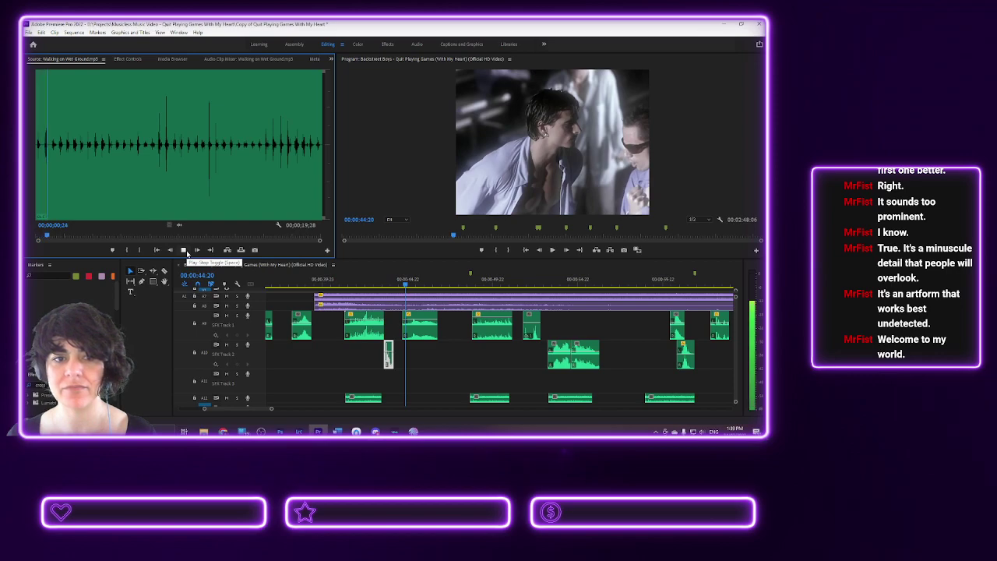
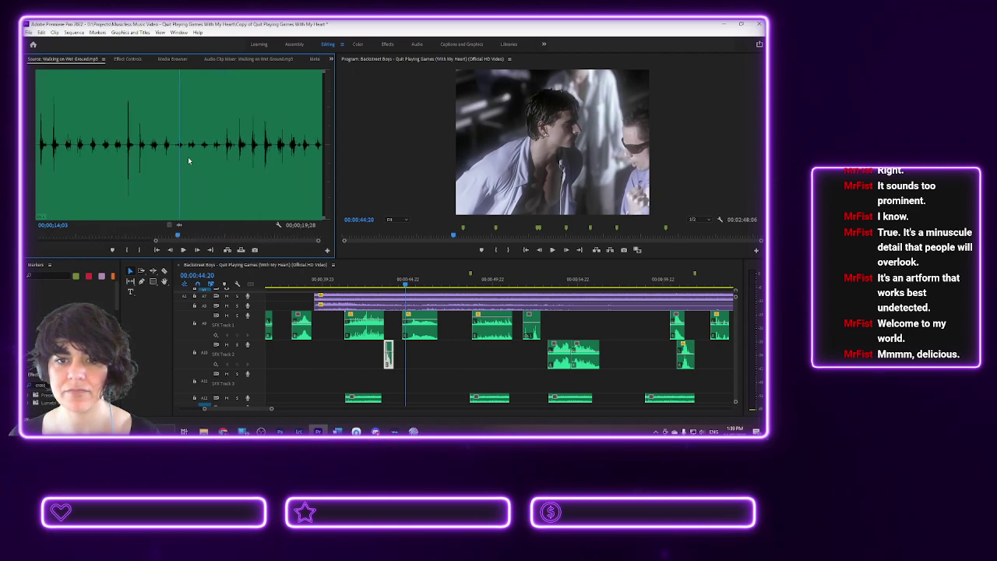
- Mark a 13-frame section ending at 14;25 in Walking on Wet Ground and place it on SFX Track 3 beneath the cloth clip
{"action": "left_click", "coordinate": [129, 249]}
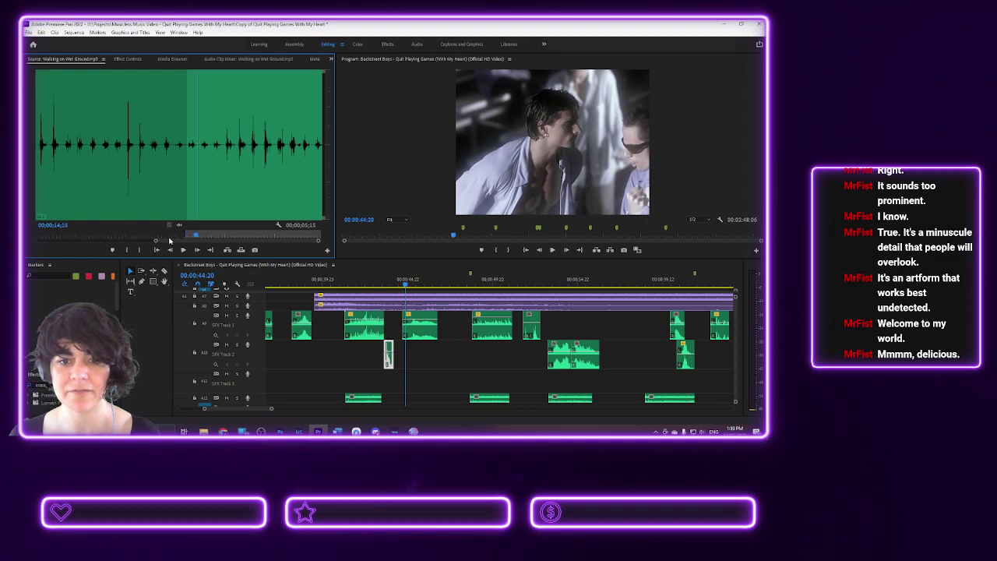
{"action": "left_click", "coordinate": [140, 250]}
{"action": "left_click_drag", "start_coordinate": [204, 238], "coordinate": [388, 386]}
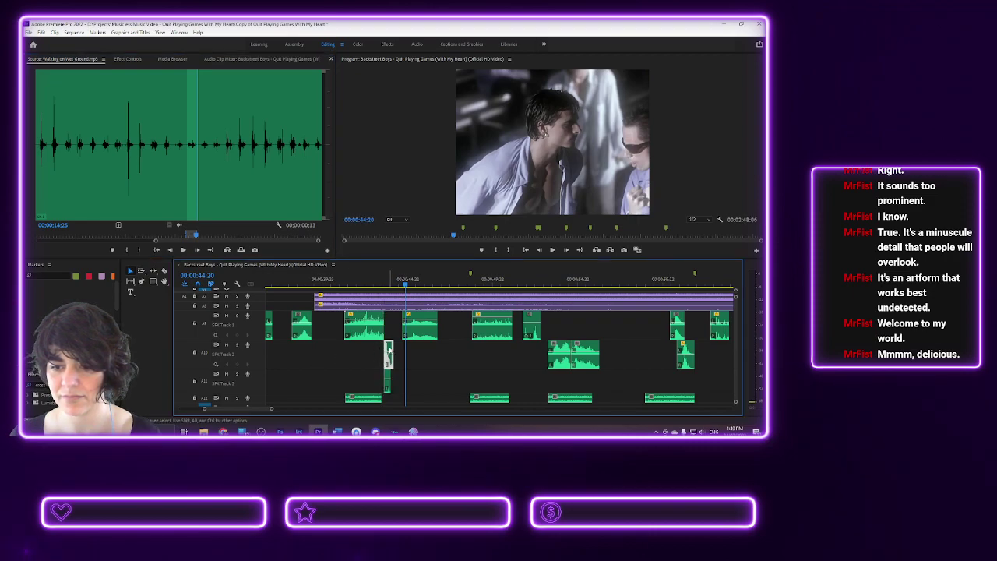
- Play the passage to hear the cloth clip layered with the wet footstep section
{"action": "right_click", "coordinate": [389, 350]}
{"action": "left_click", "coordinate": [382, 286]}
{"action": "left_click", "coordinate": [381, 286]}
{"action": "left_click_drag", "start_coordinate": [382, 286], "coordinate": [398, 380]}
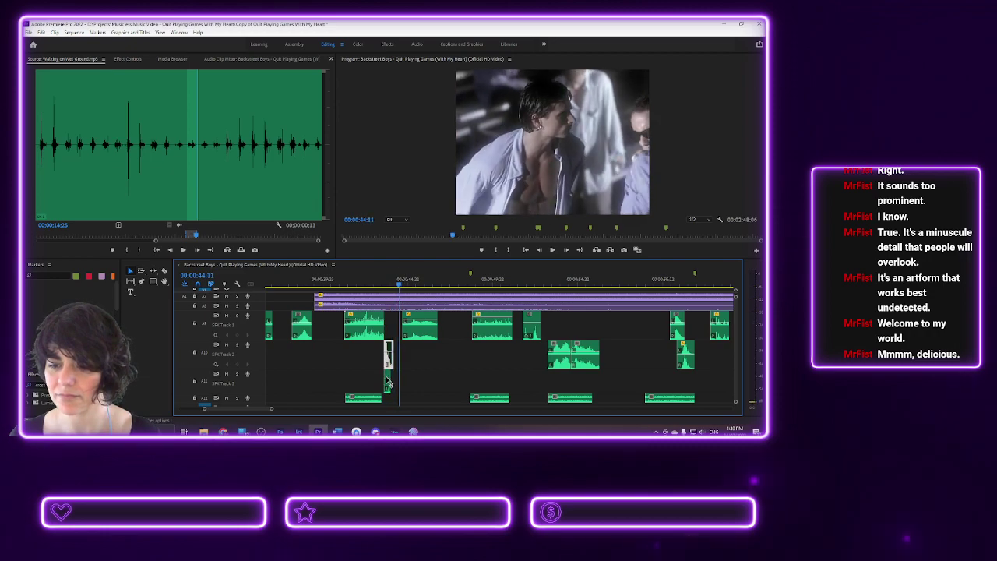
- Assign the SFX audio type to the Walking on Wet Ground clip on SFX Track 3 in the Audio workspace
{"action": "left_click", "coordinate": [388, 381]}
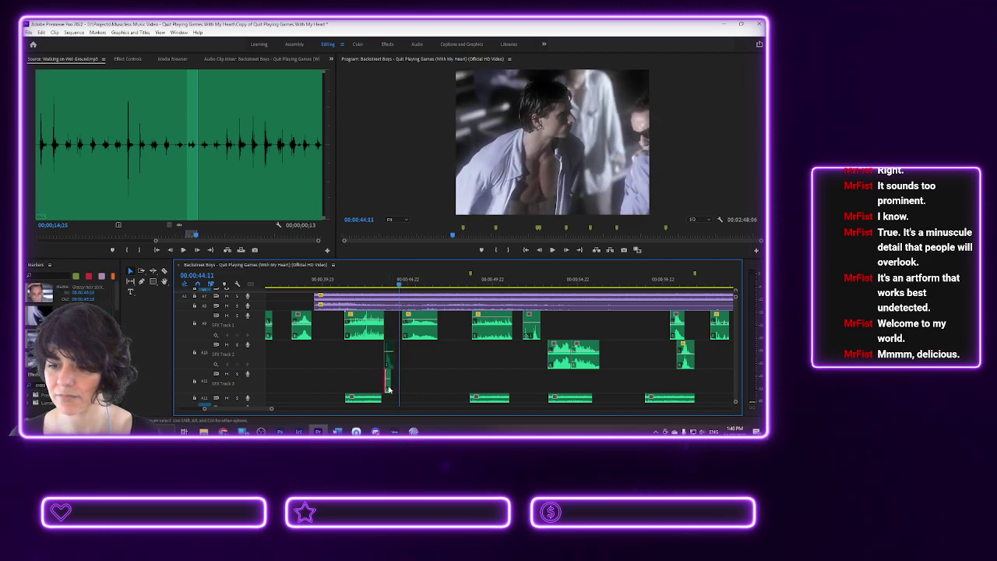
{"action": "left_click", "coordinate": [417, 45]}
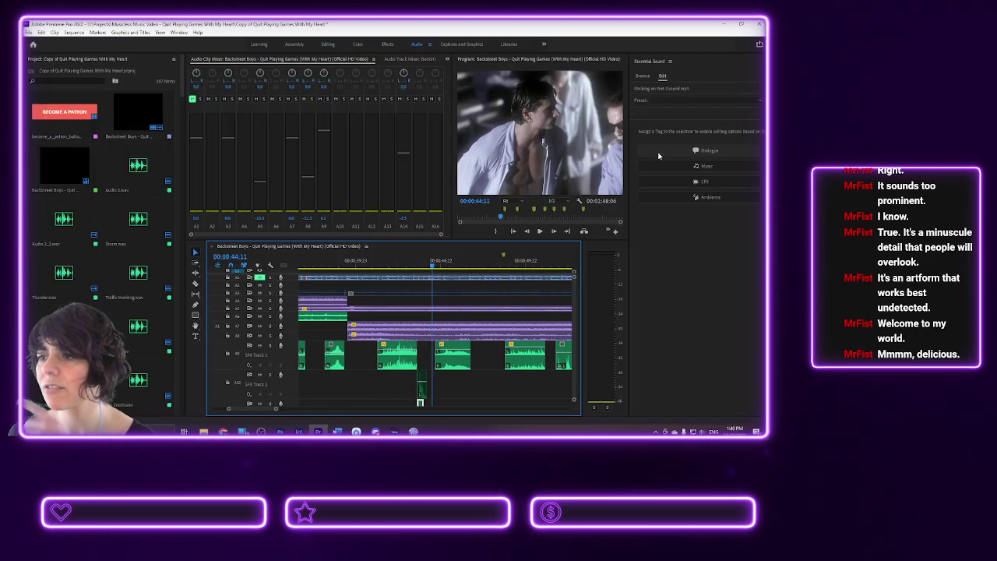
{"action": "left_click", "coordinate": [686, 180]}
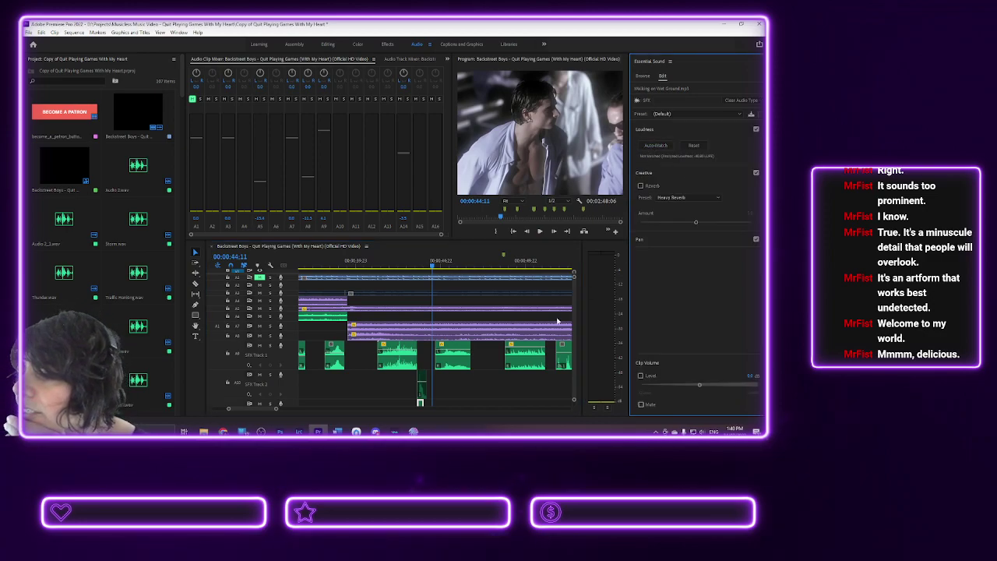
- Auto-match the loudness of the Walking on Wet Ground clip on SFX Track 3 and play the passage
{"action": "left_click", "coordinate": [405, 295]}
{"action": "key", "text": "space"}
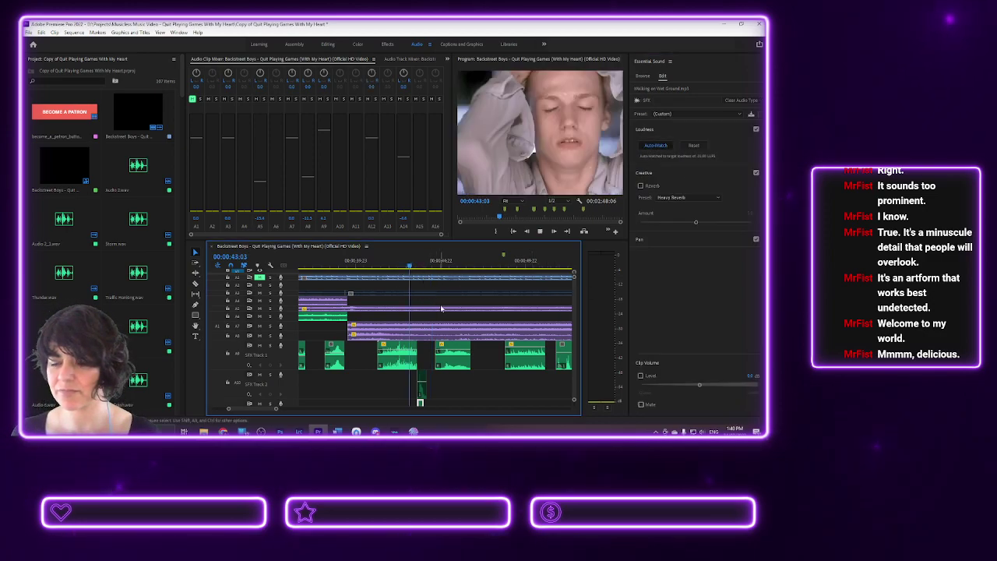
{"action": "key", "text": "space"}
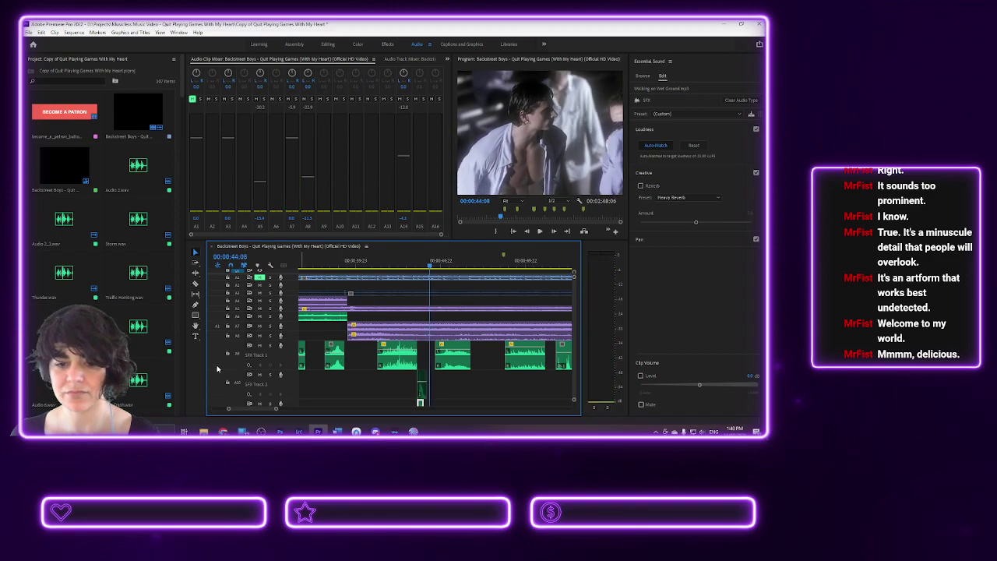
- Solo SFX Track 2, play the cloth clip without the other tracks, and turn the solo off
{"action": "left_click", "coordinate": [271, 376]}
{"action": "left_click", "coordinate": [419, 267]}
{"action": "key", "text": "space"}
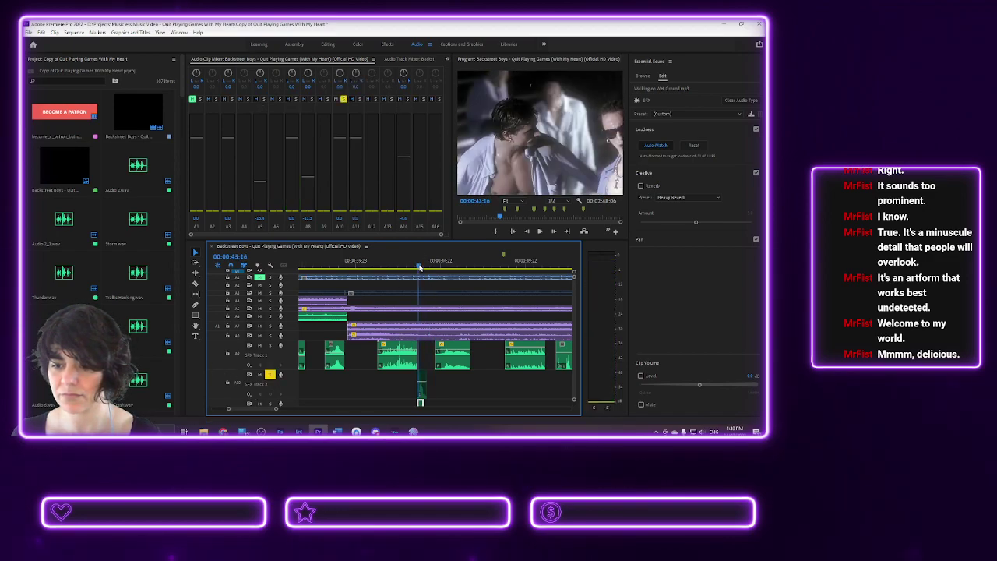
{"action": "key", "text": "space"}
{"action": "left_click", "coordinate": [270, 376]}
- Solo SFX Track 3, play the Walking on Wet Ground clip by itself, and turn the solo off
{"action": "left_click", "coordinate": [269, 403]}
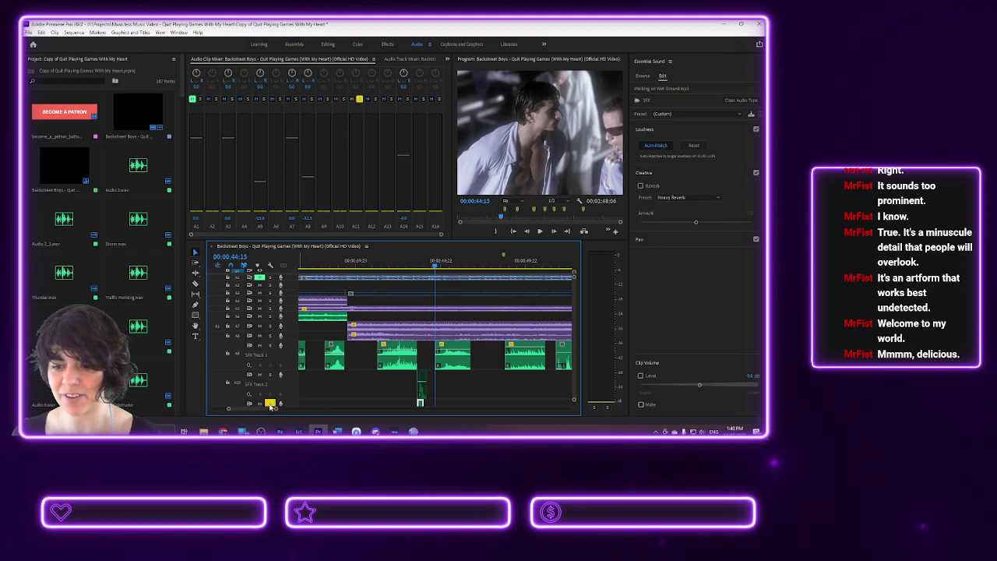
{"action": "left_click", "coordinate": [418, 267]}
{"action": "key", "text": "space"}
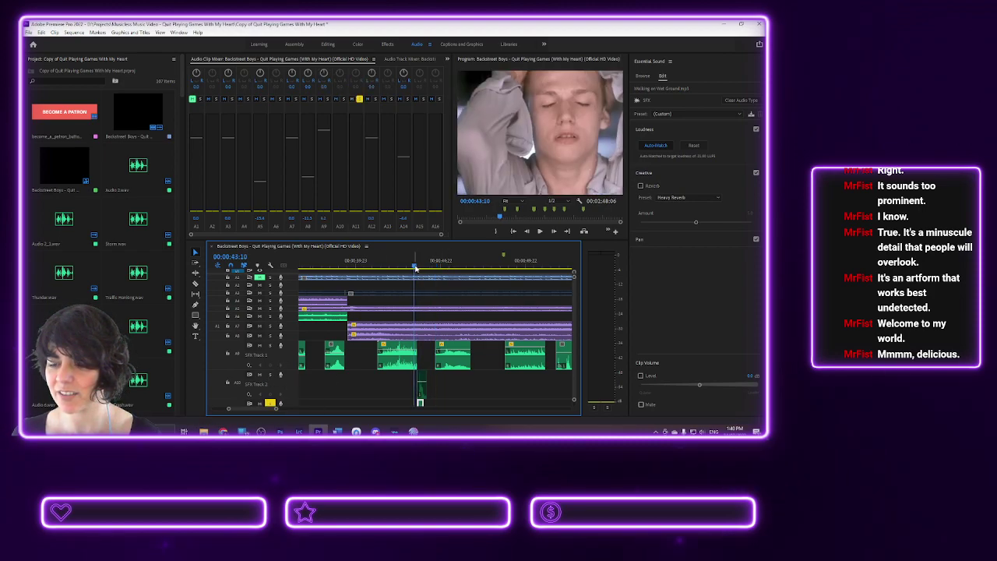
{"action": "key", "text": "space"}
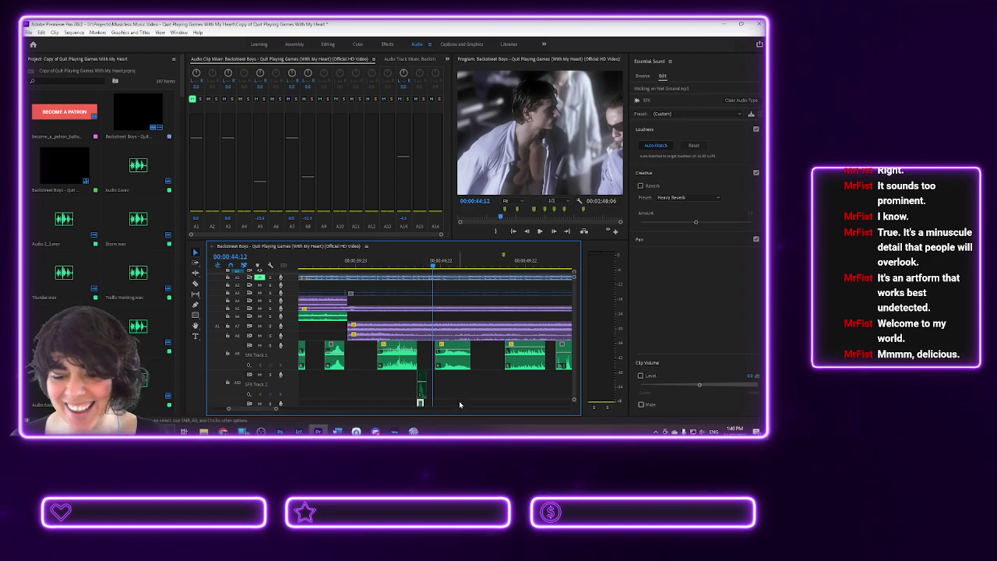
- Replay the layered passage and delete the Walking on Wet Ground clip from SFX Track 3
{"action": "left_click", "coordinate": [416, 408]}
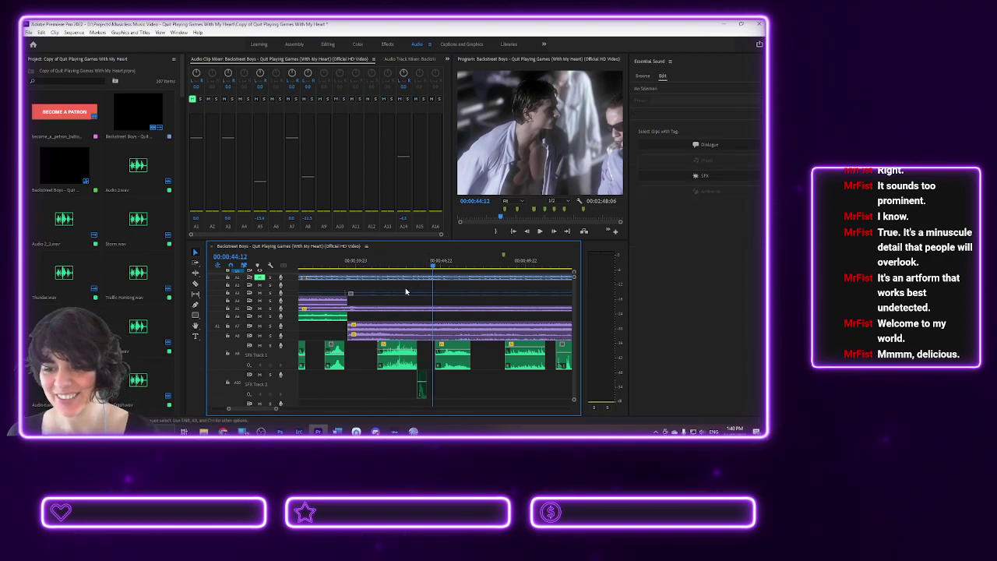
{"action": "left_click", "coordinate": [421, 386]}
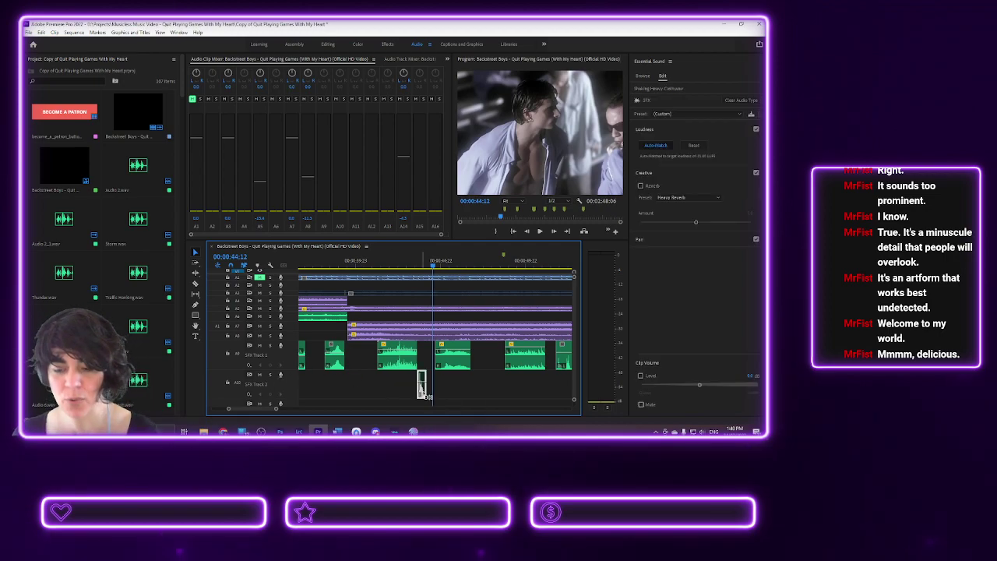
{"action": "right_click", "coordinate": [421, 386]}
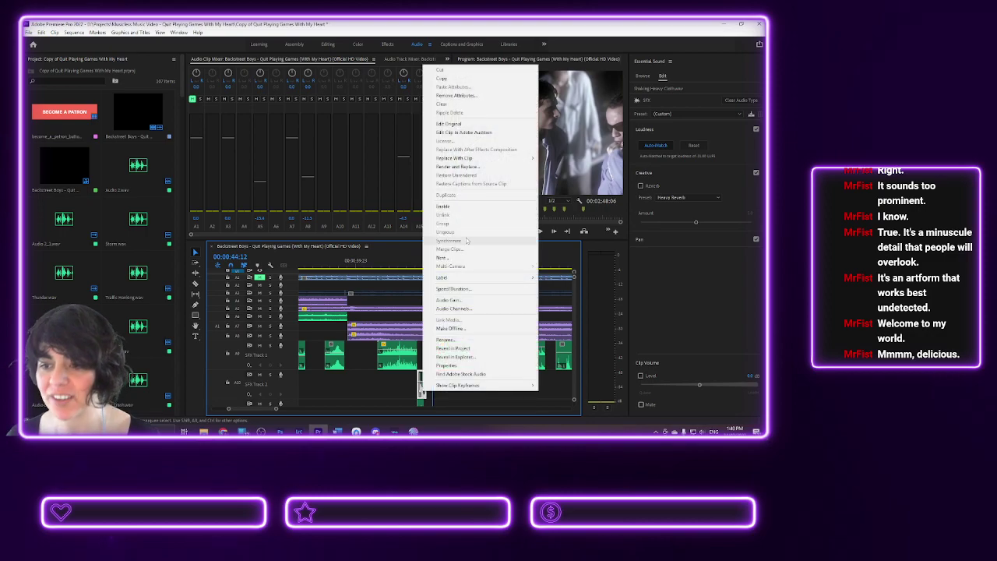
{"action": "key", "text": "Escape"}
{"action": "left_click", "coordinate": [422, 262]}
{"action": "key", "text": "space"}
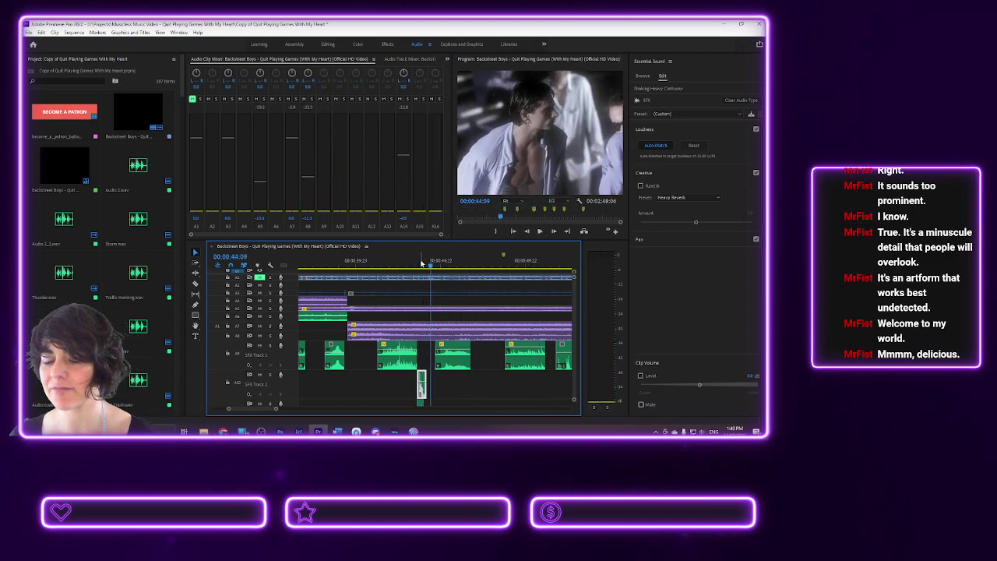
{"action": "left_click", "coordinate": [413, 263]}
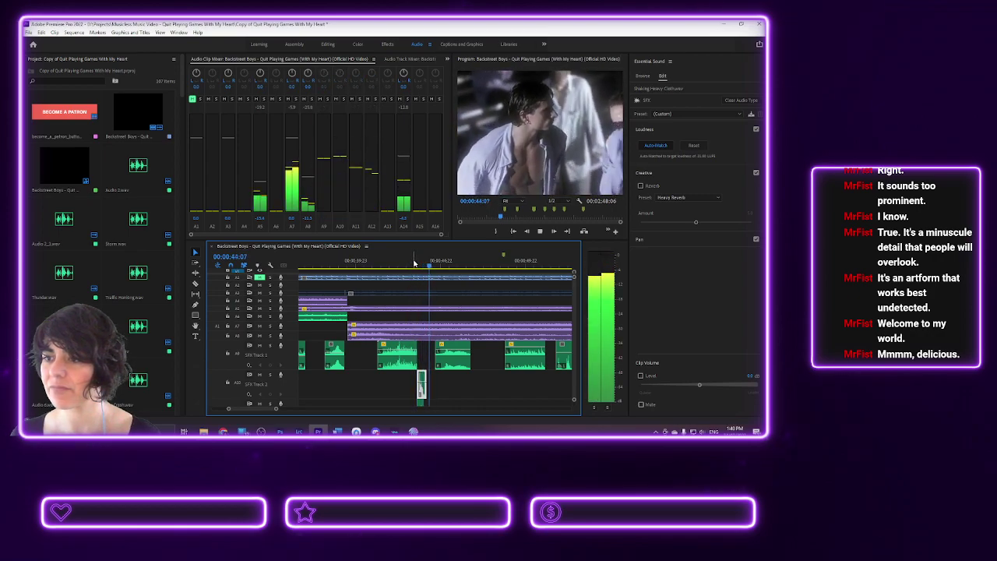
{"action": "key", "text": "space"}
{"action": "left_click", "coordinate": [420, 402]}
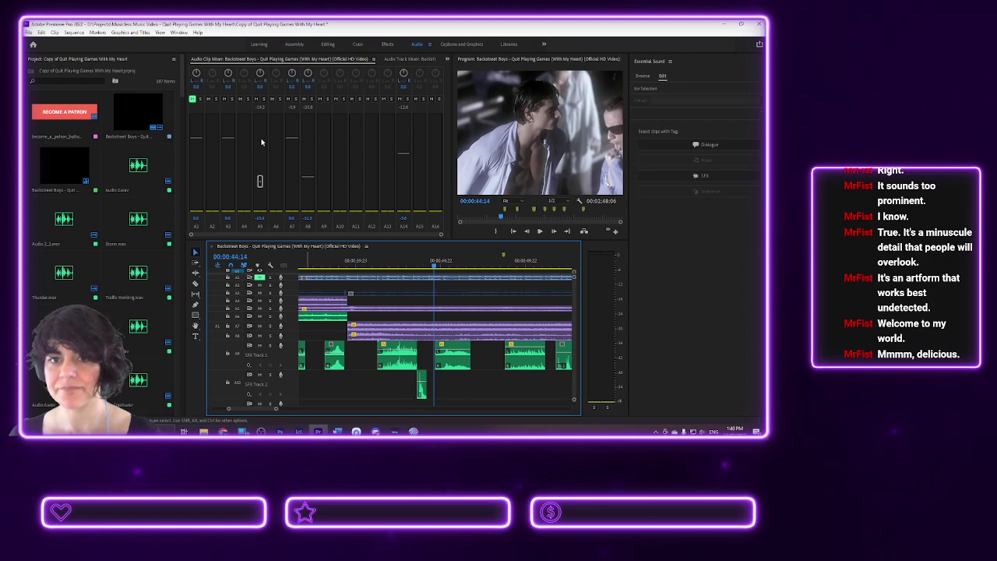
- In the Editing workspace, open the Jump in Puddle sound from the media files as the source and preview it
{"action": "left_click", "coordinate": [328, 45]}
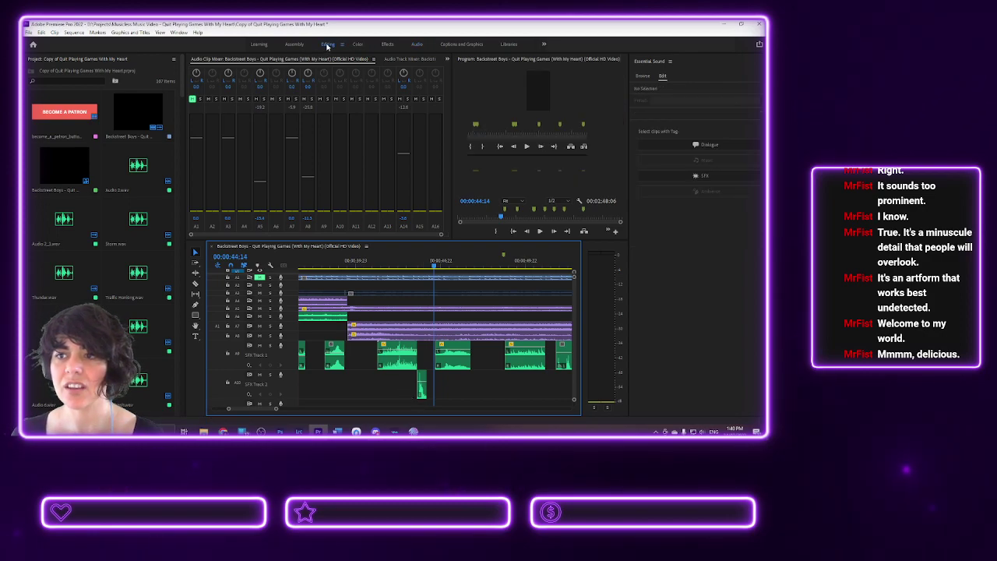
{"action": "left_click", "coordinate": [173, 60]}
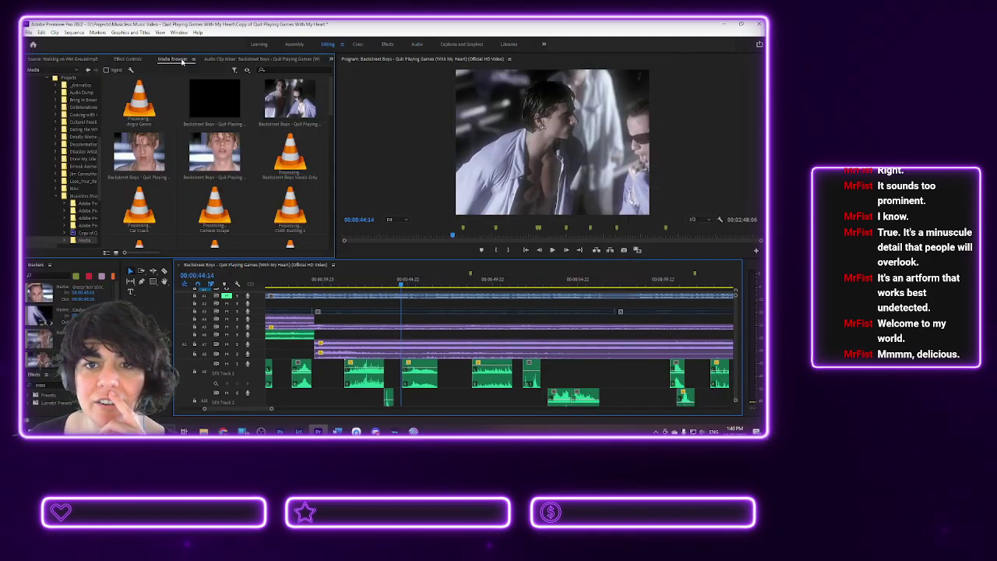
{"action": "scroll", "coordinate": [244, 179], "scroll_direction": "down", "scroll_amount": 1}
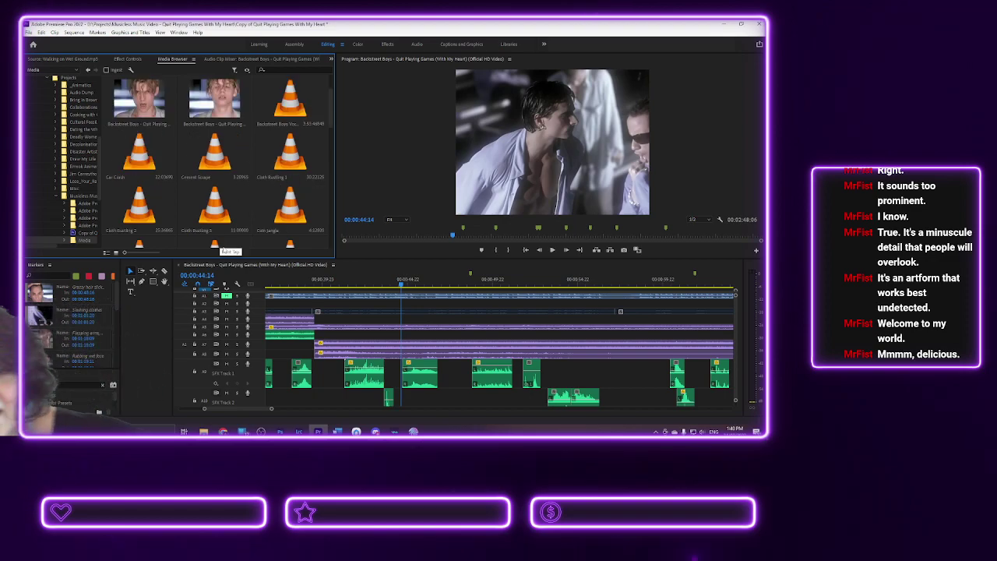
{"action": "scroll", "coordinate": [194, 161], "scroll_direction": "down", "scroll_amount": 2}
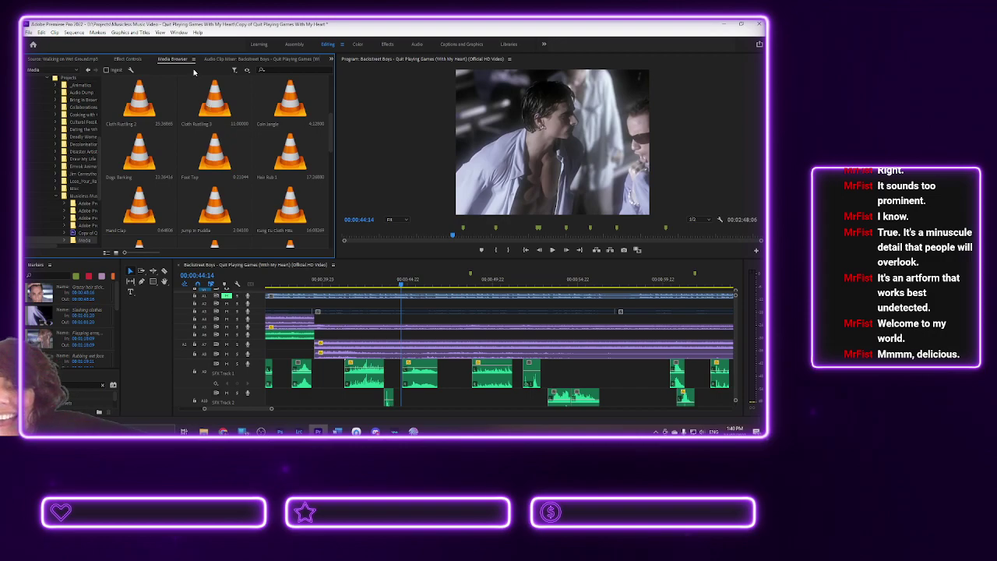
{"action": "double_click", "coordinate": [211, 198]}
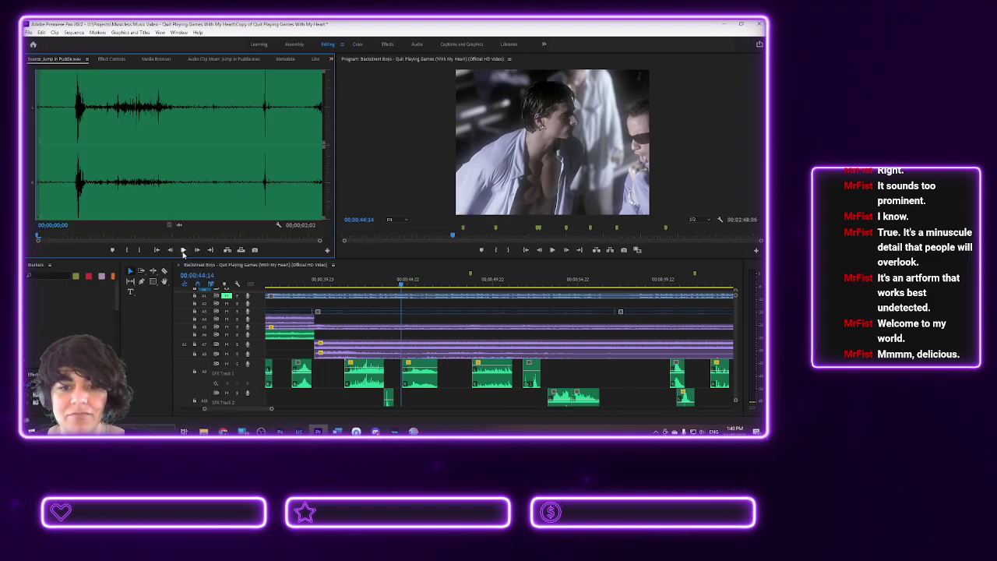
{"action": "left_click", "coordinate": [183, 250]}
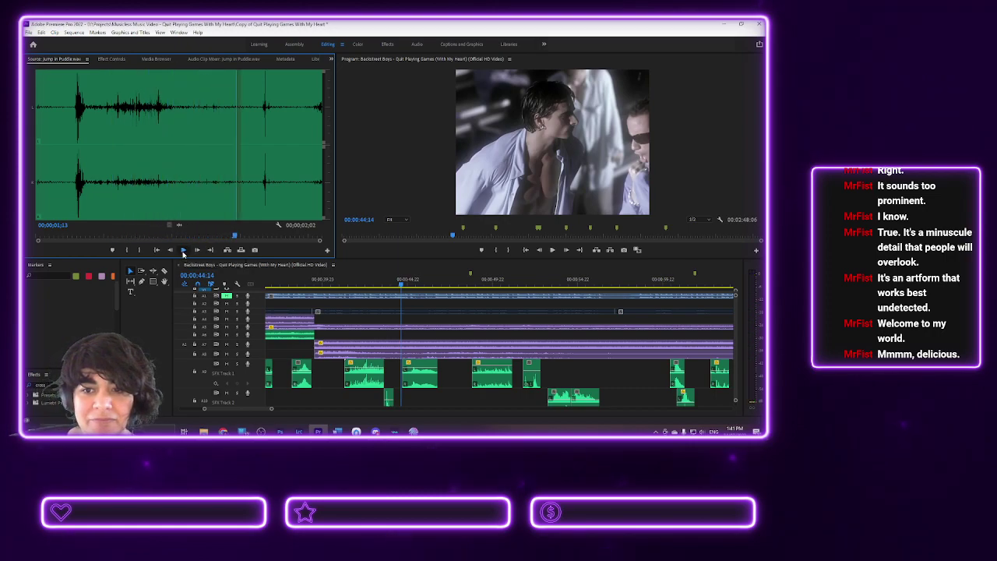
{"action": "left_click", "coordinate": [183, 250]}
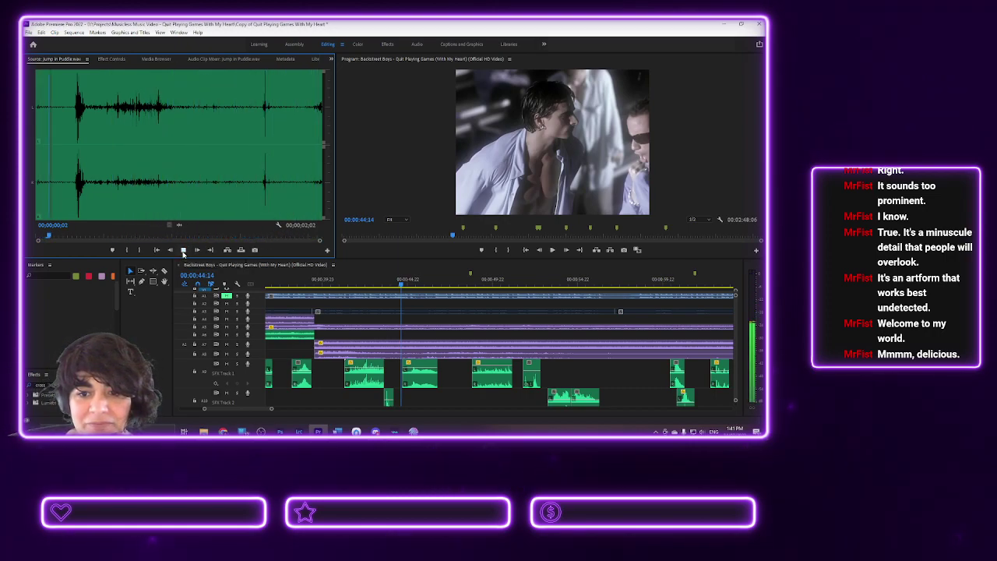
{"action": "left_click", "coordinate": [183, 250]}
- Mark a 15-frame section of Jump in Puddle from 00;16 to 01;00, covering the quieter splashes after the first impact
{"action": "left_click", "coordinate": [105, 185]}
{"action": "left_click", "coordinate": [185, 250]}
{"action": "left_click", "coordinate": [111, 192]}
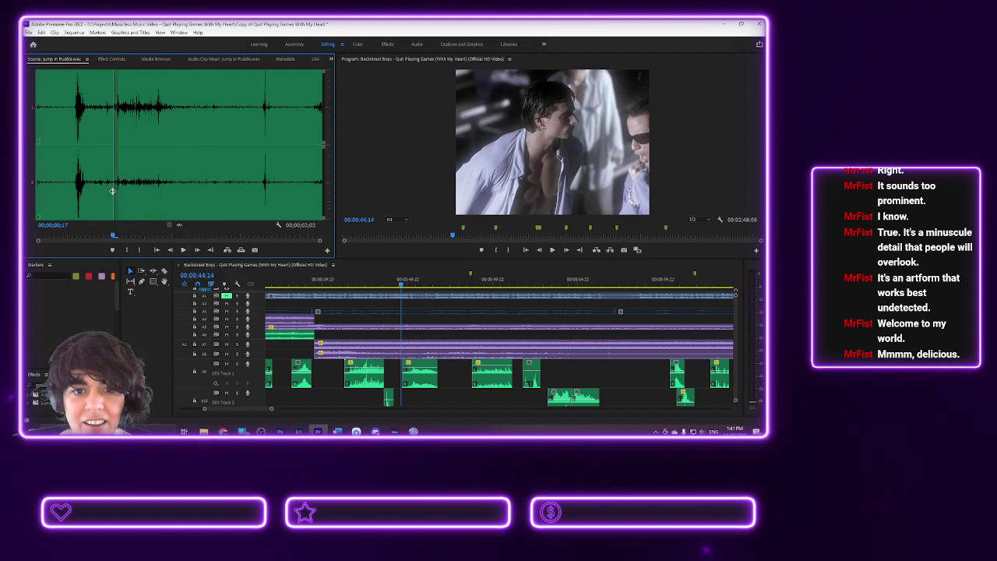
{"action": "left_click", "coordinate": [110, 193]}
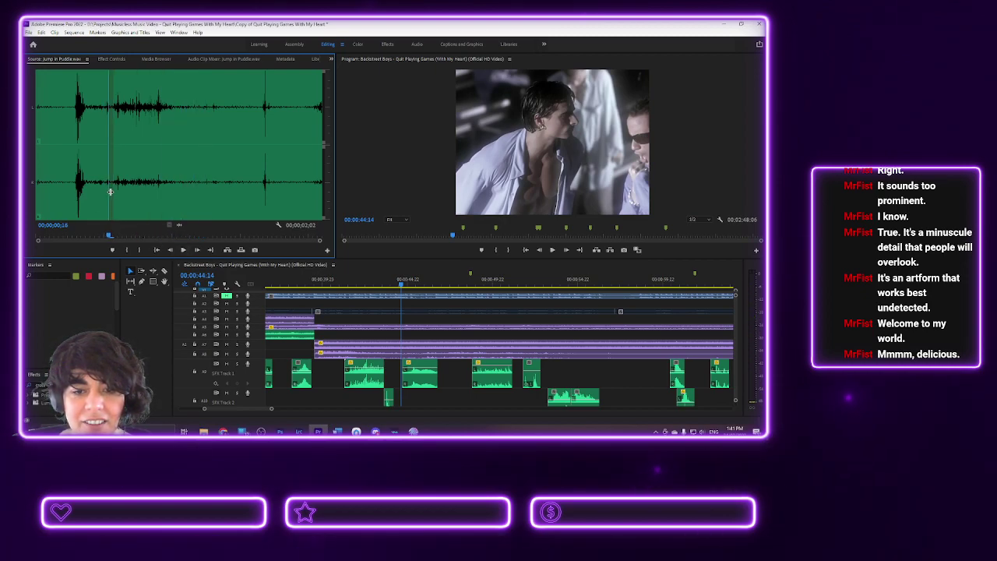
{"action": "left_click", "coordinate": [128, 249]}
{"action": "left_click", "coordinate": [174, 178]}
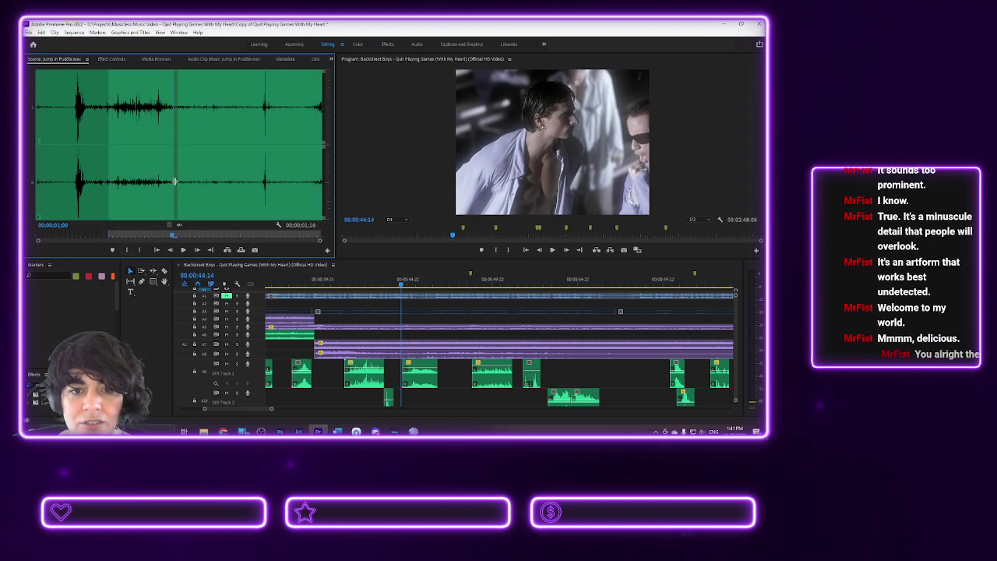
{"action": "left_click", "coordinate": [141, 249]}
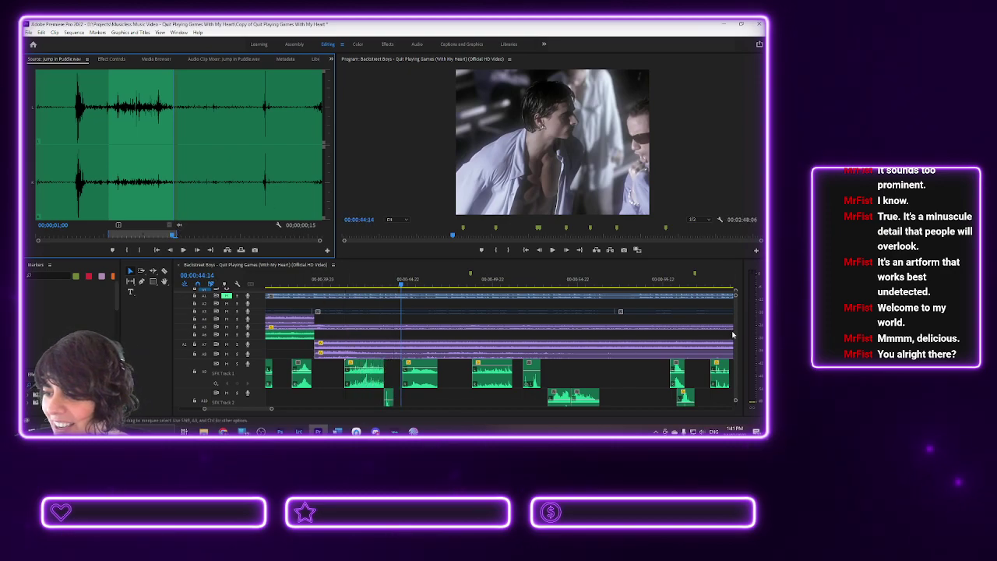
- Place the marked Jump in Puddle section on SFX Track 3, aligned beneath the cloth clip
{"action": "left_click_drag", "start_coordinate": [732, 335], "coordinate": [732, 352]}
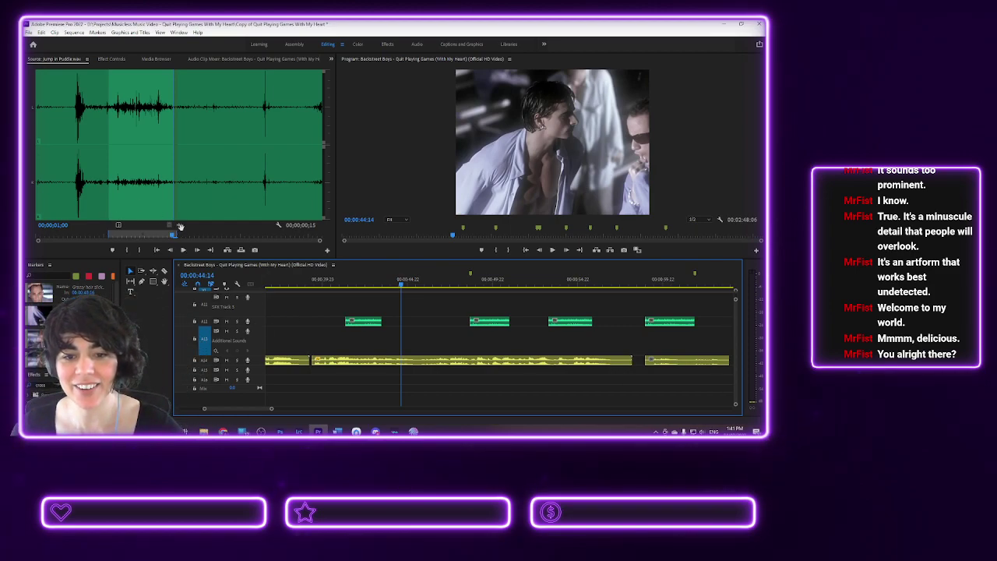
{"action": "left_click_drag", "start_coordinate": [179, 224], "coordinate": [349, 310]}
{"action": "scroll", "coordinate": [736, 324], "scroll_direction": "up", "scroll_amount": 3}
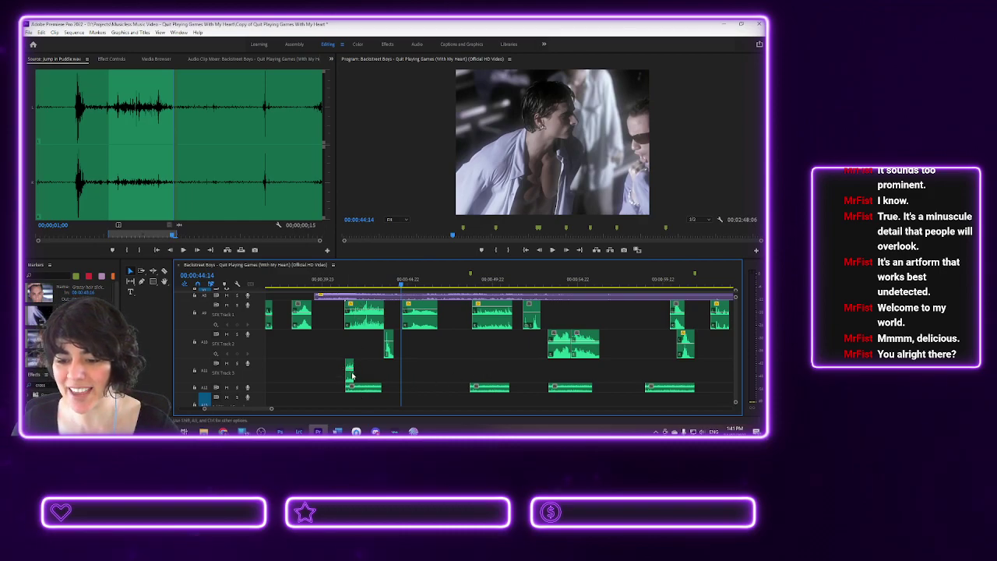
{"action": "left_click_drag", "start_coordinate": [349, 374], "coordinate": [388, 363]}
- Play the moment around 43:08 repeatedly to hear the cloth clip layered with the puddle section
{"action": "left_click", "coordinate": [380, 285]}
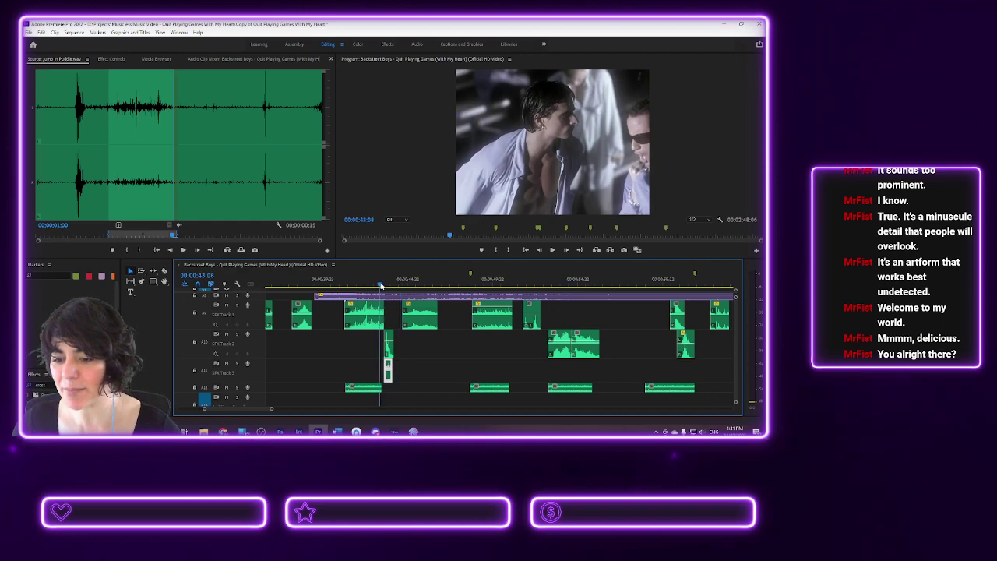
{"action": "key", "text": "space"}
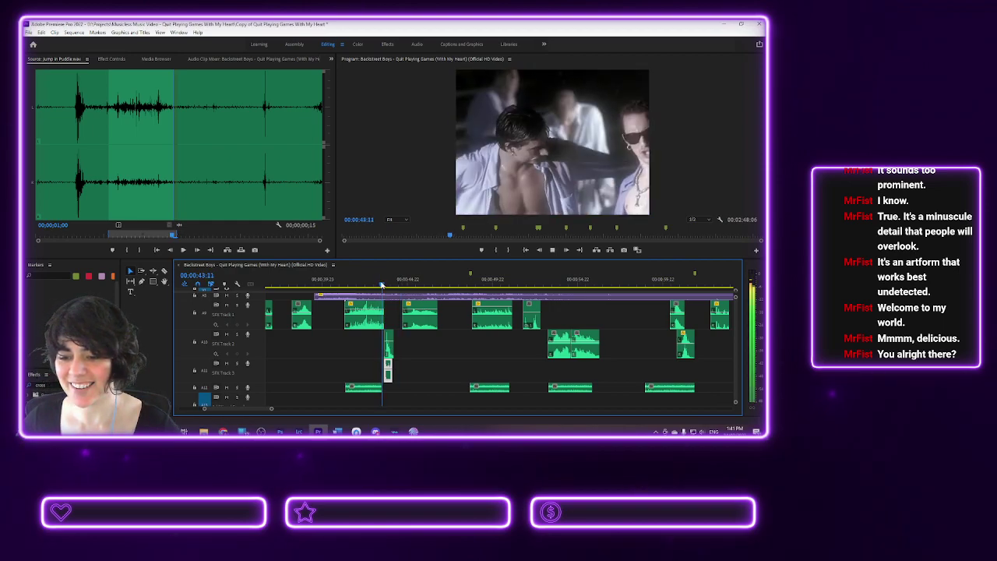
{"action": "left_click", "coordinate": [381, 285]}
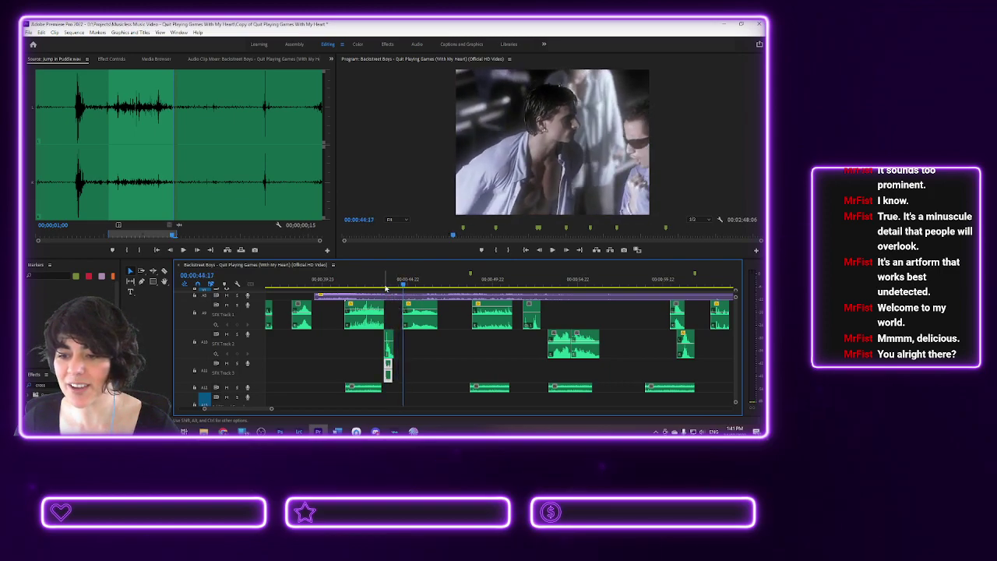
{"action": "left_click", "coordinate": [384, 286]}
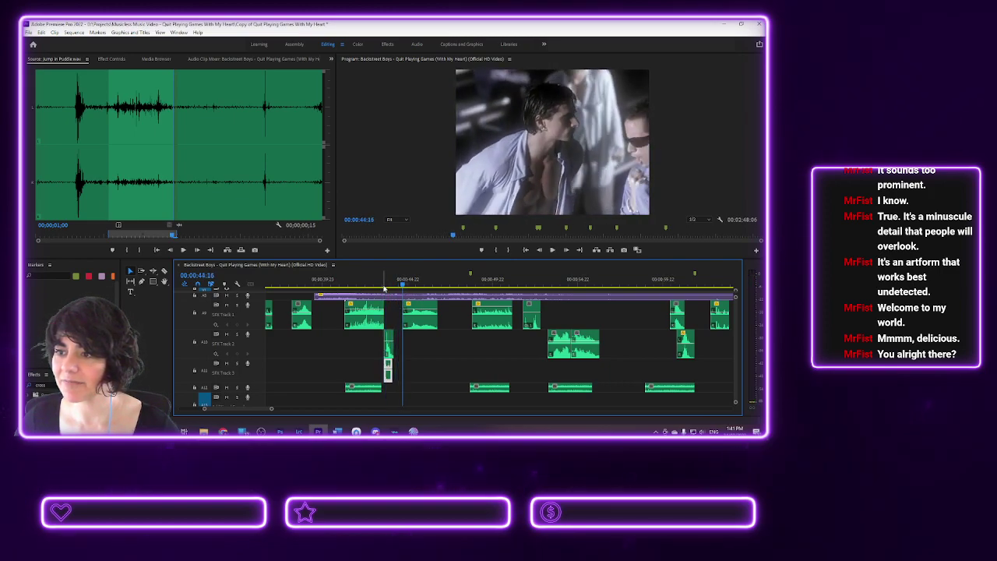
{"action": "left_click", "coordinate": [383, 286]}
- Play the sequence from well before the layered clips through to 46:02 to judge the sound in context
{"action": "key", "text": "minus"}
{"action": "key", "text": "minus"}
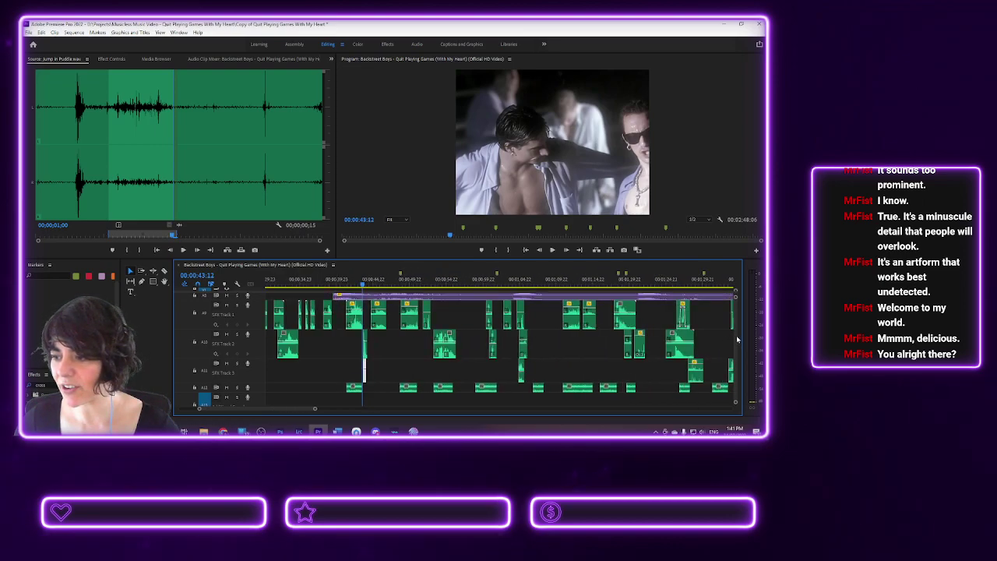
{"action": "scroll", "coordinate": [736, 335], "scroll_direction": "up", "scroll_amount": 5}
{"action": "scroll", "coordinate": [734, 340], "scroll_direction": "down", "scroll_amount": 4}
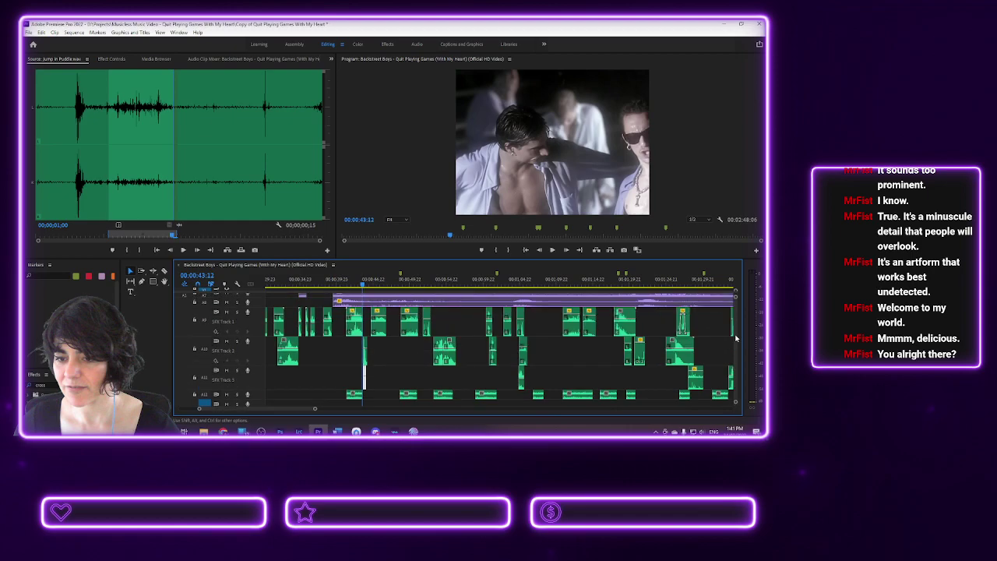
{"action": "left_click", "coordinate": [317, 287]}
{"action": "key", "text": "space"}
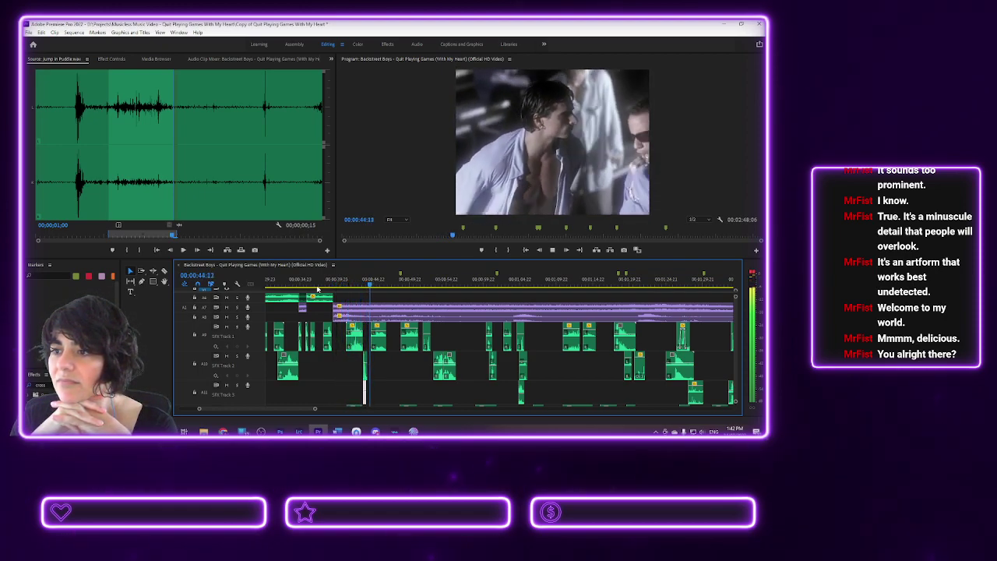
{"action": "key", "text": "space"}
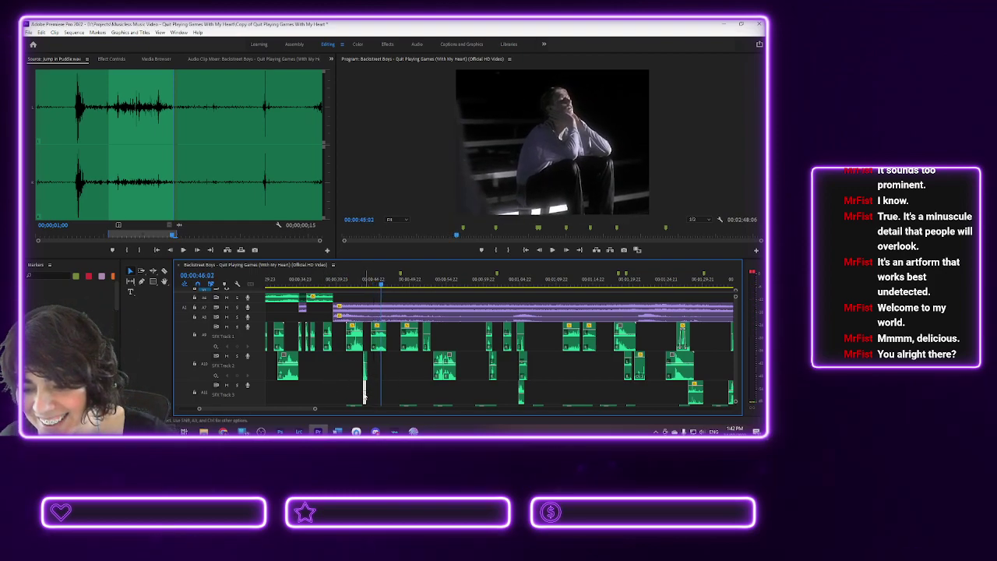
- Inspect the cloth and puddle clips and play the sequence from about 43:04 to hear them layered
{"action": "scroll", "coordinate": [355, 388], "scroll_direction": "up", "scroll_amount": 5}
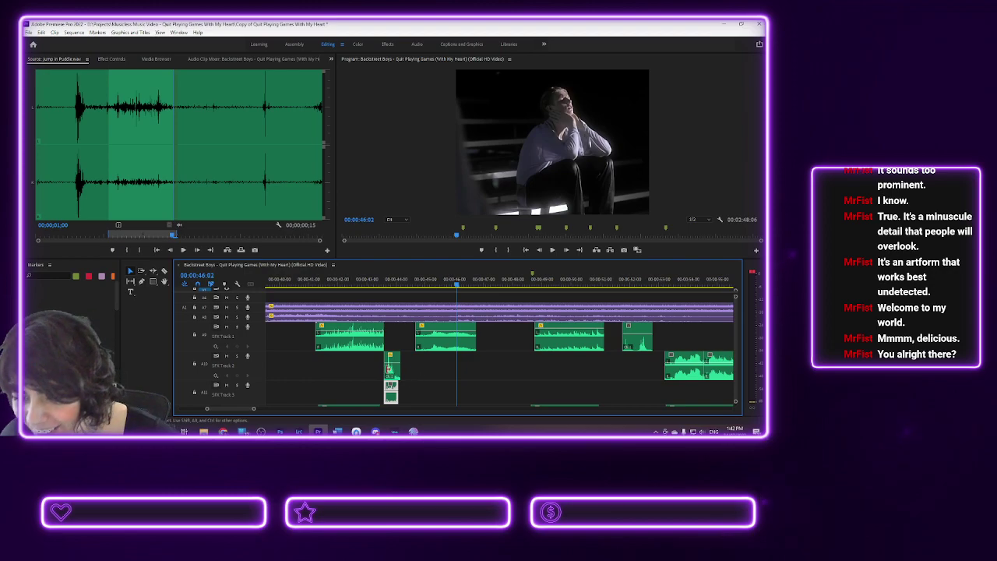
{"action": "left_click", "coordinate": [395, 367]}
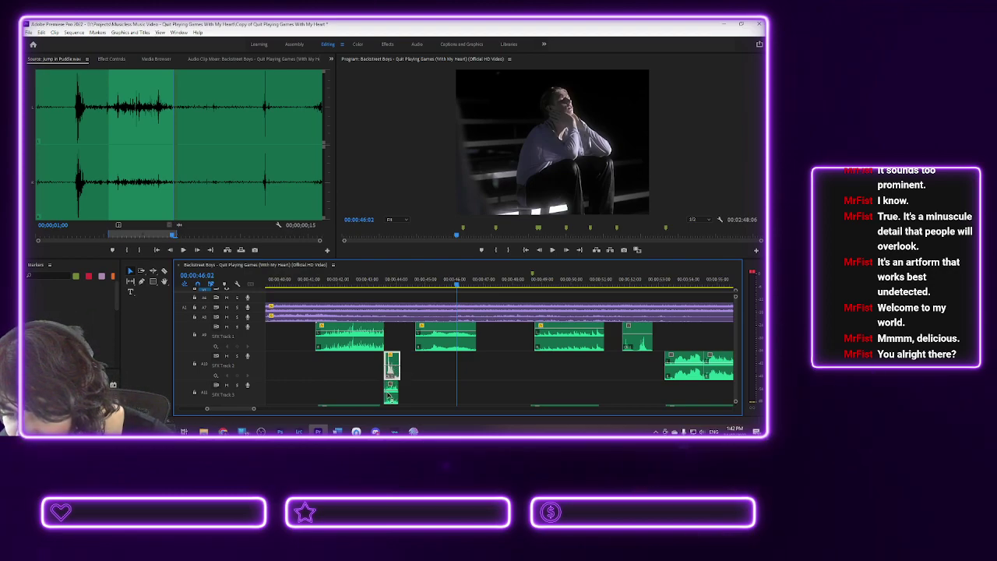
{"action": "left_click", "coordinate": [395, 396]}
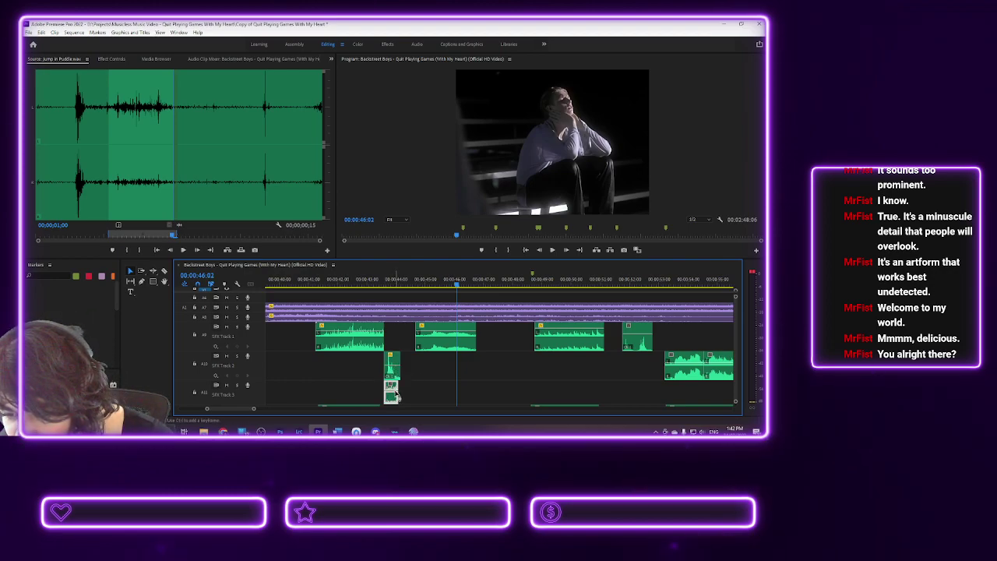
{"action": "left_click", "coordinate": [375, 285]}
{"action": "key", "text": "space"}
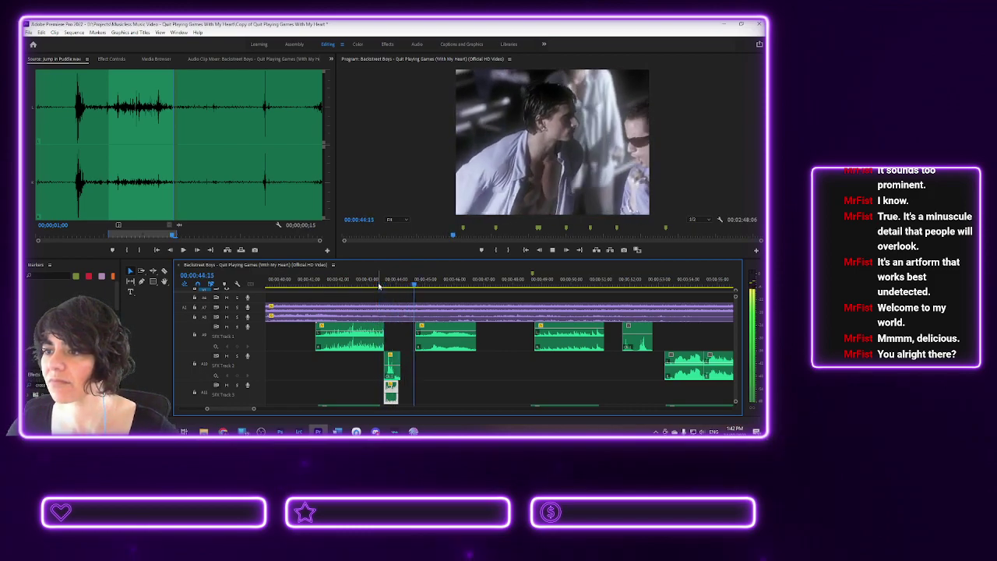
{"action": "left_click", "coordinate": [374, 278]}
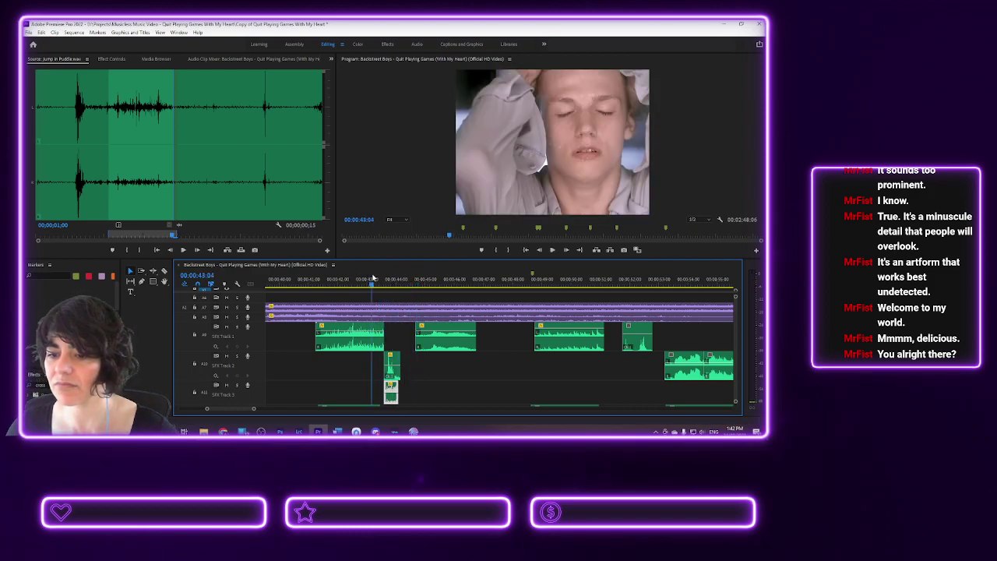
{"action": "left_click", "coordinate": [372, 279]}
{"action": "key", "text": "space"}
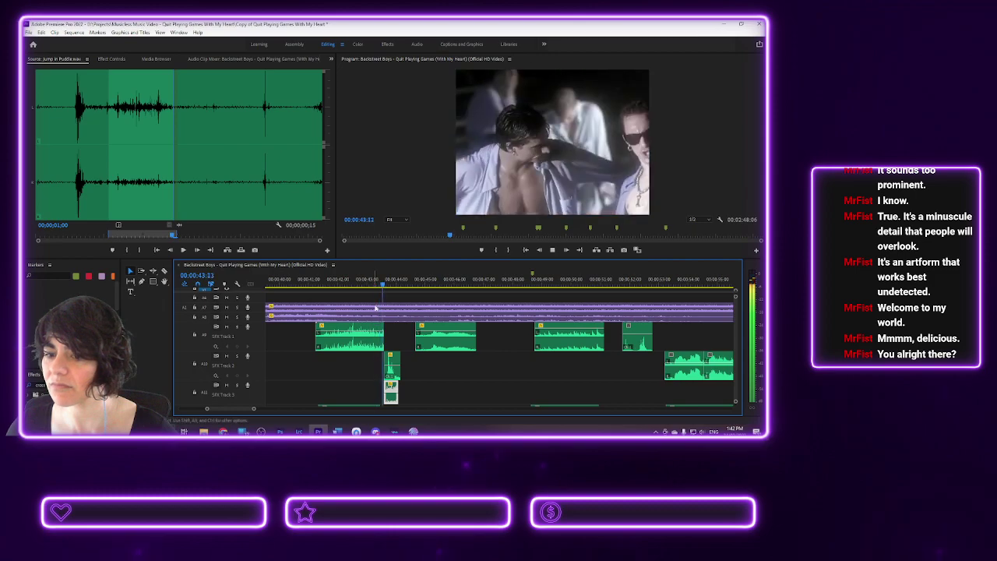
- Temporarily disable the cloth clip on SFX Track 2 to hear the moment without it, and re-enable it after listening
{"action": "right_click", "coordinate": [394, 360]}
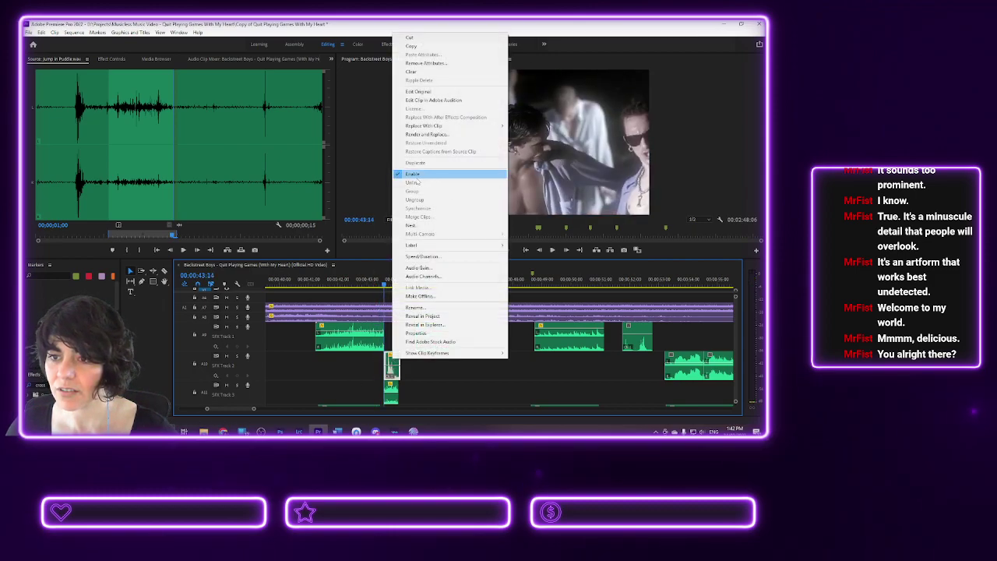
{"action": "left_click", "coordinate": [420, 171]}
{"action": "key", "text": "space"}
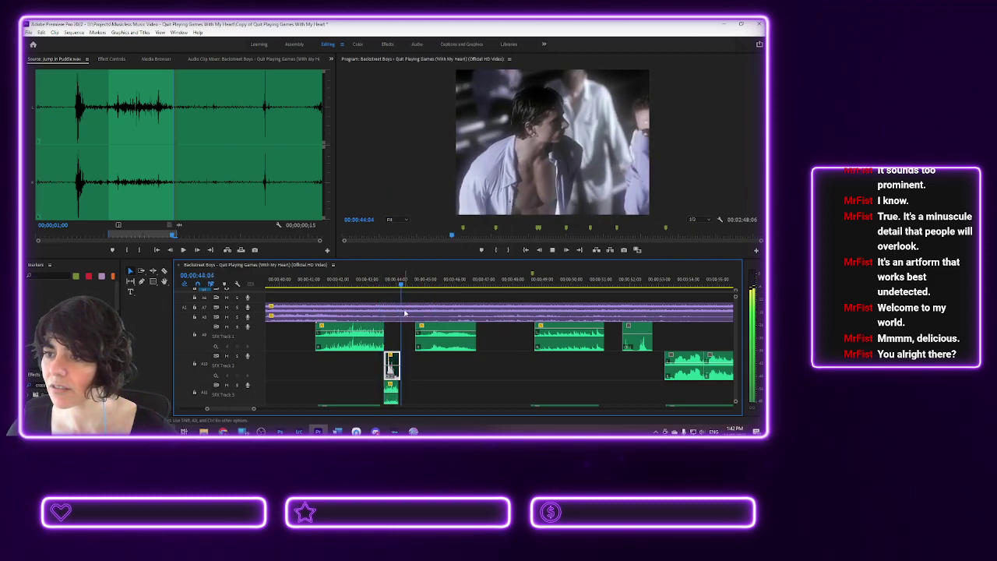
{"action": "right_click", "coordinate": [395, 363]}
{"action": "left_click", "coordinate": [409, 175]}
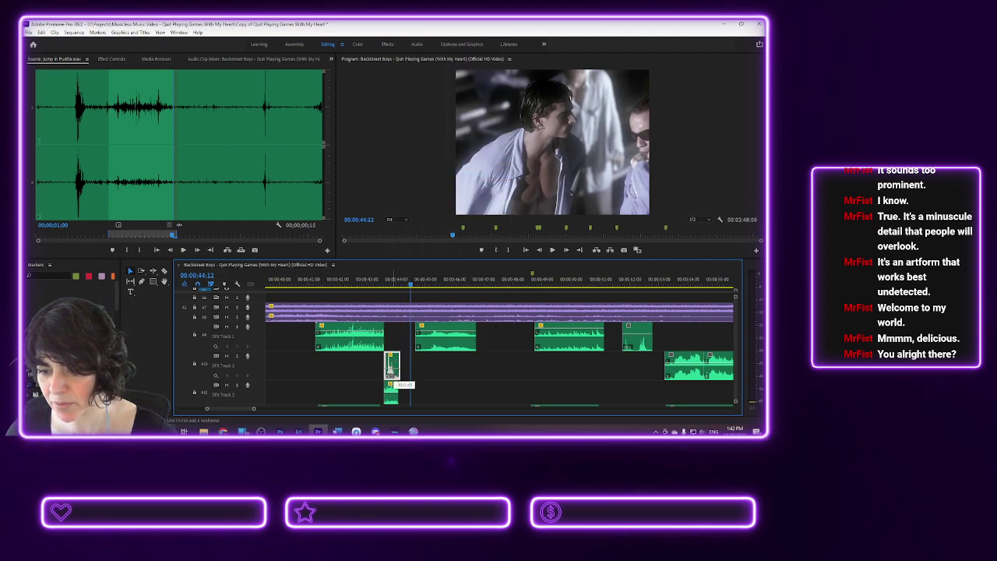
- Play around the layered moment repeatedly with the cloth clip enabled to judge the combined sound
{"action": "key", "text": "shift+k"}
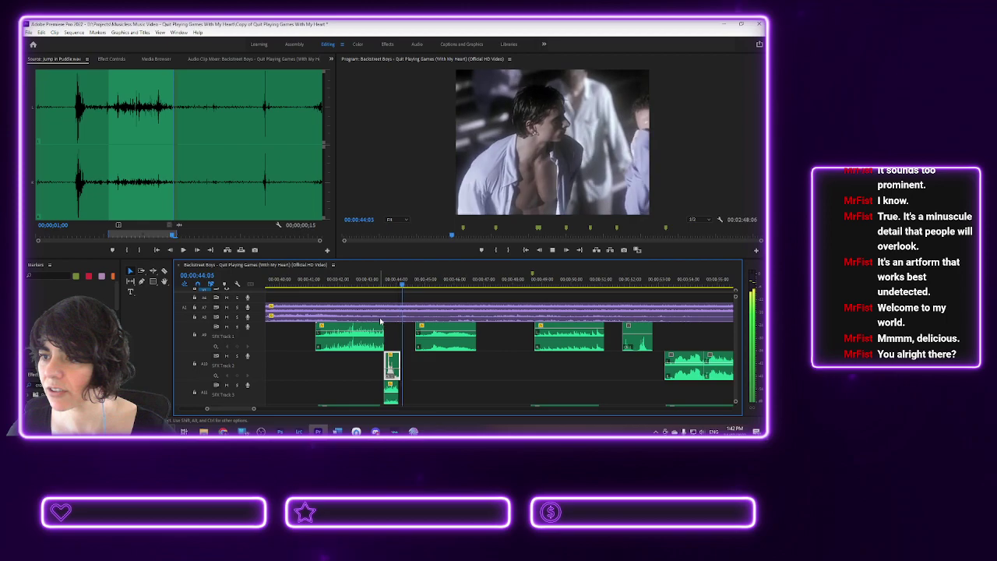
{"action": "key", "text": "shift+k"}
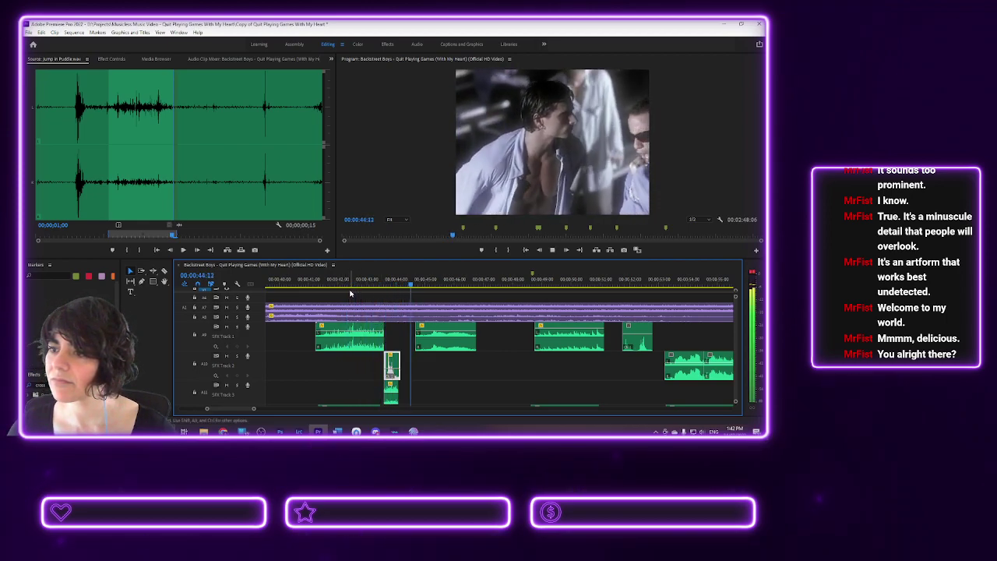
{"action": "key", "text": "space"}
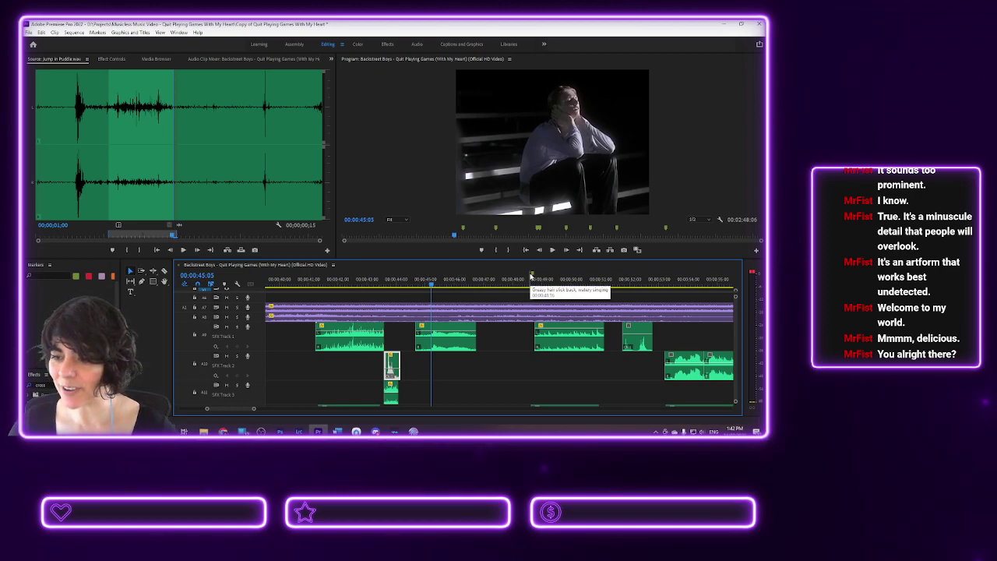
- Play the sequence from the greasy hair slick-back marker to about 51:00, and return the playhead to 48:17
{"action": "left_click", "coordinate": [532, 277]}
{"action": "key", "text": "space"}
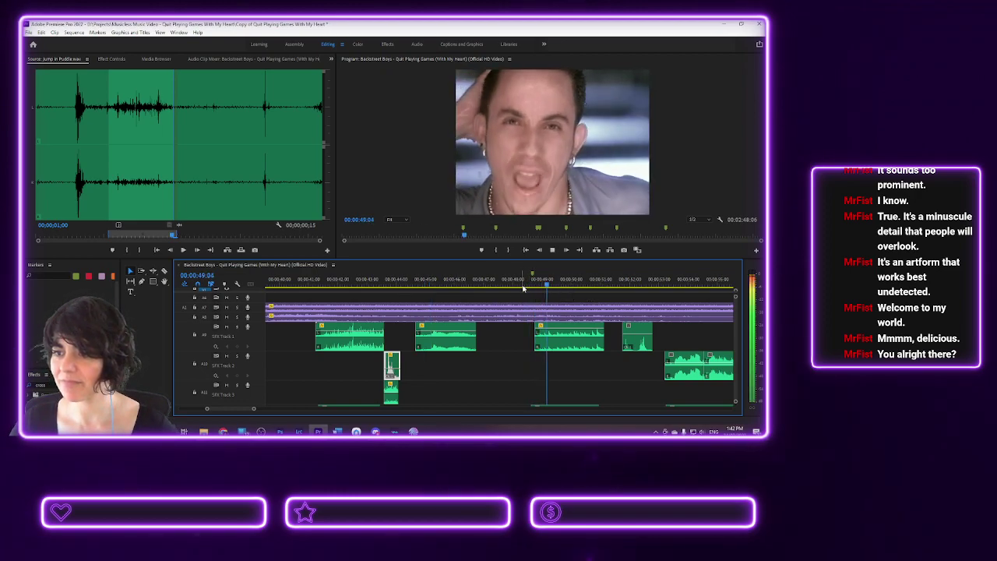
{"action": "key", "text": "space"}
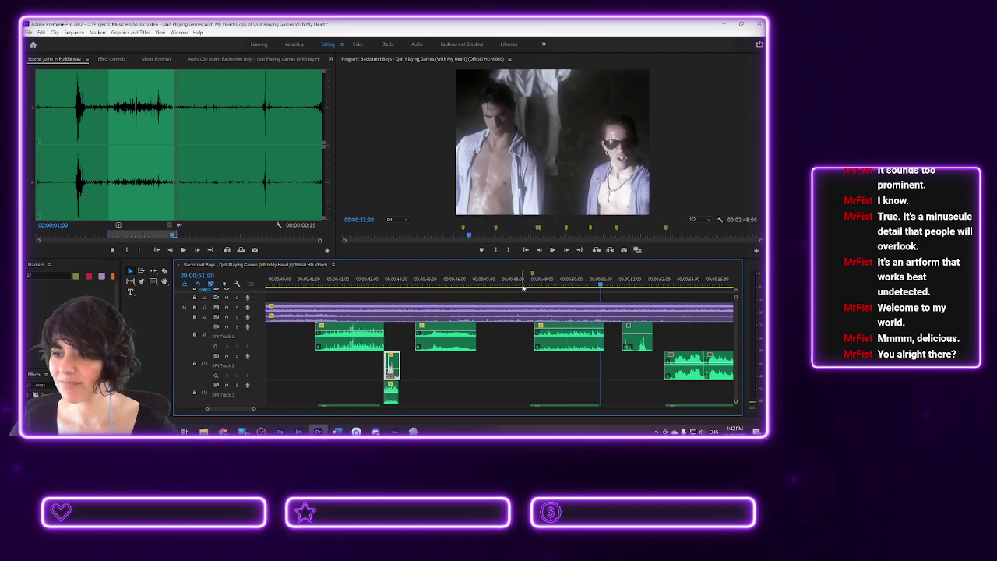
{"action": "left_click_drag", "start_coordinate": [524, 286], "coordinate": [527, 288]}
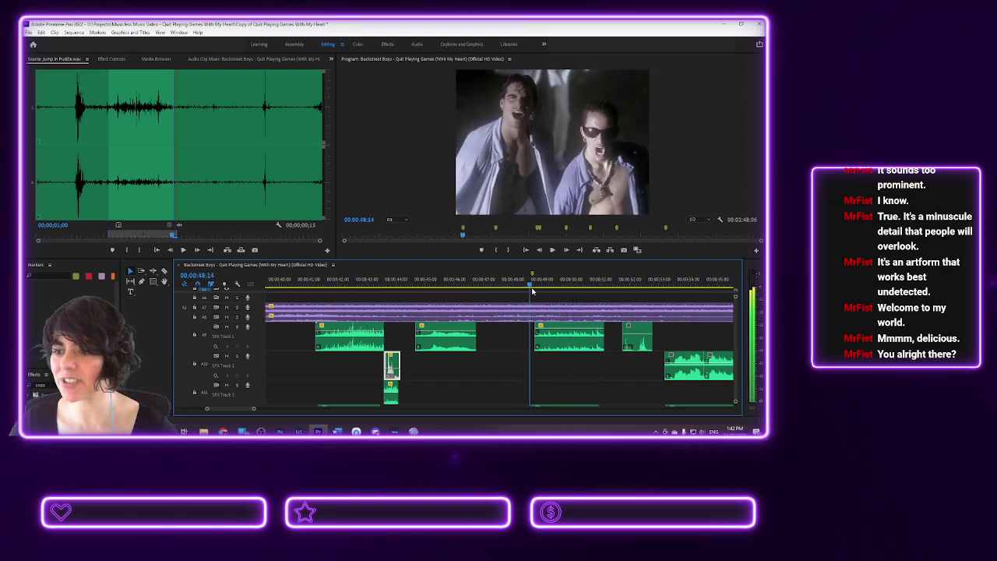
{"action": "left_click_drag", "start_coordinate": [530, 287], "coordinate": [533, 286]}
- Open the Hair Rub sound from the project media for preview and play it through
{"action": "left_click", "coordinate": [155, 58]}
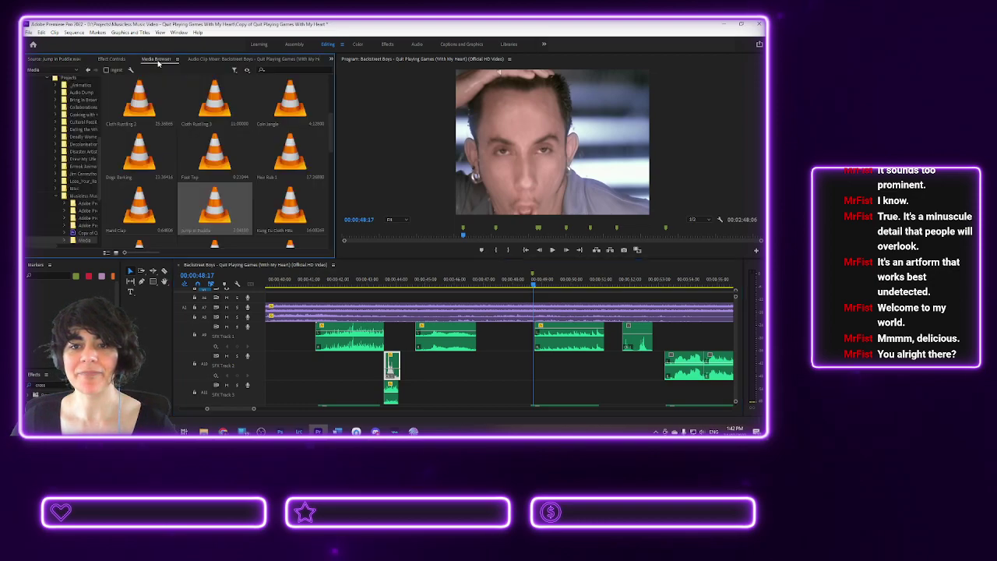
{"action": "double_click", "coordinate": [281, 184]}
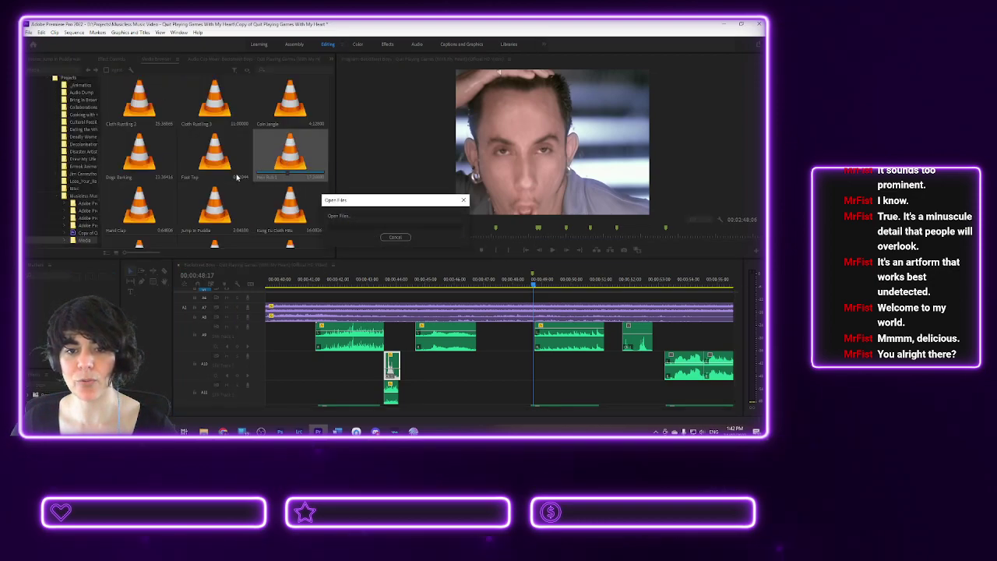
{"action": "left_click", "coordinate": [183, 250]}
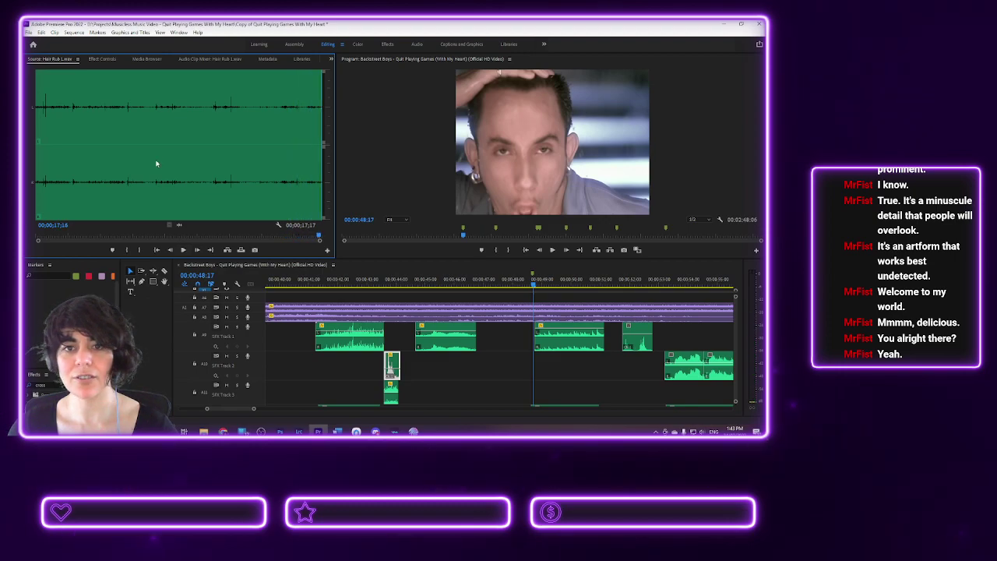
- Browse the sound effect files, open Wet Spaghetti.wav for preview and play it
{"action": "left_click", "coordinate": [147, 59]}
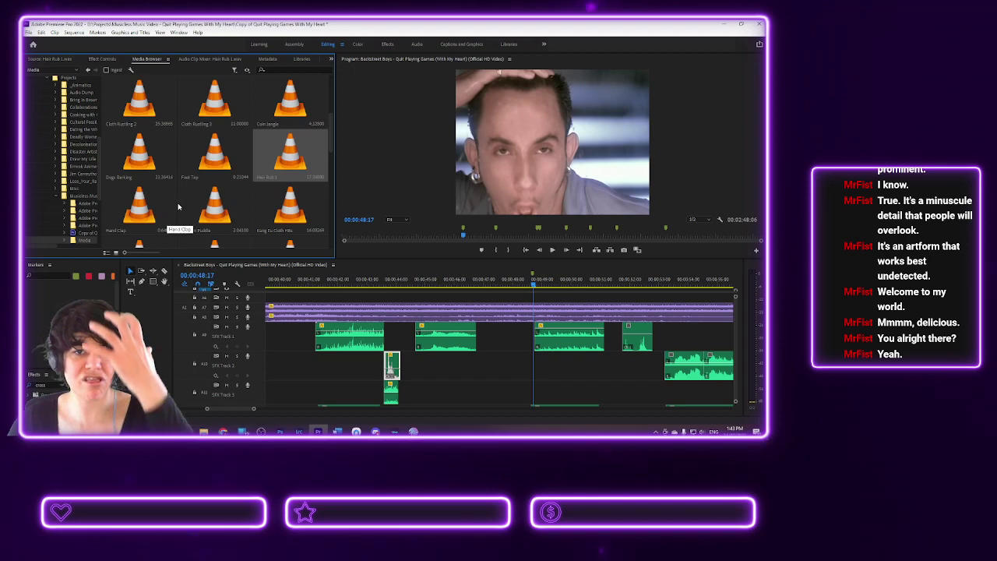
{"action": "scroll", "coordinate": [176, 206], "scroll_direction": "down", "scroll_amount": 1}
{"action": "scroll", "coordinate": [223, 208], "scroll_direction": "down", "scroll_amount": 1}
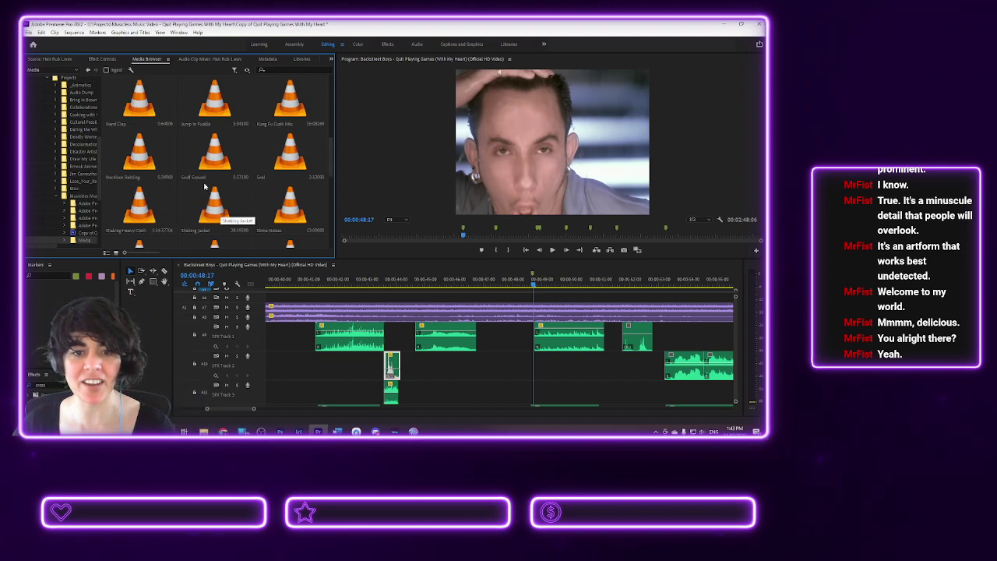
{"action": "scroll", "coordinate": [281, 171], "scroll_direction": "down", "scroll_amount": 1}
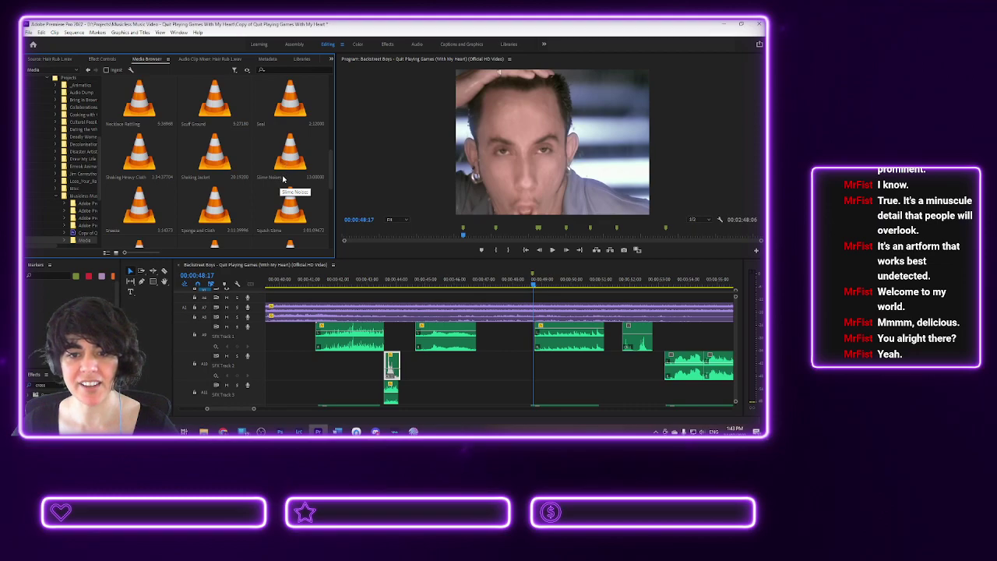
{"action": "scroll", "coordinate": [250, 203], "scroll_direction": "down", "scroll_amount": 2}
{"action": "scroll", "coordinate": [234, 208], "scroll_direction": "down", "scroll_amount": 1}
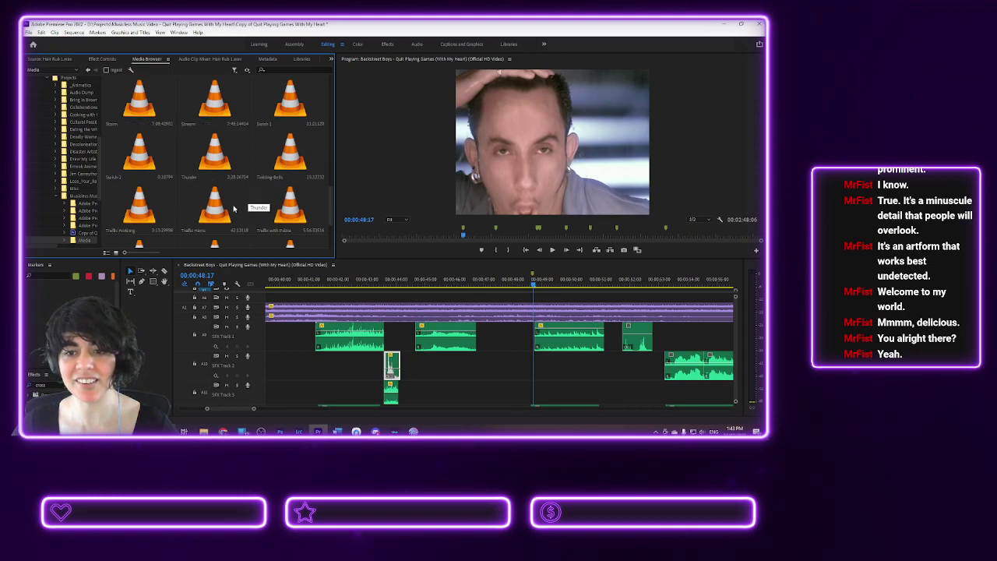
{"action": "scroll", "coordinate": [237, 204], "scroll_direction": "down", "scroll_amount": 1}
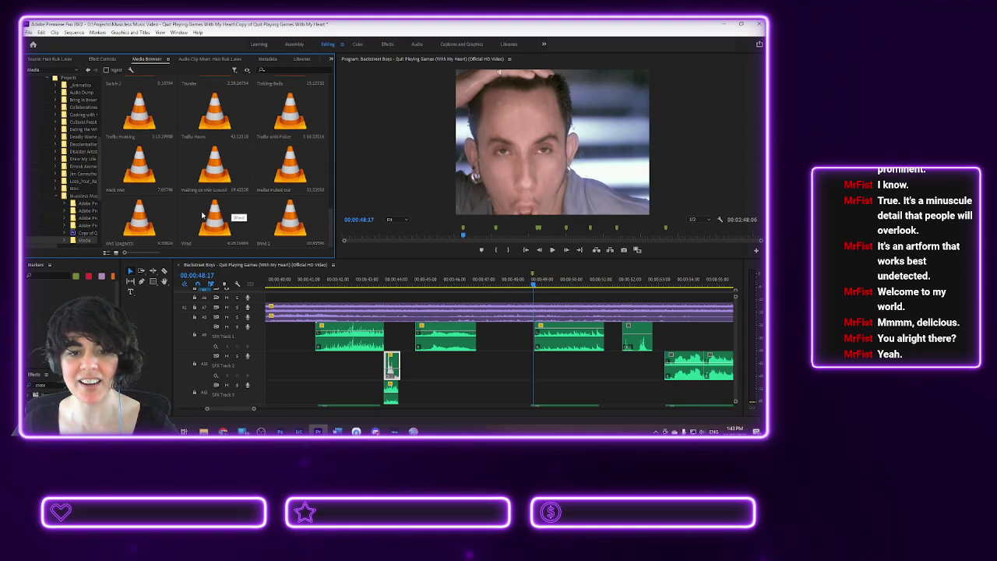
{"action": "double_click", "coordinate": [137, 225]}
{"action": "left_click", "coordinate": [180, 250]}
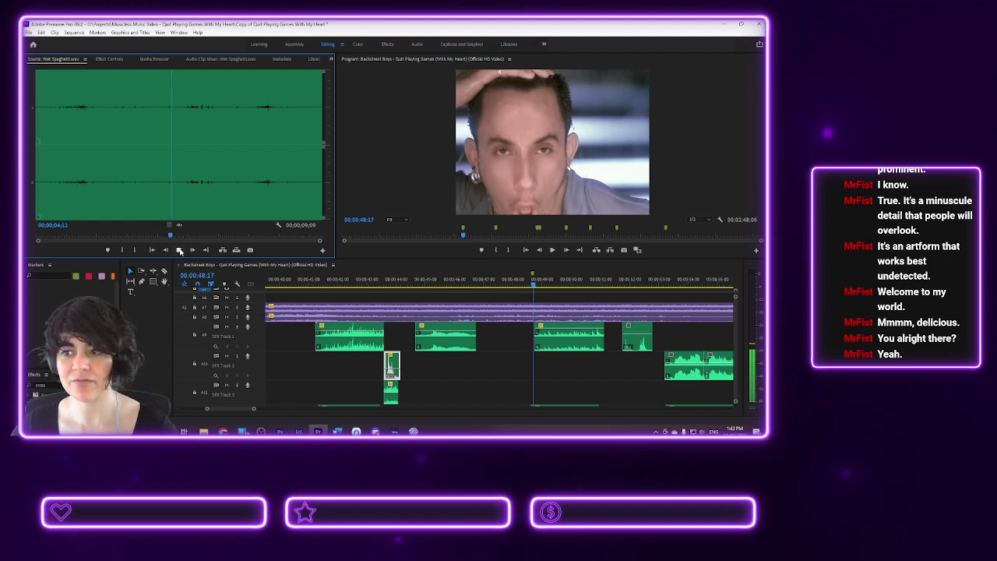
- Mark Wet Spaghetti from 04;24 to 05;27 and place that section on SFX Track 2 at 48:17
{"action": "left_click", "coordinate": [181, 176]}
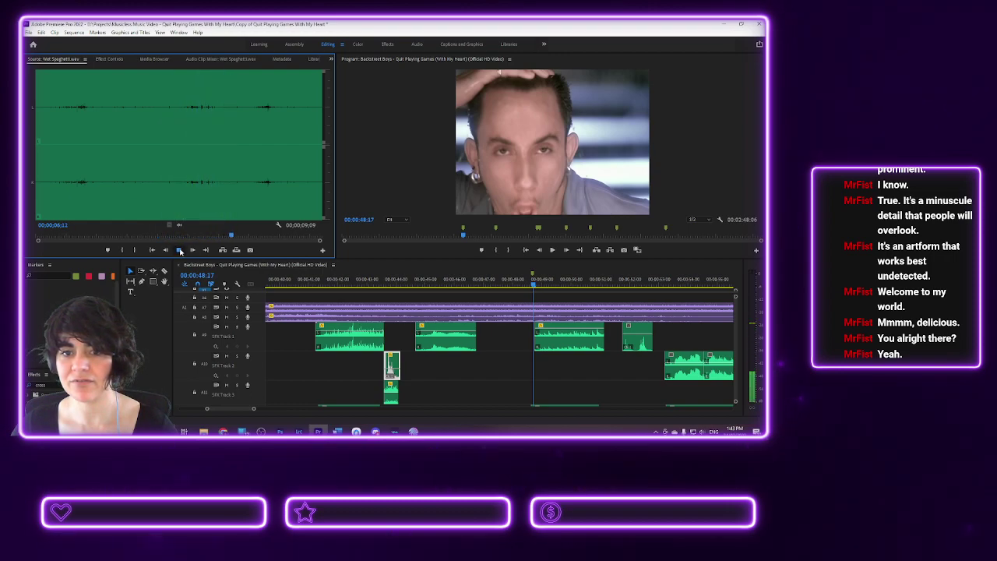
{"action": "left_click", "coordinate": [184, 181]}
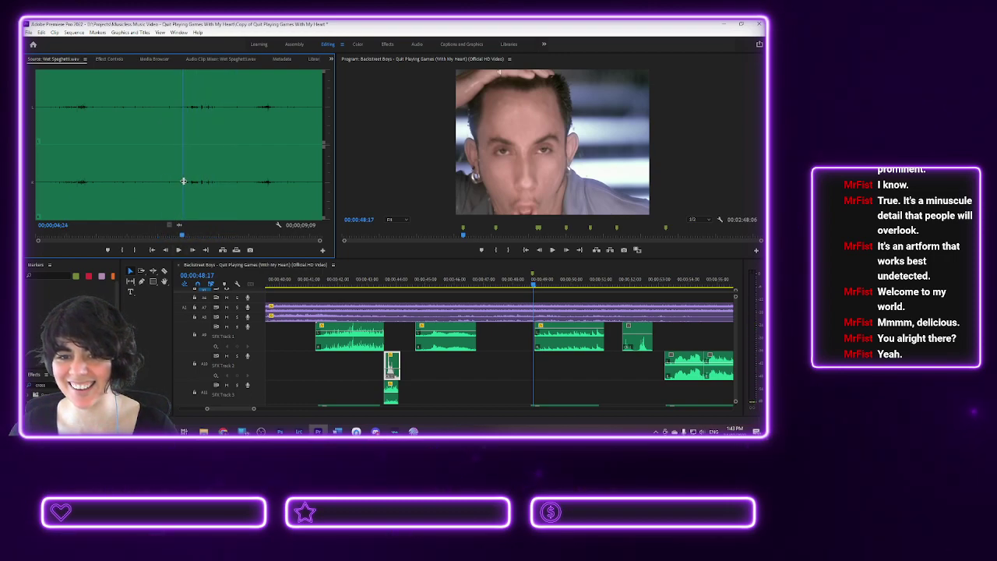
{"action": "left_click", "coordinate": [122, 250]}
{"action": "left_click", "coordinate": [215, 183]}
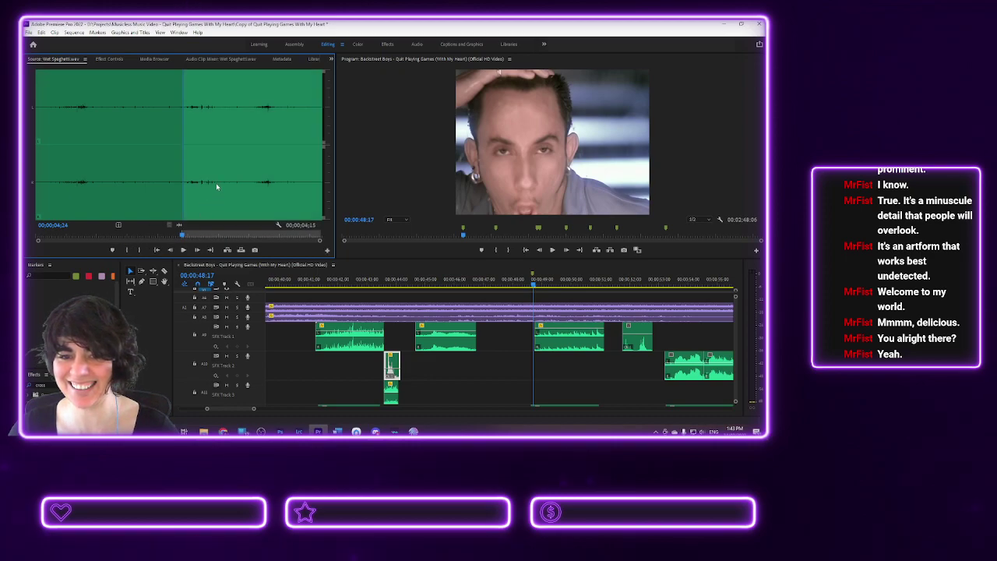
{"action": "left_click", "coordinate": [139, 250]}
{"action": "left_click_drag", "start_coordinate": [179, 224], "coordinate": [539, 371]}
- In the Audio workspace, classify the Wet Spaghetti clip as SFX and auto-match its loudness
{"action": "left_click", "coordinate": [557, 358]}
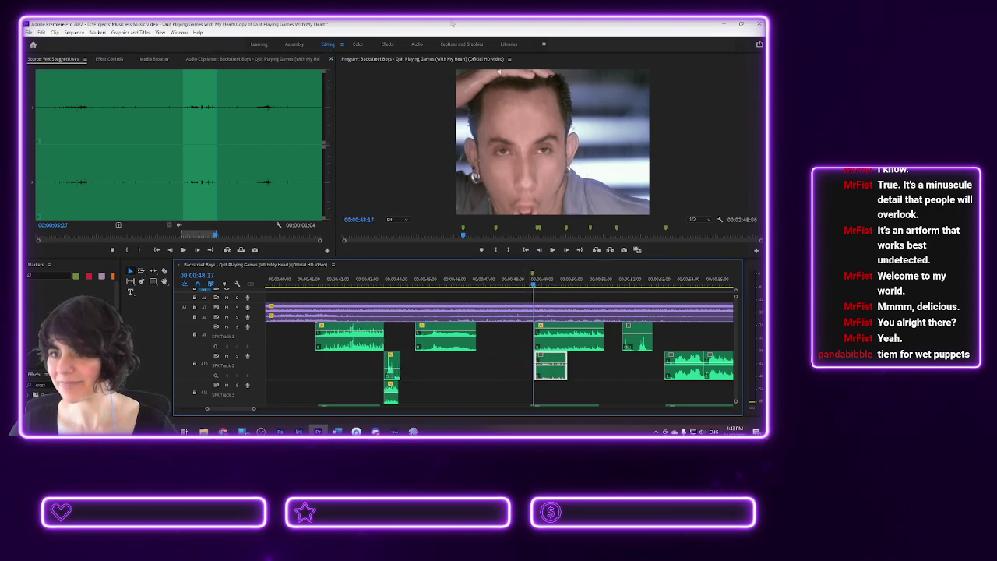
{"action": "left_click", "coordinate": [416, 44]}
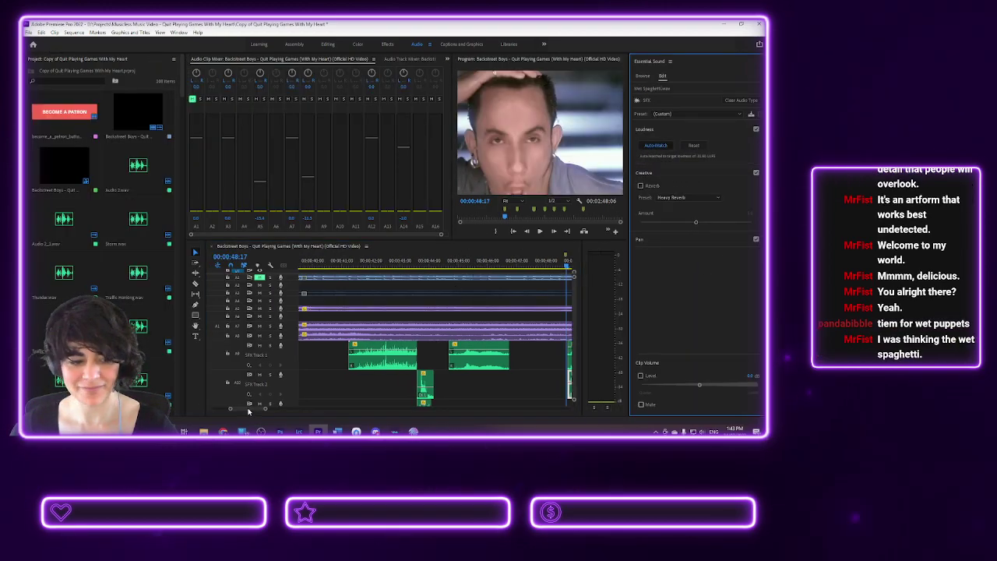
{"action": "scroll", "coordinate": [249, 411], "scroll_direction": "down", "scroll_amount": 3}
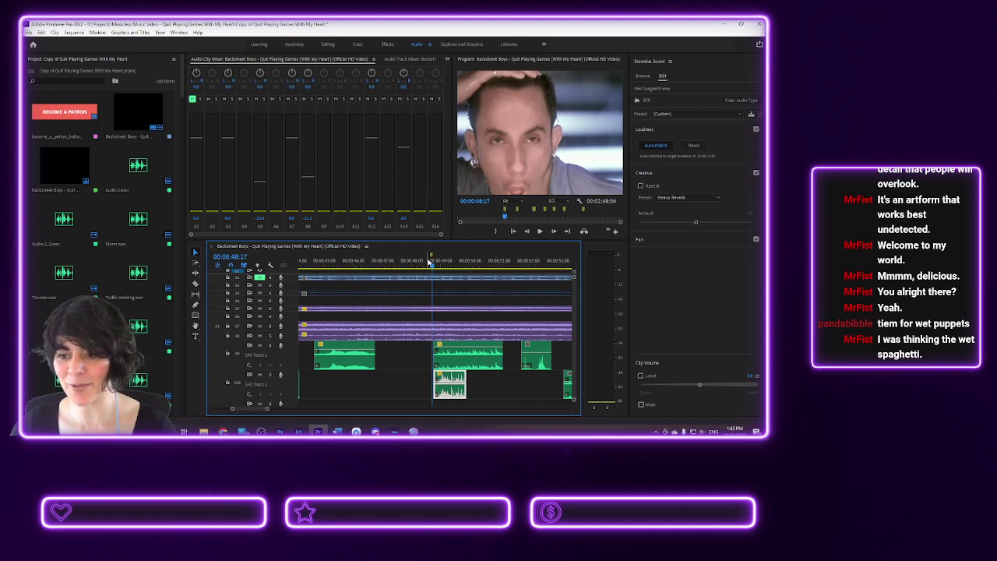
- Play the hair slick-back moment in the full mix, and solo SFX Track 2 to hear the Wet Spaghetti clip alone
{"action": "left_click", "coordinate": [430, 262]}
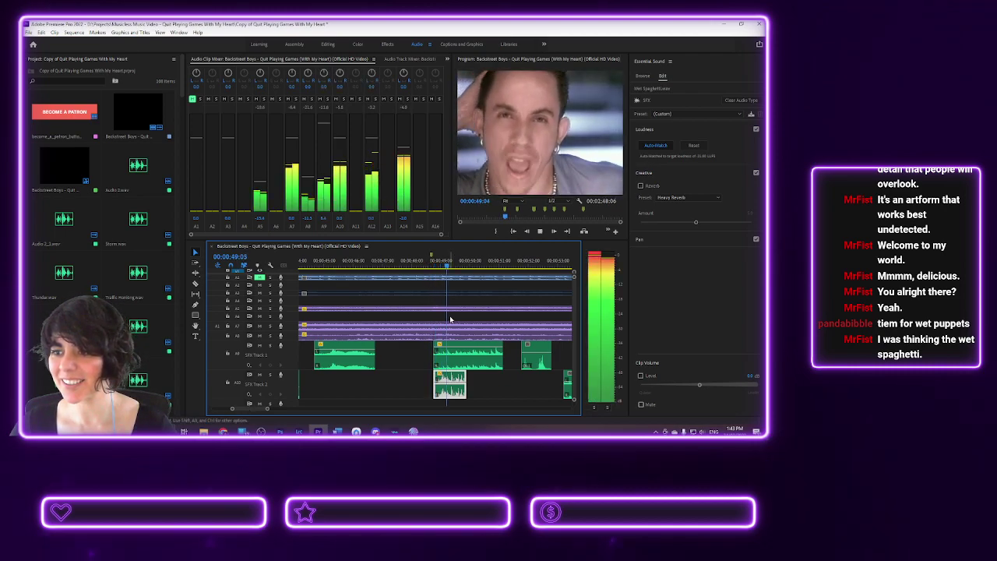
{"action": "key", "text": "space"}
{"action": "left_click", "coordinate": [270, 376]}
{"action": "key", "text": "space"}
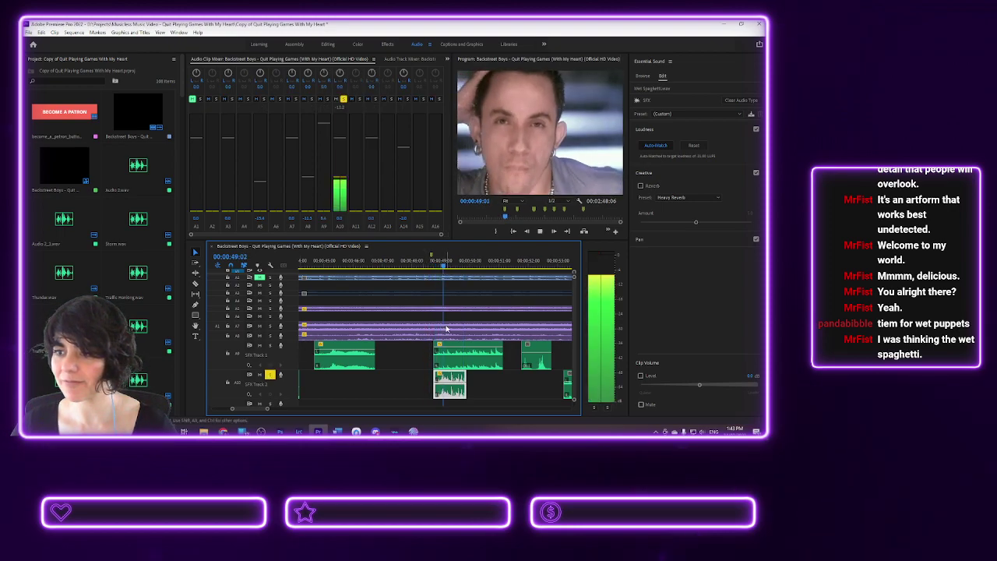
{"action": "key", "text": "space"}
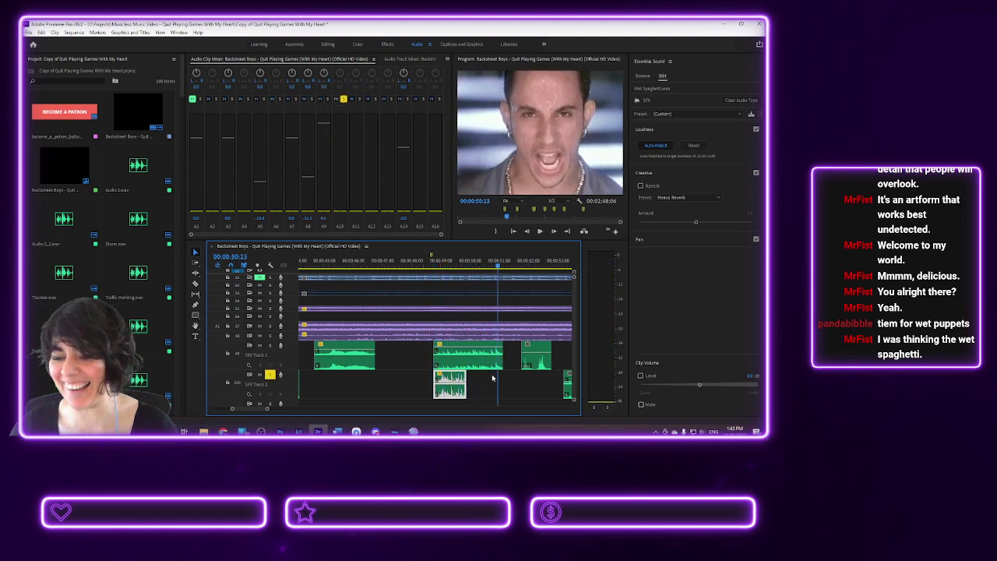
- Extend the end of the Wet Spaghetti clip by about 5 frames and replay the moment through 49:21
{"action": "left_click_drag", "start_coordinate": [465, 386], "coordinate": [471, 386]}
{"action": "left_click", "coordinate": [428, 259]}
{"action": "key", "text": "space"}
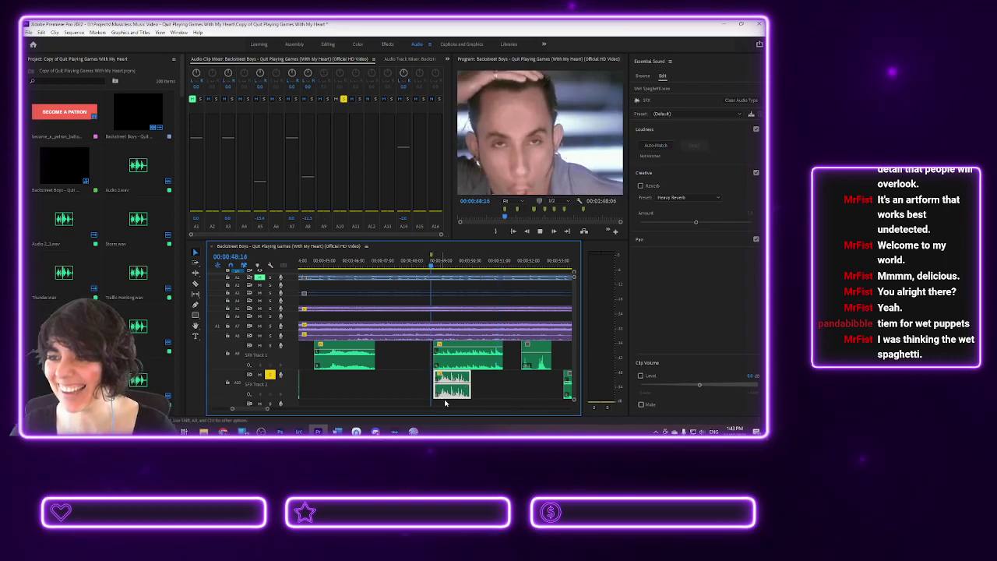
{"action": "key", "text": "space"}
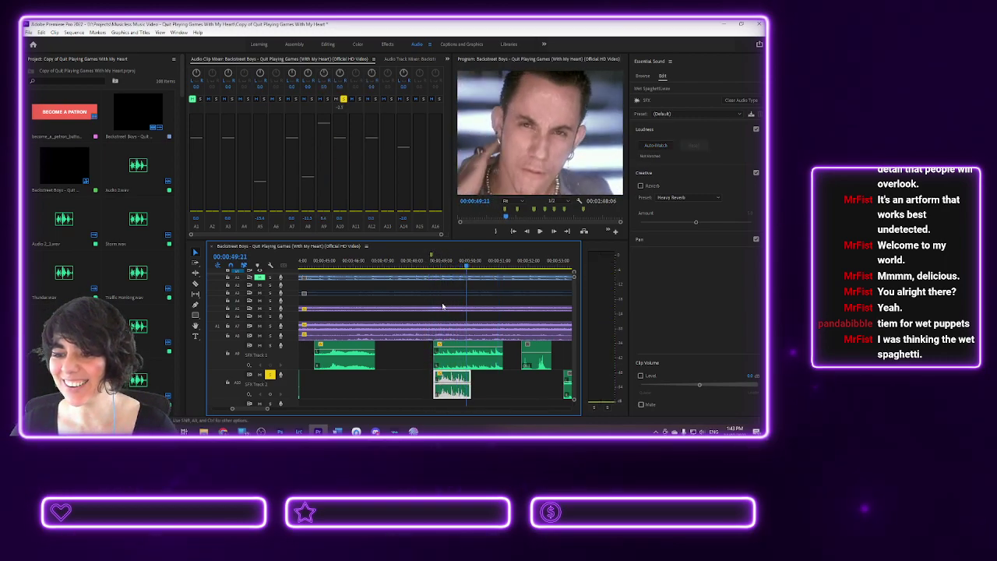
- Replay the hair slick-back moment twice with SFX Track 2 soloed to hear the Wet Spaghetti clip alone
{"action": "left_click", "coordinate": [427, 260]}
{"action": "key", "text": "space"}
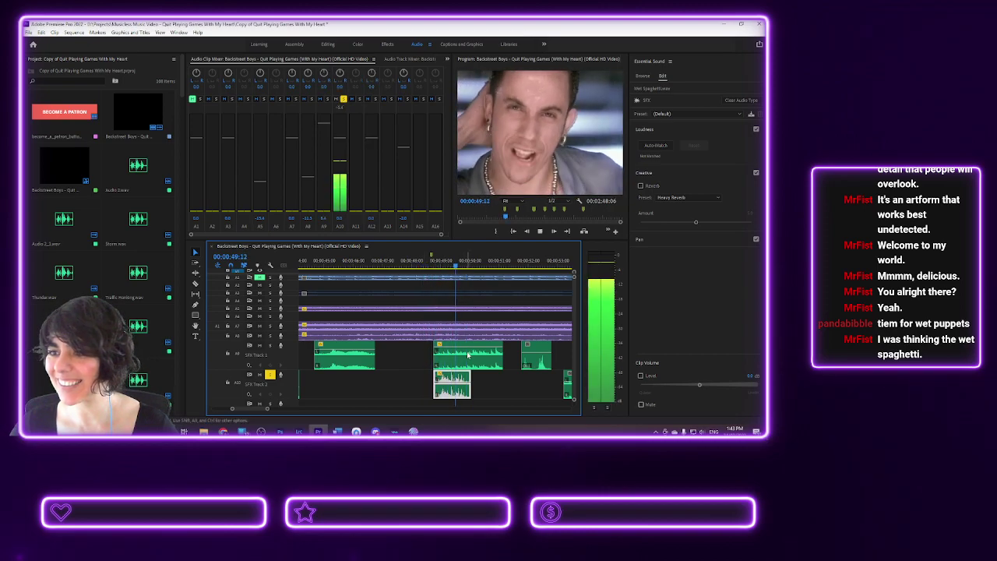
{"action": "key", "text": "space"}
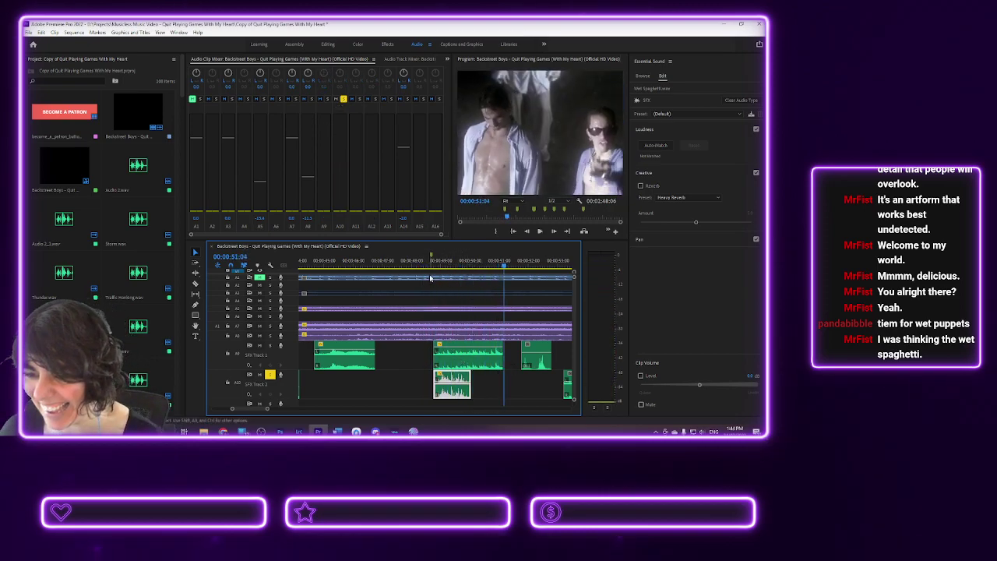
{"action": "left_click", "coordinate": [424, 262]}
{"action": "key", "text": "space"}
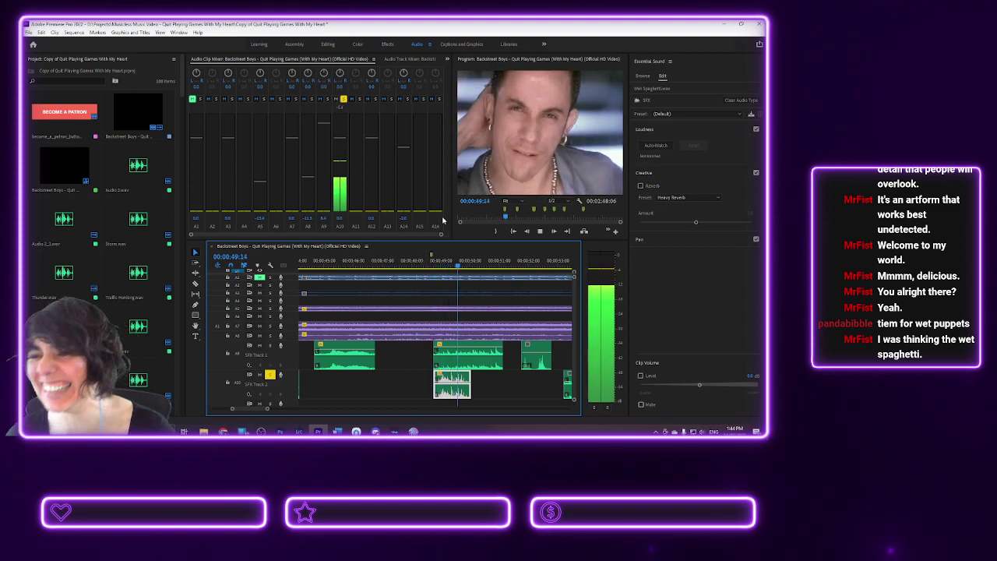
{"action": "key", "text": "space"}
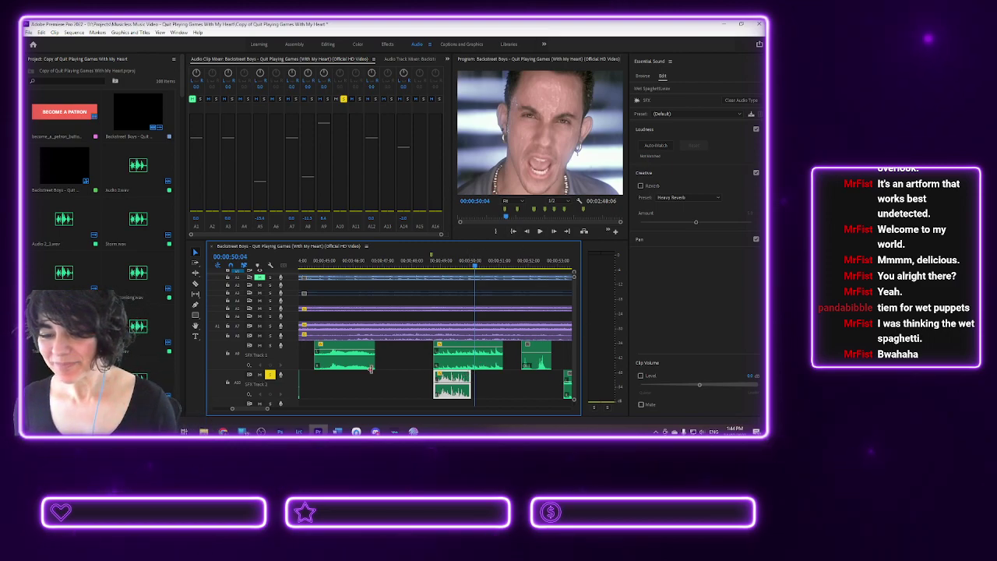
- Turn off the solo on SFX Track 2 and play the hair slick-back moment twice in the full mix
{"action": "left_click", "coordinate": [425, 257]}
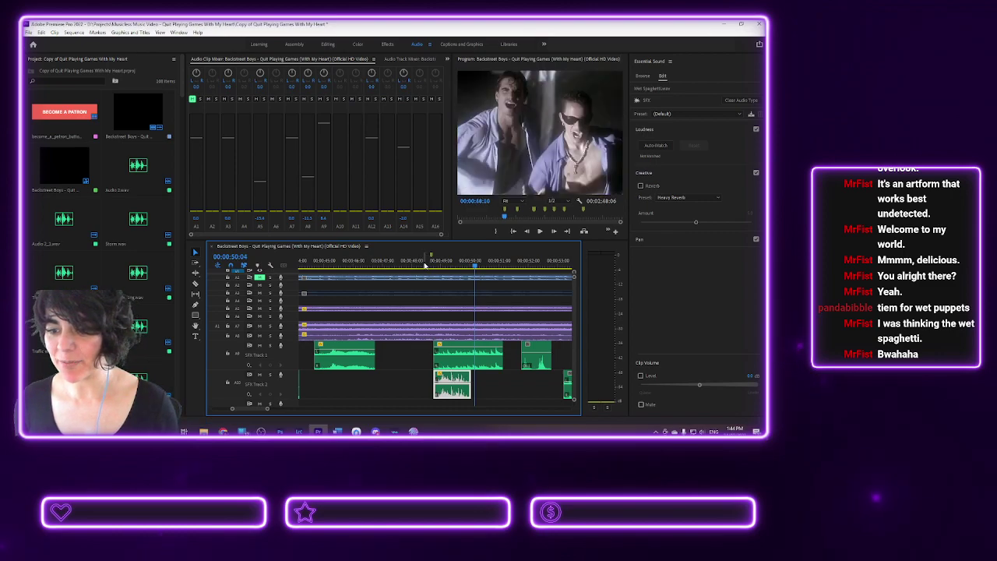
{"action": "key", "text": "space"}
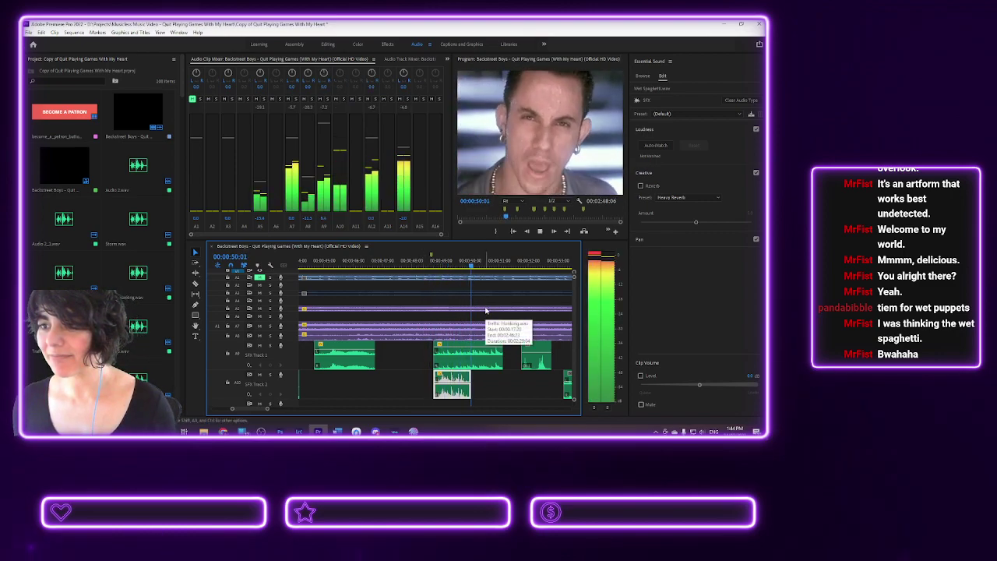
{"action": "key", "text": "space"}
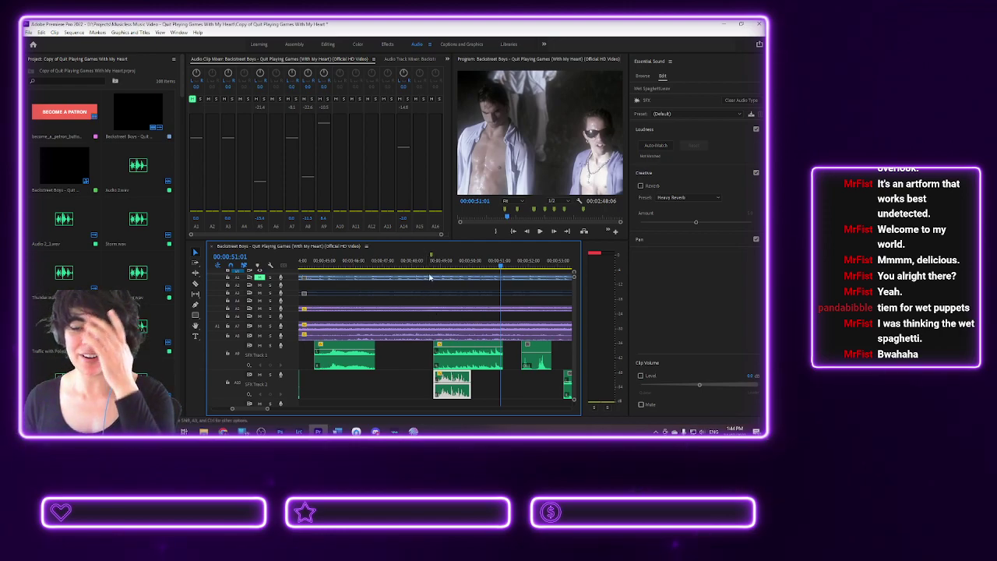
{"action": "left_click", "coordinate": [427, 265]}
{"action": "key", "text": "space"}
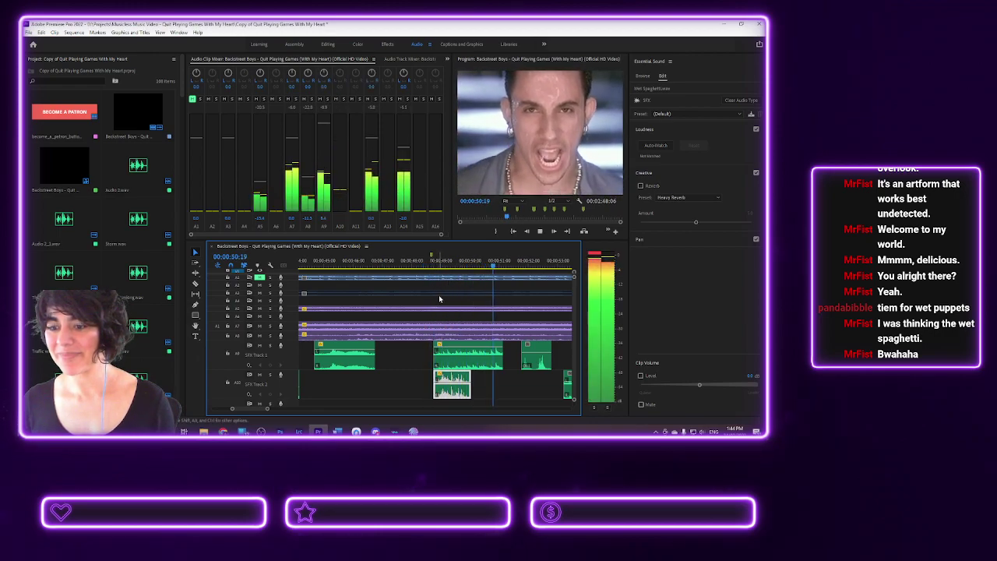
{"action": "key", "text": "space"}
- Clear the timeline marker at the hair slick-back, around 48:16, and replay the moment through 50:20
{"action": "left_click", "coordinate": [431, 260]}
{"action": "right_click", "coordinate": [431, 260]}
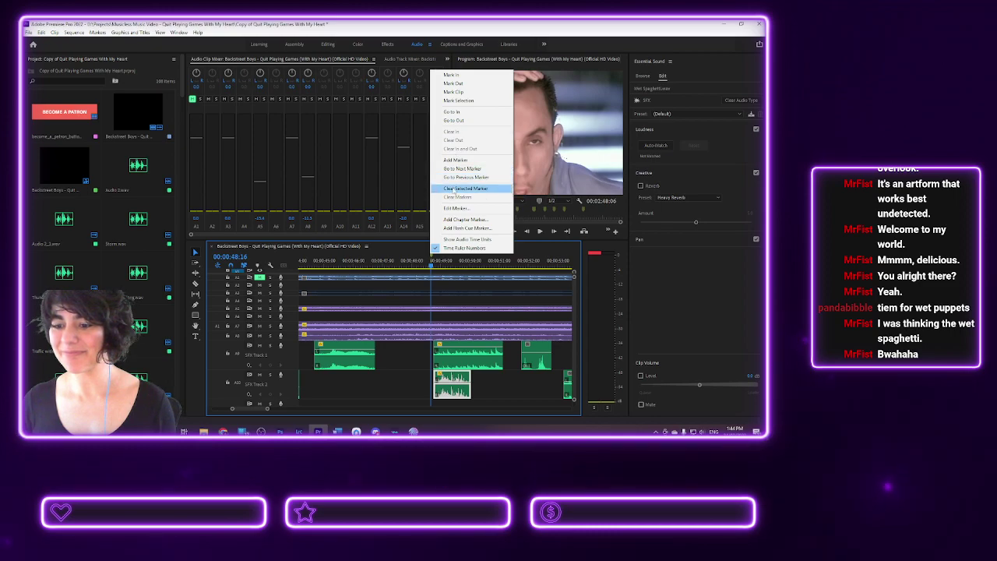
{"action": "left_click", "coordinate": [465, 187]}
{"action": "key", "text": "space"}
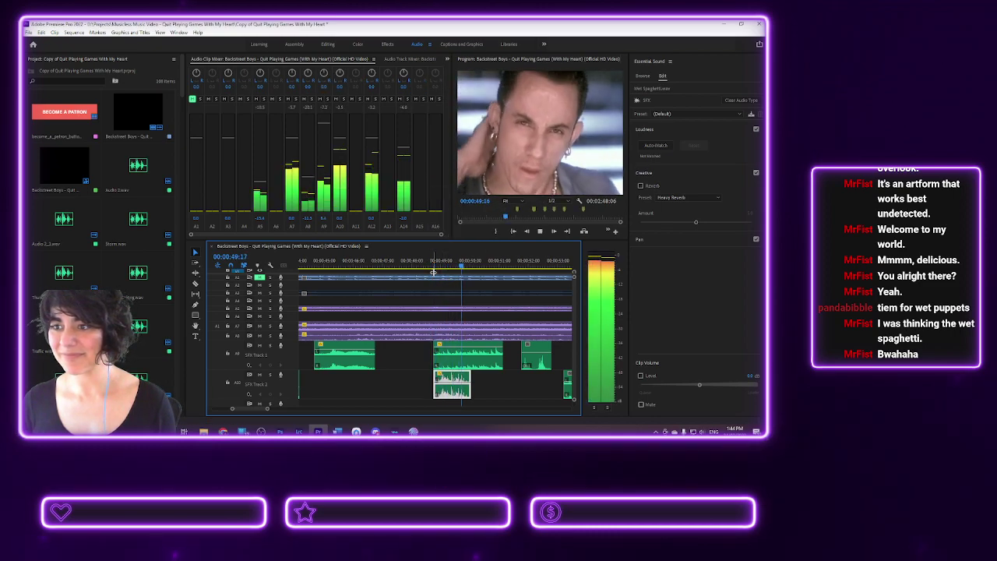
{"action": "key", "text": "space"}
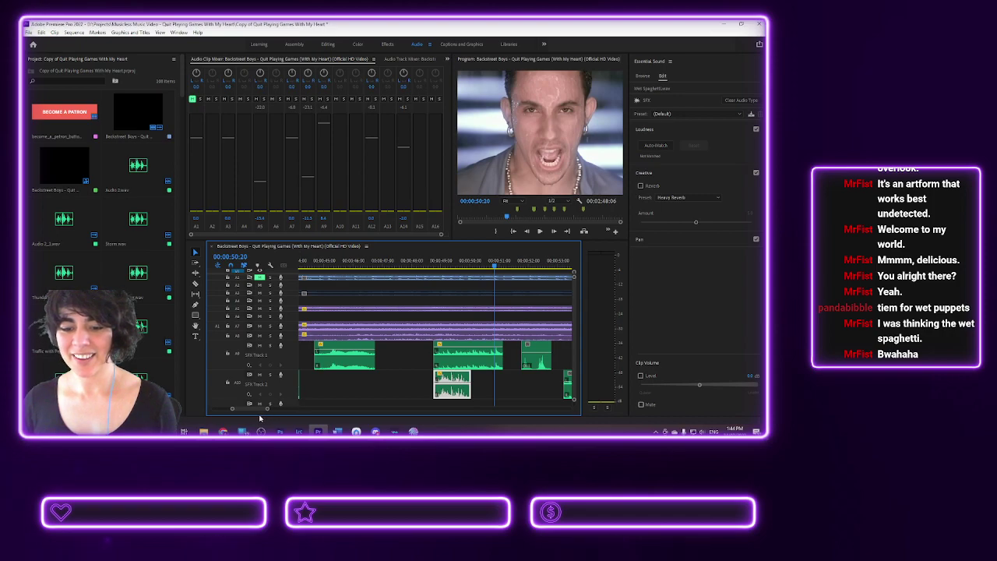
- Play the pink-shirt arm movement around the next marker, near 1:01:19, with its existing SFX tracks
{"action": "left_click_drag", "start_coordinate": [253, 411], "coordinate": [259, 411]}
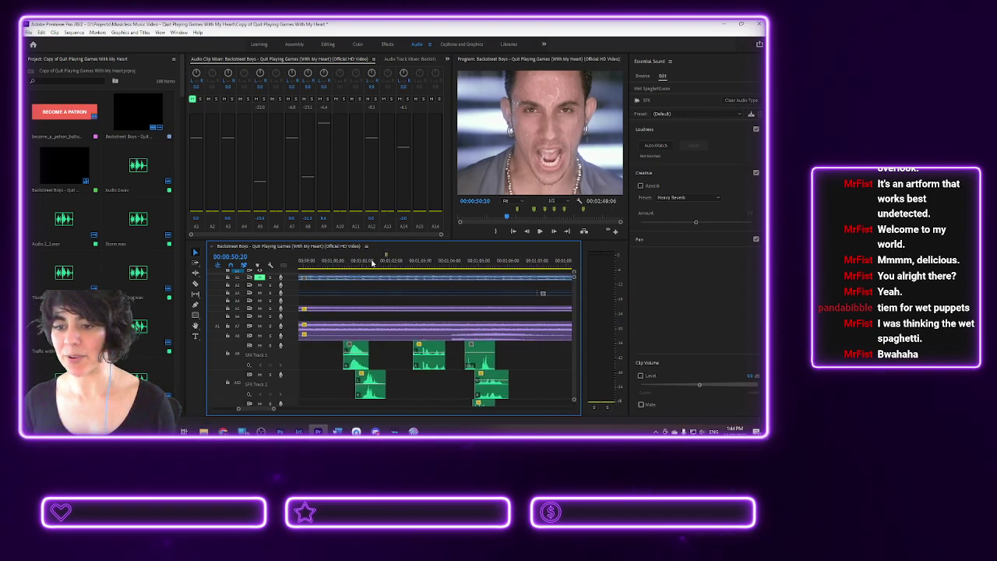
{"action": "left_click", "coordinate": [384, 262]}
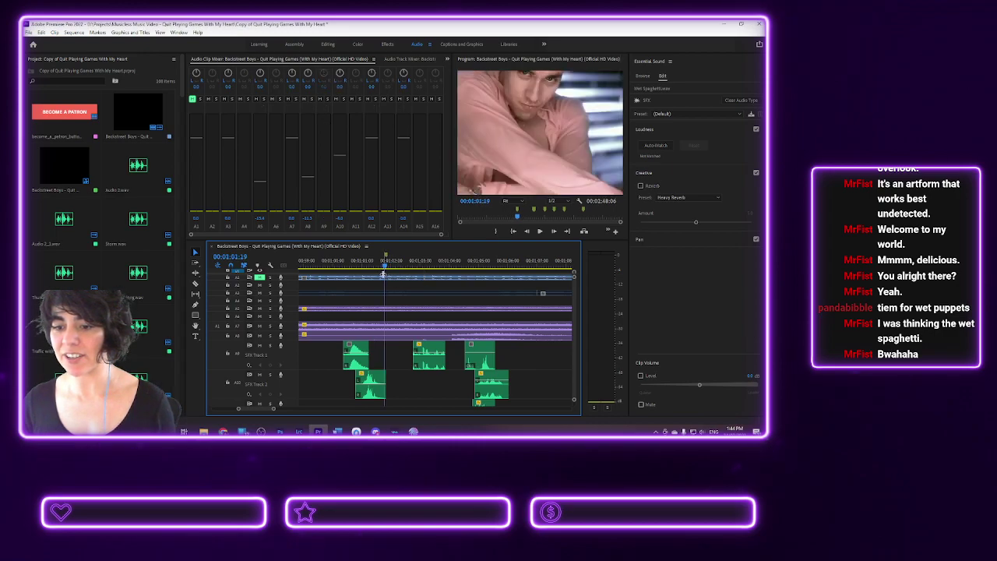
{"action": "key", "text": "space"}
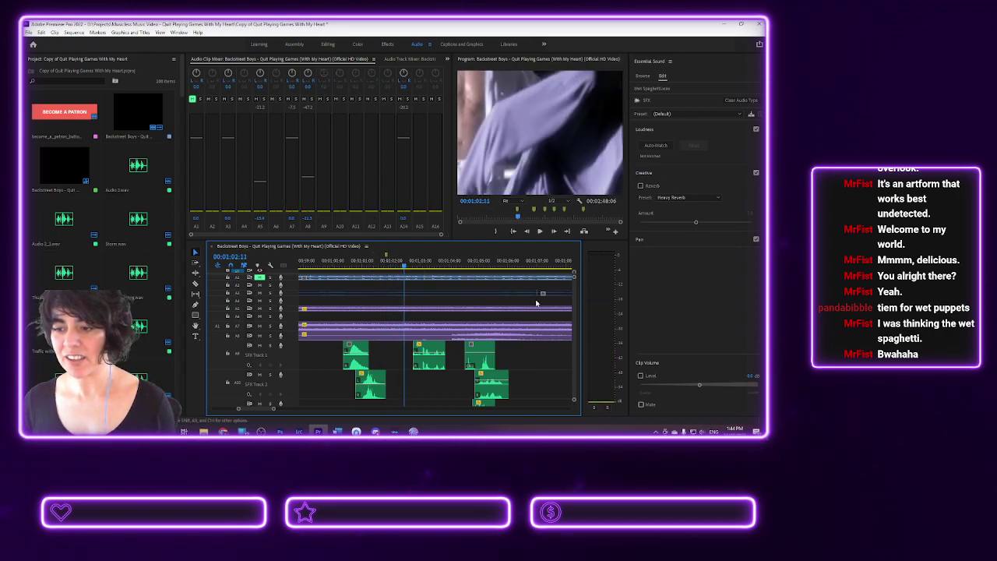
{"action": "scroll", "coordinate": [574, 309], "scroll_direction": "down", "scroll_amount": 3}
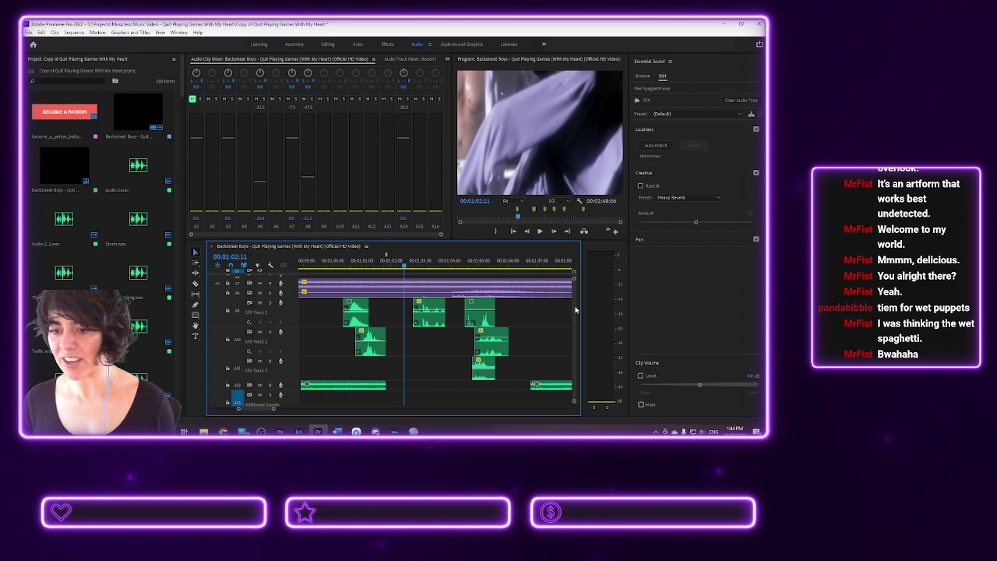
{"action": "key", "text": "space"}
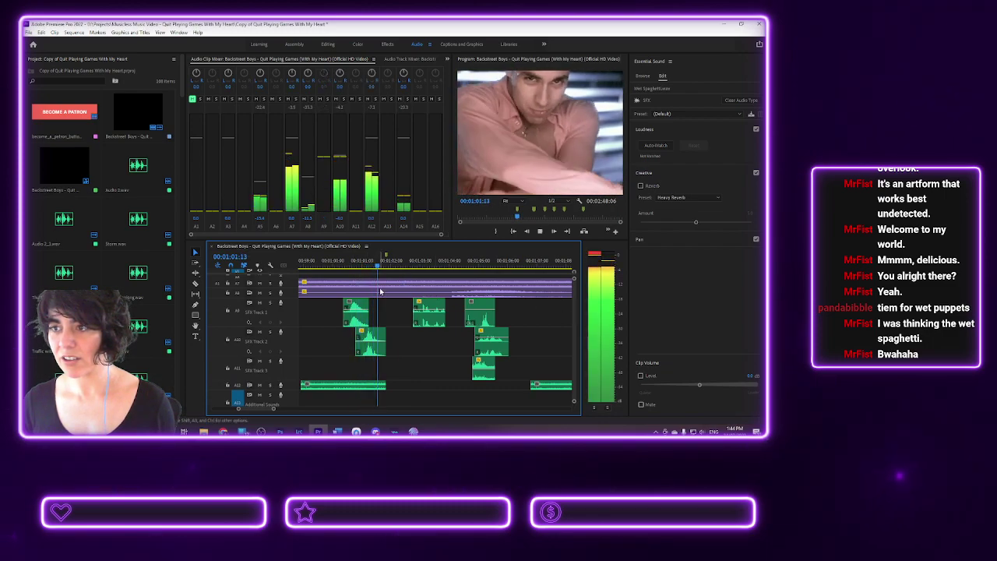
{"action": "key", "text": "space"}
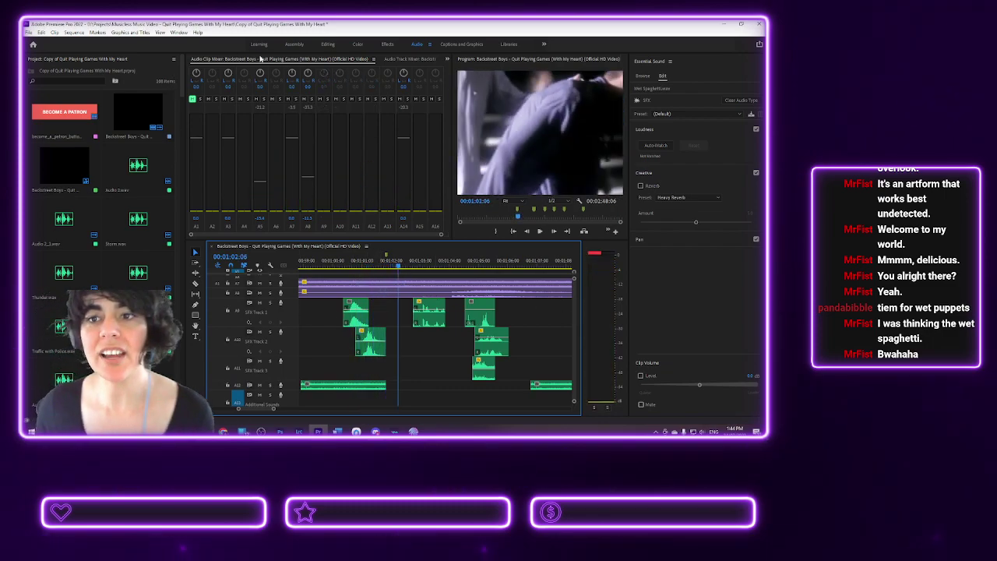
- In the Editing workspace, browse the media folder for a suitable sound, open Sponge and Cloth and audition it
{"action": "left_click", "coordinate": [328, 44]}
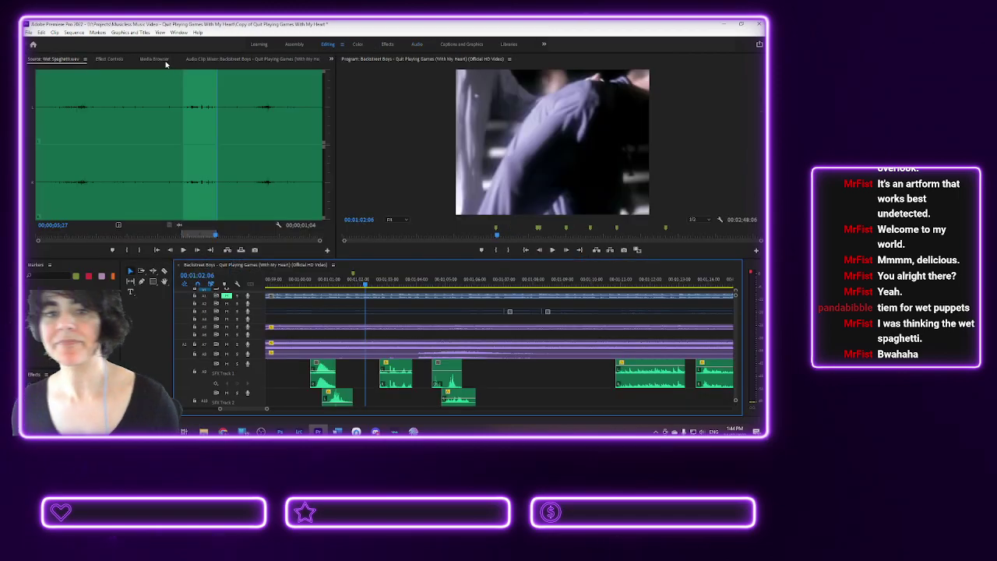
{"action": "left_click", "coordinate": [184, 250]}
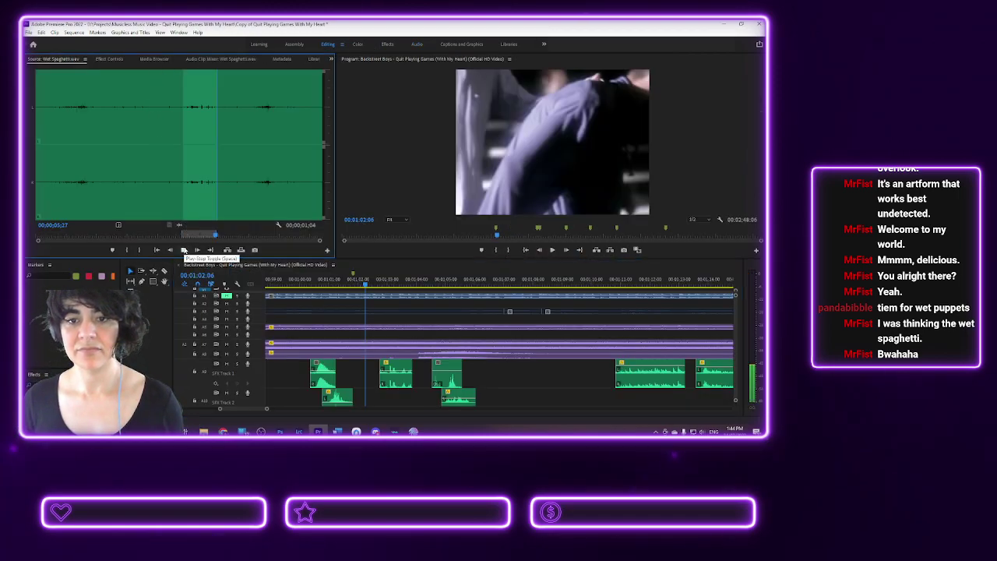
{"action": "left_click", "coordinate": [210, 59]}
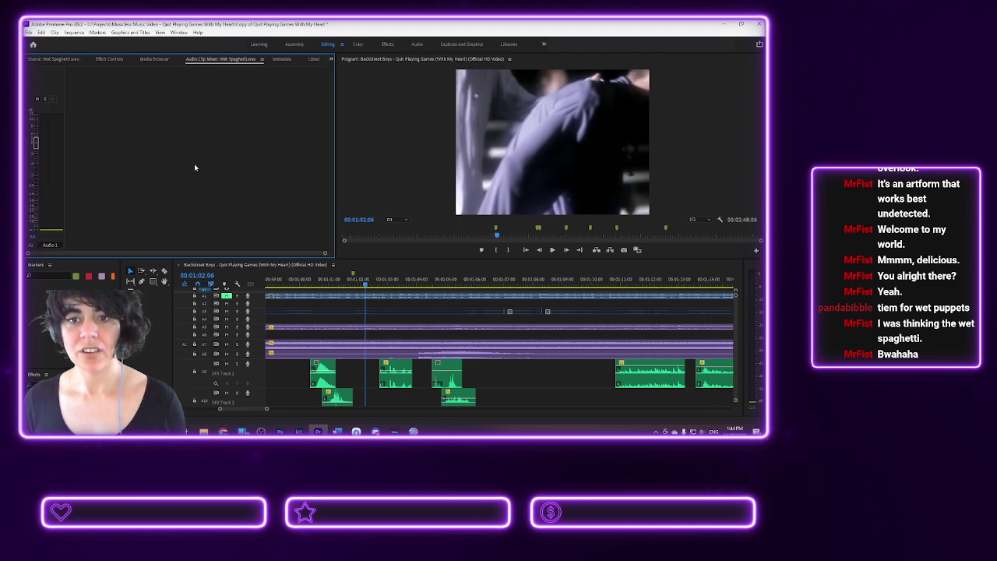
{"action": "left_click", "coordinate": [154, 59]}
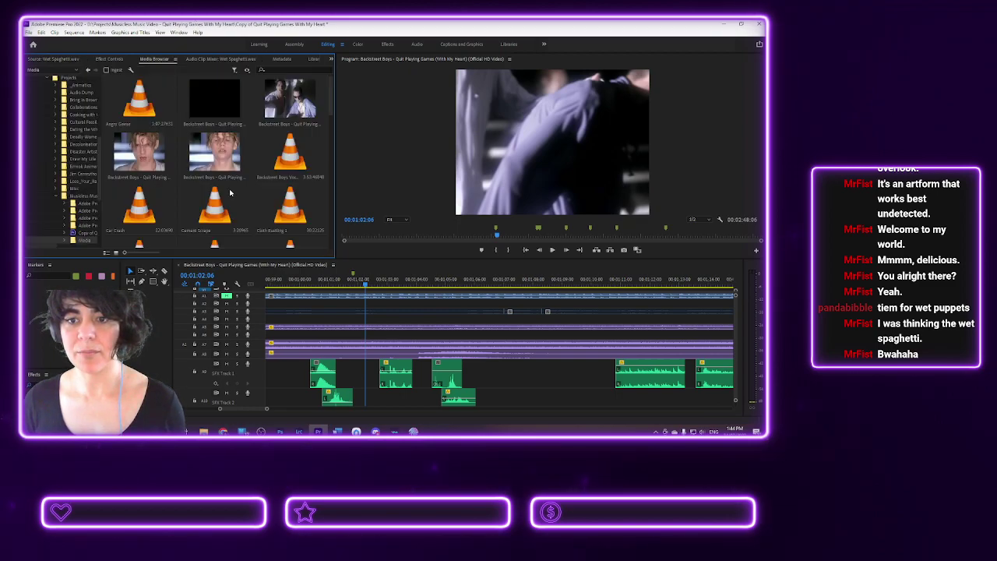
{"action": "scroll", "coordinate": [230, 192], "scroll_direction": "down", "scroll_amount": 1}
{"action": "scroll", "coordinate": [230, 195], "scroll_direction": "down", "scroll_amount": 1}
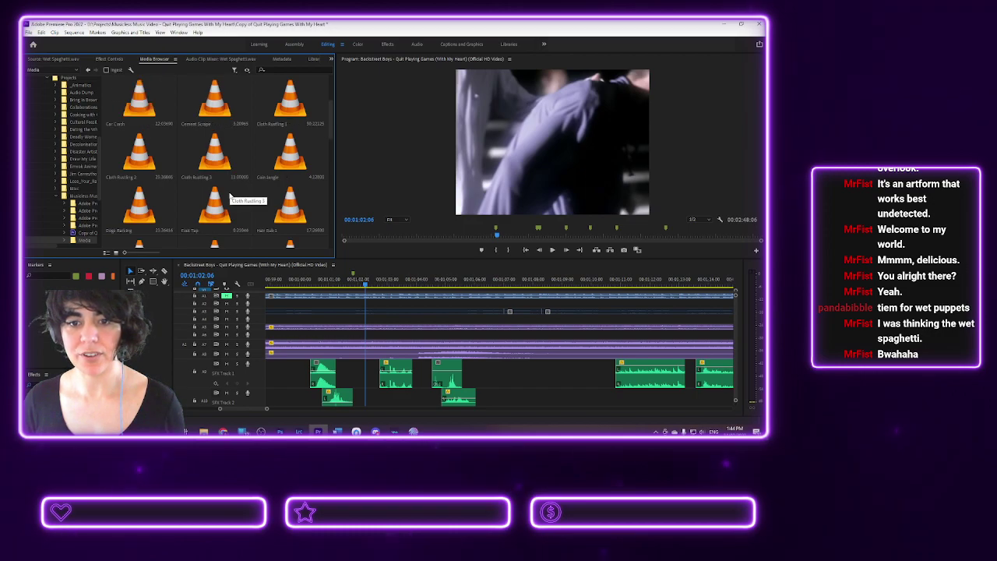
{"action": "scroll", "coordinate": [230, 195], "scroll_direction": "down", "scroll_amount": 2}
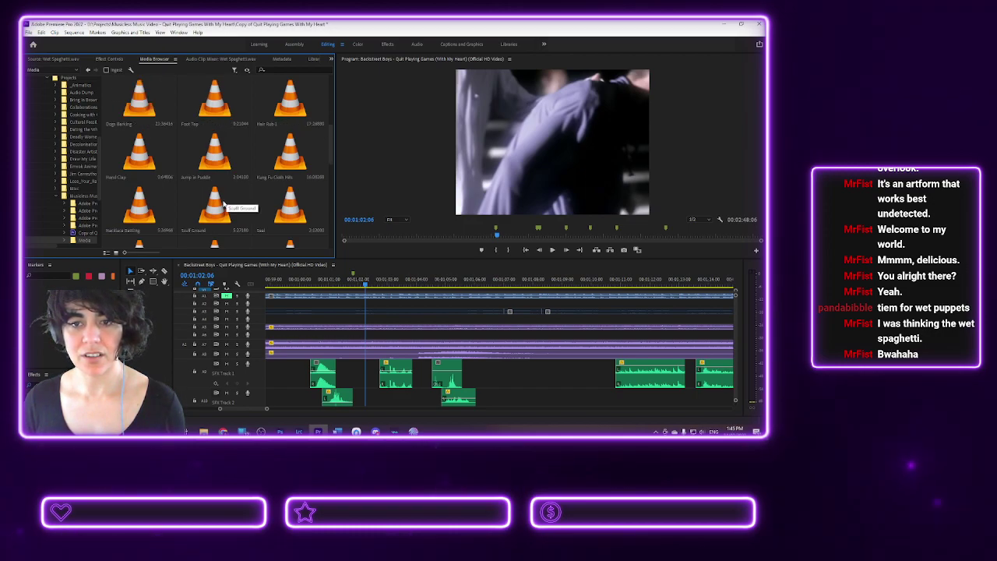
{"action": "scroll", "coordinate": [227, 200], "scroll_direction": "down", "scroll_amount": 1}
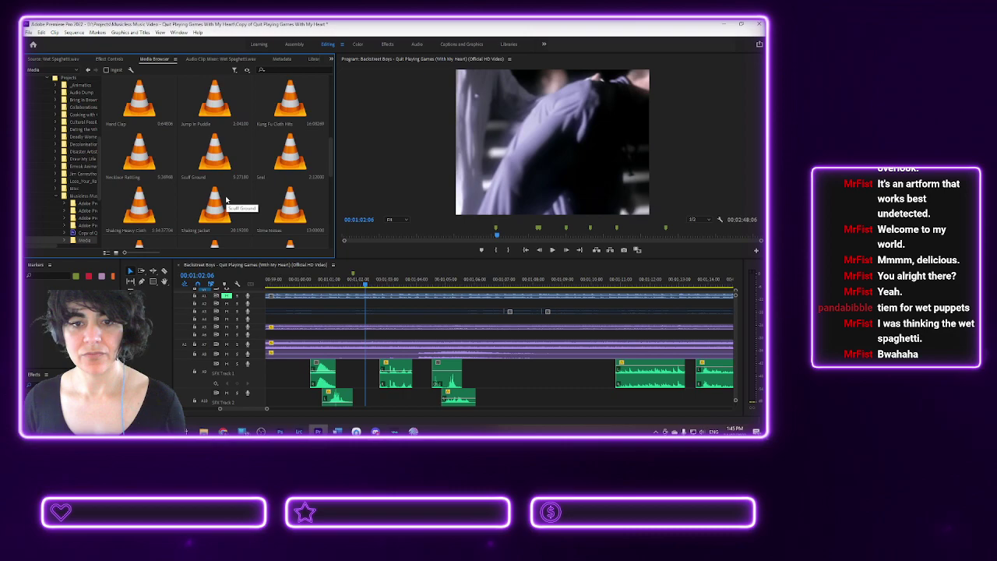
{"action": "scroll", "coordinate": [227, 201], "scroll_direction": "down", "scroll_amount": 1}
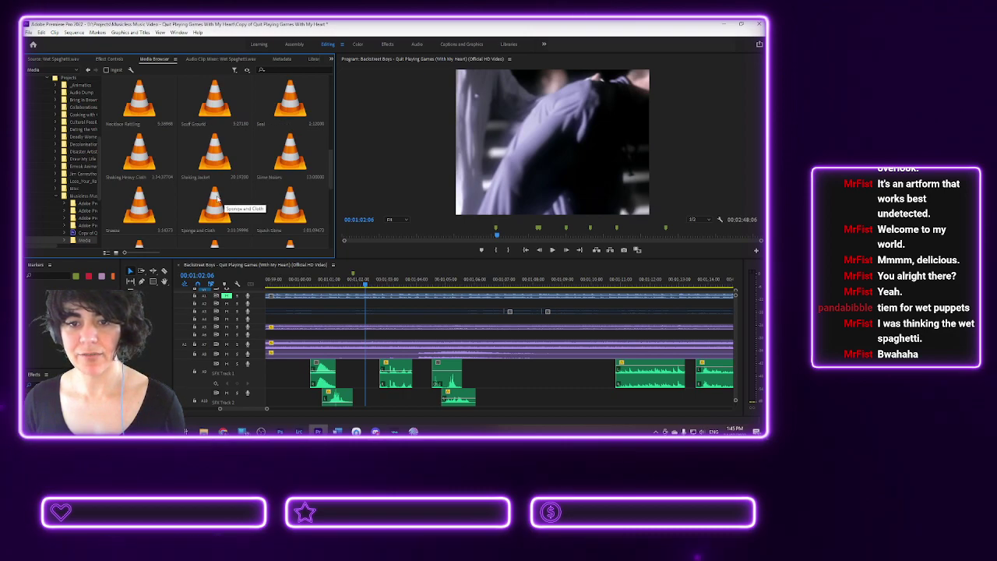
{"action": "double_click", "coordinate": [221, 207]}
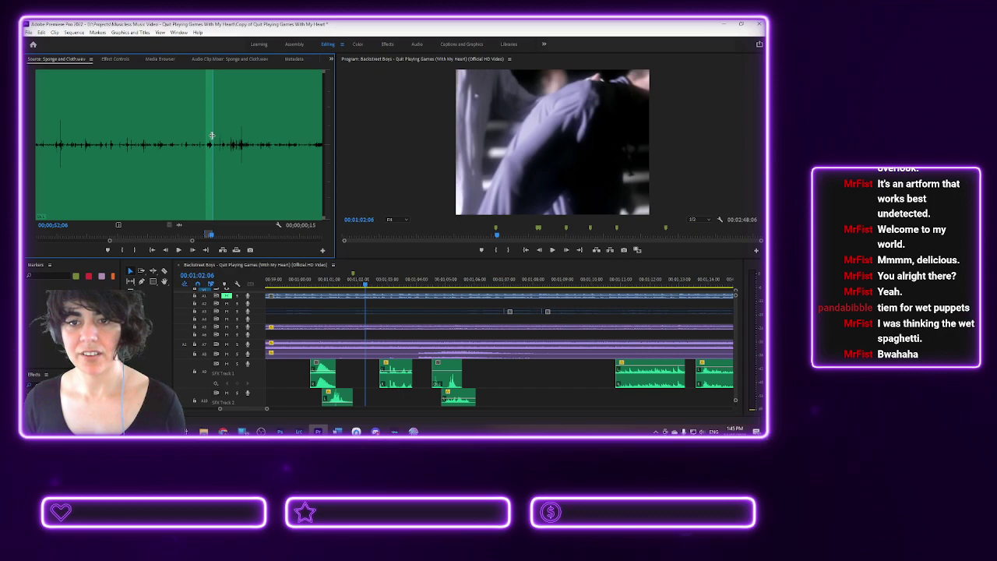
{"action": "key", "text": "space"}
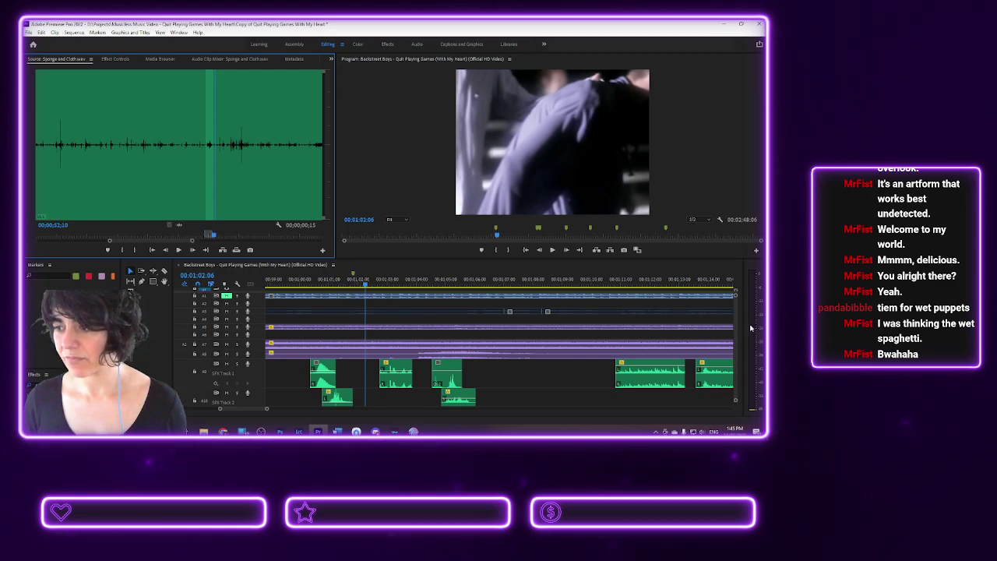
- Place the marked section of Sponge and Cloth on SFX Track 3 at about 1:01:00 and play it back
{"action": "scroll", "coordinate": [736, 319], "scroll_direction": "down", "scroll_amount": 3}
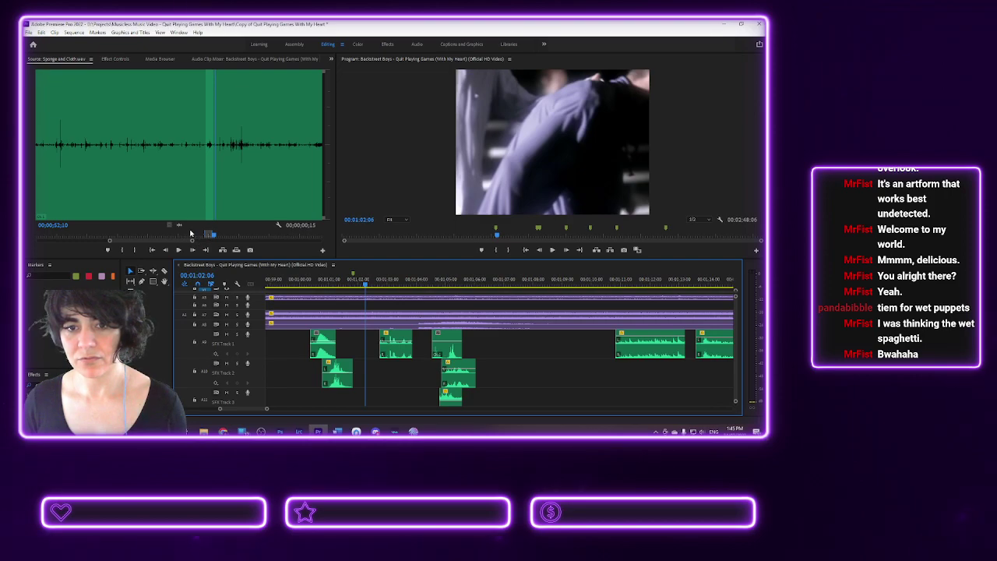
{"action": "left_click_drag", "start_coordinate": [179, 224], "coordinate": [334, 400]}
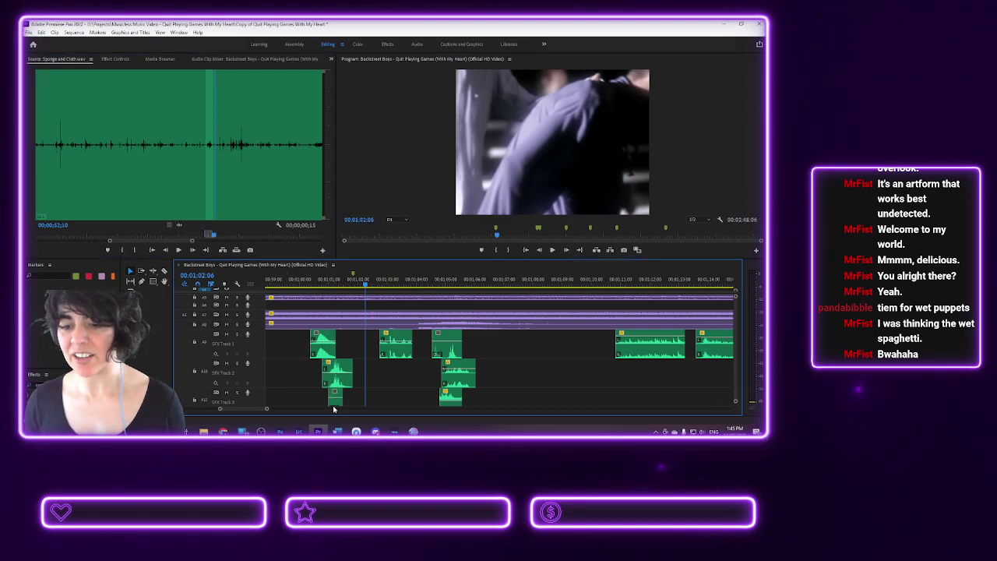
{"action": "key", "text": "space"}
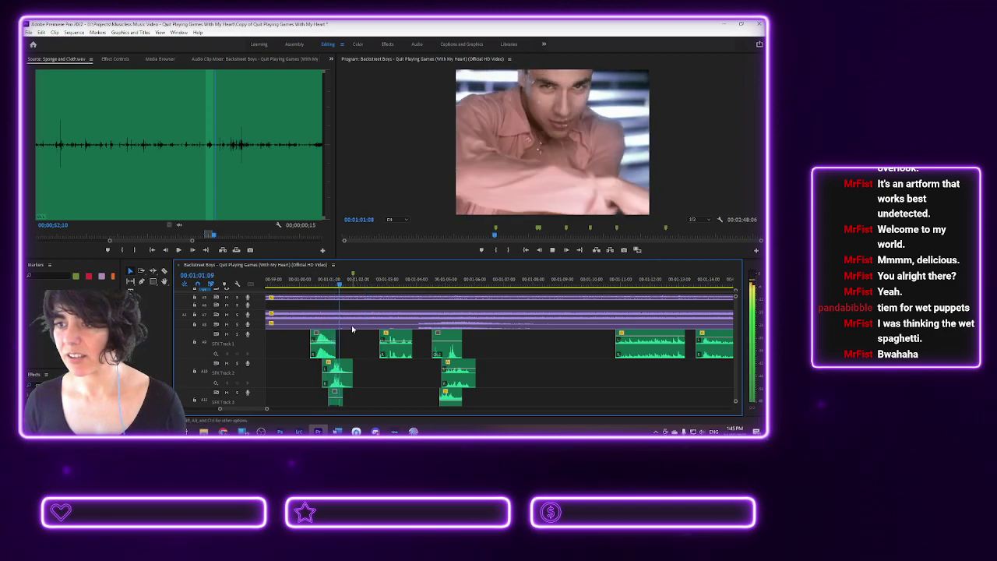
{"action": "key", "text": "space"}
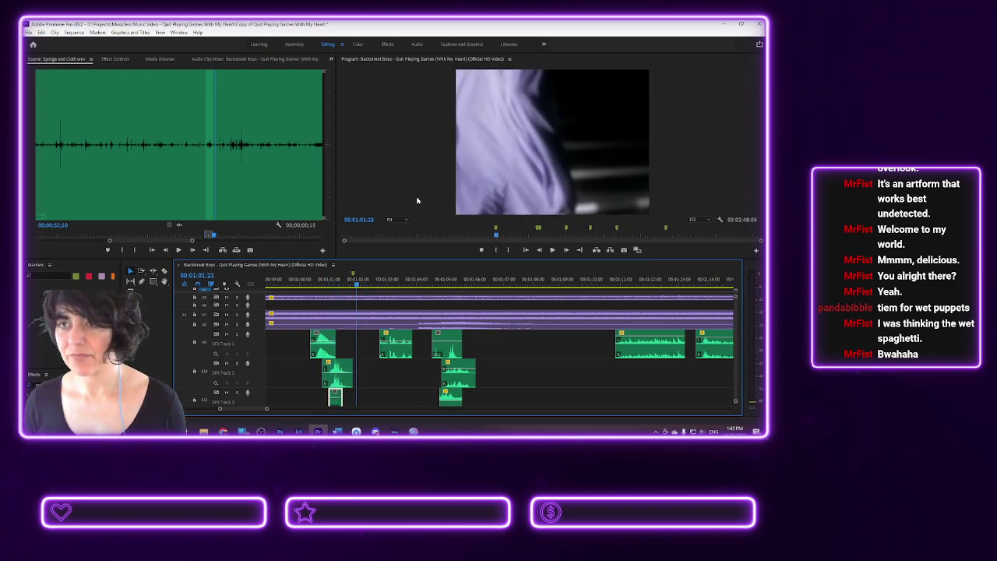
- In the Audio workspace, classify the Sponge and Cloth clip as SFX, auto-match its loudness and play from 1:00:16
{"action": "left_click", "coordinate": [418, 46]}
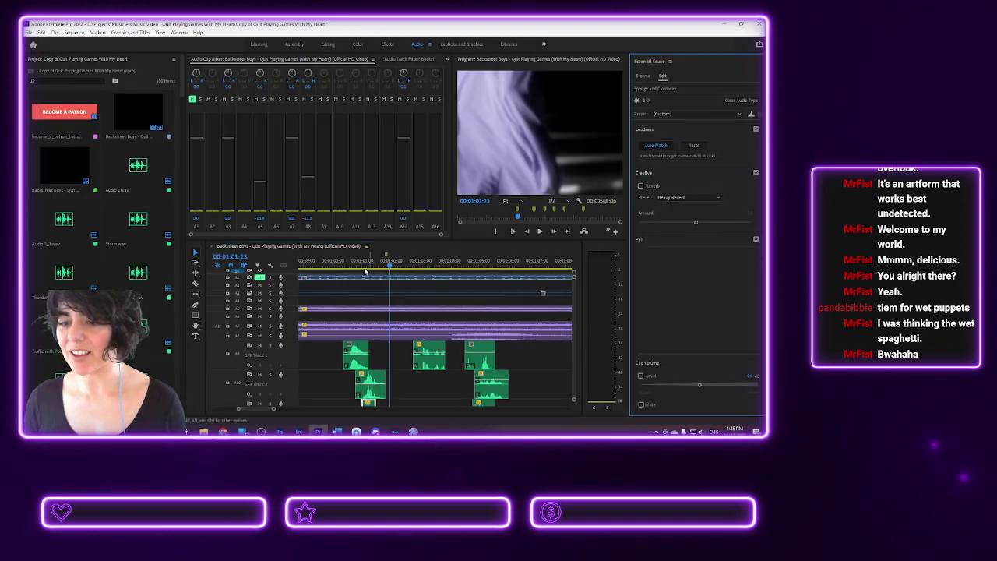
{"action": "scroll", "coordinate": [573, 311], "scroll_direction": "down", "scroll_amount": 3}
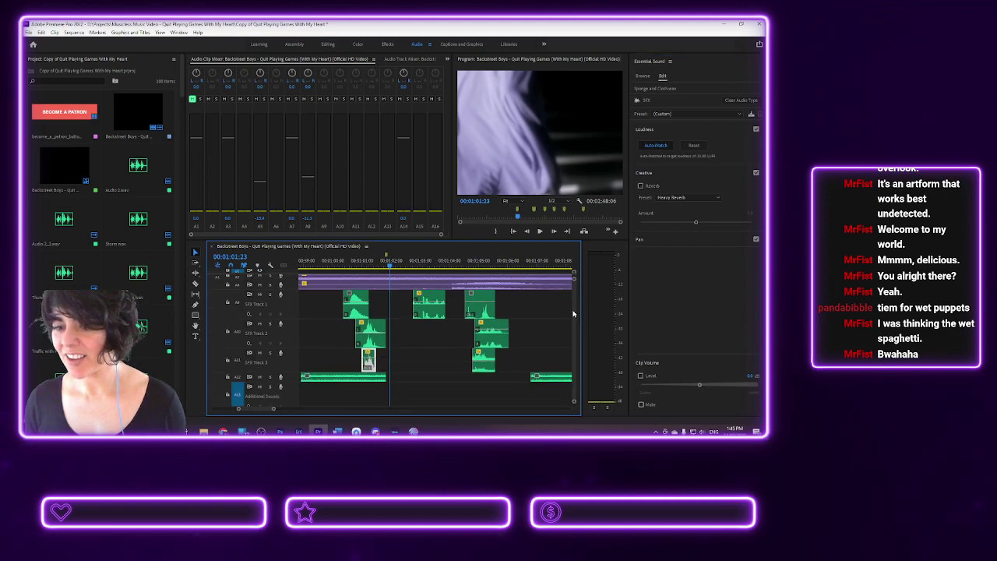
{"action": "left_click", "coordinate": [352, 266]}
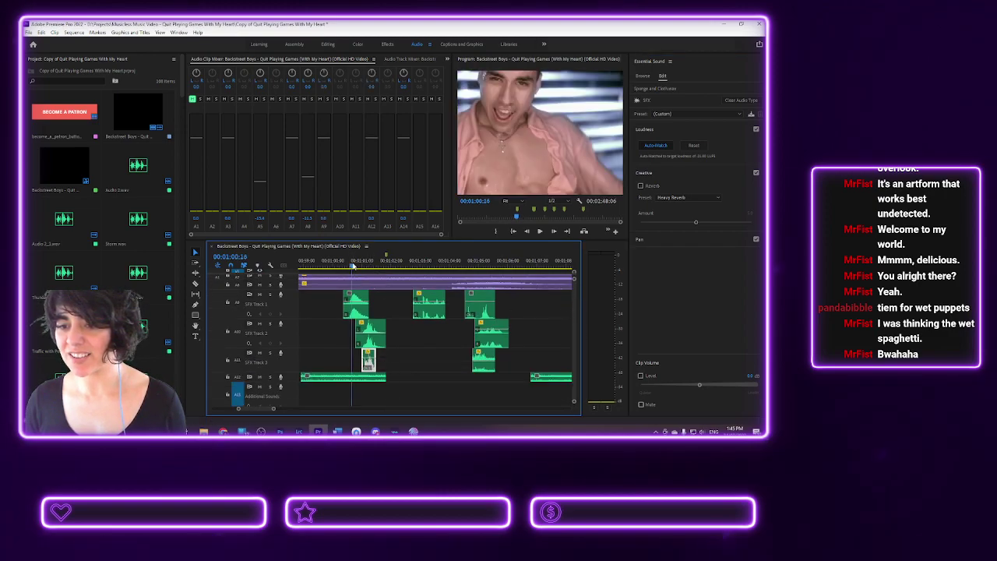
{"action": "key", "text": "space"}
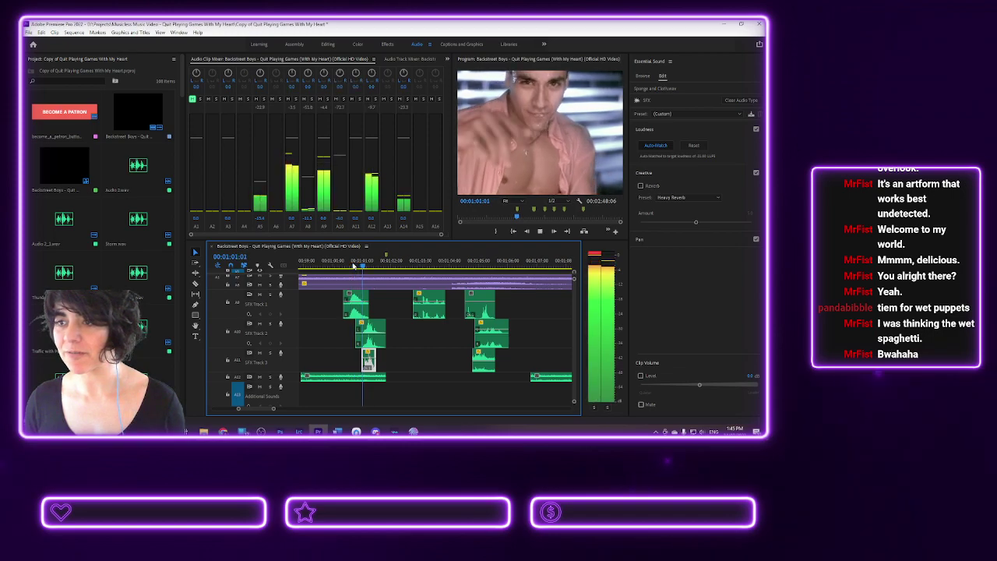
- Play the pink-shirt arm movement between about 0:59 and 1:02 repeatedly to check the layered SFX clips
{"action": "left_click", "coordinate": [350, 263]}
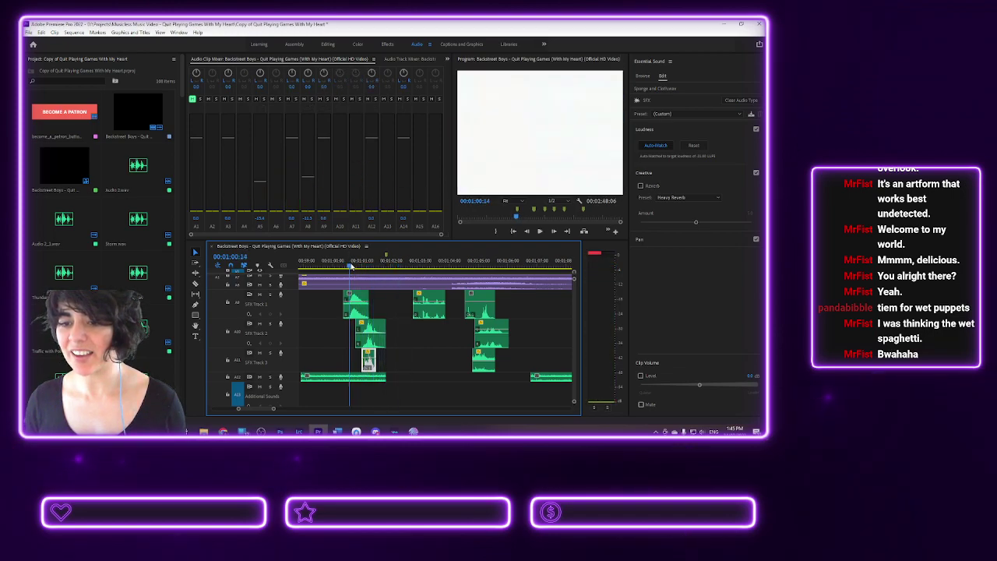
{"action": "key", "text": "space"}
{"action": "key", "text": "space"}
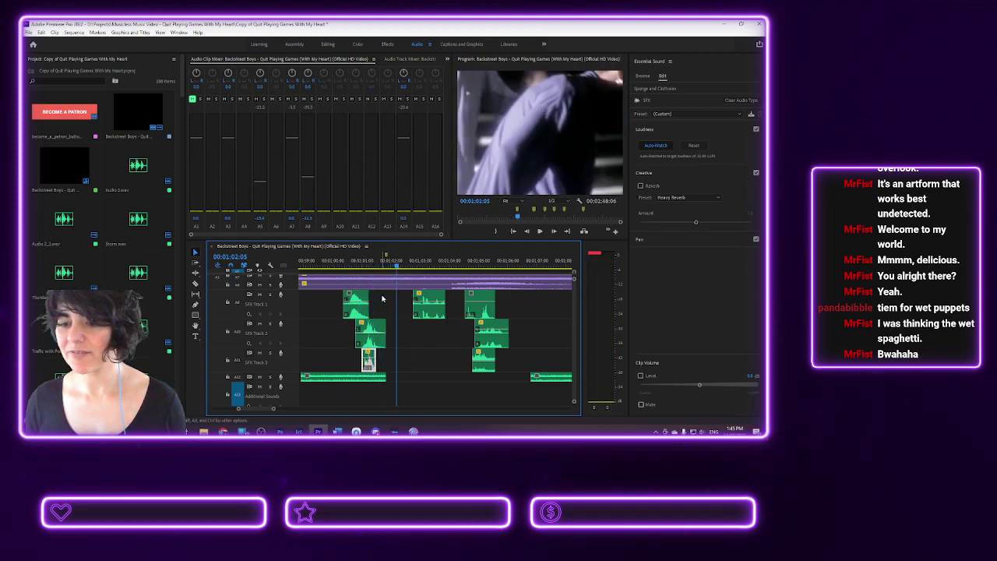
{"action": "left_click", "coordinate": [354, 264]}
{"action": "key", "text": "space"}
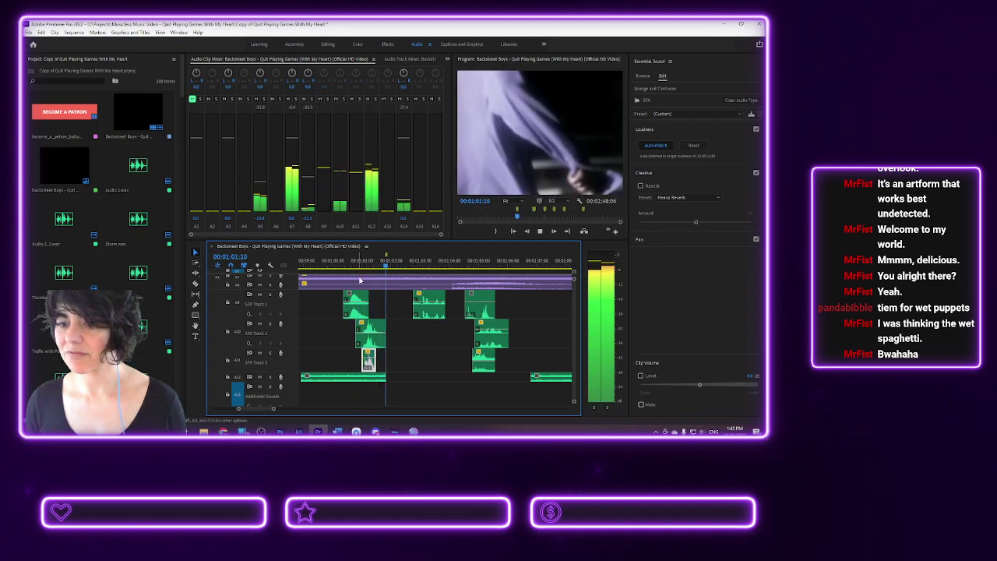
{"action": "key", "text": "space"}
{"action": "left_click", "coordinate": [316, 263]}
{"action": "key", "text": "space"}
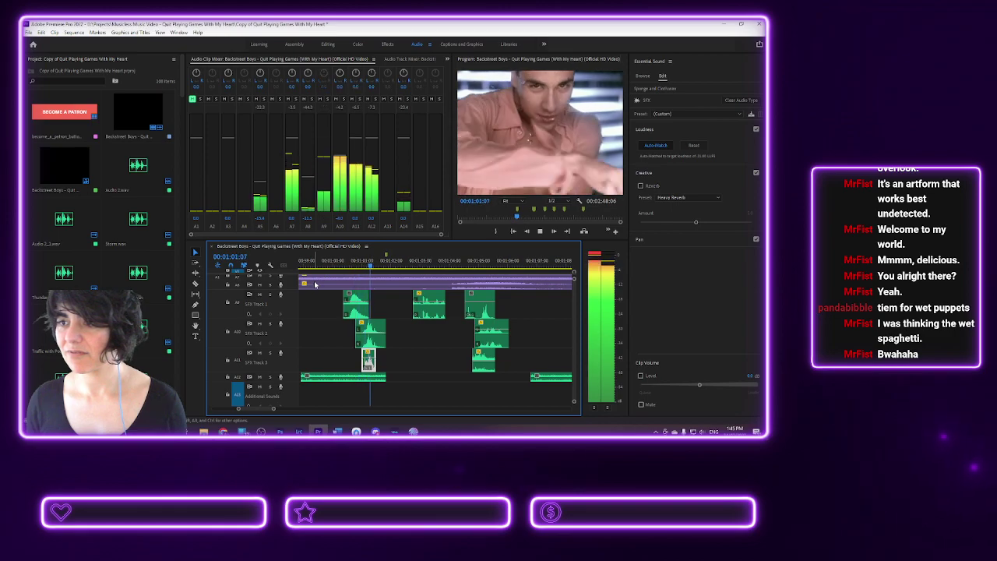
{"action": "key", "text": "space"}
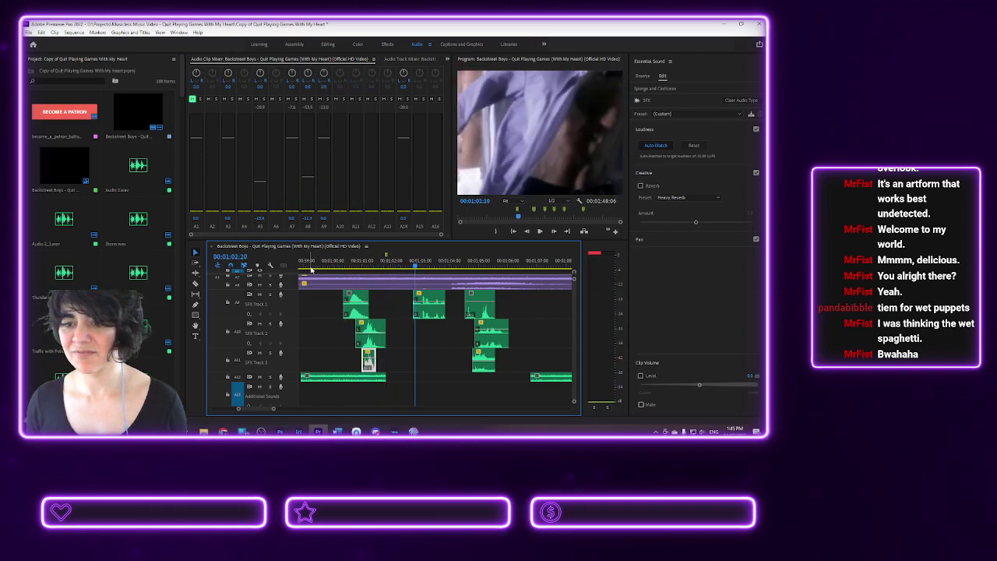
{"action": "left_click", "coordinate": [310, 265]}
{"action": "key", "text": "space"}
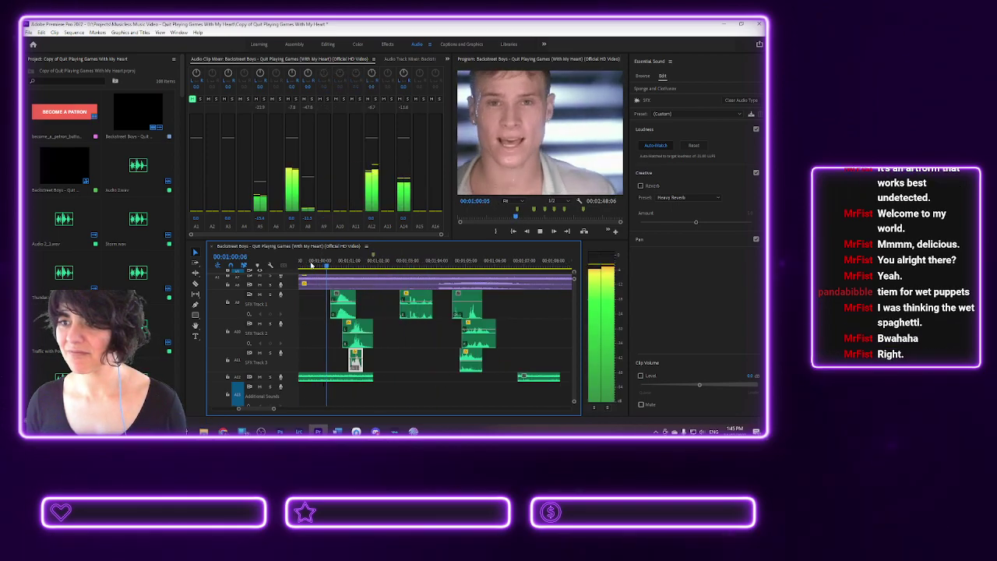
{"action": "key", "text": "space"}
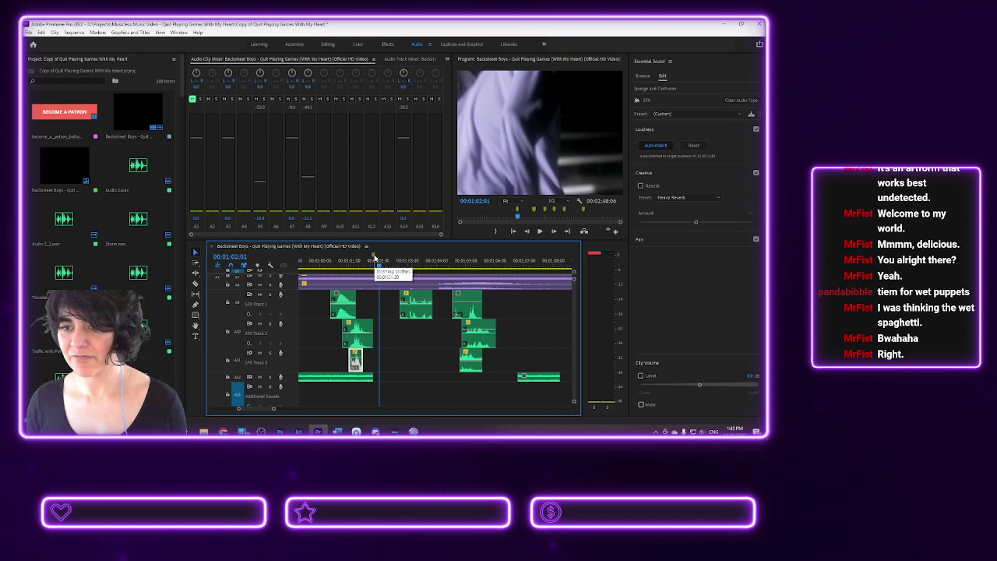
{"action": "key", "text": "space"}
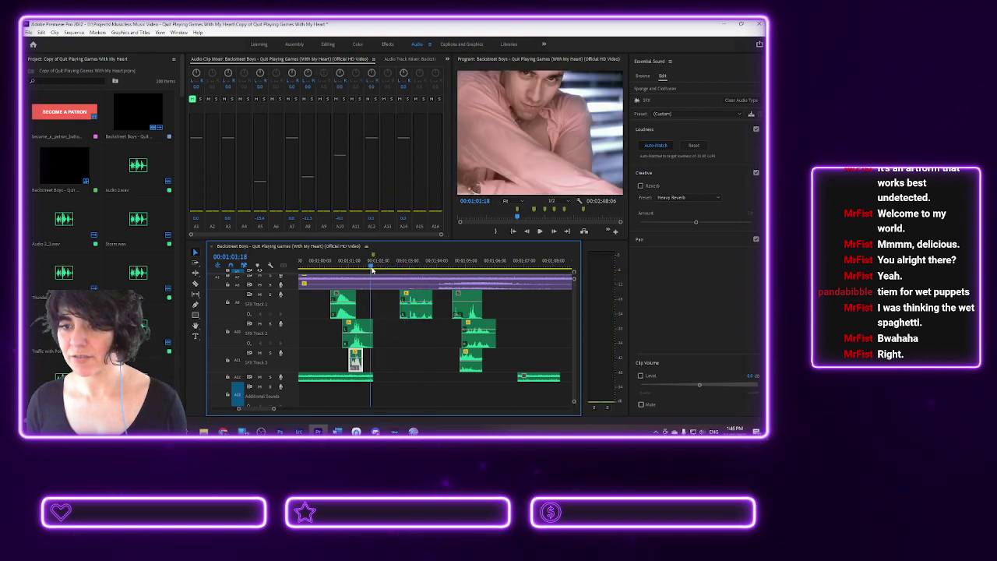
- Play the purple-shirt shot from the clothes marker at 1:01:20 to check its existing cloth sounds
{"action": "left_click", "coordinate": [375, 264]}
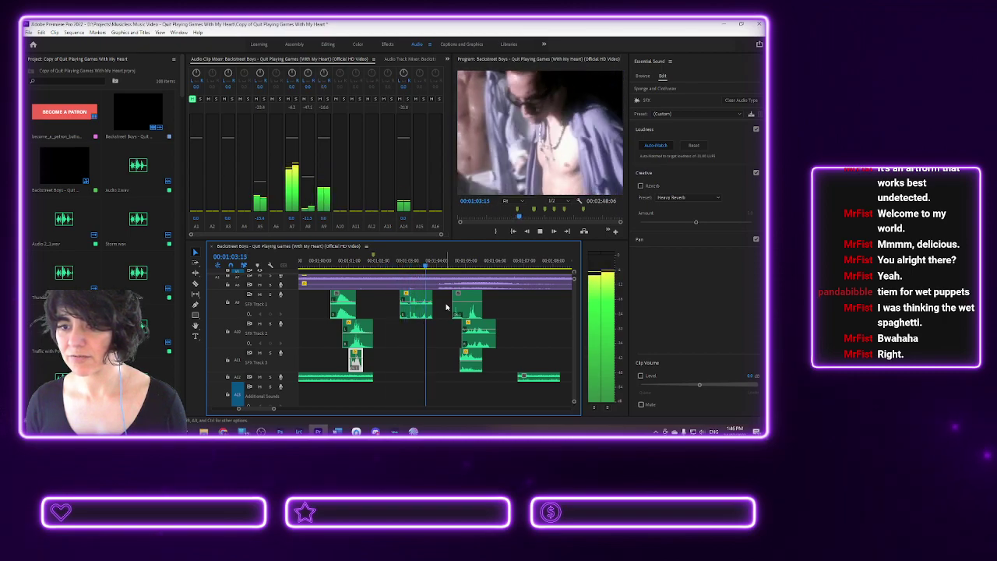
{"action": "key", "text": "space"}
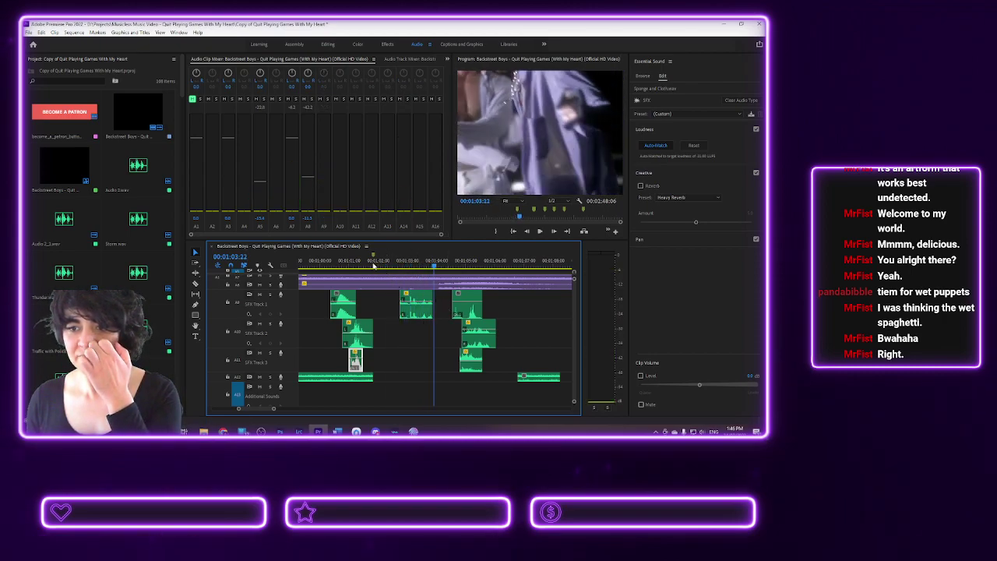
{"action": "left_click", "coordinate": [373, 266]}
{"action": "key", "text": "space"}
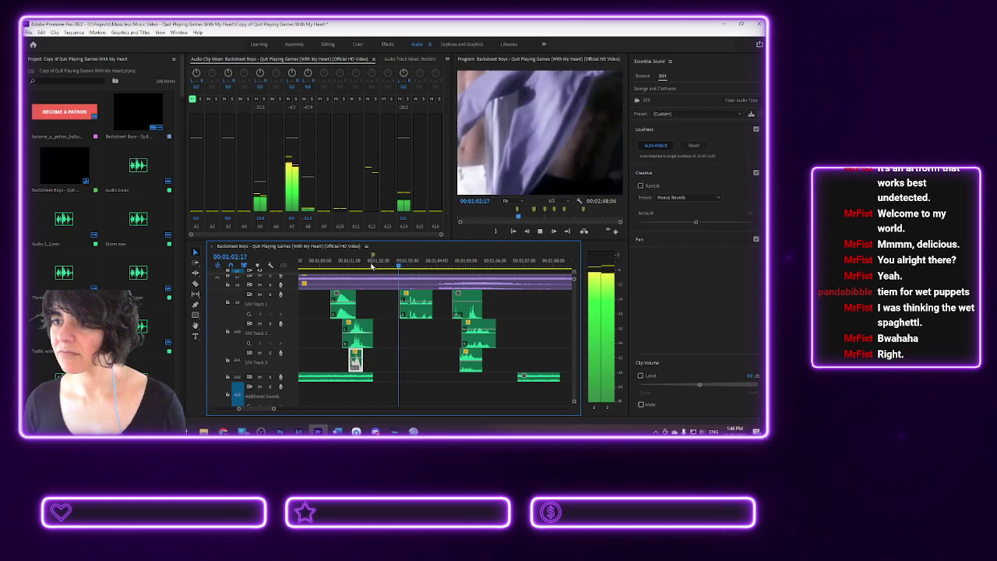
{"action": "key", "text": "space"}
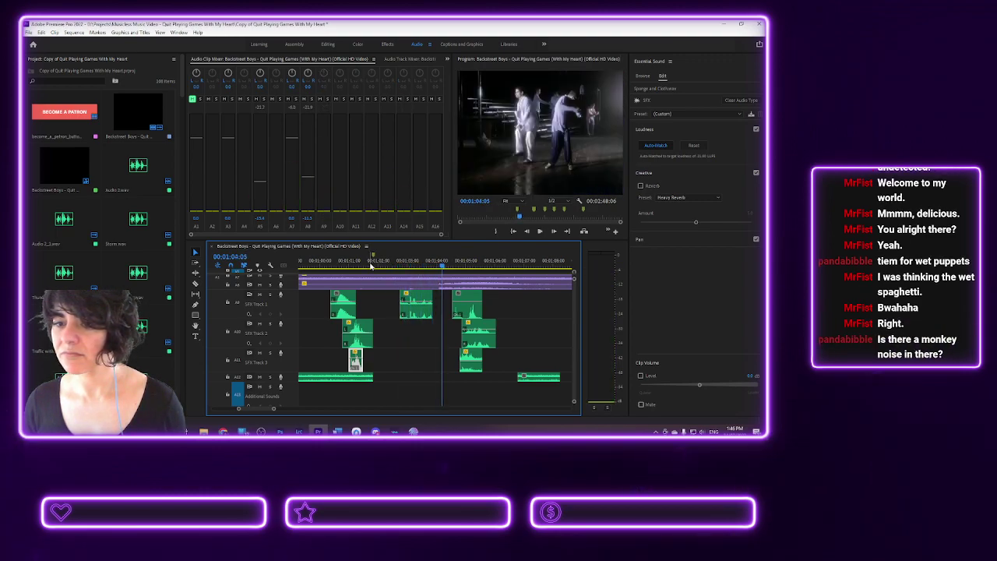
{"action": "left_click", "coordinate": [372, 260]}
{"action": "key", "text": "space"}
{"action": "key", "text": "space"}
- Clear the finished clothes marker at 1:01:20
{"action": "left_click", "coordinate": [372, 260]}
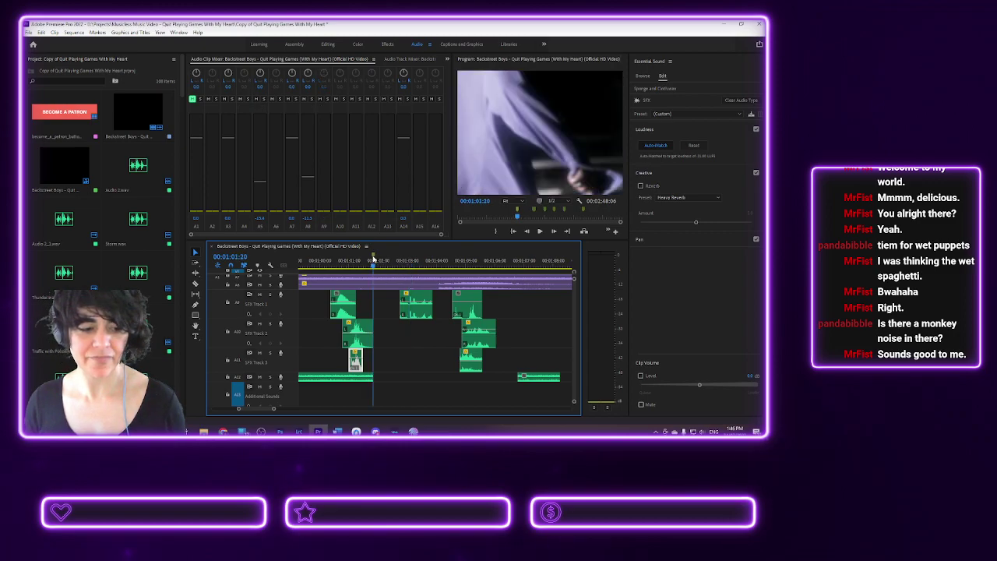
{"action": "right_click", "coordinate": [372, 260]}
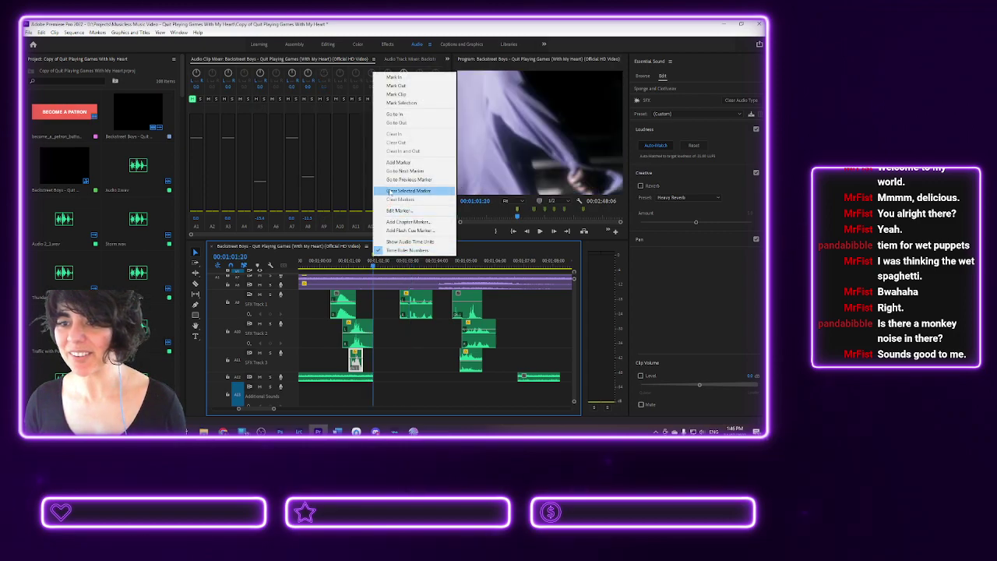
{"action": "left_click", "coordinate": [409, 193]}
- Solo SFX Track 1 and play the arm movement from about 0:59:19 to hear its sounds alone
{"action": "left_click", "coordinate": [324, 267]}
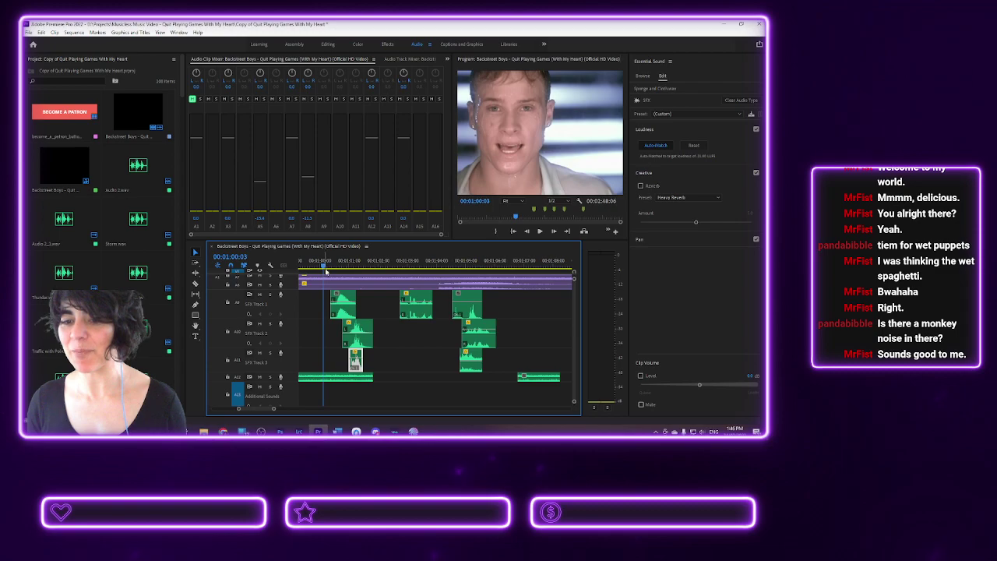
{"action": "left_click", "coordinate": [269, 294]}
{"action": "key", "text": "space"}
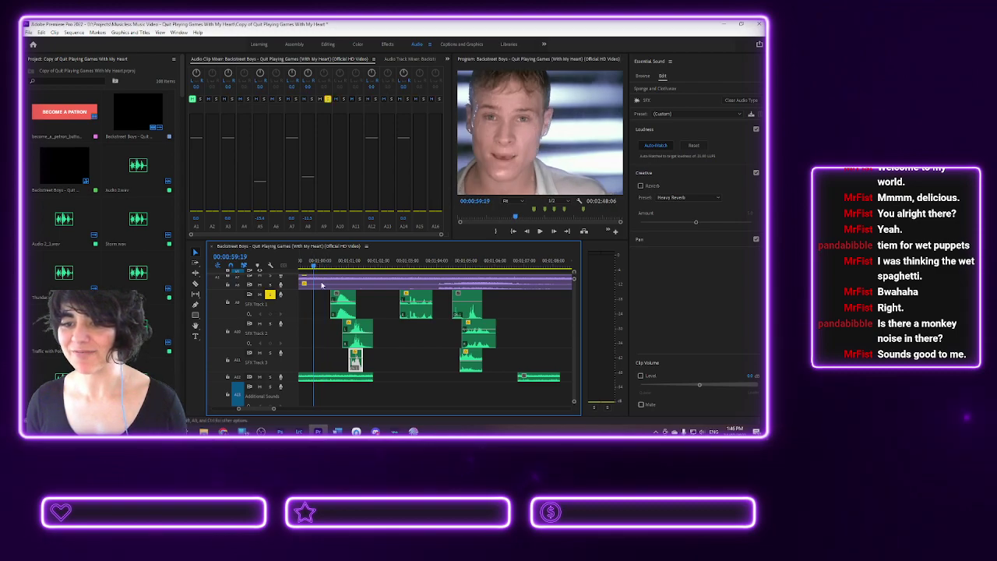
{"action": "key", "text": "space"}
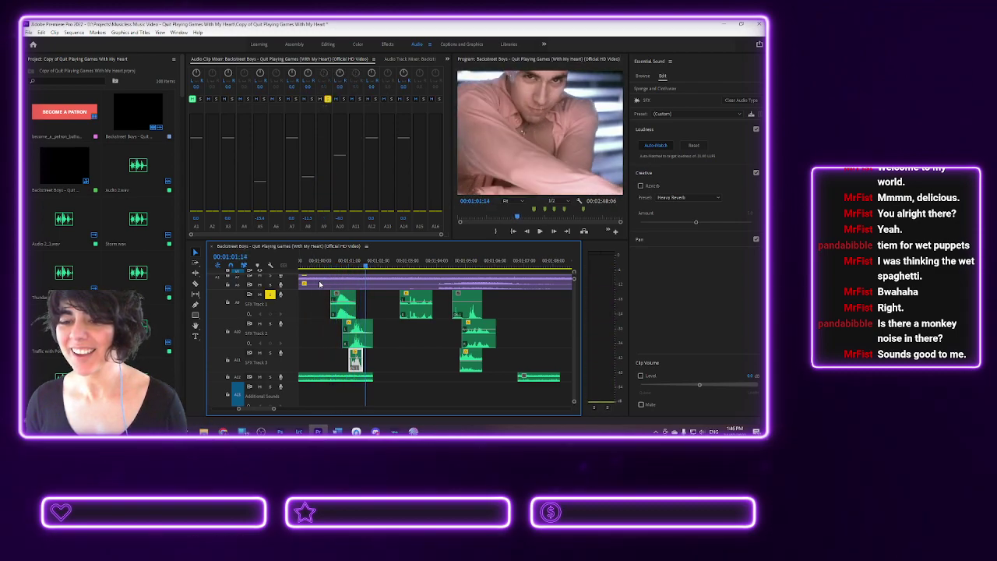
{"action": "key", "text": "space"}
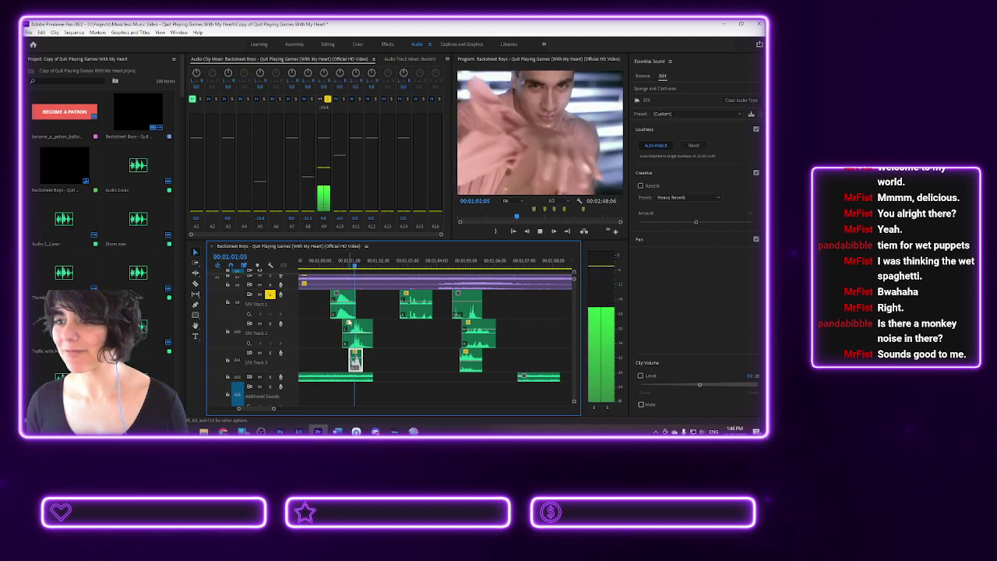
{"action": "key", "text": "space"}
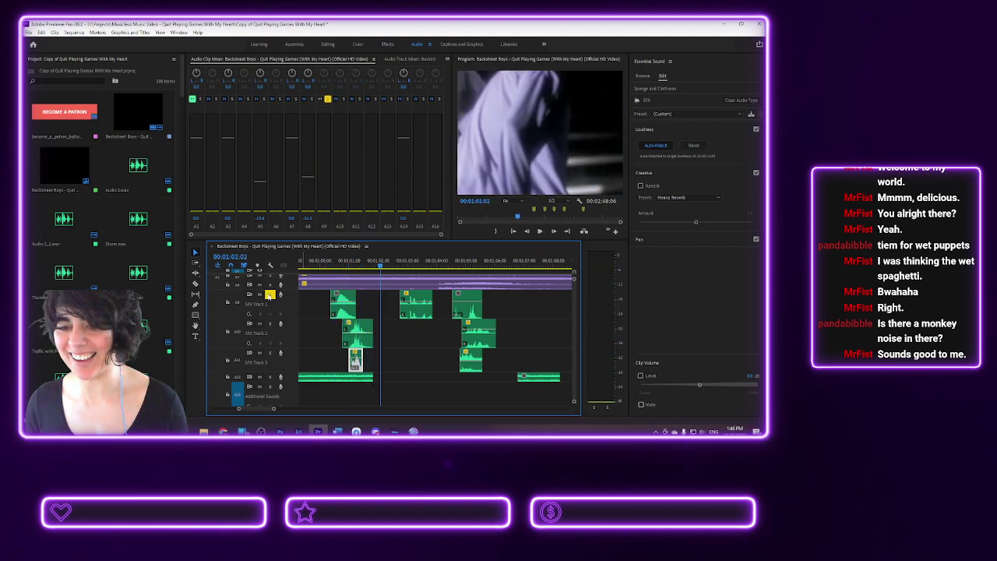
- Unsolo SFX Track 1 and play the arm movement with all tracks audible
{"action": "left_click", "coordinate": [316, 270]}
{"action": "key", "text": "space"}
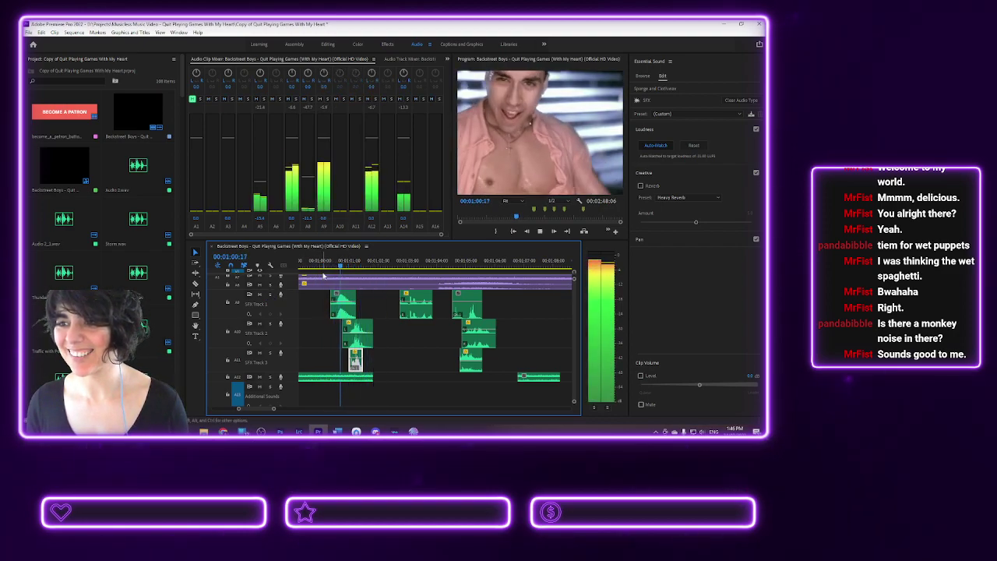
{"action": "key", "text": "space"}
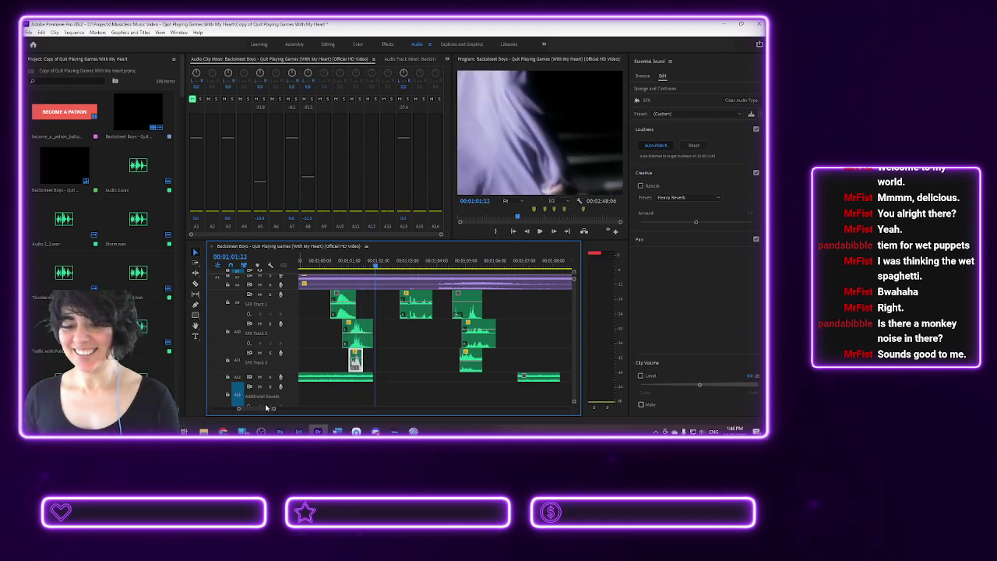
- Go to the next marker, the flapping movement near 1:18, and play it repeatedly with its existing SFX
{"action": "left_click_drag", "start_coordinate": [264, 408], "coordinate": [270, 407]}
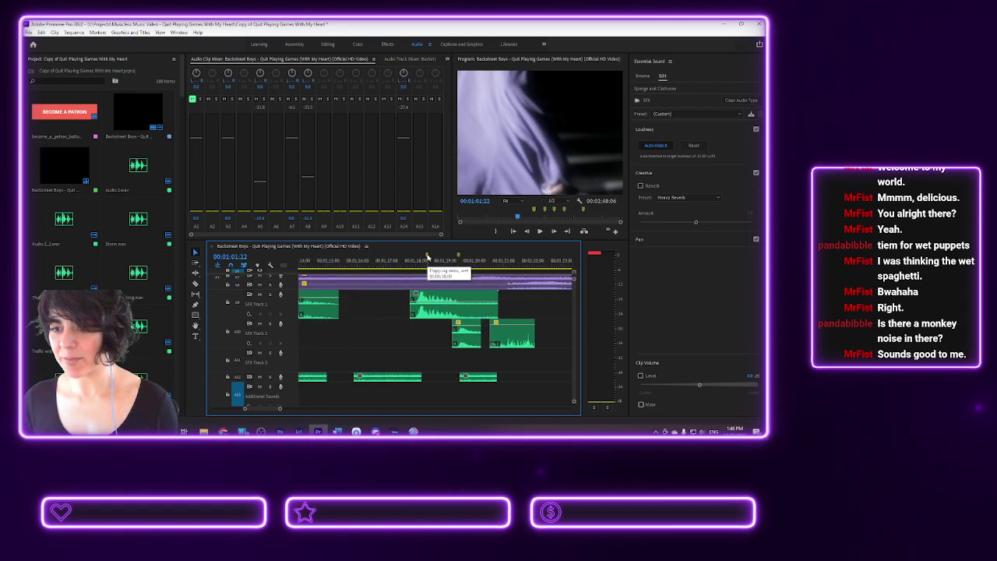
{"action": "left_click", "coordinate": [427, 259]}
{"action": "key", "text": "space"}
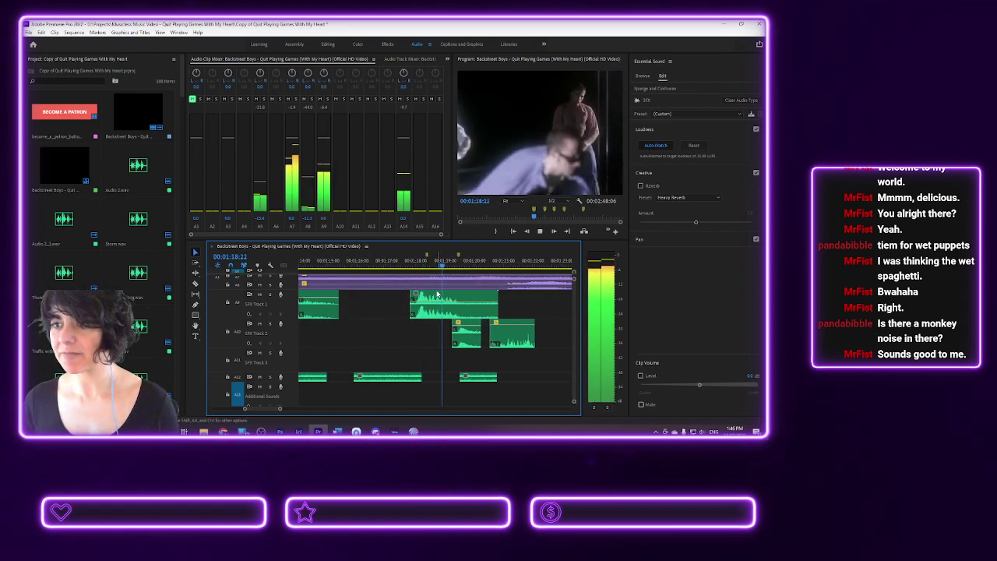
{"action": "key", "text": "space"}
{"action": "left_click", "coordinate": [424, 266]}
{"action": "key", "text": "space"}
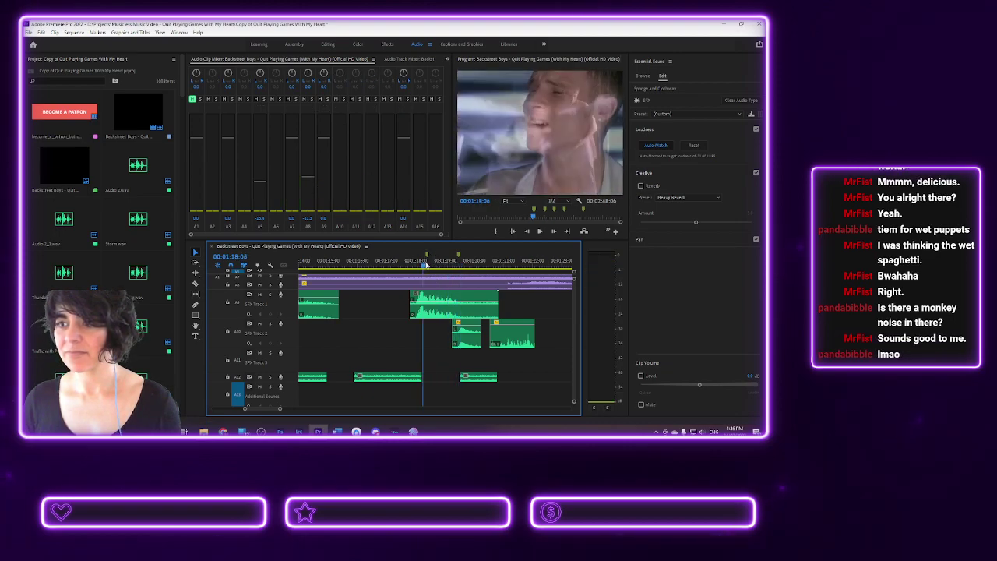
{"action": "left_click", "coordinate": [428, 269]}
{"action": "key", "text": "space"}
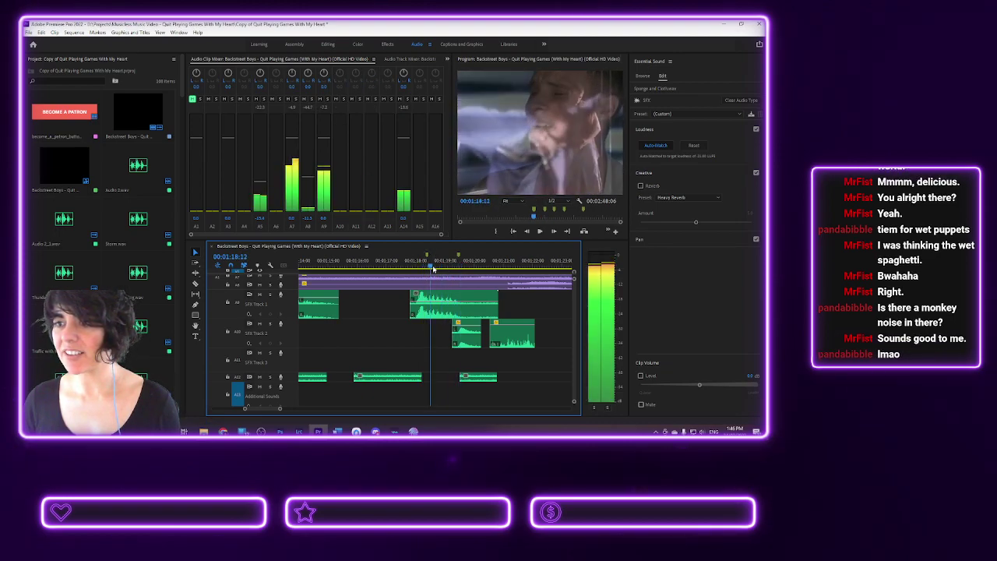
{"action": "left_click", "coordinate": [424, 270]}
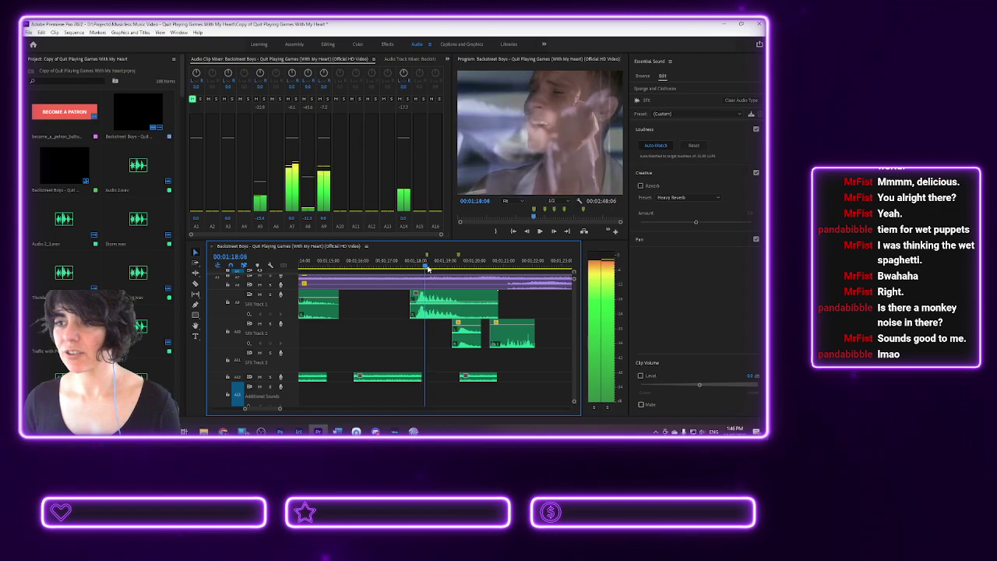
{"action": "key", "text": "space"}
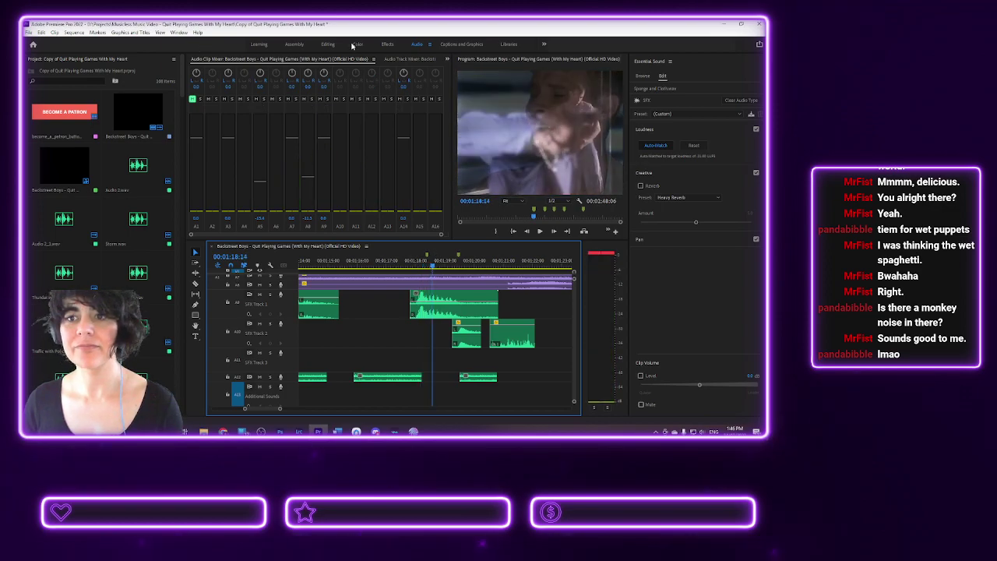
- In the Editing workspace, place the marked section of Sponge and Cloth on SFX Track 3 at 1:18:14
{"action": "left_click", "coordinate": [327, 43]}
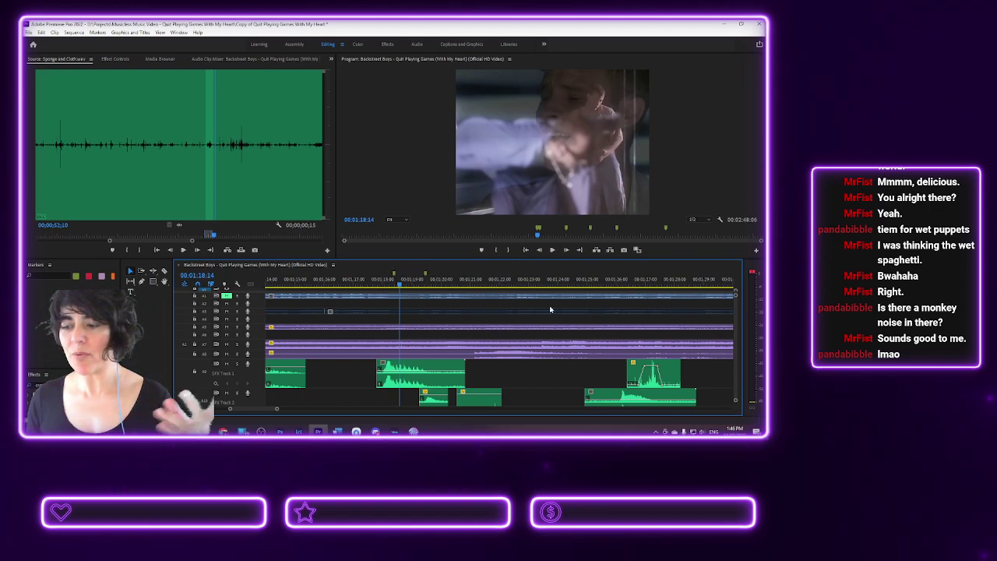
{"action": "scroll", "coordinate": [737, 310], "scroll_direction": "down", "scroll_amount": 3}
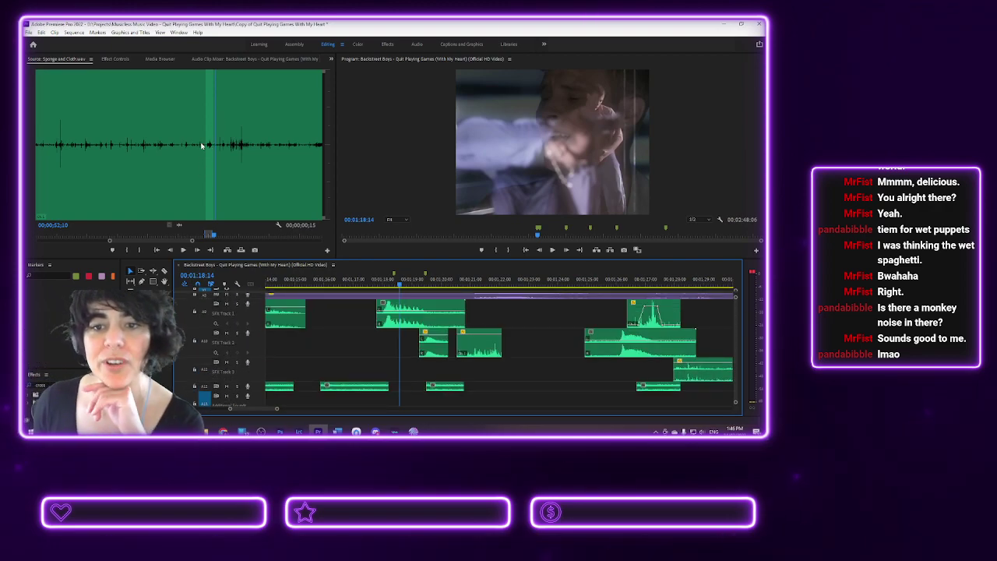
{"action": "left_click_drag", "start_coordinate": [169, 225], "coordinate": [405, 370]}
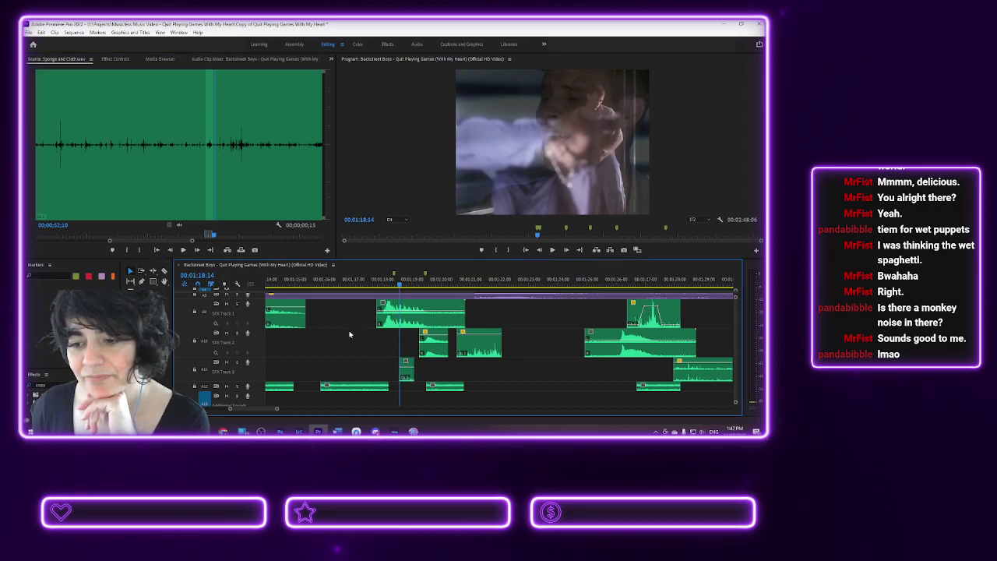
- Browse the media folder for another suitable sound, open Scuff Ground and audition it
{"action": "left_click", "coordinate": [161, 59]}
{"action": "scroll", "coordinate": [297, 159], "scroll_direction": "down", "scroll_amount": 3}
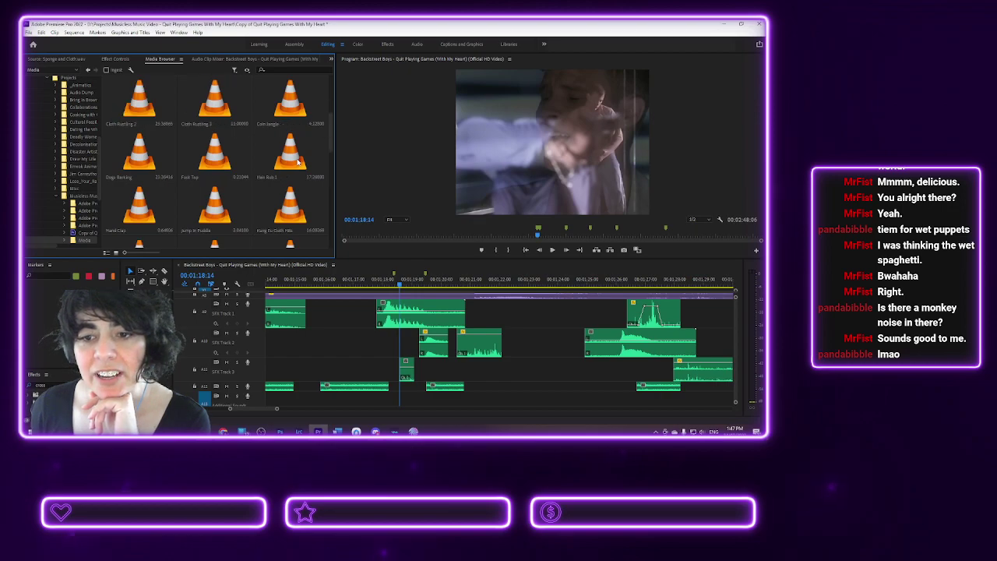
{"action": "scroll", "coordinate": [151, 207], "scroll_direction": "down", "scroll_amount": 2}
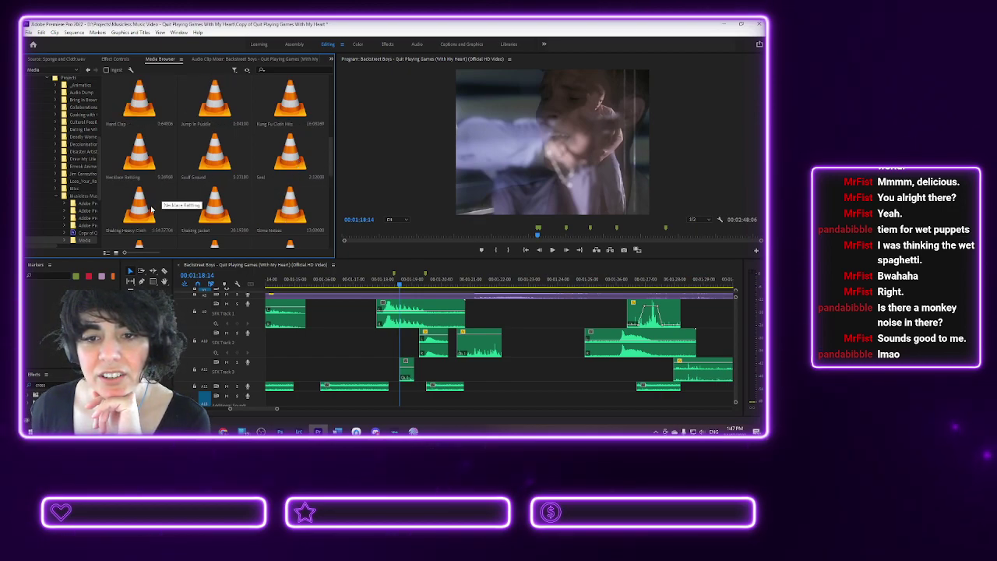
{"action": "double_click", "coordinate": [213, 156]}
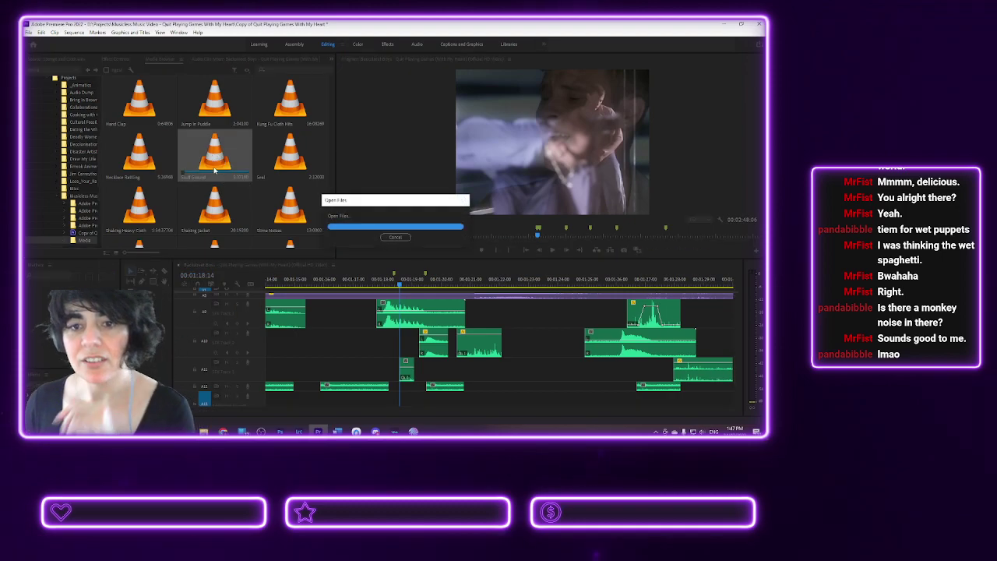
{"action": "left_click", "coordinate": [184, 250]}
{"action": "key", "text": "space"}
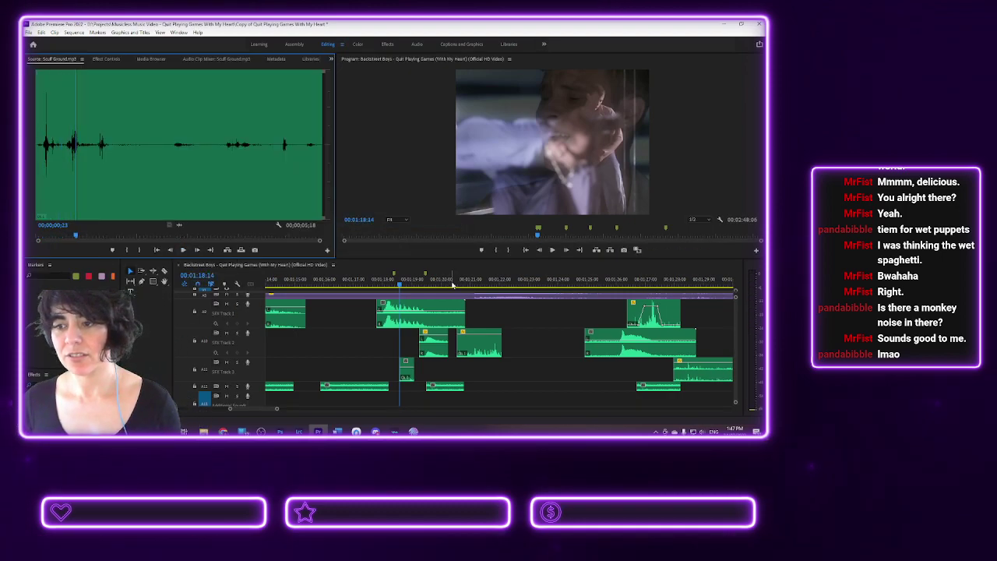
- Play the flapping movement from 1:18:00, reopen Scuff Ground from the media folder and audition it repeatedly
{"action": "left_click", "coordinate": [383, 283]}
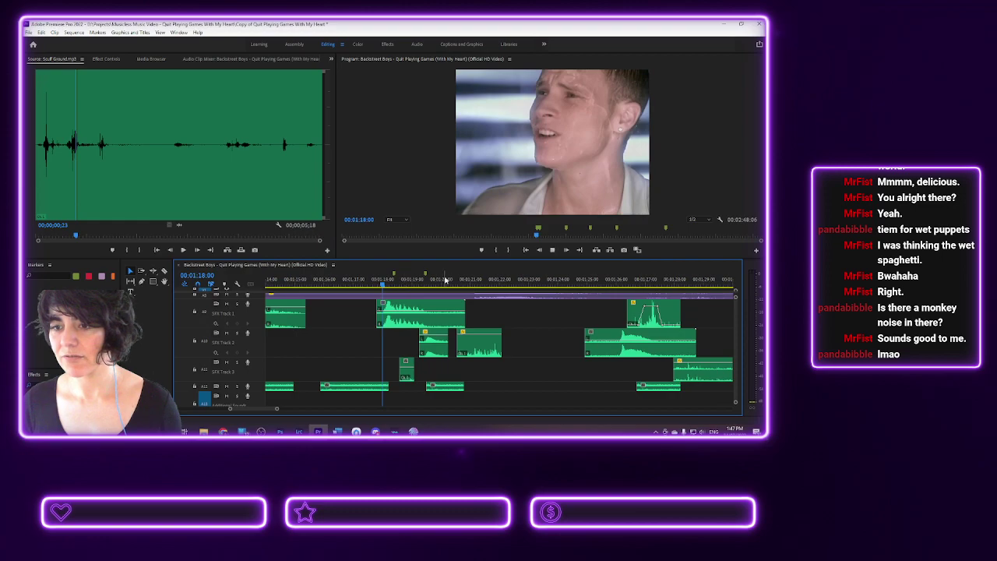
{"action": "key", "text": "space"}
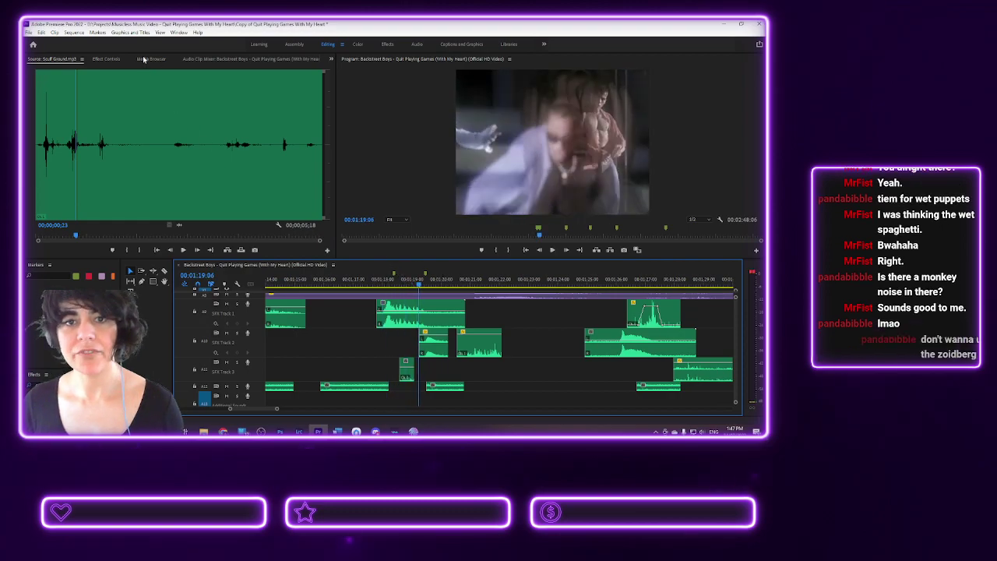
{"action": "left_click", "coordinate": [151, 59]}
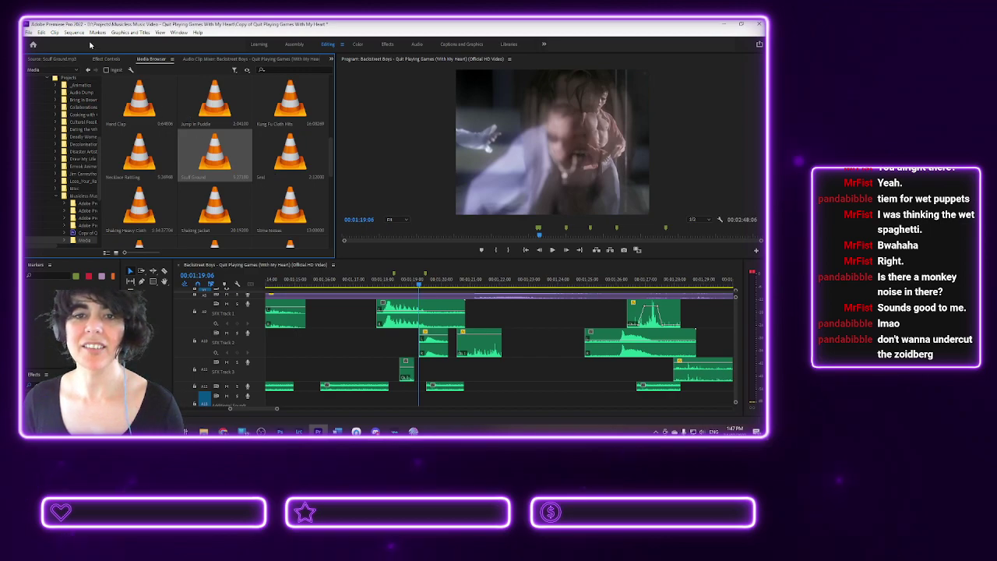
{"action": "double_click", "coordinate": [203, 163]}
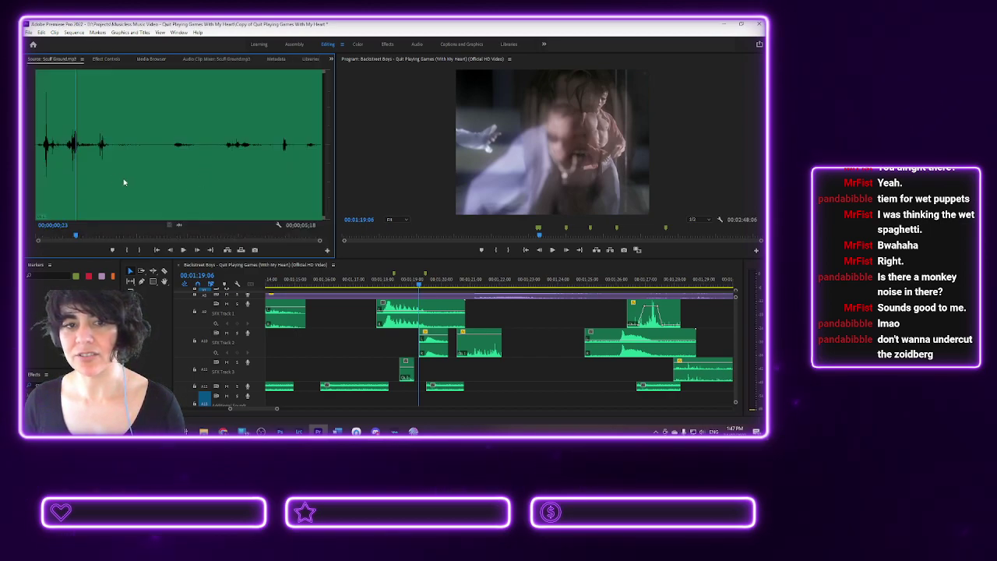
{"action": "key", "text": "space"}
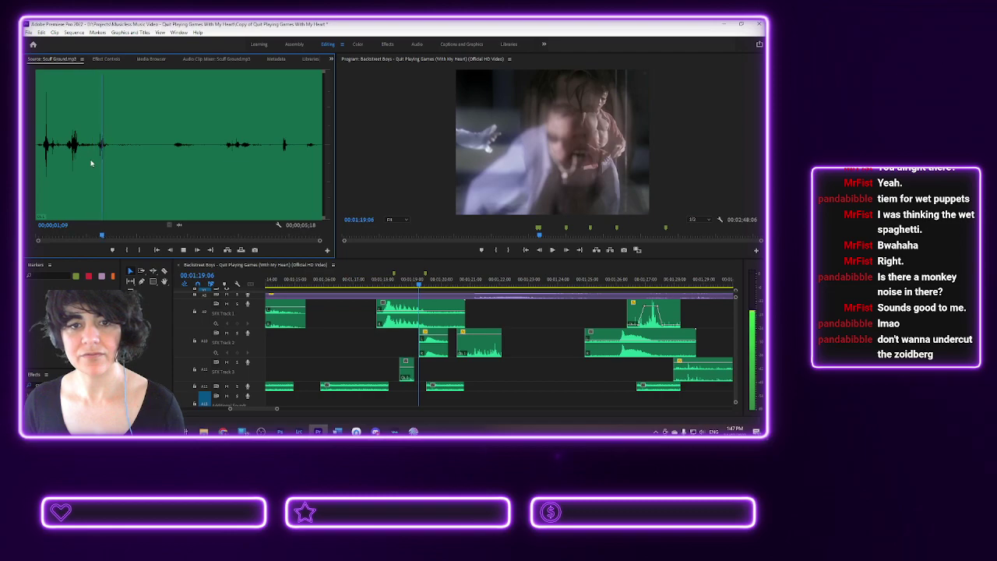
{"action": "left_click", "coordinate": [62, 146]}
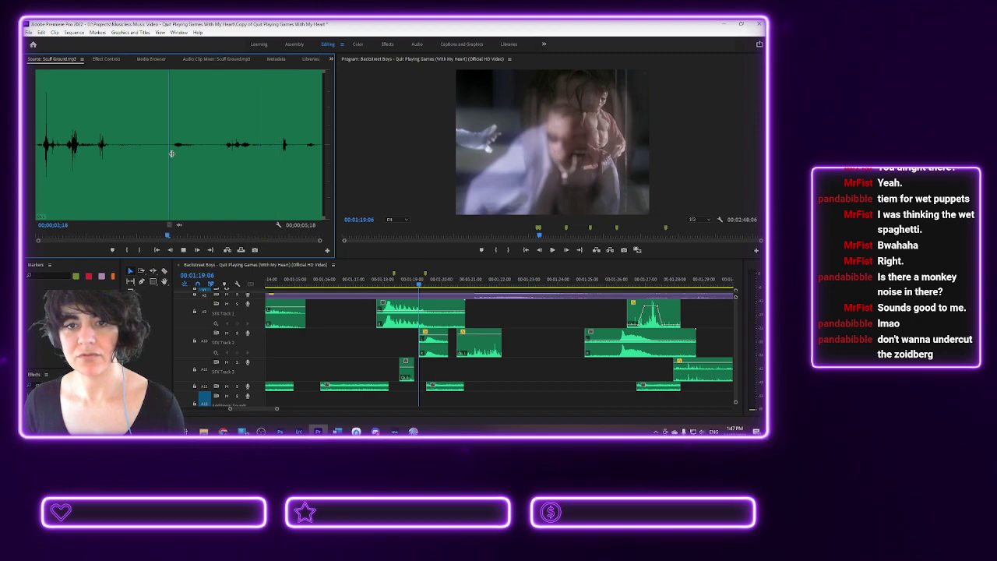
{"action": "left_click", "coordinate": [37, 147]}
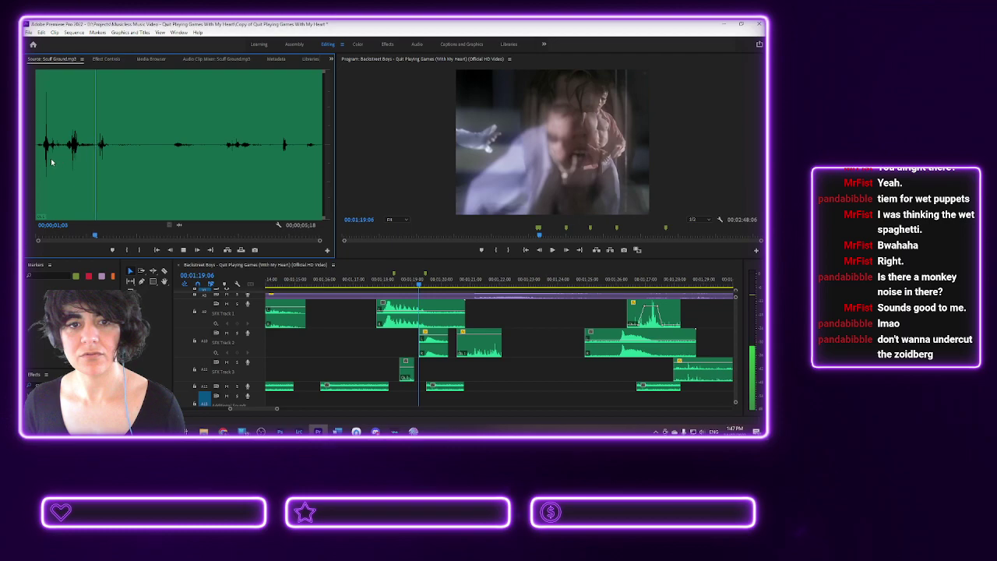
- Mark Scuff Ground from its start to 00:00:01:15 and place that section's audio on the Additional Sounds track at 1:18:14
{"action": "left_click", "coordinate": [38, 152]}
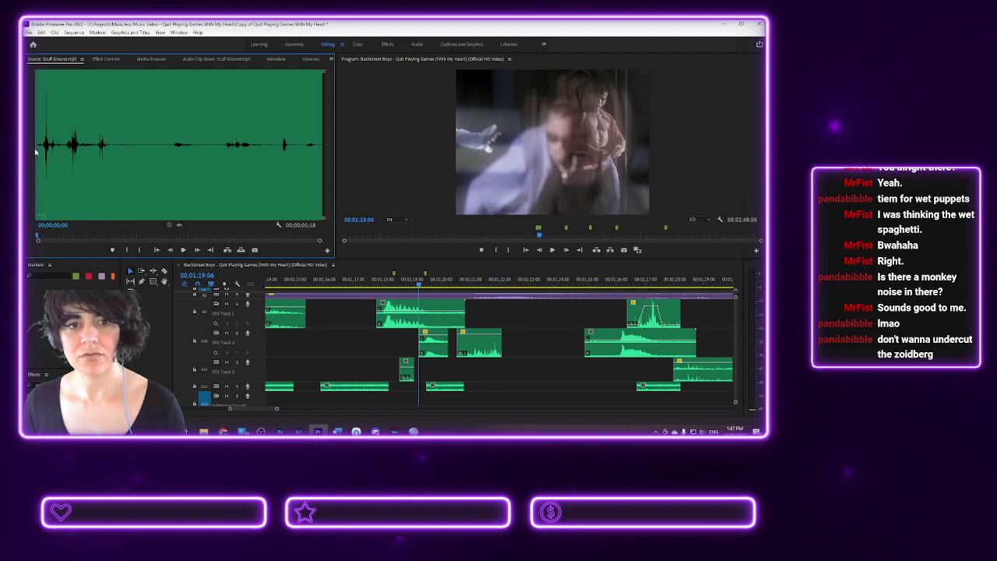
{"action": "left_click", "coordinate": [113, 150]}
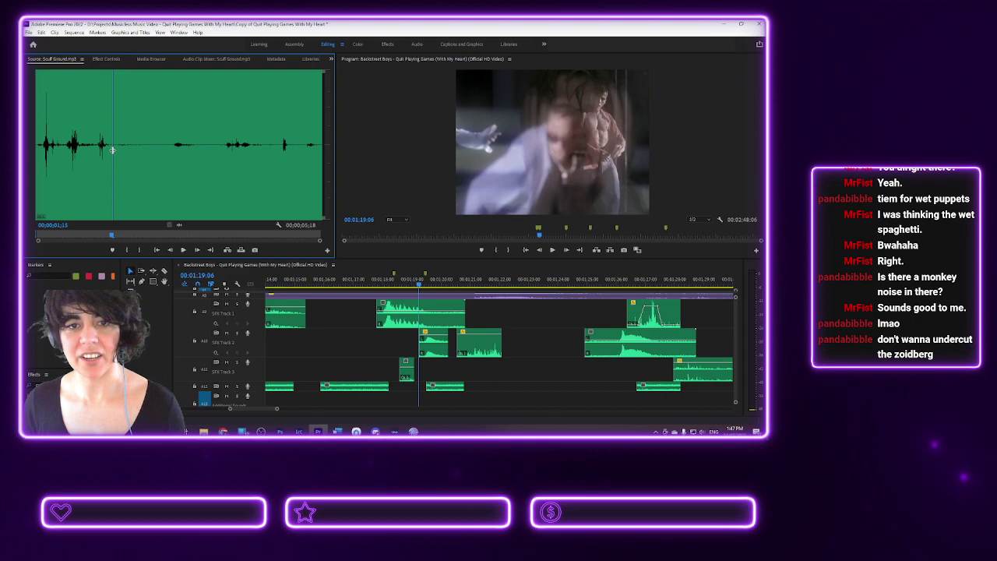
{"action": "left_click", "coordinate": [140, 250]}
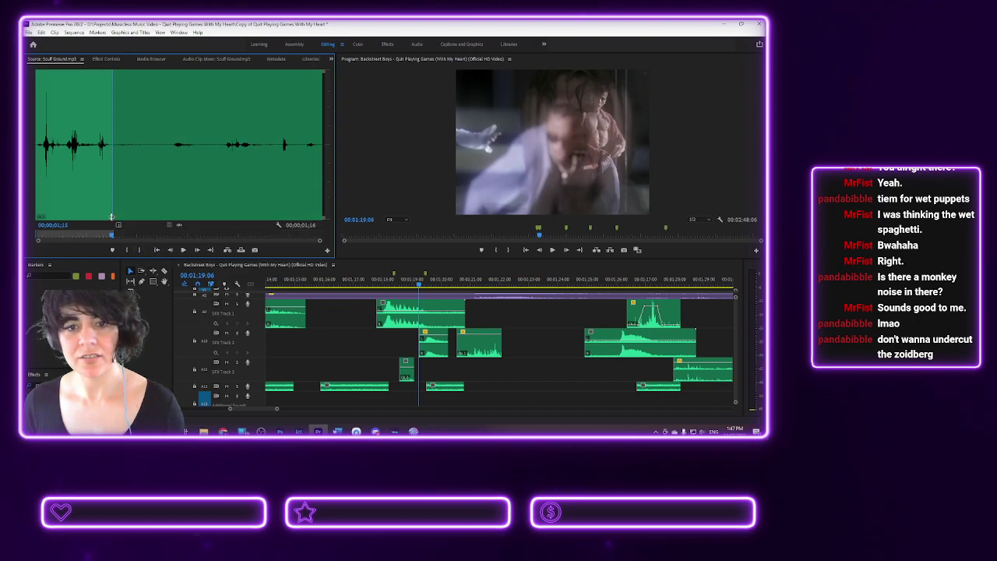
{"action": "left_click_drag", "start_coordinate": [179, 226], "coordinate": [416, 399]}
- Solo the Additional Sounds track, shift the Scuff Ground clip earlier to about 1:18:07, and play it against the picture
{"action": "left_click", "coordinate": [390, 284]}
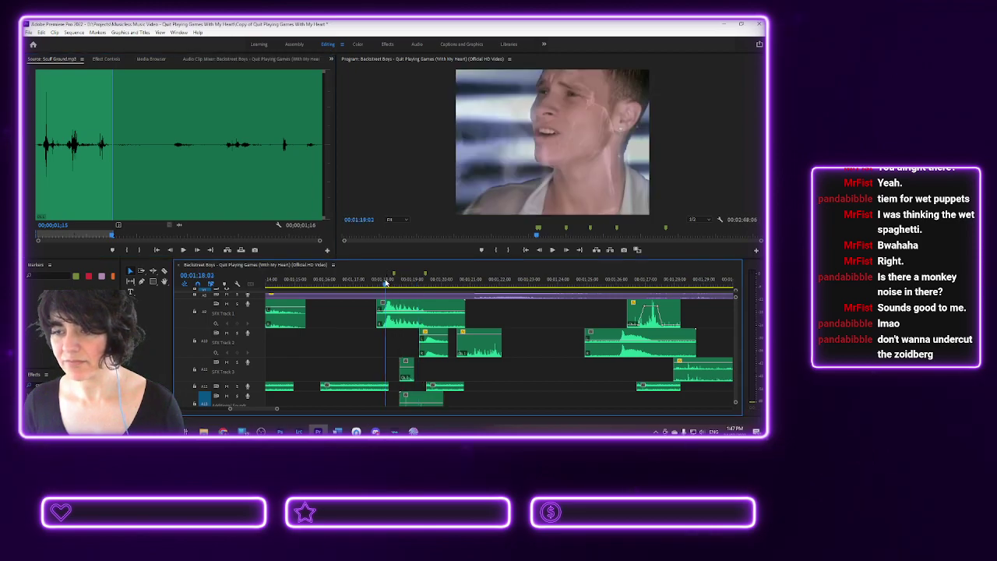
{"action": "key", "text": "space"}
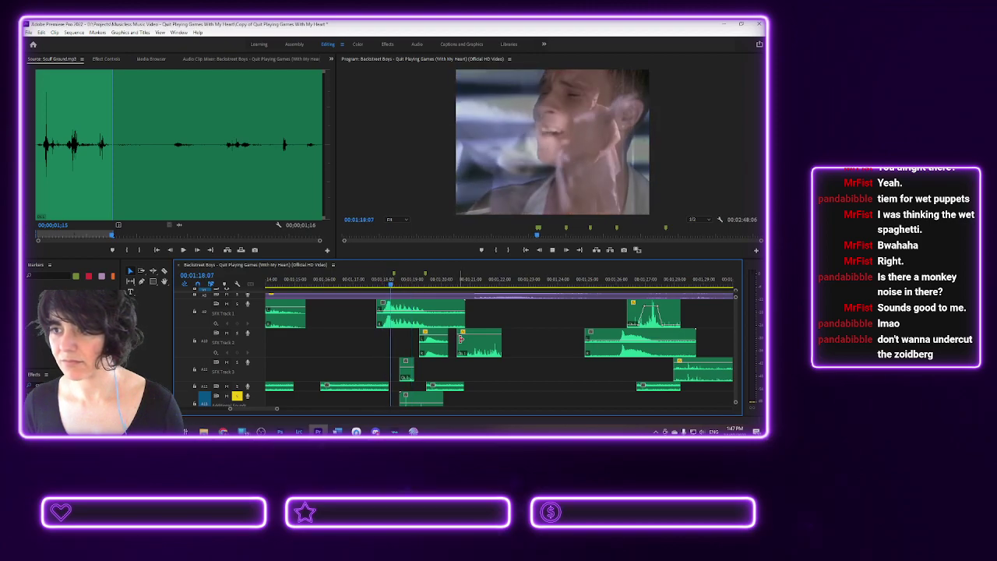
{"action": "left_click_drag", "start_coordinate": [416, 399], "coordinate": [405, 403]}
{"action": "key", "text": "space"}
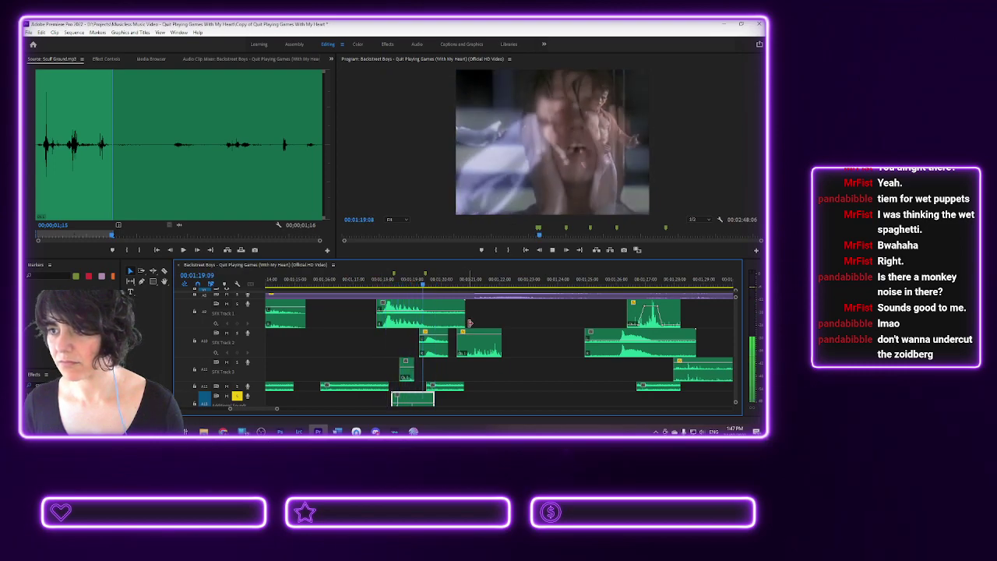
{"action": "key", "text": "space"}
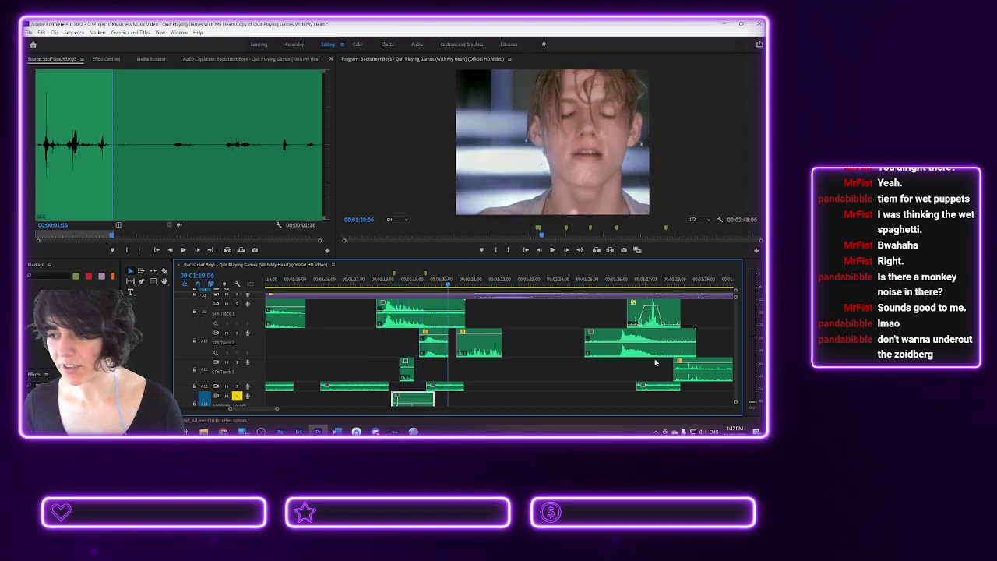
- Trim the end of the Scuff Ground clip on Additional Sounds to about 1:19:11 and play it back
{"action": "scroll", "coordinate": [736, 328], "scroll_direction": "down", "scroll_amount": 3}
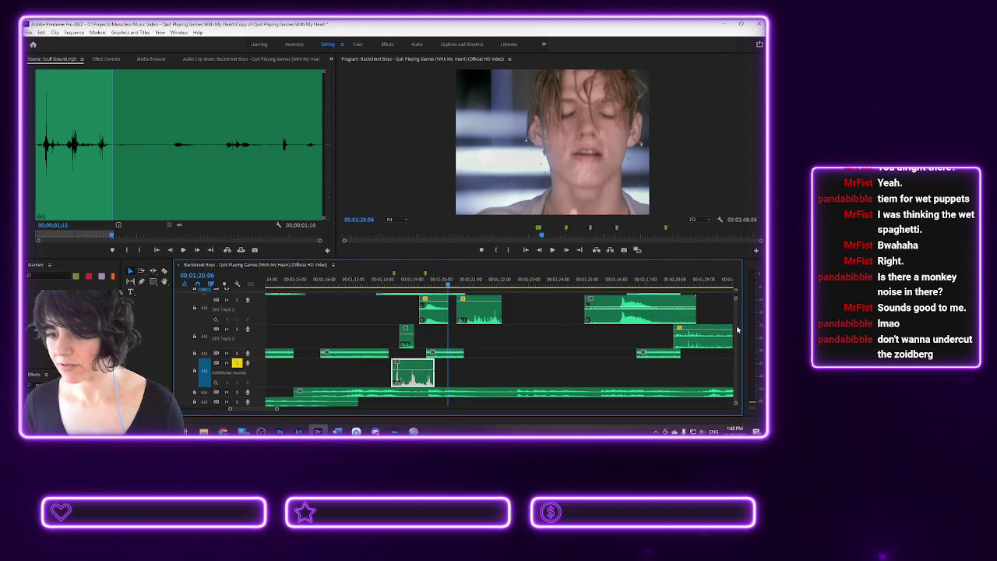
{"action": "left_click_drag", "start_coordinate": [433, 374], "coordinate": [424, 361]}
{"action": "key", "text": "space"}
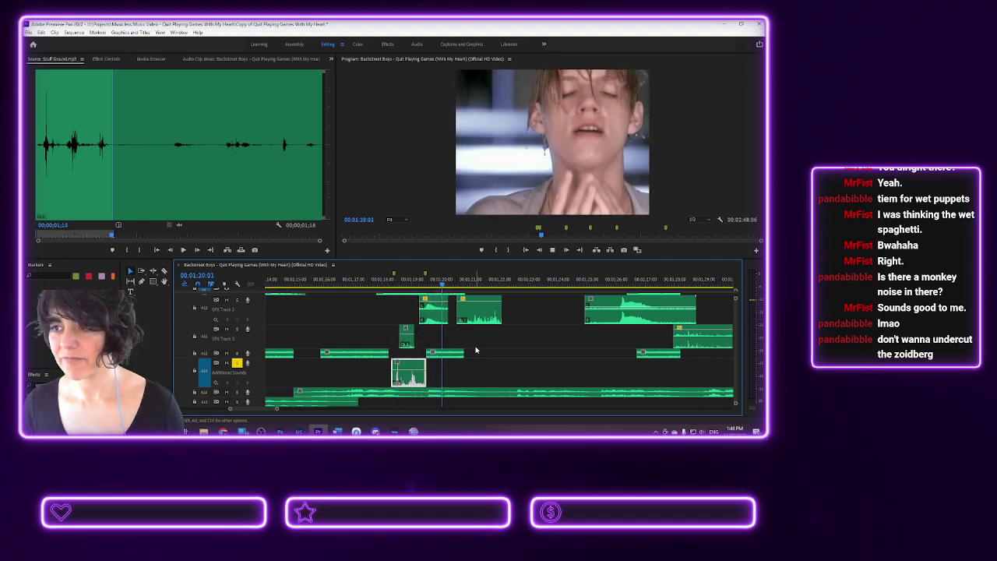
{"action": "key", "text": "space"}
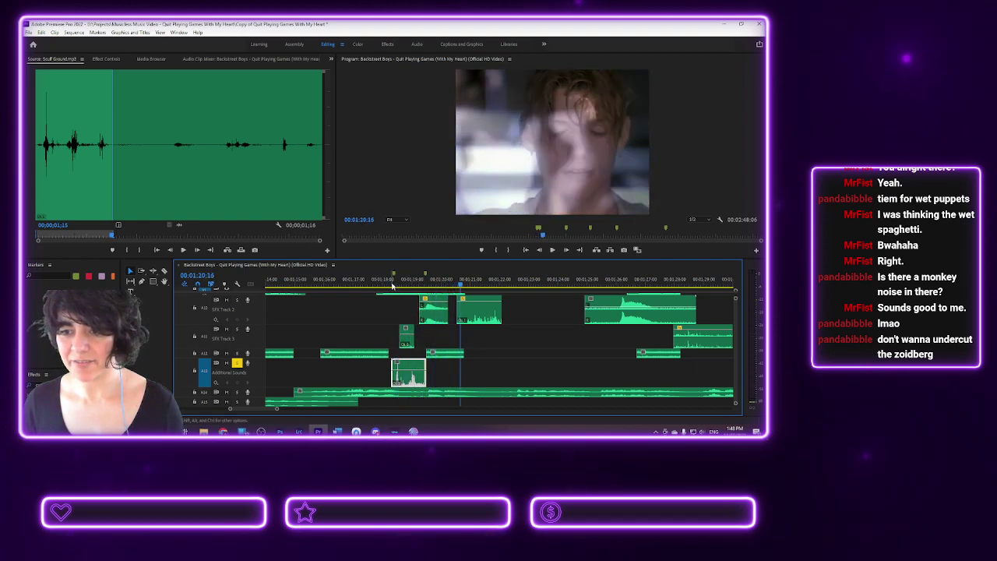
- Unsolo the Additional Sounds track and play the flapping movement with all tracks audible
{"action": "left_click", "coordinate": [358, 286]}
{"action": "key", "text": "space"}
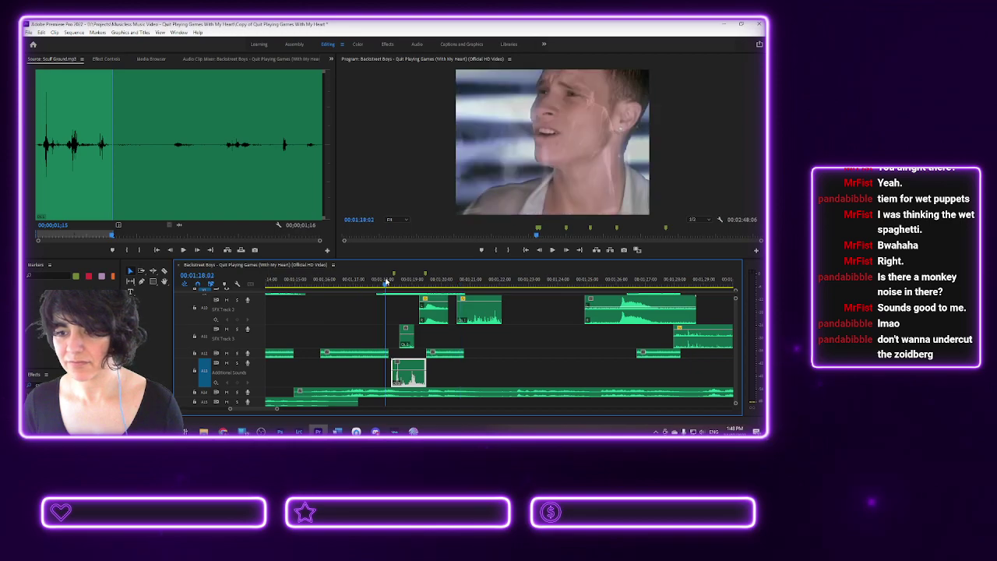
{"action": "key", "text": "space"}
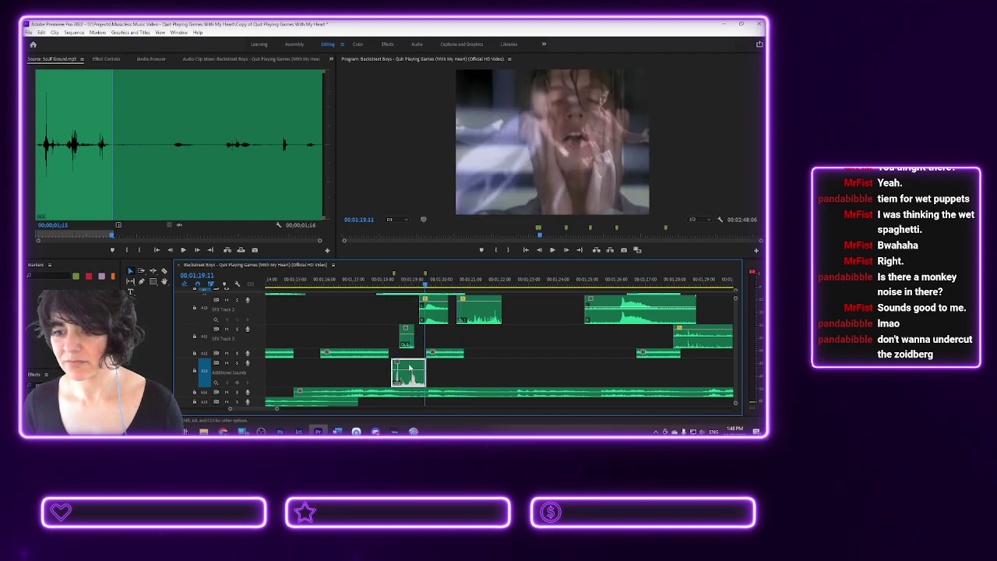
- In the Audio workspace, tag the Scuff Ground clip as SFX, auto-match its loudness, and play the flapping movement repeatedly
{"action": "left_click", "coordinate": [418, 45]}
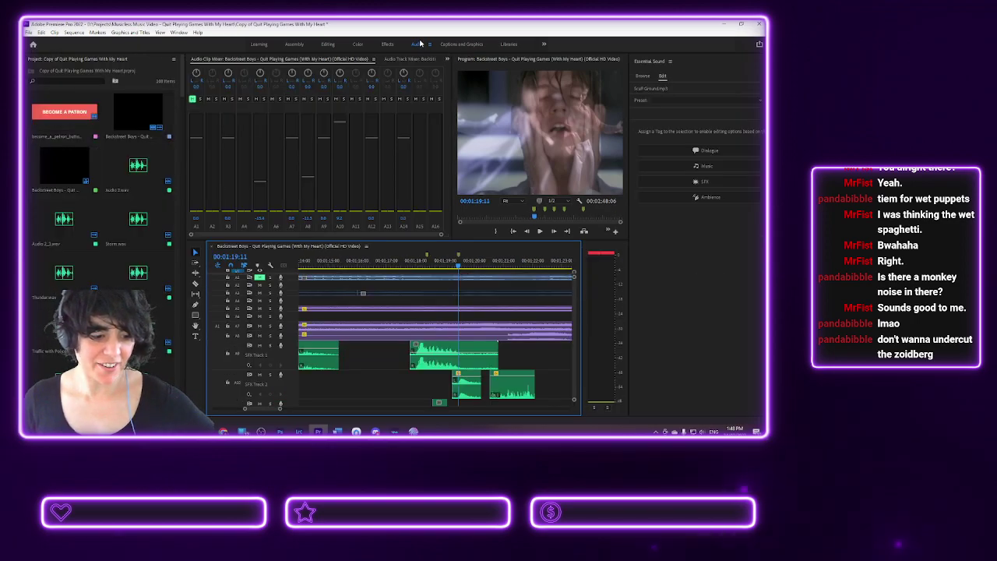
{"action": "left_click", "coordinate": [695, 183]}
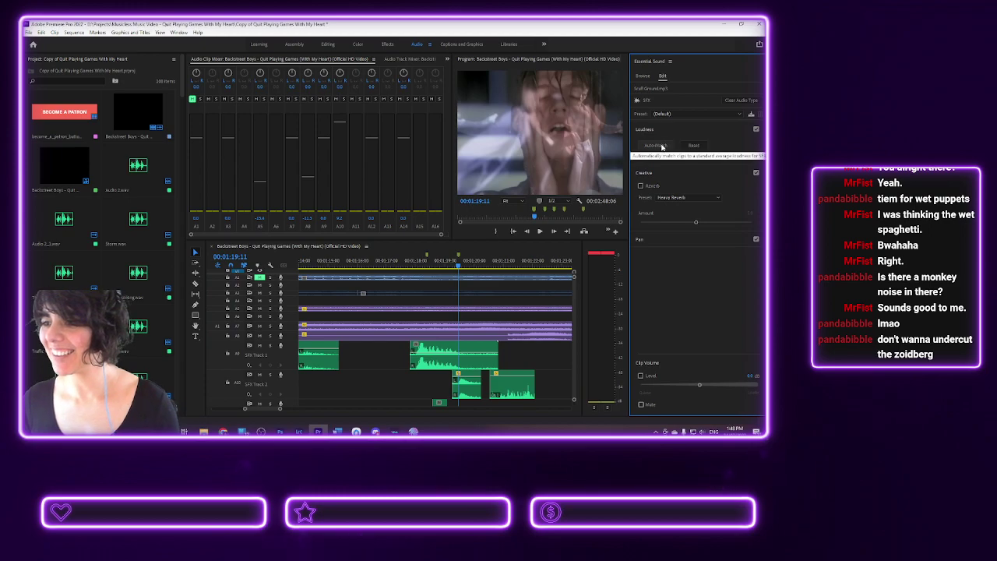
{"action": "left_click", "coordinate": [409, 265]}
{"action": "key", "text": "space"}
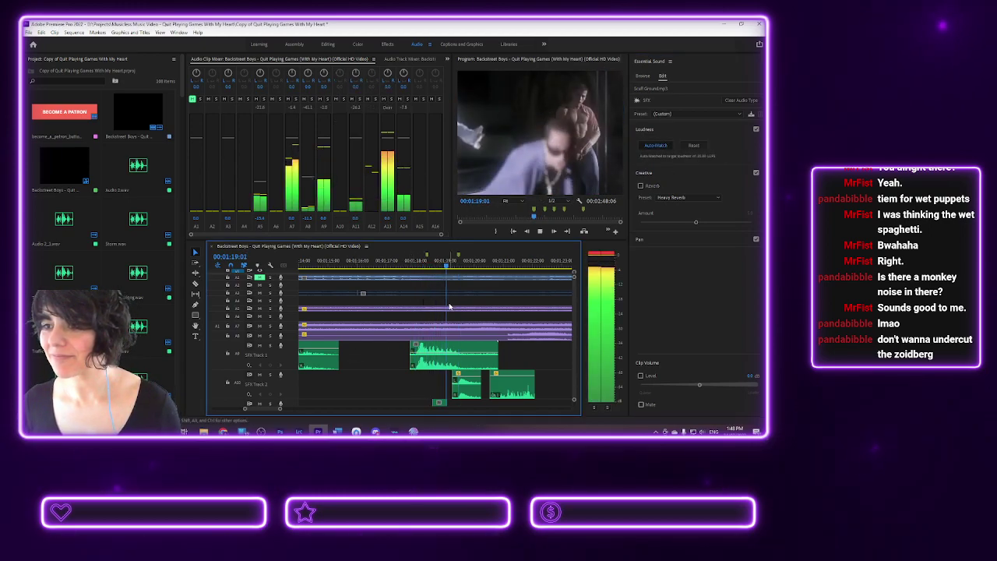
{"action": "key", "text": "space"}
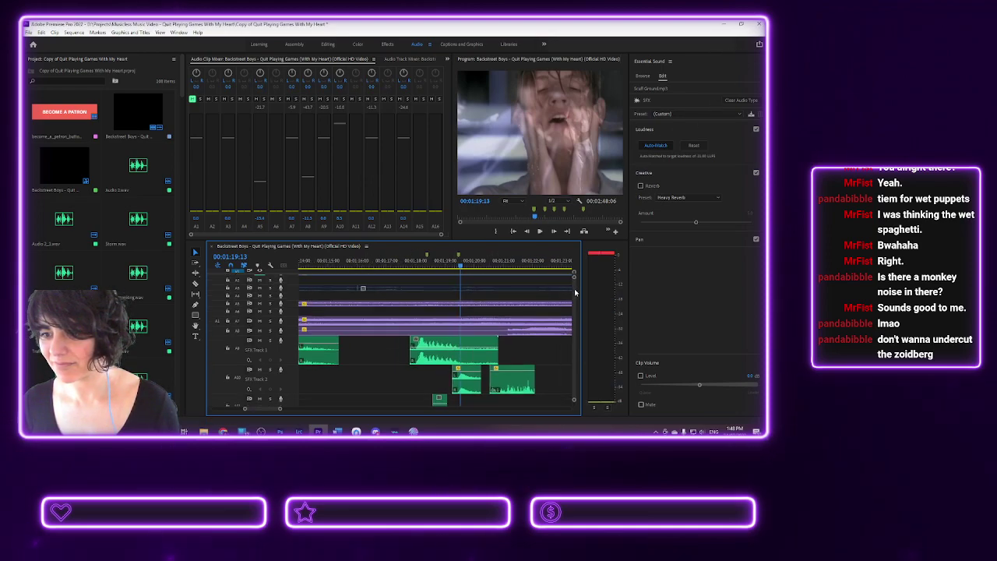
{"action": "scroll", "coordinate": [576, 294], "scroll_direction": "down", "scroll_amount": 4}
{"action": "key", "text": "space"}
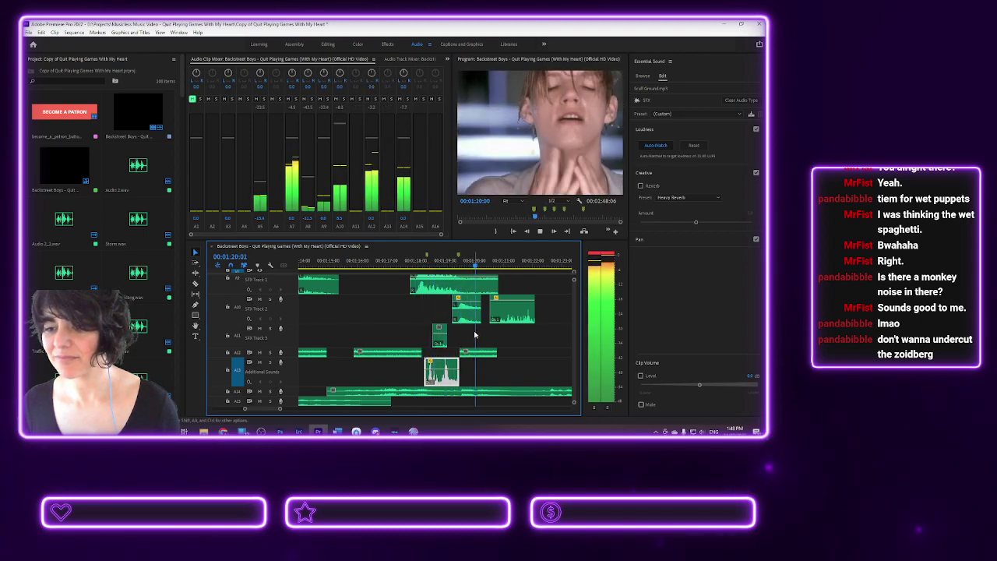
{"action": "left_click", "coordinate": [416, 266]}
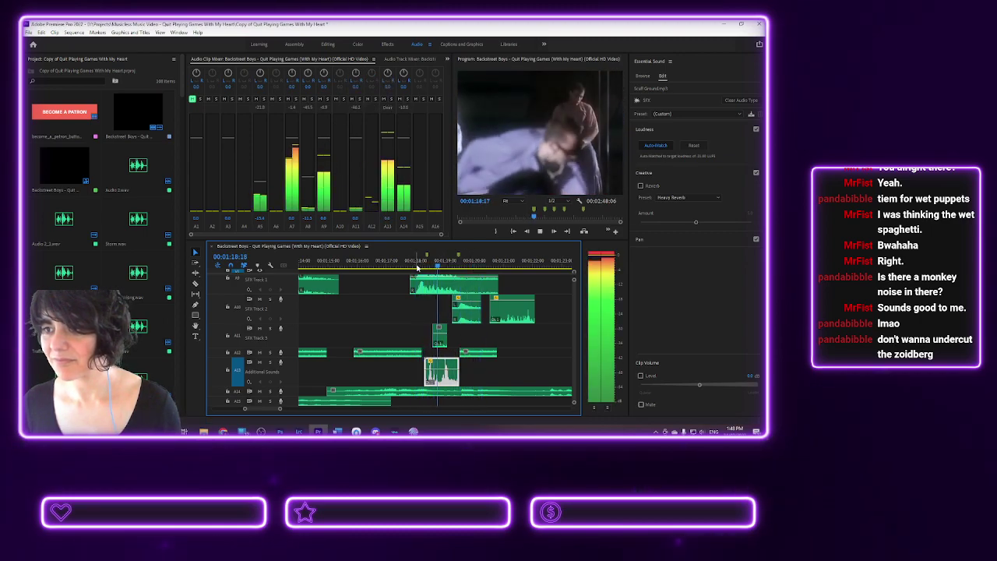
{"action": "key", "text": "space"}
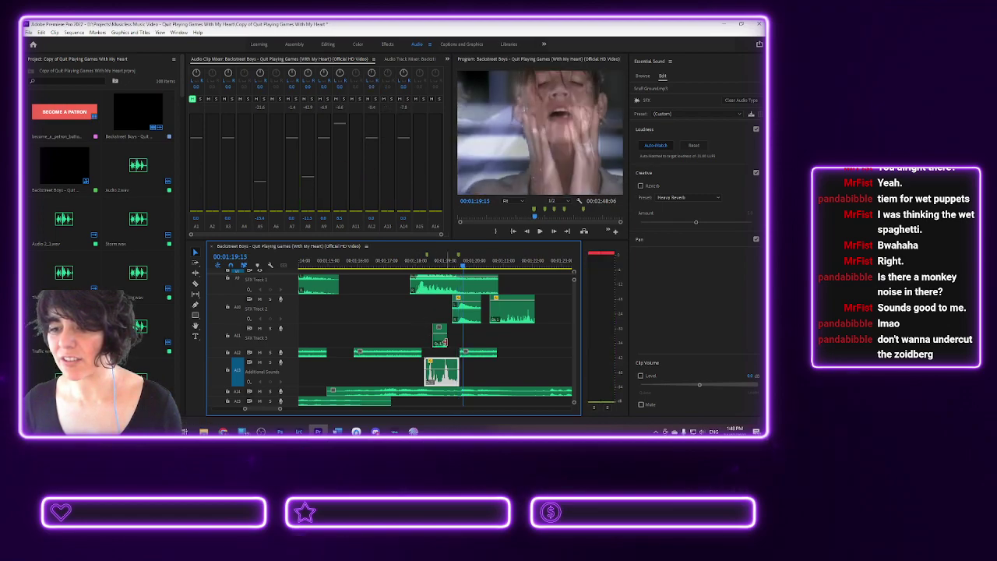
- Replay the flapping movement from 1:17:16 and delete the Sponge and Cloth clip from SFX Track 3
{"action": "left_click", "coordinate": [407, 261]}
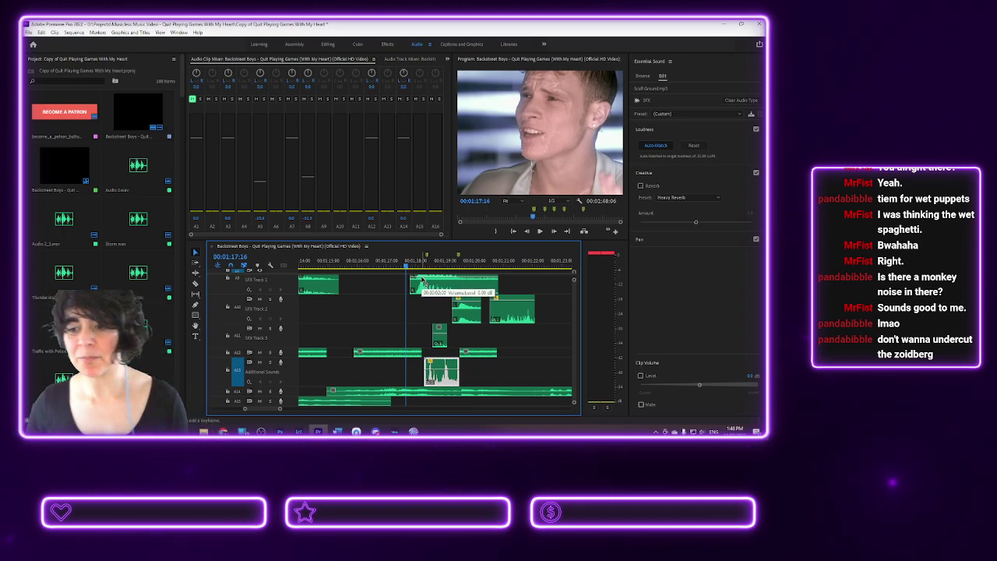
{"action": "key", "text": "space"}
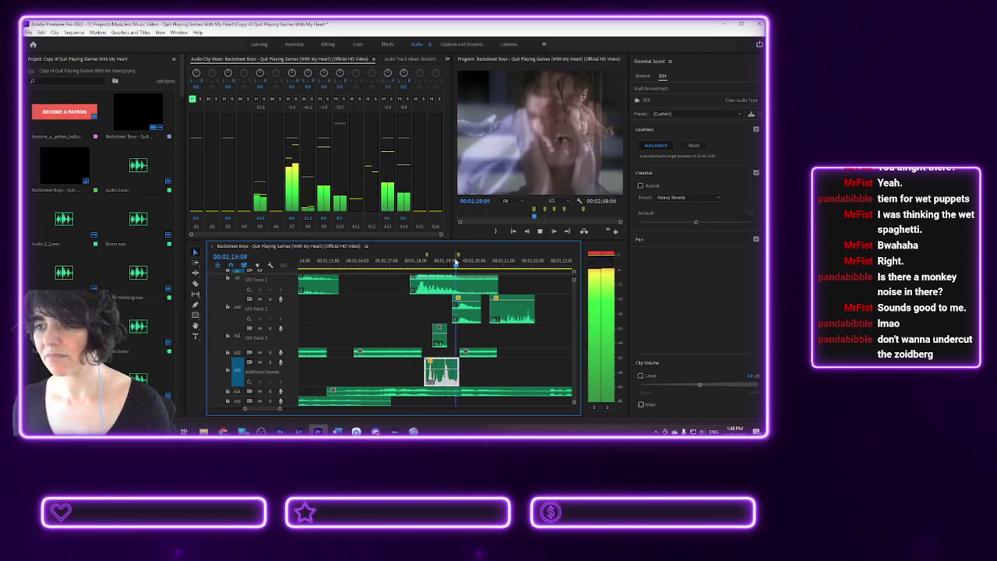
{"action": "key", "text": "space"}
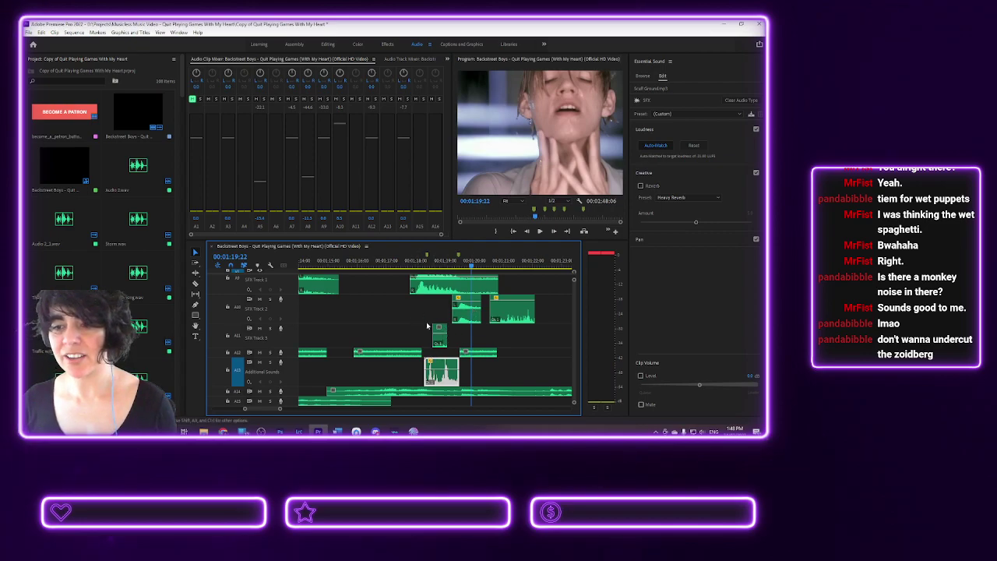
{"action": "left_click", "coordinate": [438, 333]}
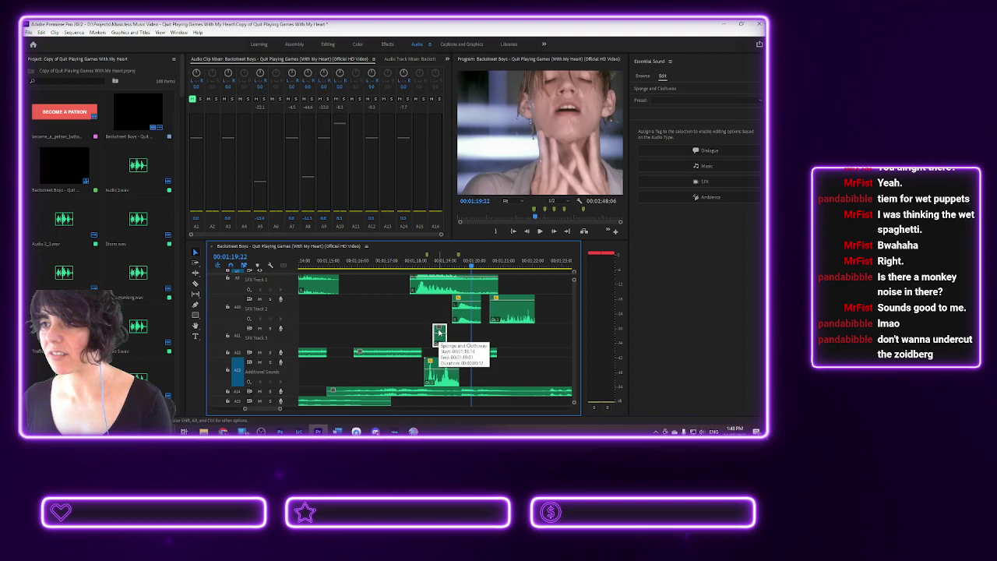
{"action": "key", "text": "Delete"}
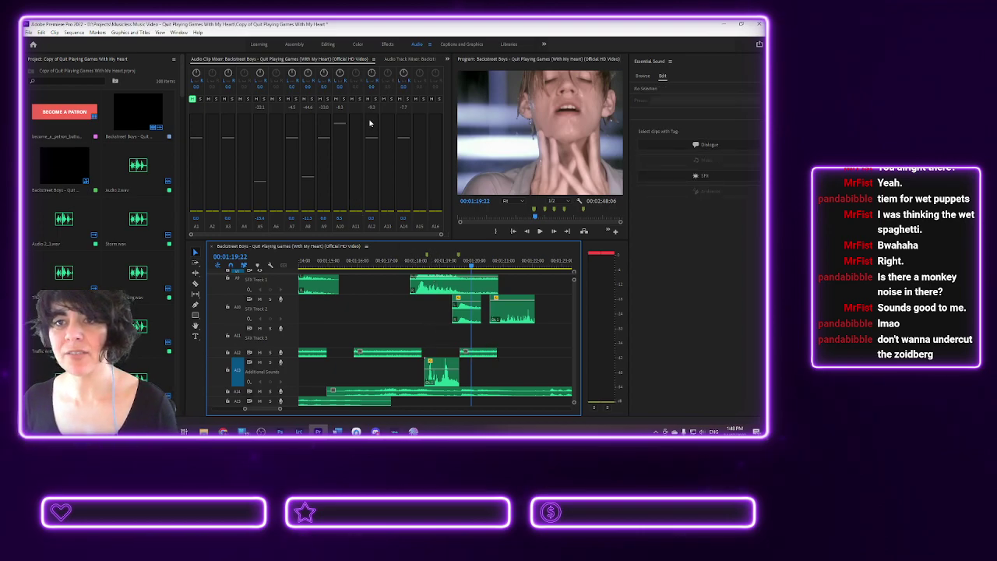
- Return to the Editing workspace, set the playhead to 1:18:01, and open Coin Jangle from the media folder in the source monitor
{"action": "left_click", "coordinate": [328, 44]}
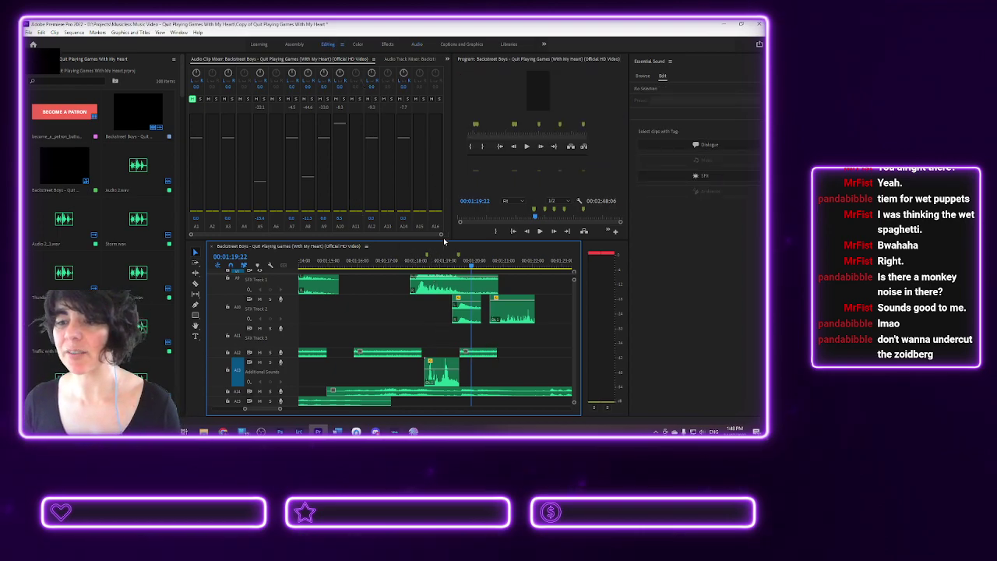
{"action": "left_click_drag", "start_coordinate": [398, 288], "coordinate": [384, 285]}
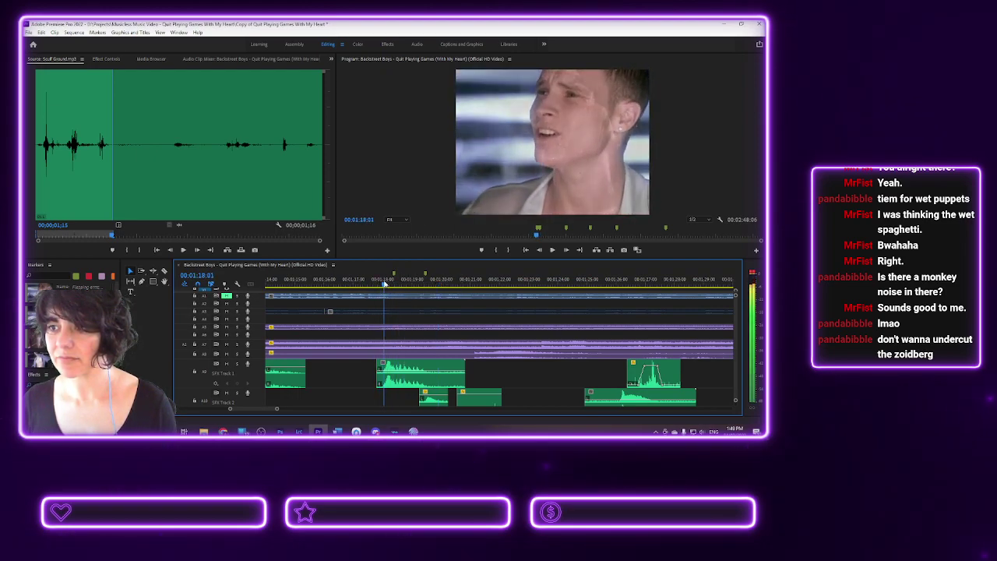
{"action": "left_click", "coordinate": [152, 61]}
{"action": "scroll", "coordinate": [257, 162], "scroll_direction": "down", "scroll_amount": 2}
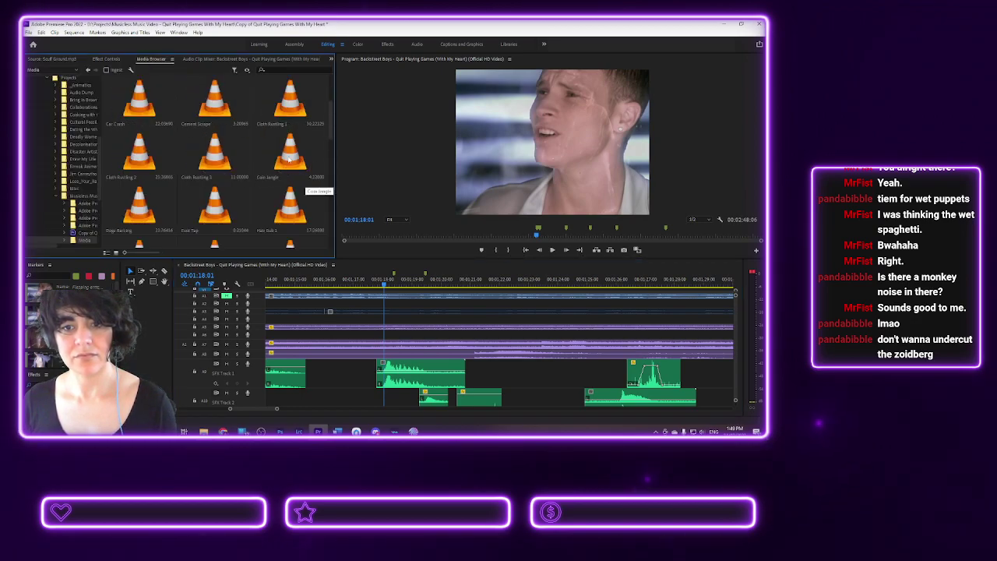
{"action": "left_click", "coordinate": [287, 154]}
{"action": "double_click", "coordinate": [287, 153]}
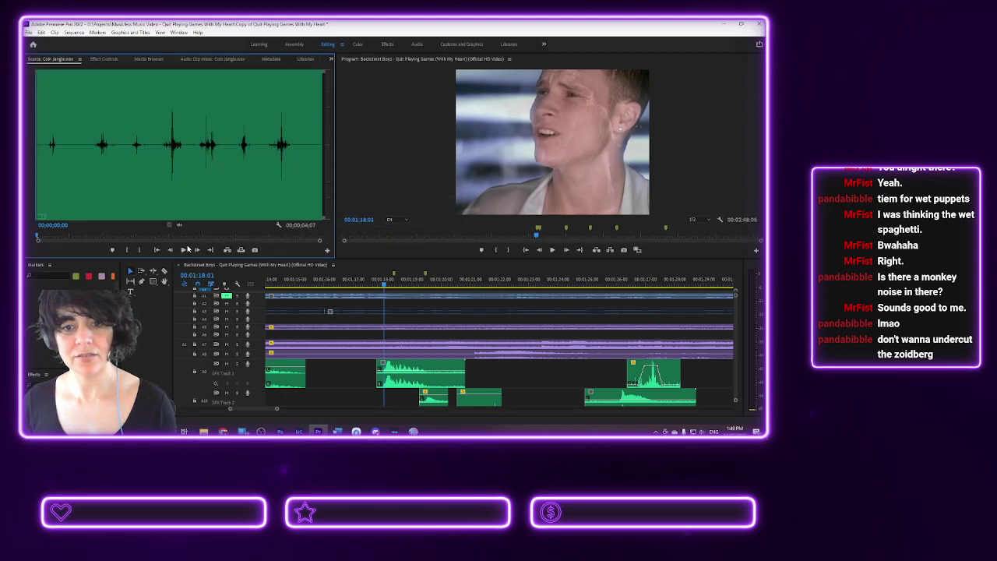
- Listen to Coin Jangle in the source monitor and open Necklace Rattling from the media folder instead
{"action": "left_click", "coordinate": [183, 250]}
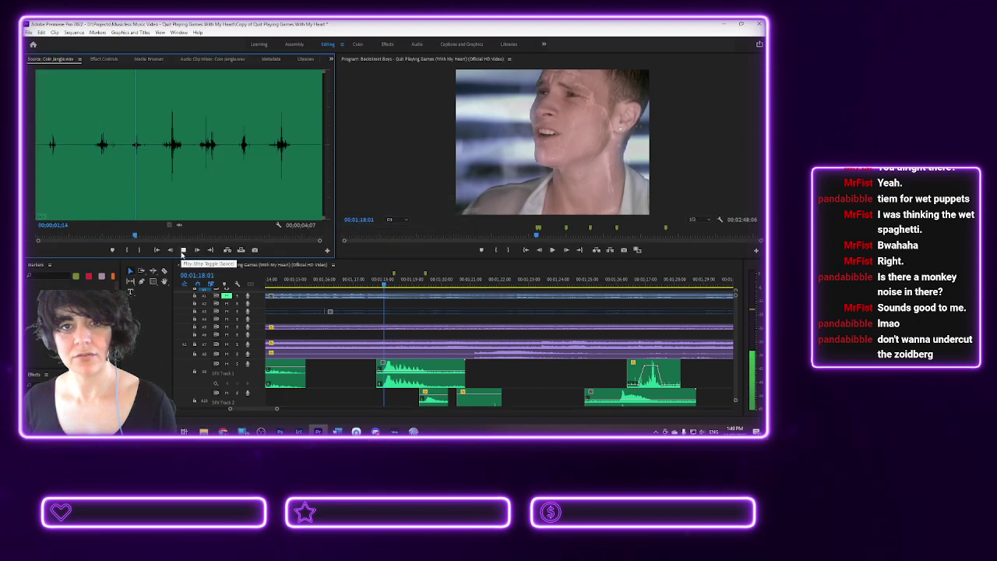
{"action": "left_click", "coordinate": [183, 250]}
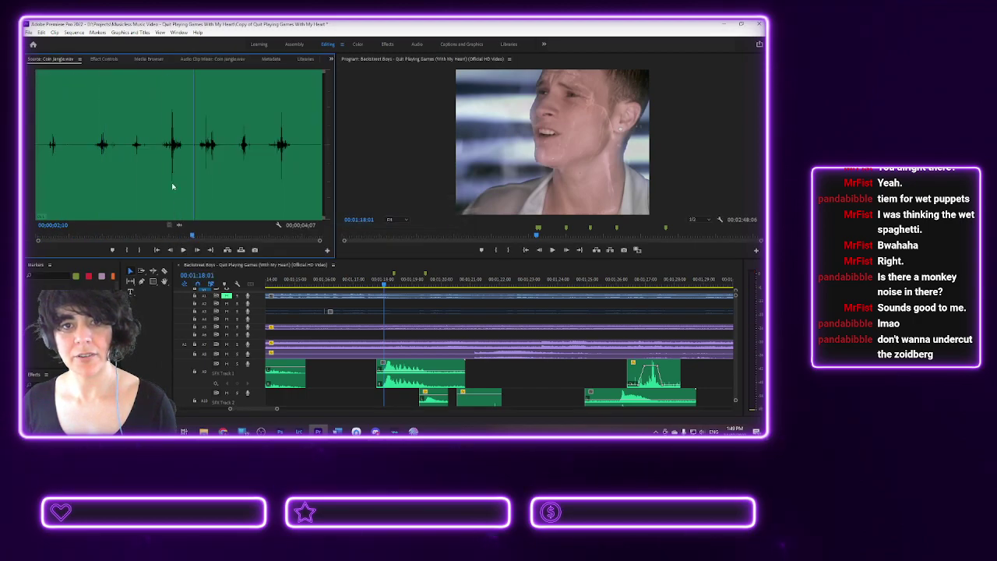
{"action": "left_click", "coordinate": [148, 60]}
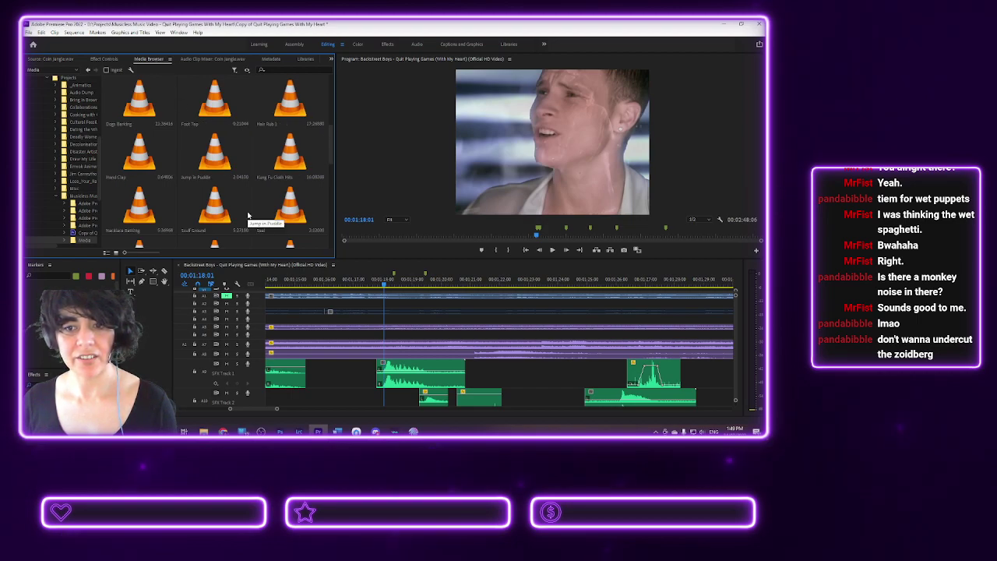
{"action": "double_click", "coordinate": [143, 215]}
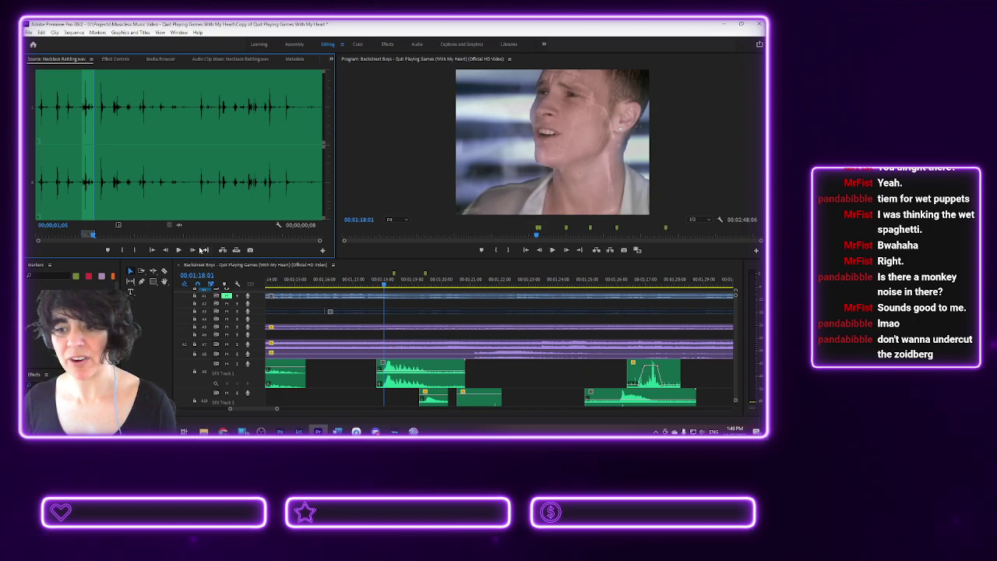
- Place the marked Necklace Rattling section on SFX Track 2 just after 1:18, play it, and shift the clip slightly later
{"action": "left_click_drag", "start_coordinate": [179, 225], "coordinate": [391, 400]}
{"action": "key", "text": "space"}
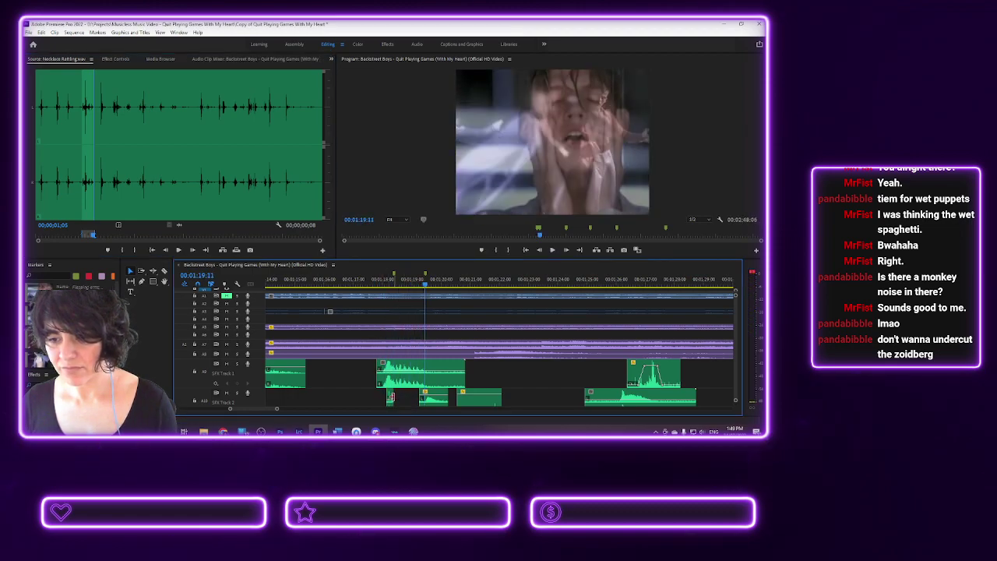
{"action": "left_click_drag", "start_coordinate": [390, 397], "coordinate": [403, 398]}
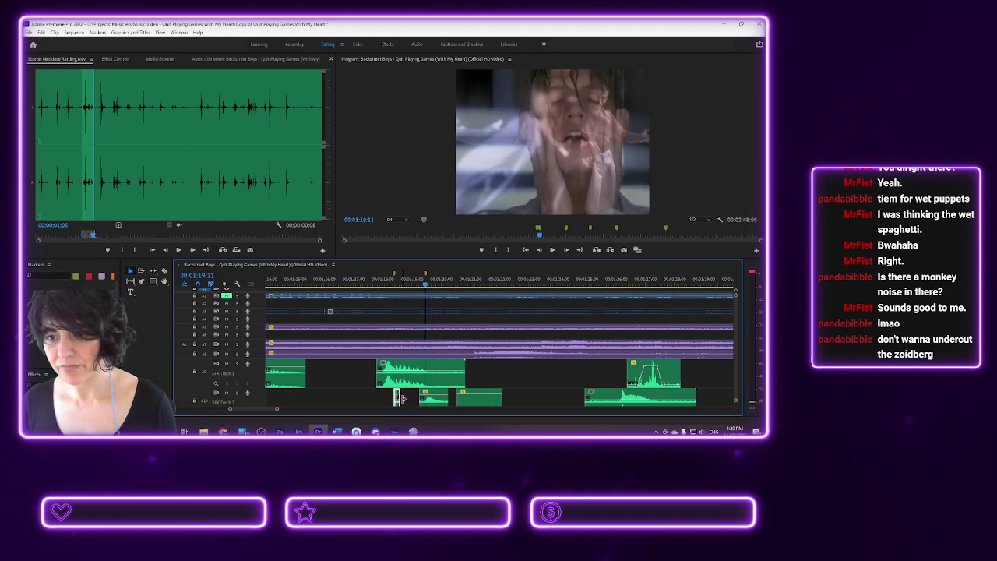
- Listen to the next rattles in Necklace Rattling and mark a new section from 00;00;01;16 to 00;00;02;00
{"action": "left_click", "coordinate": [112, 186]}
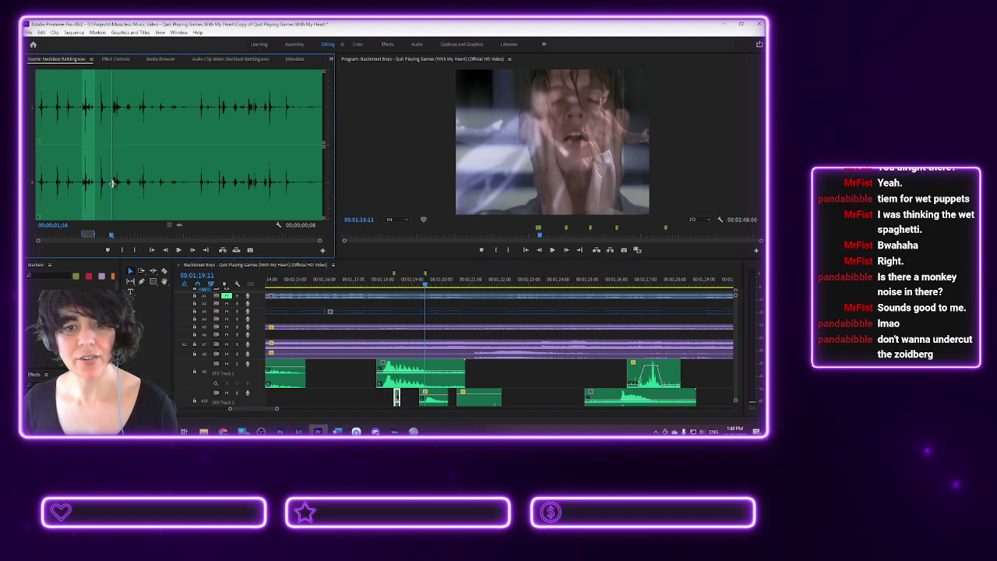
{"action": "left_click", "coordinate": [179, 250]}
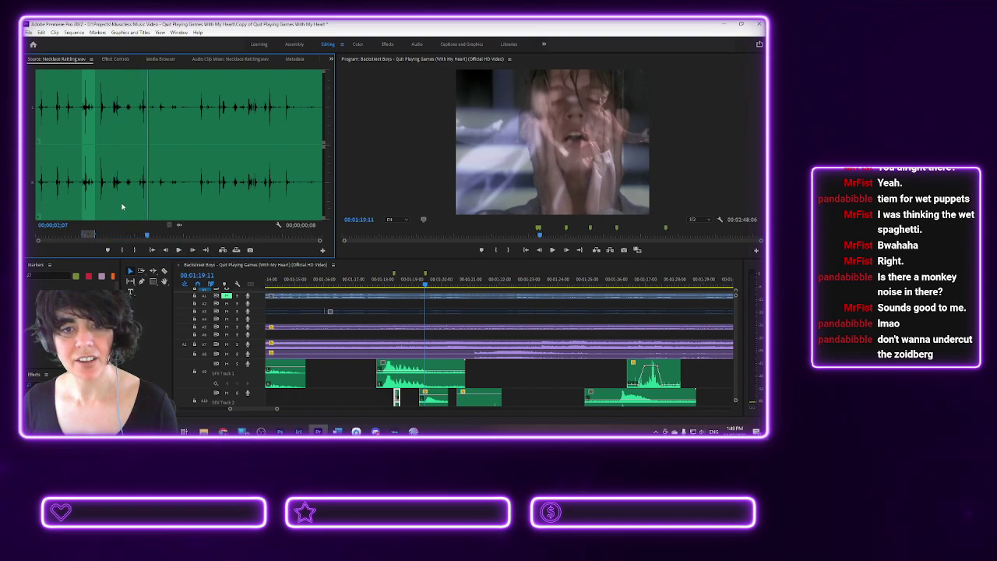
{"action": "left_click", "coordinate": [113, 186]}
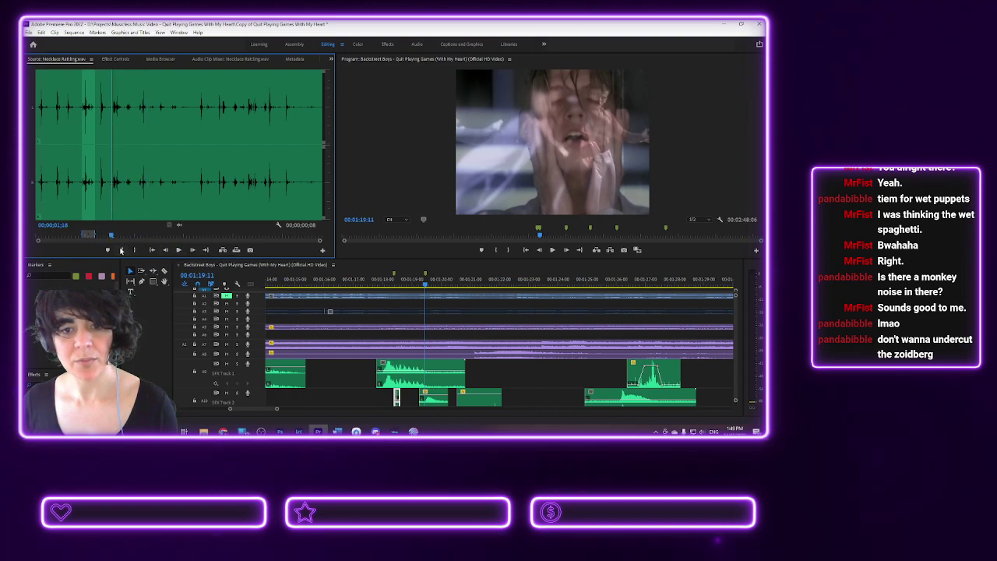
{"action": "left_click", "coordinate": [121, 250]}
{"action": "left_click", "coordinate": [136, 186]}
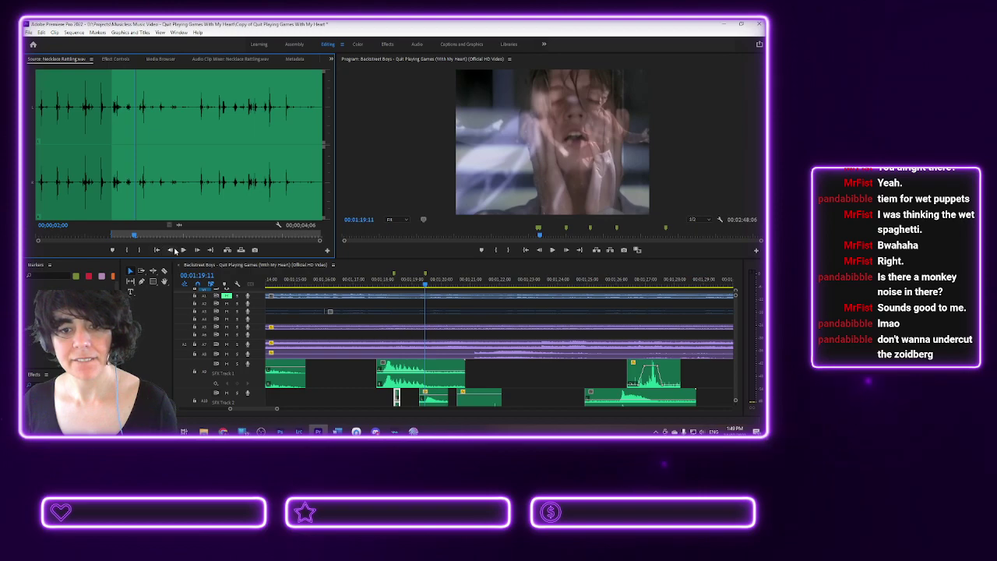
{"action": "left_click", "coordinate": [139, 250]}
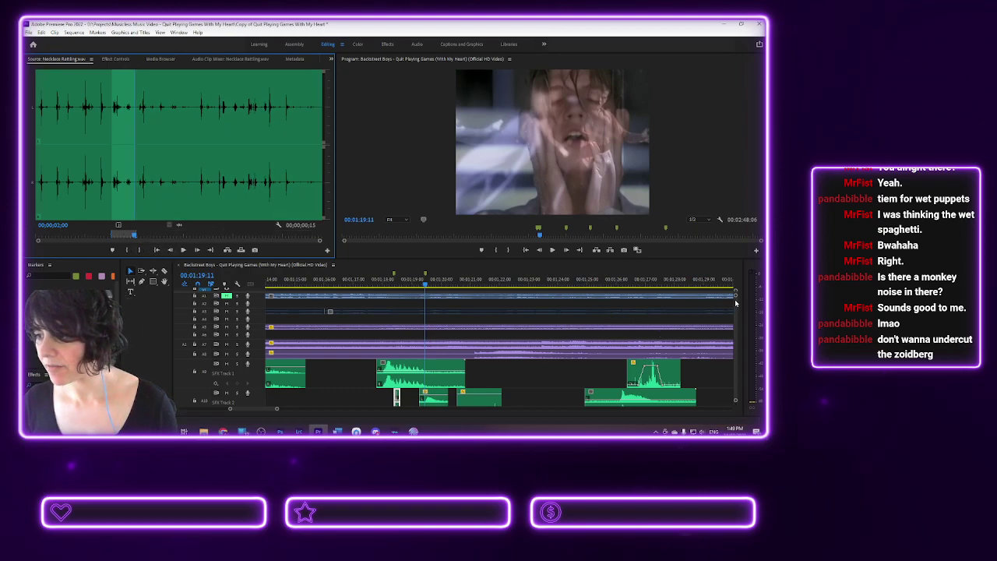
- Place the newly marked Necklace Rattling section on SFX Track 2 right after the first rattle clip and play the flapping movement
{"action": "scroll", "coordinate": [737, 308], "scroll_direction": "down", "scroll_amount": 3}
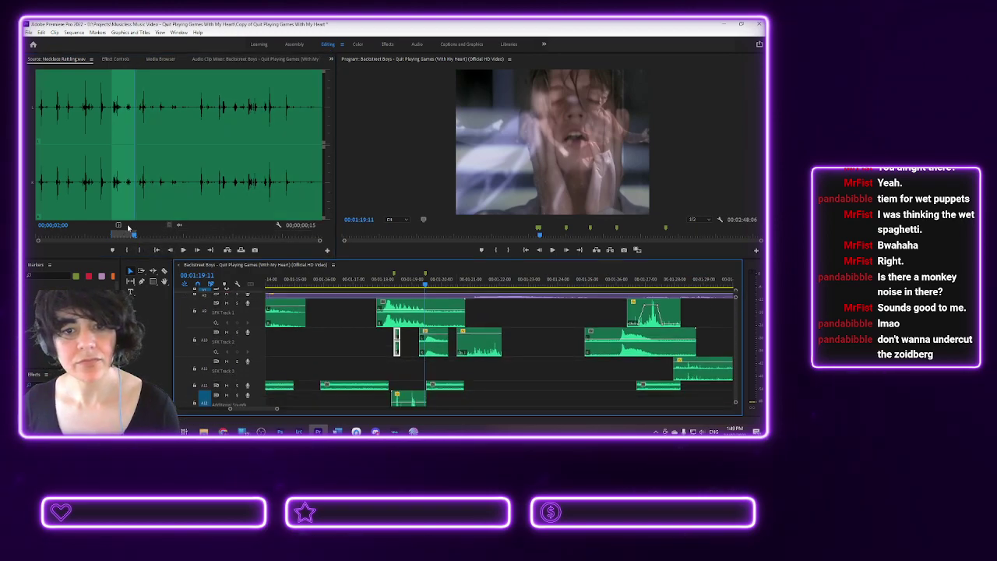
{"action": "left_click_drag", "start_coordinate": [179, 226], "coordinate": [405, 342]}
{"action": "key", "text": "space"}
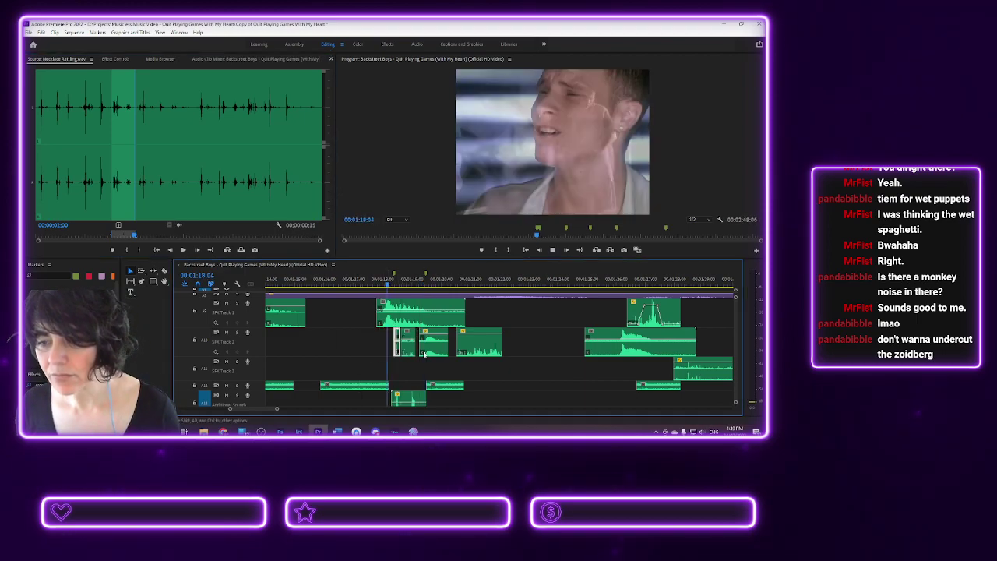
{"action": "key", "text": "space"}
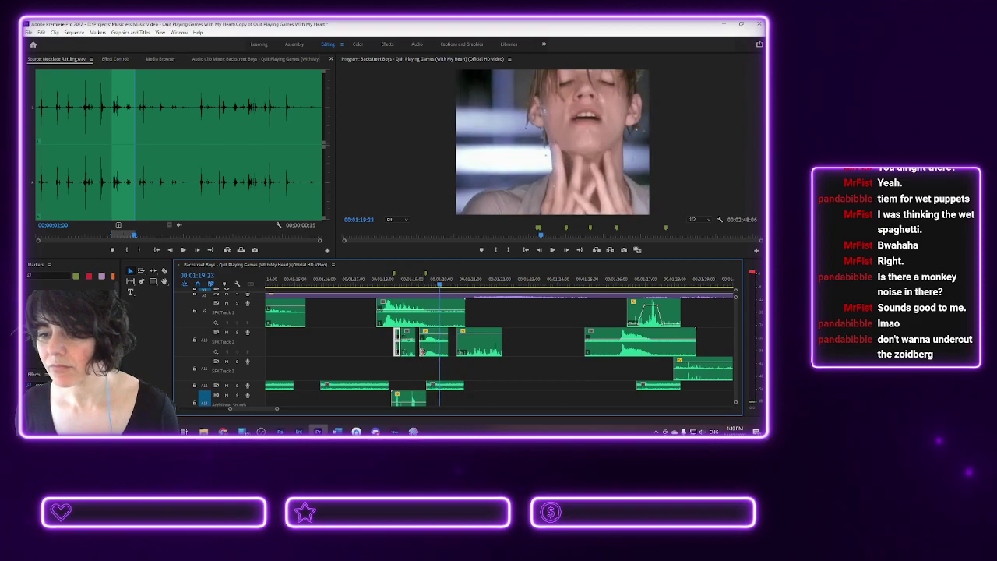
- Replay the flapping movement from 1:18:04 to check the timing of both rattle clips
{"action": "key", "text": "Left"}
{"action": "key", "text": "Left"}
{"action": "key", "text": "Left"}
{"action": "key", "text": "Left"}
{"action": "key", "text": "Left"}
{"action": "key", "text": "Left"}
{"action": "key", "text": "Left"}
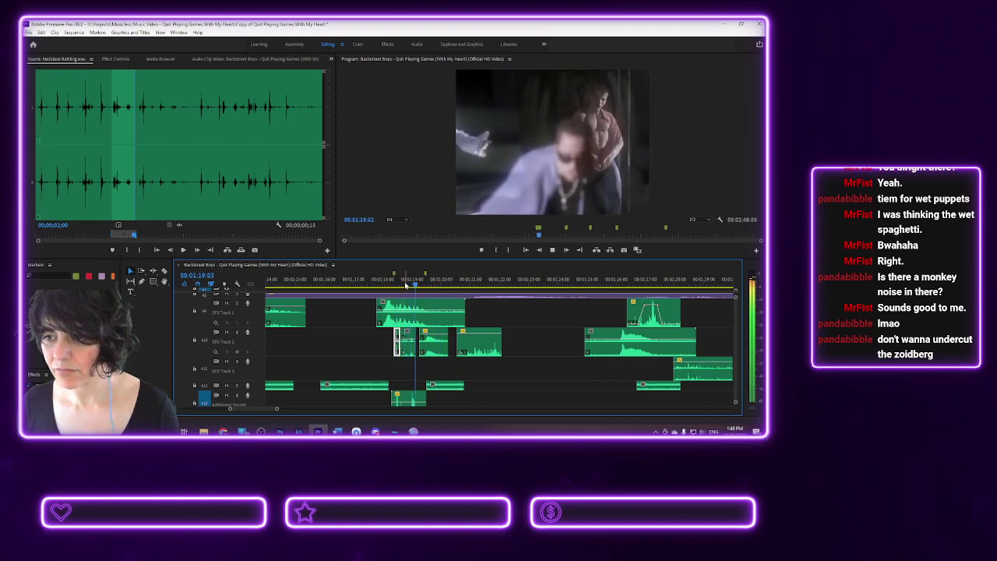
{"action": "left_click", "coordinate": [391, 287]}
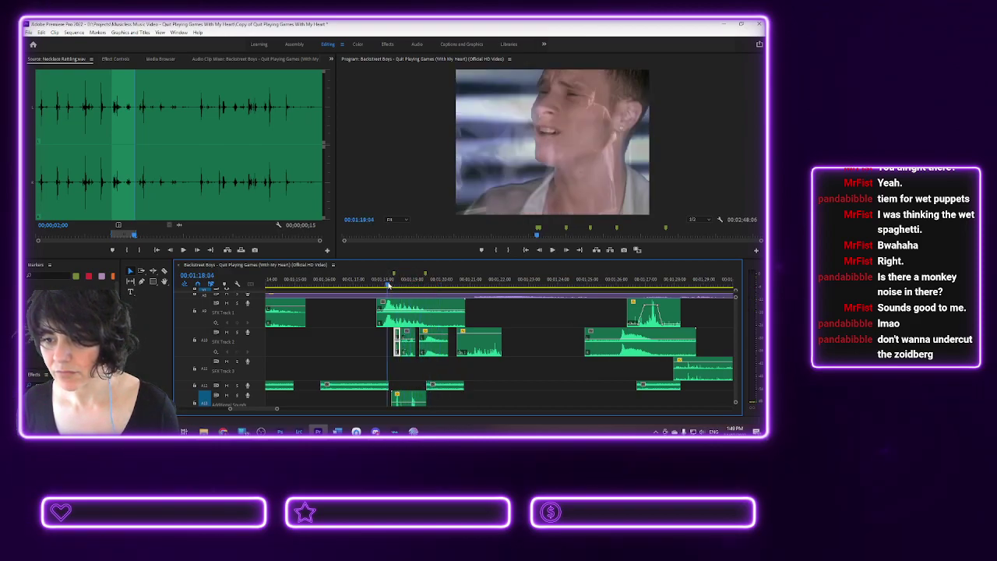
{"action": "key", "text": "space"}
{"action": "key", "text": "space"}
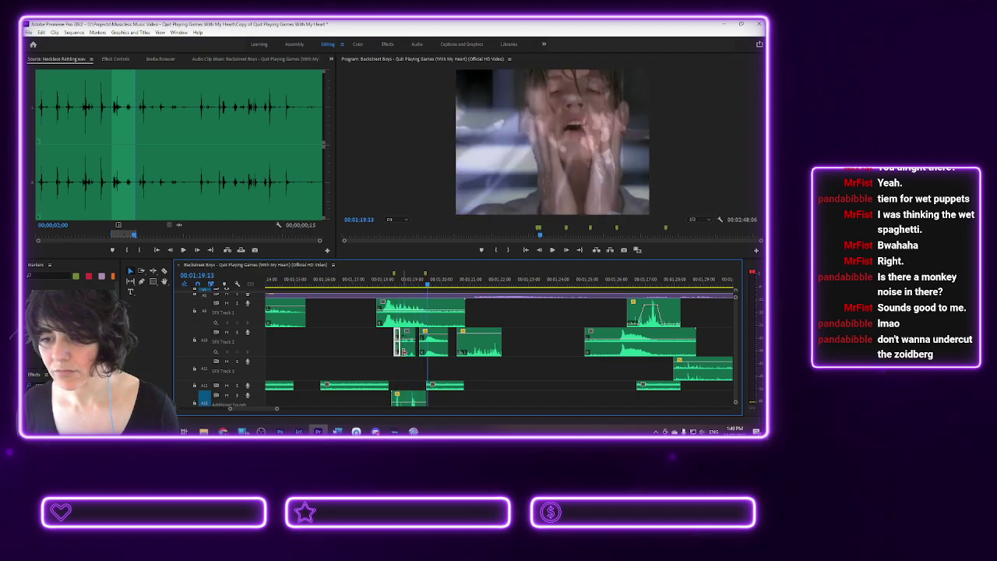
- Shift both rattle clips slightly, play the flapping movement, and delete the second, longer rattle clip from SFX Track 2
{"action": "left_click_drag", "start_coordinate": [412, 350], "coordinate": [405, 347]}
{"action": "key", "text": "shift+k"}
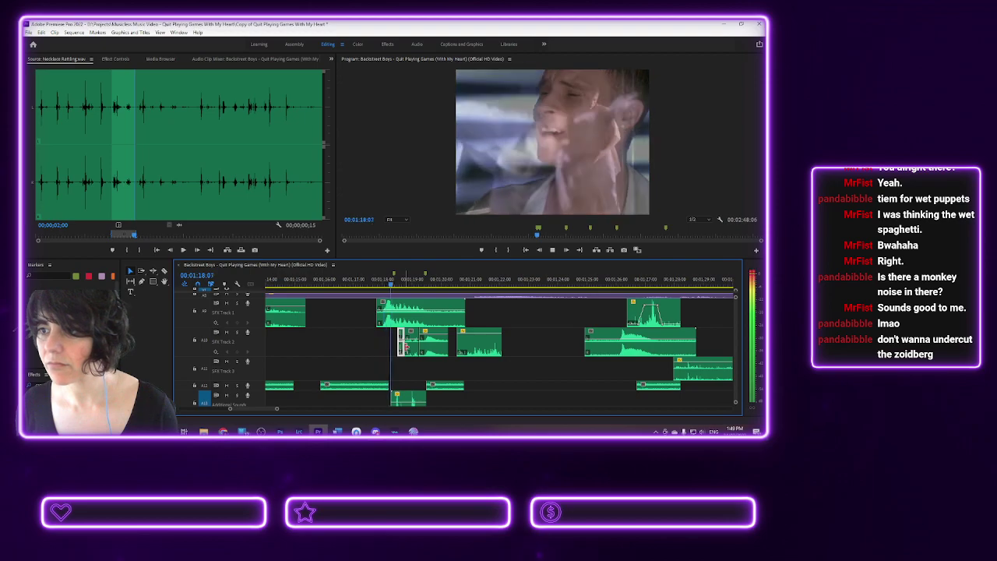
{"action": "key", "text": "space"}
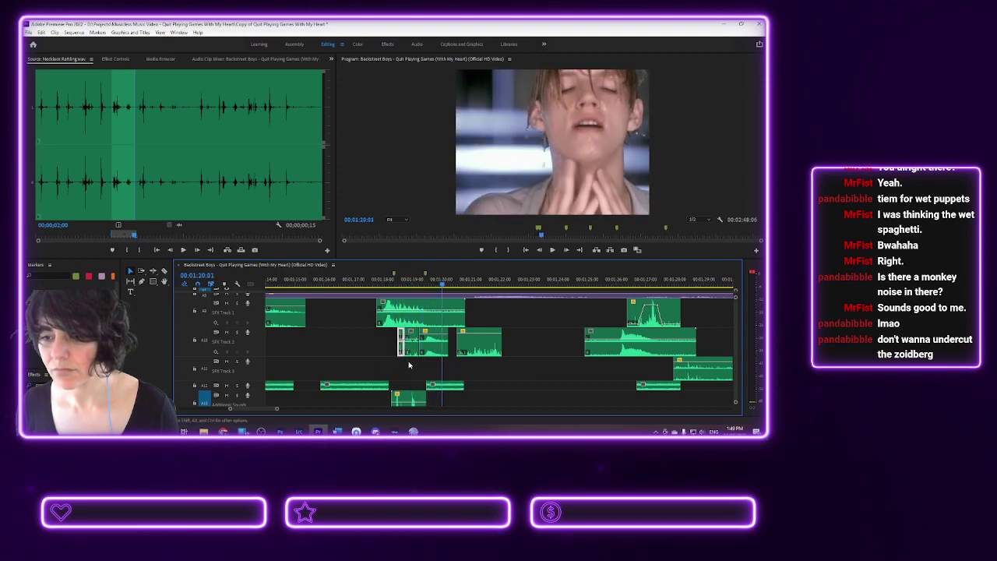
{"action": "key", "text": "Delete"}
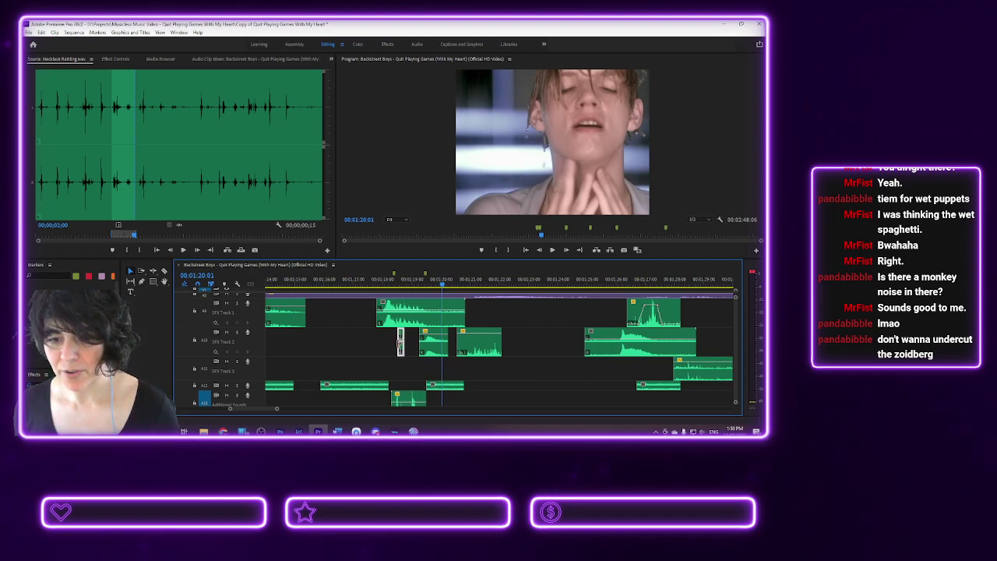
- Move the Scuff Ground clip to SFX Track 3, duplicate the short rattle clip right after itself on SFX Track 2, and play the movement
{"action": "left_click_drag", "start_coordinate": [414, 399], "coordinate": [412, 343]}
{"action": "left_click", "coordinate": [446, 398]}
{"action": "key", "text": "space"}
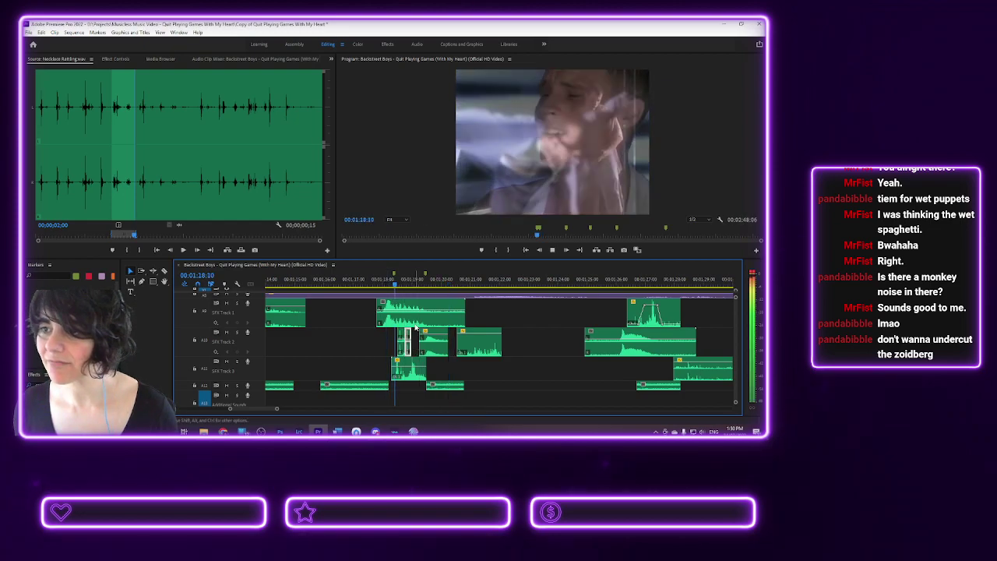
{"action": "key", "text": "space"}
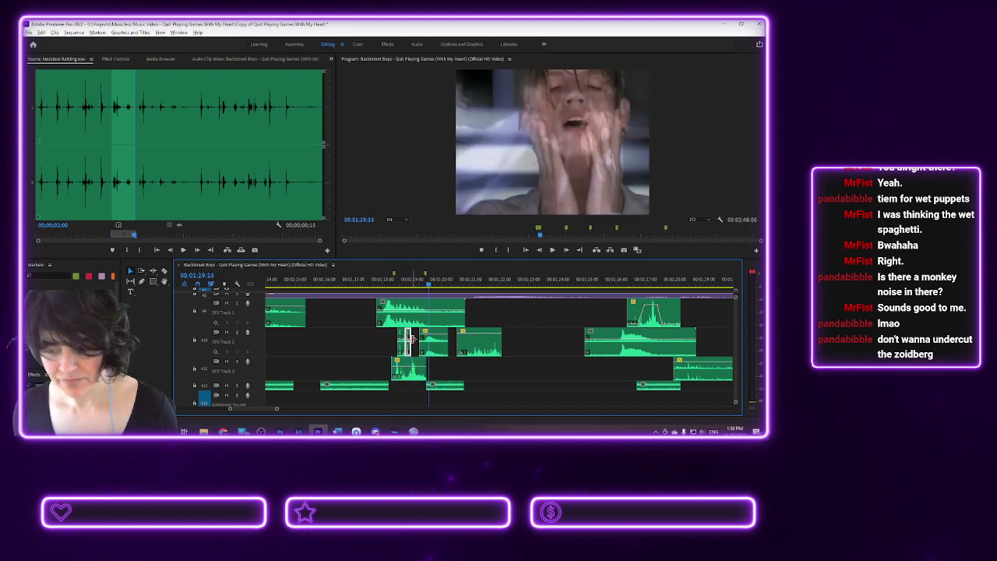
- Shift the duplicated rattle clip later to about 1:19 on SFX Track 2 and replay the movement from 1:18:07
{"action": "scroll", "coordinate": [410, 338], "scroll_direction": "up", "scroll_amount": 3}
{"action": "left_click_drag", "start_coordinate": [411, 338], "coordinate": [412, 340]}
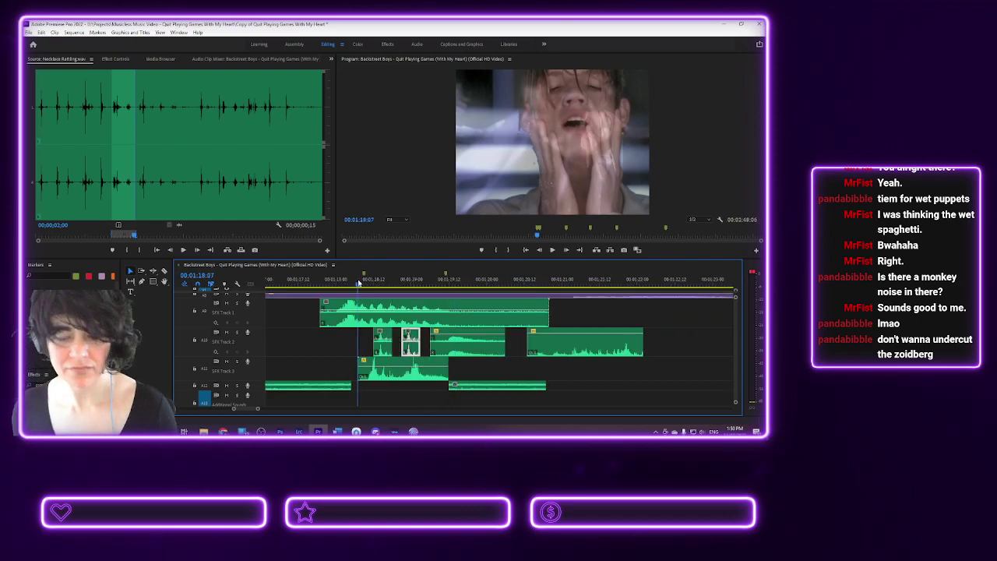
{"action": "key", "text": "space"}
{"action": "key", "text": "space"}
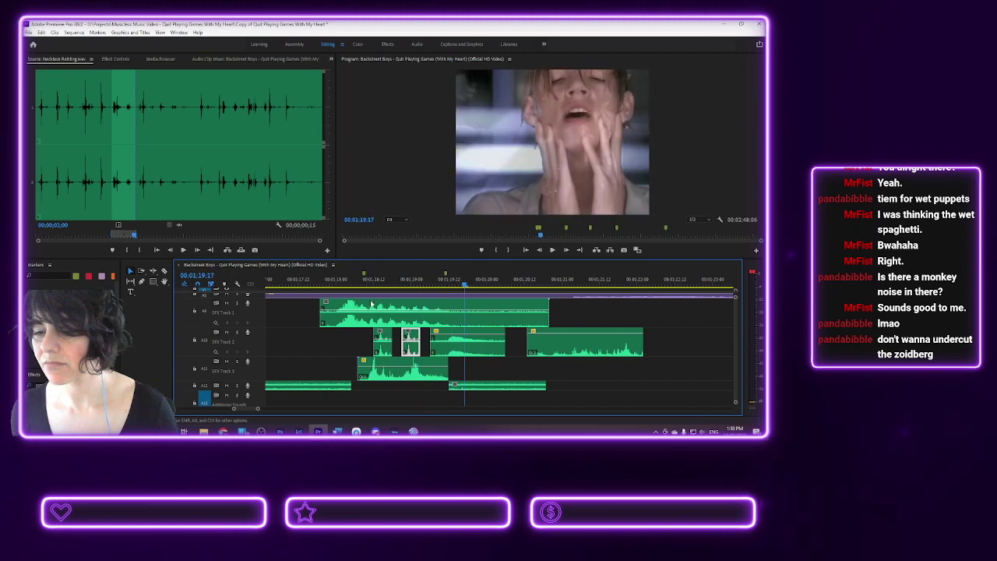
- Adjust the volume of both short rattle clips on SFX Track 2 and play the flapping movement
{"action": "left_click", "coordinate": [383, 349]}
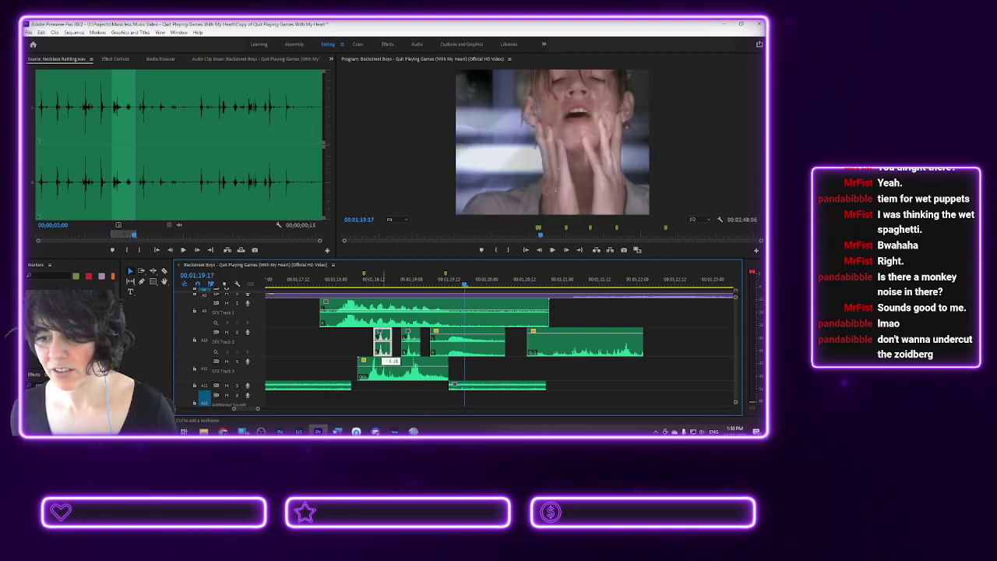
{"action": "left_click", "coordinate": [414, 342]}
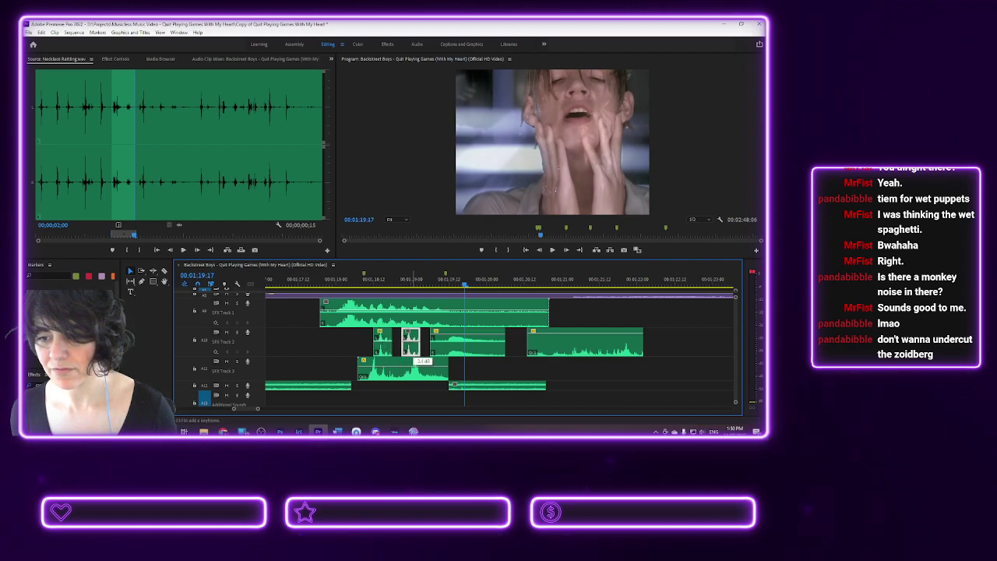
{"action": "key", "text": "space"}
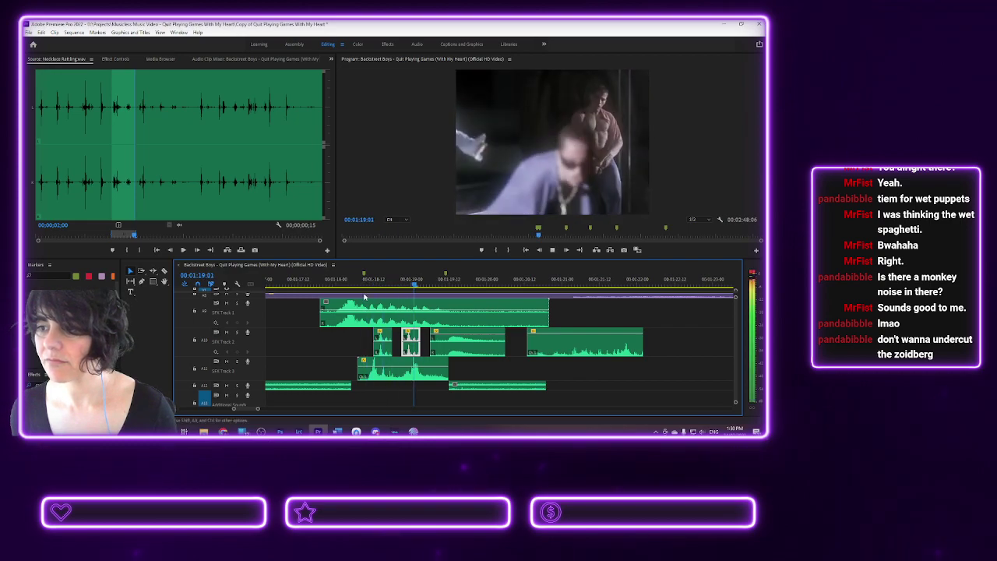
{"action": "key", "text": "space"}
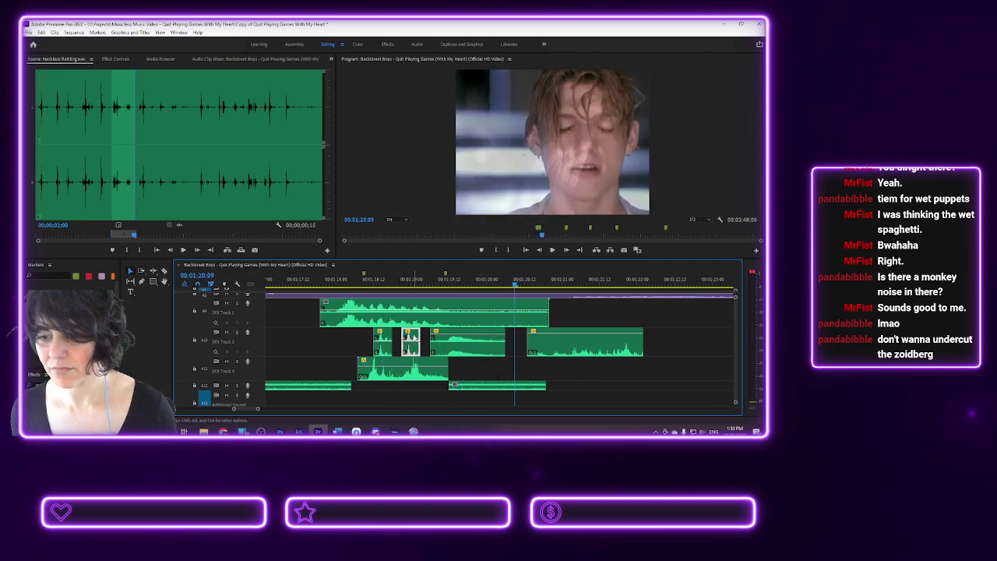
- Replay the flapping movement and shift the second rattle clip later, up against the following SFX Track 2 clip
{"action": "left_click_drag", "start_coordinate": [404, 286], "coordinate": [435, 297]}
{"action": "key", "text": "space"}
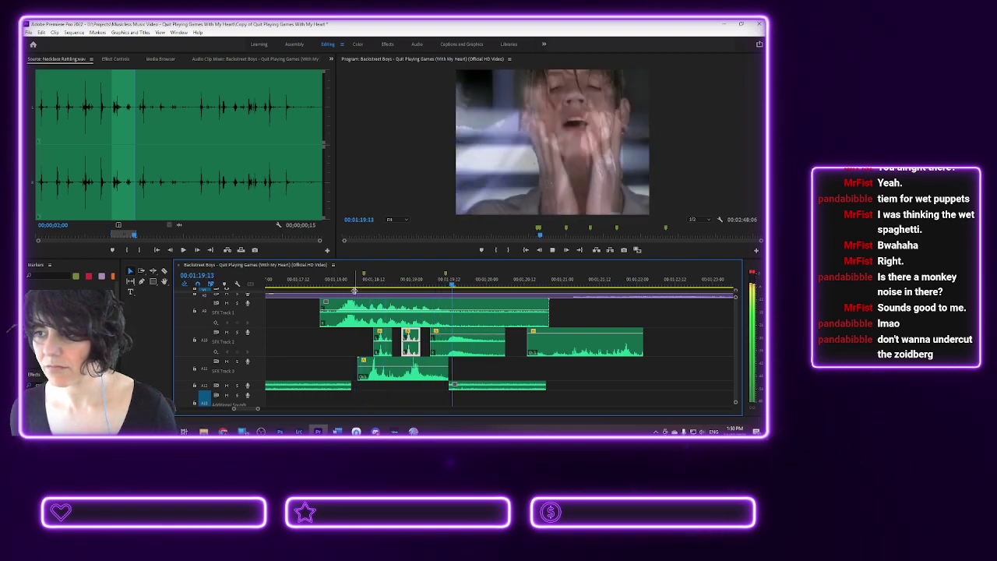
{"action": "key", "text": "space"}
{"action": "left_click_drag", "start_coordinate": [416, 338], "coordinate": [416, 344]}
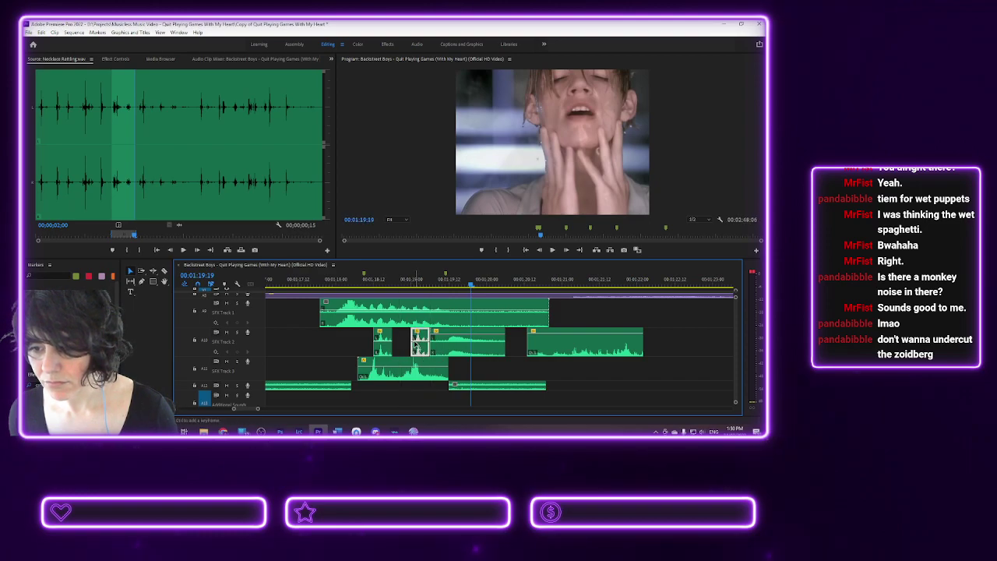
- Shift the selected short clip on SFX Track 2 slightly earlier and play the section back
{"action": "scroll", "coordinate": [406, 340], "scroll_direction": "up", "scroll_amount": 2, "text": "alt"}
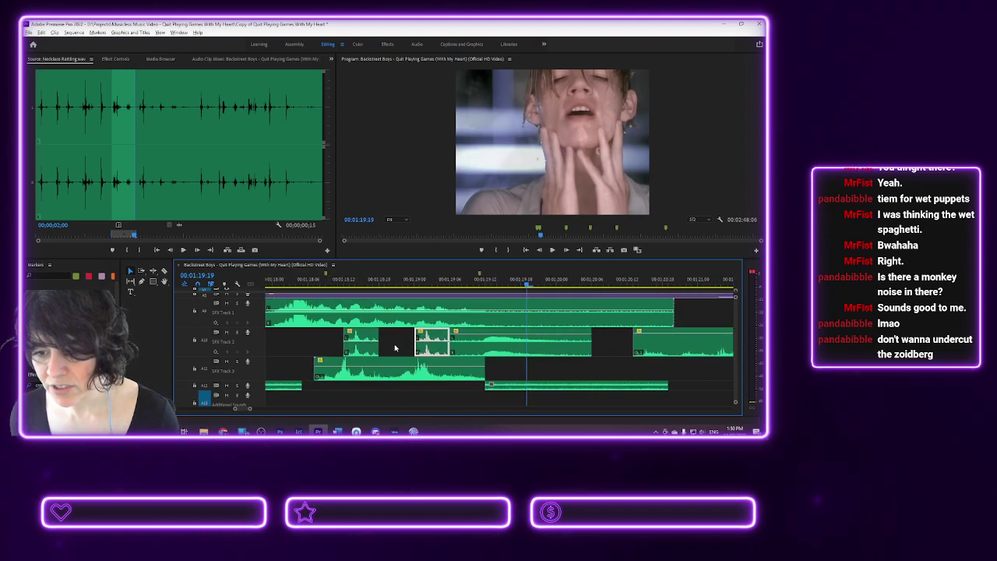
{"action": "left_click_drag", "start_coordinate": [433, 339], "coordinate": [427, 340]}
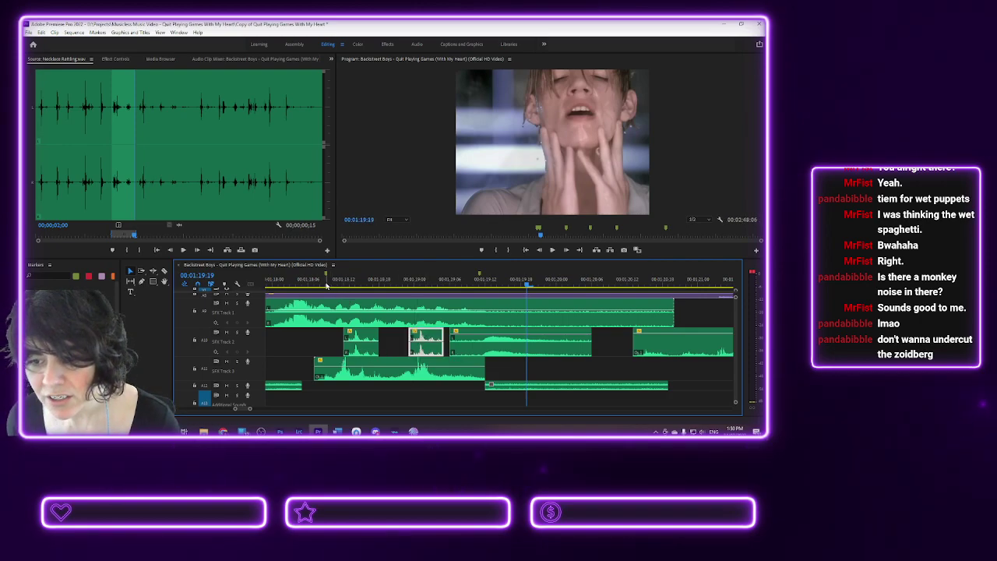
{"action": "key", "text": "space"}
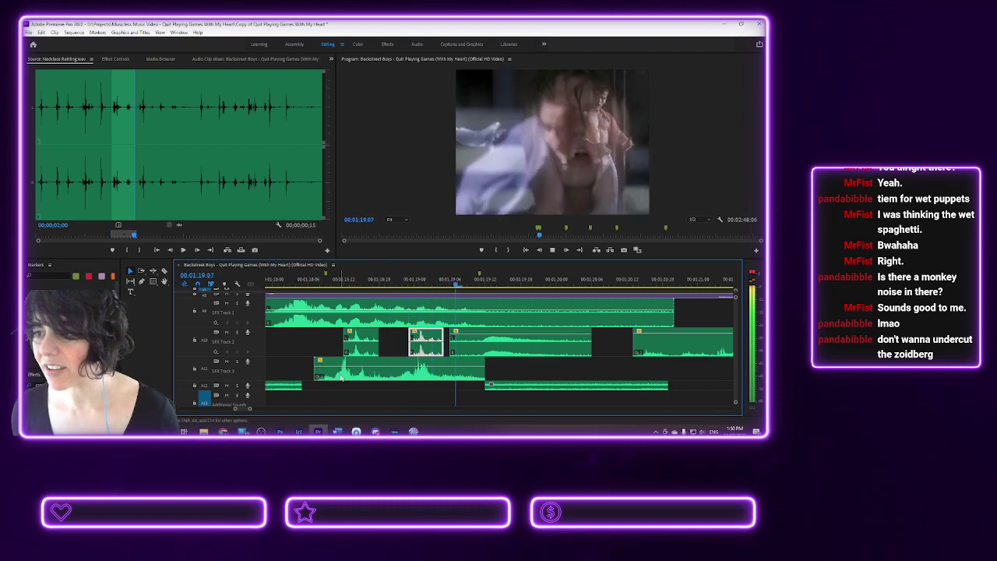
{"action": "left_click", "coordinate": [314, 281]}
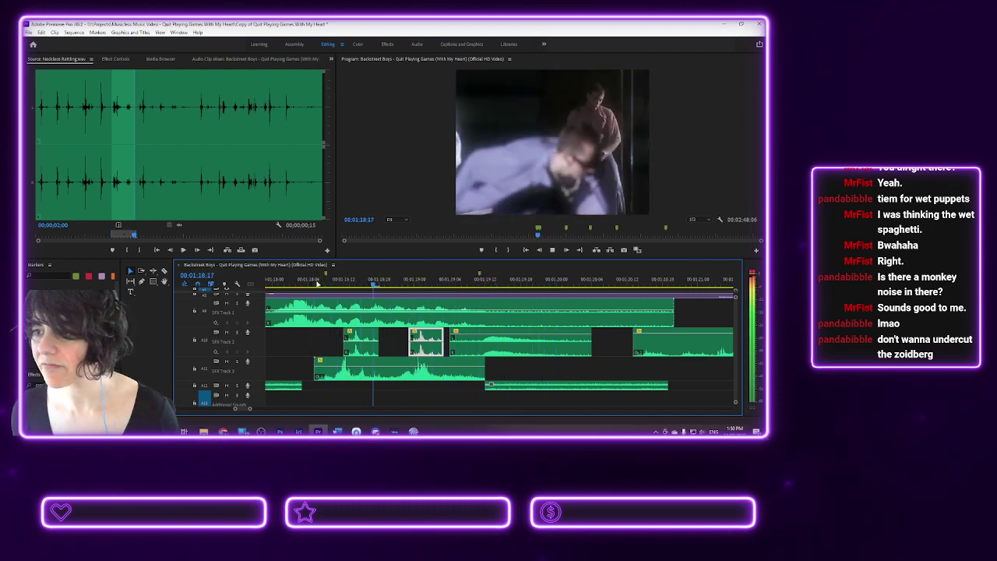
{"action": "key", "text": "space"}
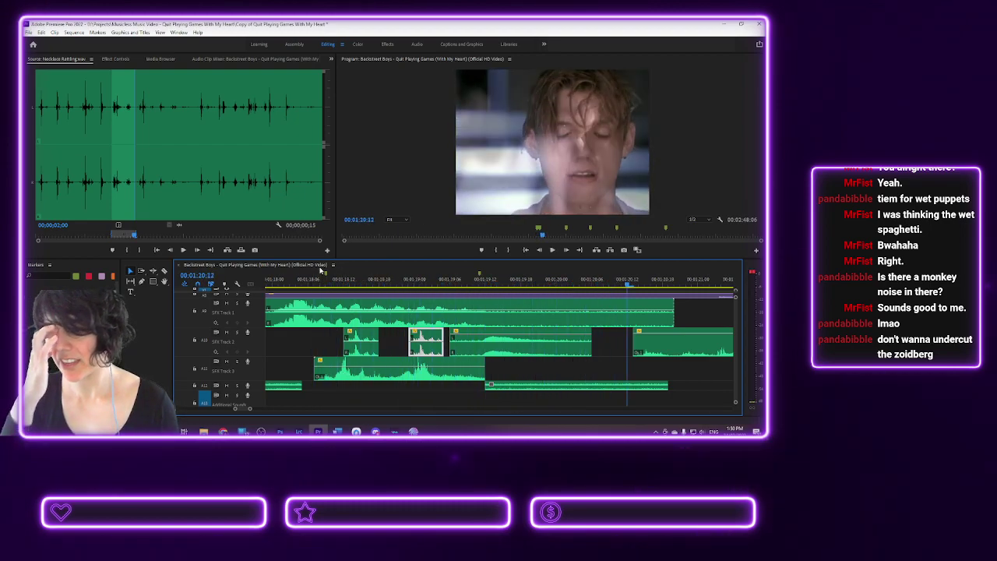
- Clear the sequence marker at 00:01:18:09
{"action": "left_click", "coordinate": [326, 279]}
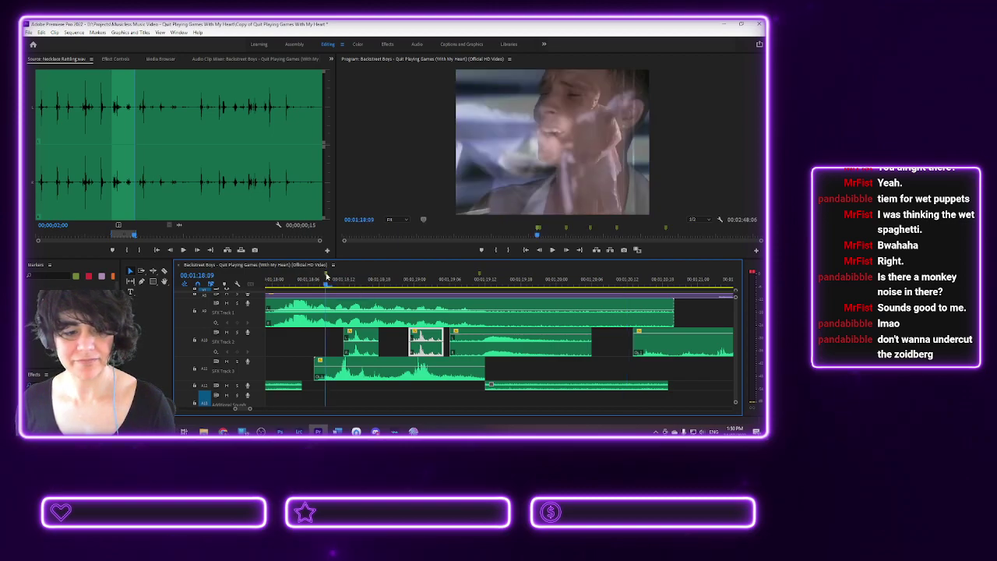
{"action": "right_click", "coordinate": [325, 276]}
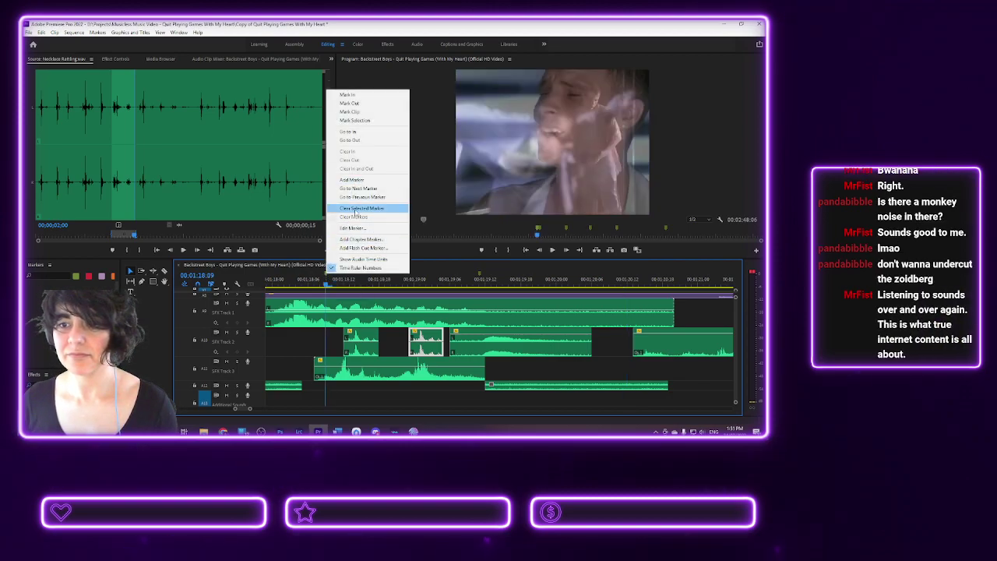
{"action": "left_click", "coordinate": [357, 209]}
- Play the sequence from 00:01:17:09 through the sound effects around the remaining marker
{"action": "key", "text": "minus"}
{"action": "key", "text": "minus"}
{"action": "key", "text": "minus"}
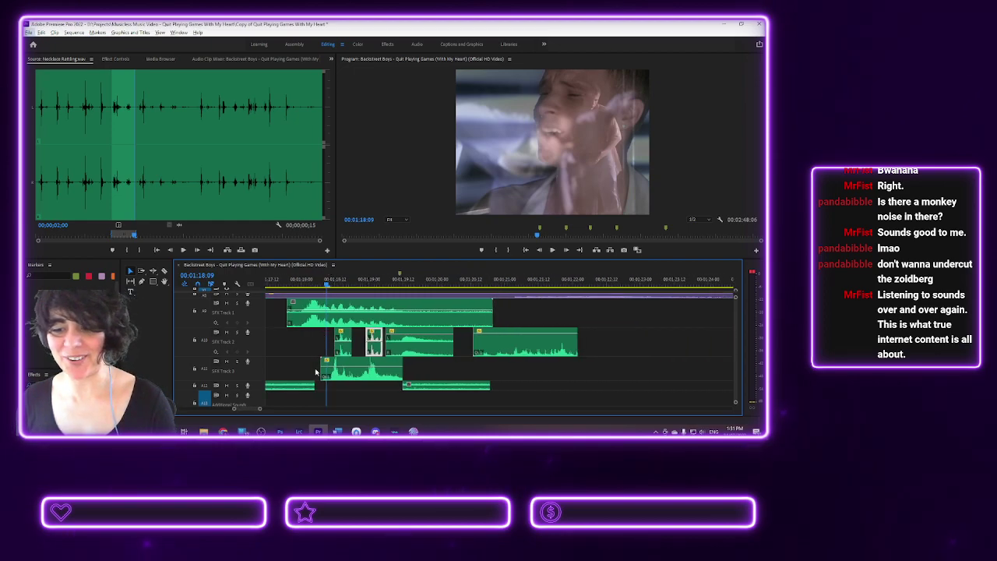
{"action": "scroll", "coordinate": [247, 410], "scroll_direction": "up", "scroll_amount": 3}
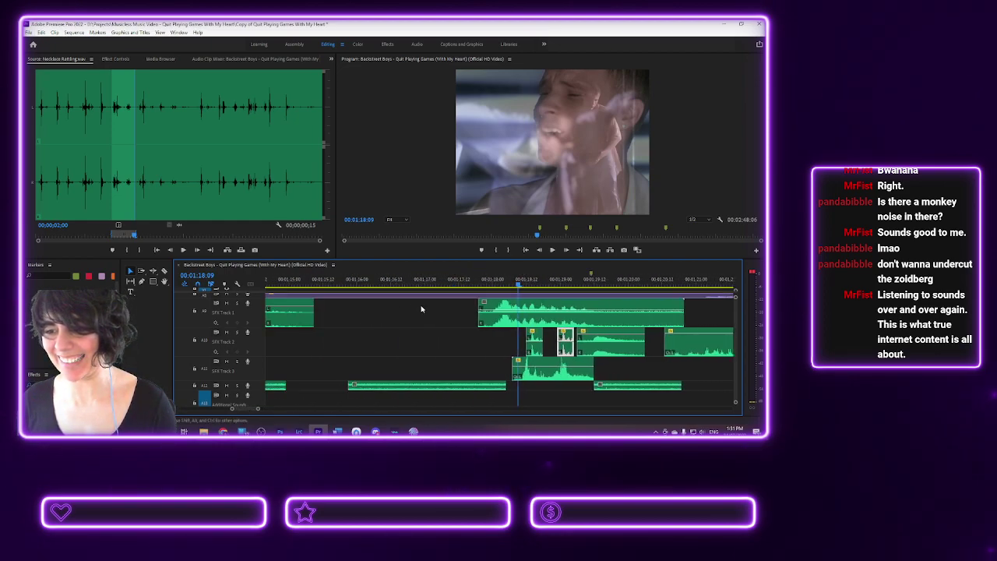
{"action": "left_click", "coordinate": [451, 282]}
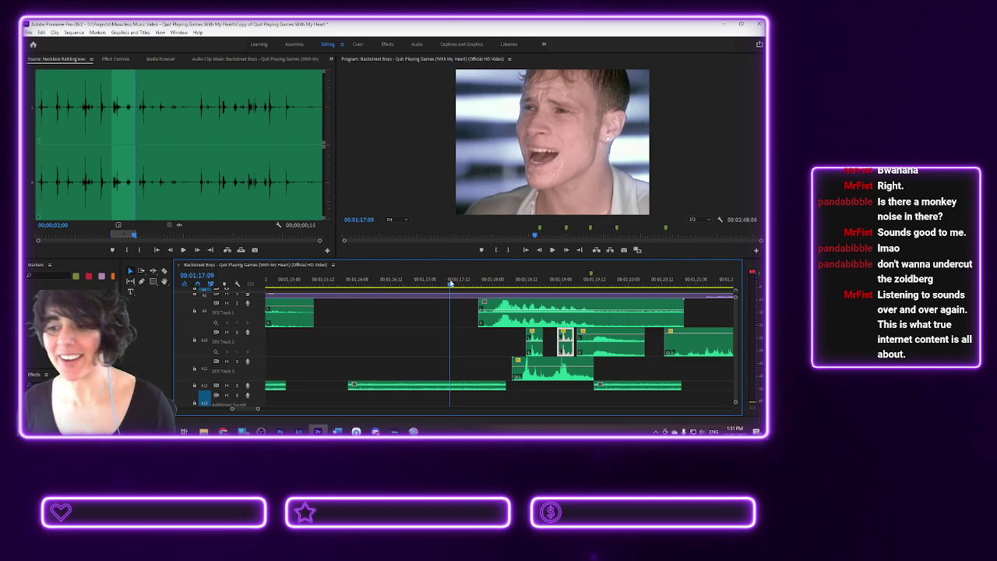
{"action": "key", "text": "space"}
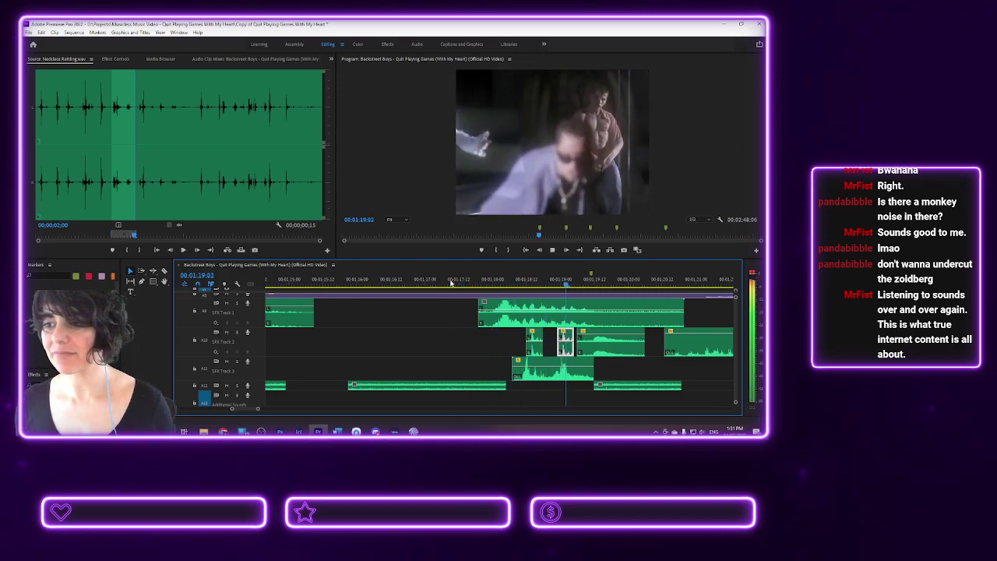
{"action": "key", "text": "space"}
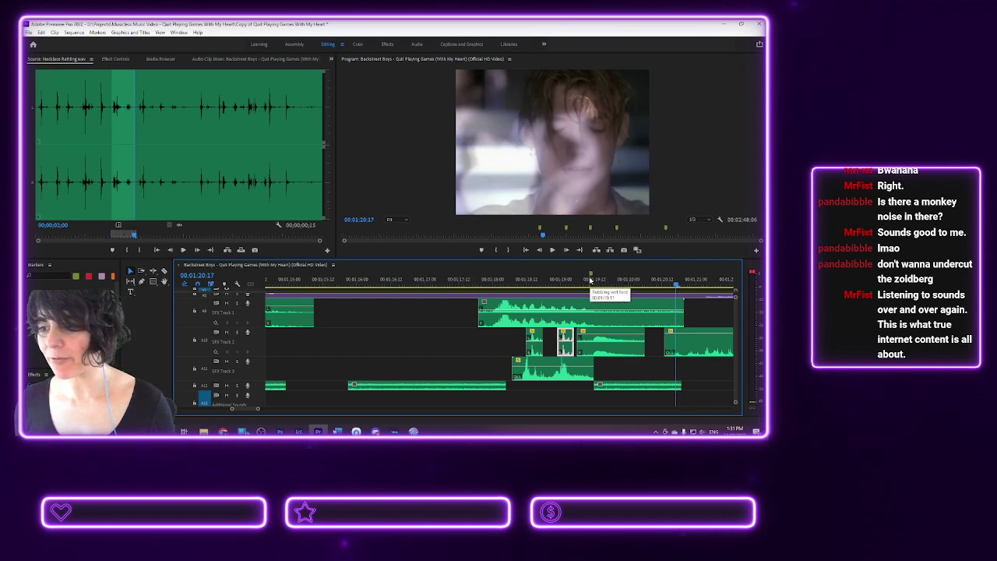
- Find the Slime Noises sound in the project's media folder and listen to it in the source monitor
{"action": "left_click", "coordinate": [165, 59]}
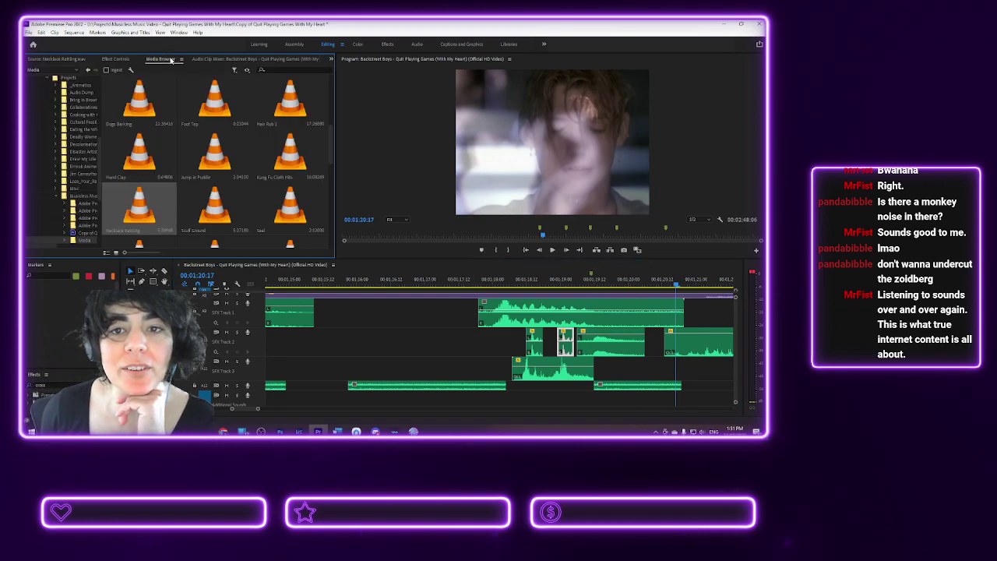
{"action": "scroll", "coordinate": [249, 167], "scroll_direction": "down", "scroll_amount": 1}
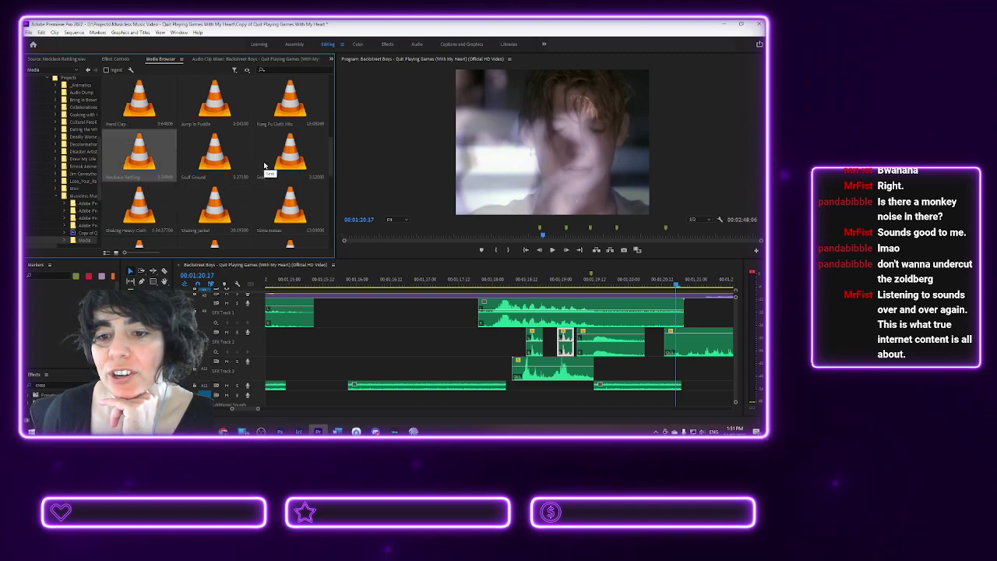
{"action": "double_click", "coordinate": [292, 204]}
{"action": "key", "text": "space"}
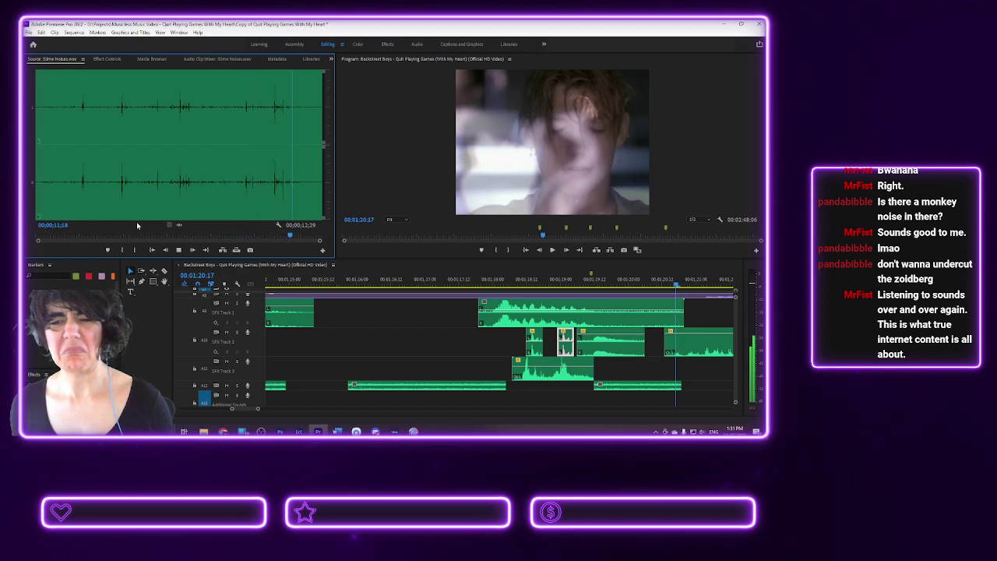
{"action": "key", "text": "space"}
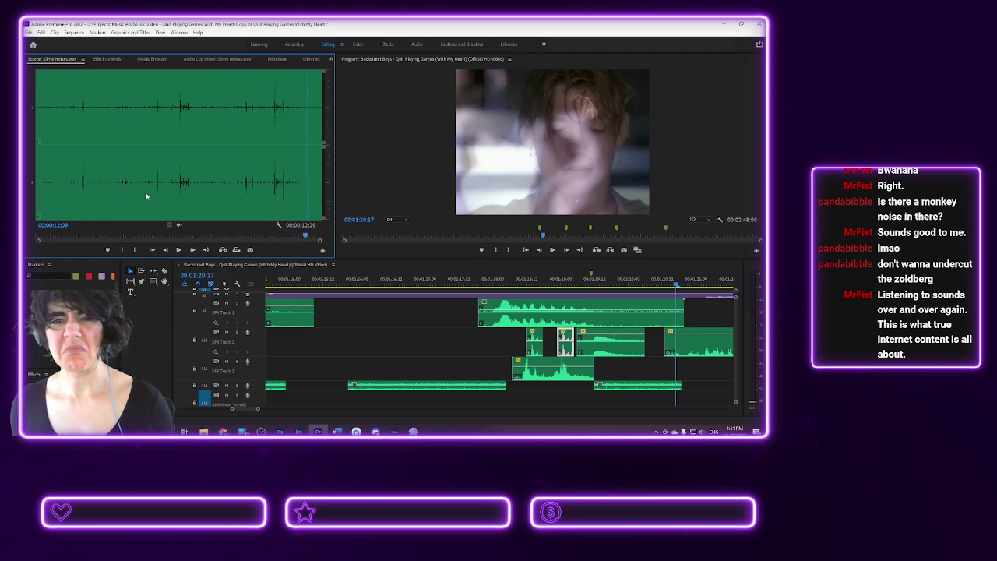
- Load the Squish Slime sound from the media folder and listen to parts of it
{"action": "left_click", "coordinate": [152, 59]}
{"action": "scroll", "coordinate": [200, 210], "scroll_direction": "down", "scroll_amount": 1}
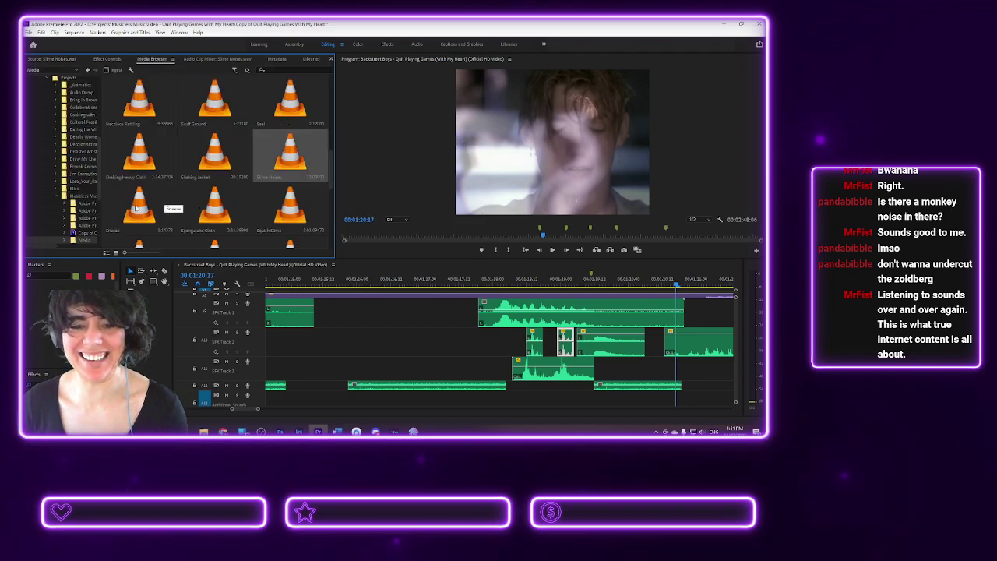
{"action": "double_click", "coordinate": [280, 217]}
{"action": "left_click", "coordinate": [178, 250]}
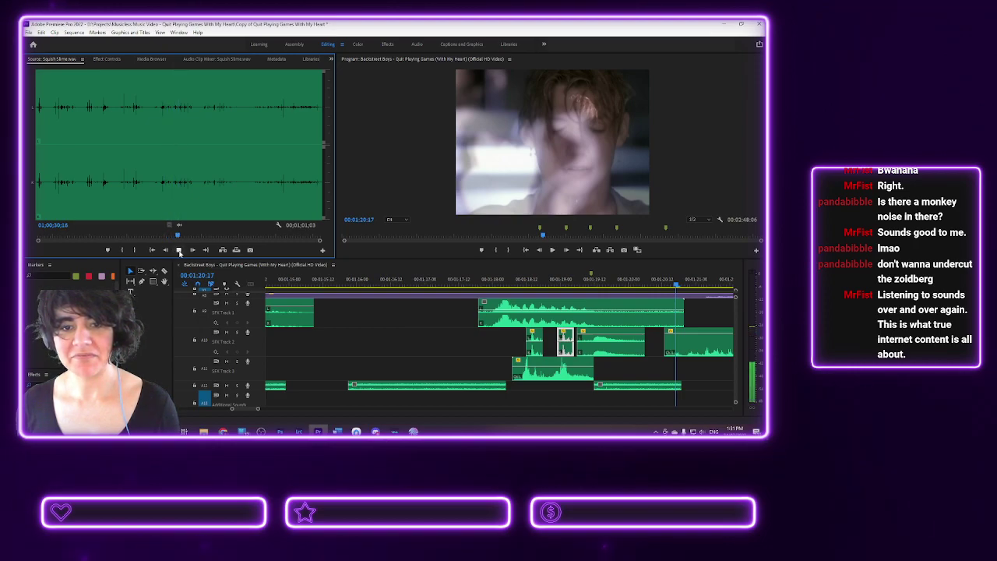
{"action": "left_click", "coordinate": [298, 183]}
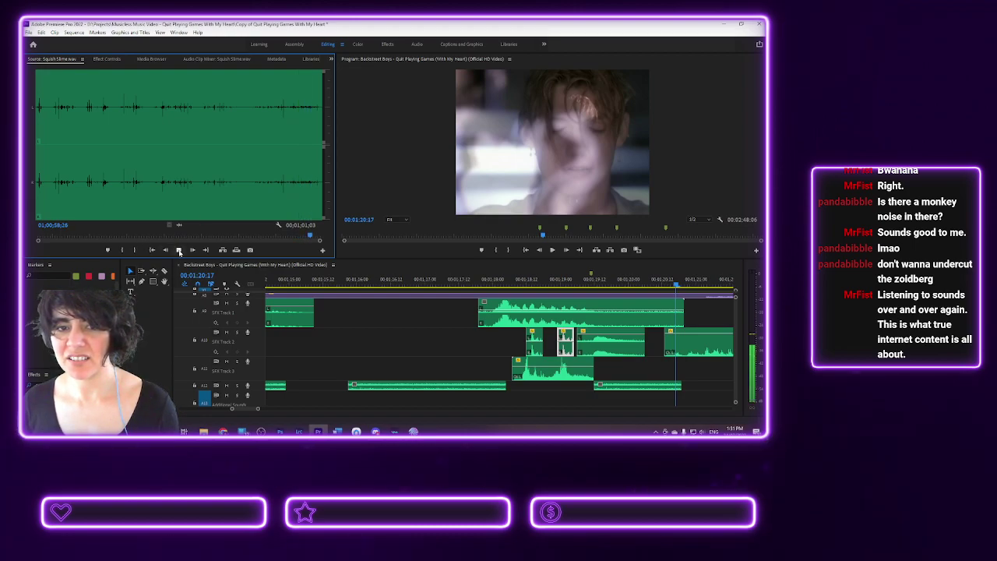
- Load the Wet Spaghetti sound into the source monitor and listen to it, including the marked in-to-out section
{"action": "left_click", "coordinate": [152, 59]}
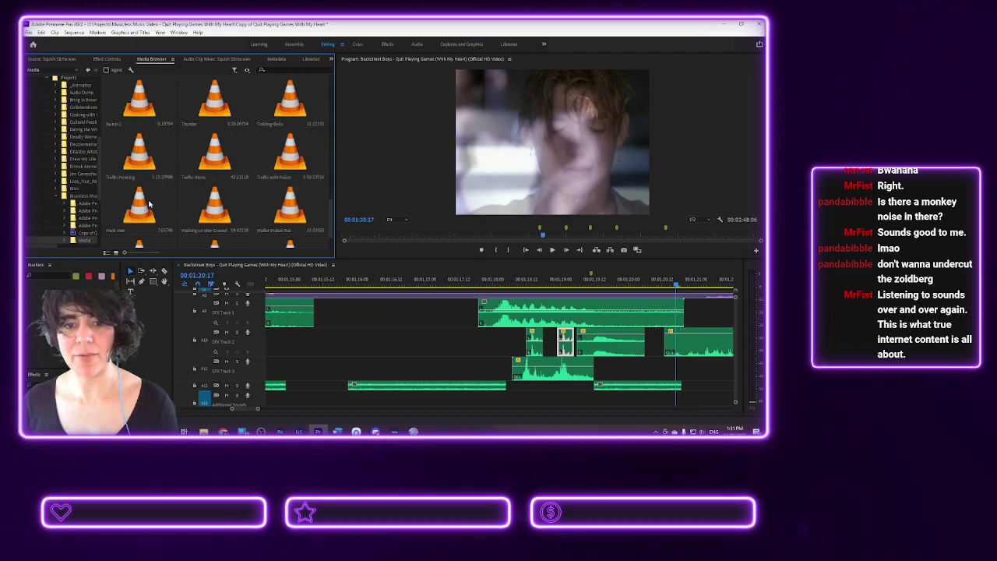
{"action": "double_click", "coordinate": [141, 230]}
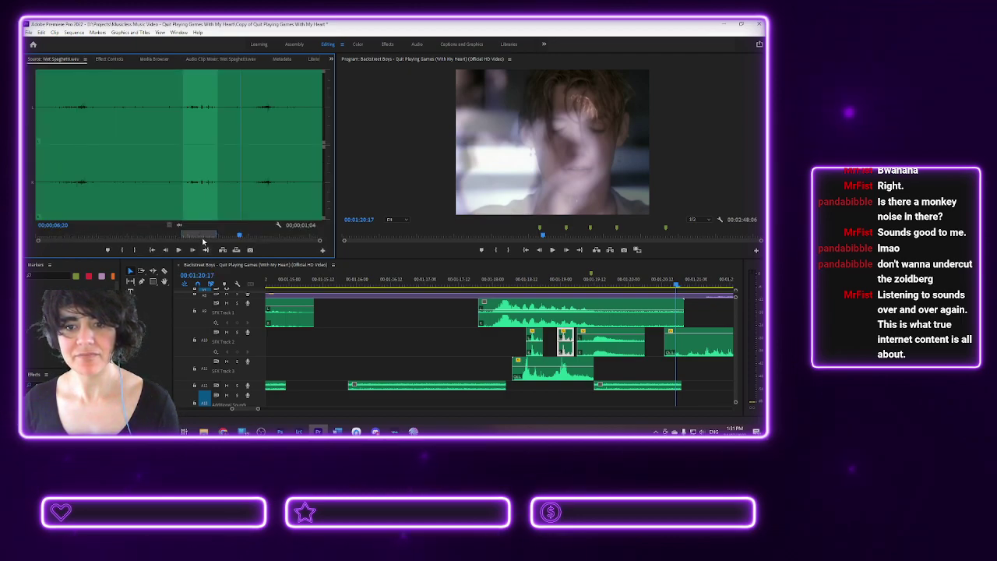
{"action": "left_click", "coordinate": [71, 182]}
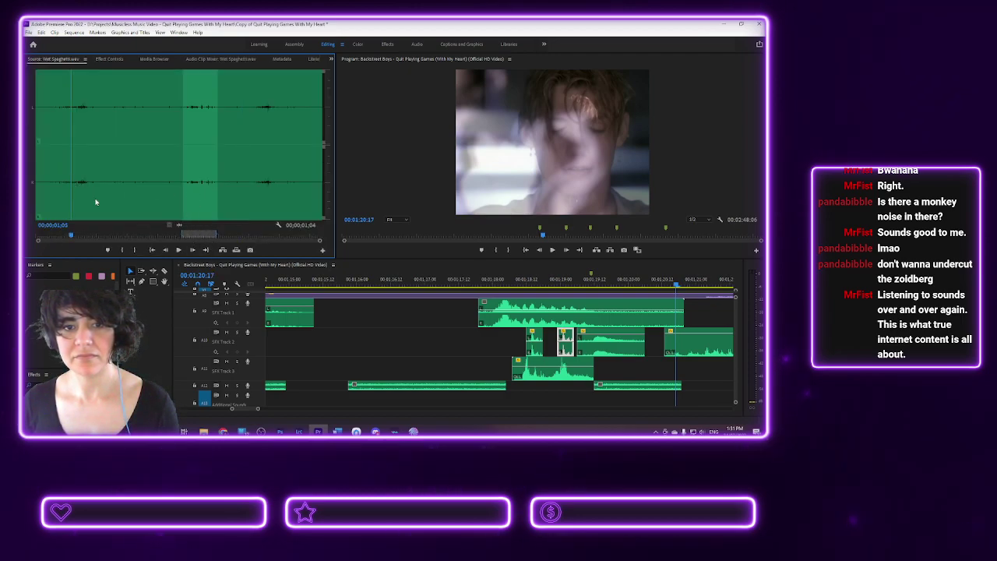
{"action": "left_click", "coordinate": [179, 250]}
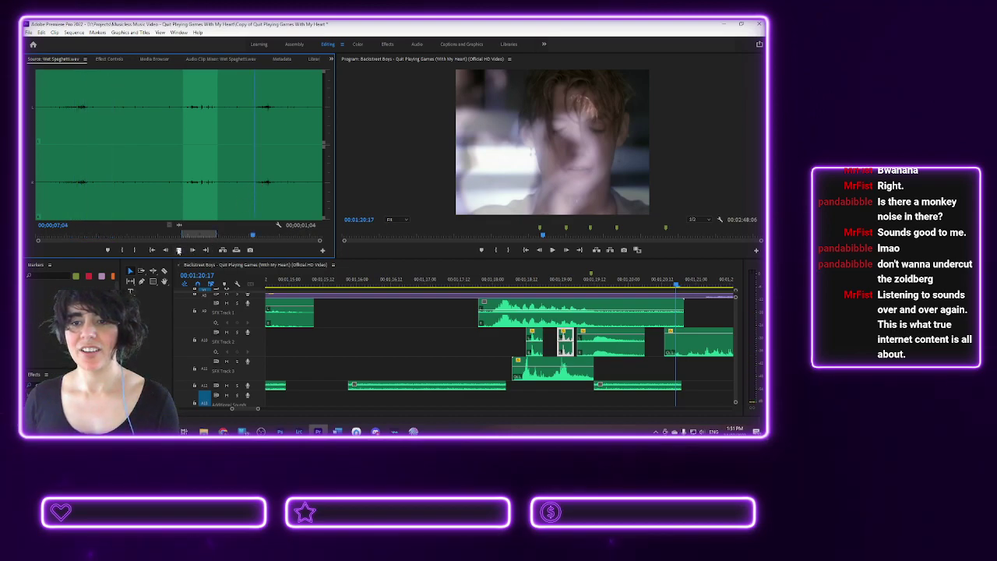
{"action": "left_click", "coordinate": [188, 195]}
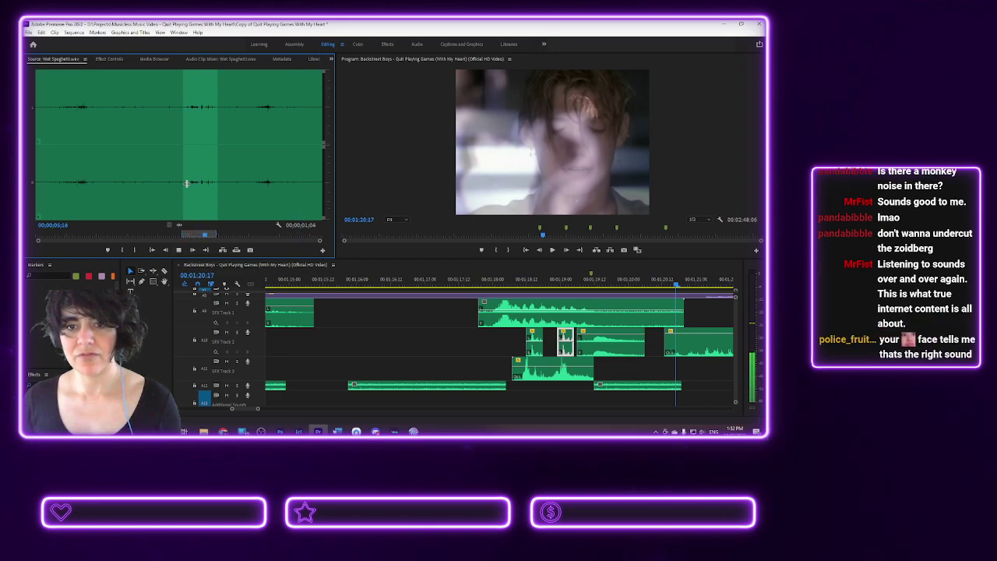
{"action": "key", "text": "space"}
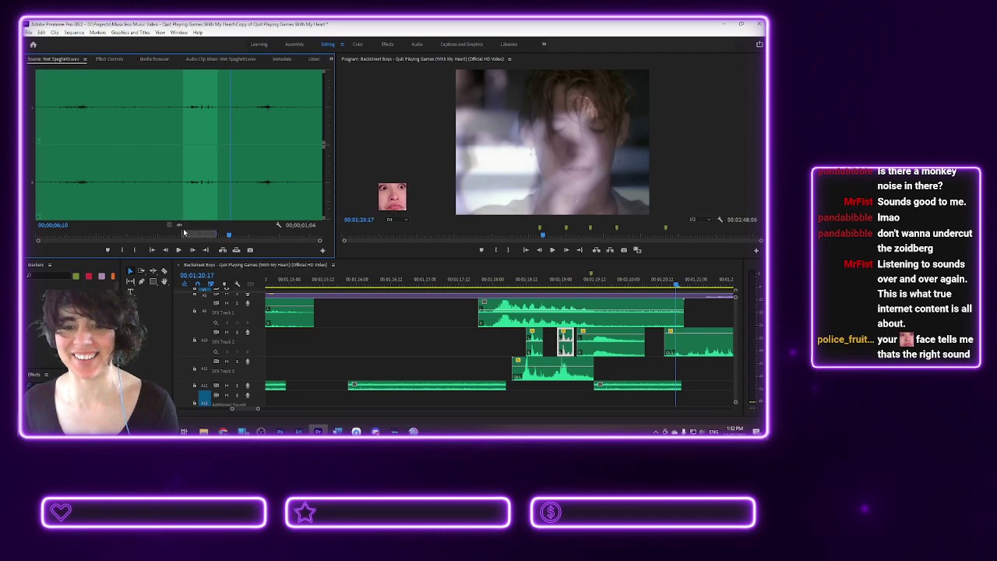
- Place the marked Wet Spaghetti section on SFX Track 3 directly after the existing clip and play it back
{"action": "left_click_drag", "start_coordinate": [606, 385], "coordinate": [600, 368]}
{"action": "key", "text": "Up"}
{"action": "key", "text": "space"}
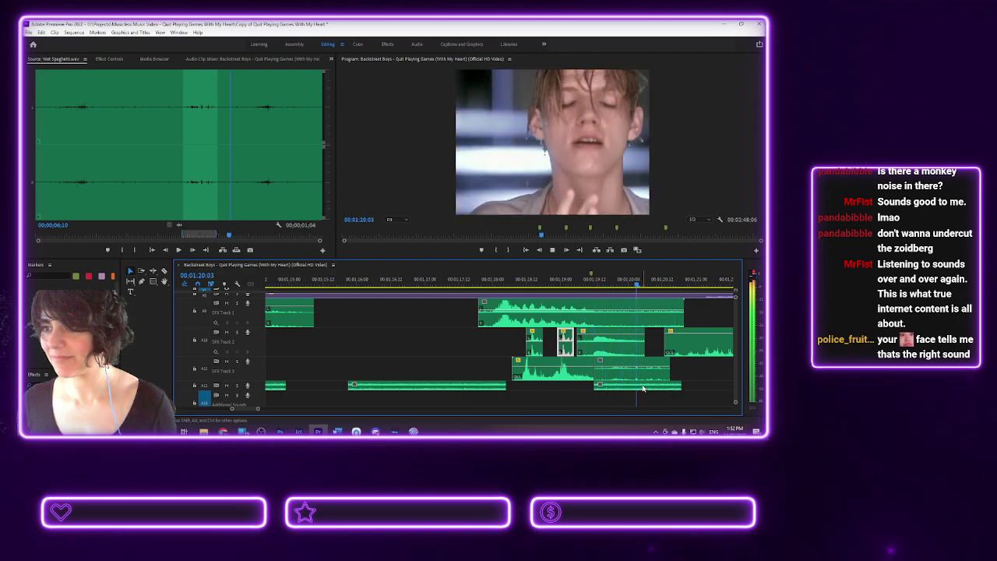
{"action": "key", "text": "space"}
- Assign the SFX audio type to the new Wet Spaghetti clip and auto-match its loudness, then return to the Editing workspace
{"action": "left_click", "coordinate": [623, 363]}
{"action": "right_click", "coordinate": [623, 363]}
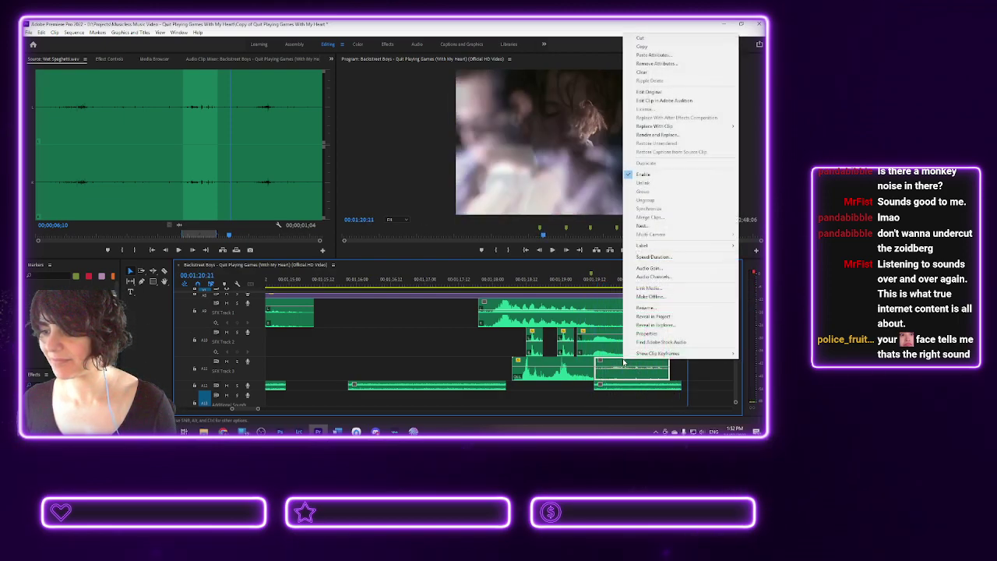
{"action": "key", "text": "Escape"}
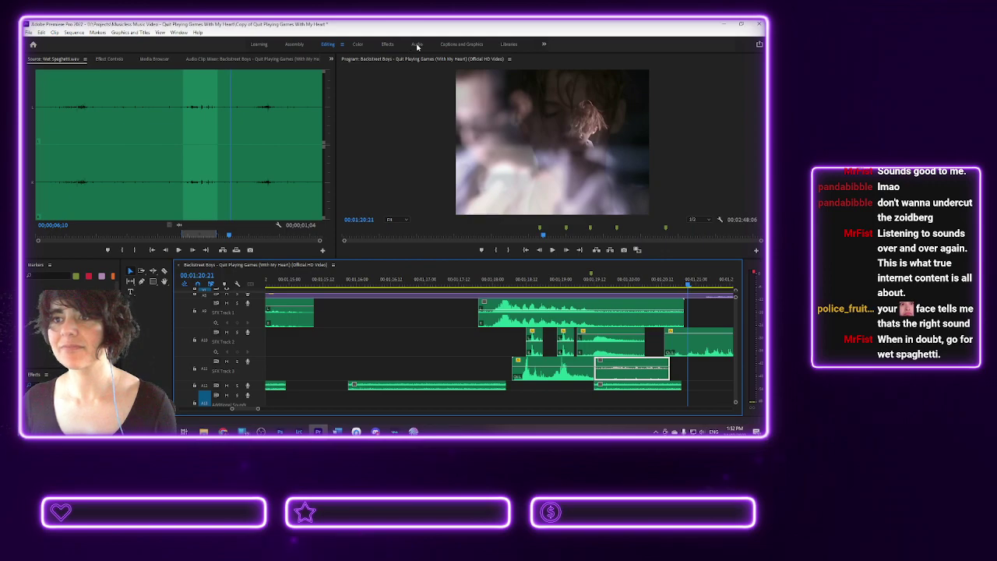
{"action": "left_click", "coordinate": [416, 44]}
{"action": "left_click", "coordinate": [693, 182]}
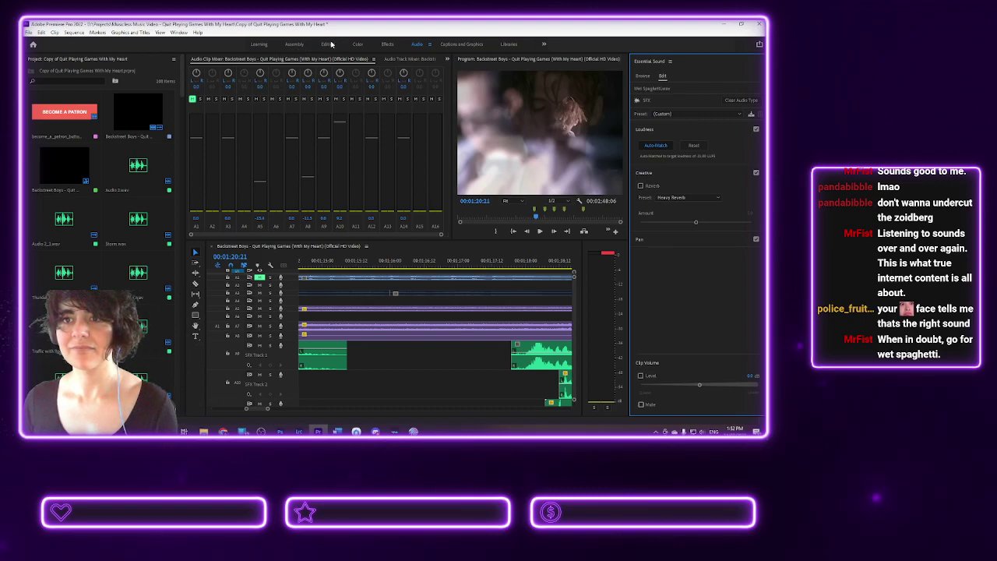
{"action": "left_click", "coordinate": [328, 44]}
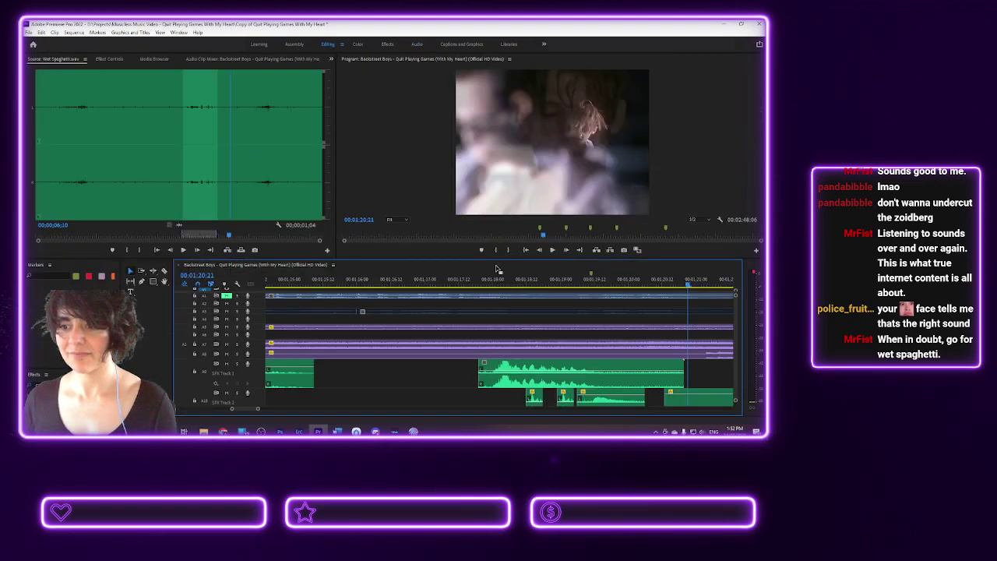
- Trim the Wet Spaghetti clip on SFX Track 3 to about half its length and play it back
{"action": "left_click", "coordinate": [588, 283]}
{"action": "key", "text": "space"}
{"action": "key", "text": "space"}
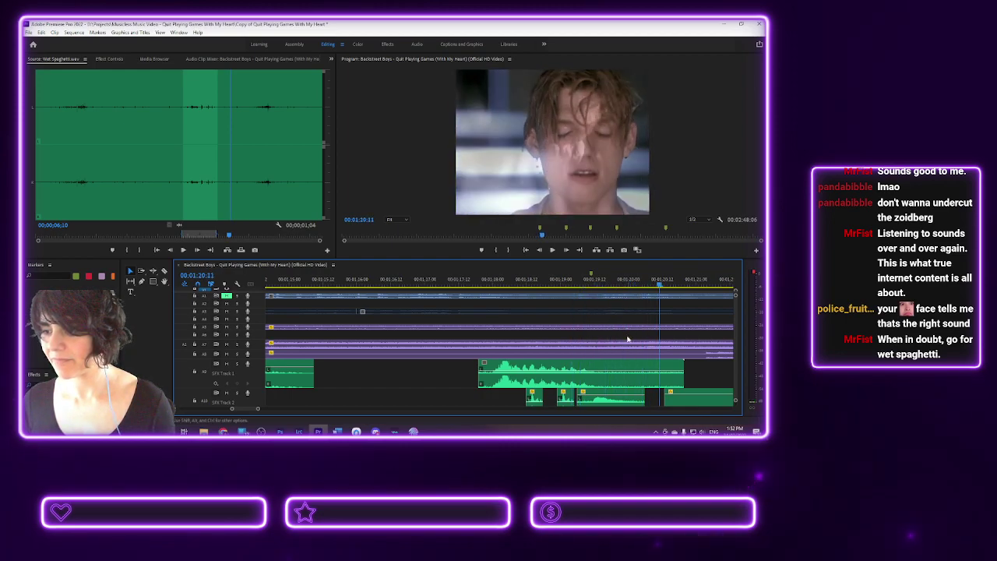
{"action": "scroll", "coordinate": [736, 322], "scroll_direction": "down", "scroll_amount": 4}
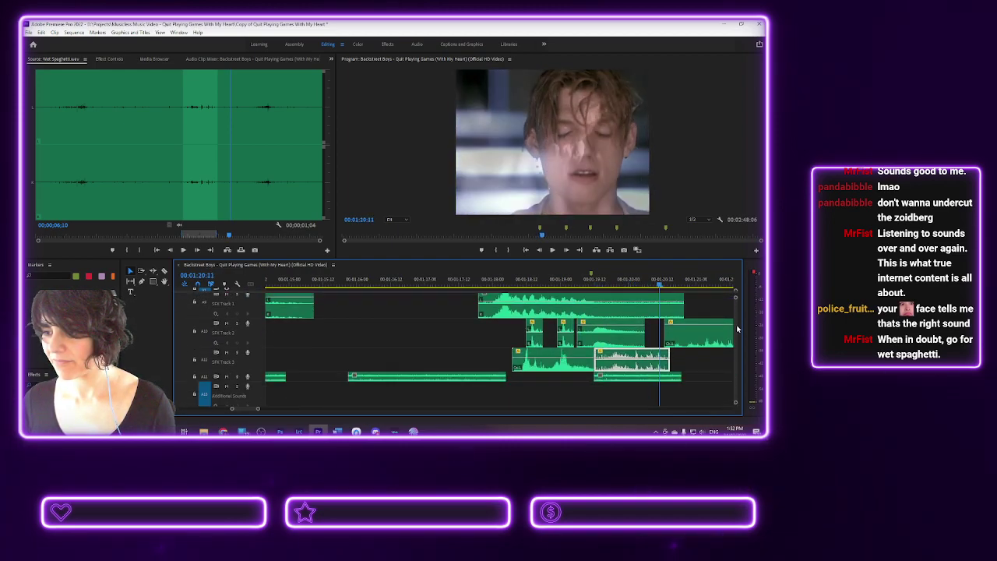
{"action": "mouse_move", "coordinate": [599, 363]}
{"action": "left_mouse_down"}
{"action": "mouse_move", "coordinate": [637, 363]}
{"action": "mouse_move", "coordinate": [614, 357]}
{"action": "left_mouse_up"}
{"action": "key", "text": "space"}
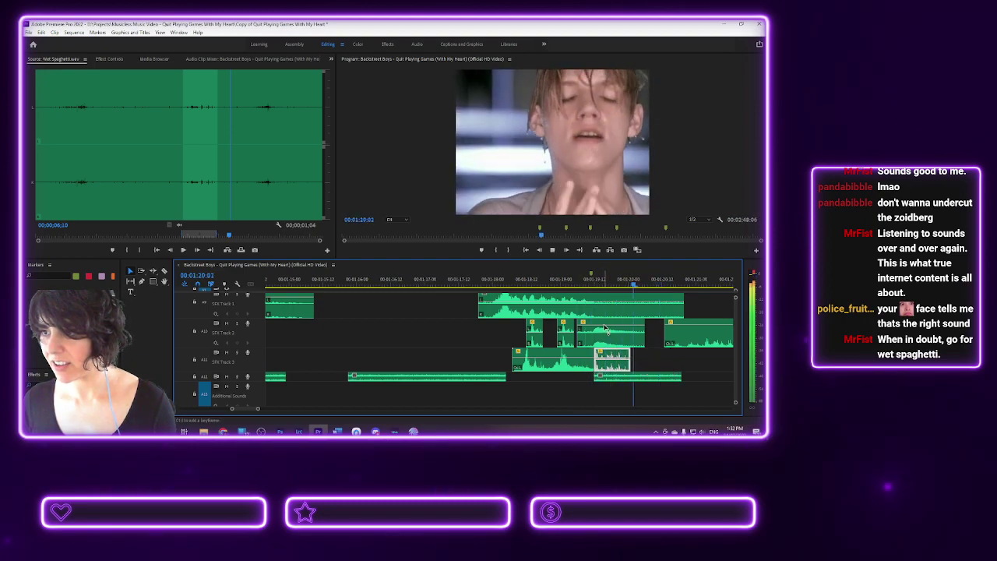
{"action": "key", "text": "space"}
- Solo SFX Track 3 and play the Wet Spaghetti clip in isolation
{"action": "left_click", "coordinate": [237, 353]}
{"action": "key", "text": "space"}
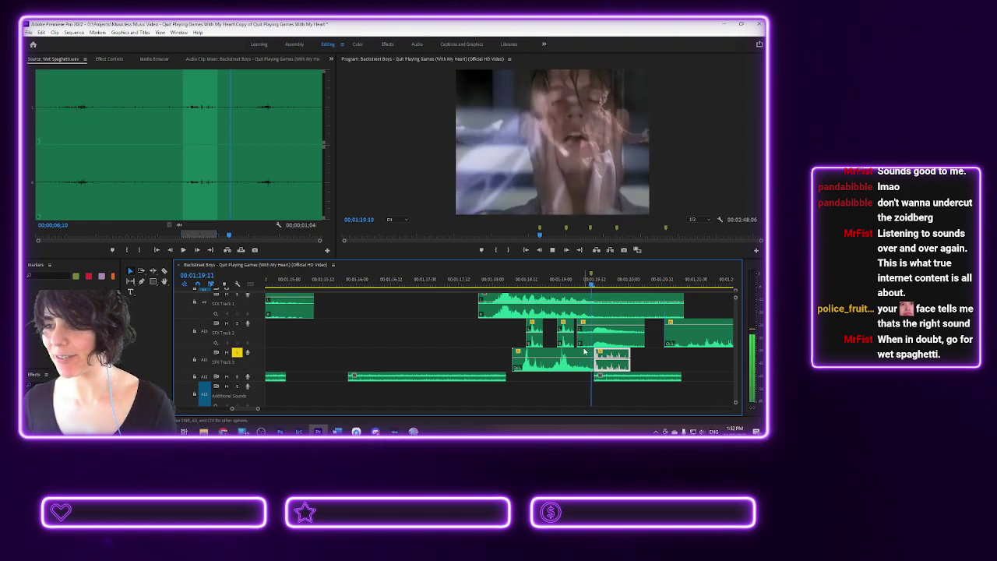
{"action": "key", "text": "space"}
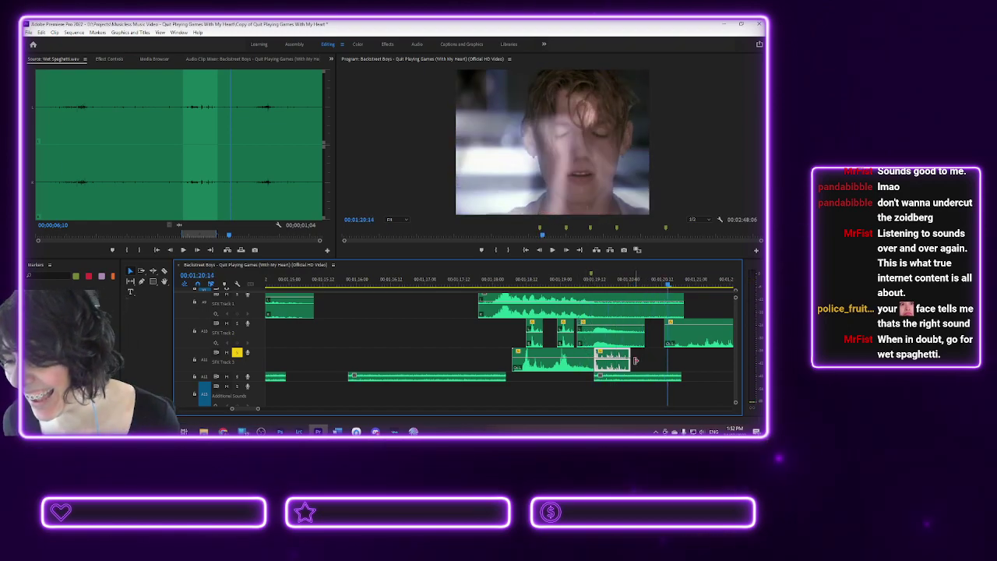
- Extend the end of the Wet Spaghetti clip on SFX Track 3 slightly and play it back in solo
{"action": "left_click_drag", "start_coordinate": [628, 363], "coordinate": [635, 362]}
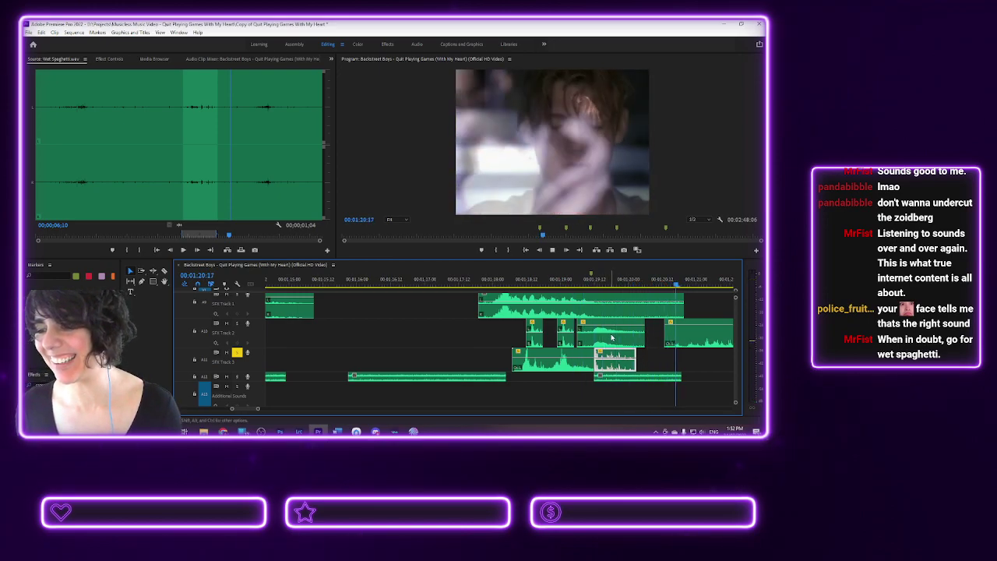
{"action": "key", "text": "space"}
{"action": "key", "text": "space"}
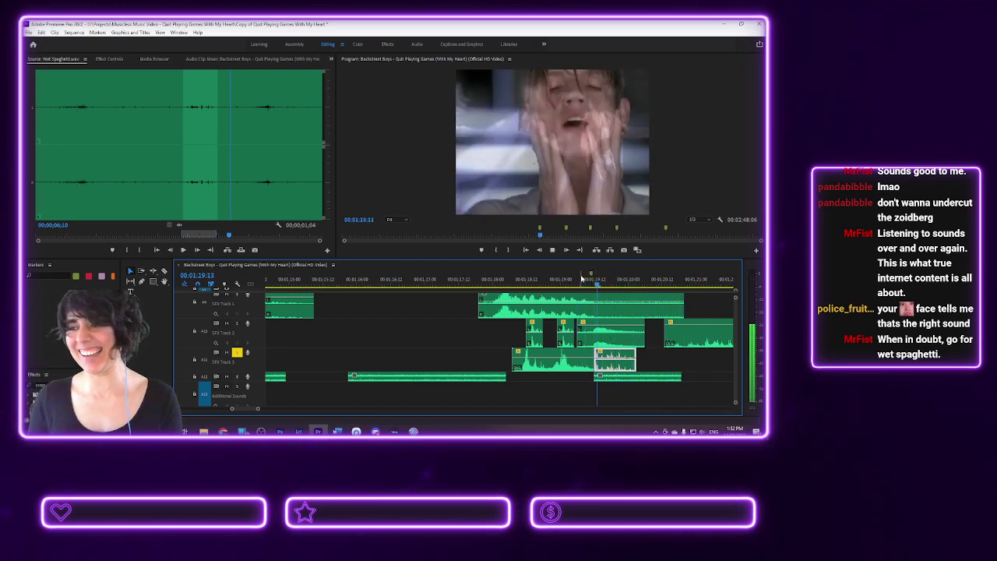
{"action": "key", "text": "space"}
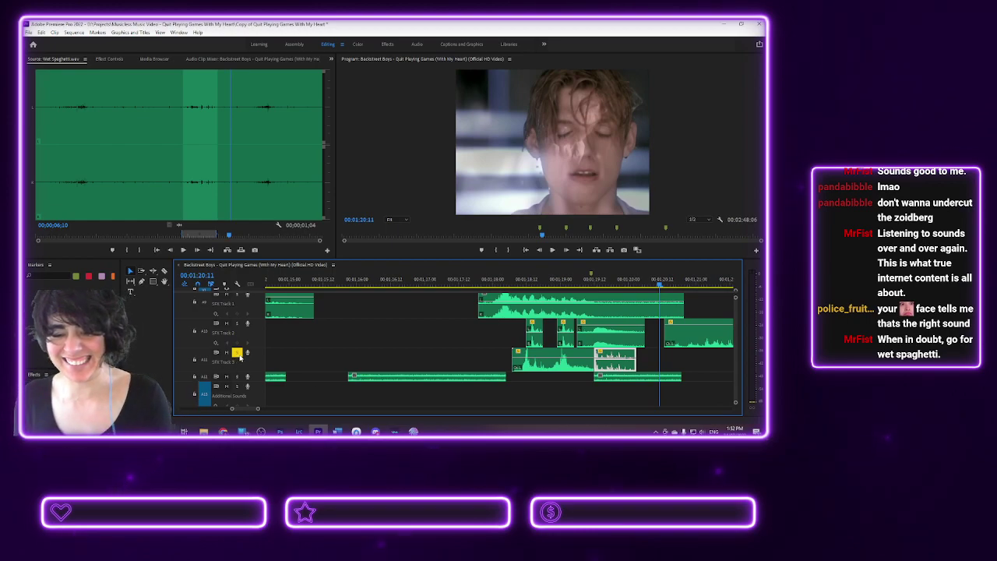
- Unsolo SFX Track 3 and play the face-rubbing passage together with the other tracks
{"action": "key", "text": "space"}
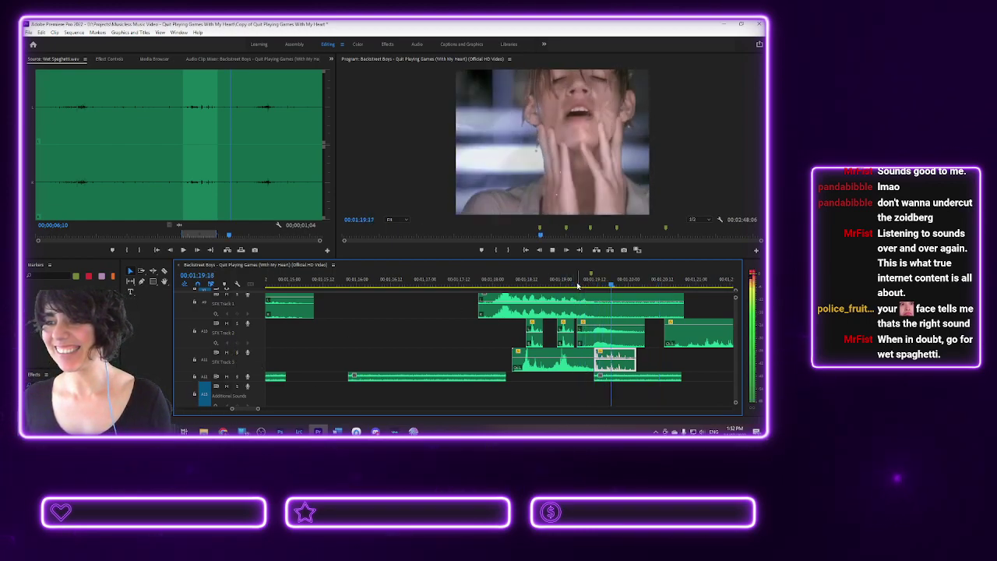
{"action": "key", "text": "space"}
{"action": "key", "text": "space"}
{"action": "key", "text": "space"}
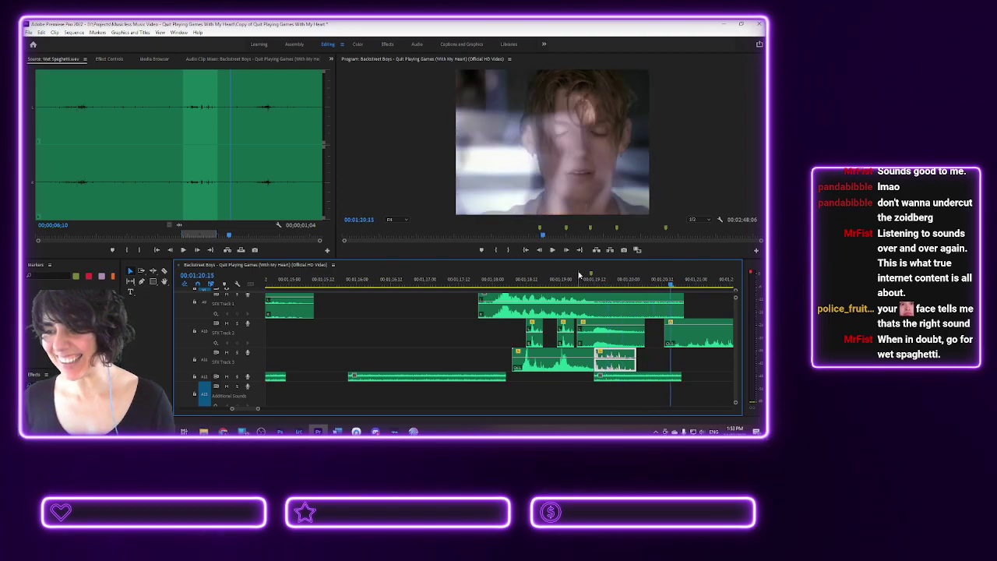
- Disable the SFX Track 2 clip directly above the Wet Spaghetti clip and play the passage without it
{"action": "right_click", "coordinate": [592, 334]}
{"action": "left_click", "coordinate": [610, 241]}
{"action": "key", "text": "space"}
{"action": "key", "text": "space"}
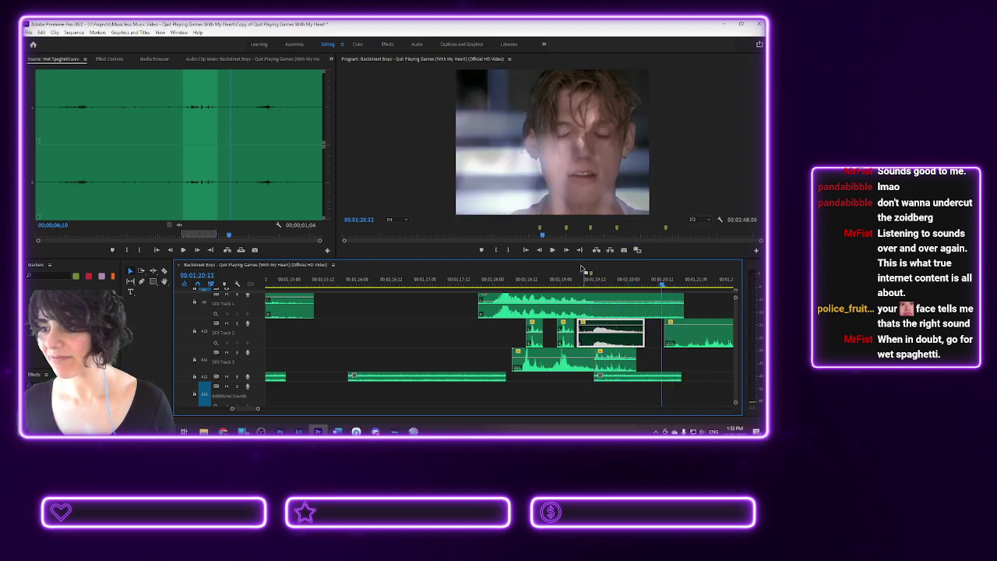
{"action": "left_click", "coordinate": [589, 281]}
{"action": "key", "text": "space"}
{"action": "key", "text": "space"}
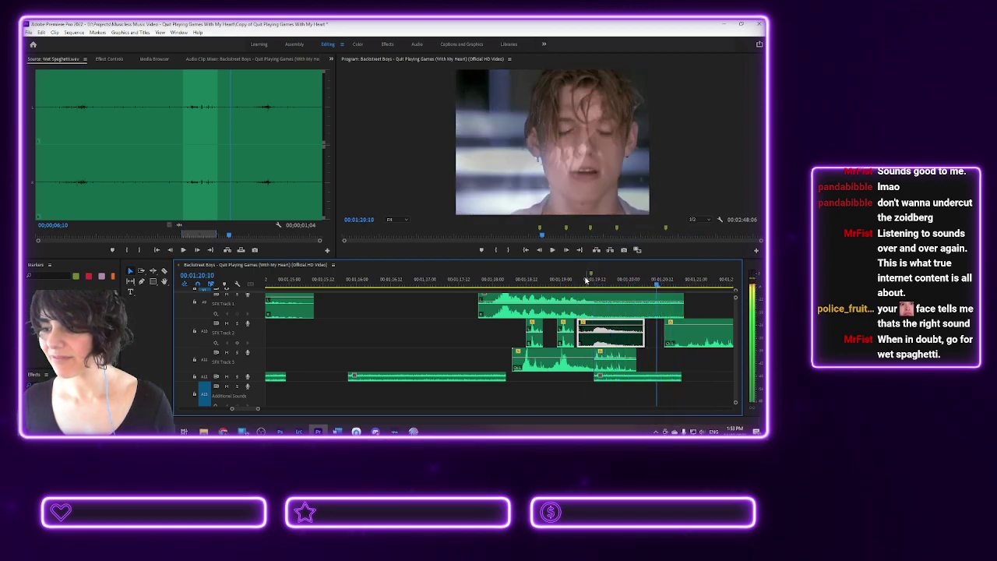
- Re-enable the SFX Track 2 clip above the Wet Spaghetti clip and play the passage for comparison
{"action": "right_click", "coordinate": [608, 341]}
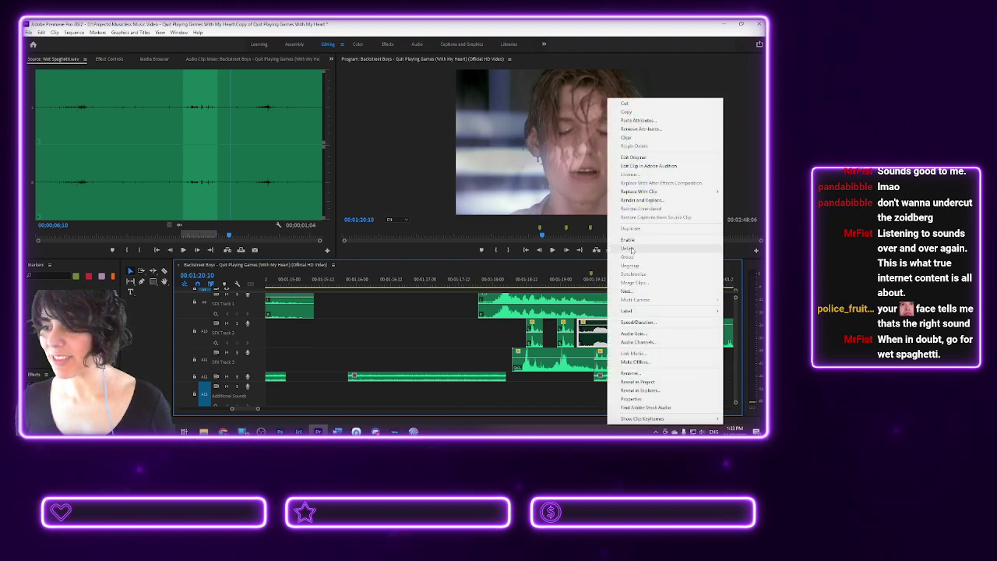
{"action": "left_click", "coordinate": [631, 240]}
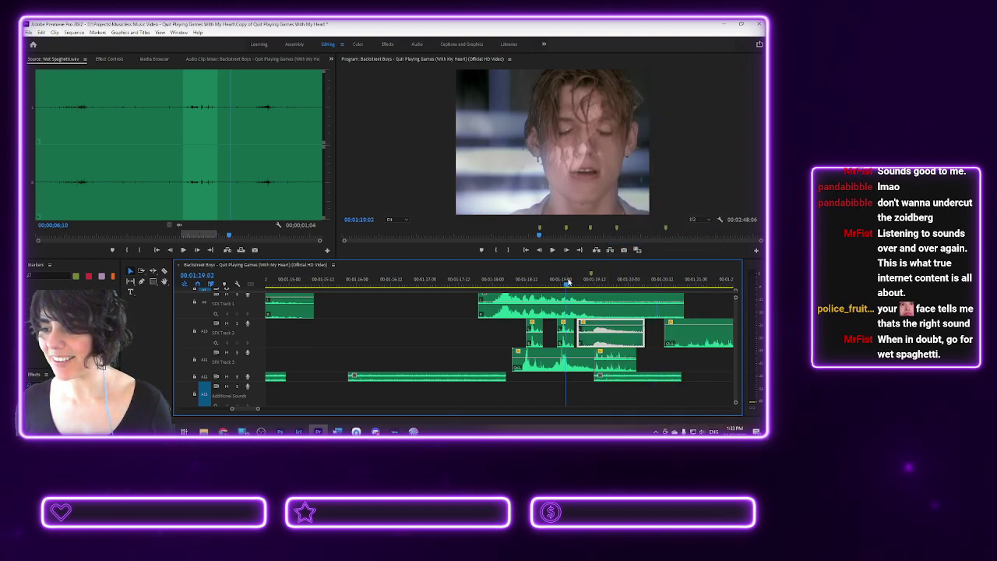
{"action": "left_click", "coordinate": [569, 282]}
{"action": "key", "text": "space"}
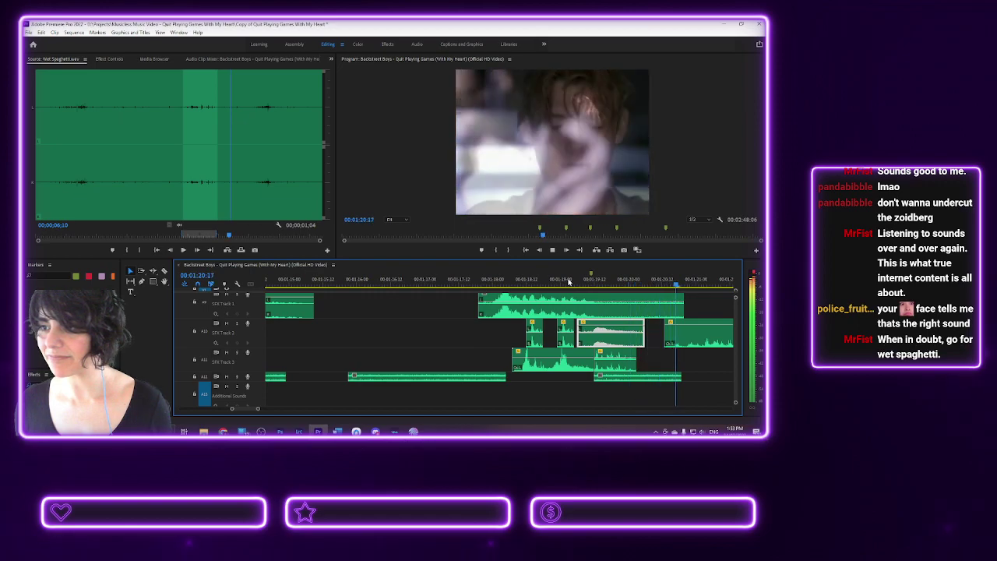
{"action": "key", "text": "space"}
{"action": "left_click", "coordinate": [564, 279]}
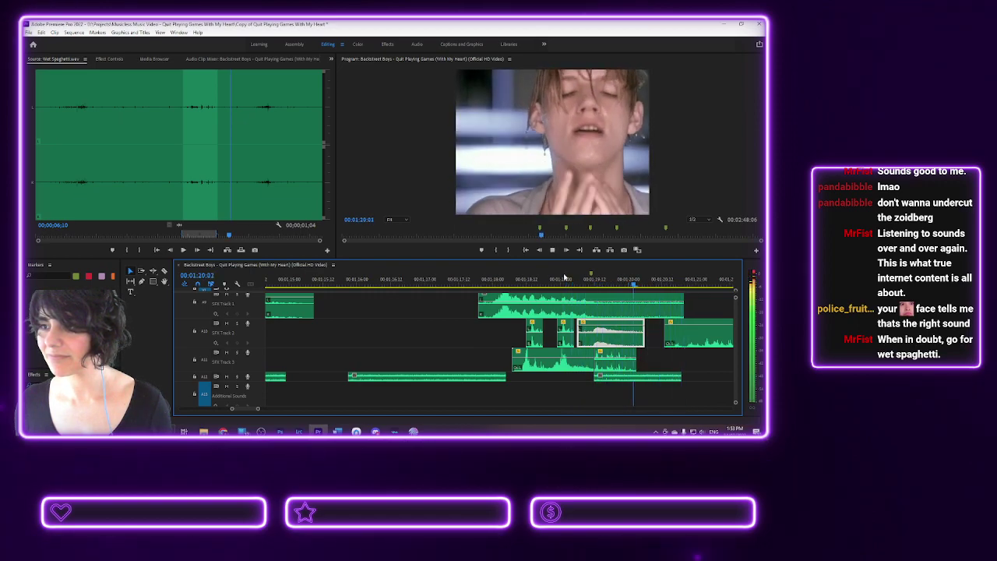
{"action": "key", "text": "space"}
- Disable the SFX Track 2 clip above the Wet Spaghetti clip again and replay the face-rubbing passage
{"action": "right_click", "coordinate": [602, 343]}
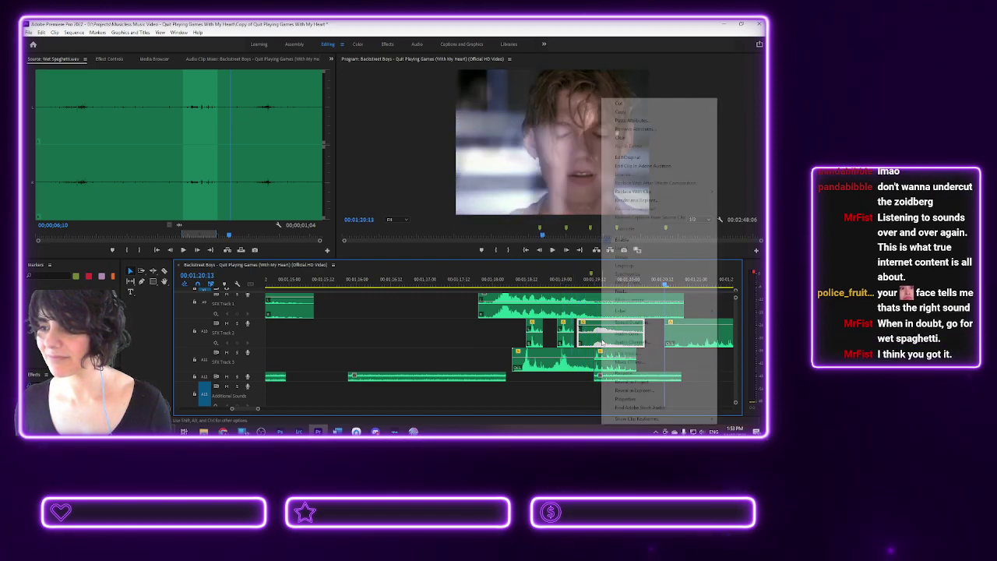
{"action": "left_click", "coordinate": [631, 241]}
{"action": "left_click", "coordinate": [564, 279]}
{"action": "key", "text": "space"}
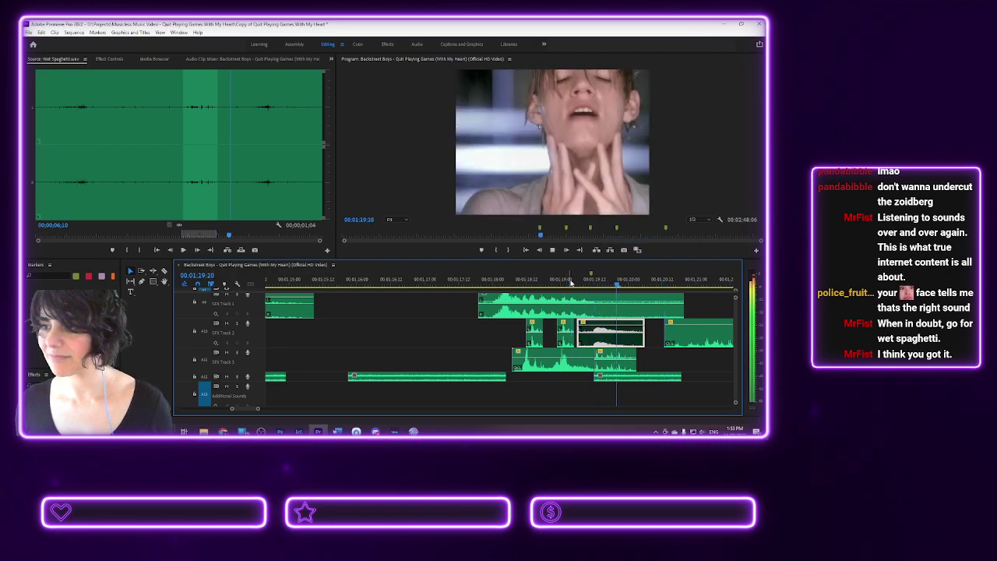
{"action": "left_click", "coordinate": [616, 364]}
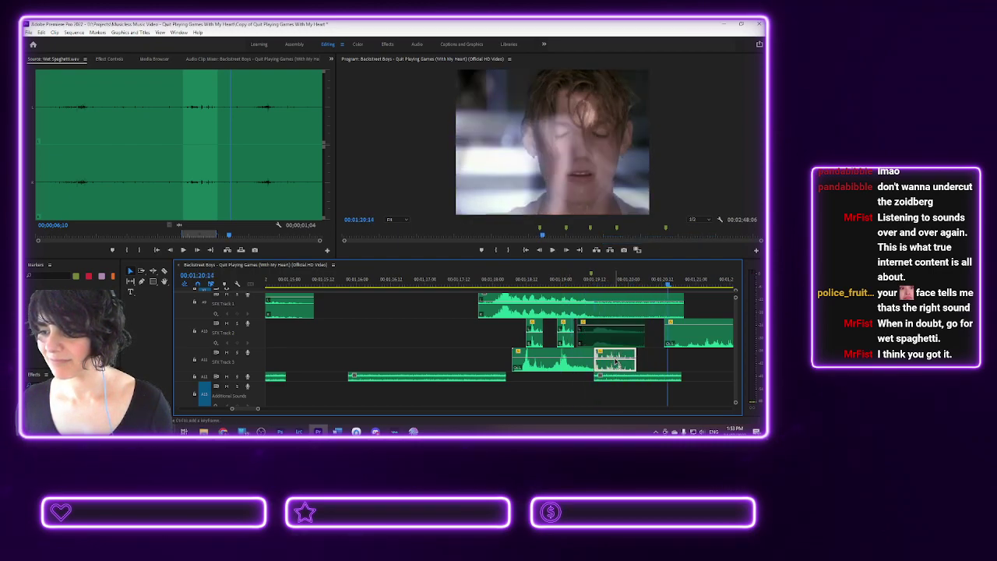
{"action": "left_click", "coordinate": [573, 283]}
{"action": "key", "text": "space"}
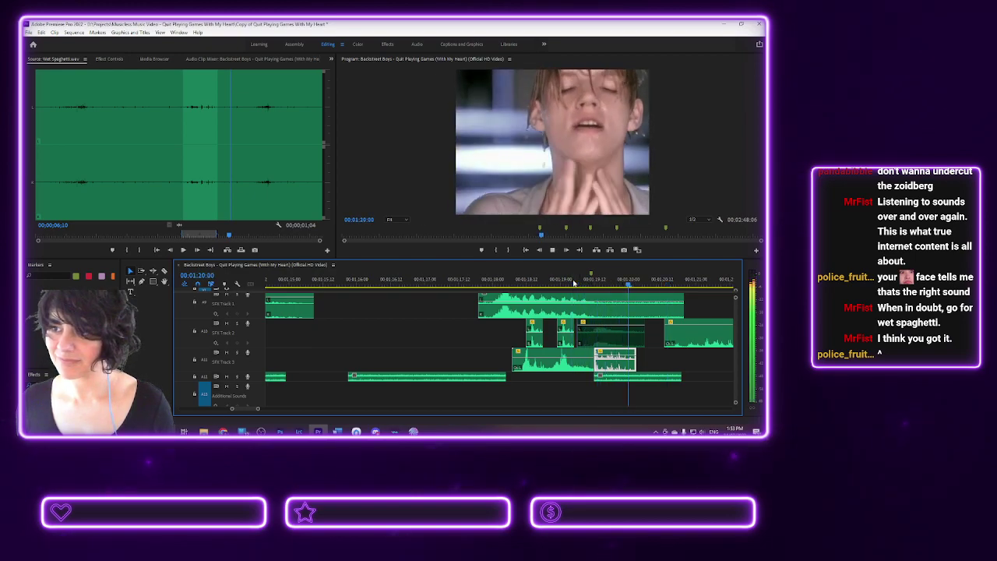
{"action": "key", "text": "space"}
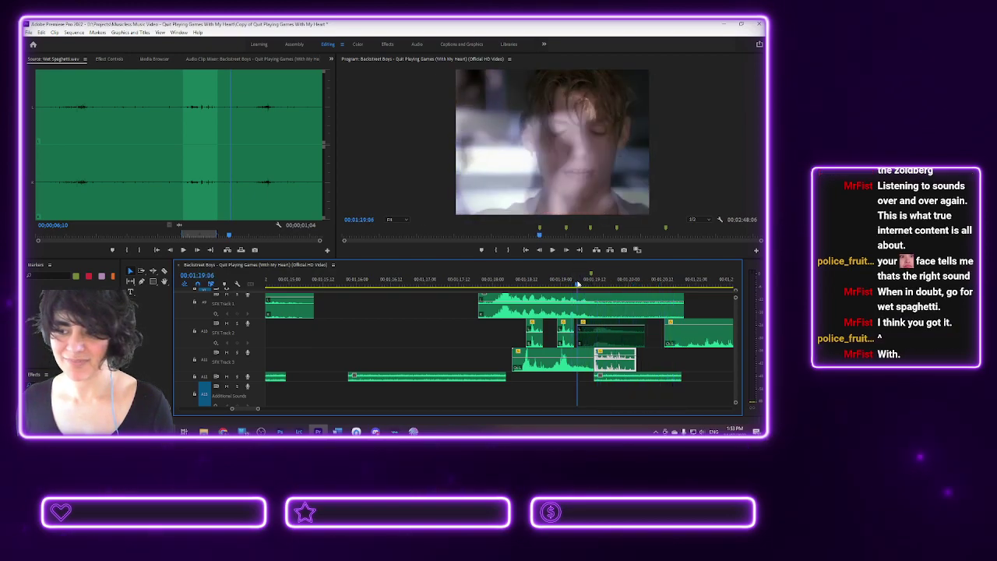
- Enable the SFX Track 2 clip above the Wet Spaghetti clip once more and listen to both sounds together
{"action": "left_click", "coordinate": [578, 283]}
{"action": "key", "text": "space"}
{"action": "right_click", "coordinate": [587, 330]}
{"action": "left_click", "coordinate": [615, 242]}
{"action": "left_click", "coordinate": [577, 279]}
{"action": "key", "text": "space"}
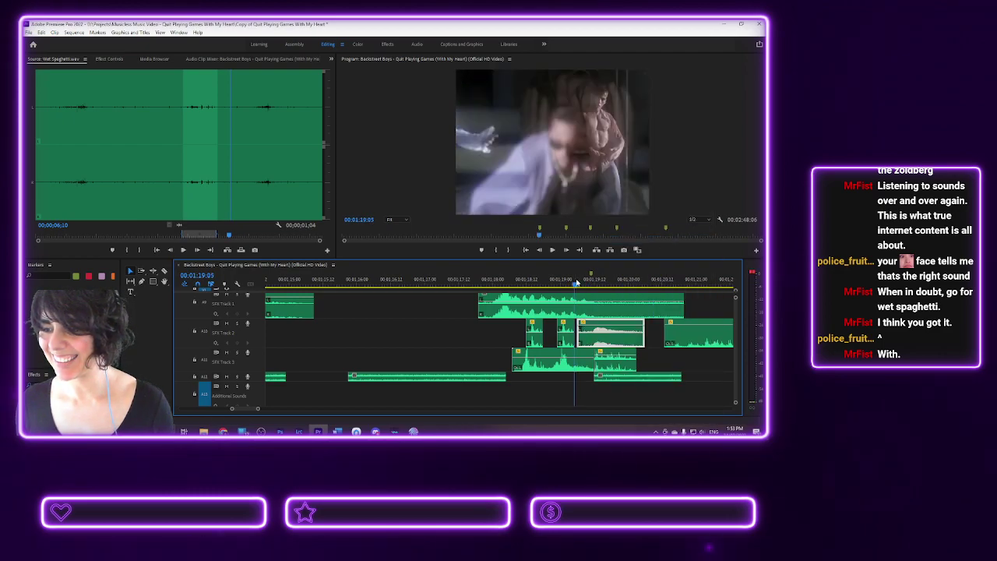
{"action": "key", "text": "space"}
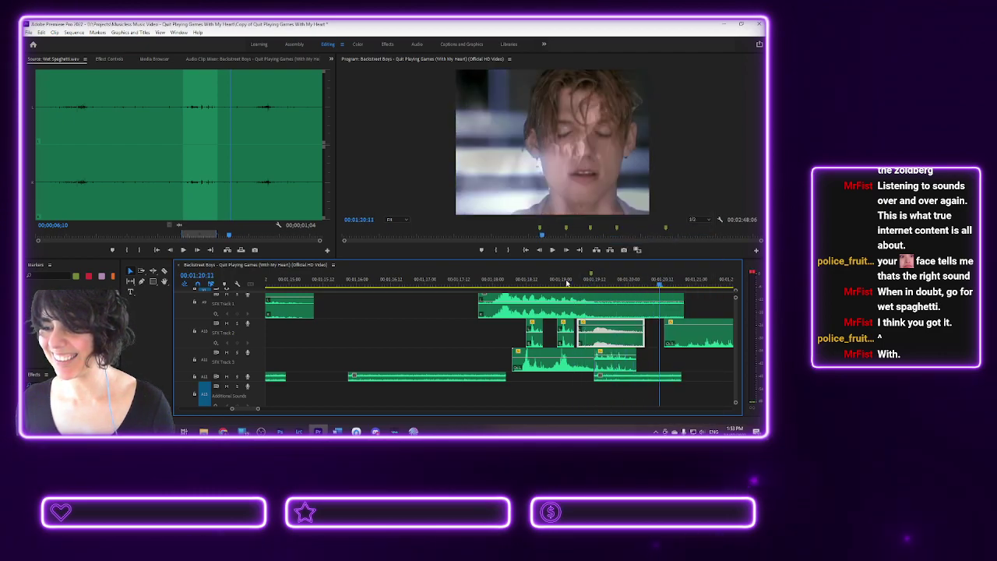
- Select the Wet Spaghetti clip on SFX Track 3 and replay the face-rubbing passage
{"action": "left_click", "coordinate": [615, 360]}
{"action": "left_click_drag", "start_coordinate": [615, 375], "coordinate": [616, 377]}
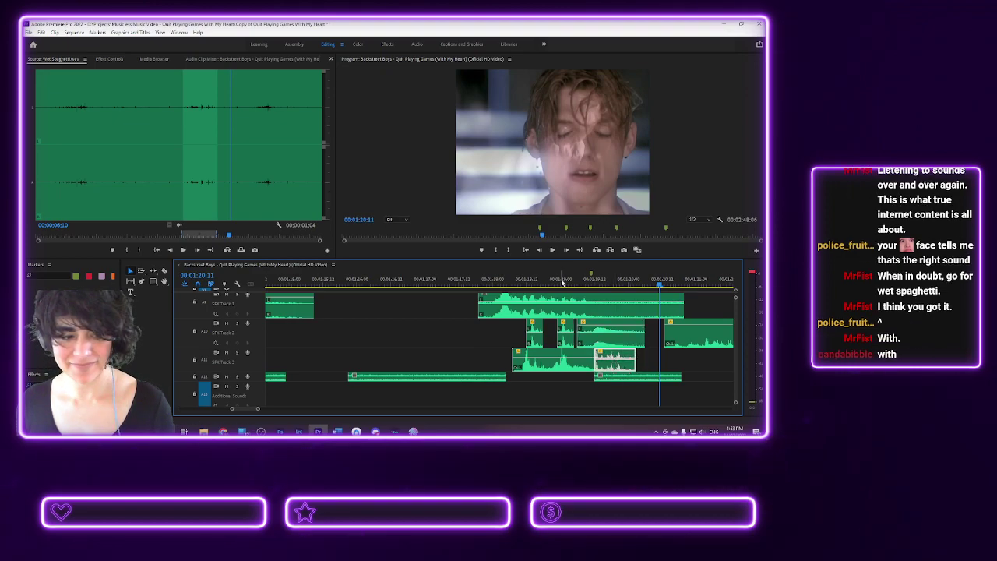
{"action": "key", "text": "space"}
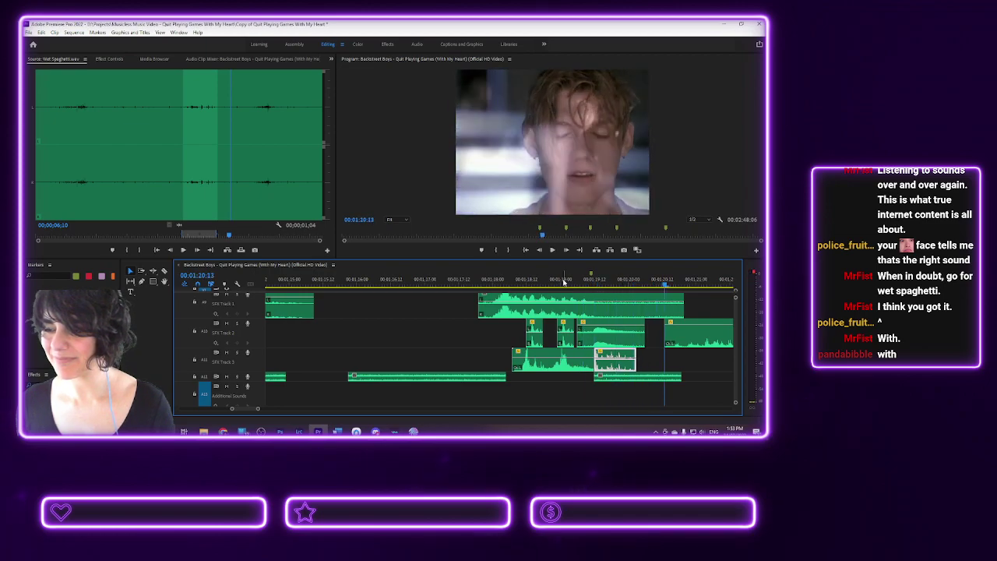
- Delete the sequence marker at 00:01:19:11 and move the playhead to the next marker at 00:01:30:01
{"action": "left_click", "coordinate": [592, 278]}
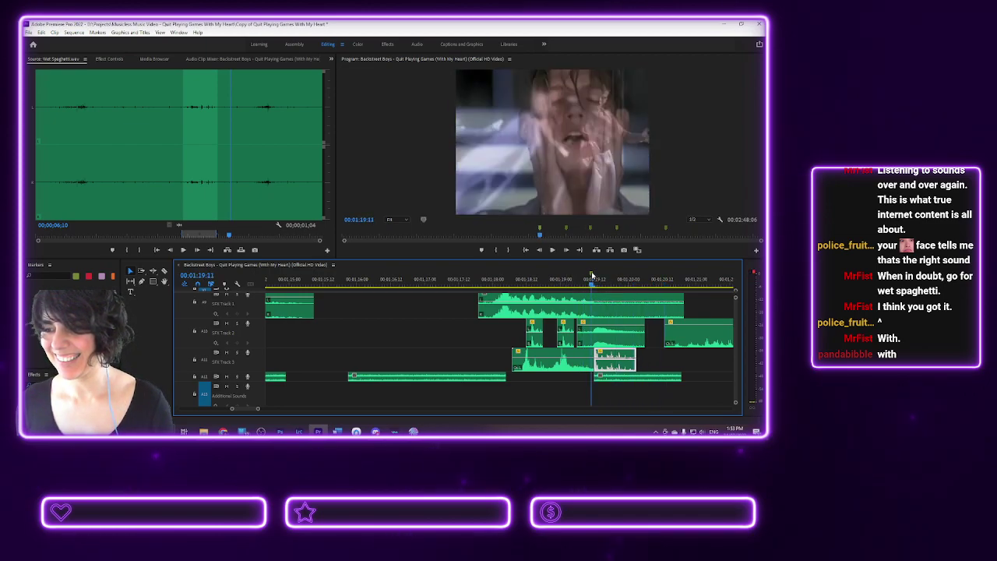
{"action": "right_click", "coordinate": [592, 278]}
{"action": "left_click", "coordinate": [619, 206]}
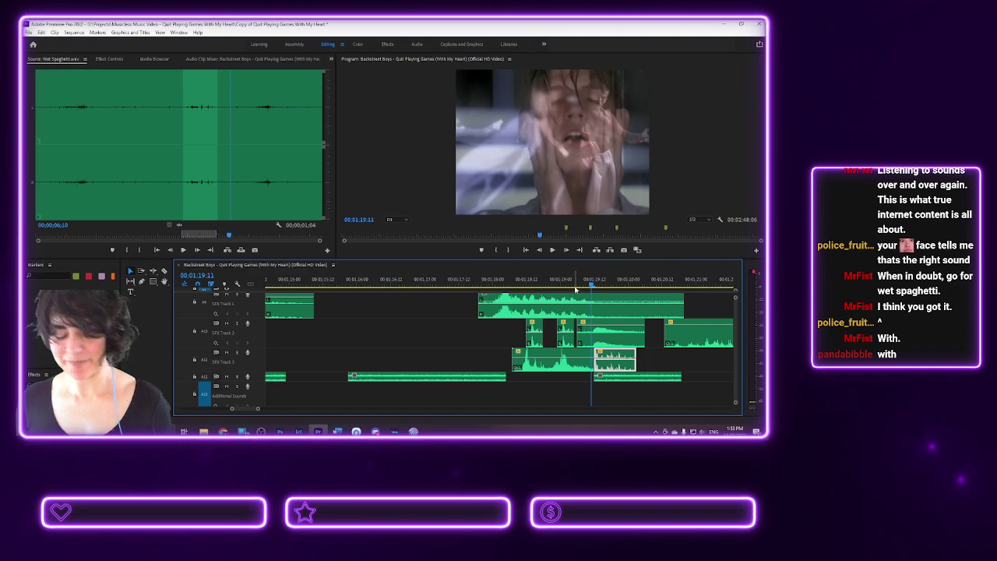
{"action": "left_click", "coordinate": [566, 229]}
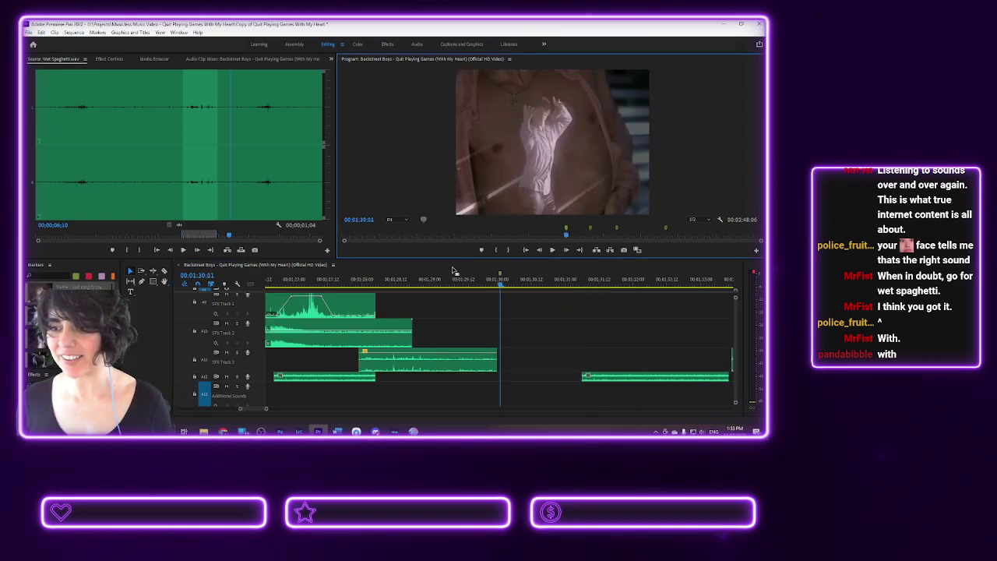
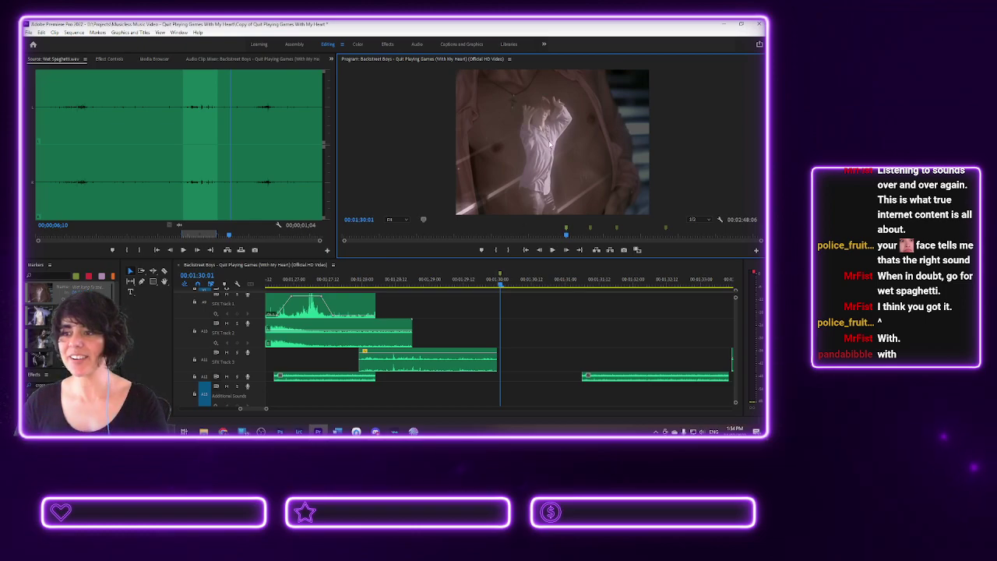
- Play the passage around the 00:01:30:01 marker repeatedly to examine which movements need sound effects
{"action": "left_click", "coordinate": [493, 285]}
{"action": "key", "text": "space"}
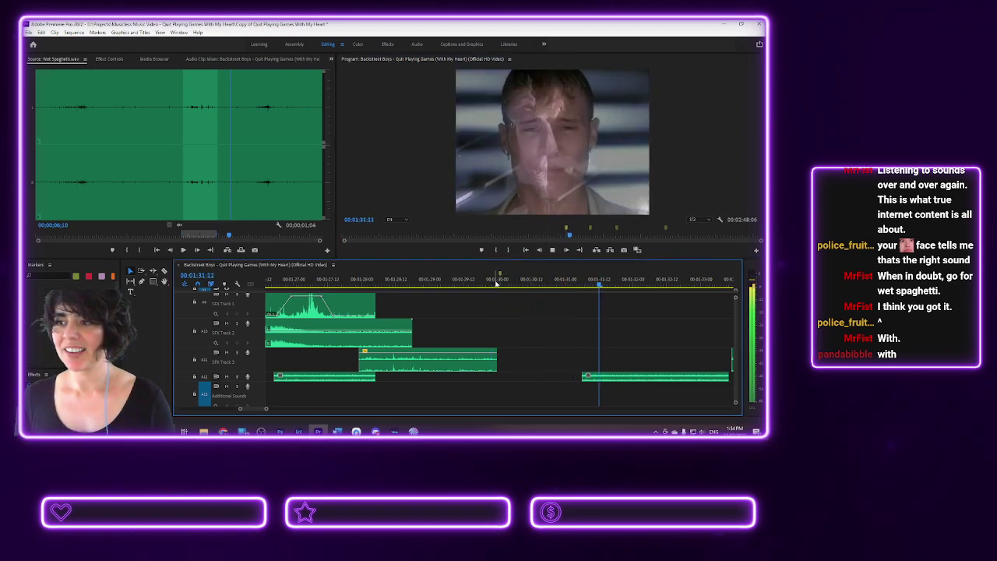
{"action": "key", "text": "space"}
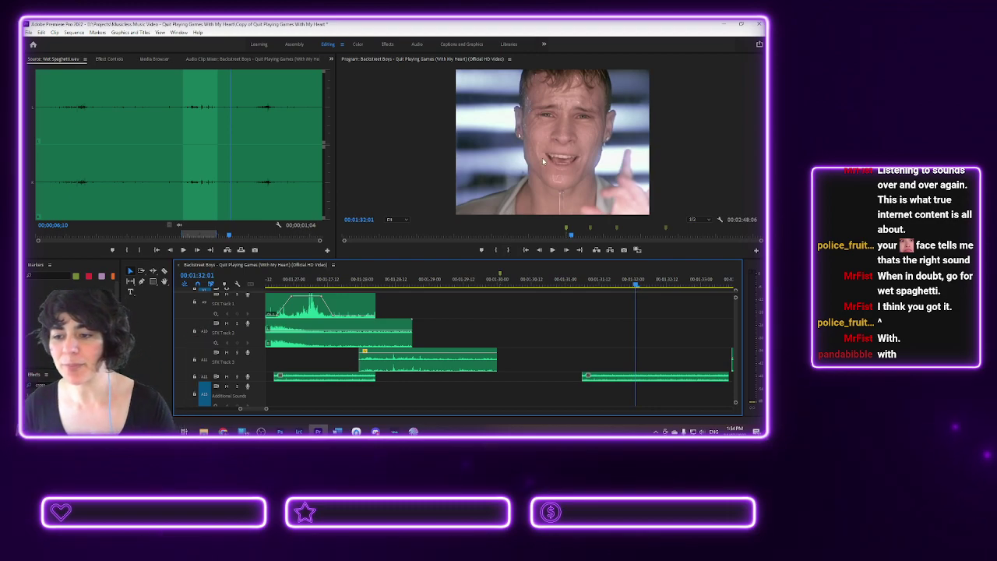
{"action": "left_click", "coordinate": [479, 279]}
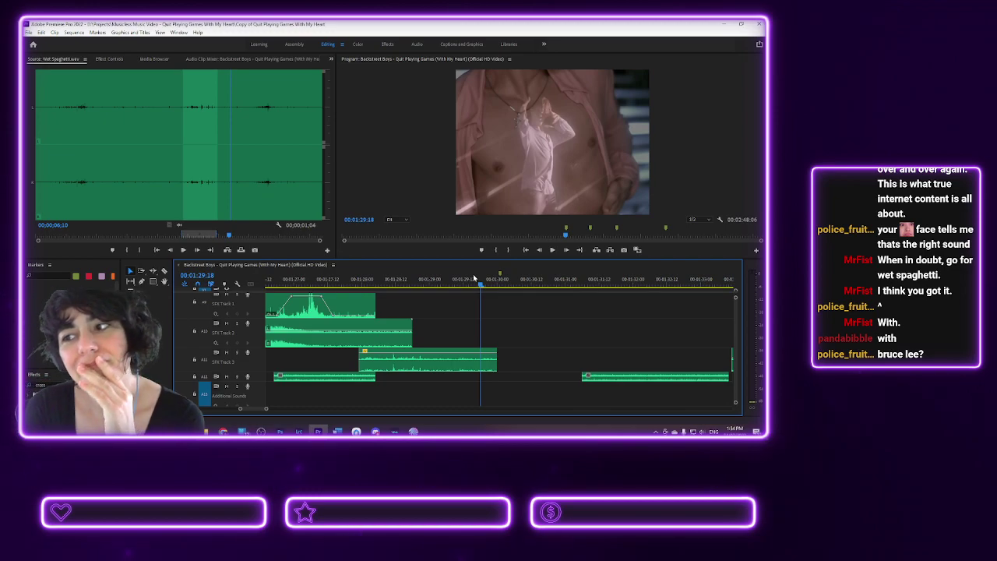
{"action": "key", "text": "space"}
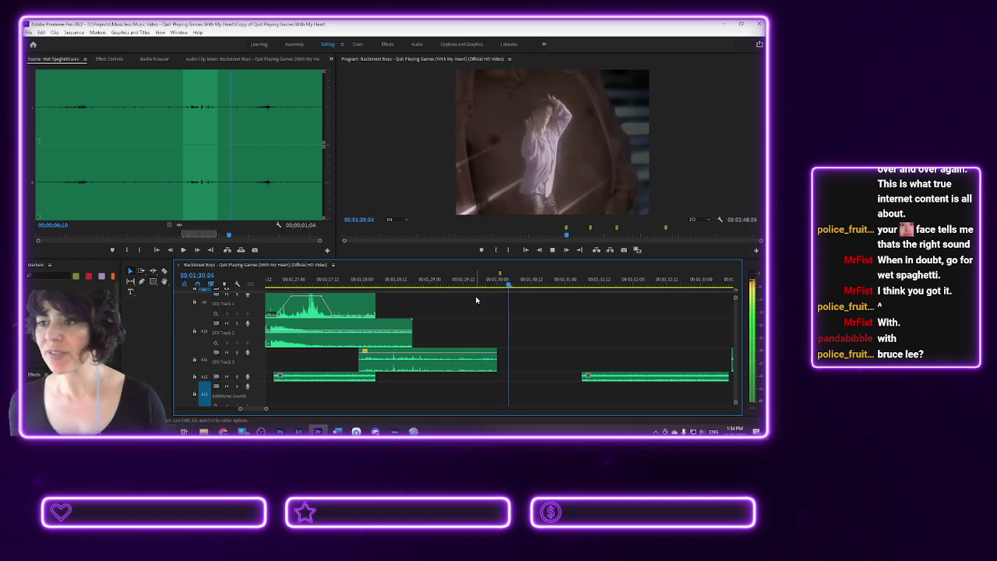
{"action": "key", "text": "space"}
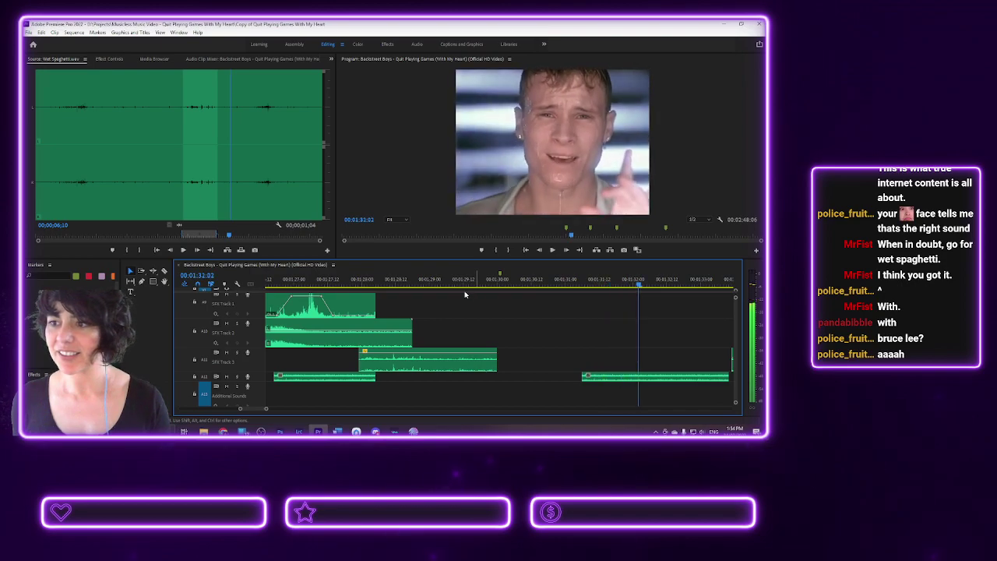
{"action": "left_click", "coordinate": [470, 280]}
{"action": "key", "text": "space"}
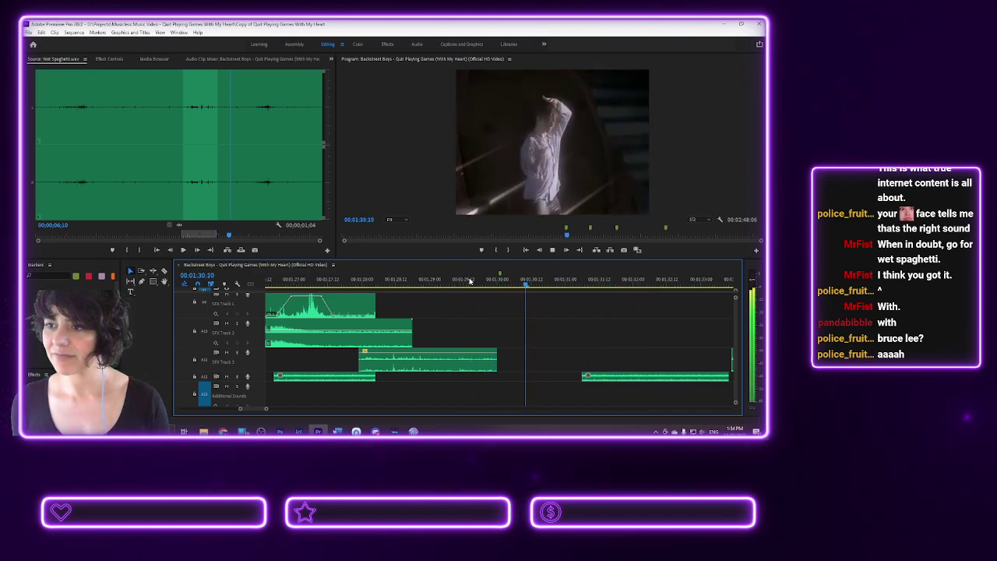
{"action": "key", "text": "space"}
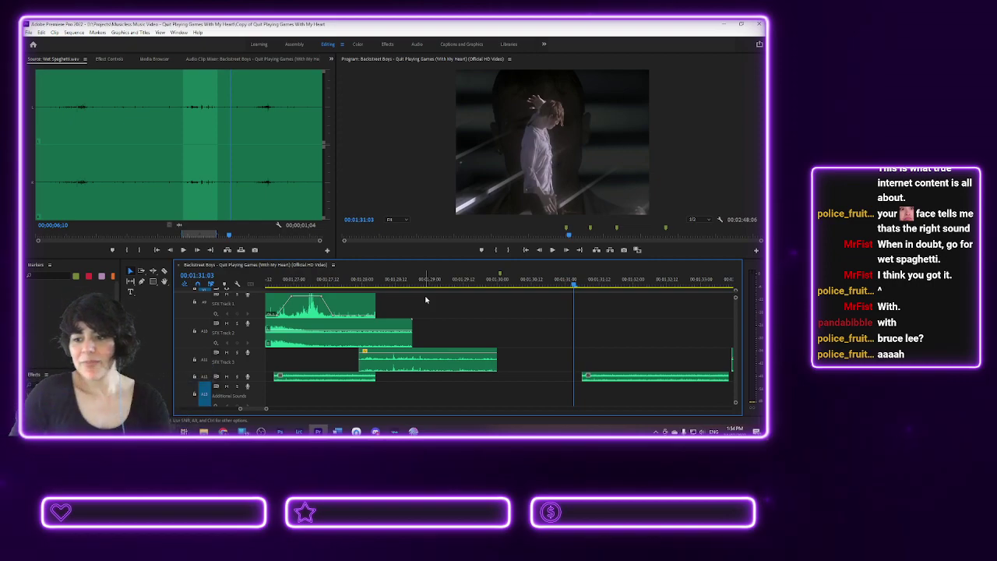
{"action": "left_click_drag", "start_coordinate": [449, 288], "coordinate": [465, 288]}
{"action": "key", "text": "space"}
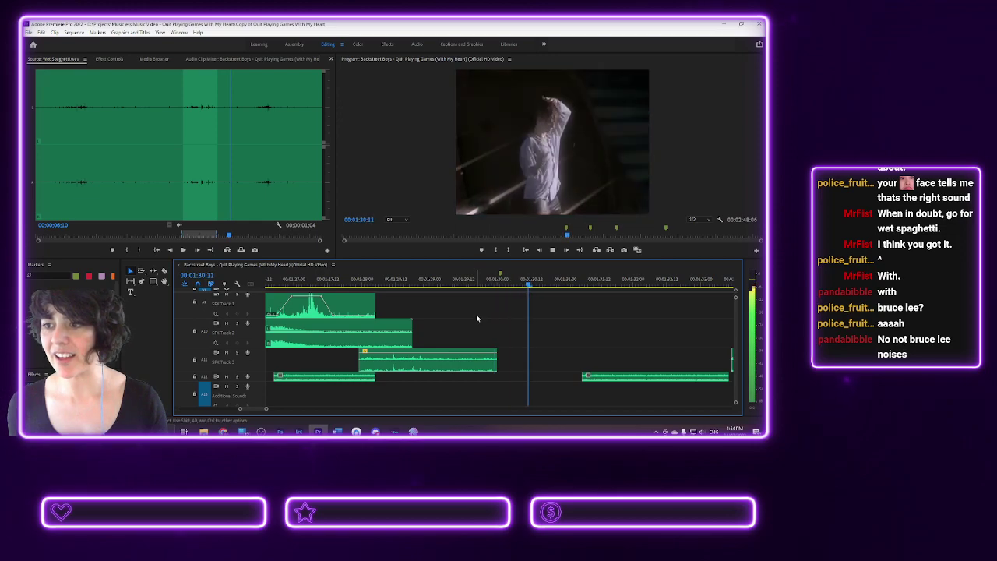
{"action": "key", "text": "space"}
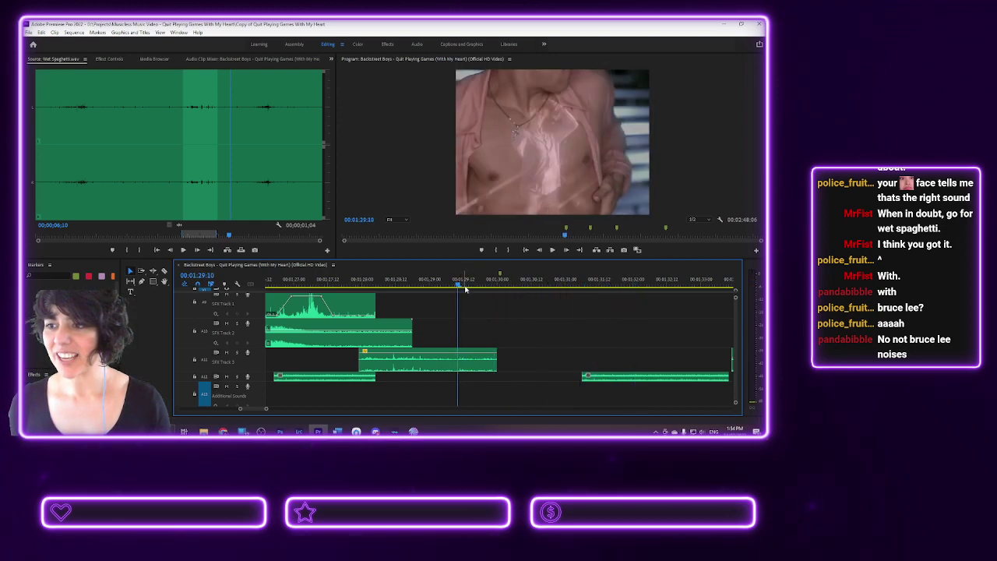
{"action": "key", "text": "space"}
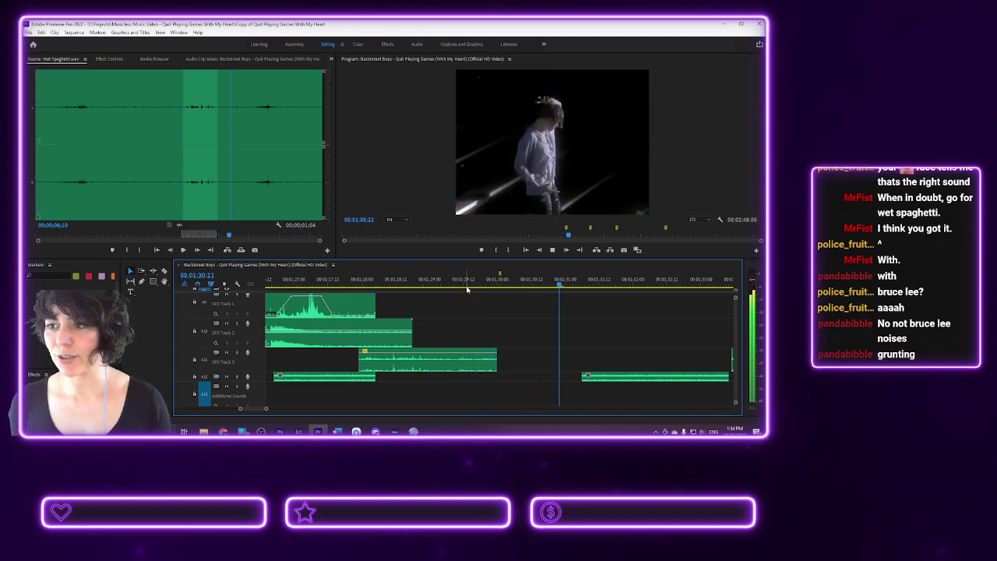
{"action": "key", "text": "space"}
{"action": "left_click", "coordinate": [458, 279]}
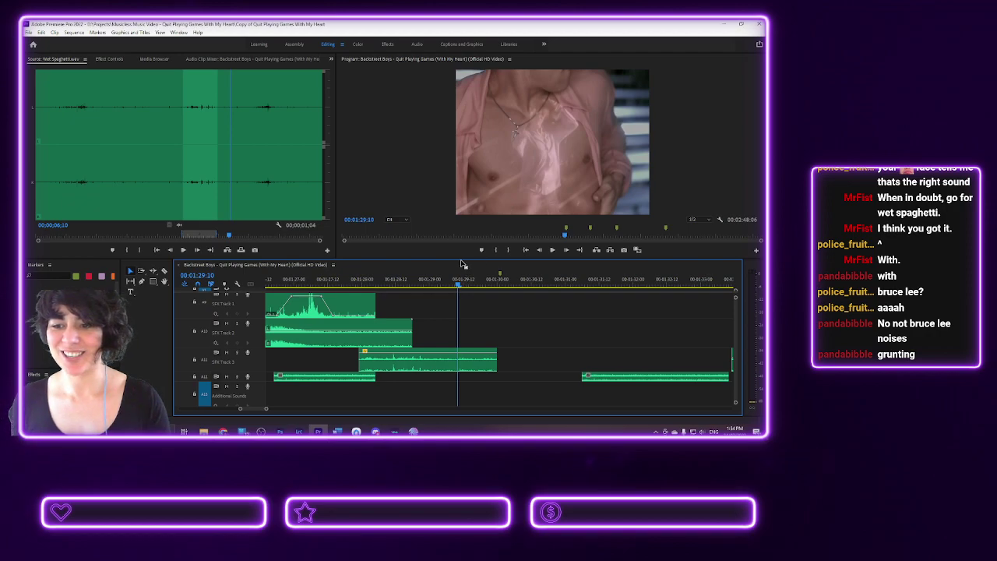
- Replay the passage from about 00:01:29:00 to 00:01:32:00 several times to judge the torso, raised-arm and face shots for possible sounds
{"action": "key", "text": "space"}
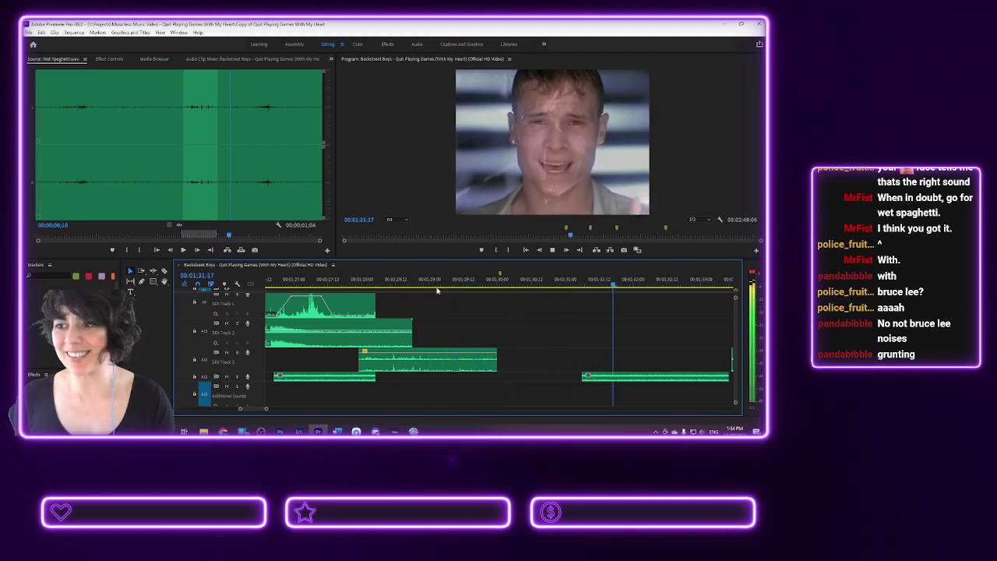
{"action": "key", "text": "space"}
{"action": "left_click", "coordinate": [440, 278]}
{"action": "key", "text": "space"}
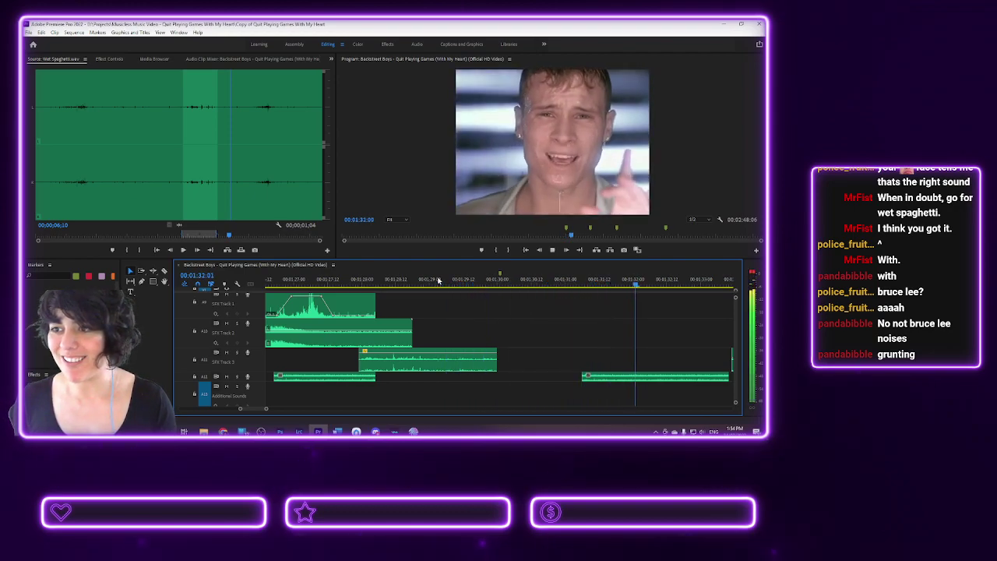
{"action": "key", "text": "space"}
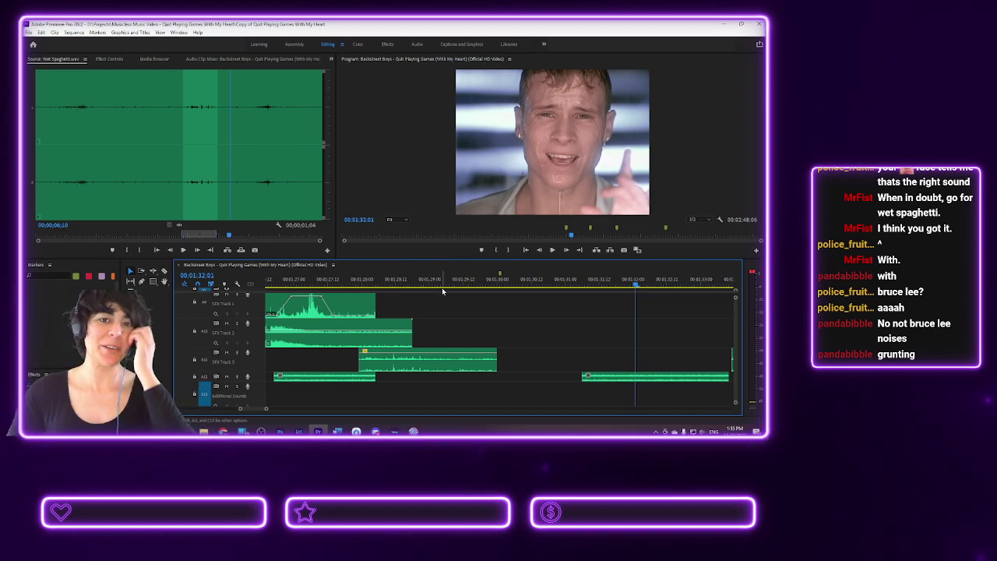
{"action": "left_click", "coordinate": [434, 282]}
{"action": "key", "text": "space"}
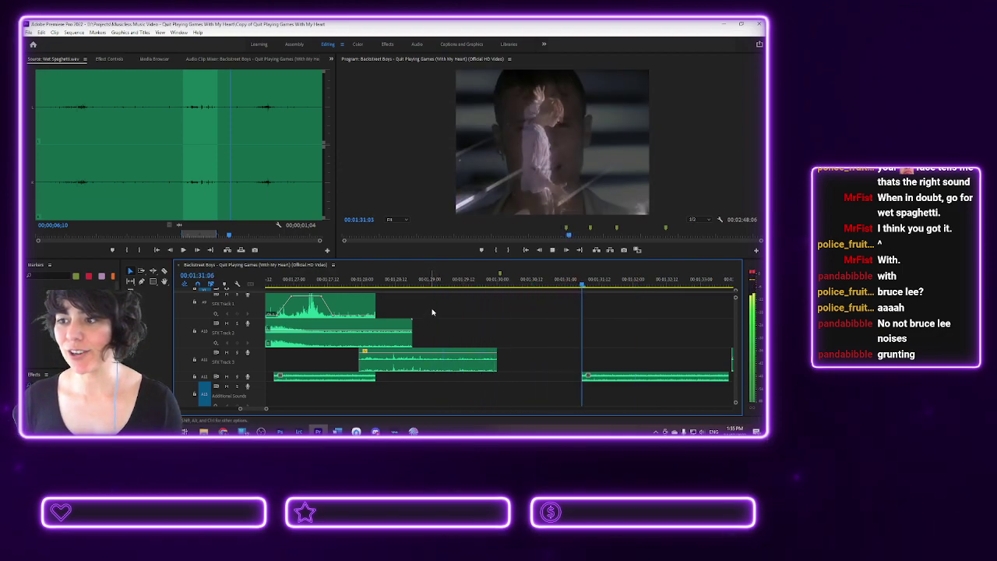
{"action": "key", "text": "space"}
{"action": "left_click", "coordinate": [421, 280]}
{"action": "key", "text": "space"}
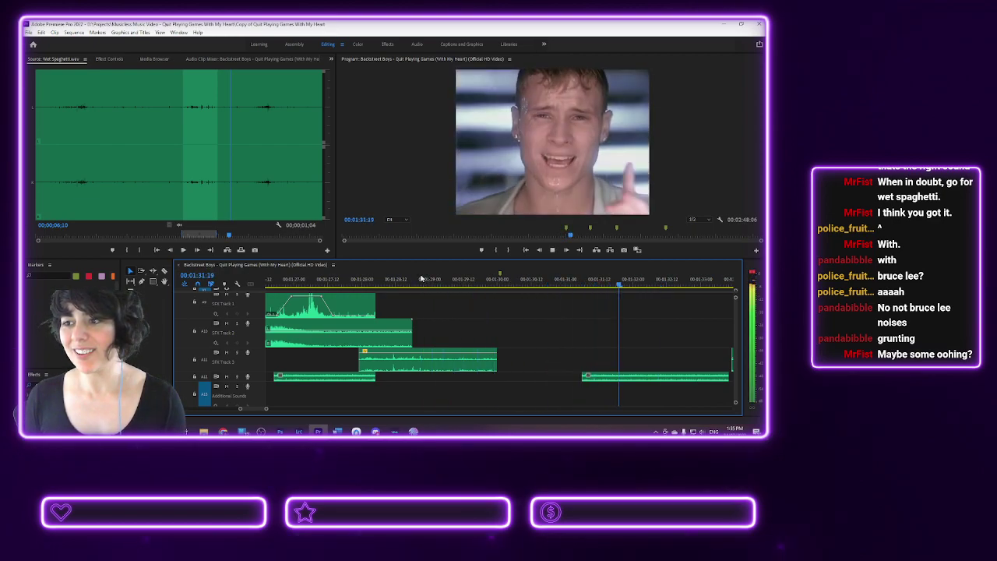
{"action": "left_click", "coordinate": [429, 281]}
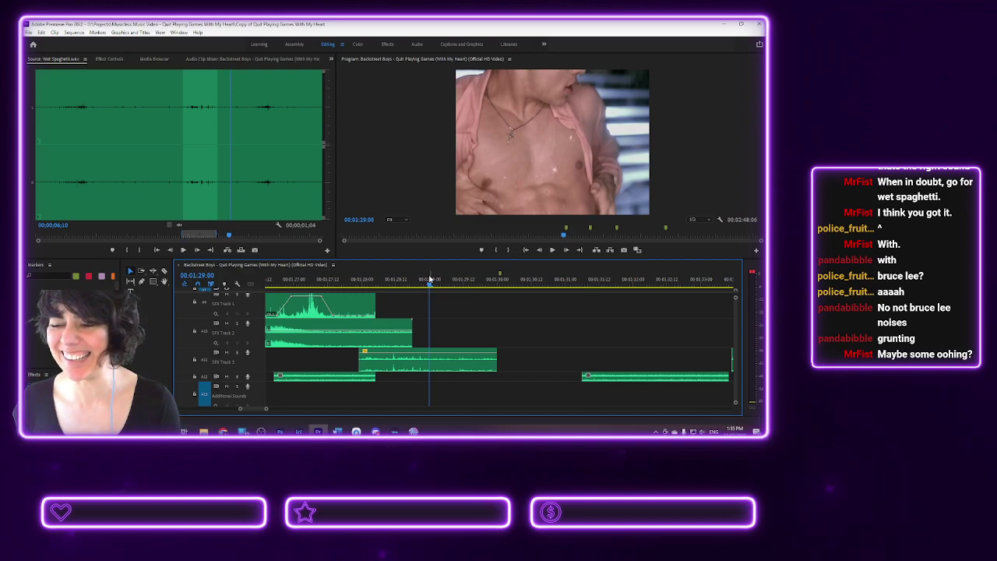
{"action": "key", "text": "space"}
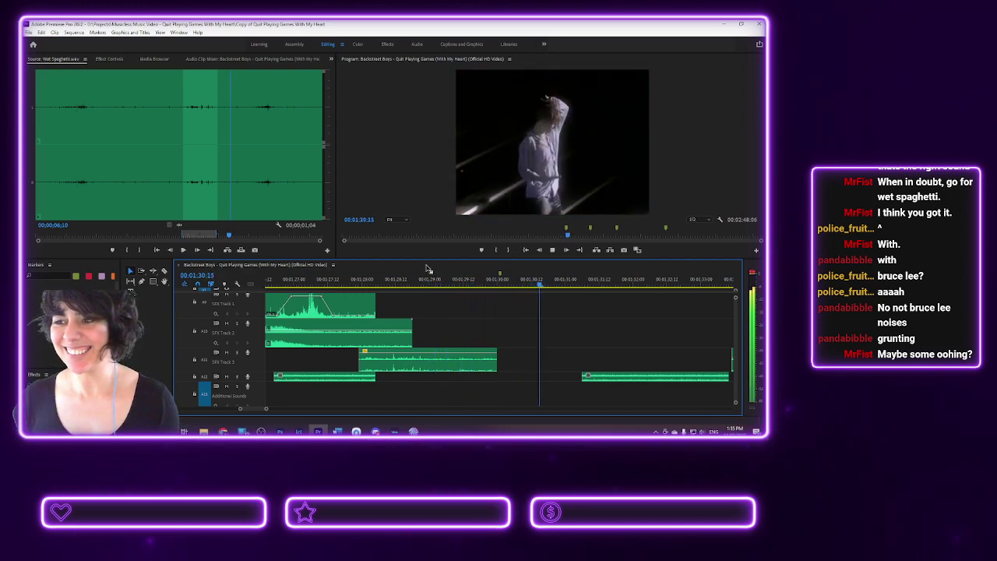
{"action": "key", "text": "space"}
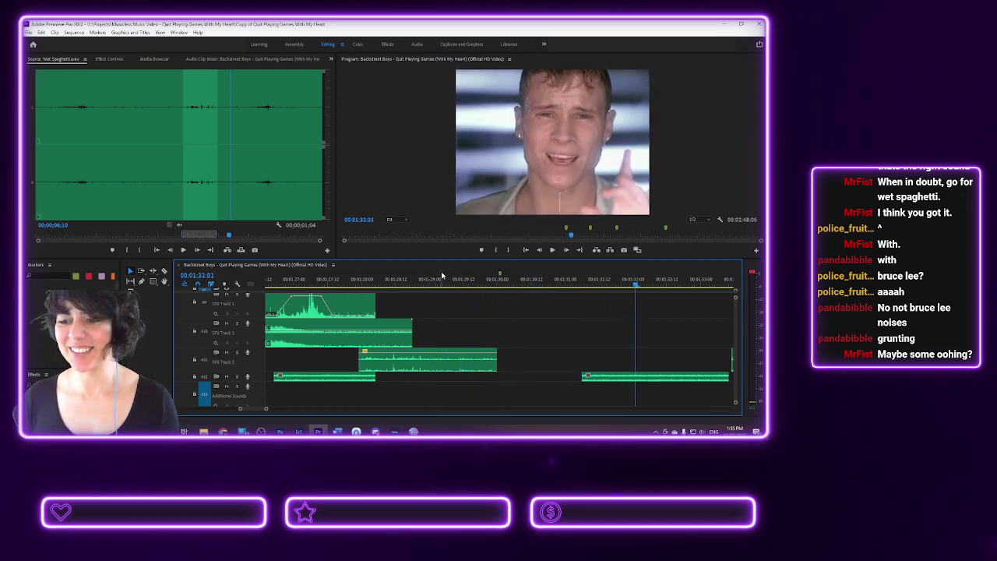
{"action": "left_click", "coordinate": [430, 279]}
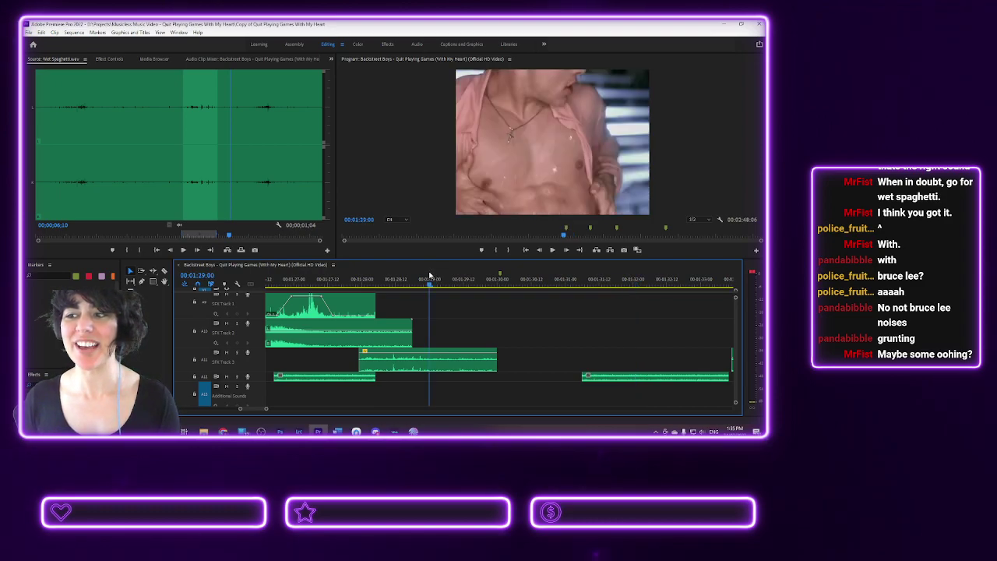
{"action": "key", "text": "space"}
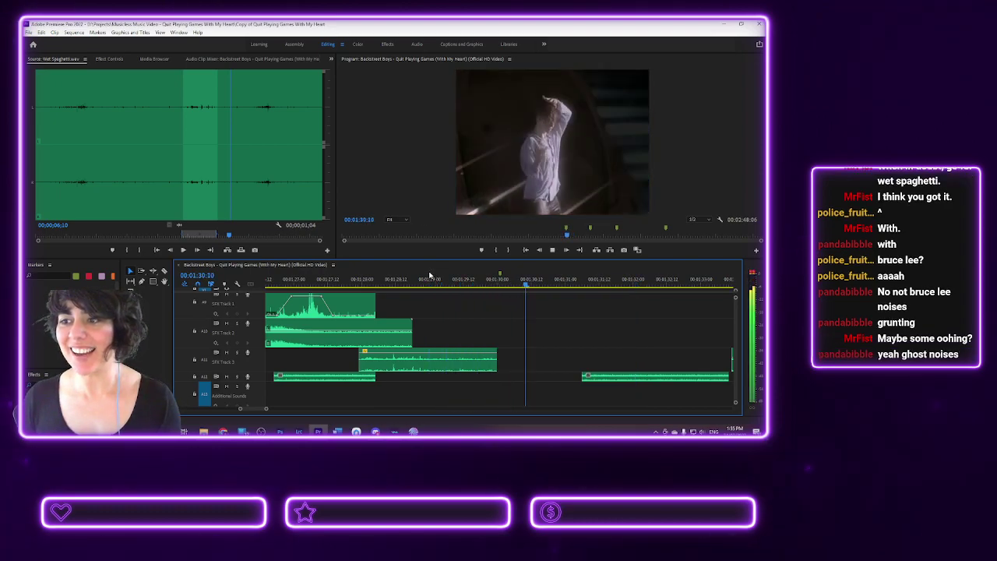
{"action": "key", "text": "space"}
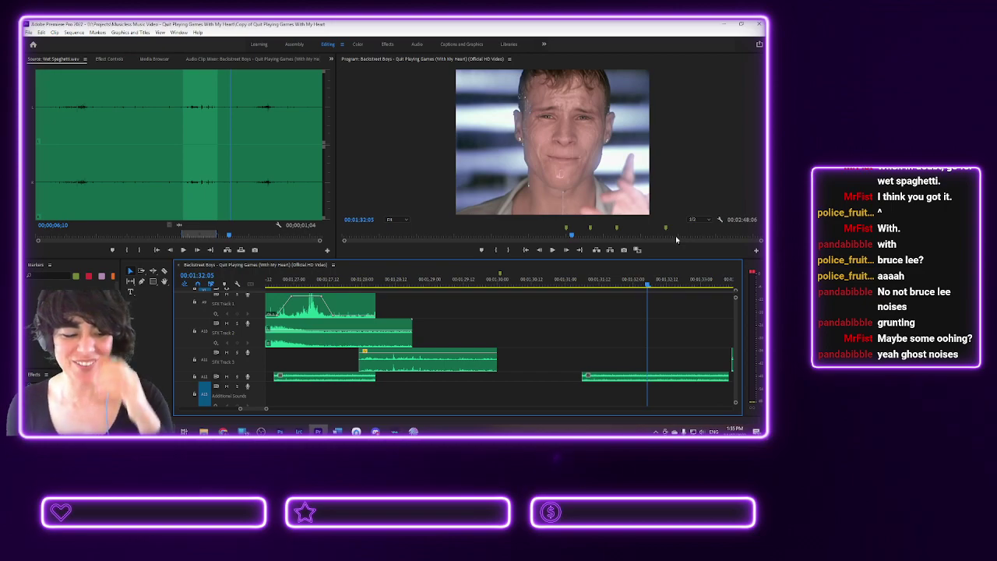
{"action": "left_click", "coordinate": [481, 282]}
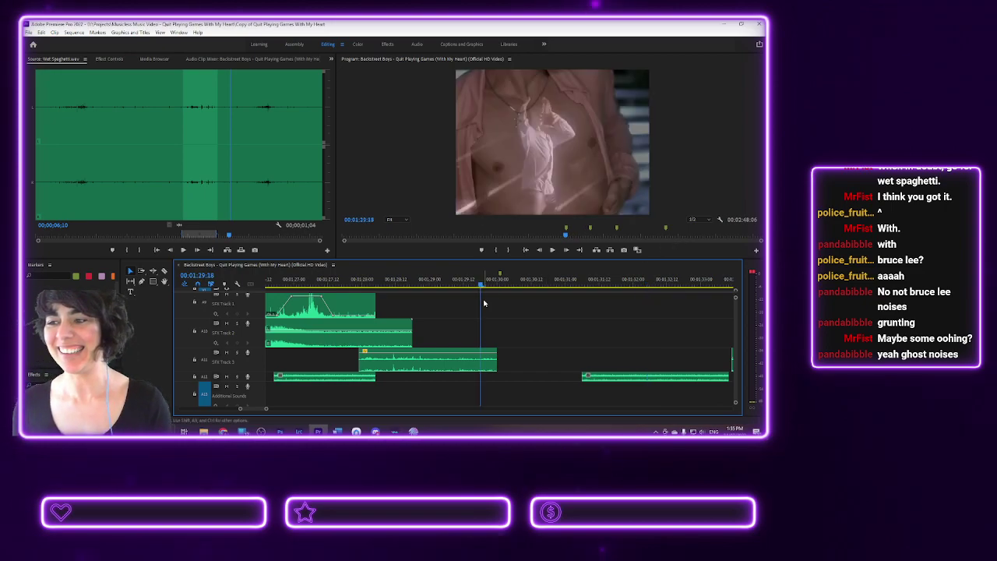
{"action": "key", "text": "space"}
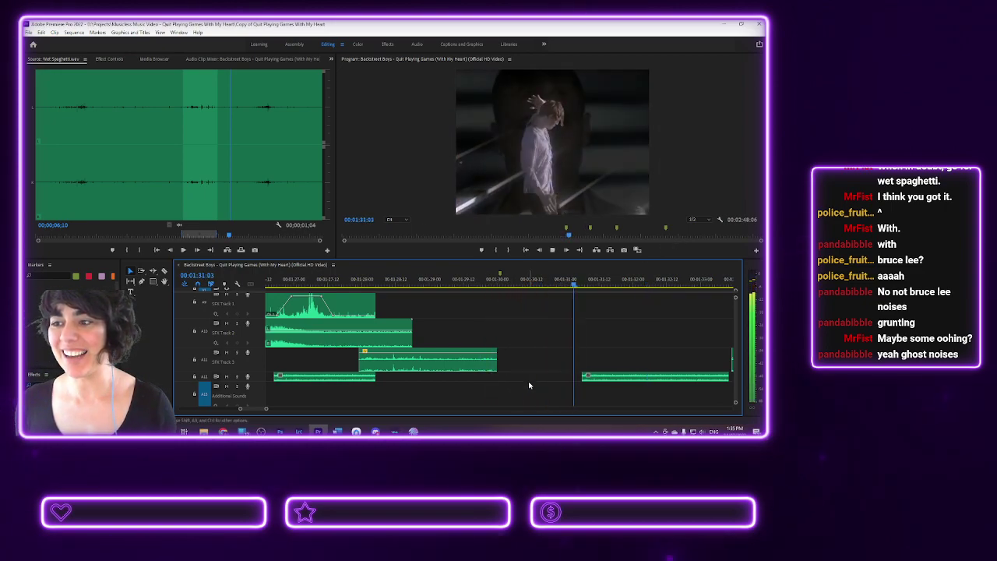
{"action": "left_click", "coordinate": [472, 278]}
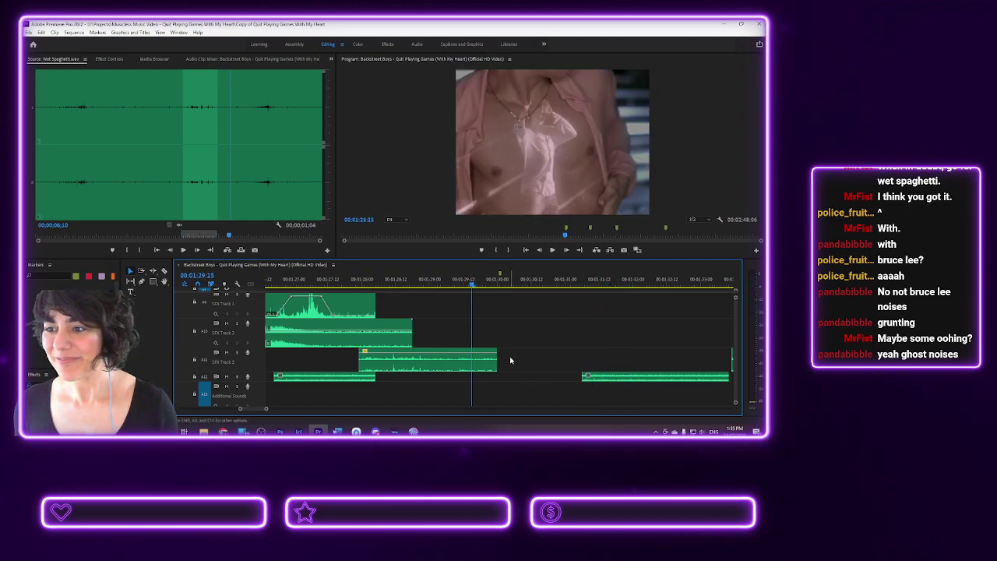
{"action": "left_click", "coordinate": [449, 286]}
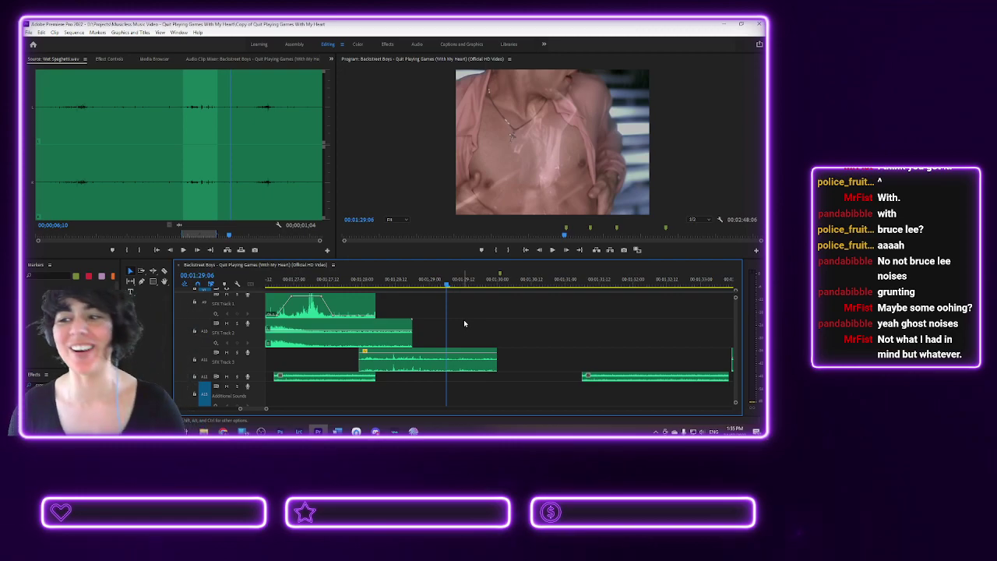
{"action": "key", "text": "space"}
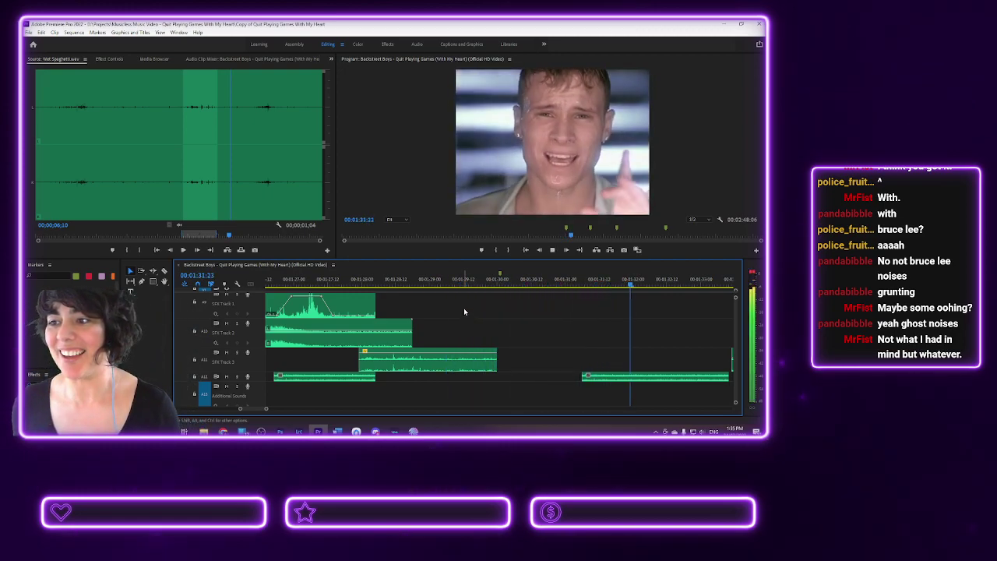
{"action": "key", "text": "space"}
{"action": "left_click", "coordinate": [453, 280]}
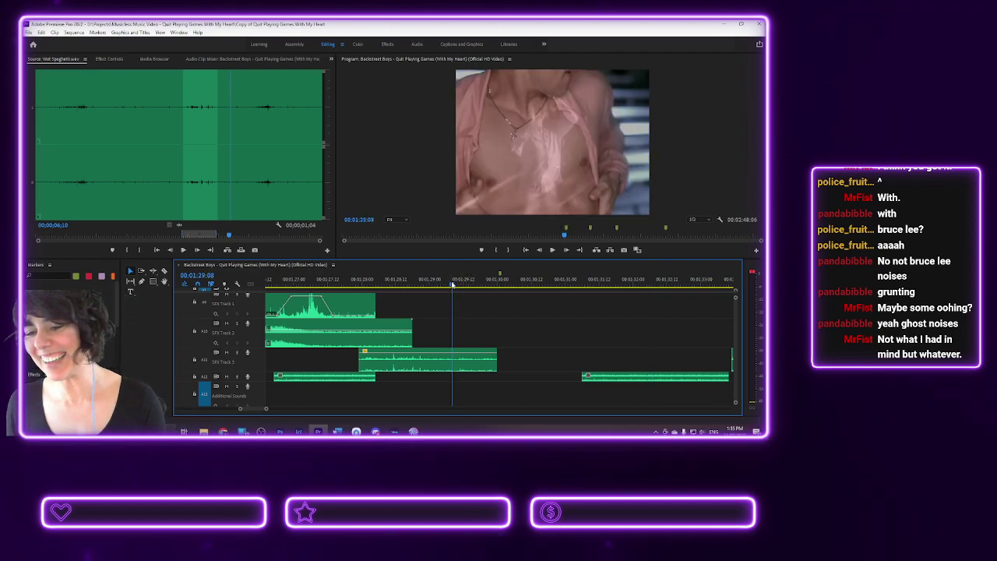
{"action": "left_click", "coordinate": [438, 282]}
{"action": "left_click", "coordinate": [407, 280]}
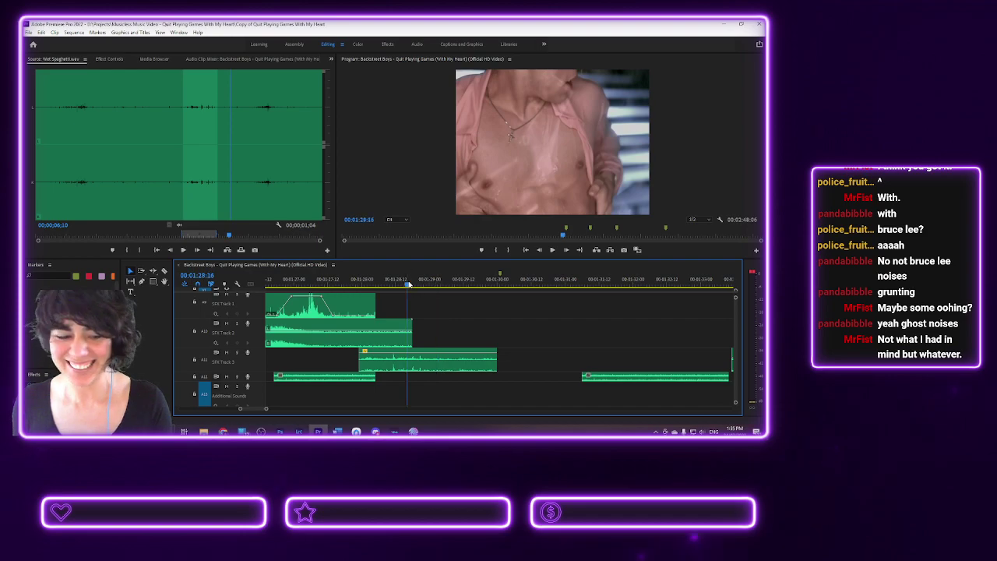
{"action": "key", "text": "space"}
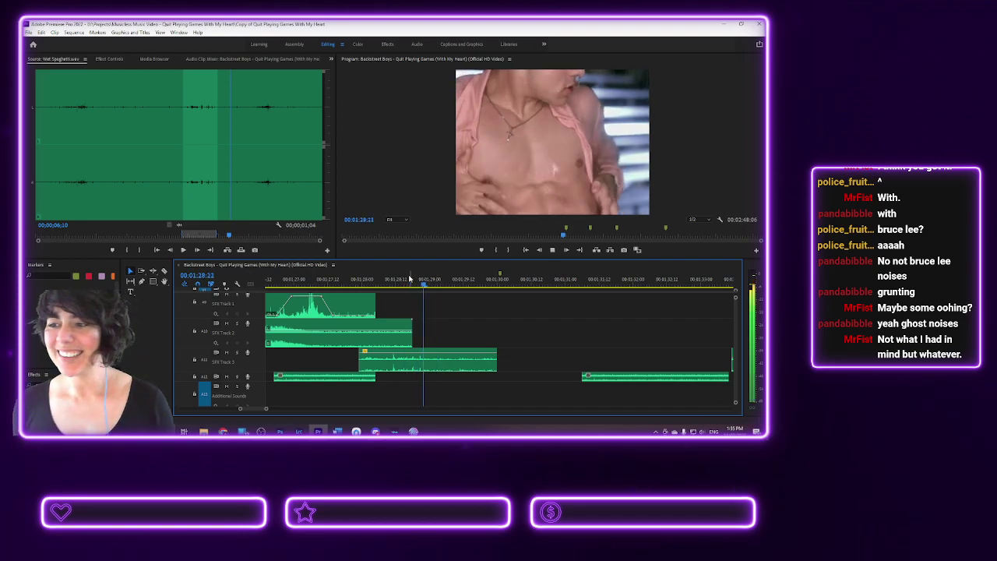
{"action": "key", "text": "space"}
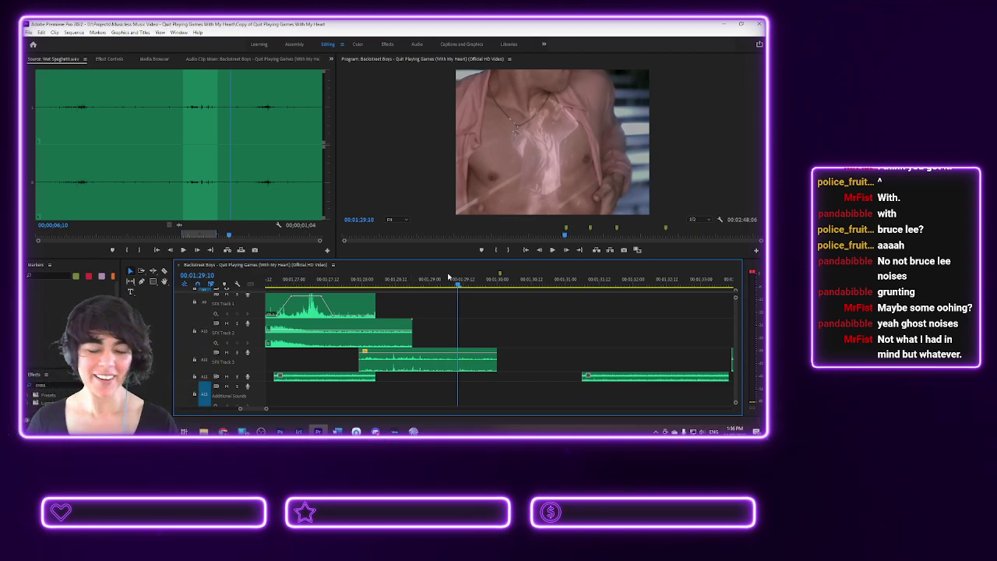
{"action": "key", "text": "space"}
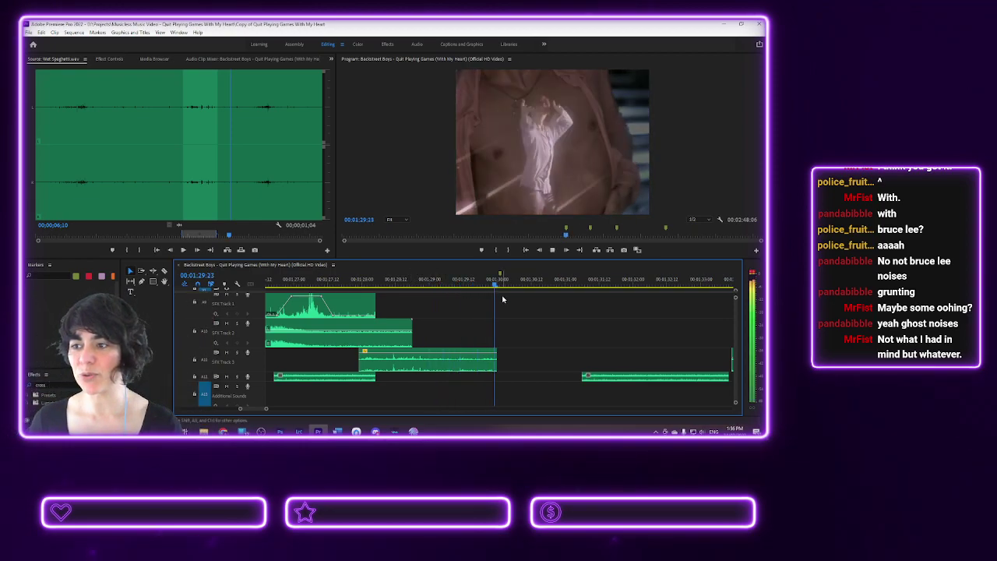
{"action": "left_click", "coordinate": [467, 284]}
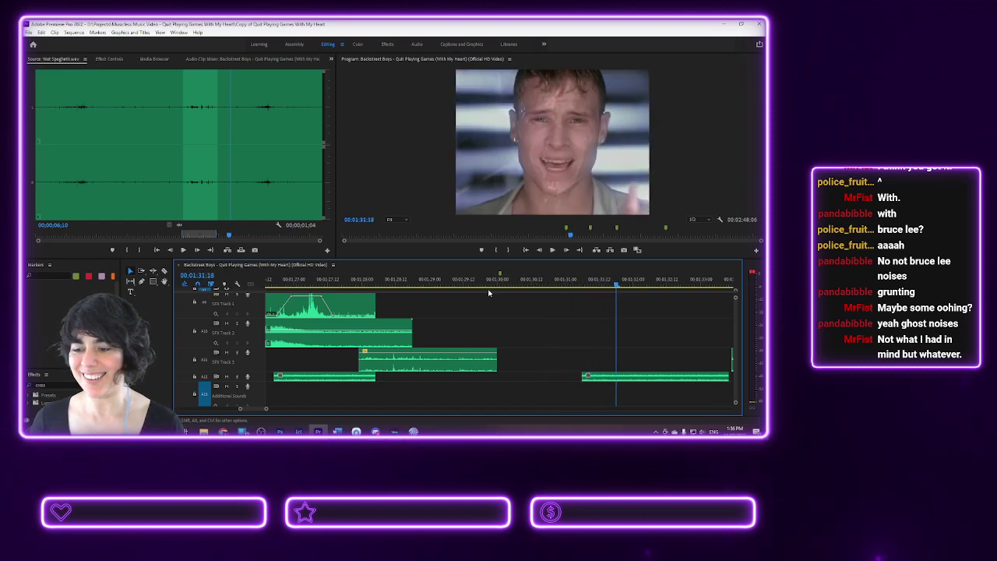
{"action": "left_click_drag", "start_coordinate": [467, 284], "coordinate": [427, 284]}
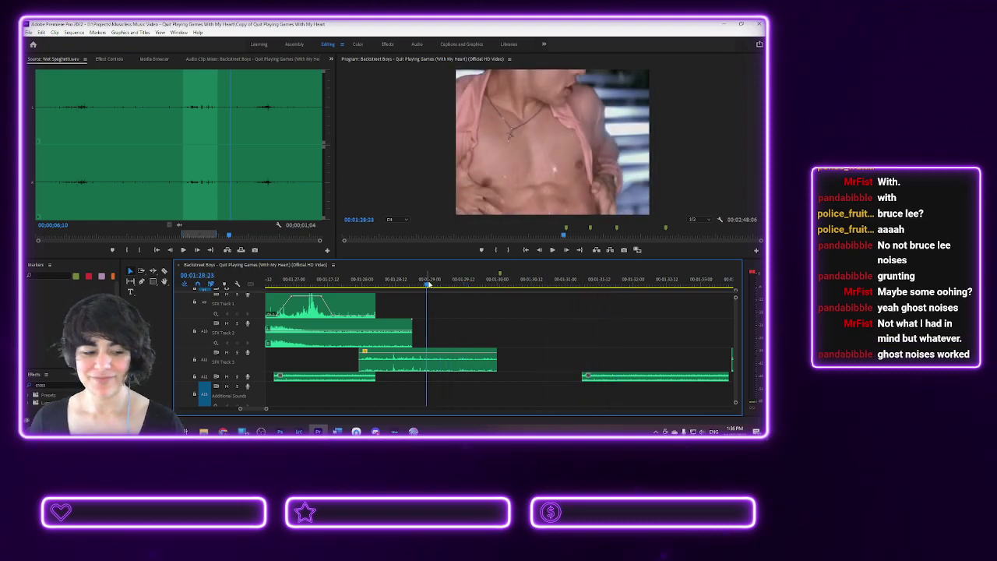
{"action": "key", "text": "space"}
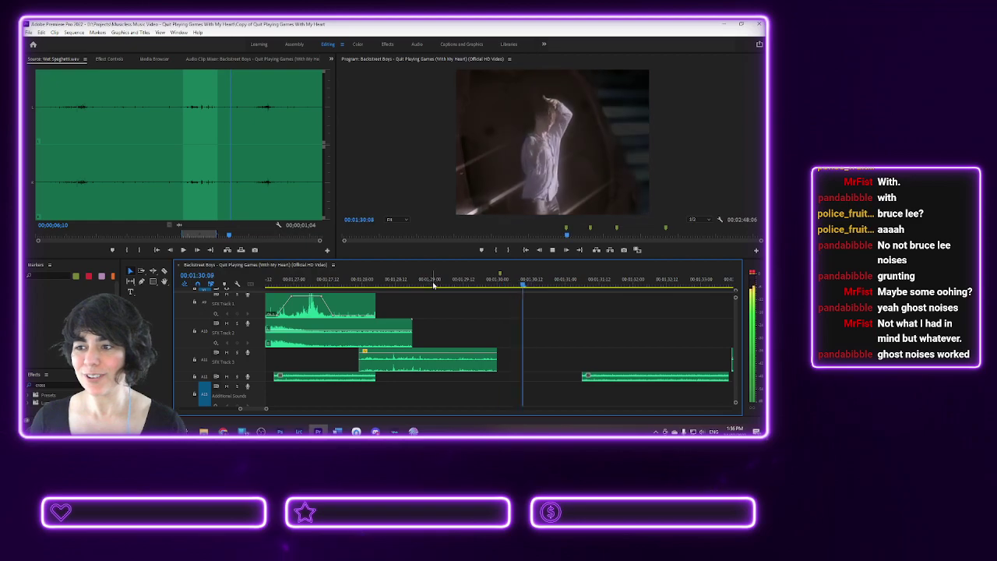
{"action": "key", "text": "space"}
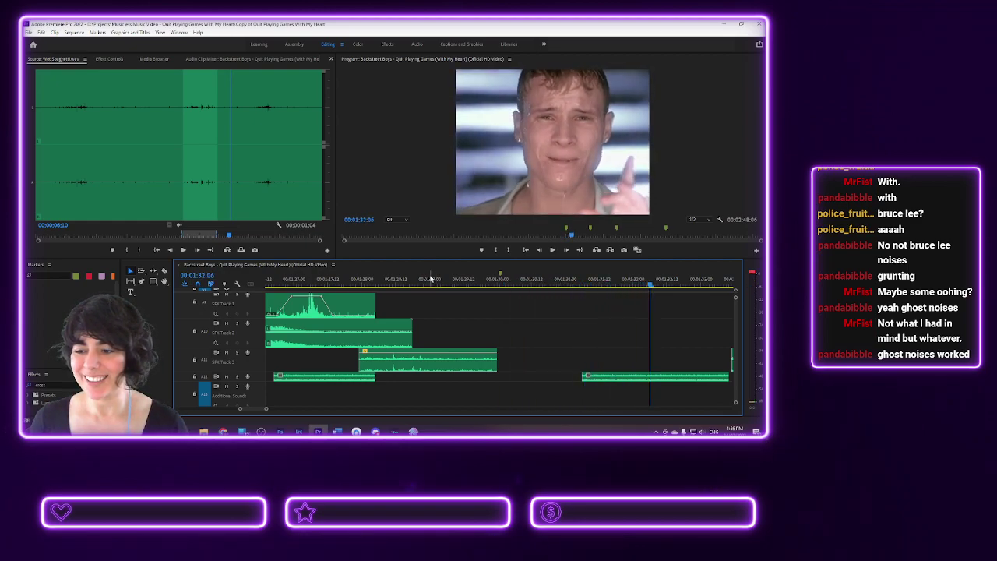
{"action": "left_click", "coordinate": [428, 280]}
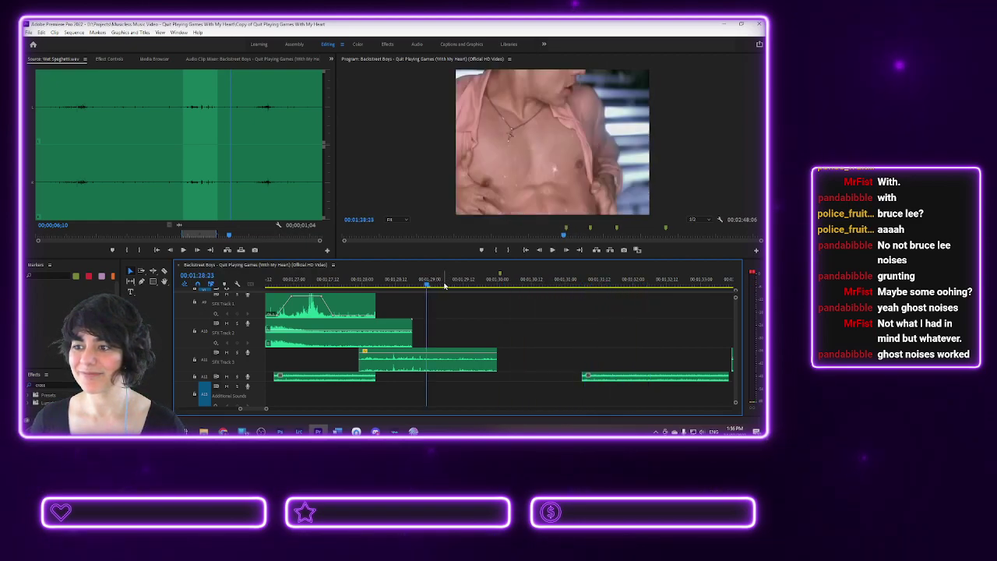
{"action": "key", "text": "space"}
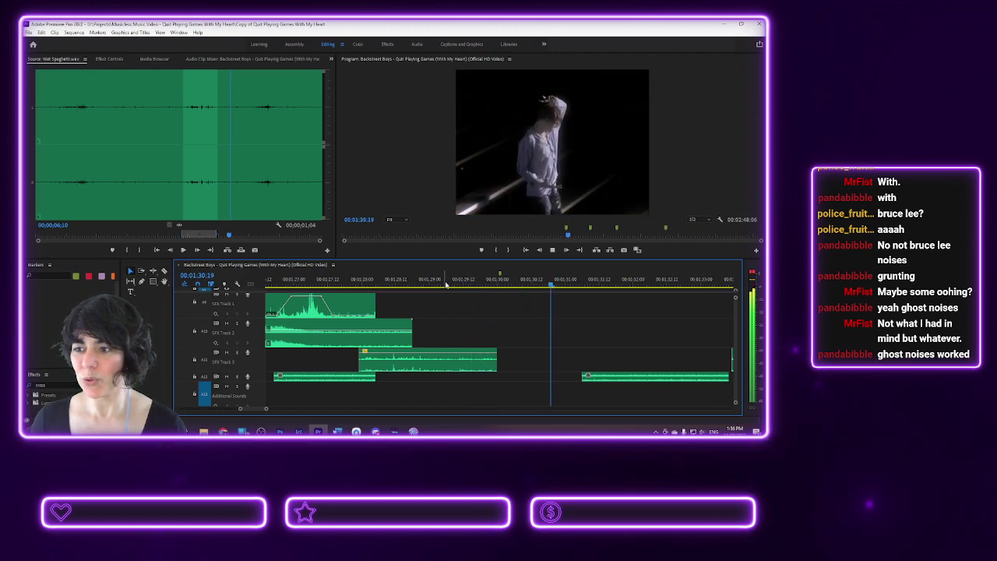
{"action": "key", "text": "space"}
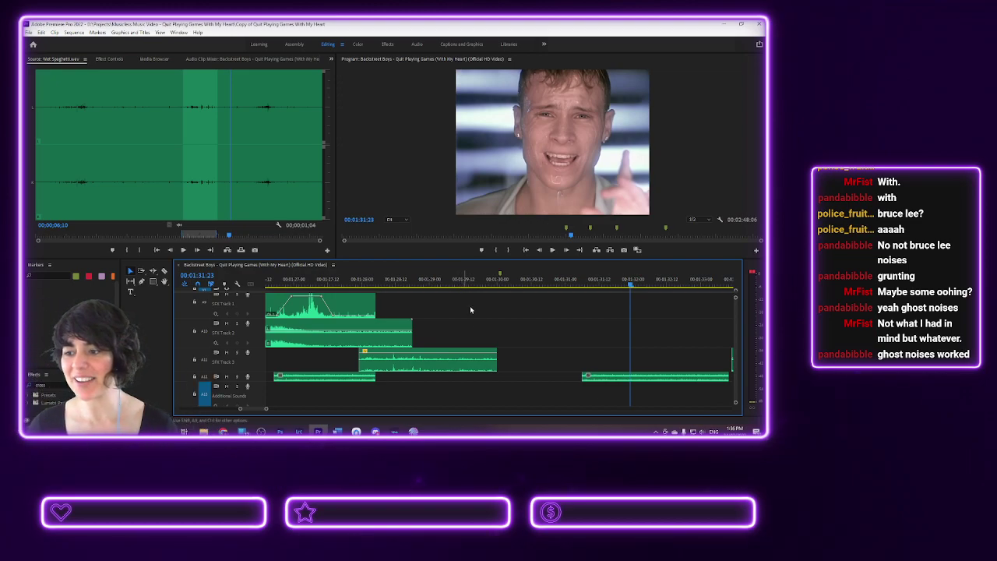
- Move the playhead to the wet kung fu marker at 00:01:39:16 and play the arm-swinging passage around it
{"action": "left_click", "coordinate": [590, 232]}
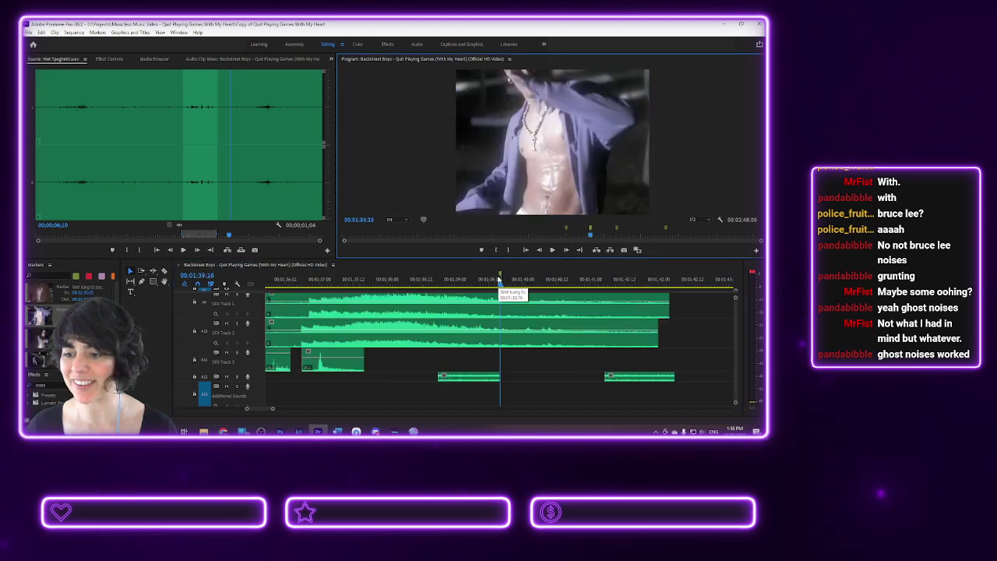
{"action": "left_click", "coordinate": [492, 282]}
{"action": "key", "text": "space"}
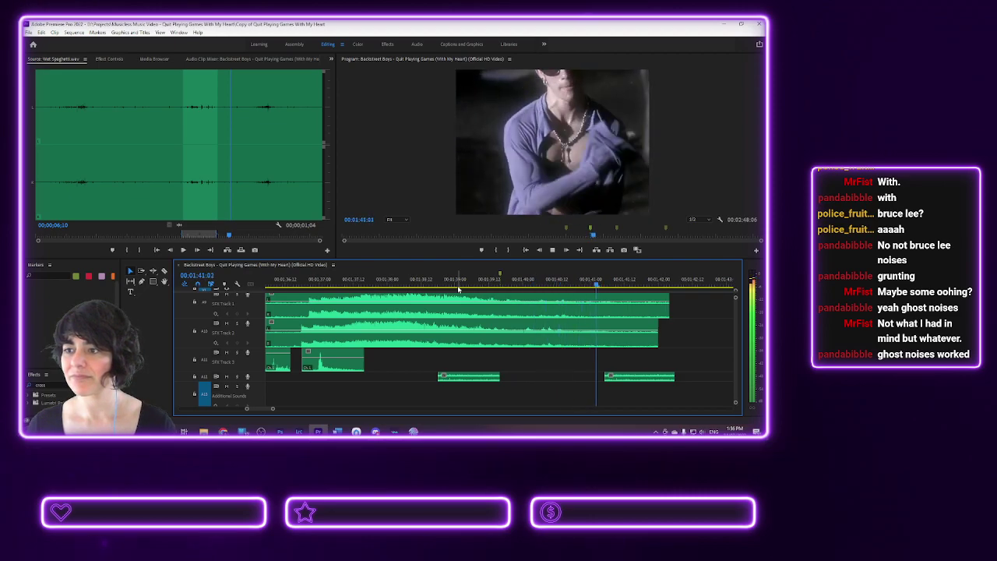
{"action": "key", "text": "space"}
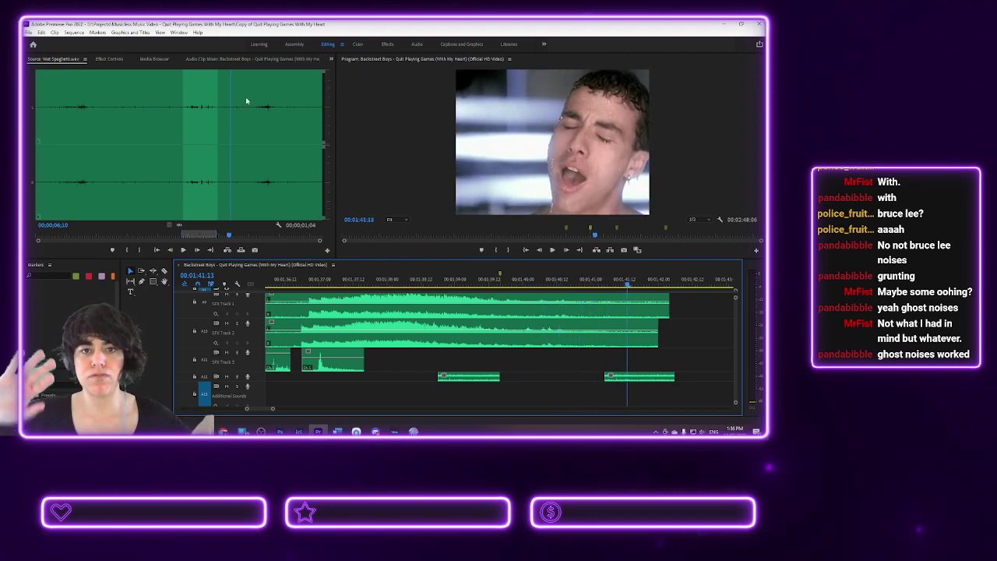
- Browse the project's media folder for a wet movement sound and open the Sponge and Cloth sound for previewing
{"action": "left_click", "coordinate": [155, 59]}
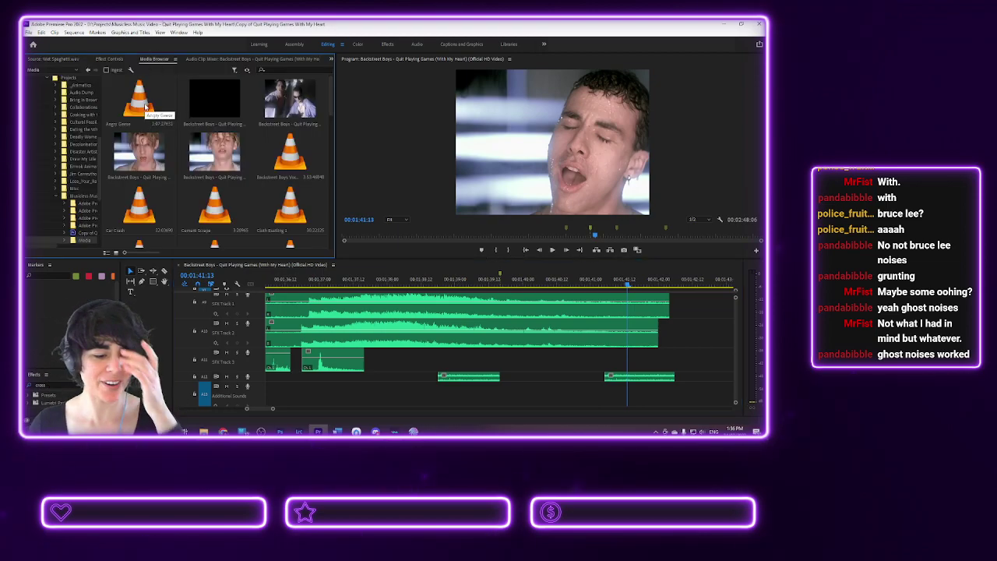
{"action": "scroll", "coordinate": [212, 202], "scroll_direction": "down", "scroll_amount": 2}
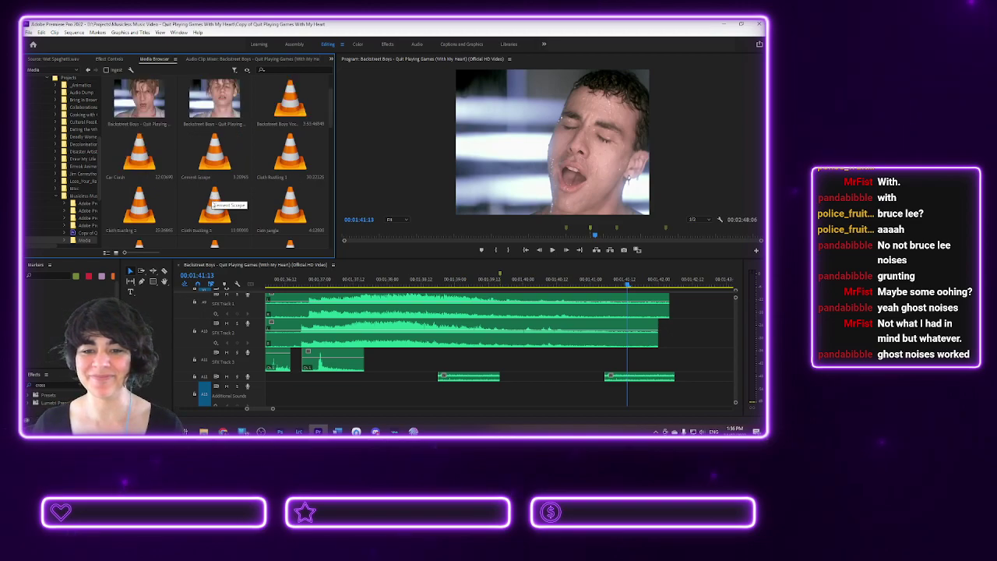
{"action": "scroll", "coordinate": [212, 202], "scroll_direction": "down", "scroll_amount": 4}
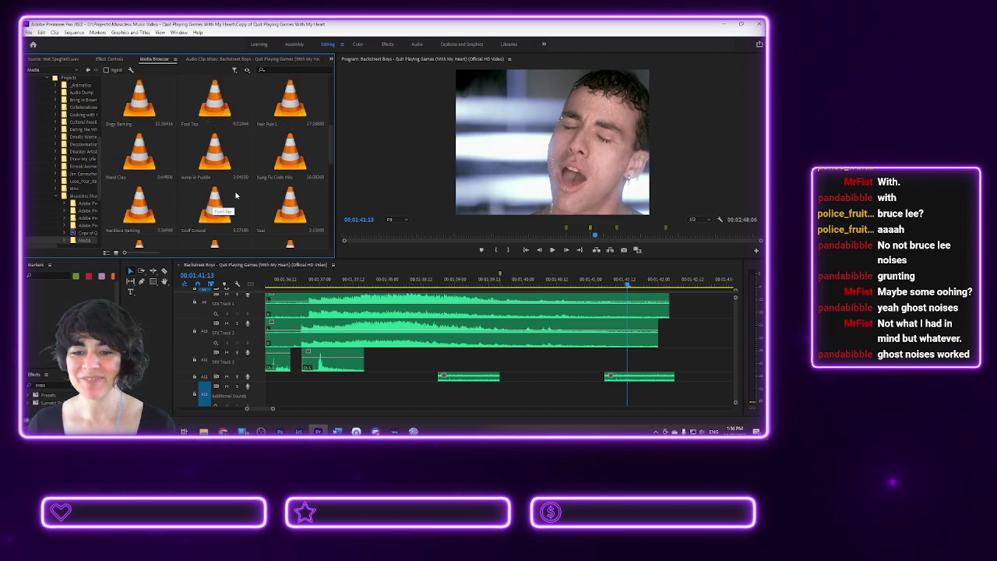
{"action": "scroll", "coordinate": [234, 197], "scroll_direction": "down", "scroll_amount": 1}
{"action": "double_click", "coordinate": [215, 206]}
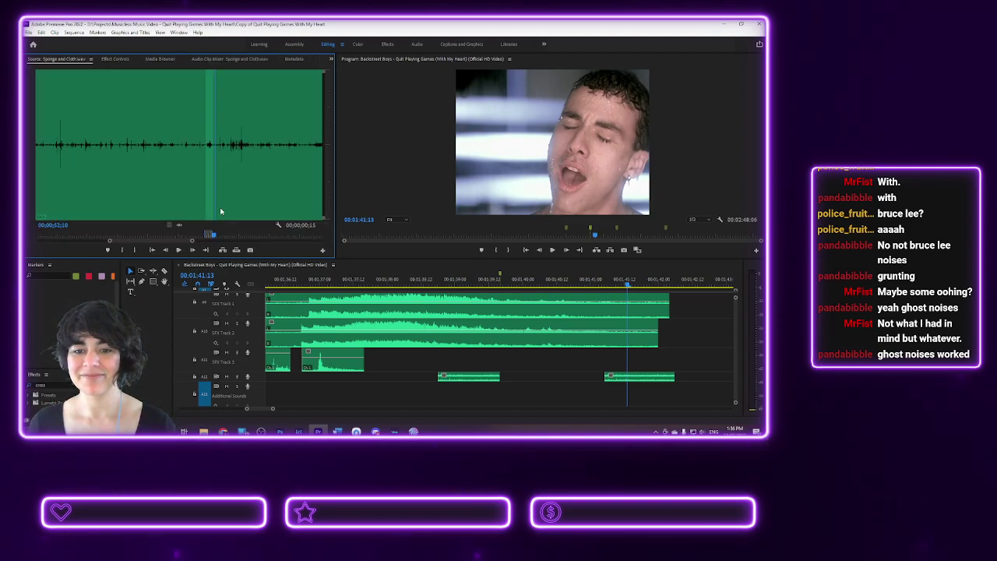
- Mark the section around the sharp peak past the middle of the Sponge and Cloth sound and place it on SFX Track 3 at 00:01:39:16
{"action": "left_click", "coordinate": [499, 286]}
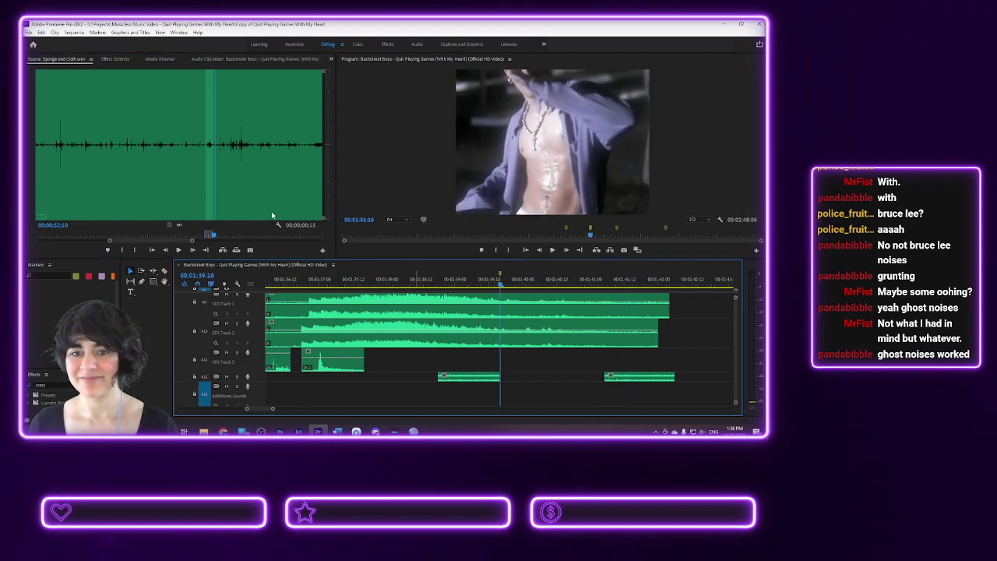
{"action": "left_click", "coordinate": [226, 152]}
{"action": "key", "text": "space"}
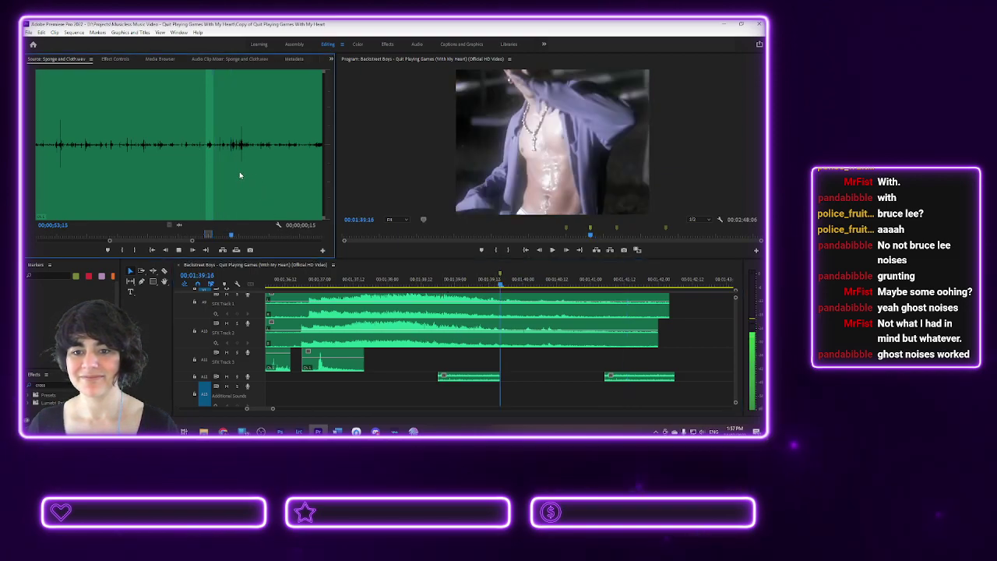
{"action": "left_click", "coordinate": [229, 145]}
{"action": "left_click", "coordinate": [123, 250]}
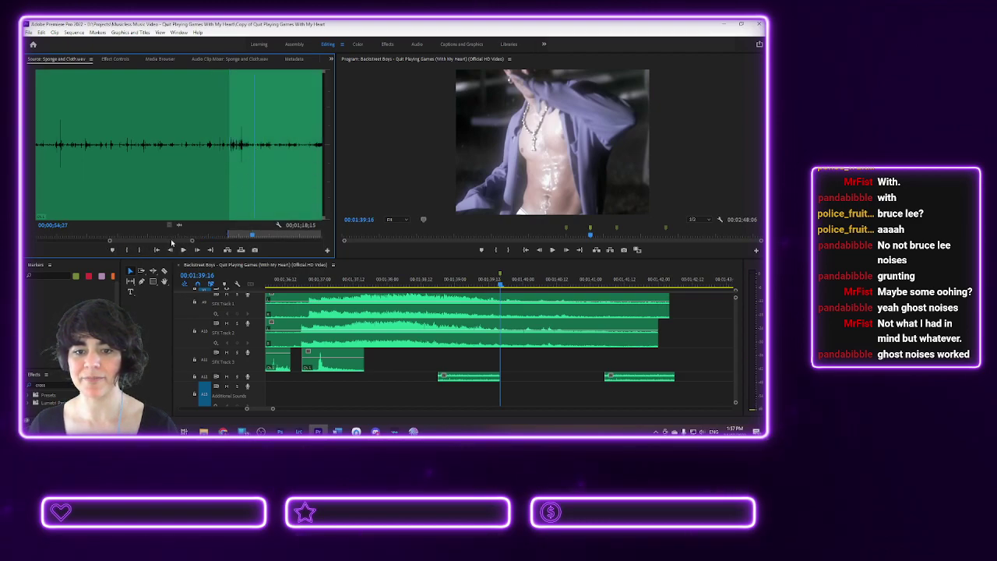
{"action": "left_click", "coordinate": [139, 251]}
{"action": "left_click_drag", "start_coordinate": [178, 224], "coordinate": [501, 367]}
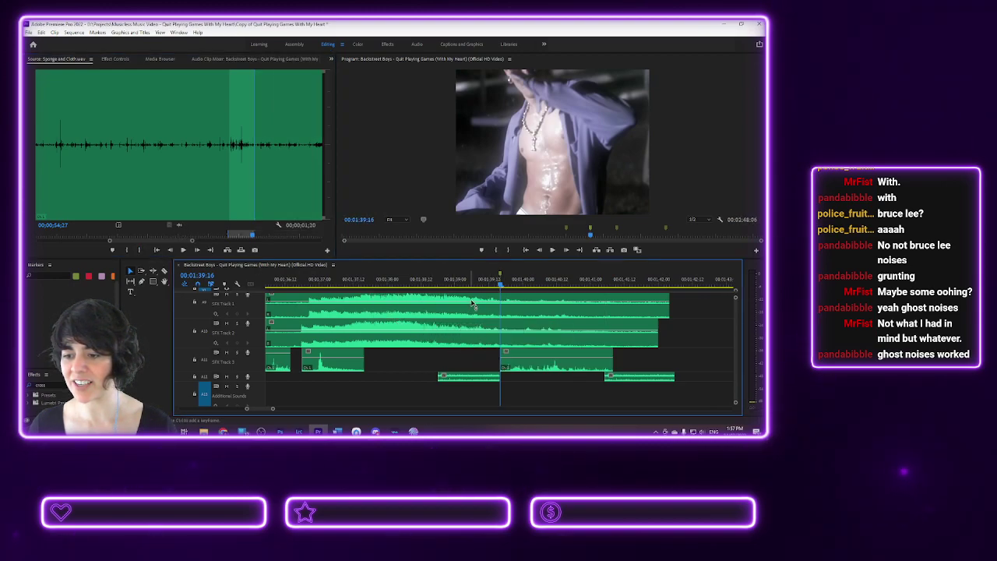
- Solo SFX Track 3 to hear the new wet clip and trim its end to the face-shot cut at 00:01:41:05
{"action": "key", "text": "space"}
{"action": "key", "text": "space"}
{"action": "left_click", "coordinate": [237, 353]}
{"action": "left_click", "coordinate": [497, 283]}
{"action": "key", "text": "space"}
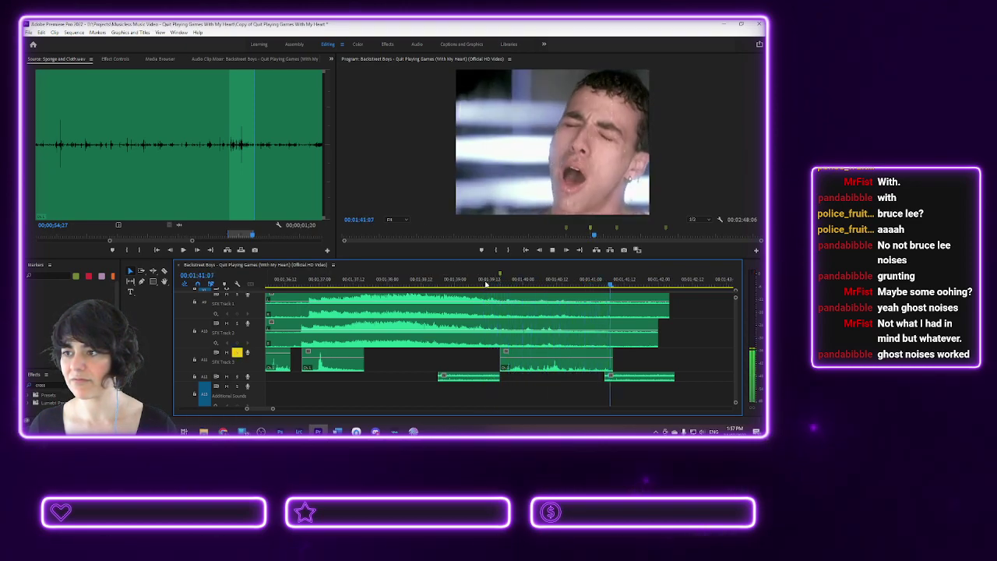
{"action": "key", "text": "space"}
{"action": "left_click_drag", "start_coordinate": [592, 283], "coordinate": [606, 283]}
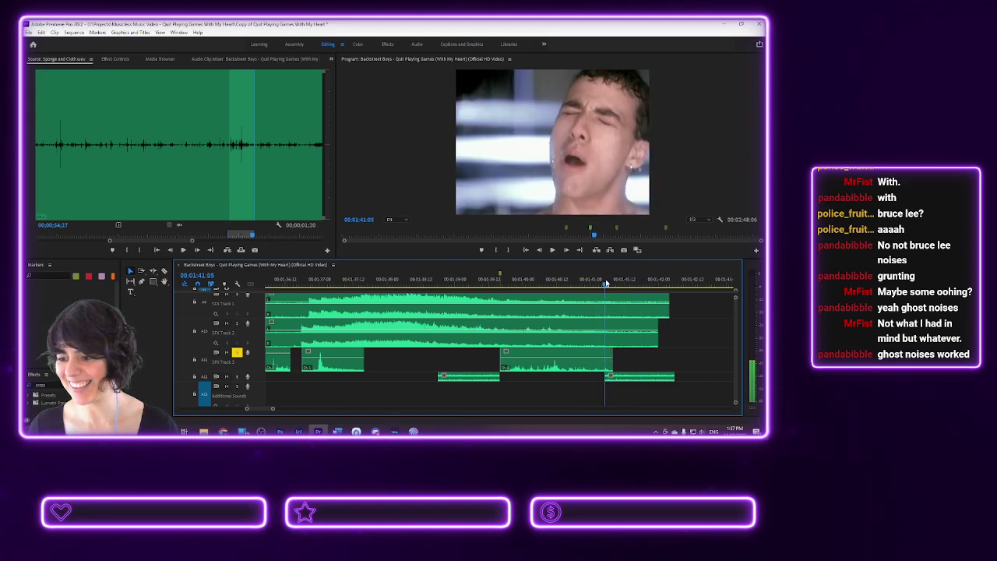
{"action": "left_click_drag", "start_coordinate": [611, 362], "coordinate": [605, 362]}
- Play the wet clip from 00:01:39:16 and shorten its end further so it stops before the face-shot cut
{"action": "left_click_drag", "start_coordinate": [493, 285], "coordinate": [501, 285]}
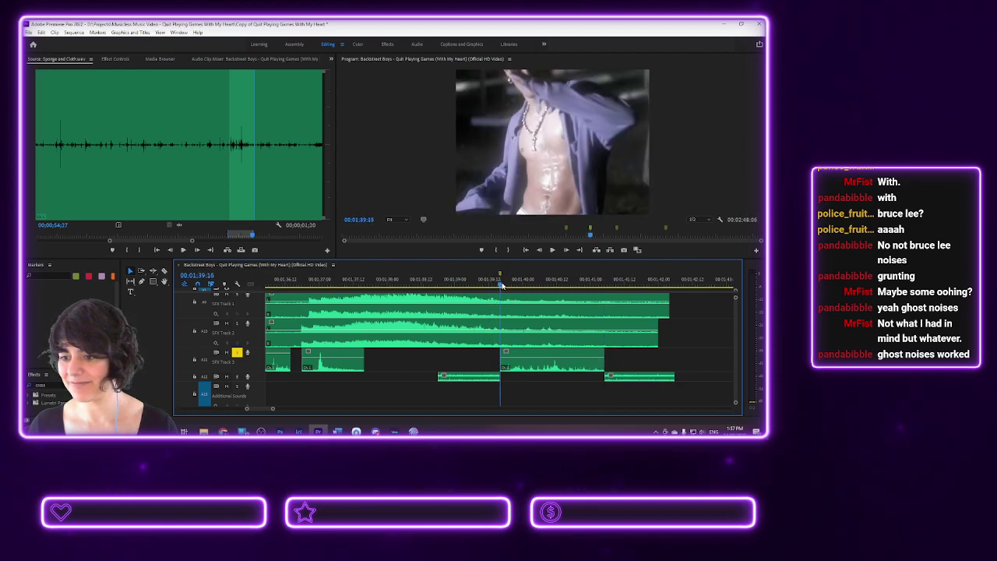
{"action": "key", "text": "space"}
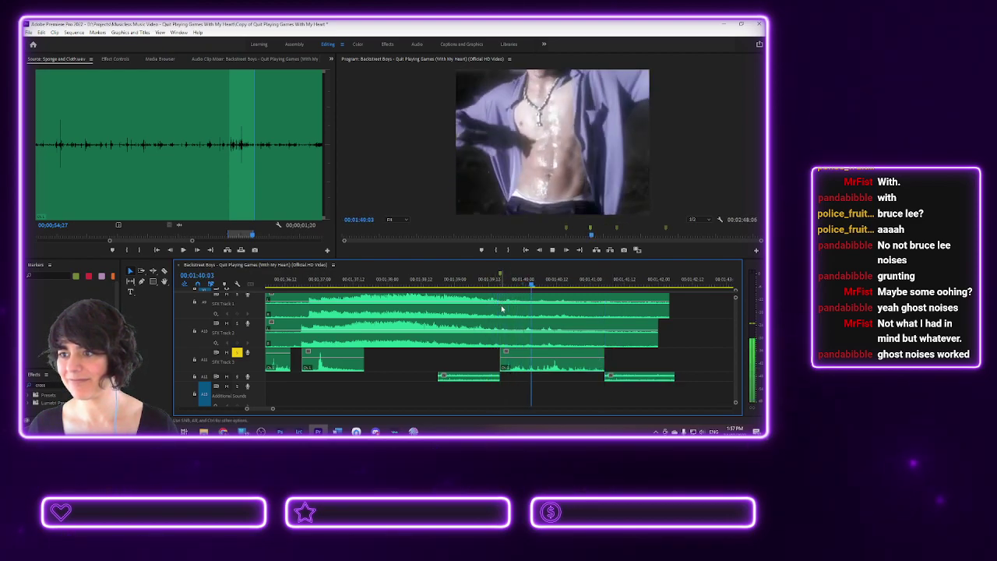
{"action": "key", "text": "space"}
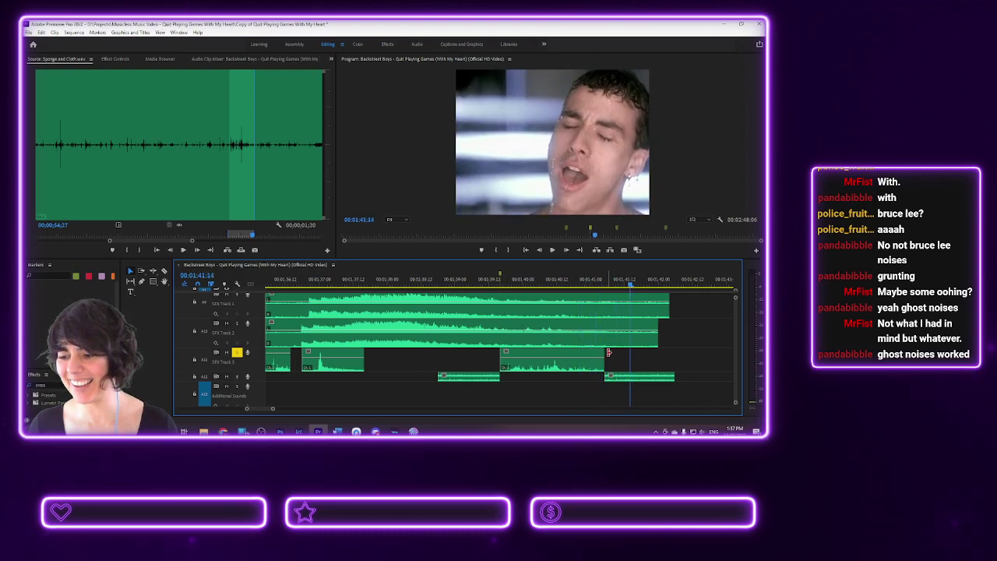
{"action": "left_click_drag", "start_coordinate": [602, 366], "coordinate": [583, 366]}
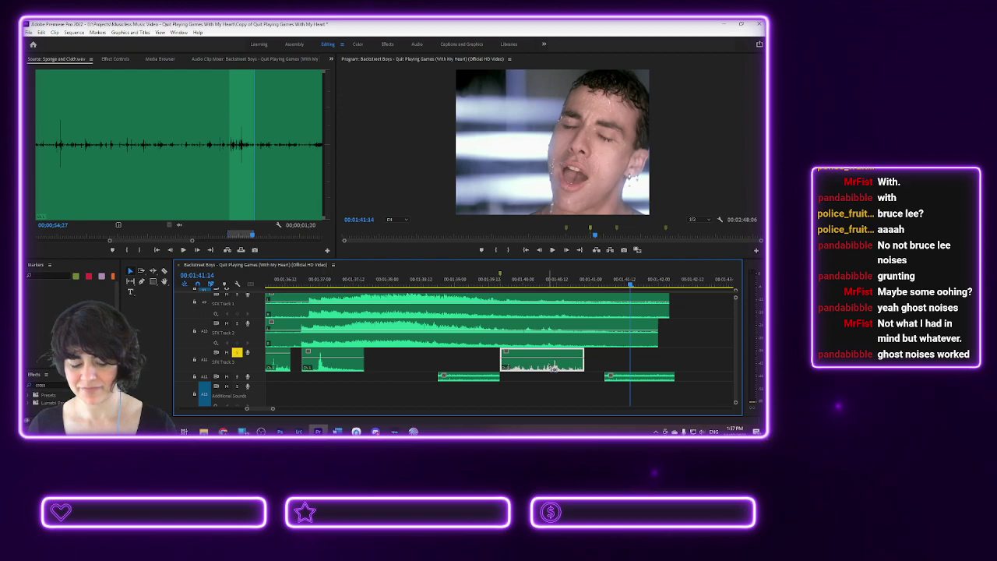
- Duplicate the wet clip directly behind the original on SFX Track 3, trim the copy to the face-shot cut and play both
{"action": "key", "text": "ctrl+v"}
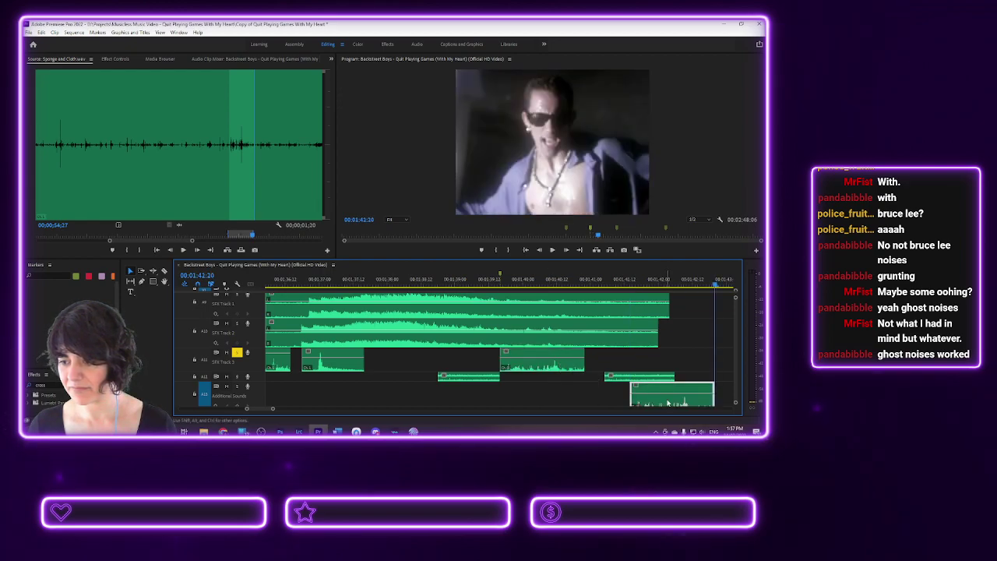
{"action": "left_click_drag", "start_coordinate": [655, 405], "coordinate": [597, 355]}
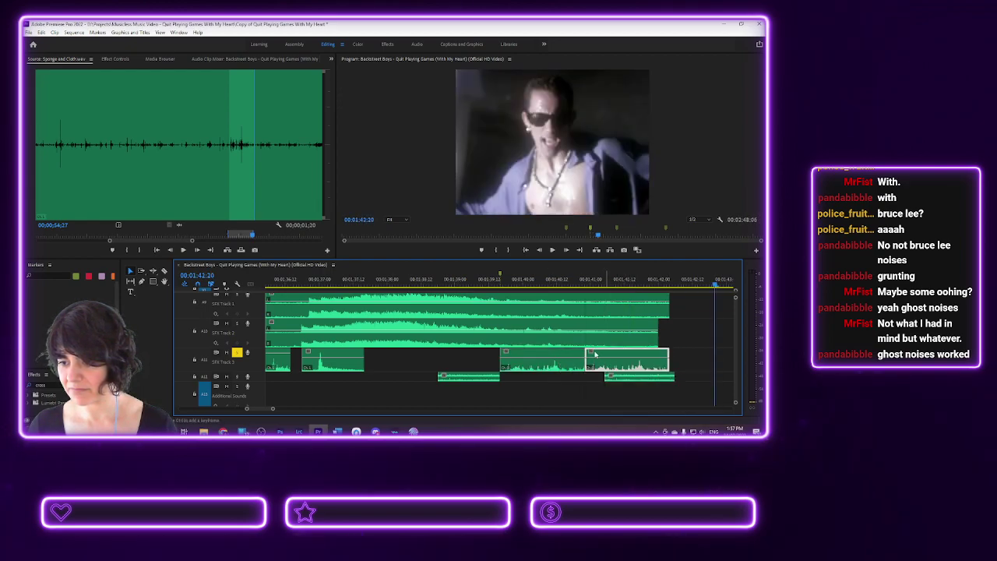
{"action": "left_click_drag", "start_coordinate": [664, 360], "coordinate": [602, 360]}
{"action": "left_click", "coordinate": [497, 283]}
{"action": "key", "text": "space"}
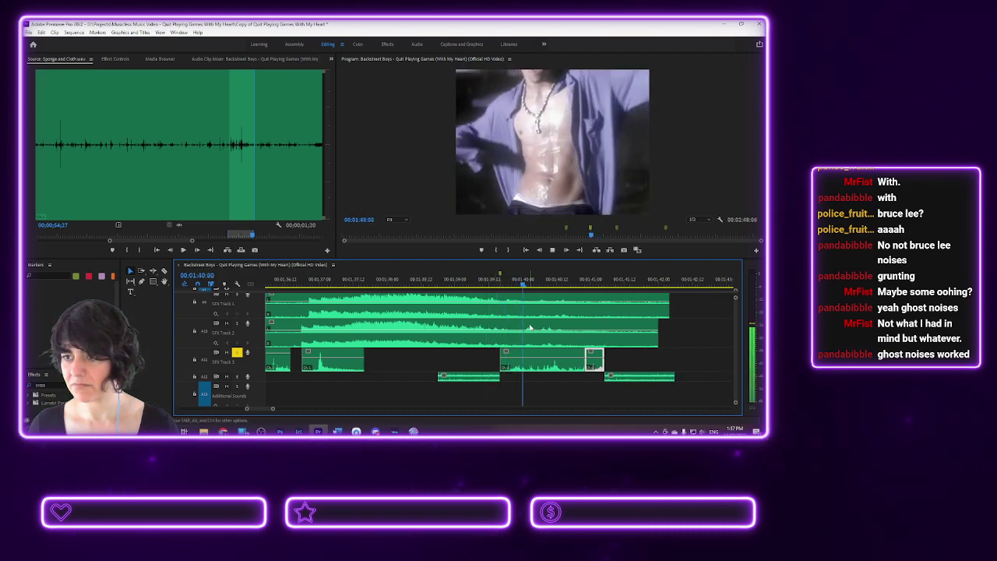
{"action": "key", "text": "space"}
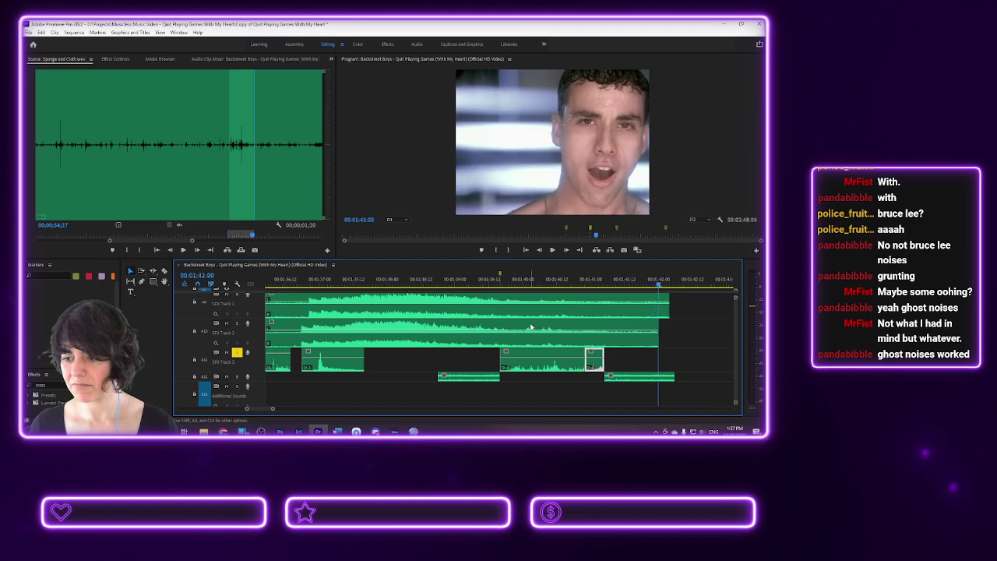
- Rework the short copy to use a different part of the sound, keeping it against the first clip and ending at the face-shot cut
{"action": "mouse_move", "coordinate": [600, 361]}
{"action": "left_mouse_down"}
{"action": "mouse_move", "coordinate": [614, 362]}
{"action": "mouse_move", "coordinate": [594, 361]}
{"action": "left_mouse_up"}
{"action": "left_click", "coordinate": [588, 362]}
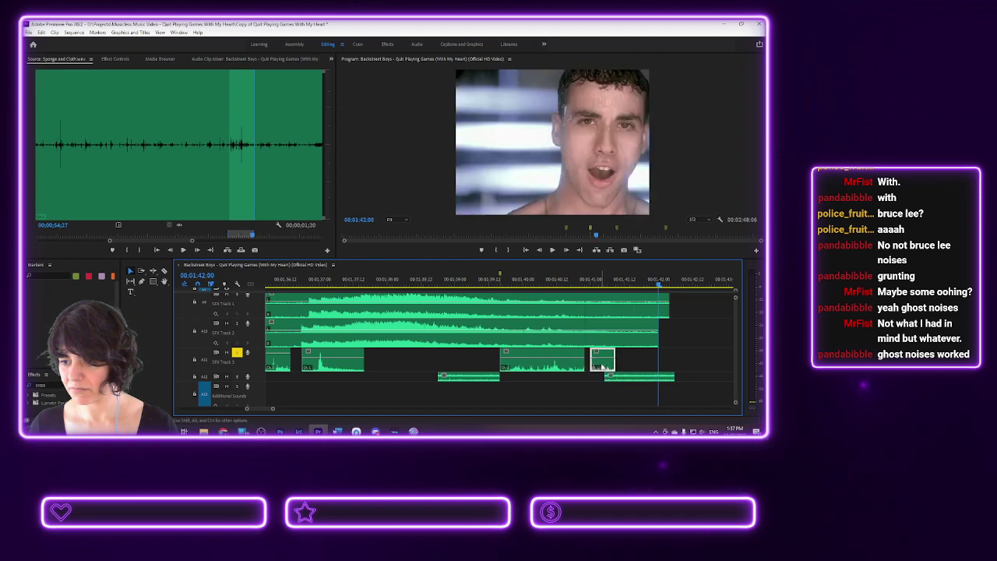
{"action": "left_click", "coordinate": [557, 278]}
{"action": "key", "text": "space"}
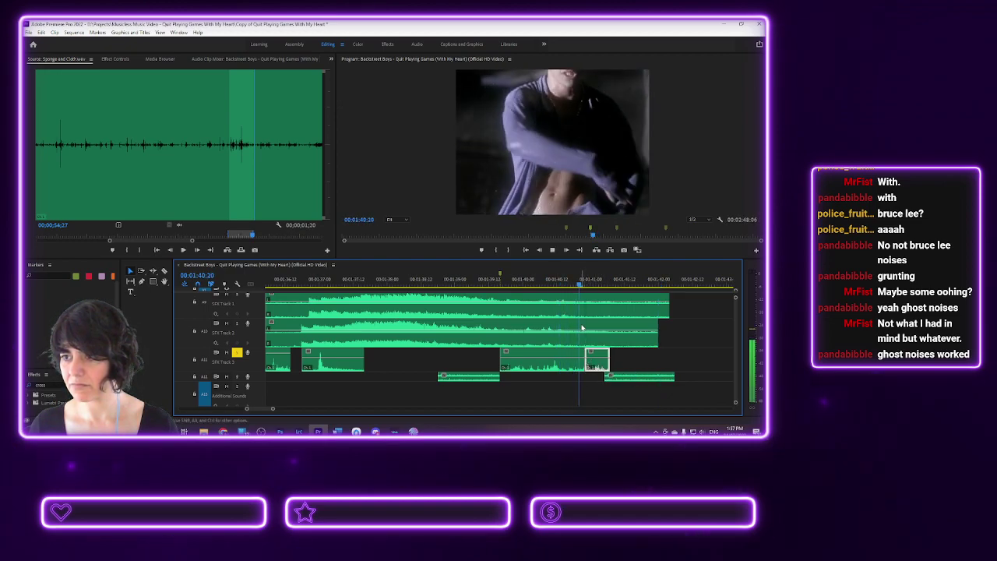
{"action": "left_click", "coordinate": [483, 279]}
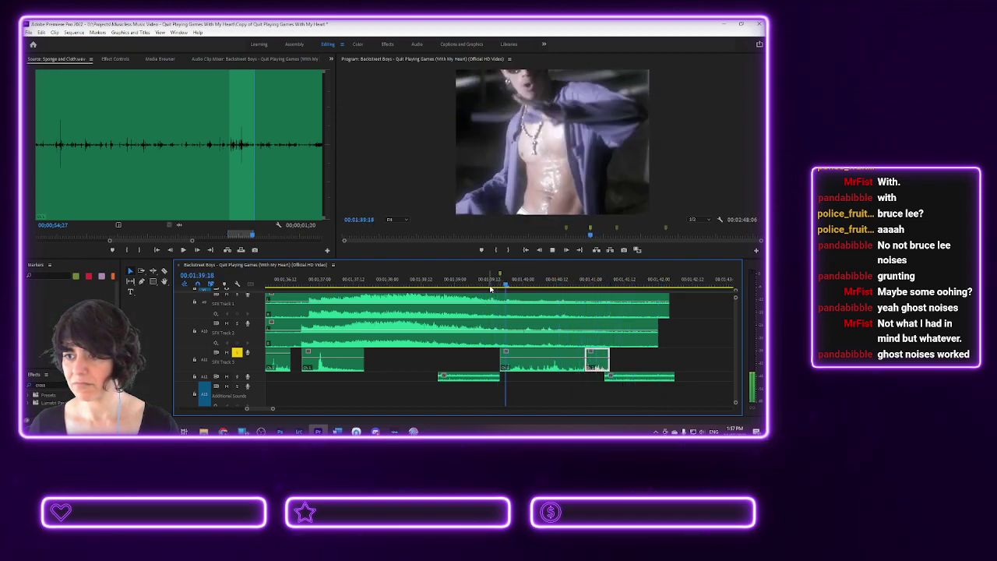
{"action": "left_click", "coordinate": [489, 282]}
{"action": "key", "text": "space"}
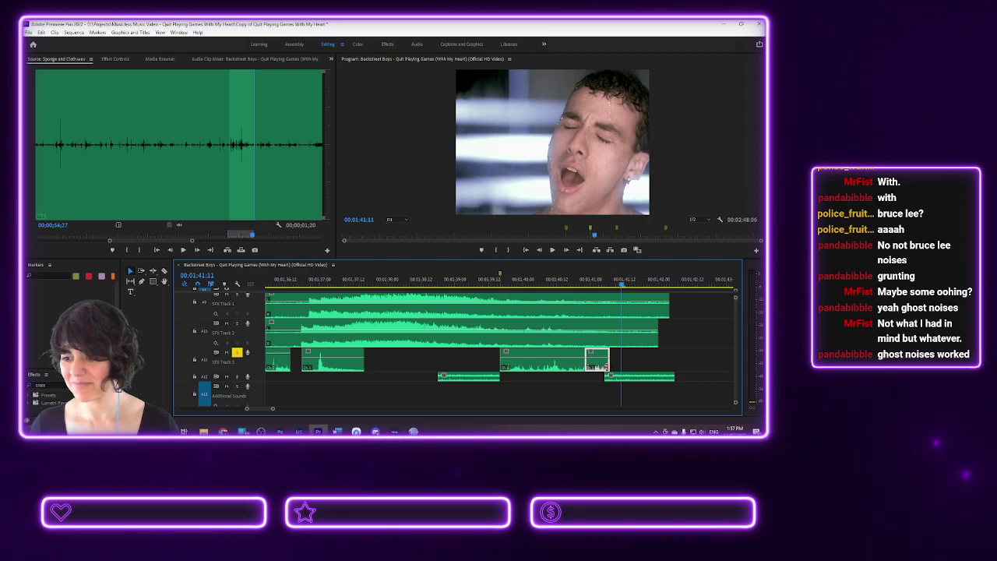
{"action": "left_click_drag", "start_coordinate": [609, 364], "coordinate": [602, 366]}
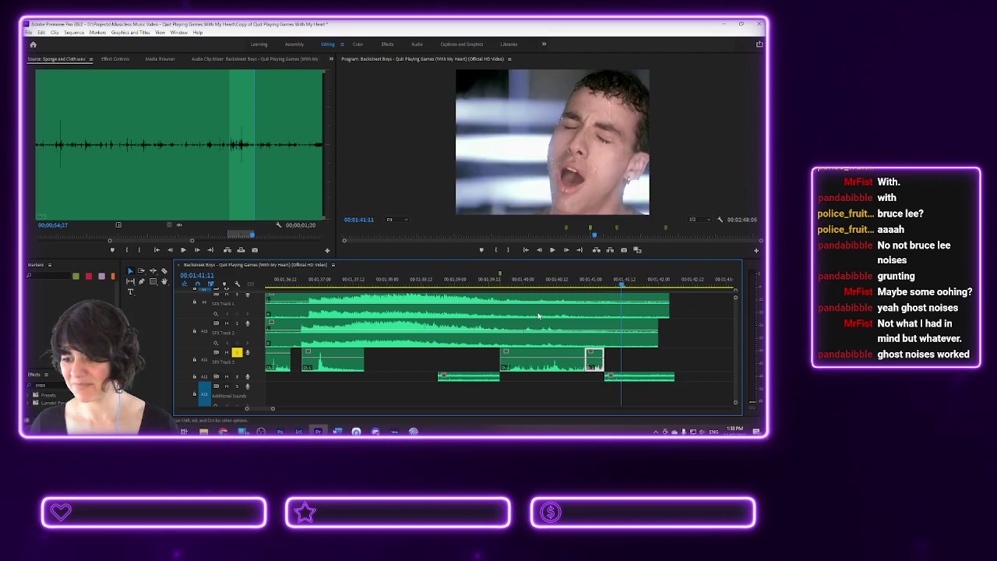
- Replay both wet clips against the arm movements and turn off the solo on SFX Track 3
{"action": "left_click", "coordinate": [483, 283]}
{"action": "key", "text": "space"}
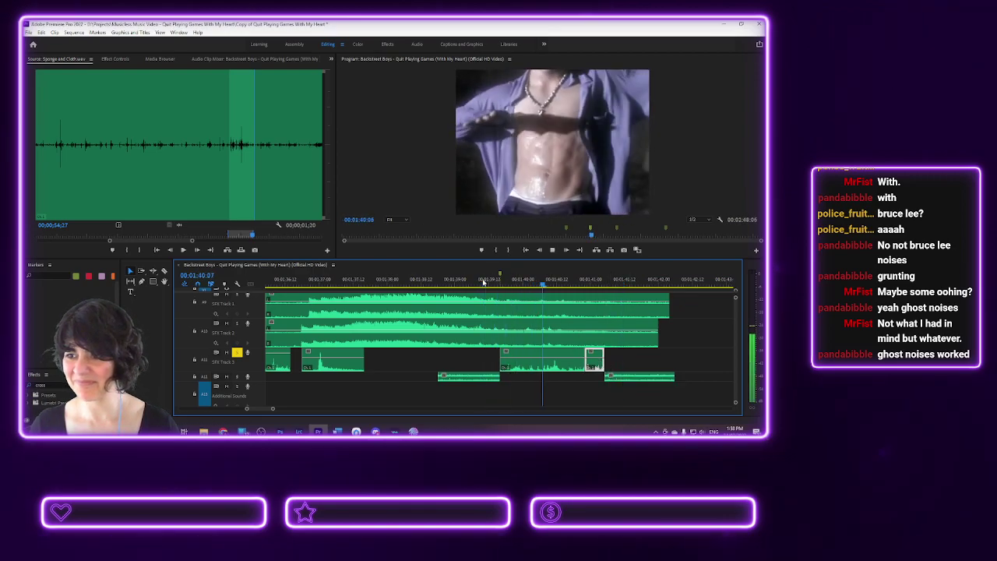
{"action": "key", "text": "space"}
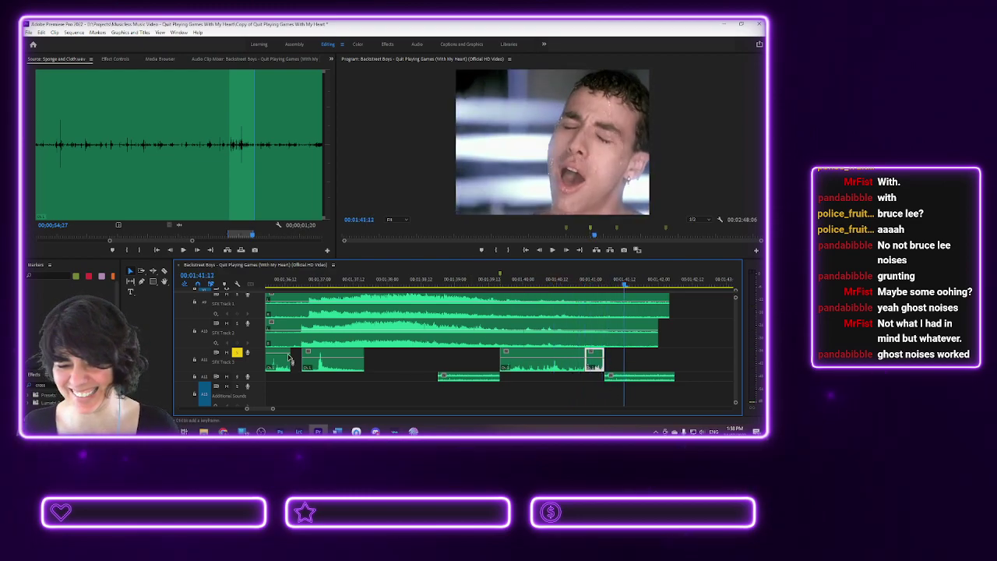
{"action": "left_click", "coordinate": [489, 282]}
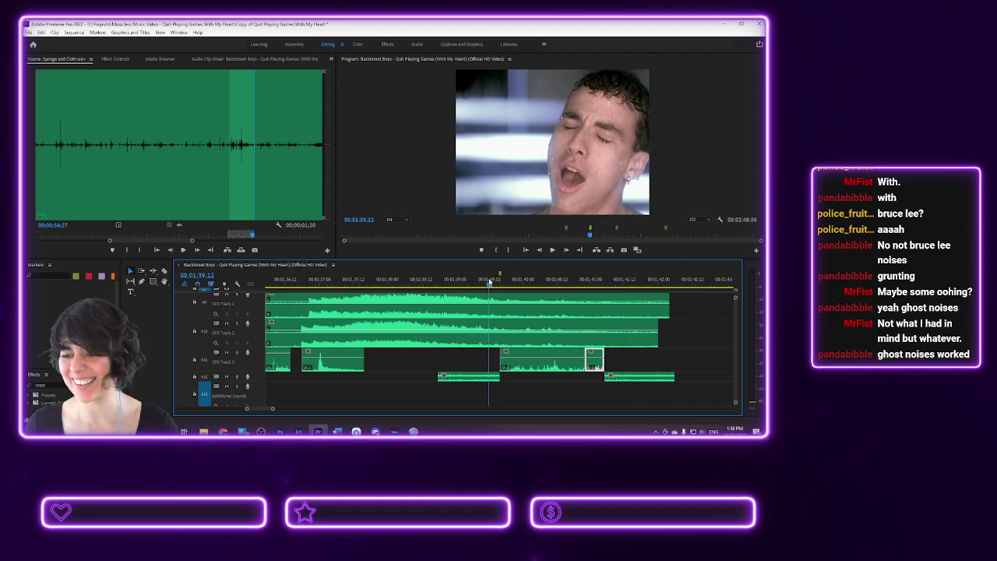
{"action": "key", "text": "space"}
{"action": "key", "text": "space"}
- In the Audio workspace, tag both wet clips as SFX, auto-match the longer clip's loudness and play the passage in the full mix
{"action": "left_click", "coordinate": [551, 356]}
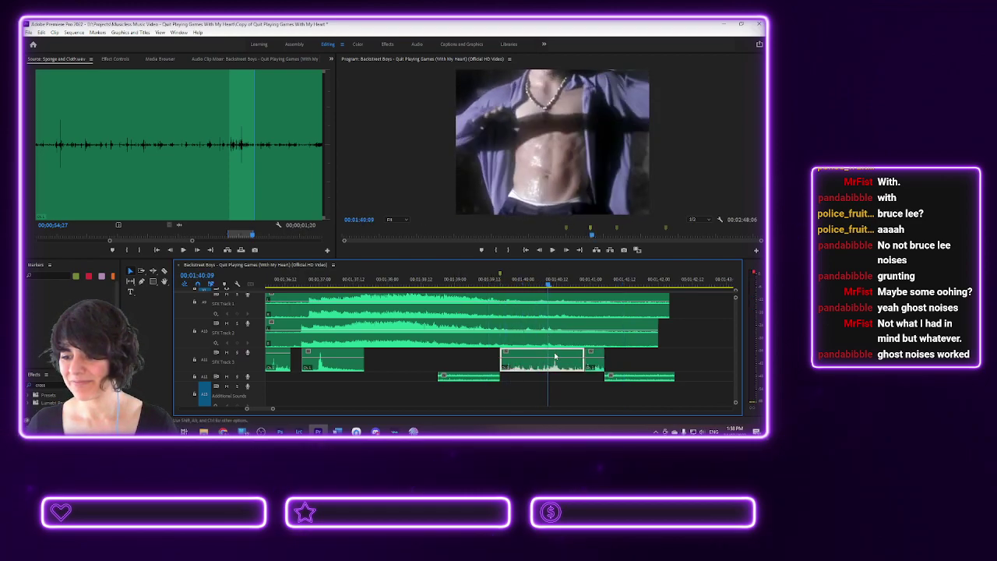
{"action": "left_click", "coordinate": [421, 44]}
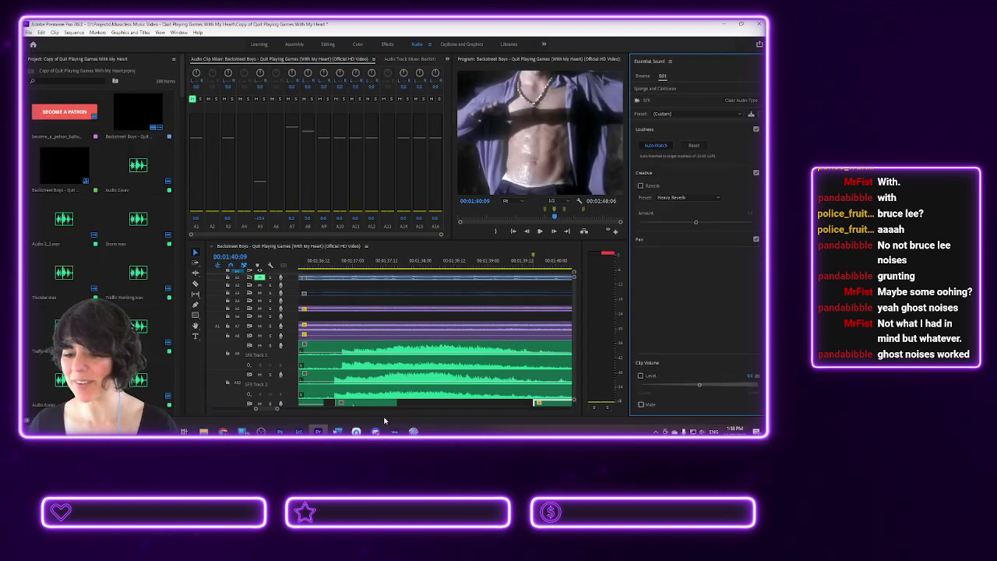
{"action": "left_click", "coordinate": [269, 410]}
{"action": "scroll", "coordinate": [327, 374], "scroll_direction": "down", "scroll_amount": 5}
{"action": "scroll", "coordinate": [374, 385], "scroll_direction": "up", "scroll_amount": 2}
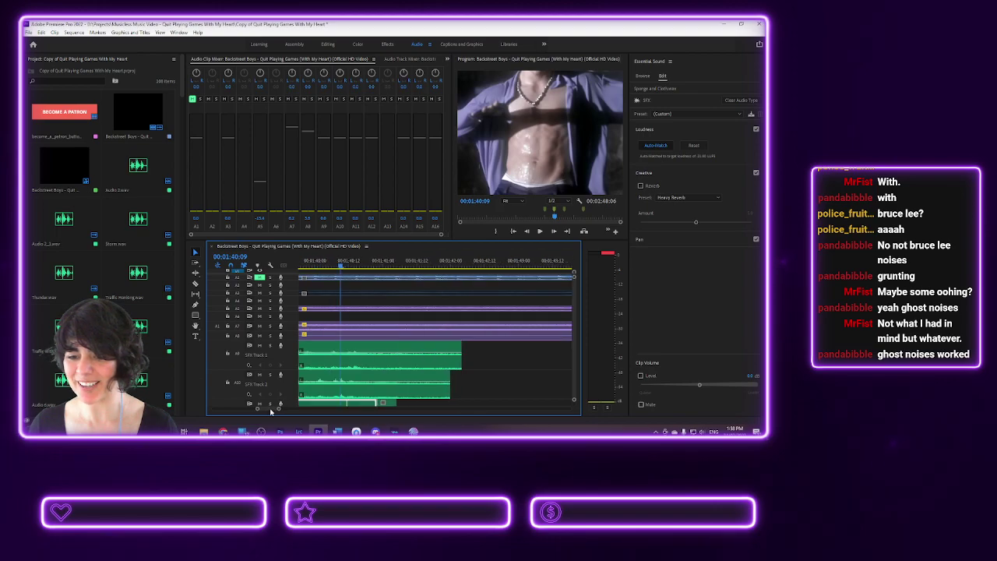
{"action": "left_click", "coordinate": [393, 401]}
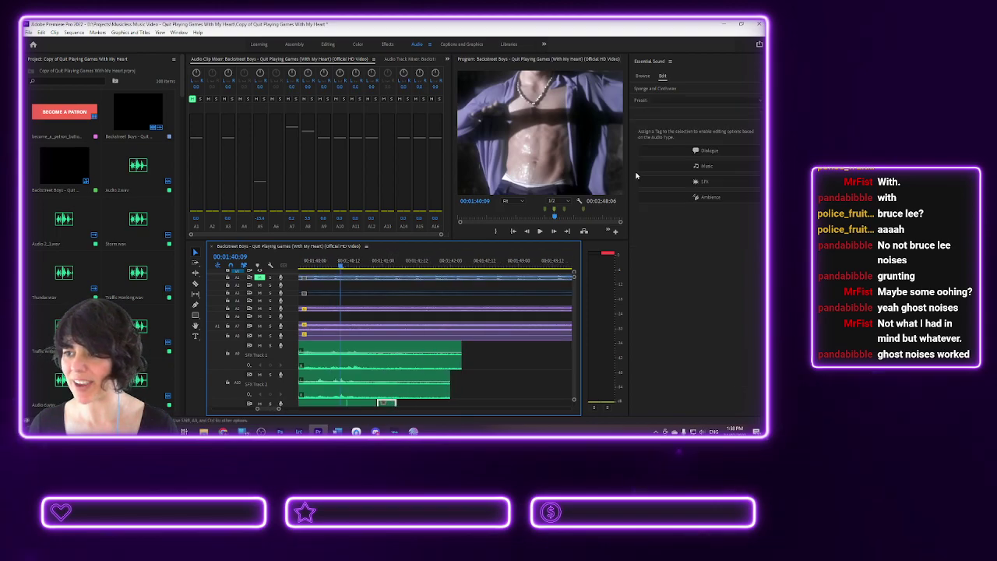
{"action": "left_click", "coordinate": [668, 167]}
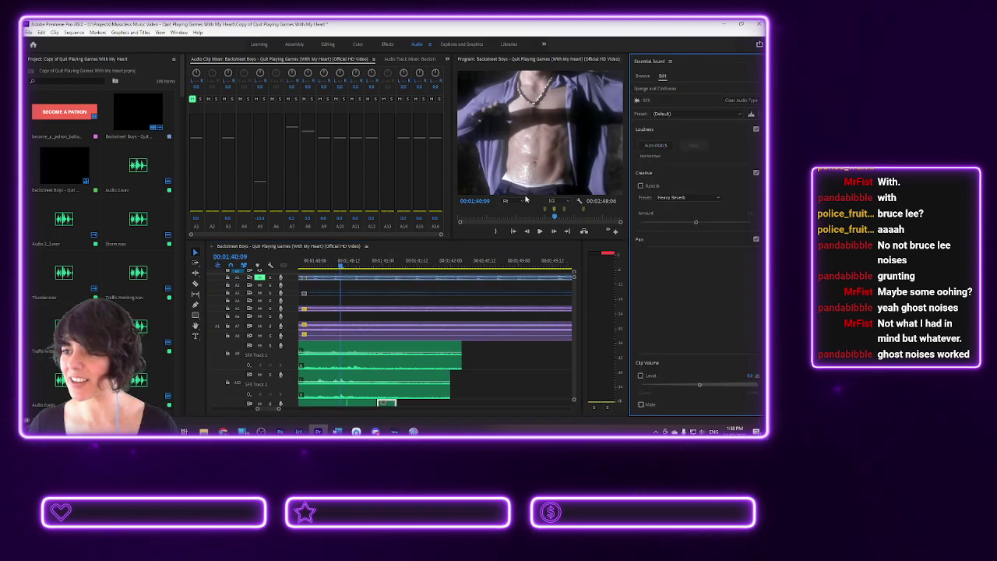
{"action": "left_click_drag", "start_coordinate": [341, 268], "coordinate": [337, 265]}
{"action": "key", "text": "space"}
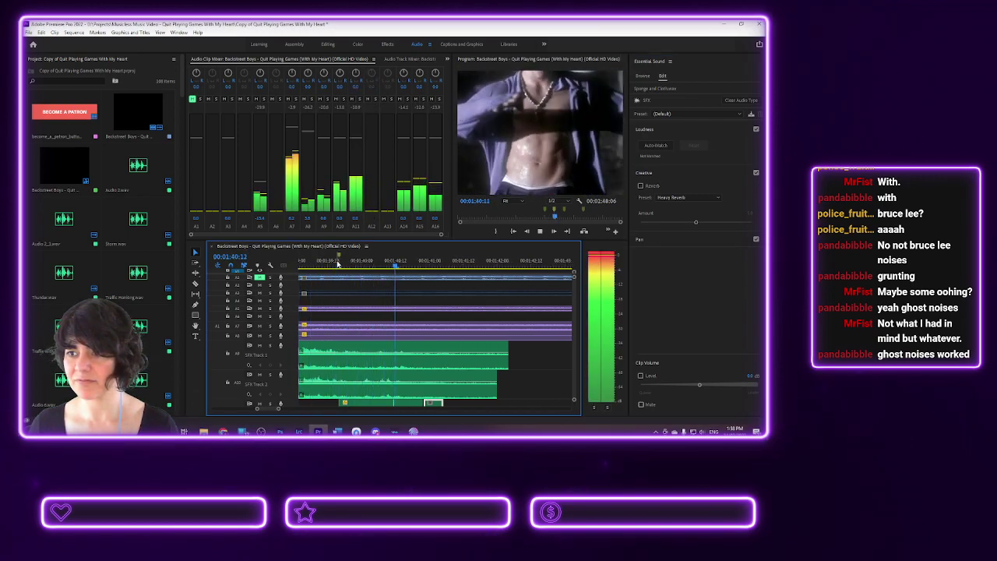
{"action": "key", "text": "space"}
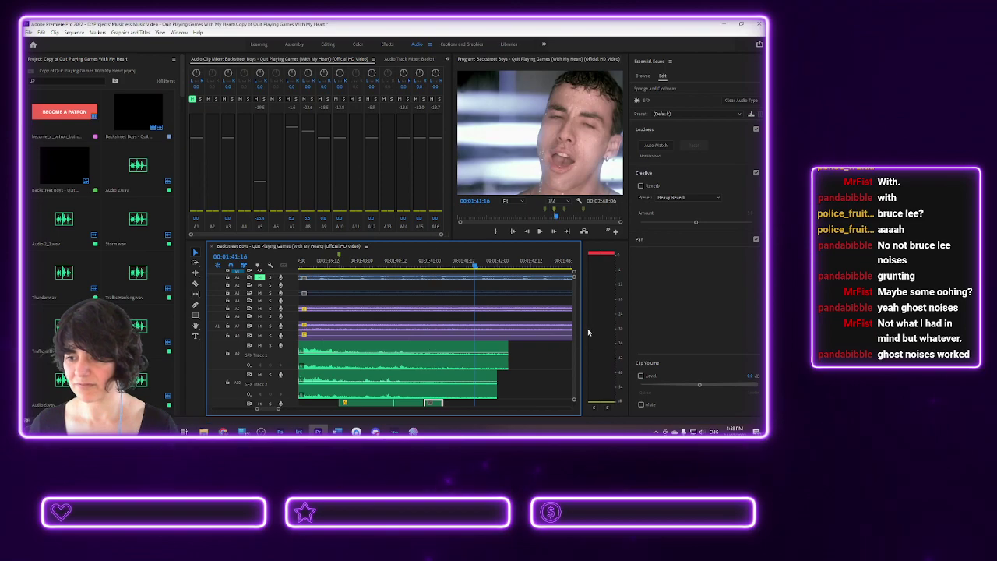
- Return to the Editing workspace, adjust the short wet clip's volume and play the passage from 00:01:39:10
{"action": "left_click", "coordinate": [327, 44]}
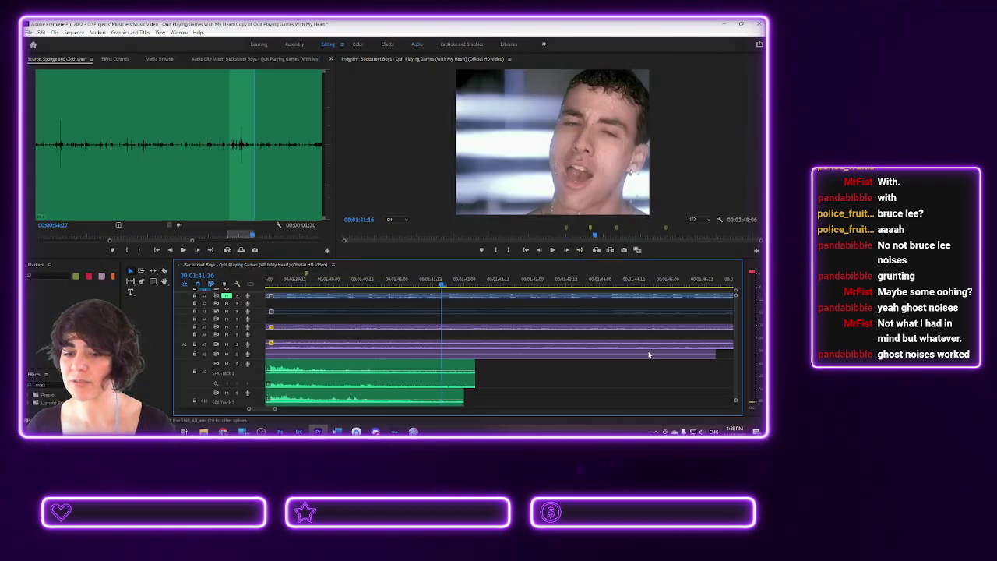
{"action": "scroll", "coordinate": [736, 328], "scroll_direction": "down", "scroll_amount": 3}
{"action": "scroll", "coordinate": [735, 326], "scroll_direction": "down", "scroll_amount": 1}
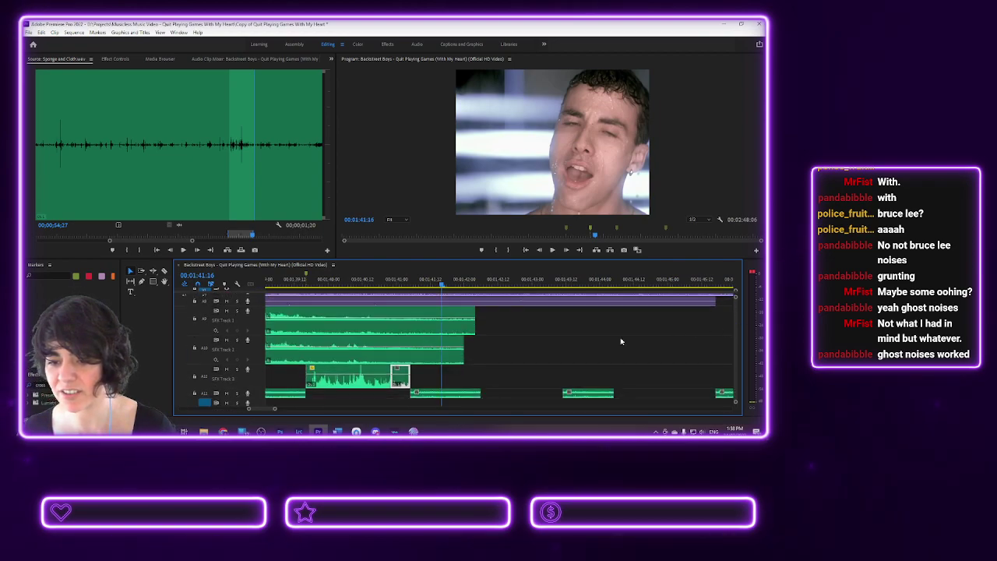
{"action": "left_click", "coordinate": [367, 379]}
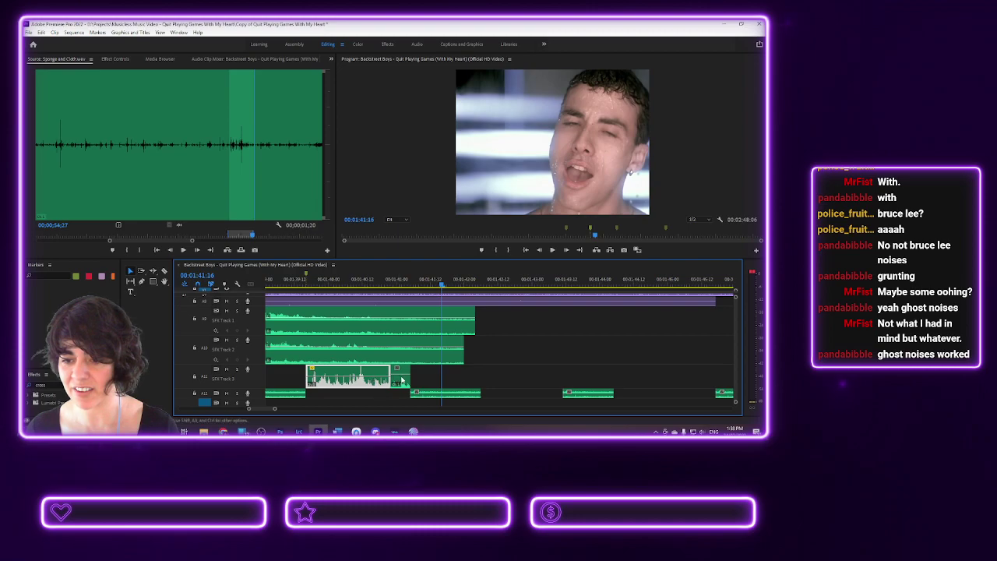
{"action": "left_click_drag", "start_coordinate": [405, 378], "coordinate": [406, 389]}
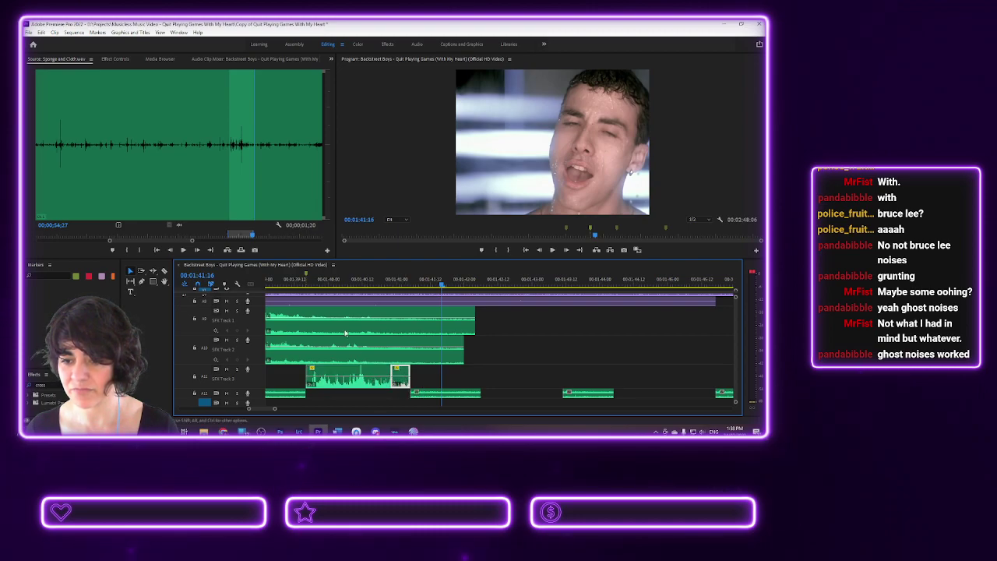
{"action": "left_click", "coordinate": [290, 285]}
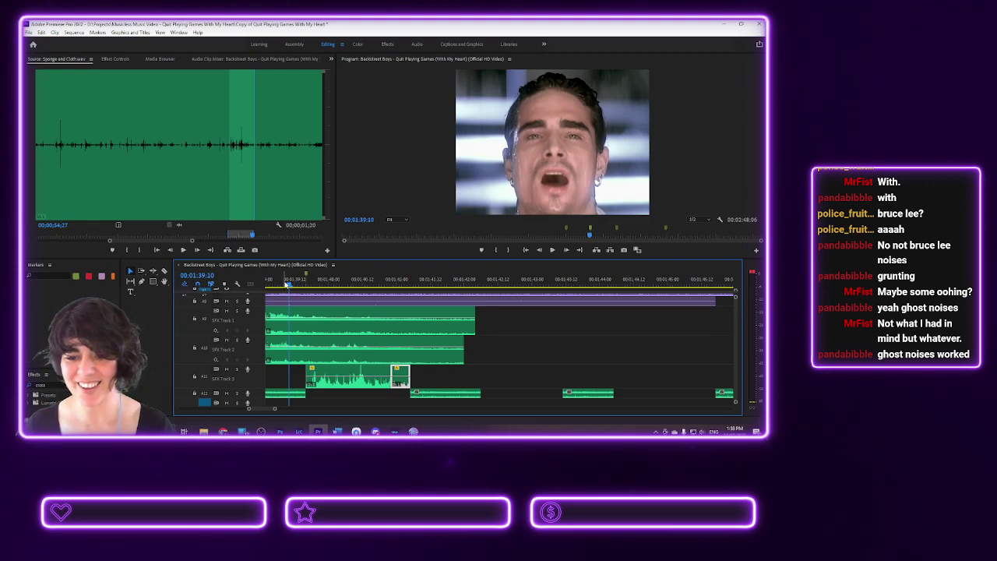
{"action": "key", "text": "space"}
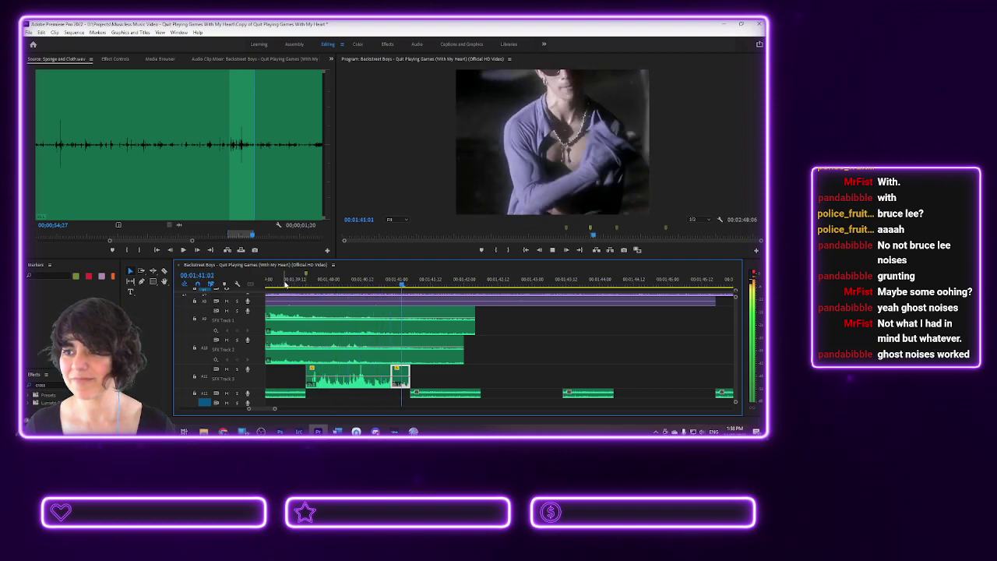
- Replay the kung fu passage from about 00:01:39:07 and judge both wet cloth clips against the arm movements
{"action": "key", "text": "space"}
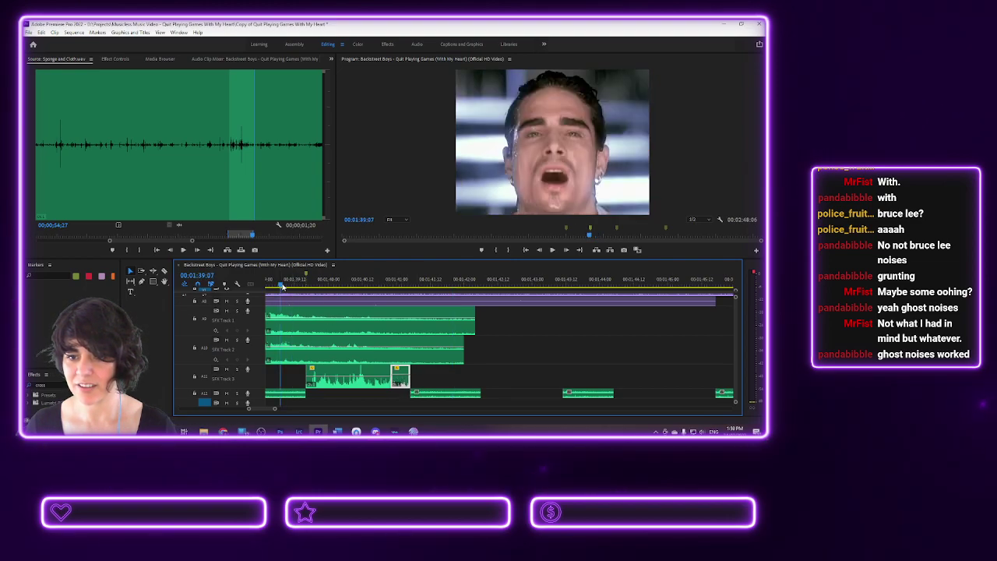
{"action": "key", "text": "j"}
{"action": "key", "text": "l"}
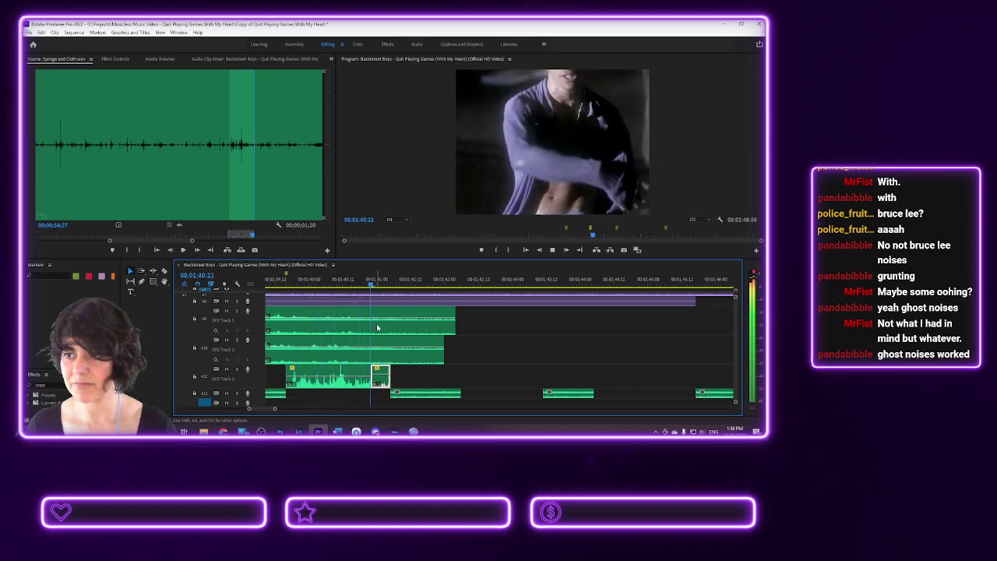
{"action": "key", "text": "k"}
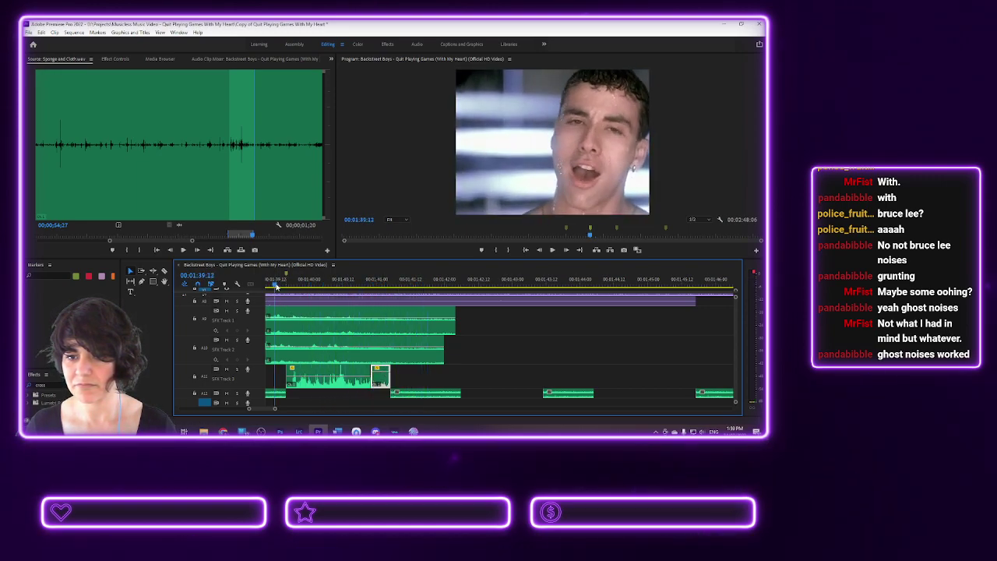
{"action": "key", "text": "j"}
{"action": "key", "text": "j"}
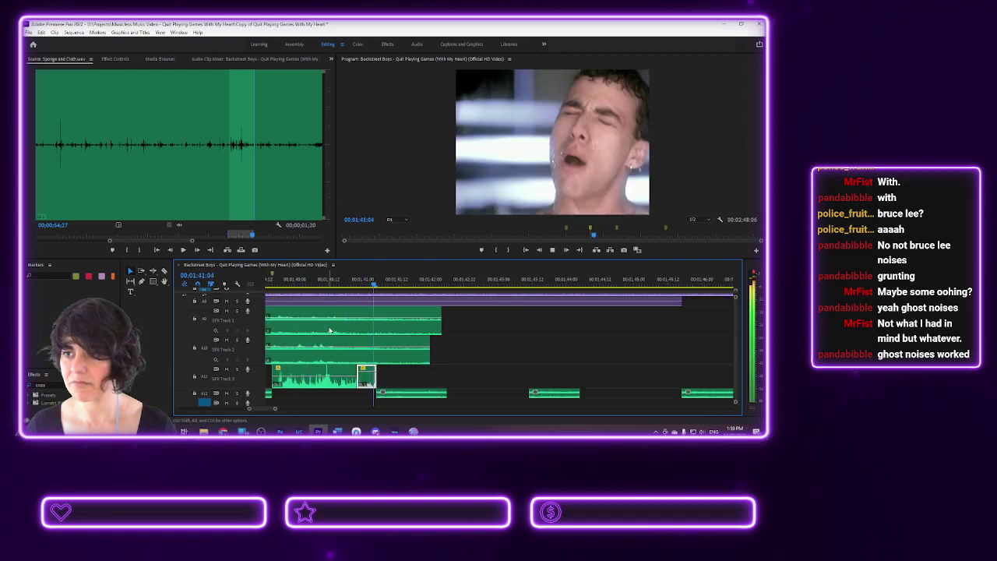
{"action": "key", "text": "k"}
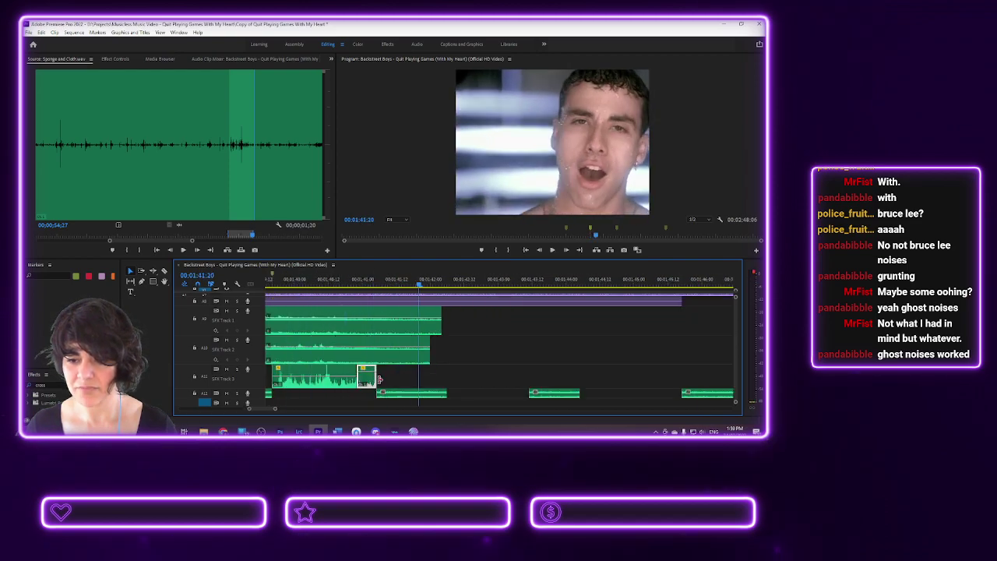
- Replace the short wet clip with a fresh copy of the longer clip, trimmed to end at the face-shot cut
{"action": "left_click_drag", "start_coordinate": [373, 380], "coordinate": [388, 379]}
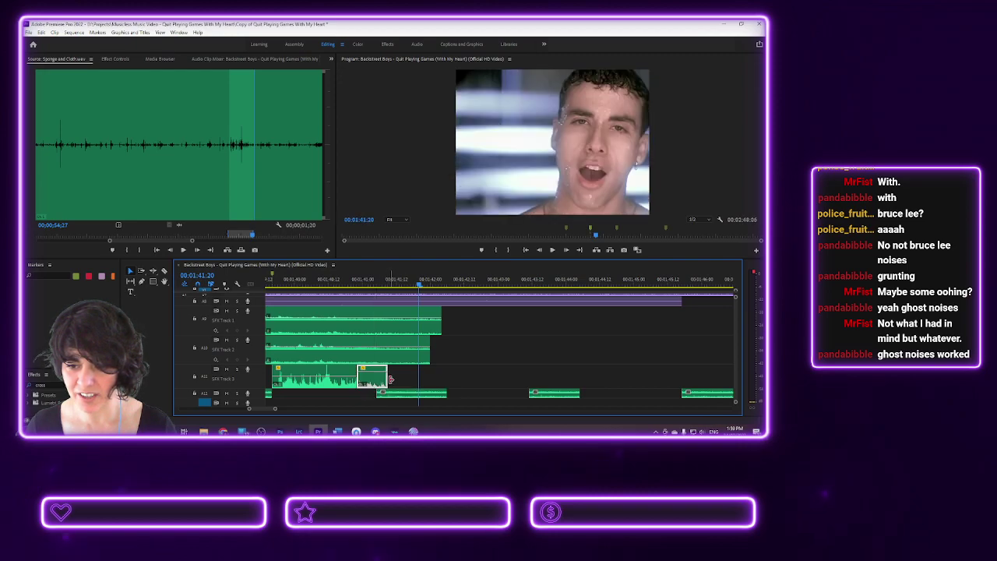
{"action": "key", "text": "ctrl+z"}
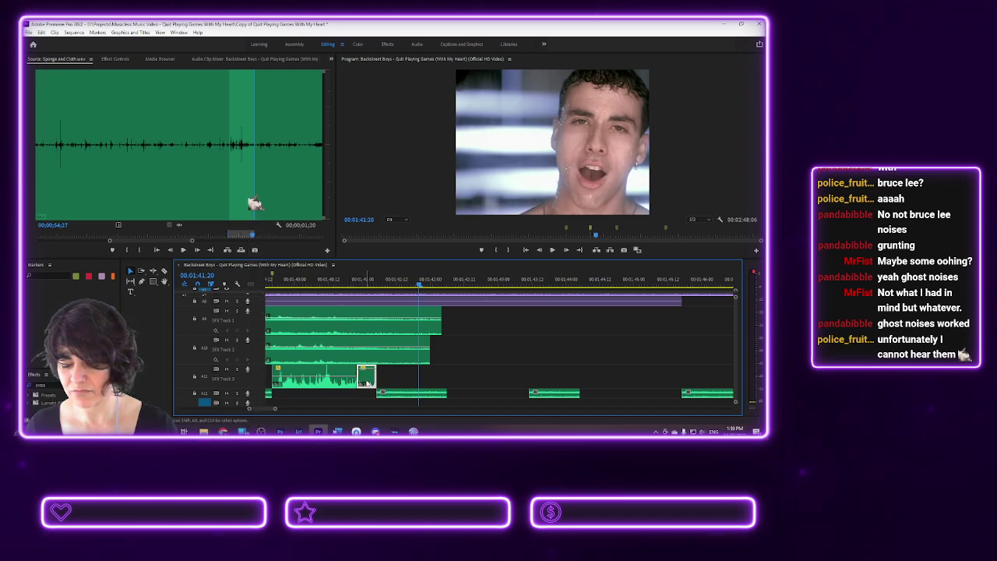
{"action": "key", "text": "Delete"}
{"action": "left_click", "coordinate": [324, 383]}
{"action": "left_click_drag", "start_coordinate": [328, 387], "coordinate": [362, 381]}
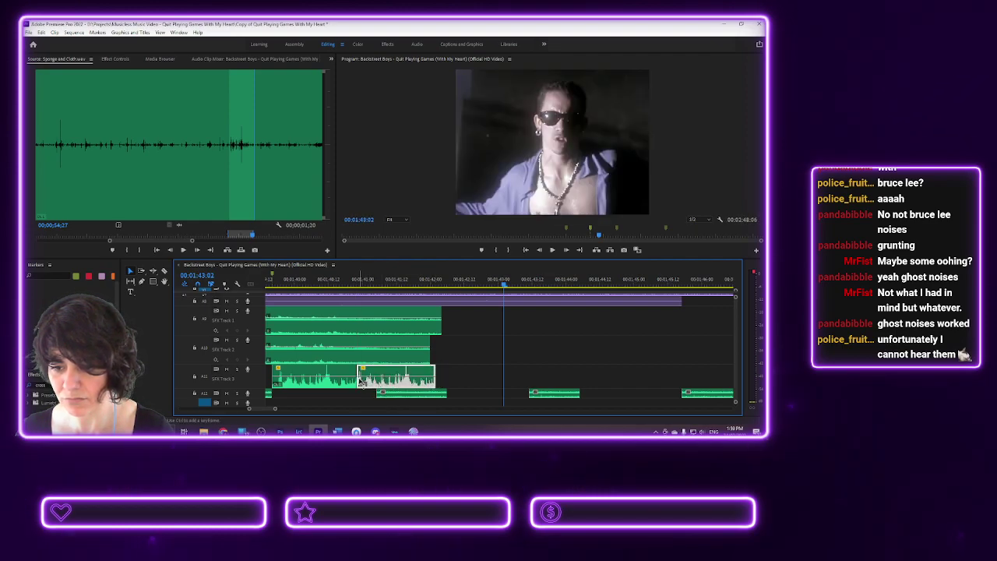
{"action": "mouse_move", "coordinate": [361, 383]}
{"action": "left_mouse_down"}
{"action": "mouse_move", "coordinate": [393, 372]}
{"action": "mouse_move", "coordinate": [397, 381]}
{"action": "mouse_move", "coordinate": [376, 381]}
{"action": "left_mouse_up"}
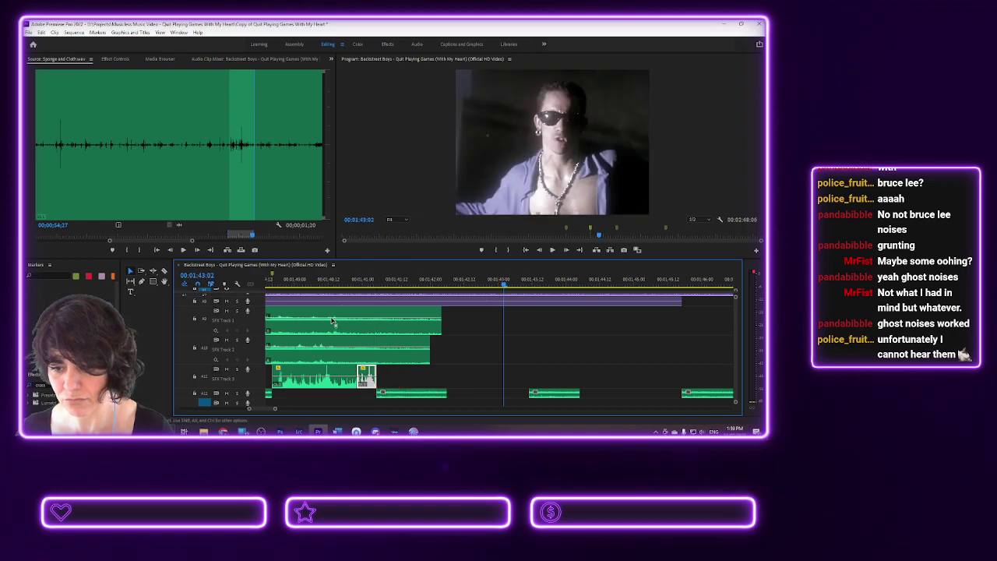
- Play the passage with the replaced wet clip twice, starting just before the arm movements, and save the project
{"action": "left_click", "coordinate": [271, 287]}
{"action": "key", "text": "space"}
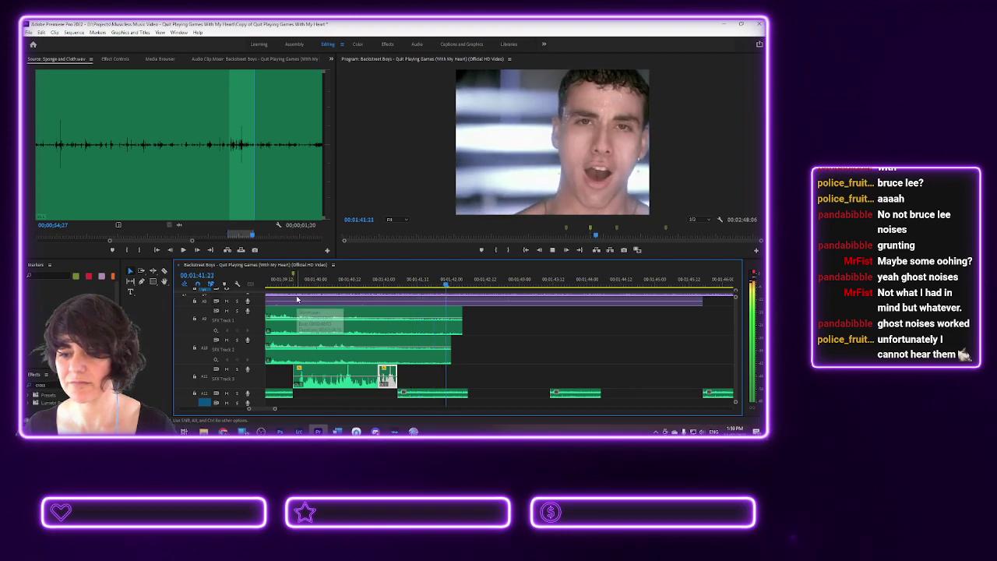
{"action": "key", "text": "space"}
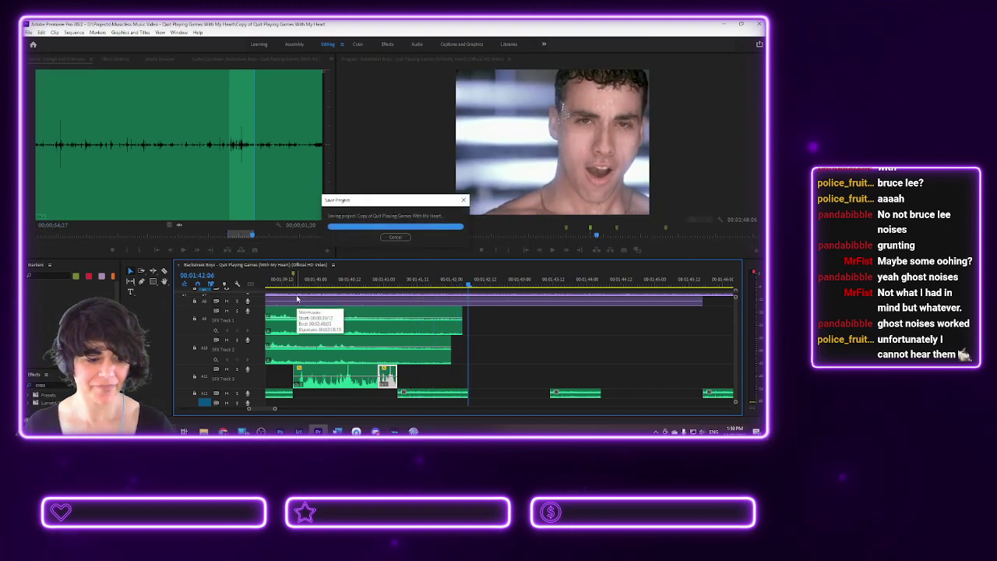
{"action": "left_click", "coordinate": [279, 285]}
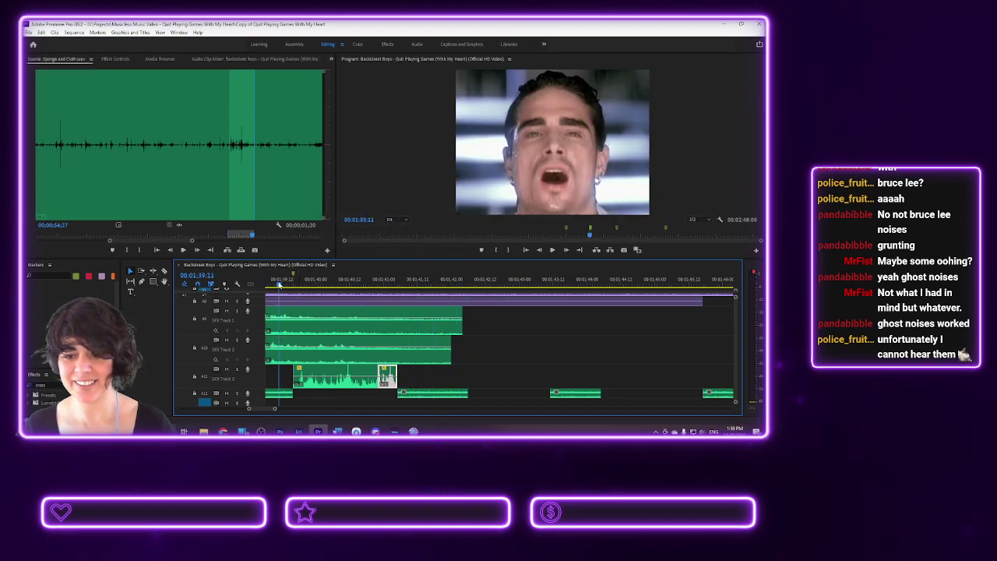
{"action": "key", "text": "space"}
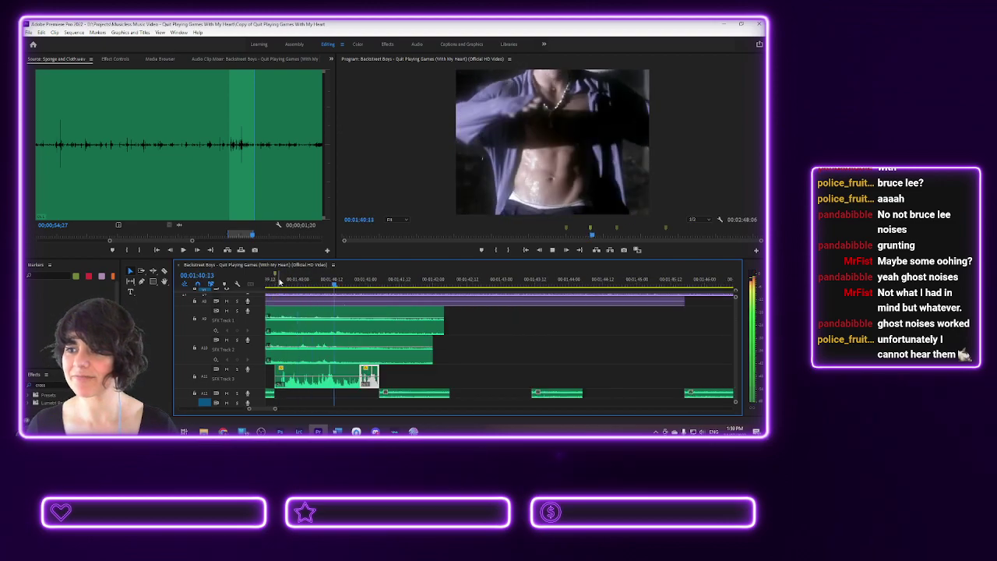
{"action": "key", "text": "space"}
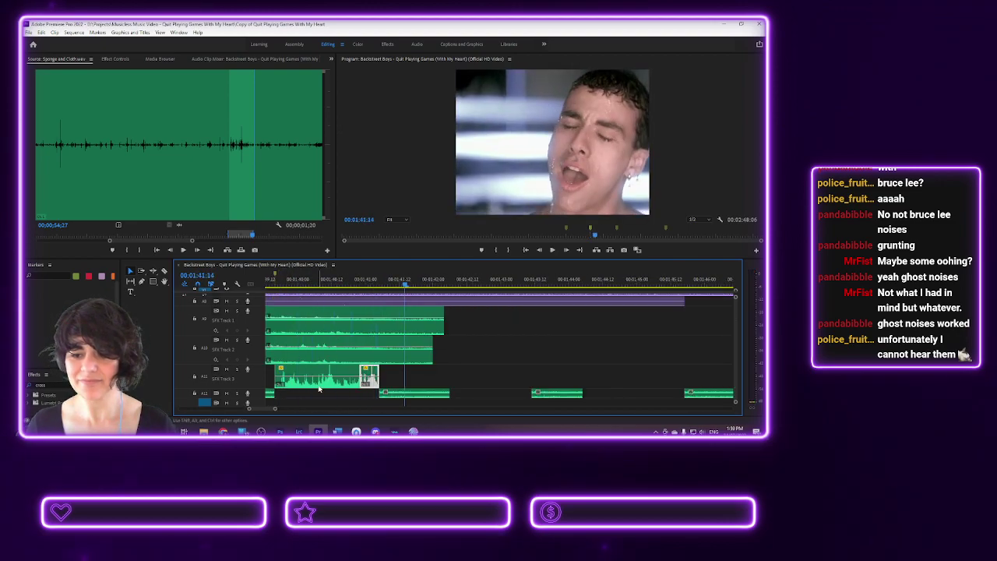
- Find the Shaking Heavy Cloth sound in the project's media folder and open it for source preview
{"action": "left_click", "coordinate": [320, 381]}
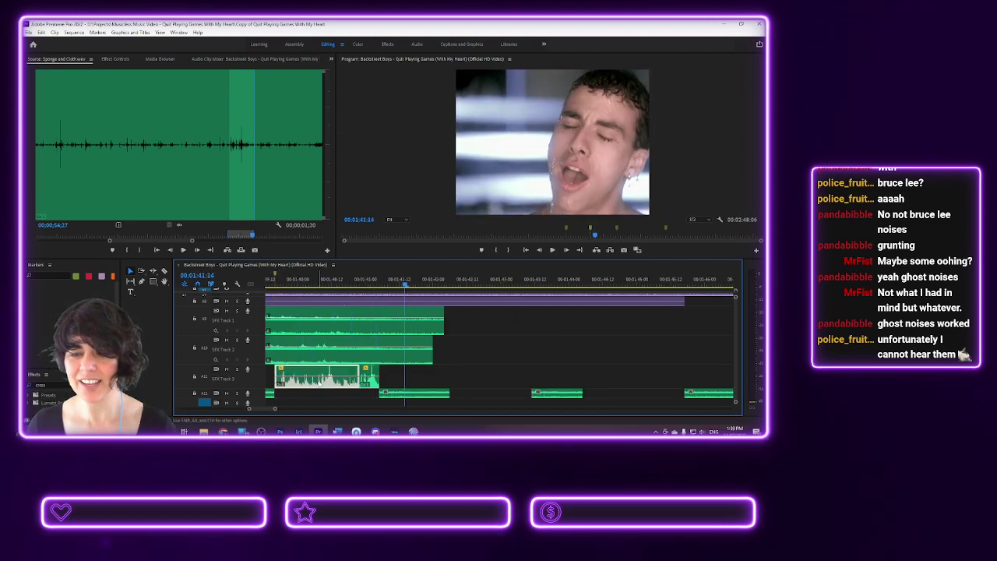
{"action": "left_click", "coordinate": [163, 60]}
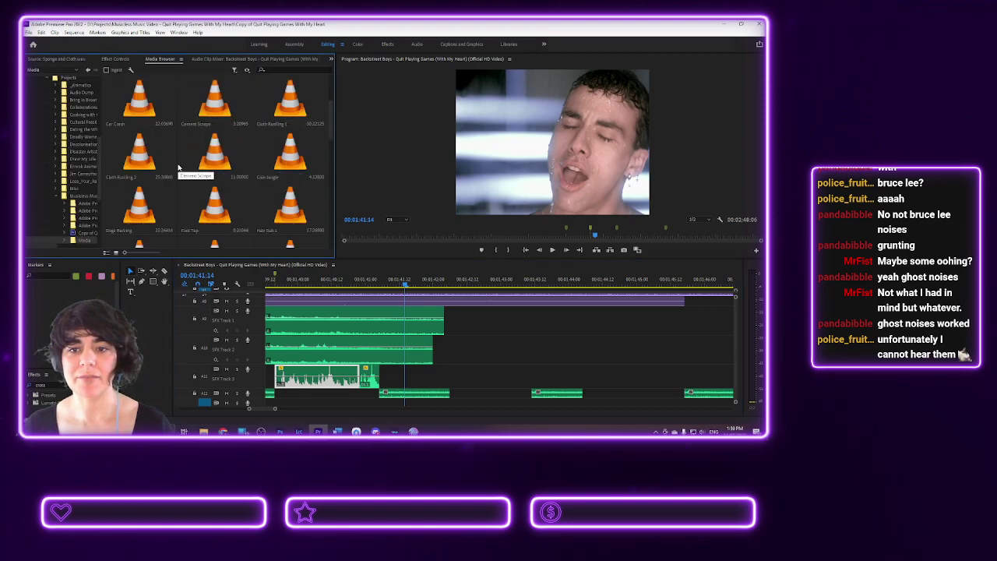
{"action": "scroll", "coordinate": [214, 183], "scroll_direction": "down", "scroll_amount": 2}
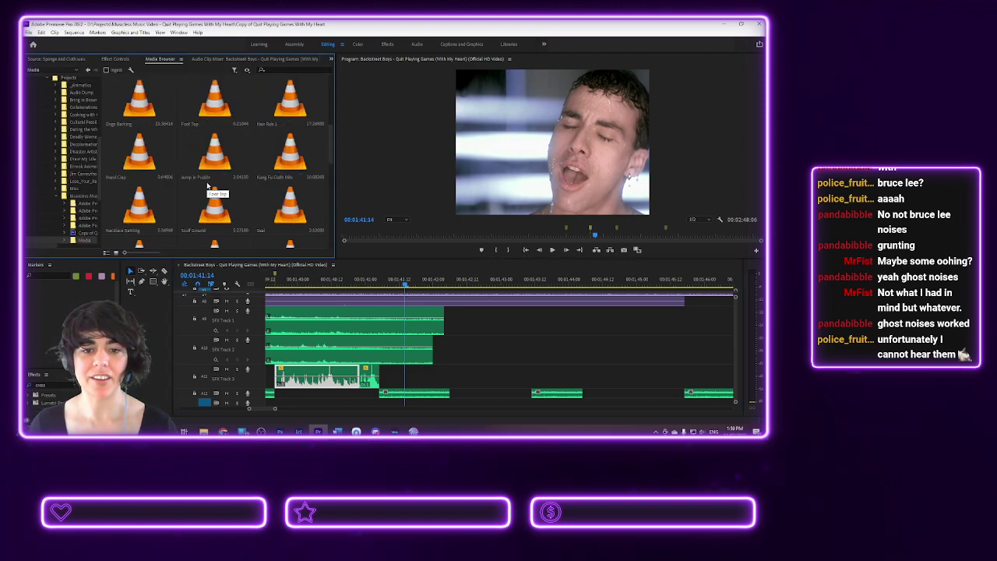
{"action": "scroll", "coordinate": [208, 187], "scroll_direction": "down", "scroll_amount": 2}
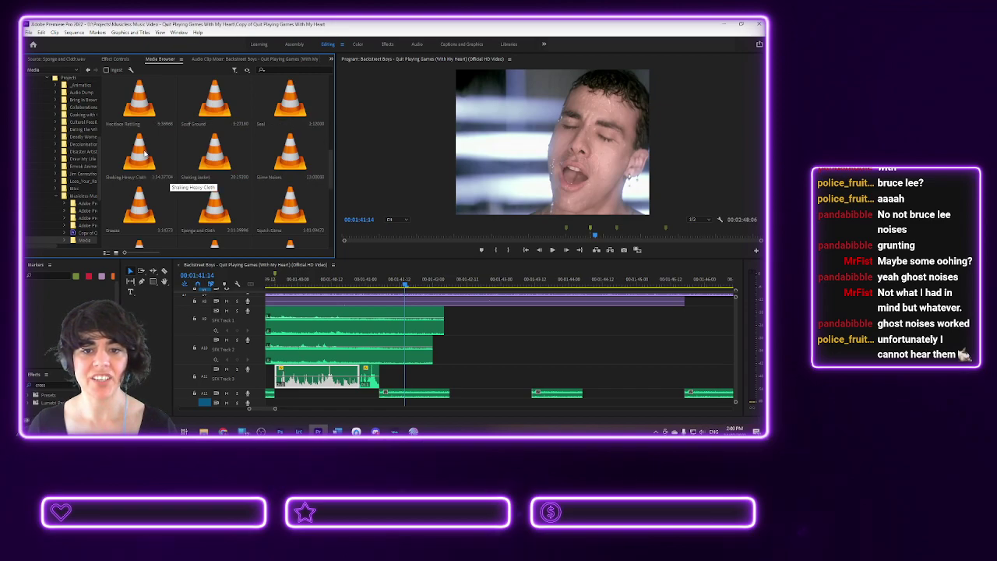
{"action": "double_click", "coordinate": [137, 160]}
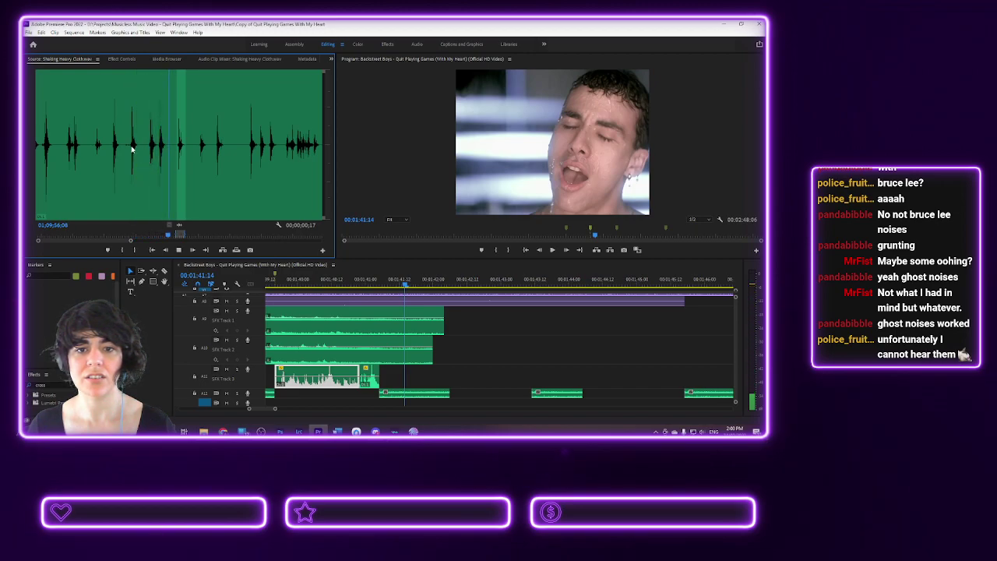
- Mark the single cloth shake from 01:09:53:17 to 01:09:54:11 and place it beneath the start of the wet clips
{"action": "left_click", "coordinate": [128, 148]}
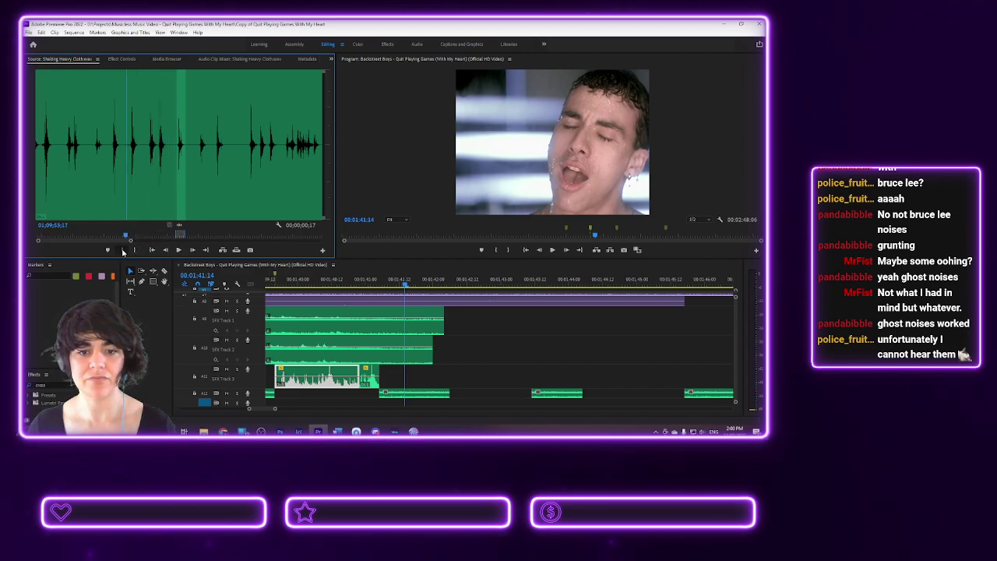
{"action": "left_click", "coordinate": [122, 250]}
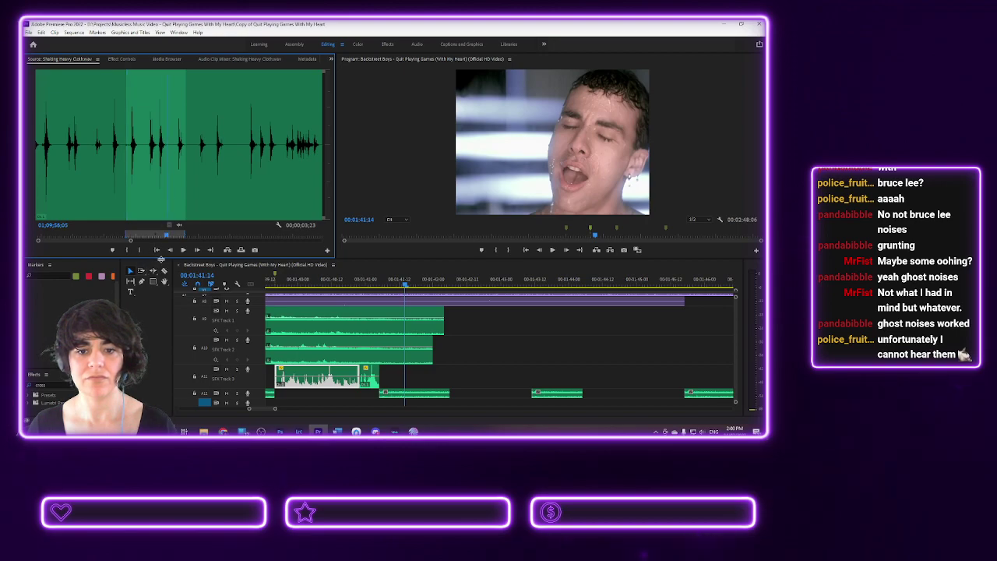
{"action": "left_click", "coordinate": [140, 250]}
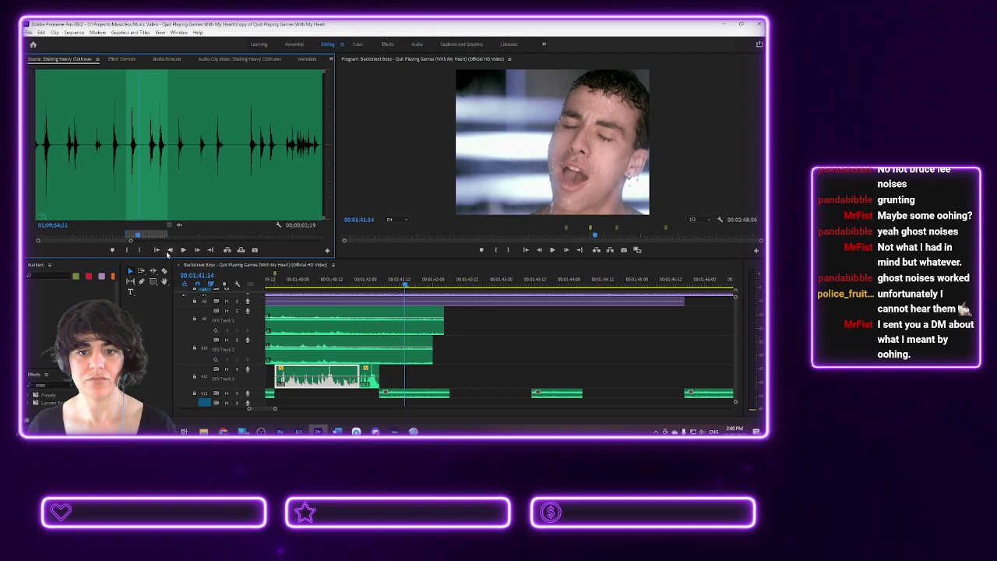
{"action": "left_click", "coordinate": [139, 250]}
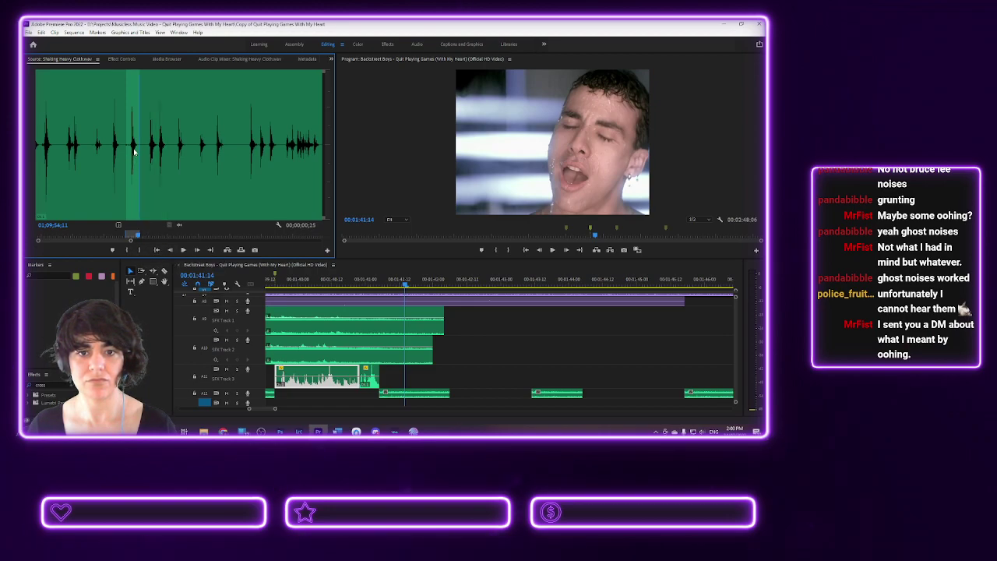
{"action": "left_click_drag", "start_coordinate": [180, 228], "coordinate": [301, 398]}
- Mark the cloth shakes from 01:09:54:23 to 01:09:56:02, add them to the Additional Sounds track and trim their start to follow the first shake
{"action": "left_click", "coordinate": [146, 153]}
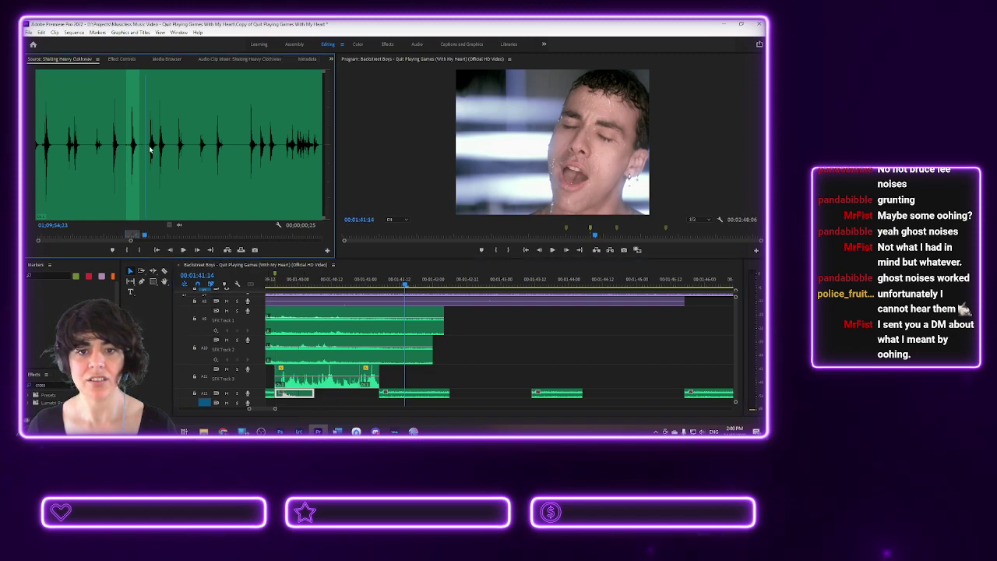
{"action": "key", "text": "i"}
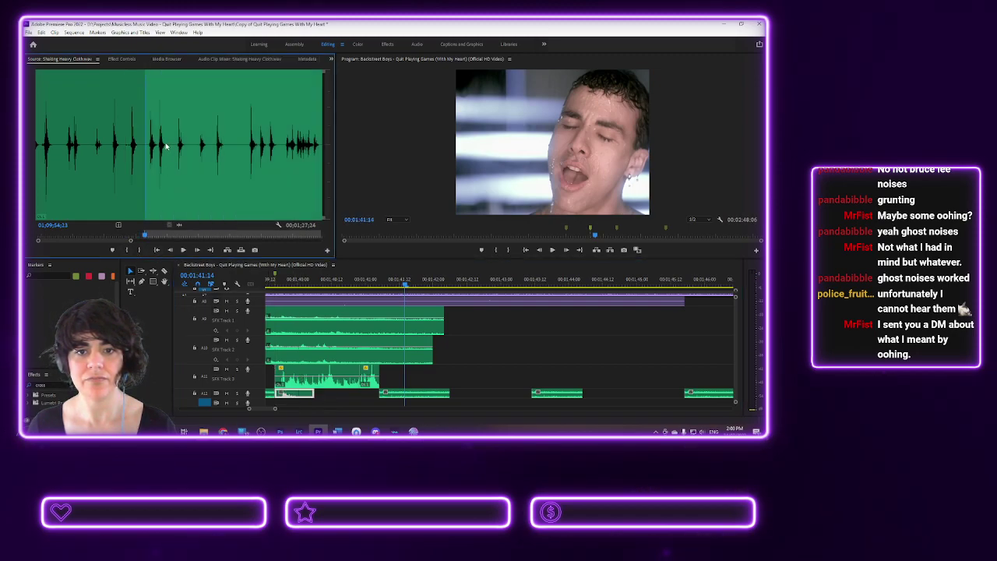
{"action": "left_click", "coordinate": [141, 250]}
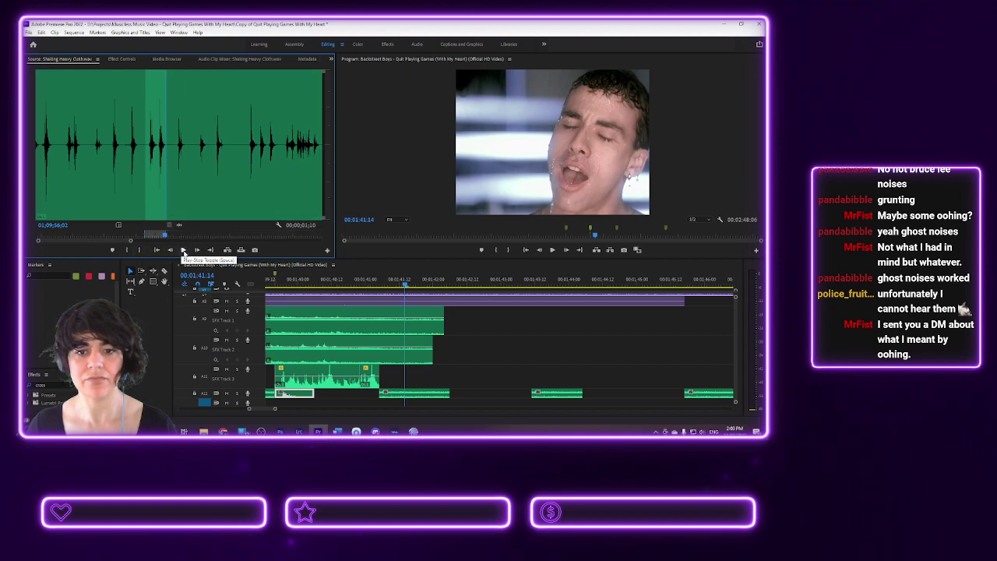
{"action": "left_click_drag", "start_coordinate": [235, 316], "coordinate": [309, 408]}
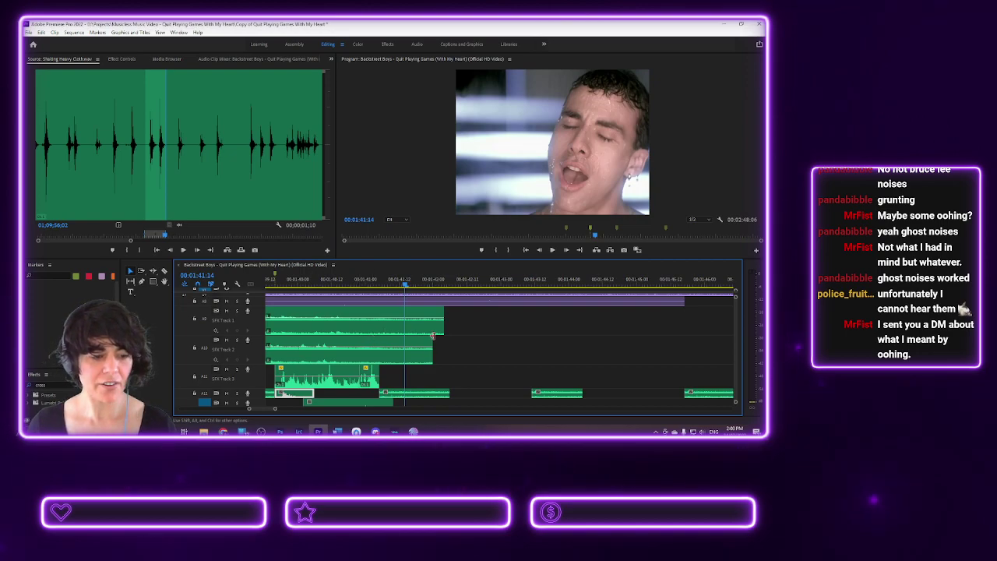
{"action": "scroll", "coordinate": [736, 310], "scroll_direction": "down", "scroll_amount": 1}
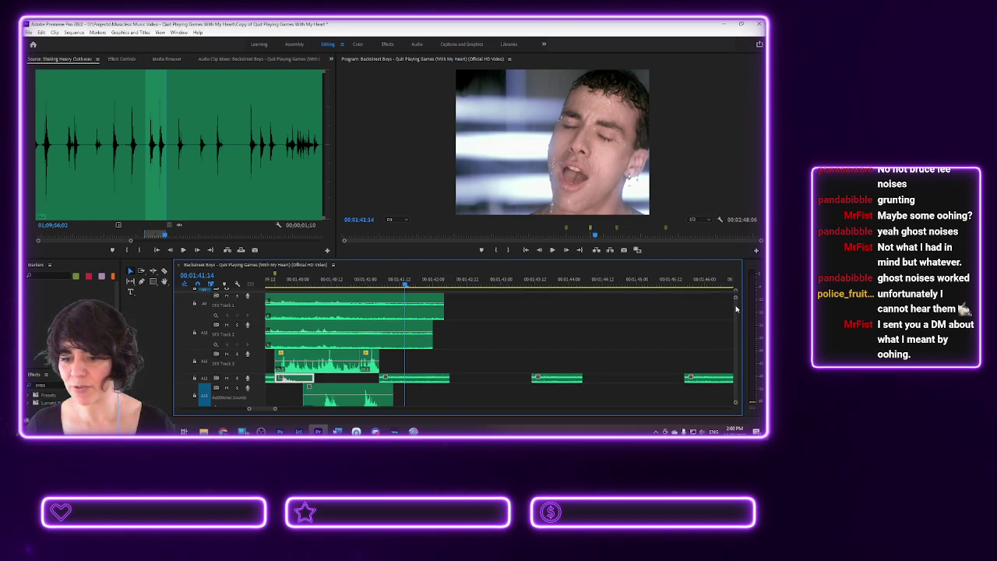
{"action": "scroll", "coordinate": [736, 309], "scroll_direction": "down", "scroll_amount": 1}
{"action": "left_click_drag", "start_coordinate": [306, 378], "coordinate": [341, 378]}
{"action": "left_click", "coordinate": [346, 378]}
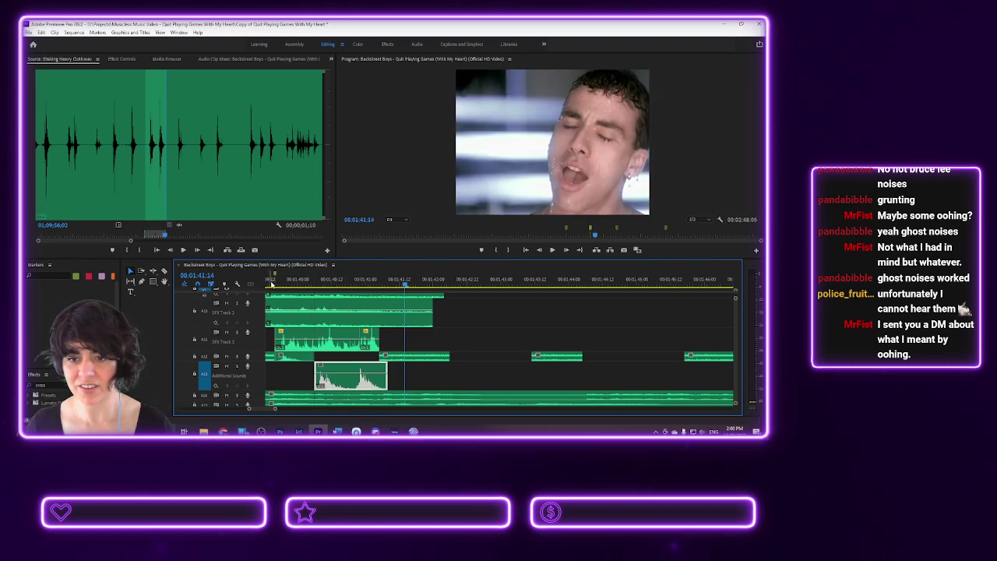
- Play the passage, trim the second cloth clip's end to the face-shot cut and move it onto the first shake's track
{"action": "left_click", "coordinate": [270, 284]}
{"action": "key", "text": "space"}
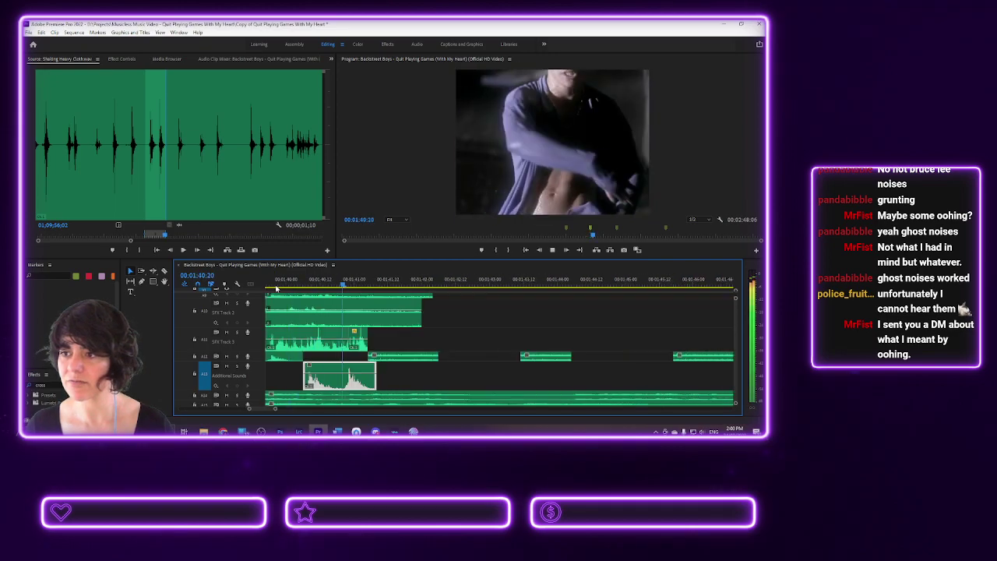
{"action": "key", "text": "space"}
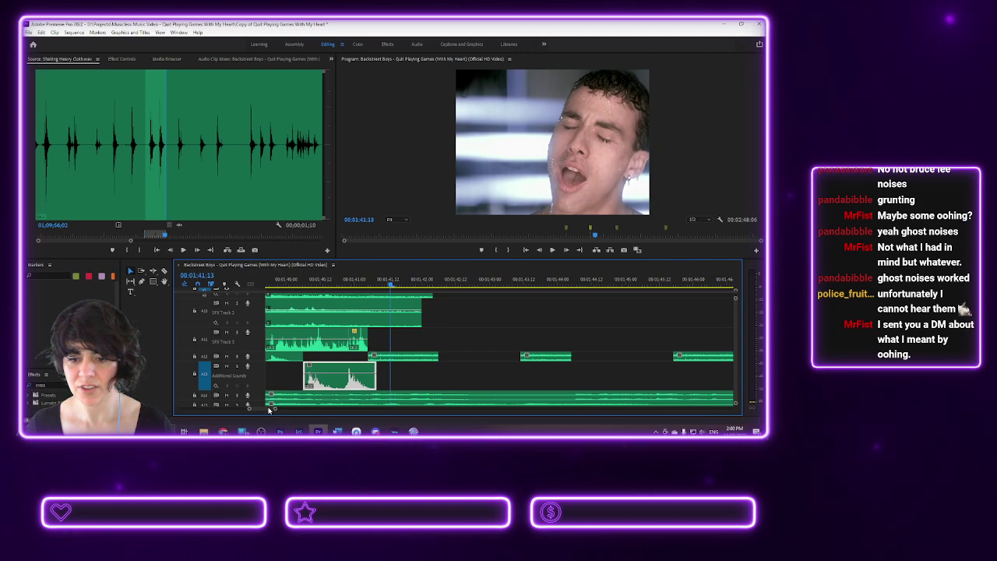
{"action": "scroll", "coordinate": [269, 409], "scroll_direction": "down", "scroll_amount": 2}
{"action": "key", "text": "="}
{"action": "key", "text": "="}
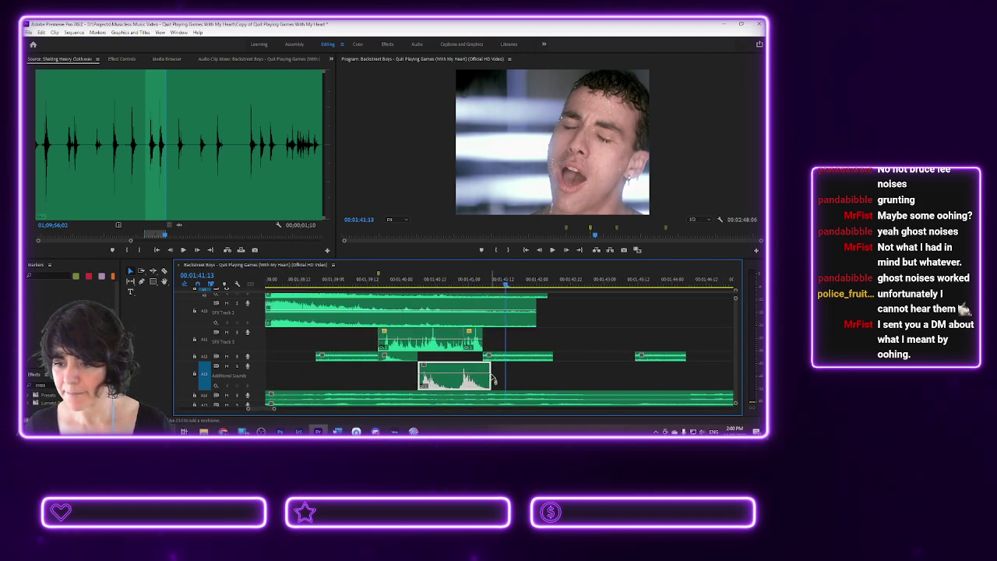
{"action": "left_click_drag", "start_coordinate": [488, 382], "coordinate": [458, 360]}
{"action": "left_click", "coordinate": [455, 380]}
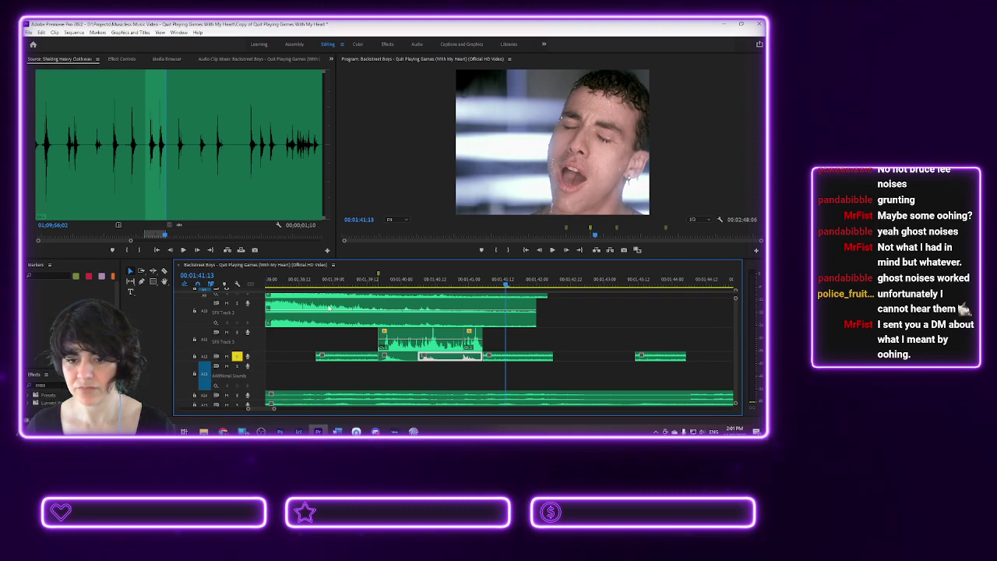
- Play the heavy cloth shakes with their track soloed and select the first shake clip
{"action": "left_click", "coordinate": [374, 287]}
{"action": "key", "text": "space"}
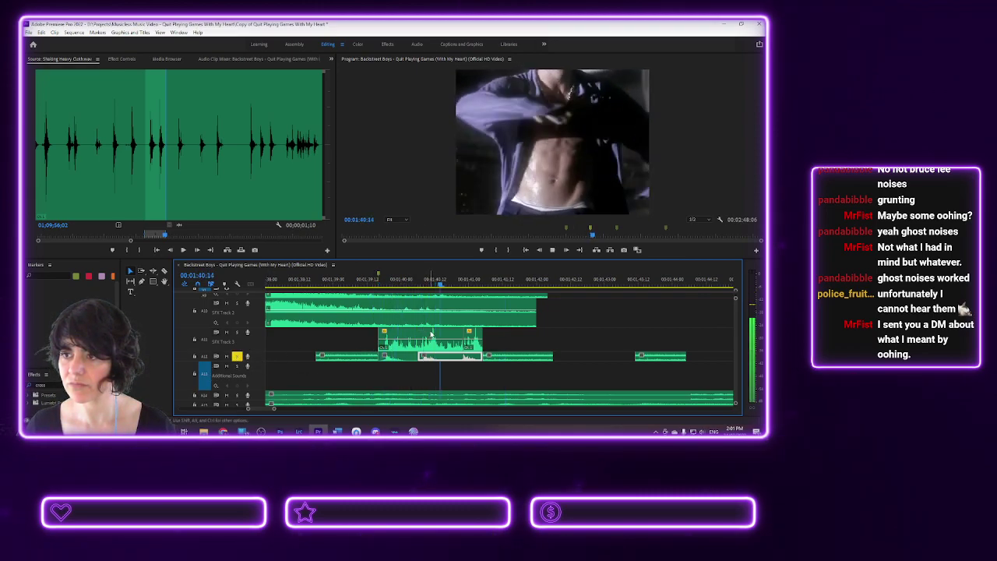
{"action": "key", "text": "space"}
{"action": "left_click", "coordinate": [403, 358]}
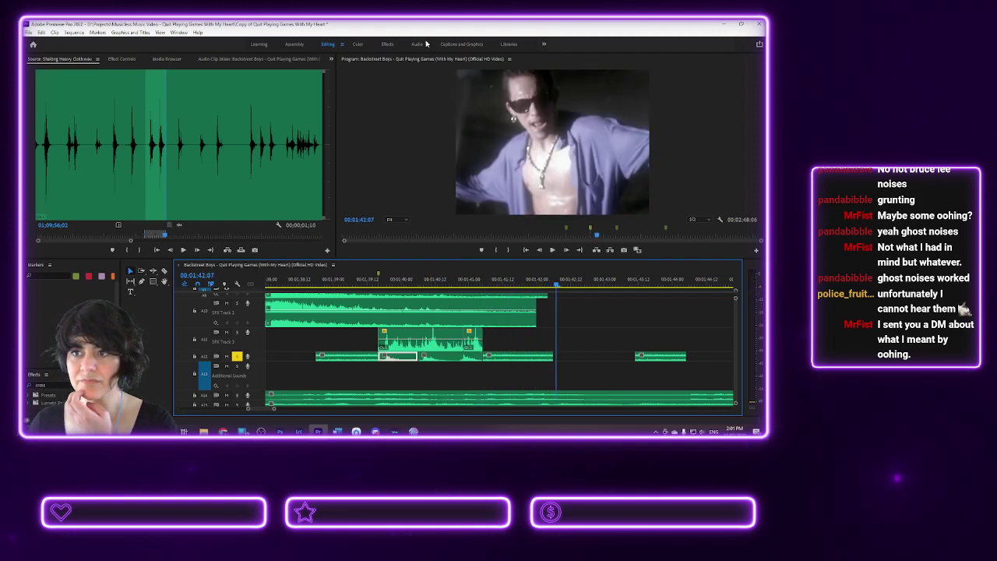
- Enlarge the audio tracks around the heavy cloth shakes and play the passage with the track solo off
{"action": "scroll", "coordinate": [343, 376], "scroll_direction": "up", "scroll_amount": 2, "text": "alt"}
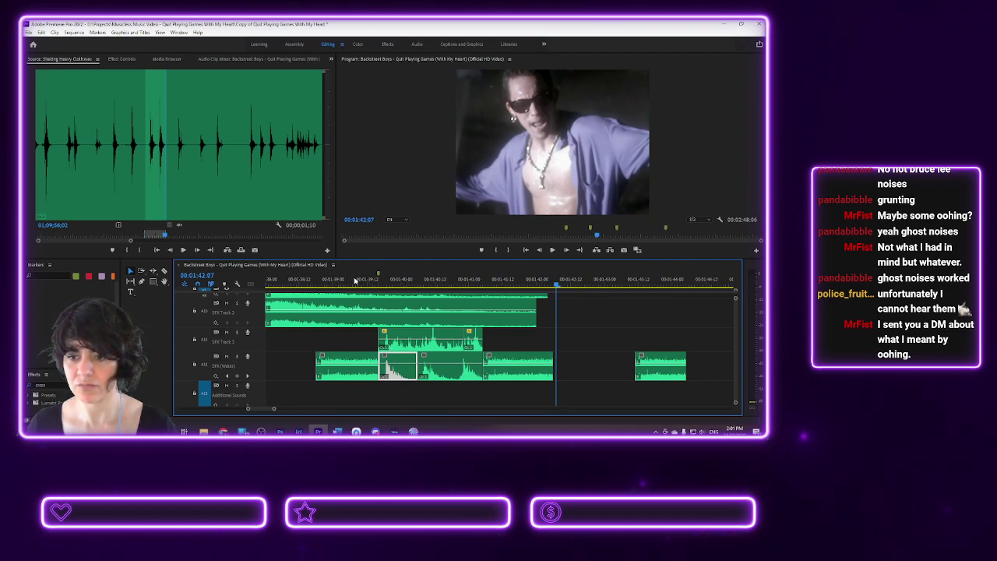
{"action": "left_click", "coordinate": [341, 282]}
{"action": "key", "text": "space"}
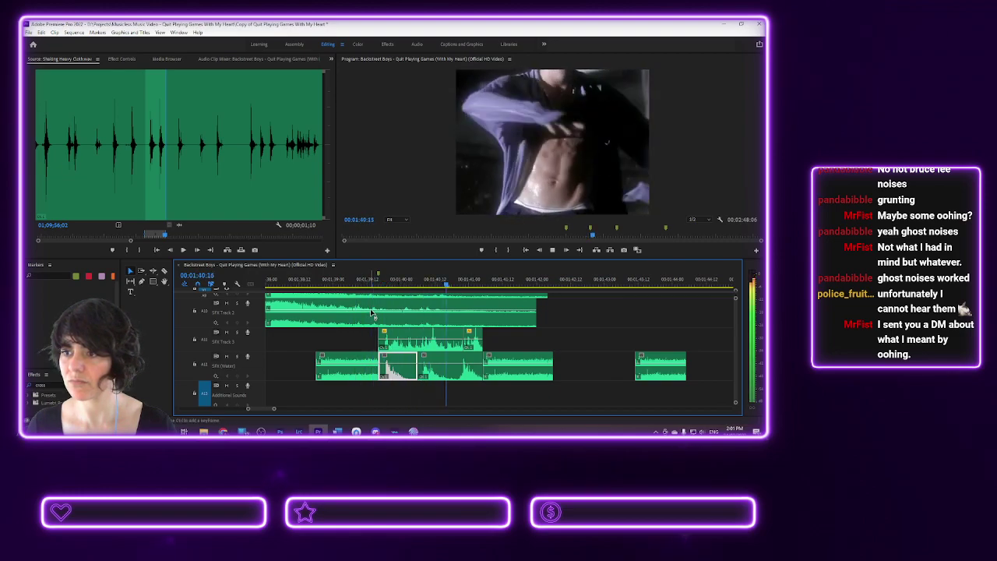
{"action": "key", "text": "space"}
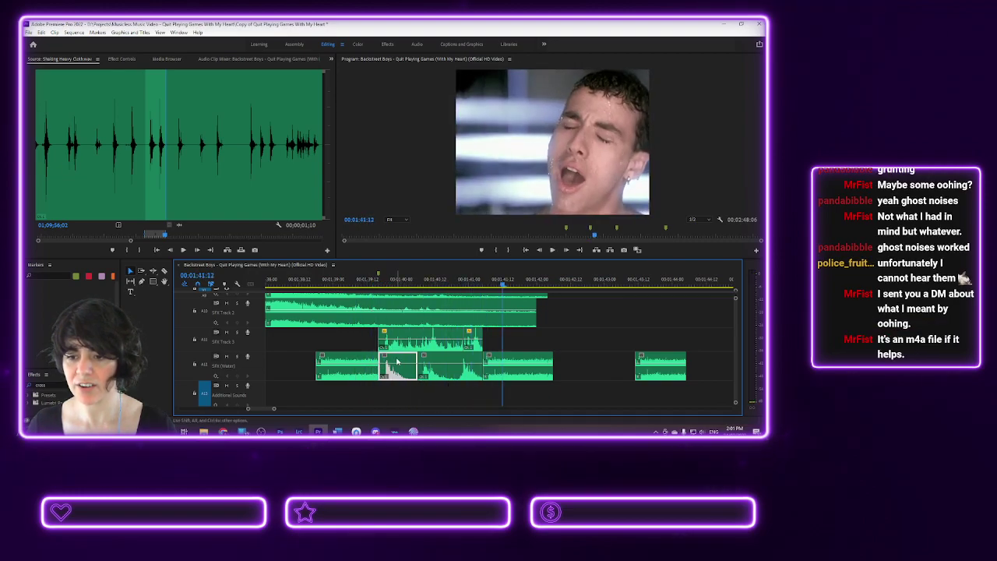
- Tag both heavy cloth shake clips as SFX in Essential Sound and auto-match their loudness
{"action": "left_click", "coordinate": [417, 44]}
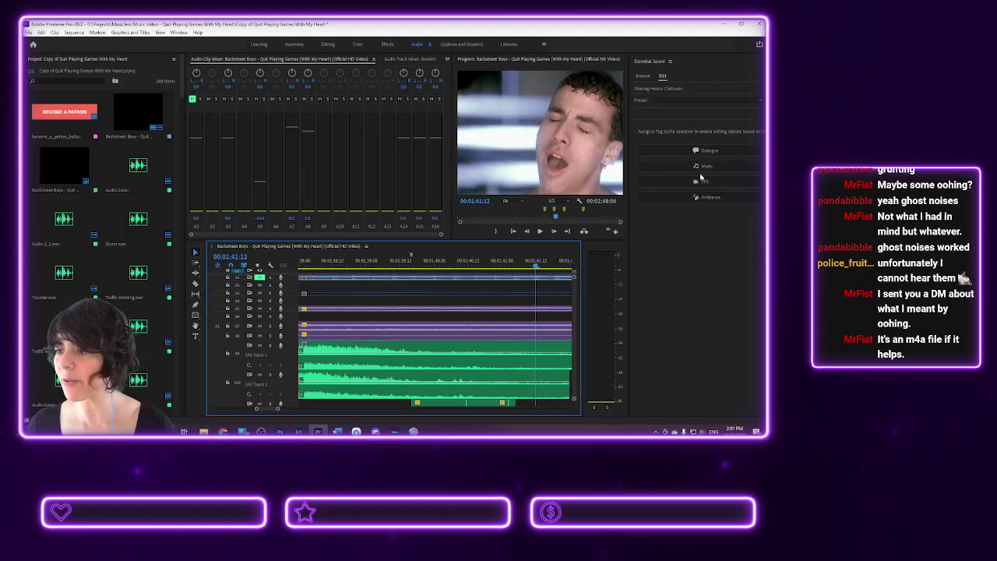
{"action": "left_click", "coordinate": [703, 182]}
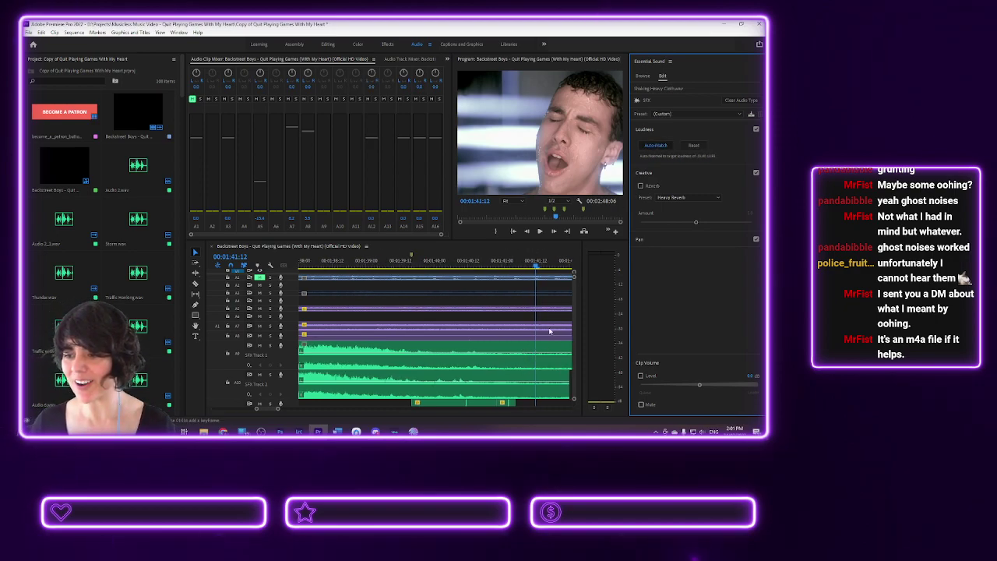
{"action": "scroll", "coordinate": [575, 302], "scroll_direction": "down", "scroll_amount": 5}
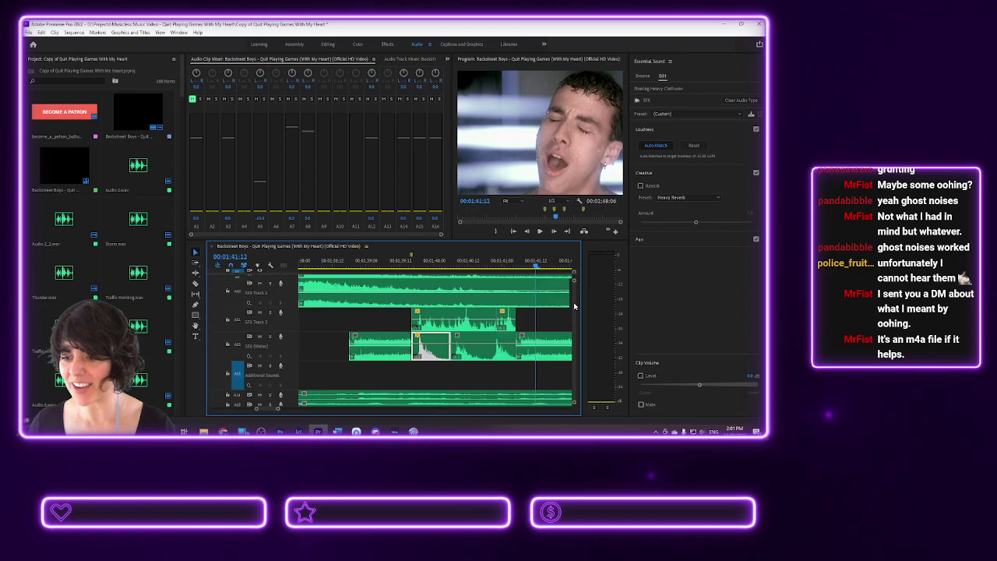
{"action": "left_click", "coordinate": [481, 356]}
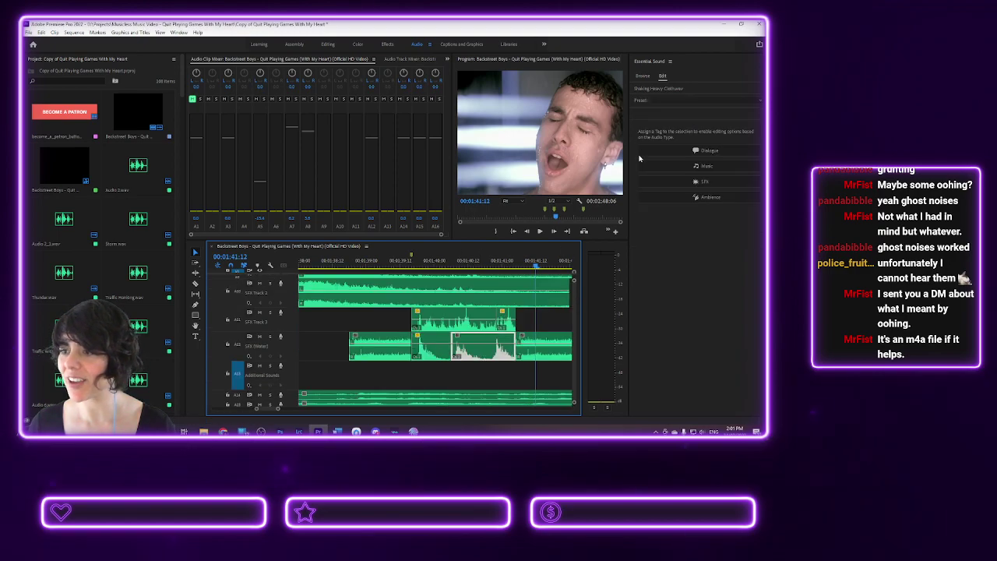
{"action": "left_click", "coordinate": [689, 181]}
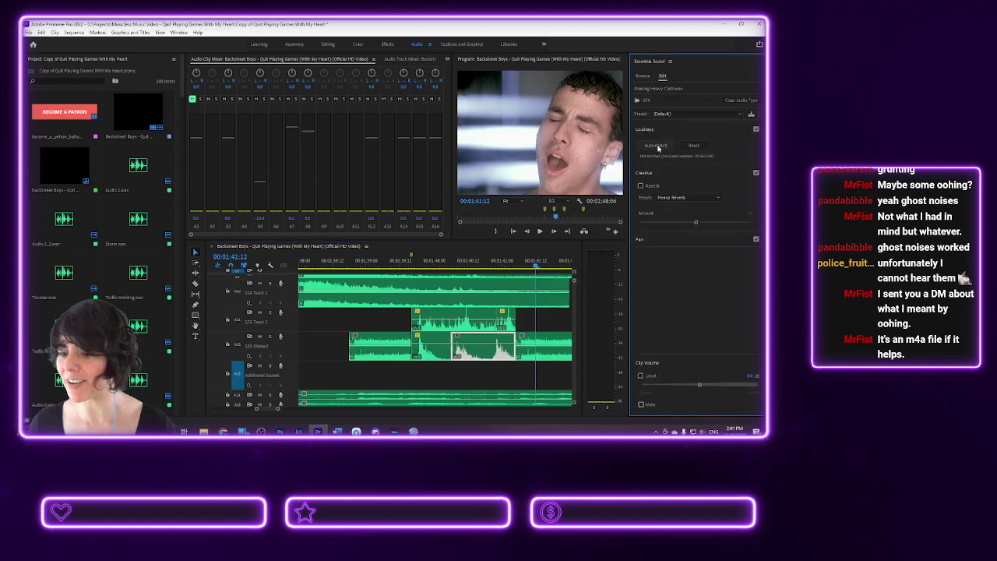
- Play the passage with the loudness-matched cloth shakes and clear the timeline marker at 00:01:39:16
{"action": "left_click", "coordinate": [403, 264]}
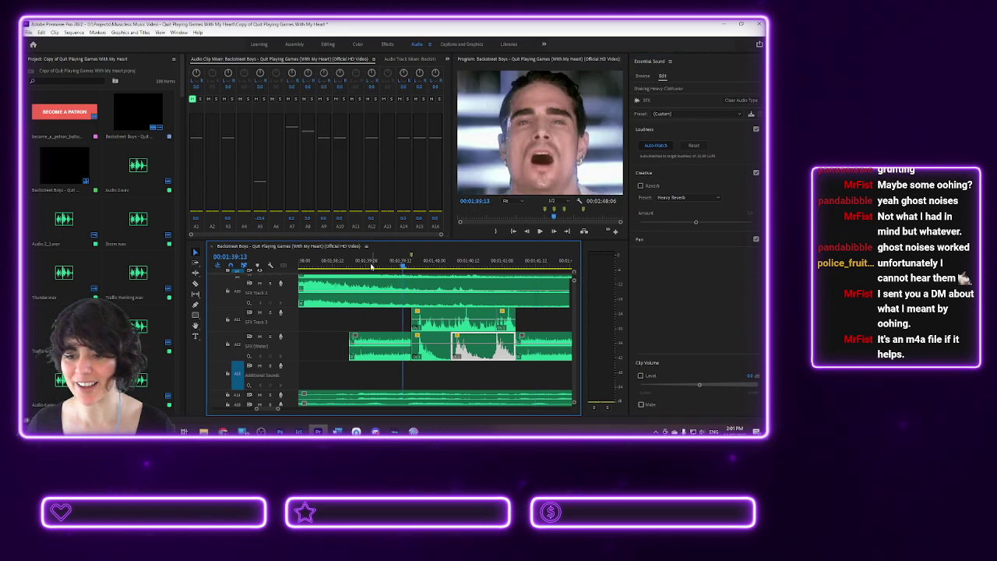
{"action": "key", "text": "space"}
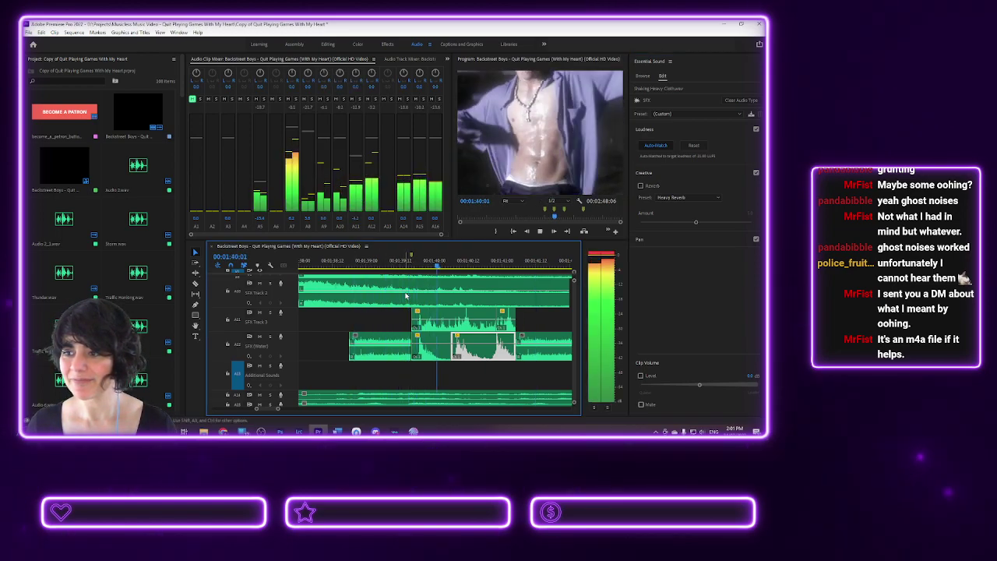
{"action": "key", "text": "space"}
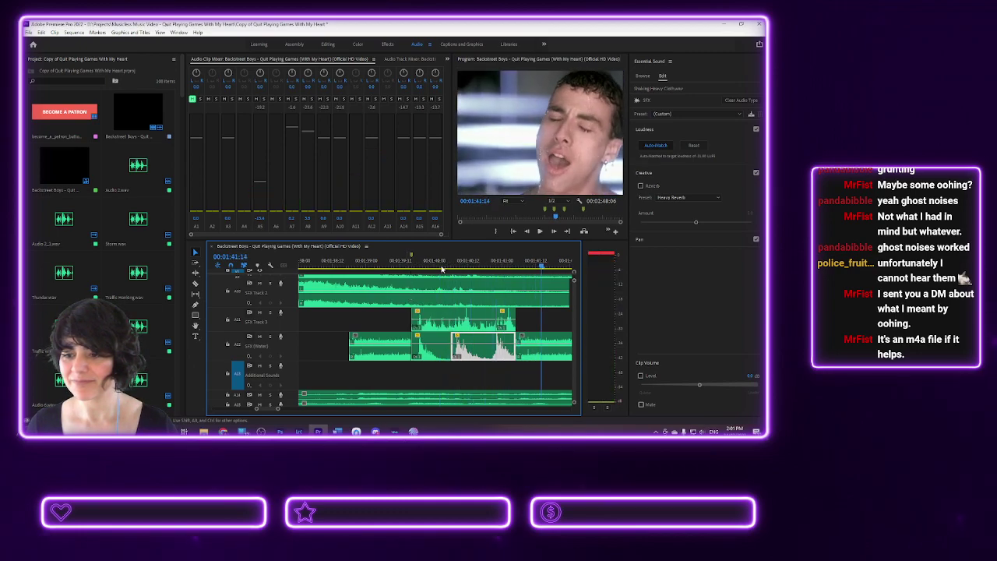
{"action": "left_click", "coordinate": [411, 258]}
{"action": "right_click", "coordinate": [411, 258]}
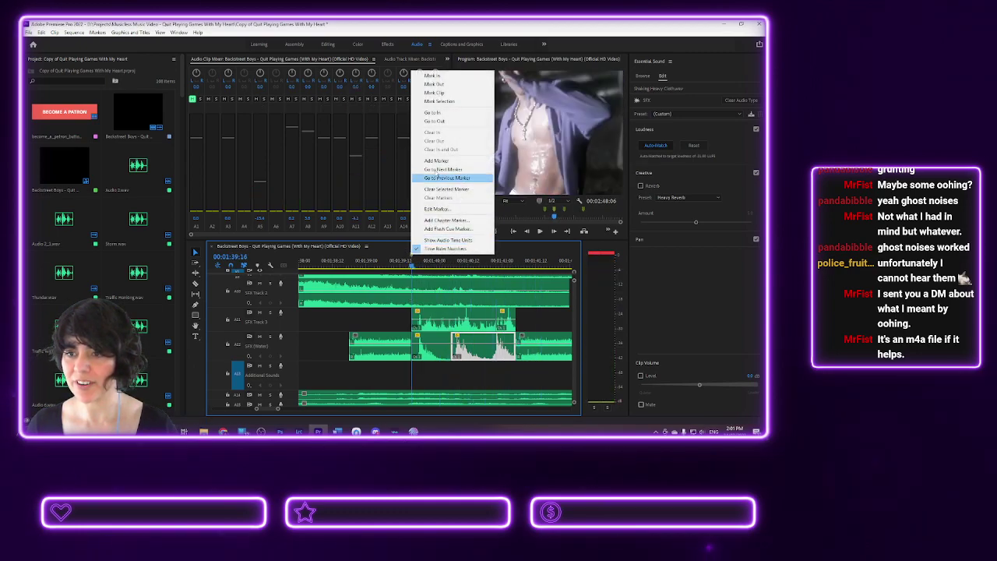
{"action": "left_click", "coordinate": [436, 187]}
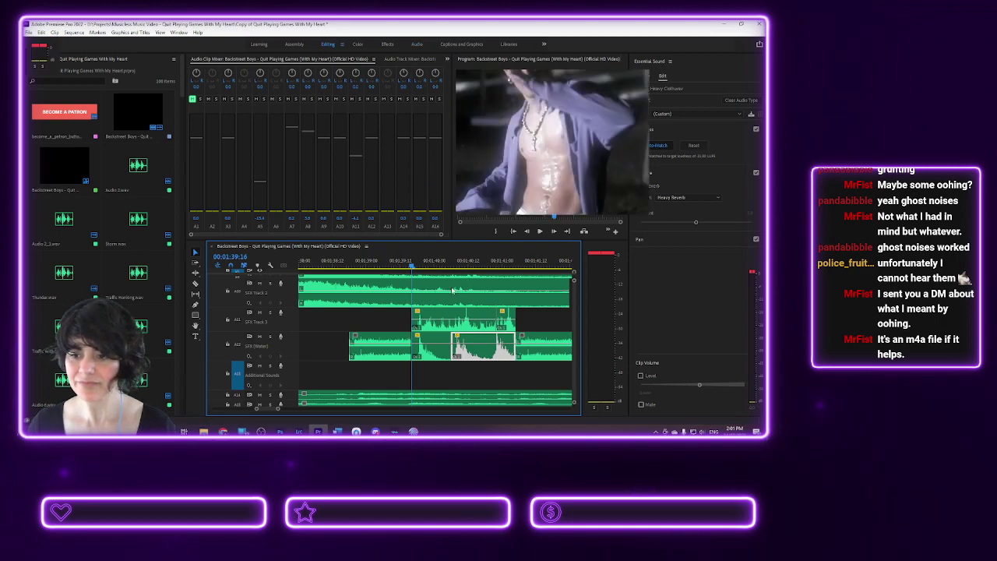
- Return to the Editing workspace, make the timeline area taller and replay the cloth shake passage
{"action": "left_click", "coordinate": [327, 45]}
{"action": "scroll", "coordinate": [334, 324], "scroll_direction": "down", "scroll_amount": 2}
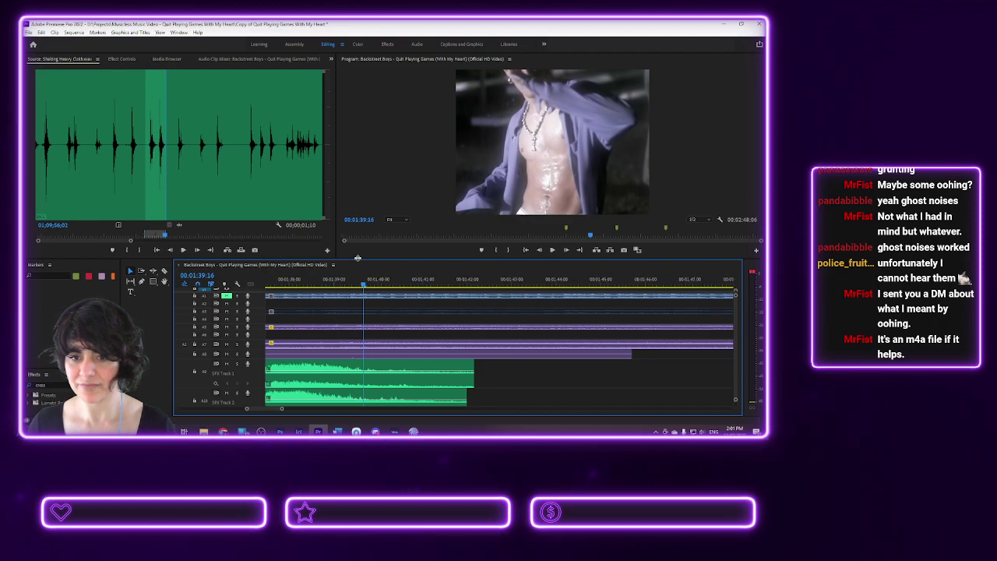
{"action": "left_click_drag", "start_coordinate": [358, 253], "coordinate": [364, 223]}
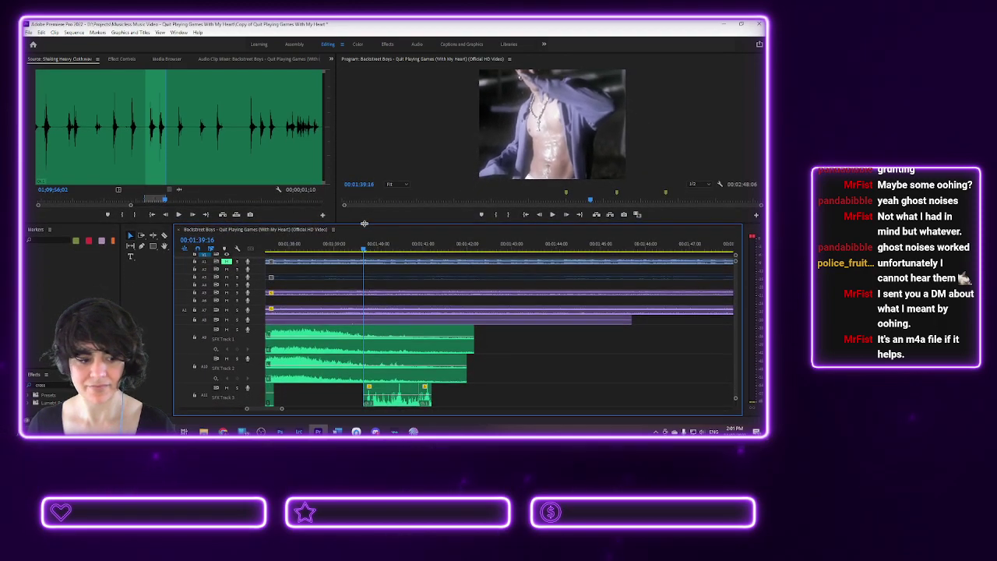
{"action": "left_click", "coordinate": [350, 246]}
{"action": "key", "text": "space"}
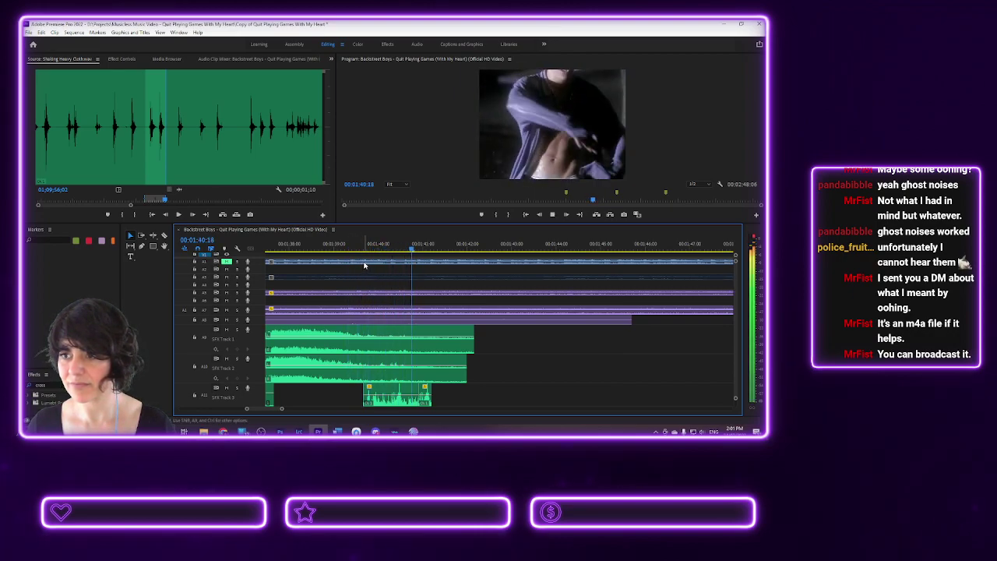
{"action": "key", "text": "space"}
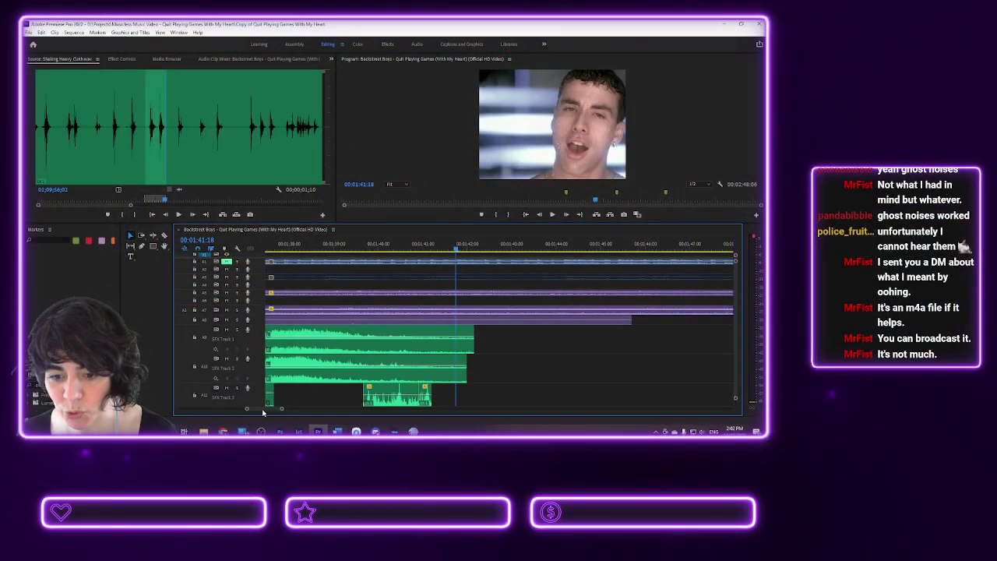
- Review the earlier marked passage by playing it repeatedly from 00:01:29:12 through the face shot
{"action": "left_click_drag", "start_coordinate": [262, 413], "coordinate": [253, 417]}
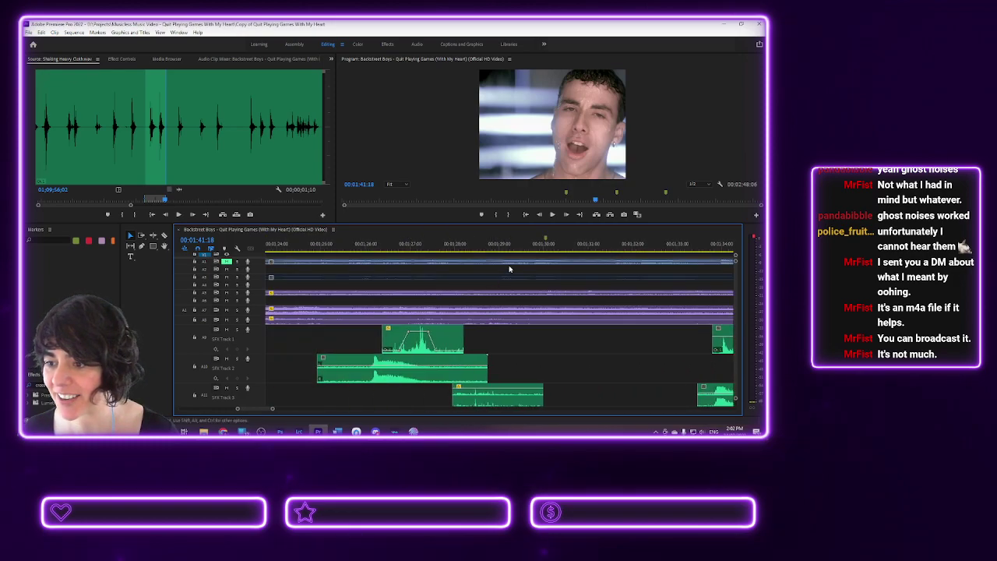
{"action": "key", "text": "space"}
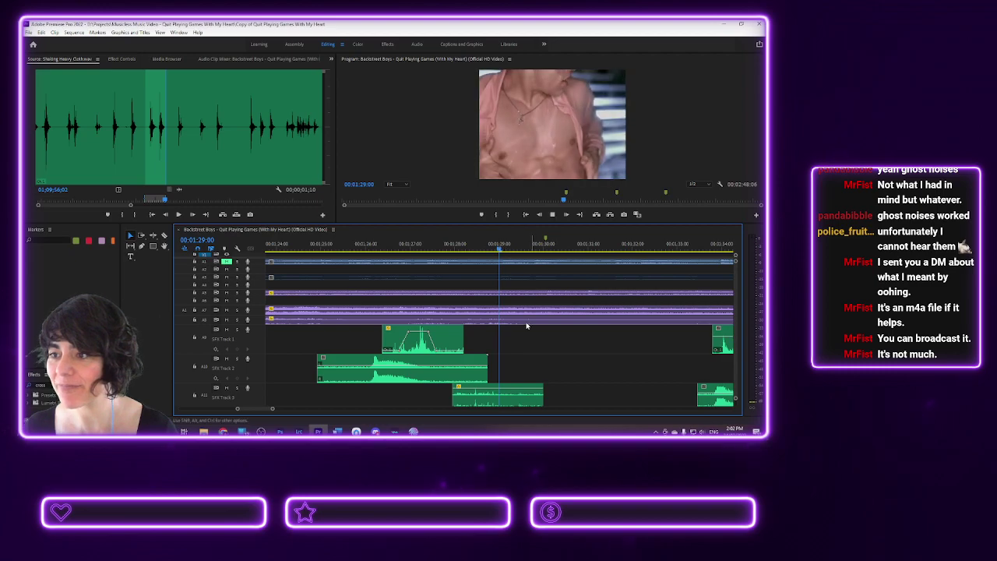
{"action": "left_click", "coordinate": [521, 247]}
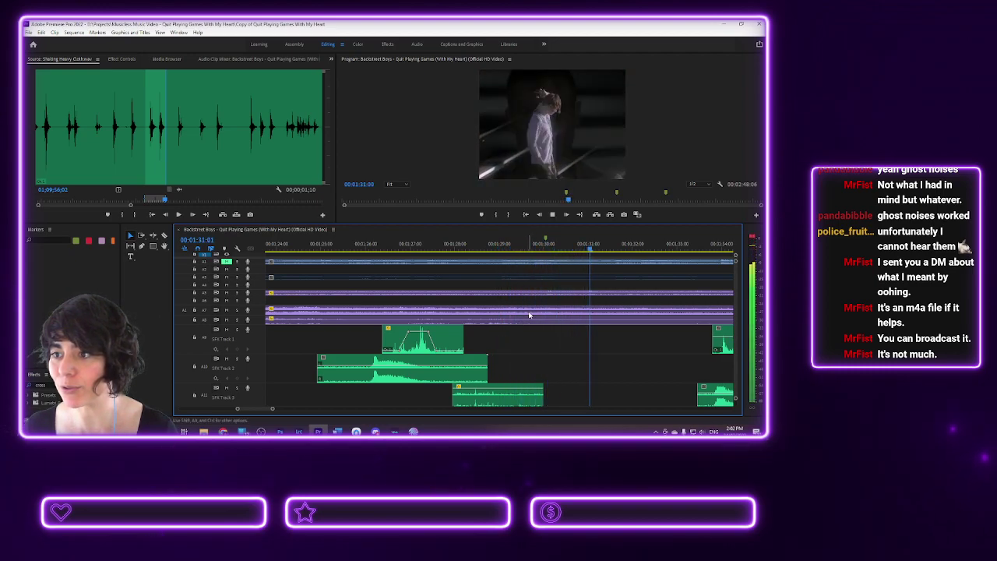
{"action": "key", "text": "space"}
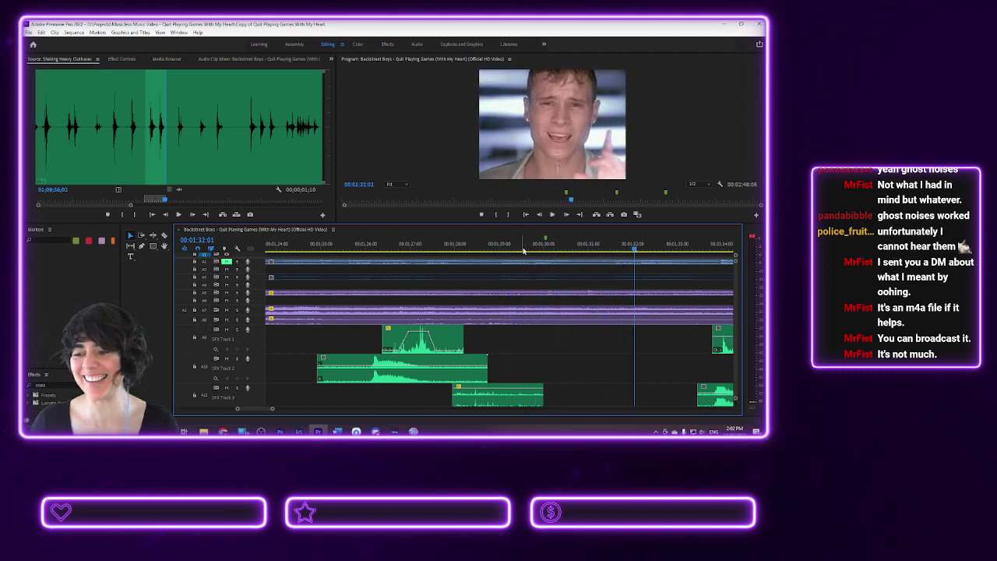
{"action": "left_click", "coordinate": [521, 247]}
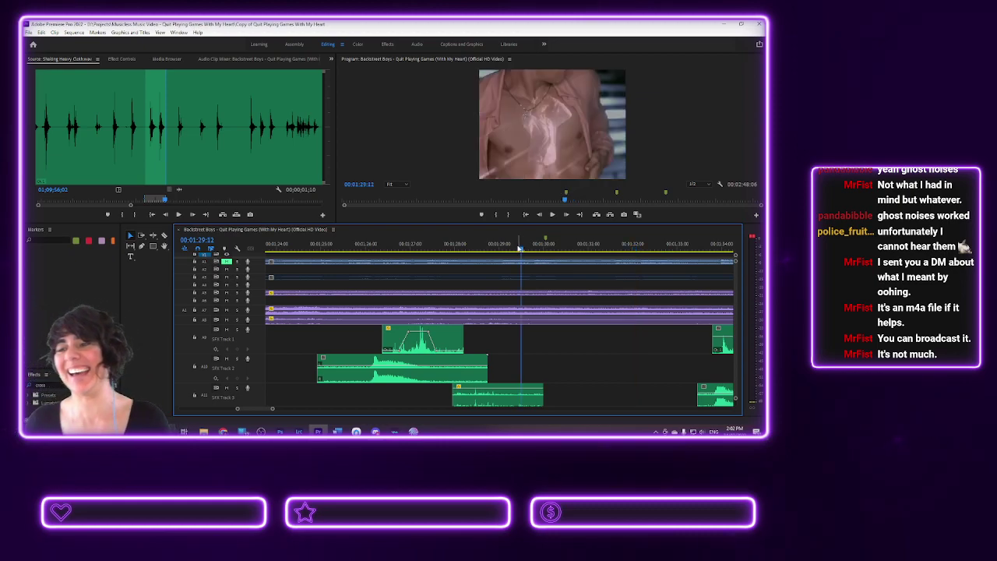
{"action": "key", "text": "space"}
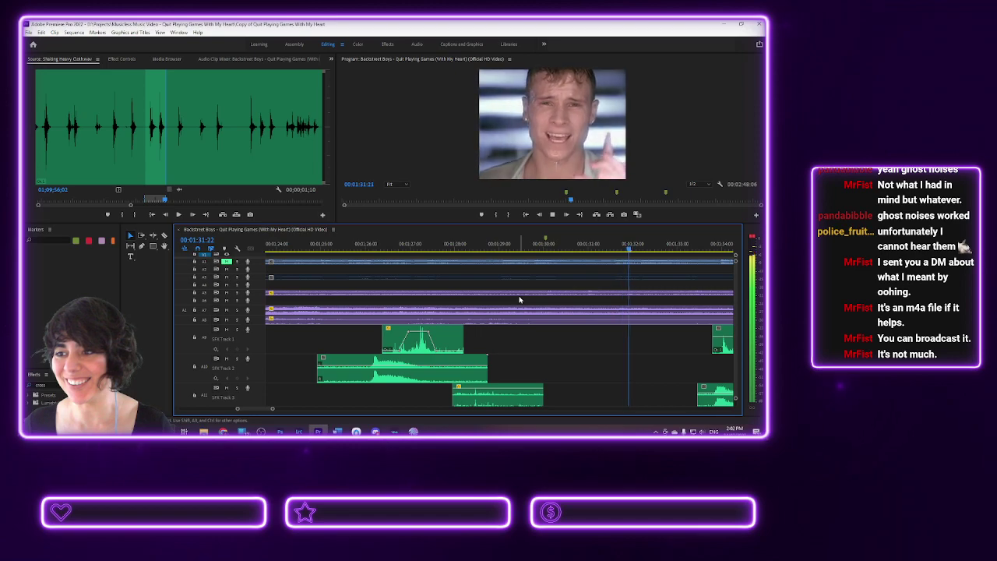
{"action": "key", "text": "space"}
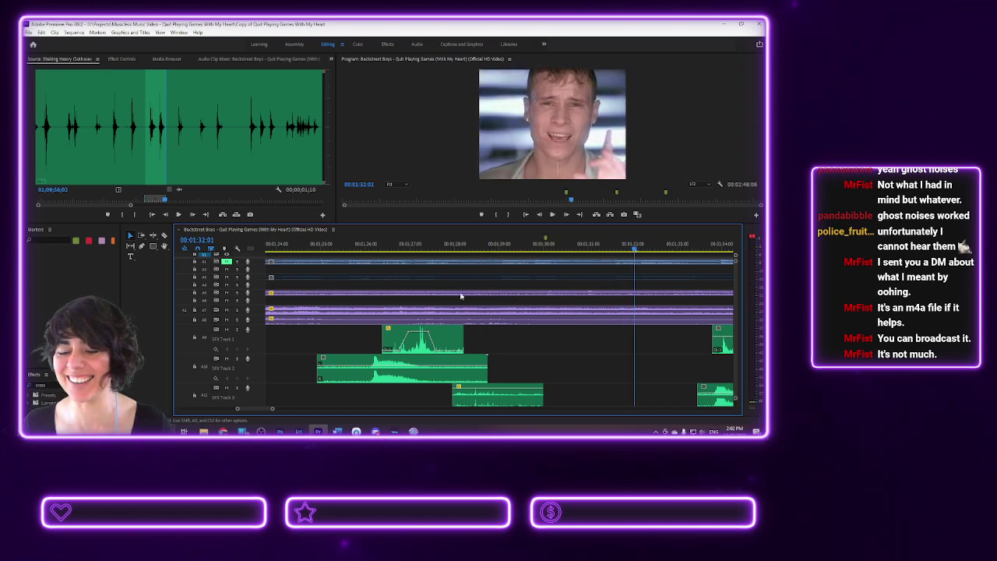
- Go to the marker at 00:01:50:07, step back ten frames and play the shot
{"action": "left_click", "coordinate": [616, 194]}
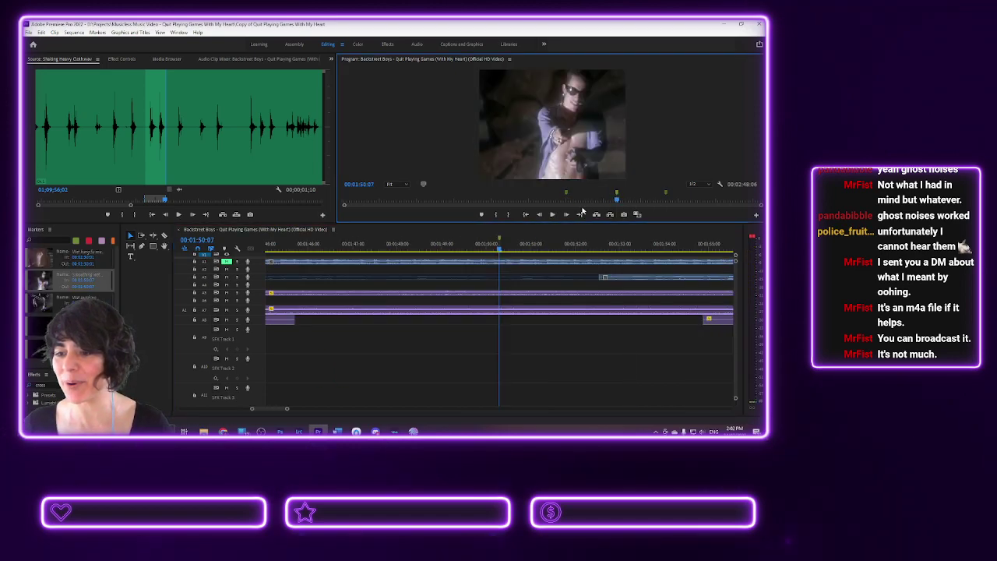
{"action": "left_click", "coordinate": [500, 255]}
{"action": "key", "text": "shift+Left"}
{"action": "key", "text": "shift+Left"}
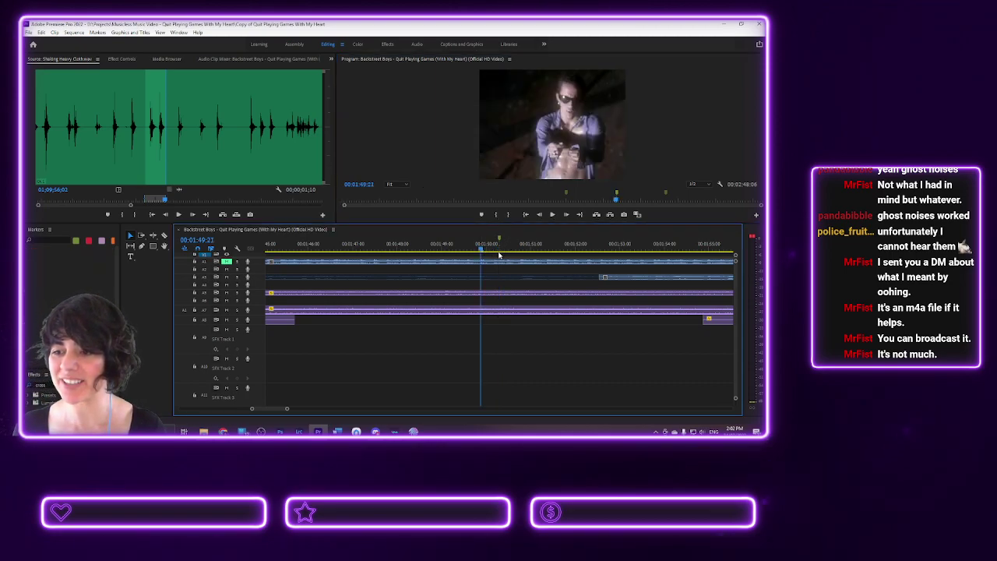
{"action": "key", "text": "space"}
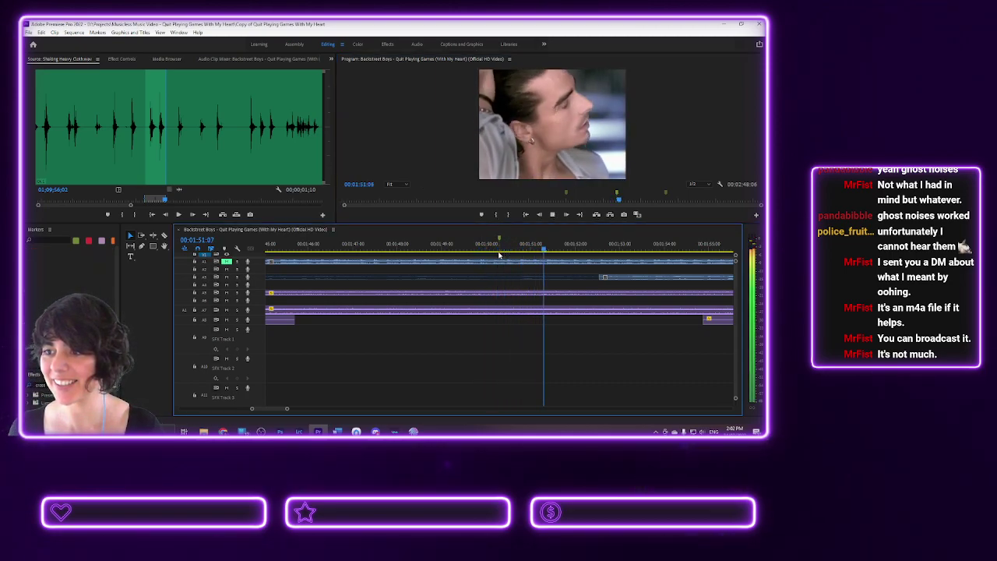
- Find the Wet Spaghetti sound in the project's media folder and open it in the source monitor
{"action": "left_click", "coordinate": [167, 59]}
{"action": "scroll", "coordinate": [224, 170], "scroll_direction": "down", "scroll_amount": 3}
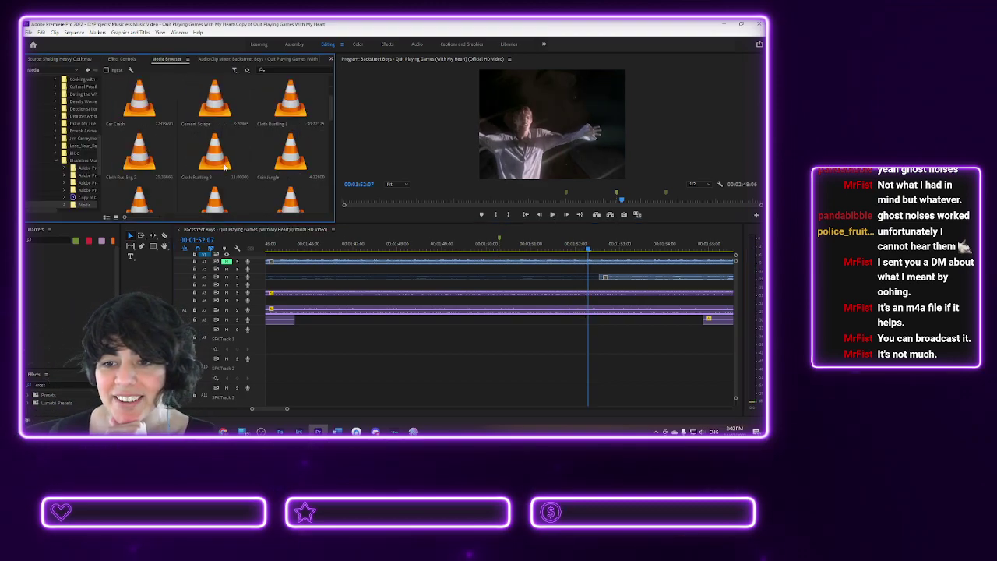
{"action": "scroll", "coordinate": [224, 170], "scroll_direction": "down", "scroll_amount": 5}
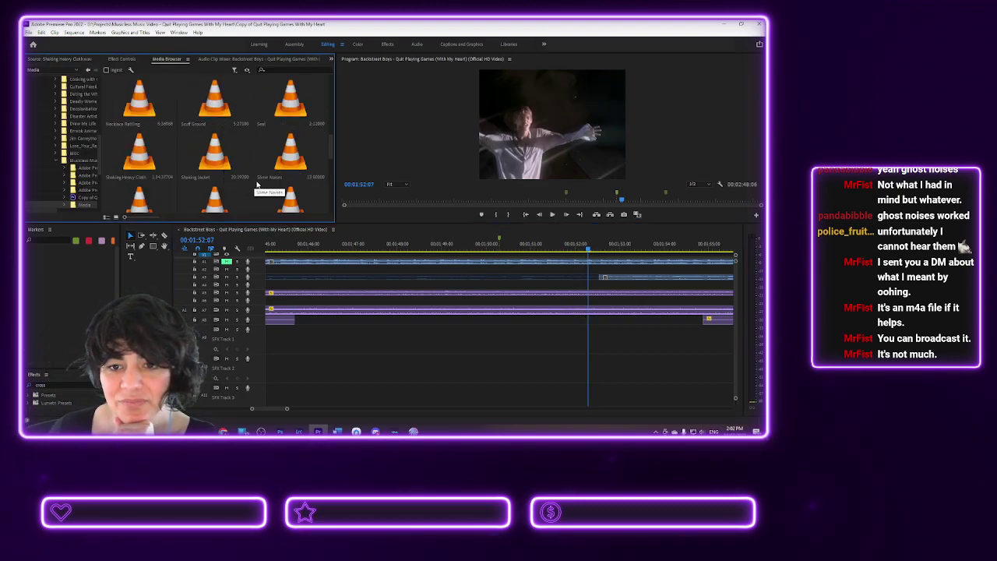
{"action": "scroll", "coordinate": [195, 192], "scroll_direction": "down", "scroll_amount": 2}
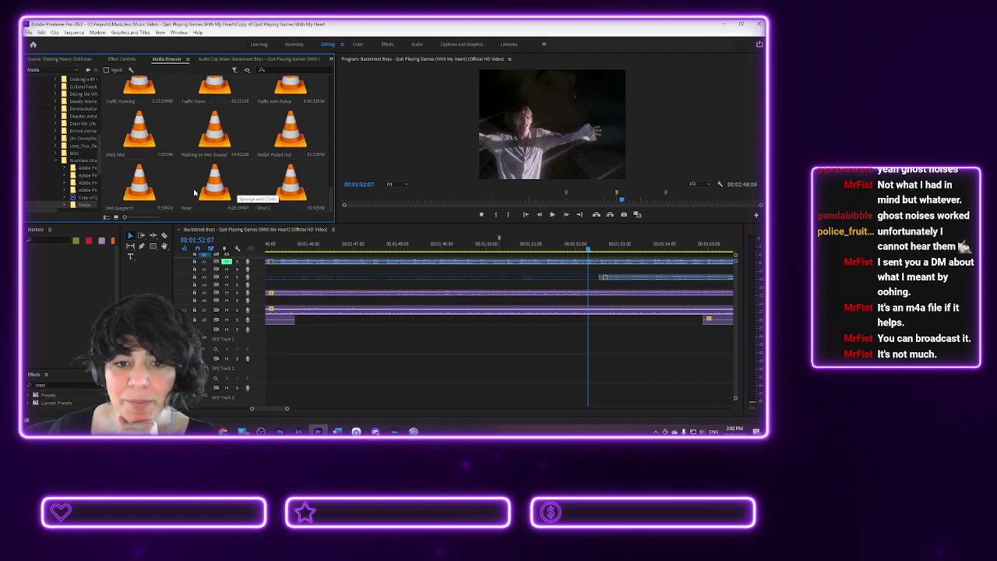
{"action": "double_click", "coordinate": [144, 187]}
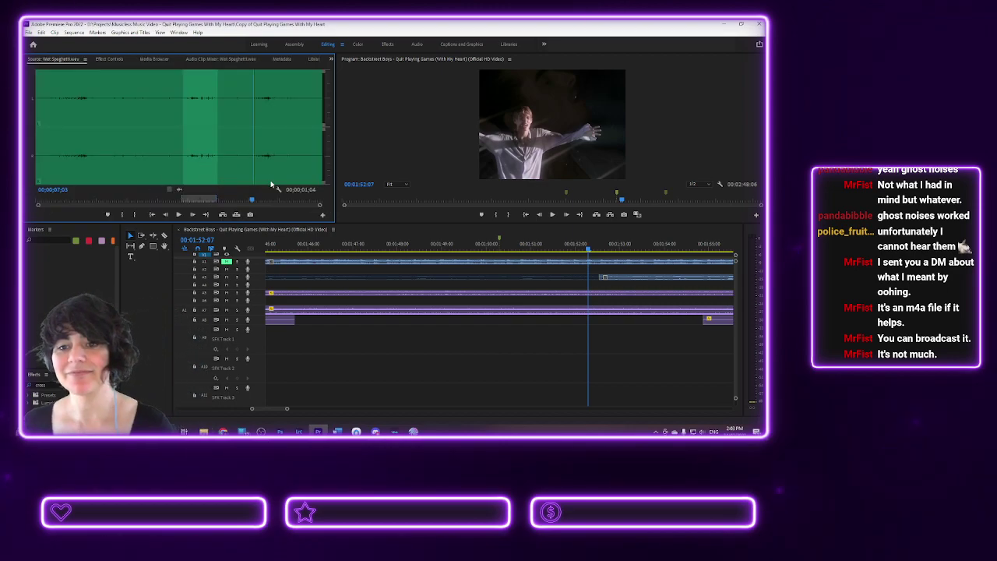
- Replay the marked shot, mark the wet spaghetti sound from 00:00:07:01 to 00:00:07:25 and place it on SFX Track 1 at 00:01:50:07
{"action": "left_click", "coordinate": [498, 245]}
{"action": "key", "text": "space"}
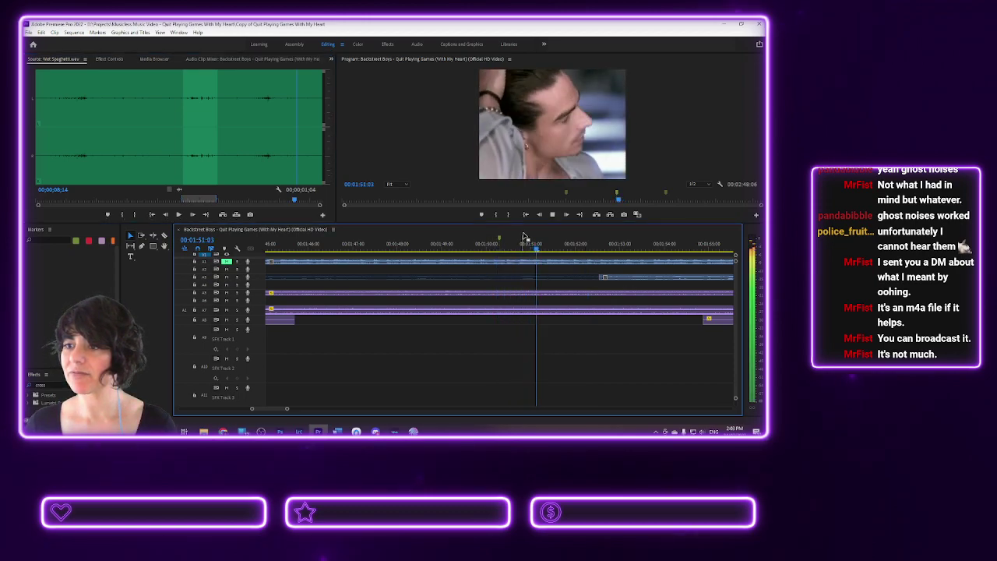
{"action": "left_click", "coordinate": [251, 157]}
{"action": "left_click", "coordinate": [123, 214]}
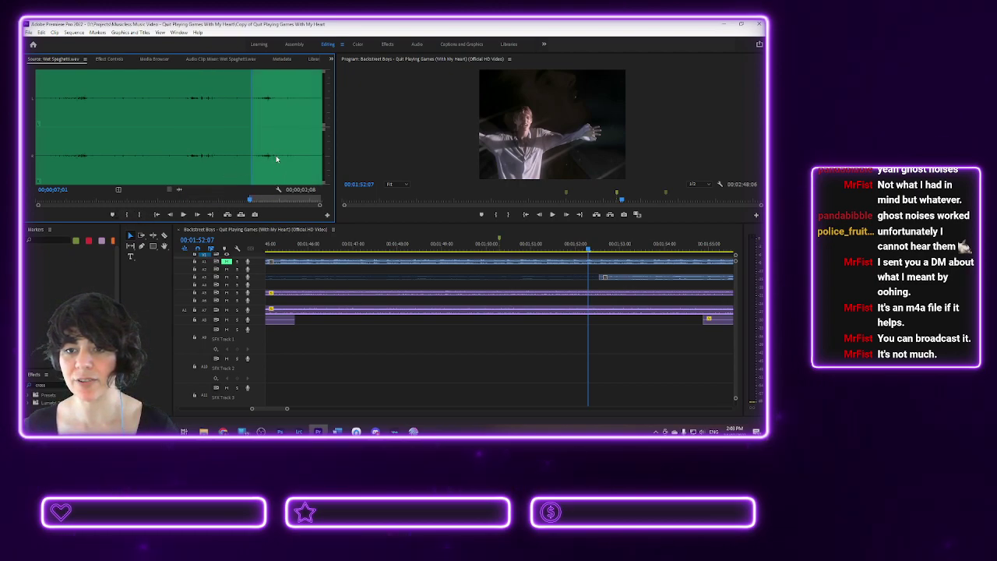
{"action": "left_click", "coordinate": [139, 220]}
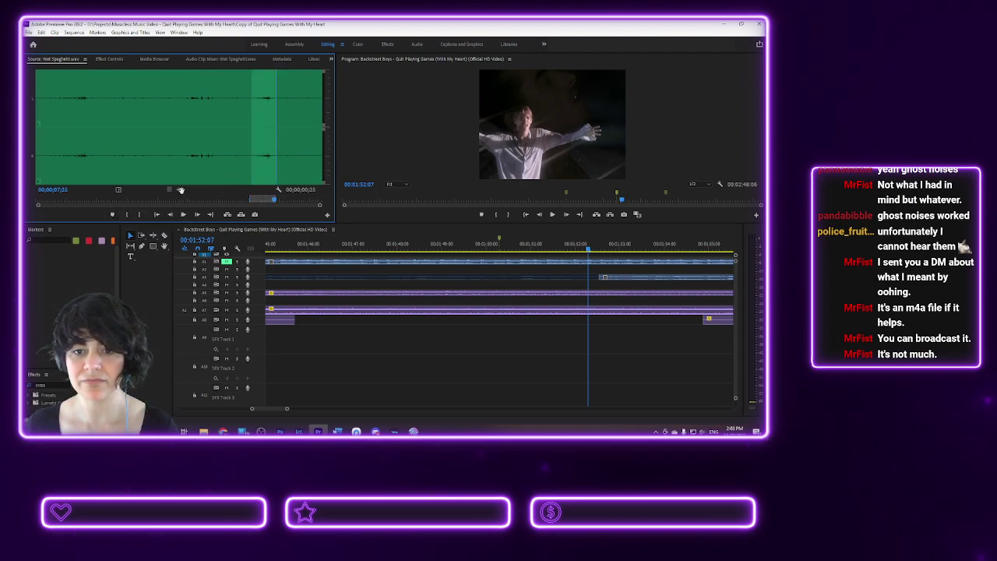
{"action": "left_click_drag", "start_coordinate": [179, 190], "coordinate": [503, 335]}
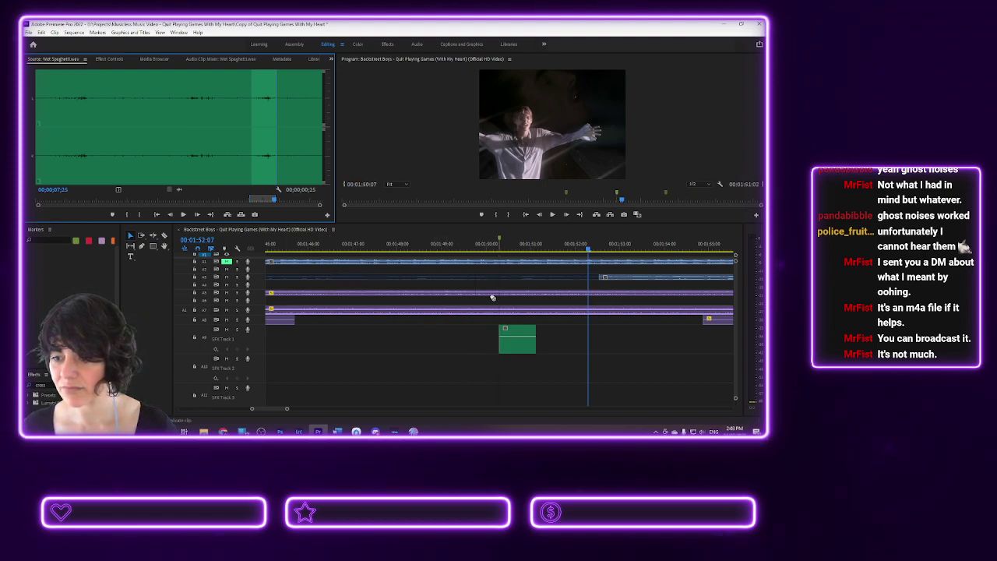
- Auto-match the loudness of the wet spaghetti clip in the Audio workspace and play the marked shot
{"action": "right_click", "coordinate": [521, 349]}
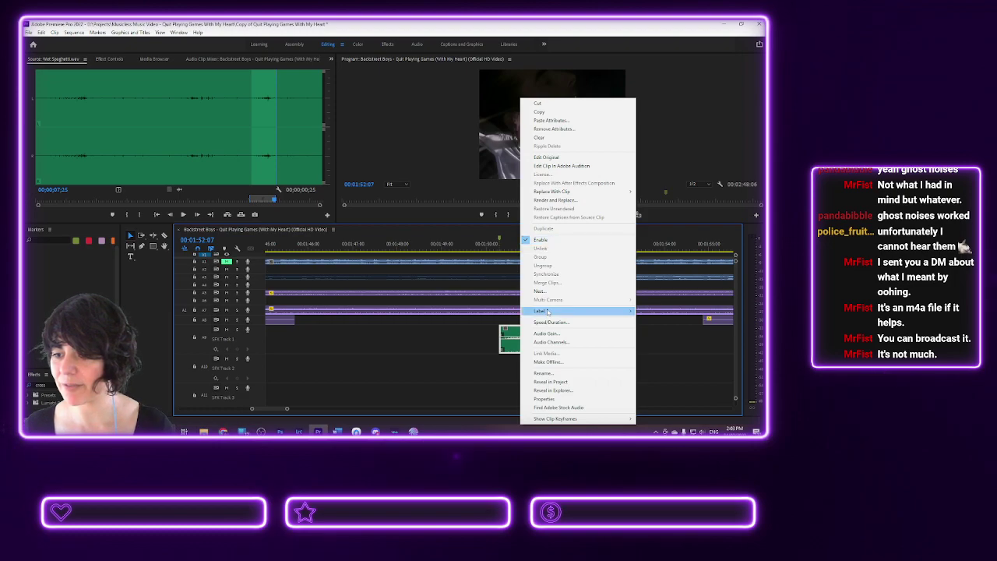
{"action": "left_click", "coordinate": [358, 23]}
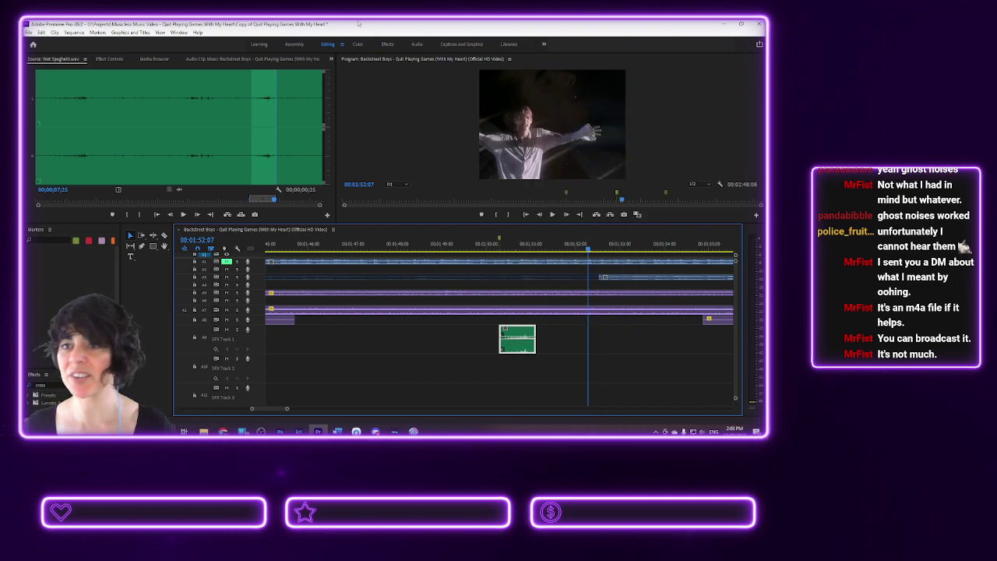
{"action": "left_click", "coordinate": [417, 45]}
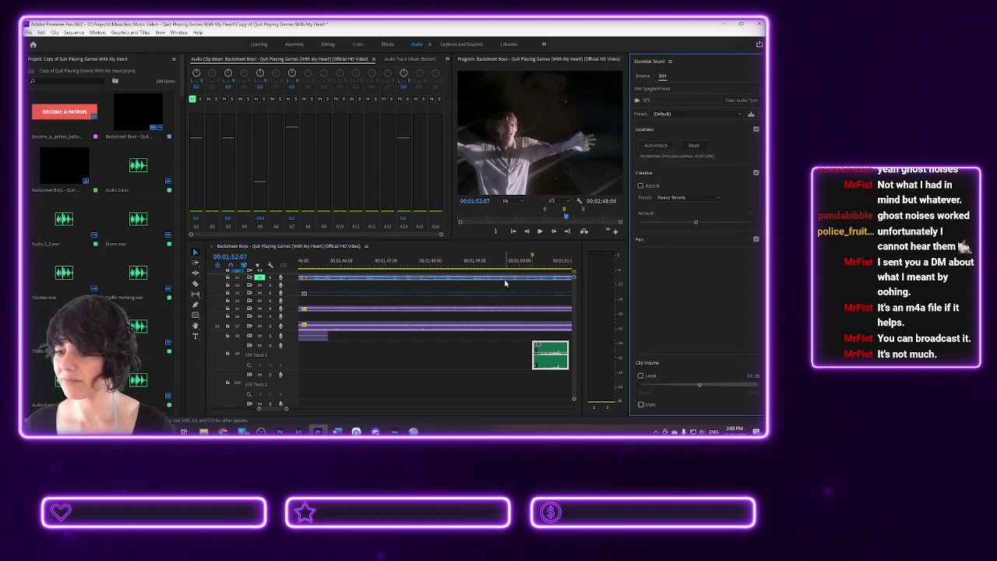
{"action": "left_click", "coordinate": [537, 294]}
{"action": "key", "text": "space"}
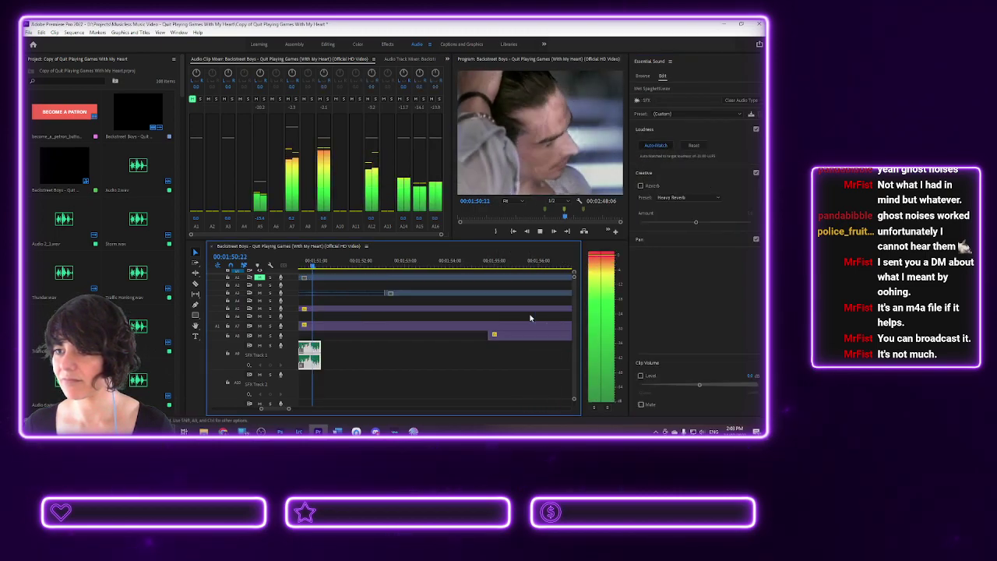
{"action": "key", "text": "space"}
- Solo SFX Track 1 and, replaying the shot, shift the wet spaghetti clip later to start at about 00:01:50:17
{"action": "scroll", "coordinate": [274, 413], "scroll_direction": "up", "scroll_amount": 5}
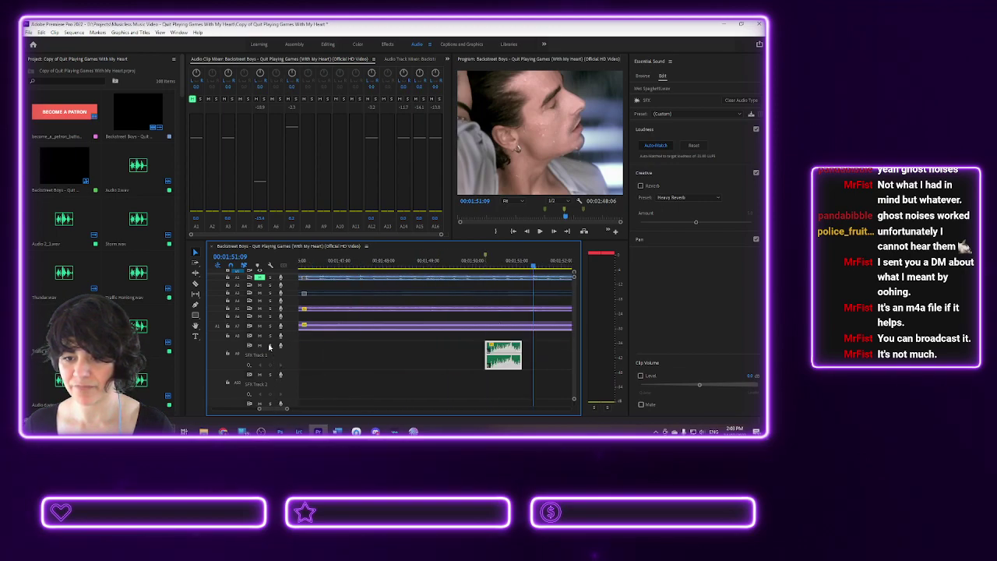
{"action": "left_click", "coordinate": [470, 266]}
{"action": "key", "text": "space"}
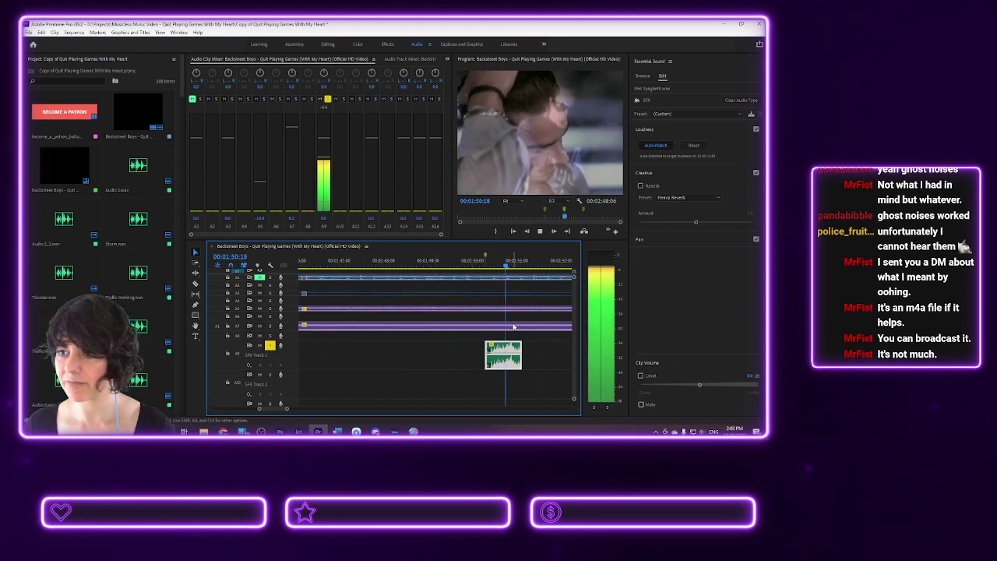
{"action": "key", "text": "space"}
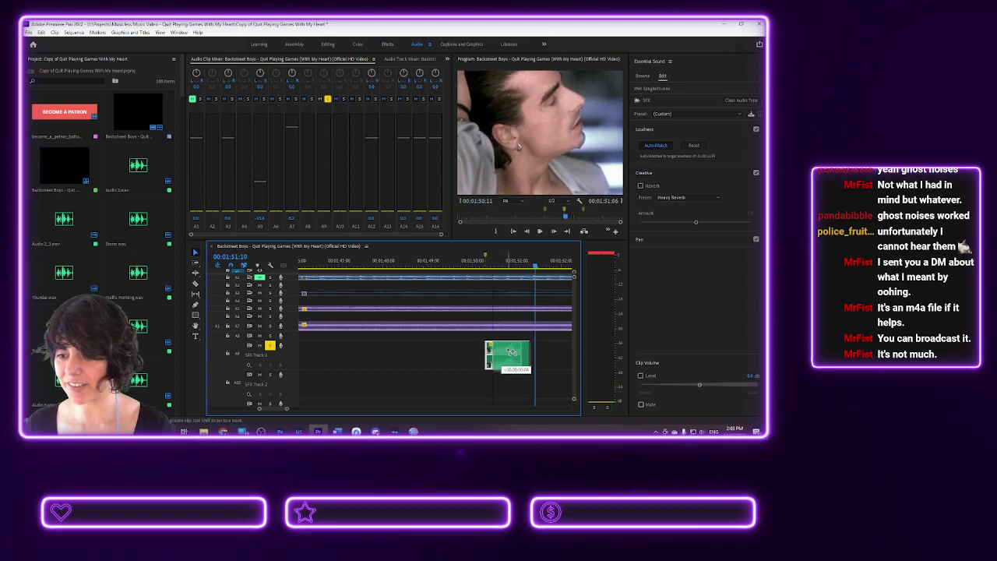
{"action": "left_click_drag", "start_coordinate": [503, 352], "coordinate": [511, 352]}
{"action": "key", "text": "space"}
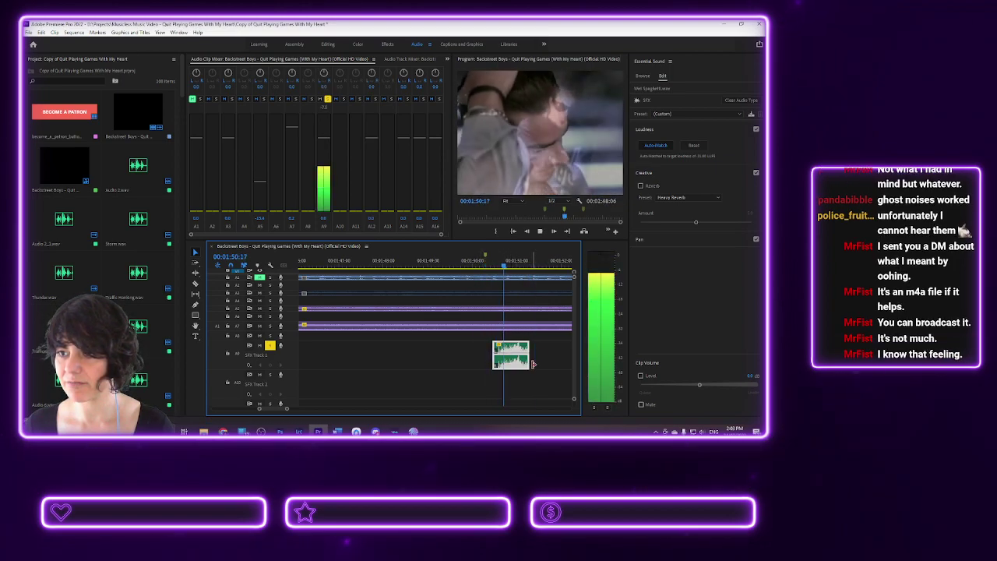
{"action": "key", "text": "space"}
{"action": "left_click_drag", "start_coordinate": [508, 350], "coordinate": [519, 349]}
{"action": "key", "text": "space"}
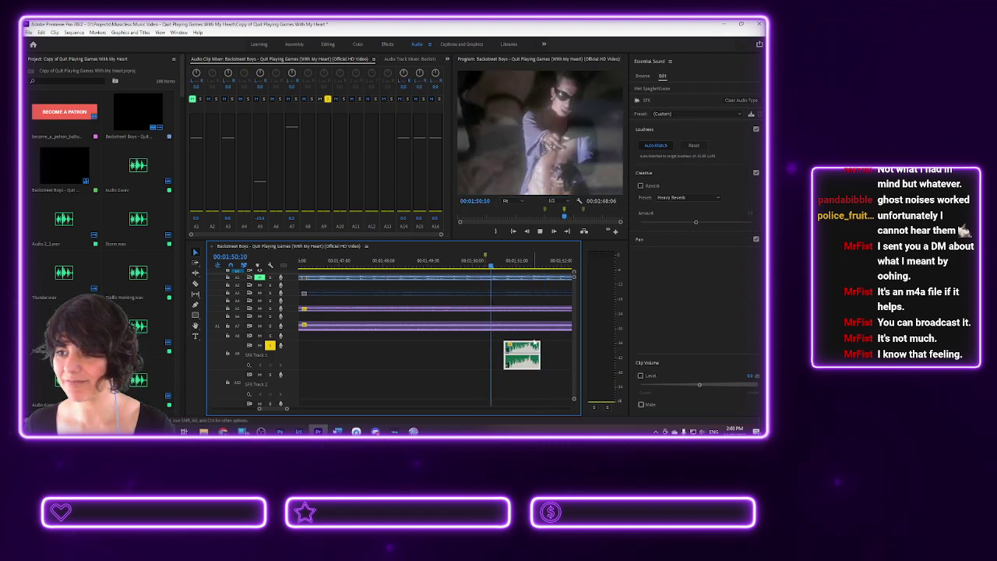
{"action": "key", "text": "space"}
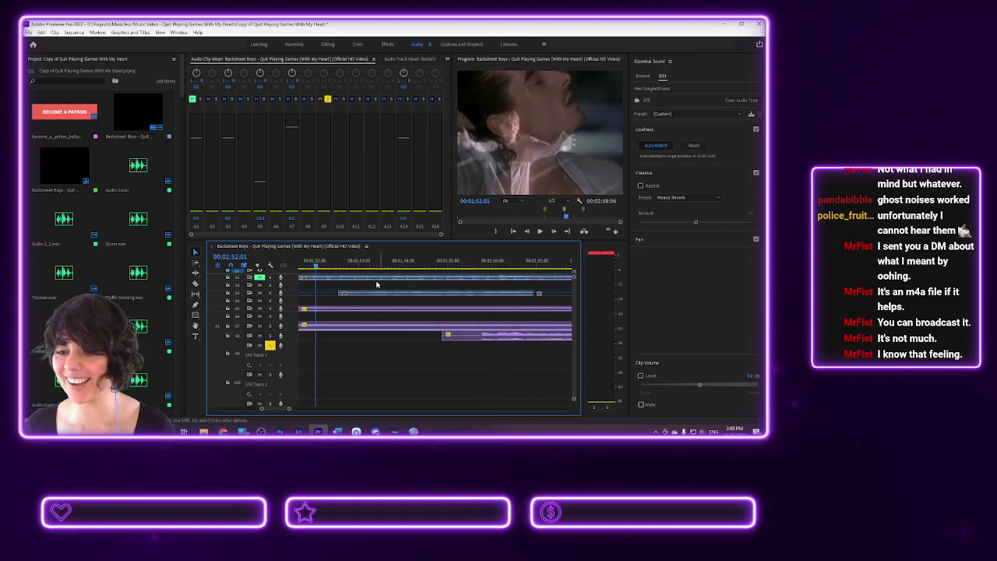
- Turn off the solo on SFX Track 1 and replay the marked shot with all tracks audible
{"action": "left_click_drag", "start_coordinate": [315, 267], "coordinate": [394, 284]}
{"action": "key", "text": "space"}
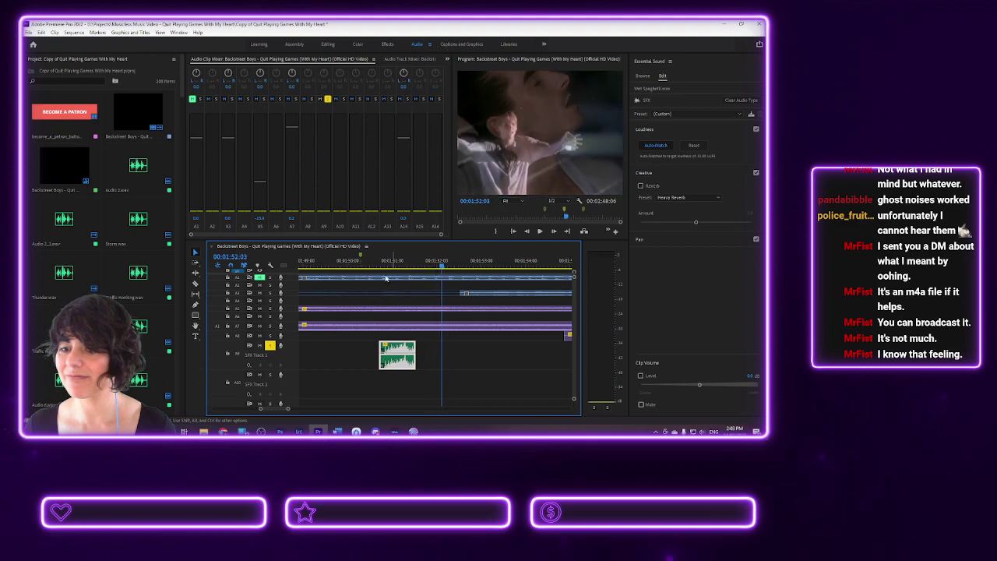
{"action": "left_click", "coordinate": [346, 264]}
{"action": "key", "text": "space"}
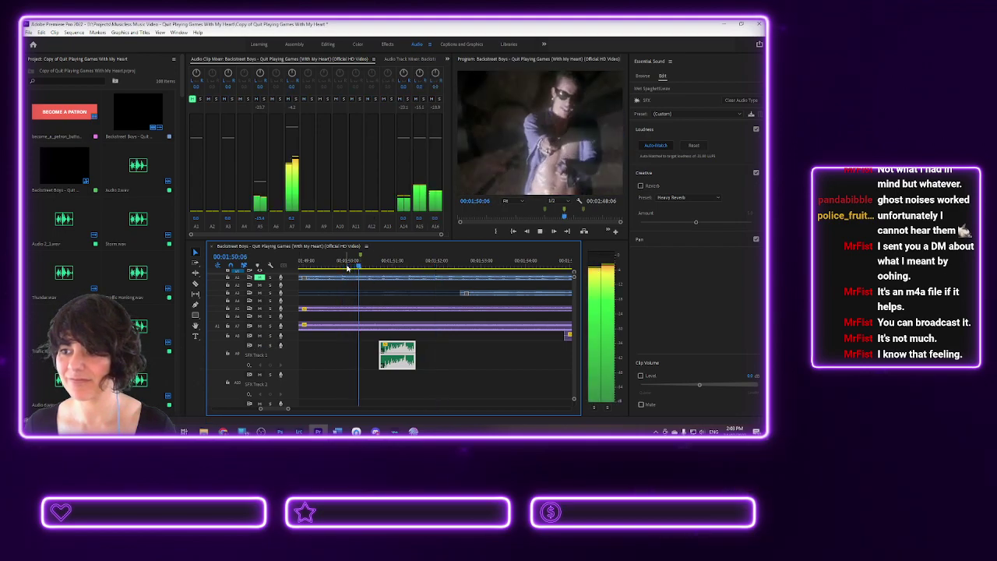
{"action": "key", "text": "space"}
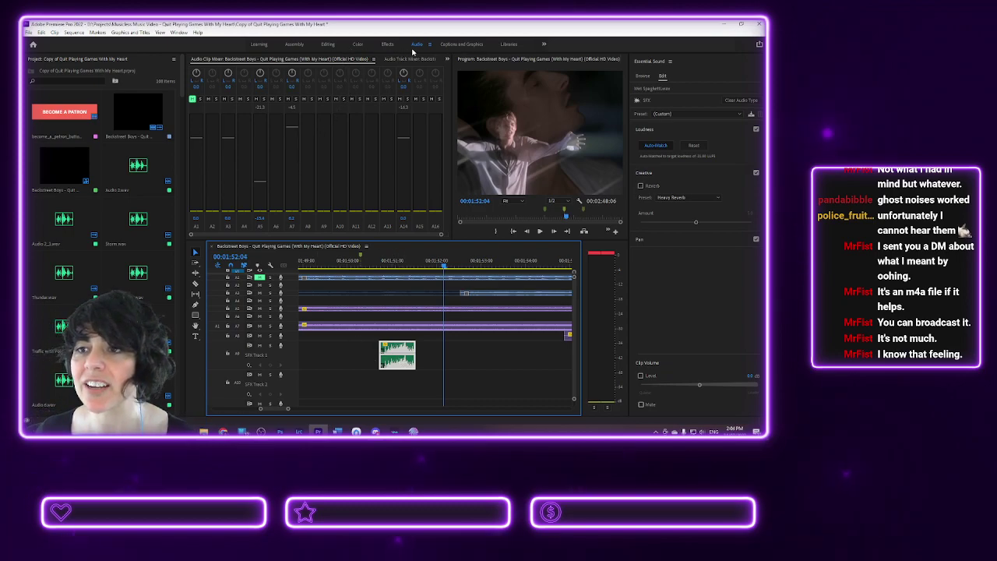
- Return to the Editing workspace, open the Cement Scrape sound from the media folder in the source monitor and play it
{"action": "left_click", "coordinate": [327, 44]}
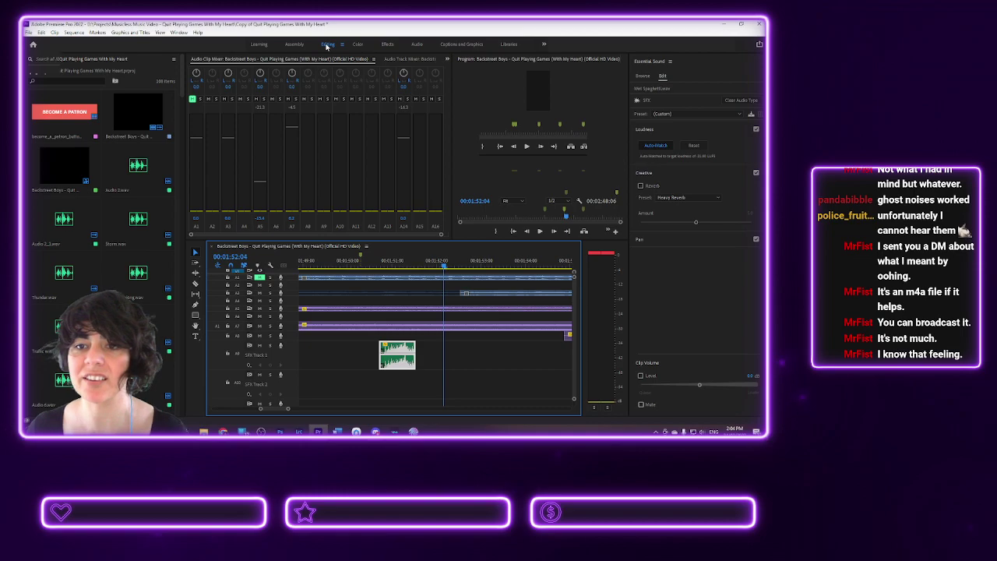
{"action": "left_click", "coordinate": [153, 59]}
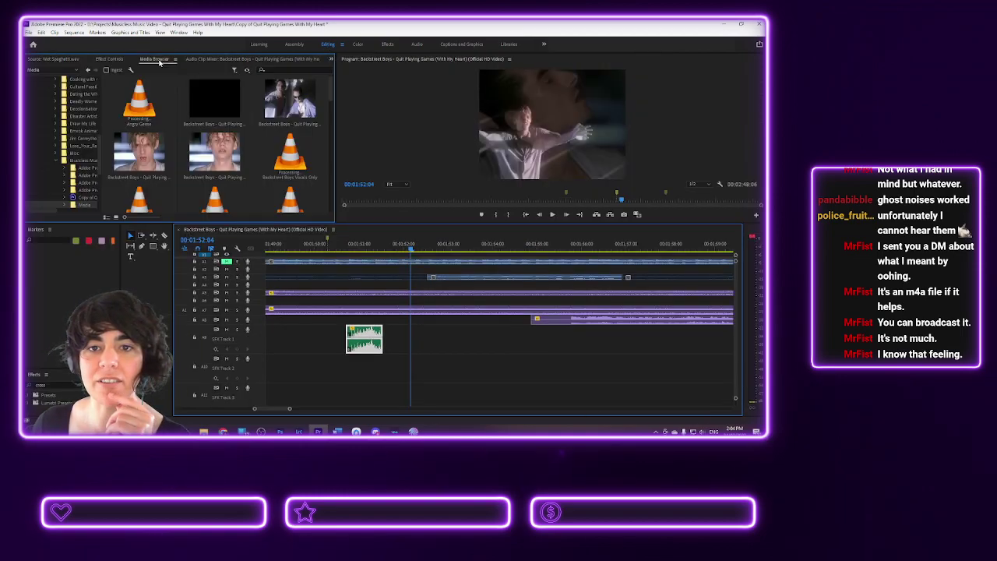
{"action": "scroll", "coordinate": [224, 161], "scroll_direction": "down", "scroll_amount": 2}
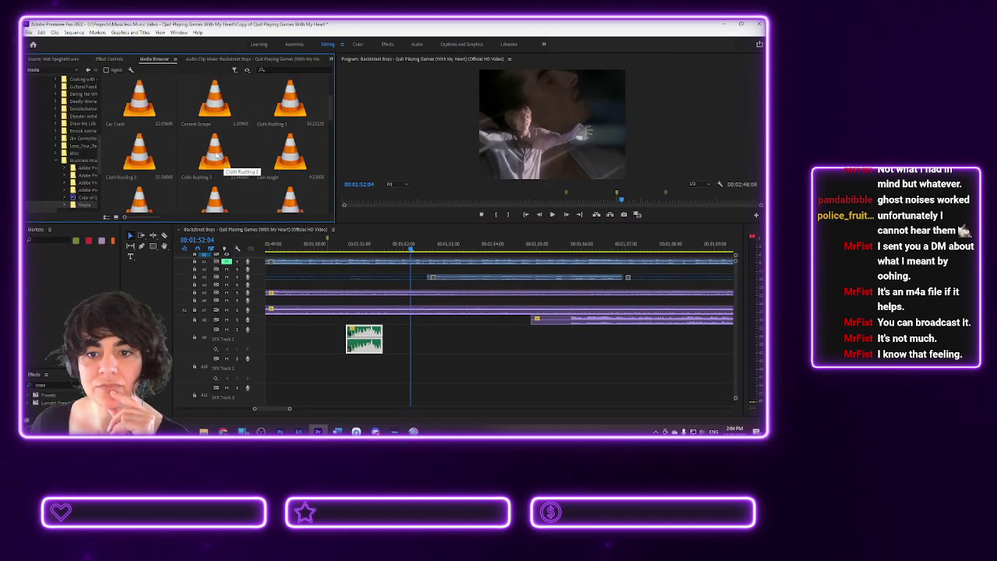
{"action": "double_click", "coordinate": [213, 109]}
{"action": "key", "text": "space"}
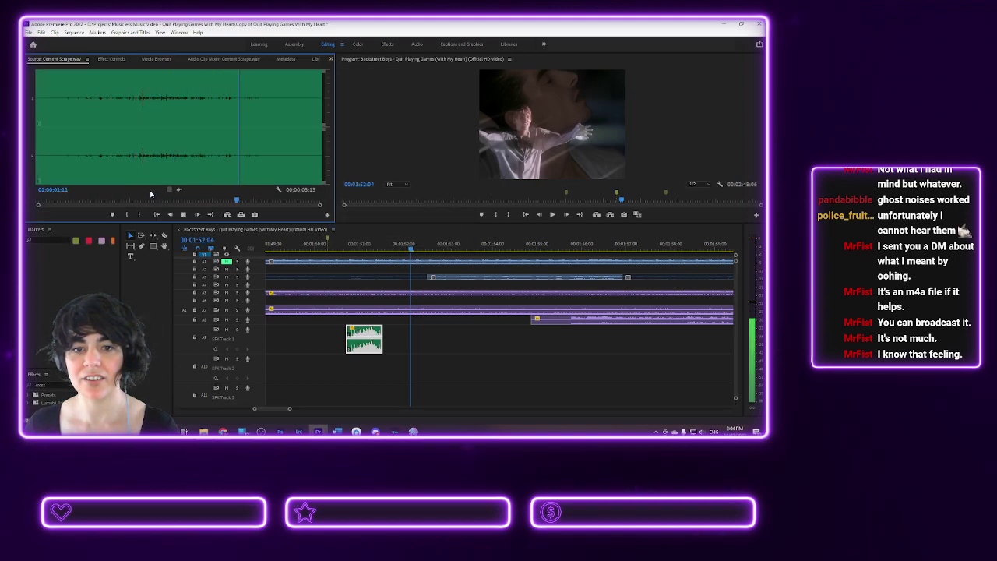
- Audition the cement scrape sound and mark it from 01;00;00;27 to 01;00;02;00
{"action": "left_click", "coordinate": [113, 161]}
{"action": "key", "text": "space"}
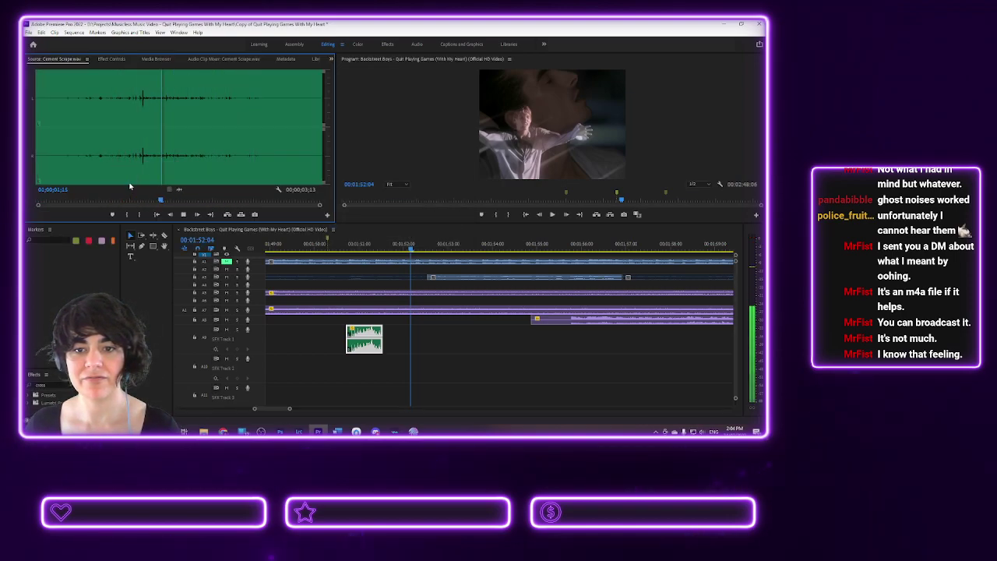
{"action": "key", "text": "space"}
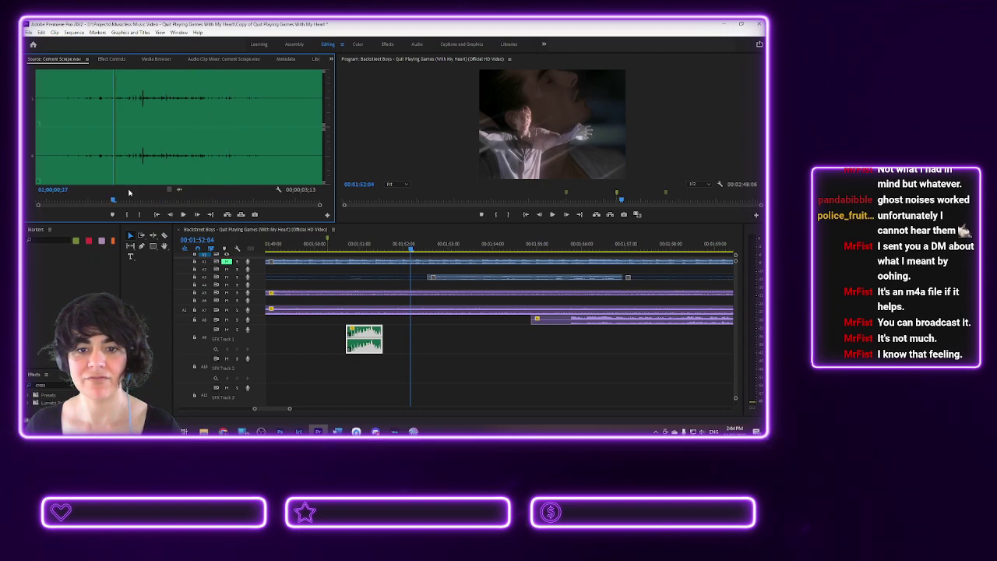
{"action": "left_click", "coordinate": [129, 215]}
{"action": "key", "text": "space"}
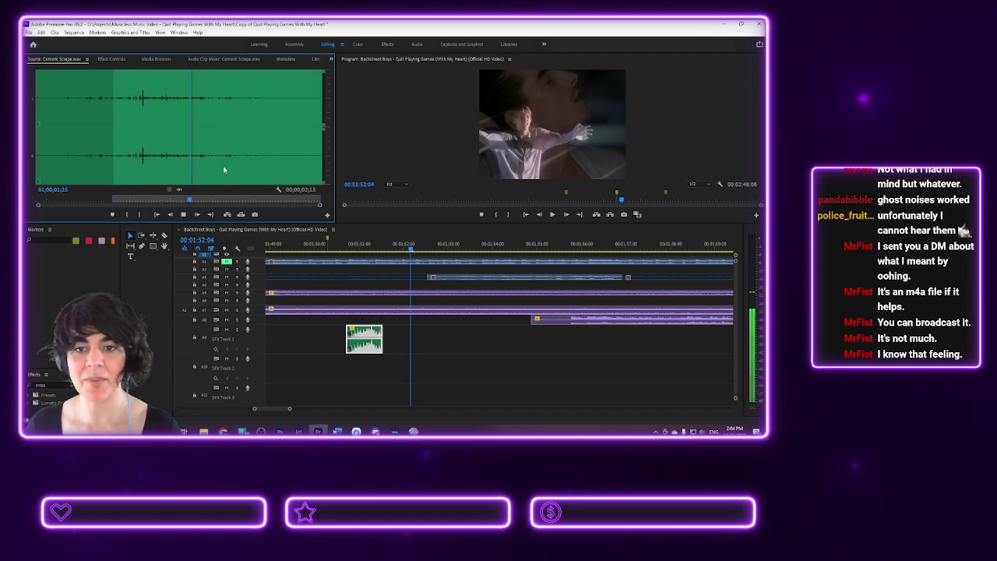
{"action": "left_click", "coordinate": [205, 158]}
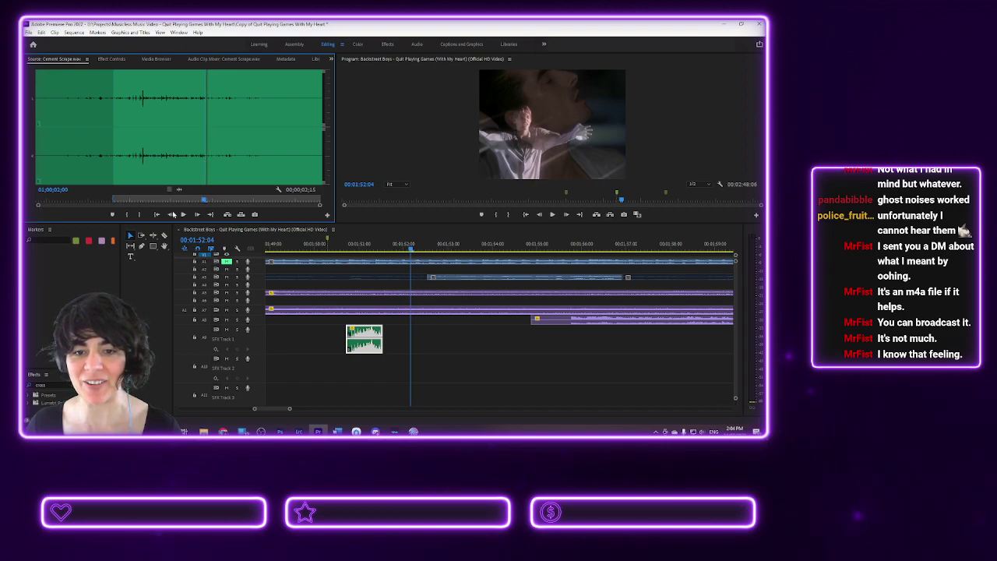
{"action": "left_click", "coordinate": [138, 214]}
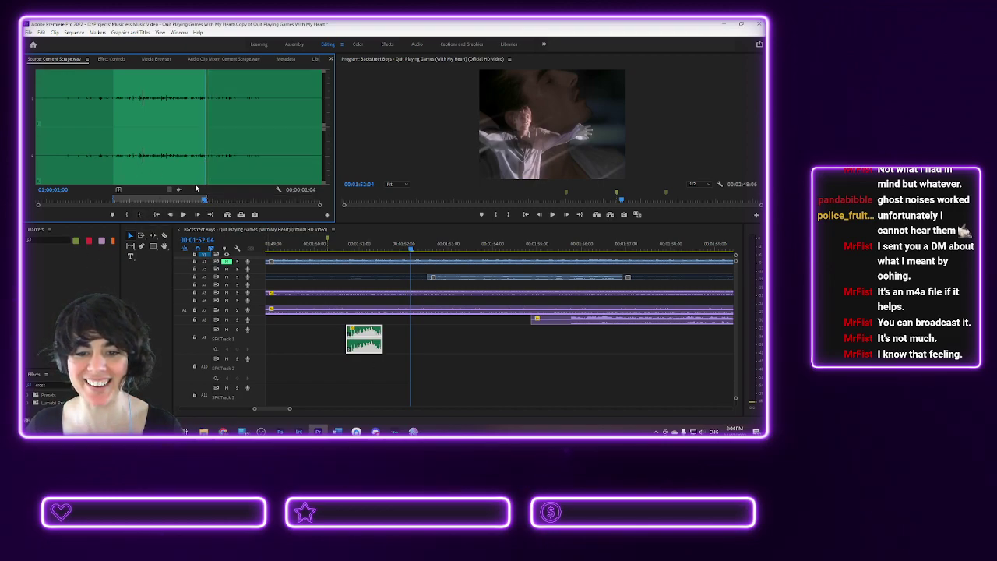
- Place the marked cement scrape on SFX Track 2 under the wet spaghetti clip and replay the shot with that track soloed
{"action": "left_click_drag", "start_coordinate": [178, 189], "coordinate": [368, 362]}
{"action": "key", "text": "space"}
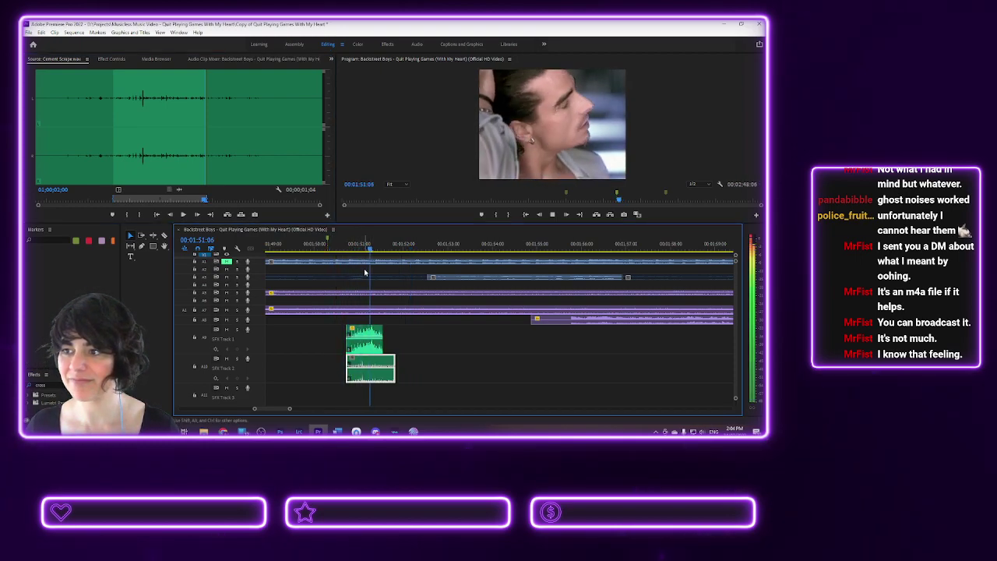
{"action": "key", "text": "space"}
{"action": "left_click", "coordinate": [327, 244]}
{"action": "key", "text": "space"}
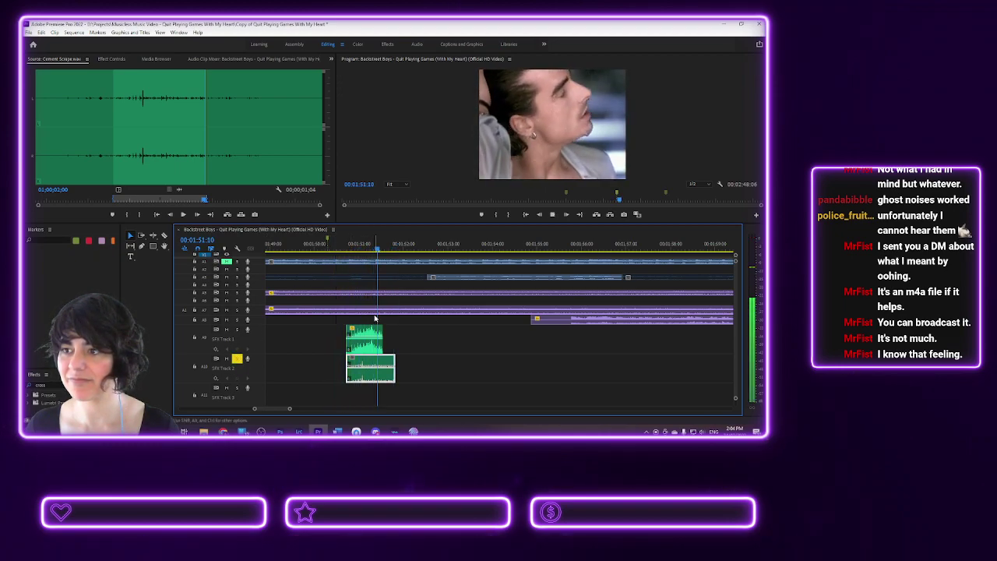
- Try the cement scrape clip starting earlier at 00:01:50:11, replay the shot and delete the clip
{"action": "left_click_drag", "start_coordinate": [372, 368], "coordinate": [360, 368]}
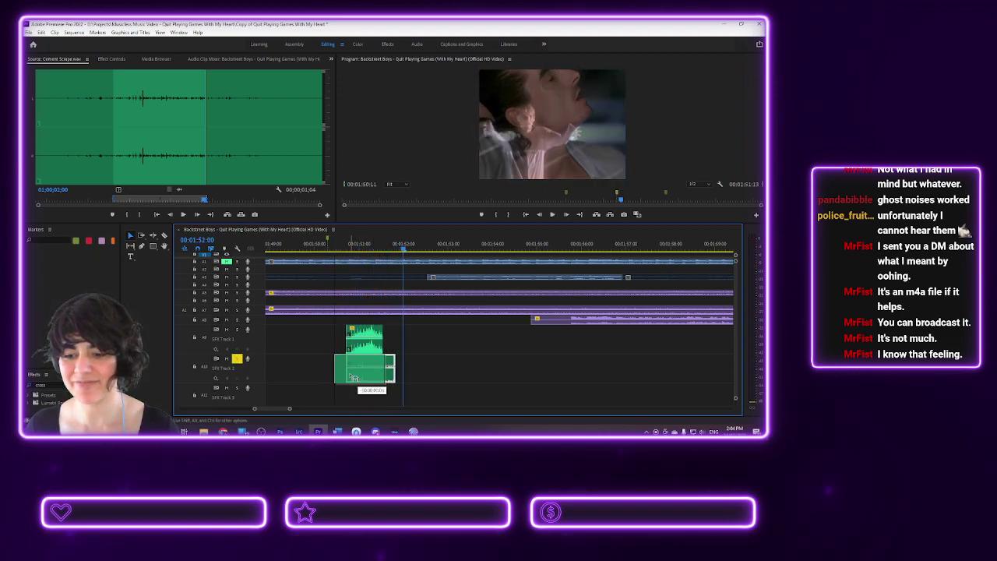
{"action": "left_click", "coordinate": [338, 249]}
{"action": "key", "text": "space"}
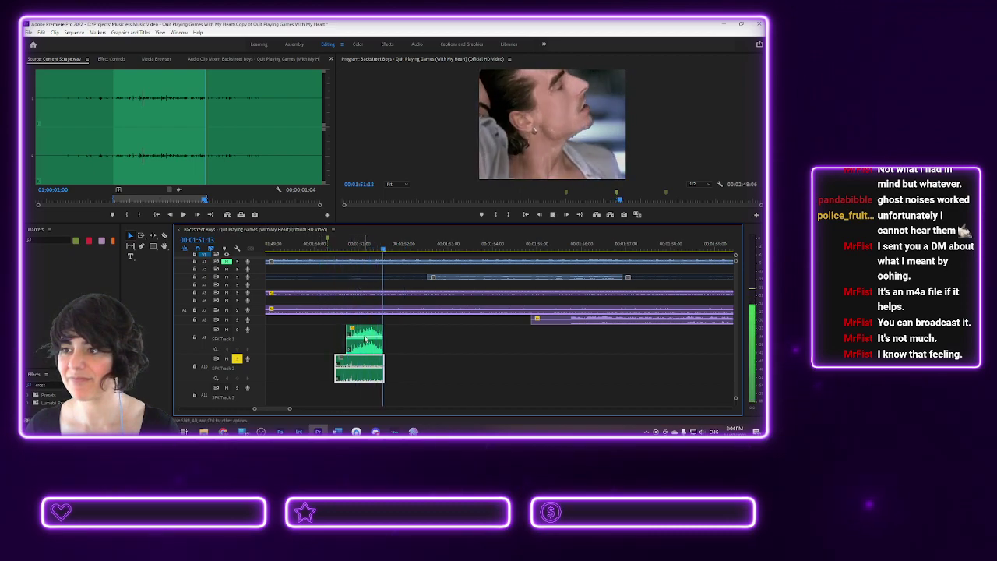
{"action": "key", "text": "space"}
{"action": "key", "text": "Delete"}
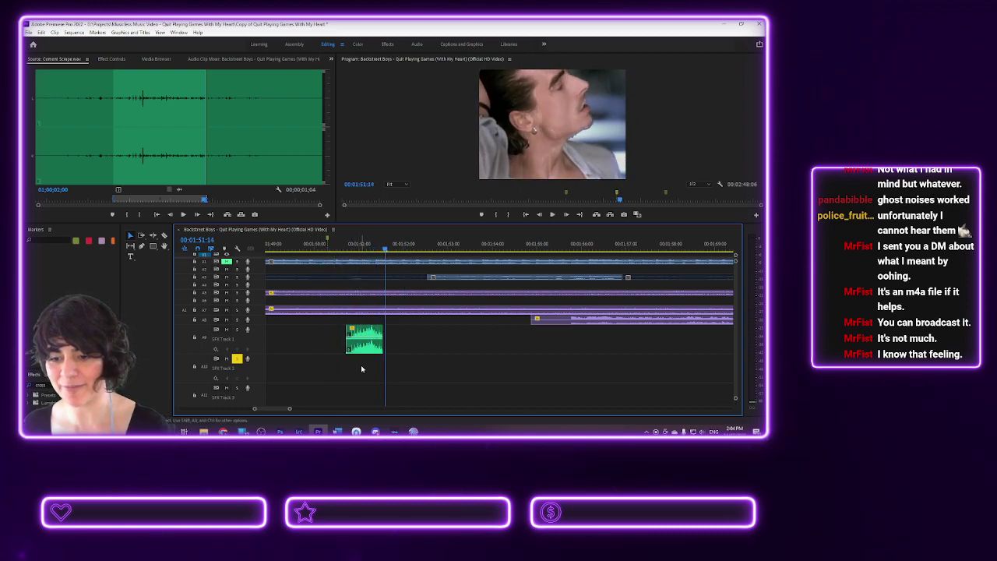
- Find the Slime Noises sound in the project's media folder, open it in the source monitor and listen to it
{"action": "left_click", "coordinate": [156, 59]}
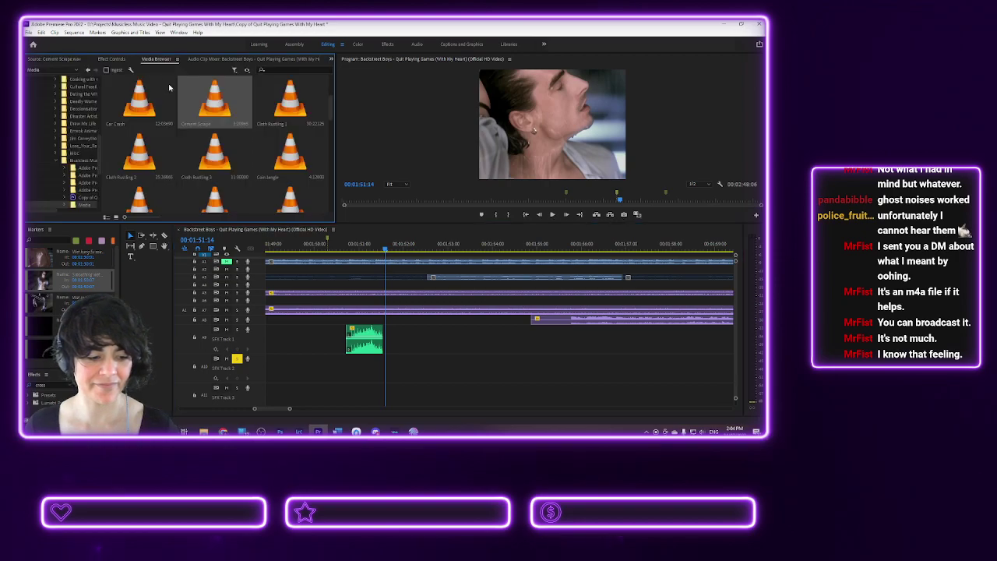
{"action": "scroll", "coordinate": [197, 165], "scroll_direction": "down", "scroll_amount": 8}
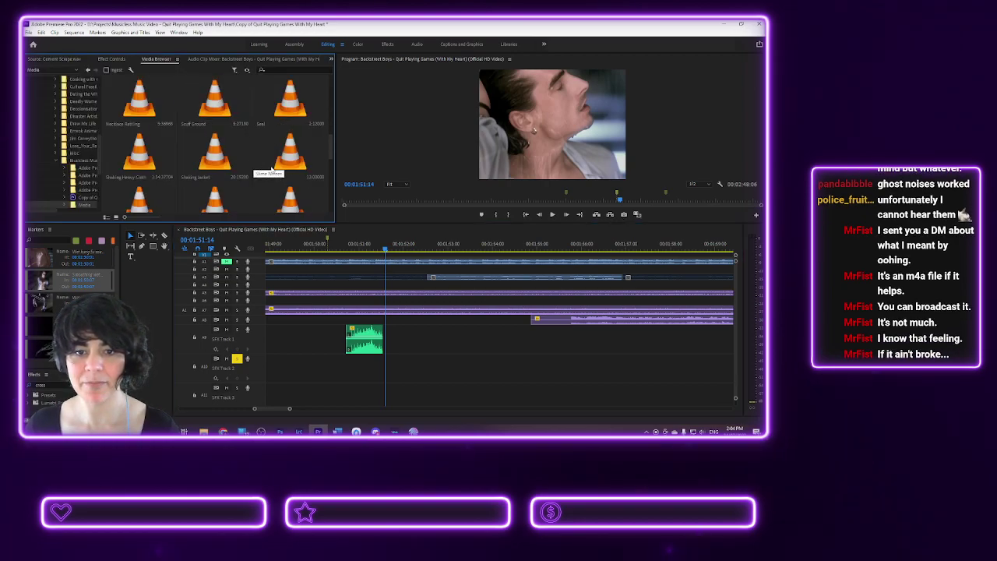
{"action": "double_click", "coordinate": [266, 172]}
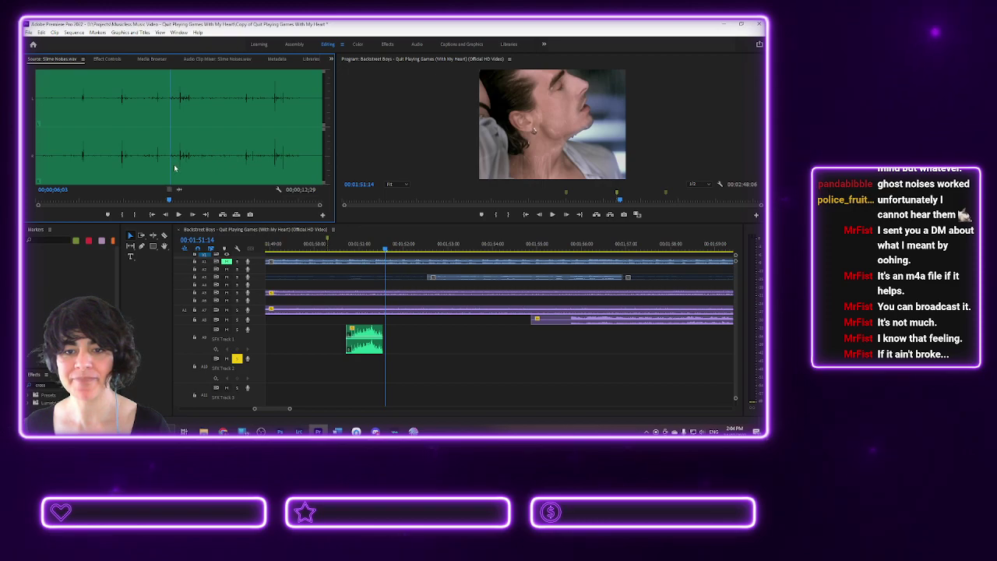
{"action": "key", "text": "space"}
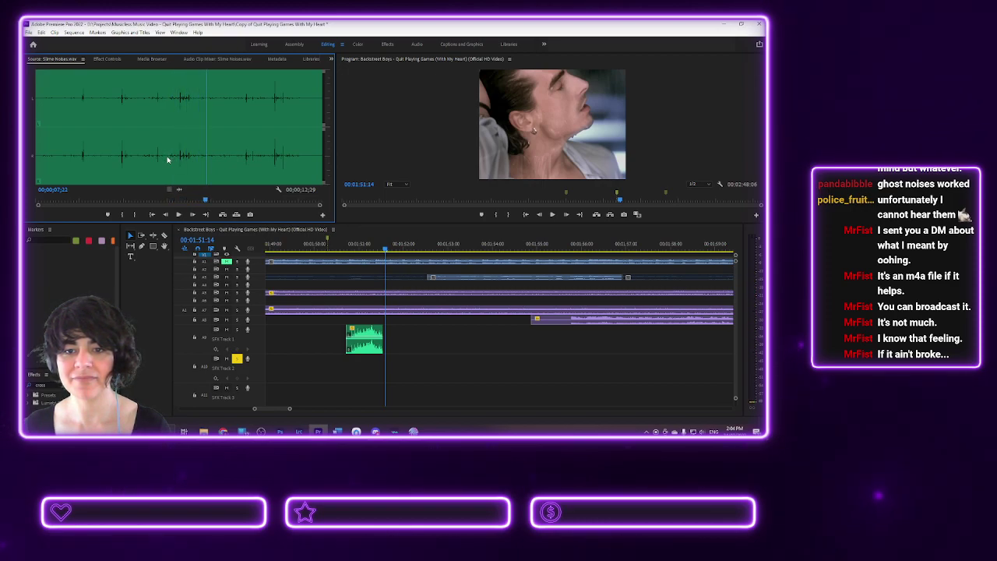
- Mark the slime noises from 00;00;06;00 to 00;00;07;15 and place them on SFX Track 1 at 00:01:50:07, overwriting the wet spaghetti clip
{"action": "left_click", "coordinate": [167, 158]}
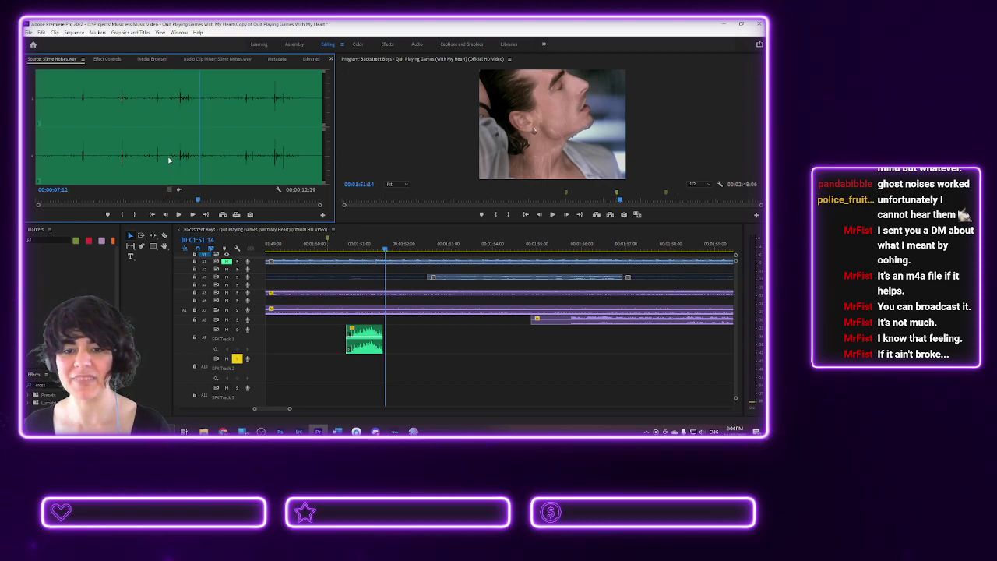
{"action": "left_click", "coordinate": [126, 216]}
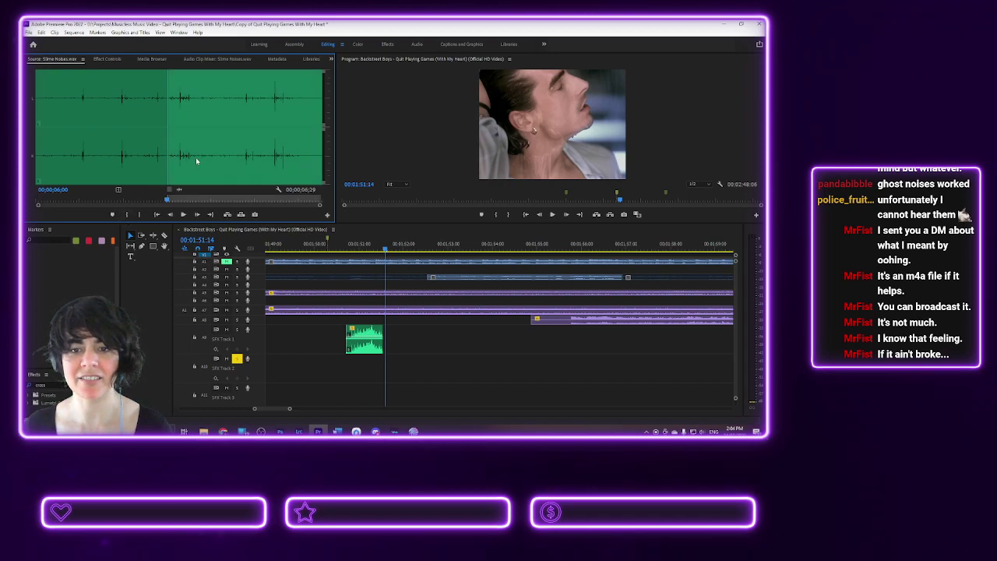
{"action": "left_click", "coordinate": [138, 216]}
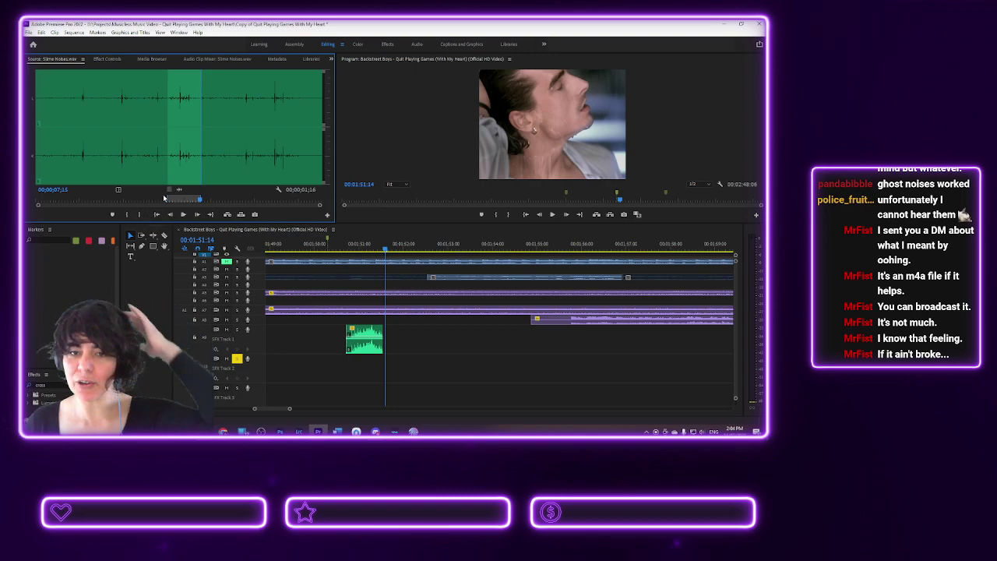
{"action": "left_click_drag", "start_coordinate": [361, 351], "coordinate": [331, 341]}
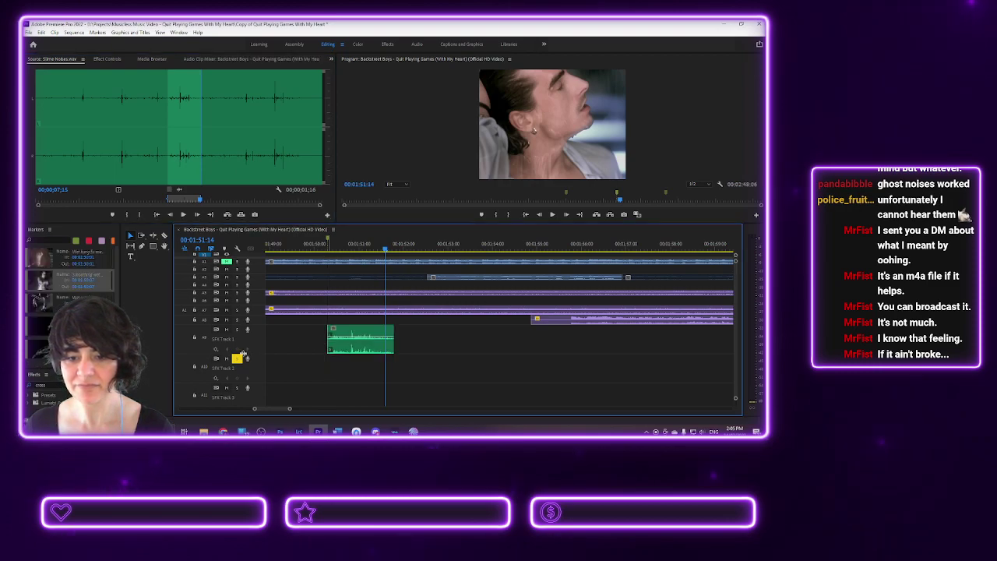
- Solo SFX Track 1, tag the slime noises clip as SFX, auto-match its loudness in the Audio workspace and replay the shot
{"action": "left_click", "coordinate": [237, 329]}
{"action": "left_click", "coordinate": [360, 339]}
{"action": "left_click", "coordinate": [424, 46]}
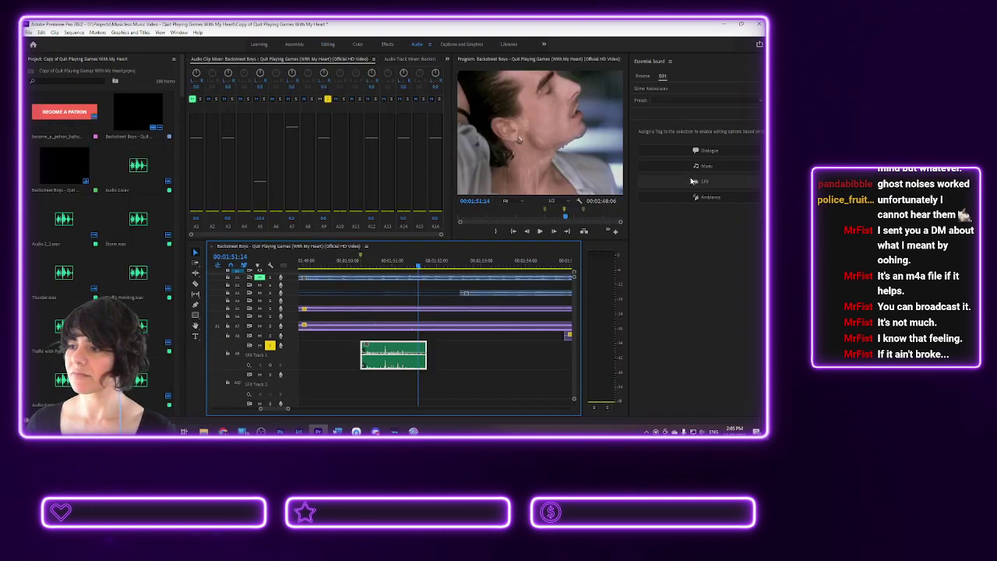
{"action": "left_click", "coordinate": [653, 147]}
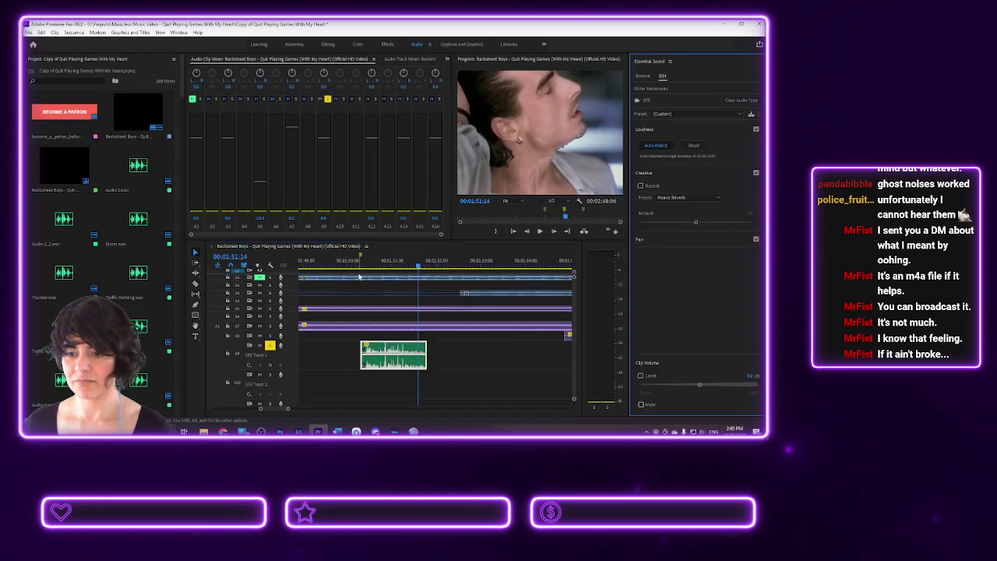
{"action": "left_click", "coordinate": [349, 263]}
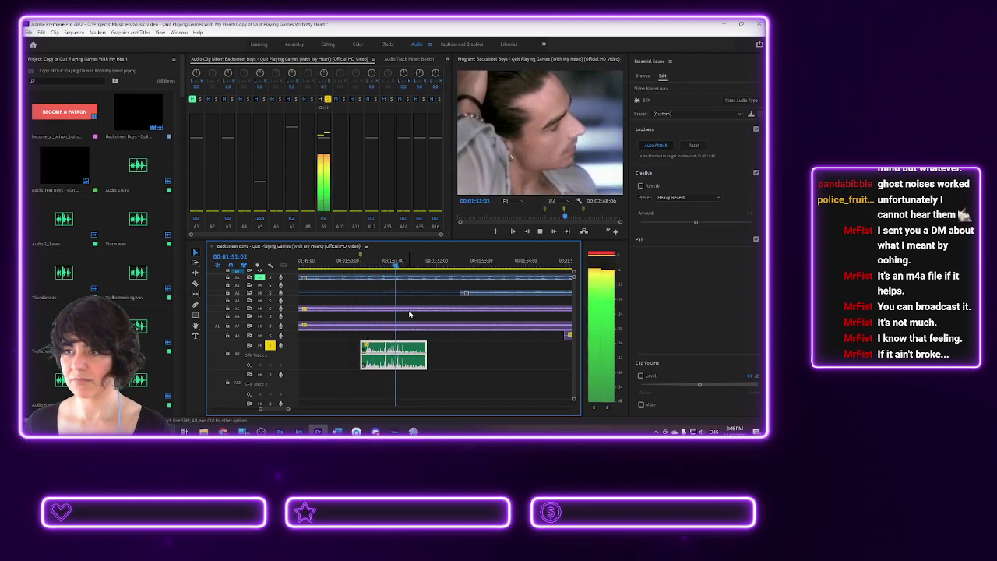
{"action": "key", "text": "space"}
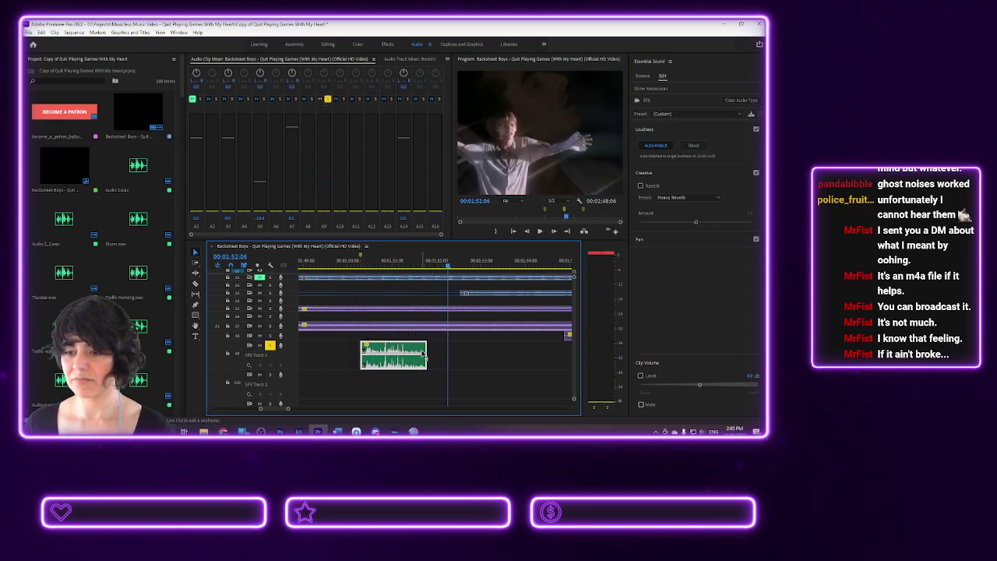
- Extend the end of the slime noises clip to about 00:01:52:06 and replay the shot from 00:01:50:00
{"action": "left_click_drag", "start_coordinate": [426, 349], "coordinate": [450, 350]}
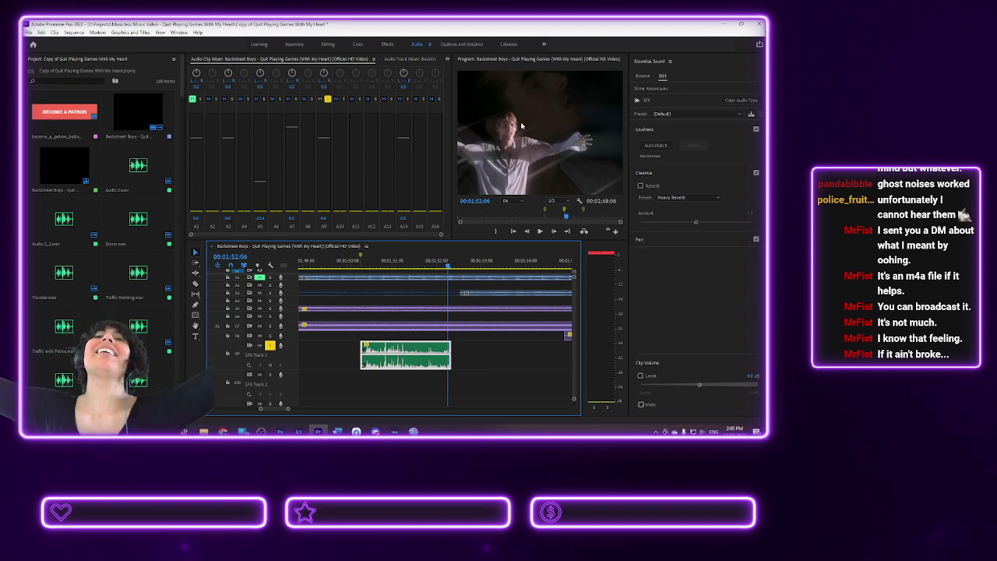
{"action": "left_click", "coordinate": [347, 261]}
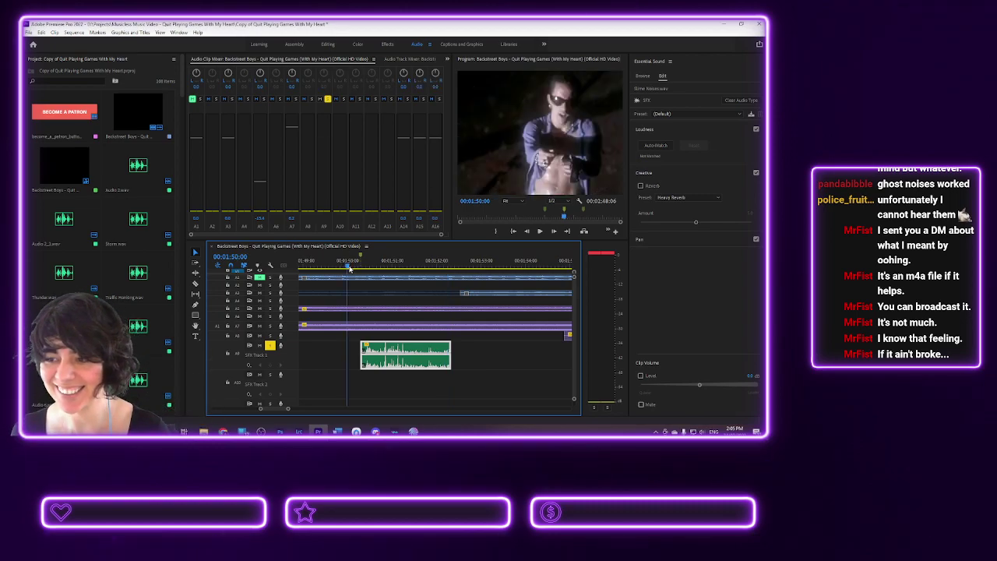
{"action": "key", "text": "space"}
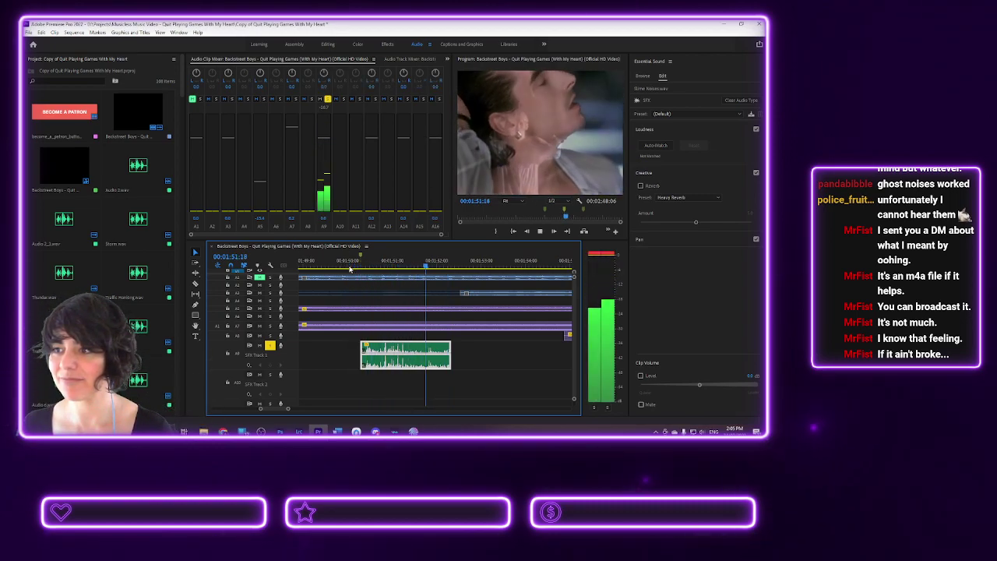
{"action": "key", "text": "space"}
- Shorten the slime noises clip slightly, shift it a few frames past the 00:01:50:07 marker and replay the soloed track
{"action": "left_click_drag", "start_coordinate": [448, 359], "coordinate": [413, 350]}
{"action": "left_click", "coordinate": [358, 262]}
{"action": "key", "text": "space"}
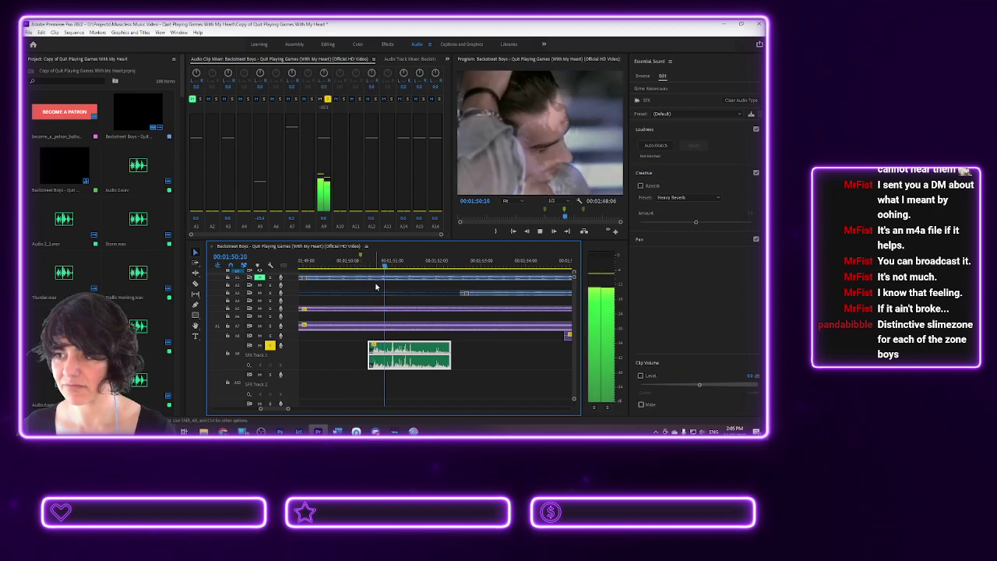
{"action": "key", "text": "space"}
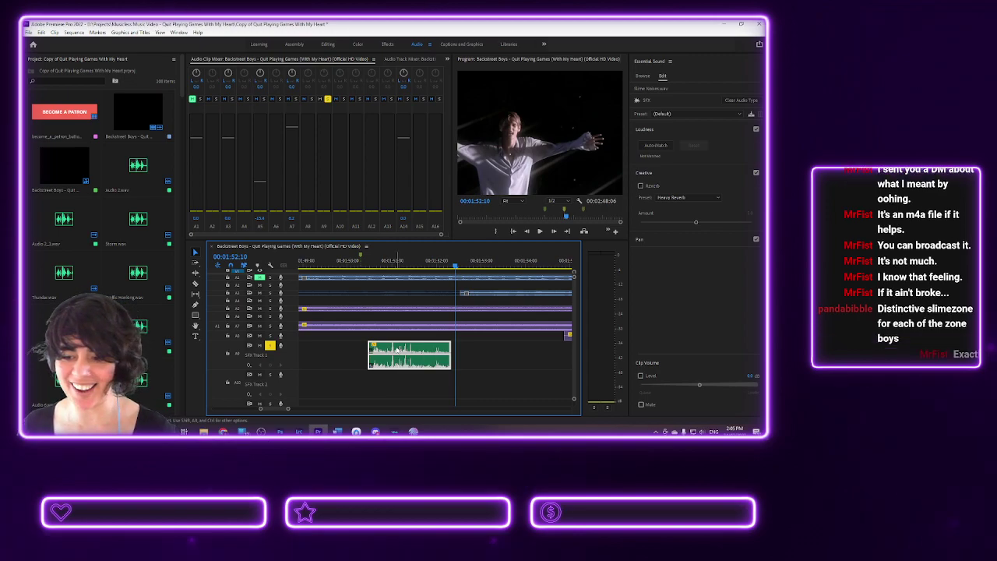
{"action": "left_click", "coordinate": [363, 260]}
{"action": "key", "text": "space"}
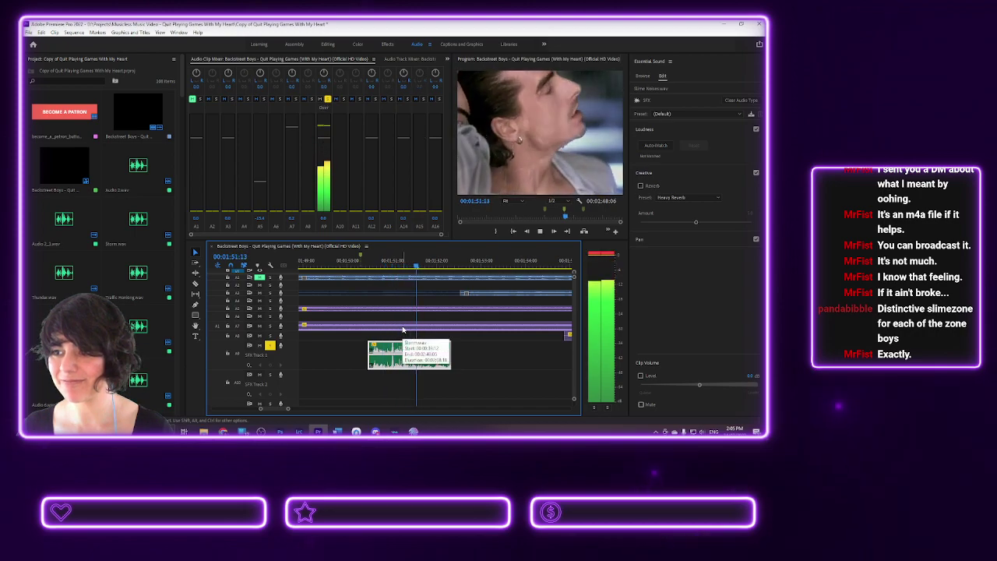
{"action": "key", "text": "space"}
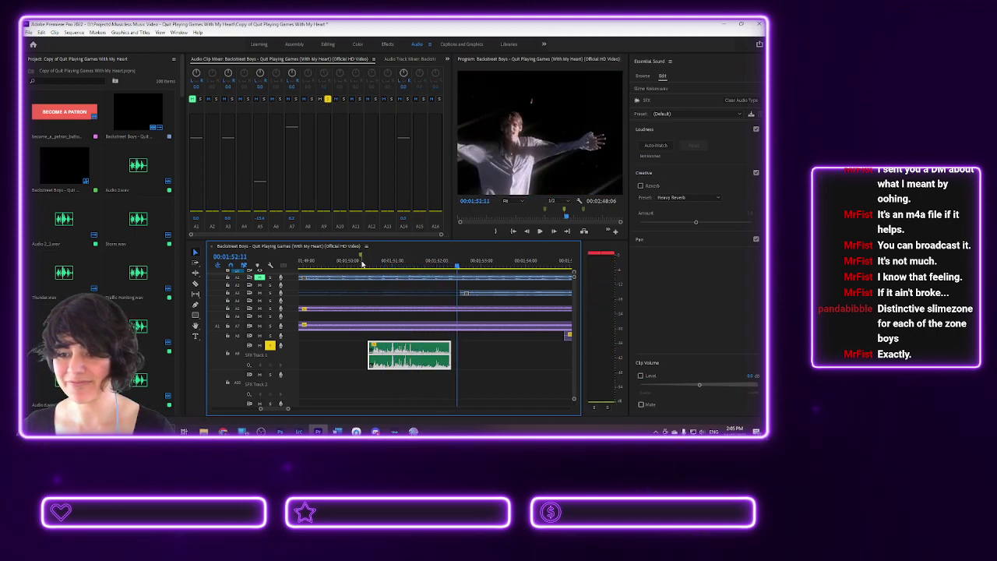
- Turn off solo on SFX Track 1 and replay the shot with all tracks audible
{"action": "left_click", "coordinate": [269, 345]}
{"action": "left_click", "coordinate": [352, 263]}
{"action": "key", "text": "space"}
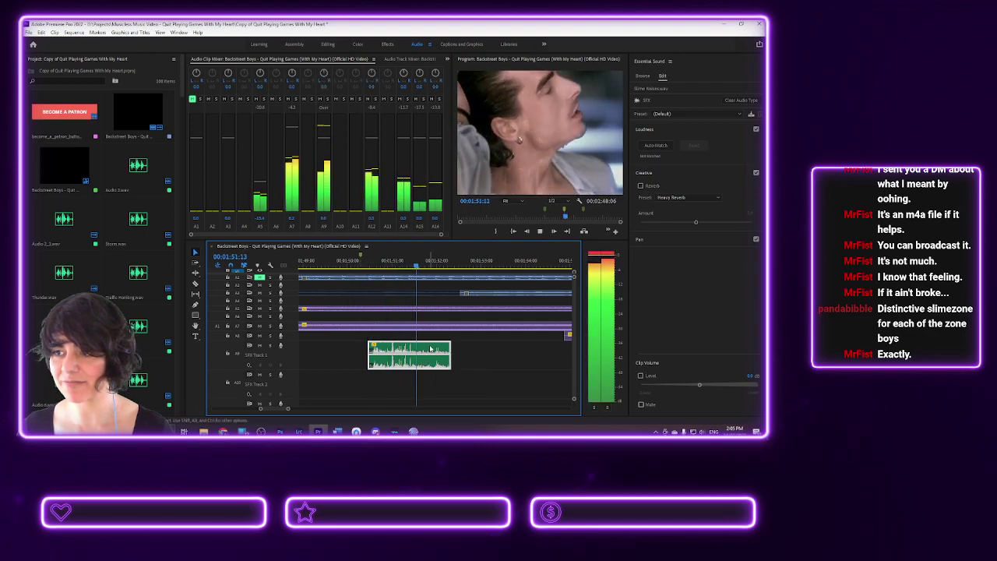
{"action": "key", "text": "space"}
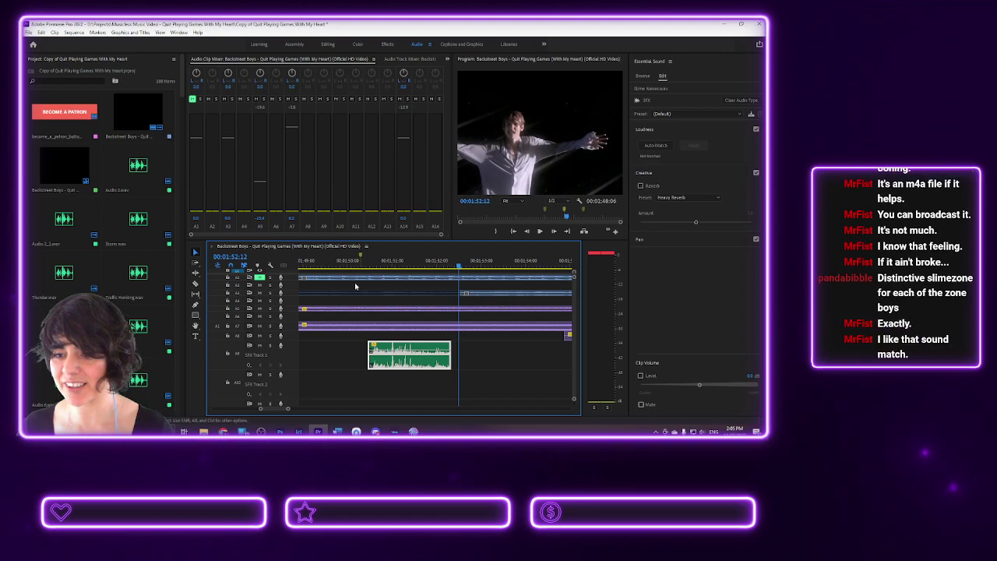
{"action": "key", "text": "Up"}
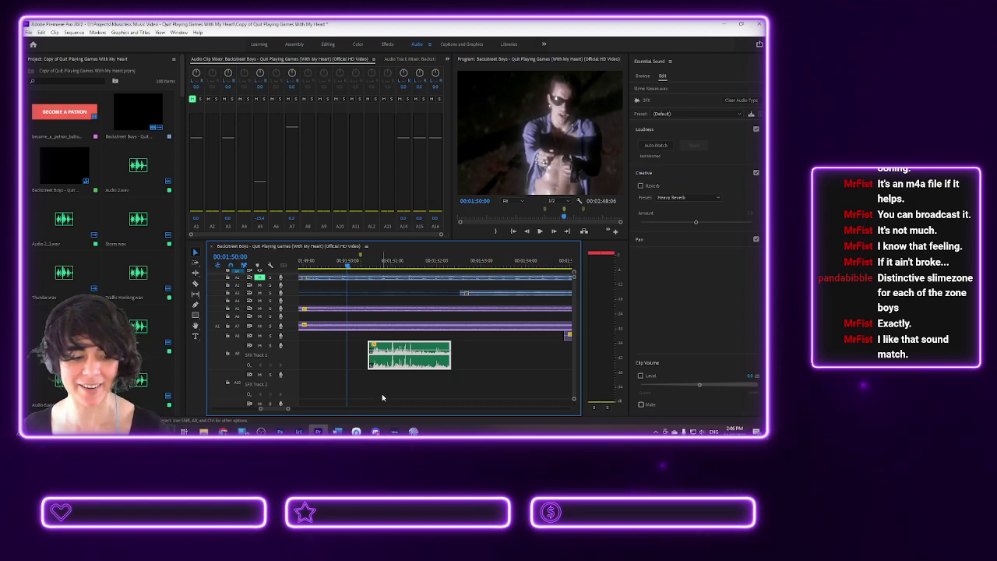
{"action": "key", "text": "space"}
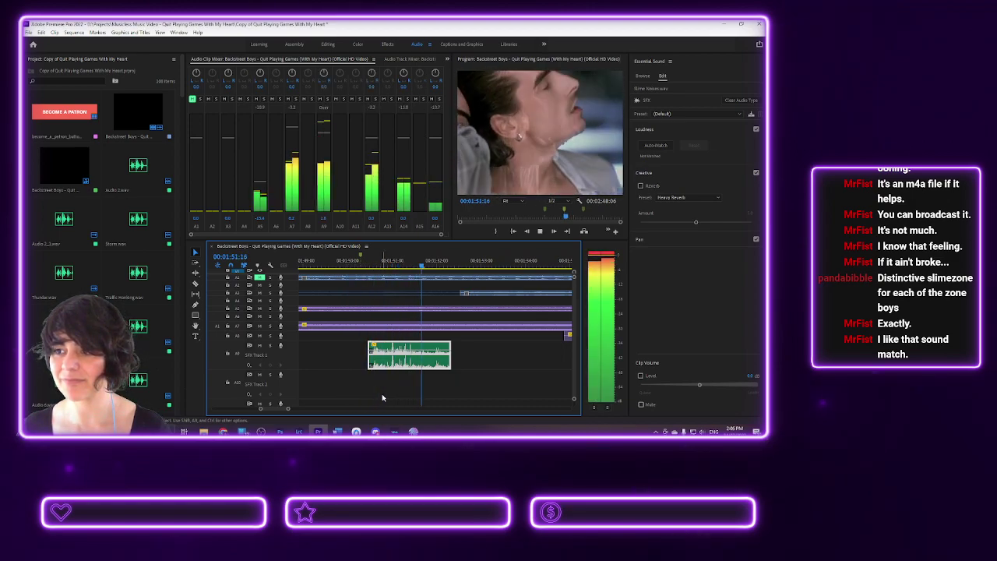
{"action": "key", "text": "space"}
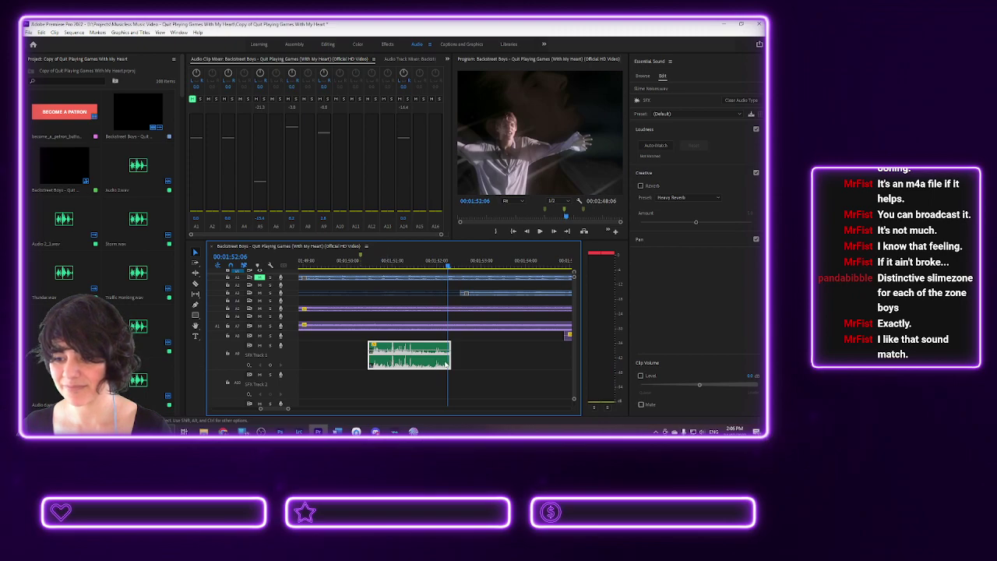
- Trim a few frames off the end of the slime noises clip and replay the shot in the full mix
{"action": "left_click_drag", "start_coordinate": [448, 359], "coordinate": [442, 358]}
{"action": "left_click", "coordinate": [438, 266]}
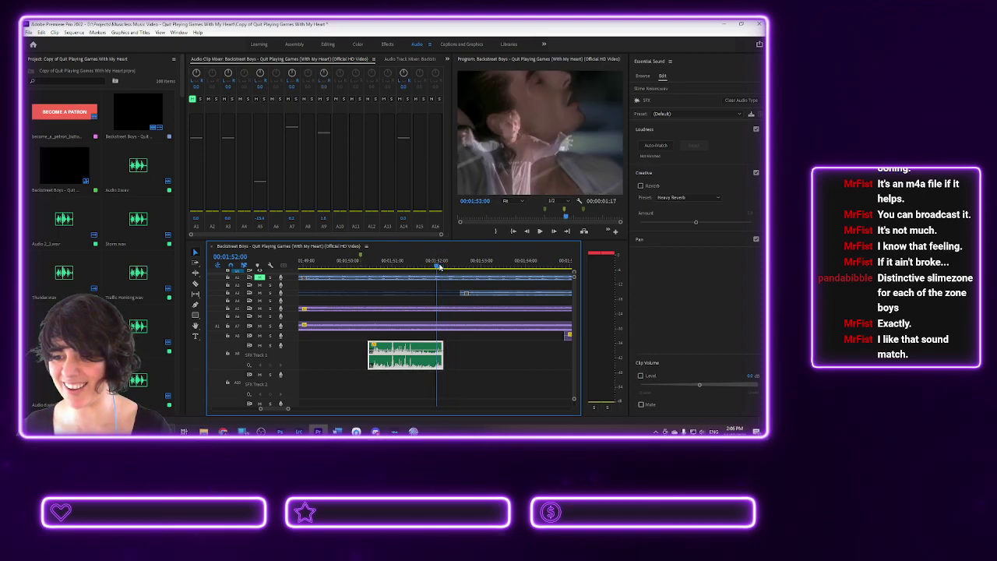
{"action": "left_click_drag", "start_coordinate": [443, 267], "coordinate": [349, 267]}
{"action": "key", "text": "space"}
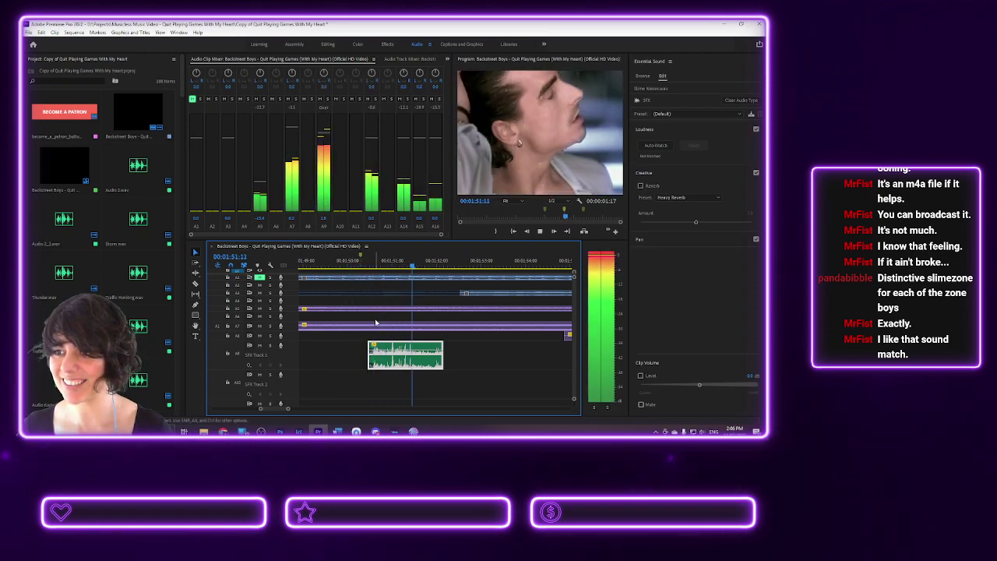
{"action": "key", "text": "space"}
{"action": "left_click", "coordinate": [352, 261]}
{"action": "key", "text": "space"}
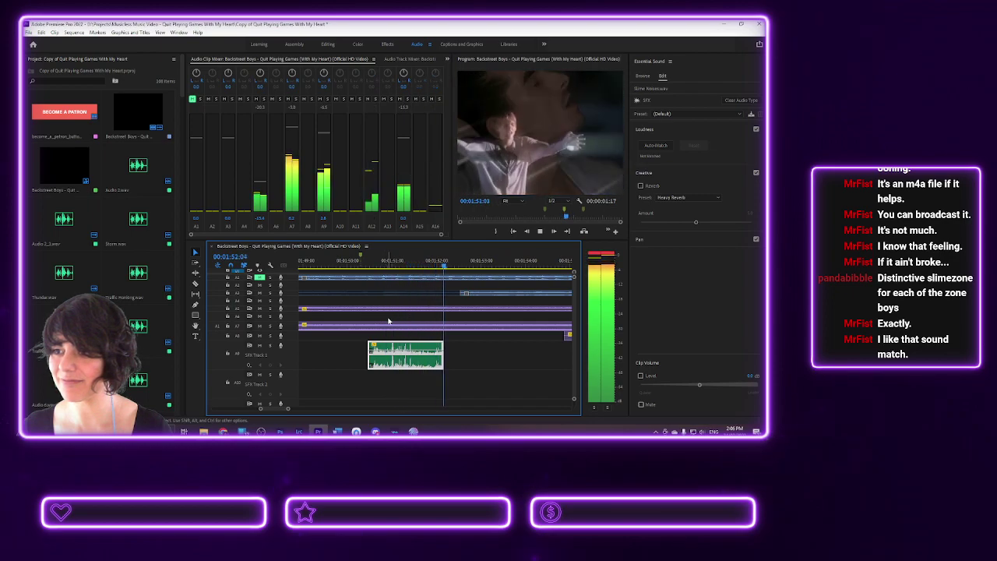
{"action": "key", "text": "space"}
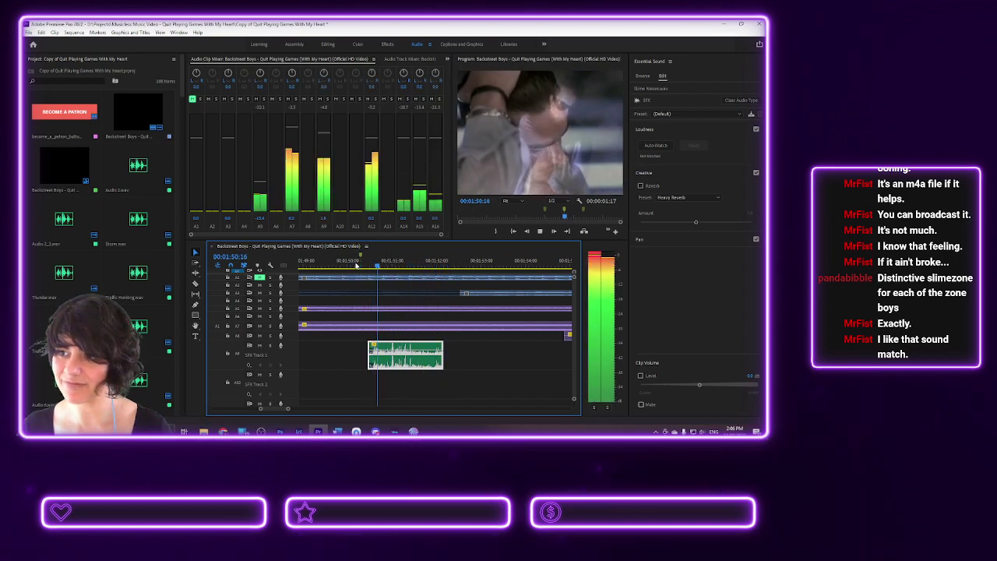
{"action": "left_click_drag", "start_coordinate": [383, 263], "coordinate": [347, 269]}
{"action": "key", "text": "space"}
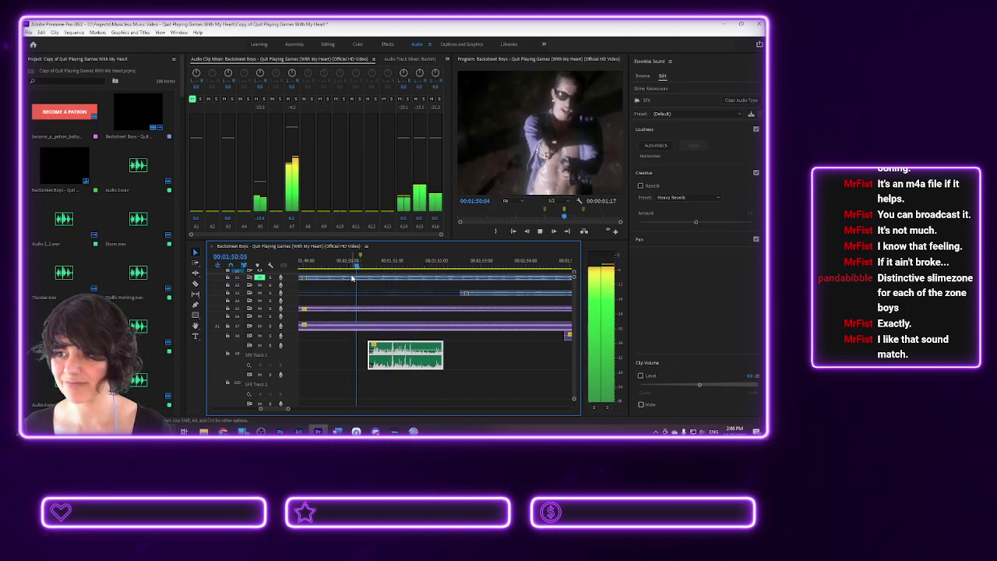
- Move the slime noises clip back to start at the 00:01:50:07 marker and replay the shot from around 00:01:50:00
{"action": "left_click_drag", "start_coordinate": [388, 348], "coordinate": [384, 350]}
{"action": "left_click", "coordinate": [348, 264]}
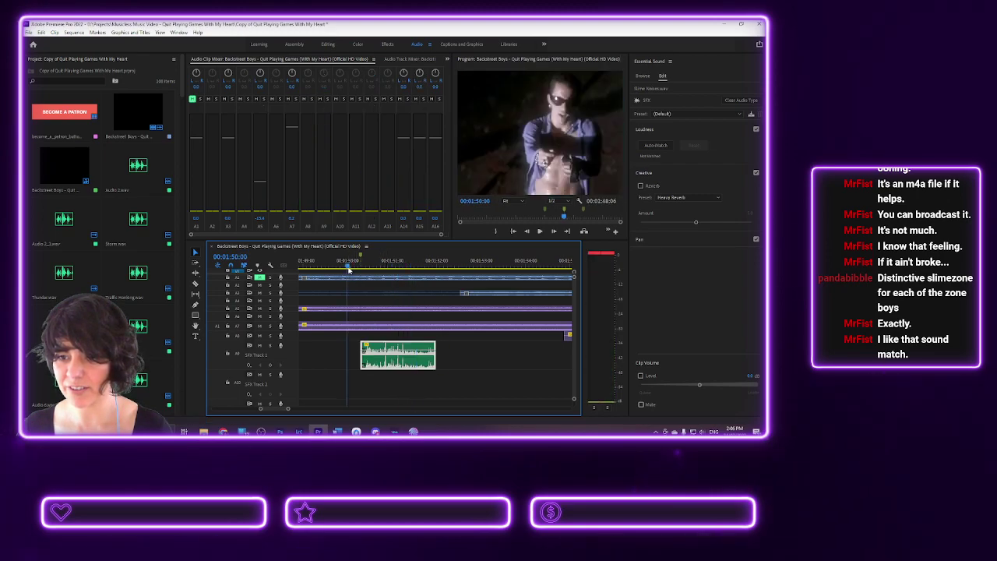
{"action": "key", "text": "space"}
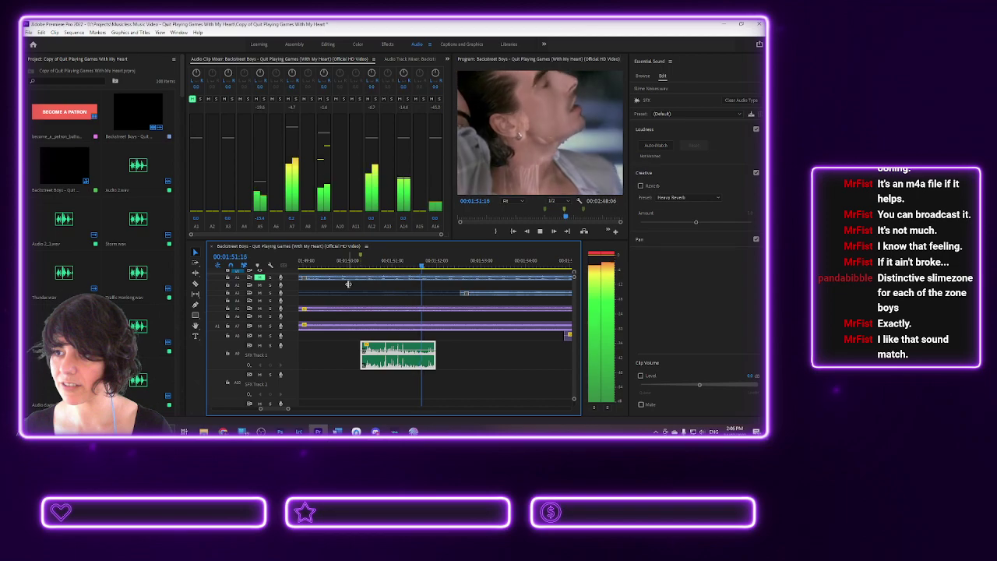
{"action": "key", "text": "space"}
{"action": "left_click", "coordinate": [352, 264]}
{"action": "key", "text": "space"}
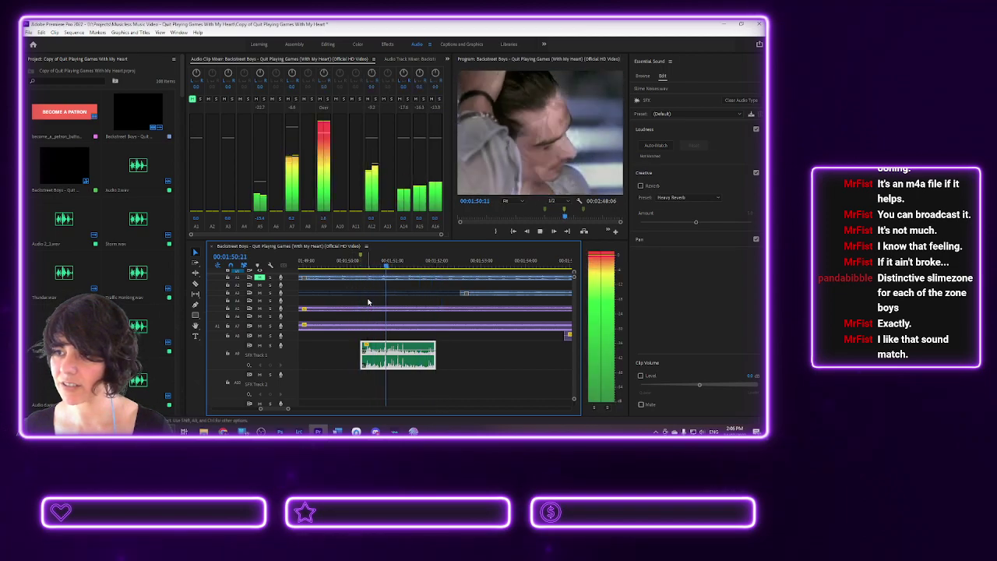
- Delete the sequence marker at 00:01:50:07
{"action": "left_click", "coordinate": [361, 264]}
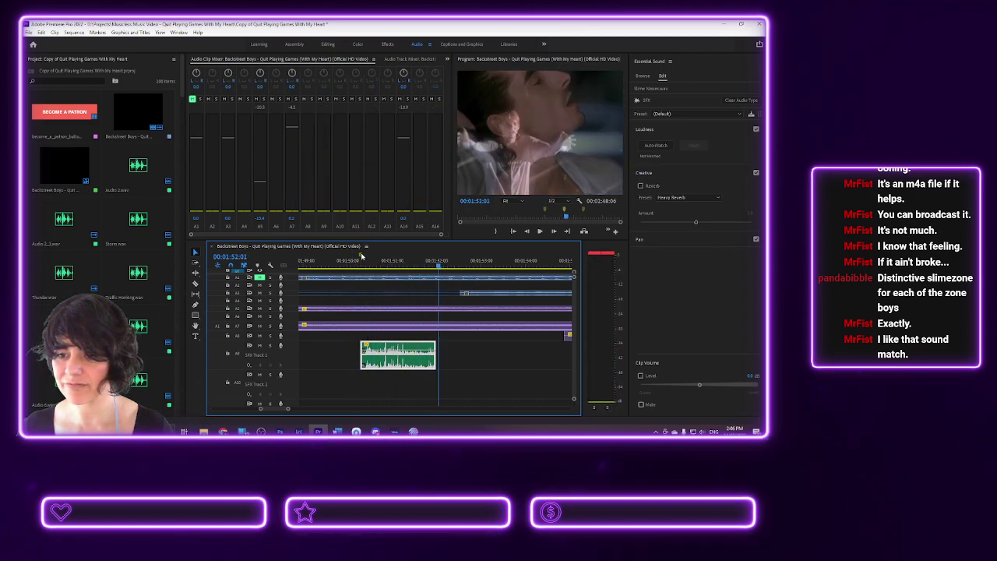
{"action": "right_click", "coordinate": [362, 264]}
{"action": "left_click", "coordinate": [397, 188]}
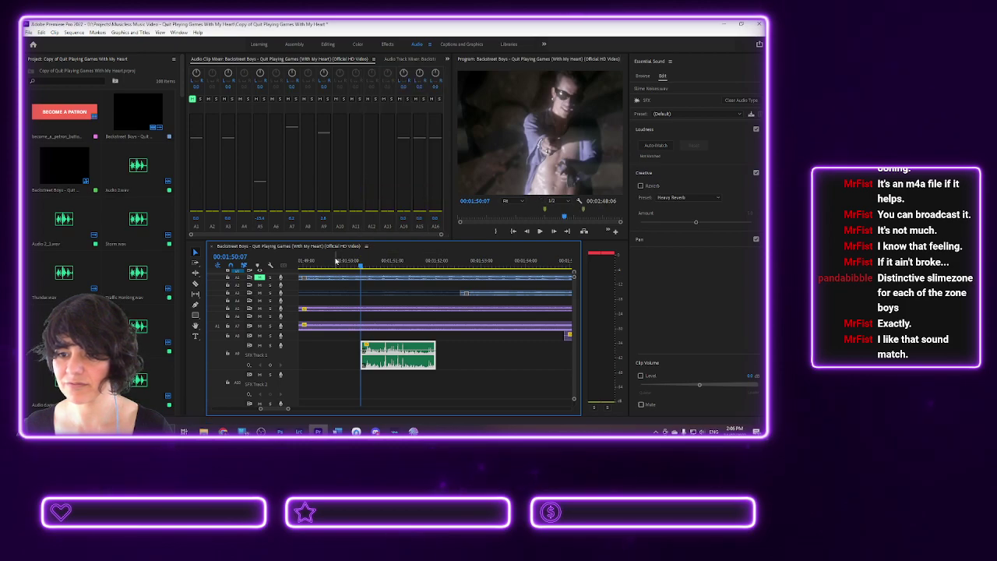
- Play the sequence from about 00:01:44:21 through the slime noises shot to check it in context
{"action": "key", "text": "minus"}
{"action": "key", "text": "minus"}
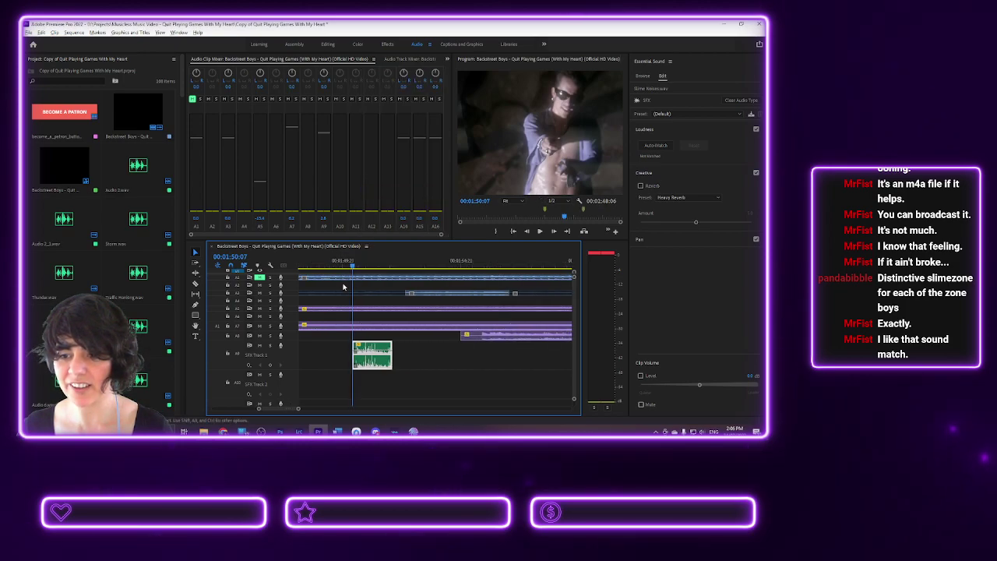
{"action": "scroll", "coordinate": [293, 411], "scroll_direction": "up", "scroll_amount": 2}
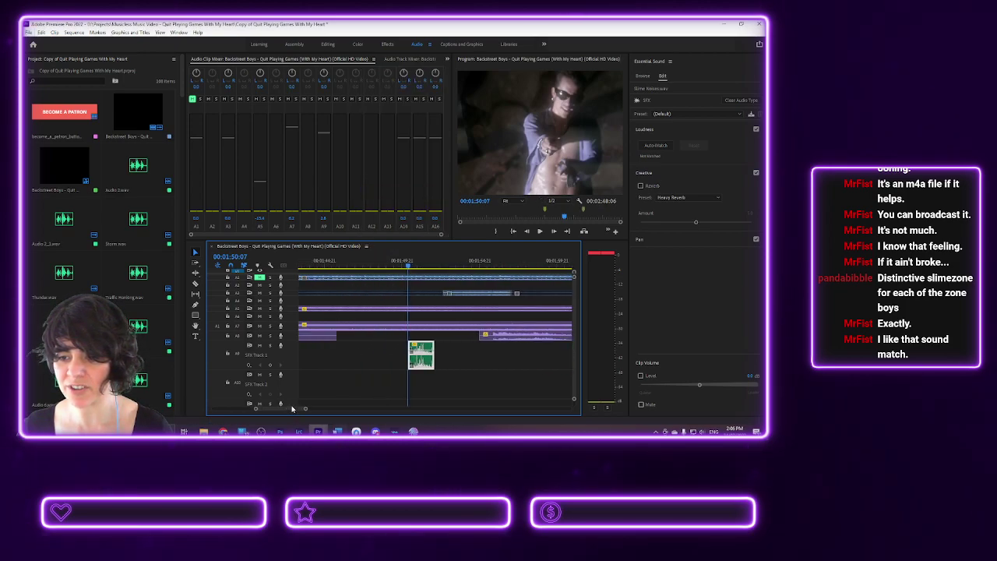
{"action": "scroll", "coordinate": [293, 411], "scroll_direction": "up", "scroll_amount": 2}
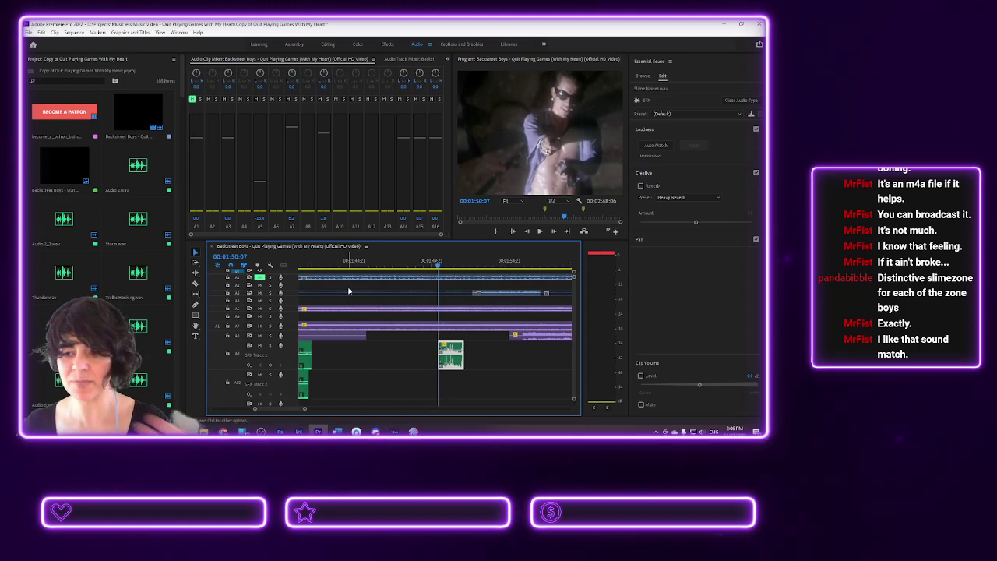
{"action": "left_click", "coordinate": [355, 264]}
{"action": "key", "text": "space"}
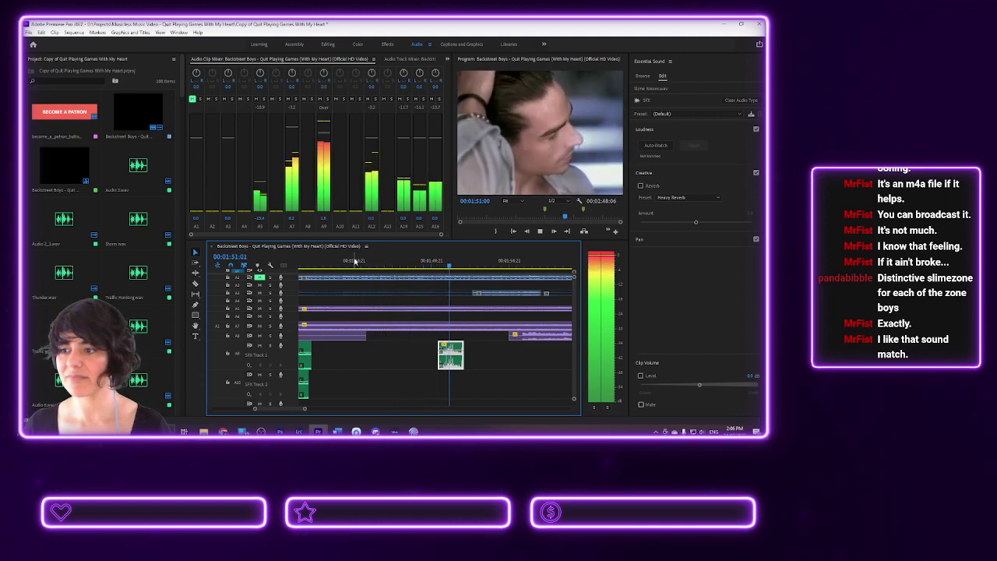
{"action": "key", "text": "space"}
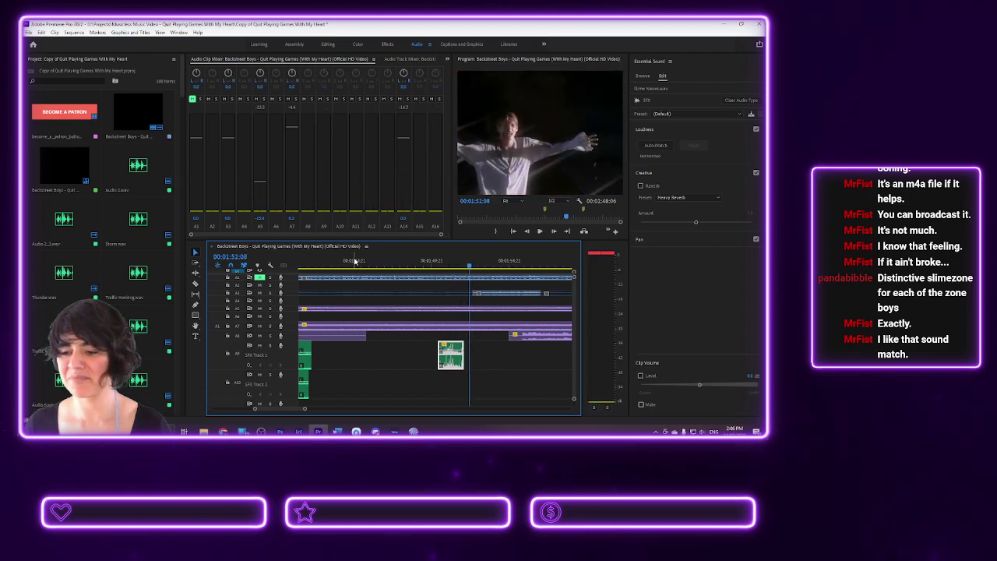
- Play the shot around the 00:02:09:22 marker twice, starting from about 00:02:09:01 and 00:02:08:19
{"action": "scroll", "coordinate": [414, 310], "scroll_direction": "down", "scroll_amount": 4, "text": "alt"}
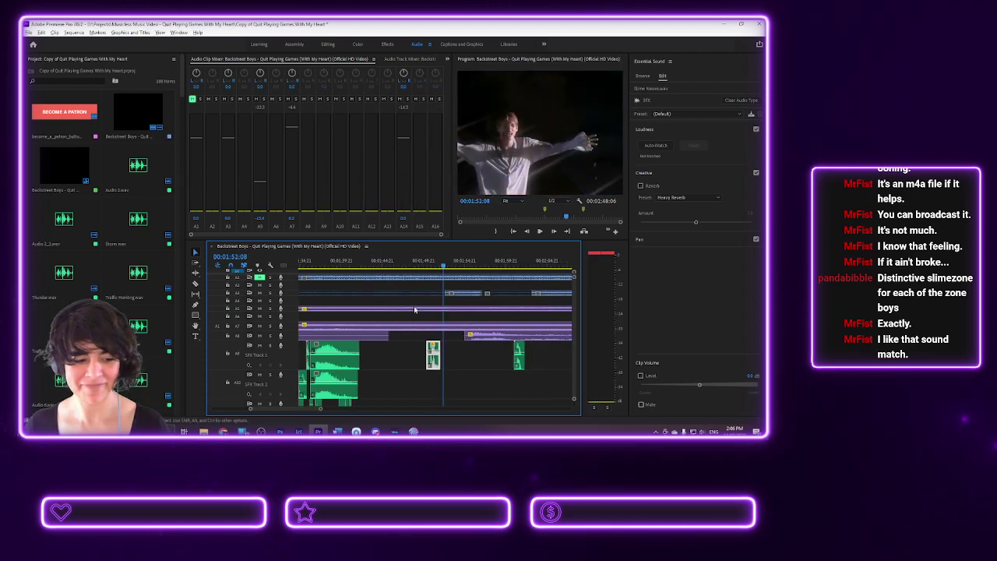
{"action": "left_click", "coordinate": [583, 215]}
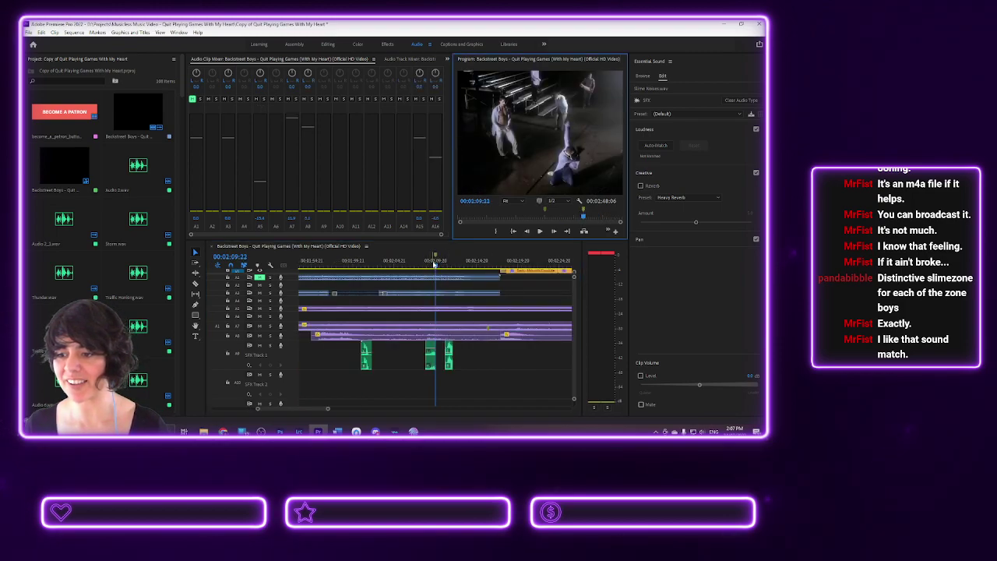
{"action": "left_click", "coordinate": [429, 263]}
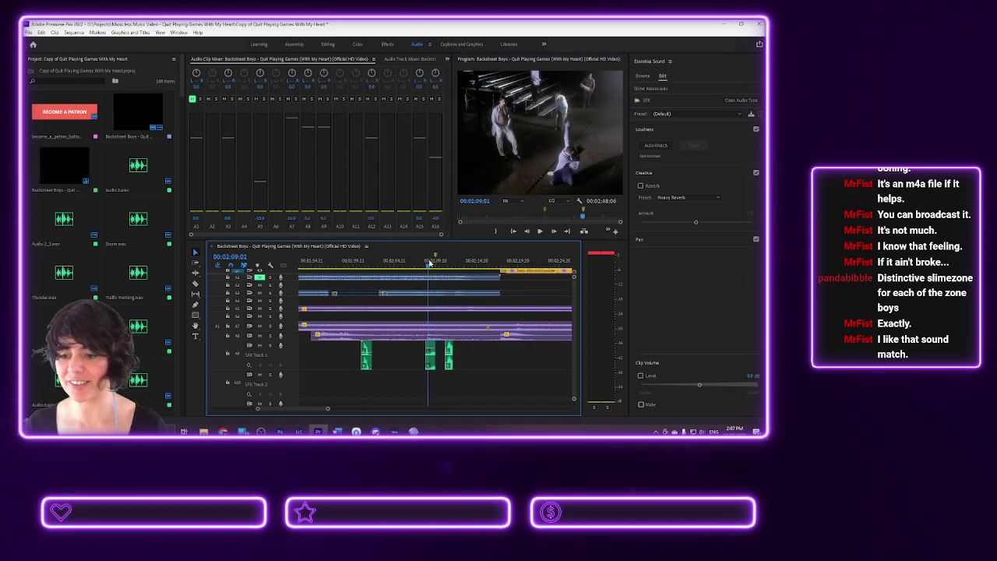
{"action": "key", "text": "space"}
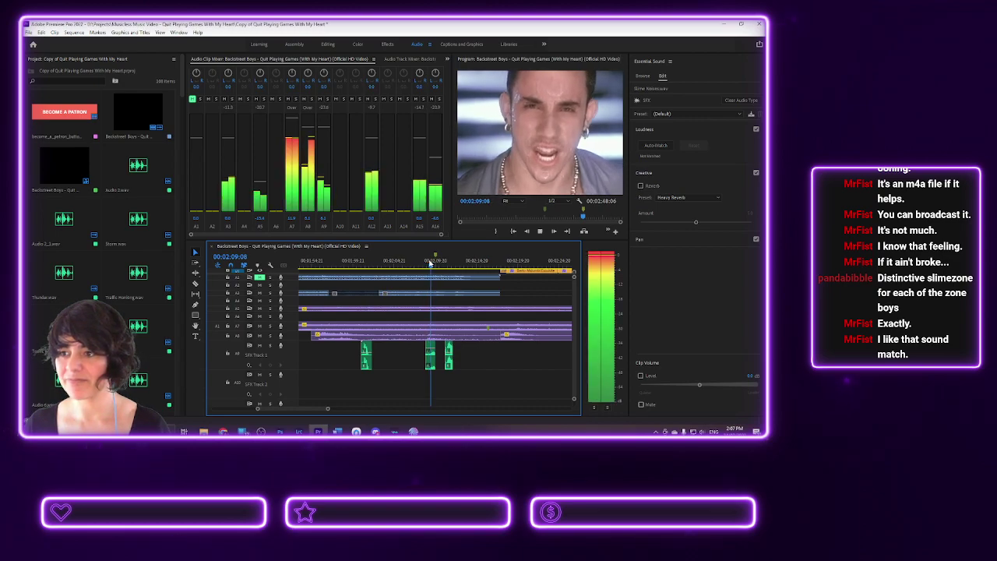
{"action": "key", "text": "space"}
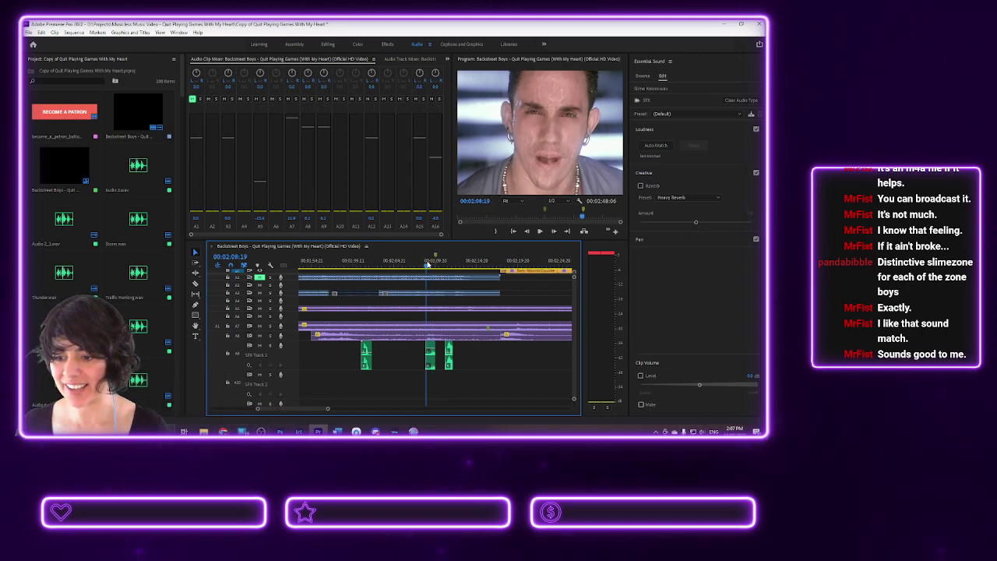
{"action": "key", "text": "space"}
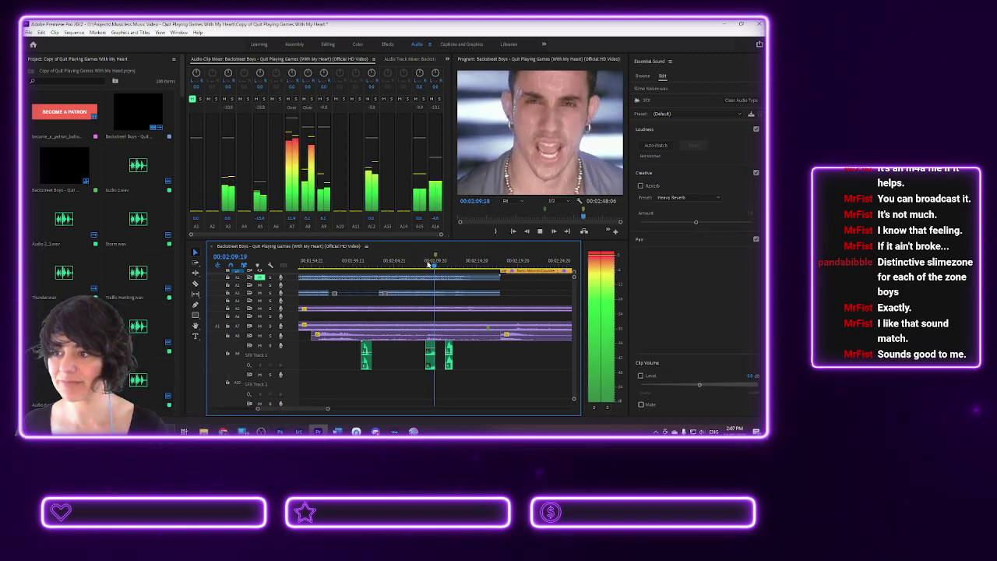
{"action": "key", "text": "space"}
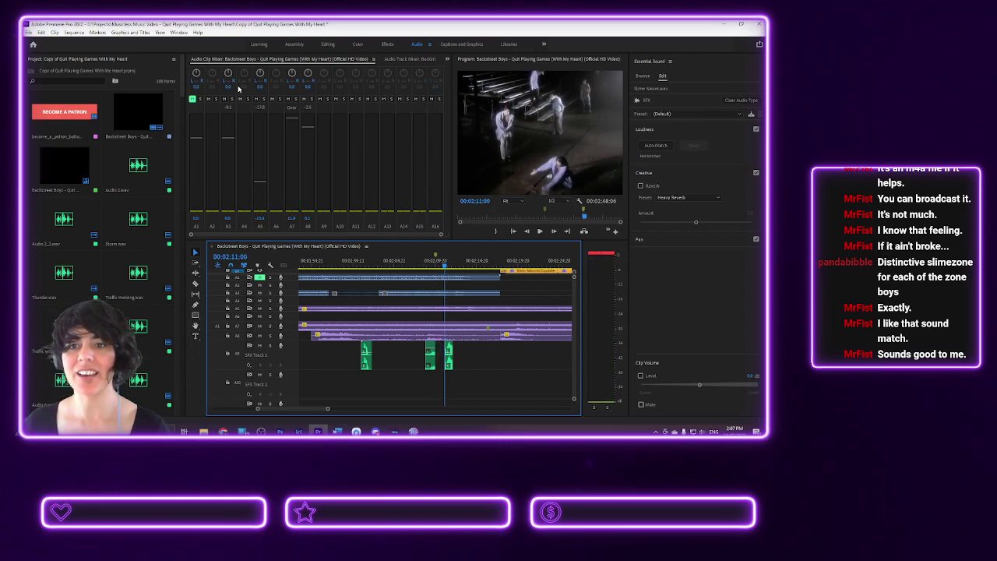
- Switch to the Editing workspace and bring up the Media Browser with the project's media folder
{"action": "left_click", "coordinate": [386, 44]}
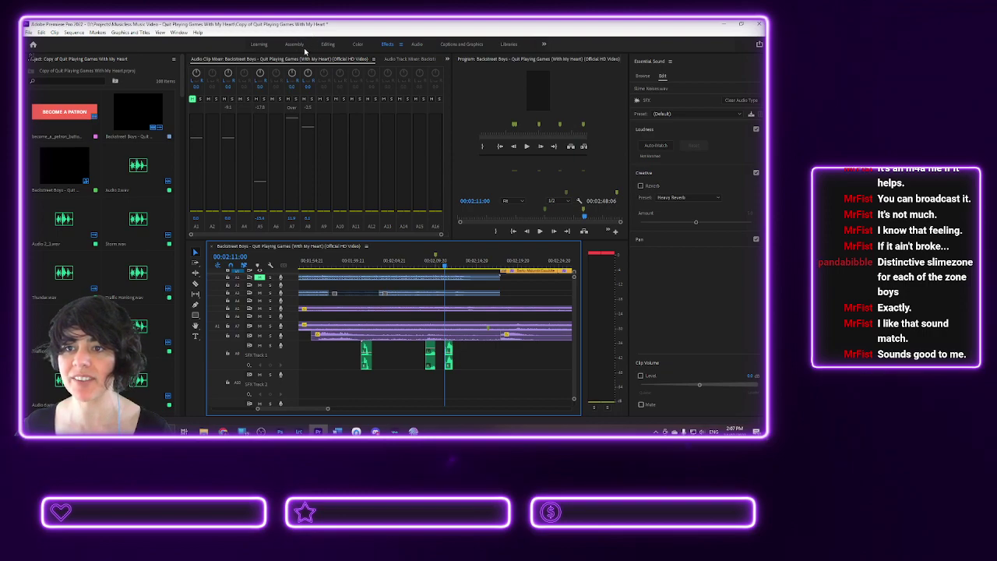
{"action": "left_click", "coordinate": [328, 44]}
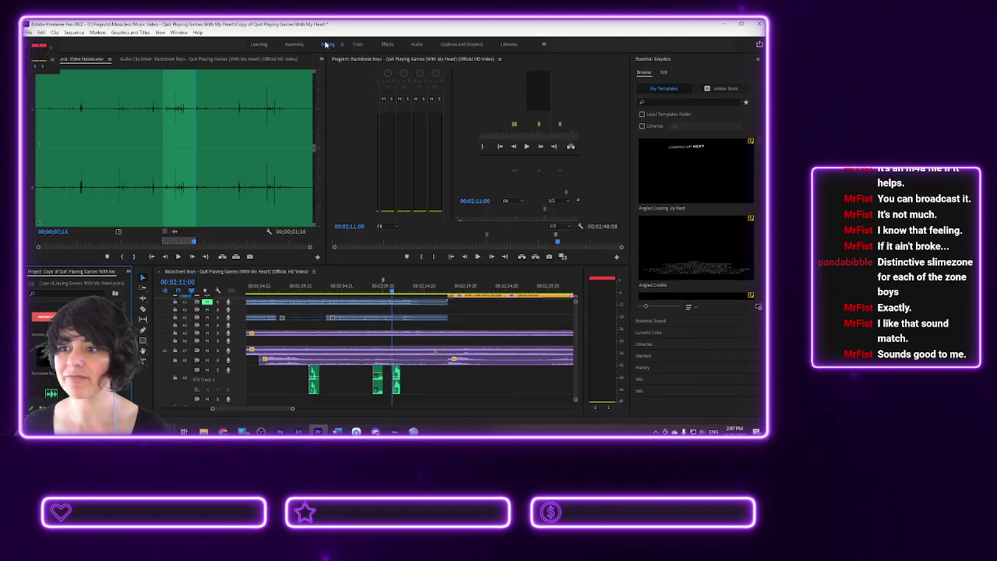
{"action": "left_click", "coordinate": [152, 59]}
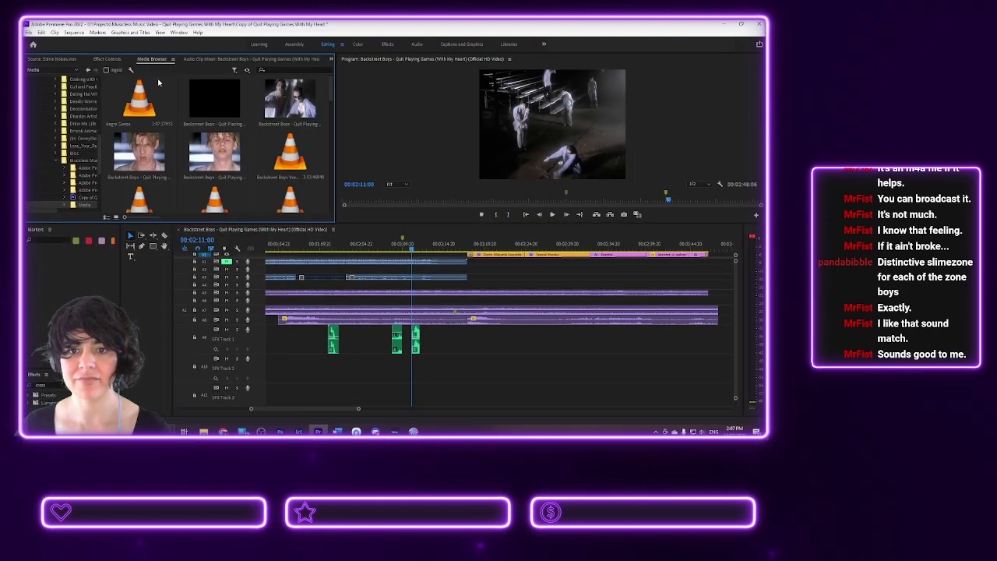
- Load the Kung Fu Cloth Hits sound into the Source Monitor and listen to its beginning
{"action": "scroll", "coordinate": [229, 191], "scroll_direction": "down", "scroll_amount": 2}
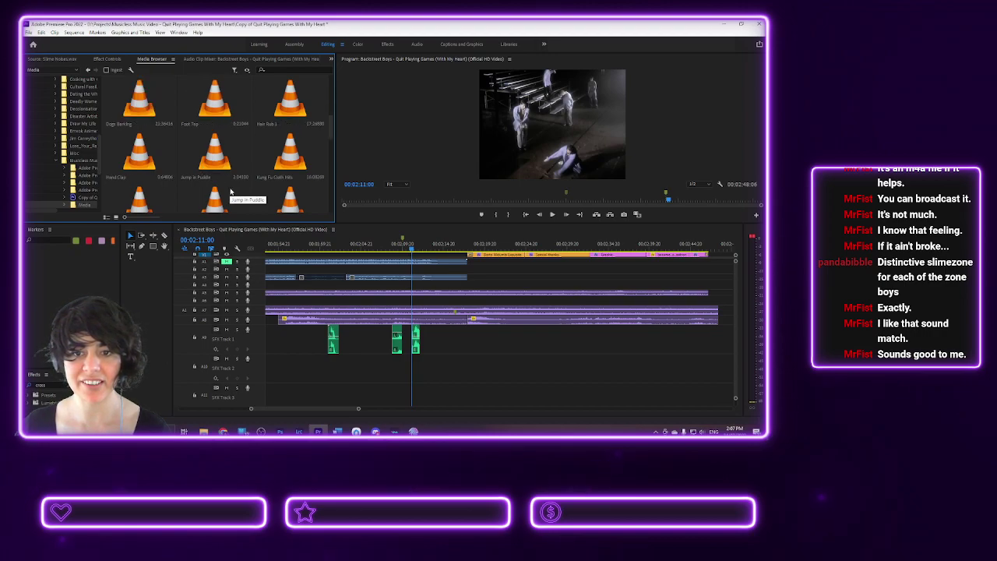
{"action": "double_click", "coordinate": [261, 124]}
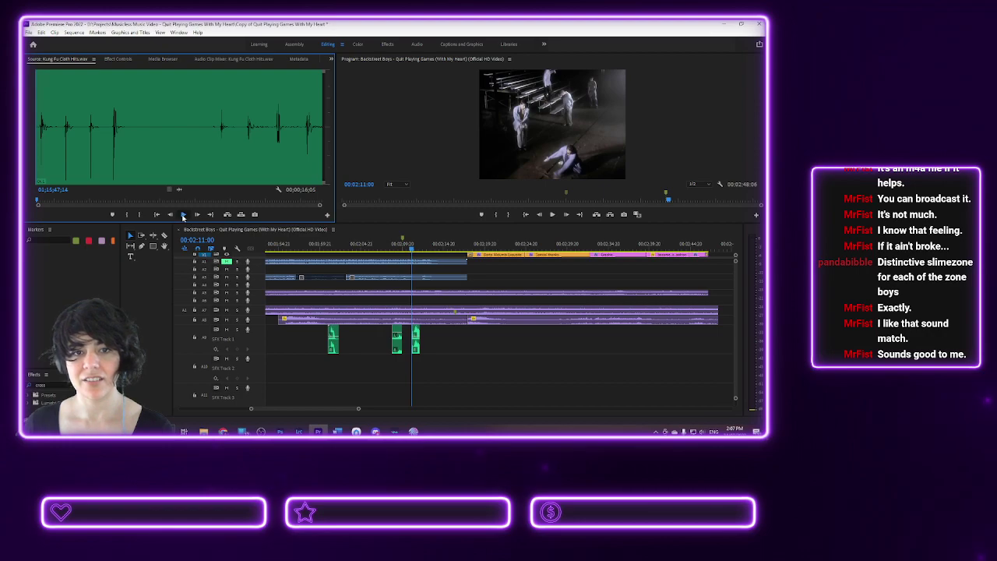
{"action": "left_click", "coordinate": [183, 214]}
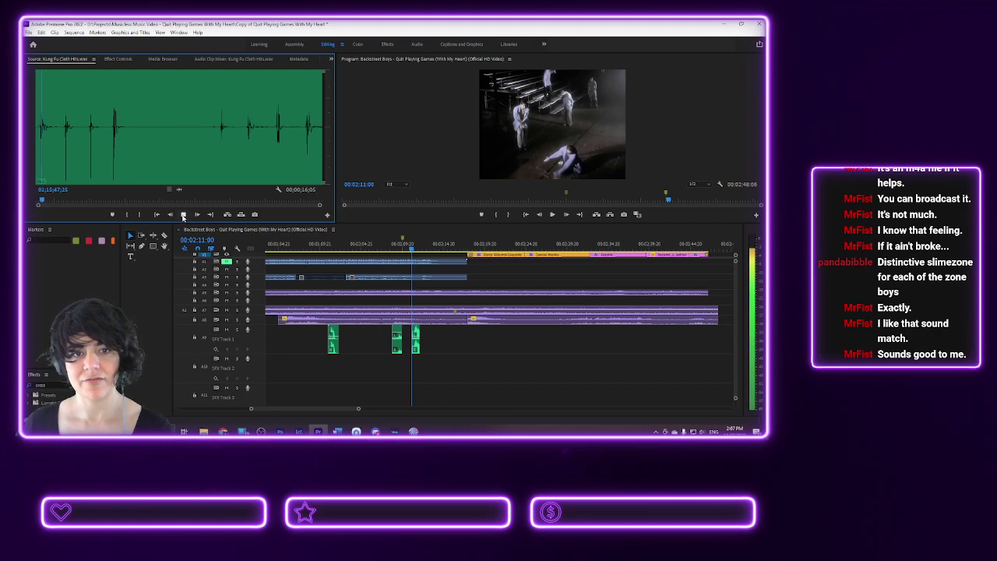
- Look through the sound effect files in the media folder for a cloth or movement sound suited to the shot
{"action": "left_click", "coordinate": [164, 59]}
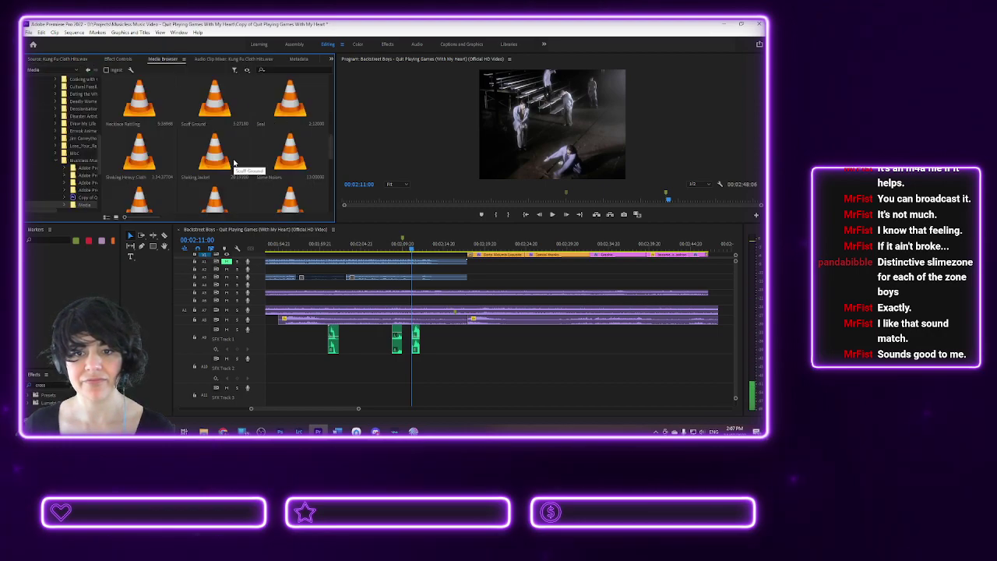
{"action": "scroll", "coordinate": [233, 162], "scroll_direction": "down", "scroll_amount": 2}
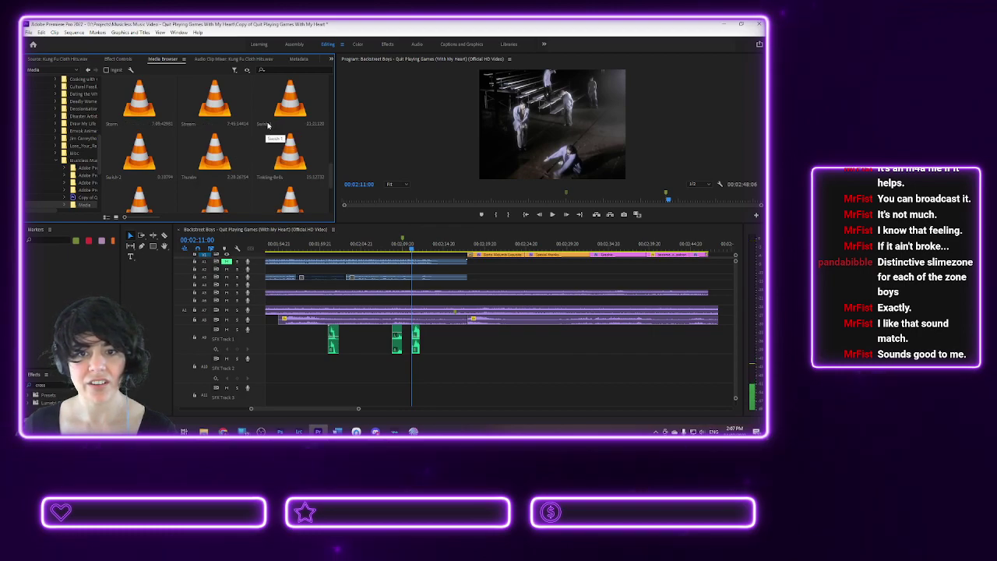
{"action": "scroll", "coordinate": [268, 124], "scroll_direction": "down", "scroll_amount": 1}
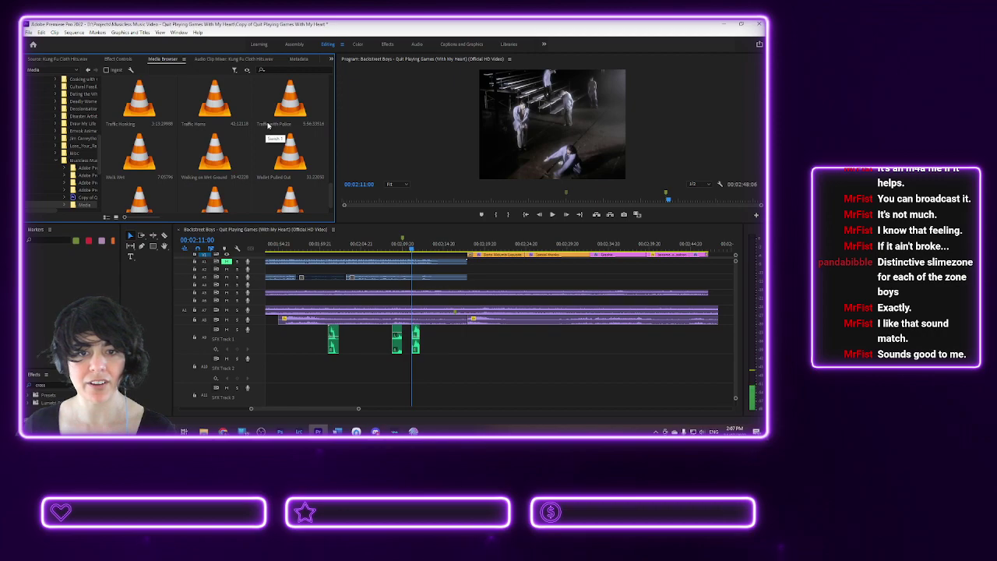
{"action": "scroll", "coordinate": [268, 124], "scroll_direction": "down", "scroll_amount": 1}
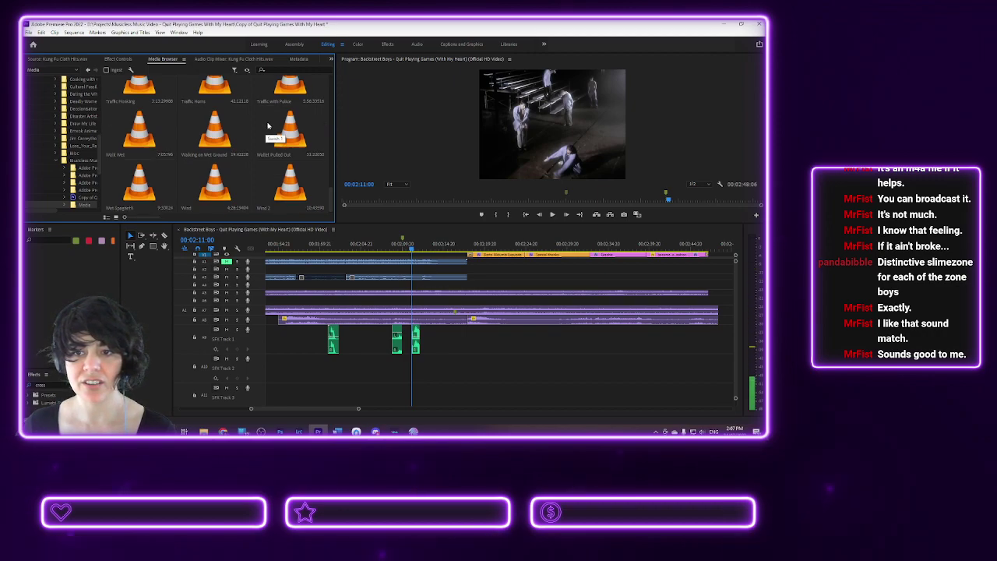
{"action": "scroll", "coordinate": [268, 125], "scroll_direction": "up", "scroll_amount": 3}
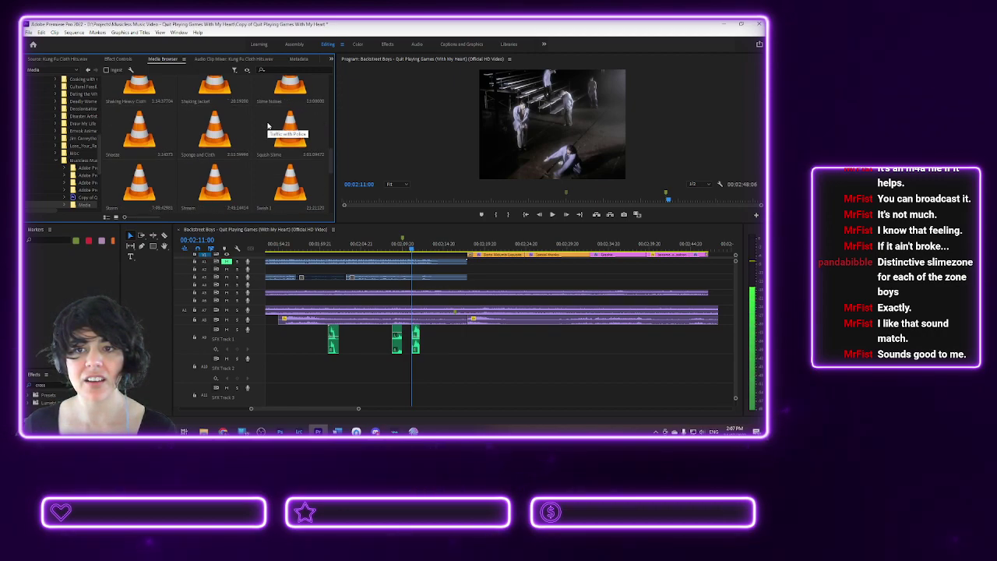
{"action": "scroll", "coordinate": [268, 125], "scroll_direction": "up", "scroll_amount": 1}
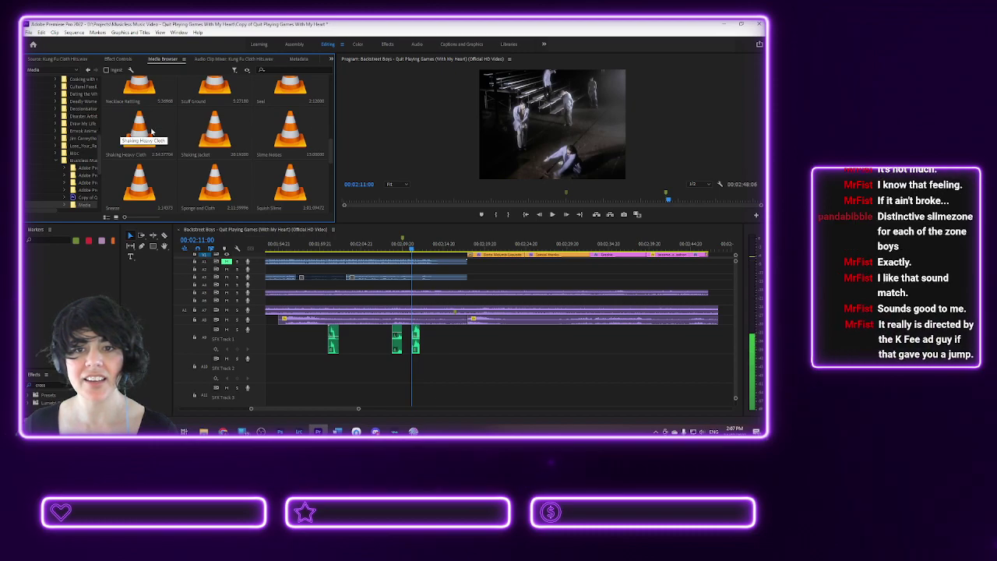
{"action": "scroll", "coordinate": [259, 110], "scroll_direction": "up", "scroll_amount": 1}
{"action": "scroll", "coordinate": [260, 112], "scroll_direction": "up", "scroll_amount": 1}
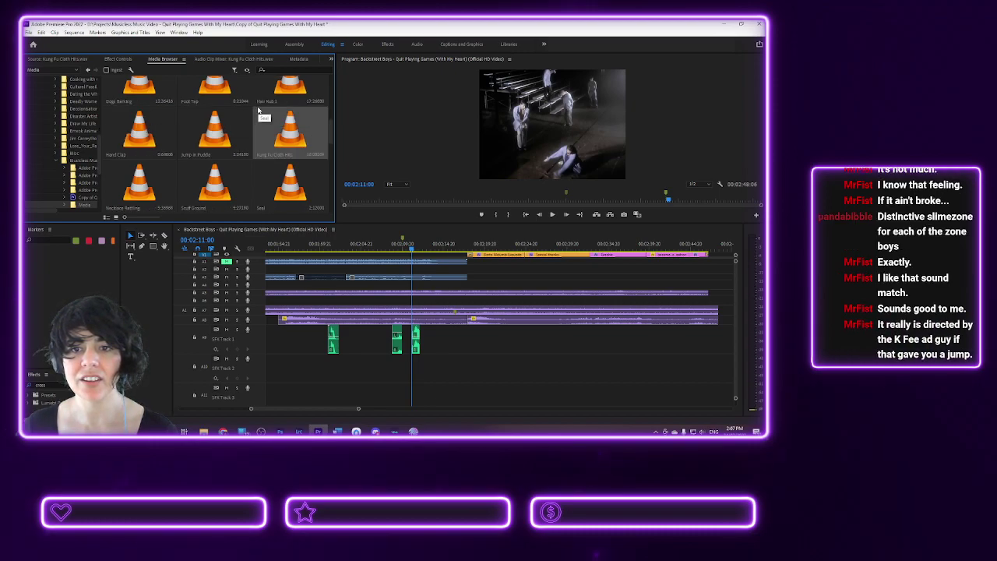
{"action": "scroll", "coordinate": [259, 110], "scroll_direction": "up", "scroll_amount": 2}
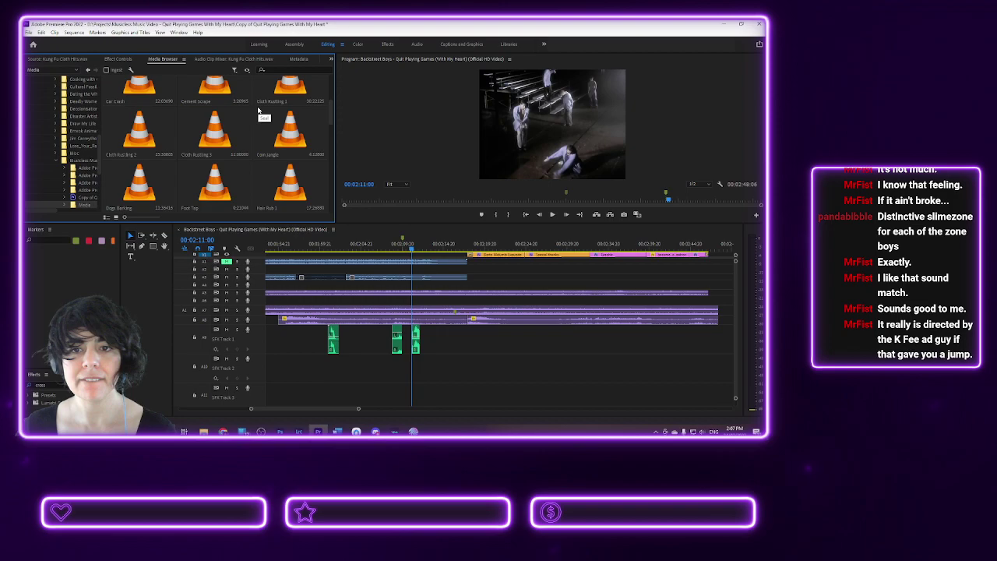
{"action": "scroll", "coordinate": [259, 110], "scroll_direction": "up", "scroll_amount": 2}
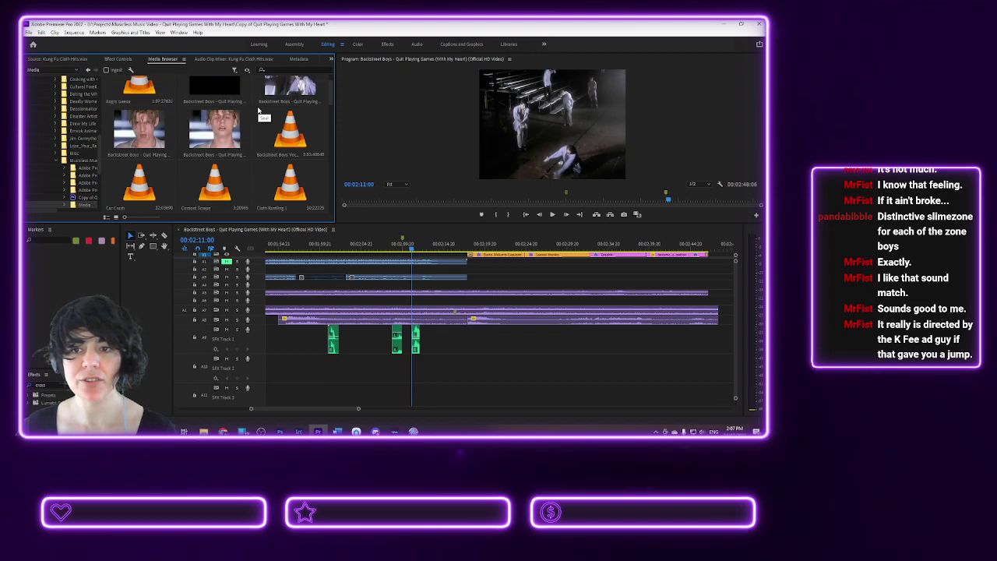
{"action": "scroll", "coordinate": [258, 111], "scroll_direction": "down", "scroll_amount": 1}
{"action": "scroll", "coordinate": [259, 111], "scroll_direction": "down", "scroll_amount": 1}
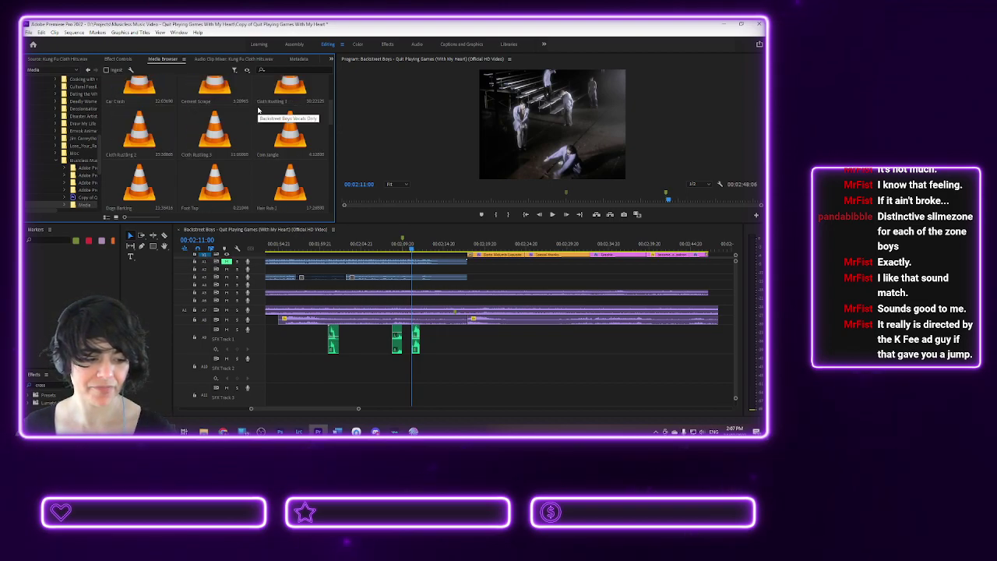
{"action": "scroll", "coordinate": [258, 112], "scroll_direction": "down", "scroll_amount": 1}
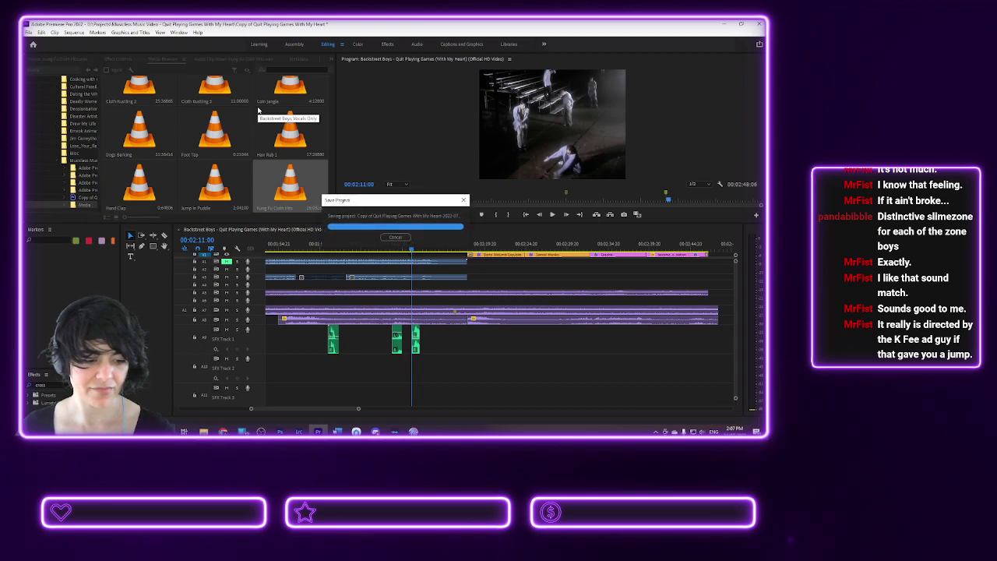
{"action": "scroll", "coordinate": [258, 111], "scroll_direction": "down", "scroll_amount": 1}
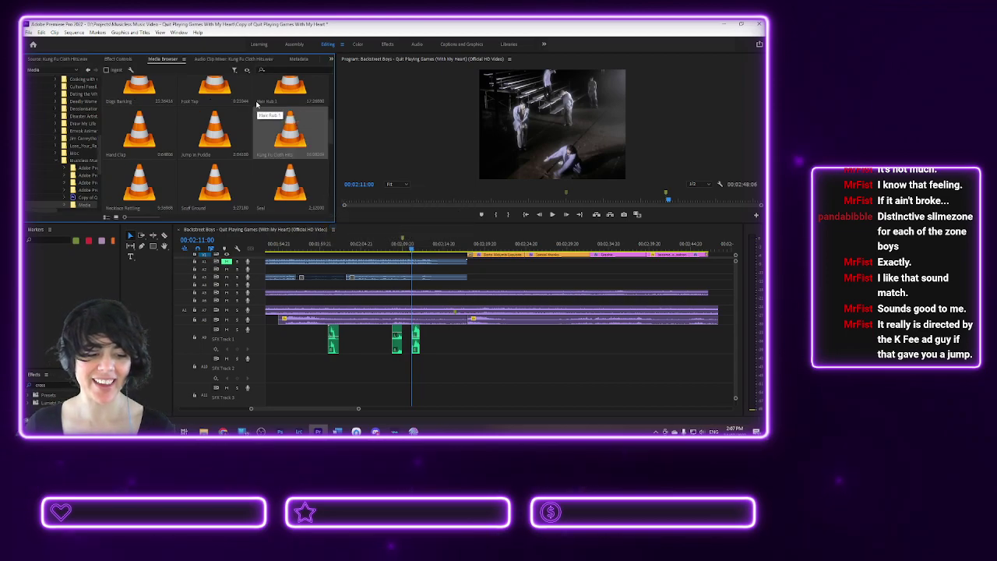
{"action": "scroll", "coordinate": [221, 139], "scroll_direction": "down", "scroll_amount": 1}
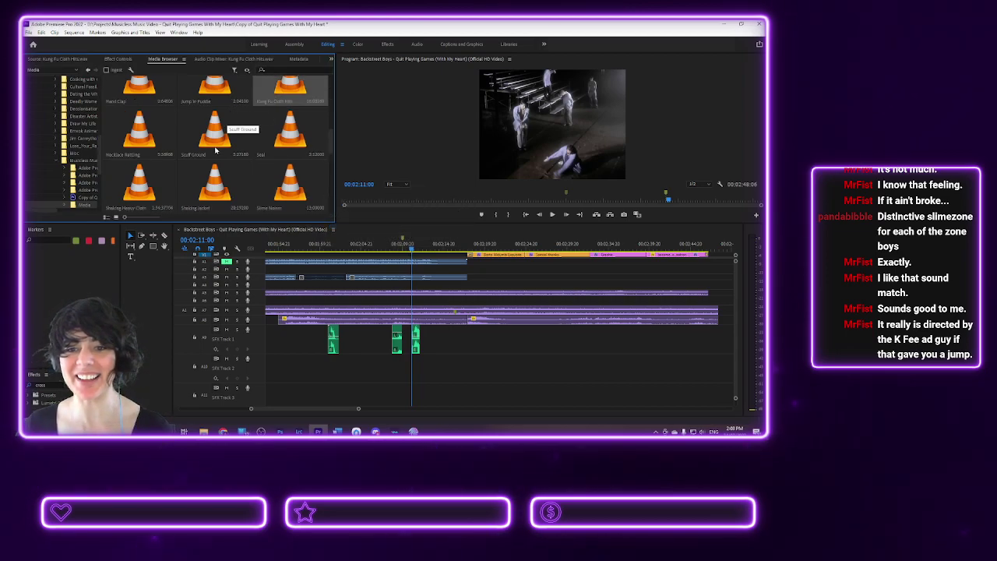
{"action": "scroll", "coordinate": [140, 156], "scroll_direction": "down", "scroll_amount": 1}
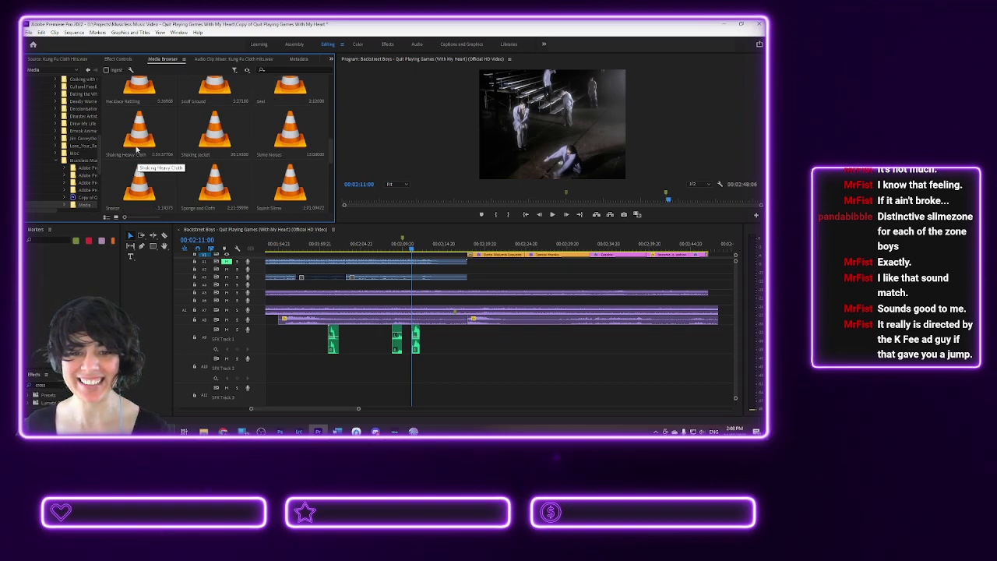
- Load the Shaking Heavy Cloth sound into the Source Monitor and listen through its hits up to about 01;10;14;17
{"action": "double_click", "coordinate": [138, 145]}
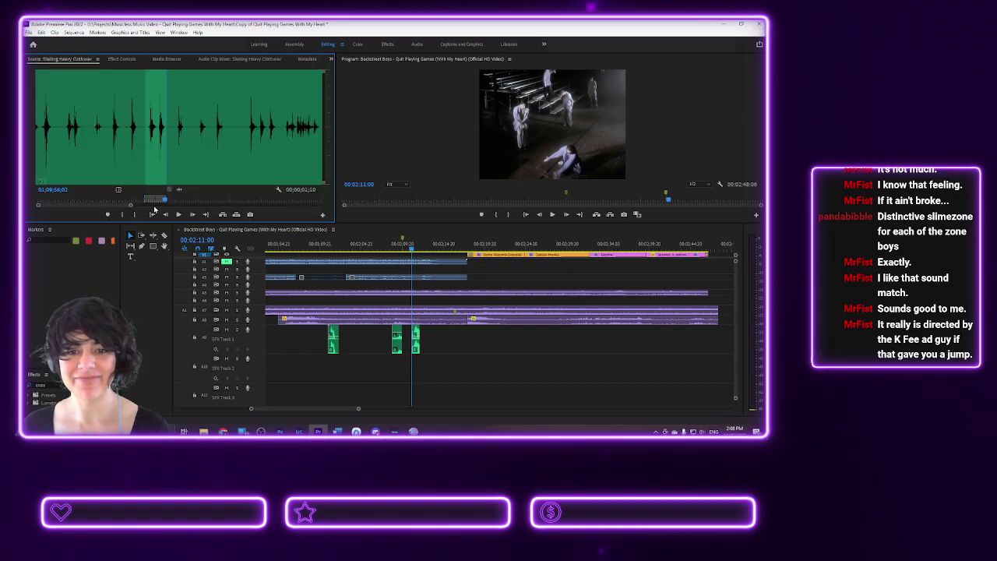
{"action": "left_click", "coordinate": [178, 214]}
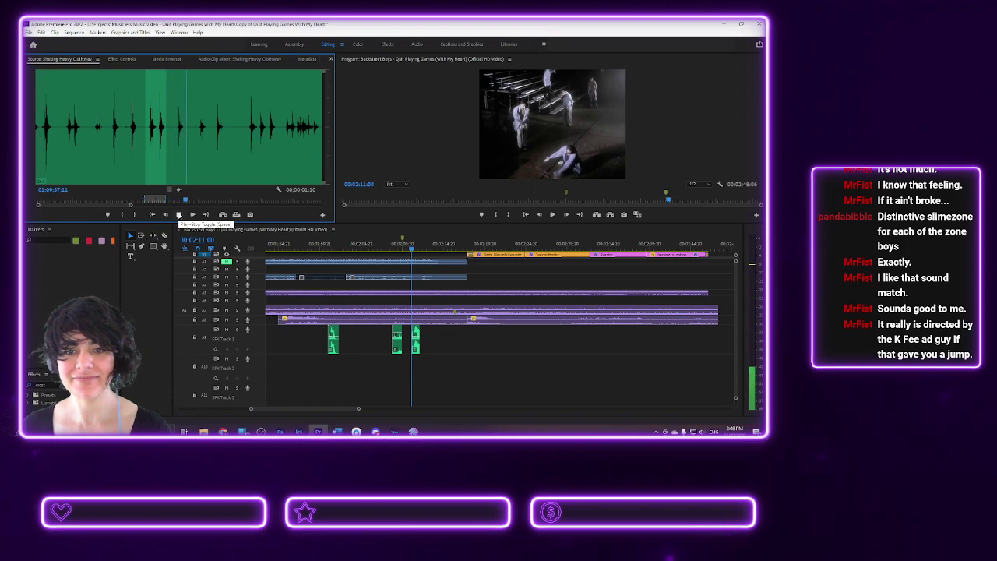
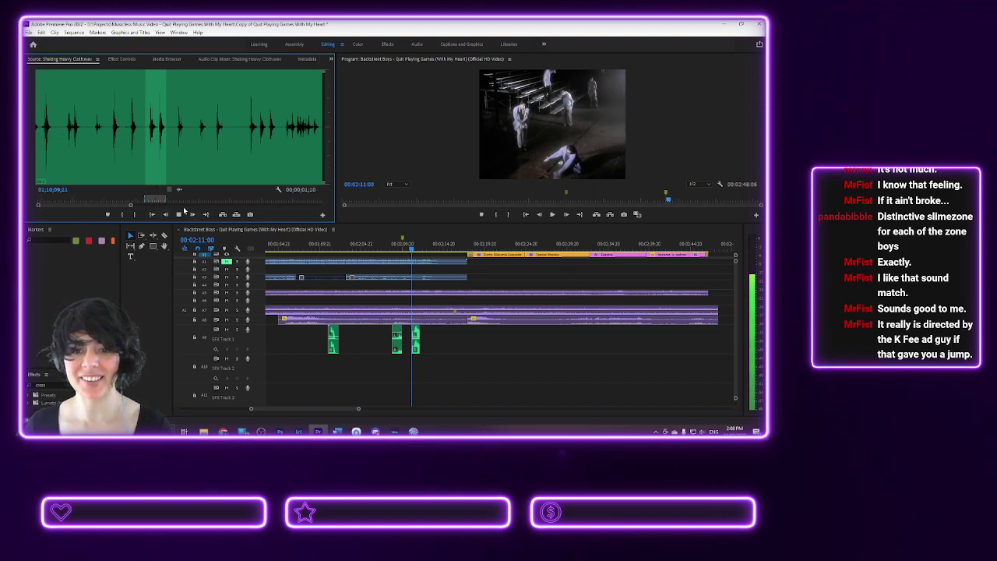
{"action": "left_click", "coordinate": [179, 214]}
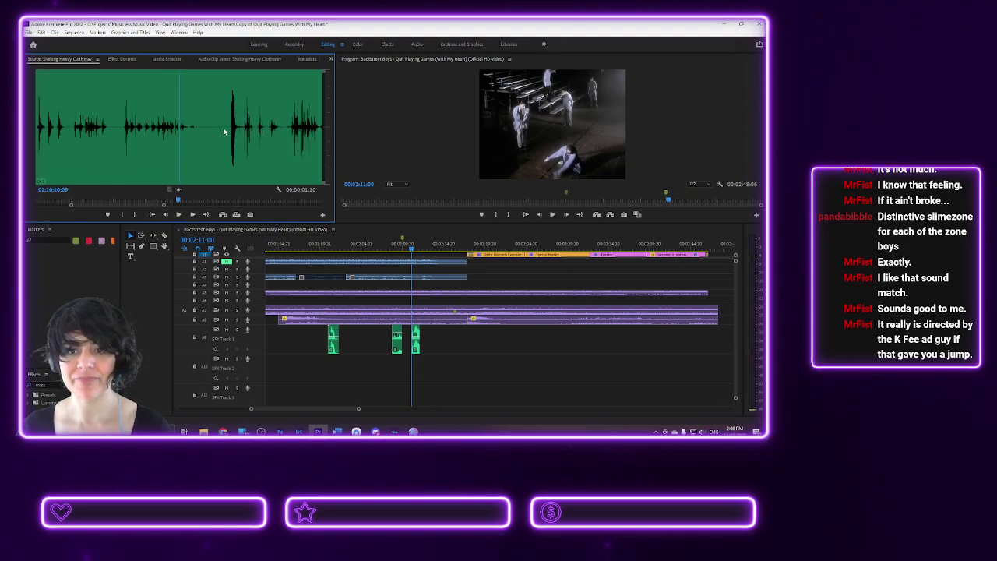
{"action": "key", "text": "space"}
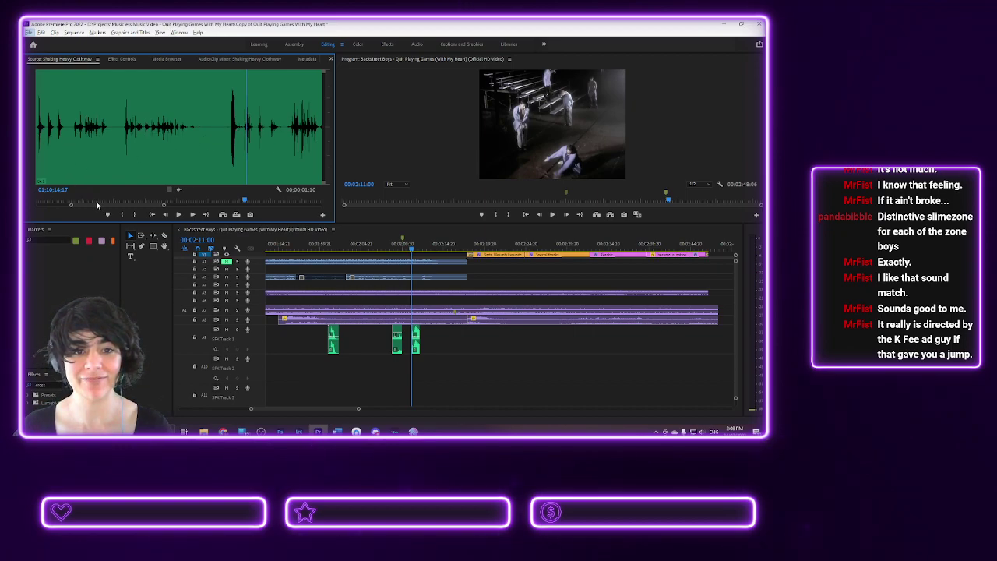
- Audition a later section of the Shaking Heavy Cloth sound, around 01;10;40;00
{"action": "left_click_drag", "start_coordinate": [98, 205], "coordinate": [78, 205]}
{"action": "left_click_drag", "start_coordinate": [302, 200], "coordinate": [223, 152]}
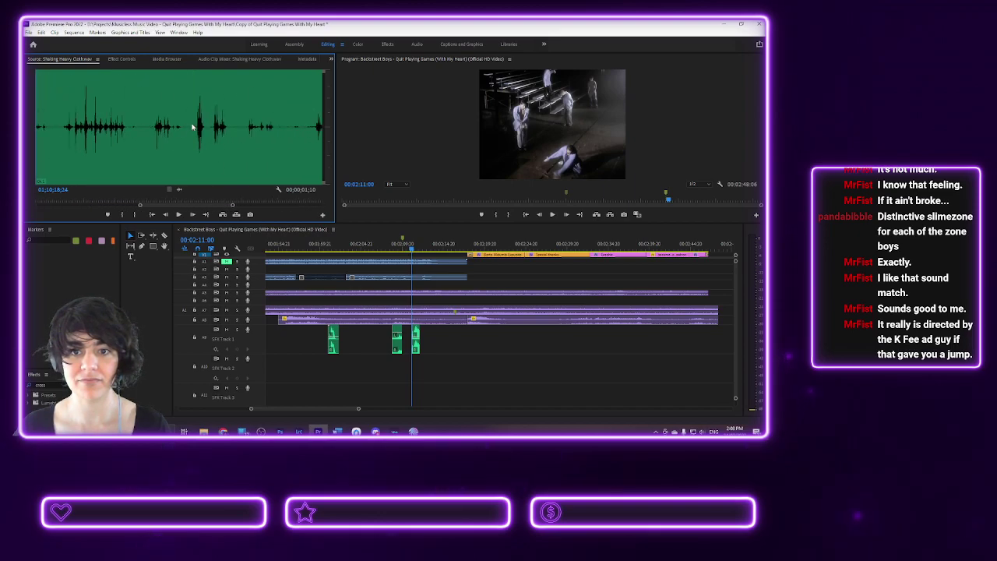
{"action": "key", "text": "space"}
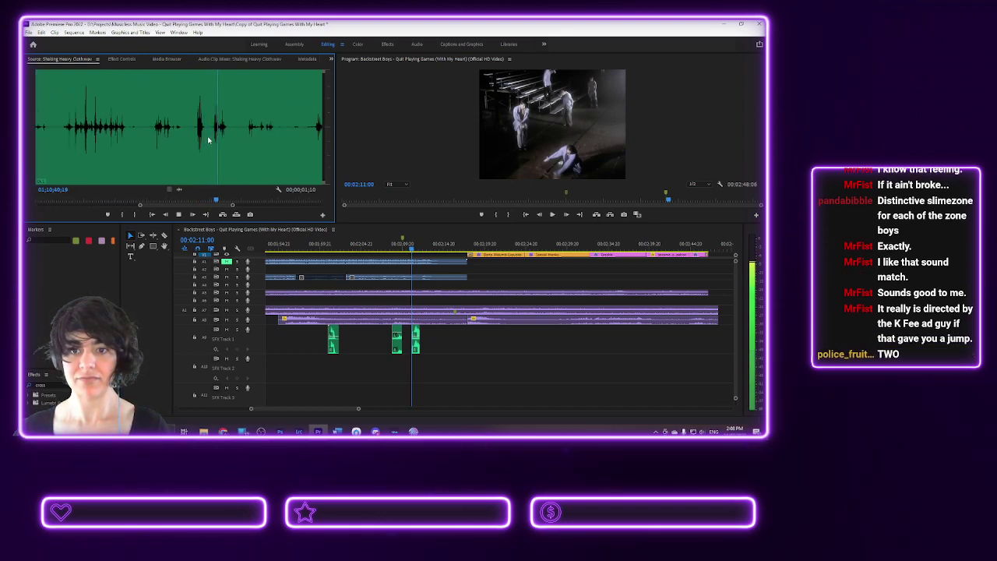
{"action": "key", "text": "space"}
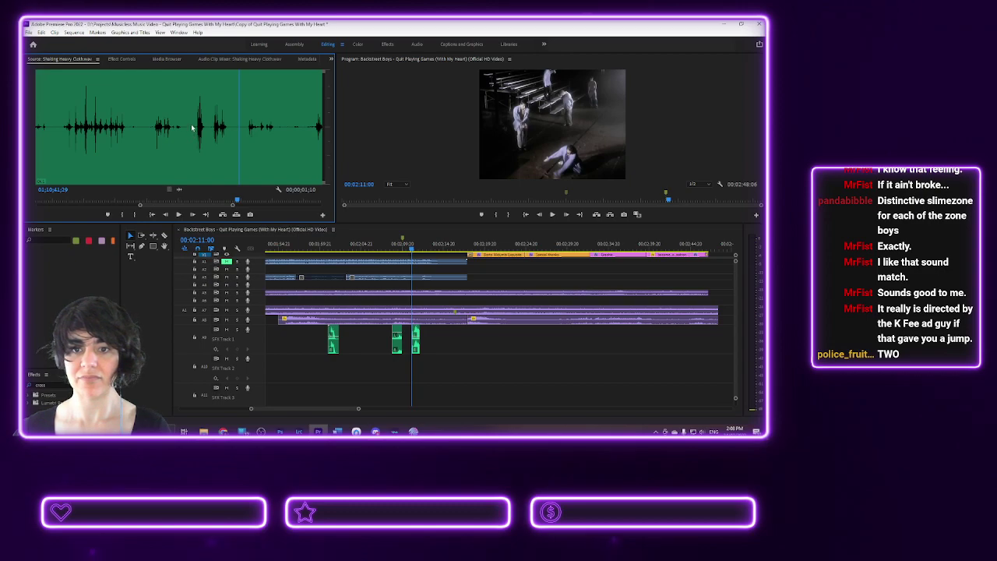
- Mark the Shaking Heavy Cloth sound from 01;10;38;27 to 01;10;41;08 and place that section on SFX Track 2 near the 00:02:09:22 marker
{"action": "left_click", "coordinate": [192, 129]}
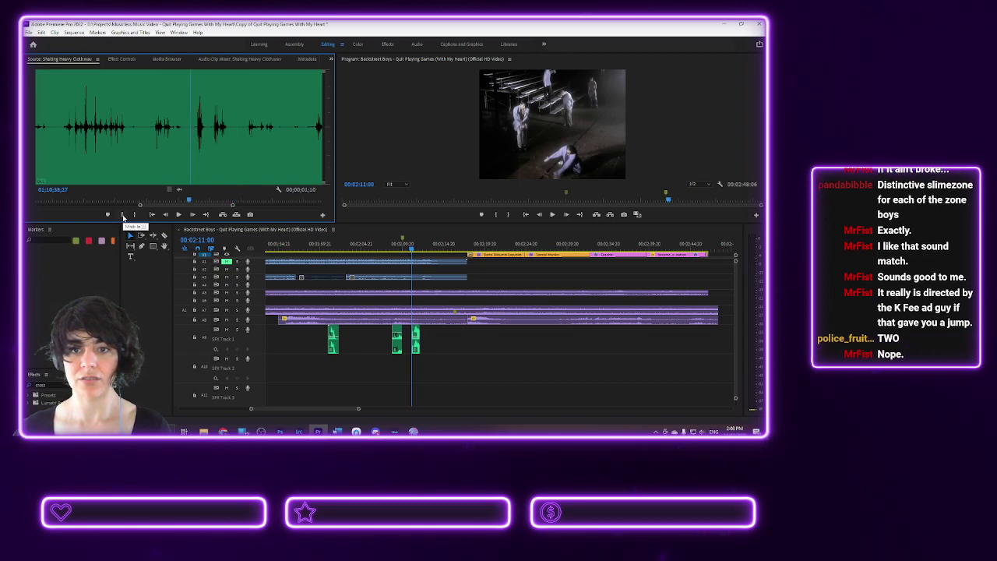
{"action": "left_click", "coordinate": [123, 215]}
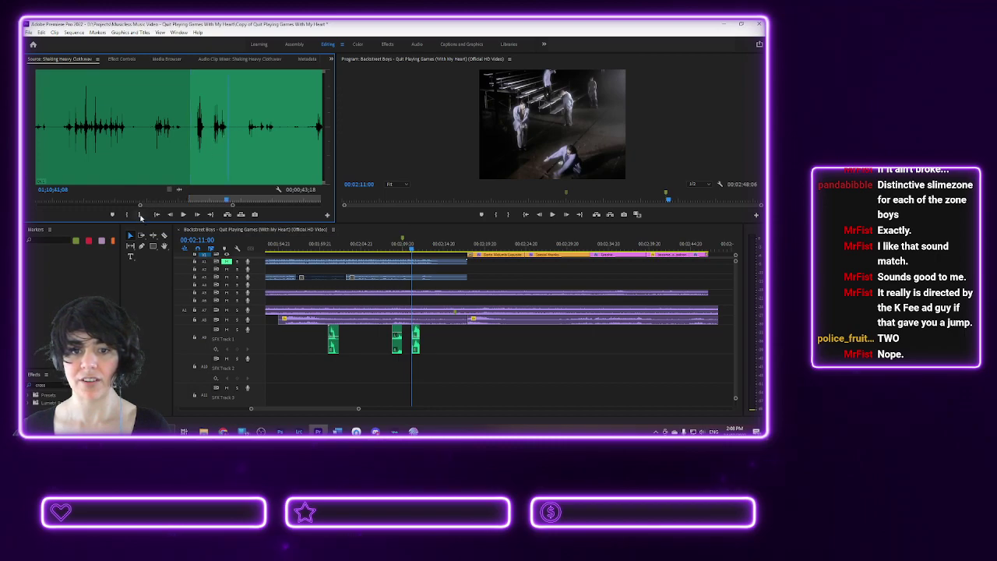
{"action": "left_click", "coordinate": [140, 214]}
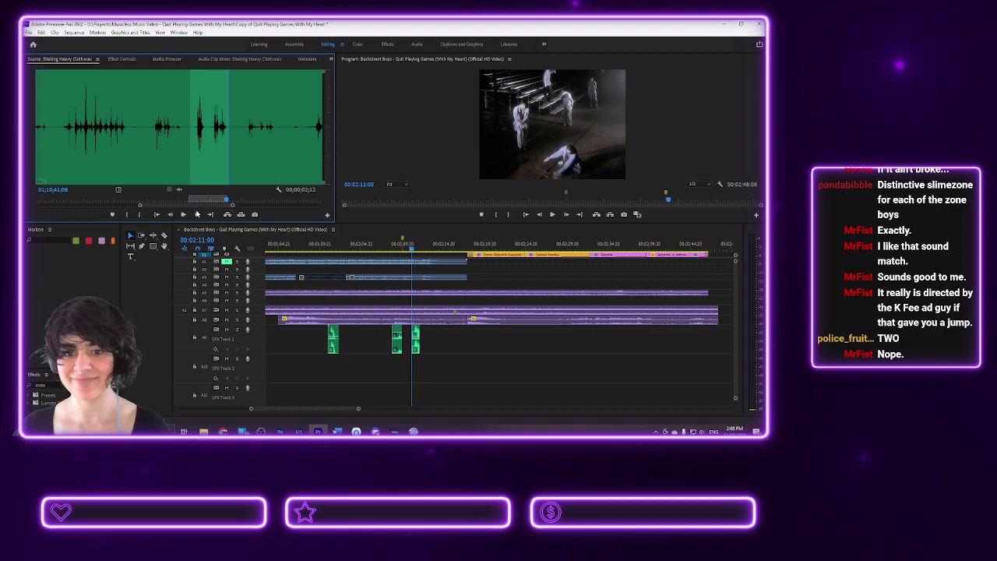
{"action": "left_click_drag", "start_coordinate": [179, 190], "coordinate": [409, 369]}
- Solo SFX Track 2 and play the sequence from 00:02:08:22 to check the cloth sound against the shot
{"action": "left_click", "coordinate": [395, 247]}
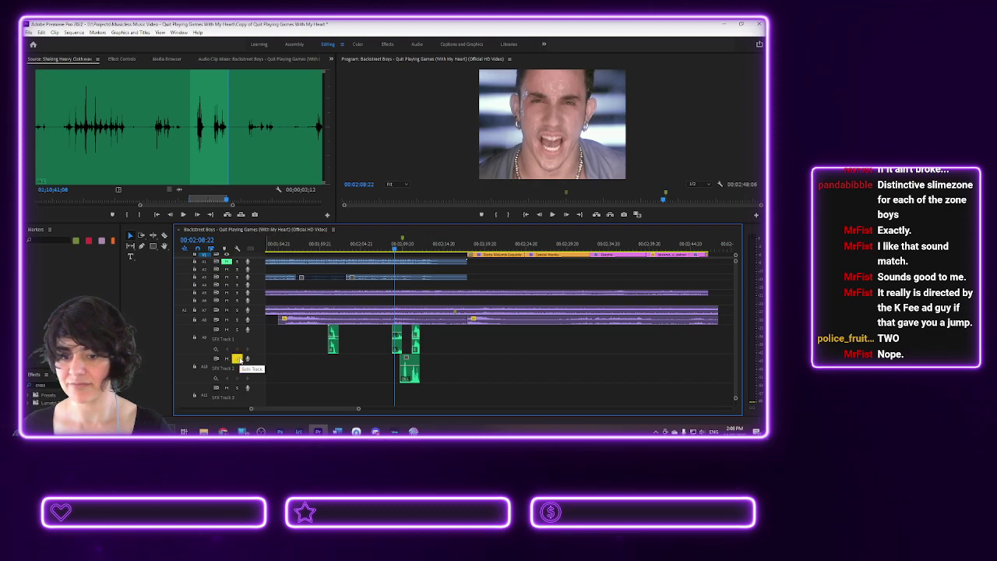
{"action": "key", "text": "space"}
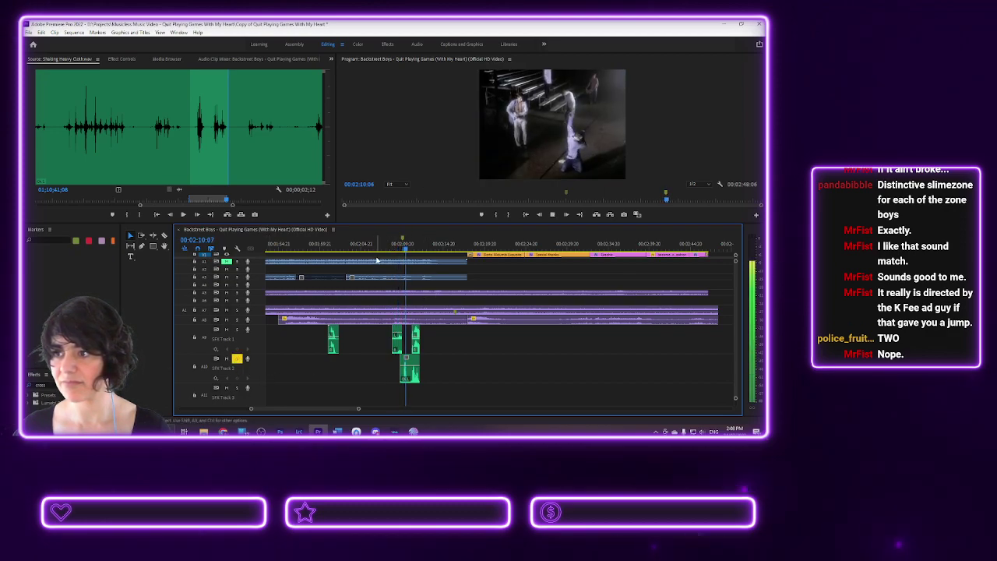
{"action": "key", "text": "space"}
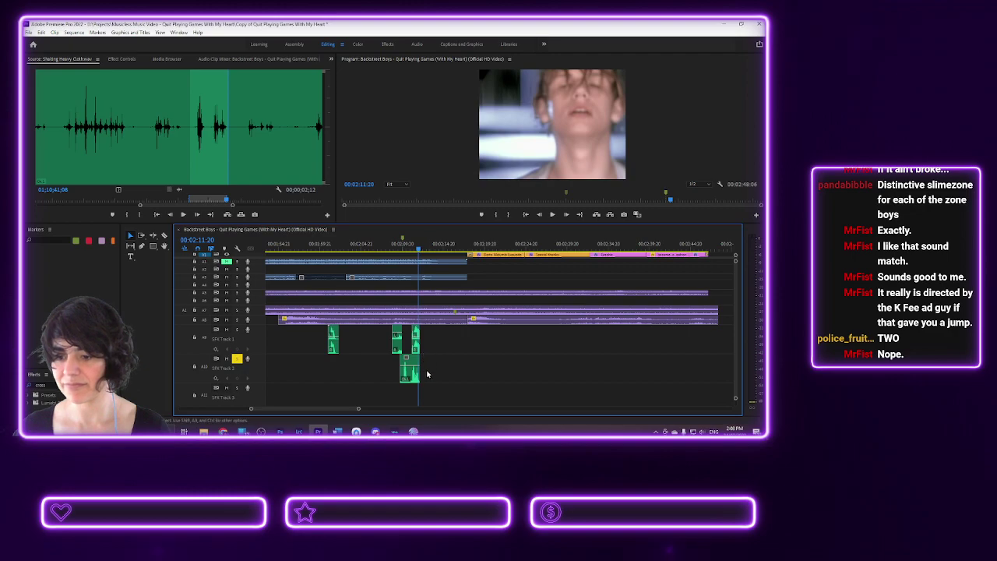
- Trim the end of the cloth clip on SFX Track 2 so only its first hit remains
{"action": "scroll", "coordinate": [416, 379], "scroll_direction": "up", "scroll_amount": 4, "text": "alt"}
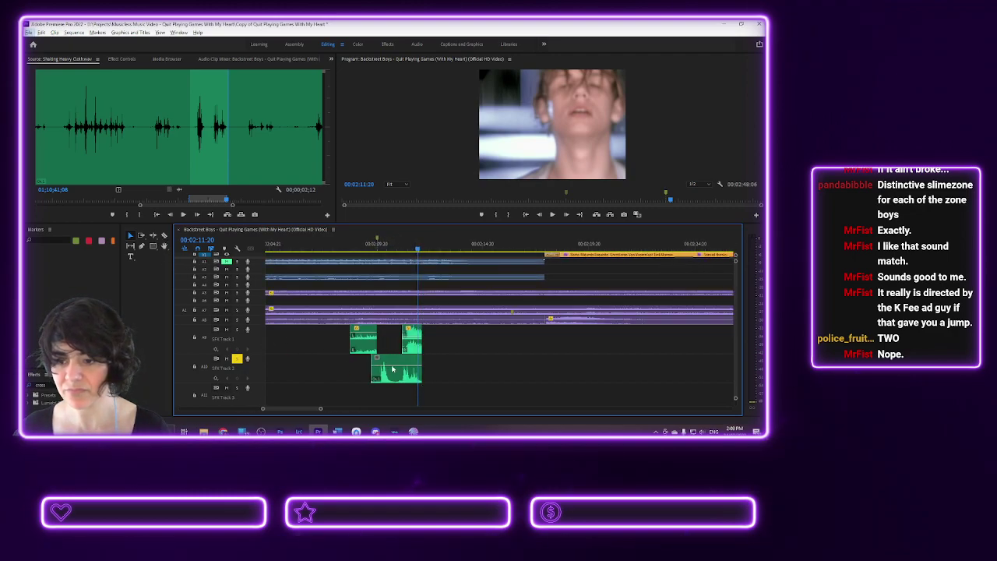
{"action": "left_click_drag", "start_coordinate": [421, 377], "coordinate": [381, 375]}
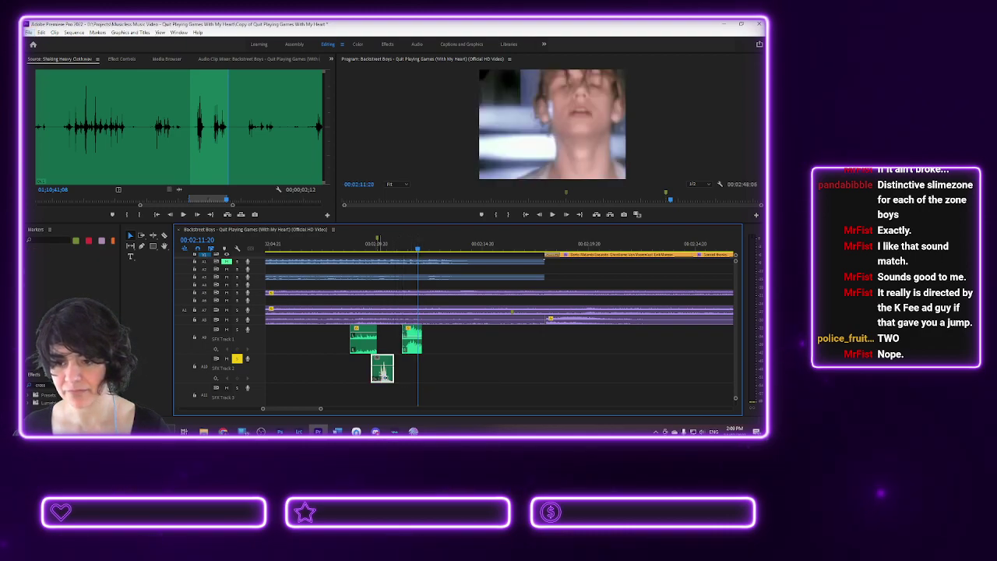
{"action": "key", "text": "space"}
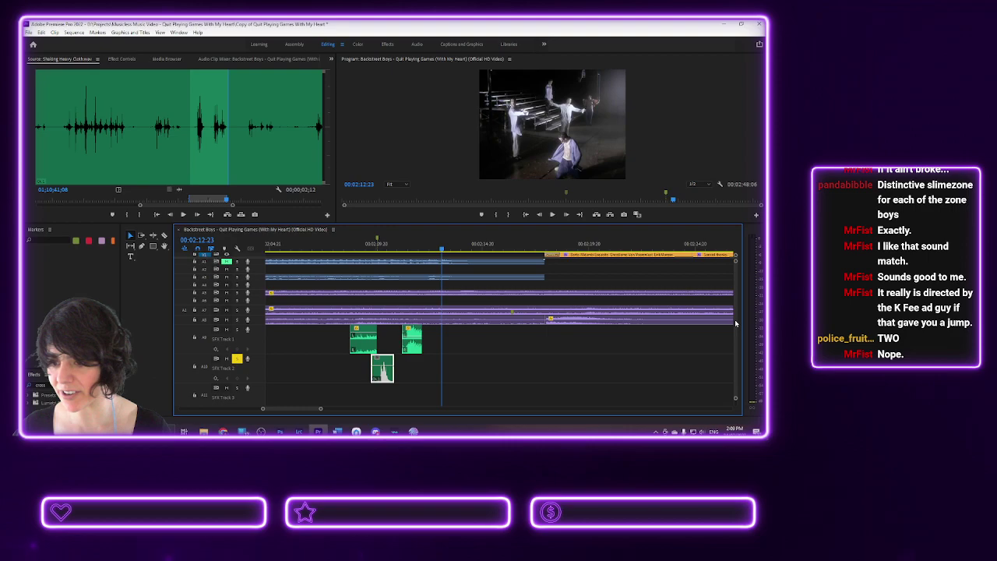
- Paste a copy of the trimmed cloth clip and place it directly after the original on SFX Track 2
{"action": "scroll", "coordinate": [736, 323], "scroll_direction": "down", "scroll_amount": 3}
{"action": "key", "text": "space"}
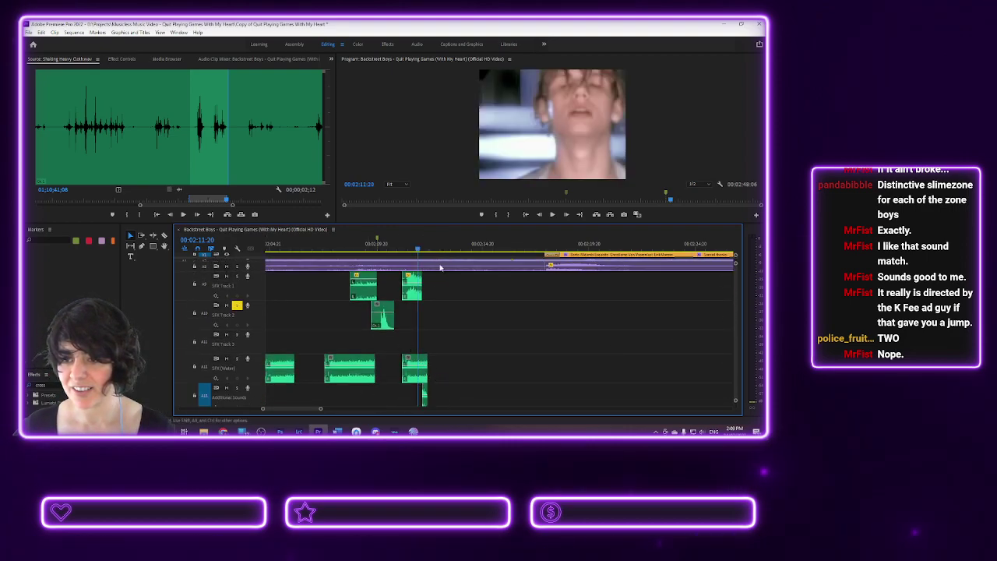
{"action": "left_click", "coordinate": [450, 247]}
{"action": "key", "text": "ctrl+v"}
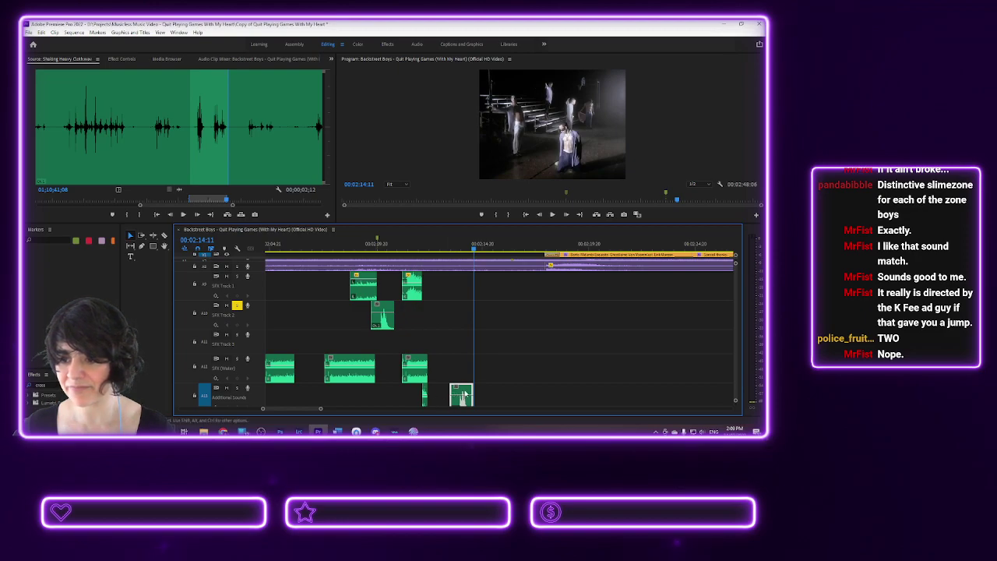
{"action": "left_click_drag", "start_coordinate": [465, 395], "coordinate": [414, 321]}
- Play back both cloth clips and trim the start of the second one so its hit comes slightly earlier
{"action": "left_click", "coordinate": [373, 248]}
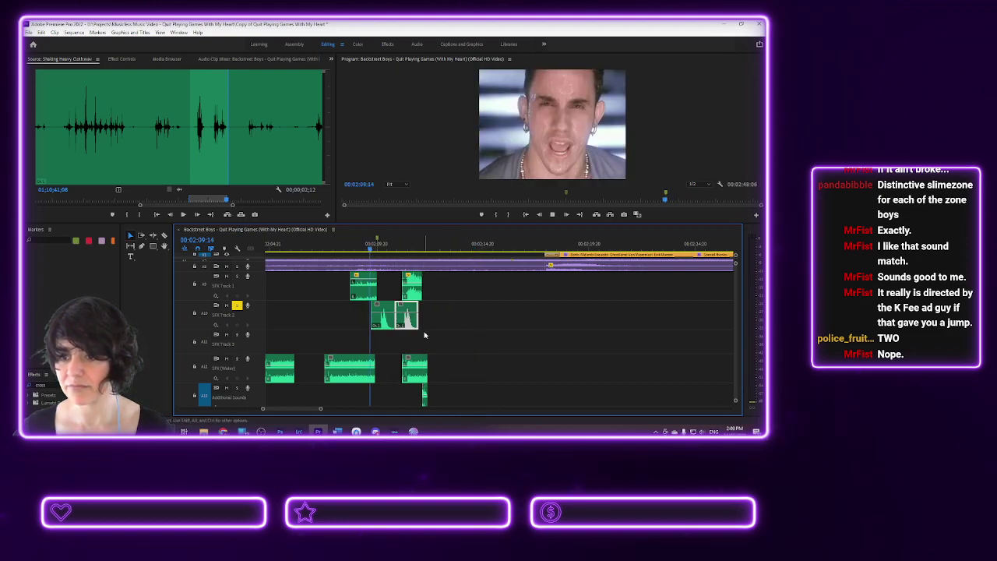
{"action": "key", "text": "space"}
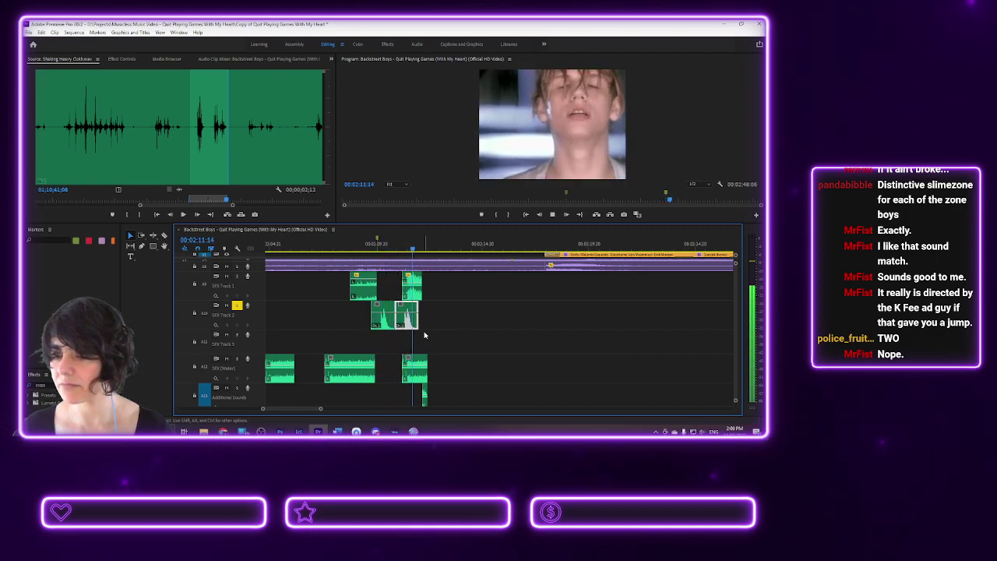
{"action": "key", "text": "space"}
{"action": "scroll", "coordinate": [407, 313], "scroll_direction": "up", "scroll_amount": 3}
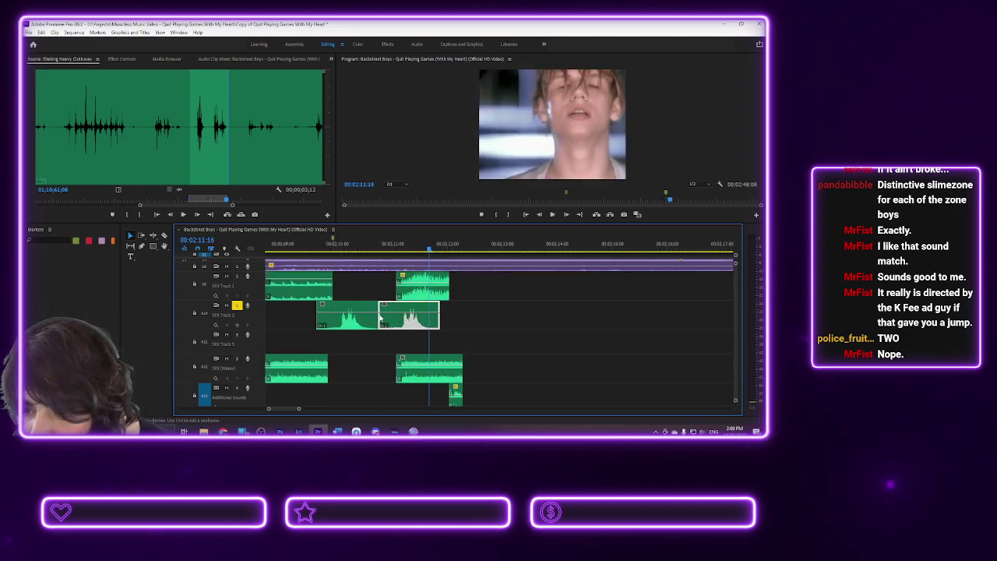
{"action": "left_click_drag", "start_coordinate": [385, 316], "coordinate": [393, 325]}
- Play the shot again and move the first cloth clip slightly earlier on SFX Track 2
{"action": "left_click", "coordinate": [354, 251]}
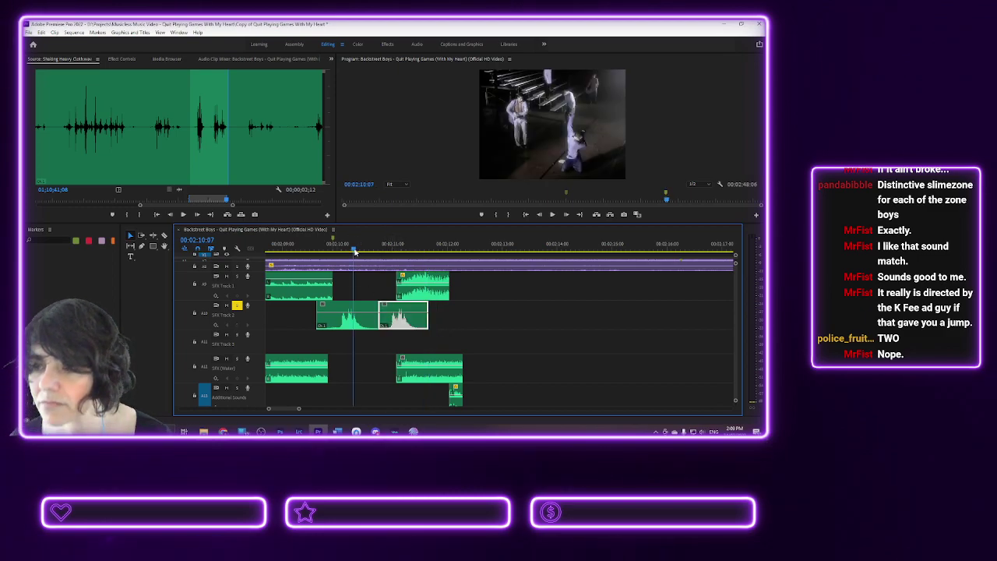
{"action": "left_click", "coordinate": [333, 247]}
{"action": "key", "text": "space"}
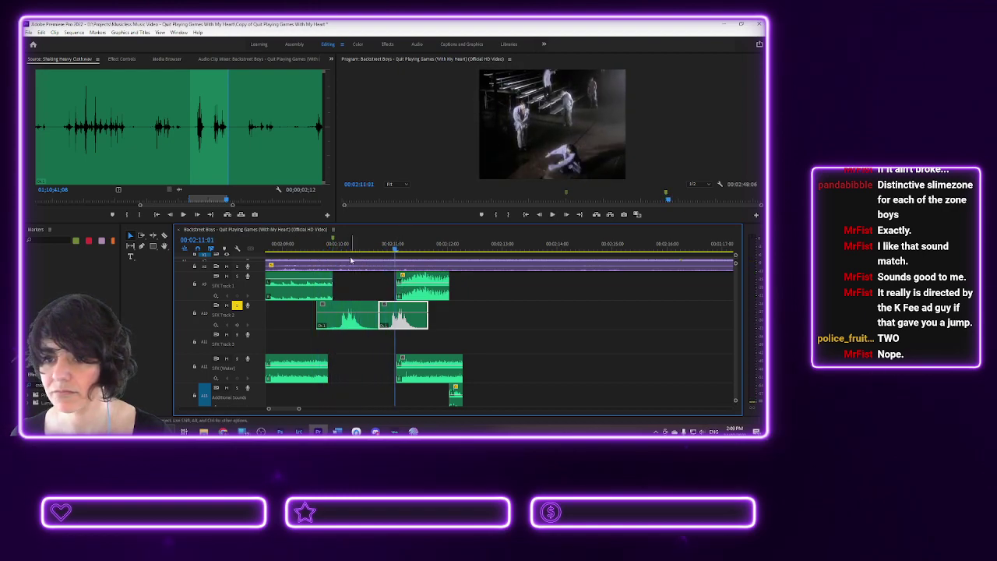
{"action": "left_click_drag", "start_coordinate": [321, 245], "coordinate": [327, 246]}
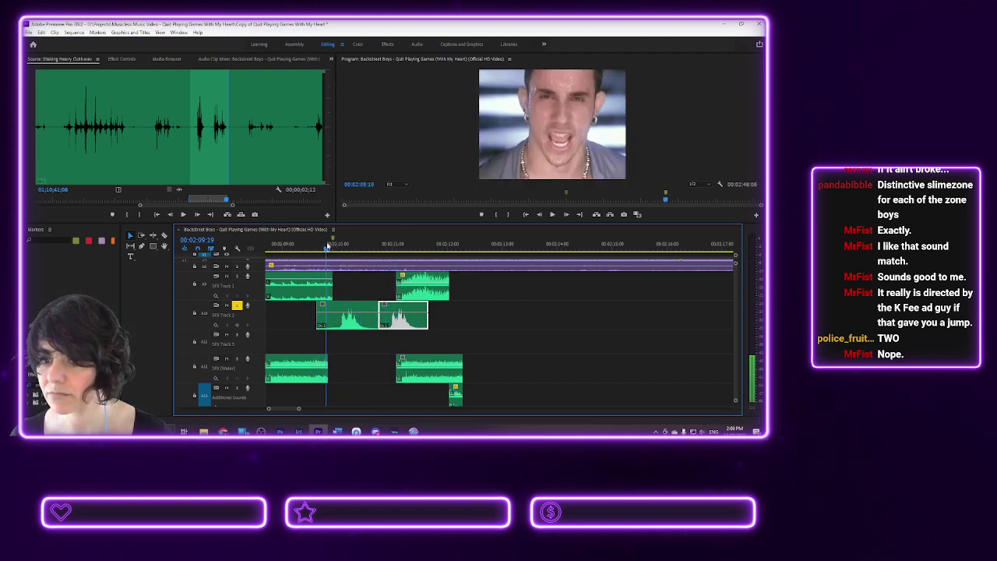
{"action": "left_click_drag", "start_coordinate": [352, 319], "coordinate": [343, 318]}
- Replay the shot to check the timing of both cloth hits against the dancers' movement
{"action": "key", "text": "space"}
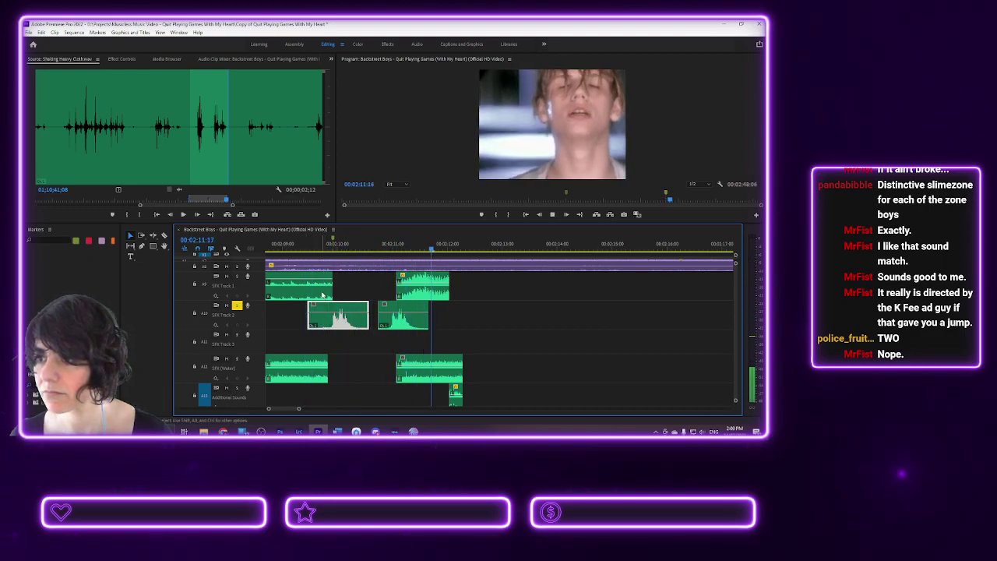
{"action": "key", "text": "space"}
{"action": "key", "text": "space"}
{"action": "left_click", "coordinate": [304, 246]}
{"action": "key", "text": "space"}
{"action": "key", "text": "space"}
- Find the Walking on Wet Ground sound in the media folder, load it into the Source Monitor and audition it
{"action": "left_click", "coordinate": [121, 59]}
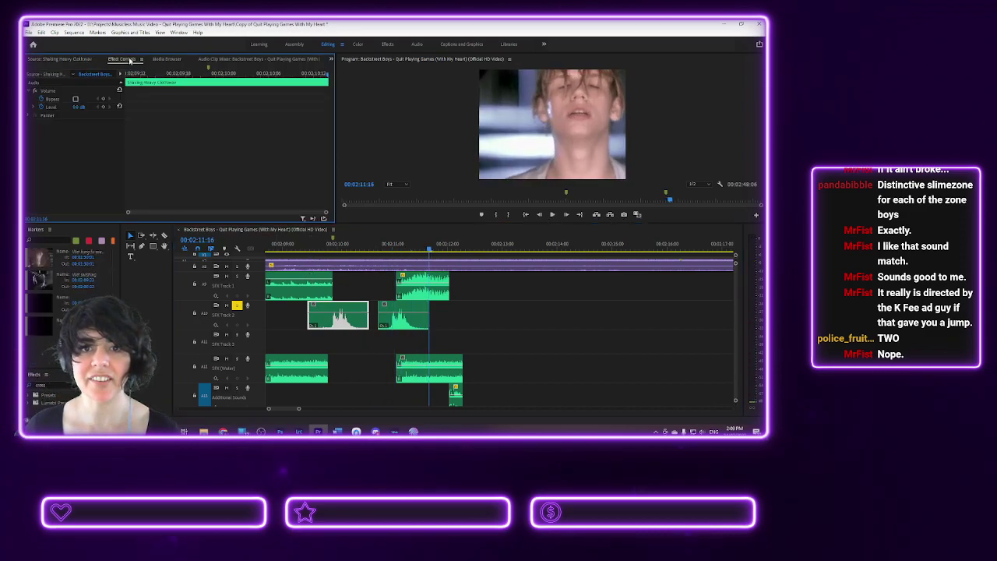
{"action": "left_click", "coordinate": [167, 58]}
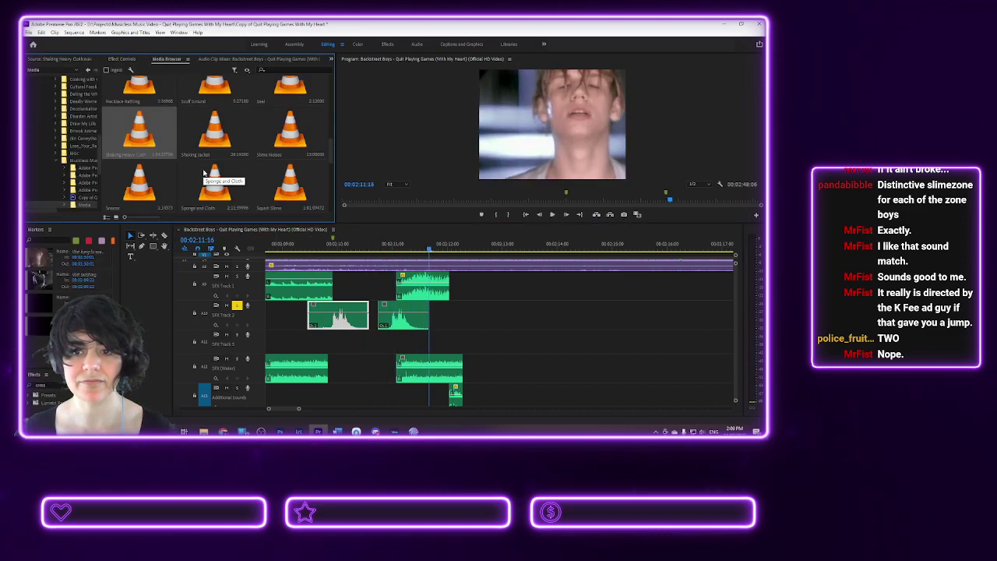
{"action": "scroll", "coordinate": [204, 173], "scroll_direction": "down", "scroll_amount": 2}
{"action": "scroll", "coordinate": [204, 173], "scroll_direction": "down", "scroll_amount": 1}
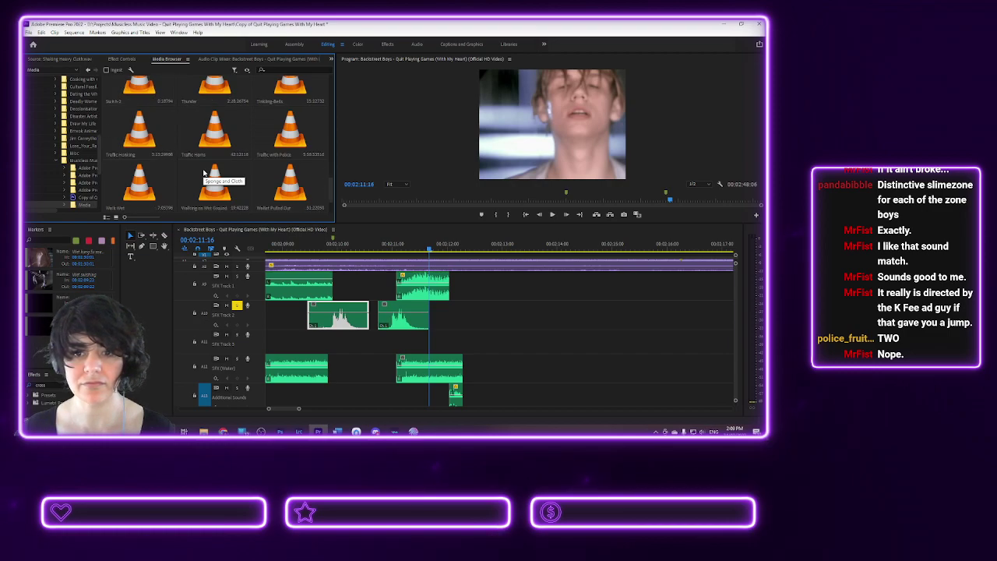
{"action": "double_click", "coordinate": [193, 187]}
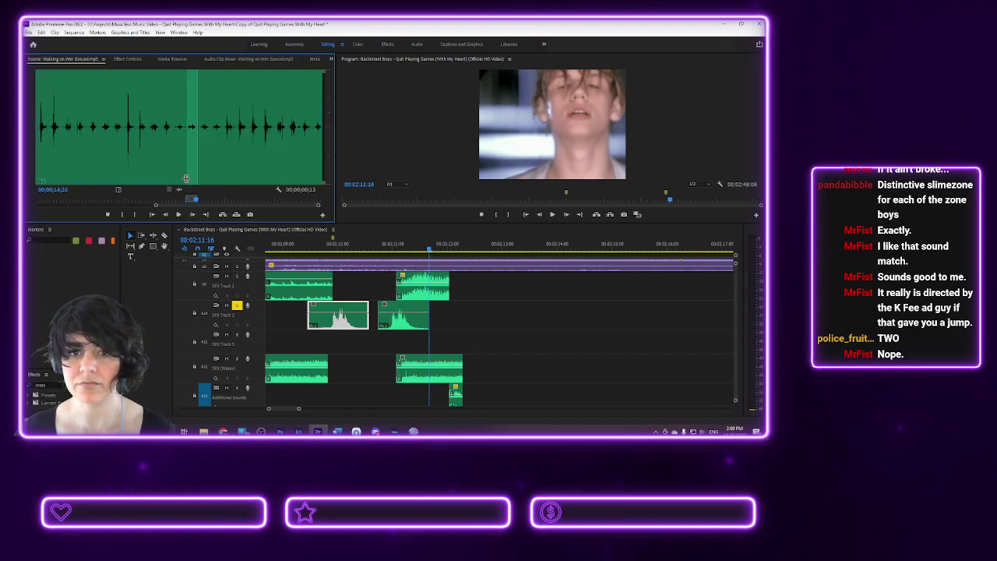
{"action": "key", "text": "space"}
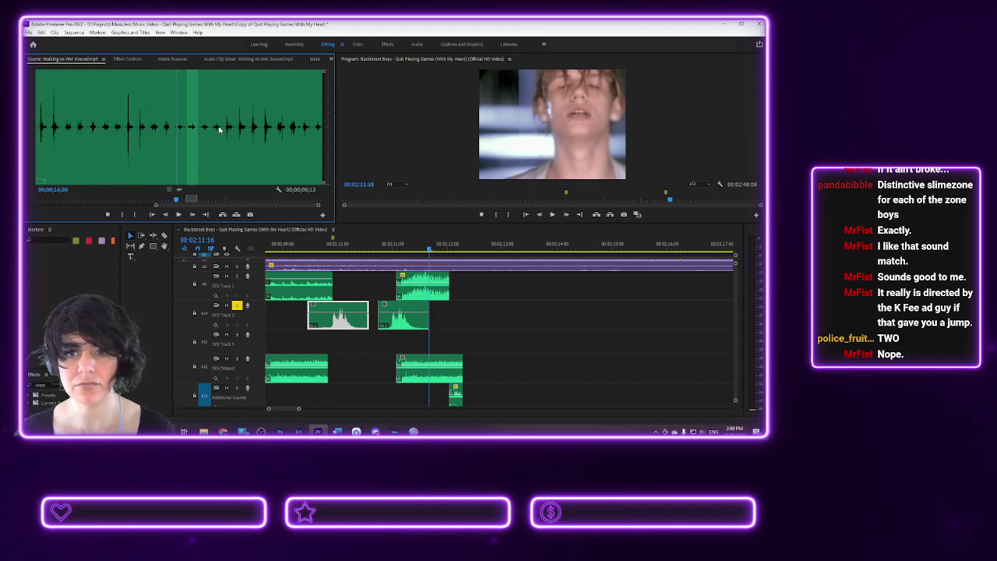
- Load the Jump in Puddle sound into the Source Monitor and listen to it from its first splash
{"action": "left_click", "coordinate": [129, 60]}
{"action": "left_click", "coordinate": [172, 60]}
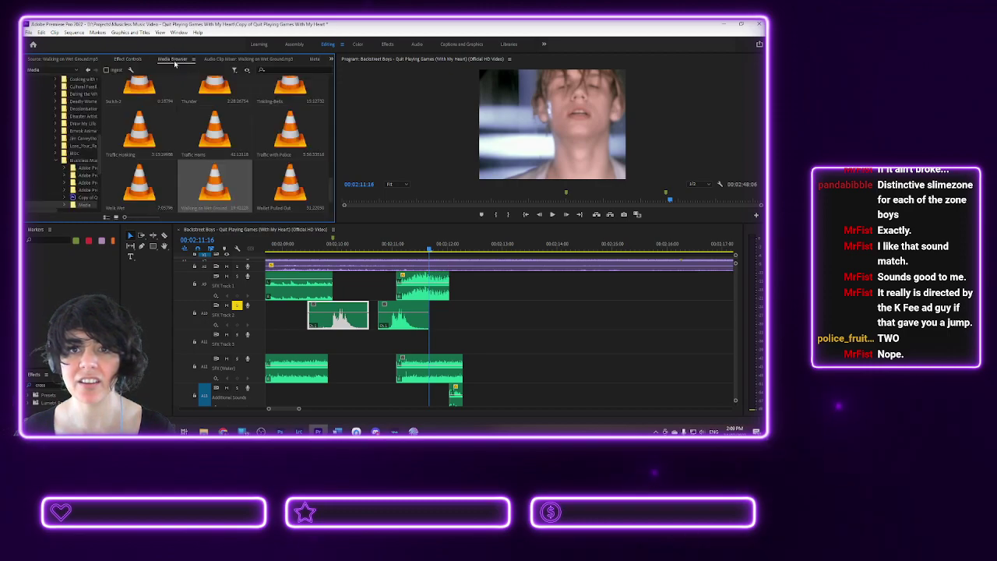
{"action": "scroll", "coordinate": [277, 148], "scroll_direction": "up", "scroll_amount": 5}
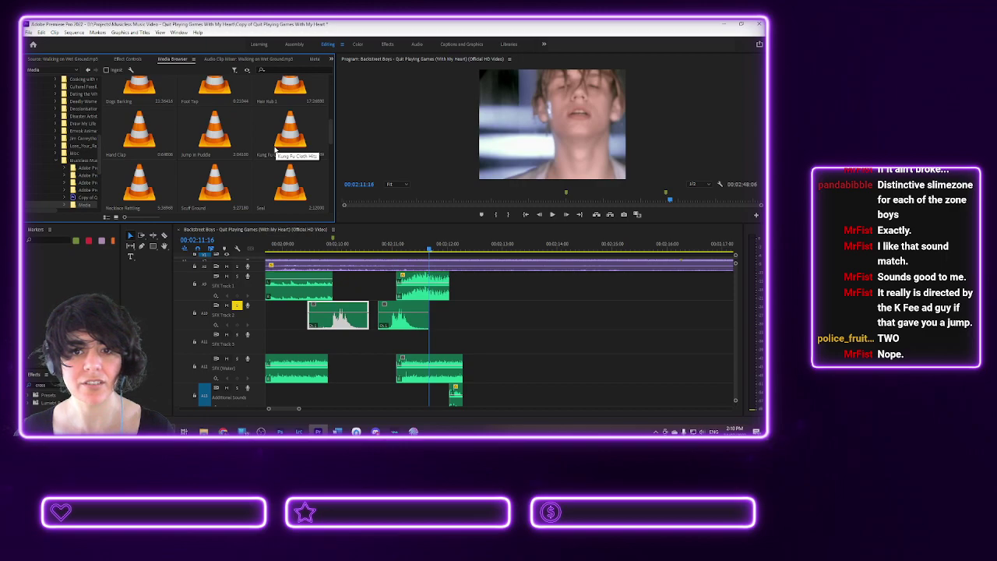
{"action": "double_click", "coordinate": [214, 128]}
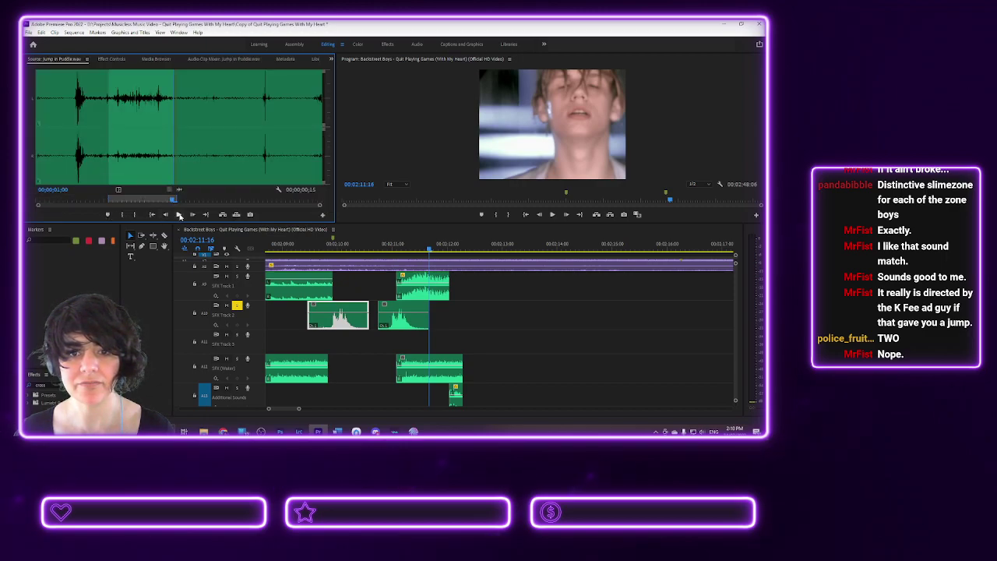
{"action": "left_click", "coordinate": [178, 215]}
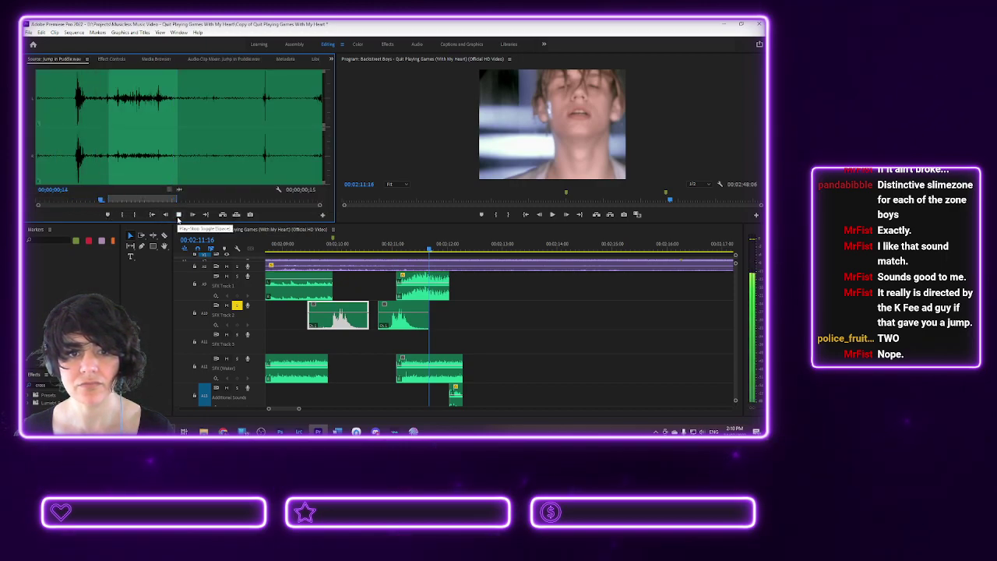
{"action": "left_click", "coordinate": [67, 162]}
{"action": "key", "text": "space"}
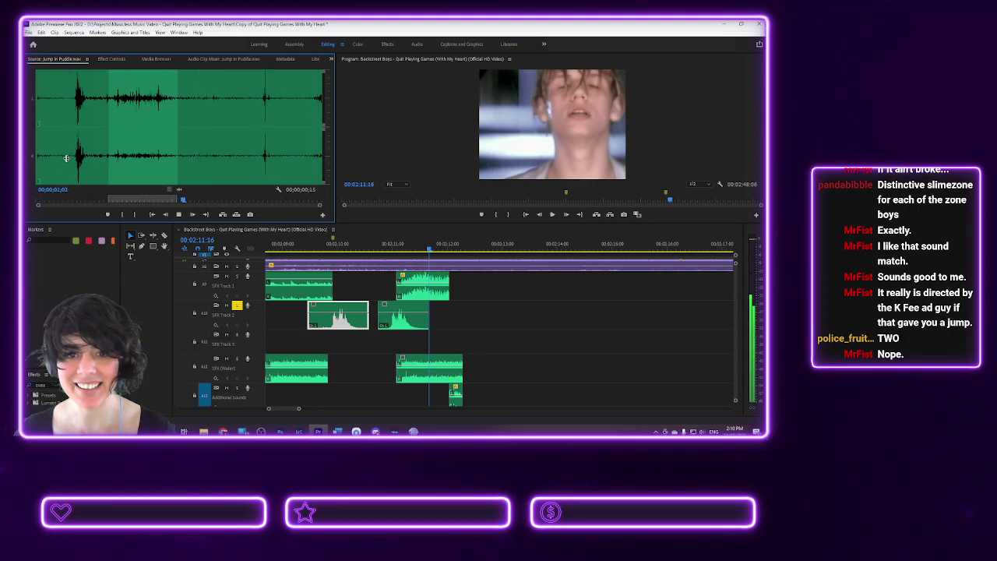
- Mark the Jump in Puddle splash from 00;00;00;07 to 00;00;01;00 and place it on SFX Track 3 beneath the first cloth clip
{"action": "left_click", "coordinate": [69, 160]}
{"action": "left_click", "coordinate": [122, 214]}
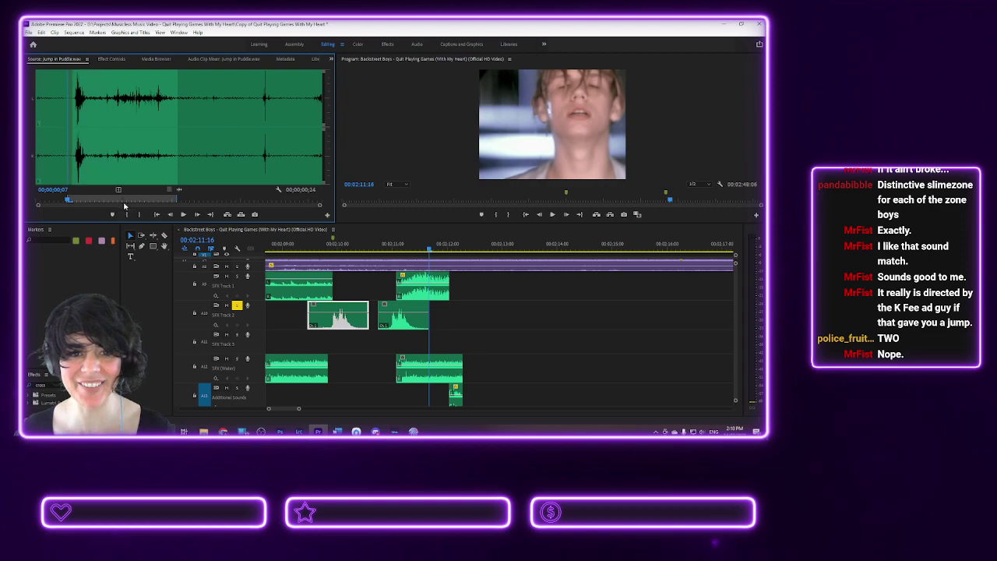
{"action": "left_click", "coordinate": [174, 156]}
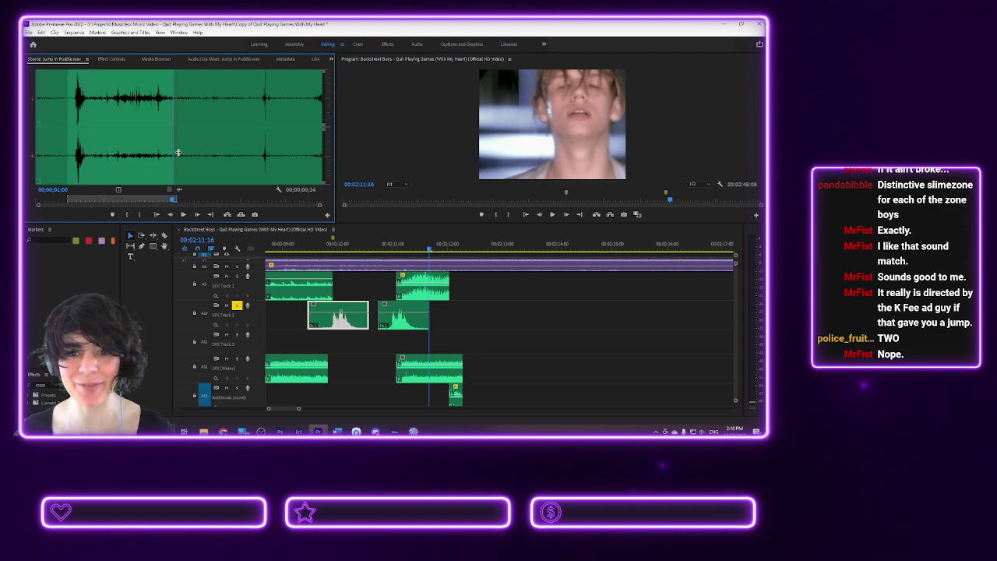
{"action": "left_click_drag", "start_coordinate": [179, 190], "coordinate": [321, 340]}
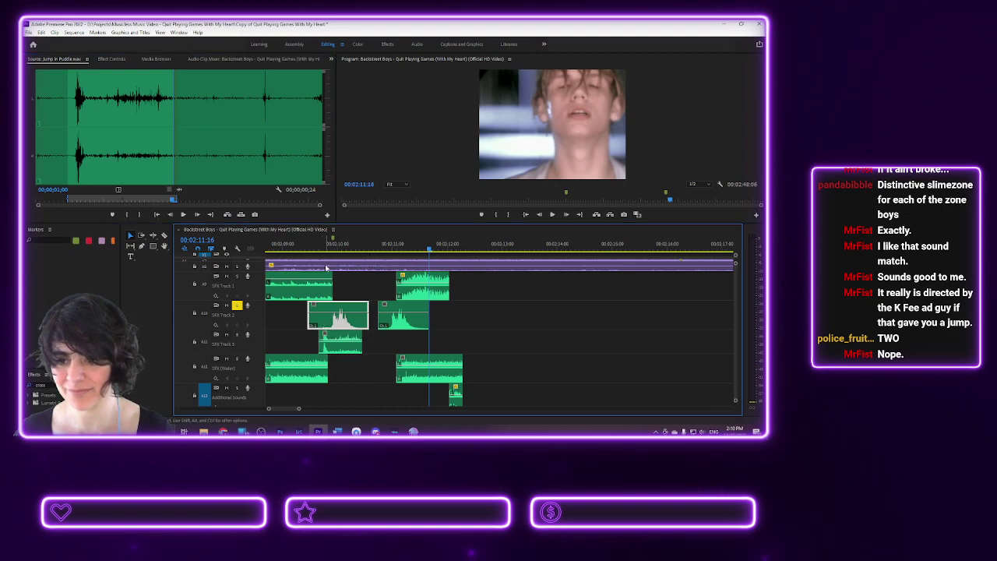
- Solo SFX Track 3 and play the puddle splash together with the cloth sounds
{"action": "left_click", "coordinate": [237, 334]}
{"action": "key", "text": "space"}
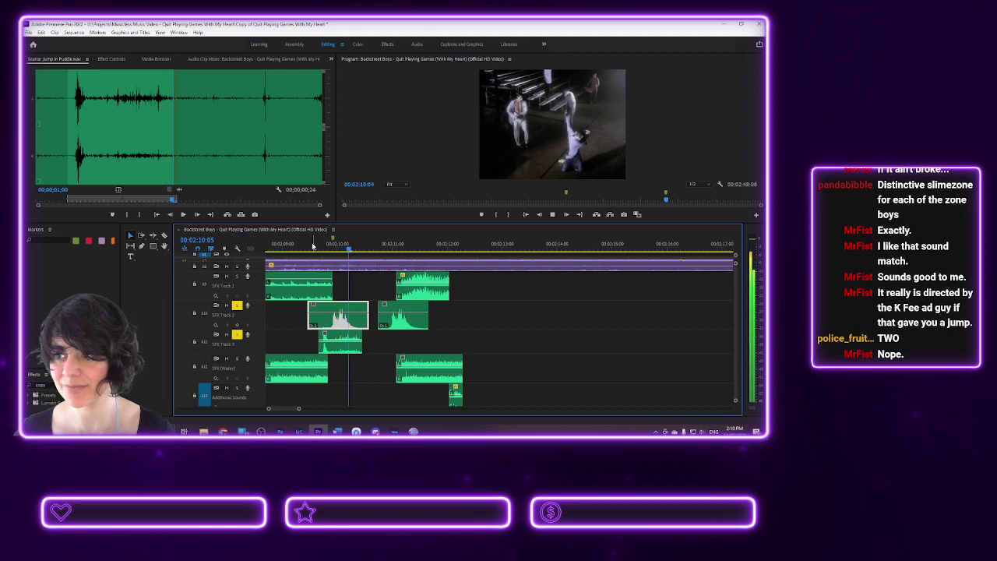
- Duplicate the SFX Track 3 clip, place the copy under the second SFX Track 2 clip, and play the section back
{"action": "left_click", "coordinate": [346, 340]}
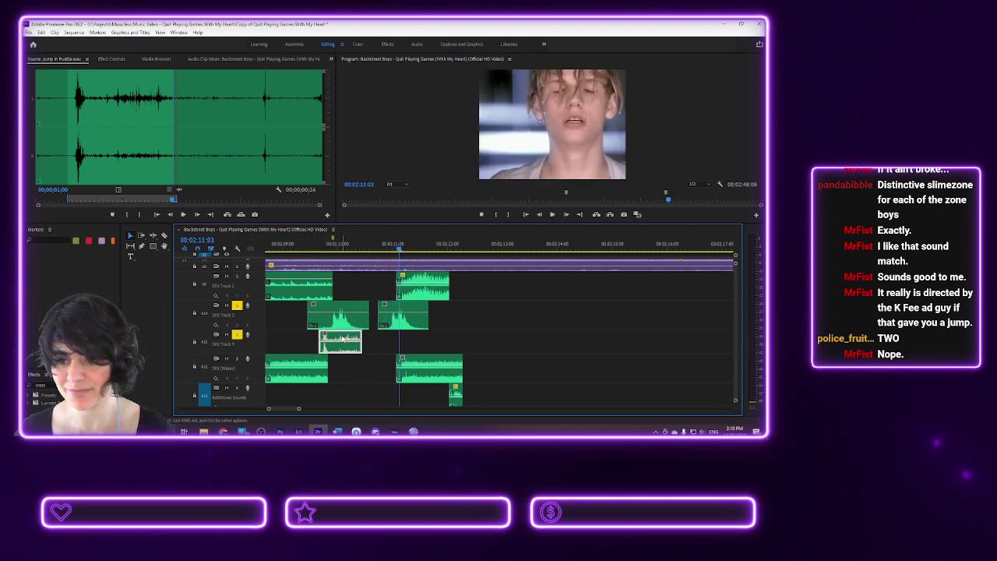
{"action": "left_click", "coordinate": [522, 249]}
{"action": "key", "text": "ctrl+v"}
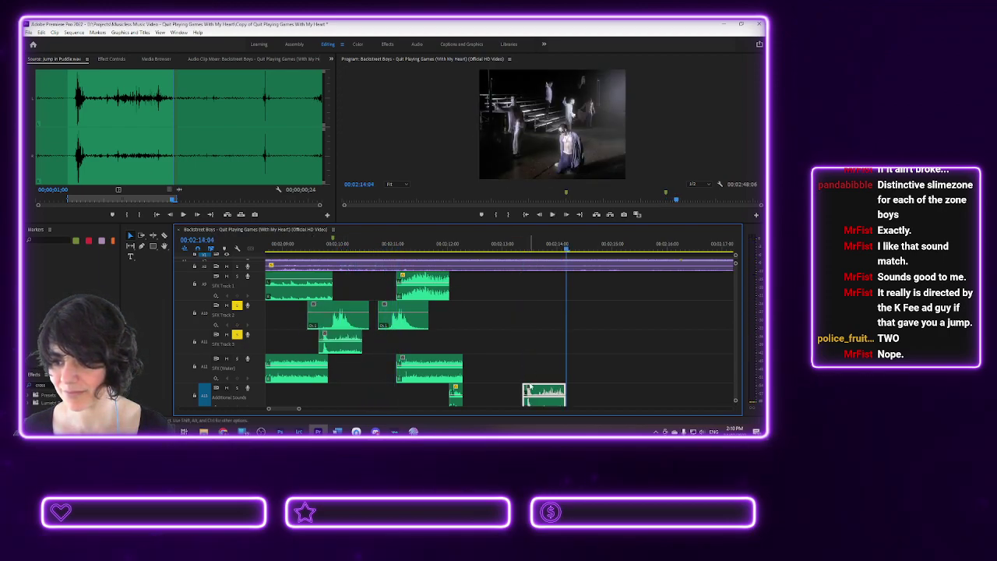
{"action": "left_click_drag", "start_coordinate": [538, 394], "coordinate": [395, 340]}
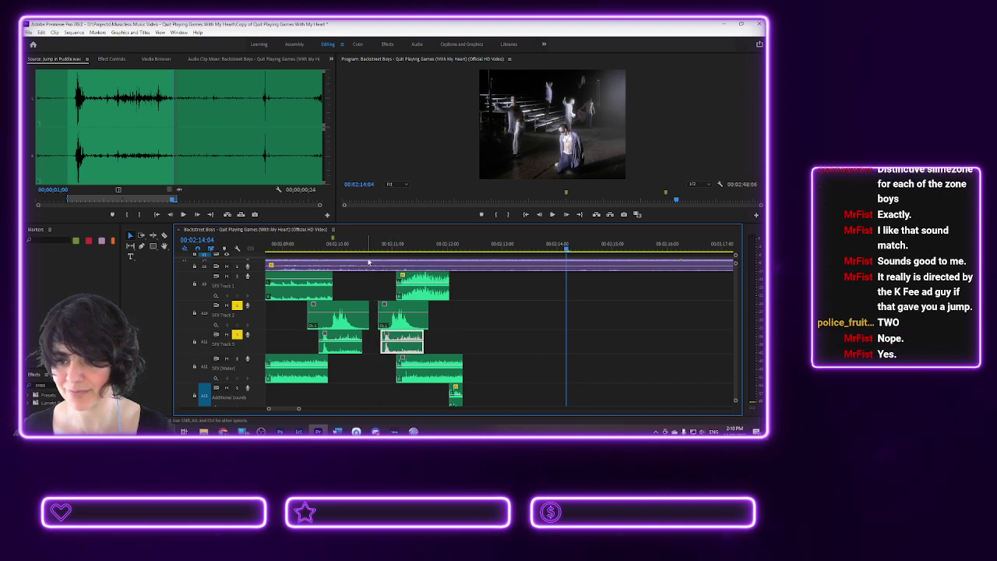
{"action": "left_click", "coordinate": [368, 249]}
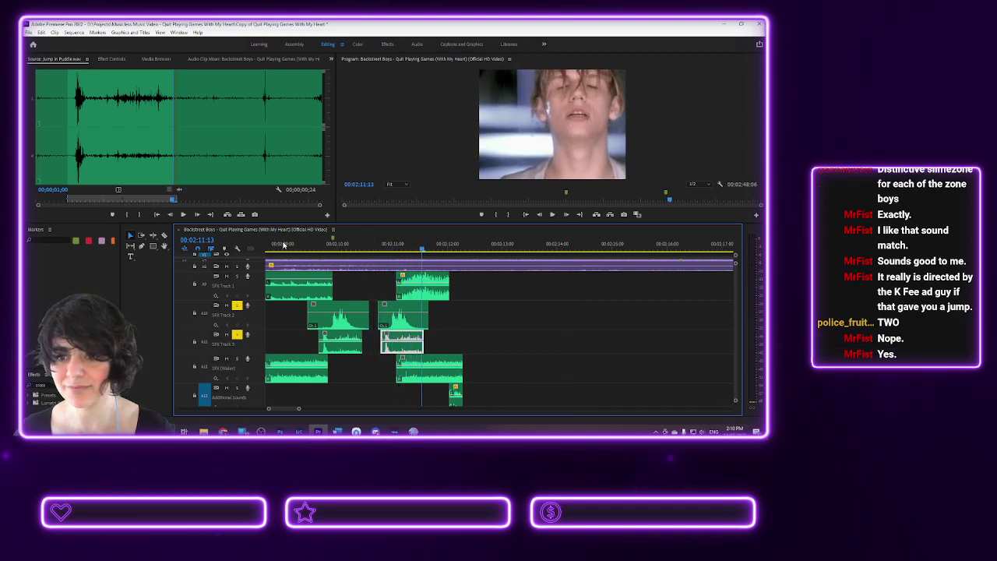
{"action": "scroll", "coordinate": [359, 320], "scroll_direction": "up", "scroll_amount": 3}
{"action": "scroll", "coordinate": [359, 320], "scroll_direction": "down", "scroll_amount": 3}
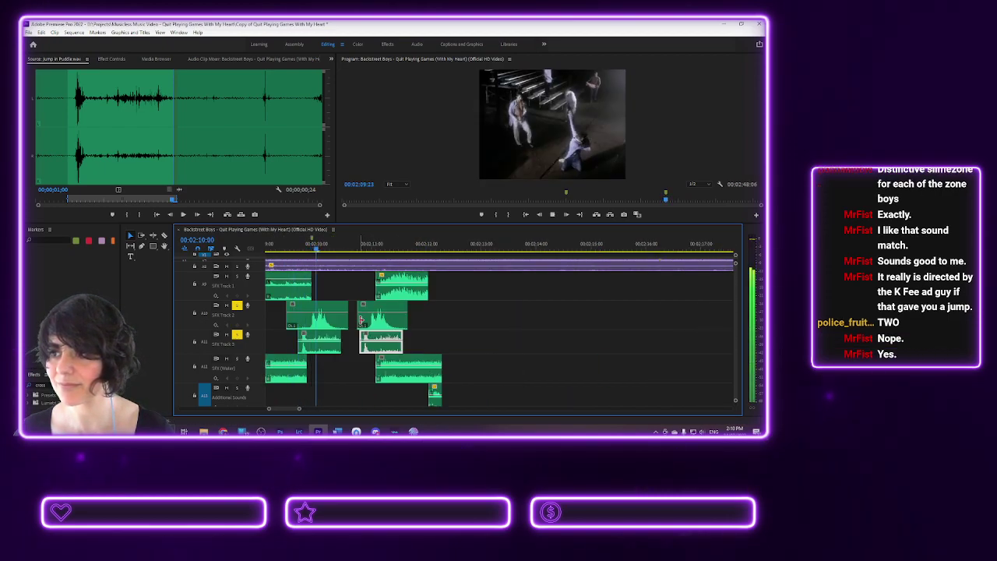
{"action": "key", "text": "space"}
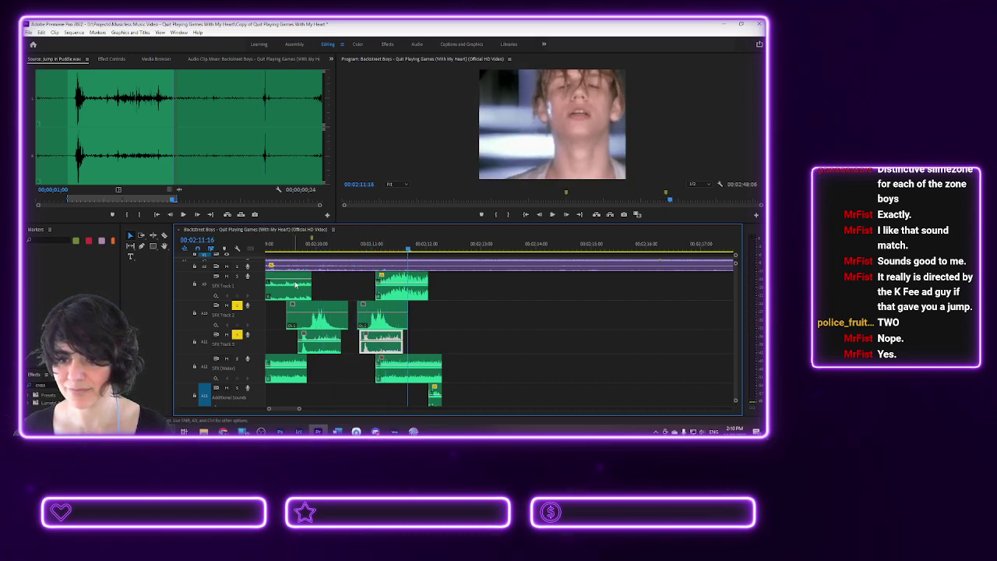
- Trim the start of the first SFX Track 3 clip to the marker at 00:02:09:22 and play the section back
{"action": "scroll", "coordinate": [285, 250], "scroll_direction": "up", "scroll_amount": 3}
{"action": "scroll", "coordinate": [280, 243], "scroll_direction": "down", "scroll_amount": 3}
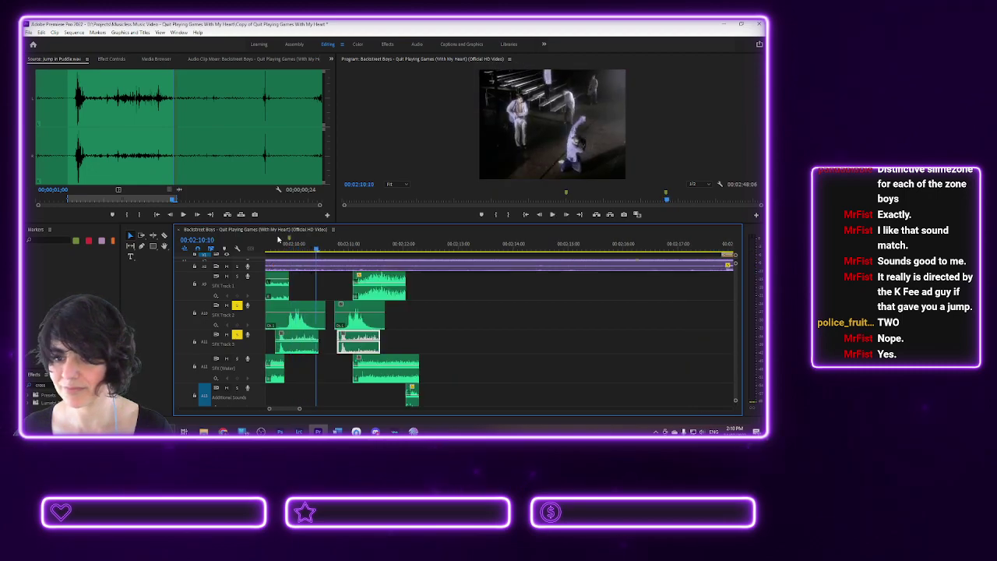
{"action": "left_click", "coordinate": [288, 243]}
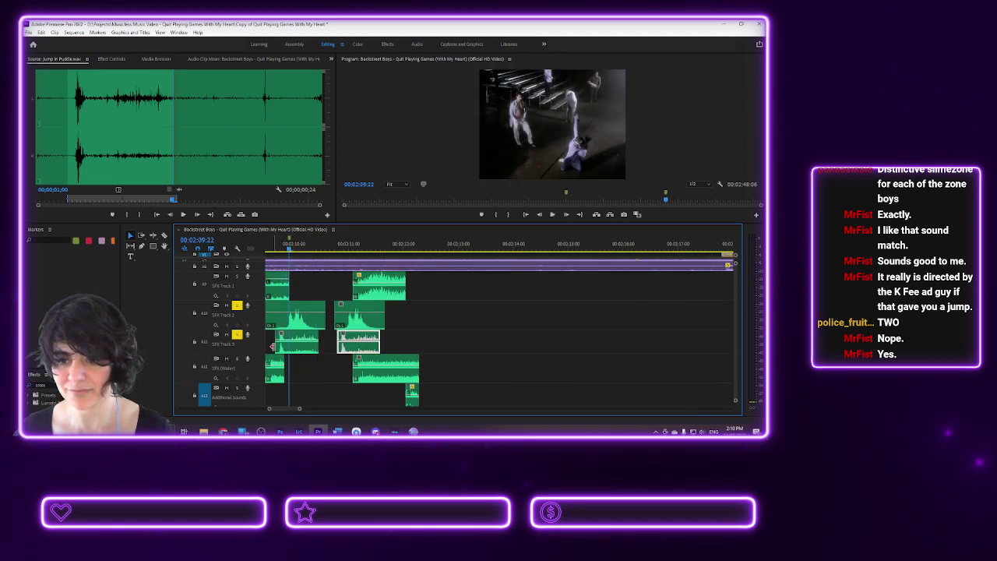
{"action": "left_click_drag", "start_coordinate": [275, 343], "coordinate": [290, 343]}
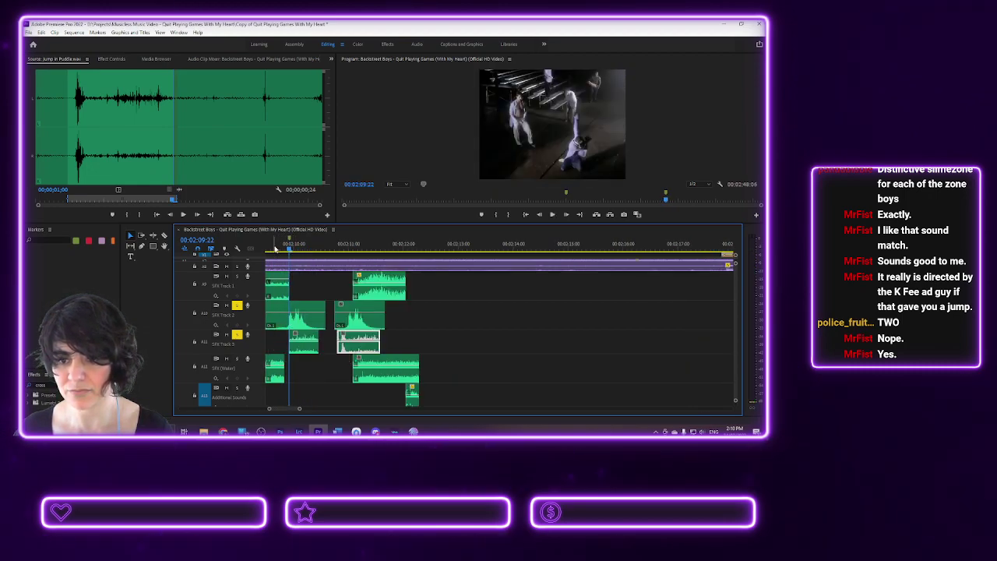
{"action": "key", "text": "space"}
{"action": "scroll", "coordinate": [275, 248], "scroll_direction": "up", "scroll_amount": 3}
{"action": "scroll", "coordinate": [280, 257], "scroll_direction": "down", "scroll_amount": 3}
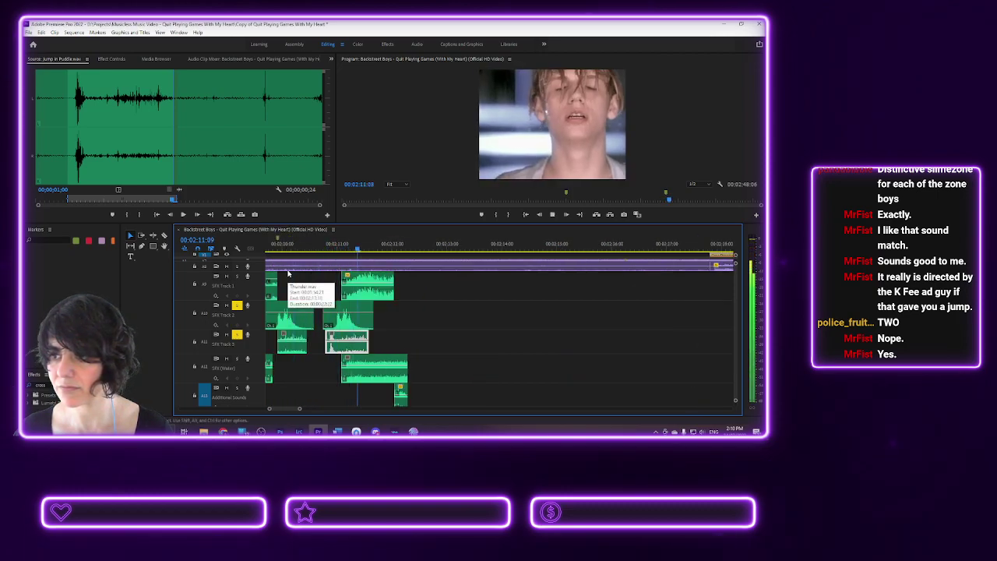
{"action": "key", "text": "space"}
- Trim the end of the second SFX Track 3 clip back to where the later SFX Track 1 clip starts, and play it back
{"action": "left_click_drag", "start_coordinate": [369, 347], "coordinate": [343, 345]}
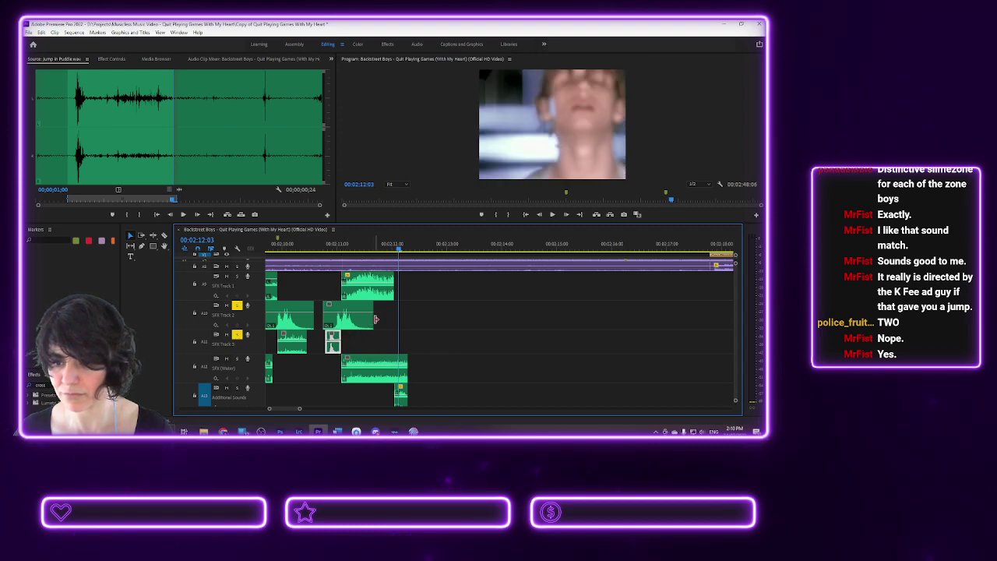
{"action": "key", "text": "j"}
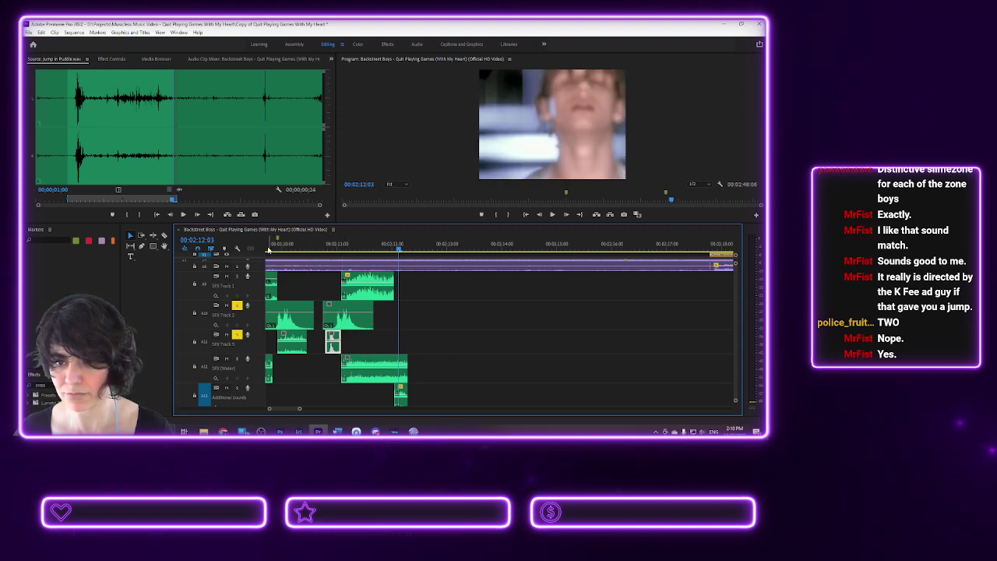
{"action": "key", "text": "space"}
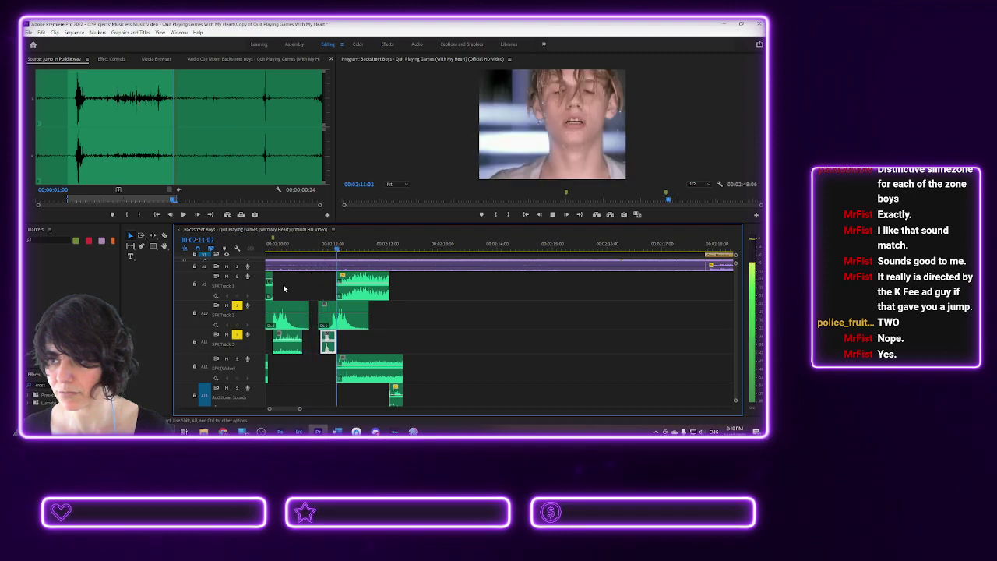
{"action": "key", "text": "j"}
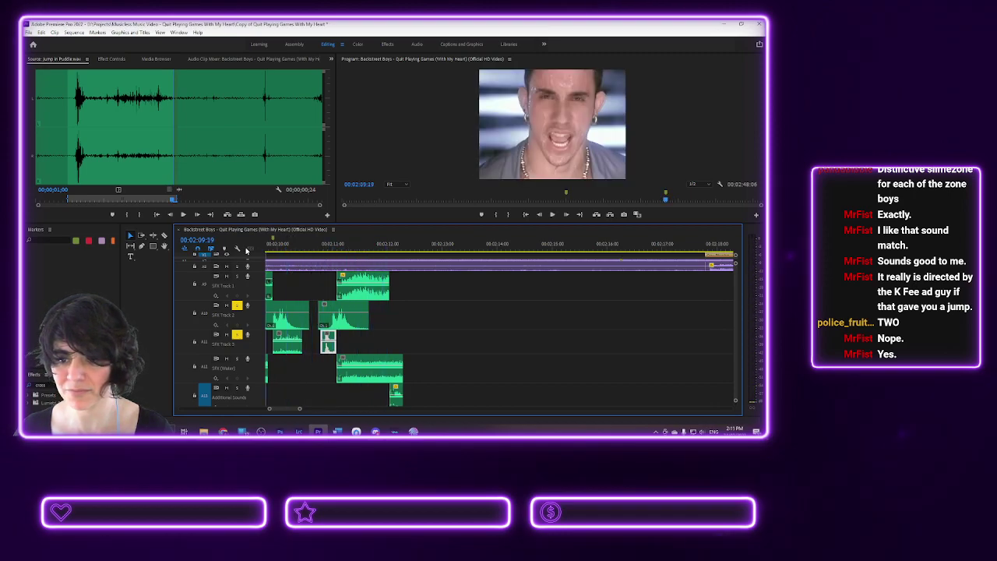
{"action": "key", "text": "space"}
- Extend the end of the second SFX Track 3 clip to match the end of the SFX Track 2 clip above, and review playback
{"action": "left_click_drag", "start_coordinate": [385, 347], "coordinate": [414, 349]}
{"action": "left_click", "coordinate": [356, 248]}
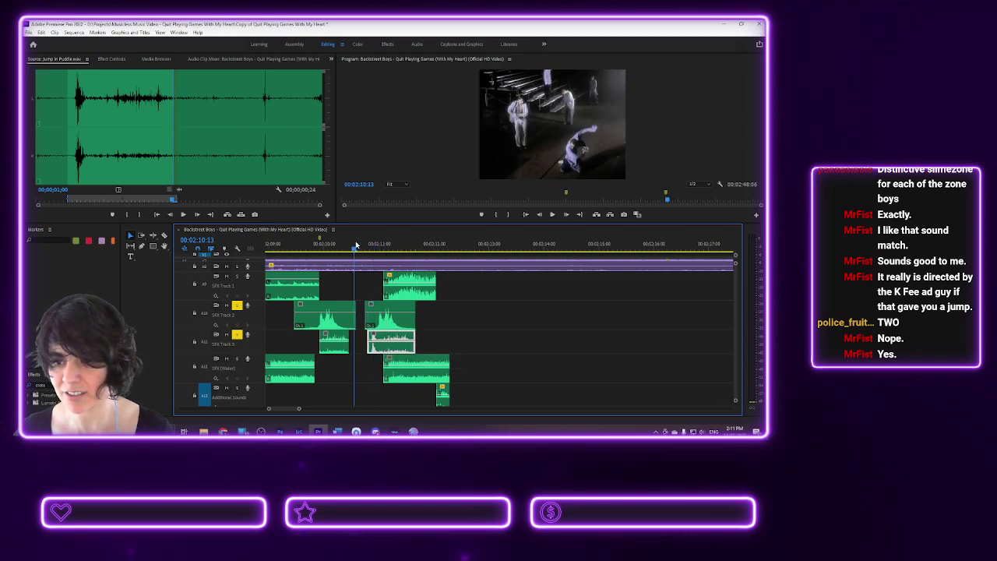
{"action": "key", "text": "space"}
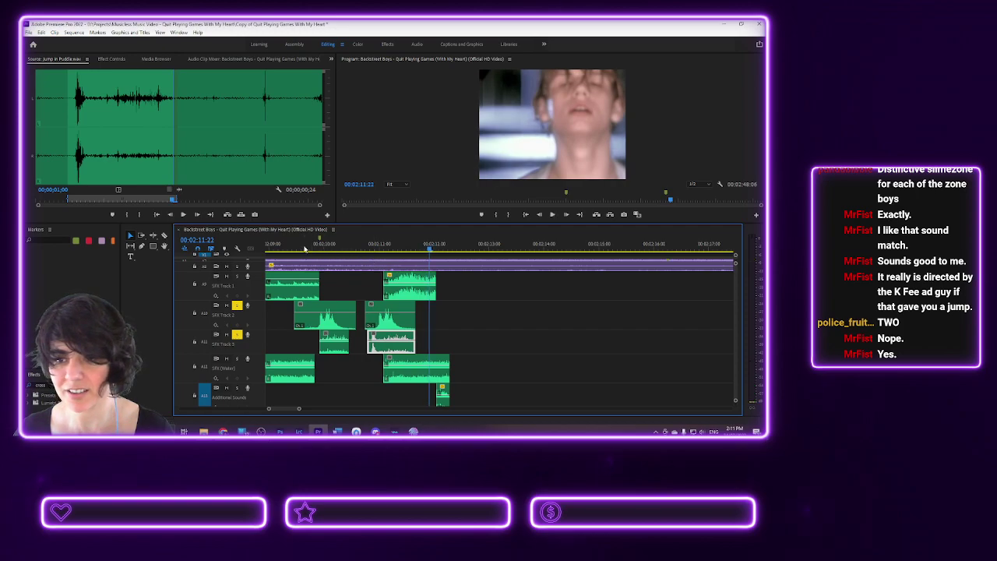
{"action": "left_click", "coordinate": [293, 246]}
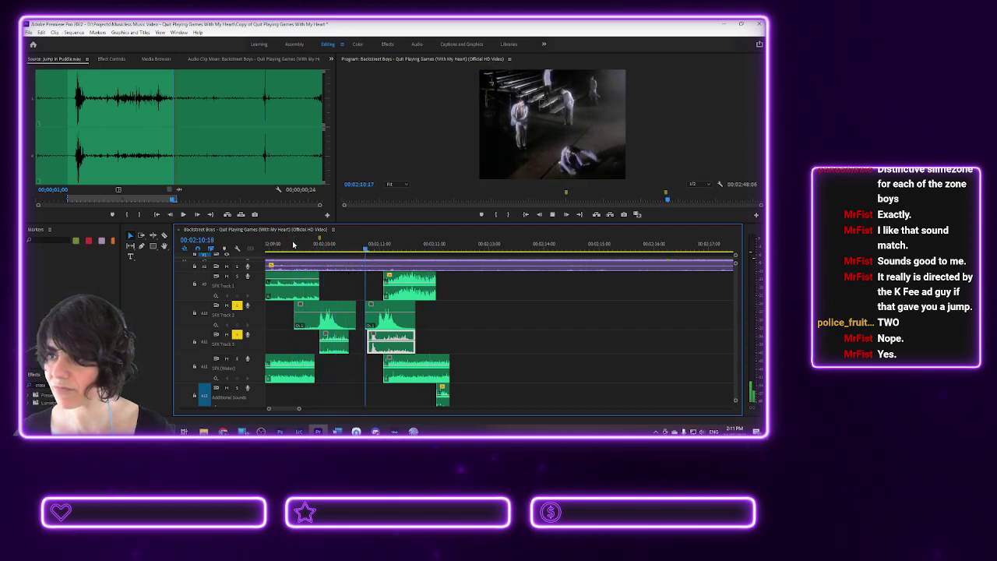
{"action": "key", "text": "space"}
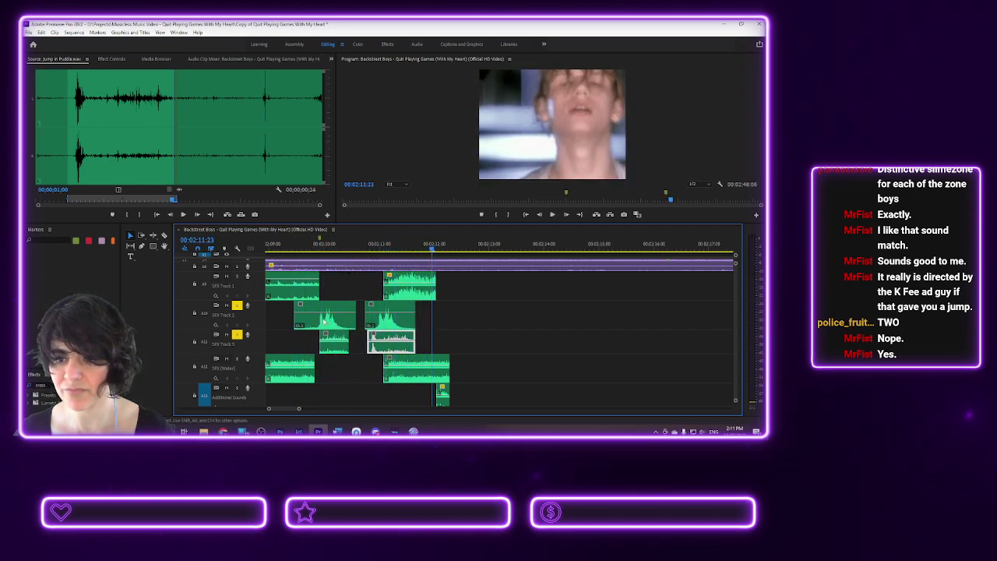
- Turn off solo on SFX Track 2 and listen to the two SFX Track 3 clips alone
{"action": "left_click", "coordinate": [295, 249]}
{"action": "key", "text": "space"}
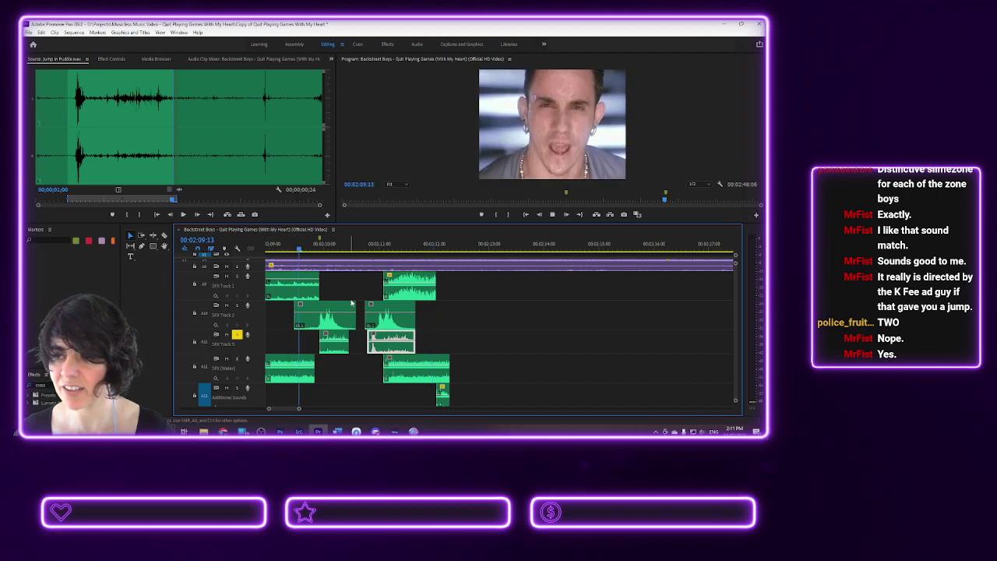
{"action": "key", "text": "space"}
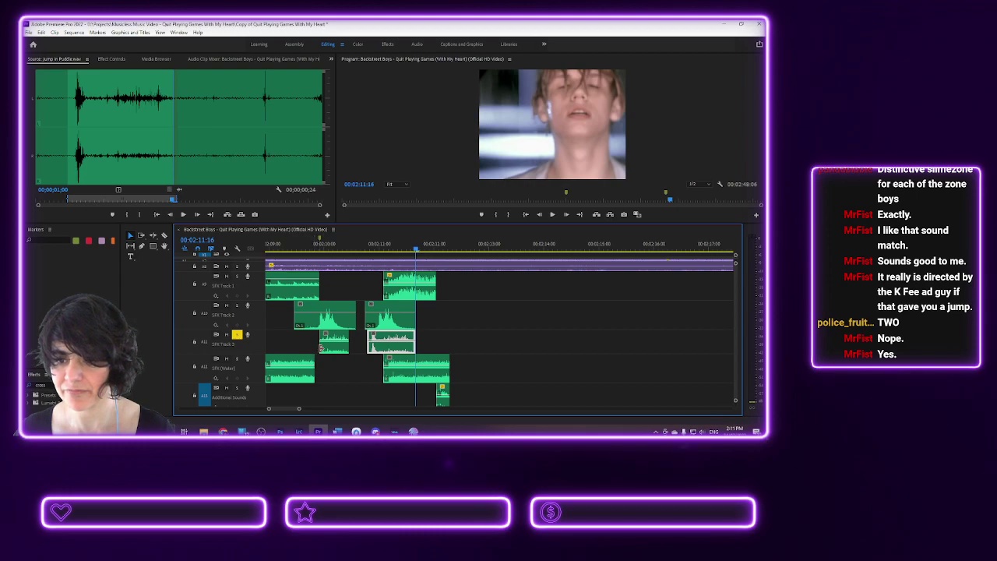
- Extend the start of the first SFX Track 3 clip earlier than the marker and play the section back
{"action": "left_click_drag", "start_coordinate": [318, 347], "coordinate": [307, 346]}
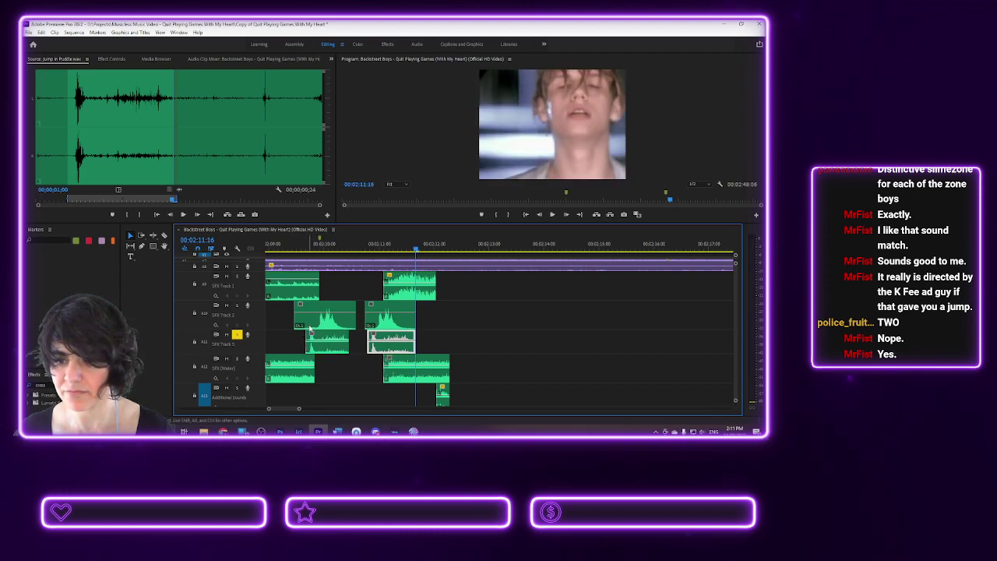
{"action": "left_click", "coordinate": [298, 247]}
{"action": "key", "text": "space"}
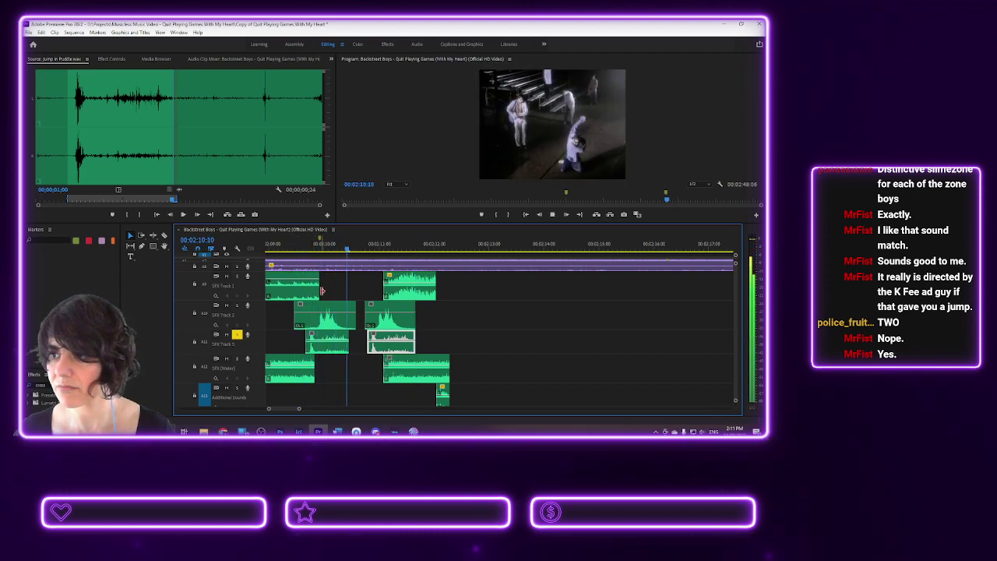
{"action": "key", "text": "space"}
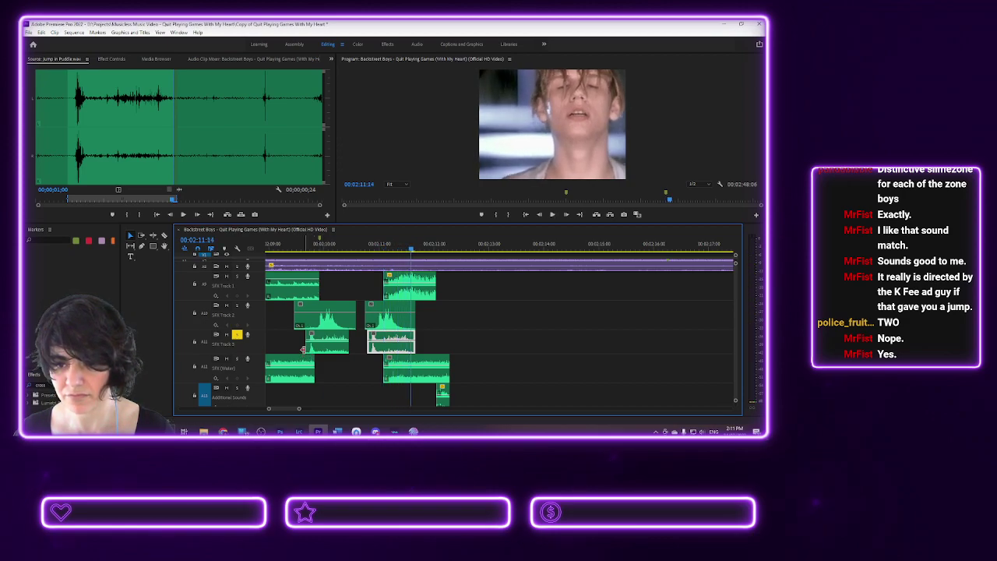
- Trim the start of the first SFX Track 3 clip to just before the marker and play both clips back
{"action": "left_click_drag", "start_coordinate": [308, 347], "coordinate": [316, 347]}
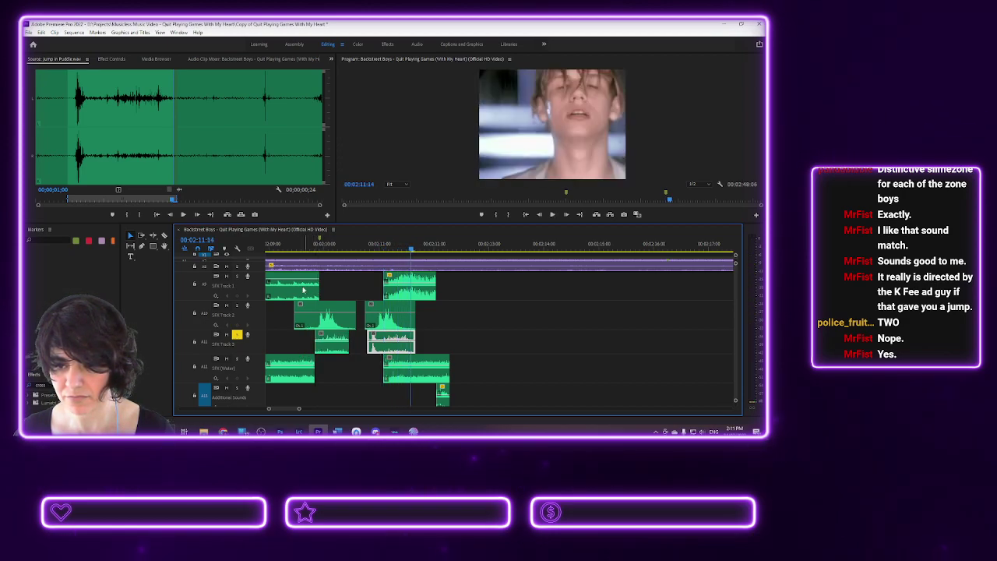
{"action": "left_click", "coordinate": [304, 247]}
{"action": "key", "text": "space"}
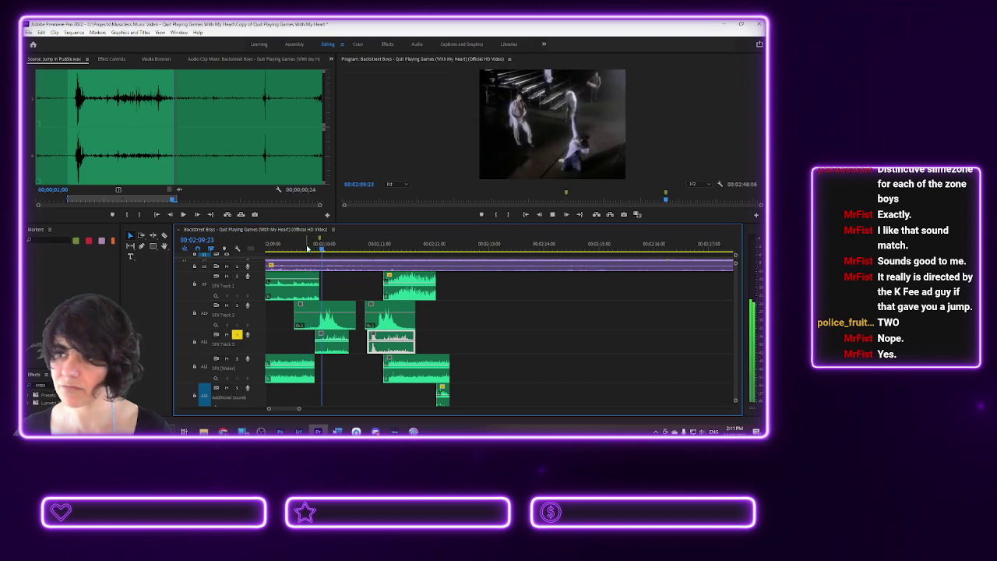
{"action": "key", "text": "space"}
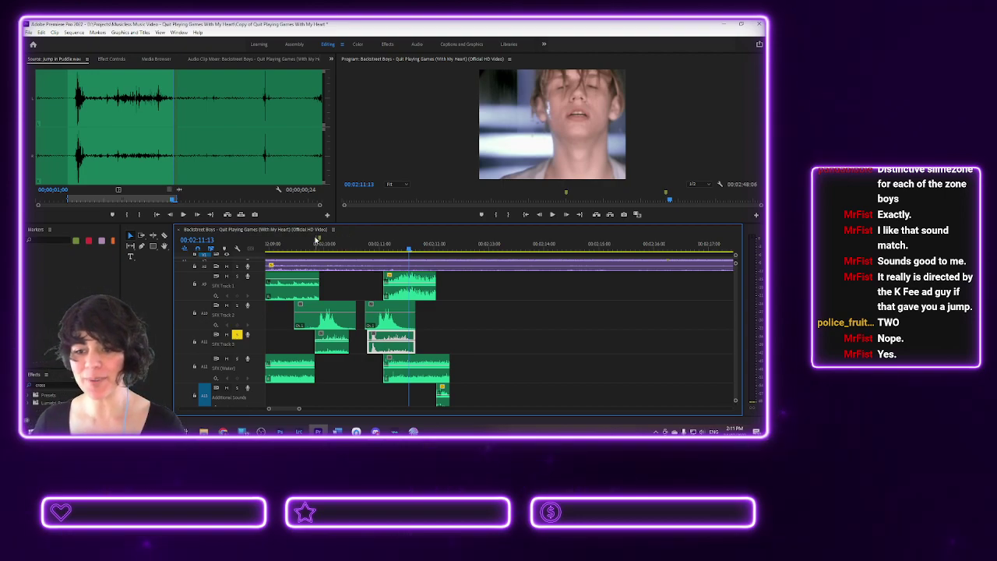
{"action": "left_click", "coordinate": [307, 247]}
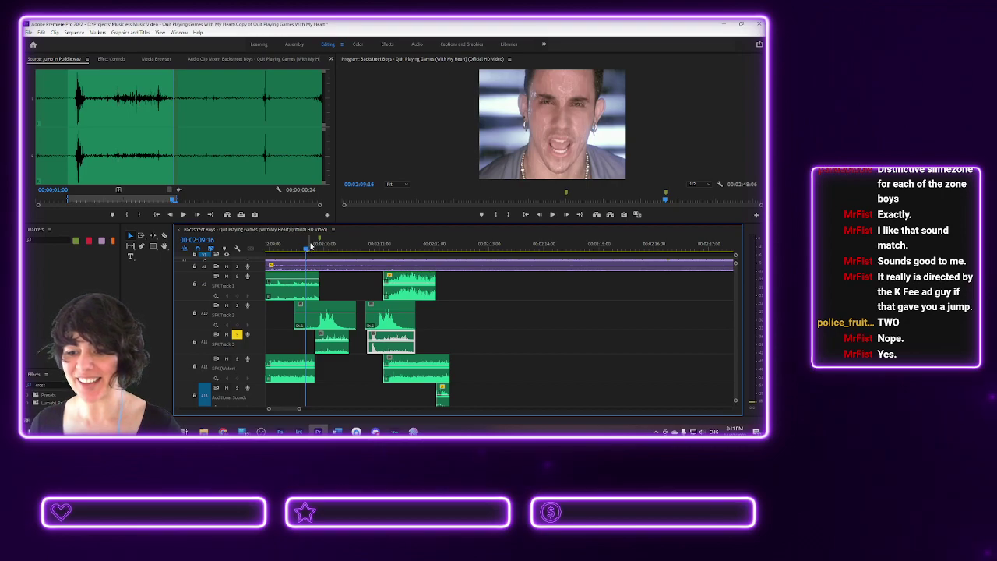
{"action": "key", "text": "space"}
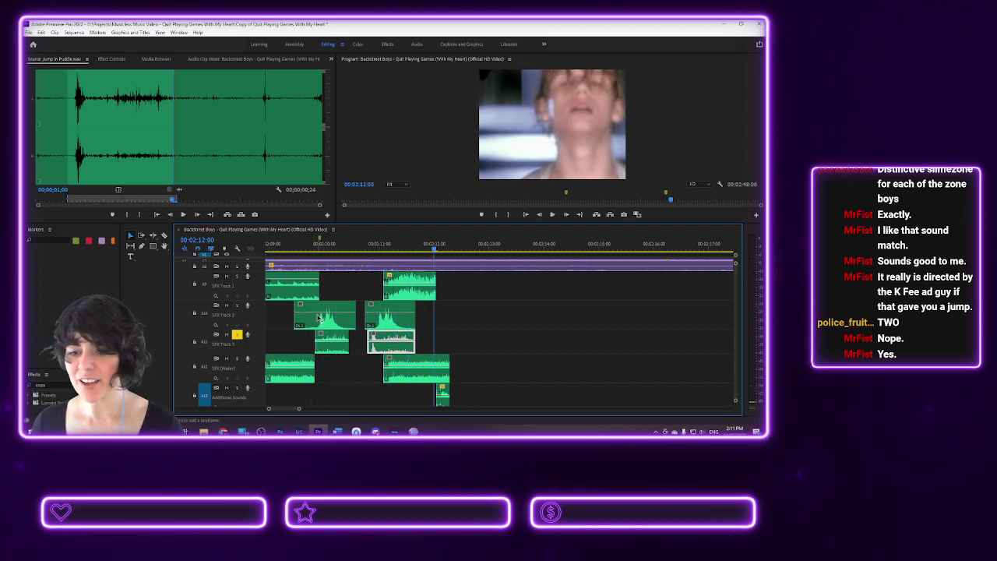
- Solo SFX Track 2 along with SFX Track 3 and play the two tracks together
{"action": "left_click", "coordinate": [237, 304]}
{"action": "left_click", "coordinate": [307, 246]}
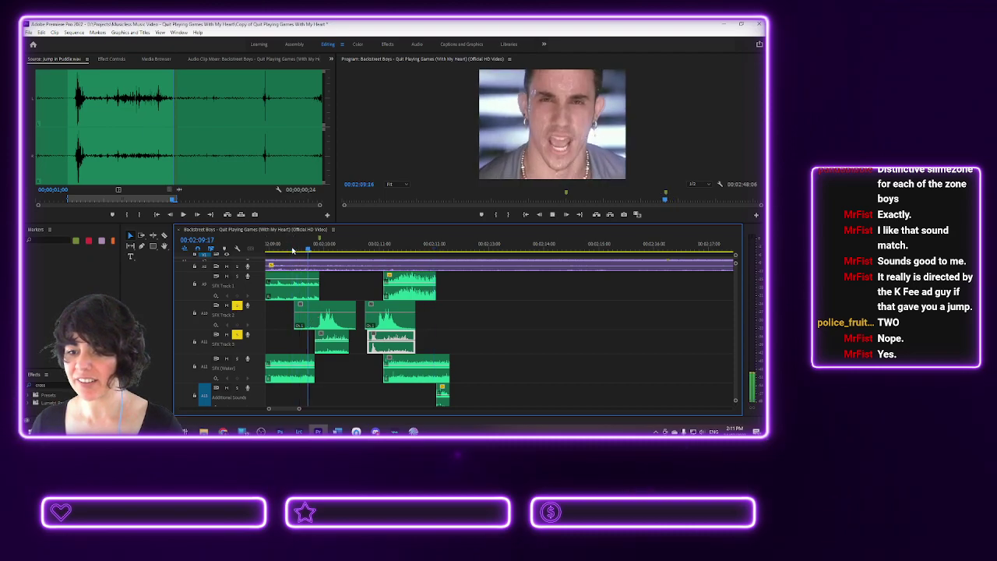
{"action": "key", "text": "space"}
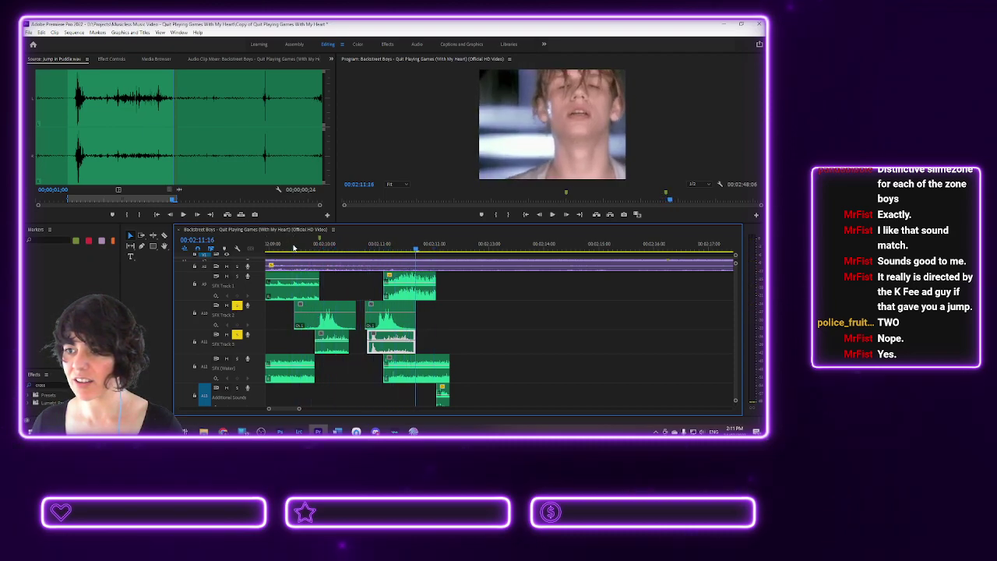
- Turn off solo on SFX Track 2 and SFX Track 3, playing the section back alone and in the full mix
{"action": "left_click", "coordinate": [298, 249]}
{"action": "key", "text": "space"}
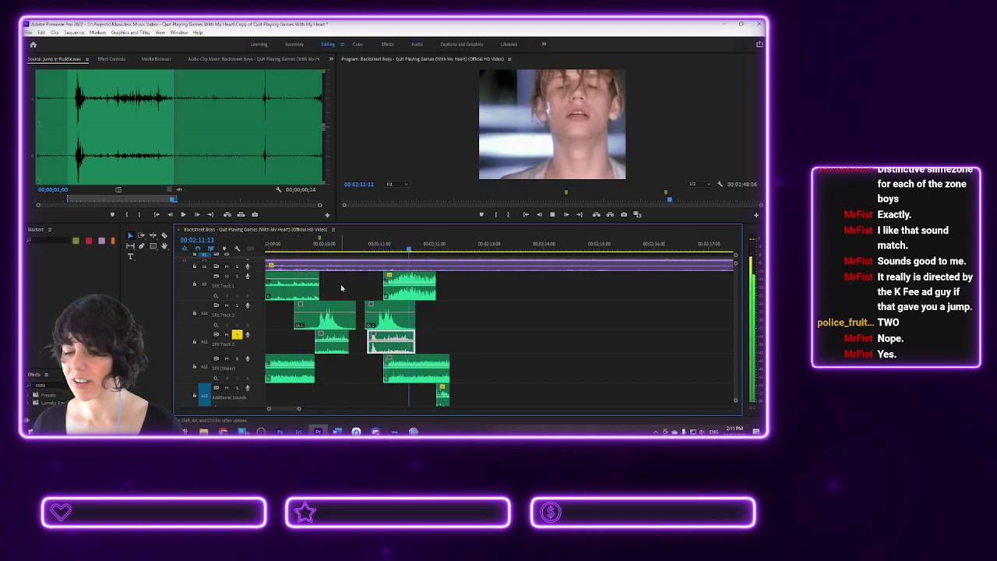
{"action": "key", "text": "space"}
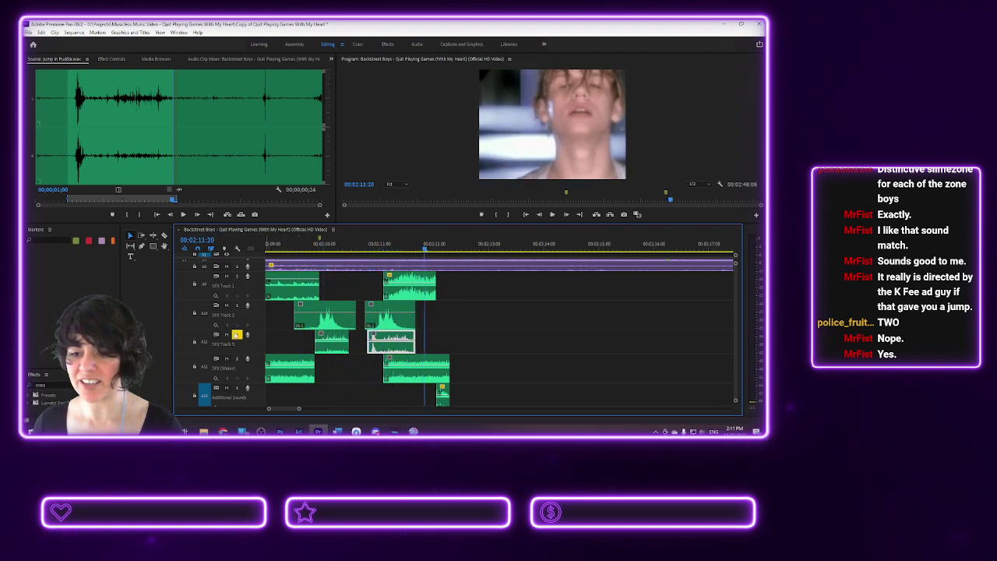
{"action": "left_click", "coordinate": [311, 249]}
{"action": "key", "text": "space"}
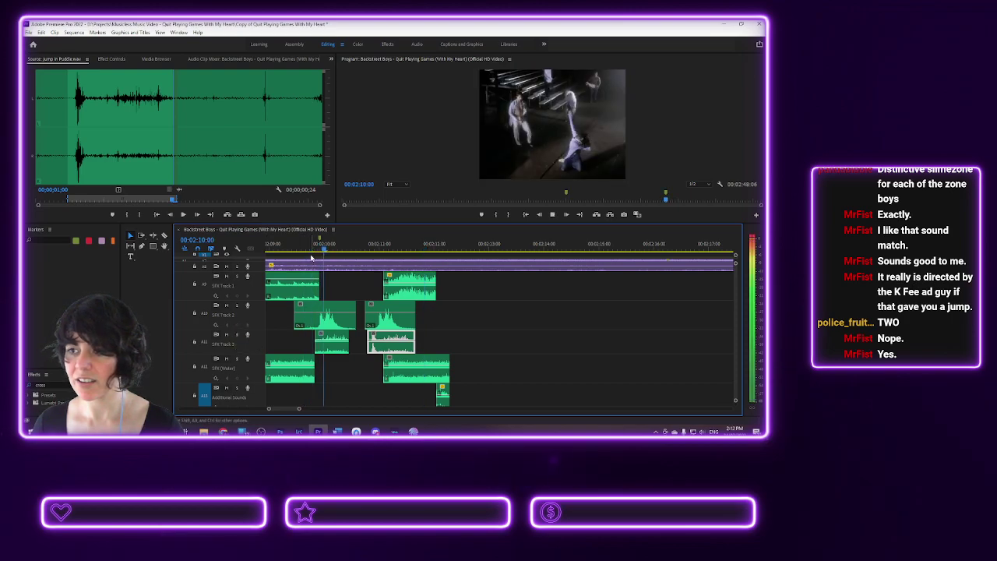
{"action": "key", "text": "space"}
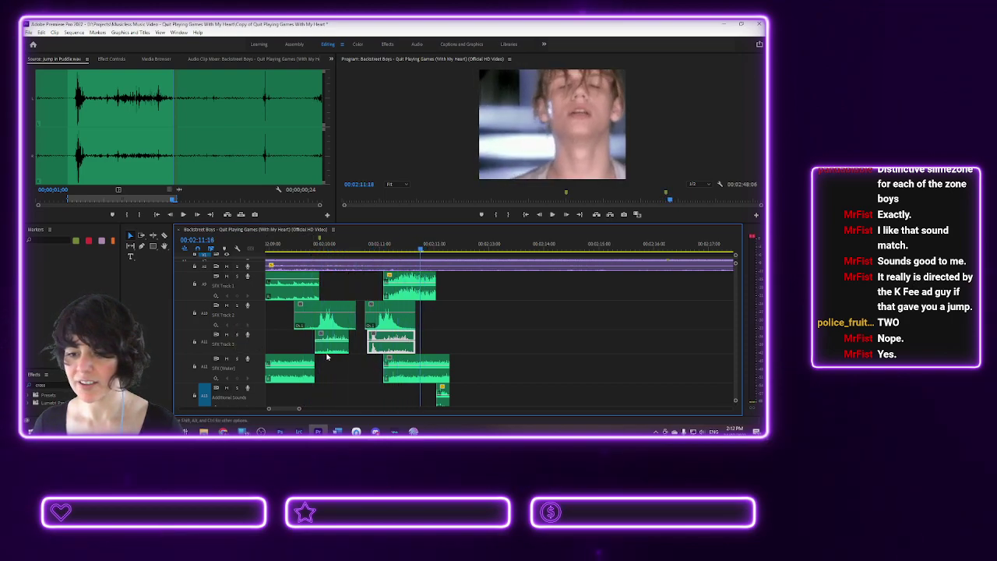
- Adjust the volume level of the first SFX Track 3 clip and play the section back
{"action": "left_click", "coordinate": [335, 344]}
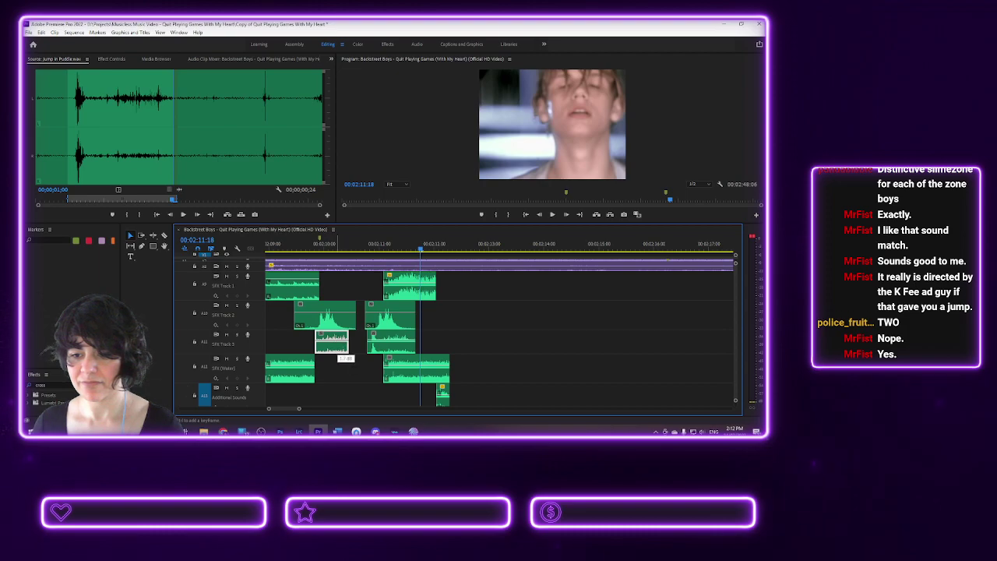
{"action": "left_click", "coordinate": [305, 248]}
{"action": "key", "text": "space"}
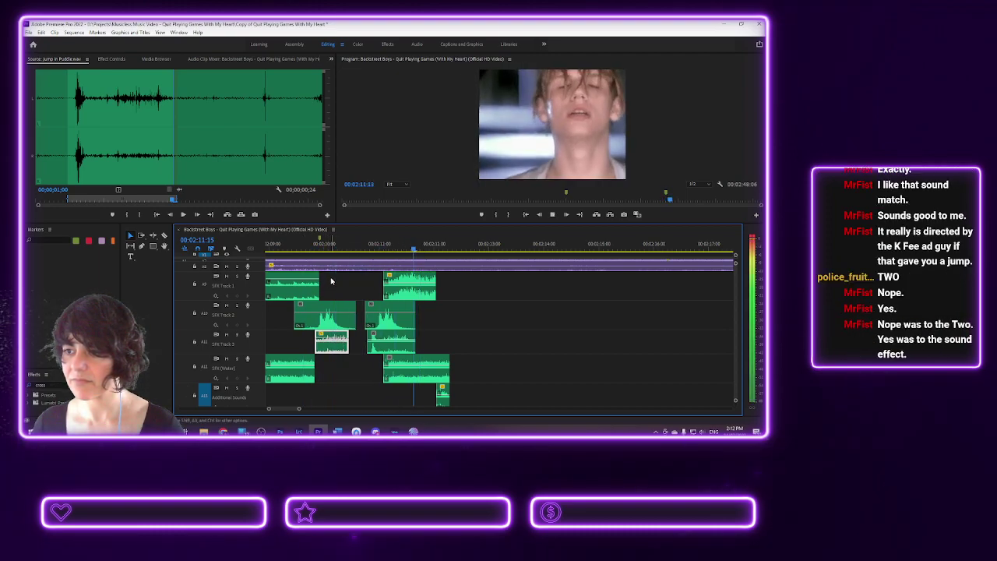
{"action": "key", "text": "space"}
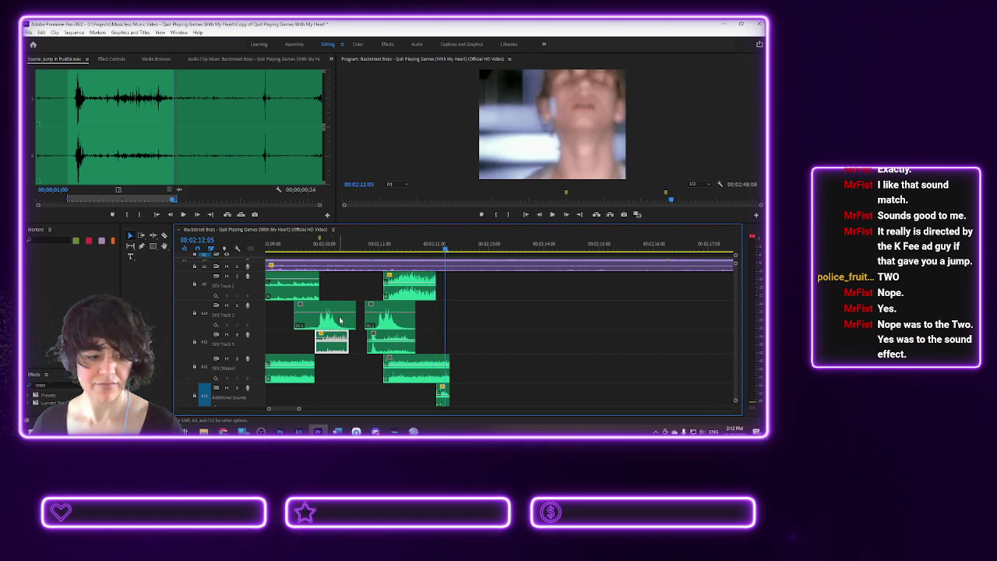
- Delete both heavy cloth shaking clips from SFX Track 2 around 00:02:10:00
{"action": "left_click", "coordinate": [340, 321]}
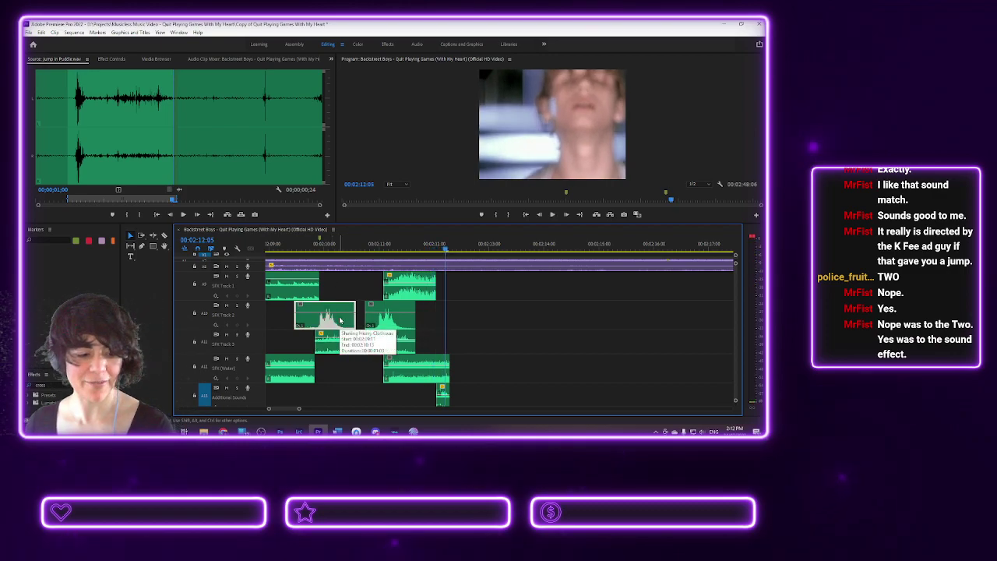
{"action": "key", "text": "Delete"}
{"action": "left_click", "coordinate": [380, 321]}
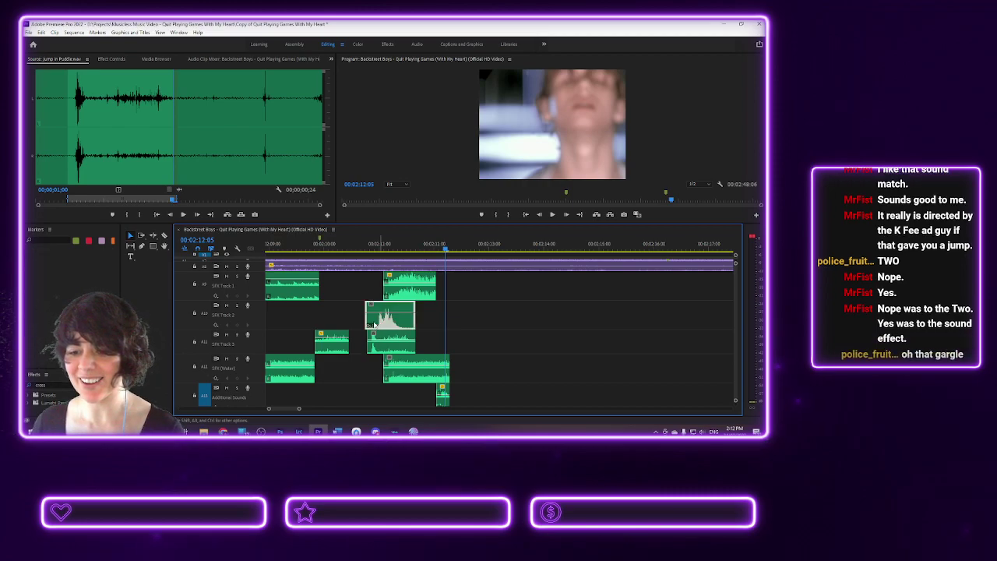
{"action": "key", "text": "Delete"}
- Move both SFX Track 3 clips up to SFX Track 2 at the same times, save the project and play the section back
{"action": "left_click", "coordinate": [341, 348]}
{"action": "left_click_drag", "start_coordinate": [340, 348], "coordinate": [381, 328]}
{"action": "left_click", "coordinate": [387, 348]}
{"action": "key", "text": "ctrl+s"}
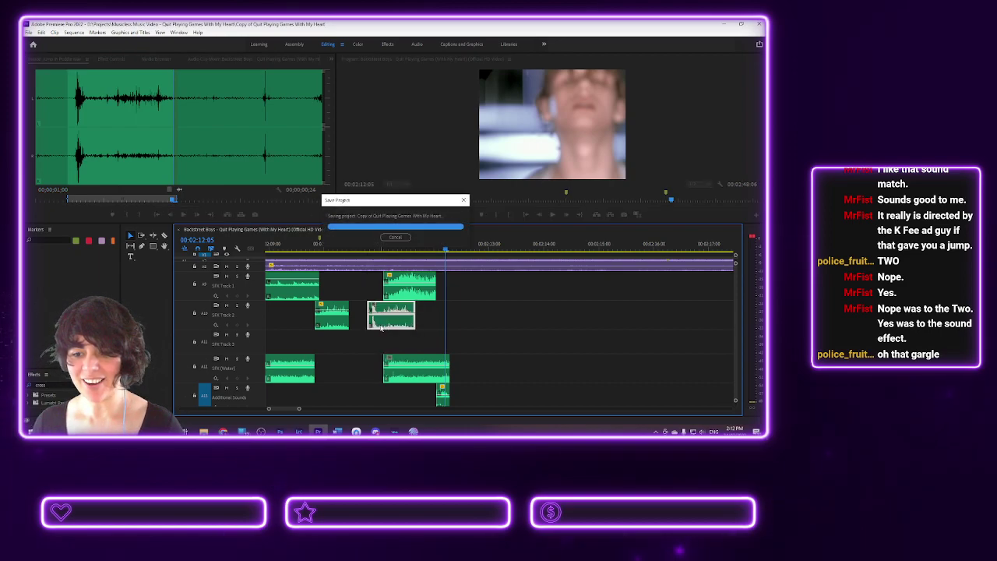
{"action": "left_click", "coordinate": [308, 243]}
{"action": "key", "text": "space"}
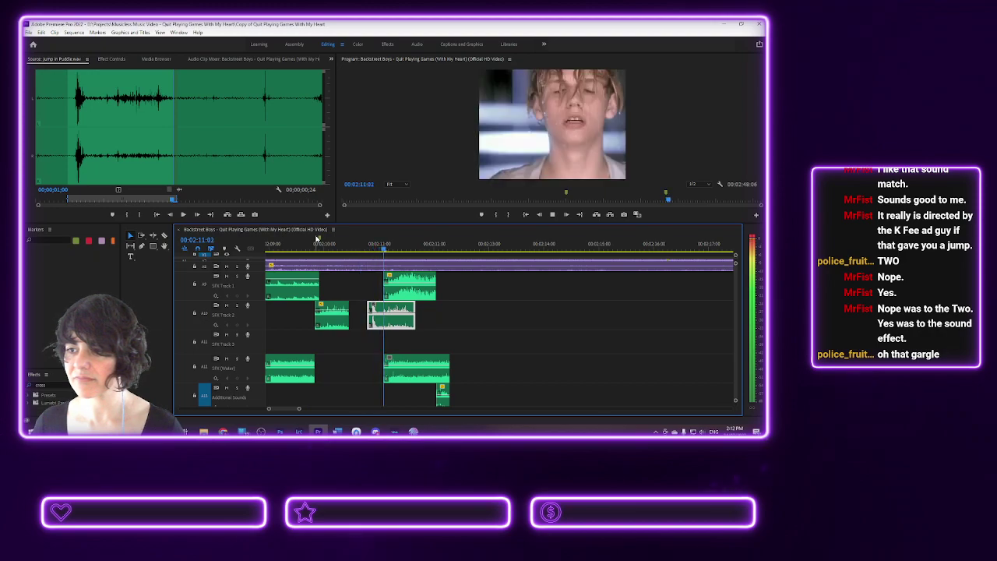
{"action": "key", "text": "space"}
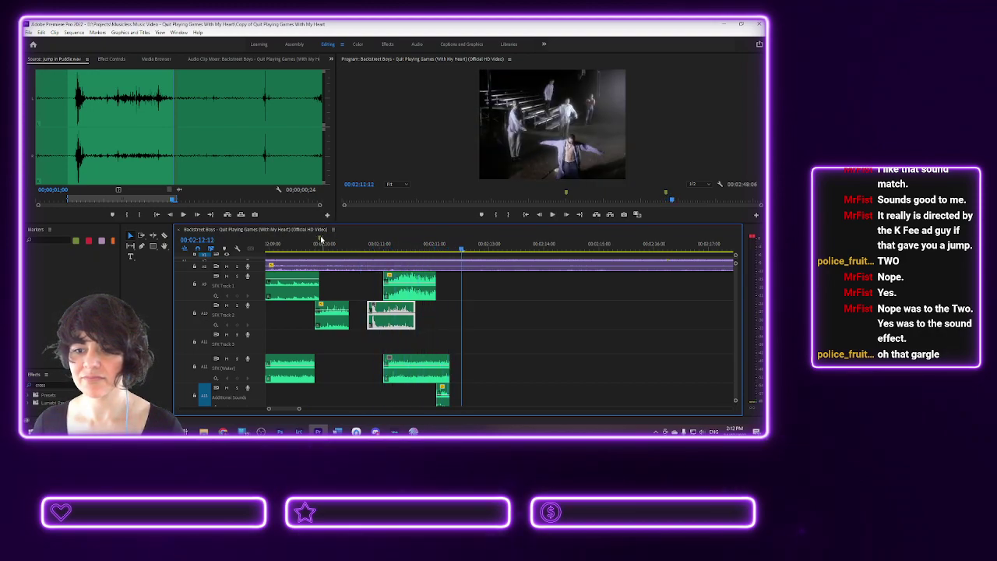
- Clear the sequence marker at 00:02:09:22, place the playhead at 00:02:09:19 and save the project
{"action": "left_click", "coordinate": [319, 239]}
{"action": "right_click", "coordinate": [319, 238]}
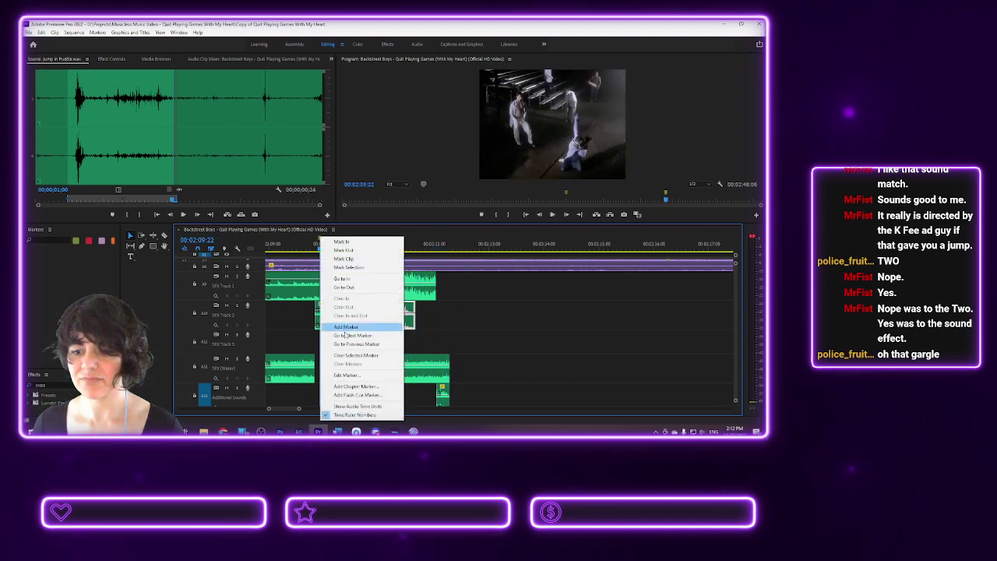
{"action": "left_click", "coordinate": [348, 355]}
{"action": "left_click", "coordinate": [314, 247]}
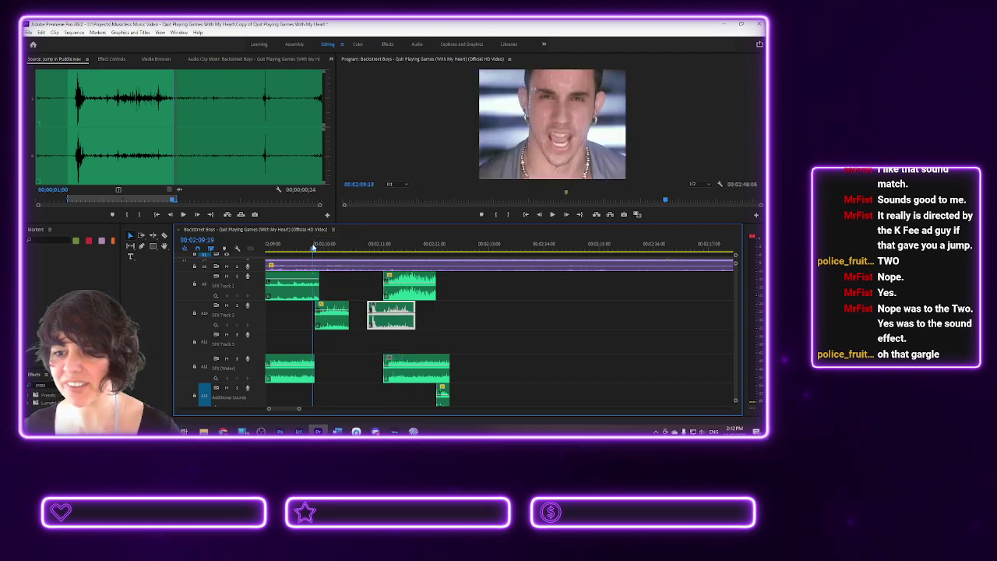
{"action": "key", "text": "ctrl+s"}
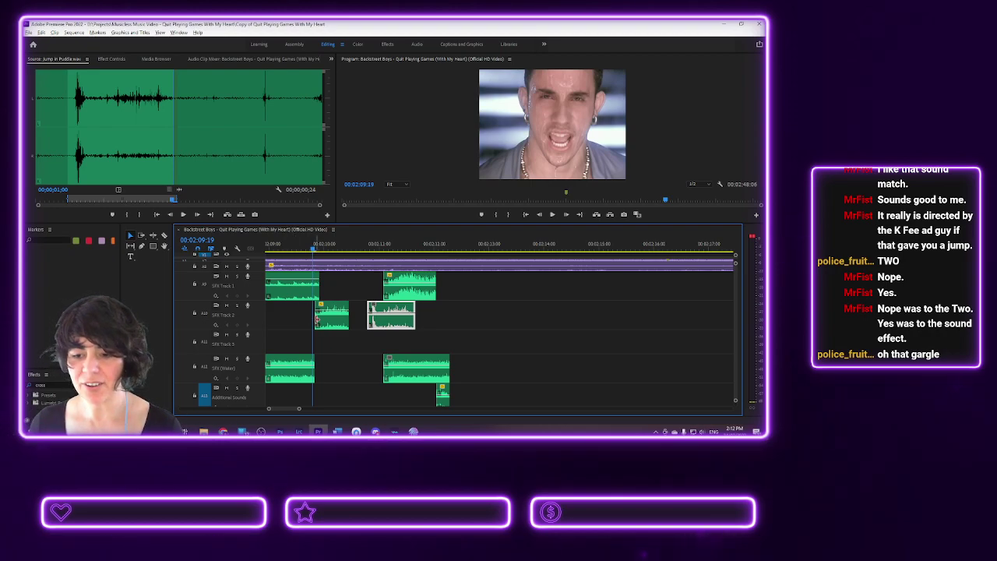
- Enlarge the video preview and play the whole sequence from the start through to the Special thanks credits
{"action": "key", "text": "minus"}
{"action": "key", "text": "minus"}
{"action": "key", "text": "minus"}
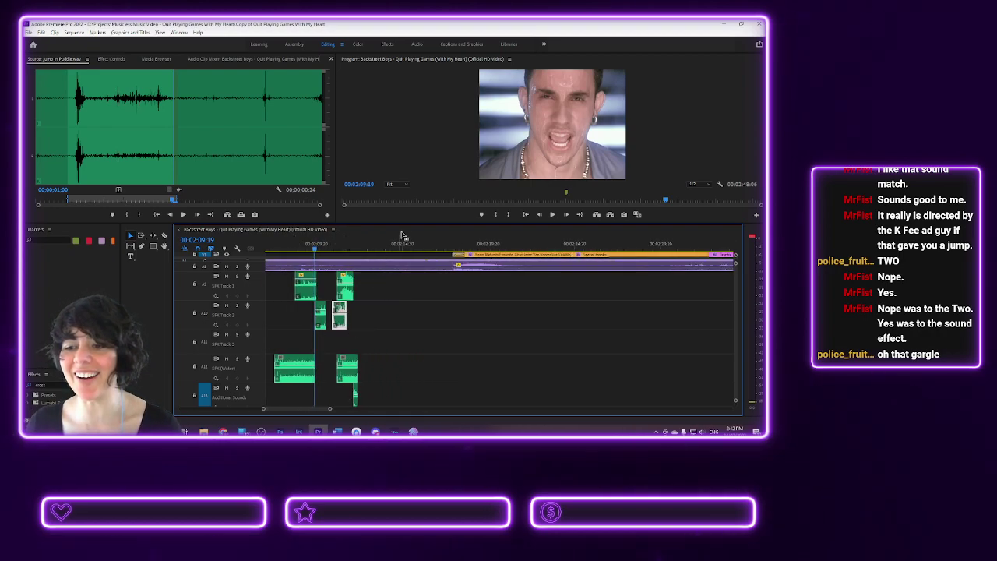
{"action": "left_click_drag", "start_coordinate": [416, 230], "coordinate": [413, 331]}
{"action": "left_click_drag", "start_coordinate": [271, 411], "coordinate": [172, 410]}
{"action": "key", "text": "Home"}
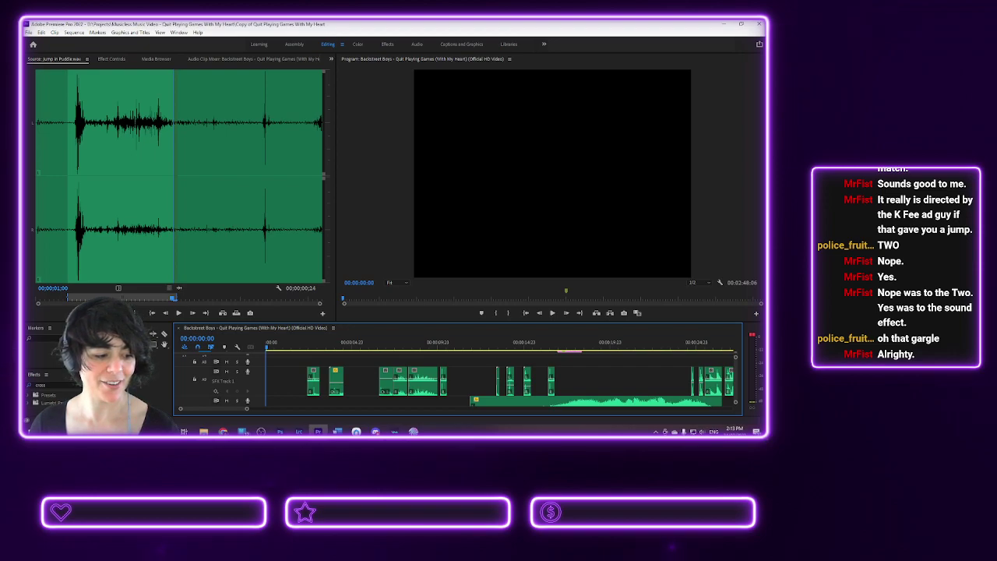
{"action": "left_click", "coordinate": [261, 432]}
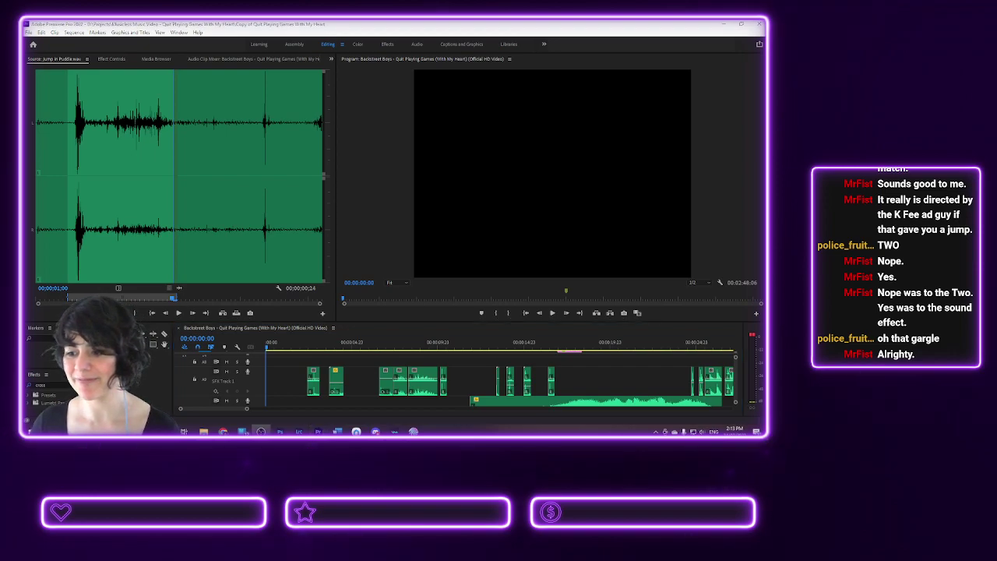
{"action": "left_click", "coordinate": [555, 312]}
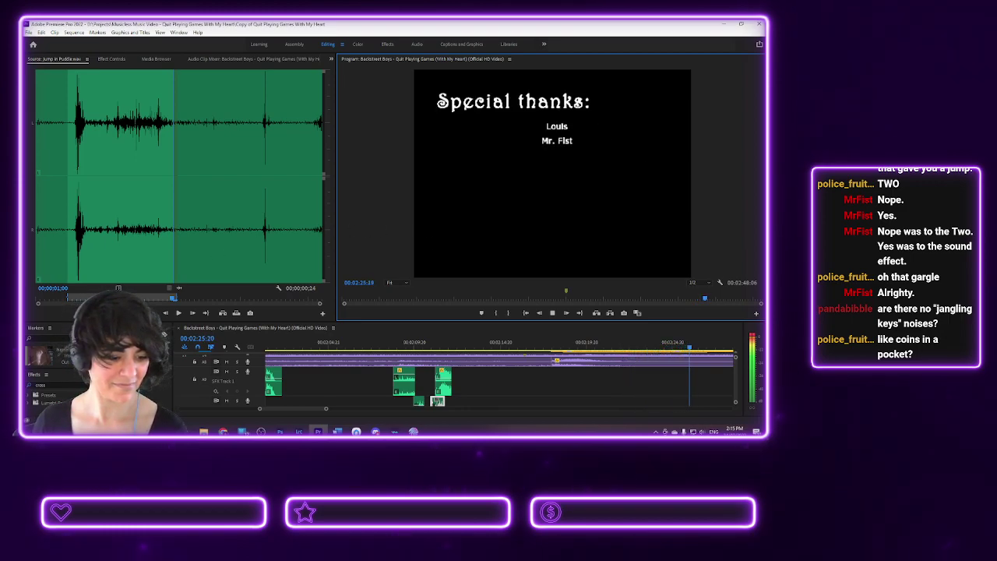
{"action": "left_click", "coordinate": [553, 312]}
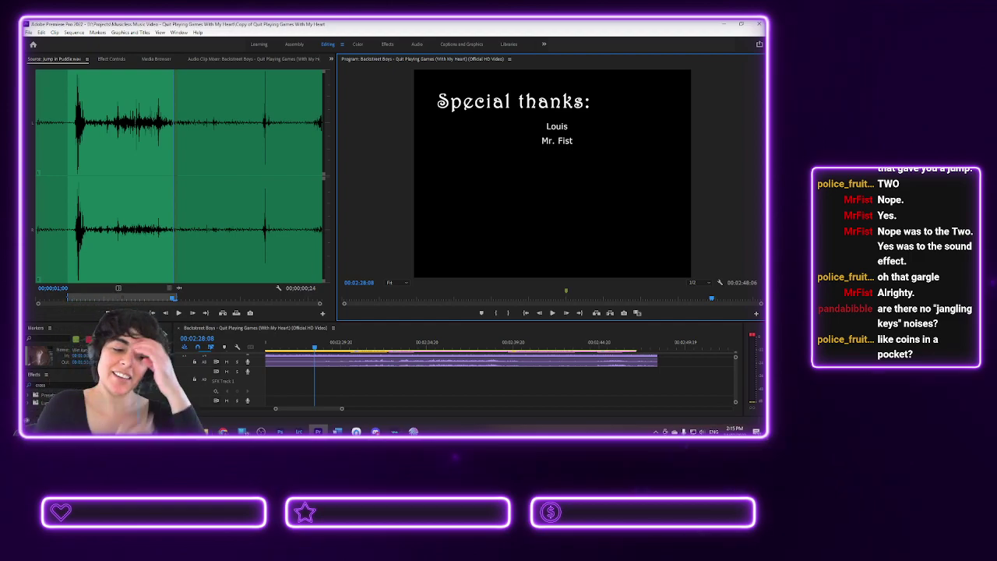
- Open the Necklace Rattling sound from the project's media folder and preview it
{"action": "left_click", "coordinate": [111, 60]}
{"action": "left_click", "coordinate": [156, 59]}
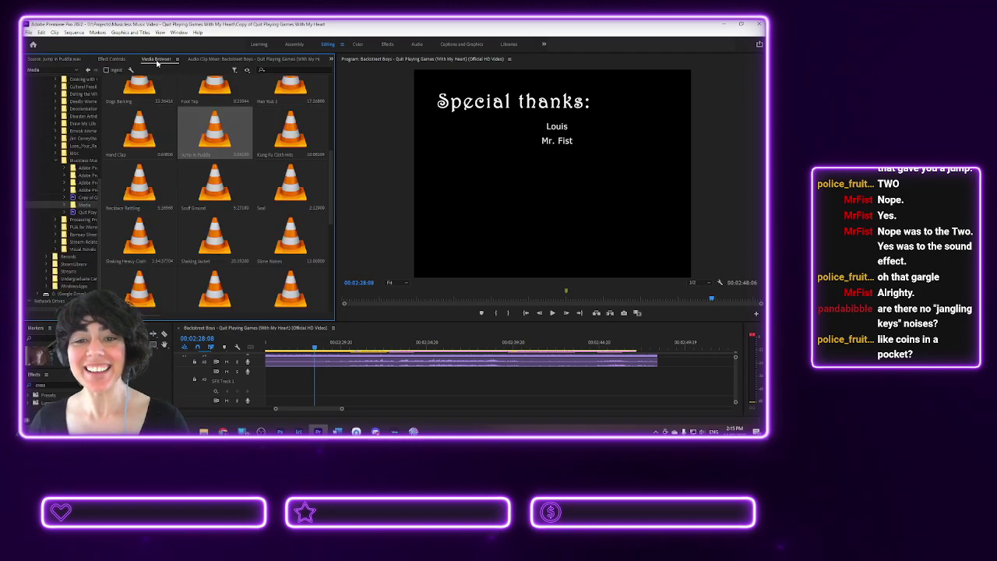
{"action": "scroll", "coordinate": [240, 215], "scroll_direction": "down", "scroll_amount": 1}
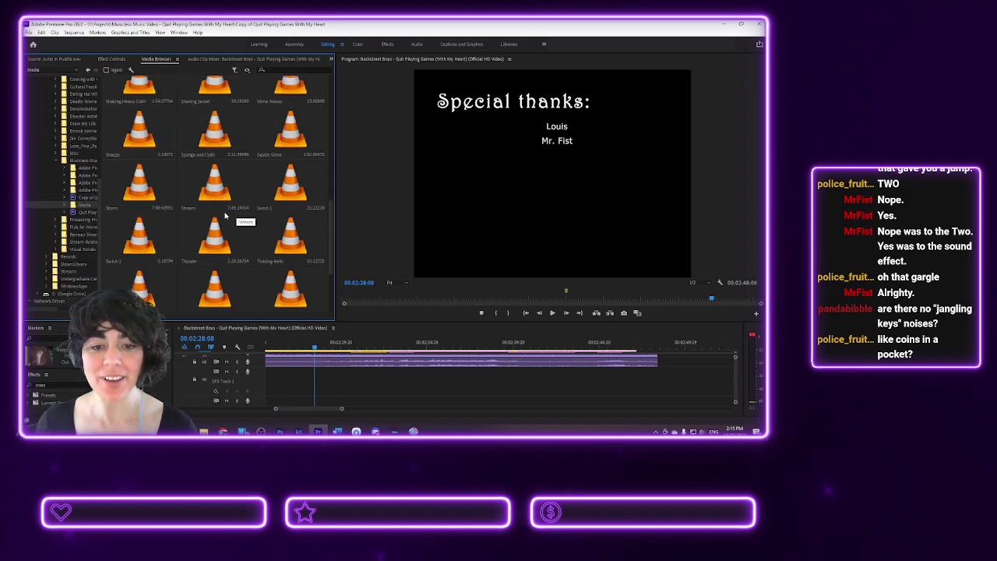
{"action": "double_click", "coordinate": [131, 150]}
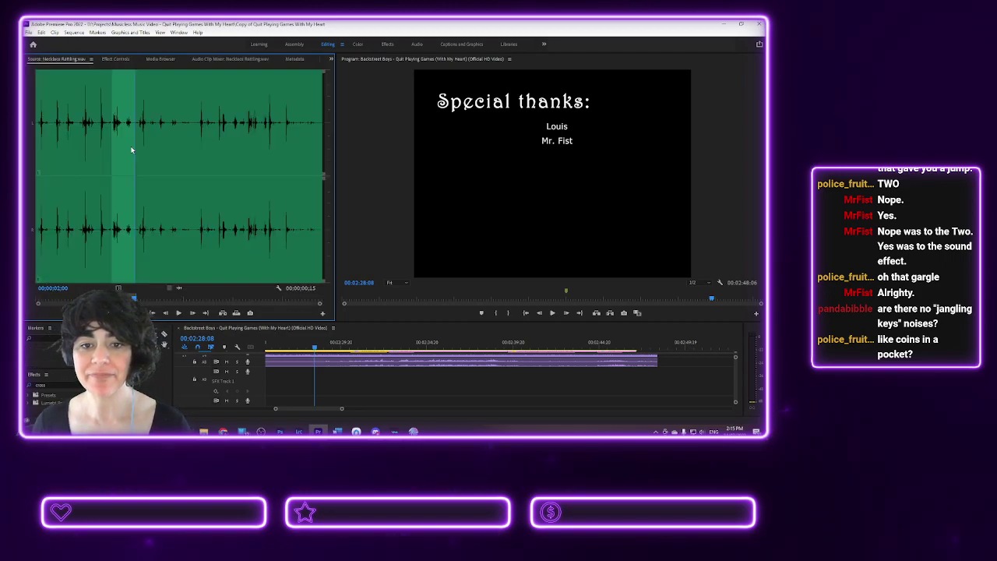
{"action": "left_click", "coordinate": [177, 312]}
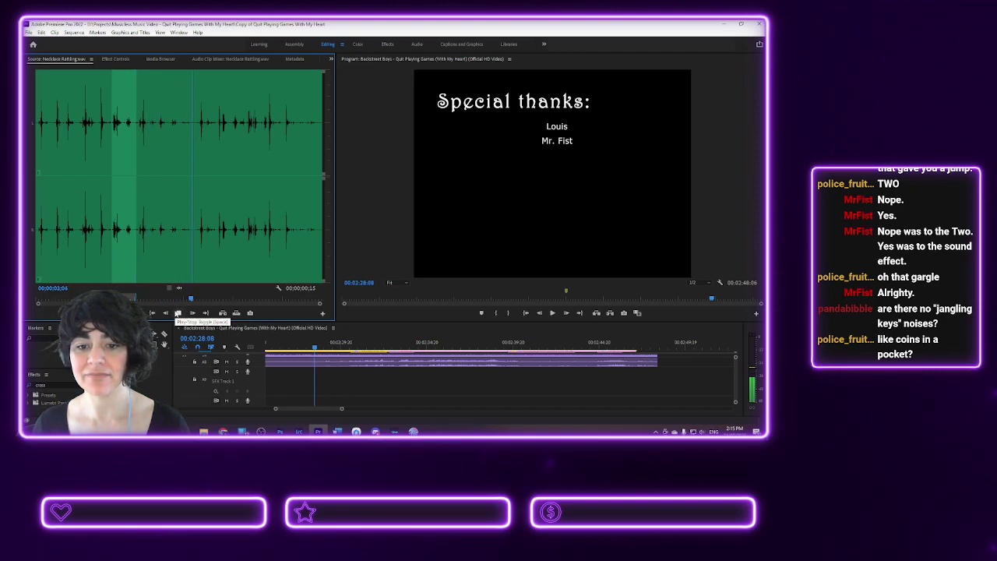
{"action": "key", "text": "space"}
- Inspect the video frames at 00:01:58:07 and 00:00:10:10 in the sequence
{"action": "scroll", "coordinate": [363, 359], "scroll_direction": "down", "scroll_amount": 1}
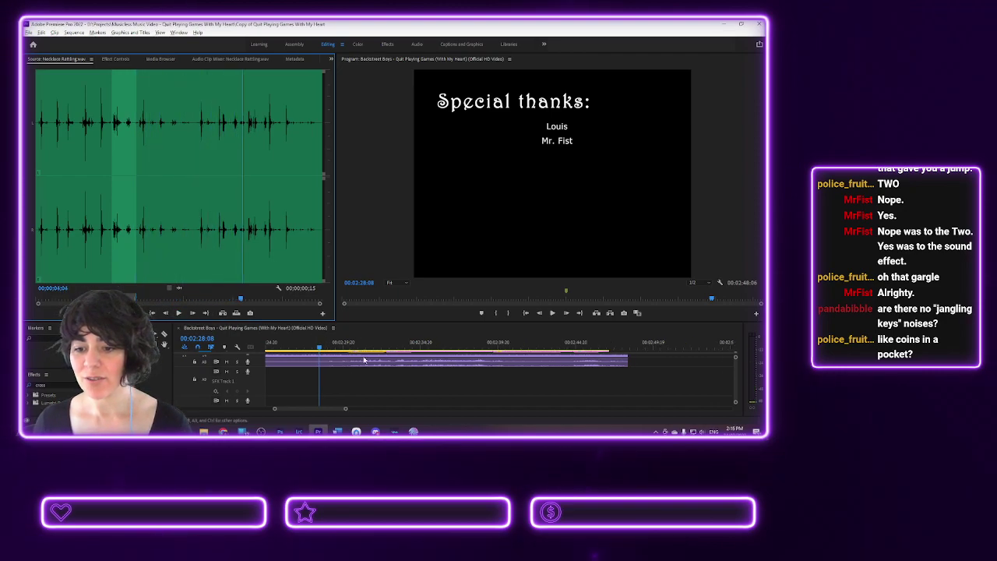
{"action": "scroll", "coordinate": [363, 359], "scroll_direction": "down", "scroll_amount": 1}
{"action": "left_click_drag", "start_coordinate": [337, 413], "coordinate": [317, 410]}
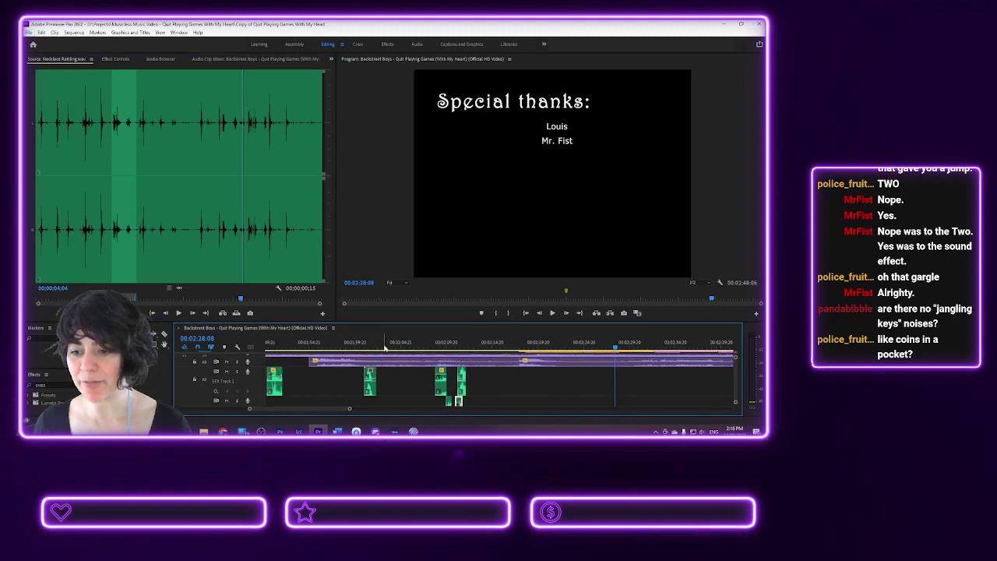
{"action": "left_click", "coordinate": [340, 346]}
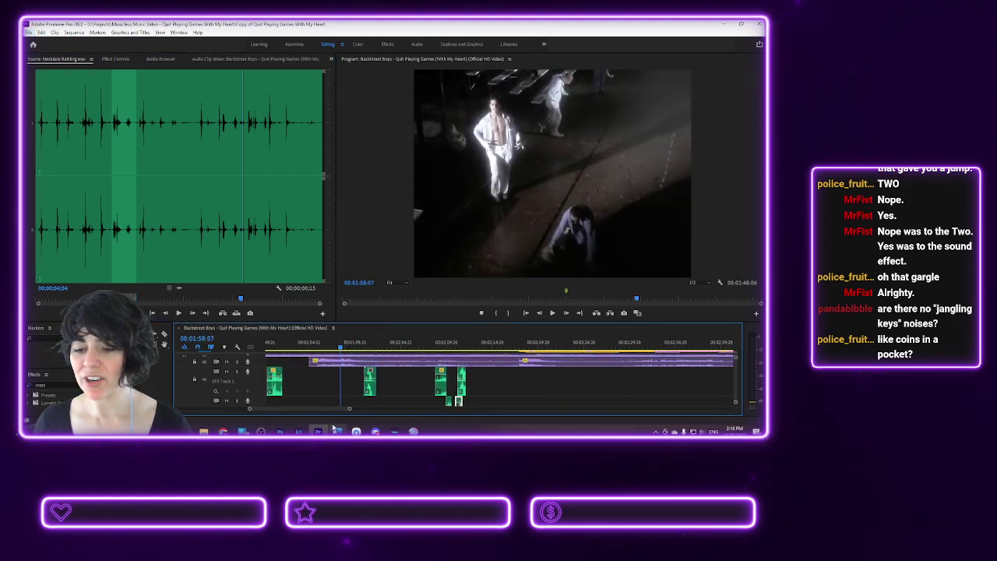
{"action": "left_click_drag", "start_coordinate": [322, 410], "coordinate": [242, 405]}
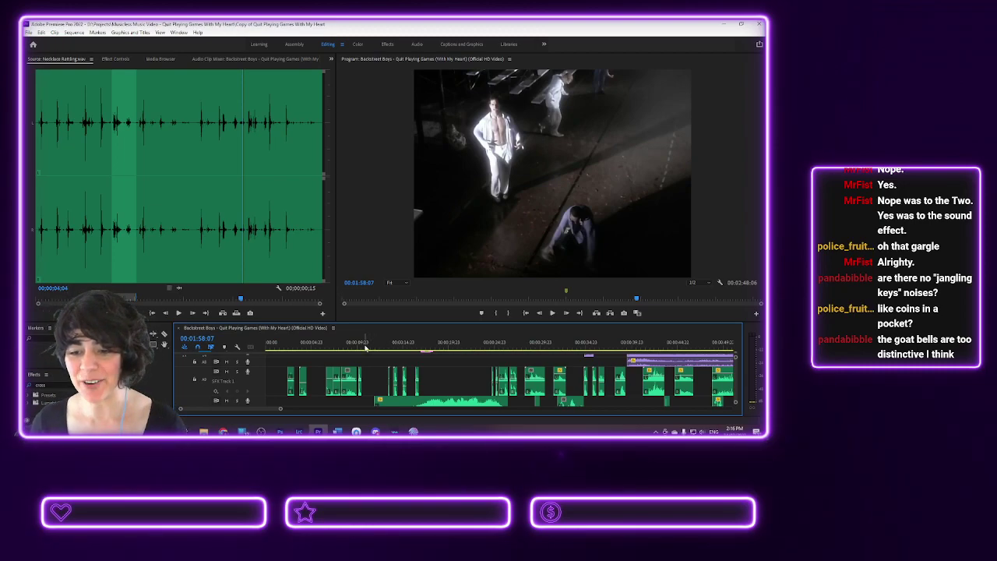
{"action": "left_click", "coordinate": [360, 345]}
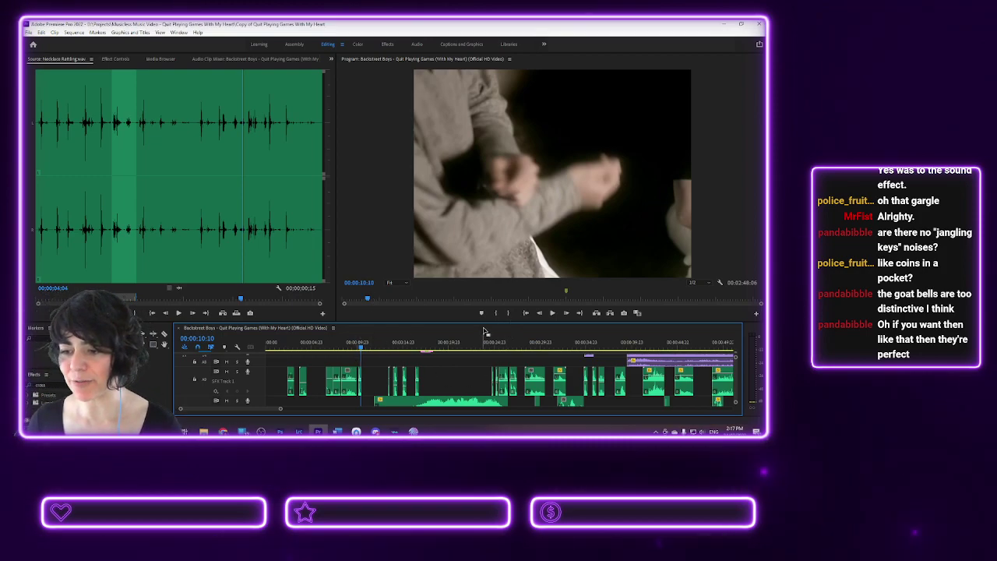
- Enlarge the timeline to show all audio tracks and examine the layered sound effect clips across the sequence
{"action": "left_click_drag", "start_coordinate": [478, 322], "coordinate": [482, 267]}
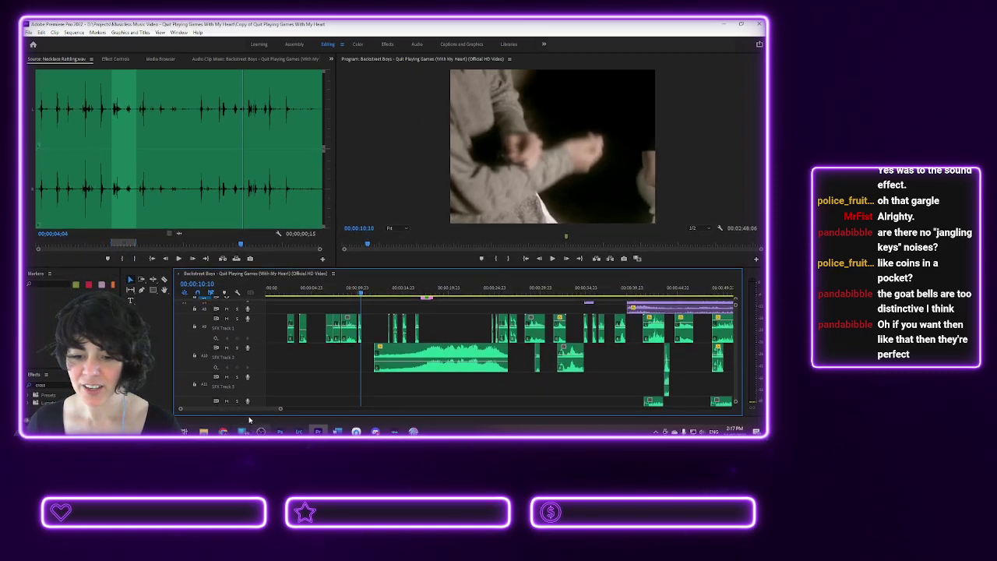
{"action": "left_click_drag", "start_coordinate": [253, 411], "coordinate": [315, 421]}
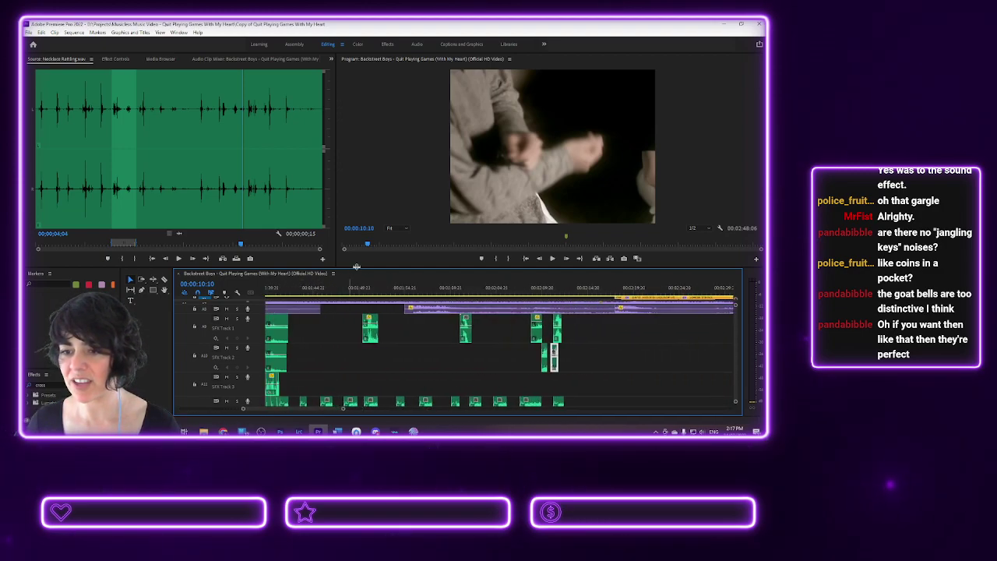
{"action": "left_click_drag", "start_coordinate": [369, 267], "coordinate": [381, 175]}
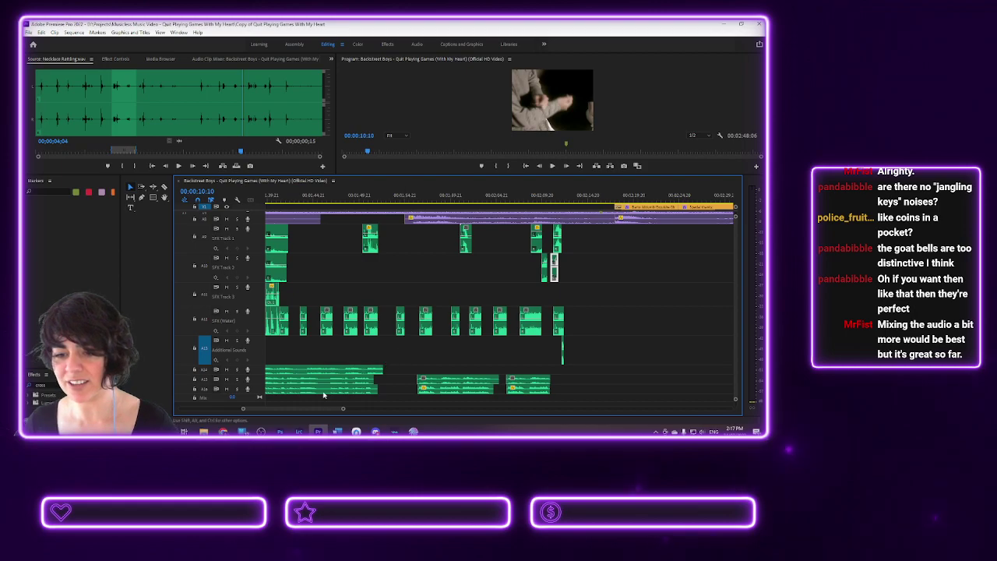
{"action": "left_click_drag", "start_coordinate": [321, 412], "coordinate": [296, 400]}
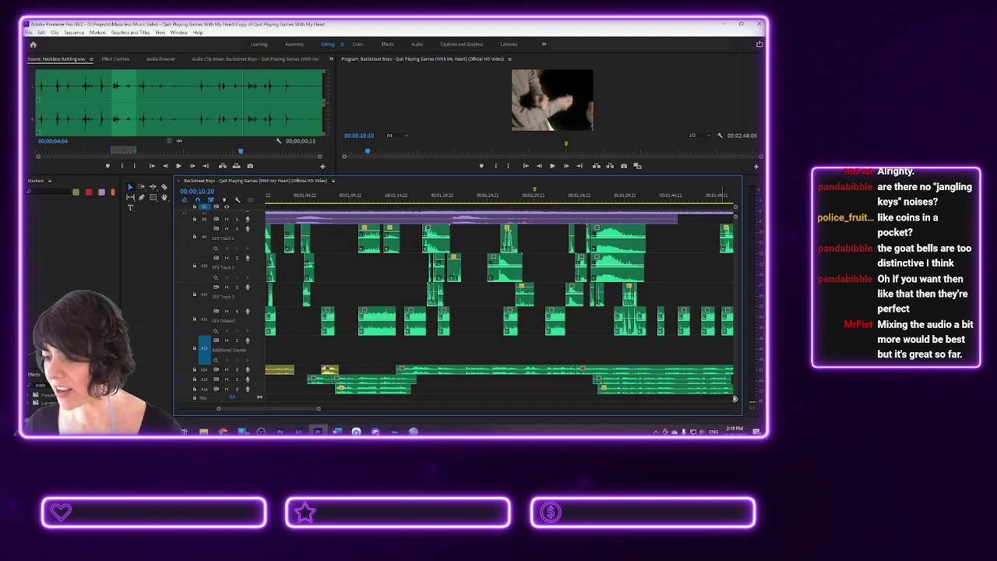
{"action": "scroll", "coordinate": [735, 400], "scroll_direction": "up", "scroll_amount": 5}
{"action": "scroll", "coordinate": [734, 401], "scroll_direction": "down", "scroll_amount": 3}
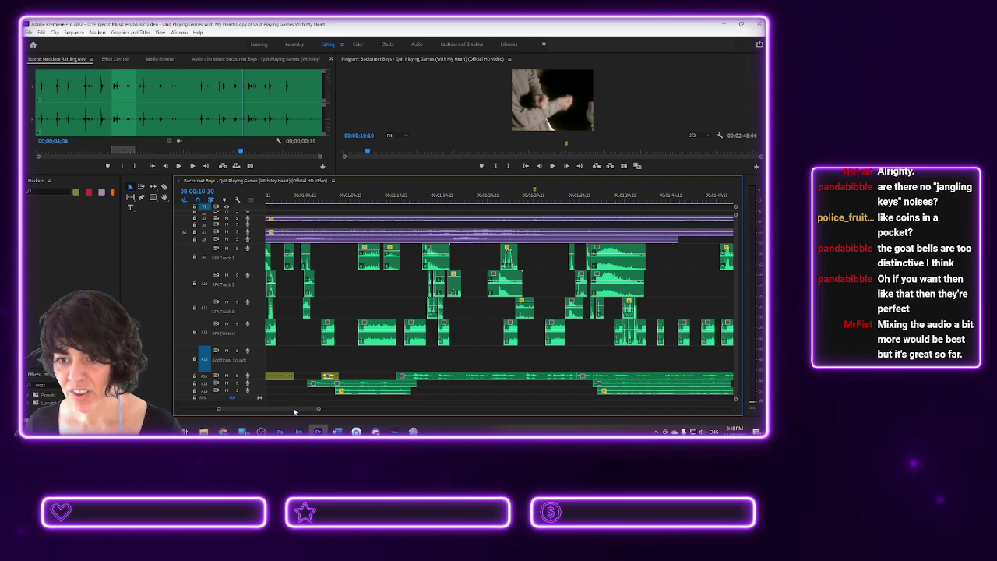
{"action": "scroll", "coordinate": [300, 413], "scroll_direction": "down", "scroll_amount": 5}
{"action": "scroll", "coordinate": [312, 411], "scroll_direction": "down", "scroll_amount": 5}
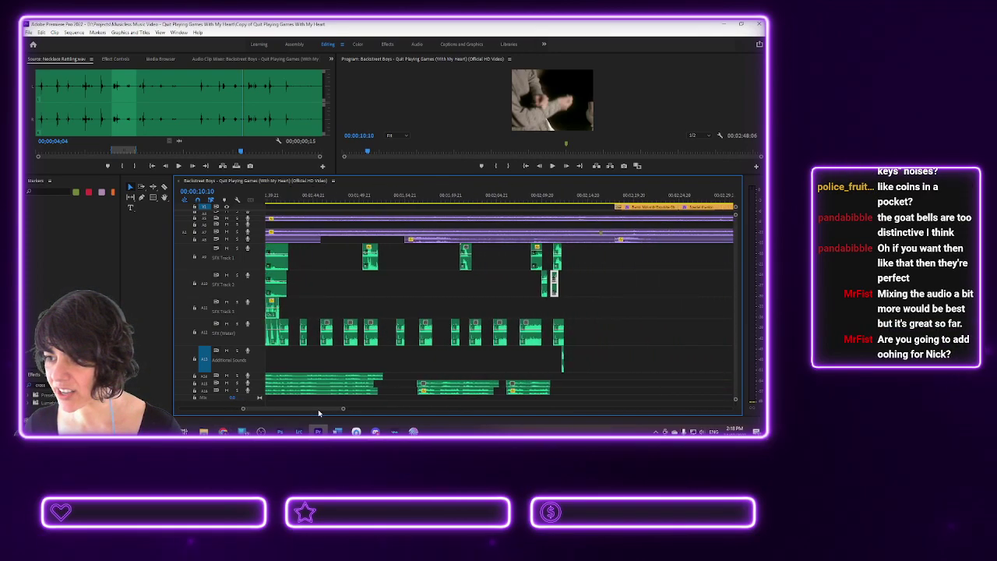
{"action": "scroll", "coordinate": [314, 413], "scroll_direction": "up", "scroll_amount": 5}
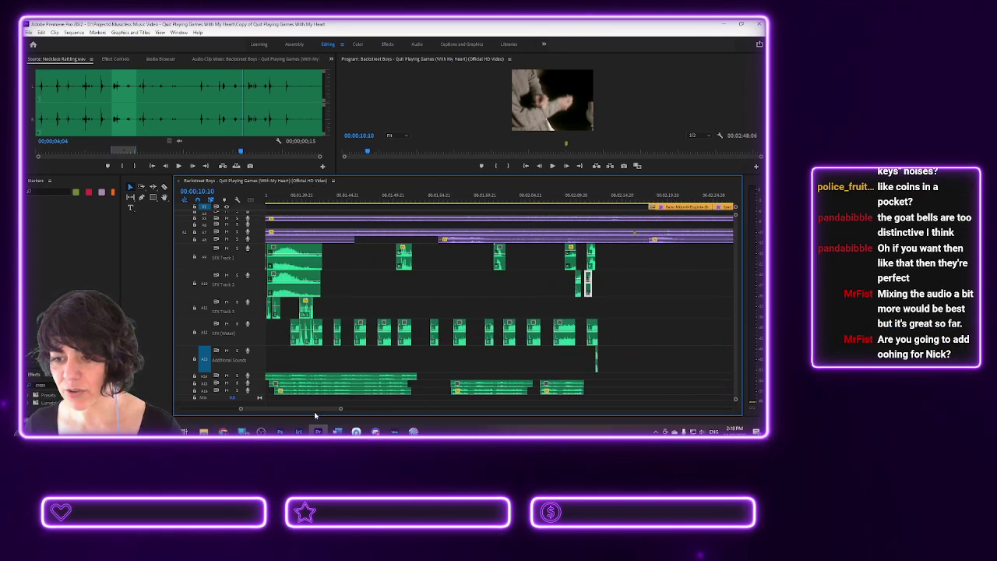
{"action": "scroll", "coordinate": [300, 411], "scroll_direction": "up", "scroll_amount": 5}
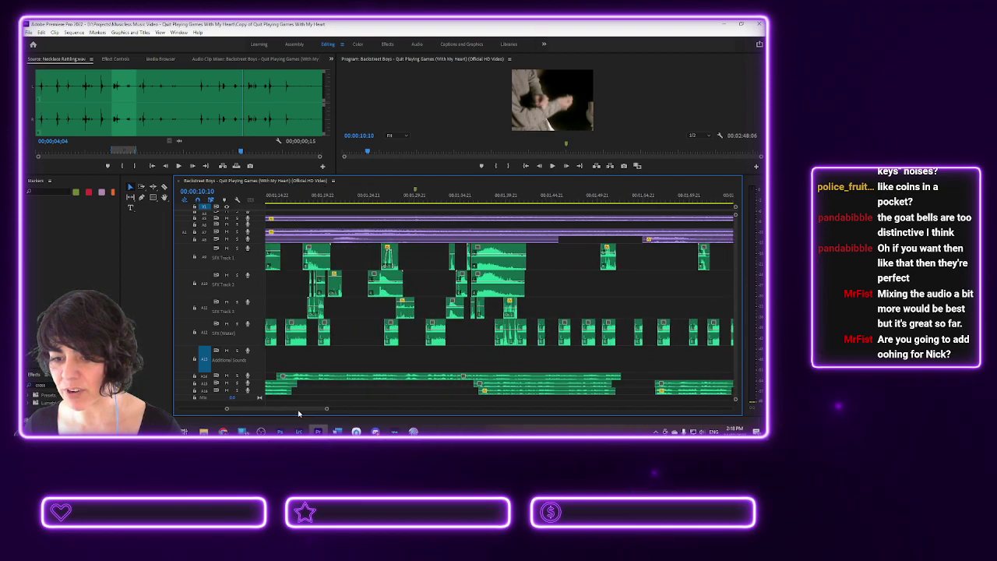
{"action": "scroll", "coordinate": [293, 412], "scroll_direction": "down", "scroll_amount": 1}
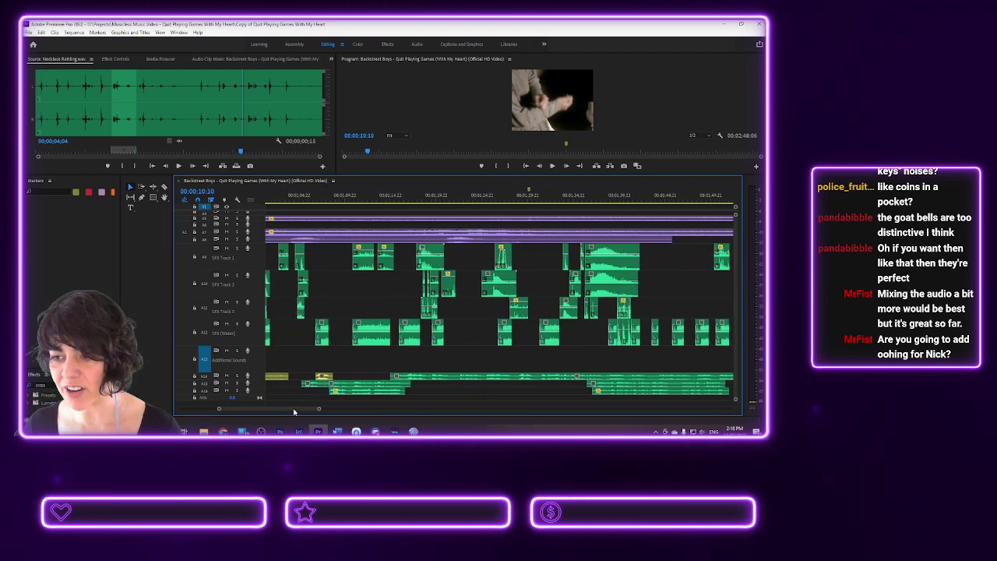
{"action": "scroll", "coordinate": [296, 412], "scroll_direction": "down", "scroll_amount": 1}
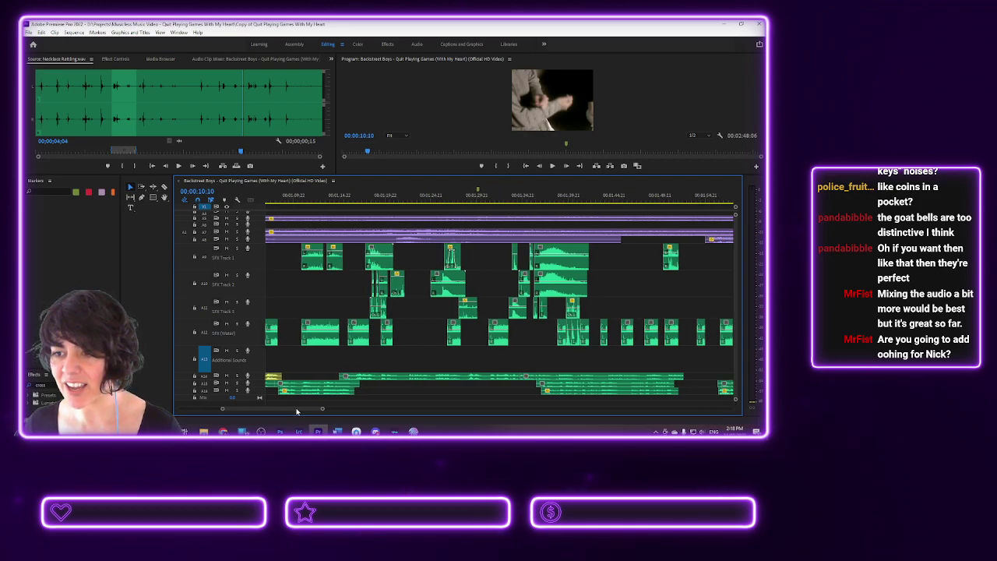
{"action": "scroll", "coordinate": [296, 412], "scroll_direction": "down", "scroll_amount": 1}
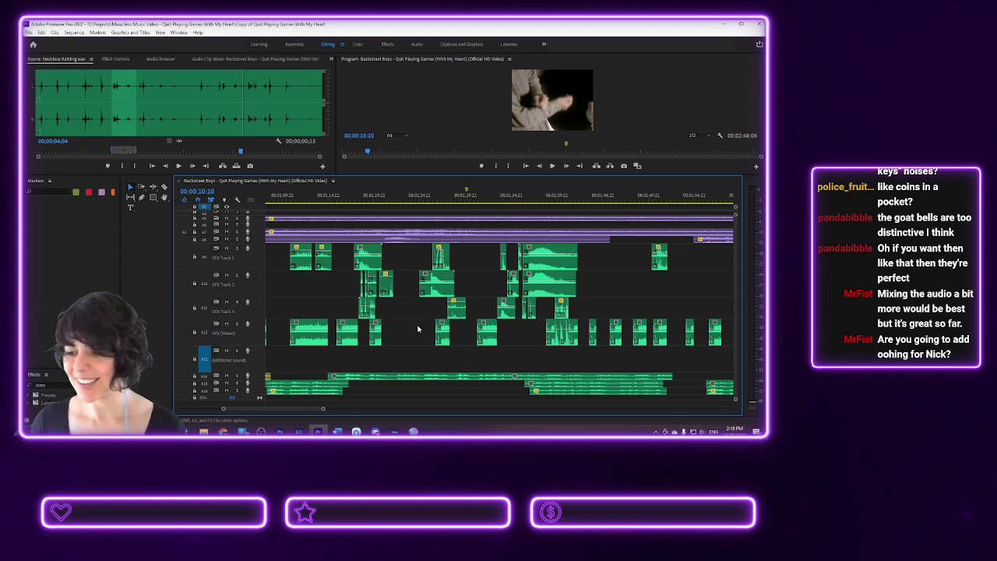
{"action": "scroll", "coordinate": [282, 411], "scroll_direction": "up", "scroll_amount": 3}
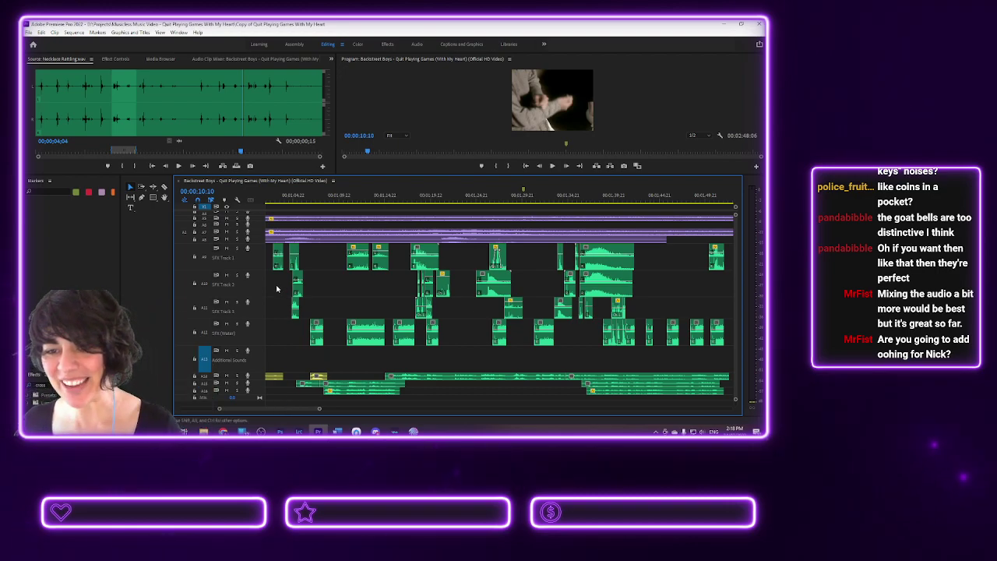
{"action": "left_click", "coordinate": [285, 200]}
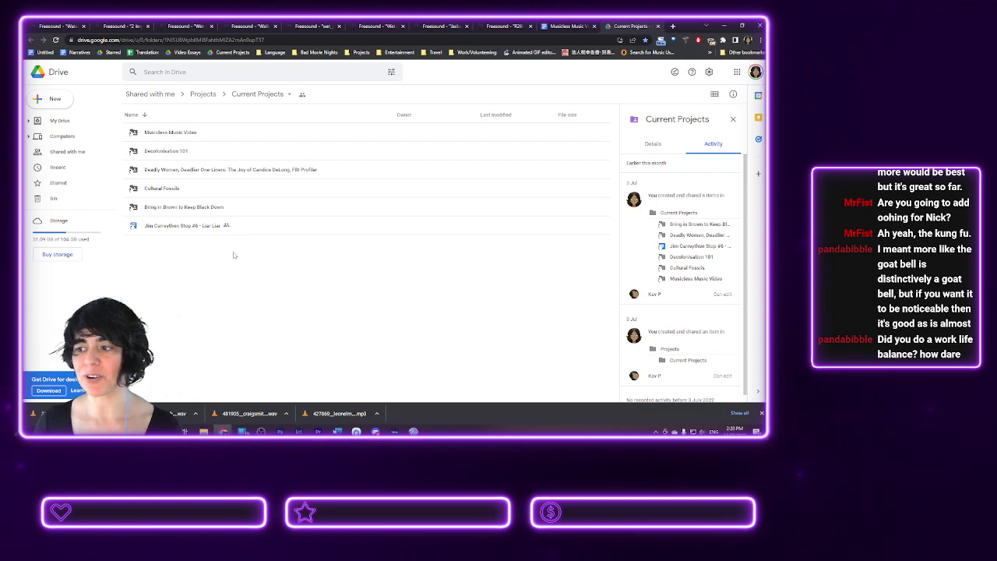
- Switch to the Current Projects folder in Google Drive and select the Musicless Music Video, Decolonisation 101 and Deadly Women folders in turn
{"action": "key", "text": "Down"}
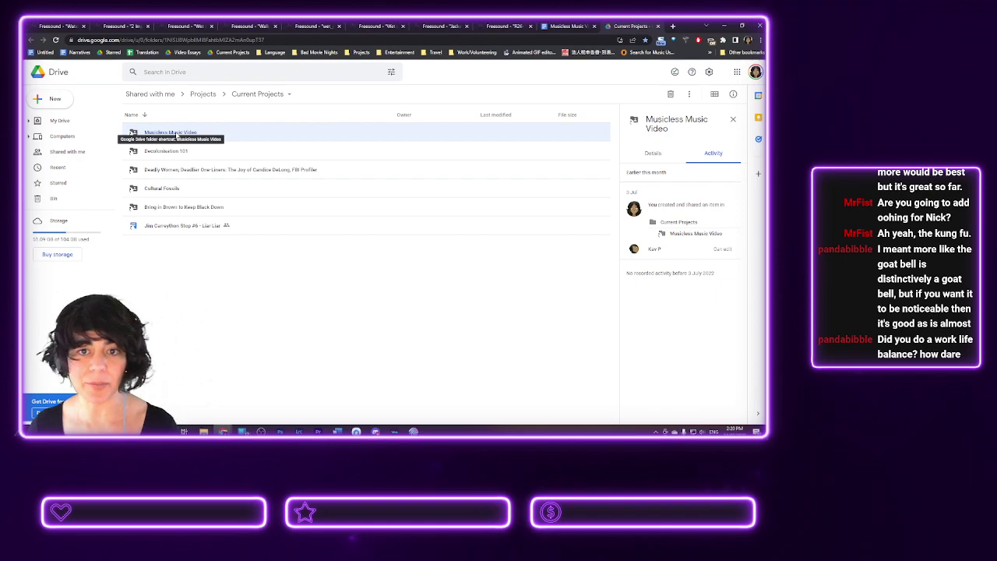
{"action": "left_click", "coordinate": [175, 152]}
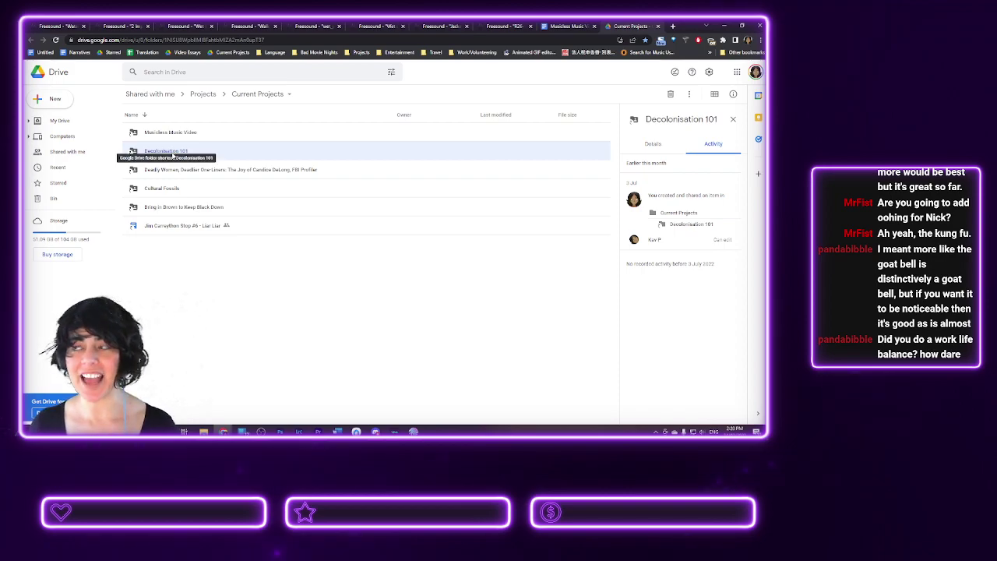
{"action": "left_click", "coordinate": [169, 171]}
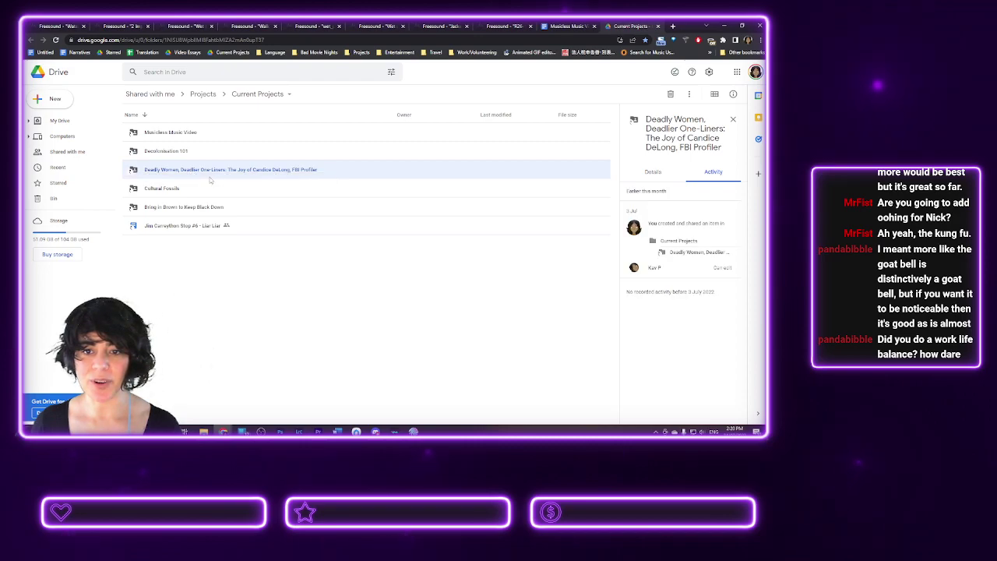
- Open the Deadly Women, Deadlier One-Liners script from its project folder and skim the document to its end and partway back
{"action": "double_click", "coordinate": [254, 172]}
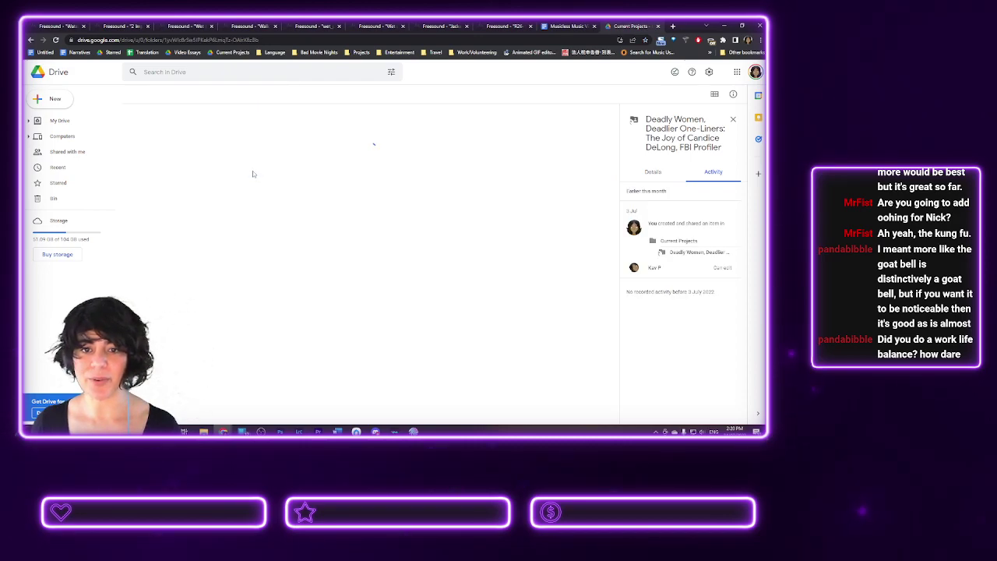
{"action": "double_click", "coordinate": [167, 133]}
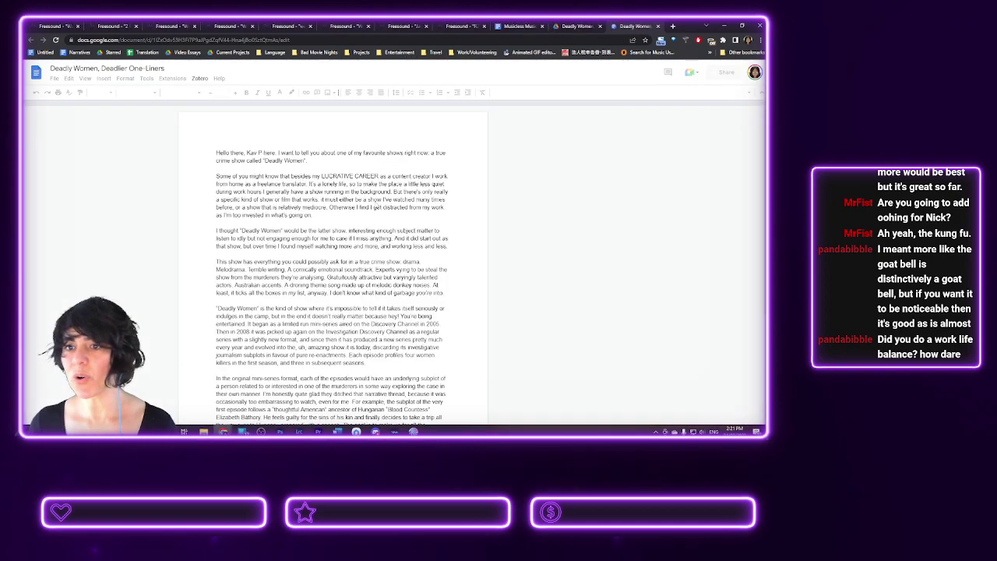
{"action": "scroll", "coordinate": [374, 205], "scroll_direction": "down", "scroll_amount": 10}
{"action": "scroll", "coordinate": [375, 205], "scroll_direction": "down", "scroll_amount": 5}
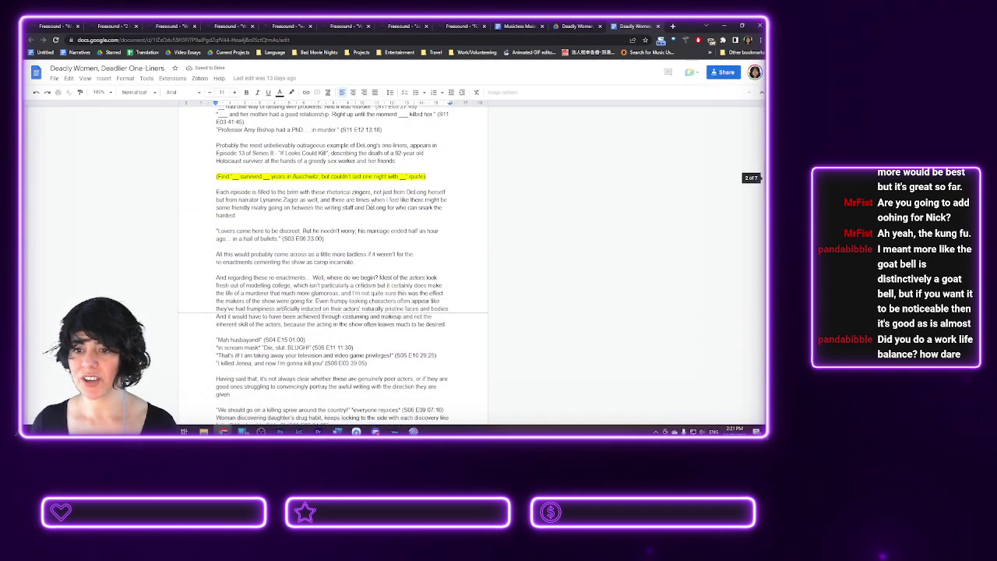
{"action": "scroll", "coordinate": [372, 206], "scroll_direction": "down", "scroll_amount": 10}
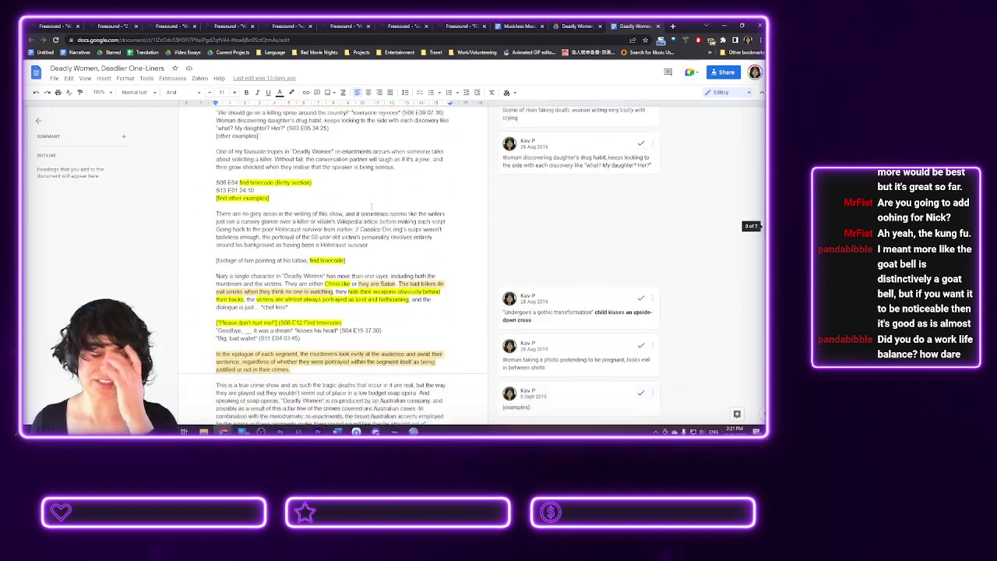
{"action": "scroll", "coordinate": [371, 205], "scroll_direction": "down", "scroll_amount": 10}
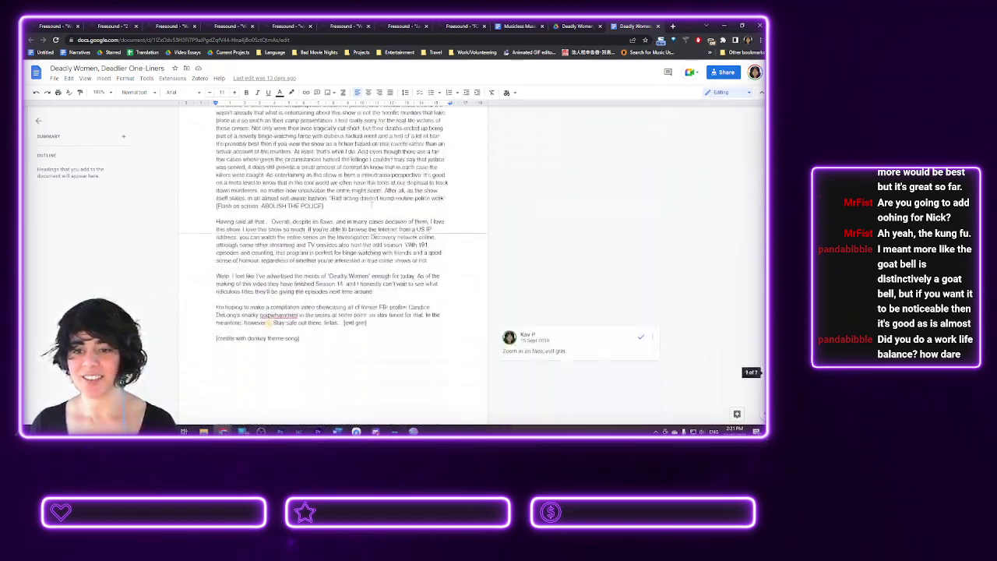
{"action": "scroll", "coordinate": [371, 205], "scroll_direction": "up", "scroll_amount": 8}
{"action": "scroll", "coordinate": [372, 205], "scroll_direction": "up", "scroll_amount": 20}
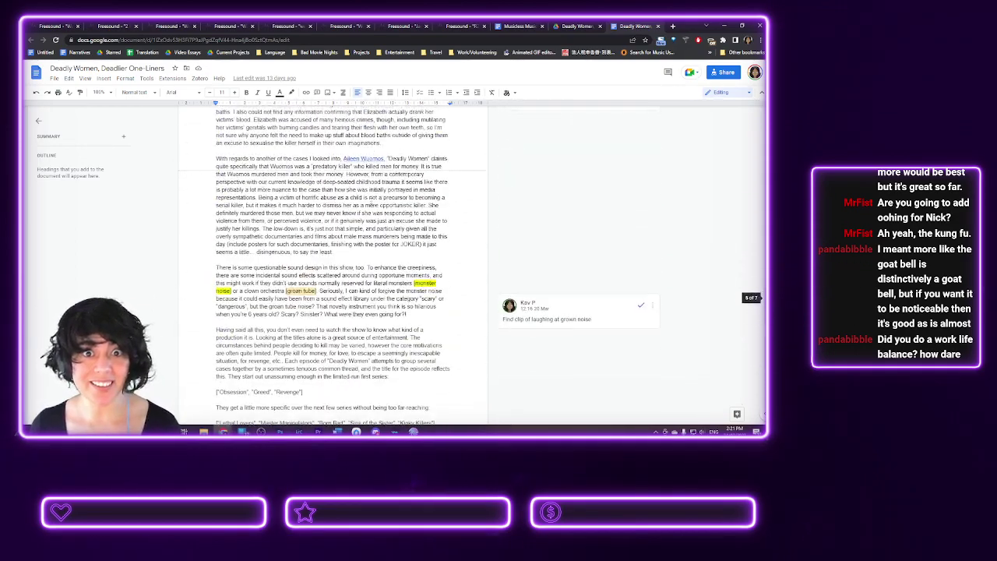
- Return to the Current Projects folder and select Cultural Fossils, Bring in Brown to Keep Black Down and Jim Carreython Stop #6 in turn
{"action": "left_click", "coordinate": [577, 26]}
{"action": "left_click", "coordinate": [263, 94]}
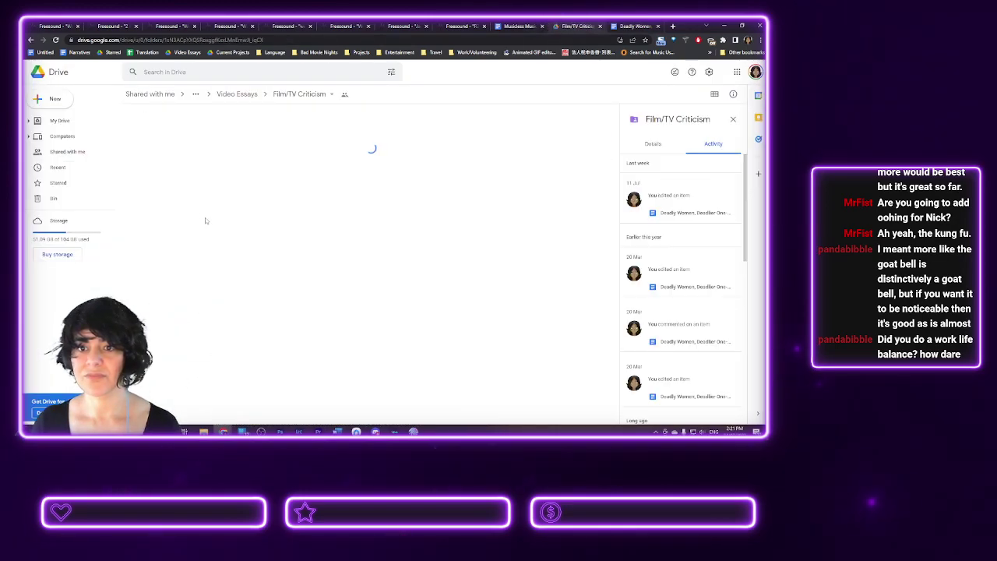
{"action": "left_click", "coordinate": [228, 53]}
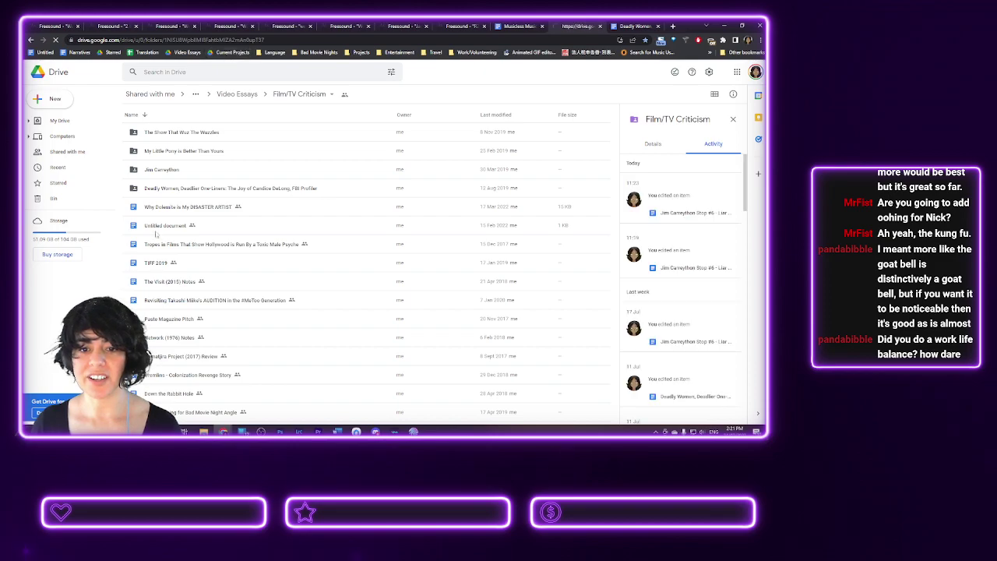
{"action": "left_click", "coordinate": [169, 189]}
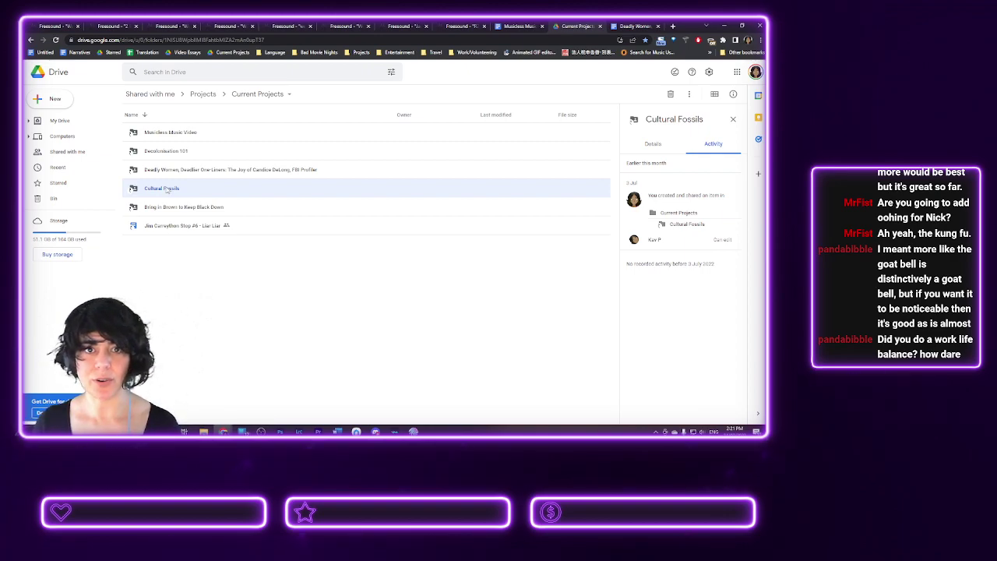
{"action": "left_click", "coordinate": [162, 207]}
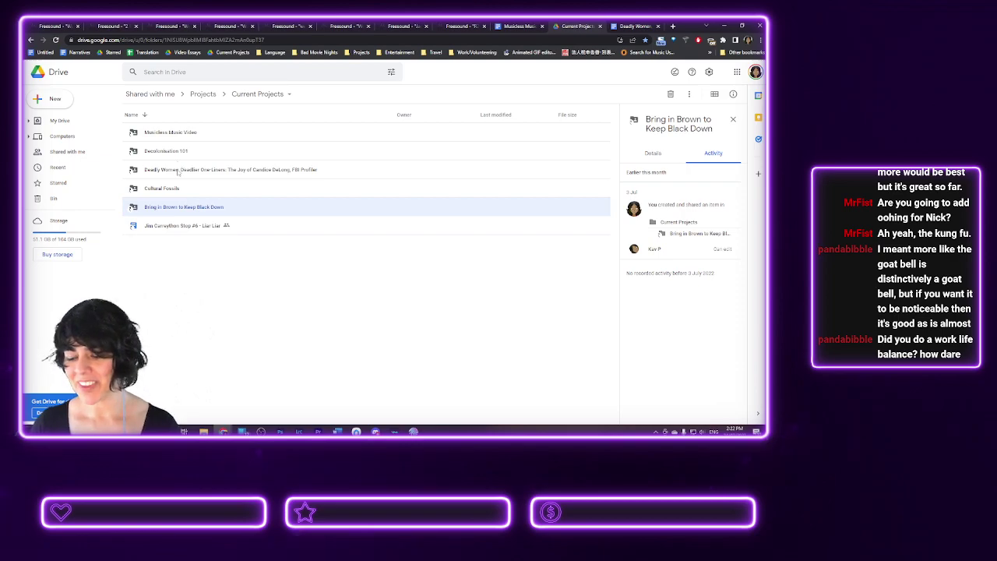
{"action": "left_click", "coordinate": [156, 226]}
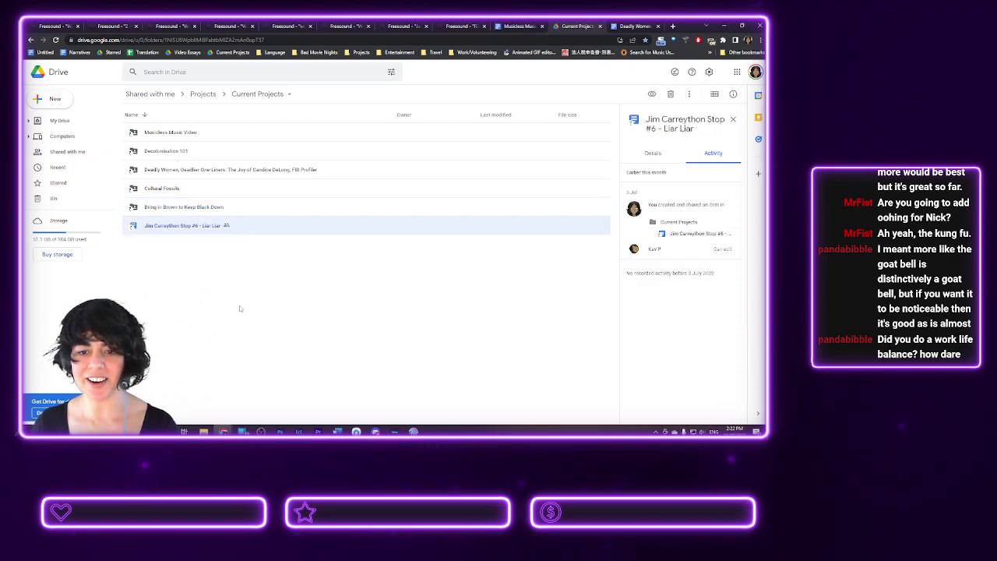
{"action": "left_click", "coordinate": [238, 258]}
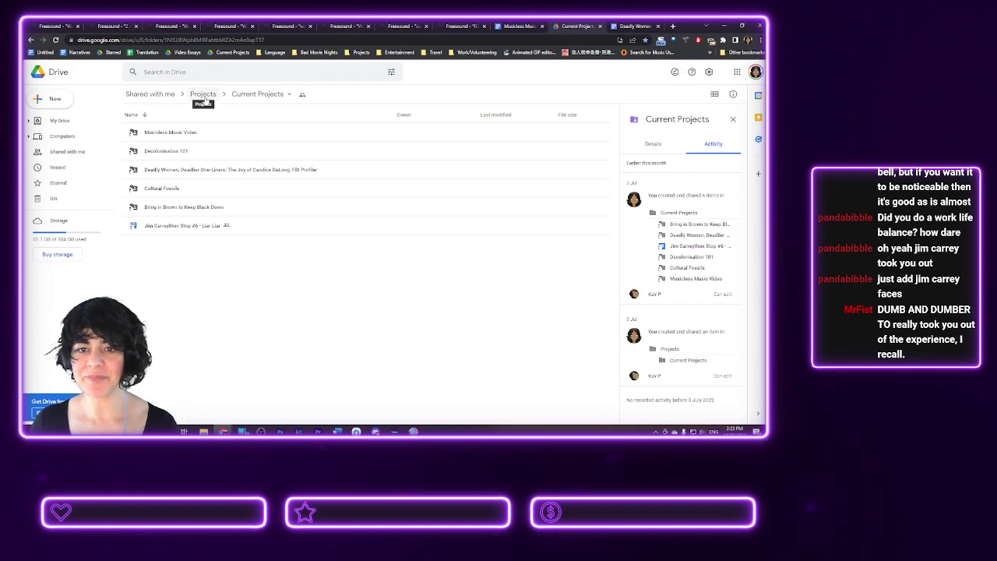
- Go up to the Projects folder, open its Video folder and look through the folders and documents in both
{"action": "left_click", "coordinate": [204, 95]}
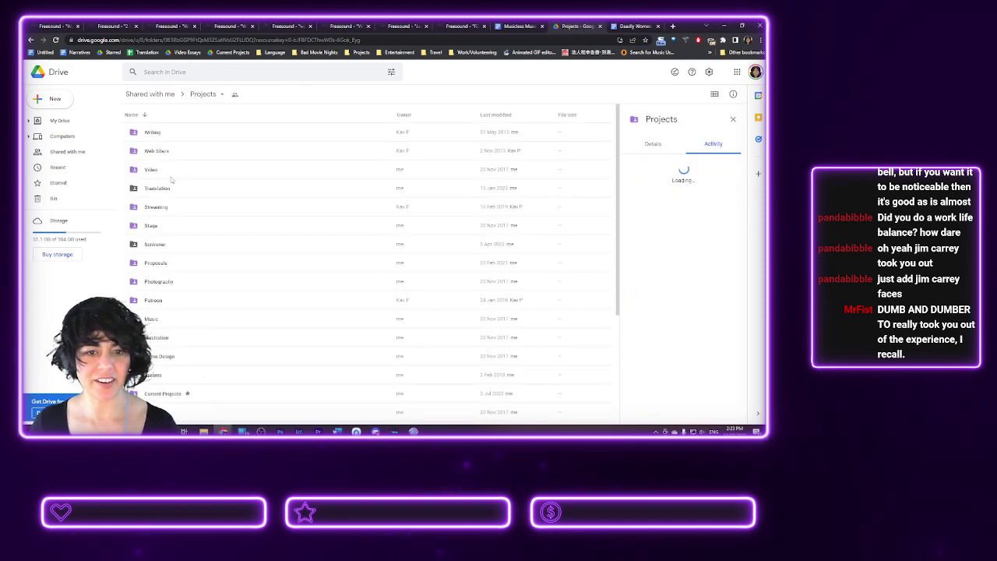
{"action": "scroll", "coordinate": [150, 262], "scroll_direction": "down", "scroll_amount": 2}
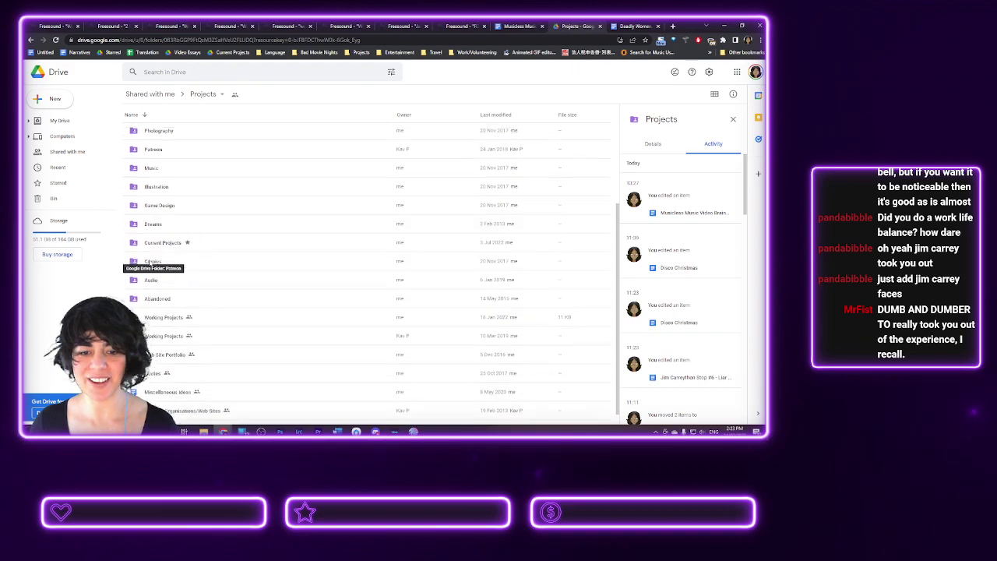
{"action": "scroll", "coordinate": [149, 263], "scroll_direction": "down", "scroll_amount": 1}
{"action": "scroll", "coordinate": [149, 264], "scroll_direction": "up", "scroll_amount": 5}
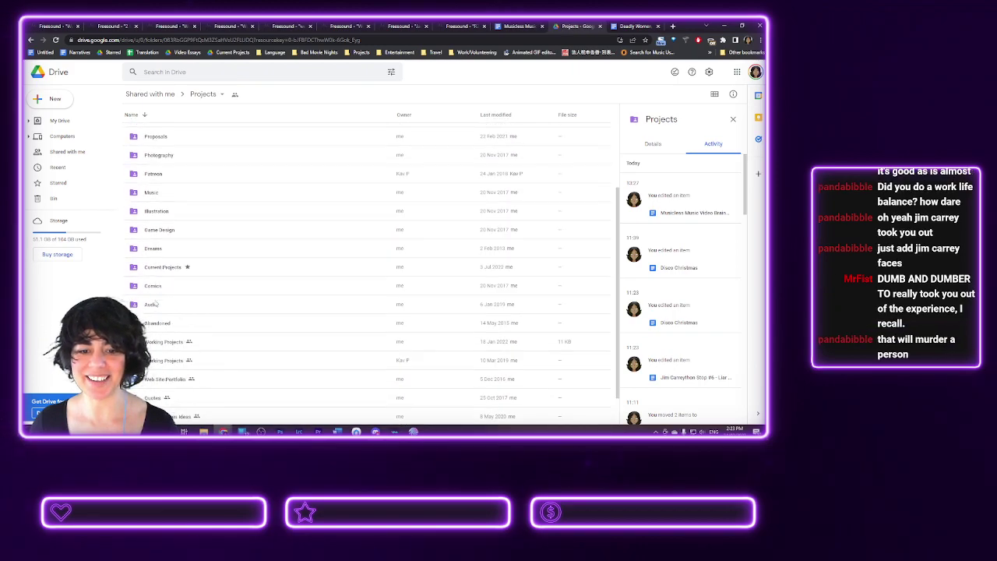
{"action": "double_click", "coordinate": [150, 169]}
{"action": "scroll", "coordinate": [164, 240], "scroll_direction": "down", "scroll_amount": 3}
{"action": "scroll", "coordinate": [171, 247], "scroll_direction": "up", "scroll_amount": 3}
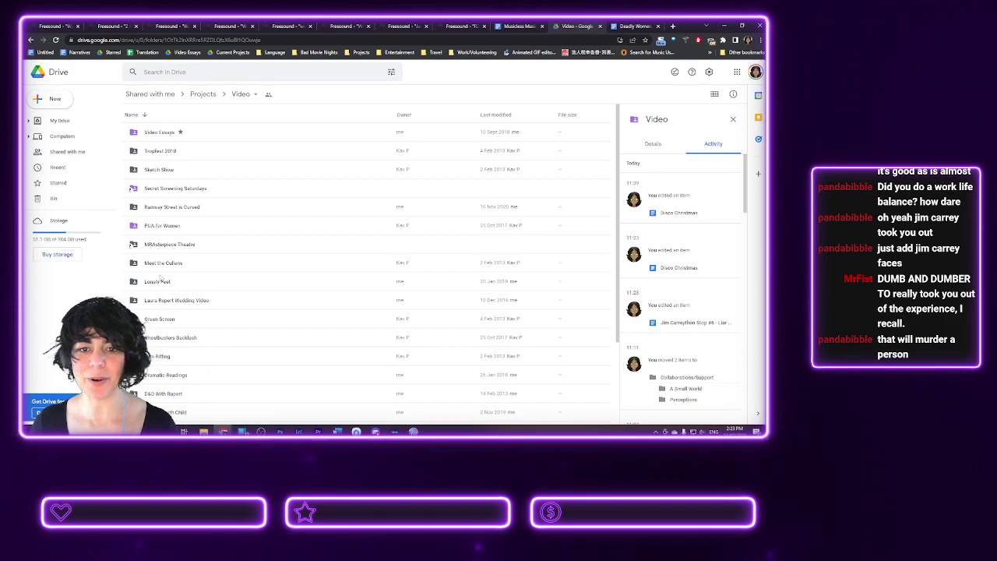
{"action": "scroll", "coordinate": [157, 294], "scroll_direction": "down", "scroll_amount": 6}
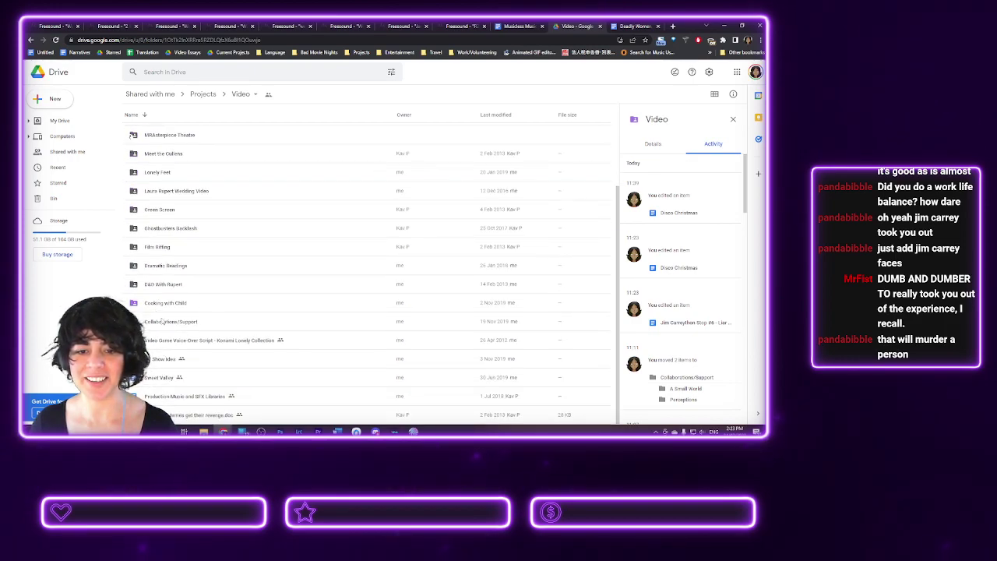
{"action": "scroll", "coordinate": [173, 239], "scroll_direction": "up", "scroll_amount": 1}
{"action": "scroll", "coordinate": [173, 238], "scroll_direction": "up", "scroll_amount": 3}
- Open the Jim Carreython folder under Video Essays and Film/TV Criticism, and select the Stop #6 - Liar Liar document
{"action": "double_click", "coordinate": [160, 132]}
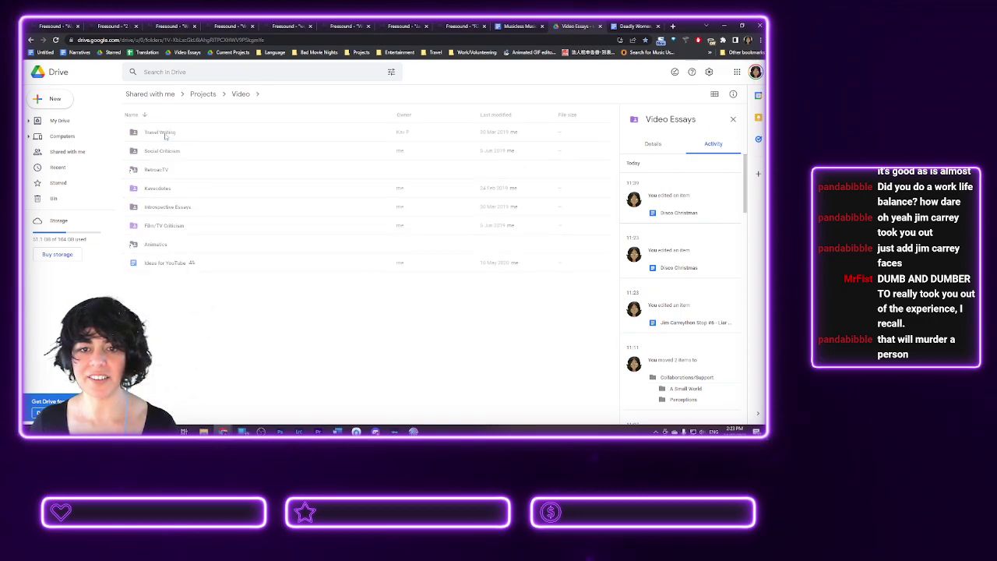
{"action": "double_click", "coordinate": [160, 226]}
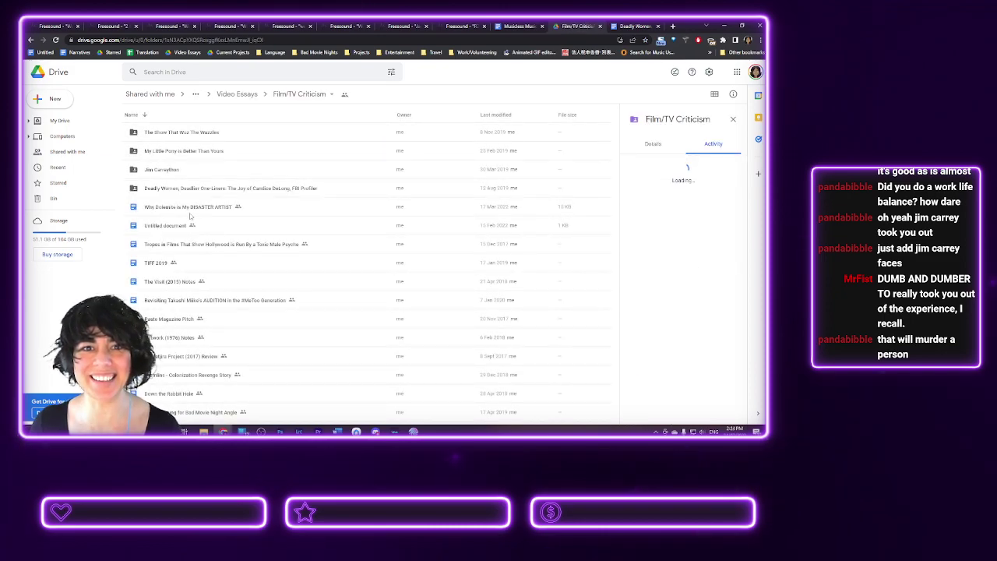
{"action": "double_click", "coordinate": [178, 169]}
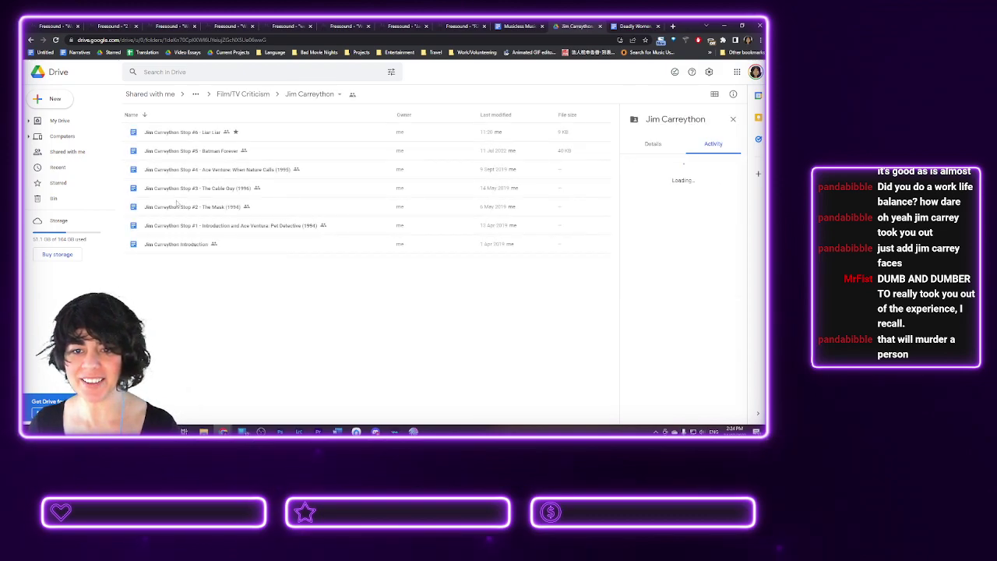
{"action": "left_click", "coordinate": [201, 139]}
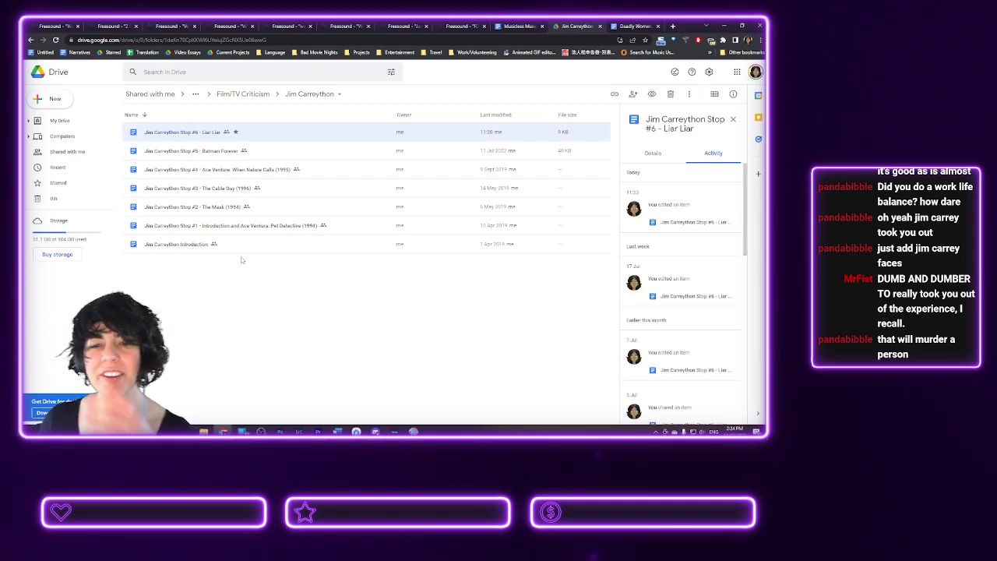
- Search the web for "jim carreython" in a new browser tab and open The Jim Carreython WordPress blog
{"action": "left_click", "coordinate": [673, 26]}
{"action": "type", "text": "jim carre"}
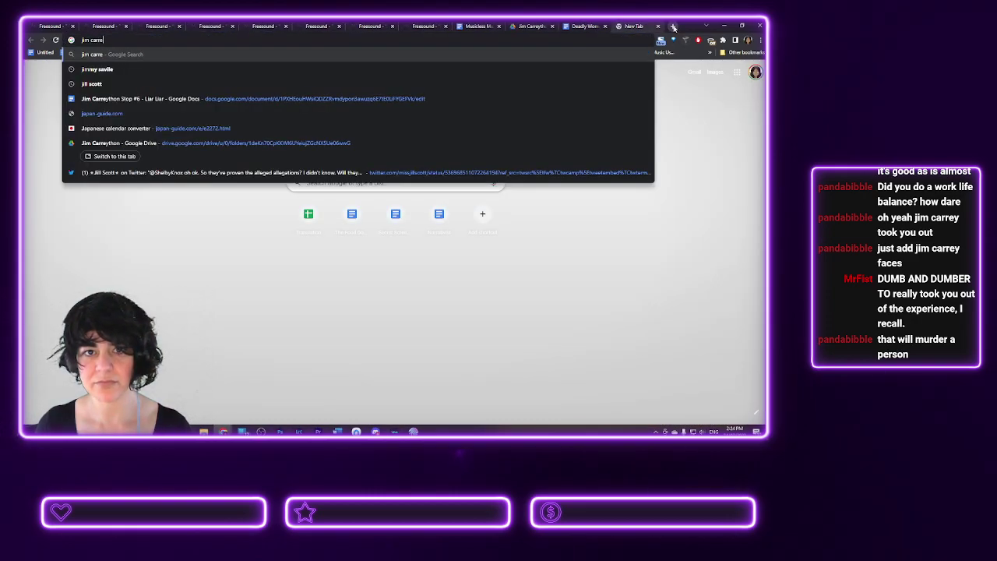
{"action": "type", "text": "ython"}
{"action": "key", "text": "Return"}
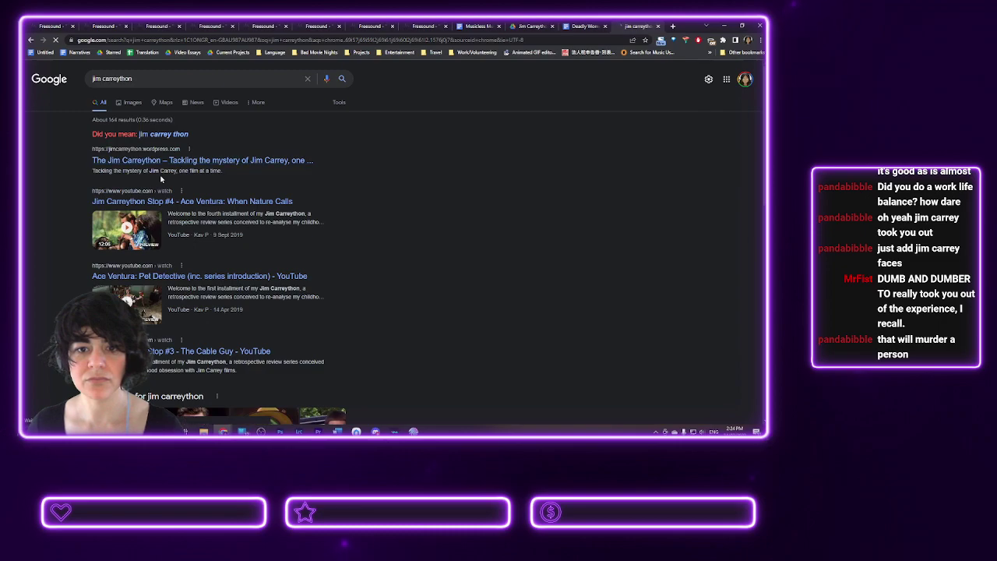
{"action": "left_click", "coordinate": [154, 160]}
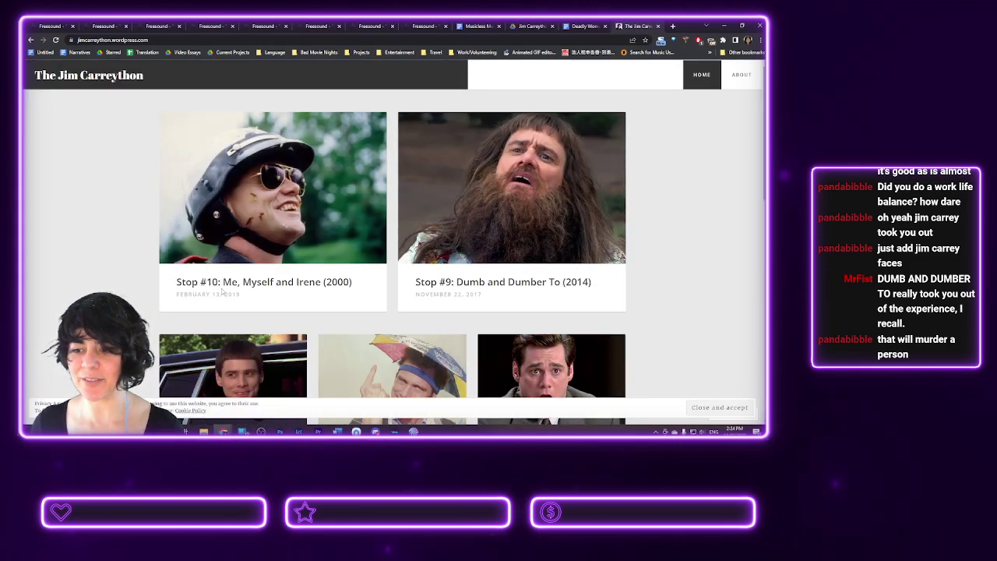
- Look through the Jim Carreython blog's post listing from Stop #10: Me, Myself and Irene to Stop #2: The Mask
{"action": "scroll", "coordinate": [232, 270], "scroll_direction": "down", "scroll_amount": 4}
{"action": "scroll", "coordinate": [222, 289], "scroll_direction": "down", "scroll_amount": 3}
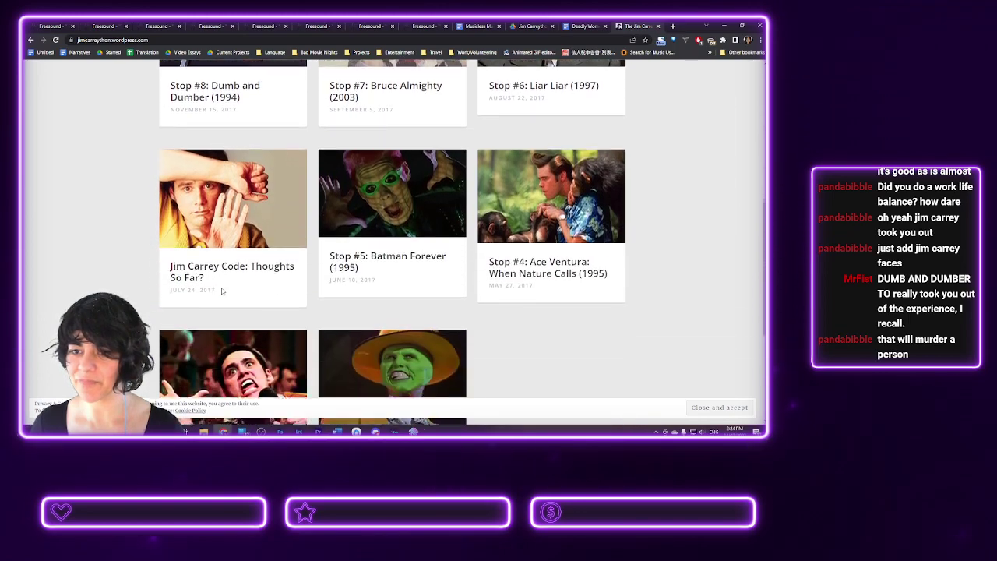
{"action": "scroll", "coordinate": [222, 291], "scroll_direction": "down", "scroll_amount": 2}
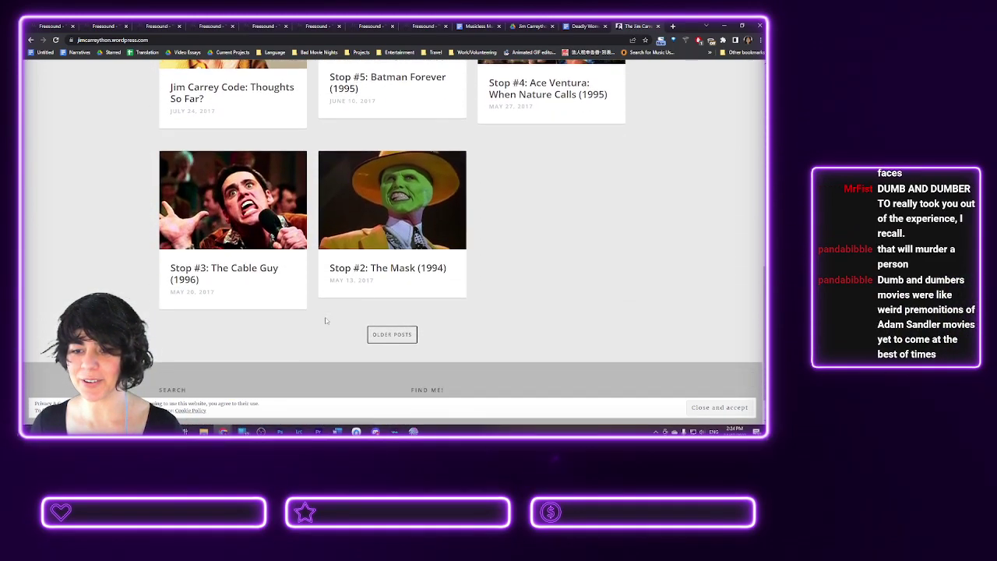
{"action": "scroll", "coordinate": [326, 320], "scroll_direction": "up", "scroll_amount": 6}
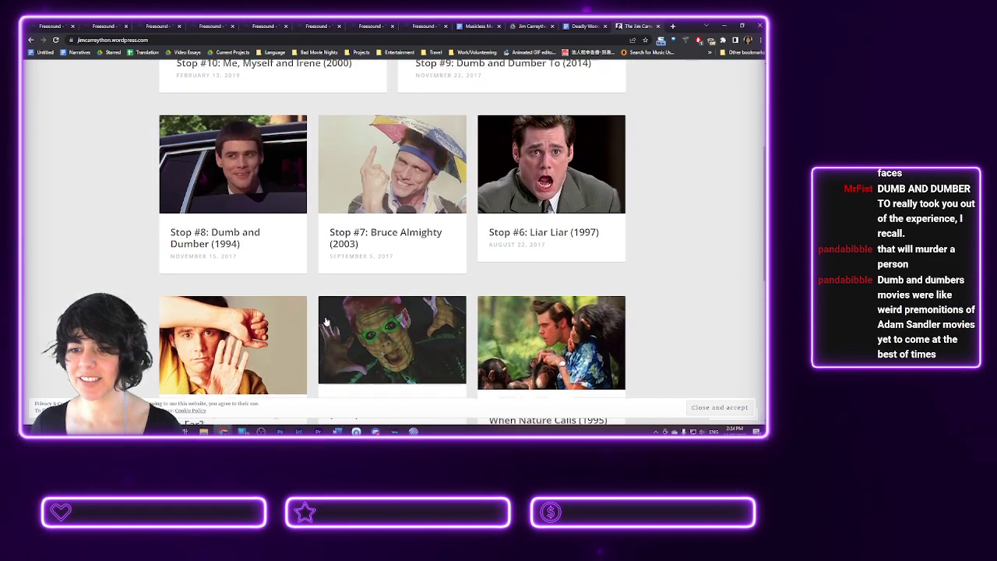
{"action": "scroll", "coordinate": [325, 320], "scroll_direction": "up", "scroll_amount": 1}
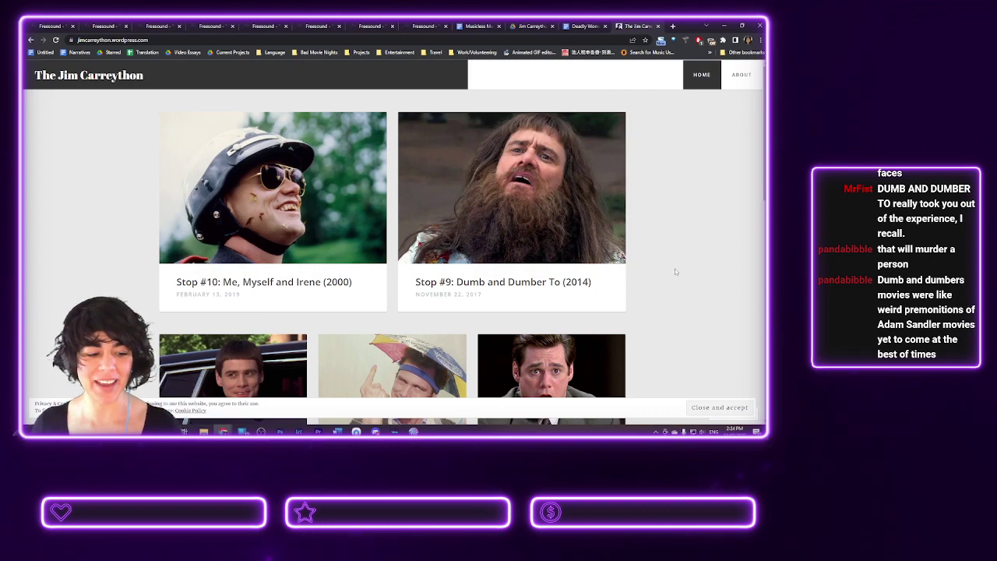
{"action": "scroll", "coordinate": [675, 271], "scroll_direction": "down", "scroll_amount": 2}
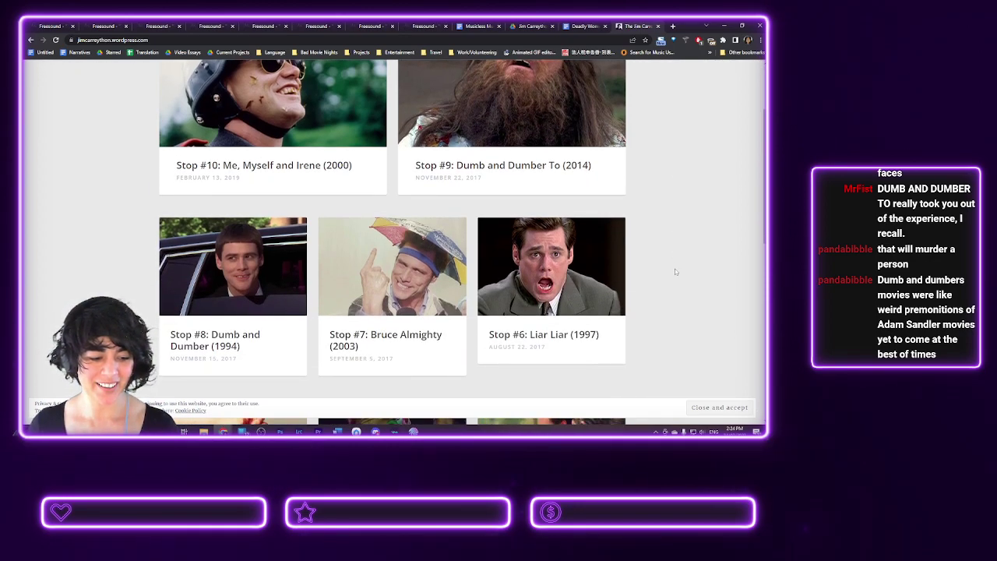
{"action": "scroll", "coordinate": [676, 271], "scroll_direction": "down", "scroll_amount": 1}
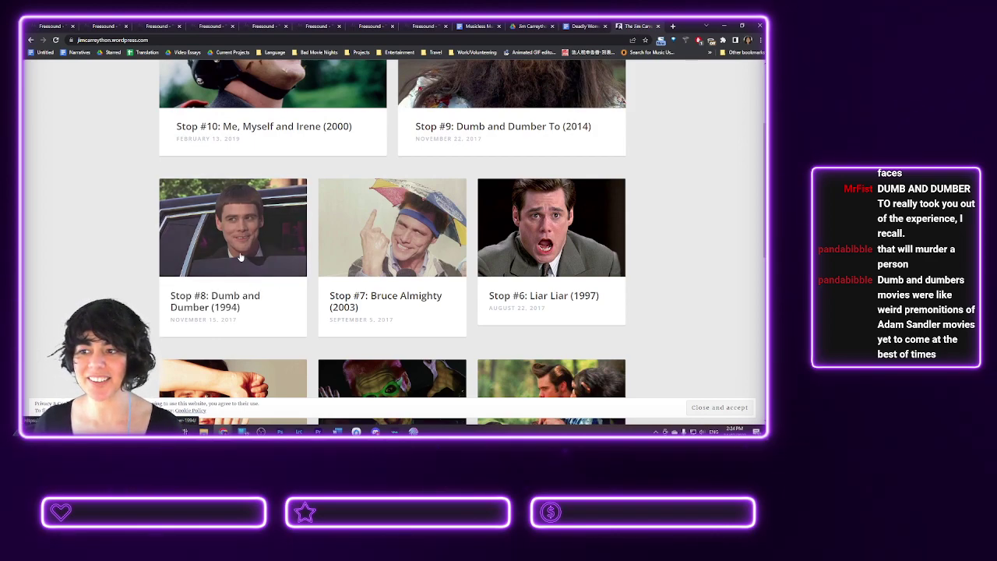
{"action": "scroll", "coordinate": [240, 257], "scroll_direction": "up", "scroll_amount": 2}
{"action": "scroll", "coordinate": [241, 255], "scroll_direction": "down", "scroll_amount": 2}
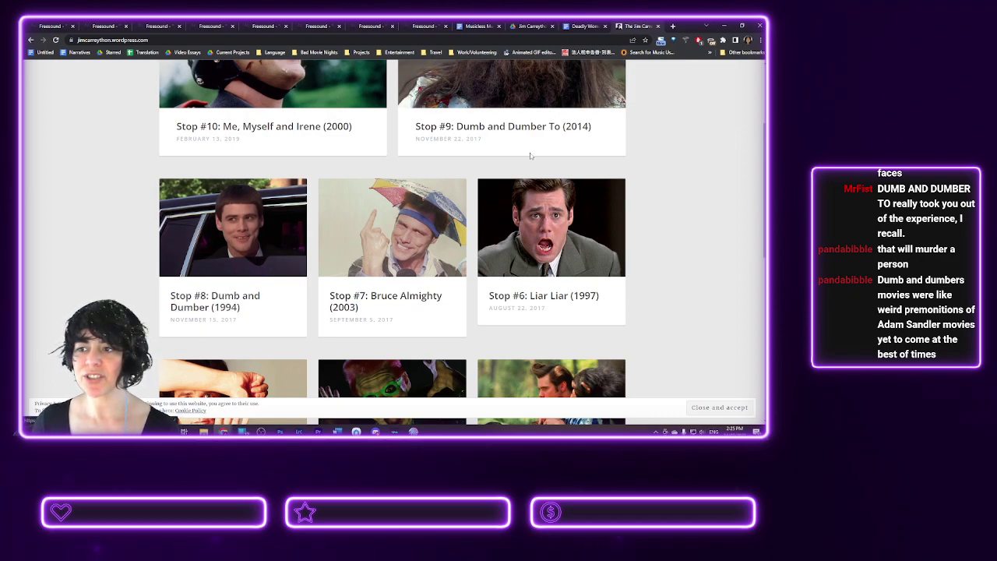
{"action": "scroll", "coordinate": [531, 155], "scroll_direction": "up", "scroll_amount": 1}
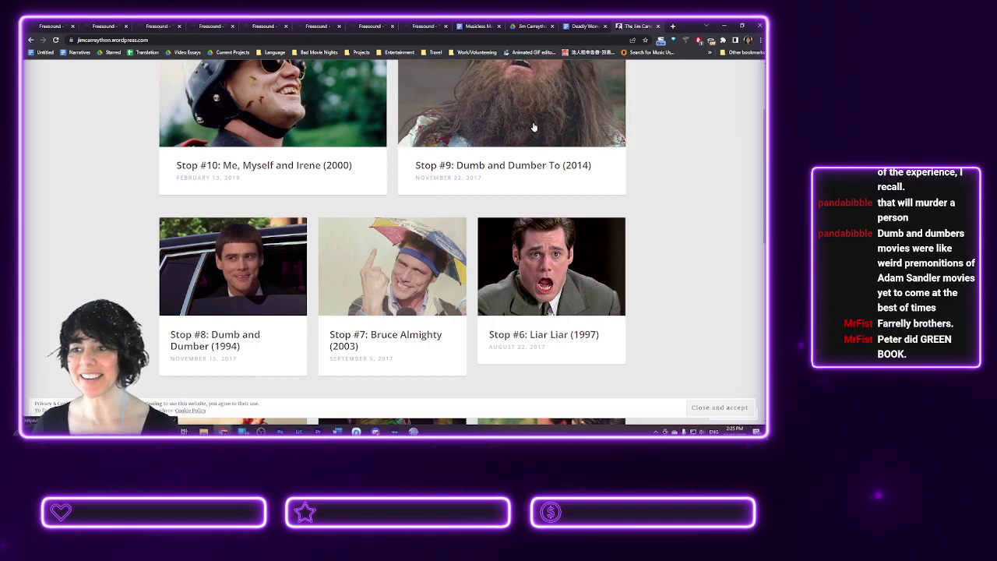
{"action": "scroll", "coordinate": [659, 158], "scroll_direction": "up", "scroll_amount": 3}
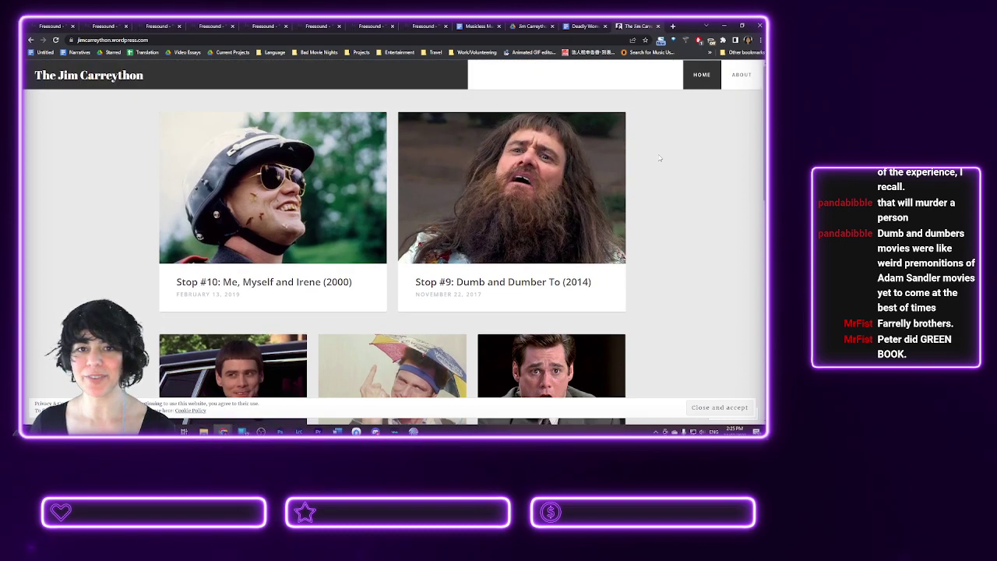
{"action": "scroll", "coordinate": [656, 160], "scroll_direction": "down", "scroll_amount": 1}
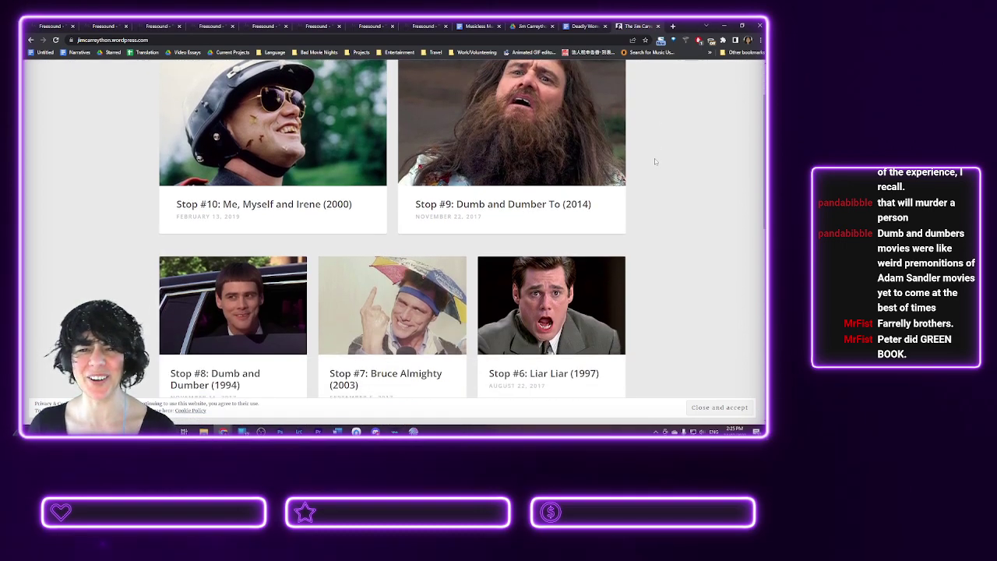
{"action": "scroll", "coordinate": [654, 161], "scroll_direction": "up", "scroll_amount": 1}
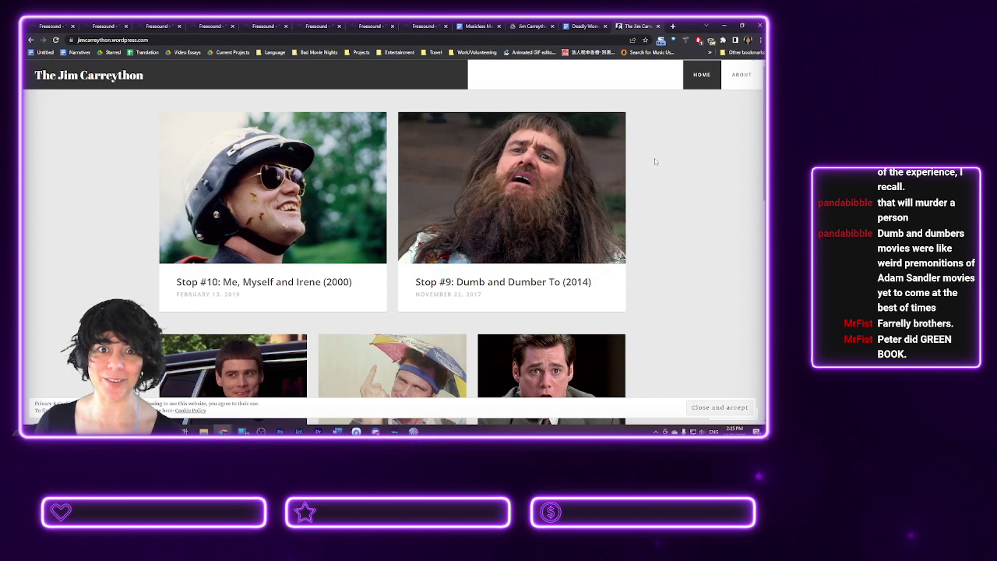
{"action": "scroll", "coordinate": [653, 163], "scroll_direction": "down", "scroll_amount": 2}
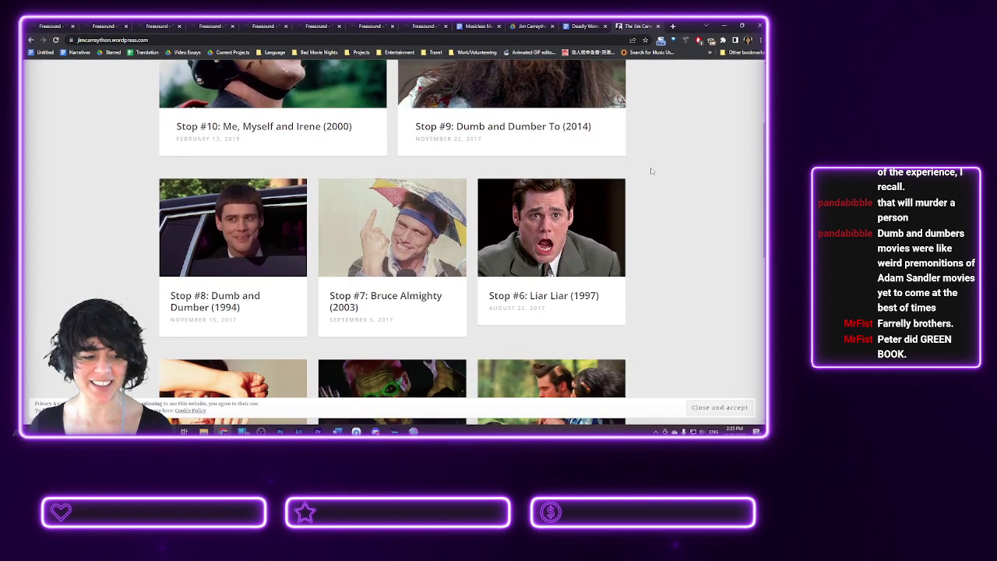
{"action": "scroll", "coordinate": [652, 170], "scroll_direction": "up", "scroll_amount": 2}
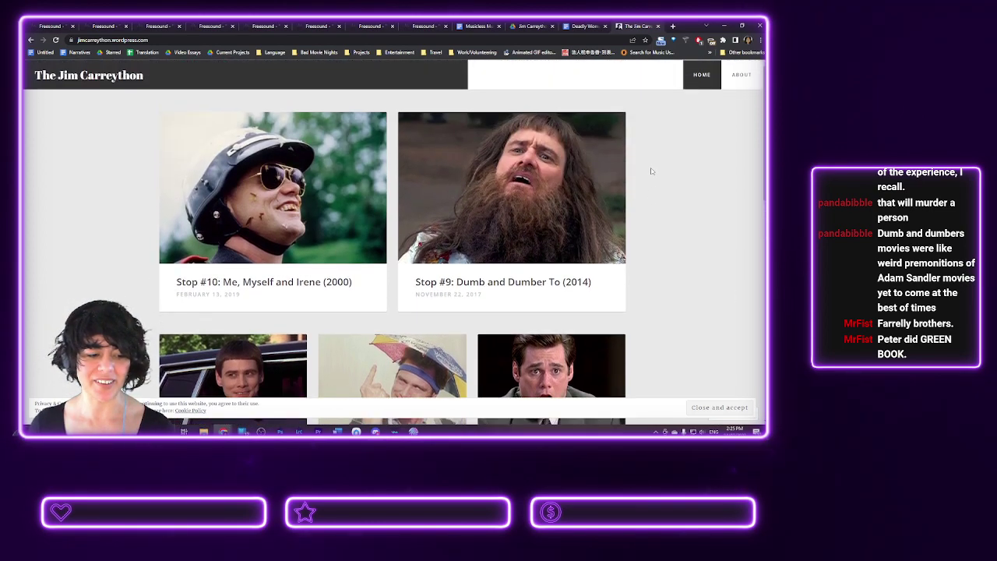
{"action": "scroll", "coordinate": [652, 171], "scroll_direction": "down", "scroll_amount": 2}
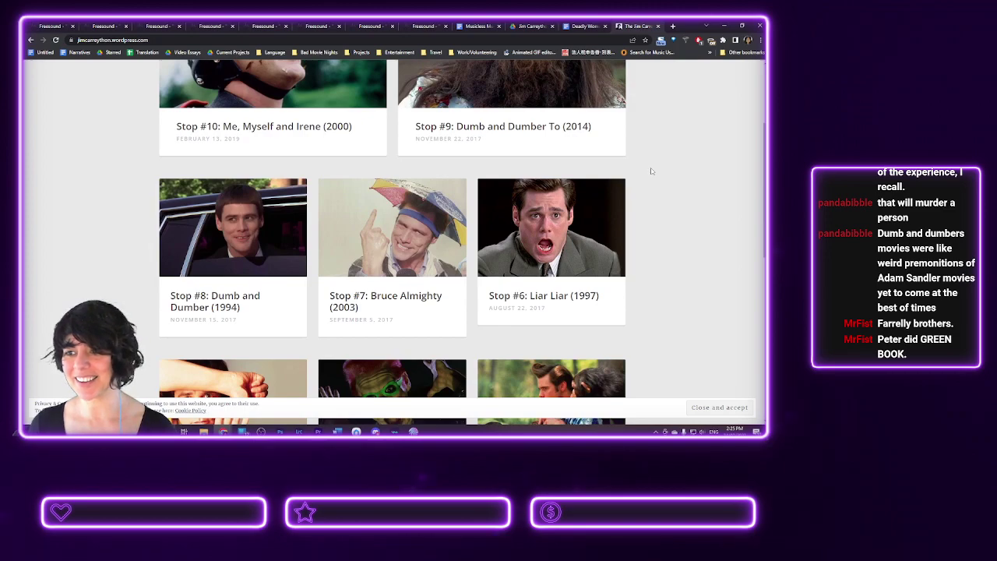
{"action": "scroll", "coordinate": [652, 170], "scroll_direction": "up", "scroll_amount": 2}
{"action": "scroll", "coordinate": [652, 170], "scroll_direction": "down", "scroll_amount": 2}
{"action": "scroll", "coordinate": [652, 171], "scroll_direction": "down", "scroll_amount": 1}
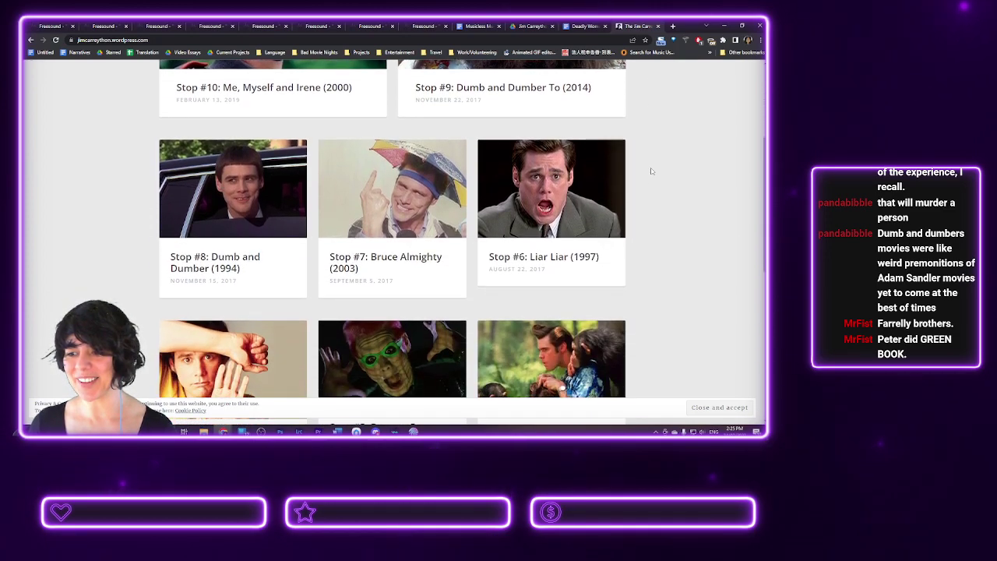
{"action": "scroll", "coordinate": [600, 205], "scroll_direction": "up", "scroll_amount": 2}
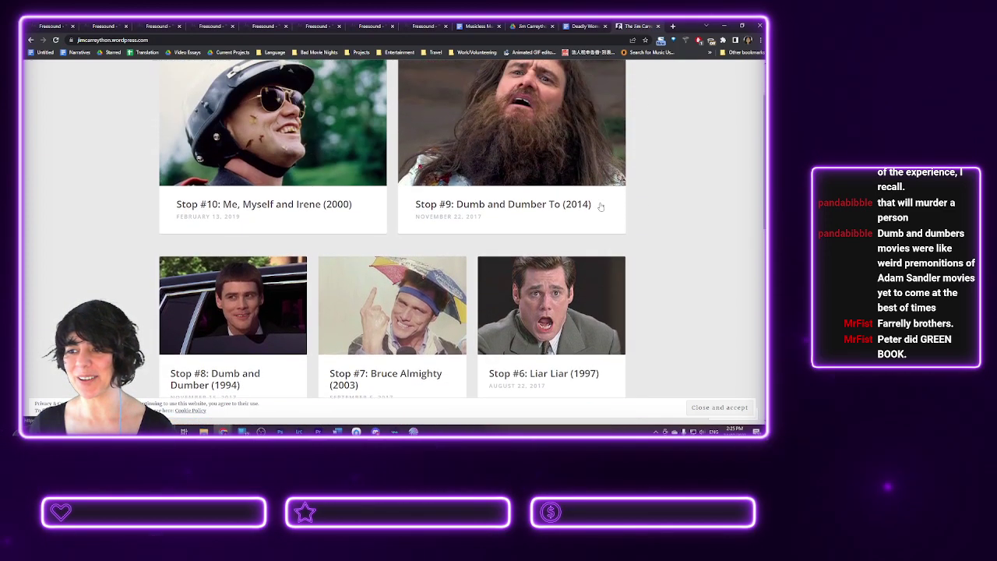
{"action": "scroll", "coordinate": [601, 205], "scroll_direction": "up", "scroll_amount": 1}
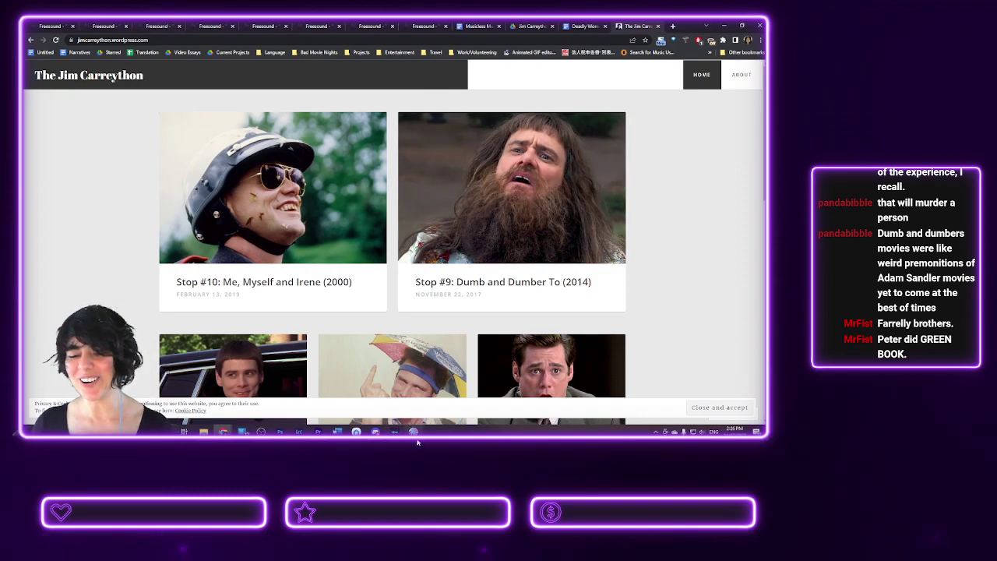
- Switch to the Premiere Pro project and select the later clips on the lowest audio tracks, past 00:01:54 in the sequence
{"action": "mouse_move", "coordinate": [316, 437]}
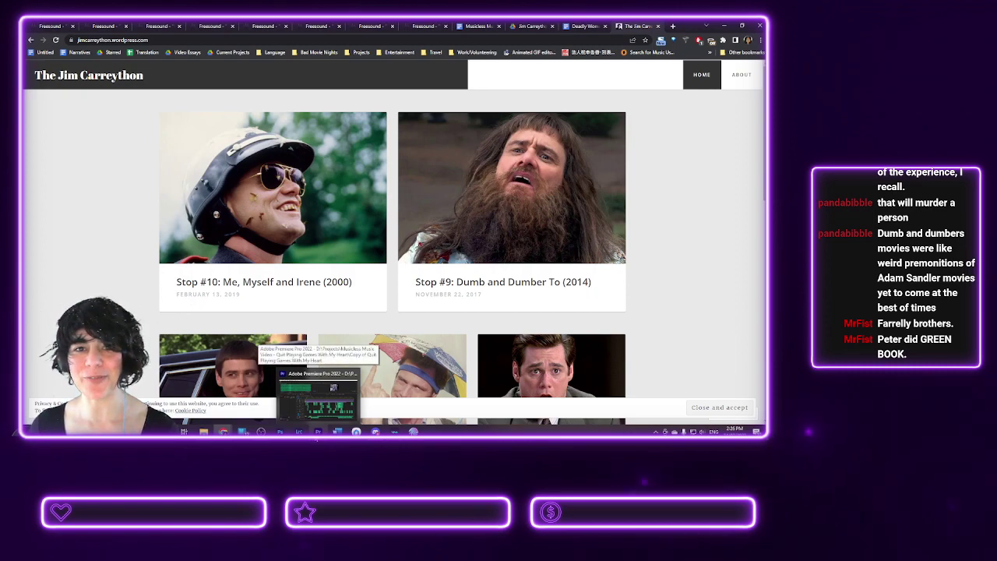
{"action": "left_click", "coordinate": [317, 433]}
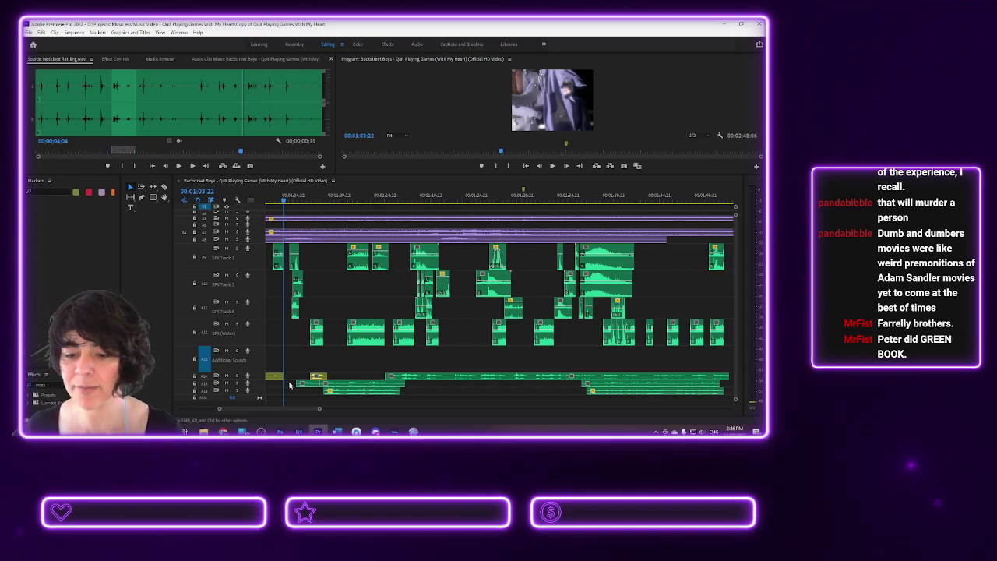
{"action": "scroll", "coordinate": [321, 361], "scroll_direction": "right", "scroll_amount": 3}
{"action": "scroll", "coordinate": [321, 362], "scroll_direction": "right", "scroll_amount": 12}
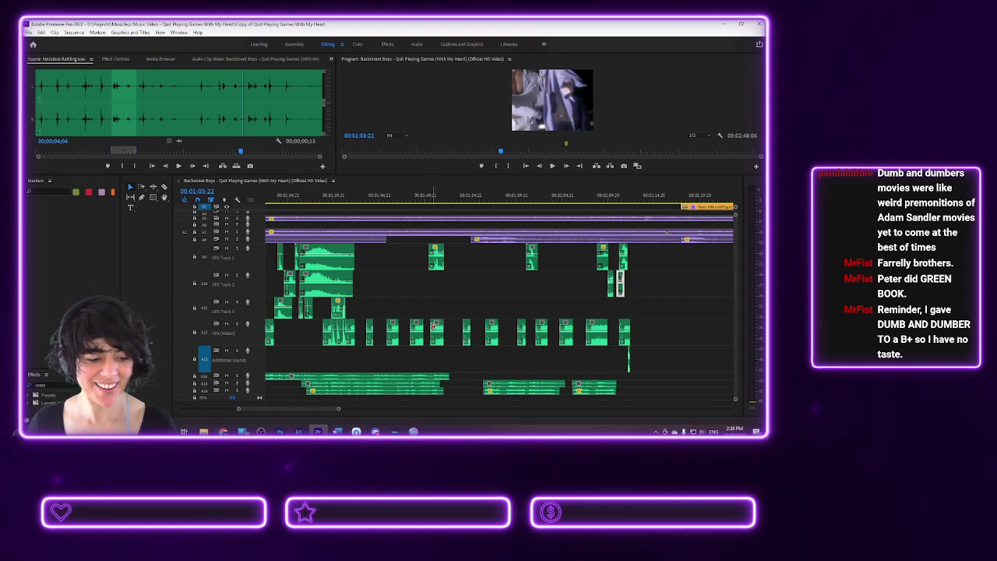
{"action": "left_click", "coordinate": [503, 390]}
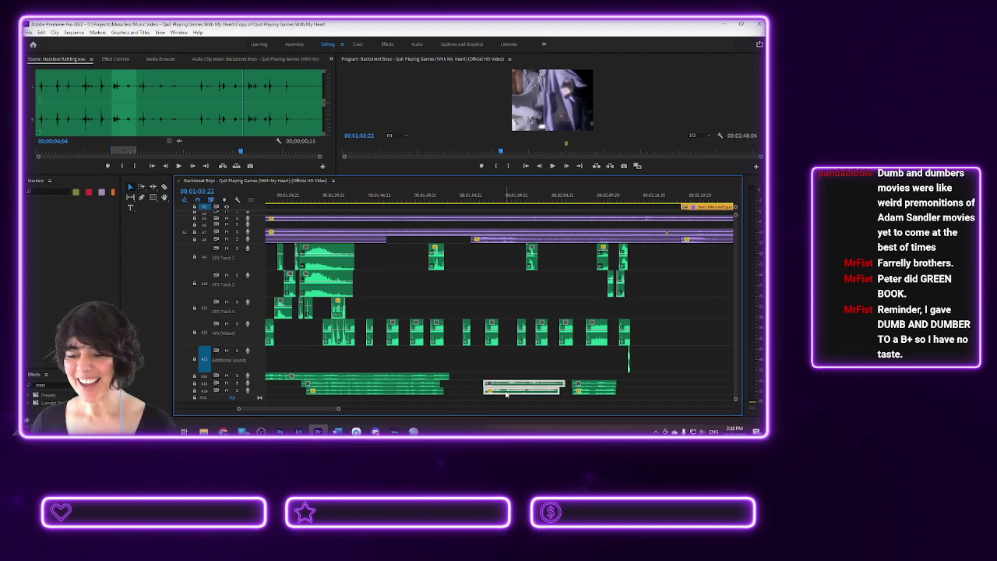
{"action": "left_click", "coordinate": [587, 392]}
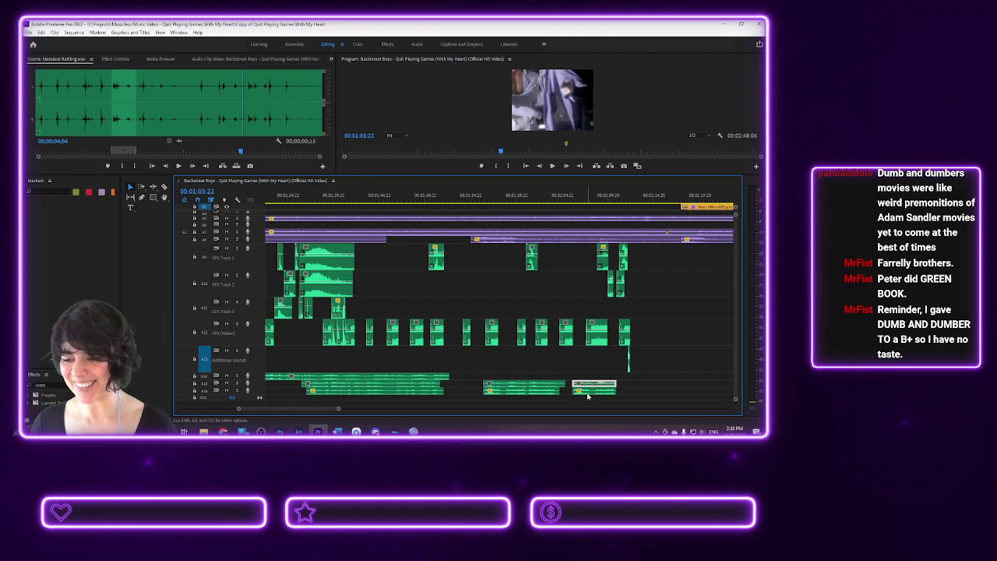
- Solo the three lowest audio tracks and play the sequence from 00:01:54:09
{"action": "left_click", "coordinate": [467, 198]}
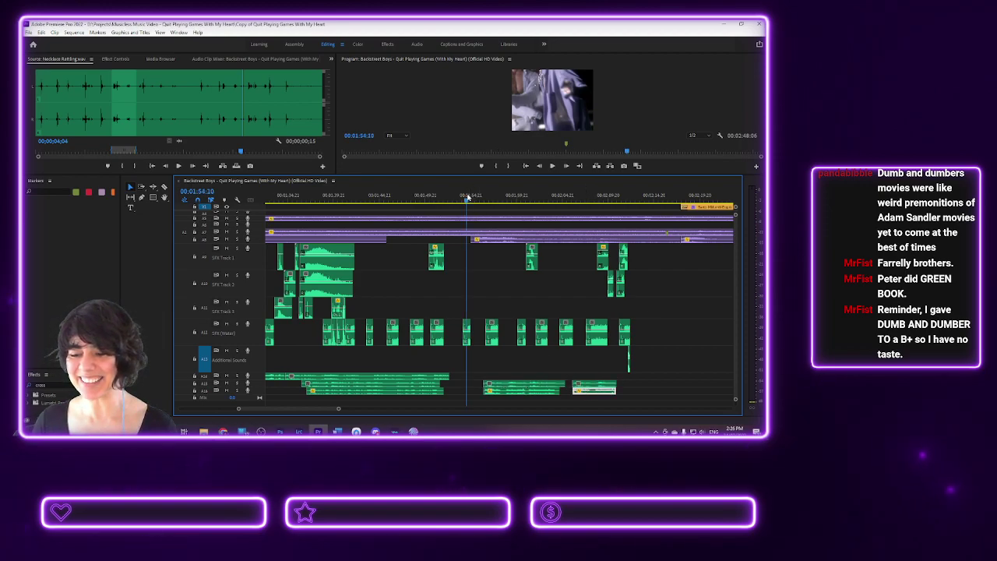
{"action": "key", "text": "Left"}
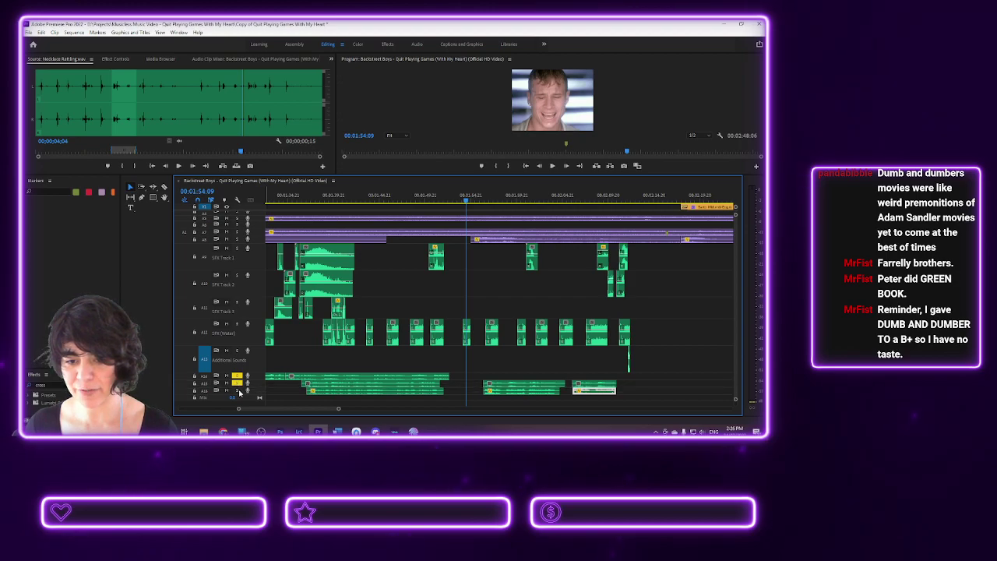
{"action": "key", "text": "space"}
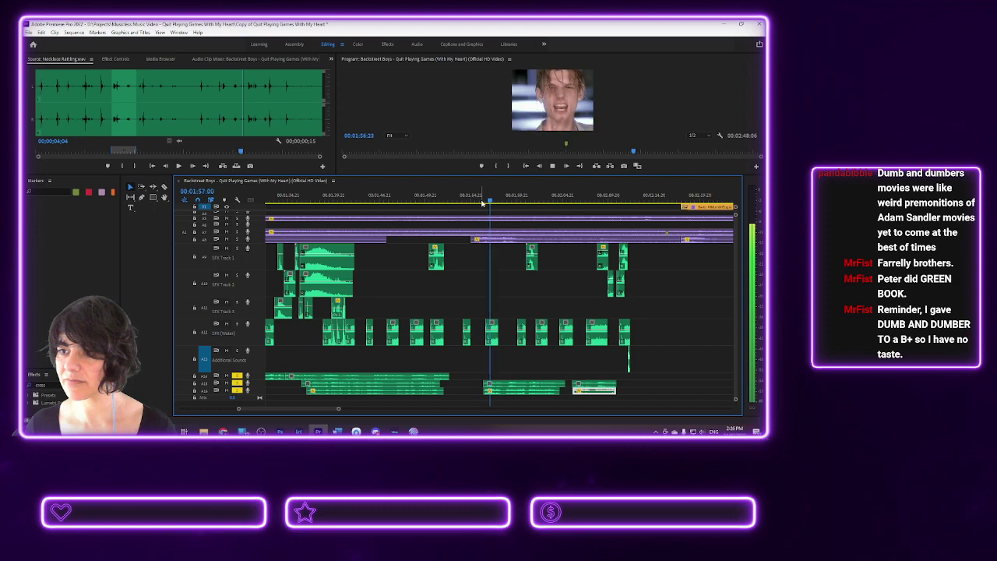
{"action": "key", "text": "space"}
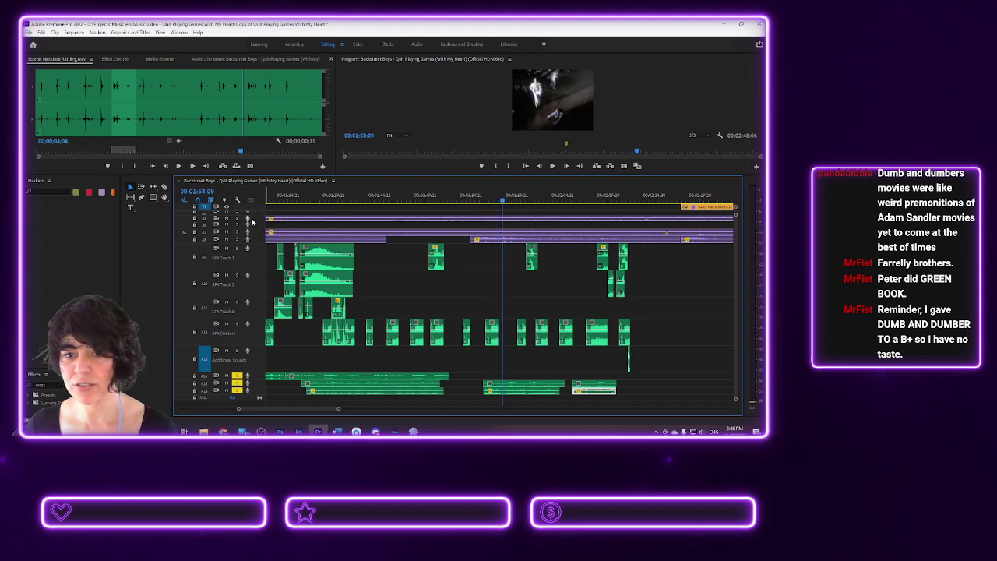
- Play a short stretch with audio track A5 also soloed, and solo track A3 in its place
{"action": "key", "text": "space"}
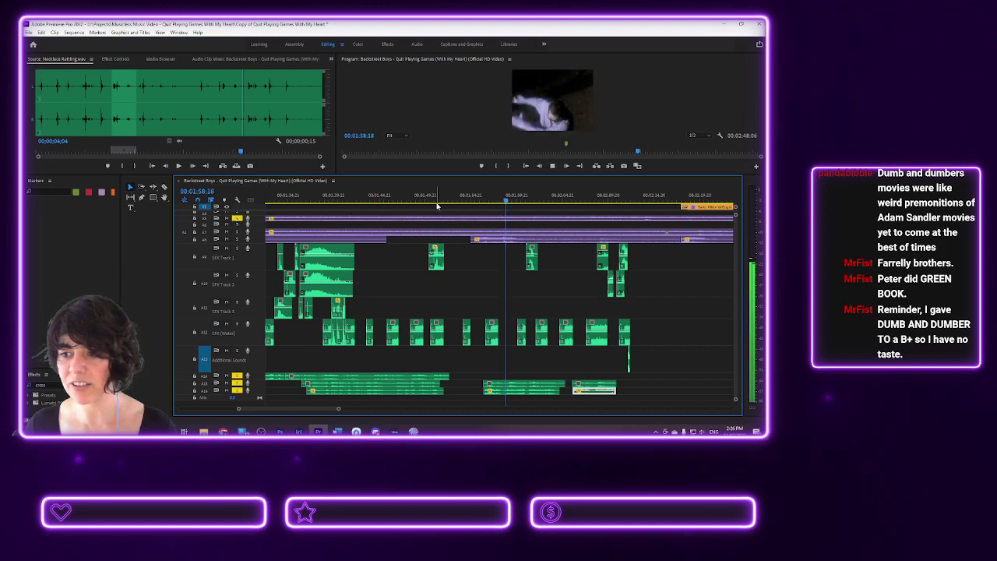
{"action": "key", "text": "space"}
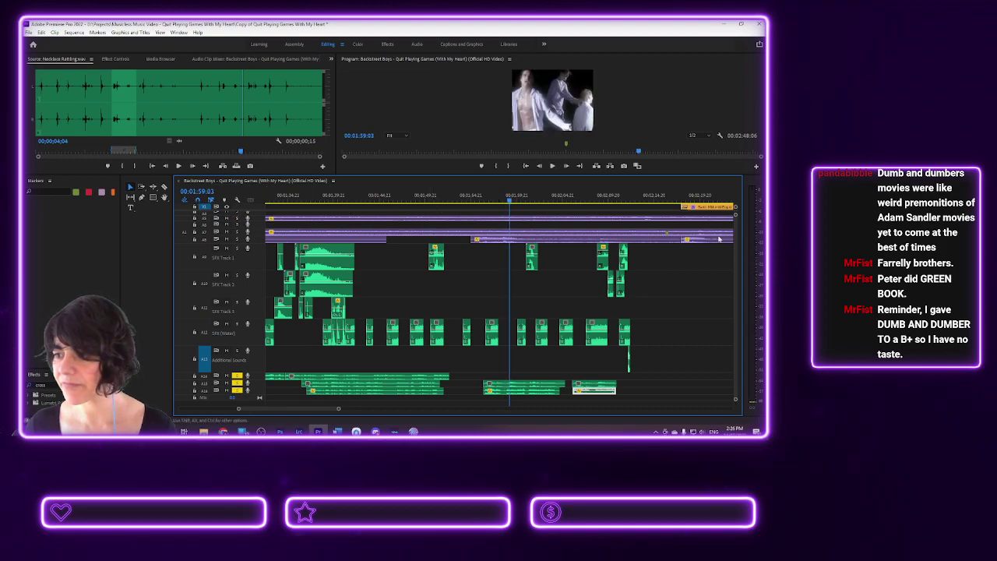
{"action": "scroll", "coordinate": [735, 228], "scroll_direction": "up", "scroll_amount": 2}
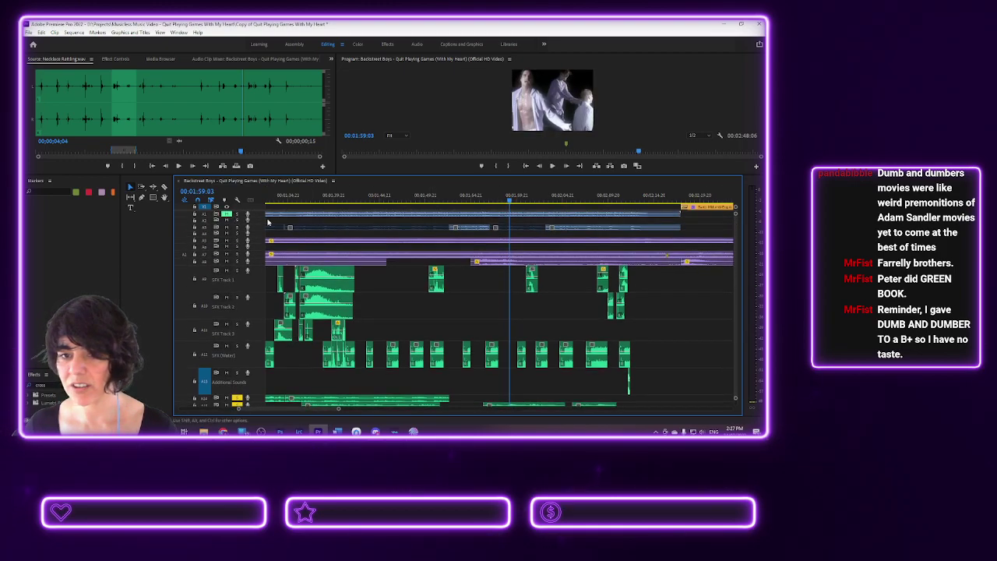
{"action": "left_click", "coordinate": [237, 227]}
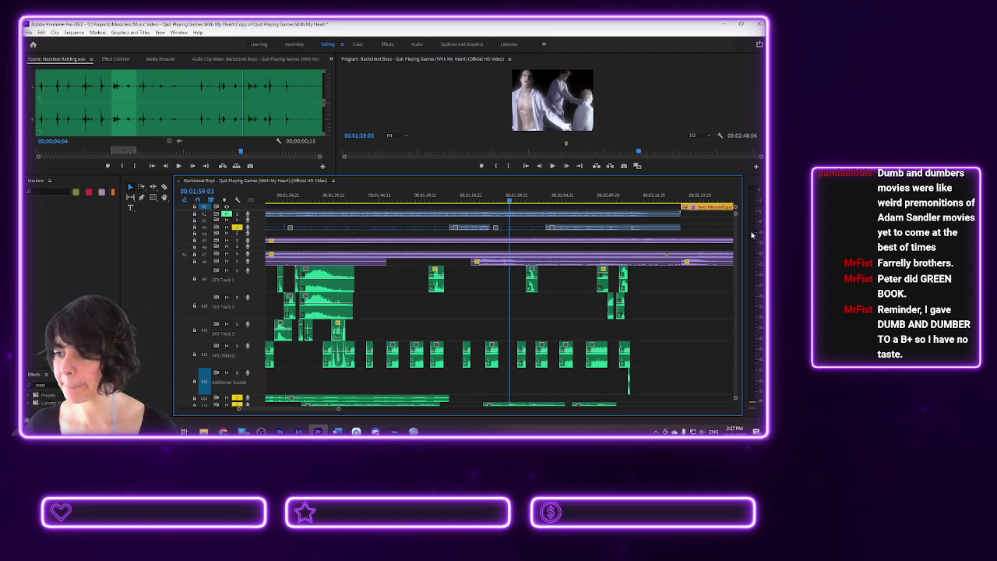
- Return to the beginning of the sequence and play the soloed tracks from 00:00:06:12 to 00:00:11:00
{"action": "scroll", "coordinate": [737, 247], "scroll_direction": "down", "scroll_amount": 4}
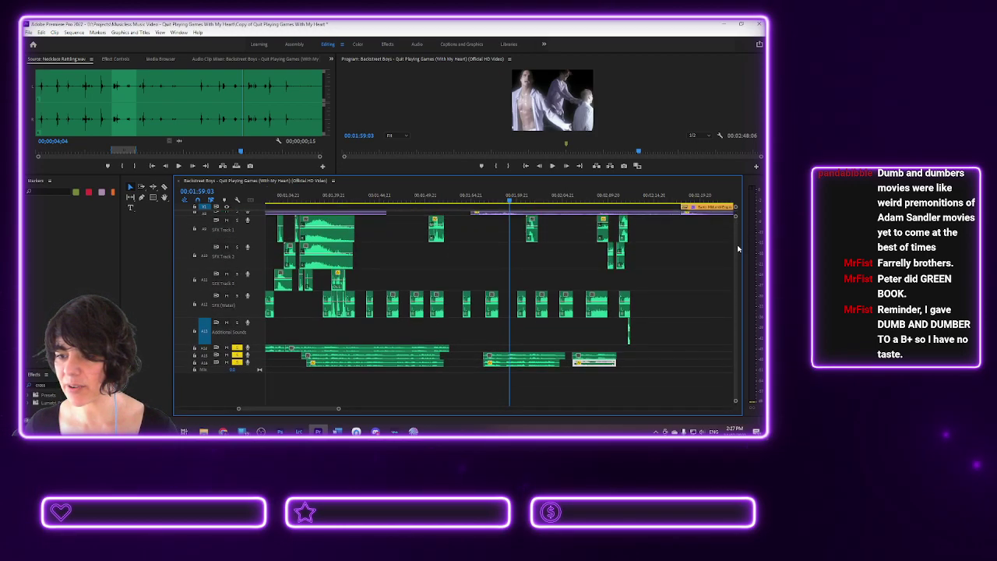
{"action": "left_click_drag", "start_coordinate": [325, 409], "coordinate": [266, 405]}
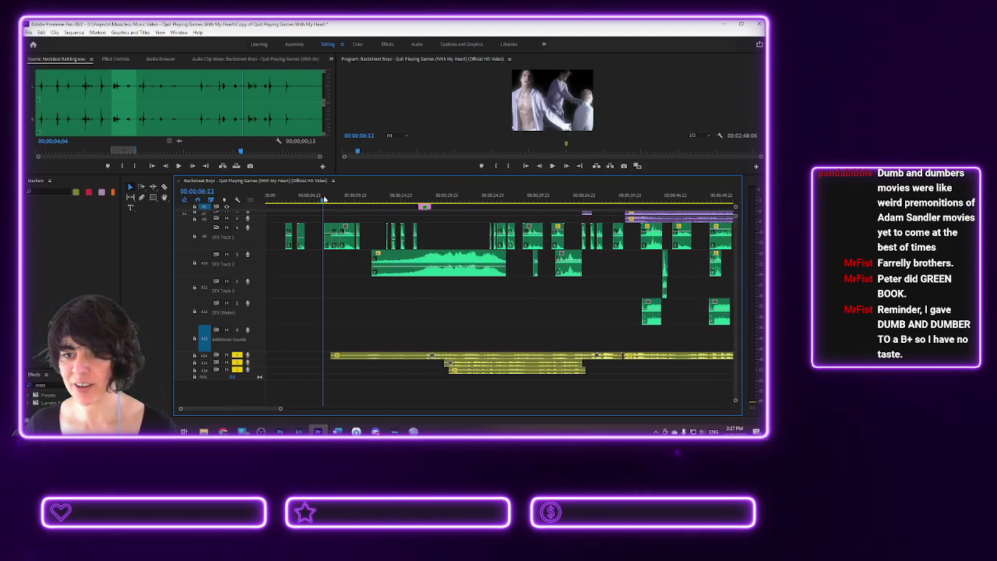
{"action": "left_click", "coordinate": [322, 201]}
{"action": "key", "text": "space"}
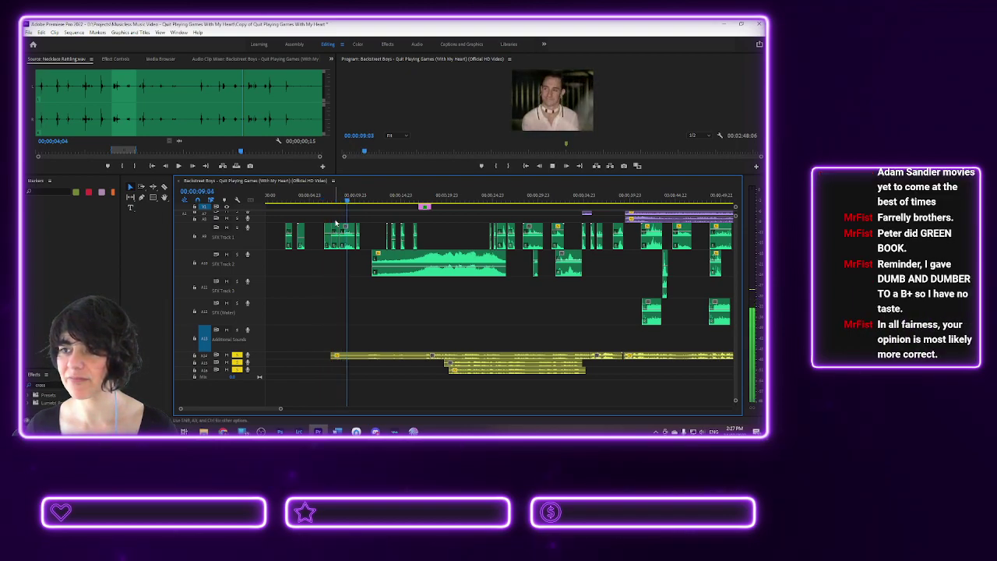
{"action": "key", "text": "space"}
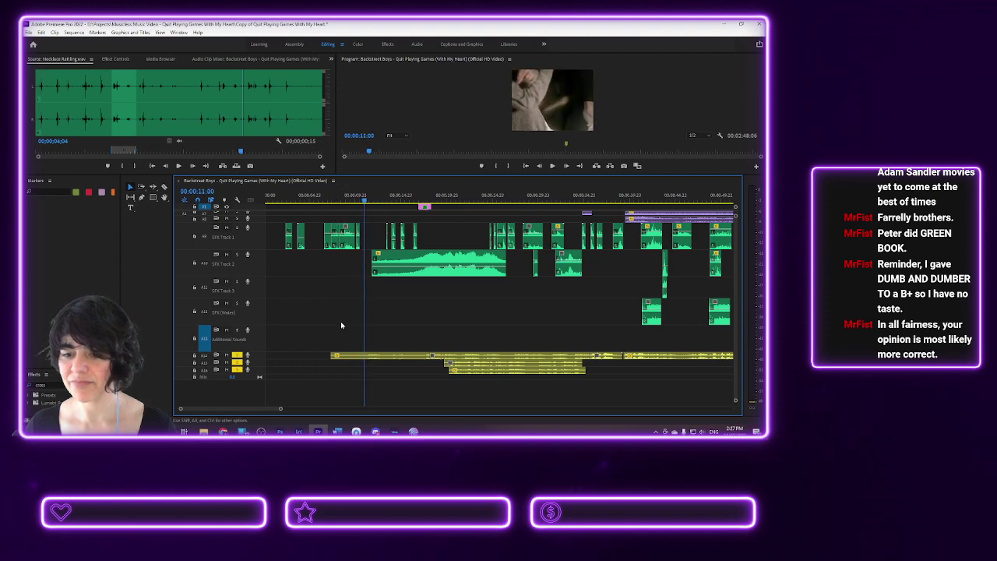
- Trim the start of the first clip on the uppermost of the three lowest tracks to 00:00:11:00 and play on to 00:00:15:19
{"action": "left_click_drag", "start_coordinate": [329, 357], "coordinate": [366, 360]}
{"action": "key", "text": "space"}
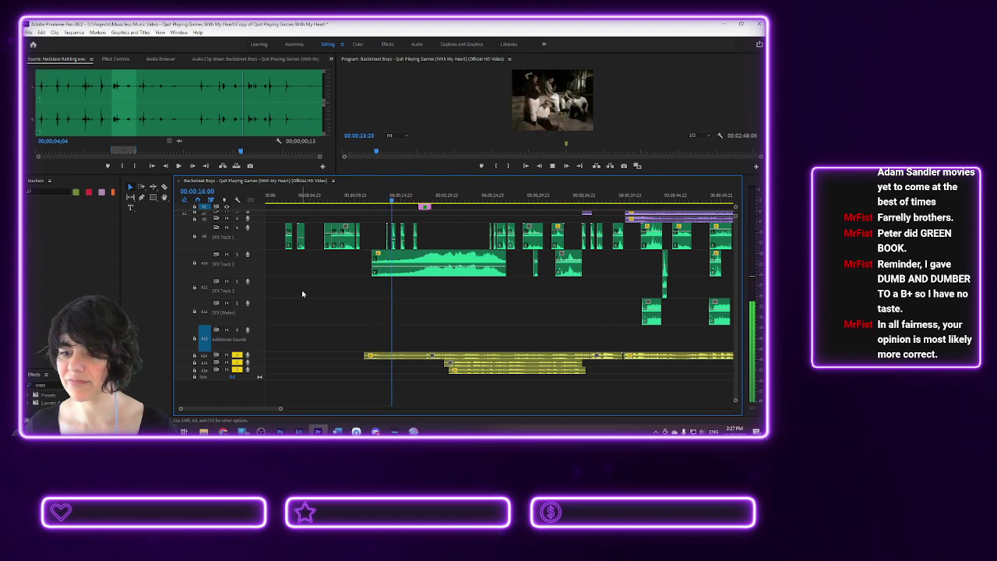
{"action": "key", "text": "space"}
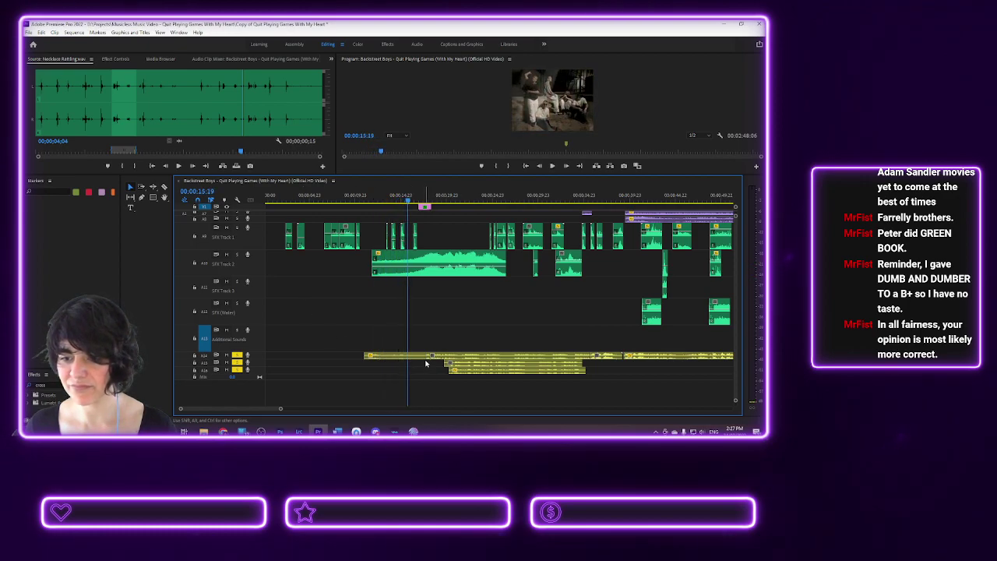
- Pull the same track's next edit point back to the playhead at 00:00:15:19 and play through to 00:01:07:01
{"action": "left_click_drag", "start_coordinate": [423, 357], "coordinate": [406, 363]}
{"action": "key", "text": "space"}
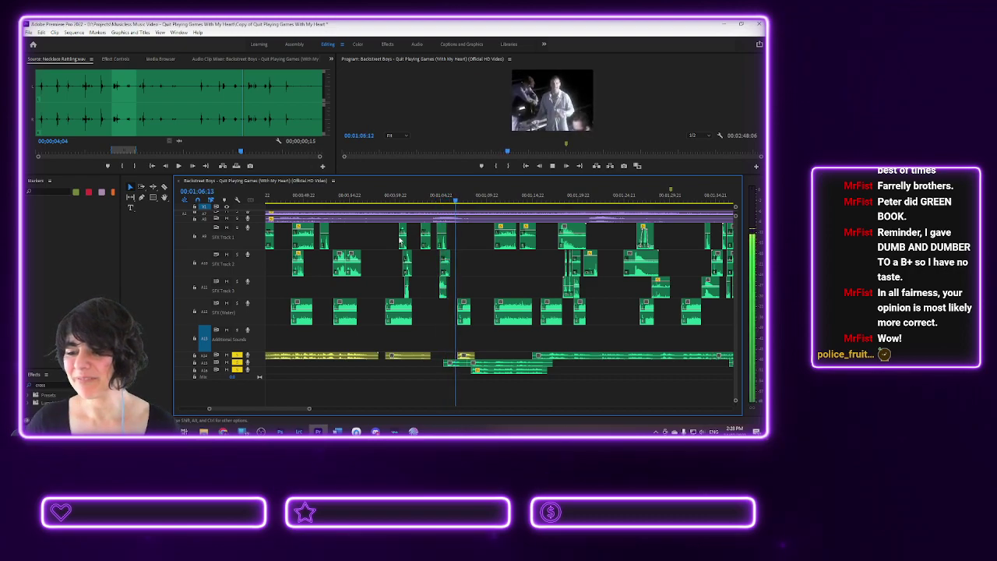
{"action": "key", "text": "space"}
- Trim the start of the middle soloed track's clip near 00:01:05 to the end of the SFX Track 1 clip and replay that passage
{"action": "scroll", "coordinate": [357, 345], "scroll_direction": "up", "scroll_amount": 5}
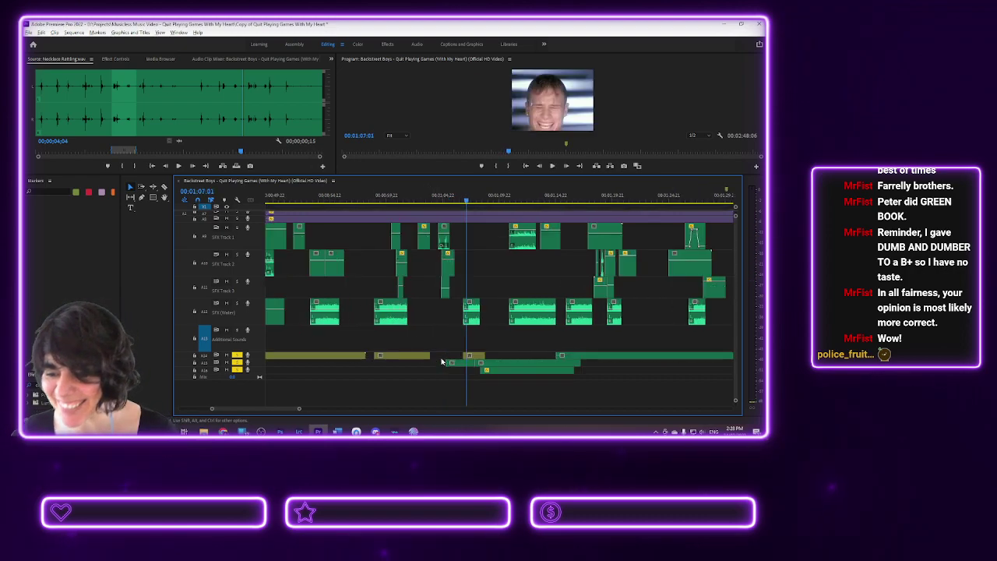
{"action": "left_click_drag", "start_coordinate": [435, 364], "coordinate": [453, 364]}
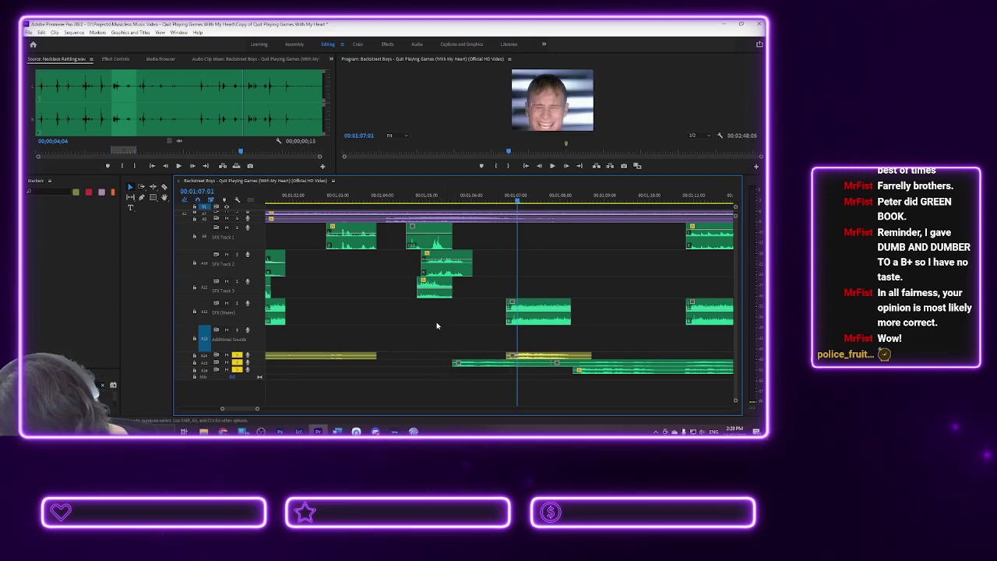
{"action": "left_click", "coordinate": [433, 201]}
{"action": "key", "text": "space"}
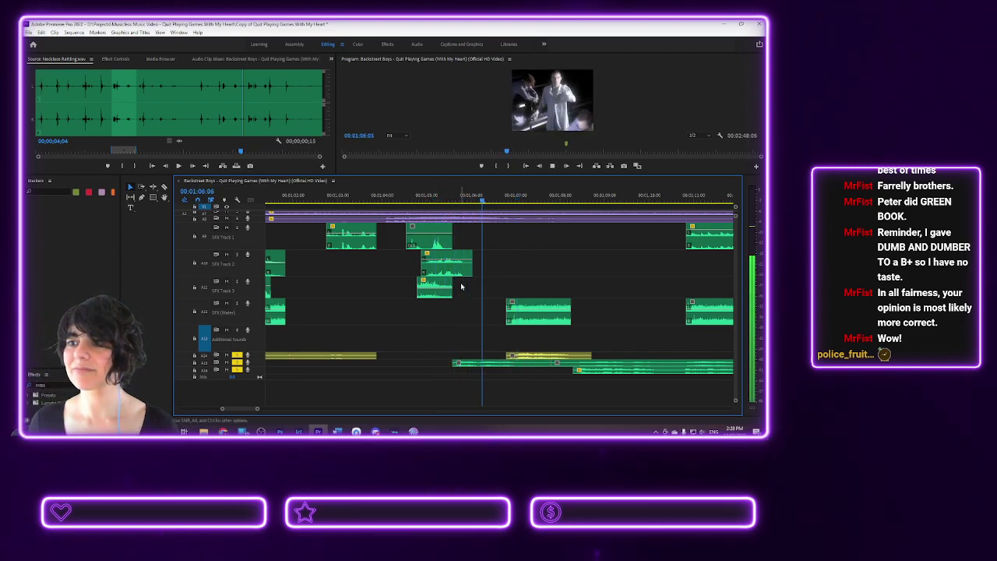
- Replay the soloed tracks from the middle track's clip start near 00:01:05 on past 00:01:15
{"action": "key", "text": "space"}
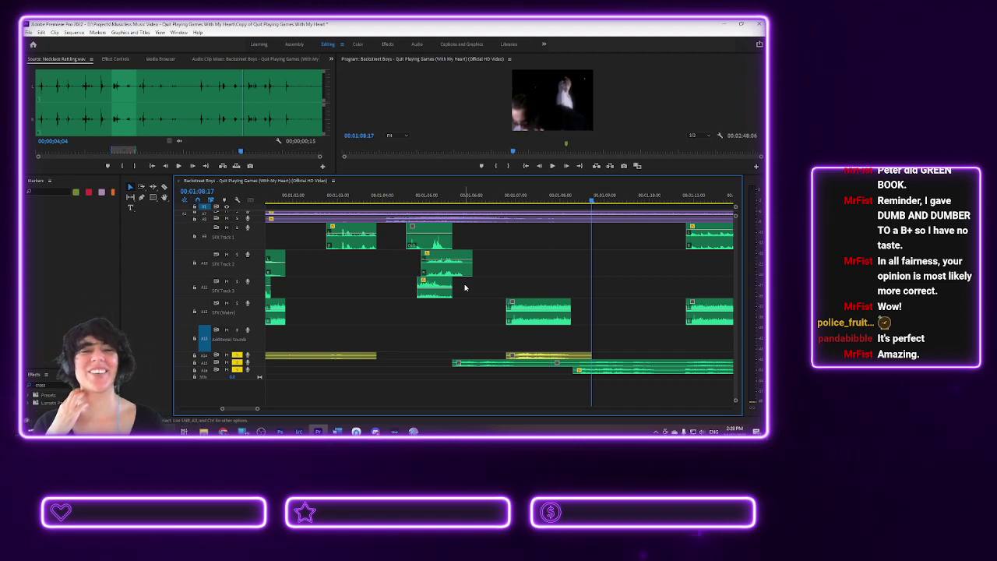
{"action": "left_click", "coordinate": [459, 196]}
{"action": "key", "text": "space"}
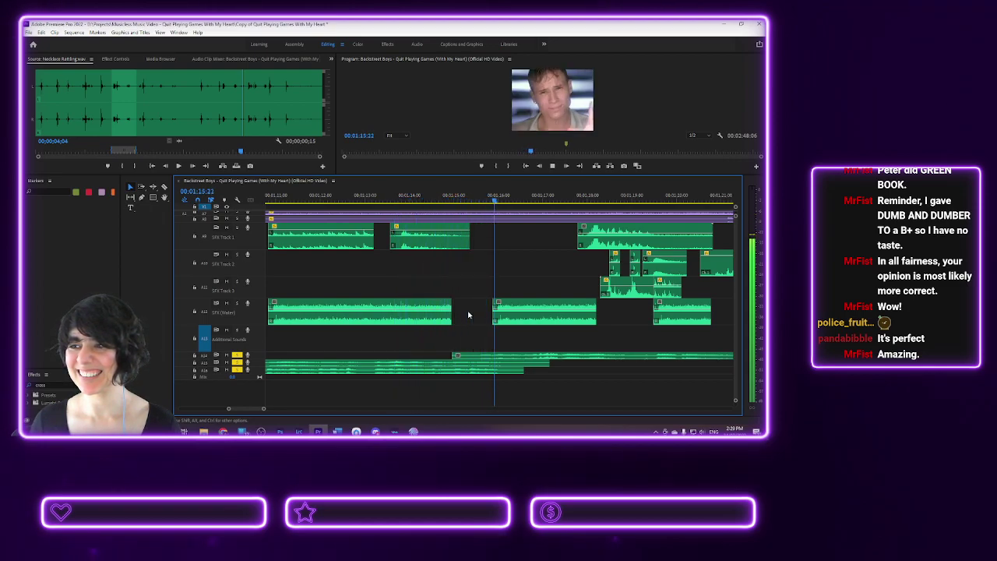
- Label the clips ending near 00:01:17 on the two lowest soloed tracks Yellow and return the playhead to 00:01:14:17
{"action": "left_click", "coordinate": [428, 372]}
{"action": "left_click", "coordinate": [422, 363], "text": "shift"}
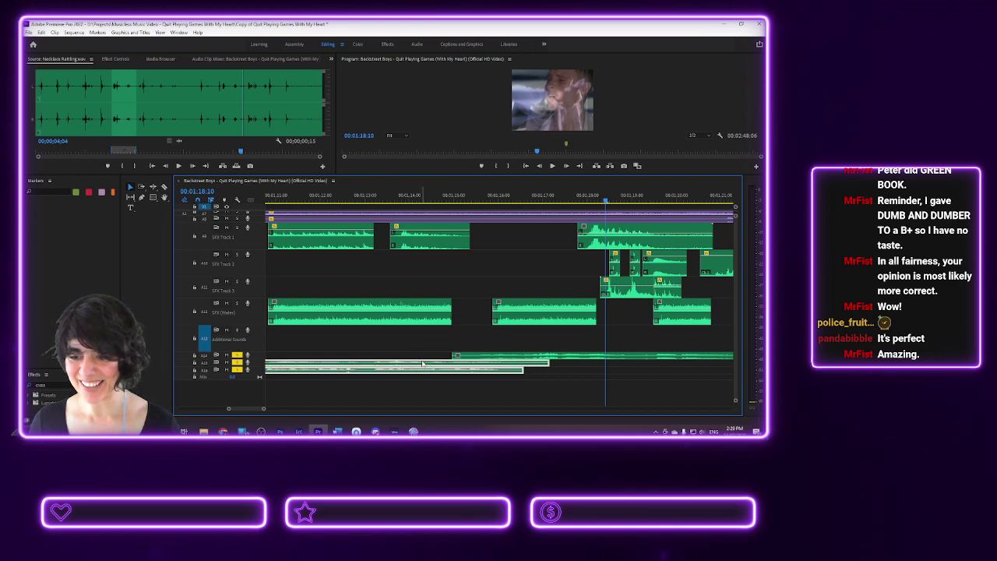
{"action": "right_click", "coordinate": [424, 364]}
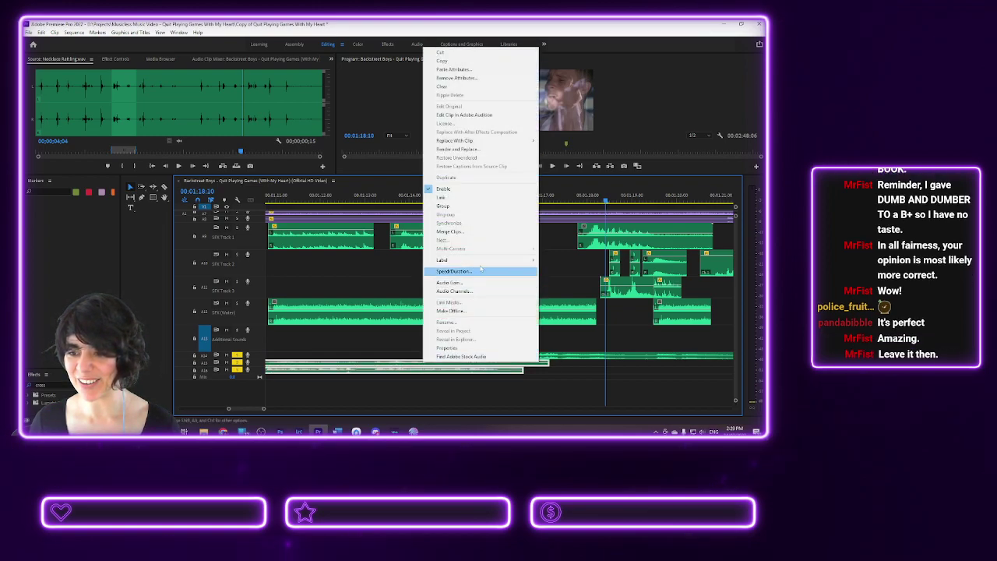
{"action": "mouse_move", "coordinate": [505, 261]}
{"action": "left_click", "coordinate": [559, 399]}
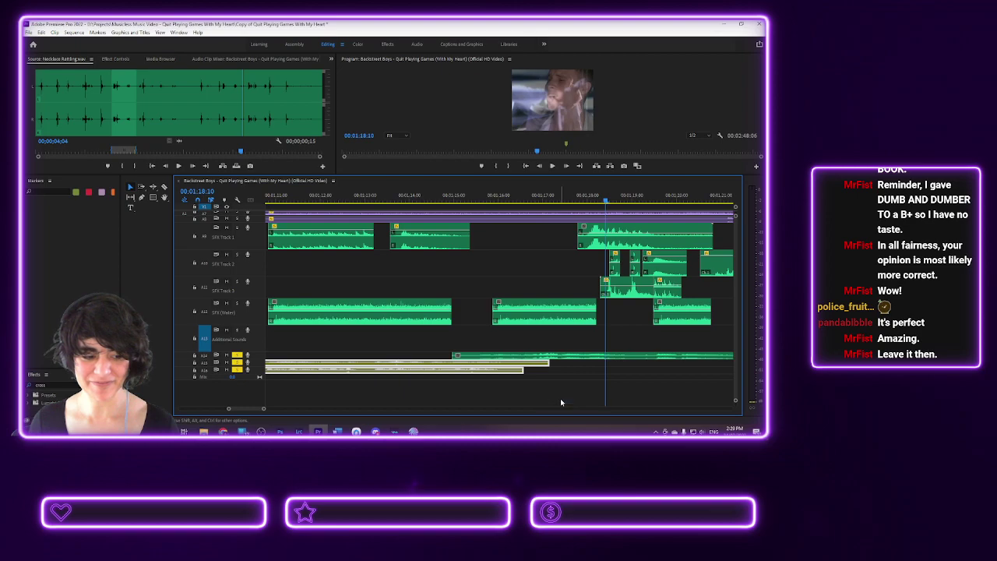
{"action": "left_click", "coordinate": [440, 199]}
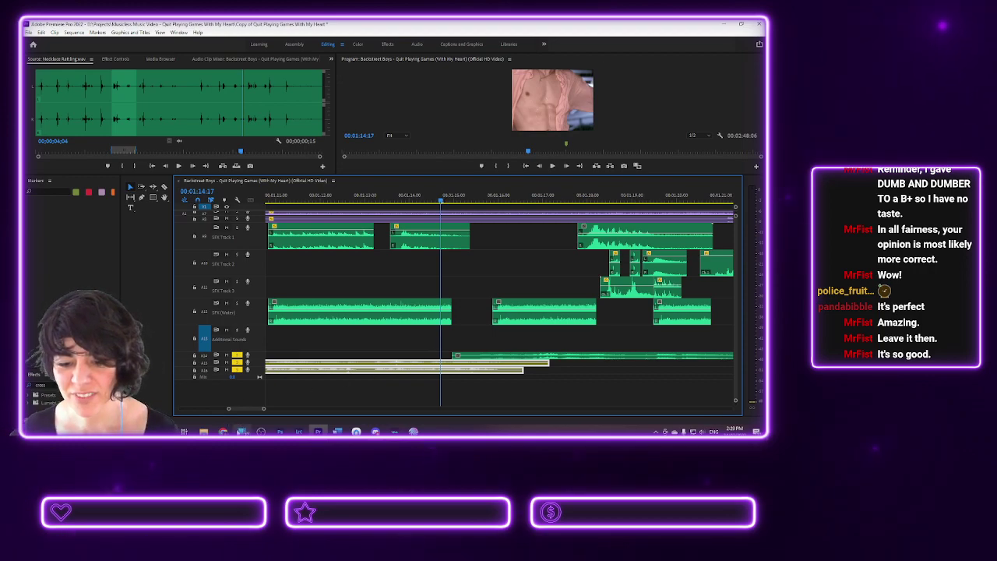
- Switch to the Chrome window with the Jim Carreython blog and go to the Projects folder in Google Drive
{"action": "mouse_move", "coordinate": [223, 430]}
{"action": "left_click", "coordinate": [284, 399]}
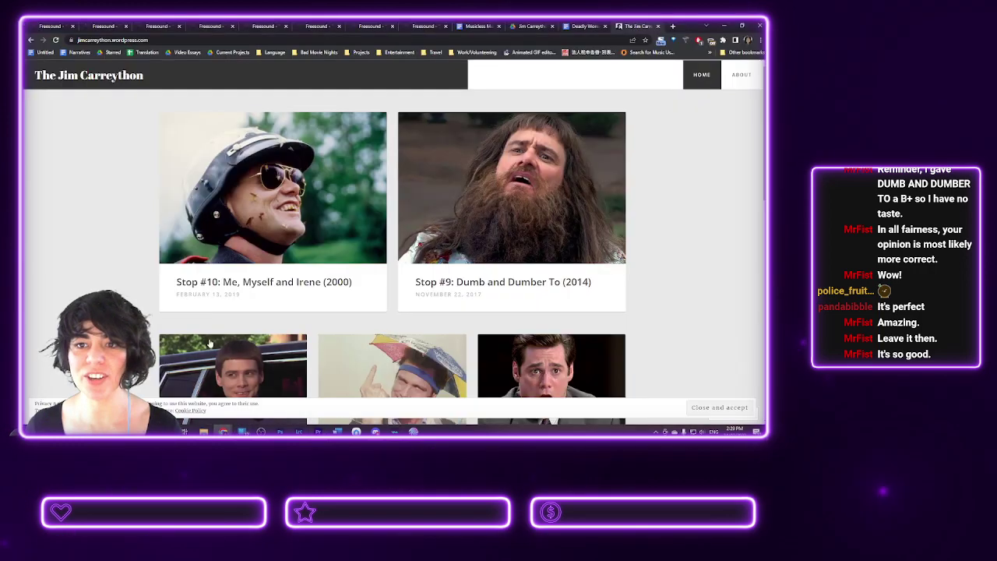
{"action": "left_click", "coordinate": [528, 26]}
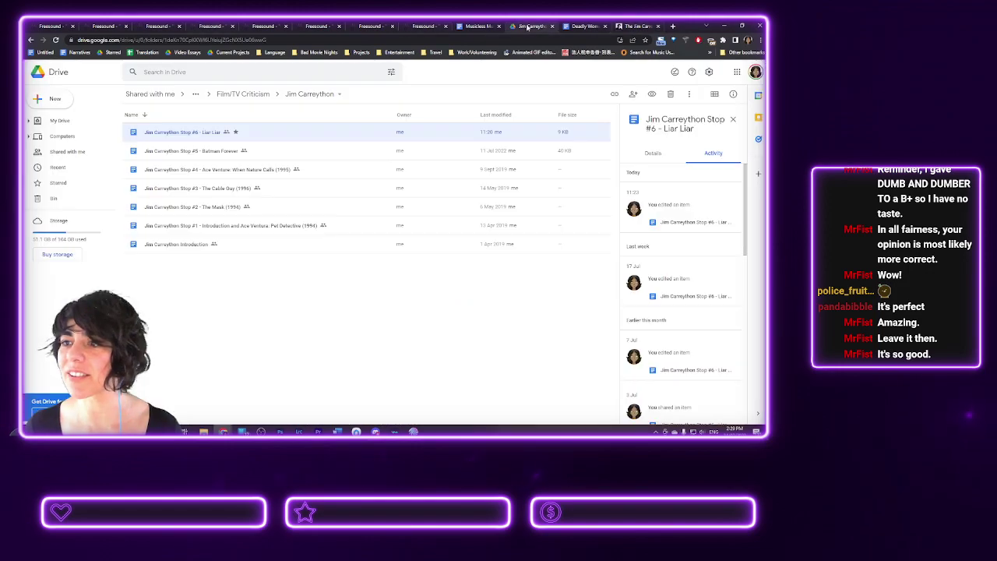
{"action": "left_click", "coordinate": [238, 93]}
{"action": "left_click", "coordinate": [225, 94]}
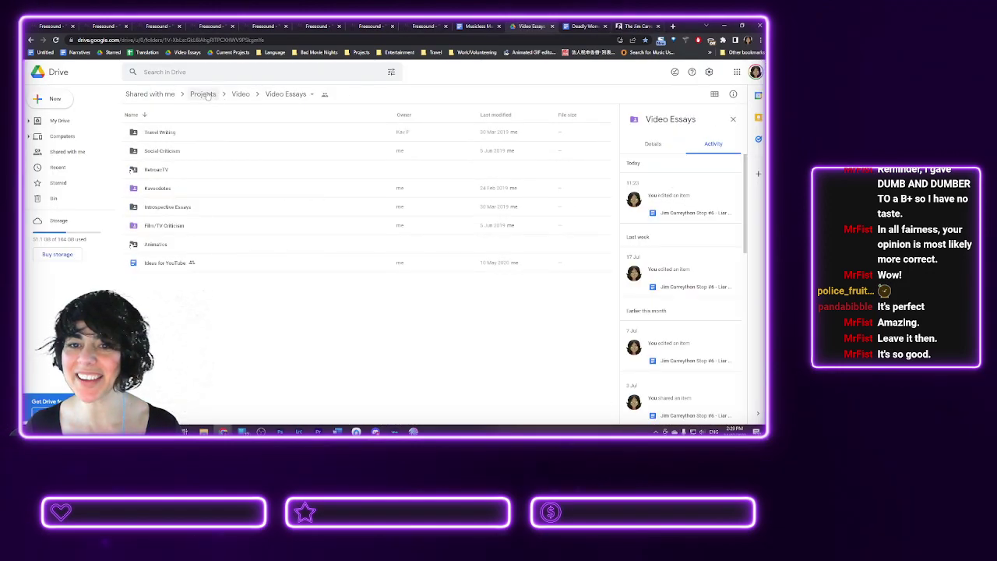
{"action": "left_click", "coordinate": [202, 93]}
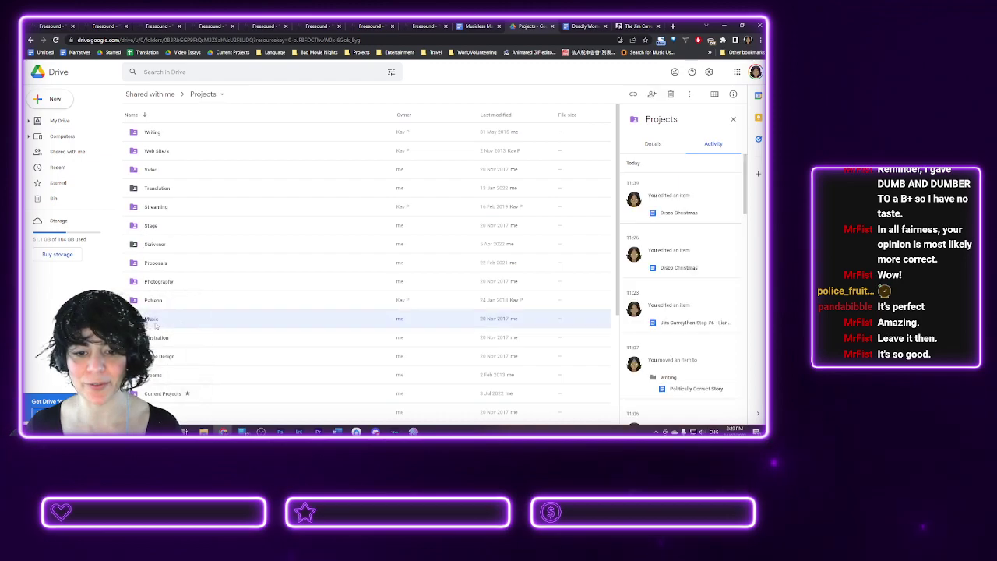
- Open the Lyrics document in the Literal Music Video folder inside Music and Complete
{"action": "double_click", "coordinate": [162, 161]}
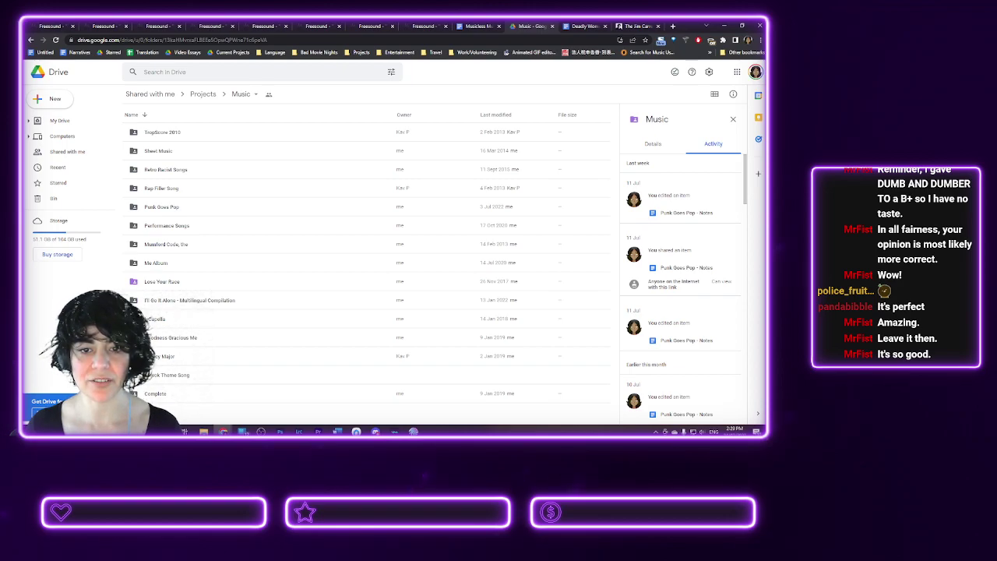
{"action": "double_click", "coordinate": [179, 393]}
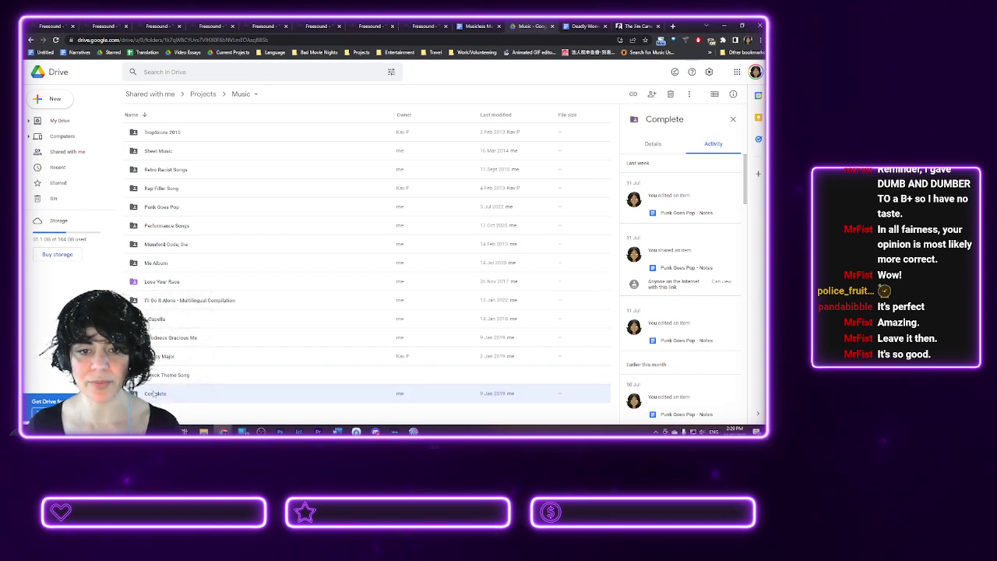
{"action": "double_click", "coordinate": [179, 170]}
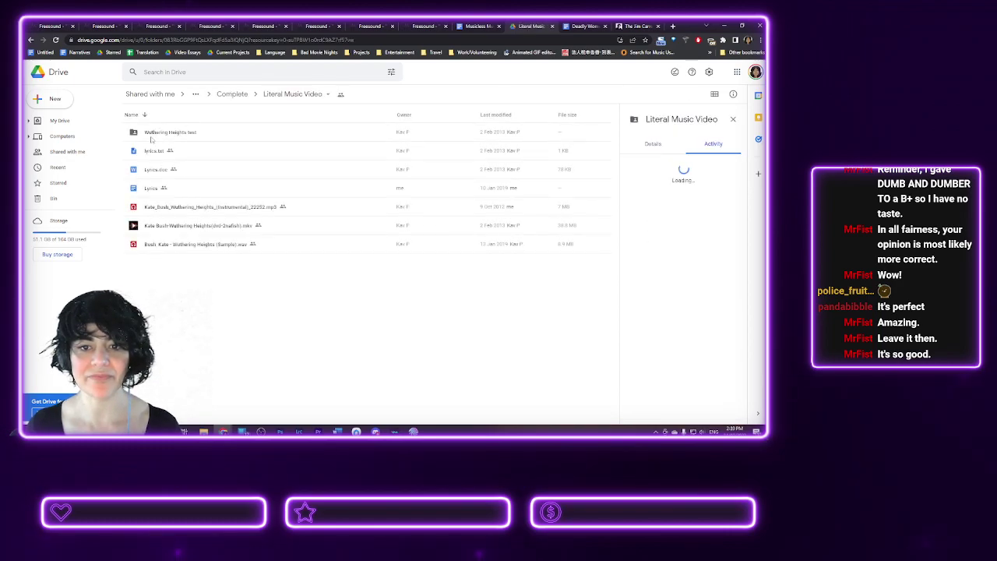
{"action": "left_click", "coordinate": [149, 171]}
{"action": "double_click", "coordinate": [141, 189]}
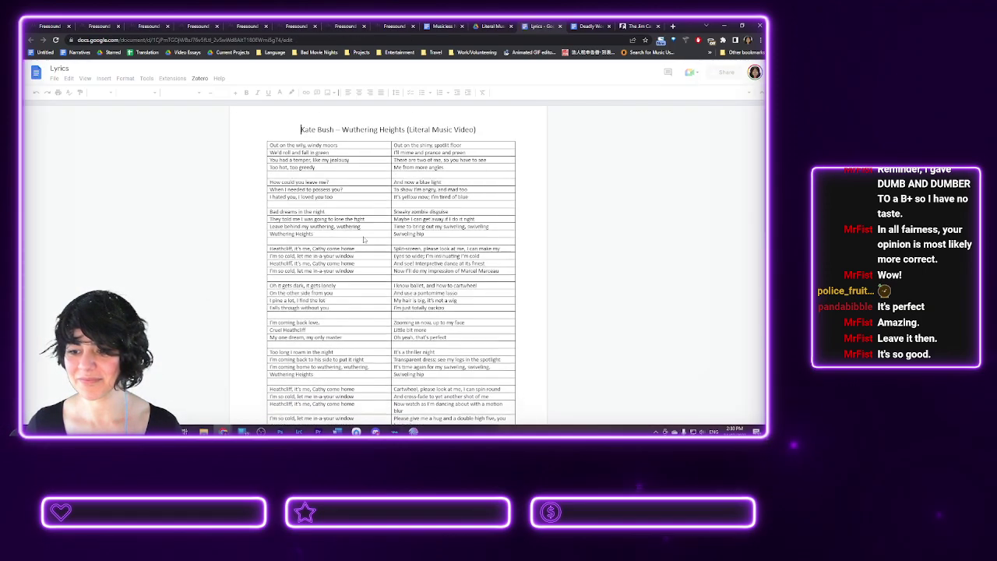
- Read through the Wuthering Heights literal lyrics to the end and highlight the words "you bastard"
{"action": "scroll", "coordinate": [377, 257], "scroll_direction": "down", "scroll_amount": 2}
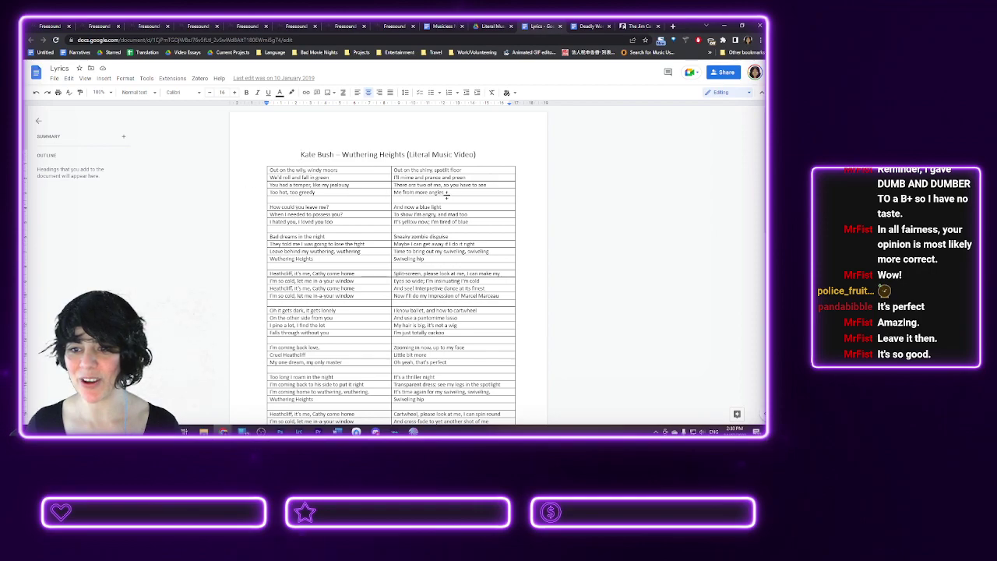
{"action": "left_click", "coordinate": [464, 178]}
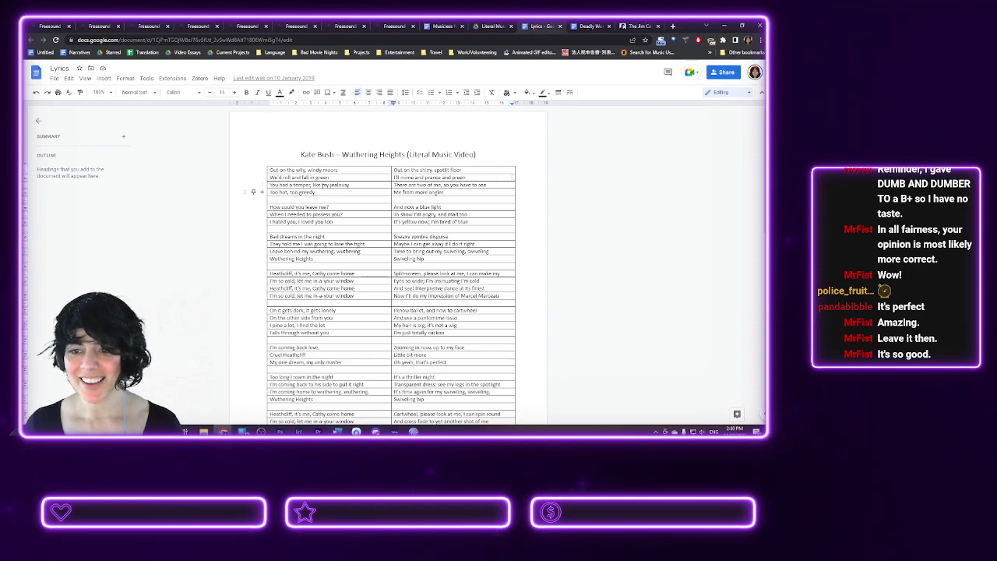
{"action": "left_click", "coordinate": [331, 177]}
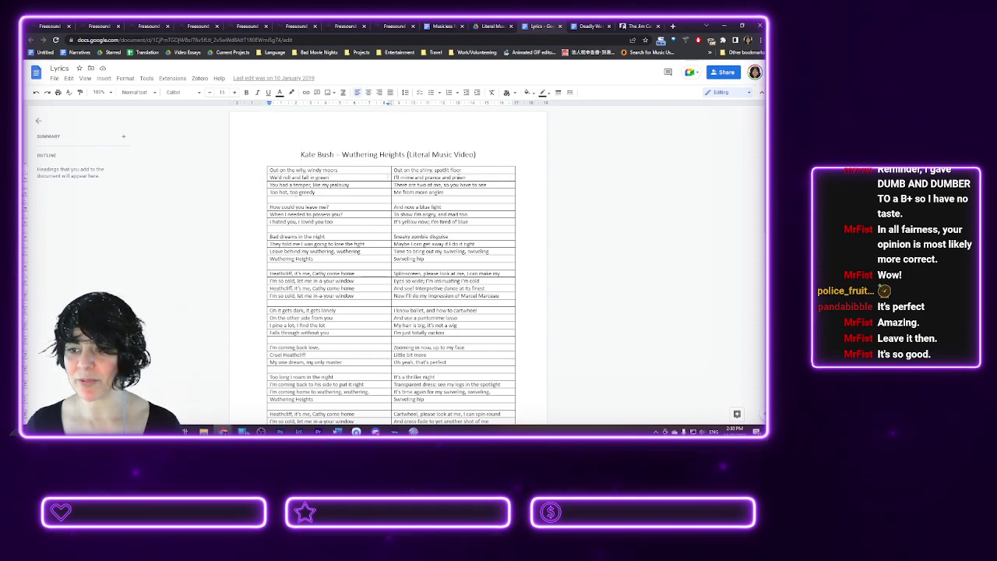
{"action": "scroll", "coordinate": [399, 201], "scroll_direction": "down", "scroll_amount": 3}
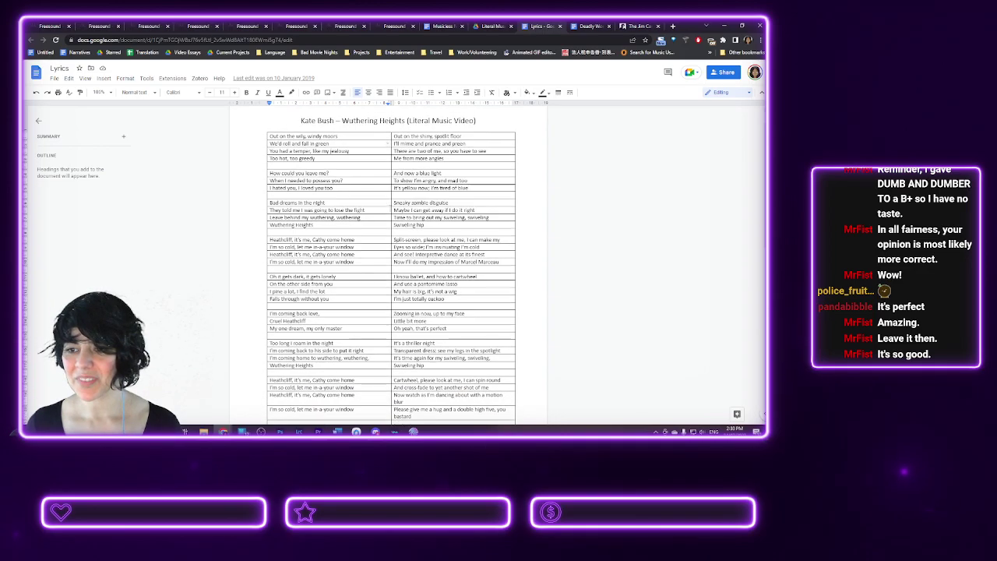
{"action": "scroll", "coordinate": [392, 206], "scroll_direction": "up", "scroll_amount": 3}
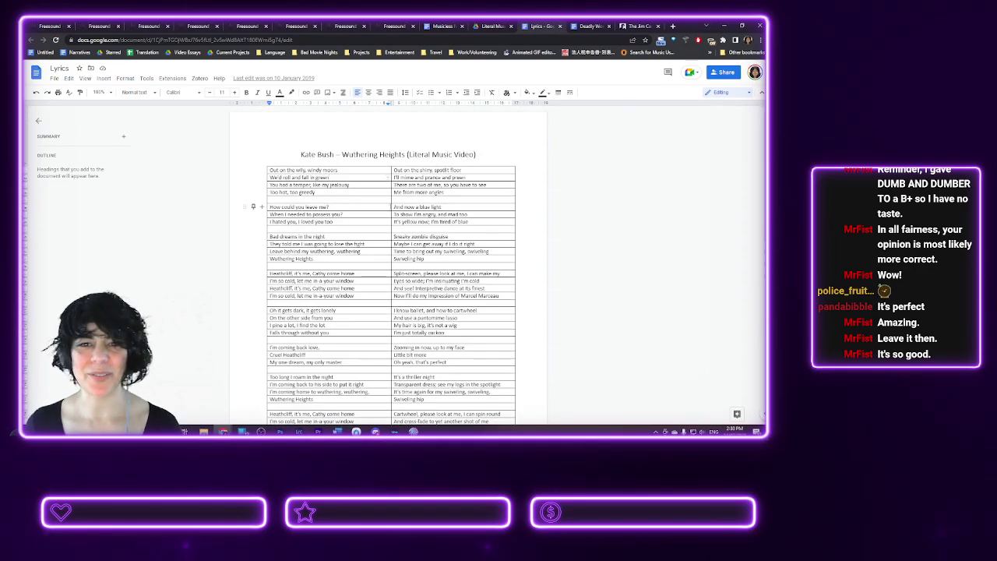
{"action": "scroll", "coordinate": [389, 206], "scroll_direction": "down", "scroll_amount": 5}
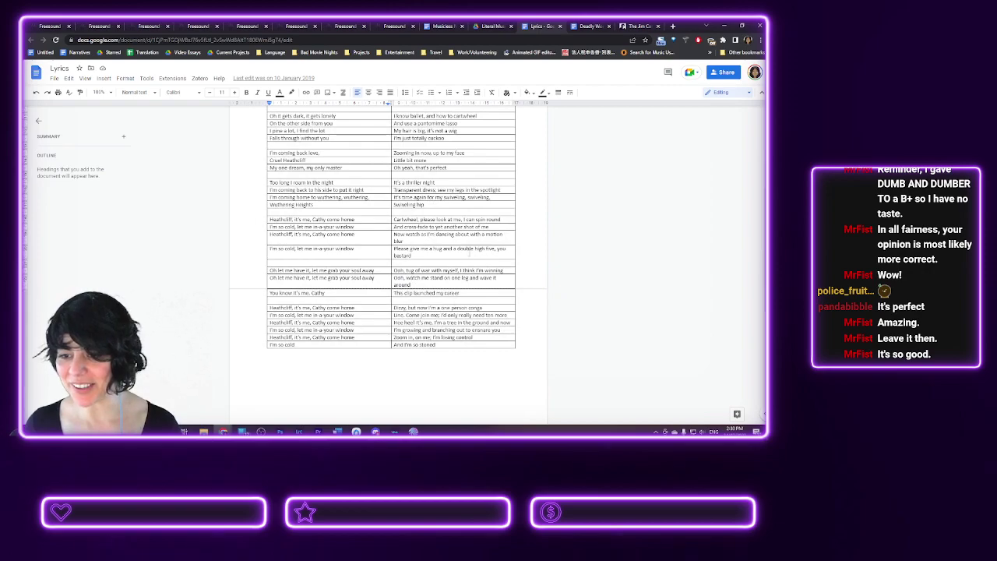
{"action": "left_click_drag", "start_coordinate": [420, 254], "coordinate": [496, 248]}
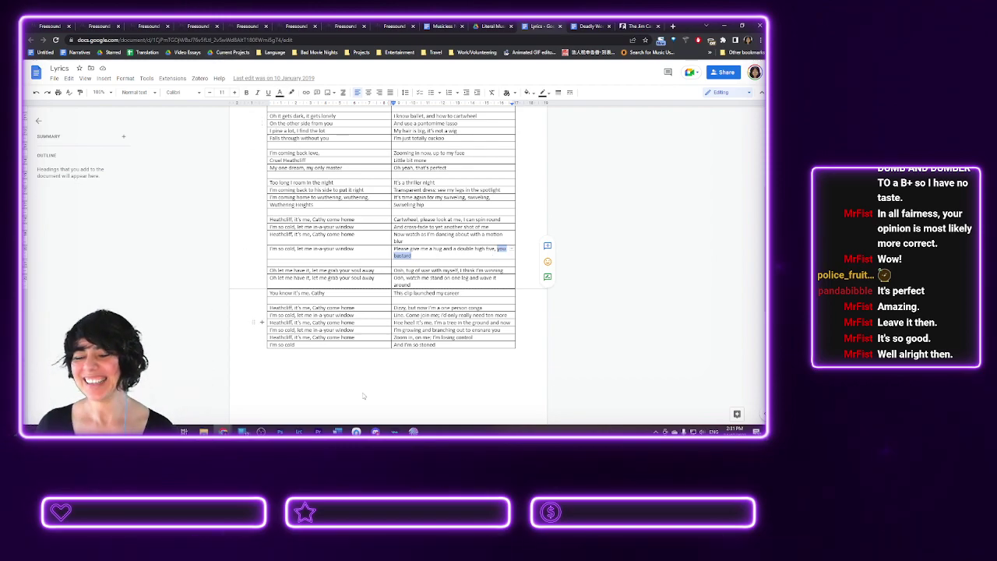
- Return to Premiere Pro and replay the soloed tracks from shortly before 00:01:13
{"action": "left_click", "coordinate": [319, 433]}
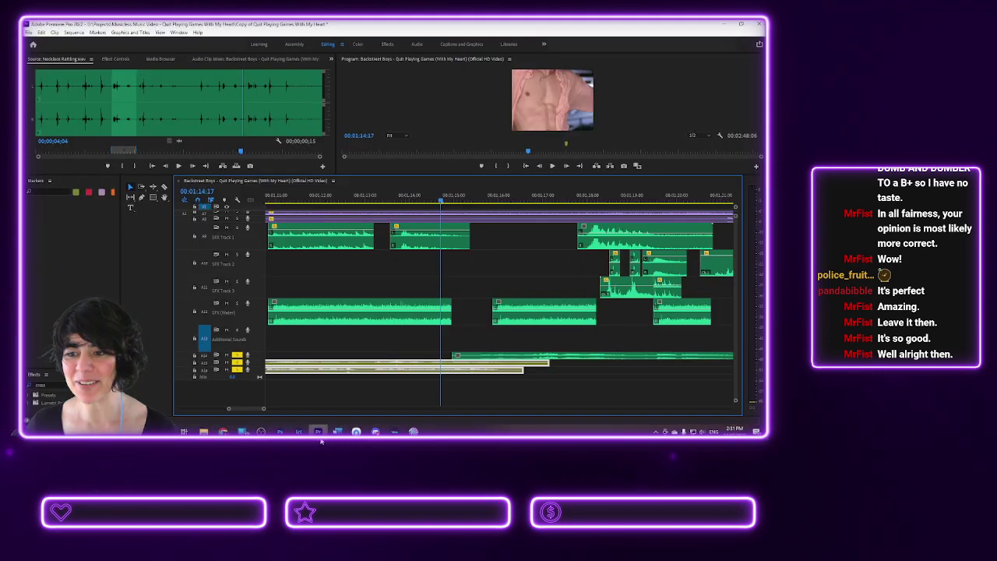
{"action": "left_click", "coordinate": [414, 202]}
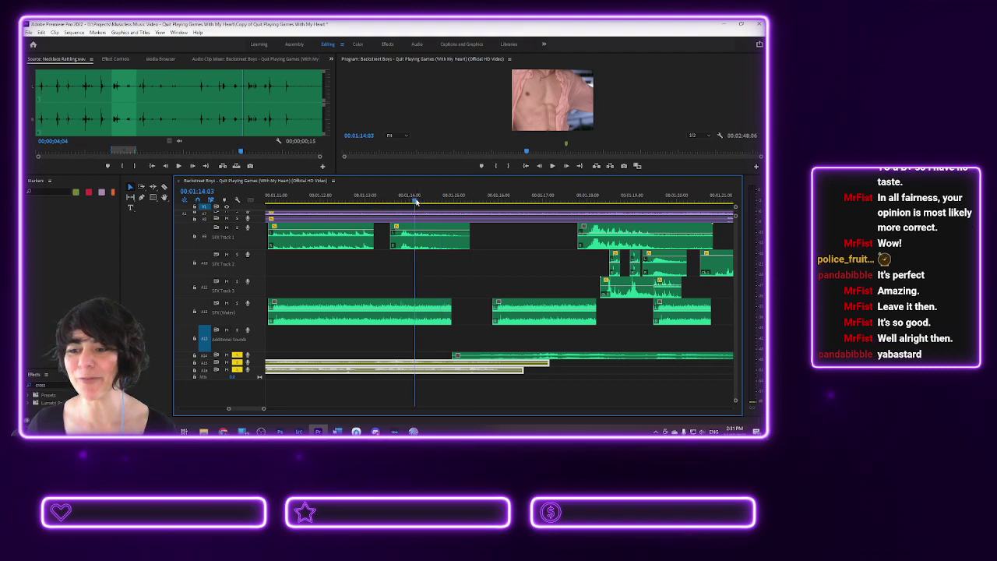
{"action": "left_click", "coordinate": [385, 200]}
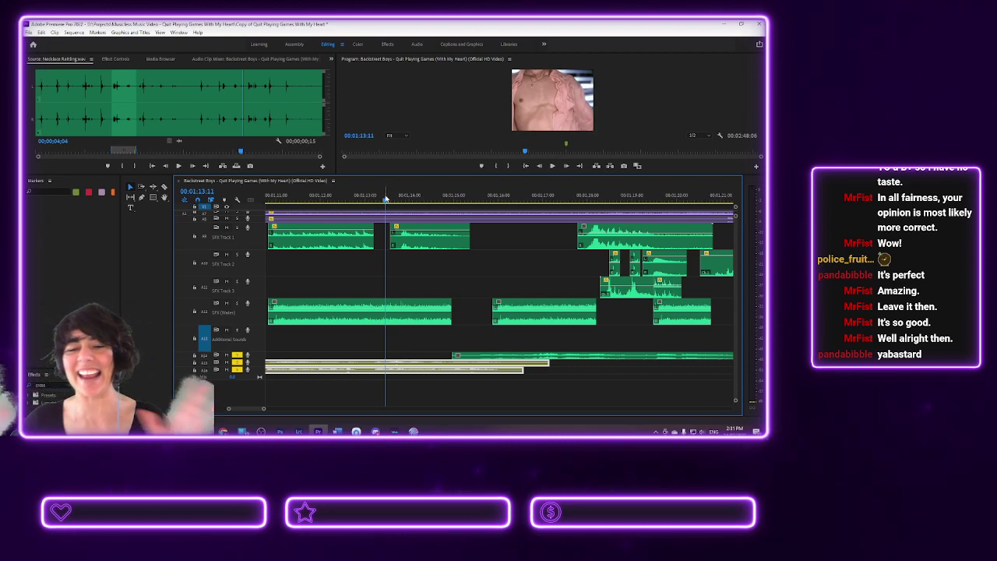
{"action": "right_click", "coordinate": [395, 147]}
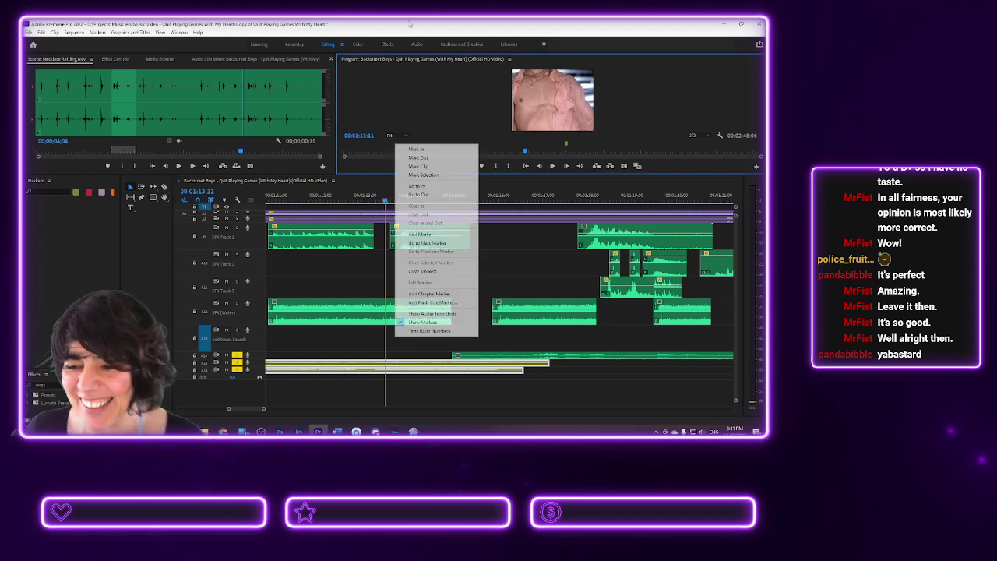
{"action": "left_click", "coordinate": [374, 198]}
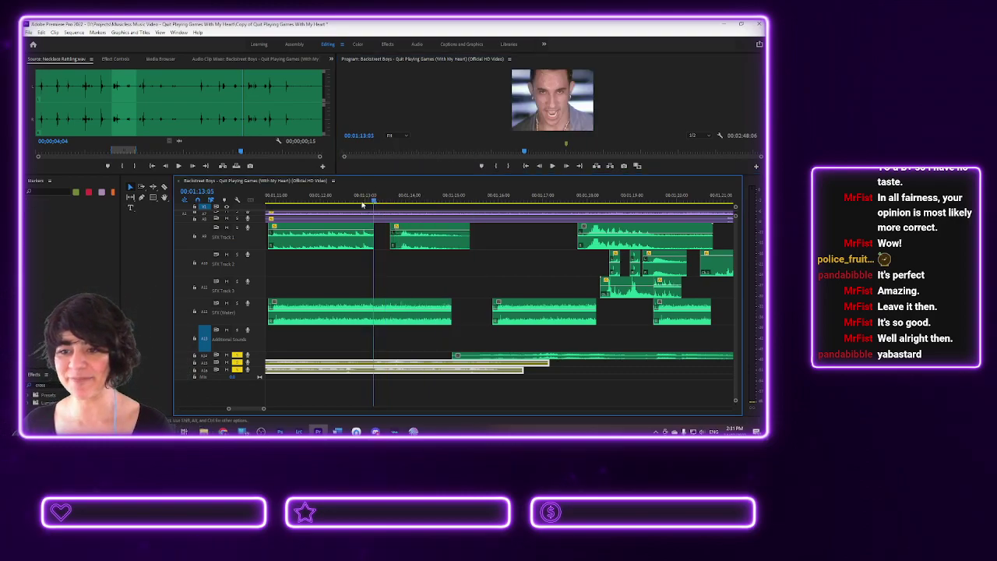
{"action": "left_click", "coordinate": [349, 200]}
{"action": "key", "text": "space"}
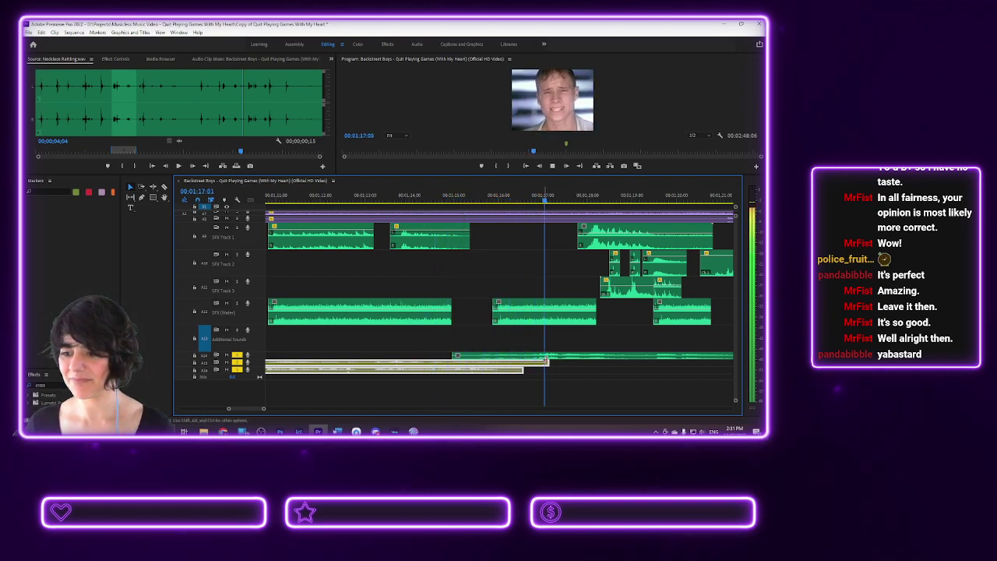
- Label the clip that starts near 00:01:15 on the uppermost soloed track Yellow
{"action": "right_click", "coordinate": [566, 359]}
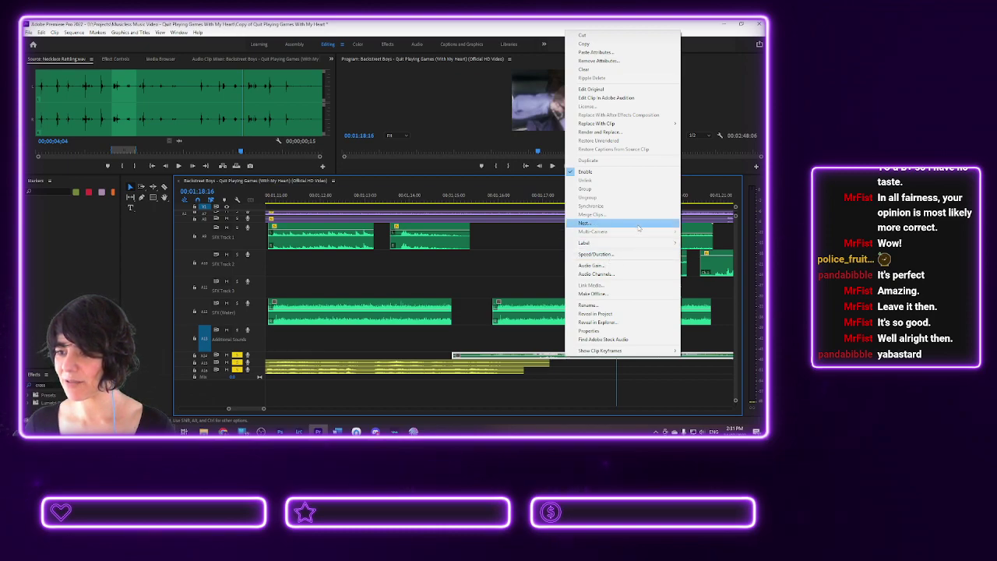
{"action": "mouse_move", "coordinate": [624, 242]}
{"action": "left_click", "coordinate": [699, 382]}
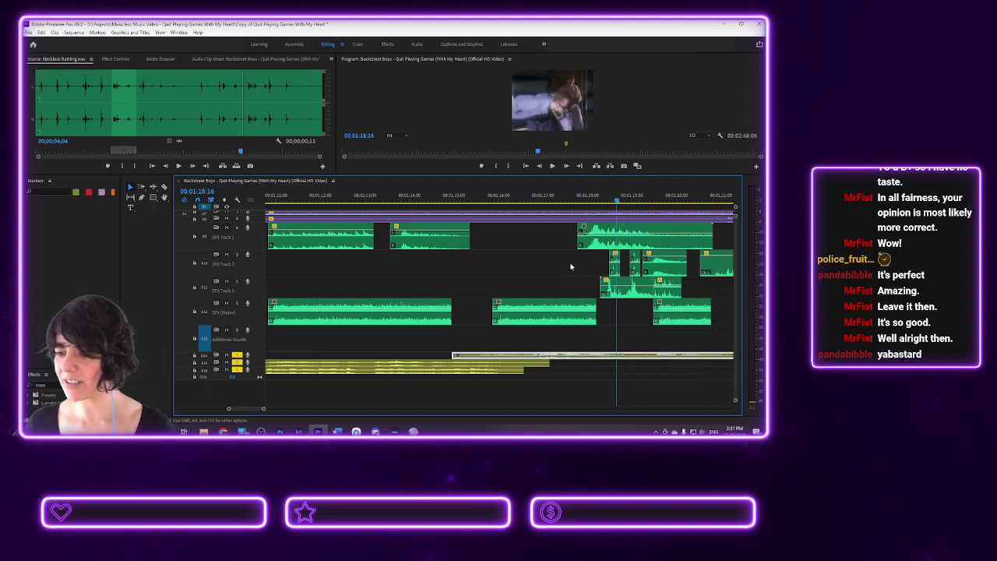
- Play on from about 00:01:18 to 00:01:34:21 and replay the passage from about 00:01:32 to 00:01:35:22
{"action": "left_click", "coordinate": [597, 200]}
{"action": "key", "text": "space"}
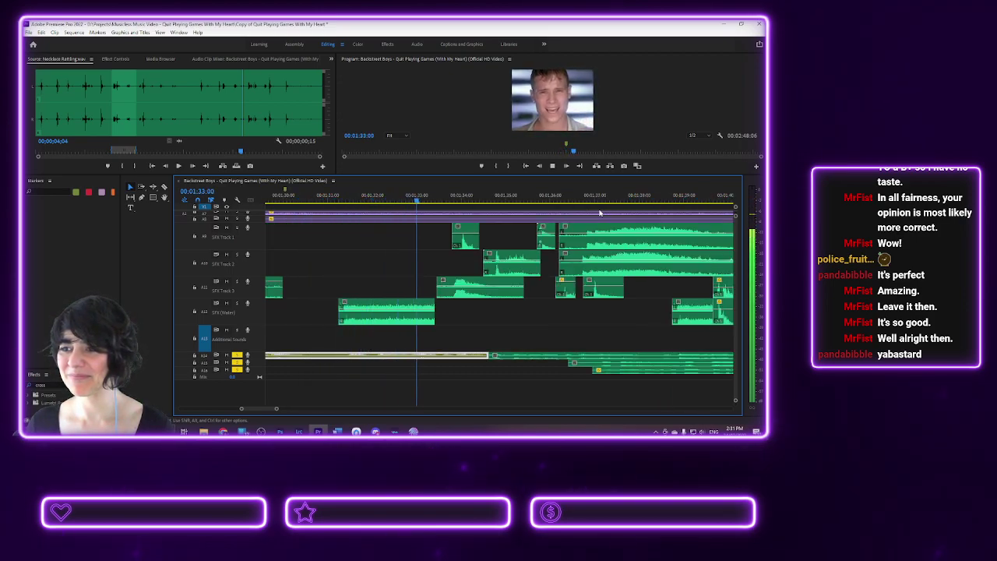
{"action": "key", "text": "space"}
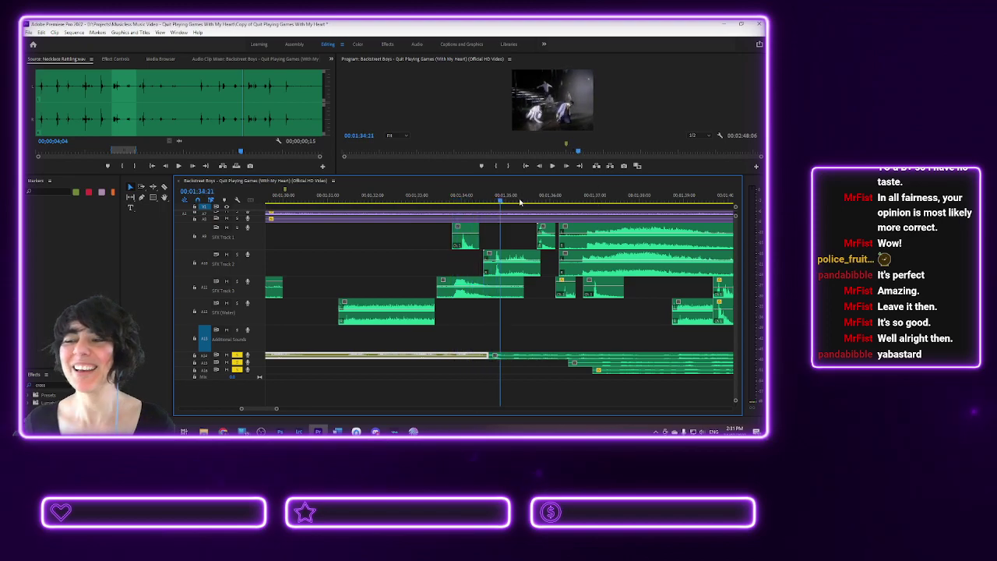
{"action": "left_click", "coordinate": [401, 192]}
{"action": "key", "text": "space"}
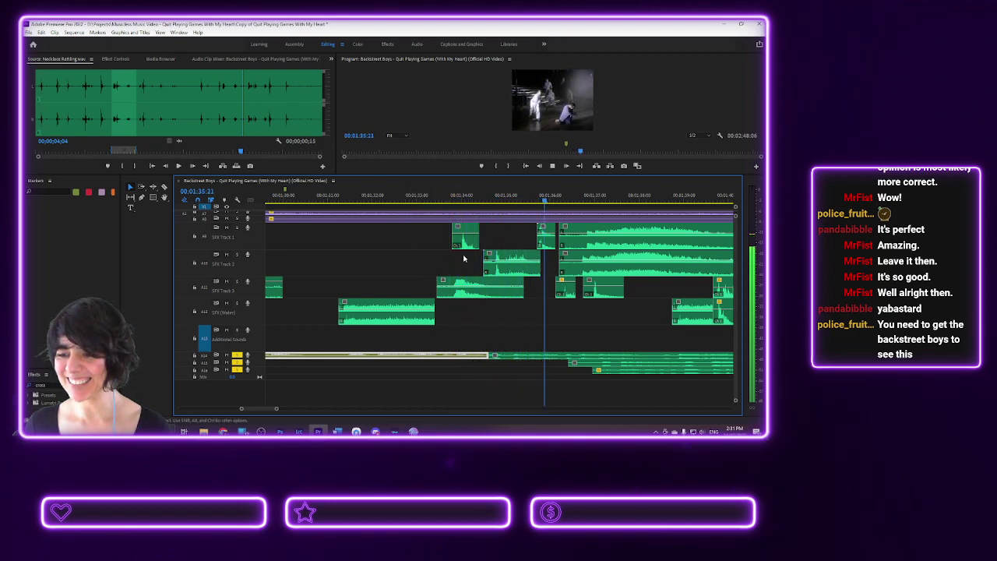
{"action": "key", "text": "space"}
- Label the next clip on the uppermost soloed track, starting before 00:01:35, Yellow and resume playback
{"action": "right_click", "coordinate": [514, 356]}
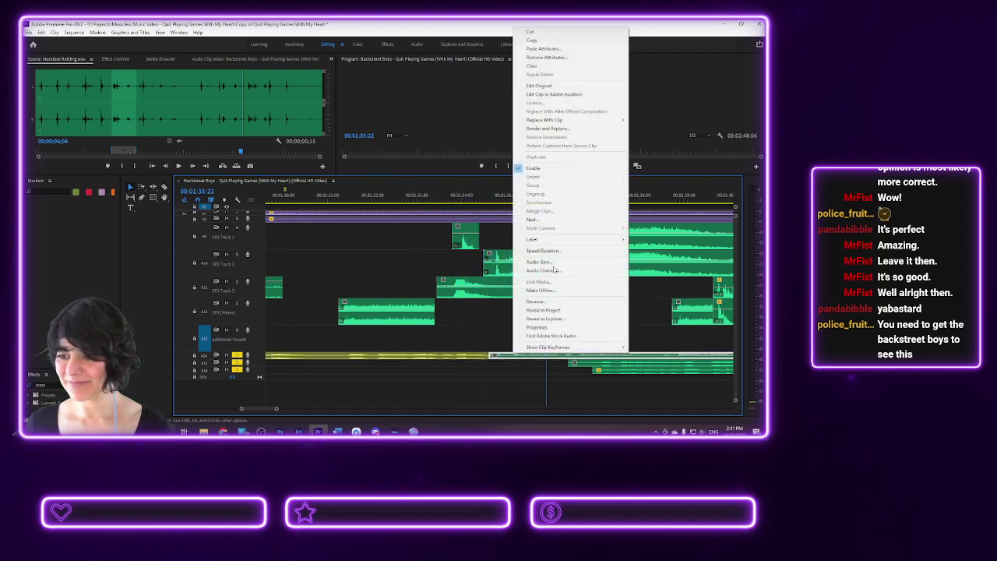
{"action": "mouse_move", "coordinate": [577, 239]}
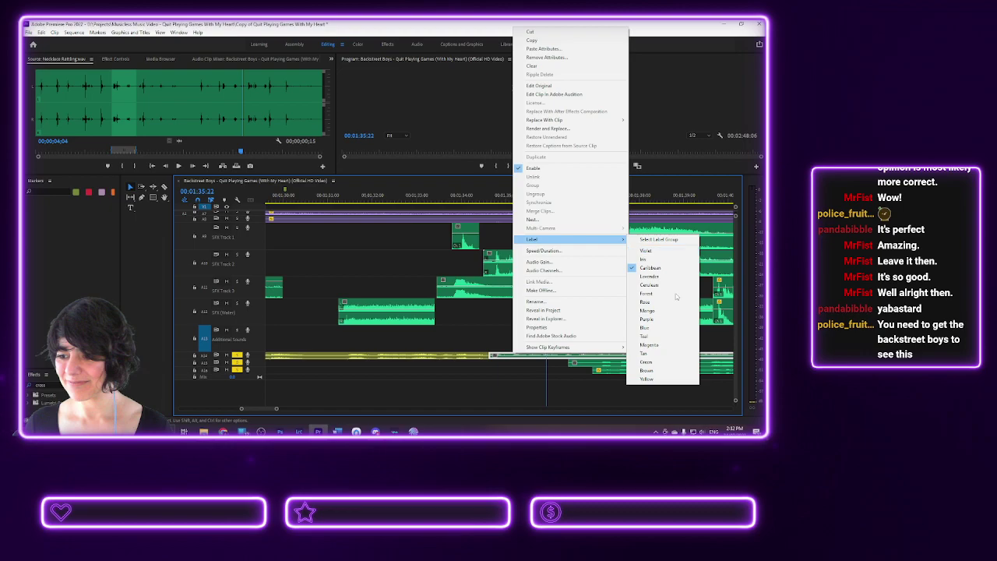
{"action": "left_click", "coordinate": [647, 379]}
{"action": "key", "text": "space"}
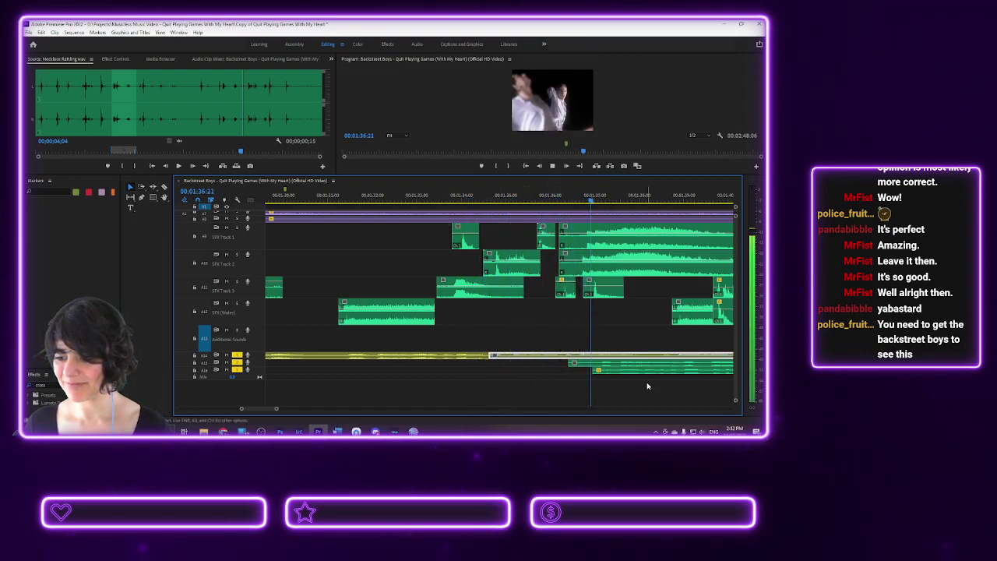
- Replay the soloed tracks from shortly before 00:01:36 to 00:01:37:17
{"action": "key", "text": "space"}
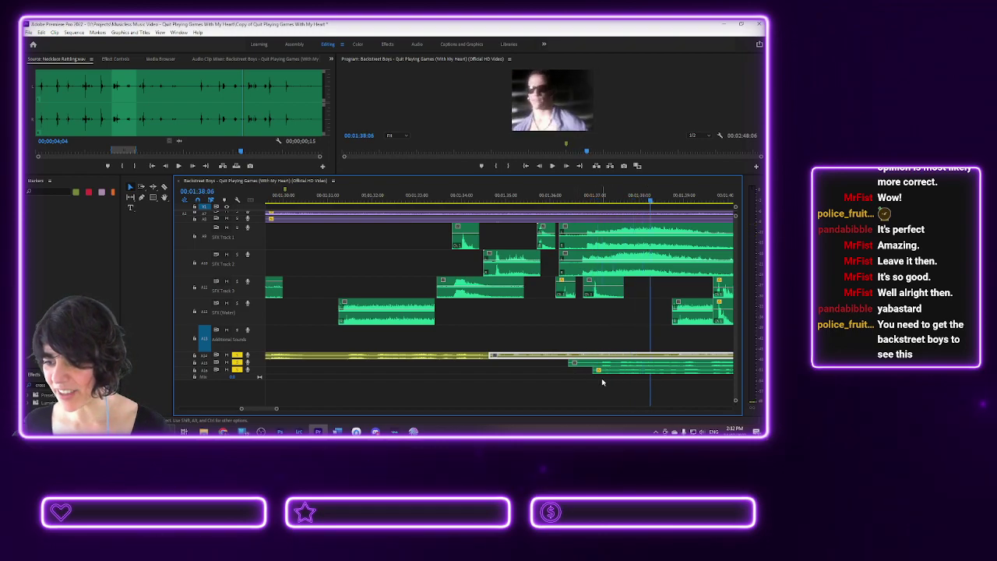
{"action": "scroll", "coordinate": [259, 413], "scroll_direction": "right", "scroll_amount": 2}
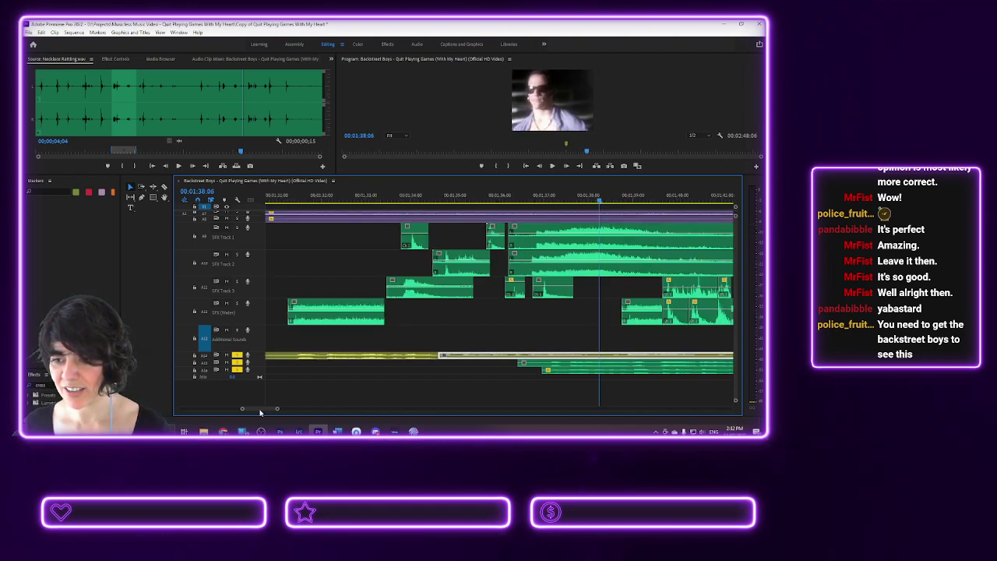
{"action": "left_click", "coordinate": [487, 201]}
{"action": "key", "text": "space"}
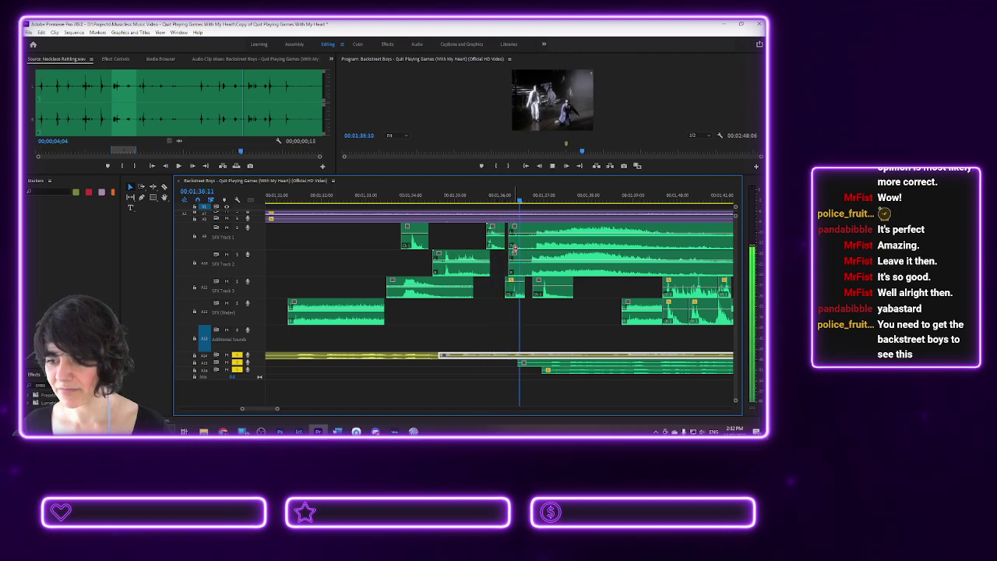
{"action": "key", "text": "space"}
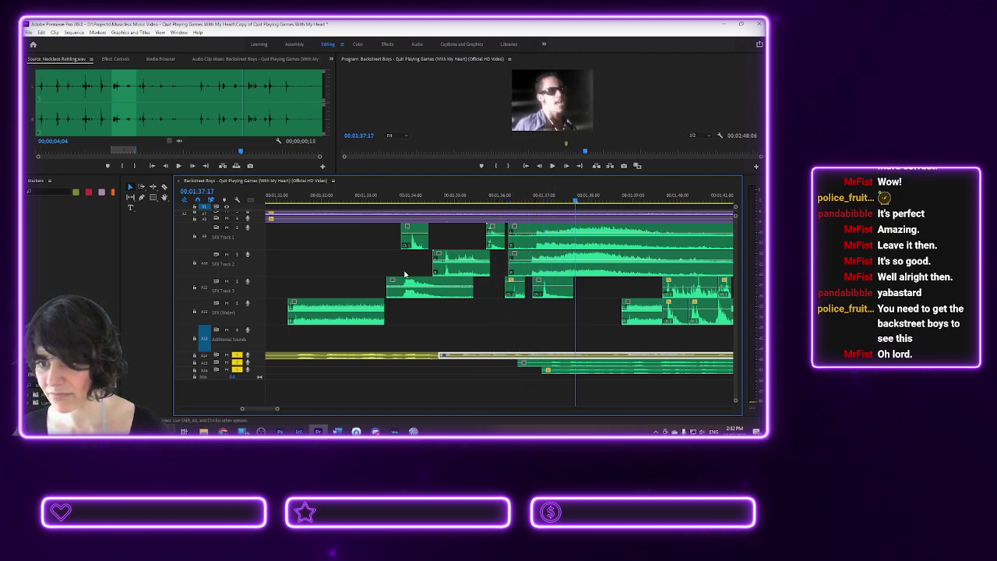
- Select the long clip on soloed track A3 that starts before 00:01:35 and play from 00:01:36:08 to 00:01:39:11
{"action": "scroll", "coordinate": [605, 241], "scroll_direction": "left", "scroll_amount": 1}
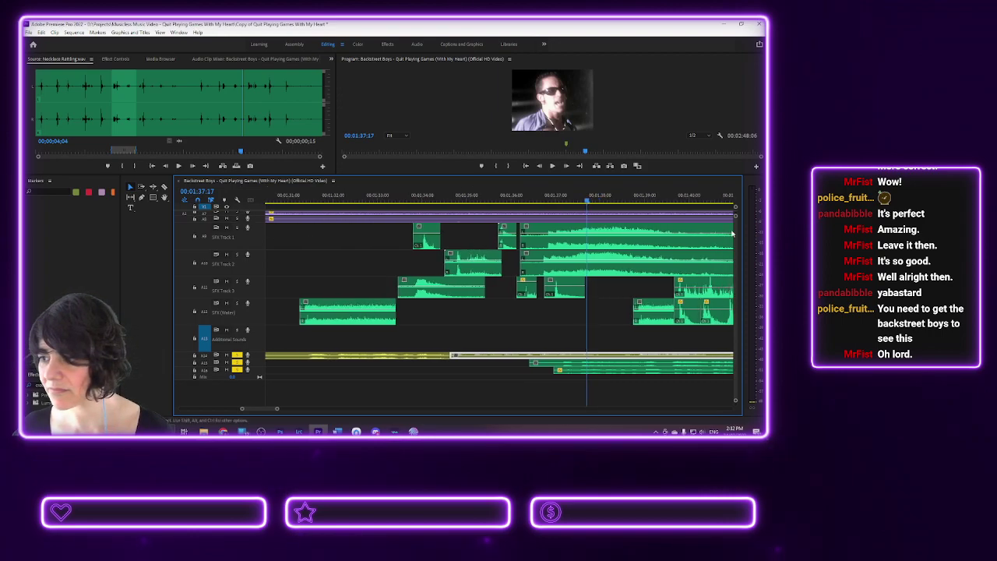
{"action": "scroll", "coordinate": [736, 222], "scroll_direction": "up", "scroll_amount": 2}
{"action": "scroll", "coordinate": [737, 223], "scroll_direction": "up", "scroll_amount": 3}
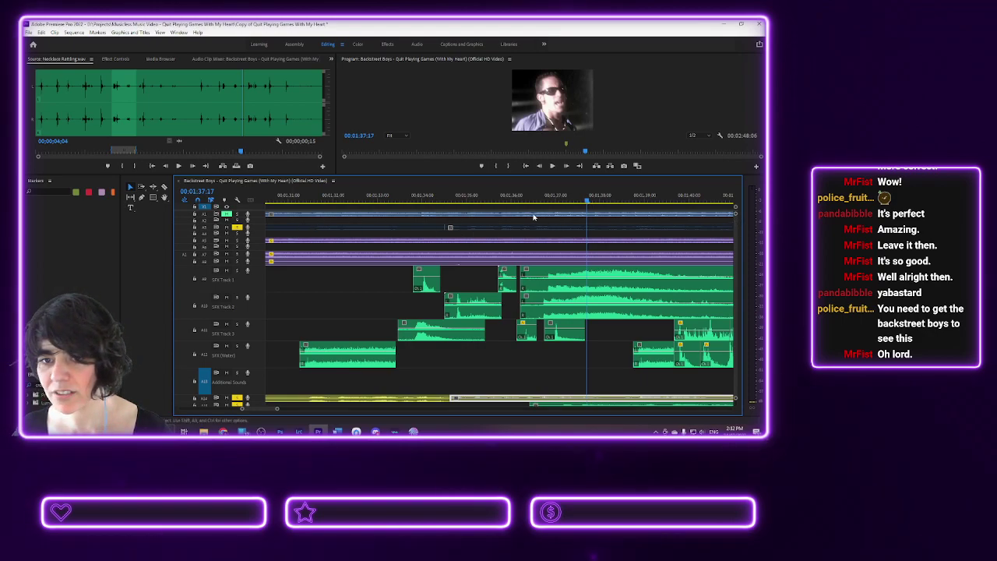
{"action": "left_click", "coordinate": [522, 227]}
{"action": "right_click", "coordinate": [522, 228]}
{"action": "key", "text": "Escape"}
{"action": "left_click", "coordinate": [526, 201]}
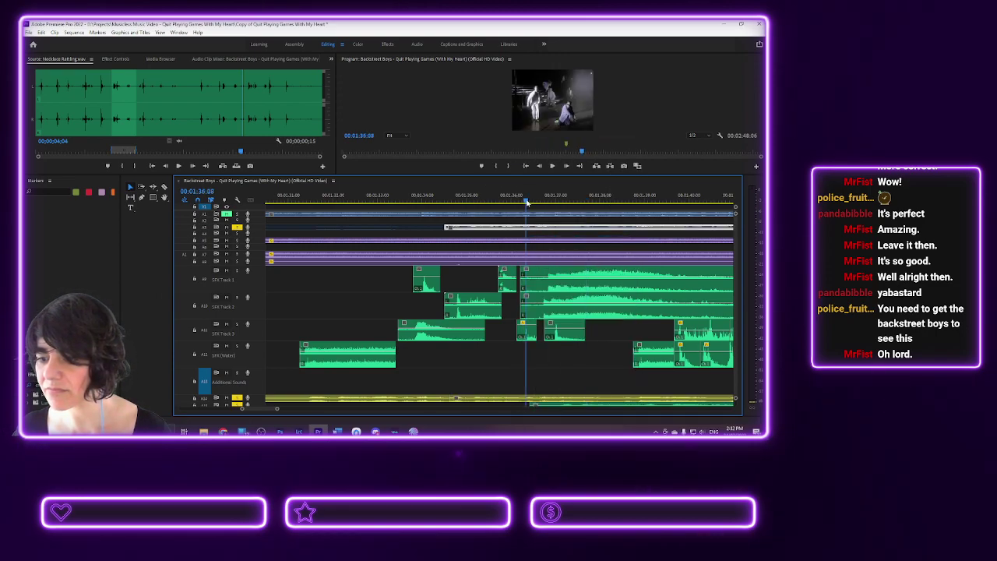
{"action": "key", "text": "space"}
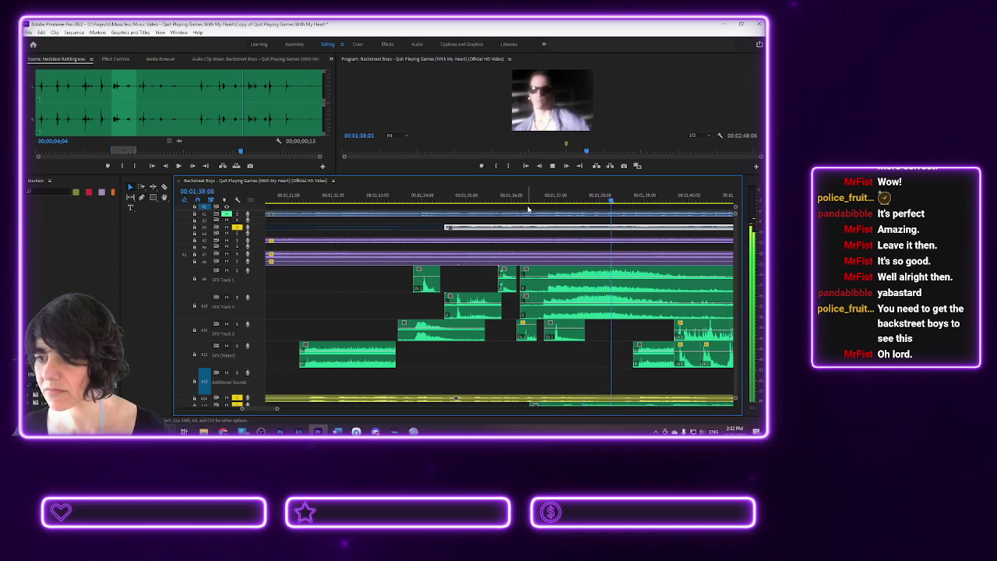
{"action": "key", "text": "space"}
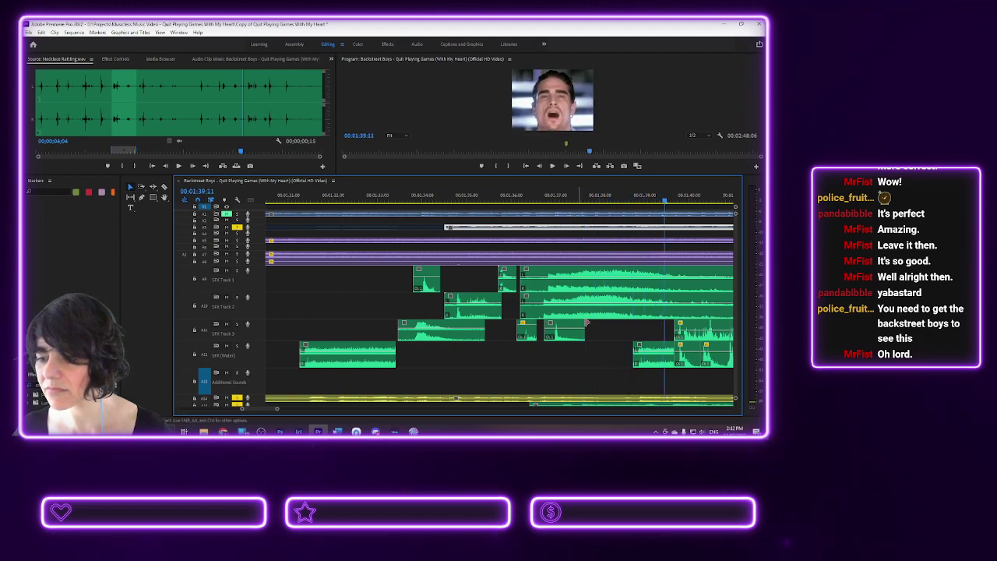
- Shift the clips starting after 00:01:36 on the two lower soloed tracks about four frames later and replay the passage
{"action": "scroll", "coordinate": [737, 270], "scroll_direction": "down", "scroll_amount": 4}
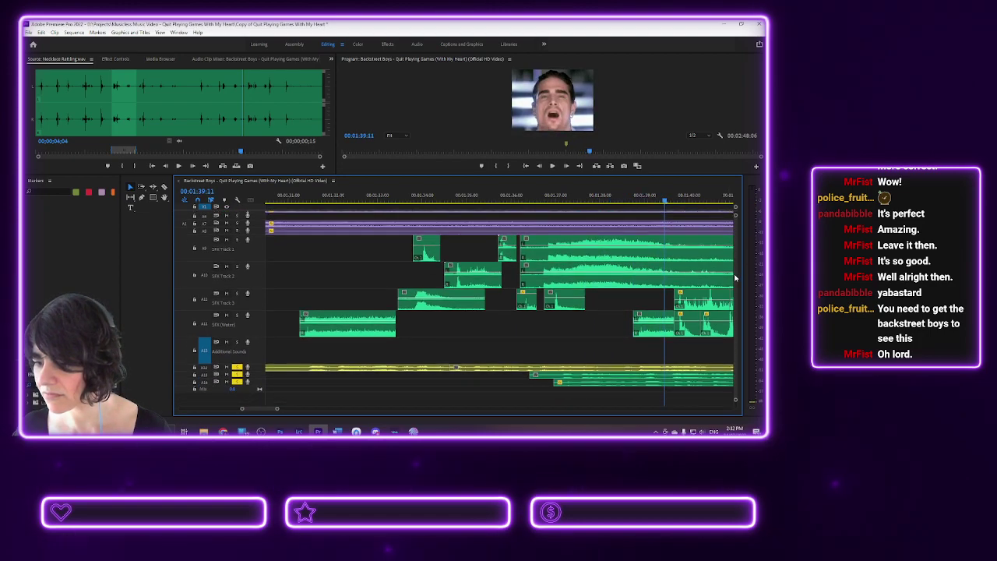
{"action": "left_click_drag", "start_coordinate": [262, 411], "coordinate": [264, 410]}
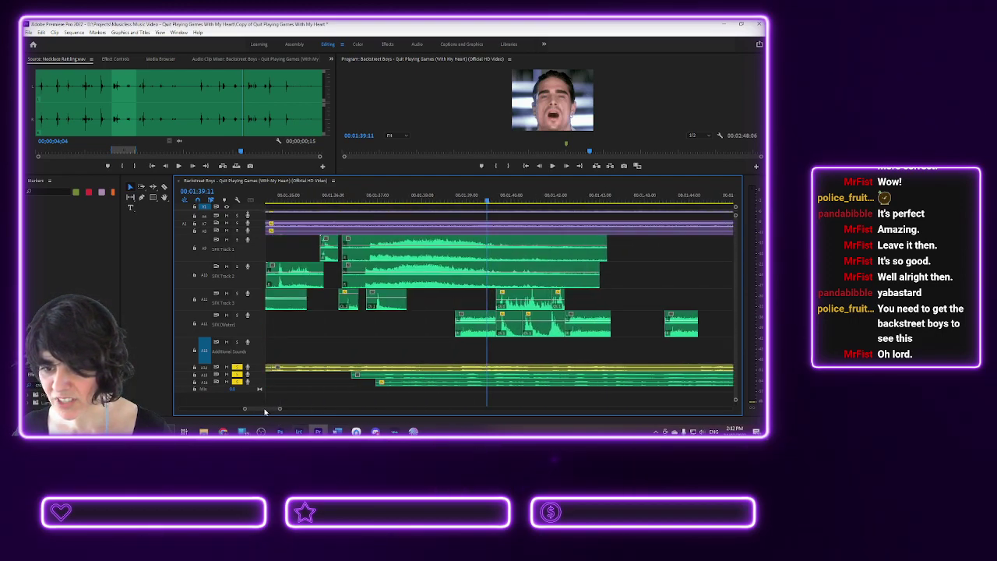
{"action": "mouse_move", "coordinate": [406, 380]}
{"action": "left_mouse_down"}
{"action": "mouse_move", "coordinate": [395, 377]}
{"action": "mouse_move", "coordinate": [401, 386]}
{"action": "left_mouse_up"}
{"action": "left_click", "coordinate": [358, 205]}
{"action": "key", "text": "space"}
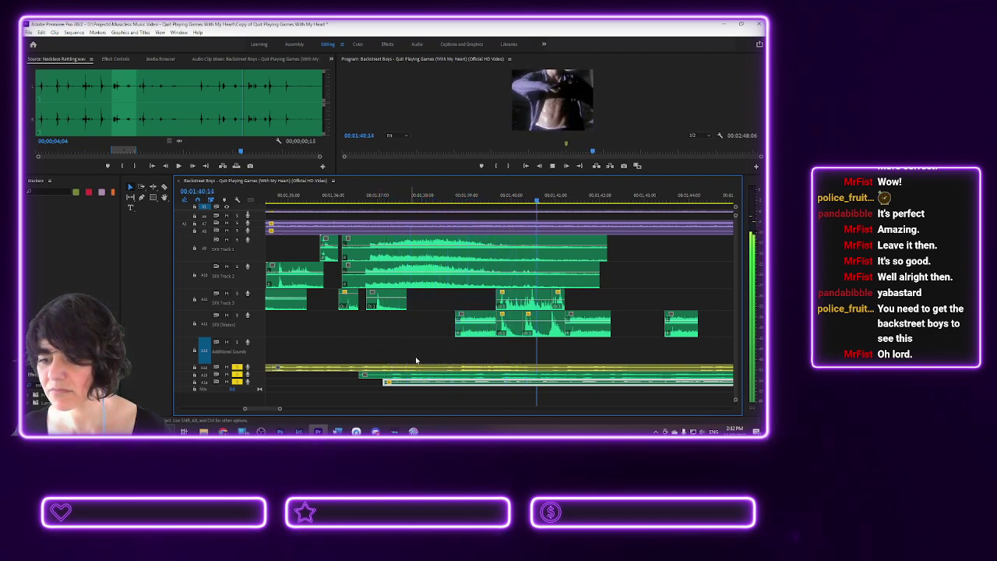
{"action": "key", "text": "space"}
- Move the lowest soloed track's clip about three frames earlier and replay from about 00:01:36:12 to 00:01:45:12
{"action": "left_click_drag", "start_coordinate": [406, 387], "coordinate": [406, 387]}
{"action": "left_click", "coordinate": [356, 195]}
{"action": "key", "text": "space"}
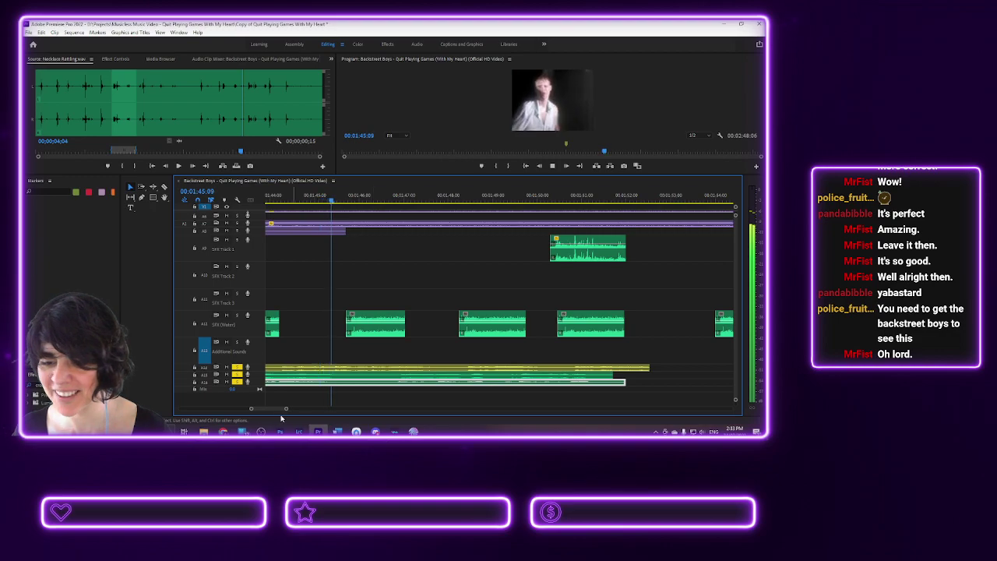
- Select the clip on the middle soloed track and play on from 00:01:45:12 to 00:01:51:23
{"action": "scroll", "coordinate": [274, 411], "scroll_direction": "up", "scroll_amount": 5}
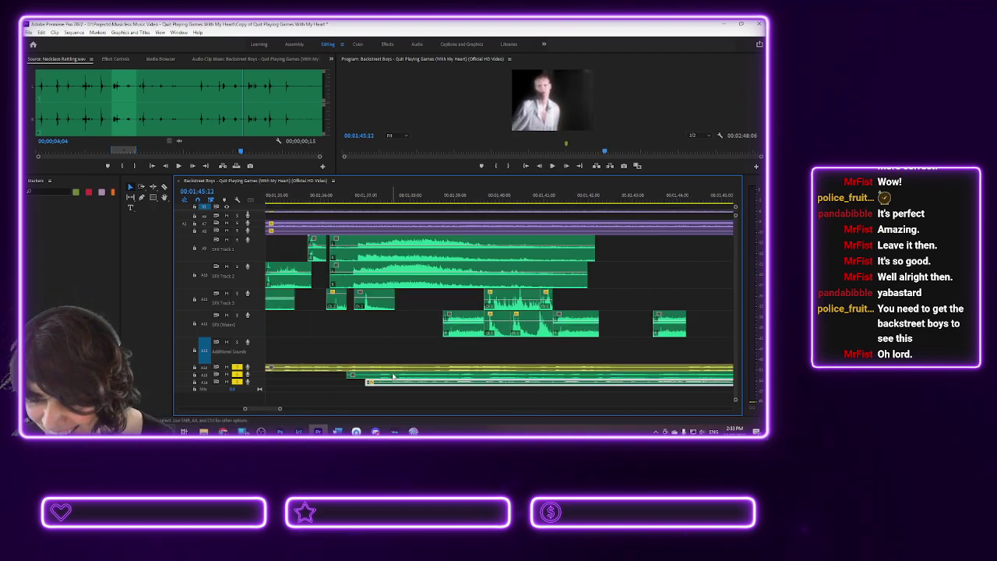
{"action": "left_click", "coordinate": [389, 377]}
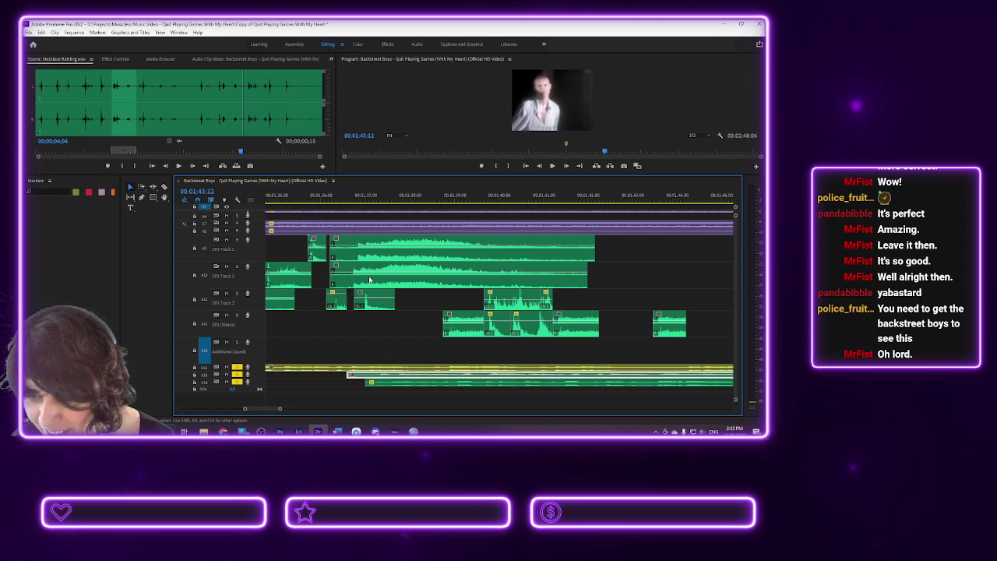
{"action": "key", "text": "space"}
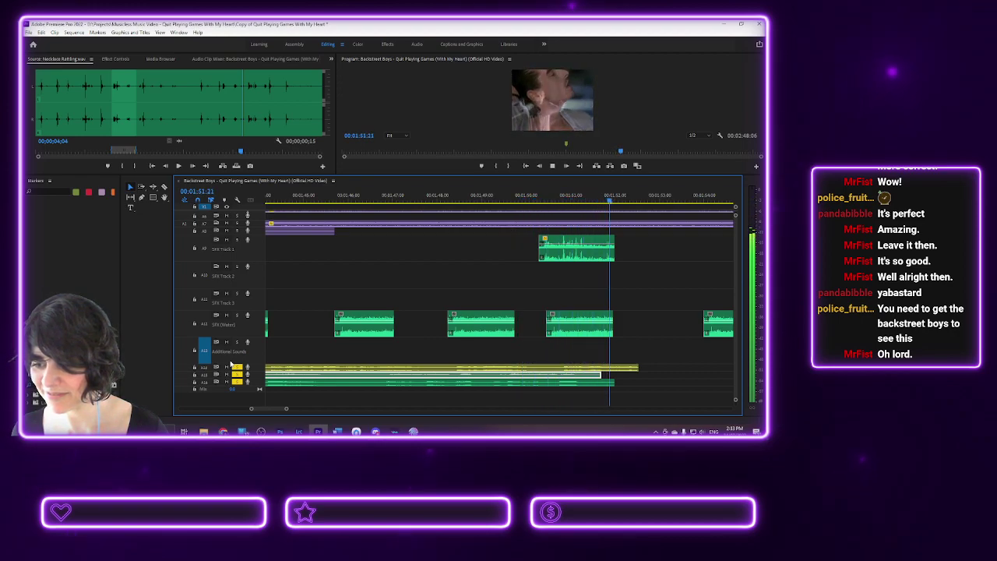
{"action": "key", "text": "space"}
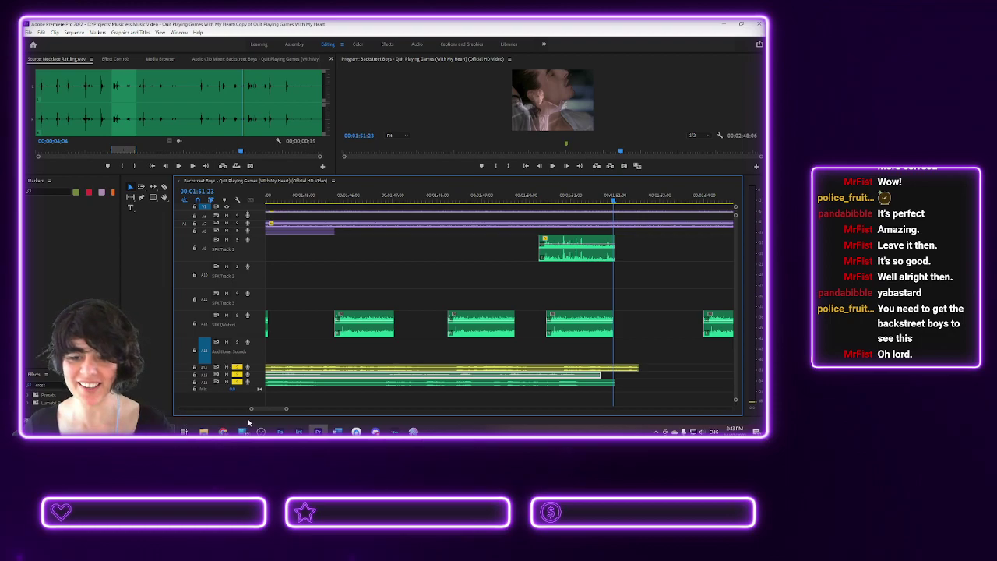
- Trim the start of the middle soloed track's clip to about 00:01:37:05 and play through to 00:01:39:04
{"action": "left_click_drag", "start_coordinate": [270, 411], "coordinate": [263, 414]}
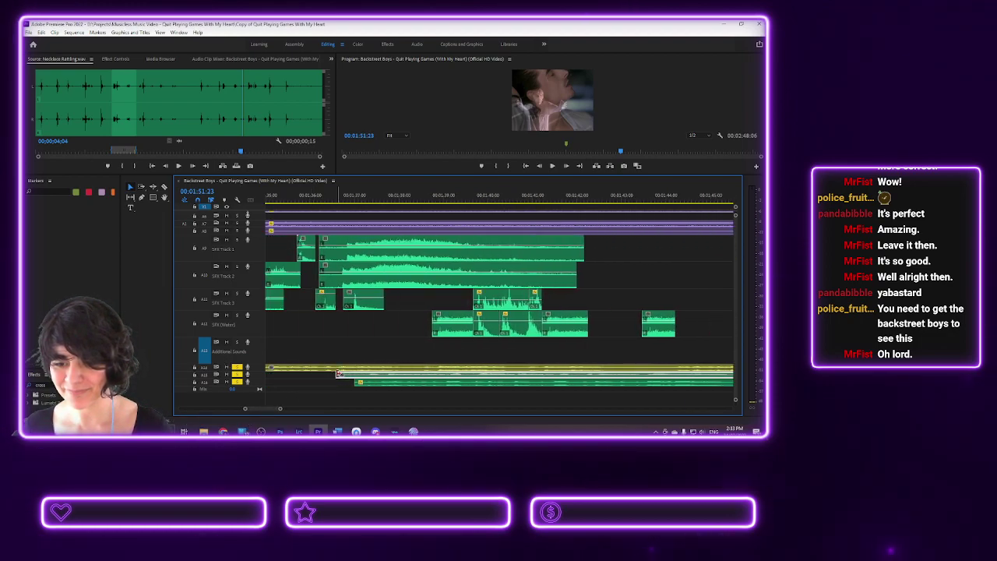
{"action": "left_click_drag", "start_coordinate": [339, 375], "coordinate": [363, 375]}
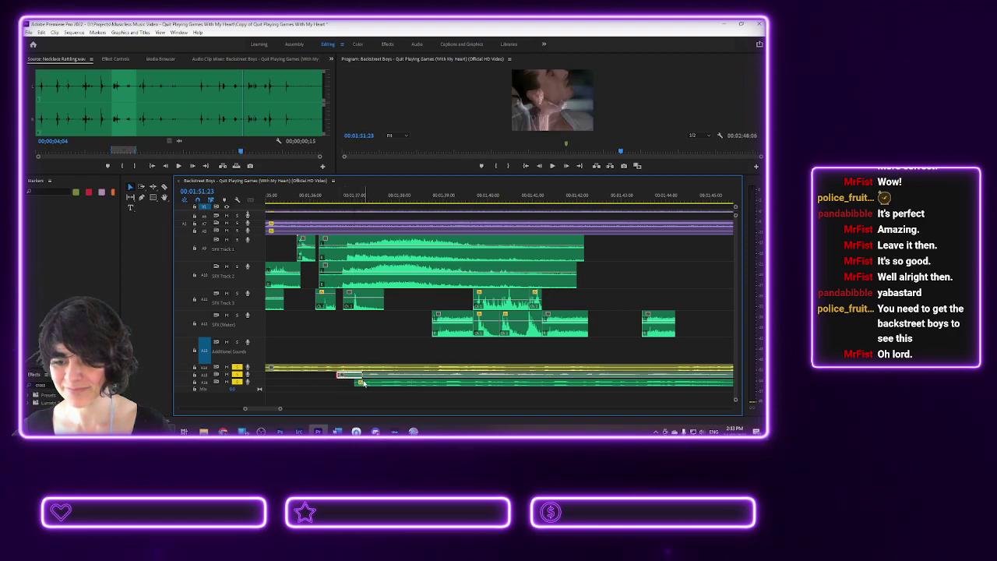
{"action": "left_click", "coordinate": [349, 196]}
{"action": "key", "text": "space"}
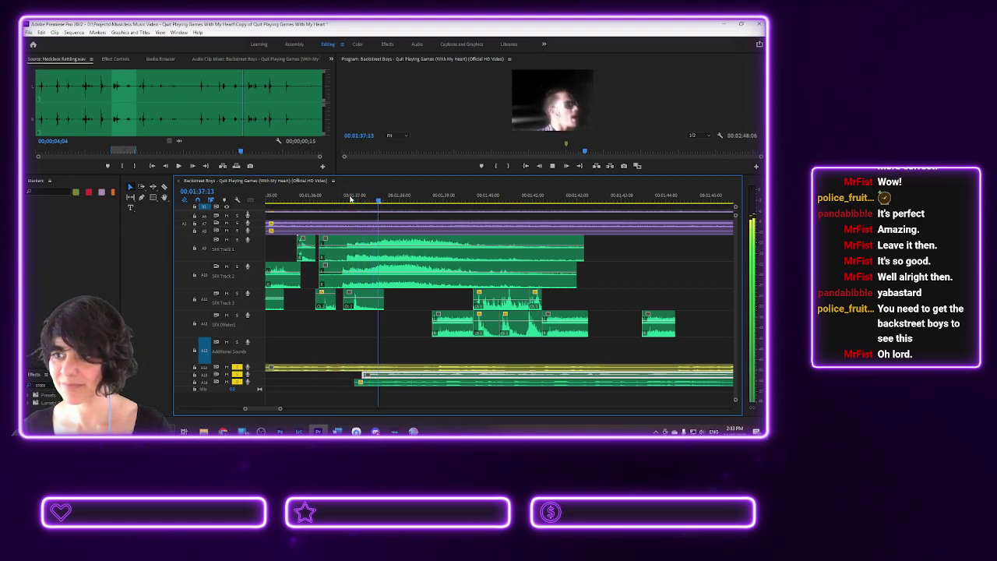
{"action": "key", "text": "space"}
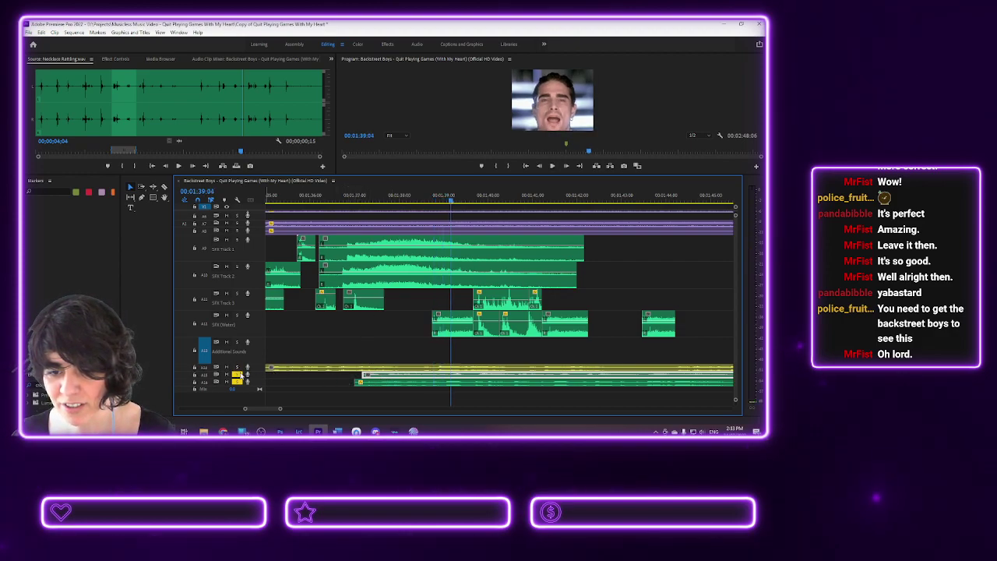
- Listen to the middle track alone and move its clip earlier, aligning its start with the lowest clip near 00:01:37
{"action": "left_click", "coordinate": [355, 197]}
{"action": "key", "text": "space"}
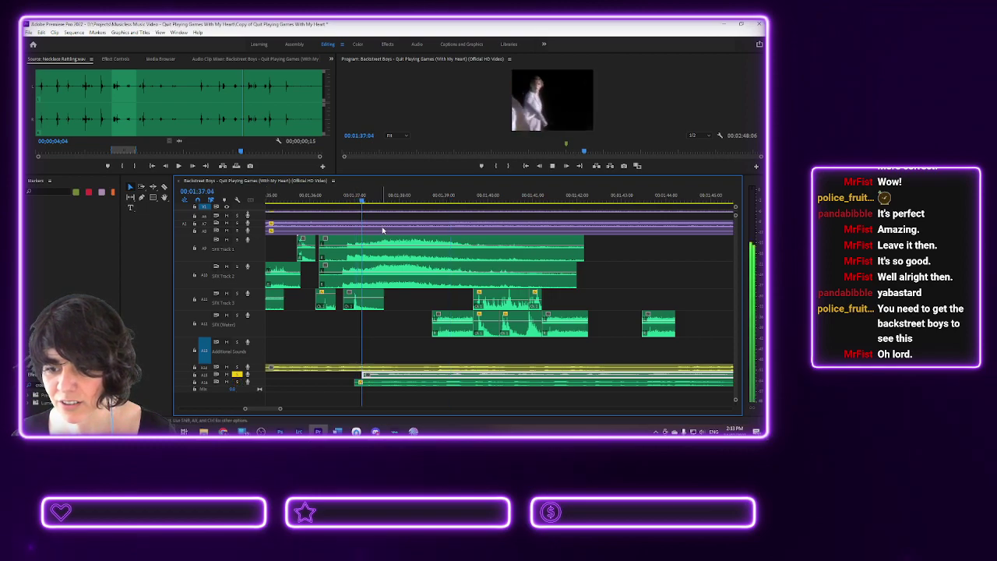
{"action": "left_click", "coordinate": [342, 200]}
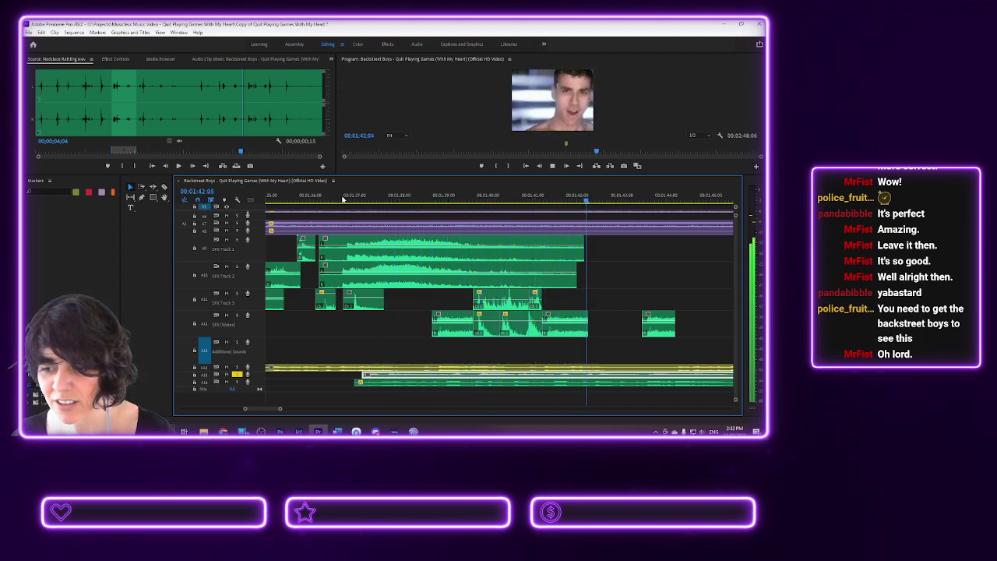
{"action": "key", "text": "space"}
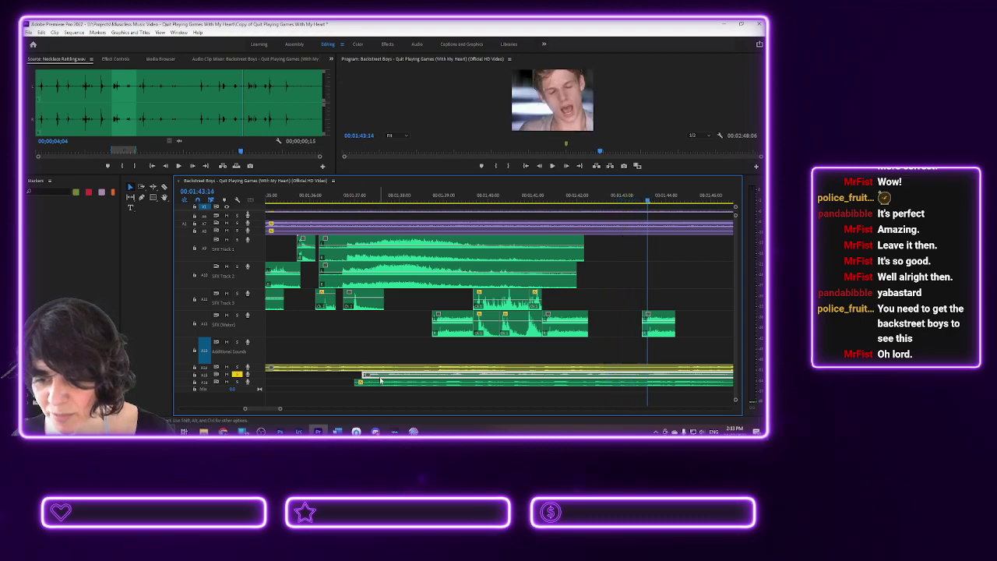
{"action": "left_click_drag", "start_coordinate": [380, 378], "coordinate": [375, 378]}
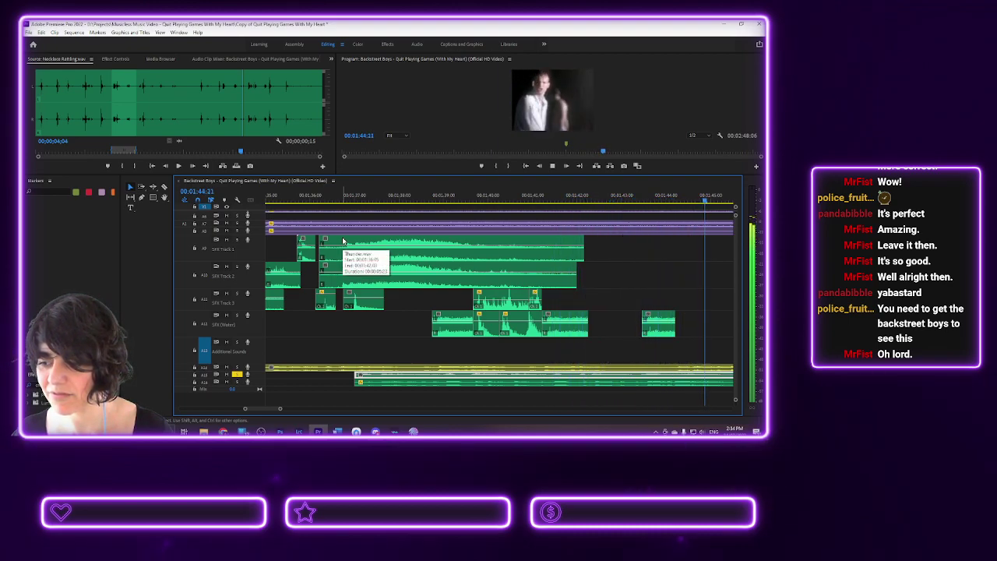
{"action": "left_click_drag", "start_coordinate": [293, 196], "coordinate": [322, 218]}
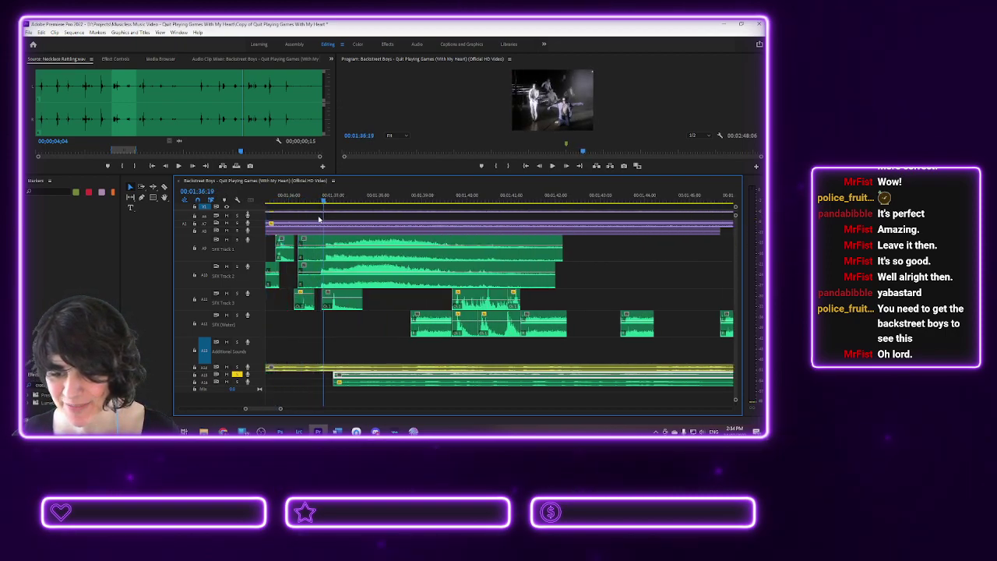
- Cut the soloed track's clip at about 00:01:37:10 and 00:01:37:13 and delete the piece between the cuts
{"action": "scroll", "coordinate": [337, 362], "scroll_direction": "up", "scroll_amount": 6}
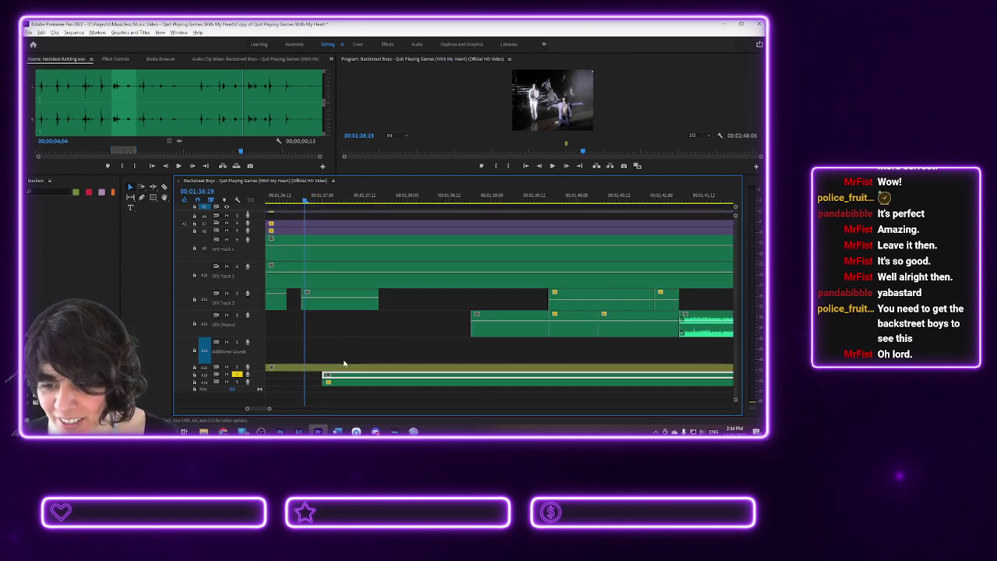
{"action": "left_click", "coordinate": [164, 188]}
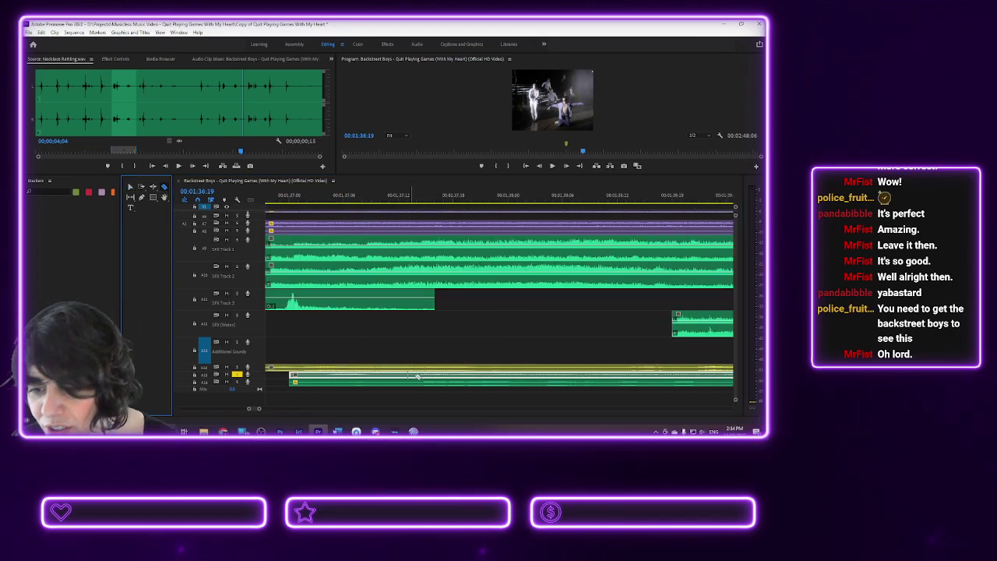
{"action": "left_click", "coordinate": [381, 375]}
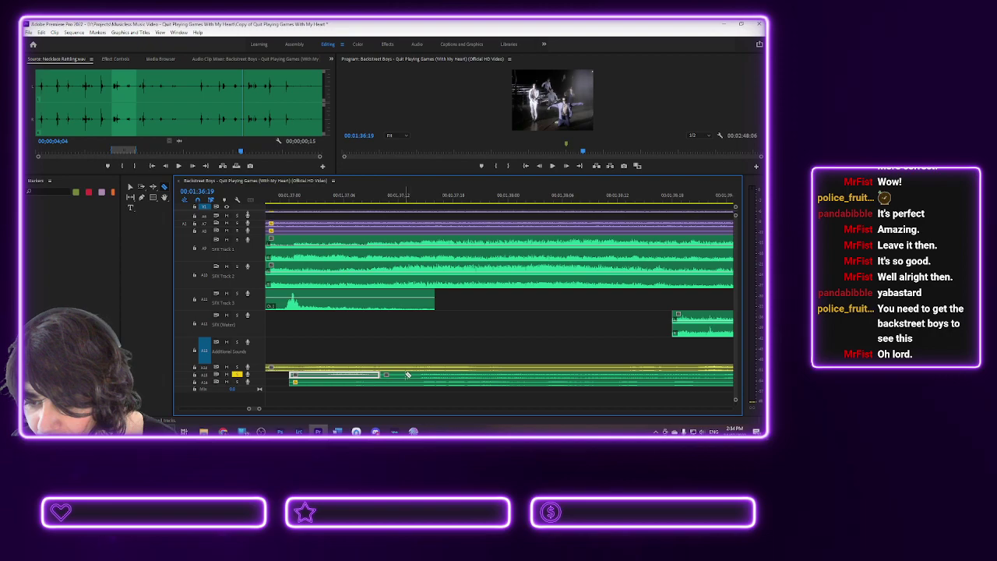
{"action": "left_click", "coordinate": [130, 188]}
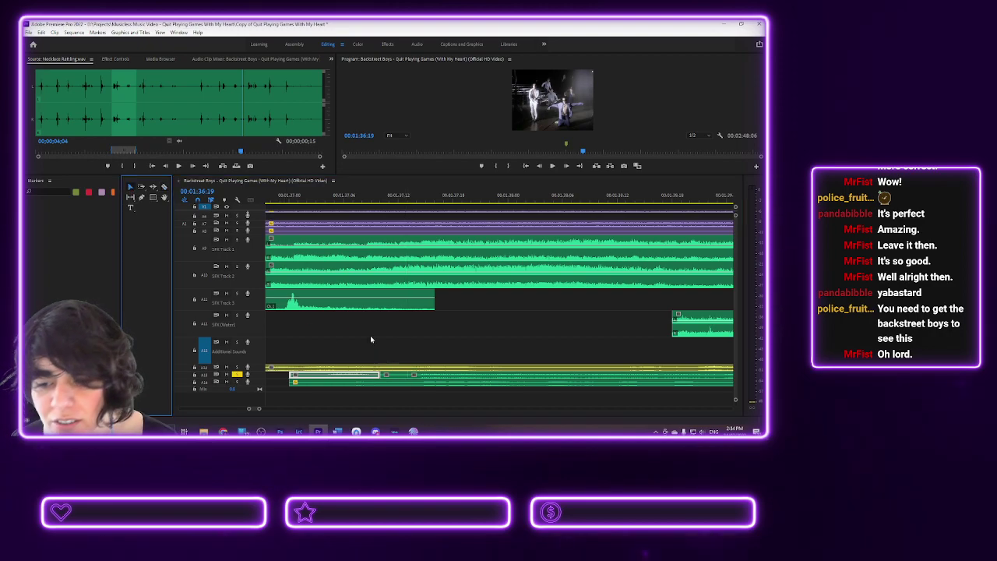
{"action": "left_click", "coordinate": [399, 376]}
{"action": "key", "text": "Delete"}
- Move the short first piece about two frames later and play from 00:01:36:19 to 00:01:51:11
{"action": "left_click_drag", "start_coordinate": [360, 379], "coordinate": [376, 379]}
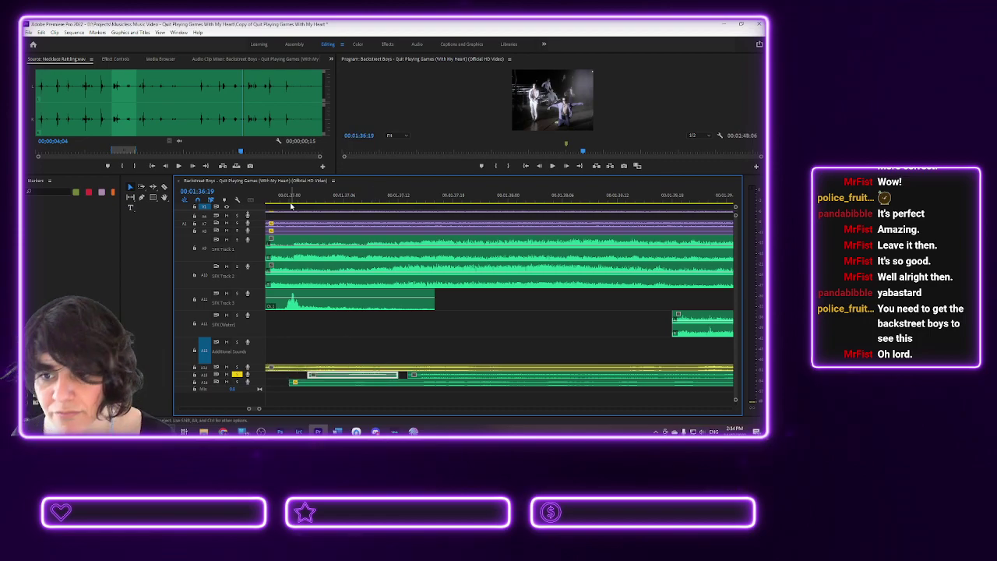
{"action": "key", "text": "space"}
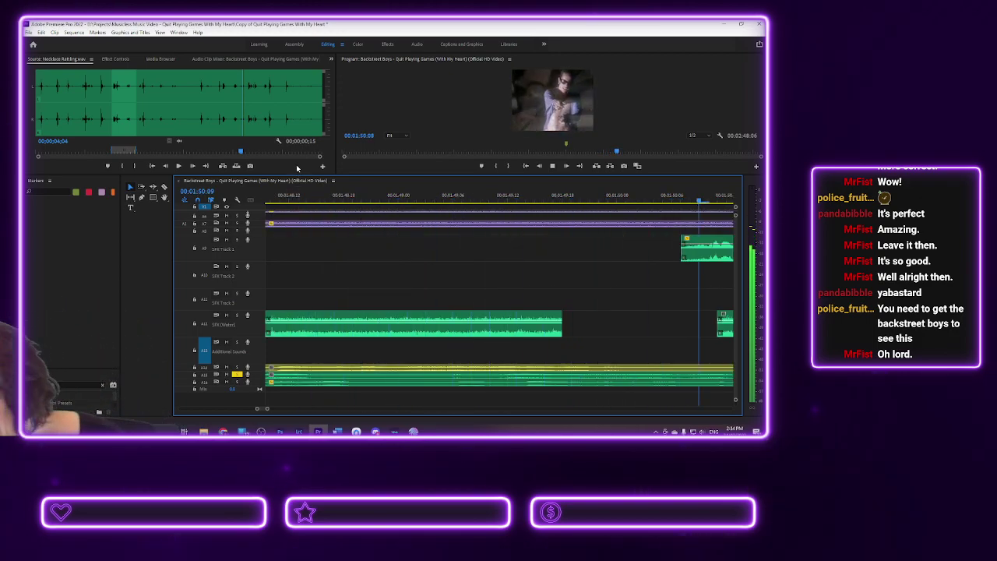
{"action": "key", "text": "space"}
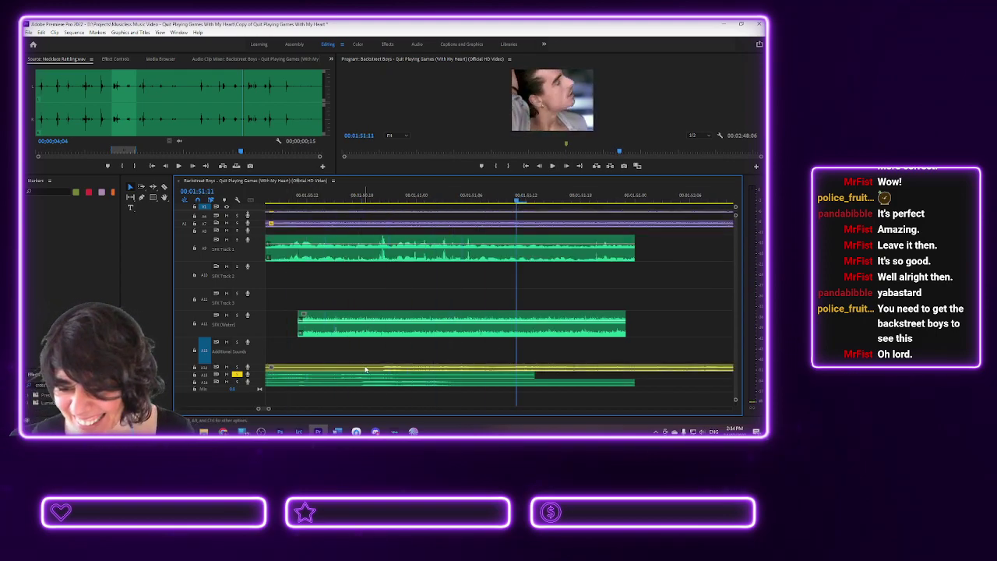
- Shift the long remaining clip on the soloed track about one frame later and set the playhead to 00:01:49:21
{"action": "left_click_drag", "start_coordinate": [372, 378], "coordinate": [382, 379]}
{"action": "left_click_drag", "start_coordinate": [286, 201], "coordinate": [264, 201]}
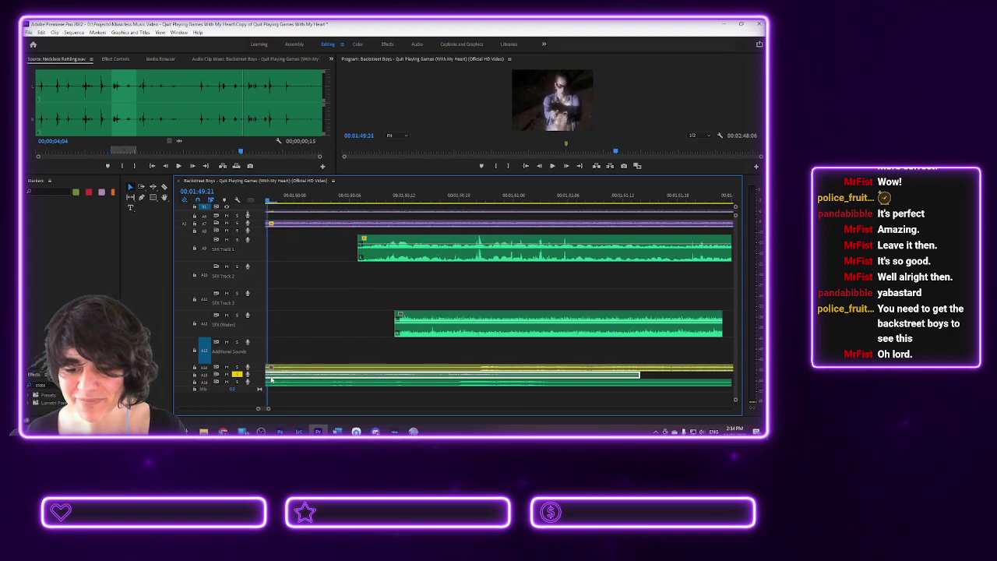
{"action": "key", "text": "minus"}
{"action": "key", "text": "minus"}
{"action": "left_click_drag", "start_coordinate": [266, 409], "coordinate": [257, 413]}
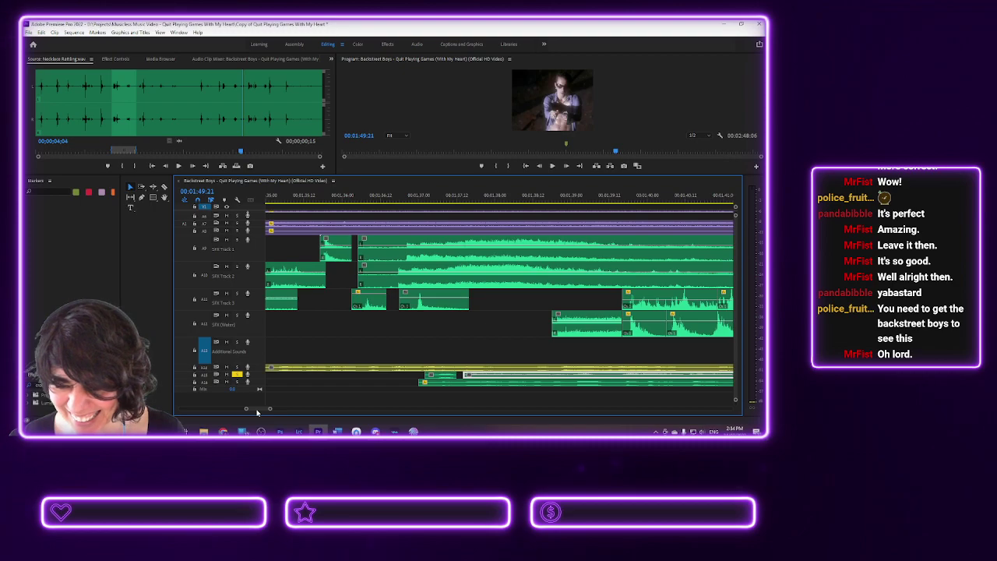
- Nudge the short piece near 00:01:37 on the soloed track about two frames later and replay the passage through 00:01:51:03
{"action": "left_click", "coordinate": [388, 199]}
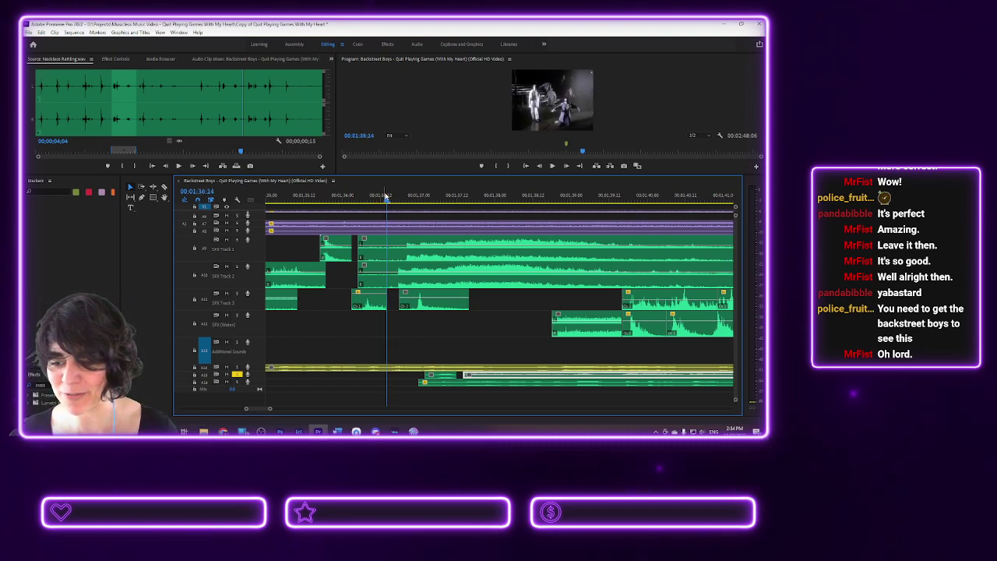
{"action": "key", "text": "space"}
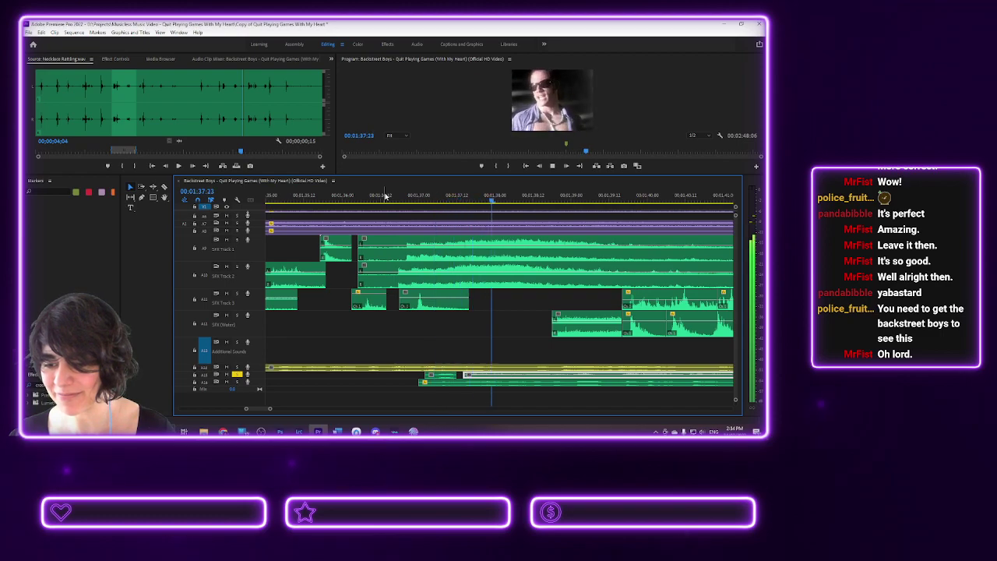
{"action": "left_click_drag", "start_coordinate": [443, 379], "coordinate": [457, 379]}
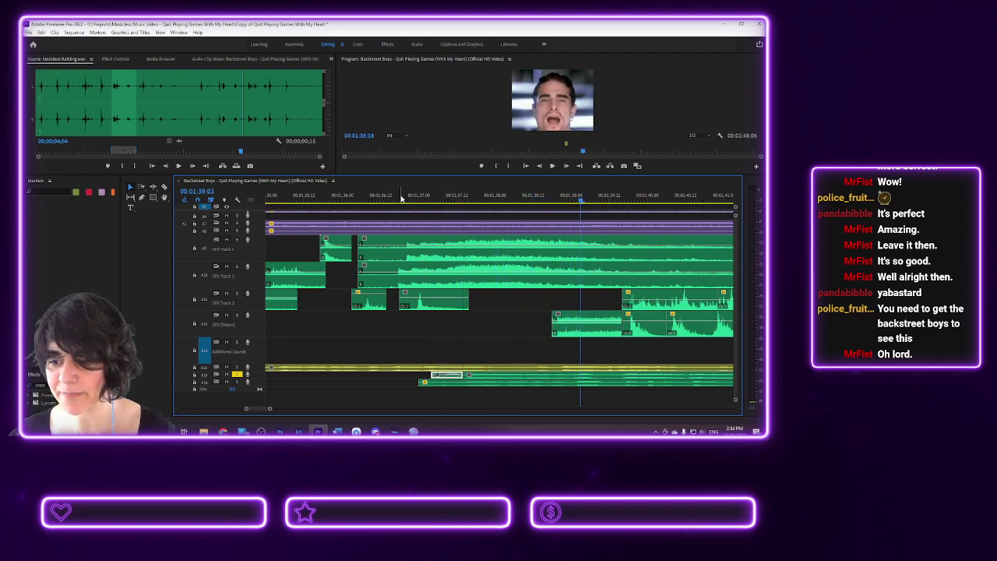
{"action": "left_click", "coordinate": [401, 199]}
{"action": "key", "text": "space"}
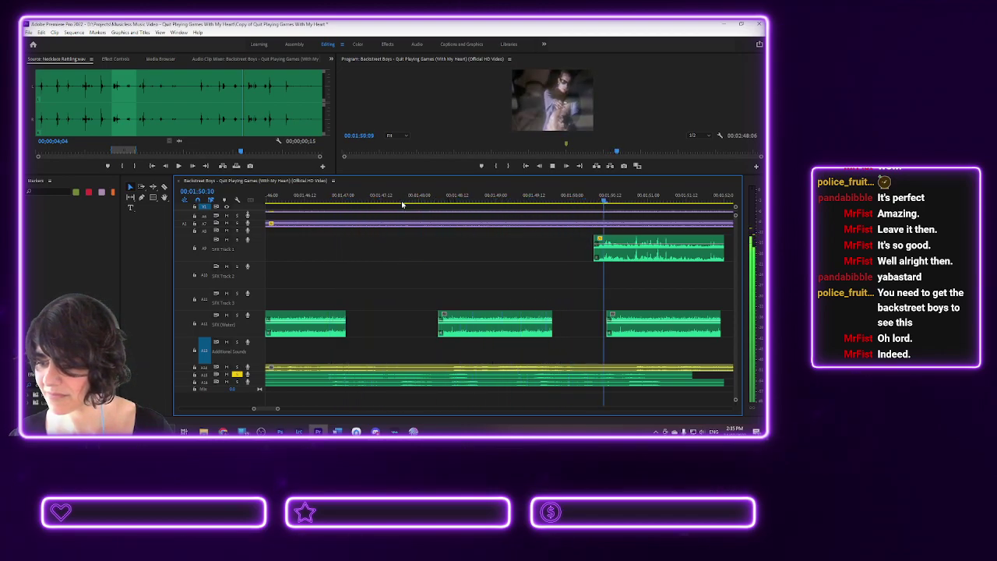
{"action": "key", "text": "space"}
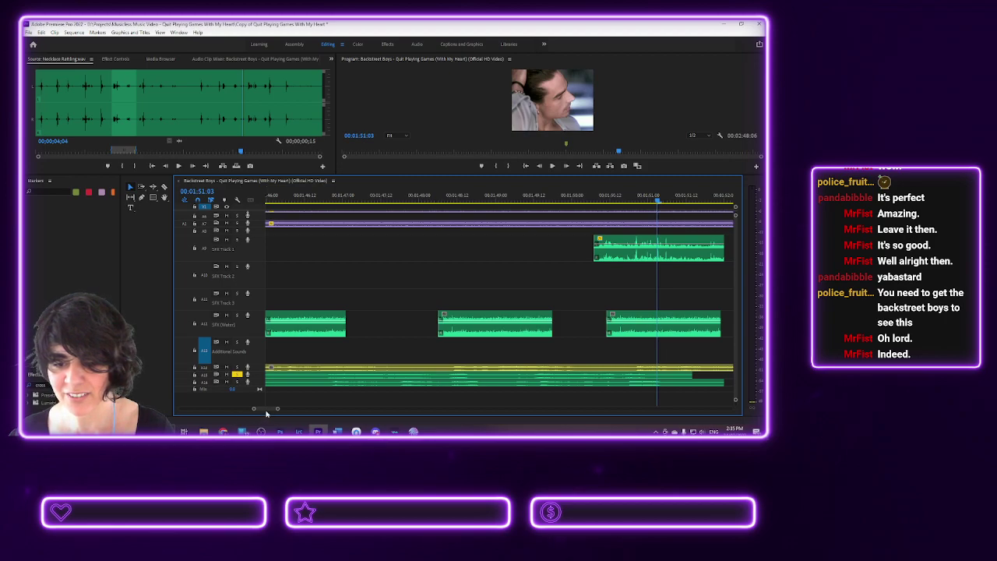
- Listen to the lowest track alone up to 00:01:51:17 and shift the long clip on the track above about two frames later
{"action": "scroll", "coordinate": [263, 413], "scroll_direction": "up", "scroll_amount": 10}
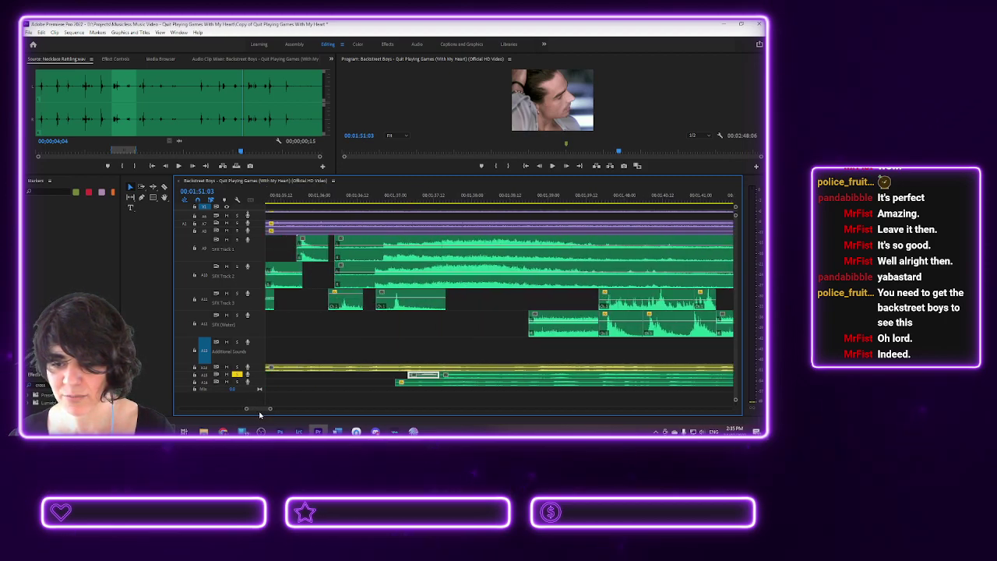
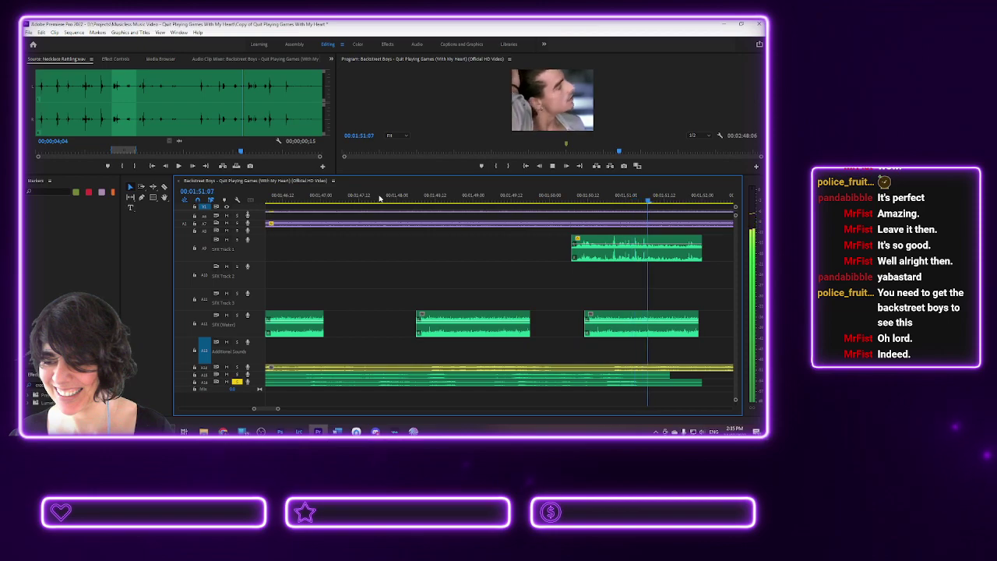
{"action": "key", "text": "space"}
{"action": "left_click_drag", "start_coordinate": [596, 377], "coordinate": [607, 379]}
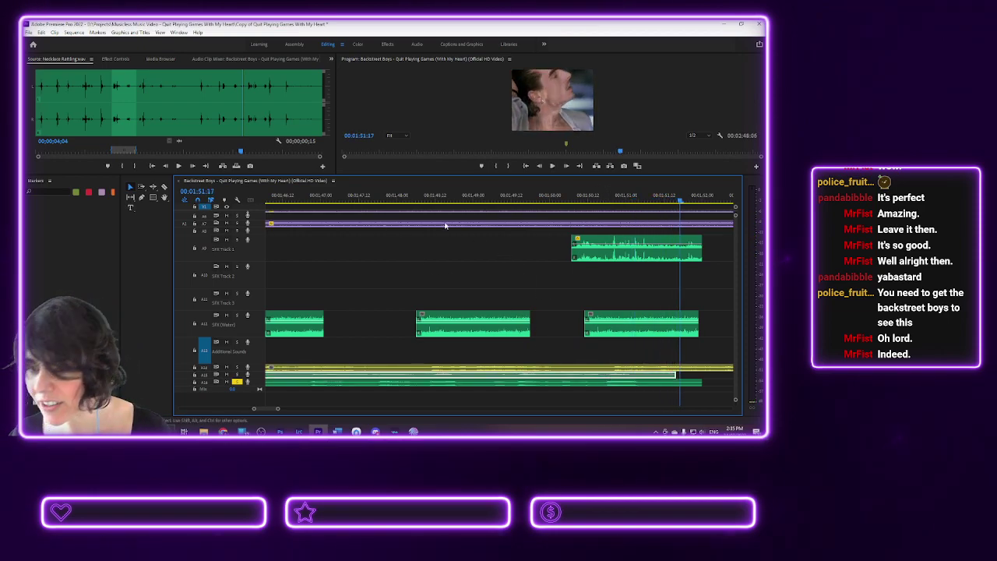
- Solo the middle track together with the lowest one and play both from 00:01:36:16 to 00:01:51:18
{"action": "left_click_drag", "start_coordinate": [363, 199], "coordinate": [203, 197]}
{"action": "scroll", "coordinate": [732, 232], "scroll_direction": "up", "scroll_amount": 2}
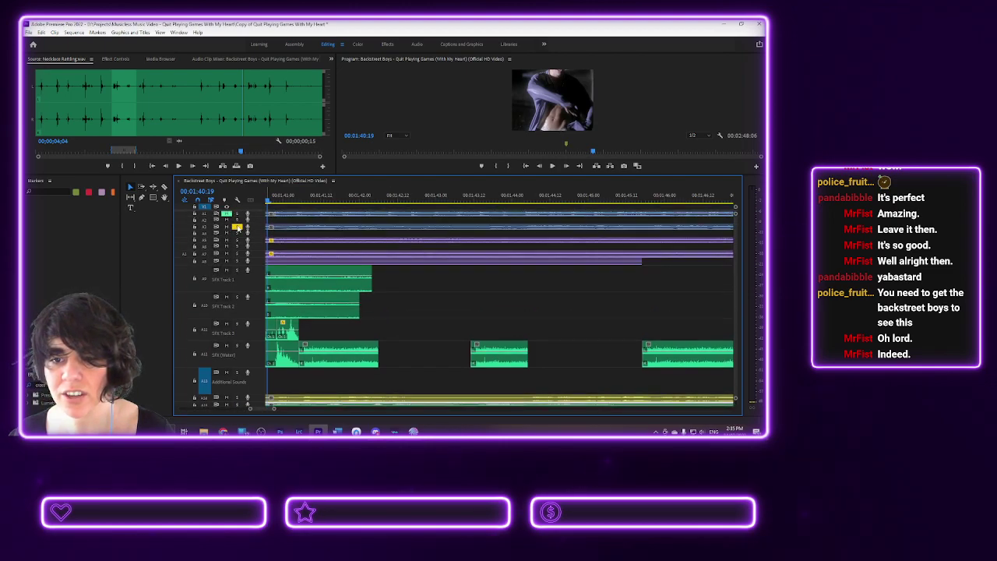
{"action": "scroll", "coordinate": [736, 248], "scroll_direction": "down", "scroll_amount": 5}
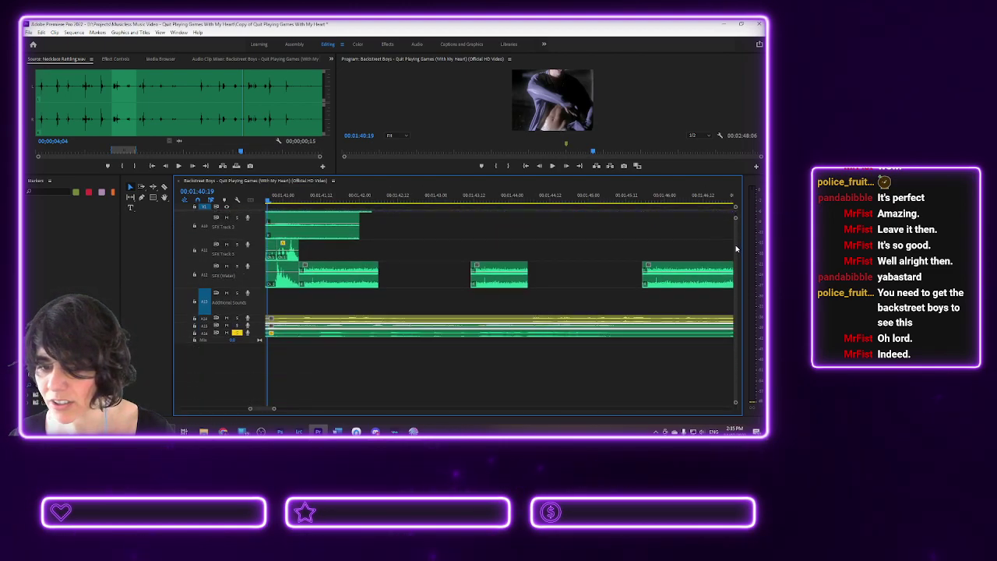
{"action": "left_click", "coordinate": [237, 325]}
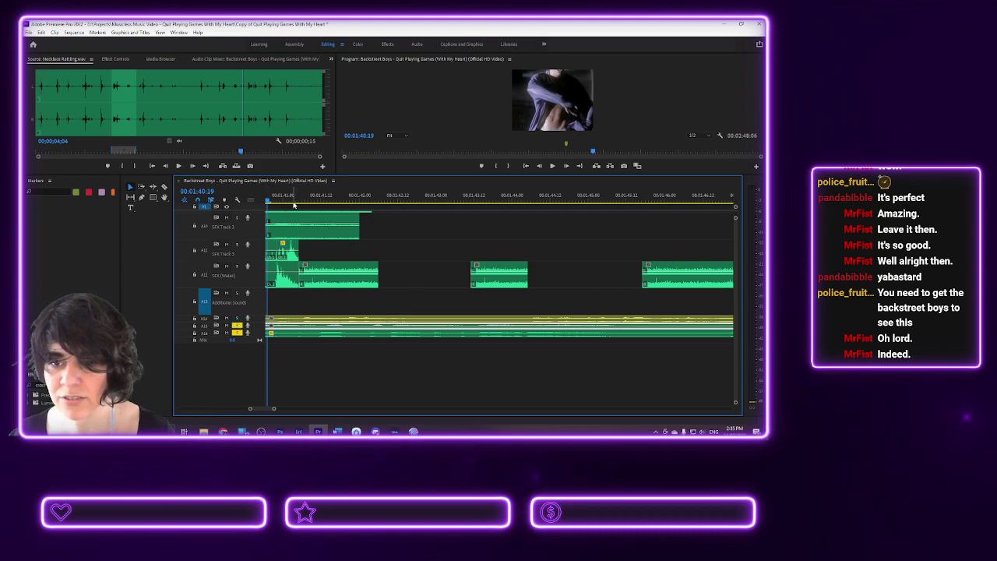
{"action": "left_click_drag", "start_coordinate": [247, 199], "coordinate": [220, 195]}
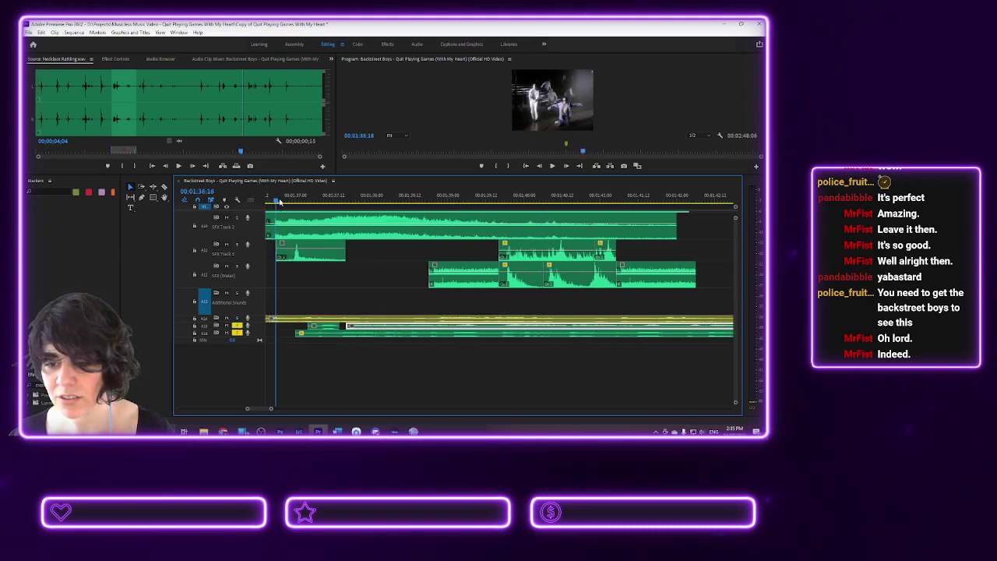
{"action": "key", "text": "space"}
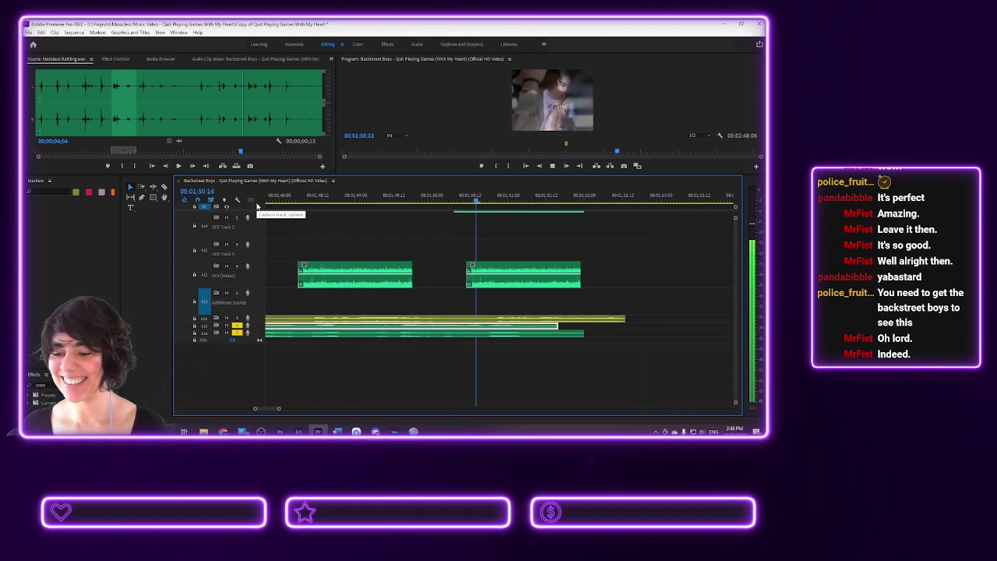
{"action": "key", "text": "space"}
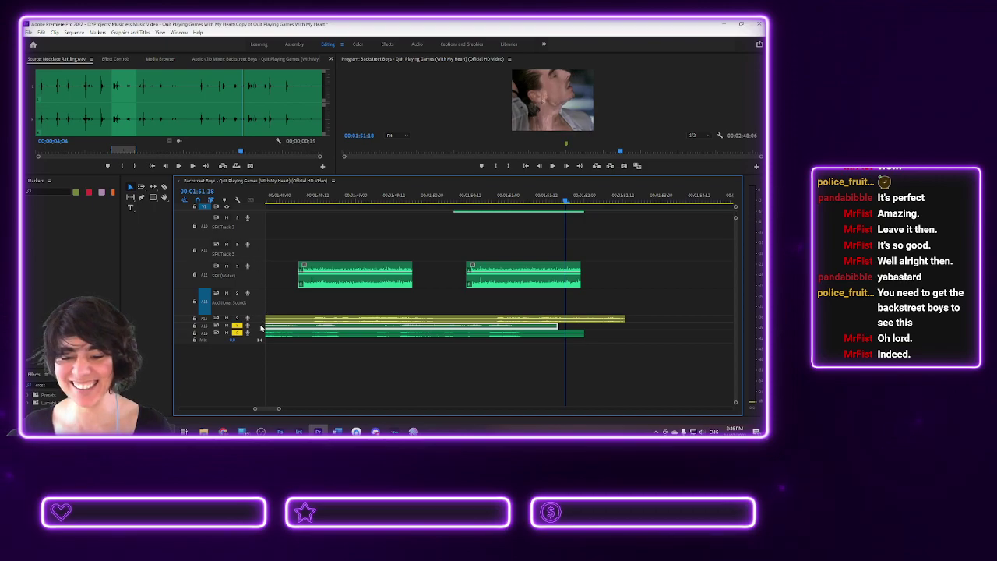
- Turn off solo on the two lower tracks and label their long clips Yellow
{"action": "scroll", "coordinate": [301, 329], "scroll_direction": "down", "scroll_amount": 2}
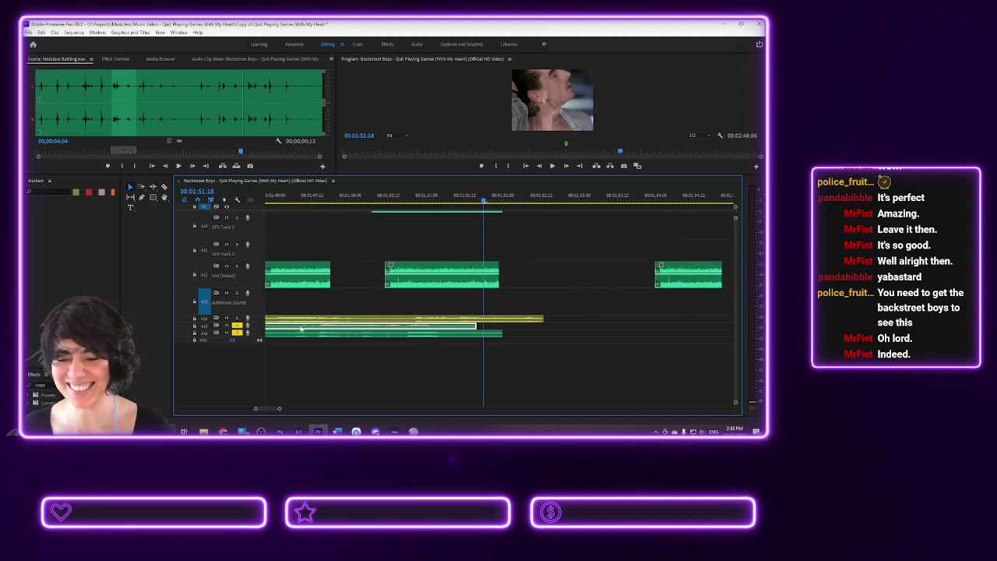
{"action": "key", "text": "minus"}
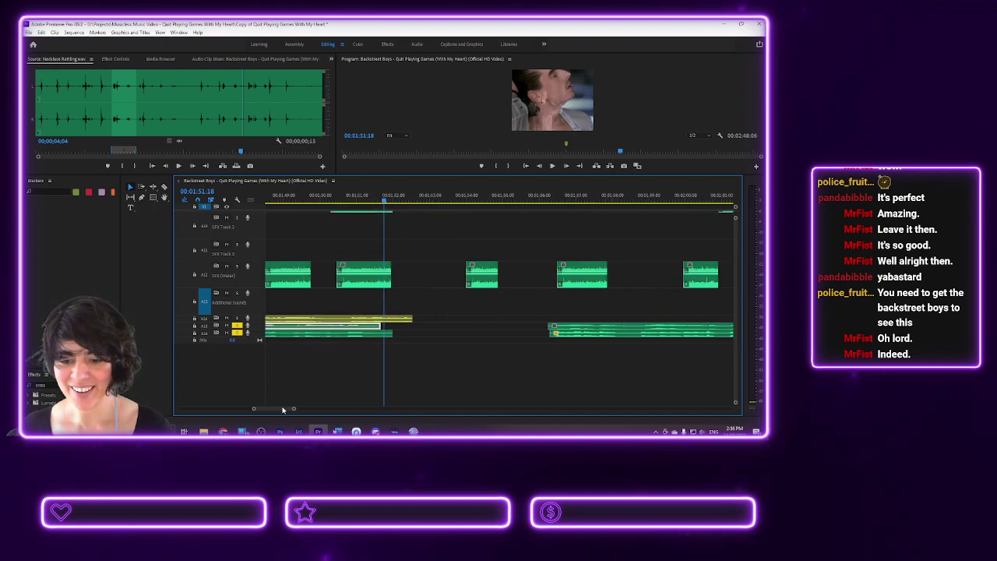
{"action": "scroll", "coordinate": [256, 370], "scroll_direction": "up", "scroll_amount": 5}
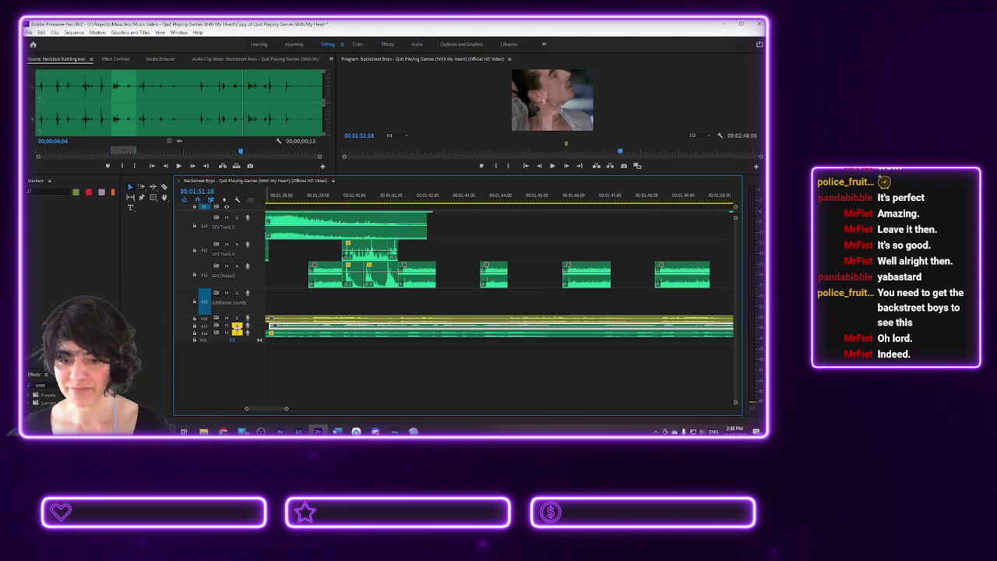
{"action": "right_click", "coordinate": [292, 335]}
{"action": "mouse_move", "coordinate": [348, 322]}
{"action": "left_click", "coordinate": [437, 323]}
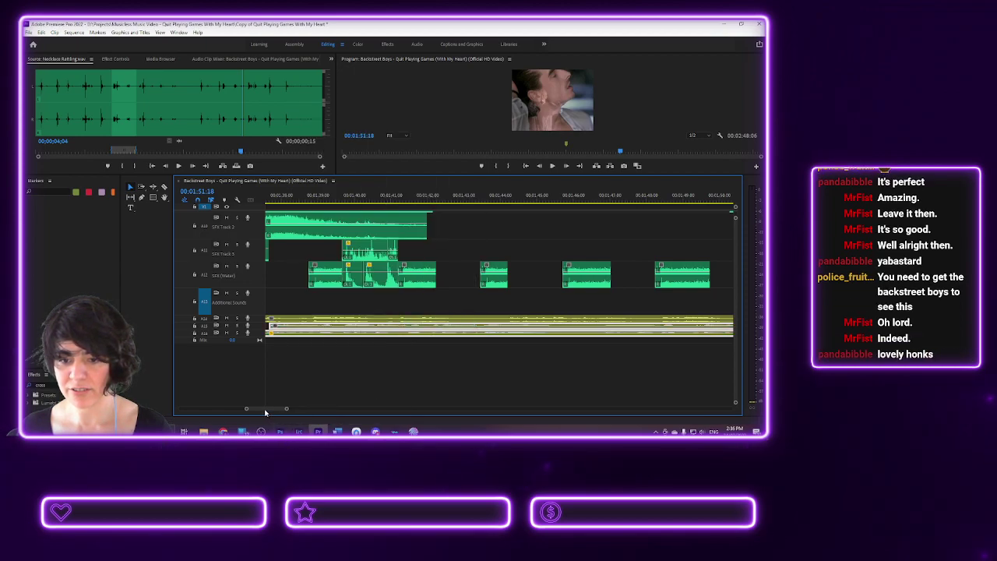
- Label the short piece near 00:01:37 on the middle track Yellow and save the project
{"action": "scroll", "coordinate": [265, 412], "scroll_direction": "up", "scroll_amount": 2}
{"action": "left_click", "coordinate": [320, 326]}
{"action": "right_click", "coordinate": [320, 327]}
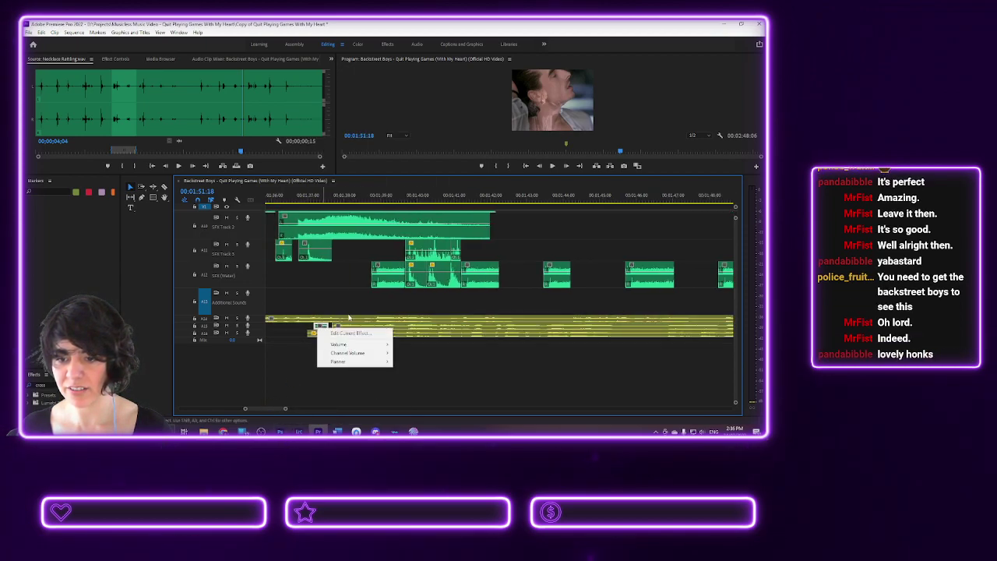
{"action": "left_click", "coordinate": [293, 329]}
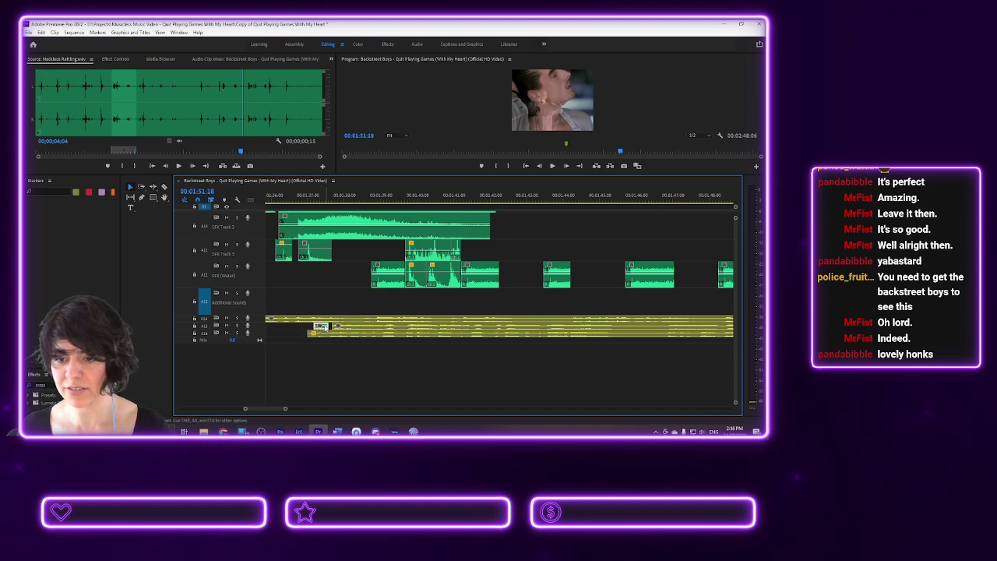
{"action": "right_click", "coordinate": [324, 327]}
{"action": "mouse_move", "coordinate": [370, 311]}
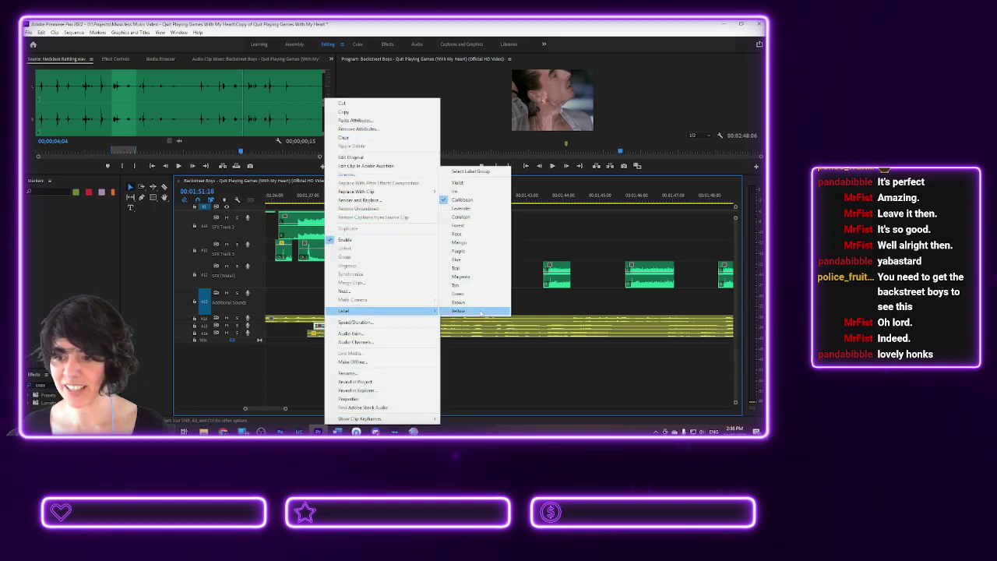
{"action": "left_click", "coordinate": [476, 311]}
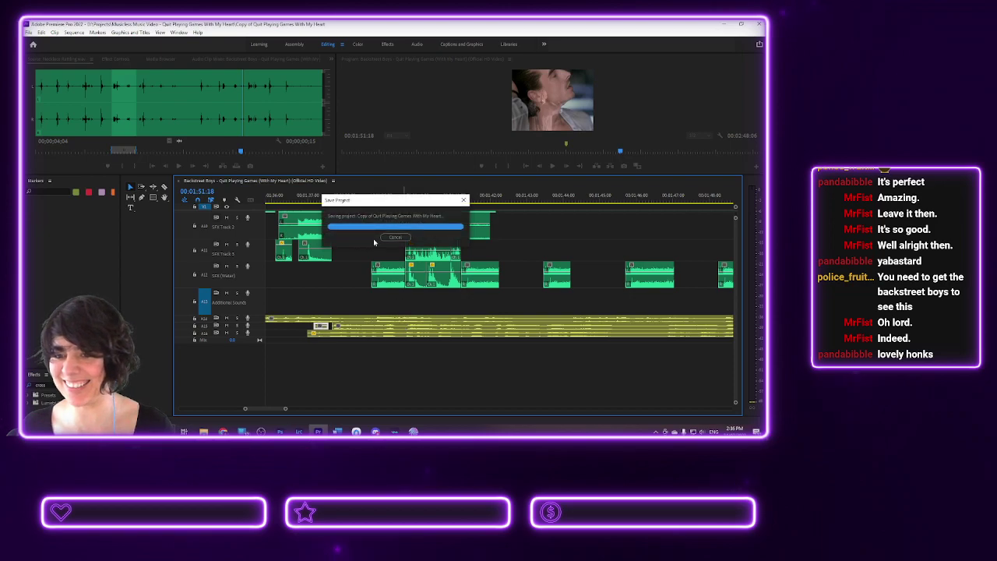
- Select the long clip on track A3 and play the full mix from 00:01:35:17 to 00:01:54:17
{"action": "scroll", "coordinate": [367, 263], "scroll_direction": "up", "scroll_amount": 2}
{"action": "scroll", "coordinate": [367, 262], "scroll_direction": "up", "scroll_amount": 2}
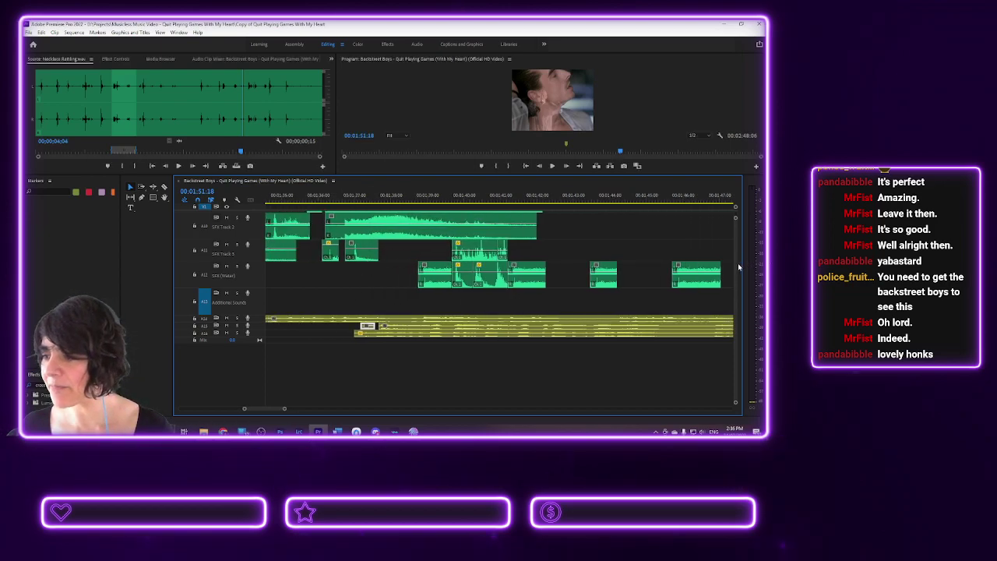
{"action": "scroll", "coordinate": [733, 263], "scroll_direction": "up", "scroll_amount": 3}
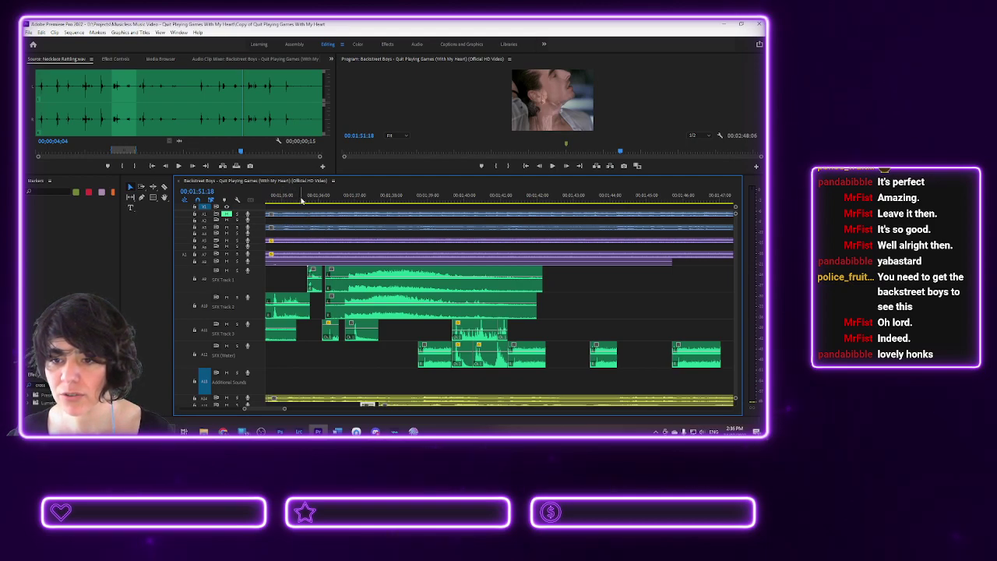
{"action": "right_click", "coordinate": [310, 228]}
{"action": "left_click", "coordinate": [309, 200]}
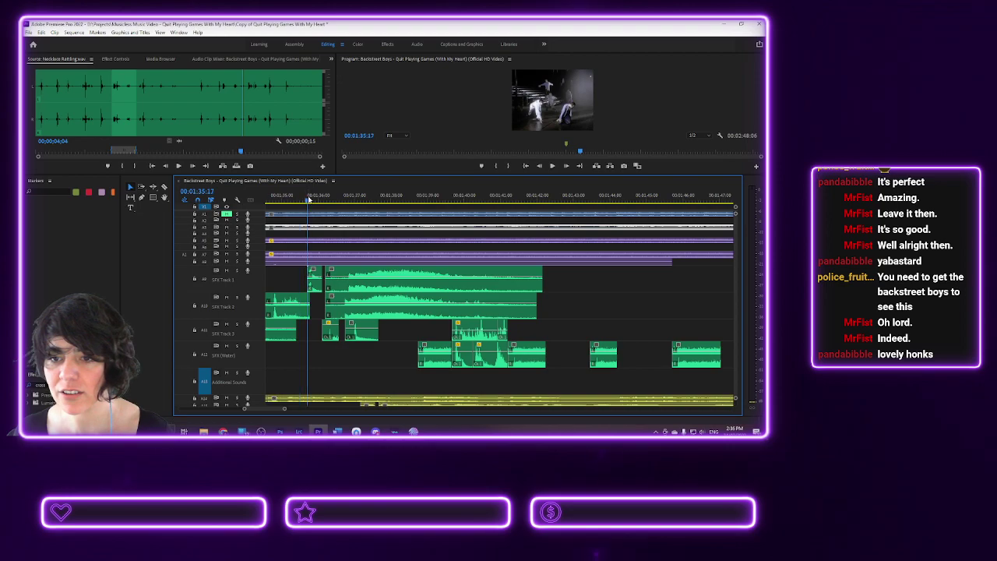
{"action": "key", "text": "space"}
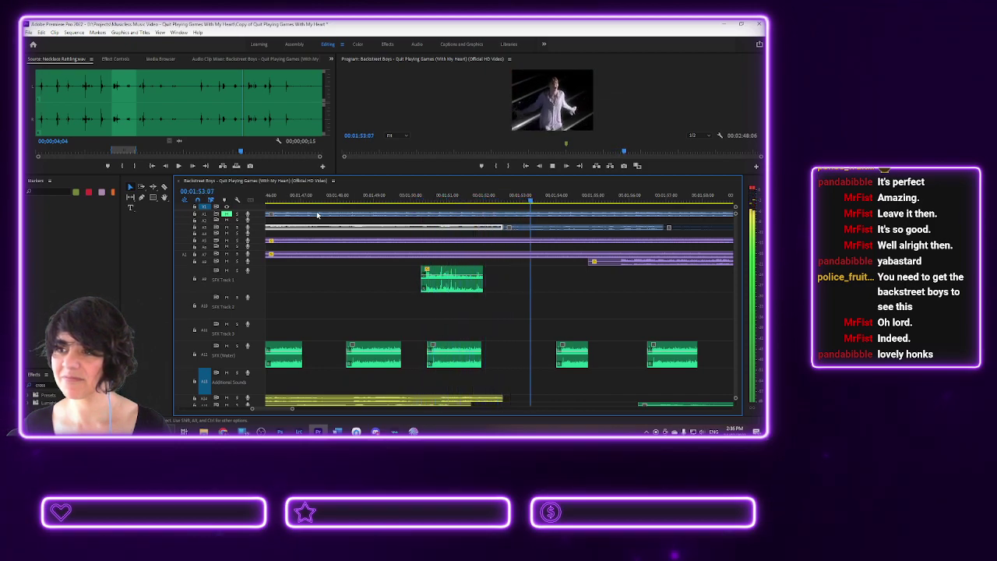
{"action": "key", "text": "space"}
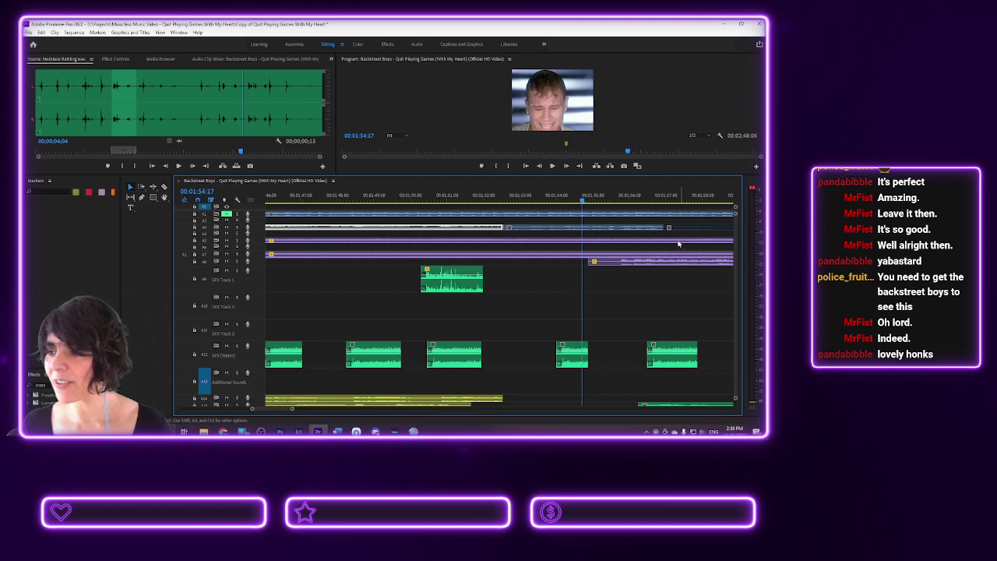
- Replay the end of the yellow background clips from about 00:01:50:00 to 00:01:52:09
{"action": "scroll", "coordinate": [735, 232], "scroll_direction": "down", "scroll_amount": 3}
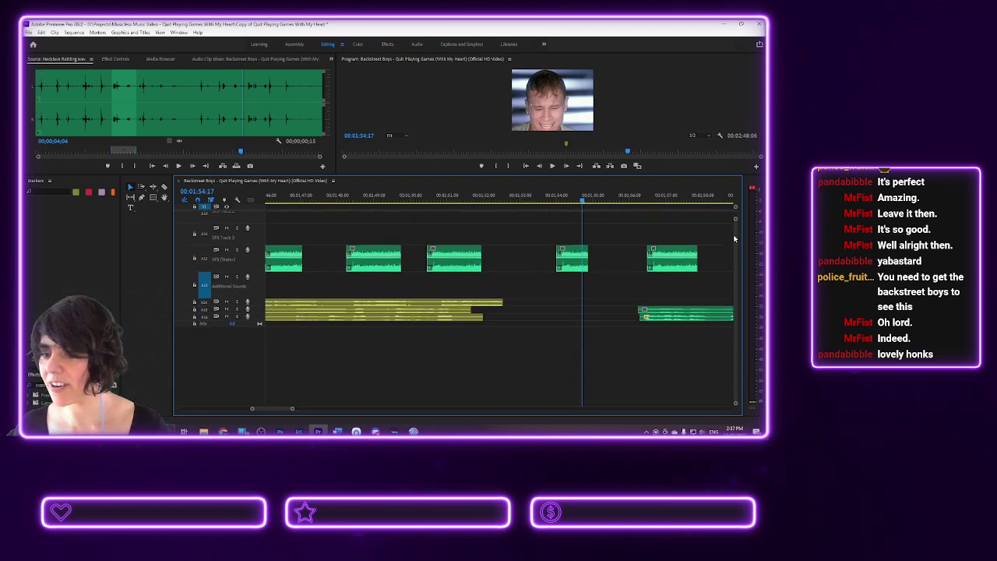
{"action": "left_click", "coordinate": [408, 196]}
{"action": "key", "text": "space"}
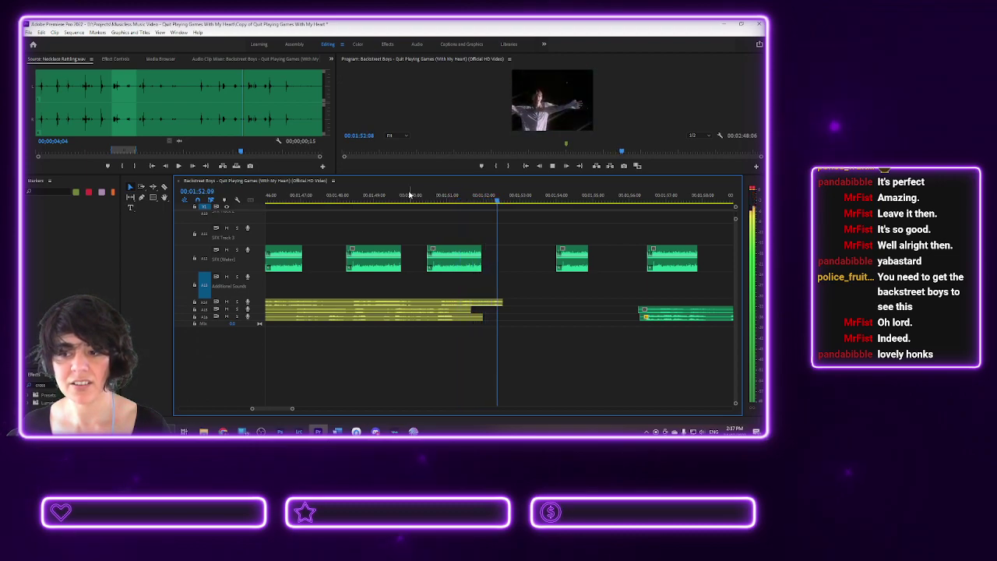
{"action": "key", "text": "space"}
- Set the playhead to 00:01:46:11 and toggle the Enable setting of the selected long clip on track A3
{"action": "left_click_drag", "start_coordinate": [274, 412], "coordinate": [266, 413]}
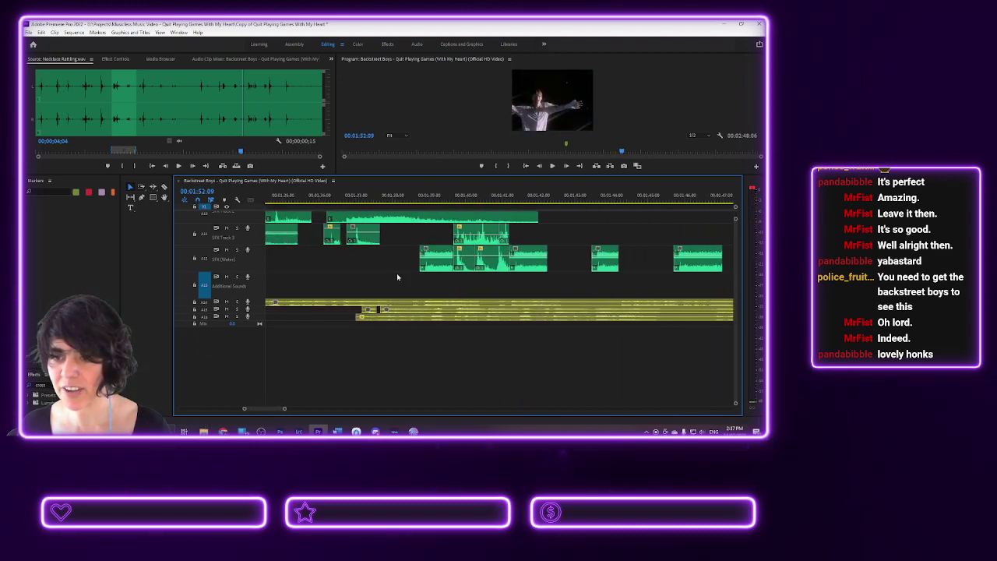
{"action": "left_click_drag", "start_coordinate": [689, 201], "coordinate": [701, 200]}
{"action": "scroll", "coordinate": [737, 239], "scroll_direction": "up", "scroll_amount": 2}
{"action": "scroll", "coordinate": [737, 239], "scroll_direction": "up", "scroll_amount": 2}
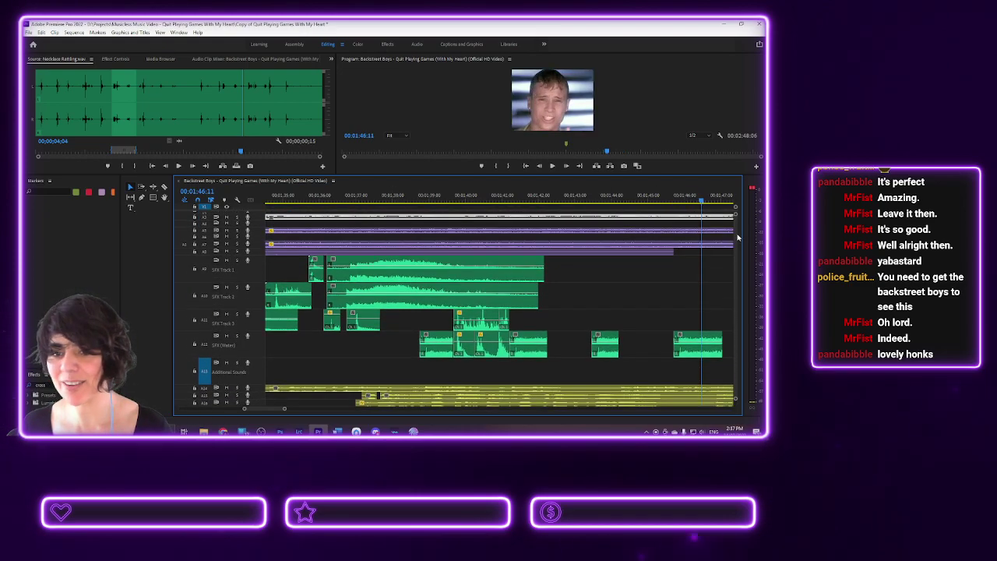
{"action": "right_click", "coordinate": [636, 220]}
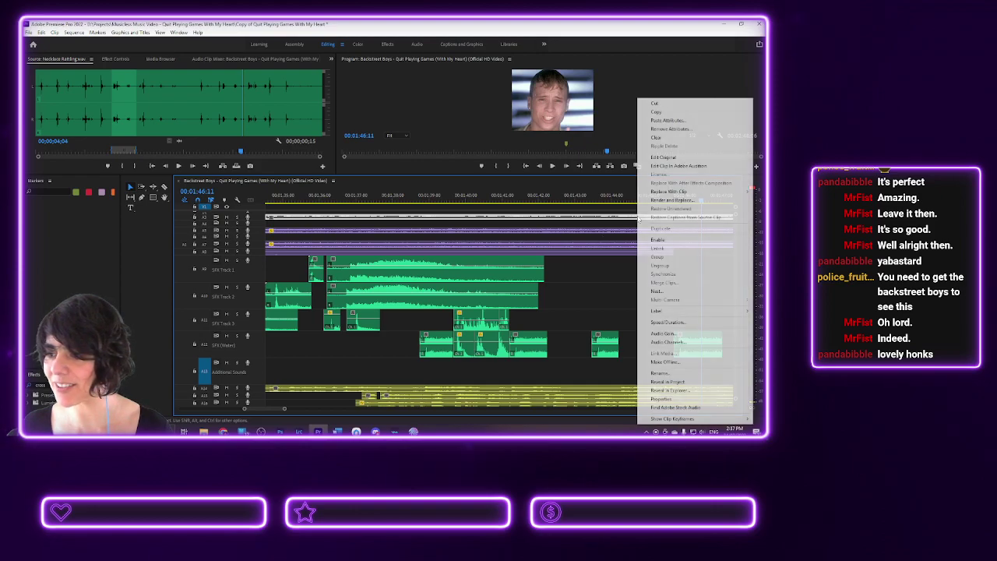
{"action": "left_click", "coordinate": [663, 239]}
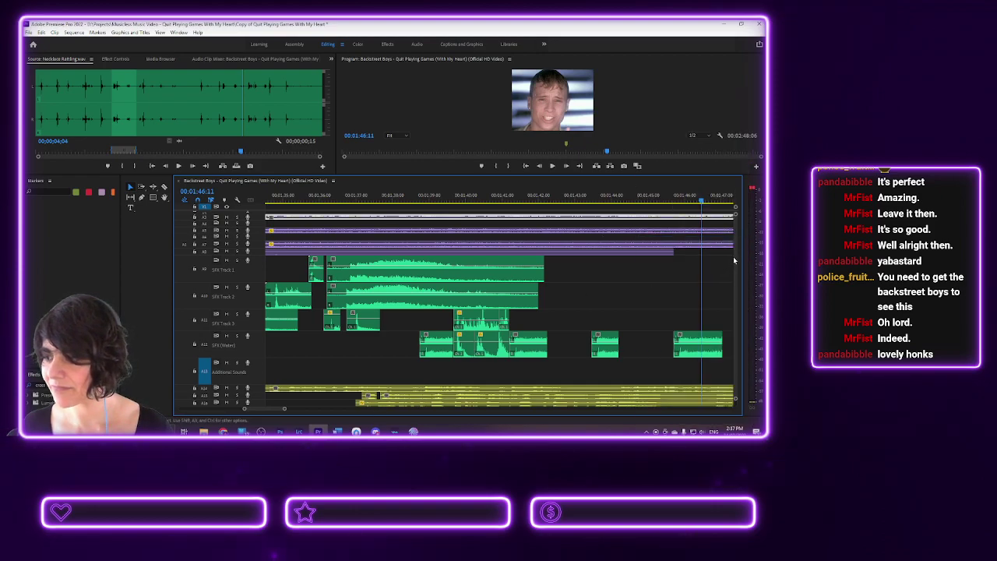
- Play the mix over the yellow background clips from 00:01:45:05 to beyond 00:01:51:00
{"action": "scroll", "coordinate": [733, 261], "scroll_direction": "down", "scroll_amount": 5}
{"action": "left_click", "coordinate": [651, 194]}
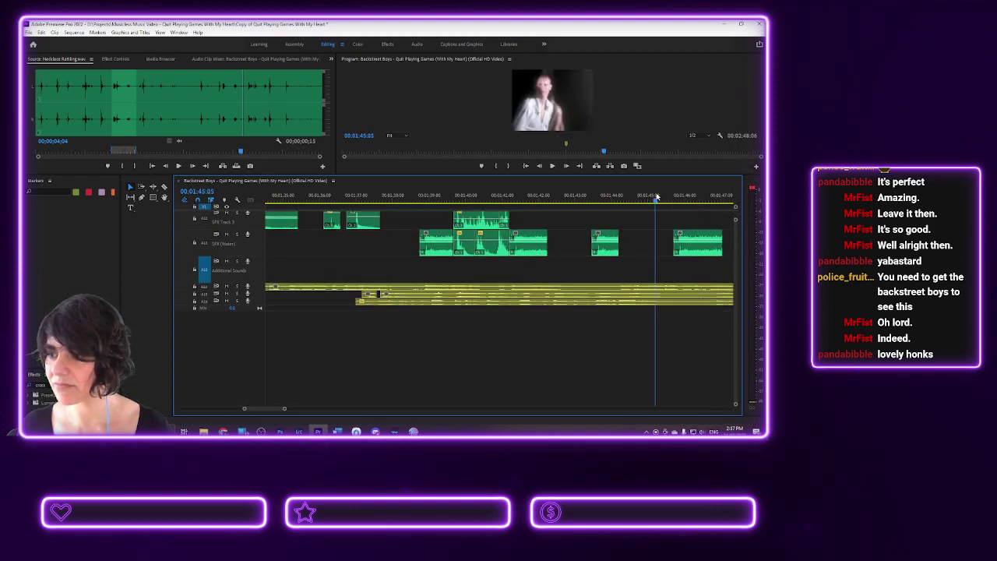
{"action": "key", "text": "space"}
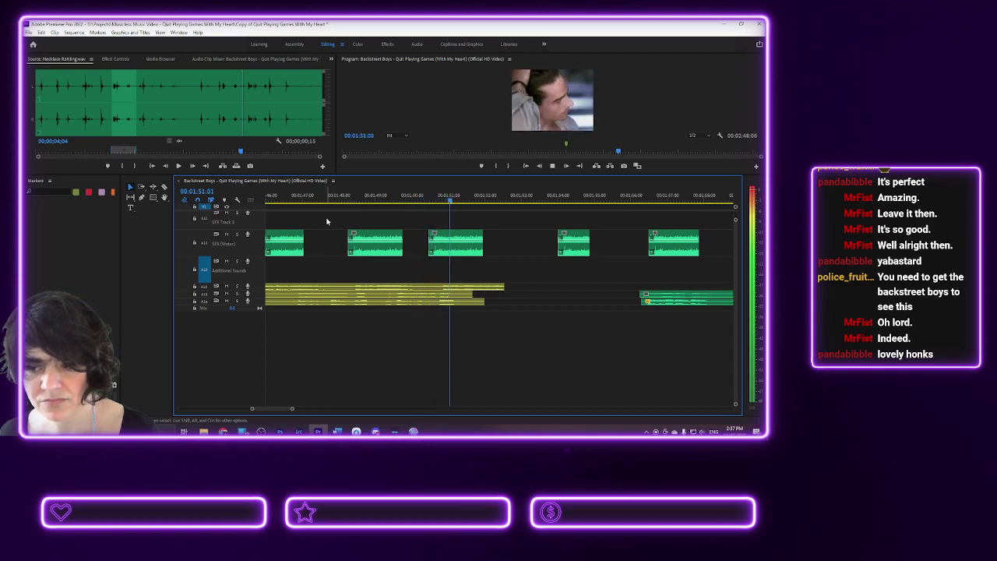
- Replay the mix over the yellow background clips from 00:01:42:00 and reset the playhead to that time
{"action": "key", "text": "space"}
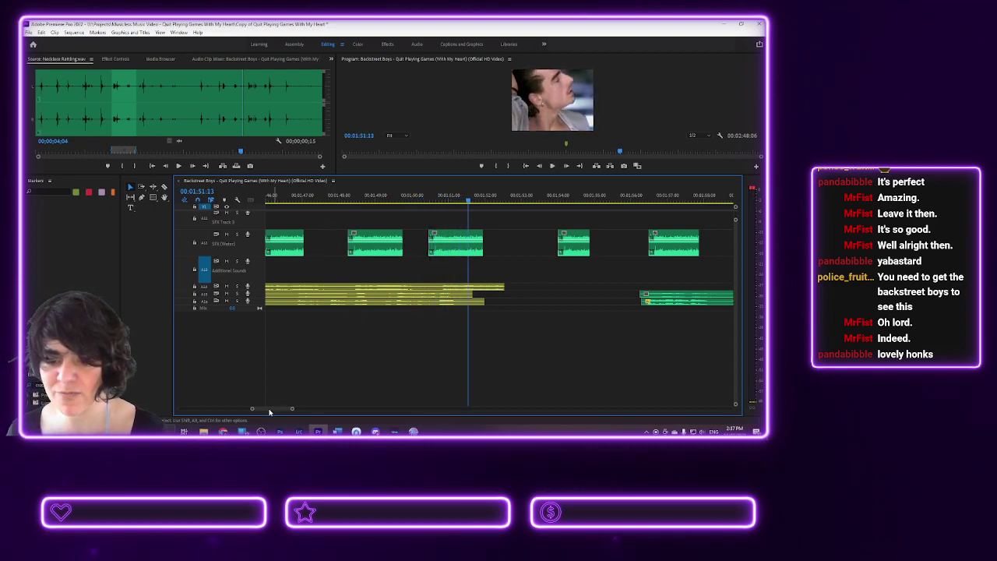
{"action": "scroll", "coordinate": [269, 411], "scroll_direction": "up", "scroll_amount": 6}
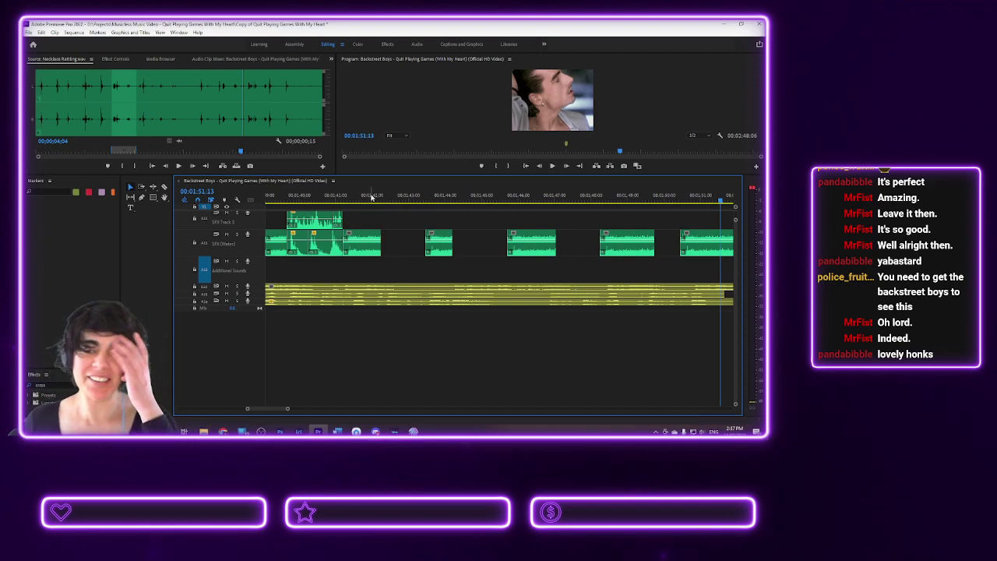
{"action": "left_click", "coordinate": [371, 200]}
{"action": "key", "text": "space"}
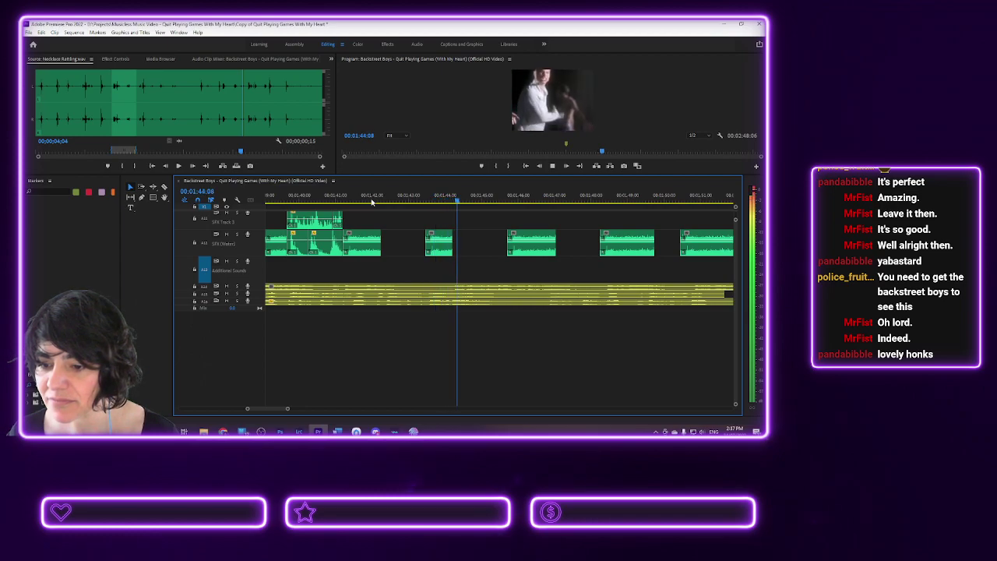
{"action": "left_click", "coordinate": [372, 200]}
{"action": "key", "text": "space"}
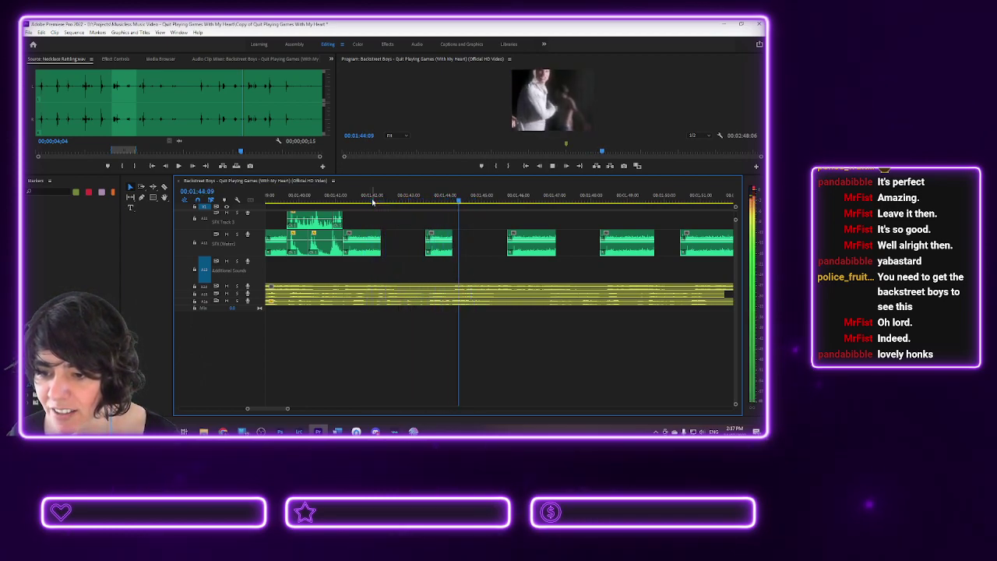
{"action": "left_click", "coordinate": [371, 200]}
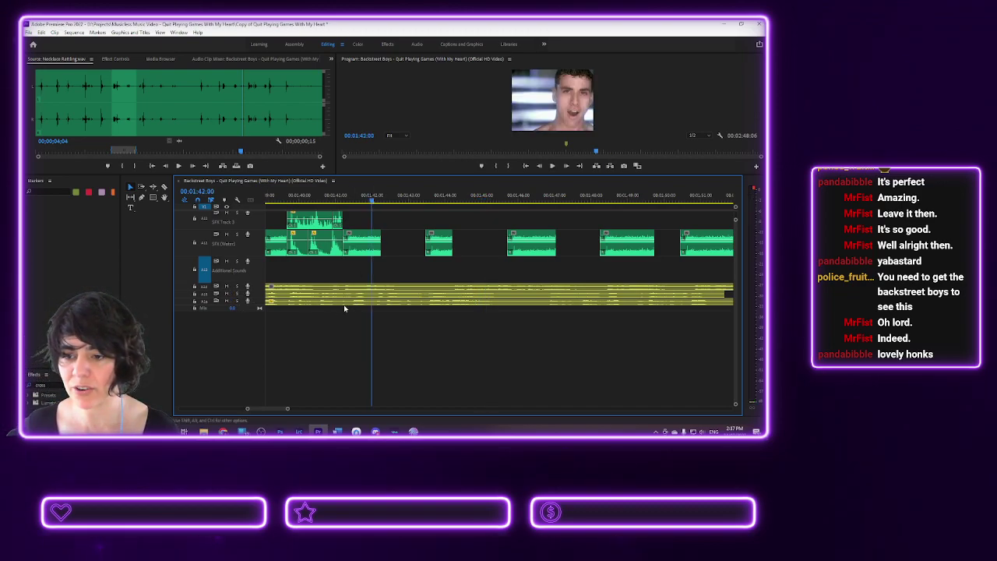
{"action": "left_click", "coordinate": [381, 298]}
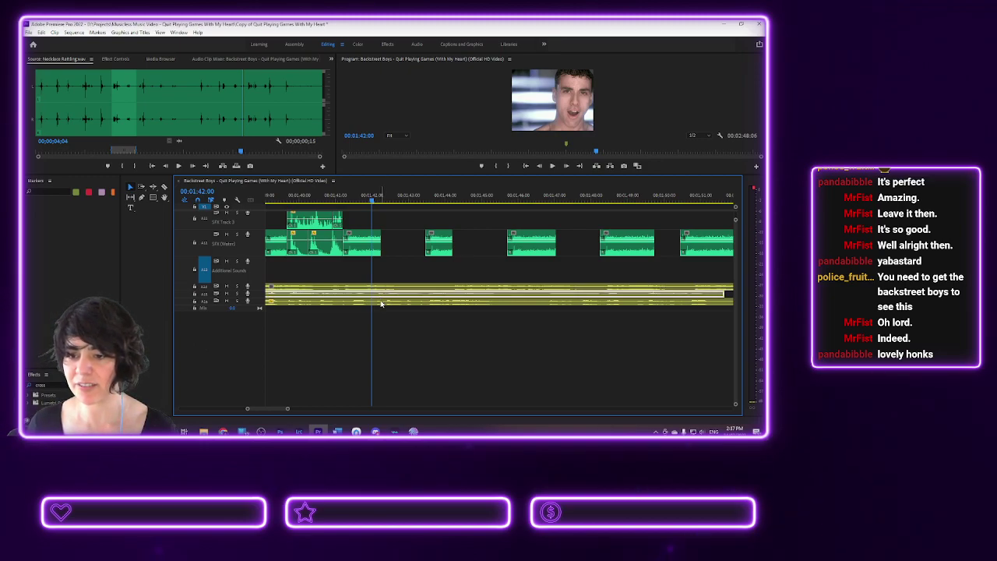
{"action": "left_click", "coordinate": [381, 303]}
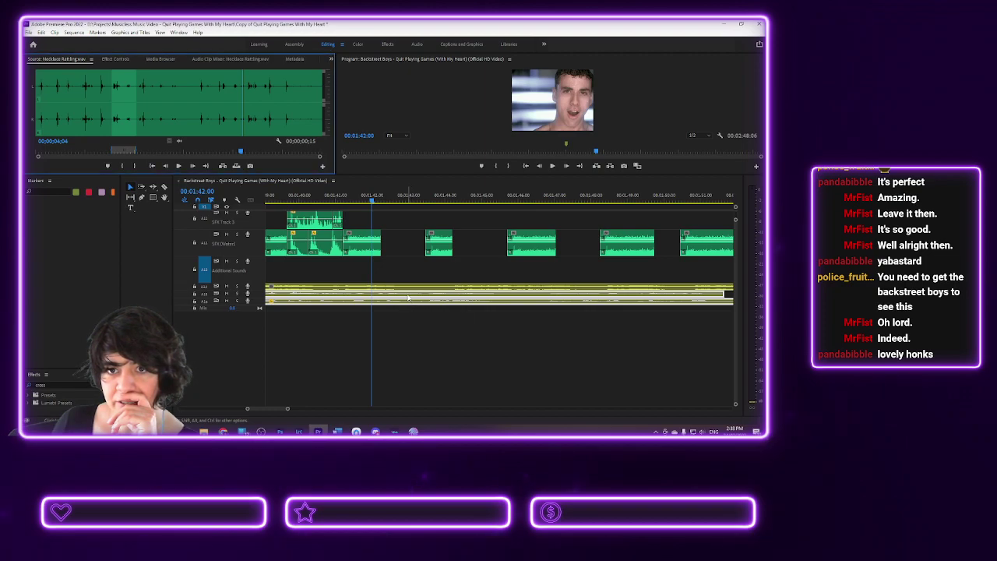
{"action": "left_click", "coordinate": [409, 297]}
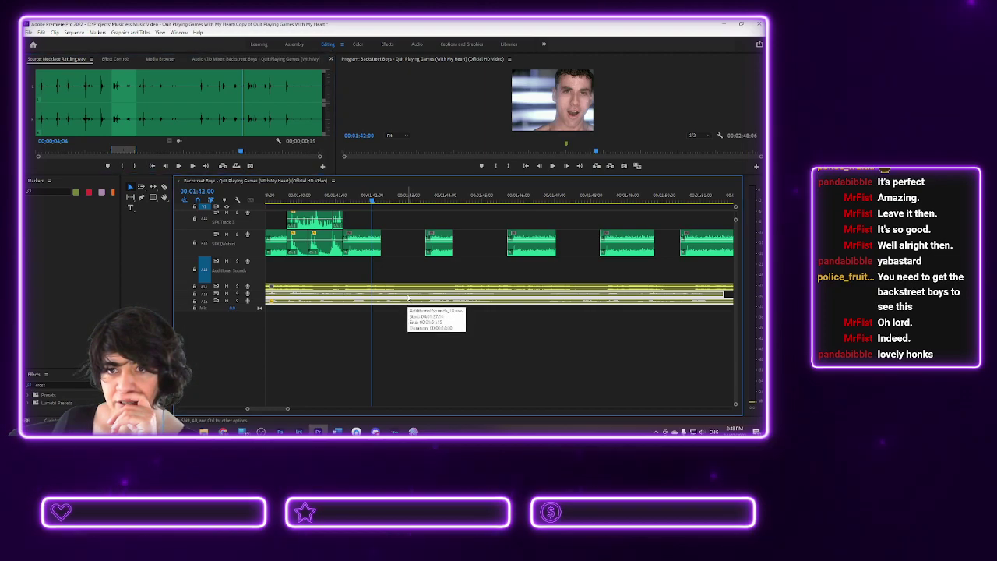
{"action": "left_click", "coordinate": [233, 60]}
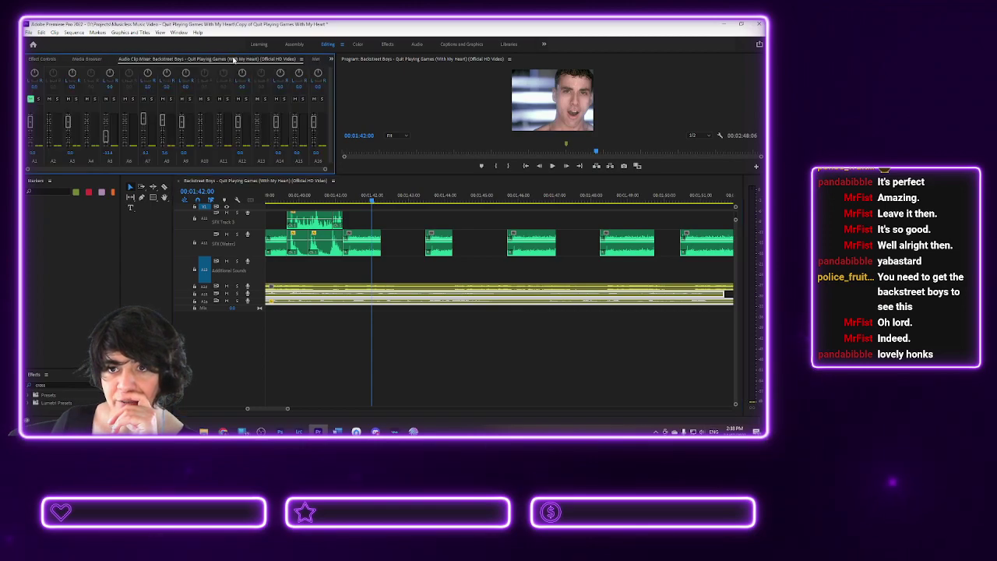
{"action": "left_click", "coordinate": [45, 58]}
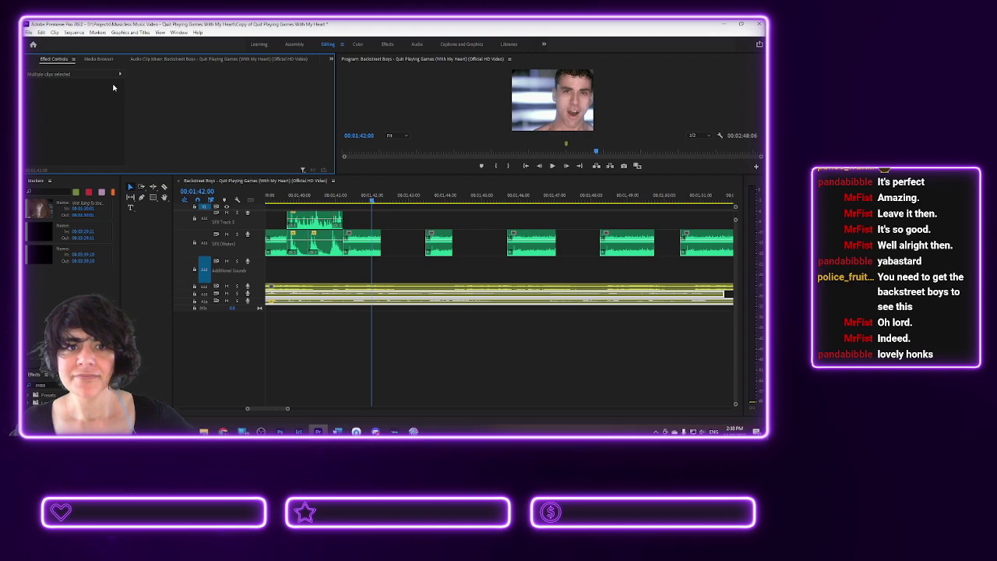
{"action": "left_click", "coordinate": [99, 59]}
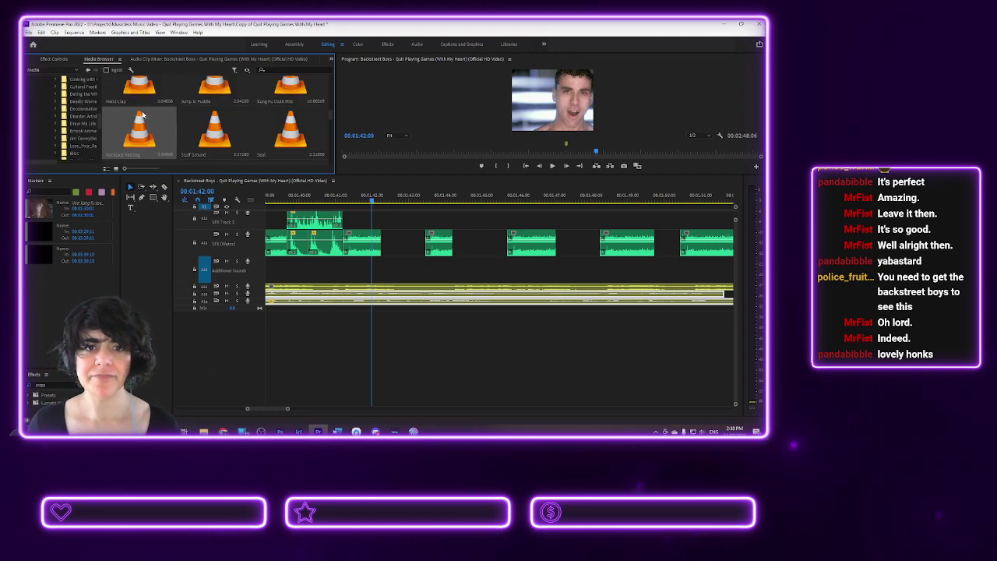
{"action": "scroll", "coordinate": [140, 115], "scroll_direction": "down", "scroll_amount": 5}
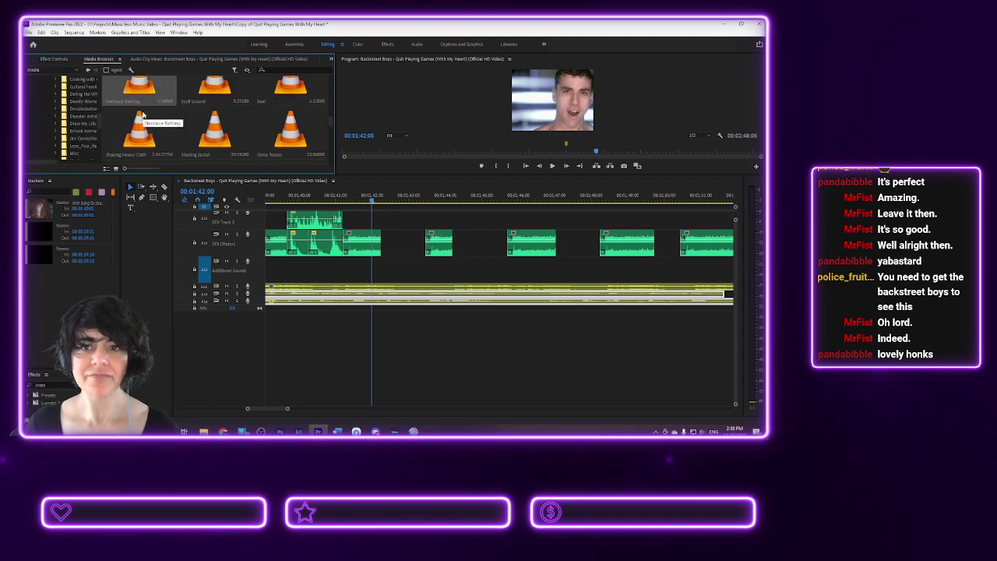
- Open the Additional Sounds_18.wav clip from the middle yellow background track in the Source monitor and audition it from 00:00:06:12
{"action": "double_click", "coordinate": [379, 293]}
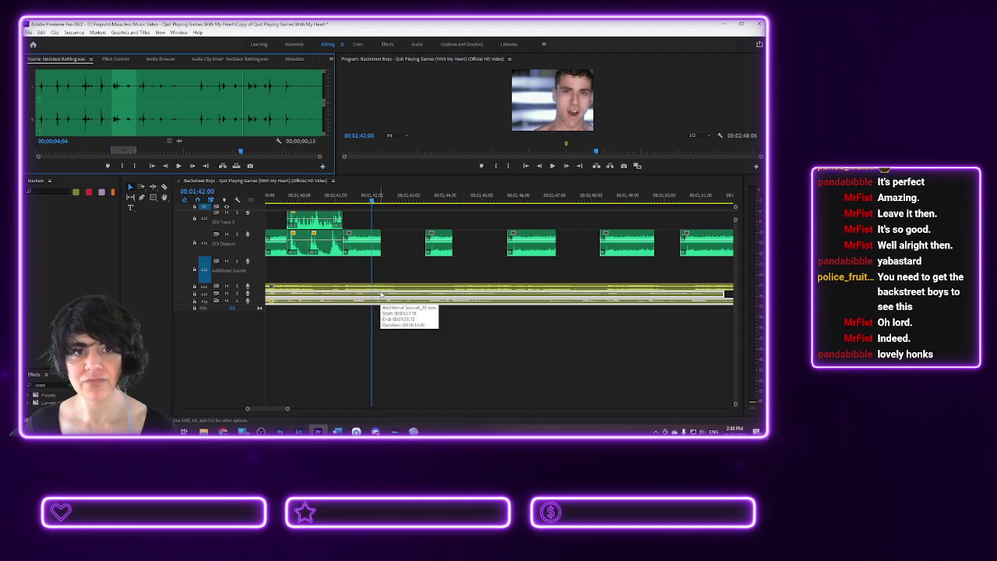
{"action": "double_click", "coordinate": [382, 295]}
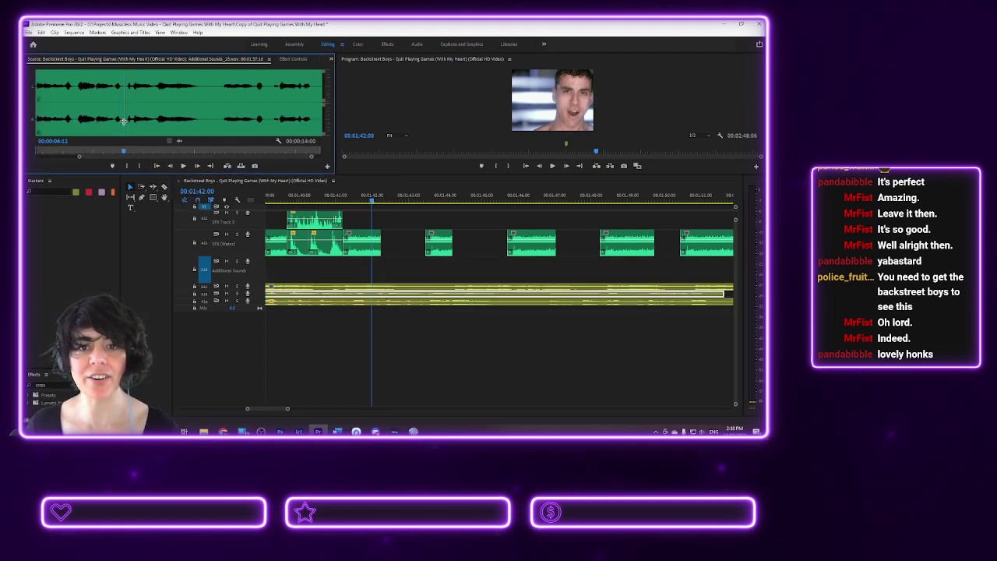
{"action": "key", "text": "space"}
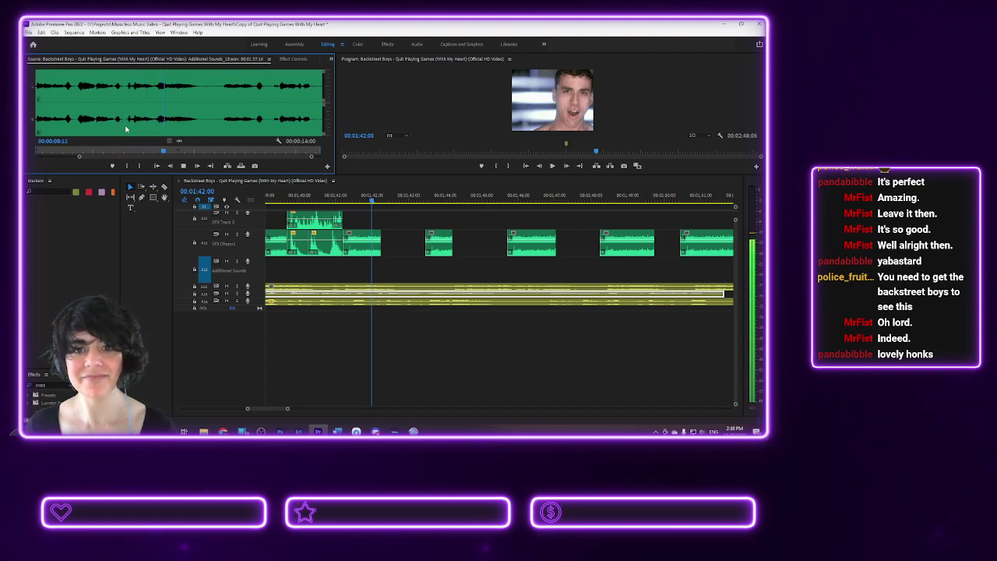
{"action": "key", "text": "space"}
{"action": "left_click_drag", "start_coordinate": [273, 412], "coordinate": [281, 411]}
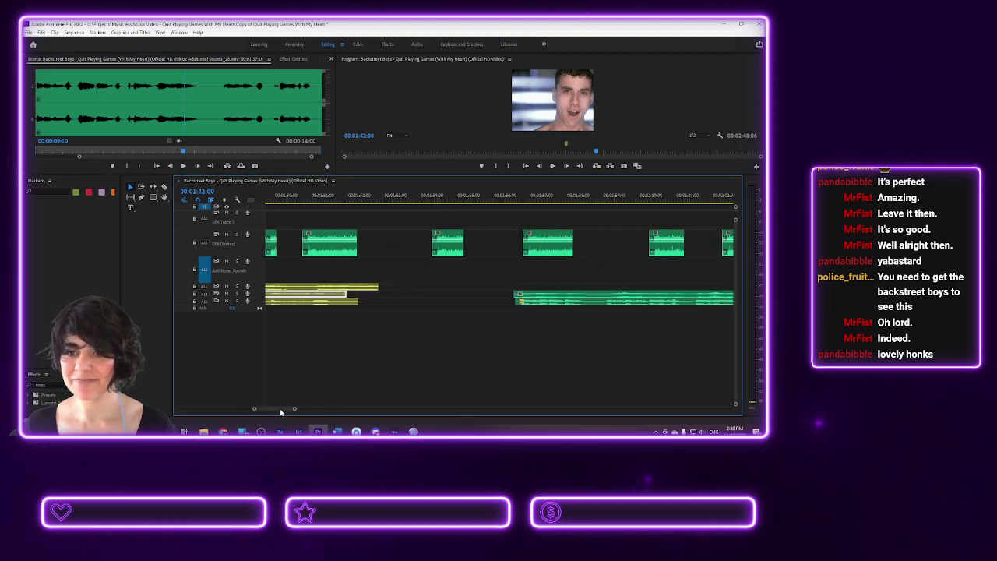
- Mark an In point at 00:00:06:12 and an Out point at 00:00:10:04 on the opened background clip
{"action": "left_click", "coordinate": [124, 120]}
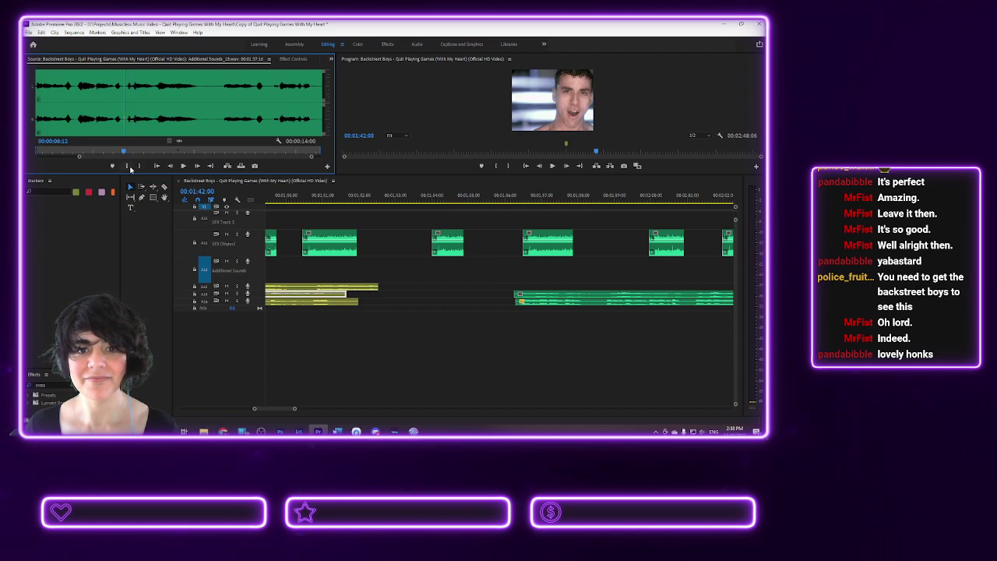
{"action": "left_click", "coordinate": [129, 166]}
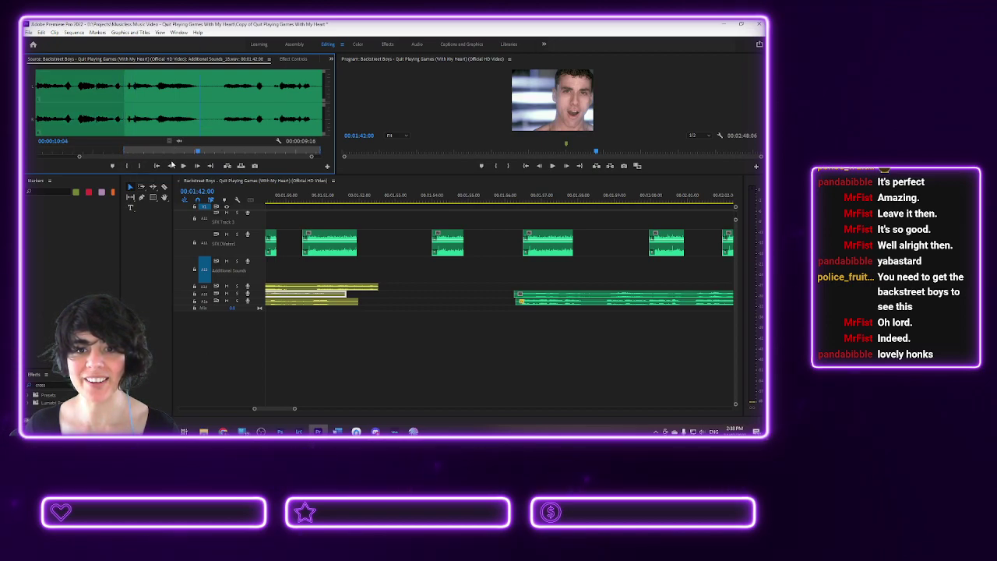
{"action": "left_click", "coordinate": [142, 166]}
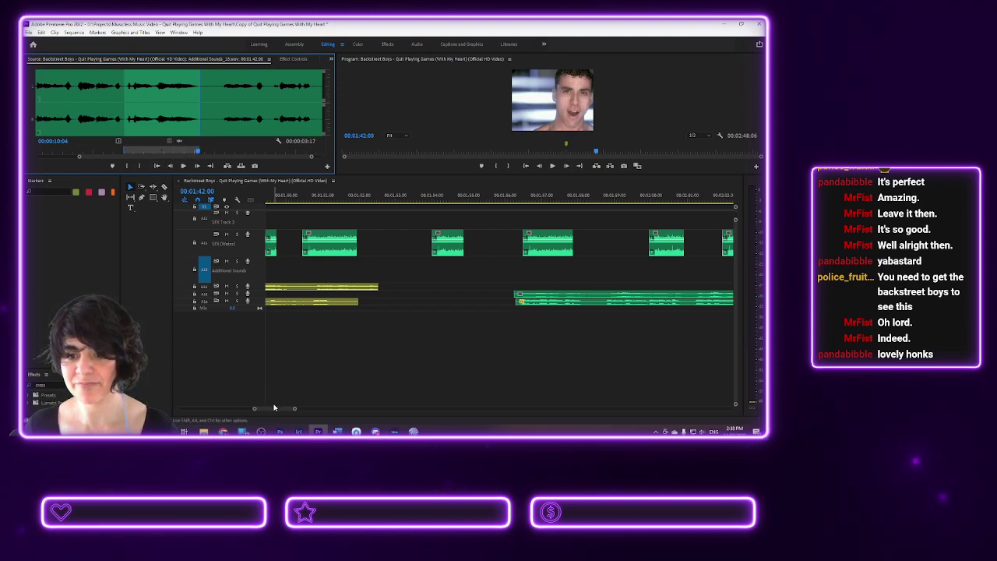
{"action": "left_click_drag", "start_coordinate": [278, 409], "coordinate": [271, 412]}
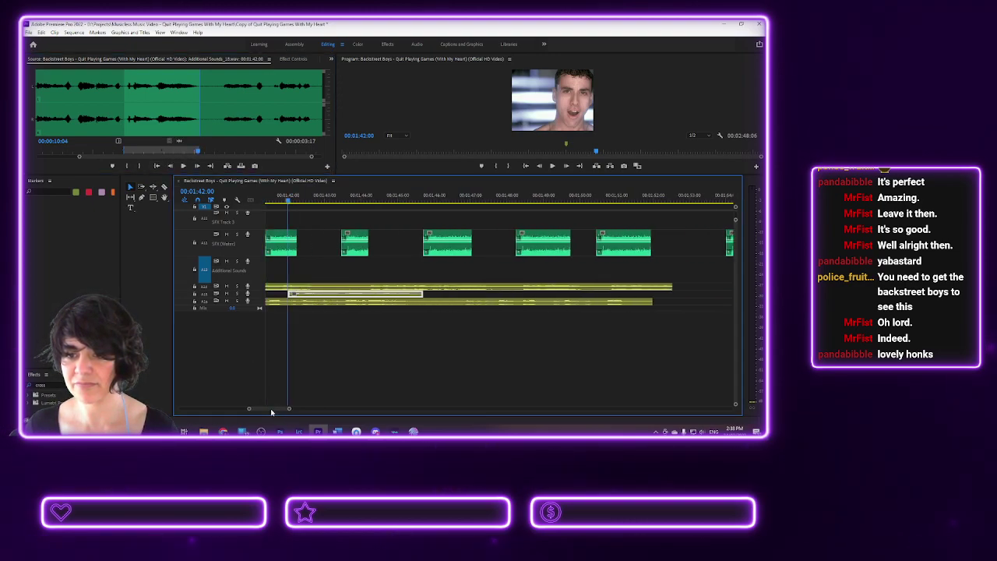
- Play the mix around the shortened background clip, once up to 00:01:48:06 and once across its start to 00:01:43:17
{"action": "left_click", "coordinate": [345, 201]}
{"action": "key", "text": "space"}
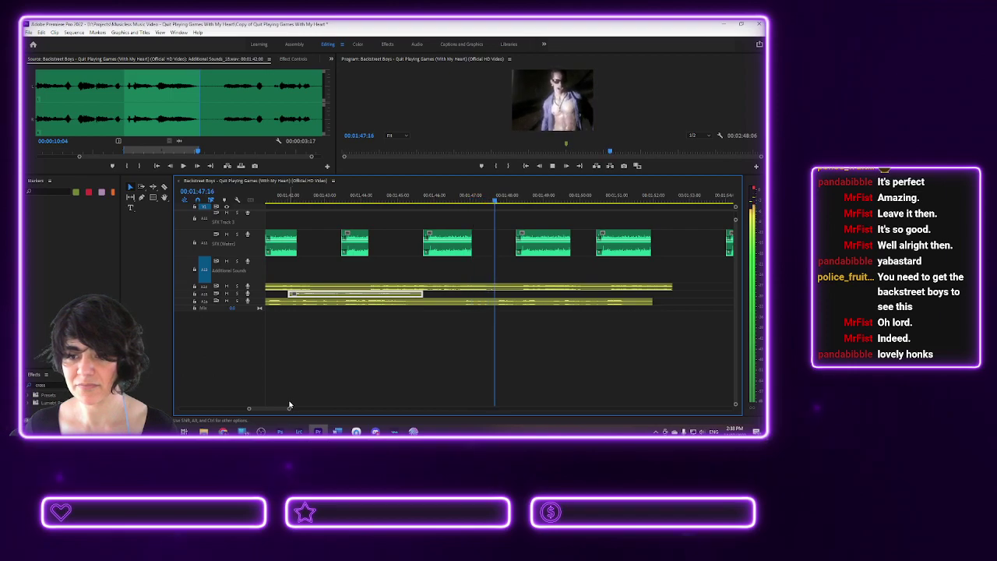
{"action": "key", "text": "space"}
{"action": "scroll", "coordinate": [267, 409], "scroll_direction": "up", "scroll_amount": 2}
{"action": "left_click_drag", "start_coordinate": [267, 409], "coordinate": [265, 408]}
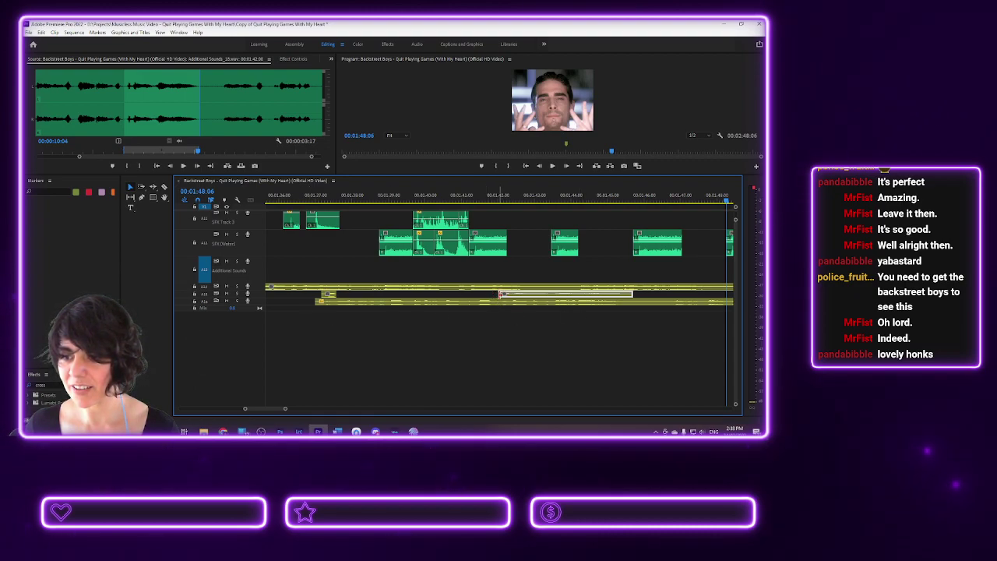
{"action": "left_click", "coordinate": [484, 196]}
{"action": "key", "text": "space"}
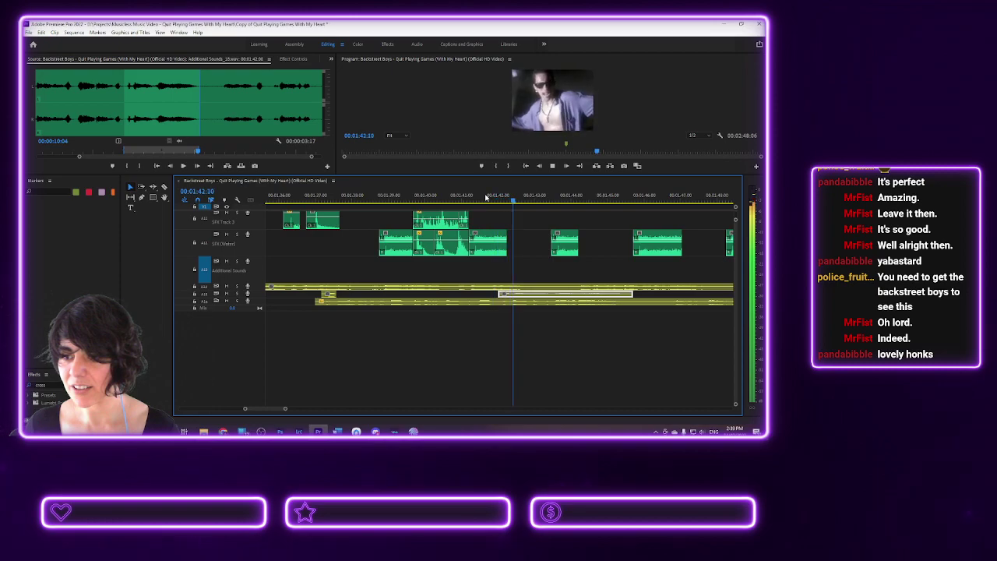
{"action": "key", "text": "space"}
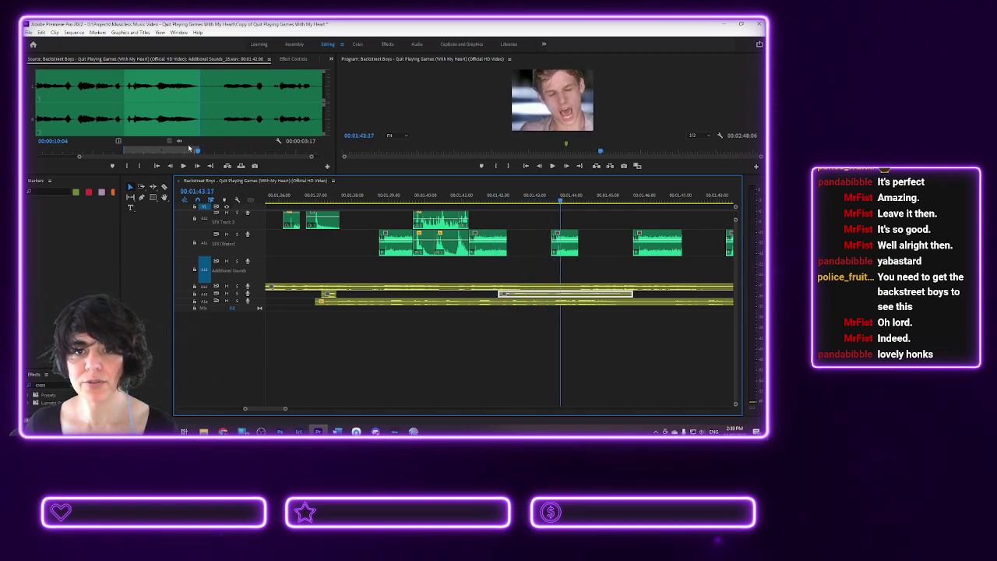
- Restore the shortened background clip's In and Out points to its full 00:00:14:00 duration
{"action": "left_click_drag", "start_coordinate": [199, 146], "coordinate": [307, 149]}
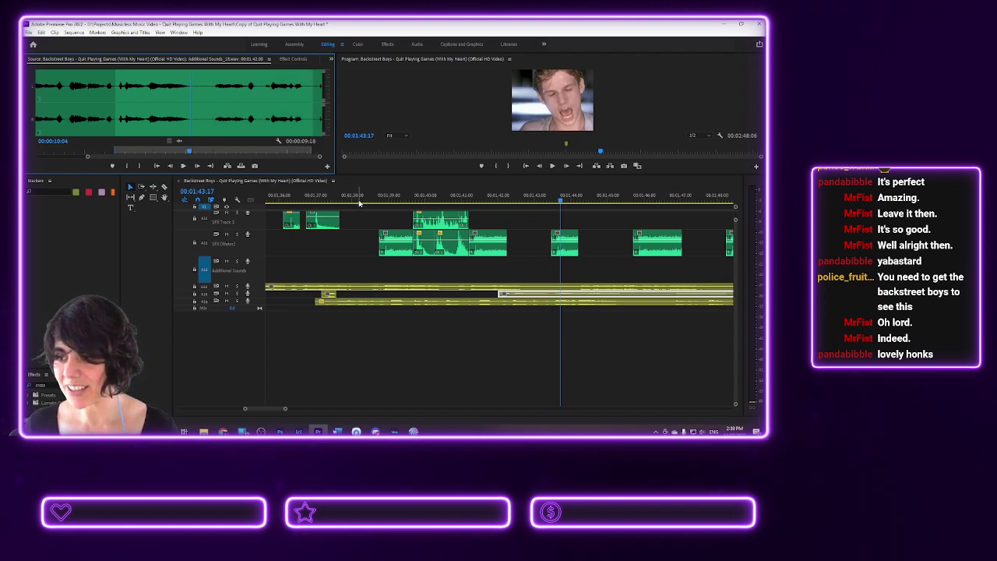
{"action": "left_click_drag", "start_coordinate": [268, 409], "coordinate": [272, 408]}
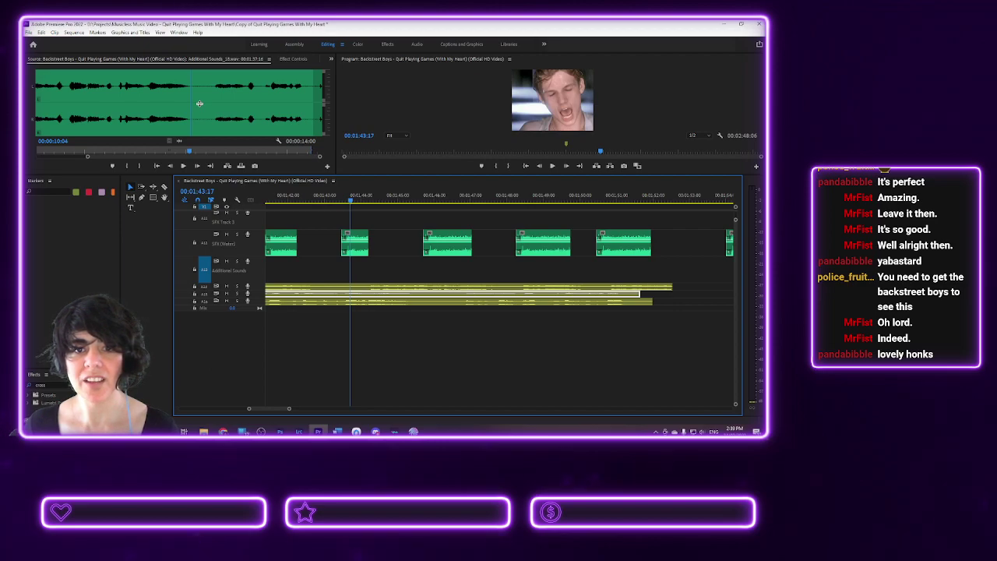
{"action": "left_click", "coordinate": [70, 122]}
{"action": "left_click", "coordinate": [195, 127]}
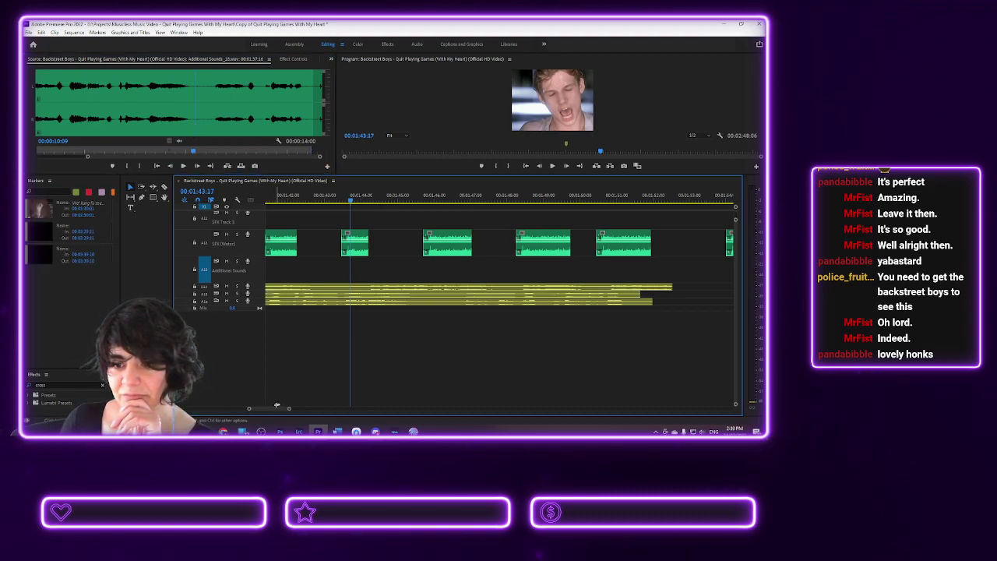
- Copy the long yellow clip on the middle background track and paste it onto the Additional Sounds track at 00:01:37:19
{"action": "left_click_drag", "start_coordinate": [277, 408], "coordinate": [273, 411]}
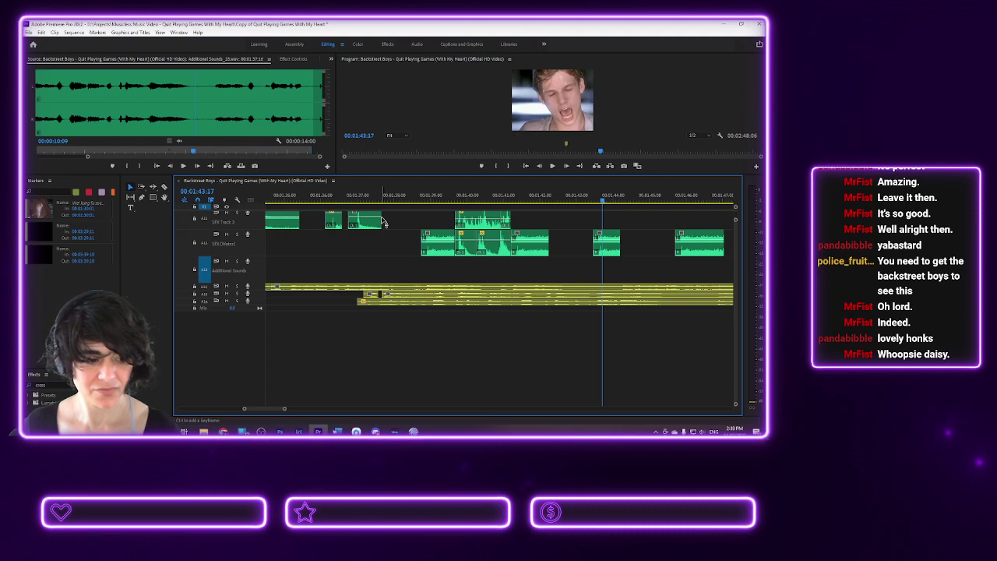
{"action": "left_click", "coordinate": [391, 297]}
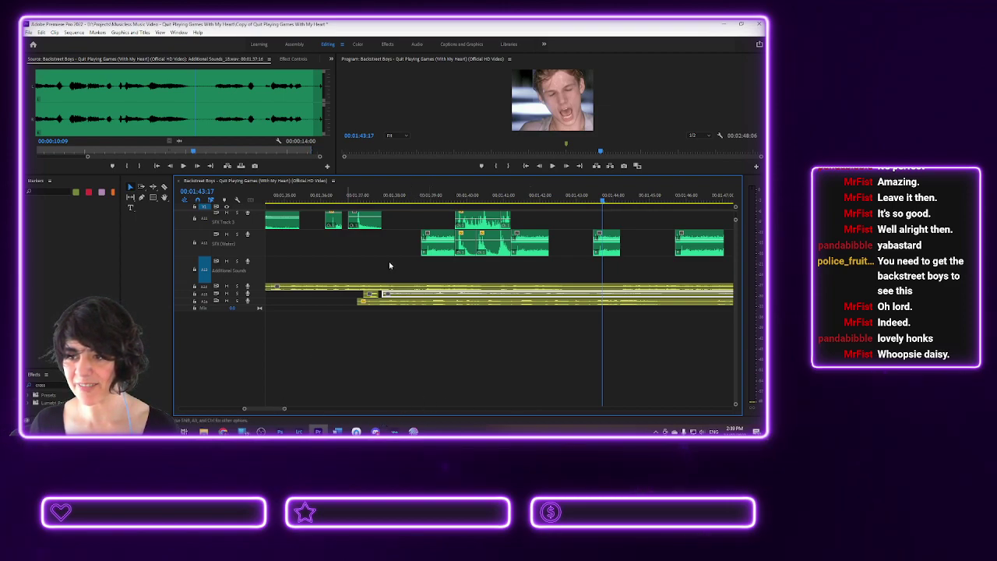
{"action": "scroll", "coordinate": [313, 211], "scroll_direction": "down", "scroll_amount": 5}
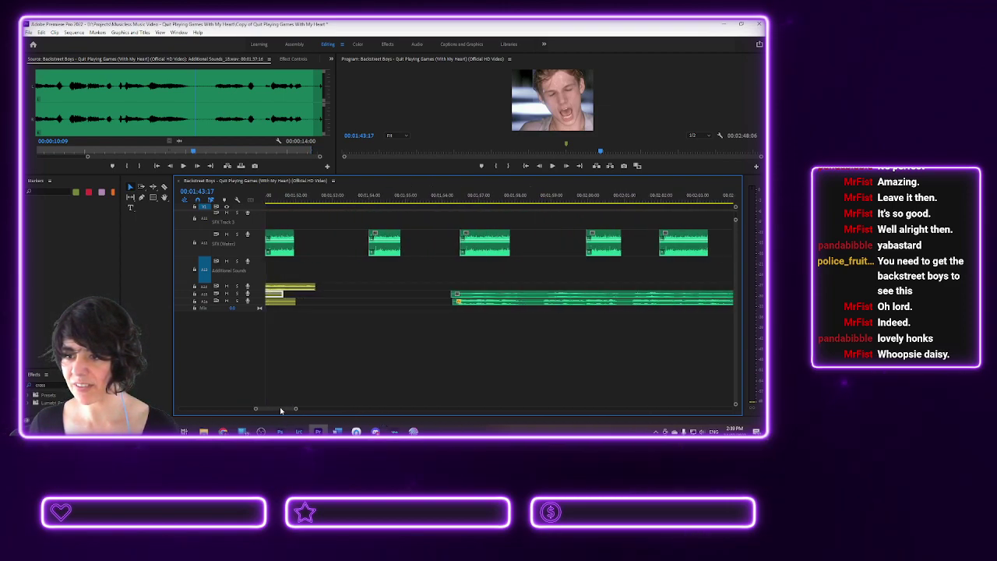
{"action": "left_click", "coordinate": [345, 200]}
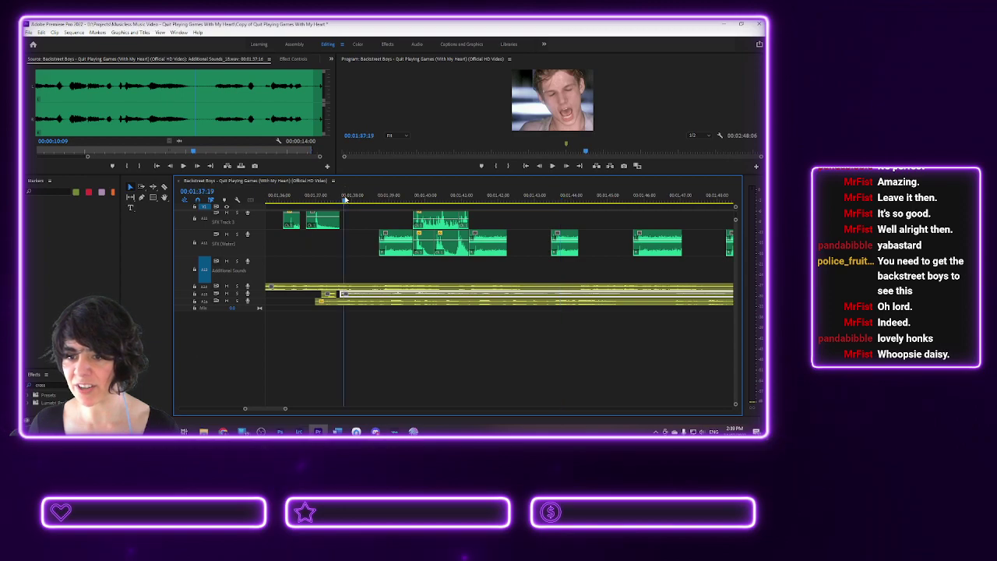
{"action": "scroll", "coordinate": [345, 199], "scroll_direction": "down", "scroll_amount": 5}
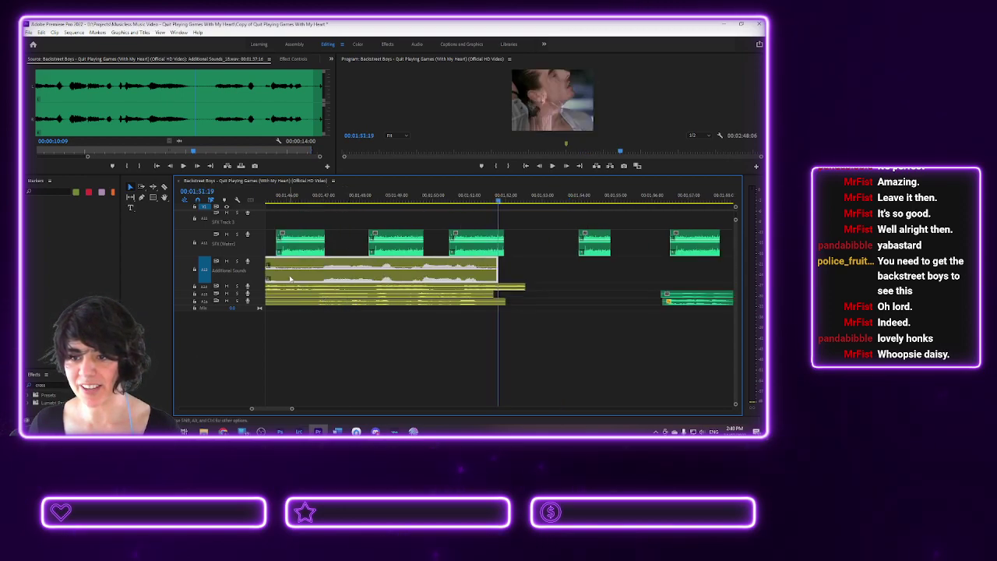
- Open the pasted Additional Sounds clip in the Source monitor and audition the section before about 00:00:07:00
{"action": "key", "text": "j"}
{"action": "key", "text": "j"}
{"action": "key", "text": "j"}
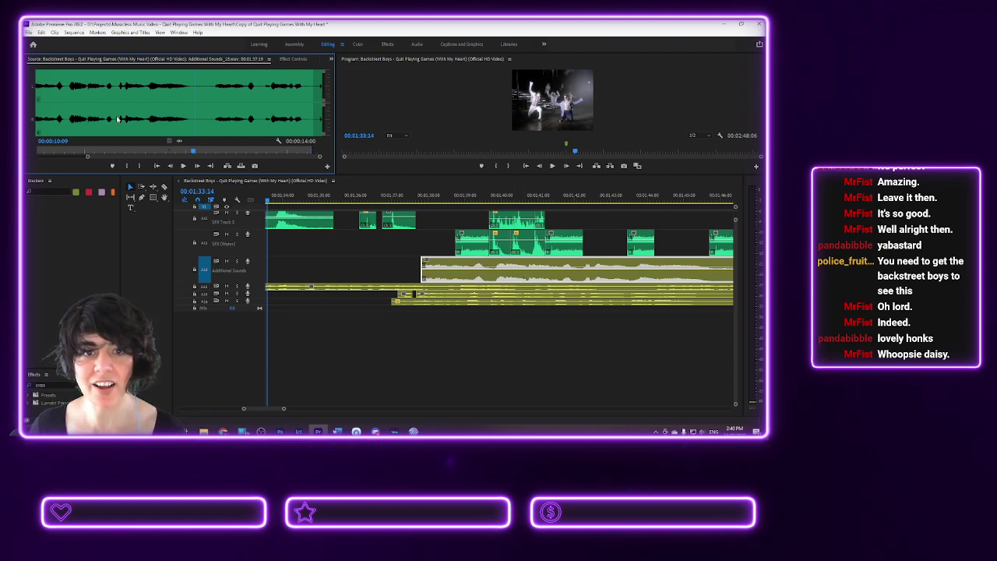
{"action": "key", "text": "space"}
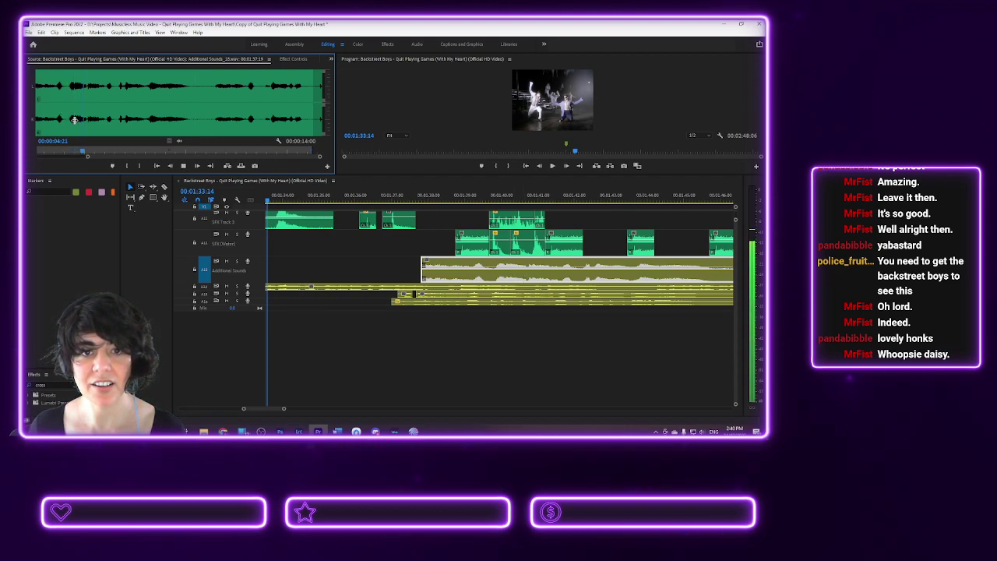
{"action": "key", "text": "space"}
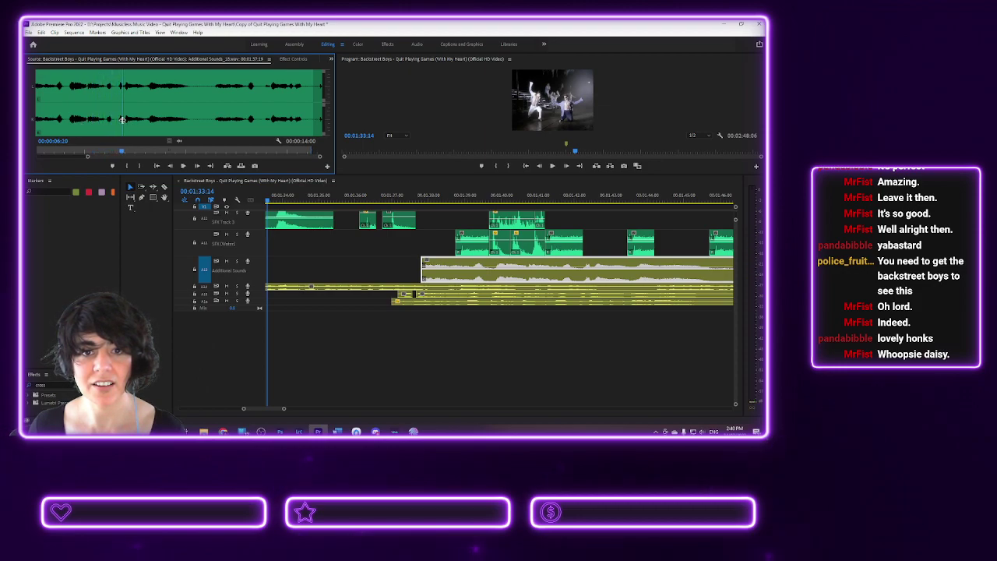
- Trim the pasted Additional Sounds clip in the Source monitor by setting its In point to 00:00:06:14 and its Out point to 00:00:10:04
{"action": "left_click", "coordinate": [127, 165]}
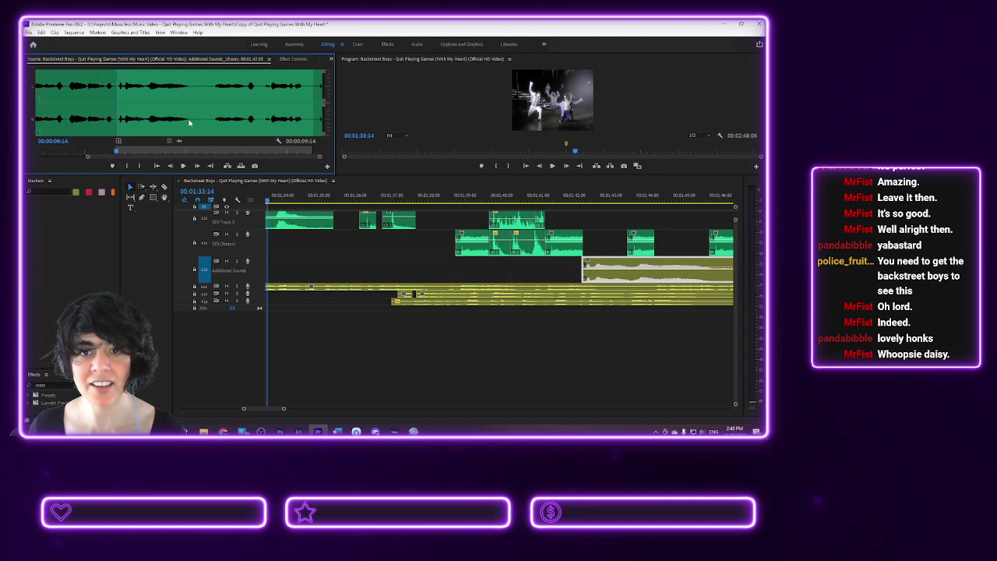
{"action": "left_click", "coordinate": [190, 119]}
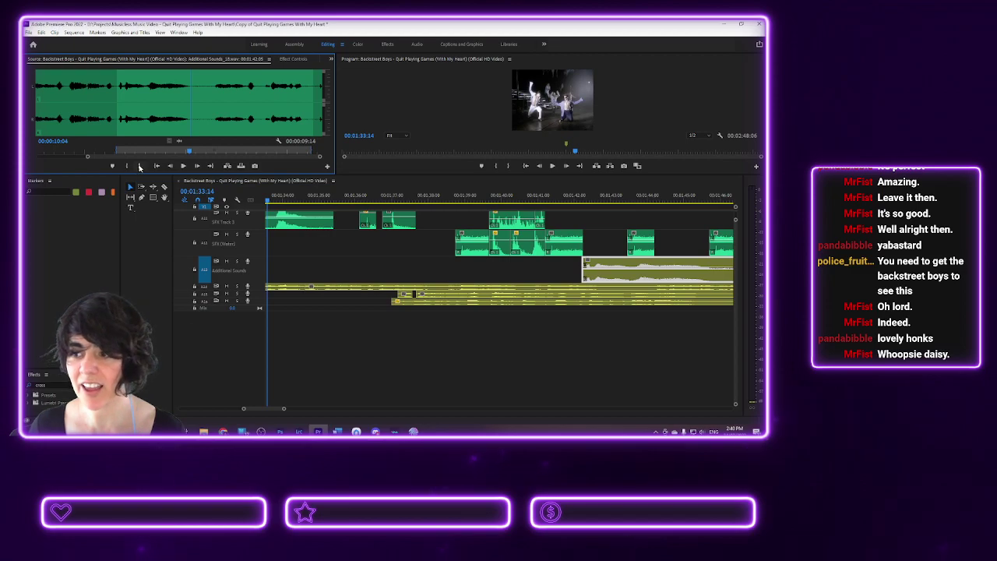
{"action": "left_click", "coordinate": [140, 167]}
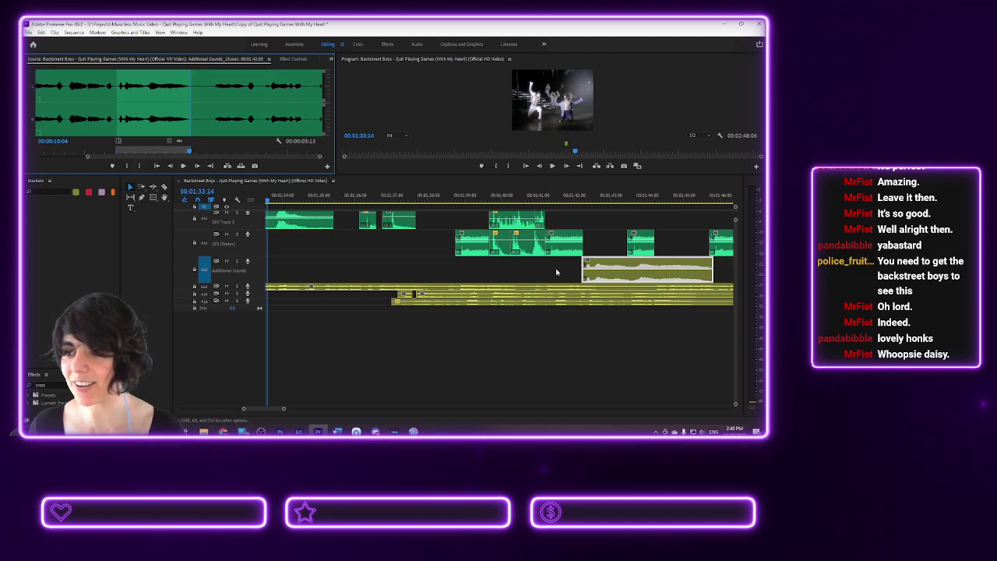
- Move the trimmed clip onto the middle background track, starting at the end of that track's long yellow clip
{"action": "scroll", "coordinate": [253, 410], "scroll_direction": "down", "scroll_amount": 10}
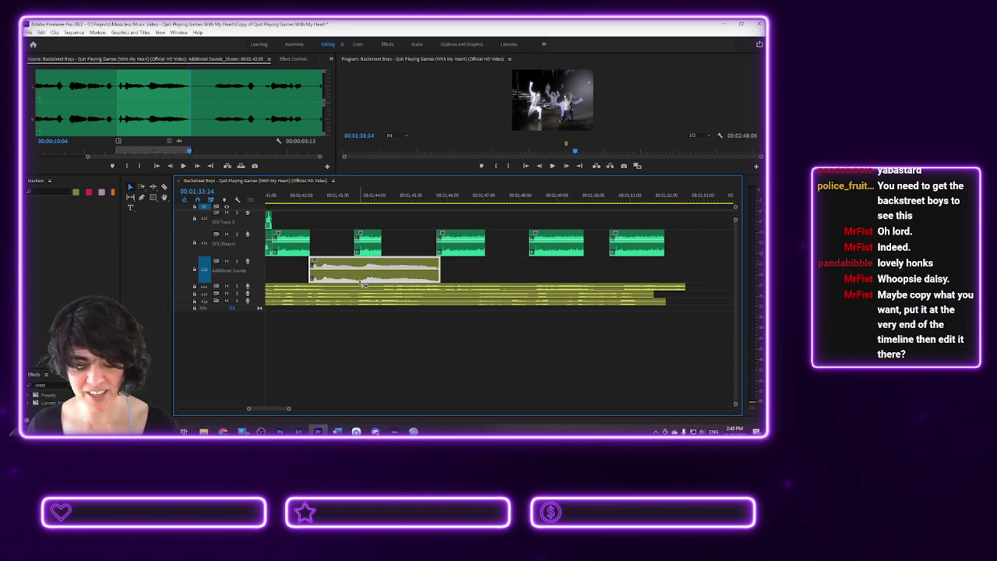
{"action": "left_click", "coordinate": [683, 196]}
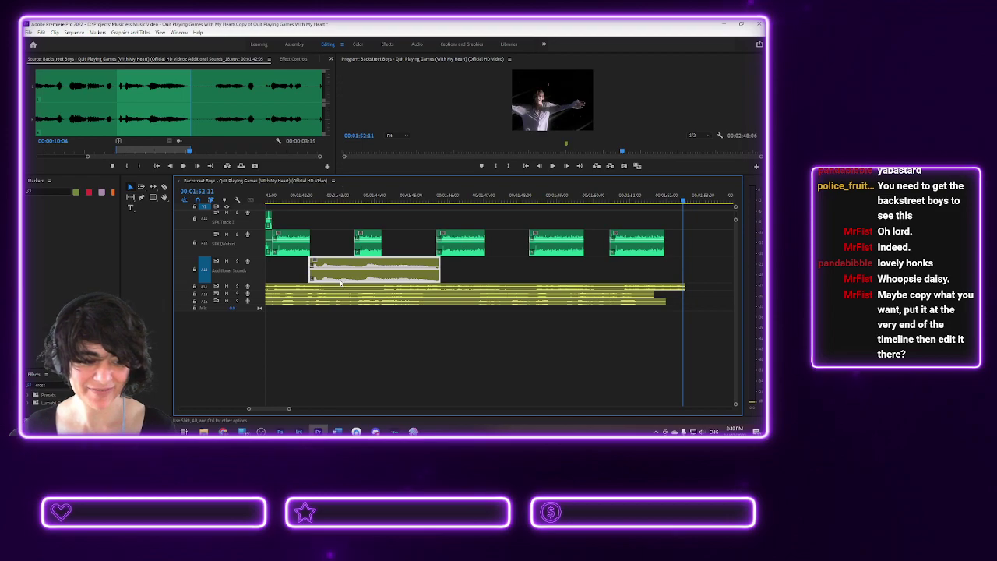
{"action": "left_click_drag", "start_coordinate": [356, 278], "coordinate": [703, 298]}
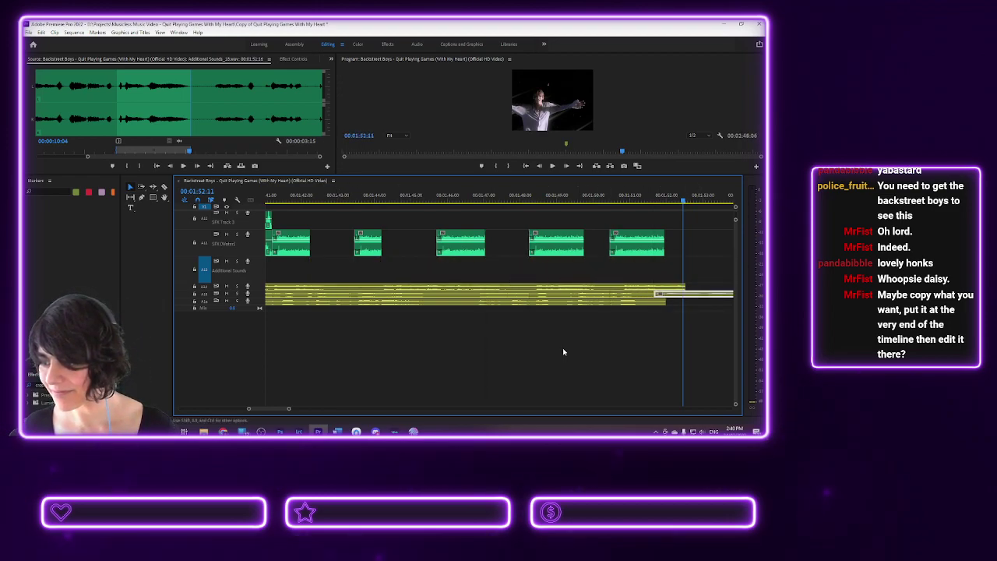
{"action": "left_click_drag", "start_coordinate": [268, 409], "coordinate": [272, 409]}
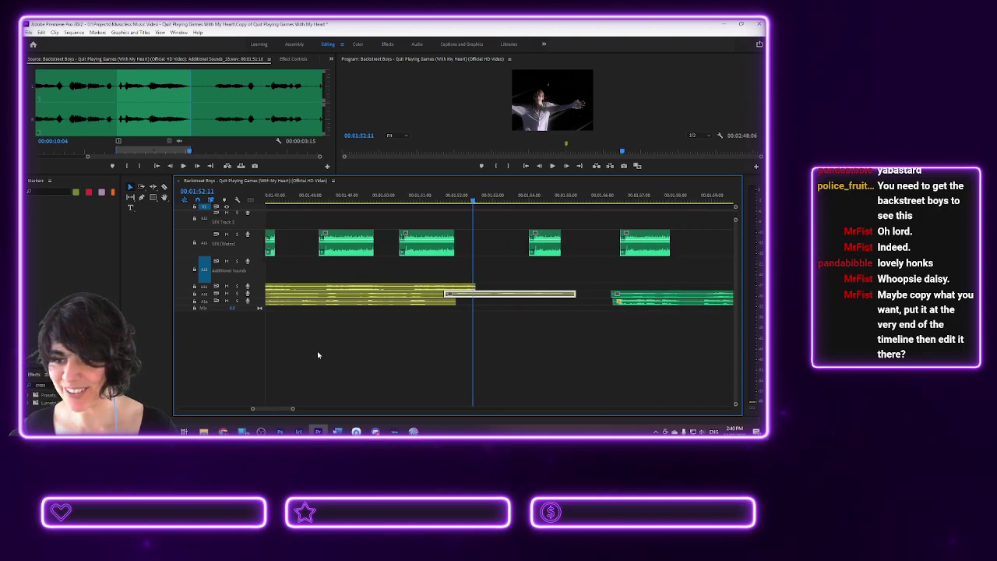
- Play the mix twice from about 00:01:50:17, across the join with the moved clip on the middle background track
{"action": "left_click", "coordinate": [409, 197]}
{"action": "key", "text": "space"}
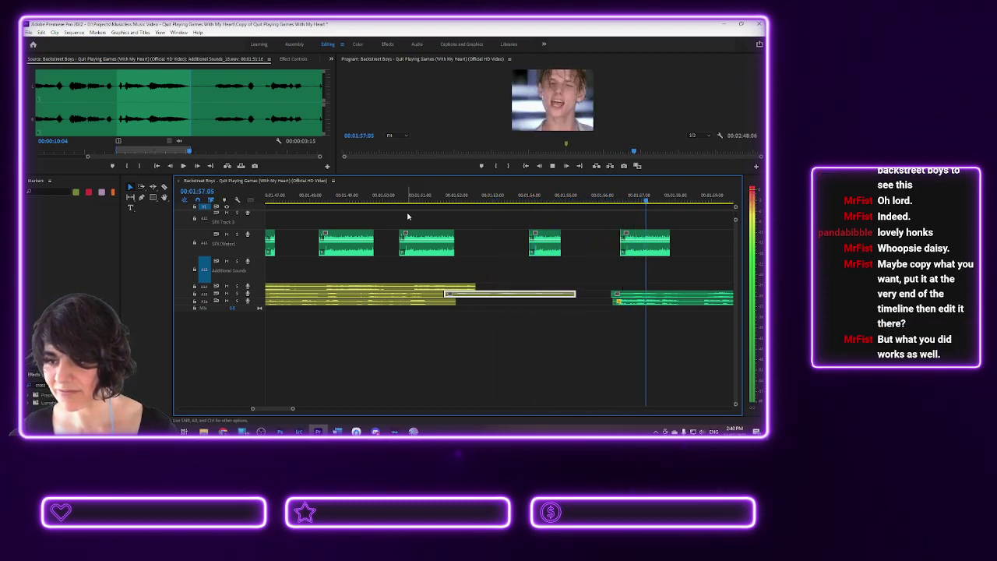
{"action": "key", "text": "space"}
{"action": "left_click", "coordinate": [408, 199]}
{"action": "key", "text": "space"}
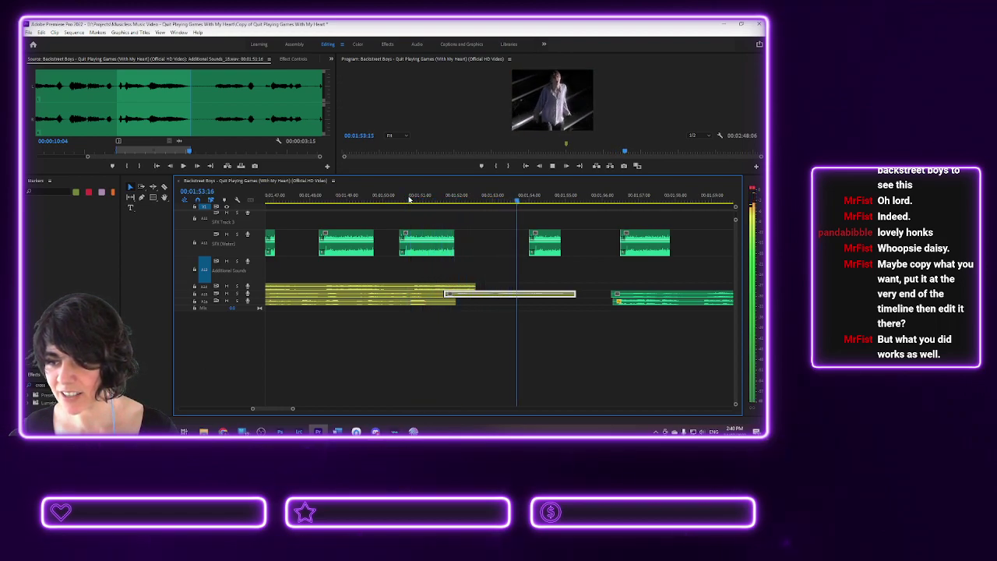
{"action": "key", "text": "space"}
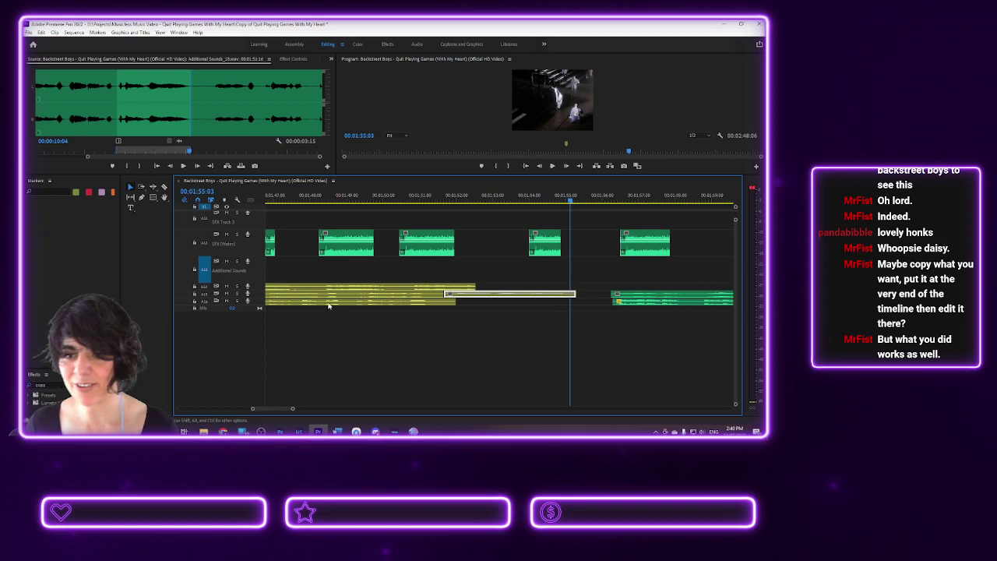
- Copy the long yellow clip on the lowest background track and paste it onto the Additional Sounds track at 00:01:37:01
{"action": "left_click", "coordinate": [314, 304]}
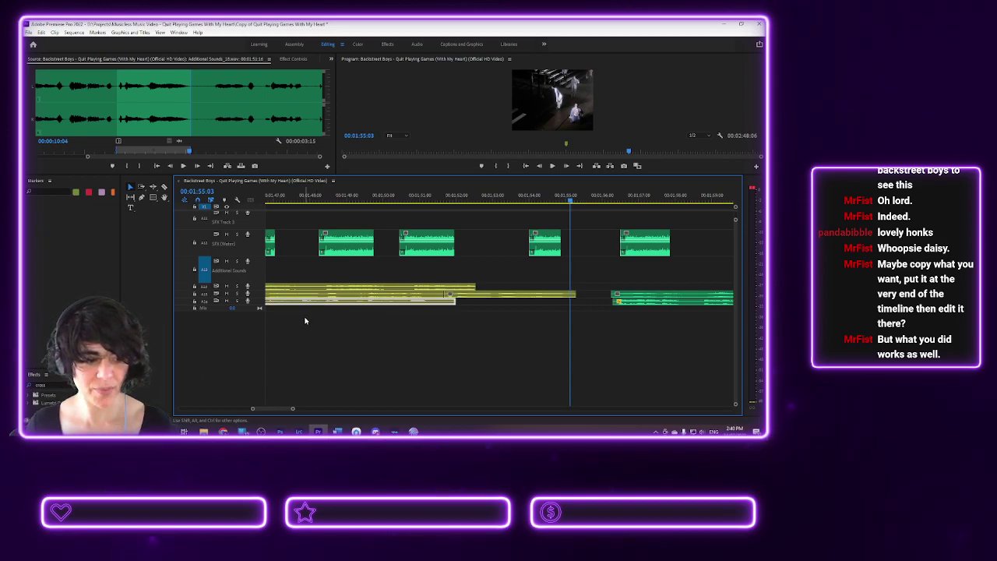
{"action": "scroll", "coordinate": [259, 411], "scroll_direction": "up", "scroll_amount": 3}
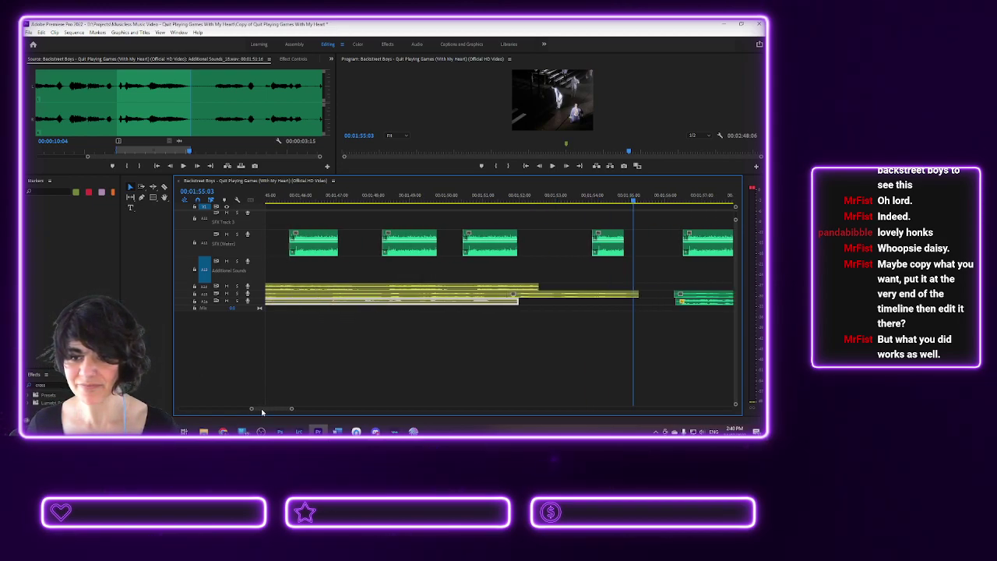
{"action": "scroll", "coordinate": [259, 412], "scroll_direction": "up", "scroll_amount": 3}
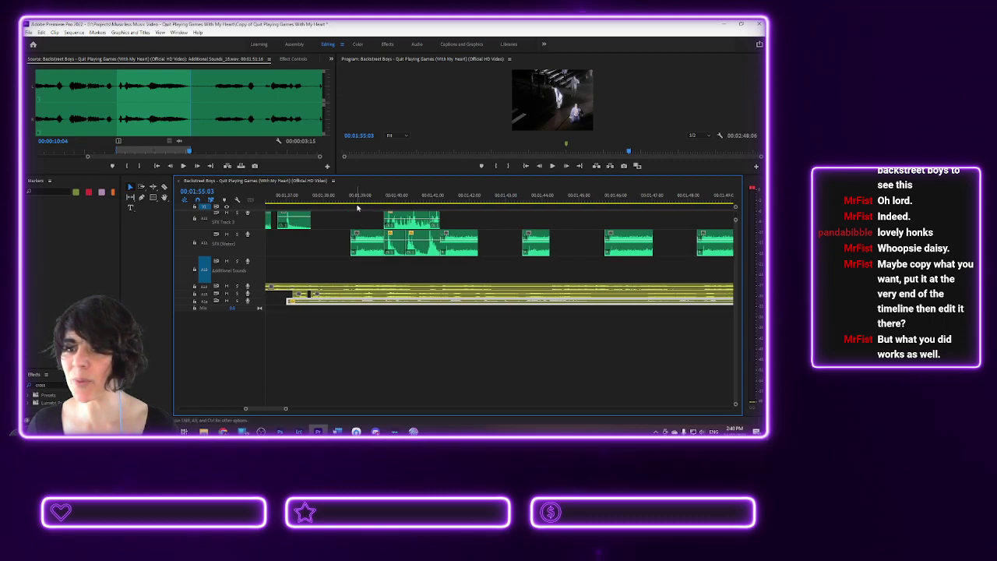
{"action": "left_click", "coordinate": [289, 200]}
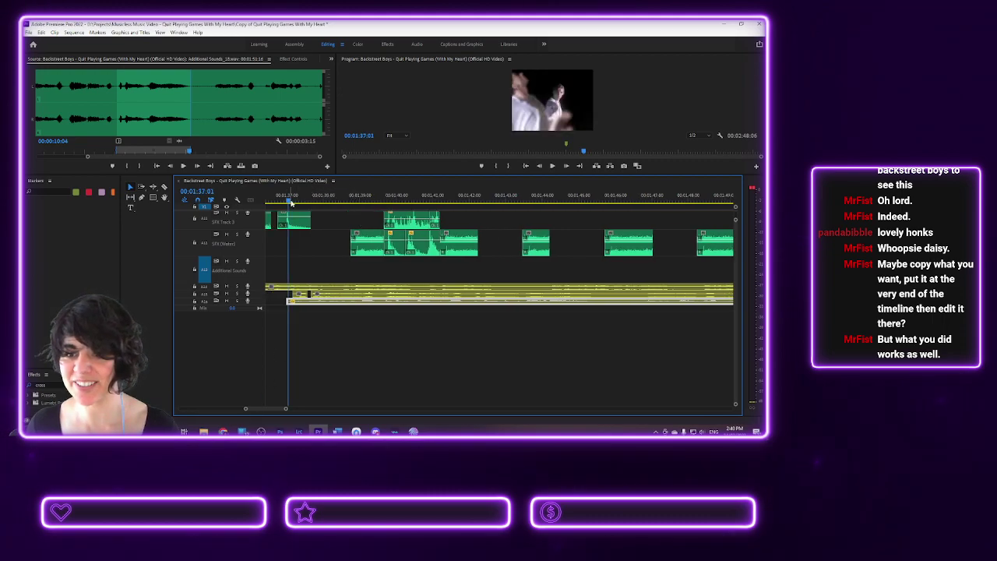
{"action": "key", "text": "ctrl+v"}
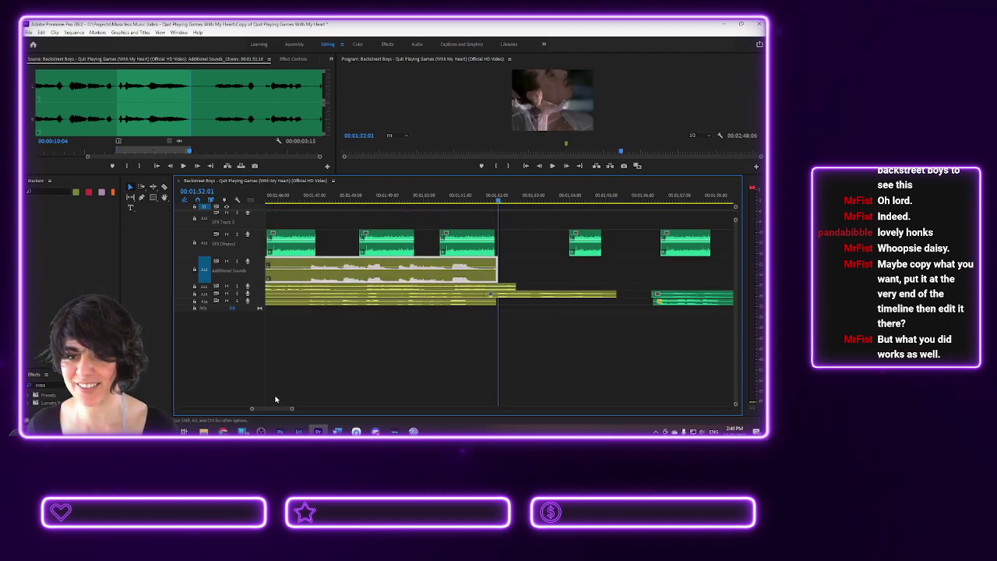
- Audition the newly pasted clip in the Source monitor and set its In point to 00:00:08:06 and its Out point to 00:00:11:19
{"action": "double_click", "coordinate": [326, 267]}
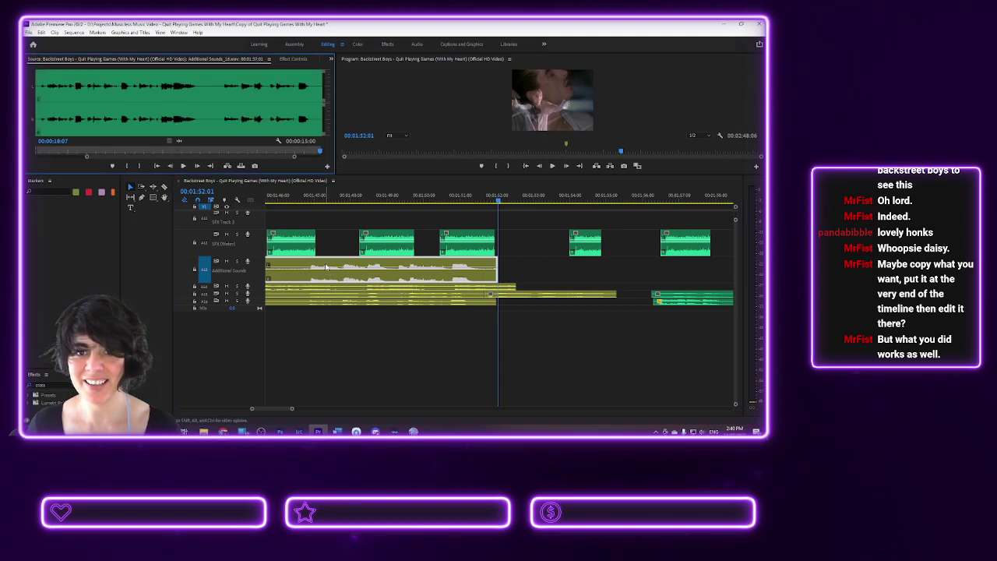
{"action": "key", "text": "space"}
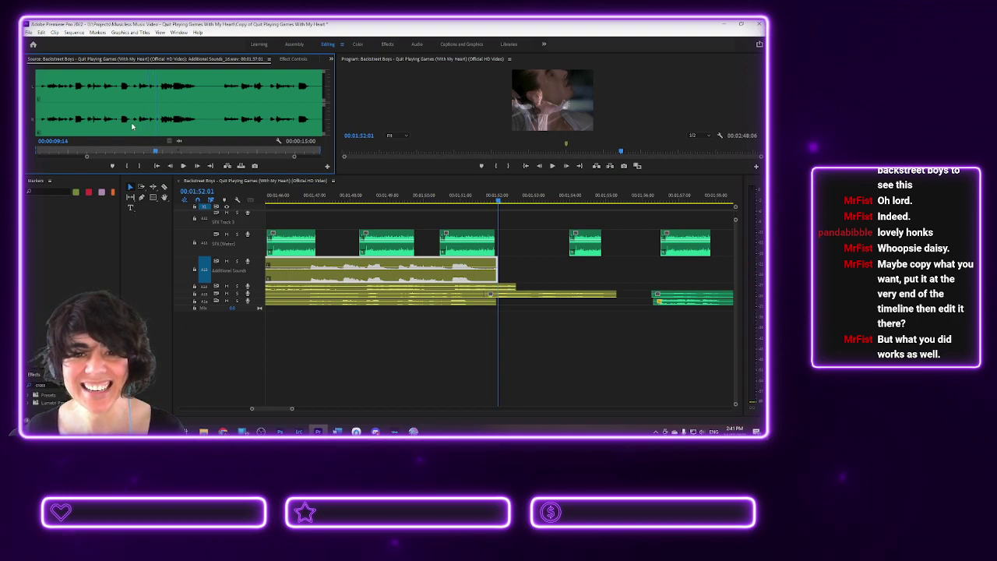
{"action": "left_click", "coordinate": [130, 119]}
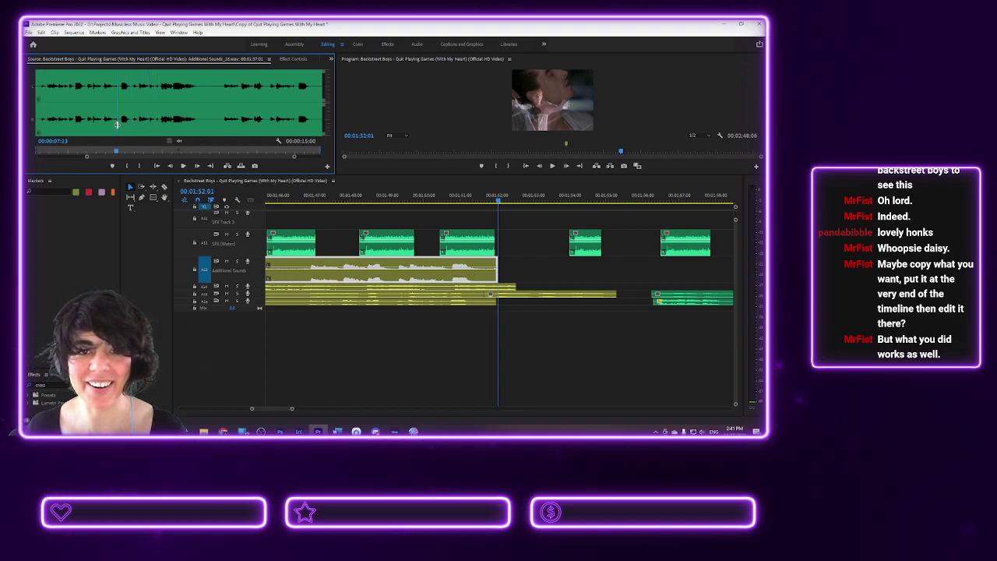
{"action": "left_click", "coordinate": [129, 125]}
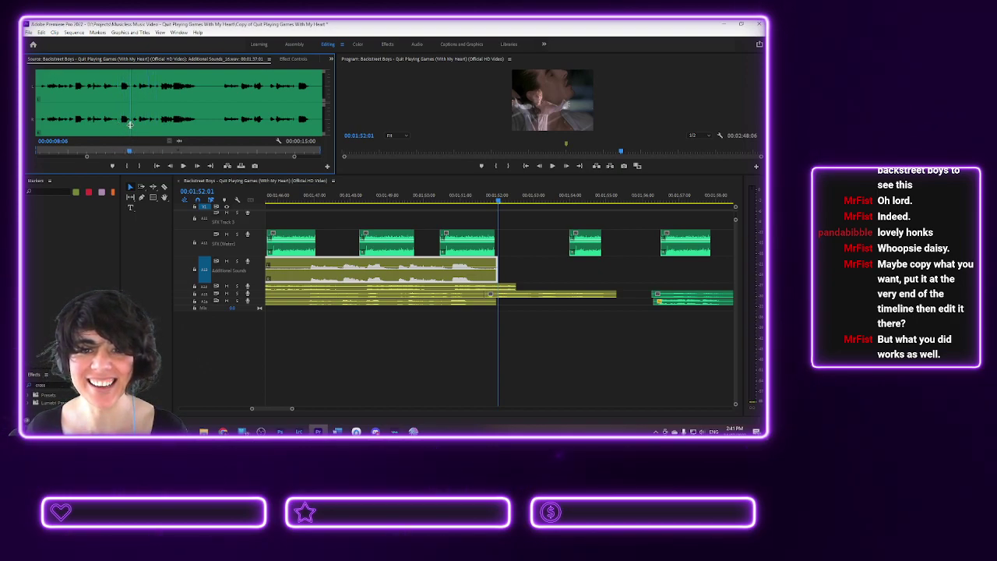
{"action": "left_click", "coordinate": [129, 166]}
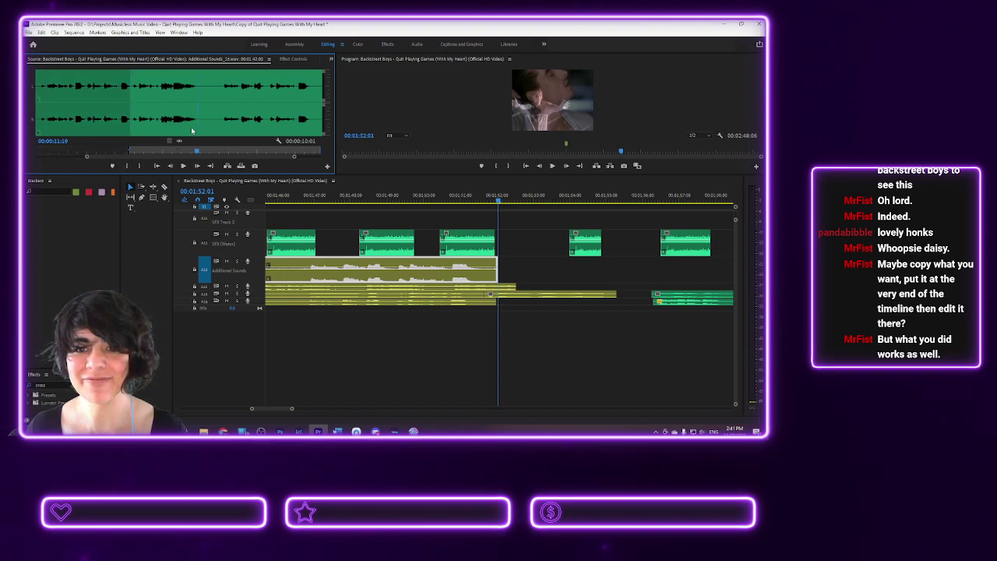
{"action": "left_click", "coordinate": [141, 166]}
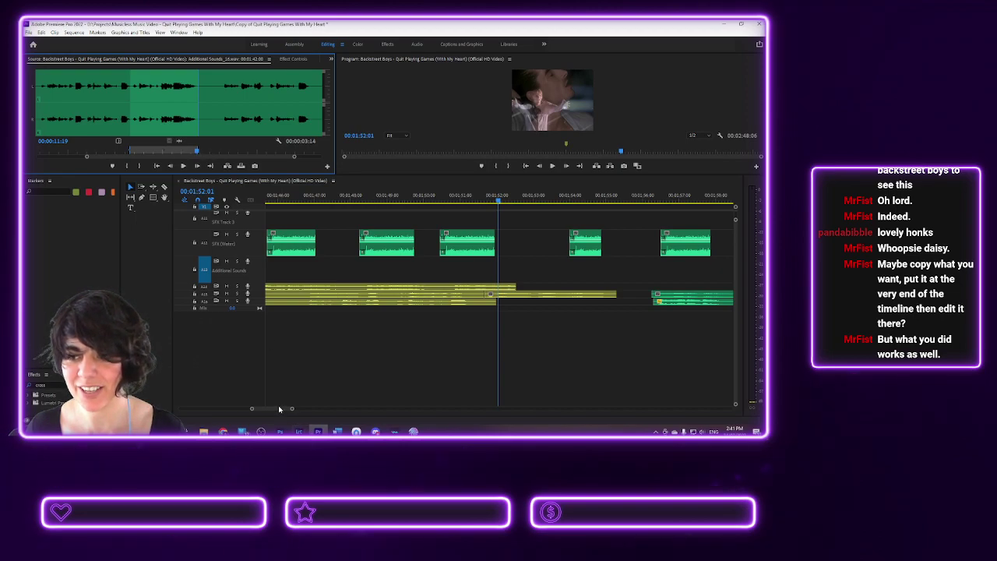
- Move the trimmed clip onto the lowest background track after its long yellow clip and play the join up to 00:01:53:00
{"action": "left_click_drag", "start_coordinate": [279, 409], "coordinate": [277, 409]}
{"action": "left_click_drag", "start_coordinate": [302, 278], "coordinate": [654, 307]}
{"action": "left_click", "coordinate": [556, 198]}
{"action": "key", "text": "space"}
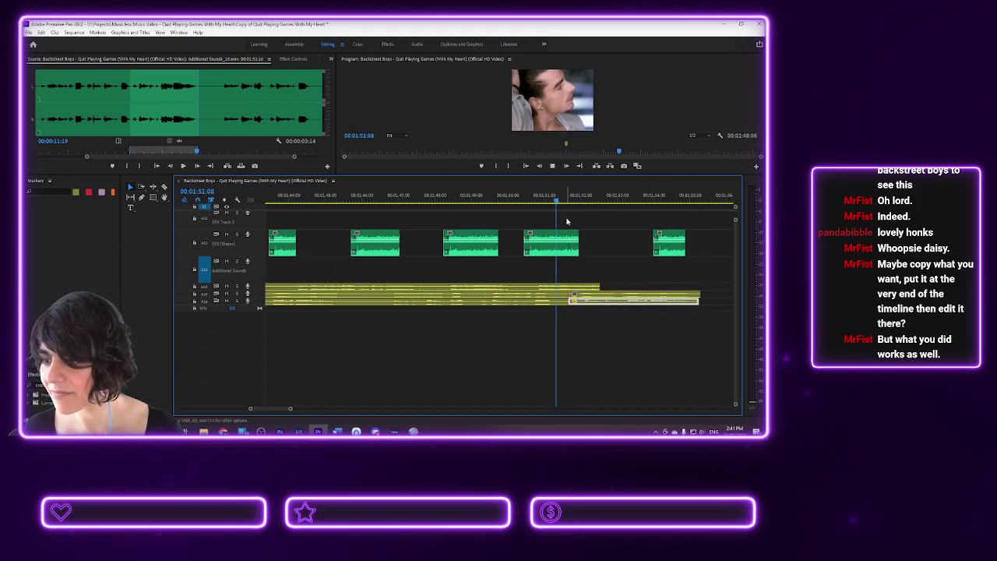
{"action": "key", "text": "space"}
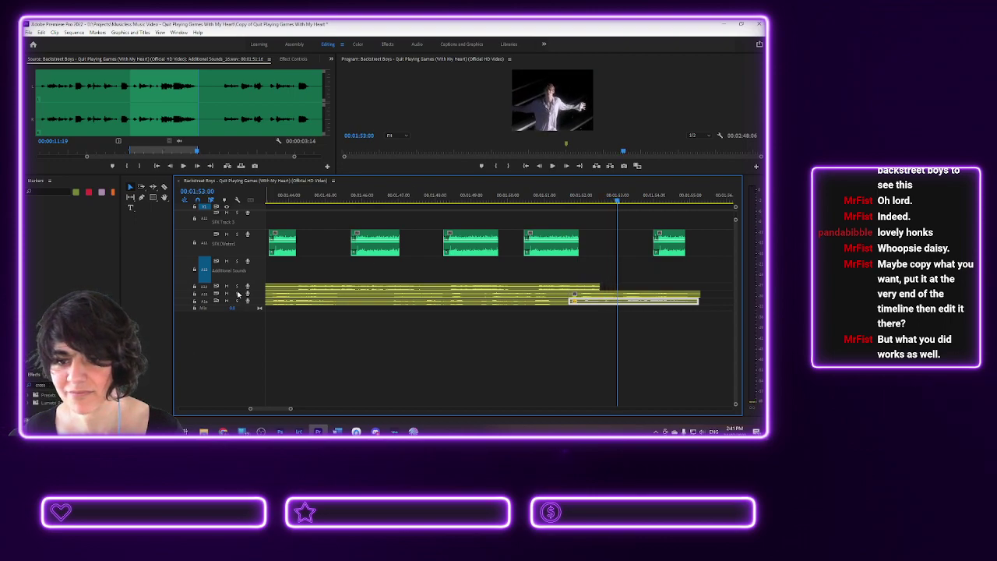
- Solo the two lower background tracks and play twice across the joins up to about 00:01:55:06
{"action": "left_click", "coordinate": [237, 294]}
{"action": "left_click", "coordinate": [510, 196]}
{"action": "key", "text": "space"}
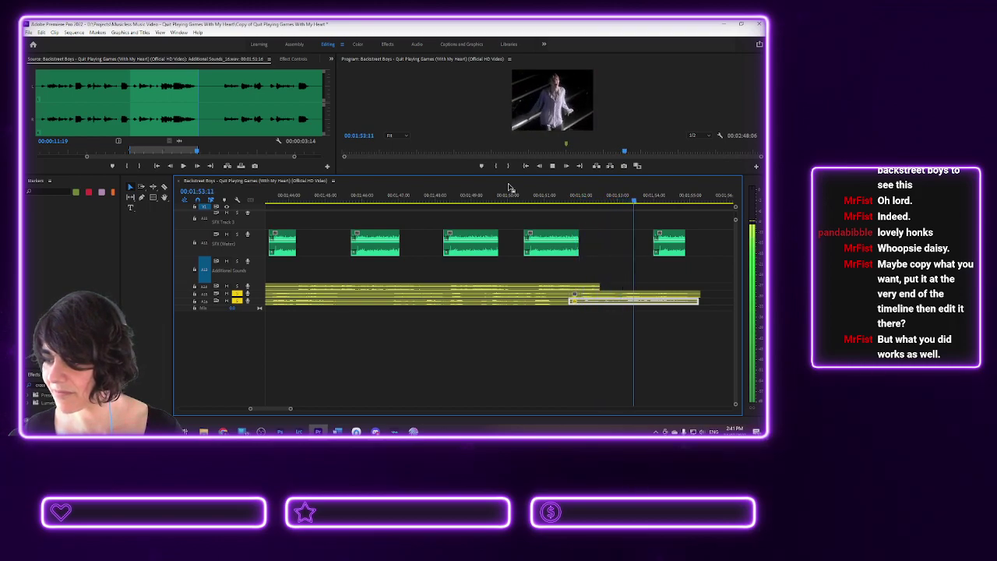
{"action": "key", "text": "space"}
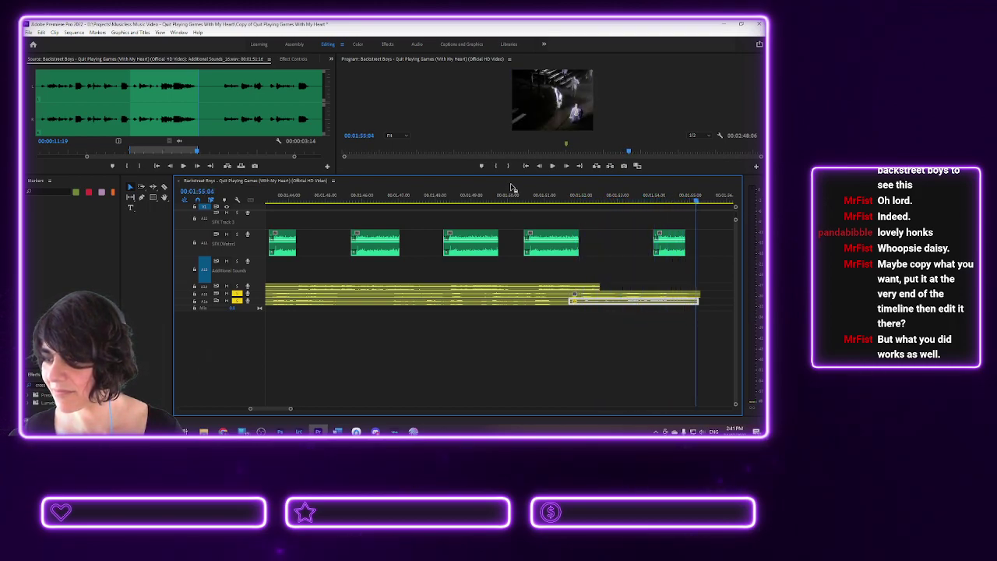
{"action": "left_click", "coordinate": [561, 195]}
{"action": "key", "text": "space"}
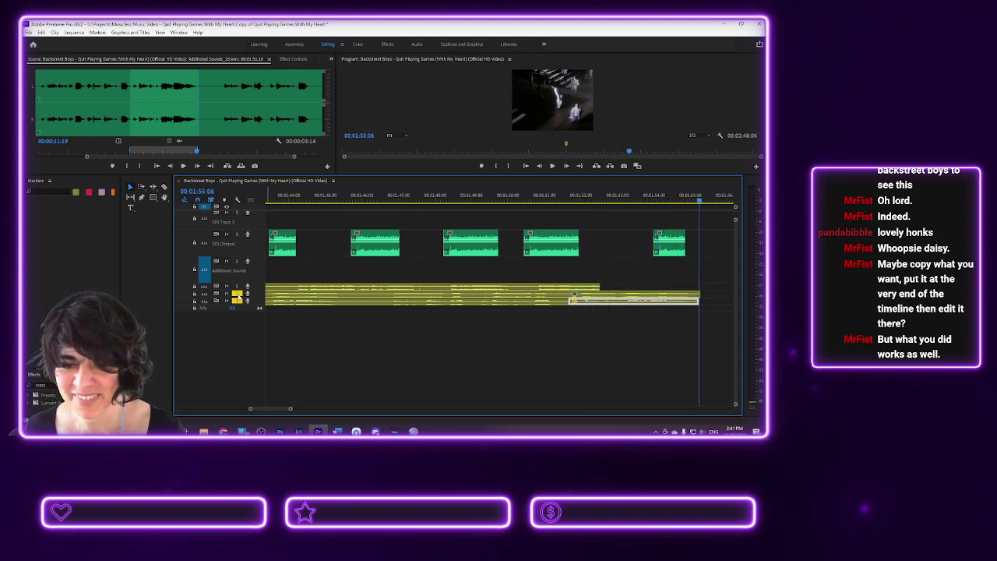
- Turn off solo on both background tracks and play the full mix from about 00:01:47:06 to 00:02:12:05
{"action": "left_click", "coordinate": [466, 197]}
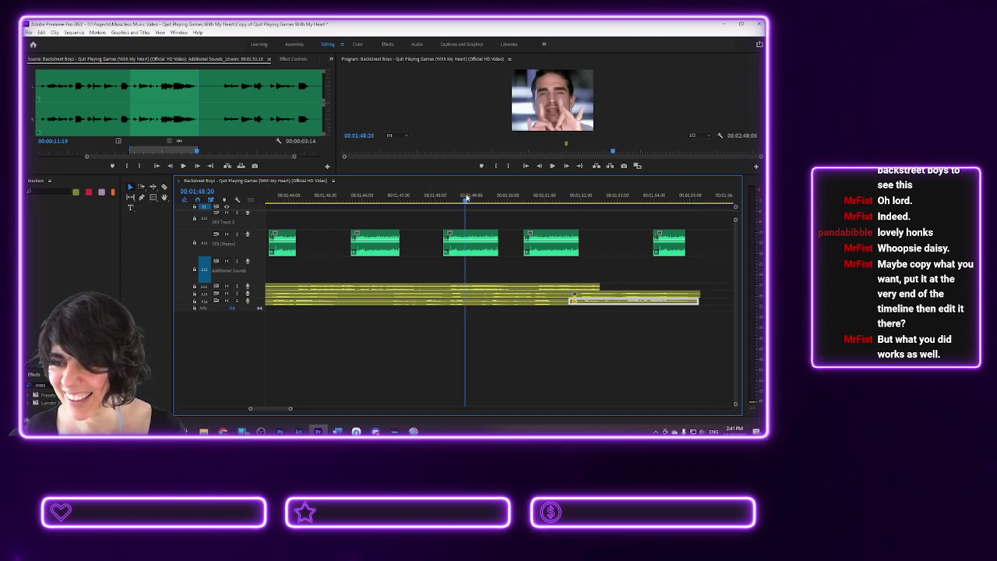
{"action": "left_click", "coordinate": [407, 197]}
{"action": "key", "text": "space"}
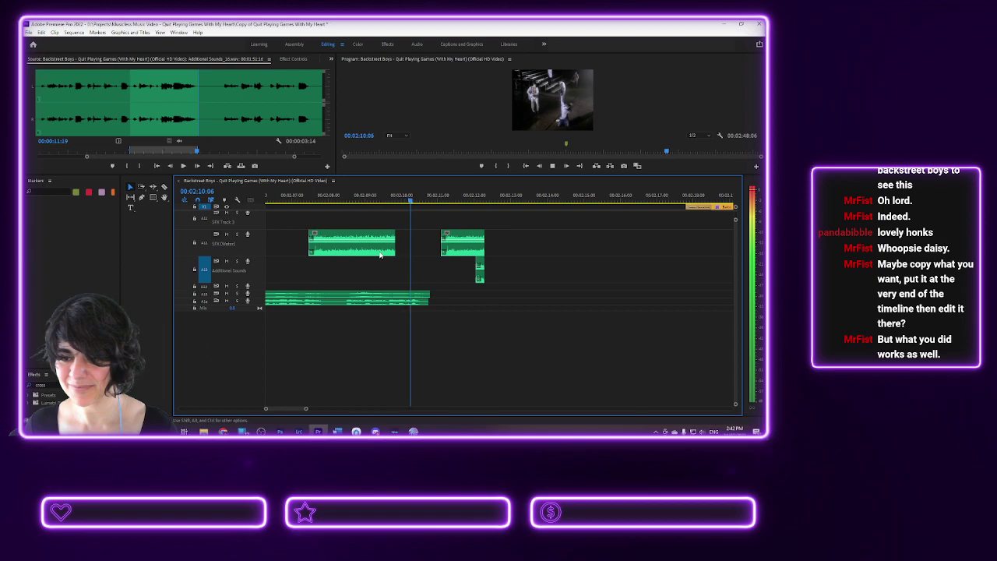
{"action": "key", "text": "space"}
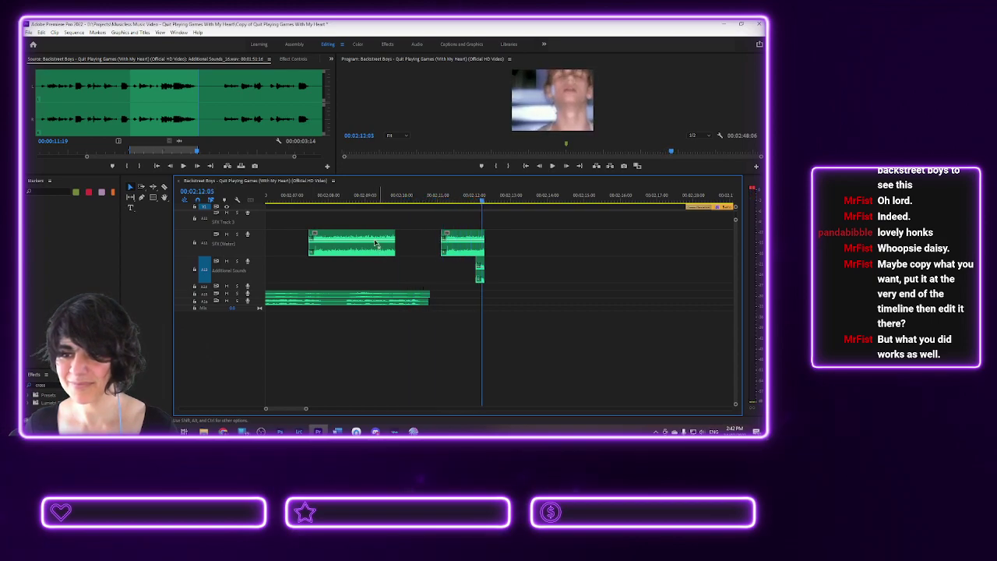
- Copy the two green background clips that start near 00:01:56:11 and delete the pair of green background clips that starts near 00:02:06:00
{"action": "left_click_drag", "start_coordinate": [345, 204], "coordinate": [304, 199]}
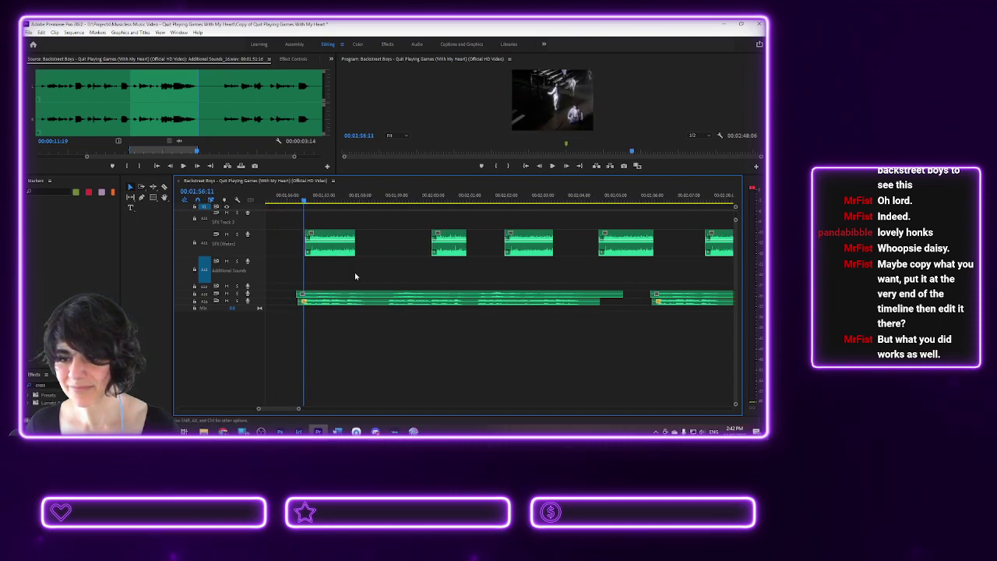
{"action": "left_click", "coordinate": [373, 298]}
{"action": "left_click", "coordinate": [372, 305], "text": "shift"}
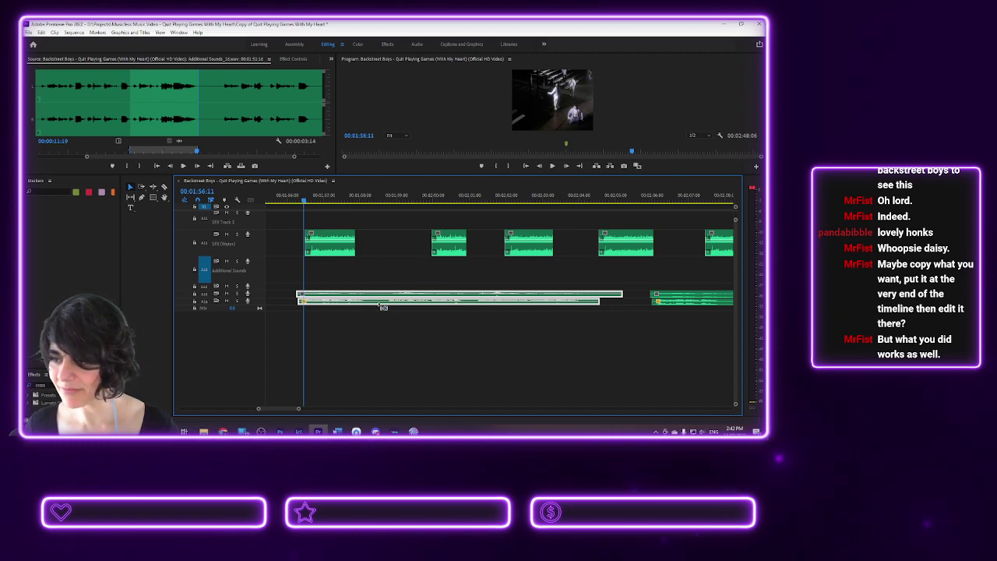
{"action": "left_click", "coordinate": [672, 297]}
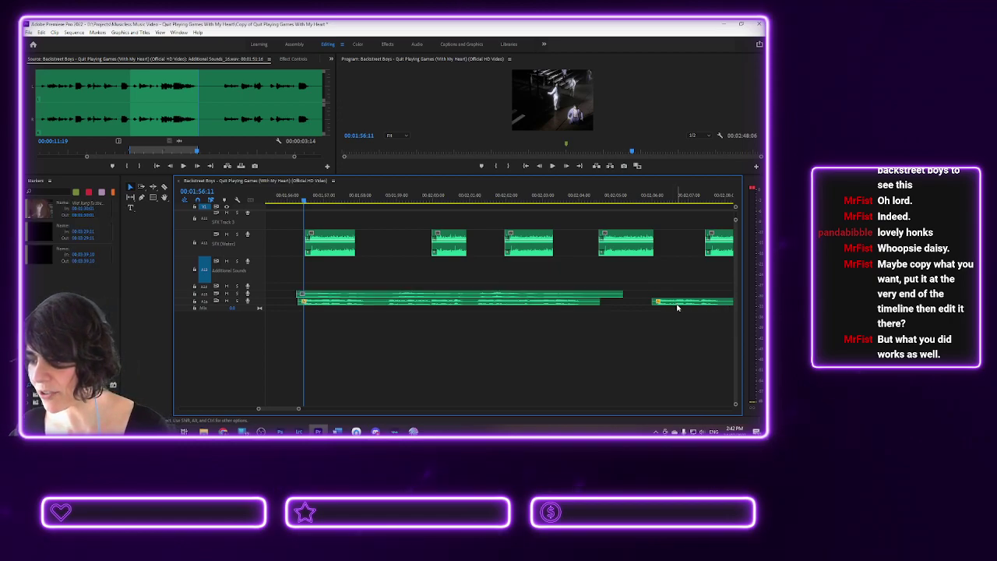
{"action": "key", "text": "Delete"}
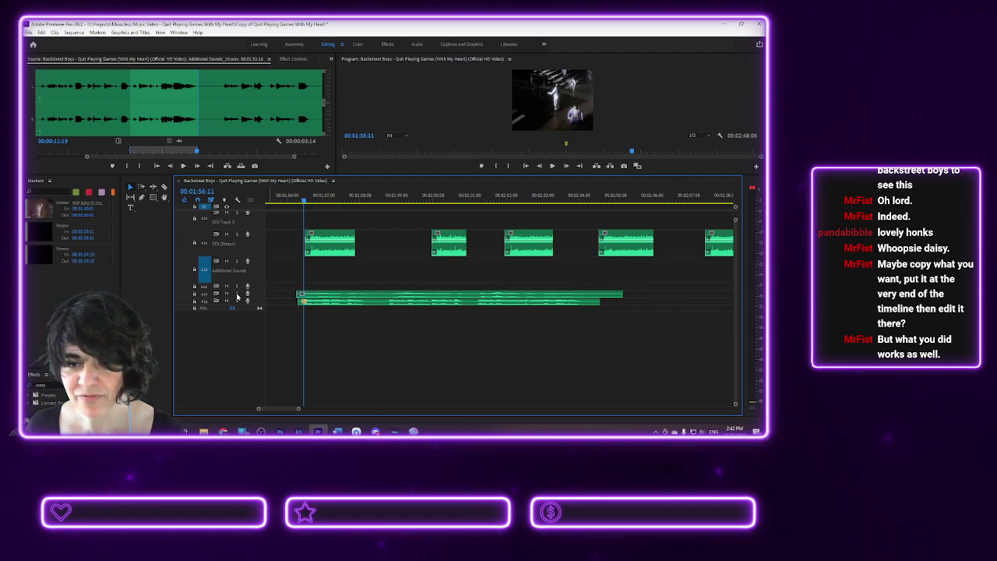
- Try pasting the copied background clips at 00:02:05:22 with the two lower background tracks soloed, and undo the paste
{"action": "left_click", "coordinate": [649, 200]}
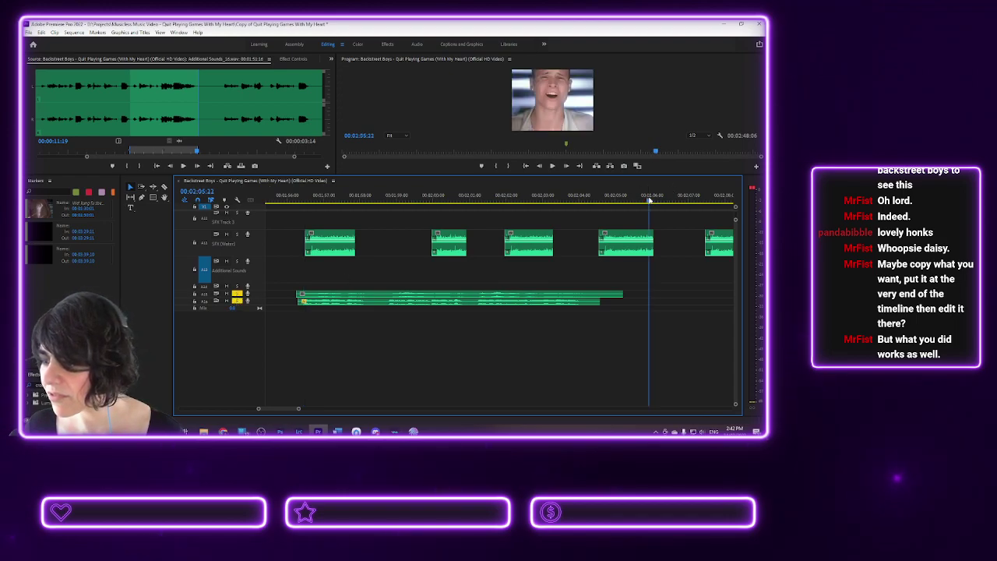
{"action": "key", "text": "ctrl+v"}
{"action": "key", "text": "ctrl+z"}
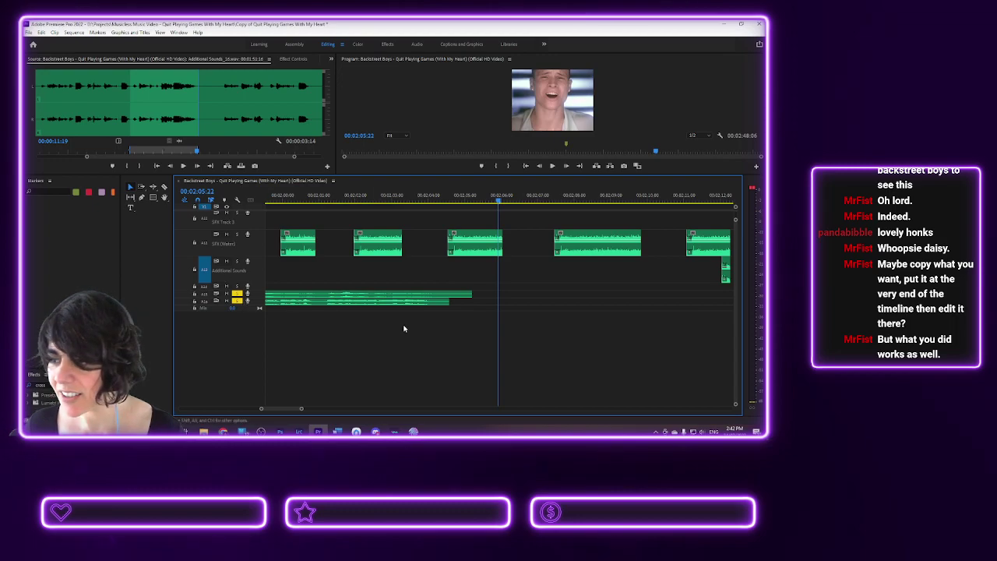
- Try pasting the copied background clips at 00:02:13:08, placing them on the two lower background tracks and moving them to start at 00:02:05:14
{"action": "left_click_drag", "start_coordinate": [499, 204], "coordinate": [560, 200]}
{"action": "key", "text": "ctrl+v"}
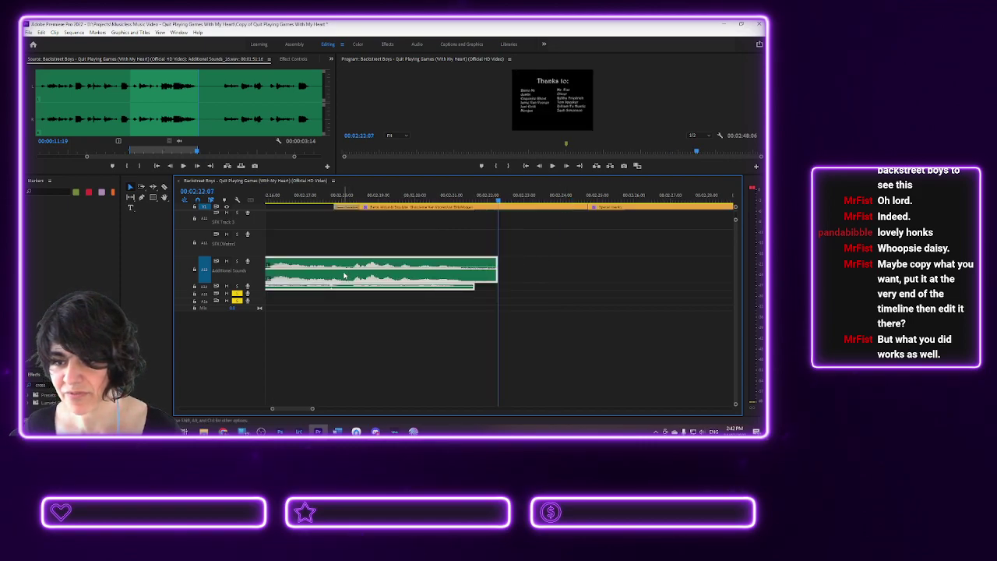
{"action": "left_click_drag", "start_coordinate": [336, 266], "coordinate": [340, 298]}
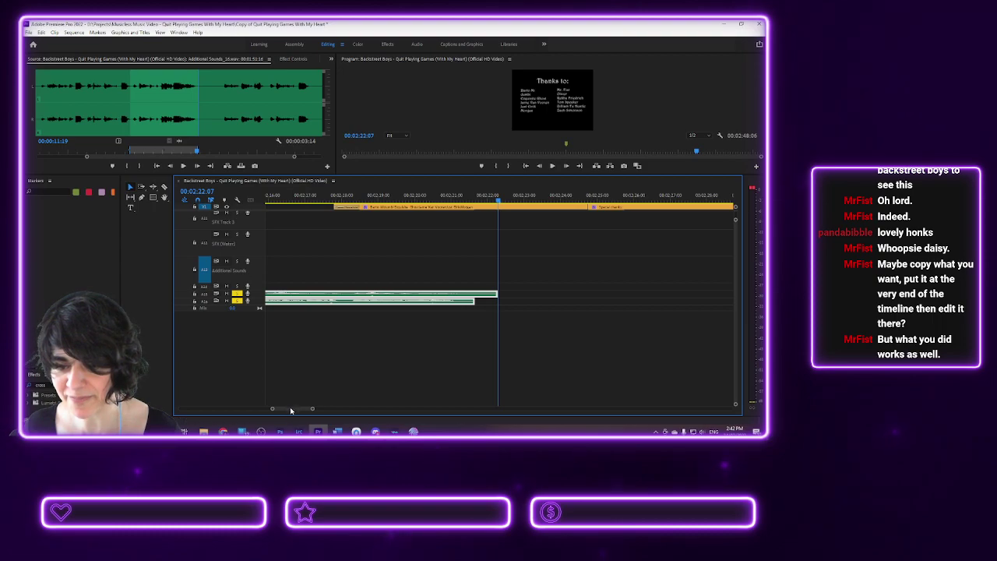
{"action": "left_click_drag", "start_coordinate": [291, 408], "coordinate": [286, 410]}
{"action": "scroll", "coordinate": [286, 411], "scroll_direction": "up", "scroll_amount": 5}
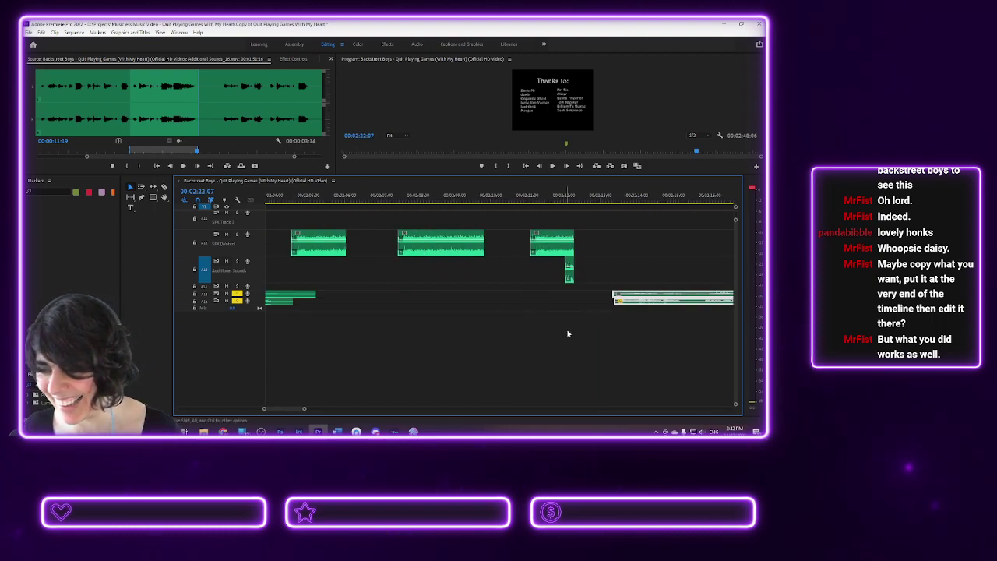
{"action": "left_click_drag", "start_coordinate": [647, 297], "coordinate": [379, 304]}
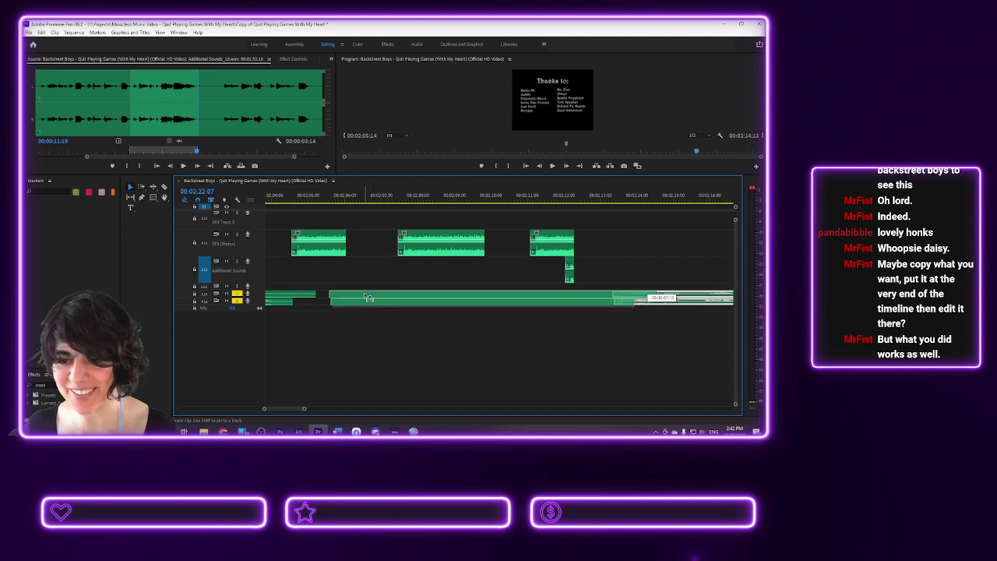
{"action": "left_click_drag", "start_coordinate": [368, 298], "coordinate": [368, 296]}
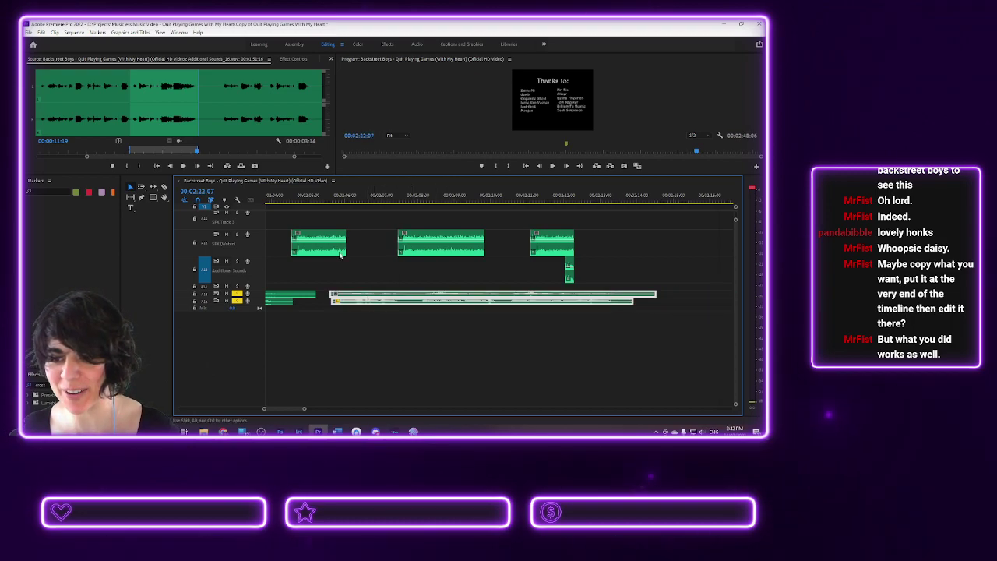
- Play the soloed background tracks twice across the join from about 00:02:05 to 00:02:07:16
{"action": "left_click", "coordinate": [315, 197]}
{"action": "key", "text": "space"}
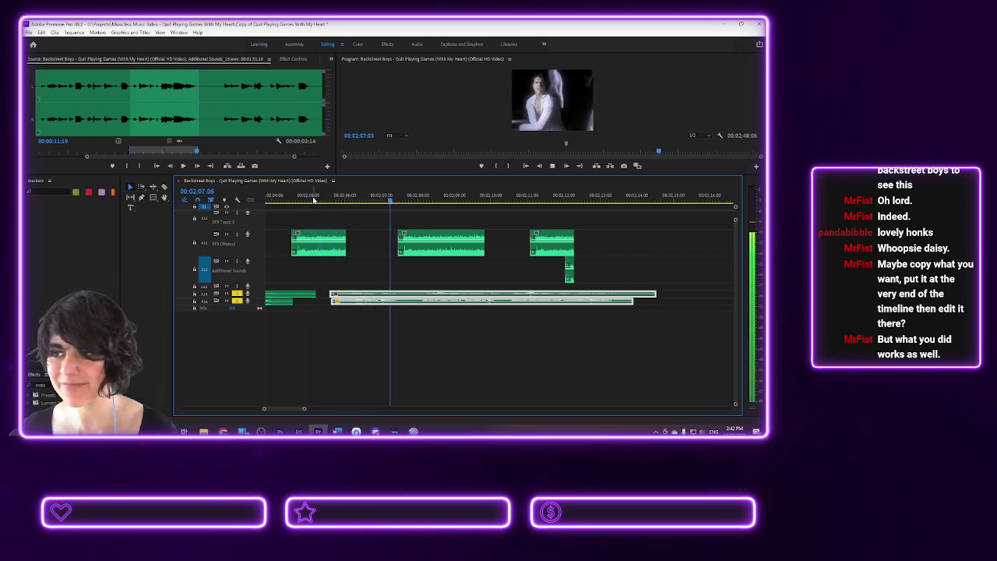
{"action": "key", "text": "space"}
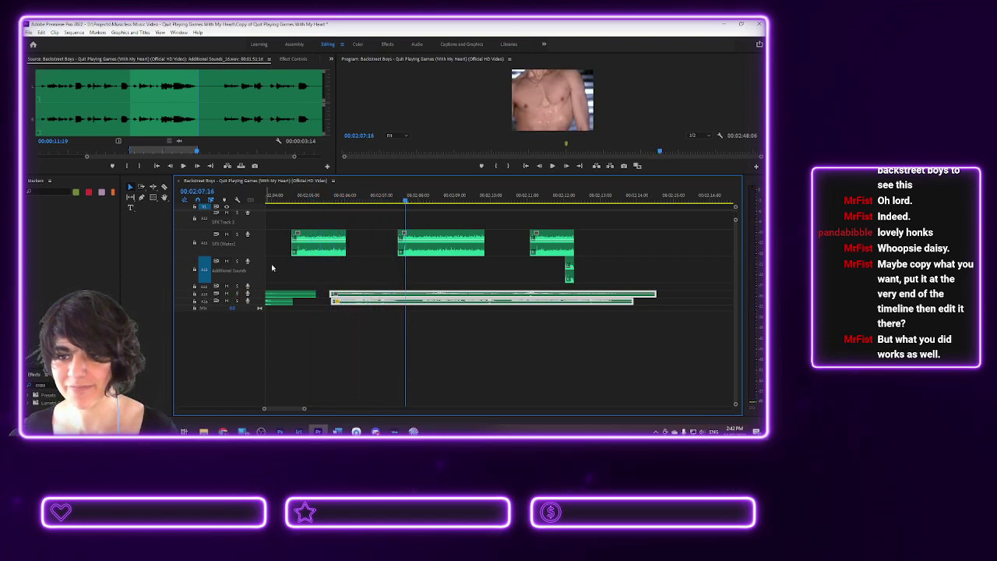
{"action": "left_click_drag", "start_coordinate": [336, 197], "coordinate": [314, 196]}
{"action": "key", "text": "space"}
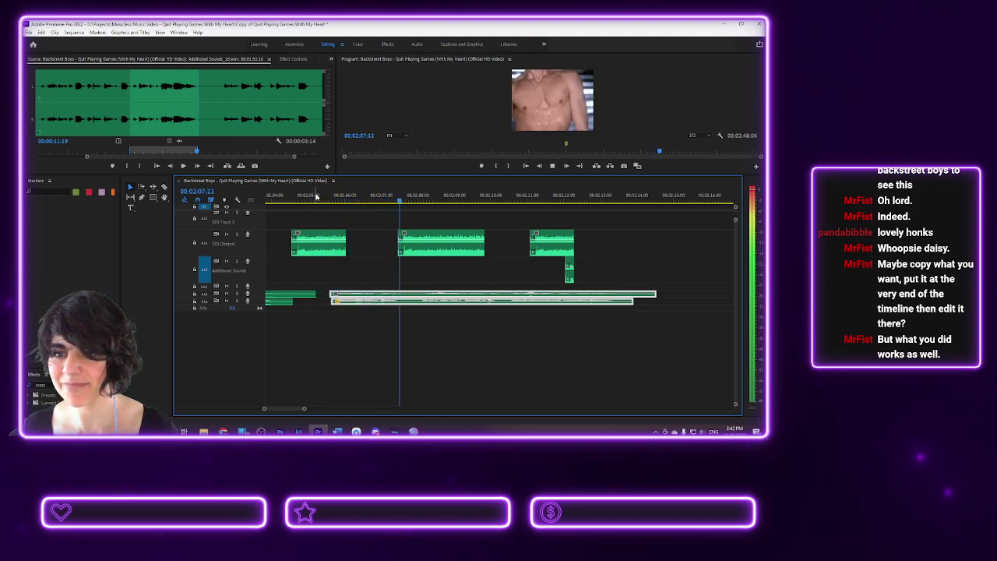
{"action": "key", "text": "space"}
- Solo audio track A3 and play it from about 00:02:07 to 00:02:09:13
{"action": "left_click_drag", "start_coordinate": [735, 251], "coordinate": [737, 240]}
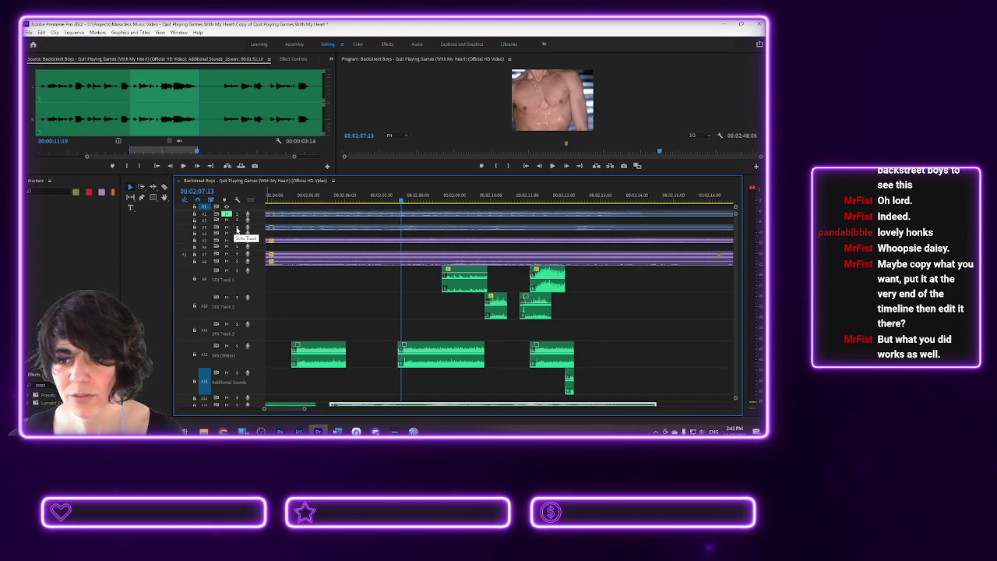
{"action": "left_click", "coordinate": [383, 196]}
{"action": "key", "text": "space"}
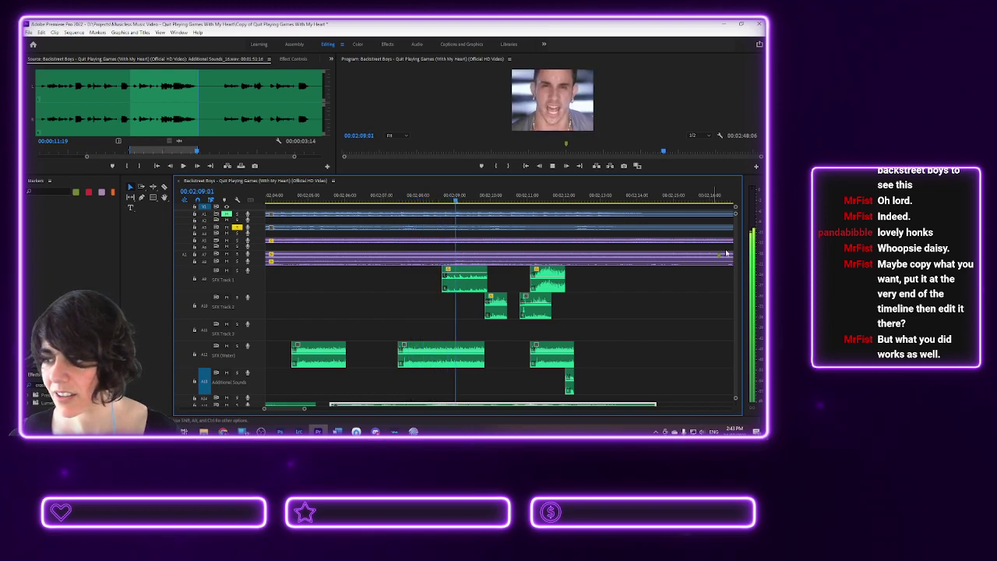
{"action": "key", "text": "space"}
- Return solo to the two lower background tracks and replay the join from about 00:02:05 to 00:02:07:01
{"action": "left_click_drag", "start_coordinate": [735, 261], "coordinate": [735, 265]}
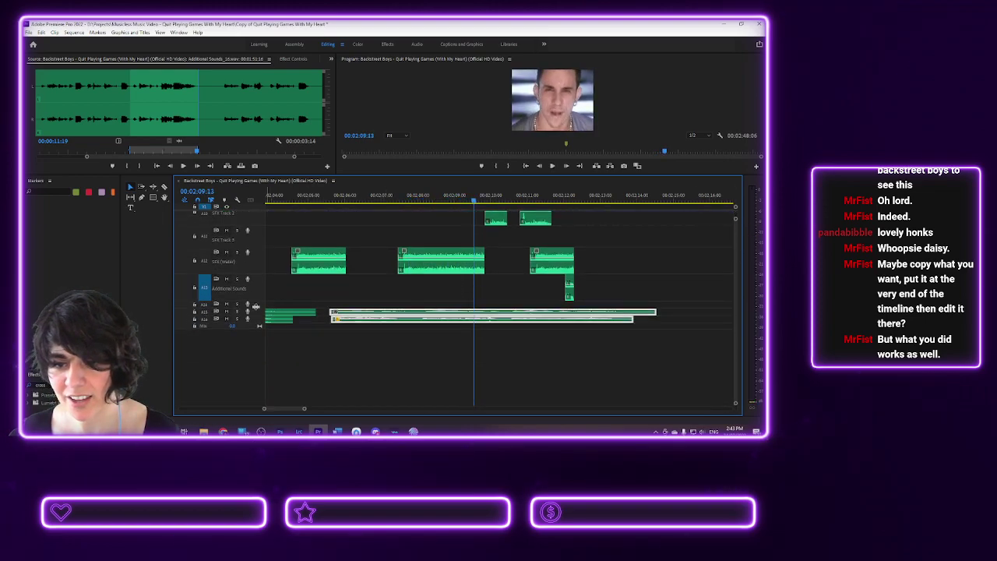
{"action": "left_click", "coordinate": [316, 196]}
{"action": "key", "text": "space"}
{"action": "key", "text": "space"}
- Try shifting the pasted background pair to start at 00:02:05:21 and play it up to about 00:02:12:04
{"action": "left_click", "coordinate": [370, 314]}
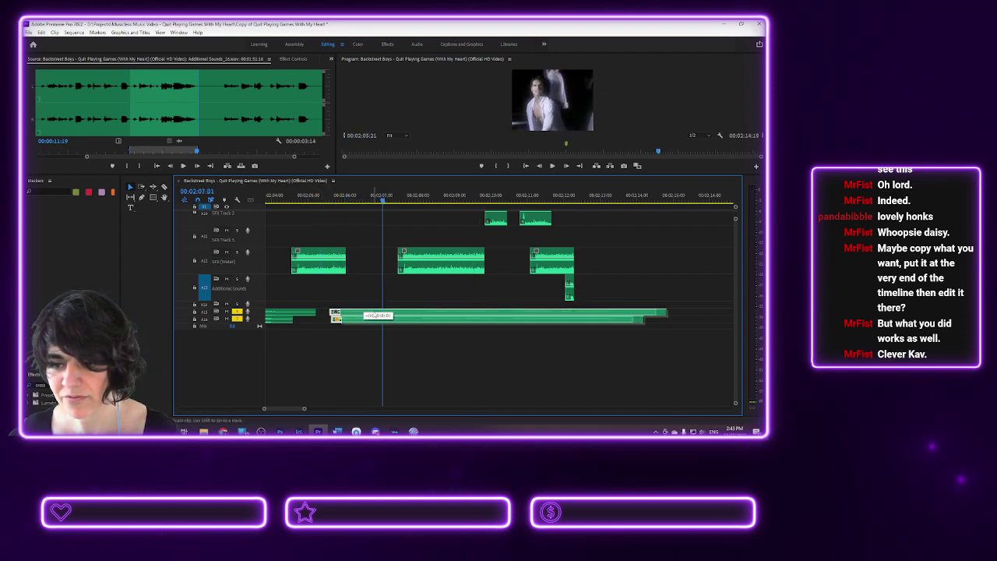
{"action": "left_click_drag", "start_coordinate": [374, 313], "coordinate": [375, 314]}
{"action": "left_click", "coordinate": [328, 201]}
{"action": "key", "text": "space"}
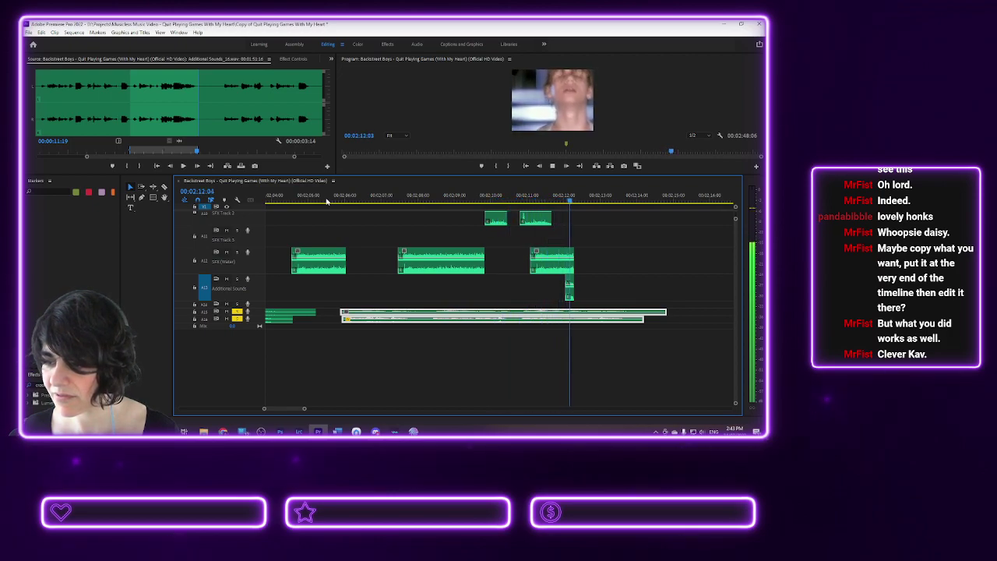
{"action": "key", "text": "space"}
- Undo the paste, clip moves and track solos, and restore the deleted background pair that starts near 00:02:06:00
{"action": "left_click_drag", "start_coordinate": [499, 201], "coordinate": [515, 204]}
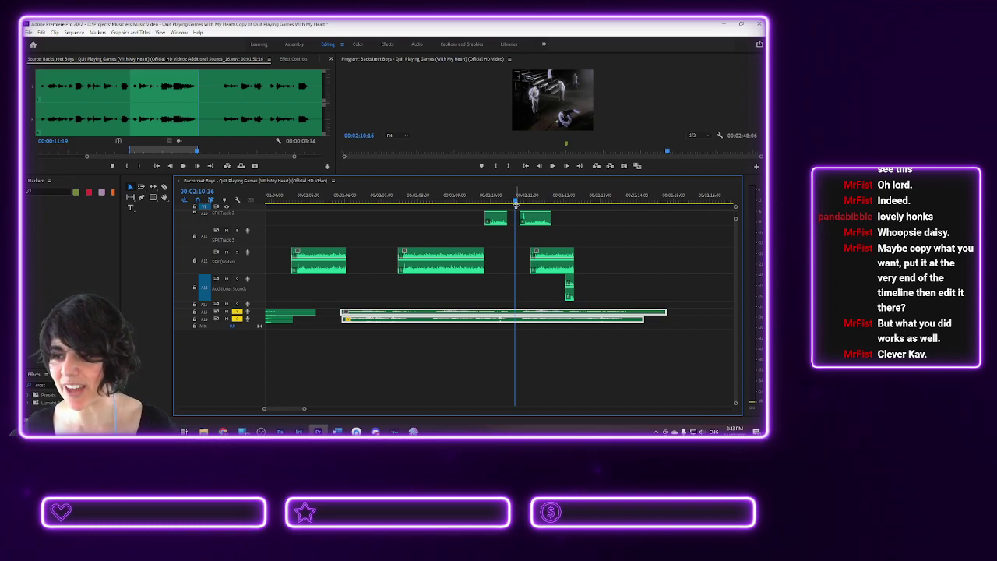
{"action": "key", "text": "ctrl+z"}
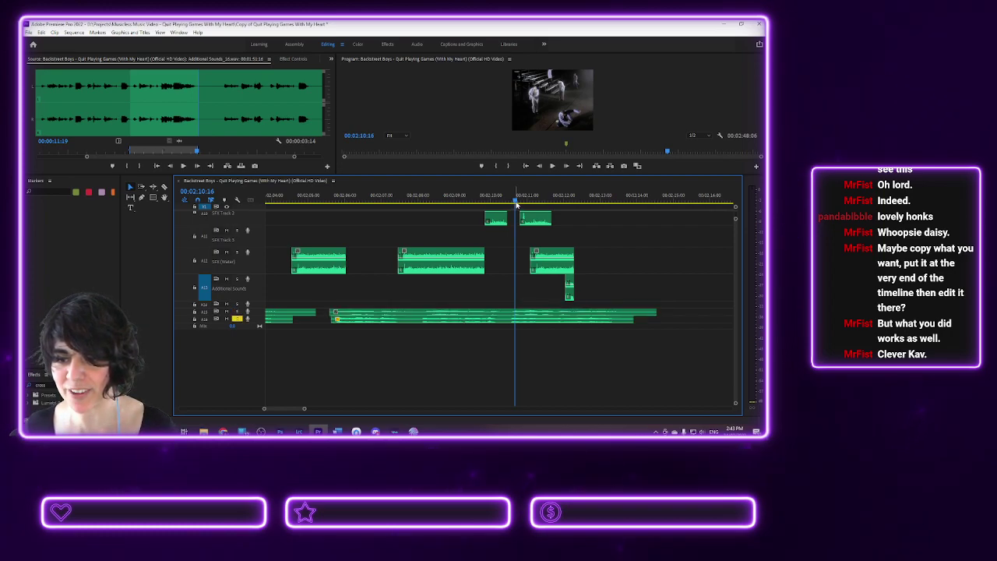
{"action": "key", "text": "ctrl+z"}
{"action": "key", "text": "ctrl+z"}
{"action": "key", "text": "ctrl+z"}
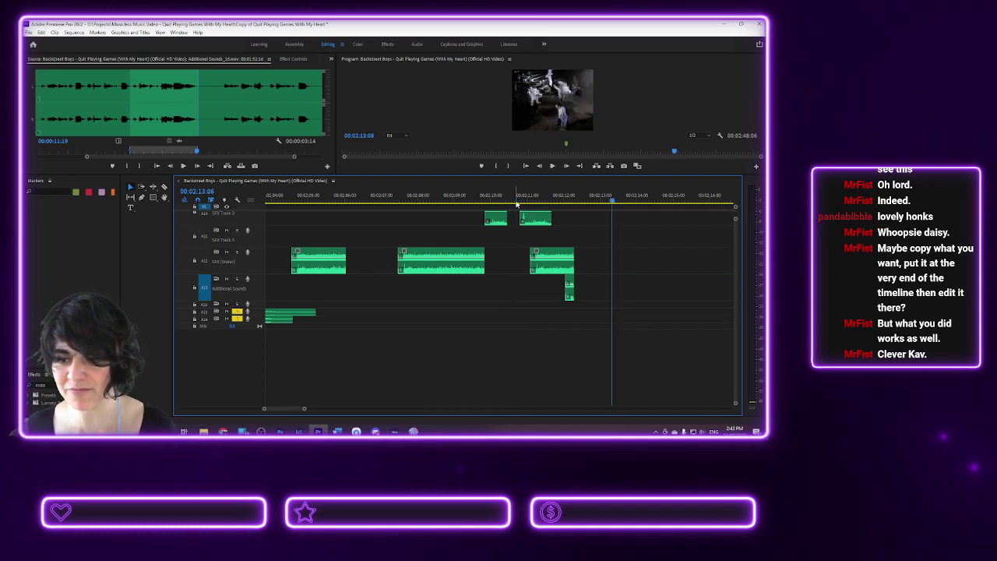
{"action": "key", "text": "ctrl+z"}
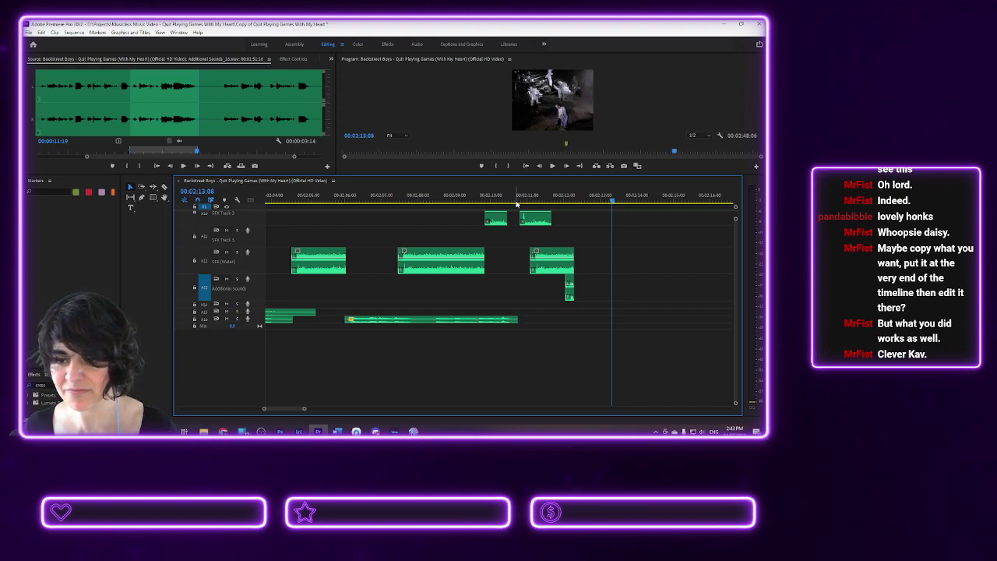
{"action": "key", "text": "ctrl+z"}
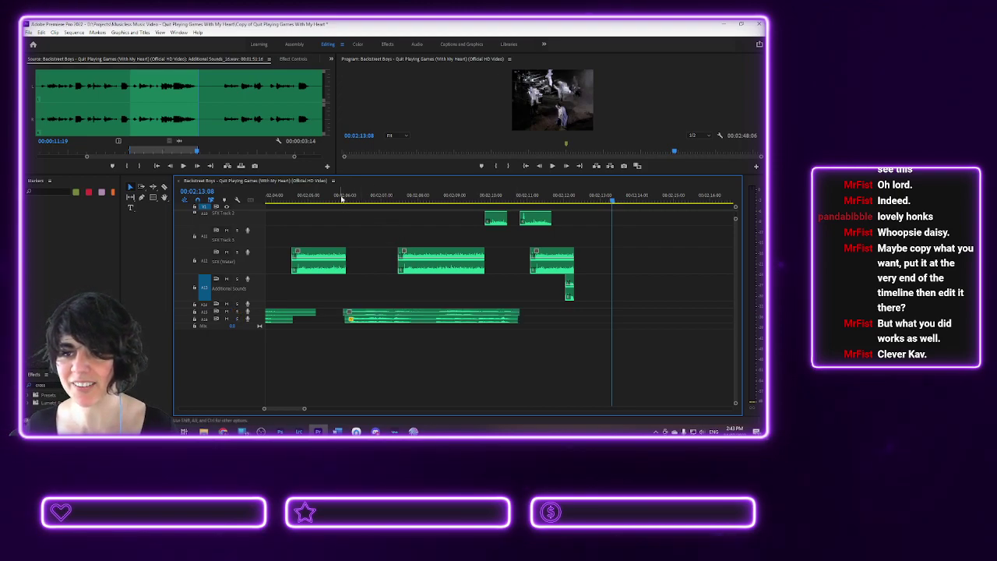
- Play the full mix across the restored background clips from 00:02:05:21 to 00:02:14:12
{"action": "left_click", "coordinate": [341, 199]}
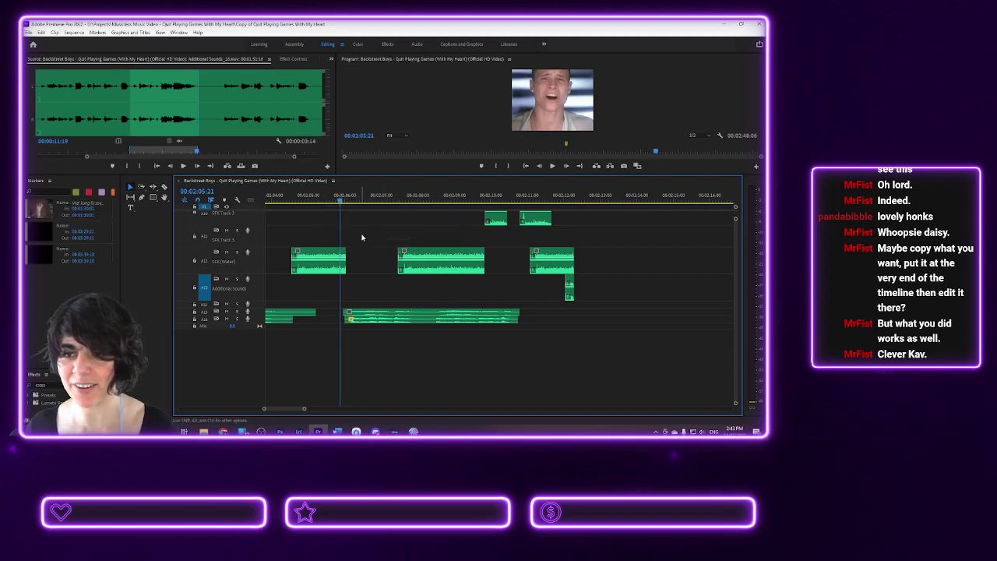
{"action": "key", "text": "space"}
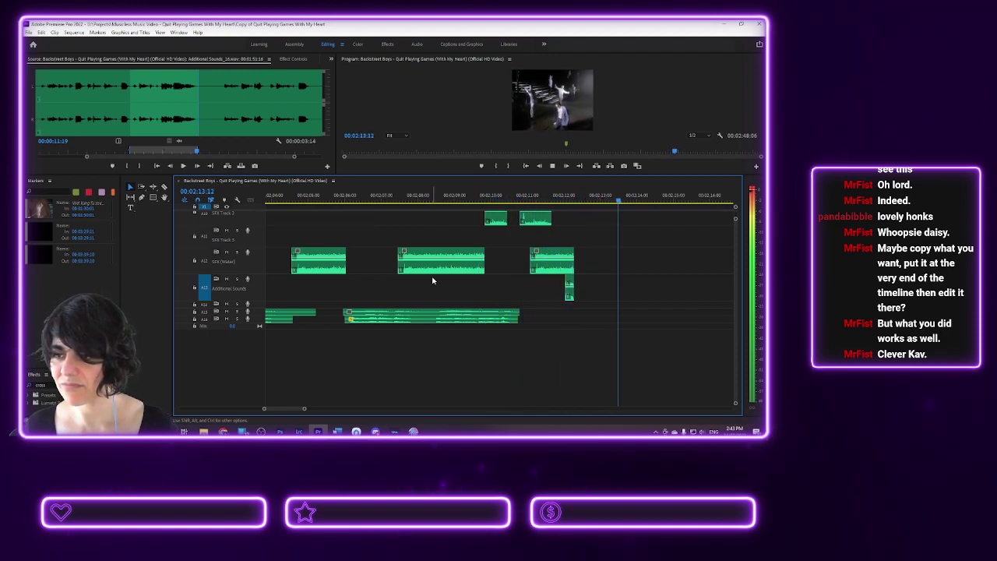
{"action": "key", "text": "space"}
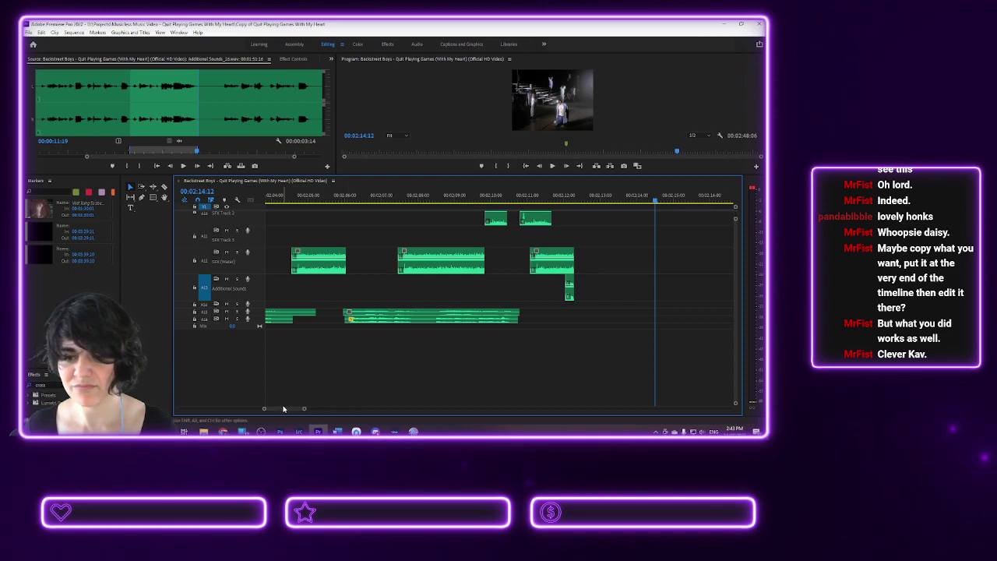
- Assign the Yellow label to the two green background clips that start near 00:01:56:11
{"action": "left_click_drag", "start_coordinate": [285, 410], "coordinate": [278, 413]}
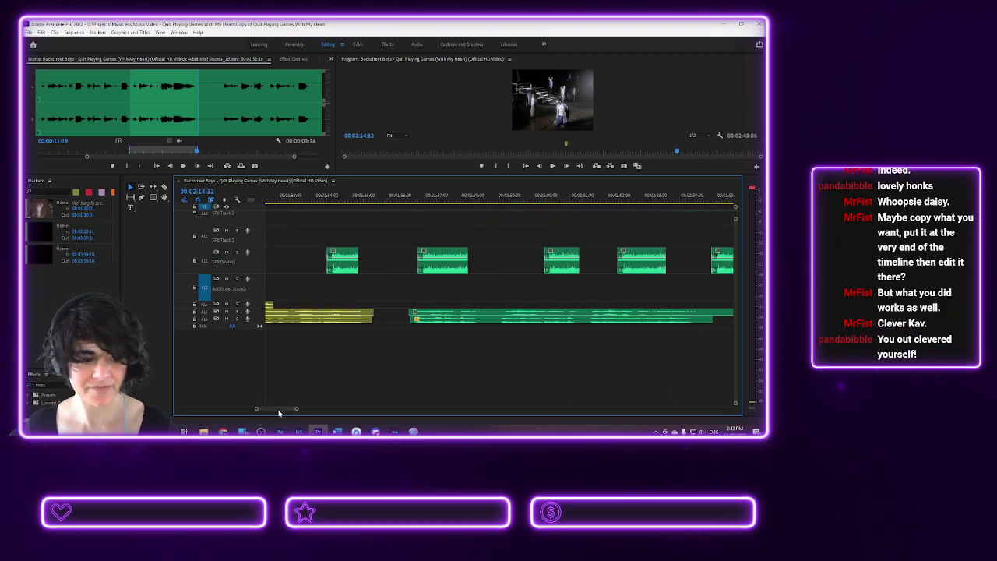
{"action": "left_click", "coordinate": [435, 316]}
{"action": "right_click", "coordinate": [441, 326]}
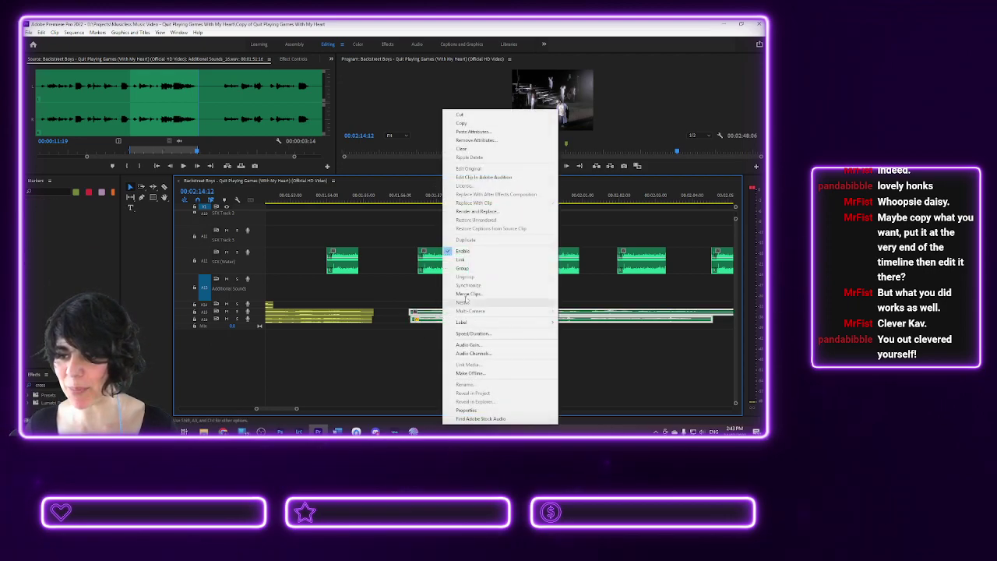
{"action": "mouse_move", "coordinate": [516, 324]}
{"action": "left_click", "coordinate": [580, 319]}
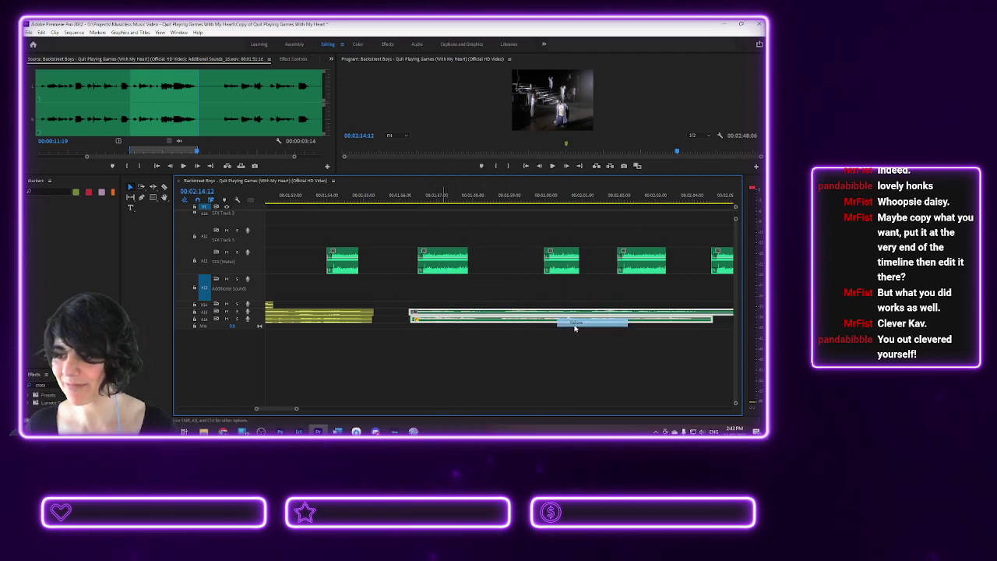
- Assign the Yellow label to the restored pair of background clips that starts near 00:02:06:00
{"action": "left_click_drag", "start_coordinate": [282, 410], "coordinate": [290, 409]}
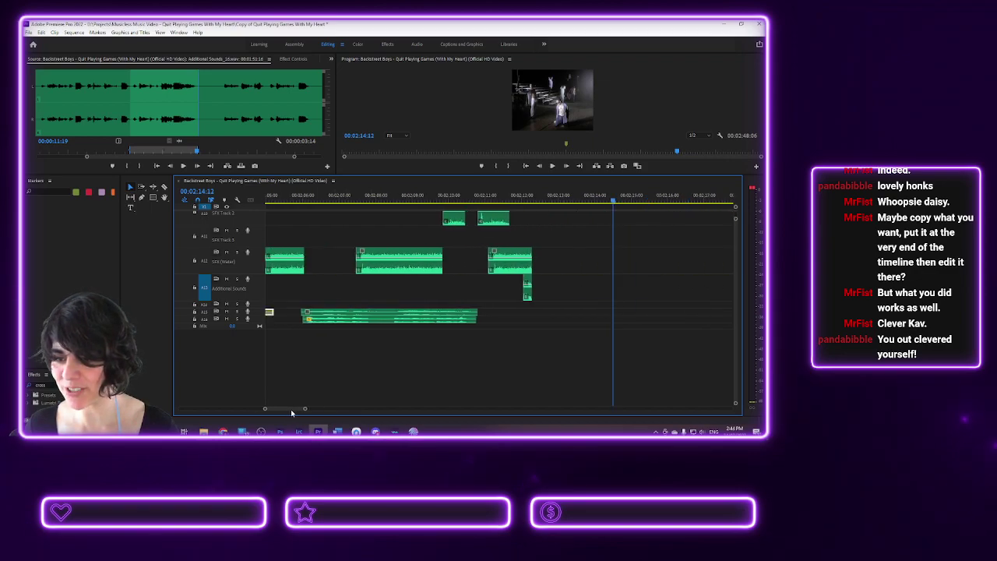
{"action": "left_click", "coordinate": [347, 324]}
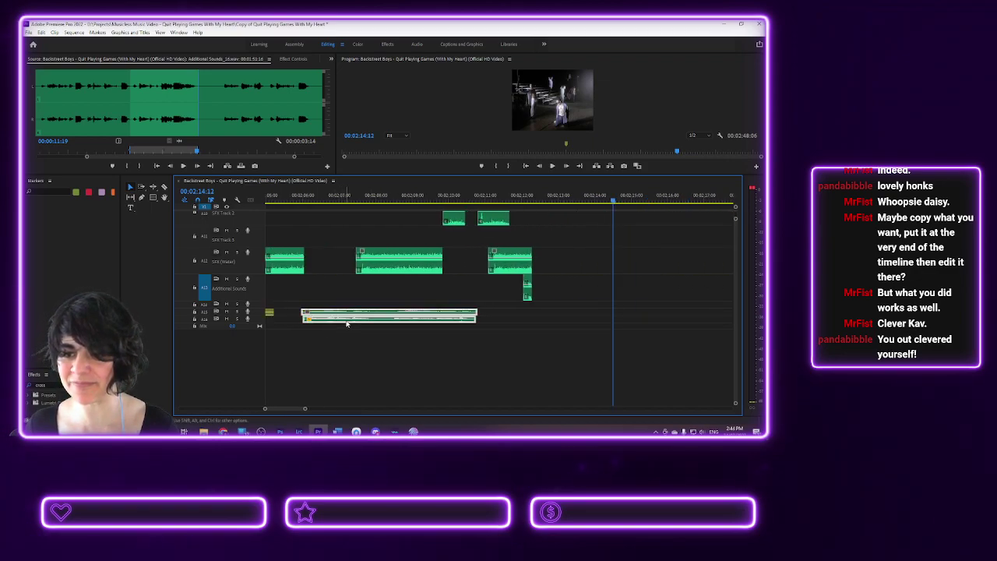
{"action": "right_click", "coordinate": [347, 324]}
{"action": "mouse_move", "coordinate": [437, 322]}
{"action": "left_click", "coordinate": [479, 323]}
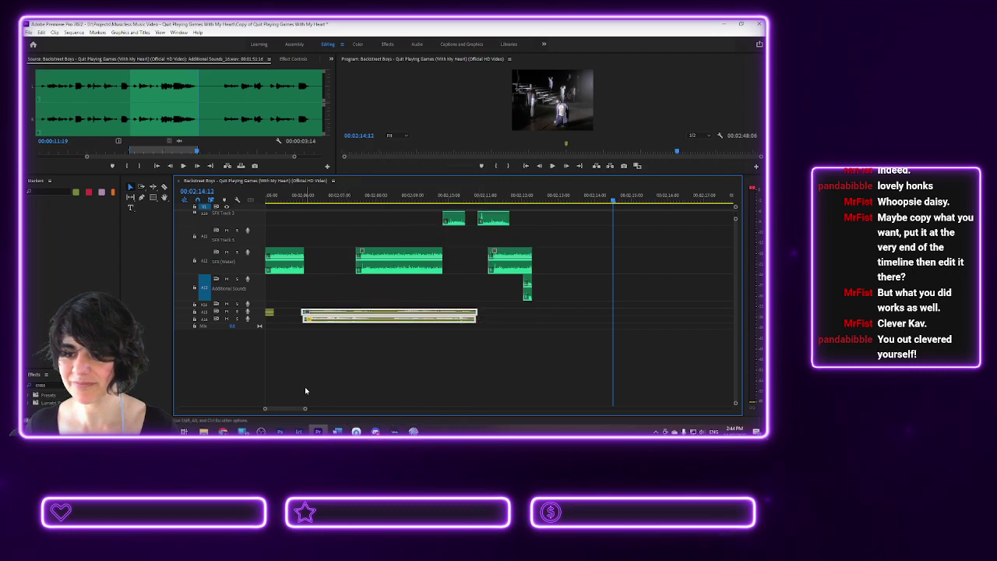
{"action": "left_click_drag", "start_coordinate": [289, 412], "coordinate": [285, 416]}
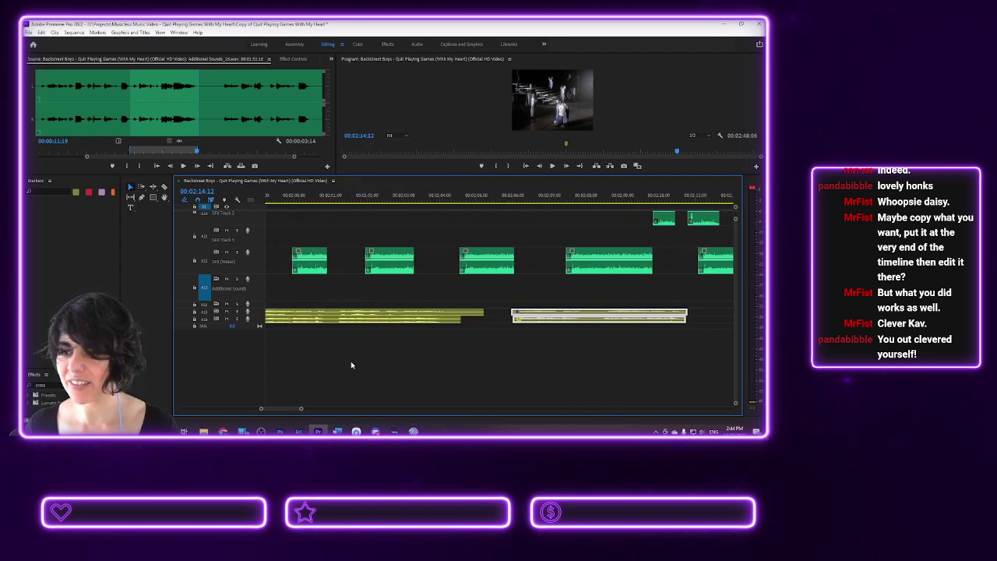
- Shrink the audio tracks to fit the timeline and select the clip on track A3 around 00:01:54
{"action": "scroll", "coordinate": [597, 286], "scroll_direction": "up", "scroll_amount": 1}
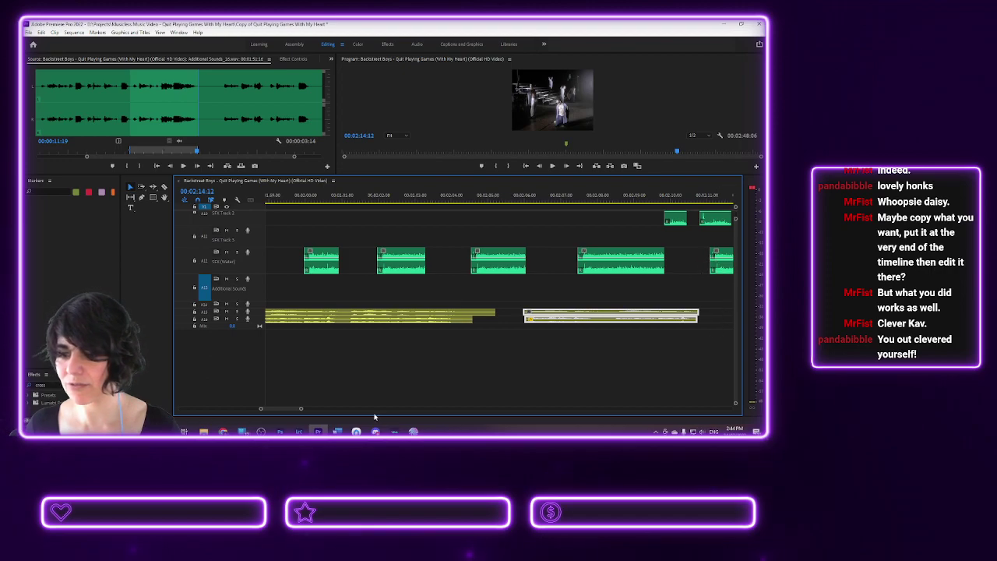
{"action": "left_click_drag", "start_coordinate": [275, 412], "coordinate": [267, 412]}
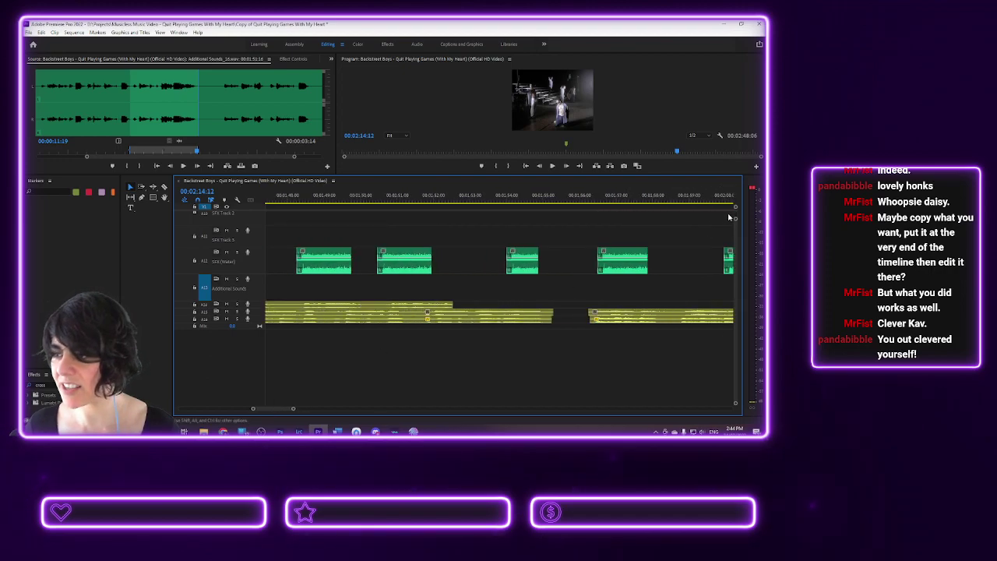
{"action": "scroll", "coordinate": [736, 221], "scroll_direction": "up", "scroll_amount": 8}
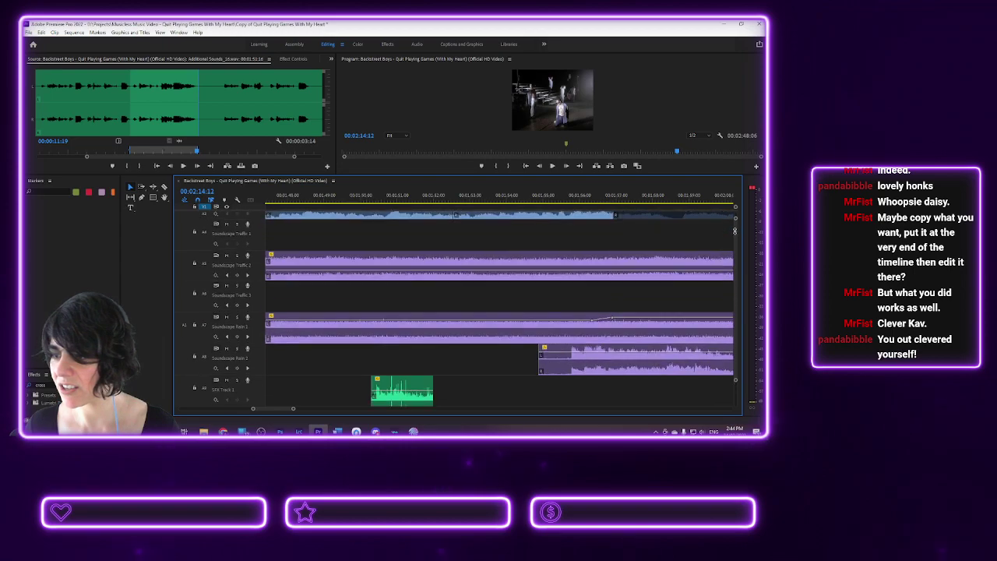
{"action": "left_click_drag", "start_coordinate": [735, 234], "coordinate": [732, 210]}
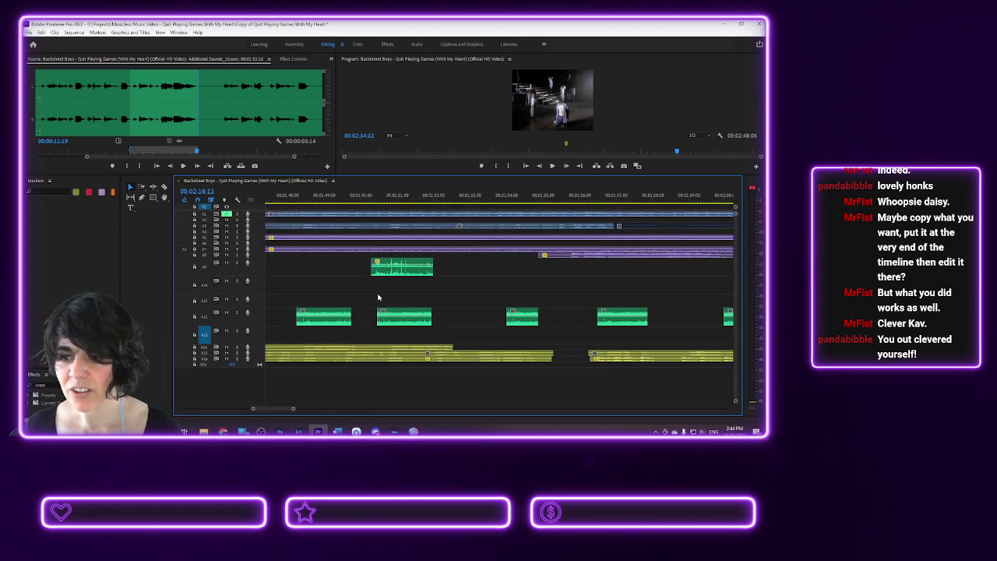
{"action": "left_click", "coordinate": [525, 227]}
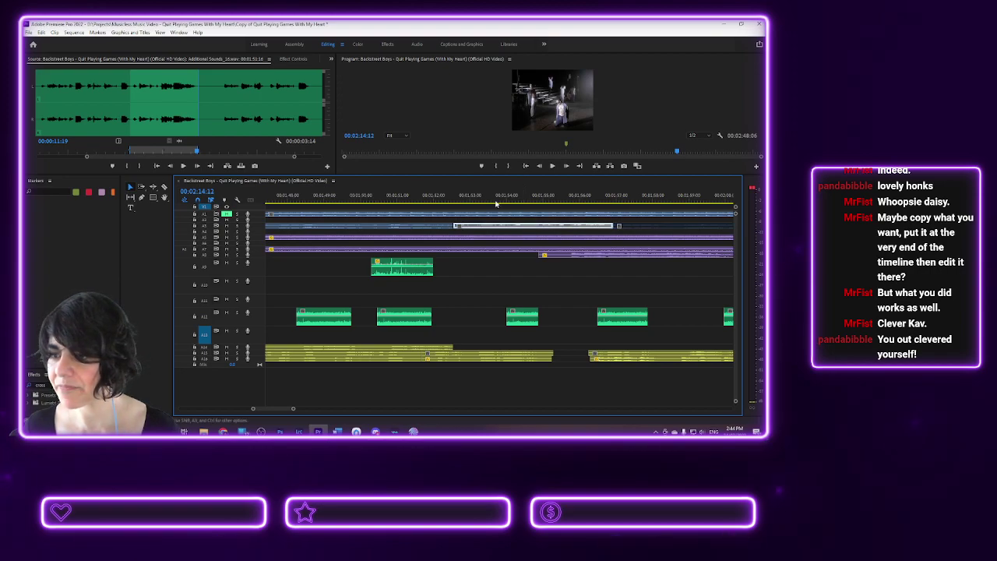
- Play the passage between about 00:01:49 and 00:01:56 several times to check the mix
{"action": "key", "text": "space"}
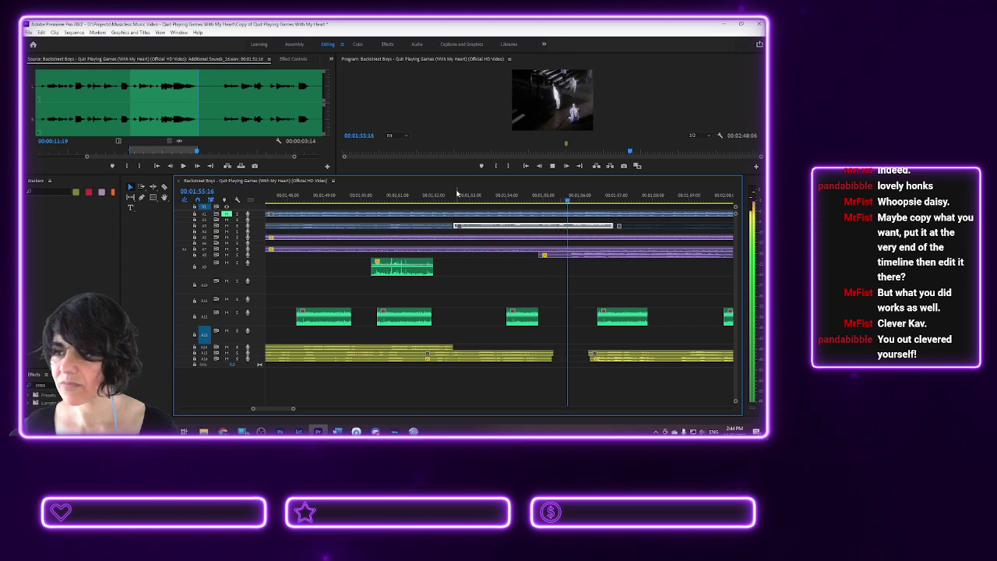
{"action": "key", "text": "space"}
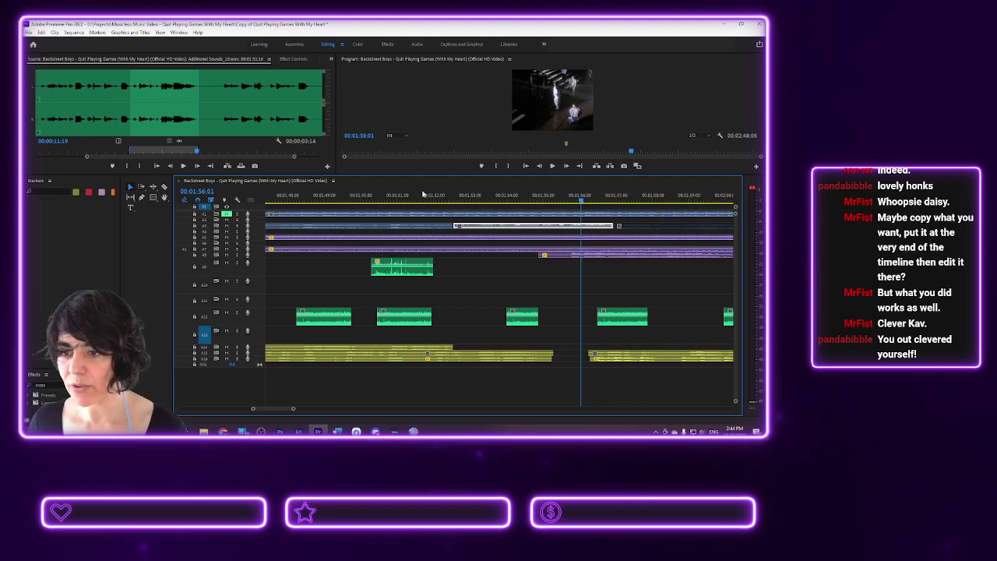
{"action": "left_click", "coordinate": [383, 196]}
{"action": "key", "text": "space"}
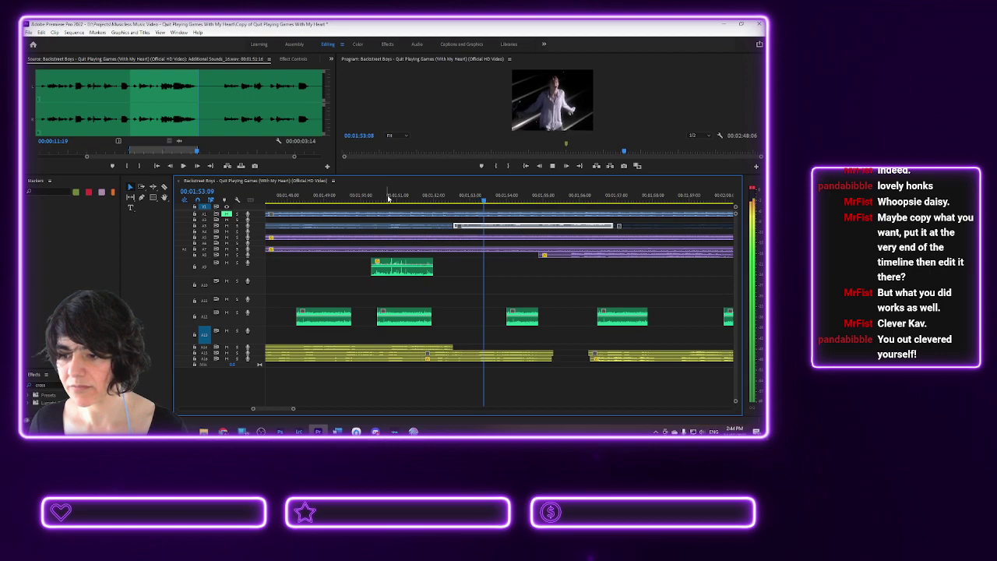
{"action": "key", "text": "space"}
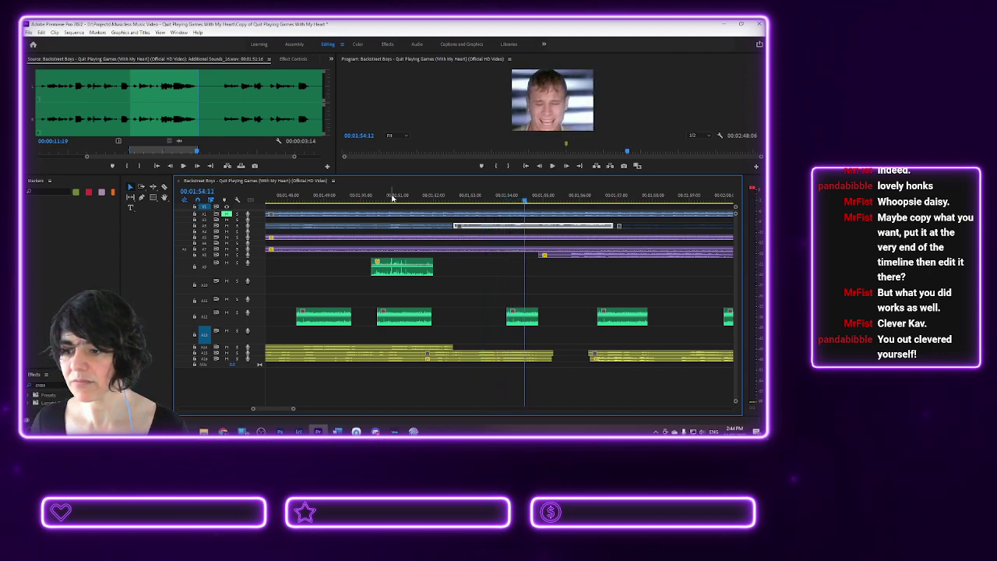
{"action": "left_click", "coordinate": [313, 196]}
{"action": "key", "text": "space"}
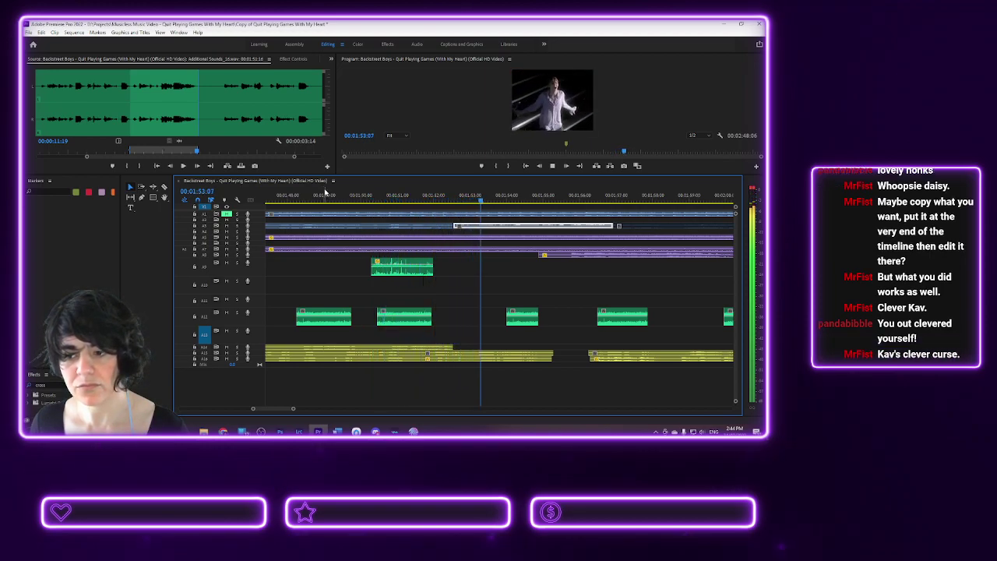
{"action": "key", "text": "space"}
- Solo track A14 and listen to the passage up to about 00:01:56
{"action": "left_click", "coordinate": [237, 348]}
{"action": "key", "text": "space"}
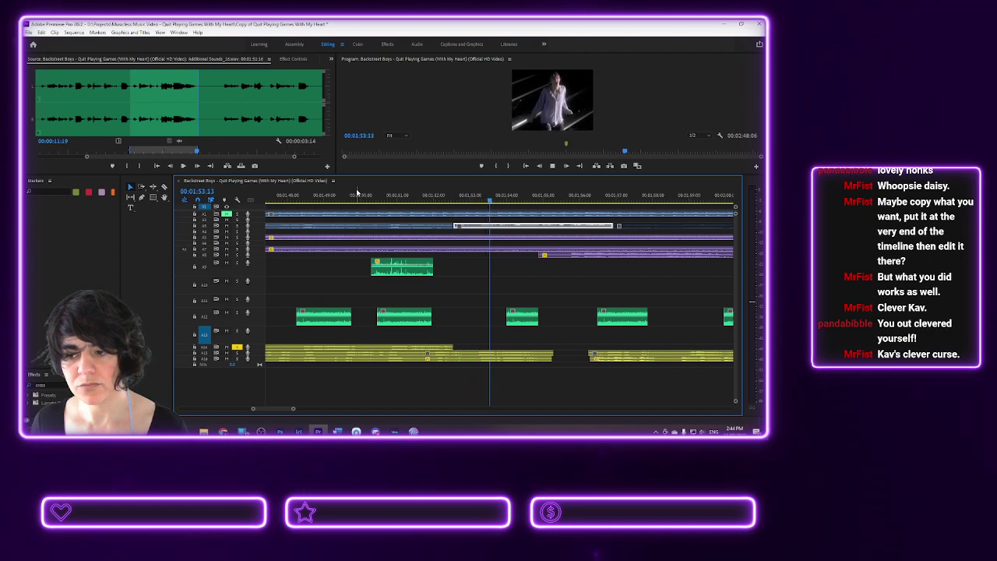
{"action": "key", "text": "space"}
{"action": "left_click_drag", "start_coordinate": [411, 202], "coordinate": [478, 199]}
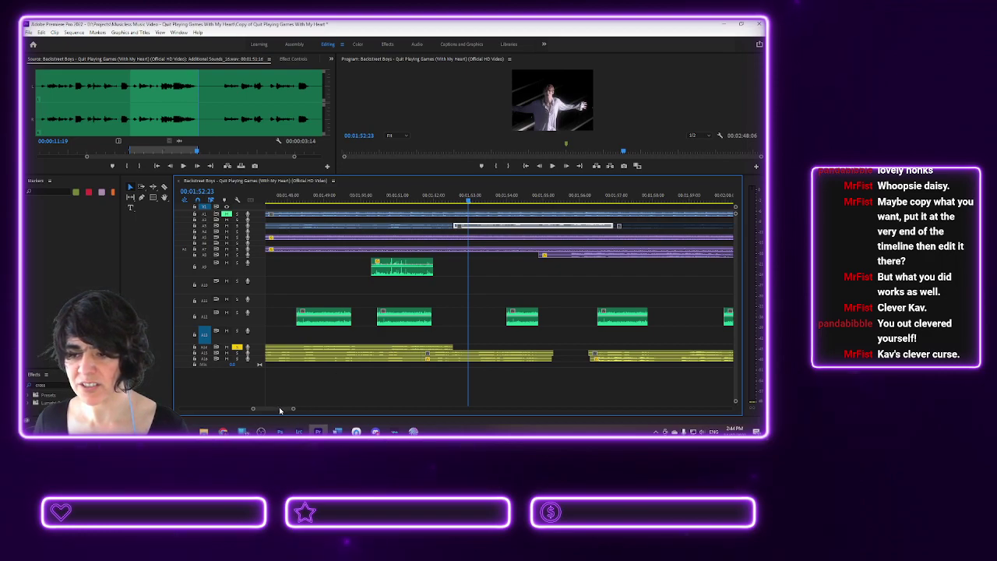
{"action": "scroll", "coordinate": [281, 410], "scroll_direction": "up", "scroll_amount": 1}
{"action": "key", "text": "space"}
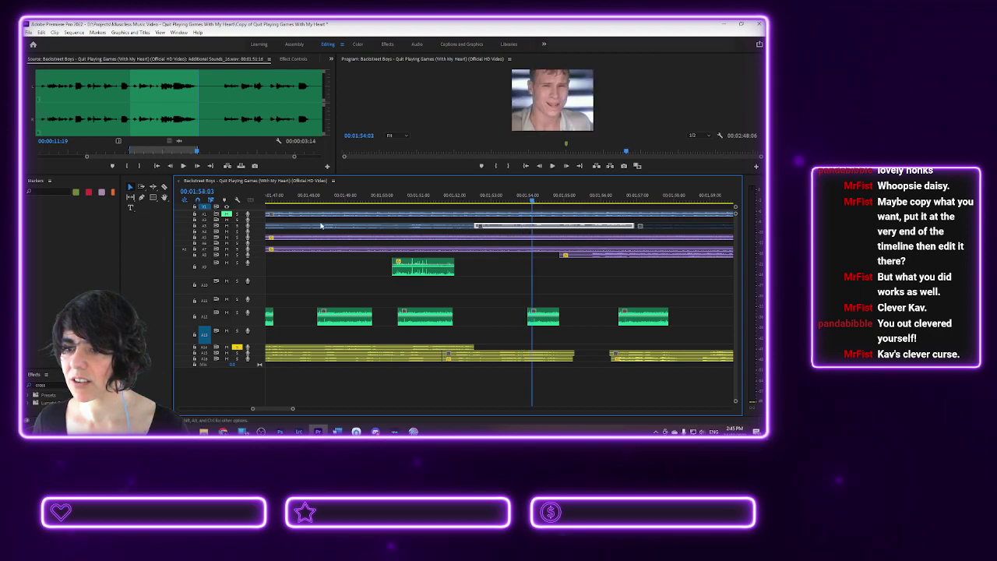
{"action": "key", "text": "space"}
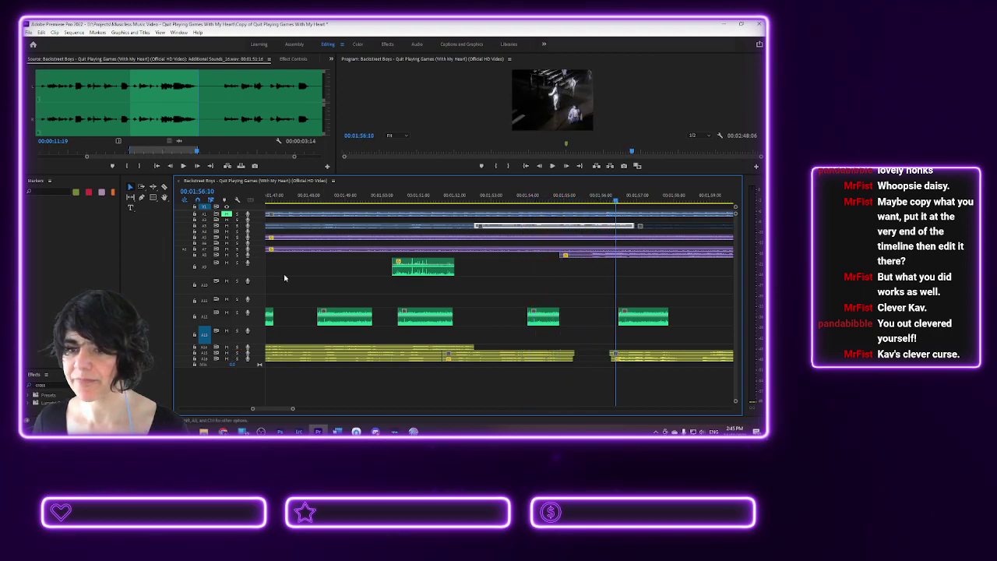
- Solo tracks A3, A14, A15 and A16 and listen to the passage from about 00:01:49
{"action": "left_click", "coordinate": [353, 199]}
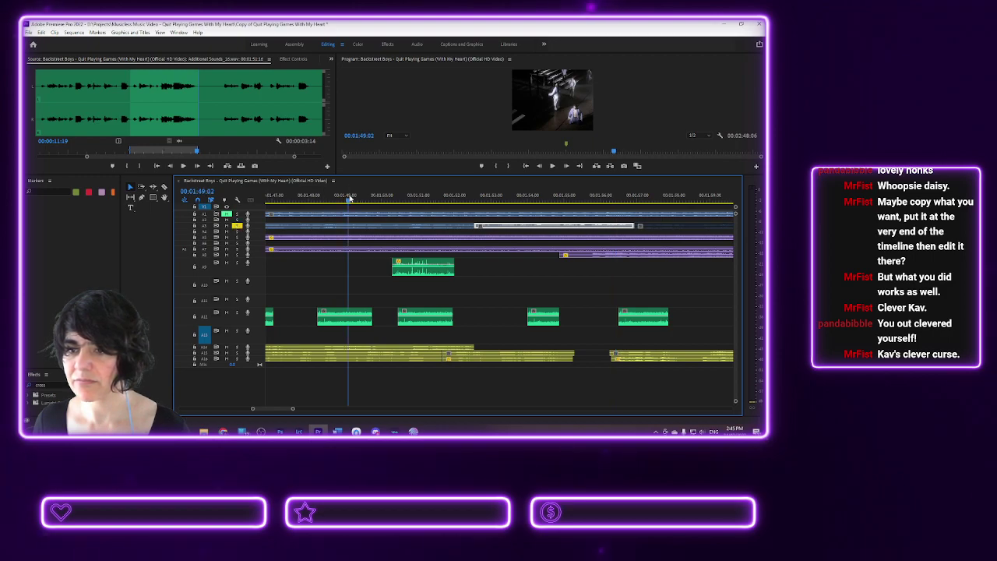
{"action": "key", "text": "space"}
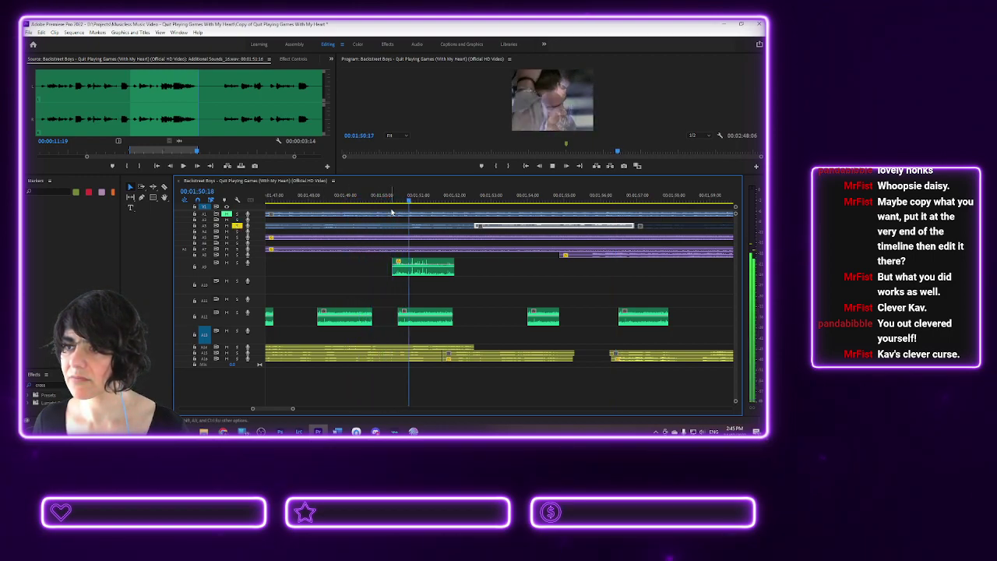
{"action": "key", "text": "space"}
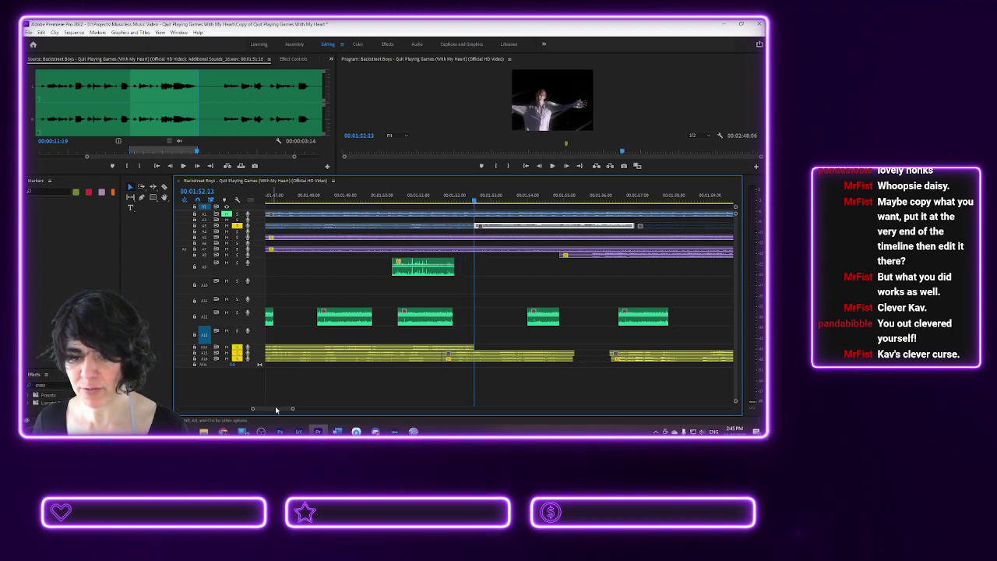
- Play the soloed tracks over the earlier passage leading up to about 00:01:47
{"action": "left_click_drag", "start_coordinate": [276, 409], "coordinate": [265, 409]}
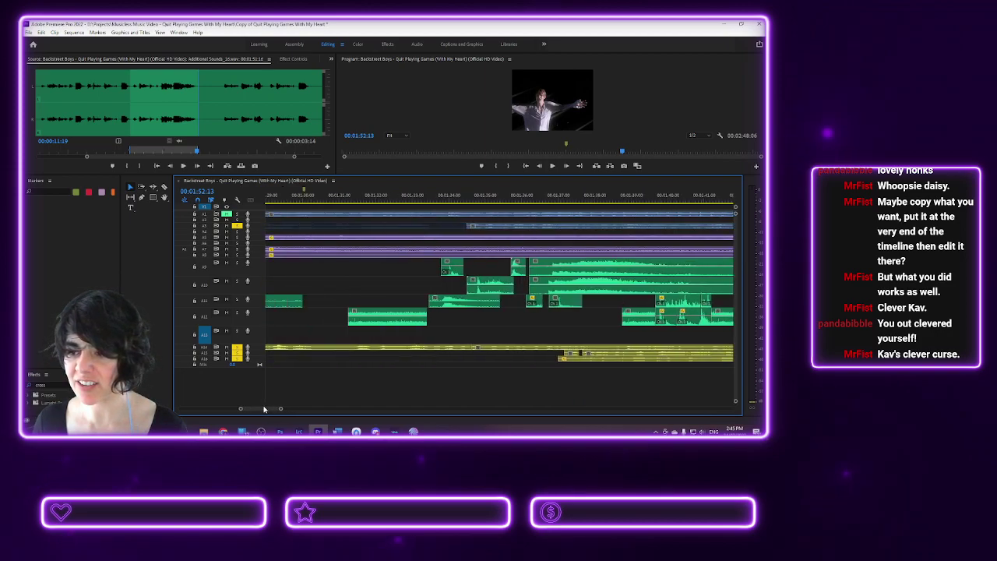
{"action": "scroll", "coordinate": [265, 408], "scroll_direction": "right", "scroll_amount": 1}
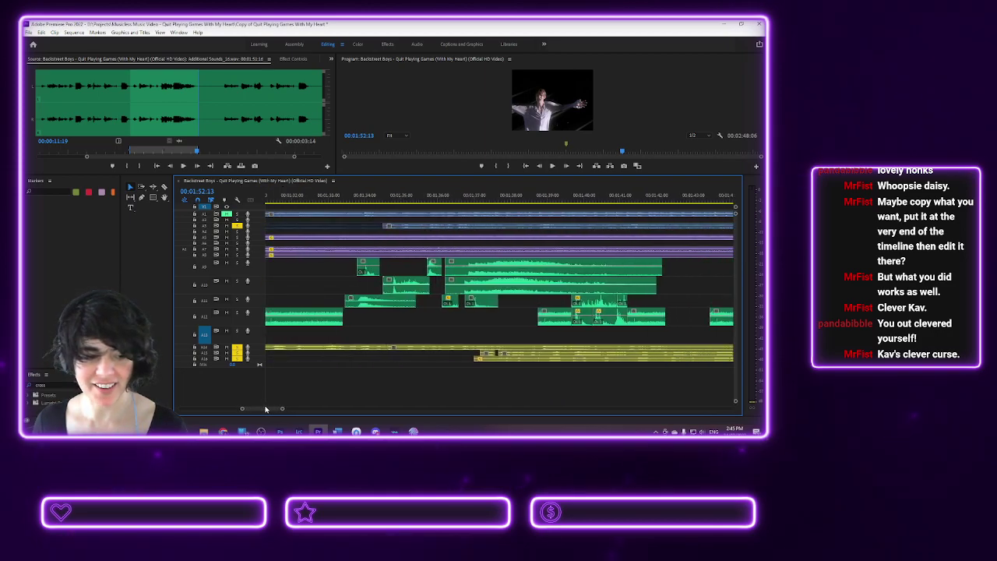
{"action": "left_click", "coordinate": [459, 205]}
{"action": "key", "text": "space"}
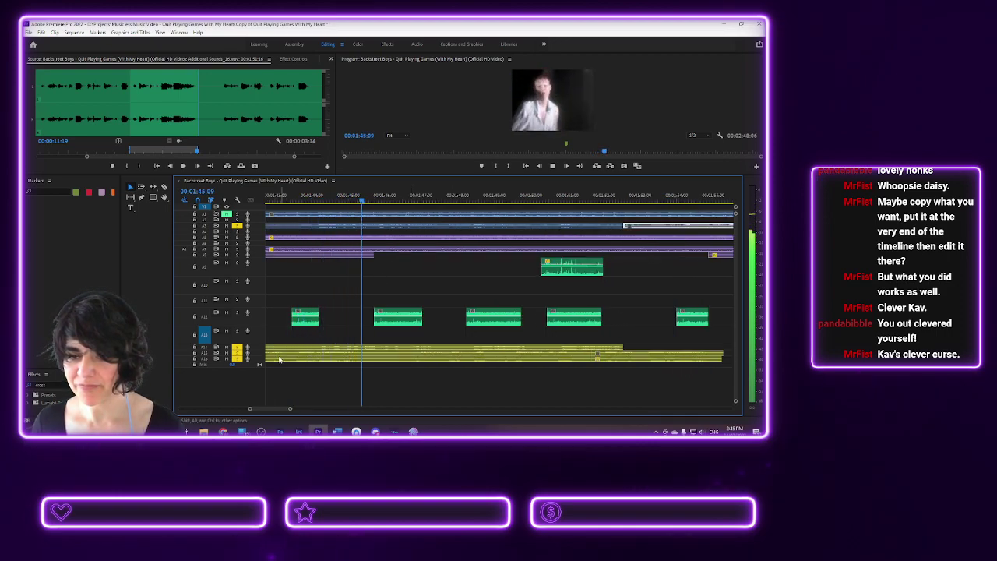
{"action": "key", "text": "space"}
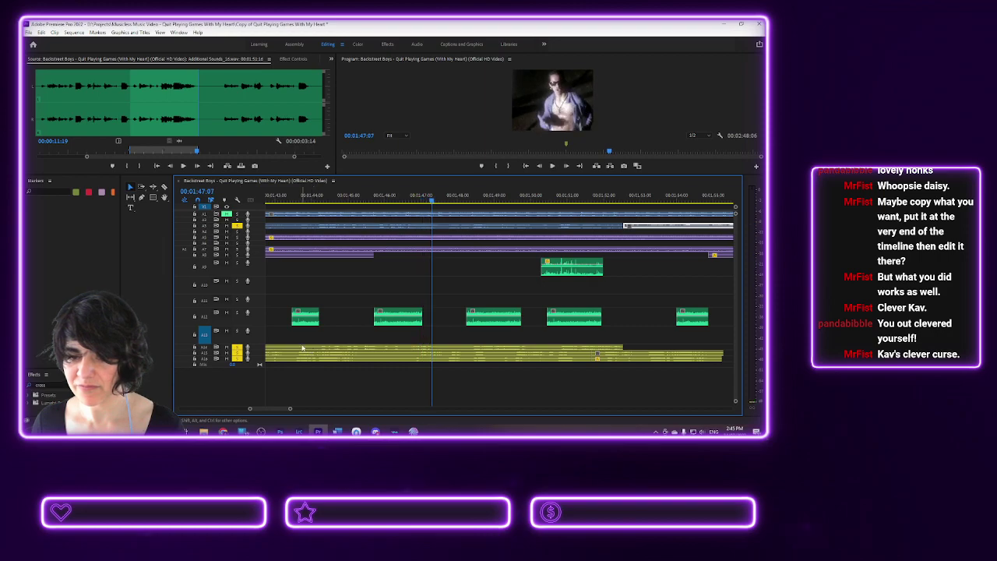
- Enlarge track A14, tag its clip as Dialogue in Essential Sound and auto-match its loudness
{"action": "left_click", "coordinate": [300, 350]}
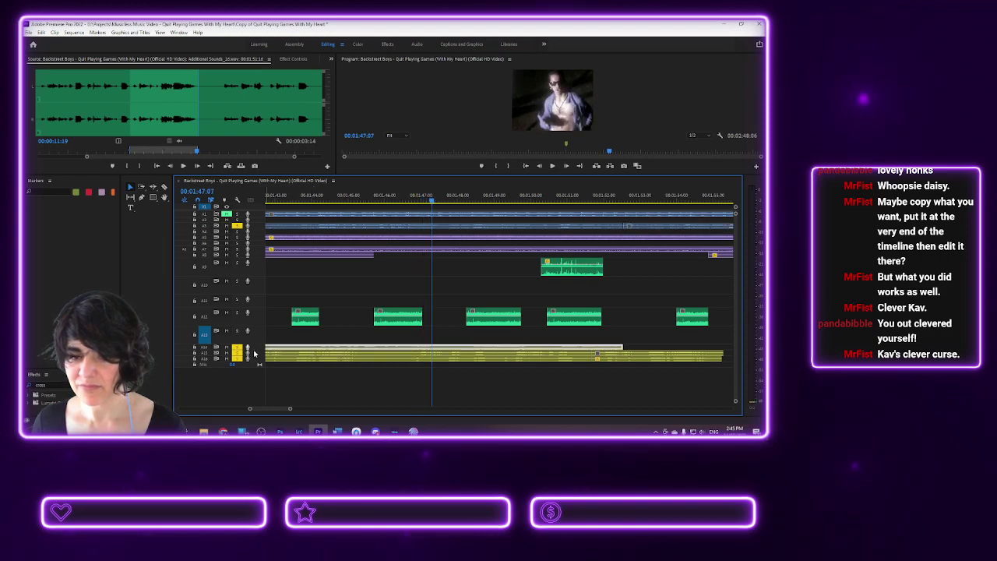
{"action": "left_click_drag", "start_coordinate": [253, 352], "coordinate": [310, 365]}
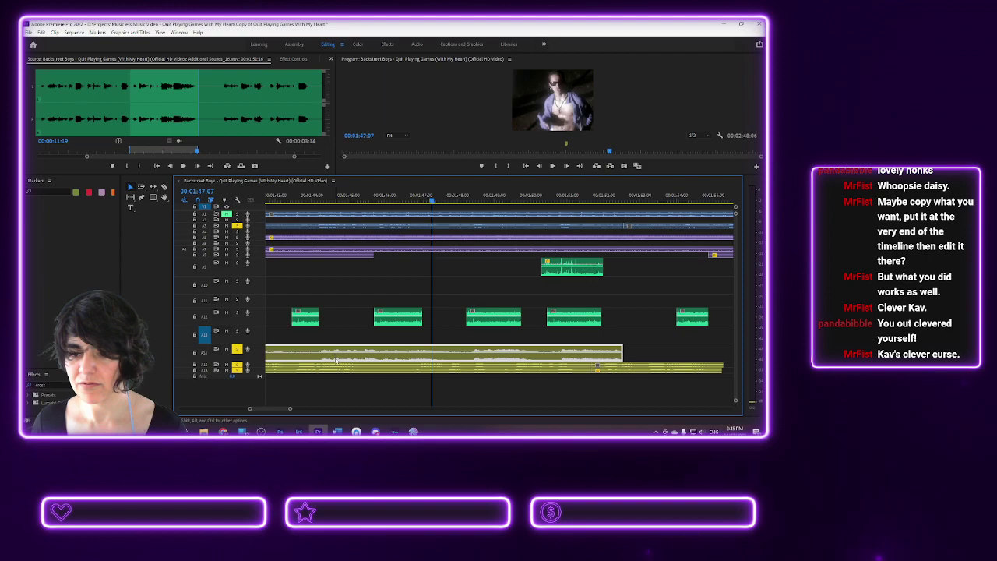
{"action": "left_click", "coordinate": [417, 44]}
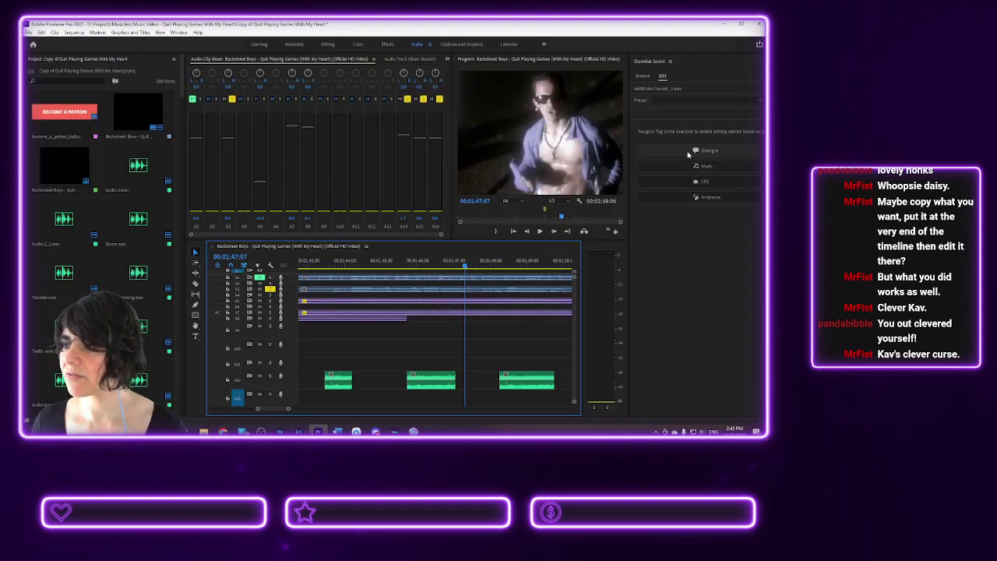
{"action": "left_click", "coordinate": [687, 152]}
{"action": "left_click", "coordinate": [654, 146]}
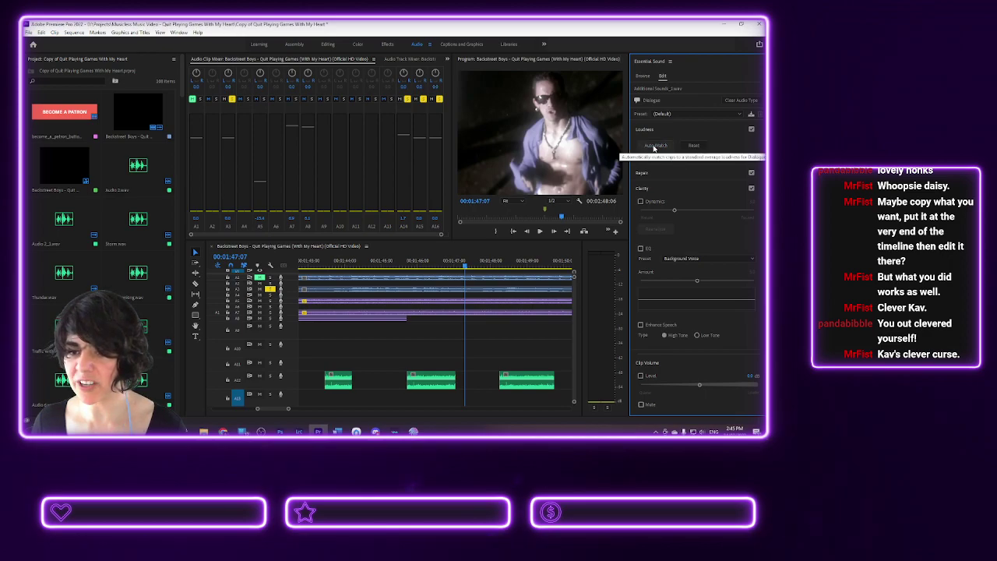
- Play the soloed tracks from about 00:01:43 to 00:01:55 to check the loudness-matched clip on A14
{"action": "left_click_drag", "start_coordinate": [575, 334], "coordinate": [574, 341]}
{"action": "left_click", "coordinate": [336, 264]}
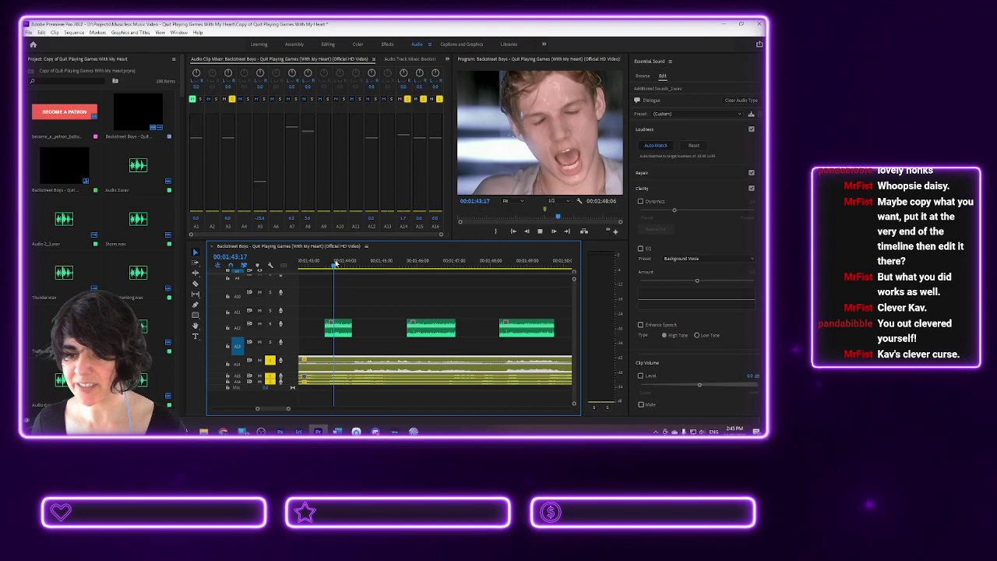
{"action": "key", "text": "space"}
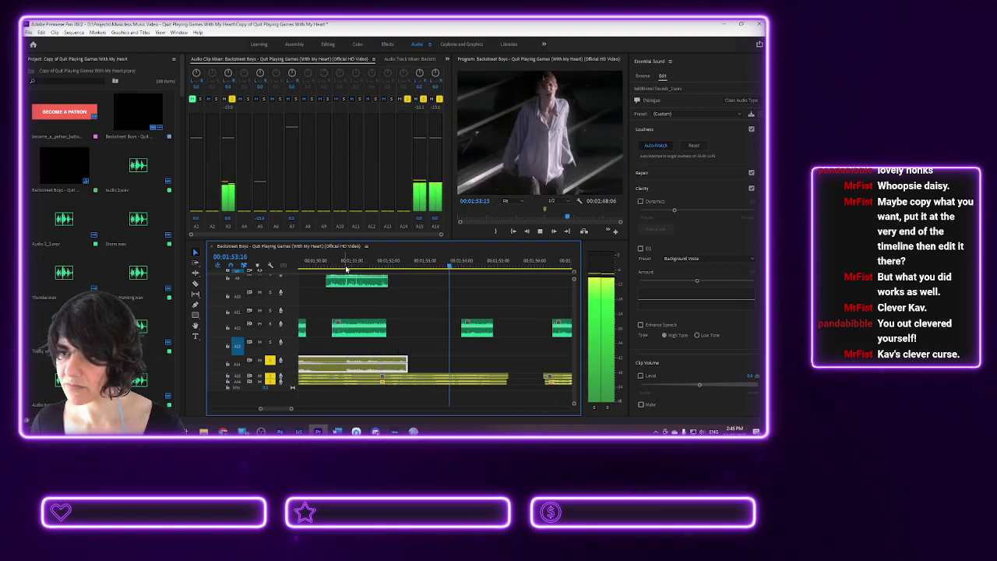
{"action": "key", "text": "space"}
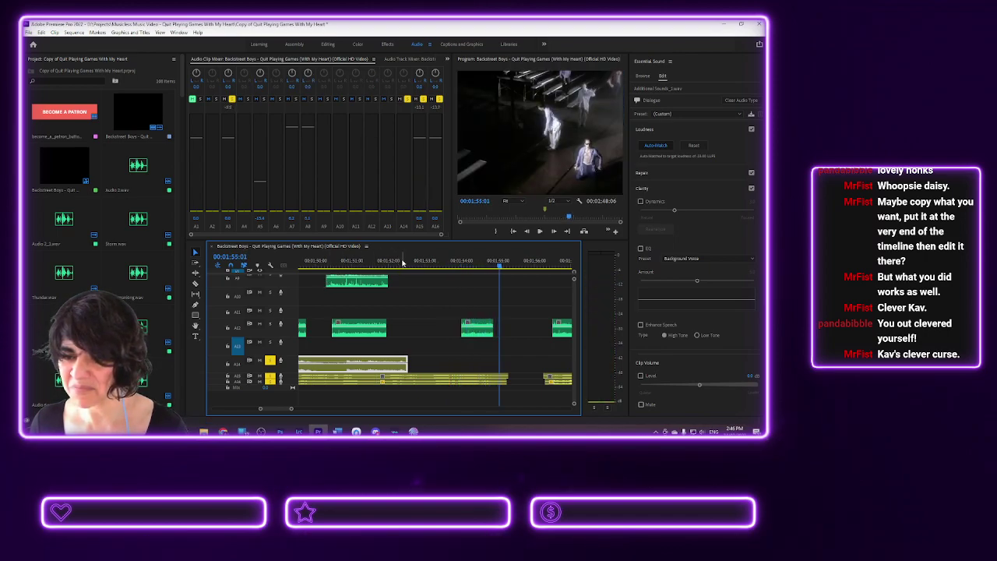
- Replay the soloed tracks from about 00:01:39 up to about 00:01:54 to compare their levels
{"action": "key", "text": "j"}
{"action": "key", "text": "j"}
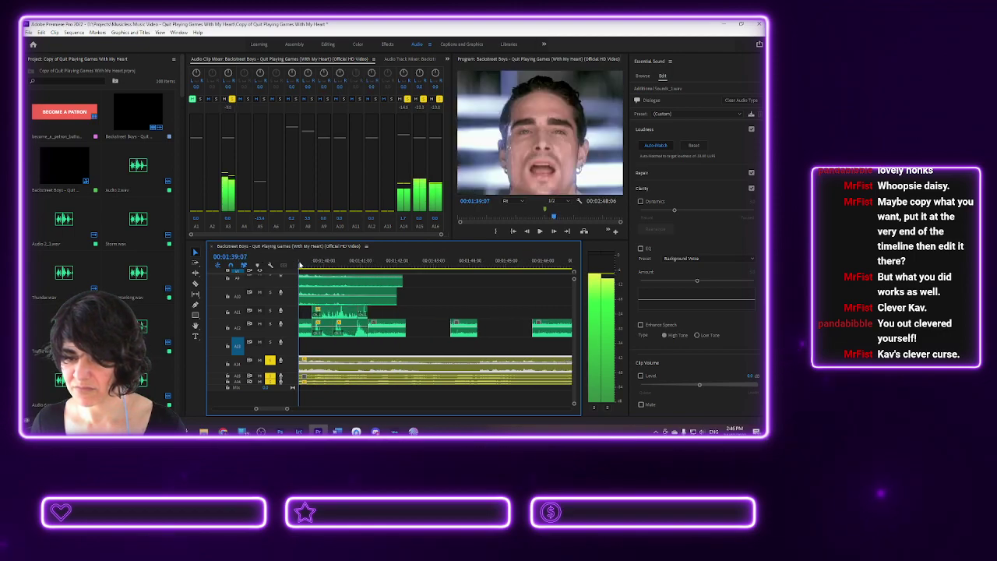
{"action": "left_click", "coordinate": [324, 265]}
{"action": "key", "text": "space"}
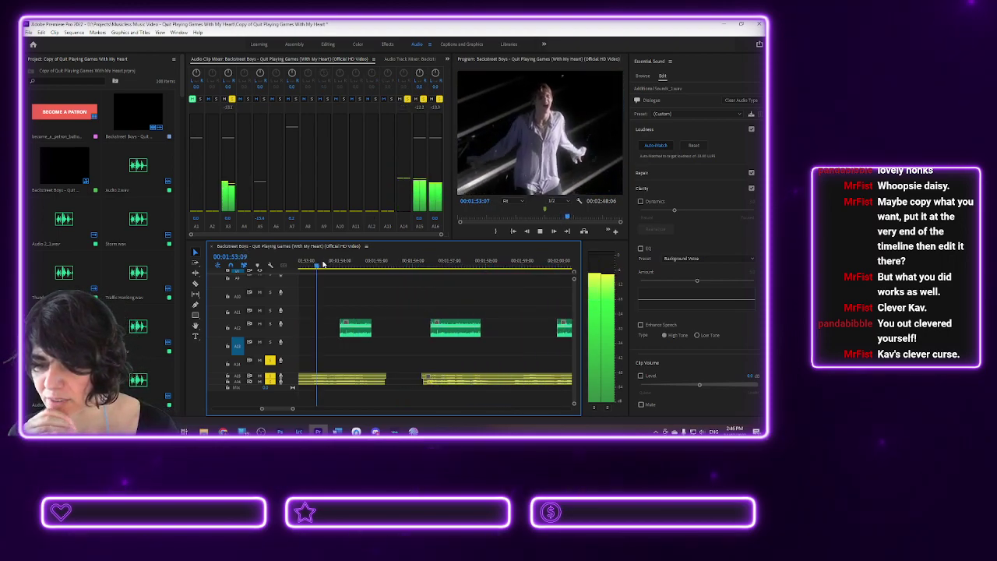
{"action": "key", "text": "space"}
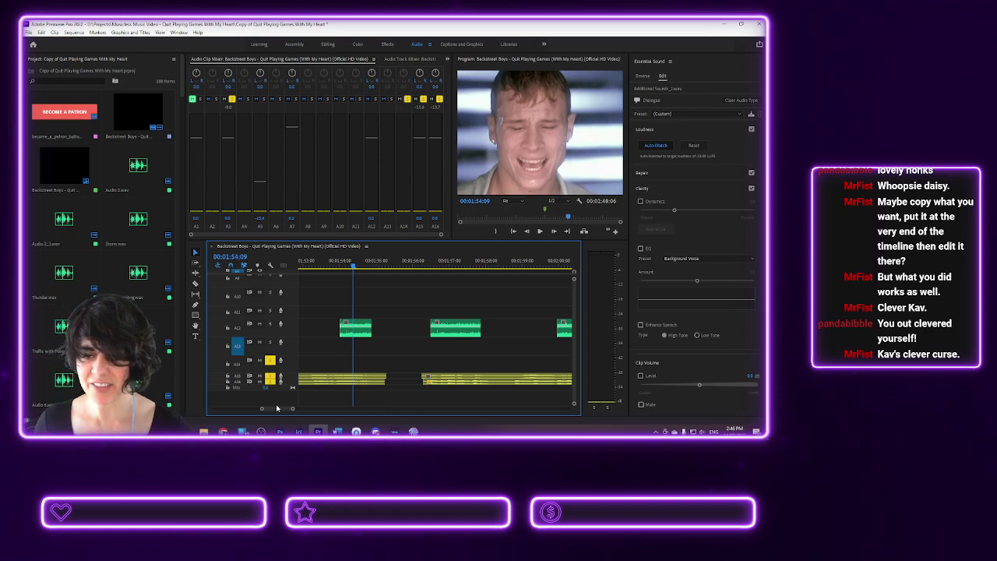
- Listen to the soloed tracks from about 00:01:54 to 00:02:00, checking the clips on A15 and A16
{"action": "left_click", "coordinate": [324, 260]}
{"action": "key", "text": "space"}
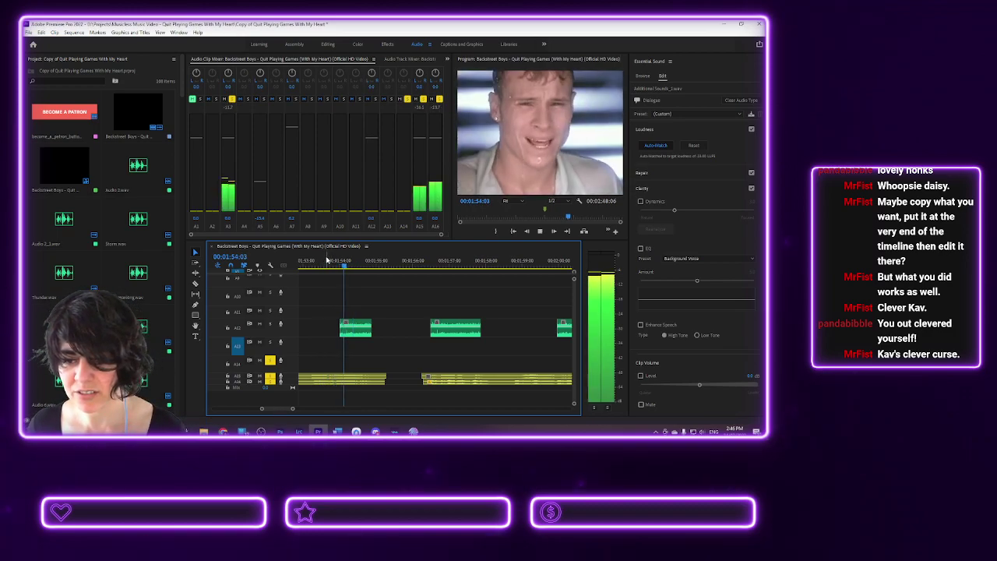
{"action": "key", "text": "space"}
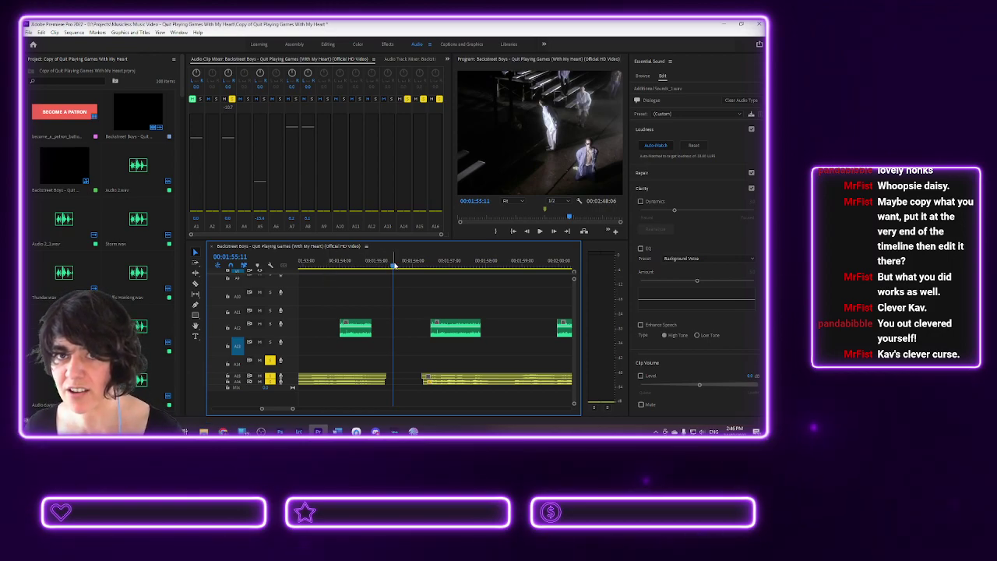
{"action": "key", "text": "space"}
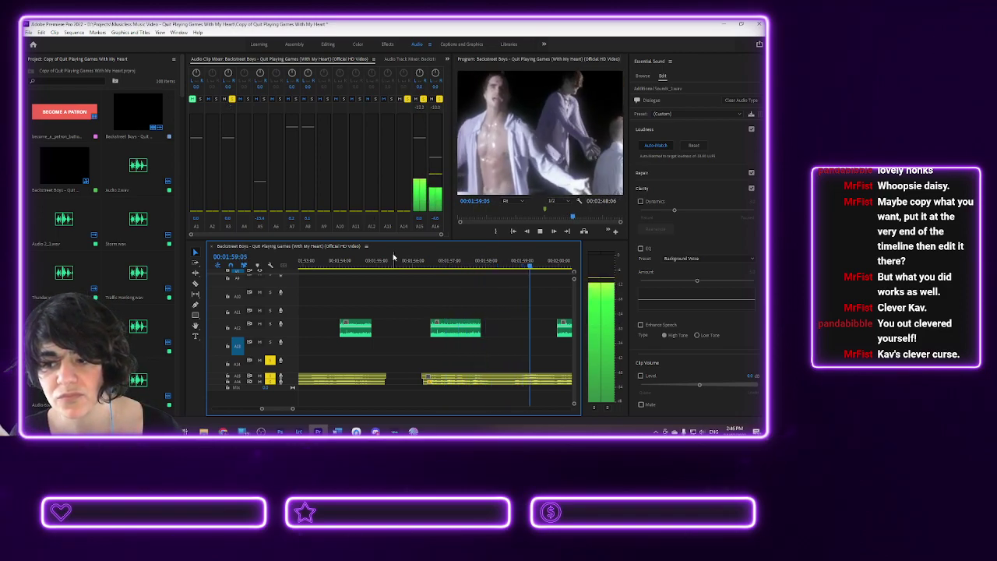
{"action": "key", "text": "space"}
{"action": "left_click_drag", "start_coordinate": [278, 412], "coordinate": [286, 411]}
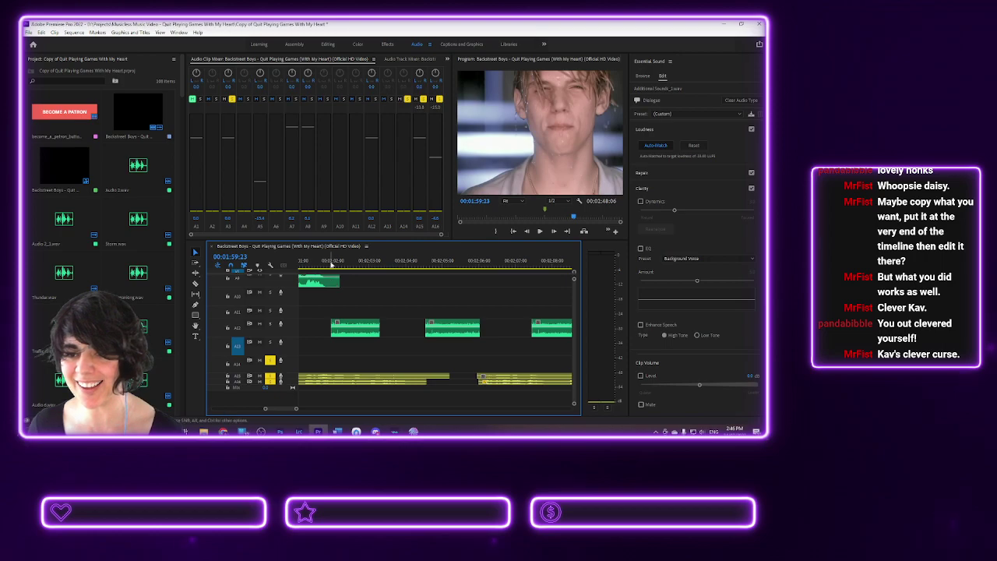
- Play the soloed tracks from about 00:02:00 to 00:02:16 to check their levels
{"action": "left_click", "coordinate": [330, 265]}
{"action": "key", "text": "space"}
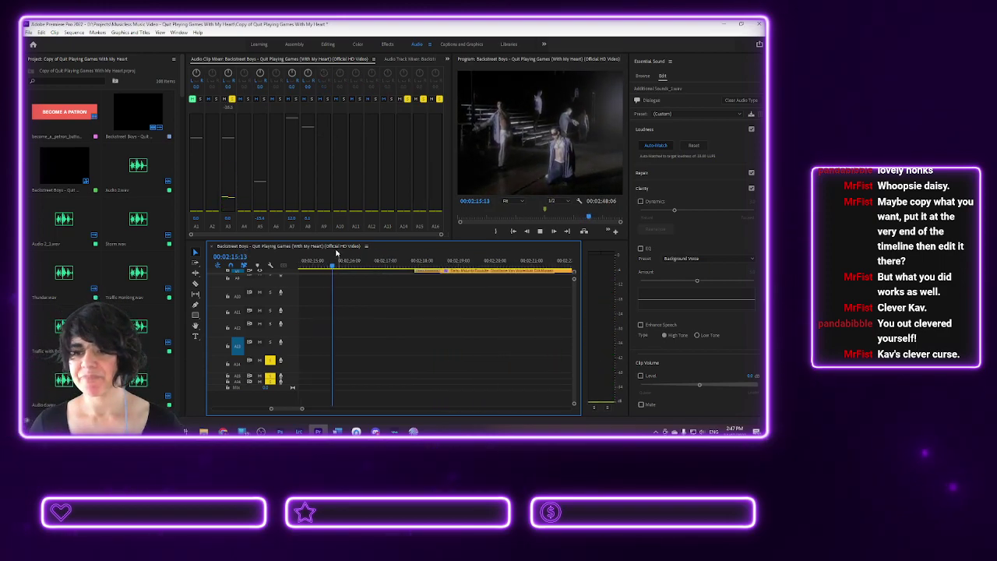
{"action": "key", "text": "space"}
- Turn off solo on tracks A14, A15 and A16 and solo A13 instead
{"action": "left_click_drag", "start_coordinate": [285, 410], "coordinate": [255, 406]}
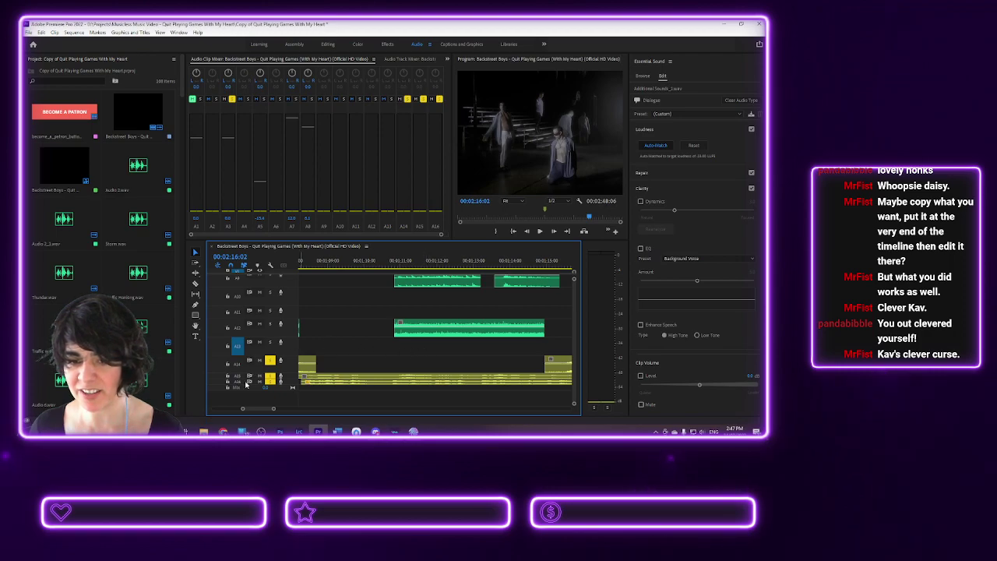
{"action": "left_click_drag", "start_coordinate": [259, 410], "coordinate": [285, 413]}
{"action": "left_click", "coordinate": [270, 361]}
{"action": "left_click", "coordinate": [270, 378]}
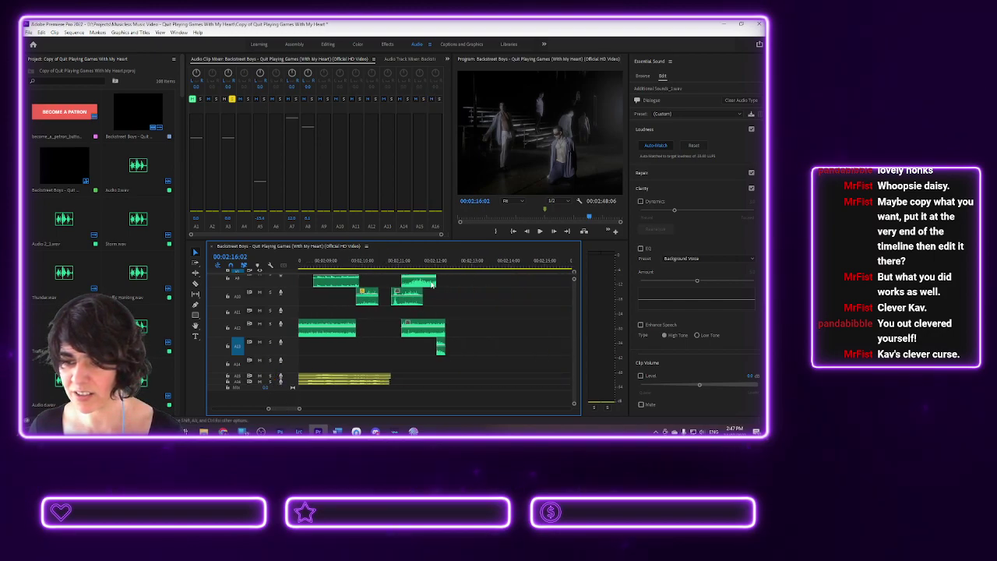
{"action": "left_click", "coordinate": [270, 342]}
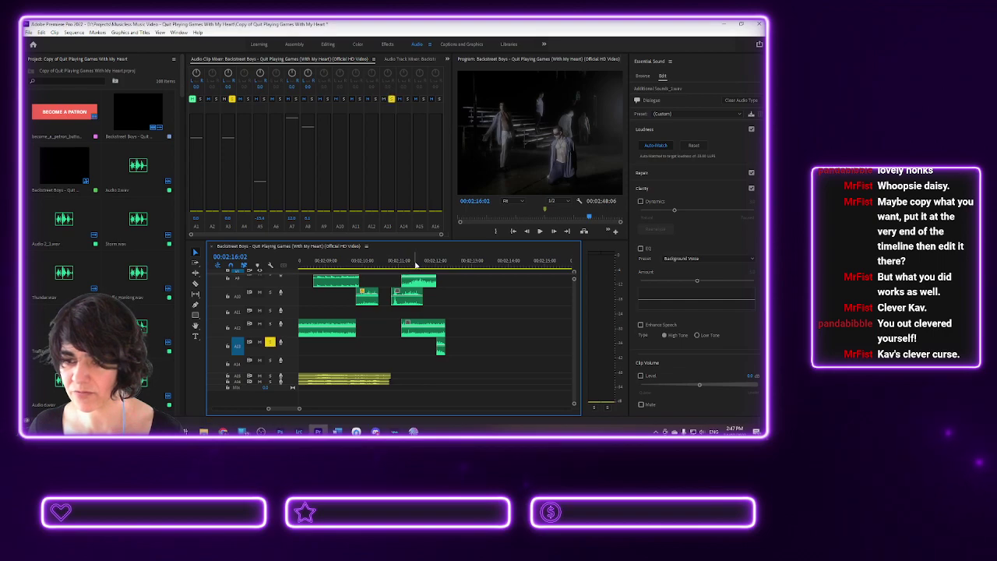
- Listen repeatedly to the section around 00:02:11 to 00:02:13 to check the short clip on A13
{"action": "left_click", "coordinate": [432, 261]}
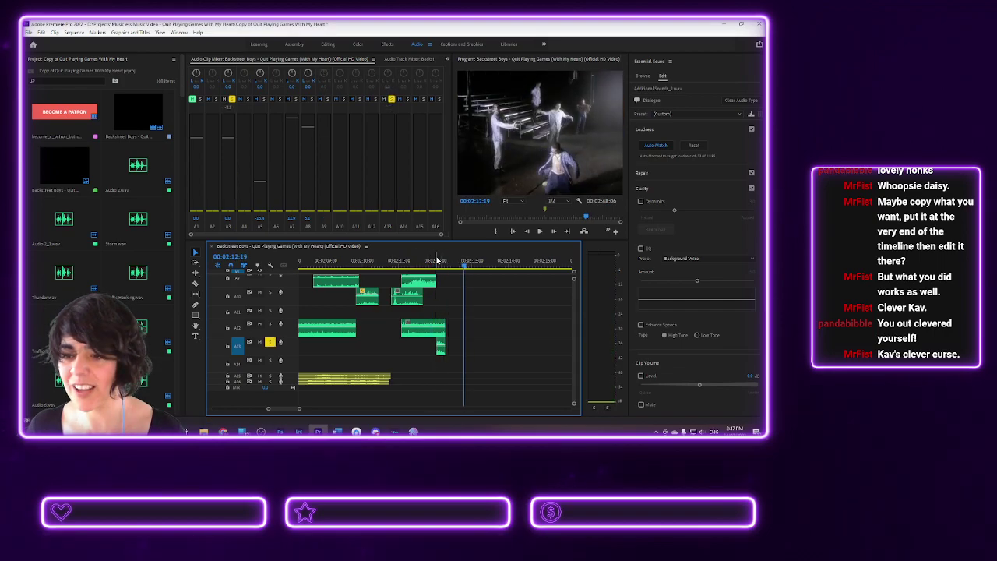
{"action": "left_click", "coordinate": [420, 265]}
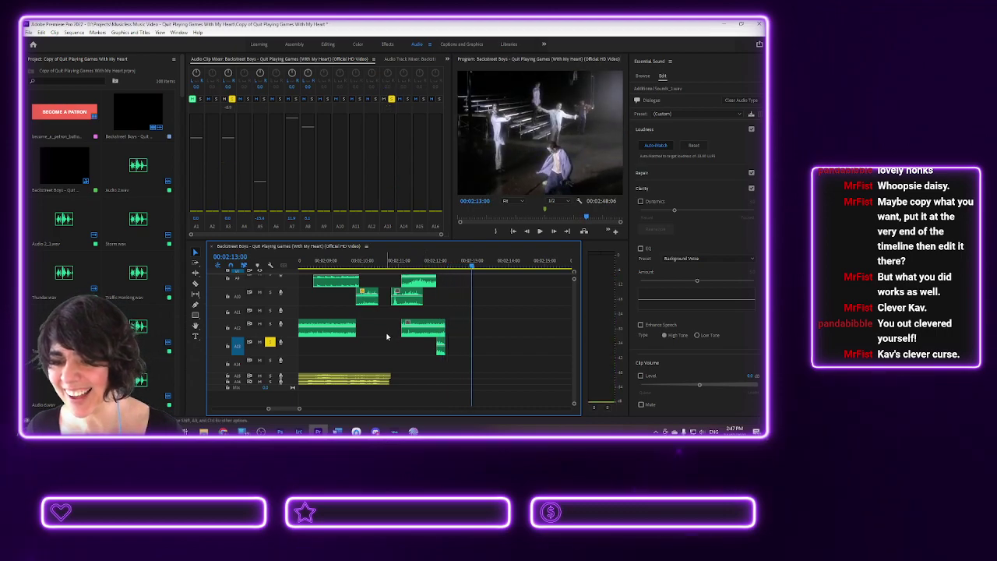
{"action": "left_click", "coordinate": [394, 264]}
{"action": "key", "text": "space"}
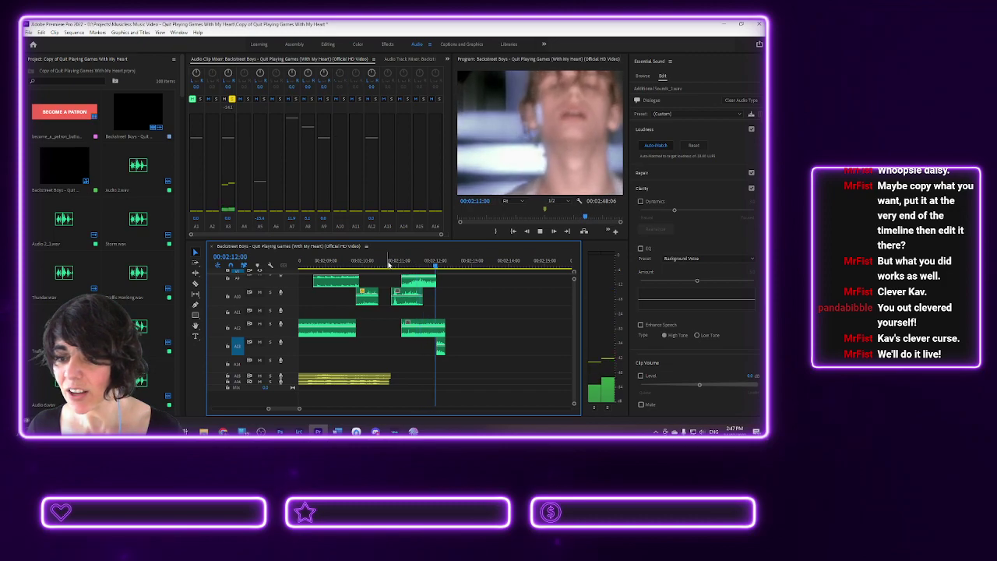
{"action": "left_click", "coordinate": [421, 262]}
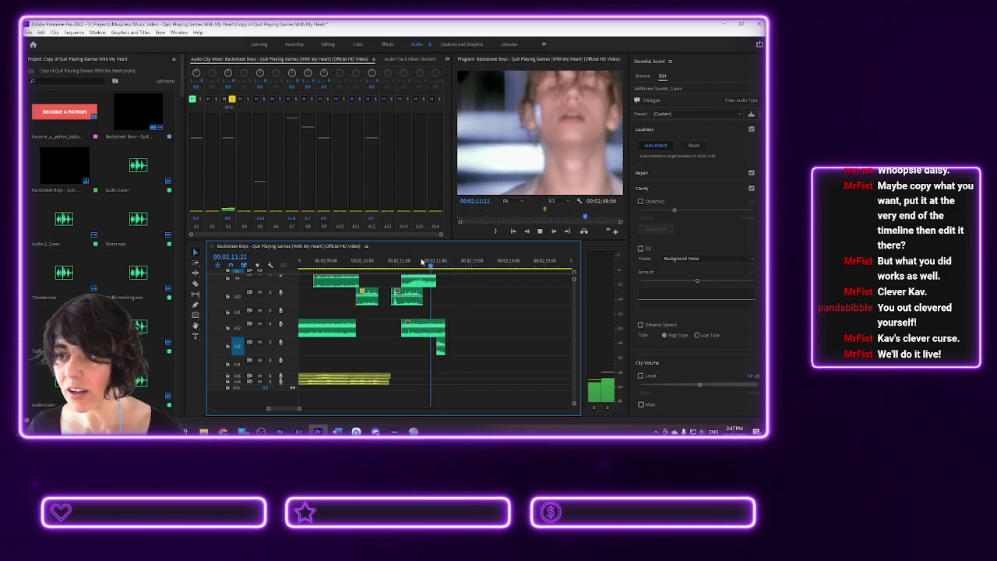
{"action": "key", "text": "space"}
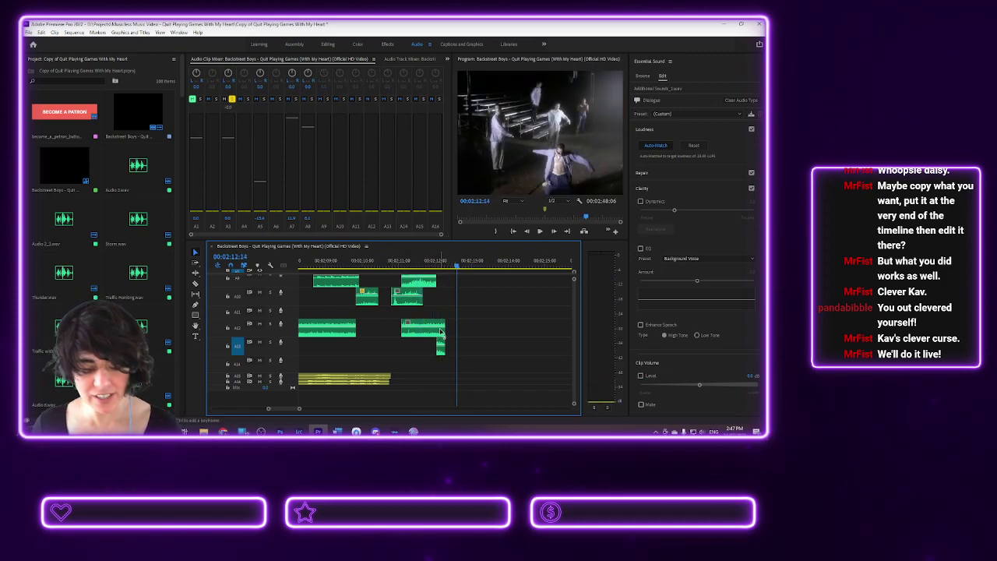
- Try extending the start of the short A13 clip back to the start of the A12 clip above it, and play it
{"action": "key", "text": "minus"}
{"action": "key", "text": "minus"}
{"action": "key", "text": "minus"}
{"action": "key", "text": "minus"}
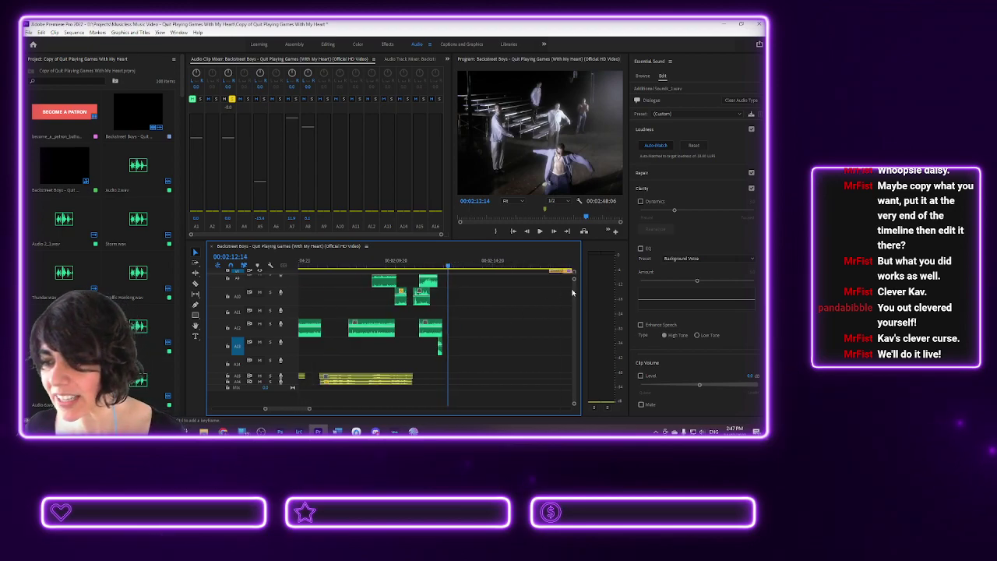
{"action": "key", "text": "shift+equal"}
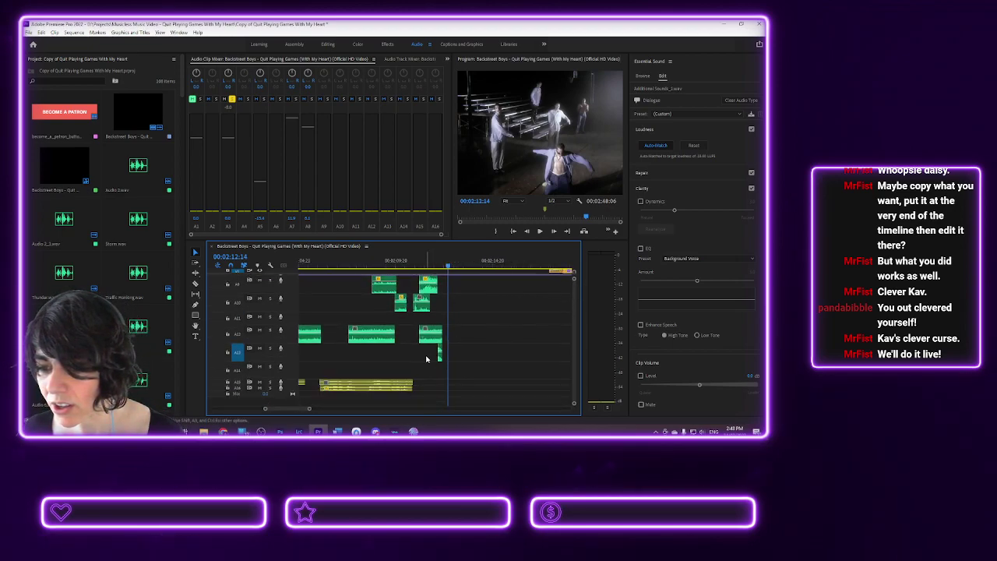
{"action": "left_click_drag", "start_coordinate": [438, 355], "coordinate": [438, 356]}
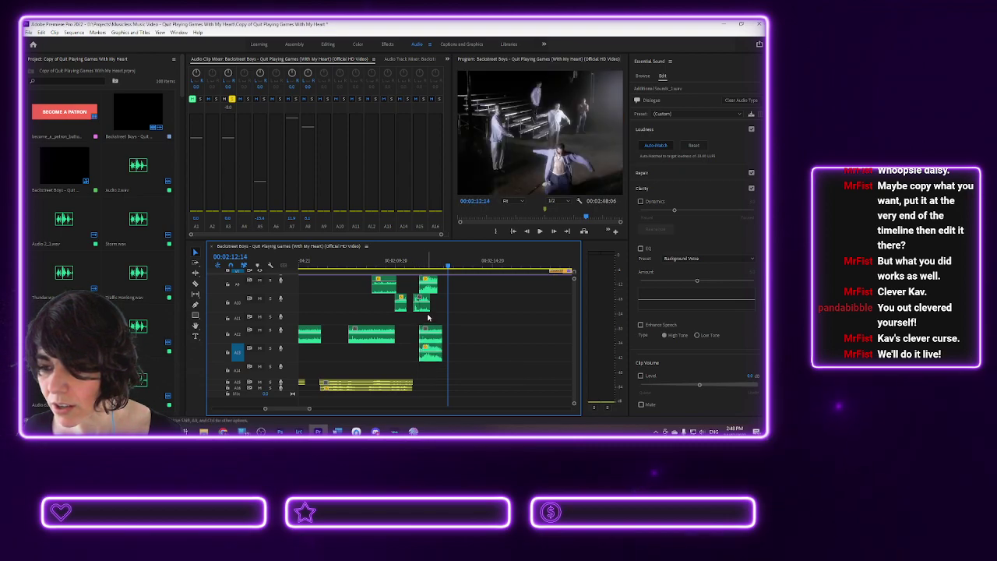
{"action": "left_click", "coordinate": [416, 267]}
{"action": "key", "text": "space"}
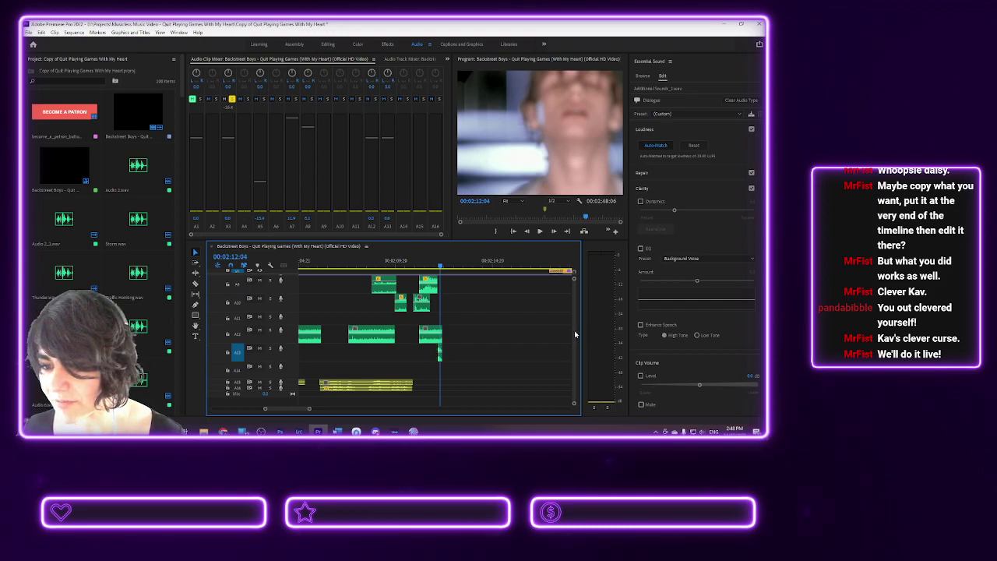
- Clear the solo on A3 and play the full mix around 00:02:12
{"action": "scroll", "coordinate": [575, 334], "scroll_direction": "up", "scroll_amount": 3}
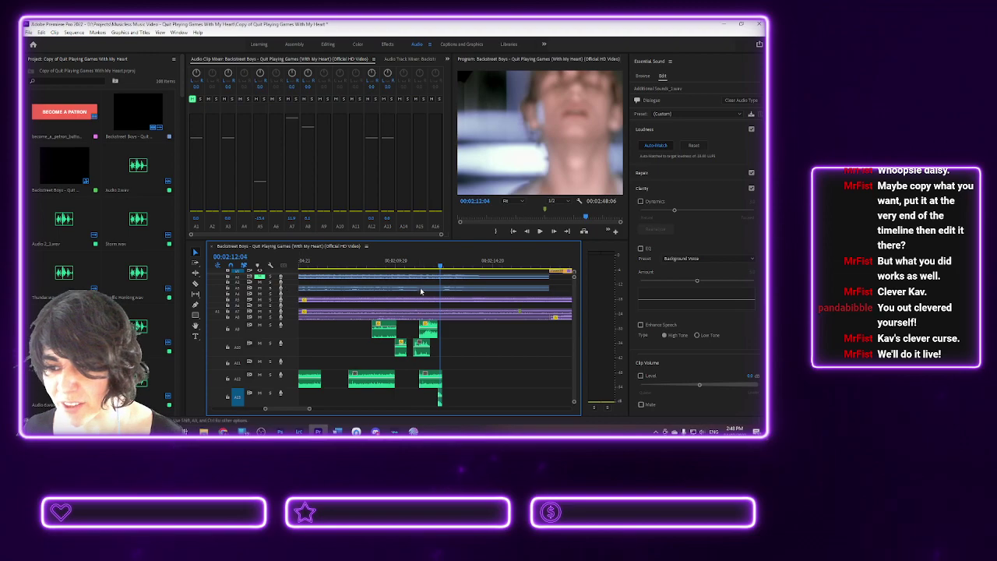
{"action": "key", "text": "space"}
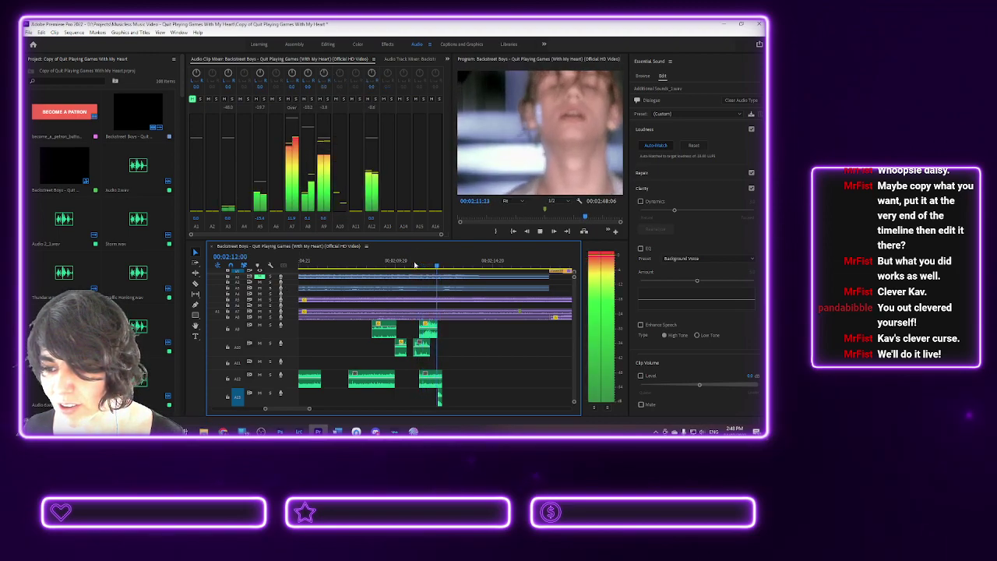
{"action": "key", "text": "space"}
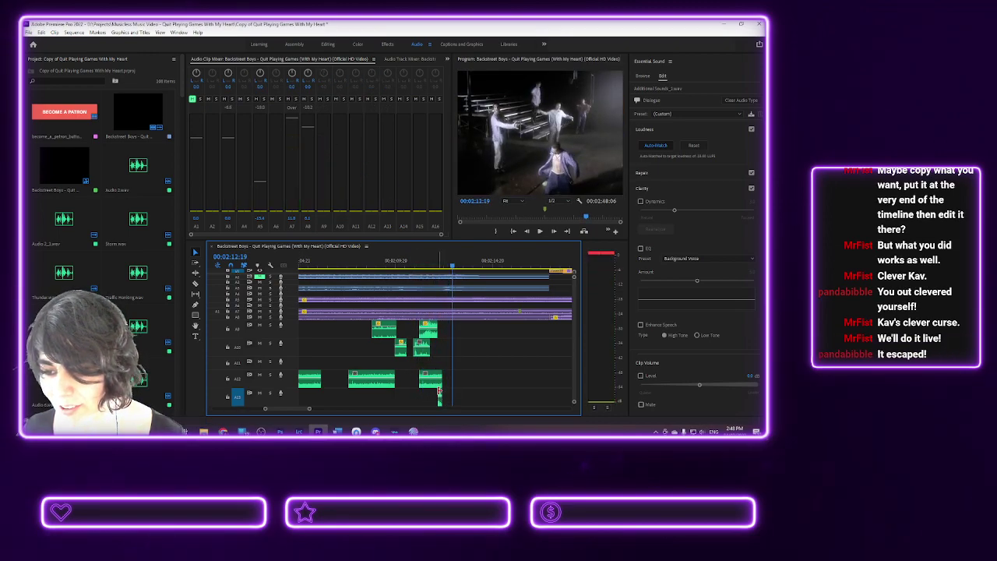
- Move the short clip from A13 up to A9, directly after the clip ending near 00:02:12, and play the section
{"action": "left_click", "coordinate": [439, 396]}
{"action": "left_click_drag", "start_coordinate": [439, 395], "coordinate": [439, 329]}
{"action": "left_click", "coordinate": [420, 262]}
{"action": "key", "text": "space"}
{"action": "key", "text": "space"}
- Solo A9 and replay the section from about 00:02:11 to check the moved clip
{"action": "left_click", "coordinate": [270, 326]}
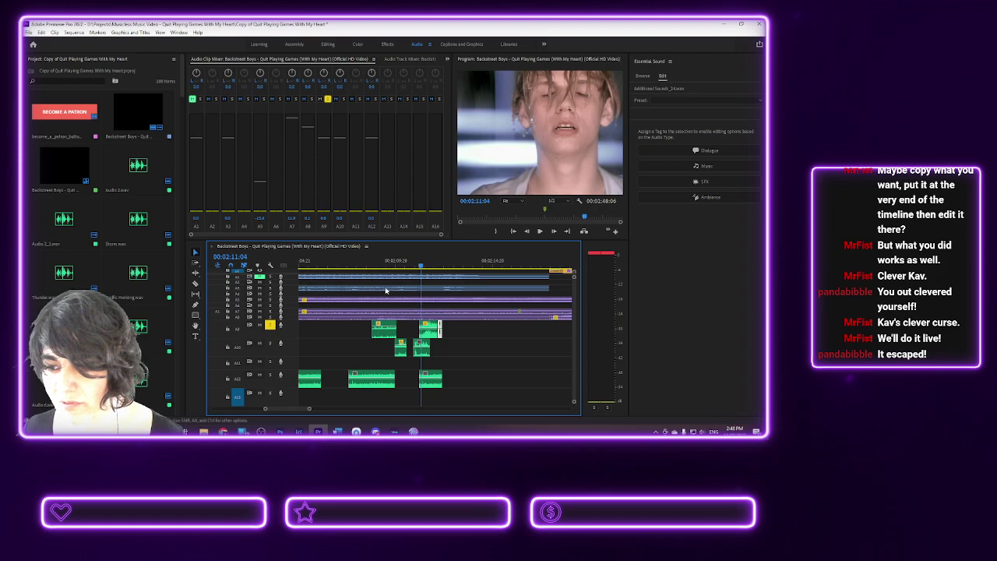
{"action": "left_click", "coordinate": [402, 265]}
{"action": "key", "text": "space"}
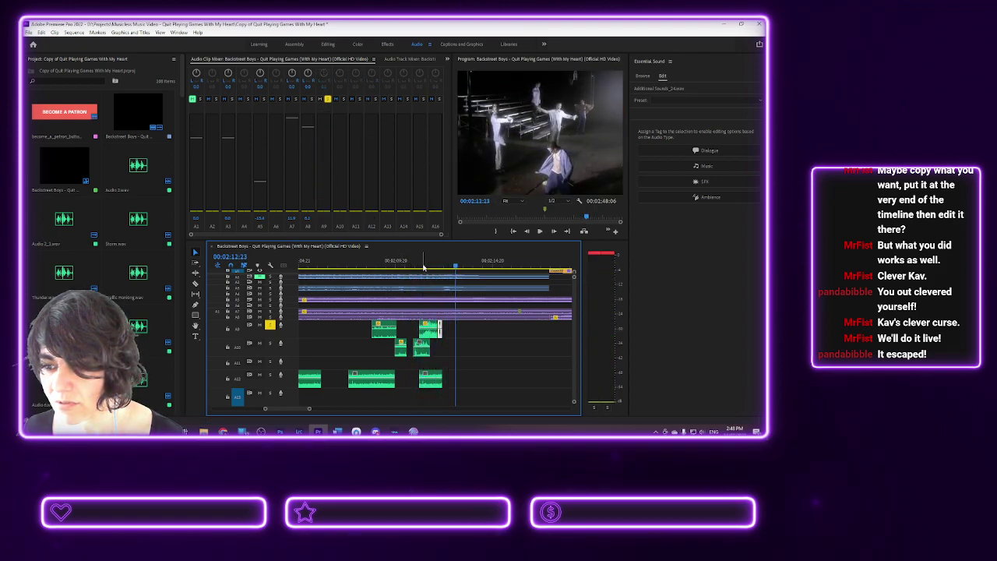
{"action": "left_click", "coordinate": [424, 267]}
{"action": "key", "text": "space"}
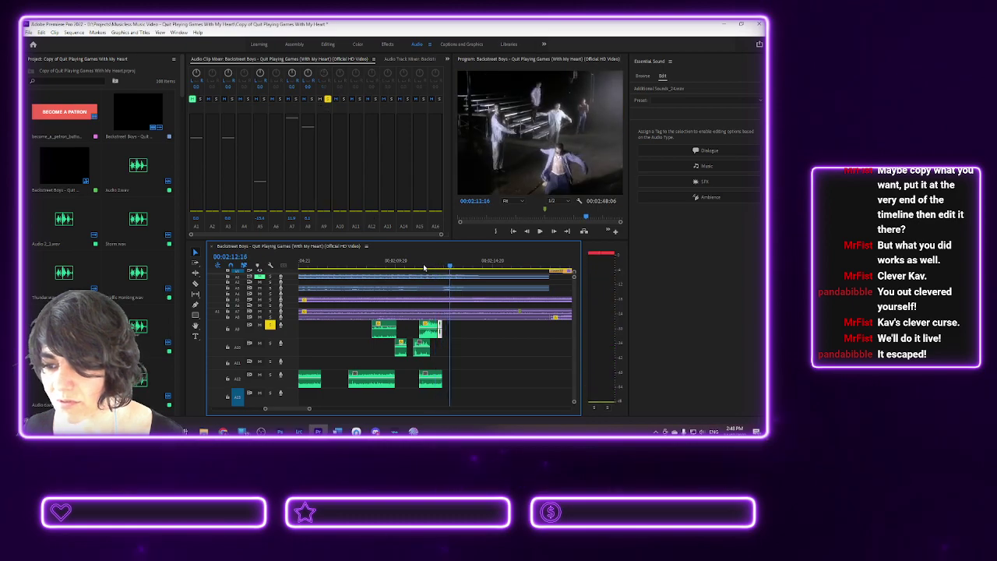
- Save the project and switch to the Editing workspace
{"action": "scroll", "coordinate": [572, 291], "scroll_direction": "down", "scroll_amount": 5}
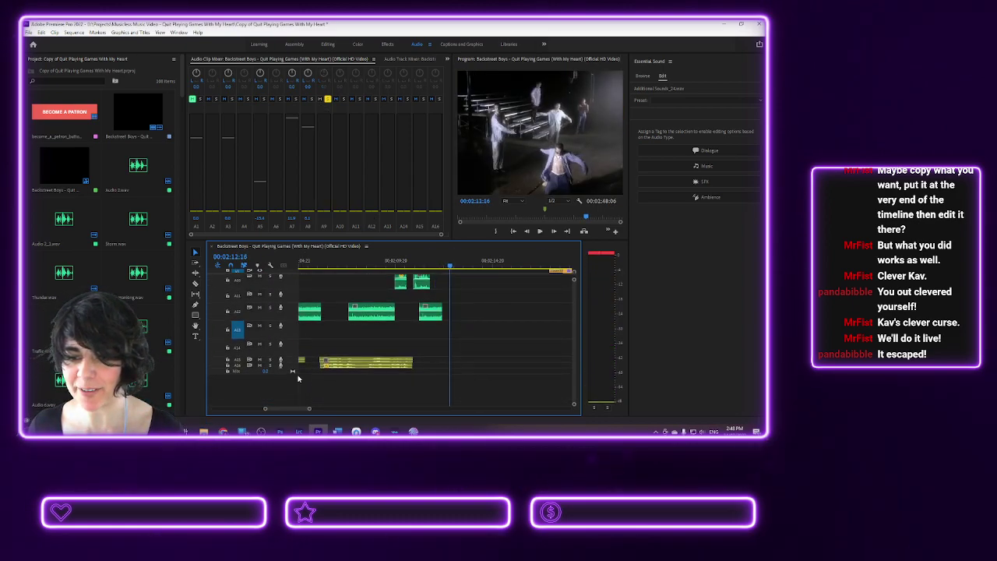
{"action": "scroll", "coordinate": [295, 411], "scroll_direction": "left", "scroll_amount": 2}
{"action": "left_click_drag", "start_coordinate": [294, 412], "coordinate": [284, 408]}
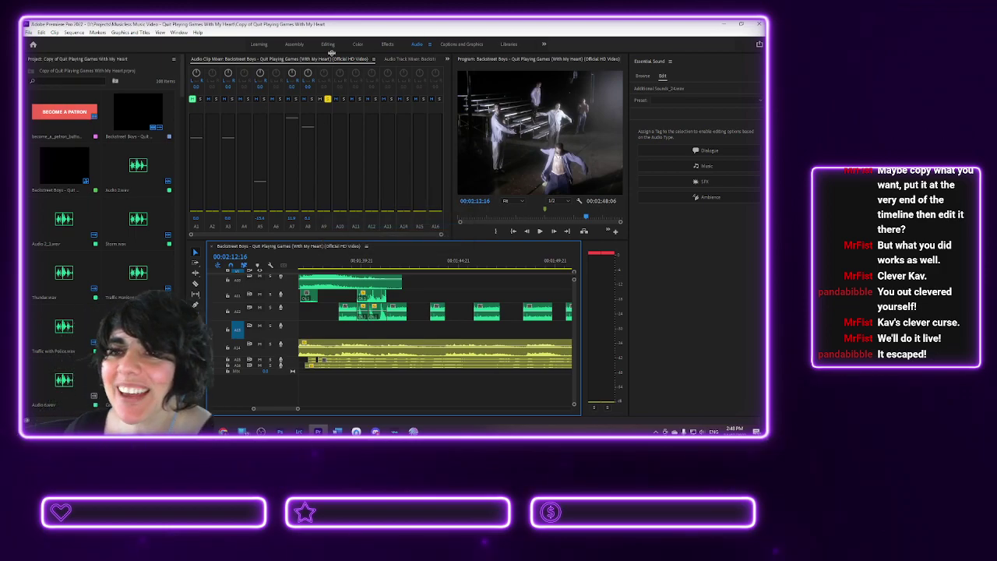
{"action": "left_click", "coordinate": [328, 44]}
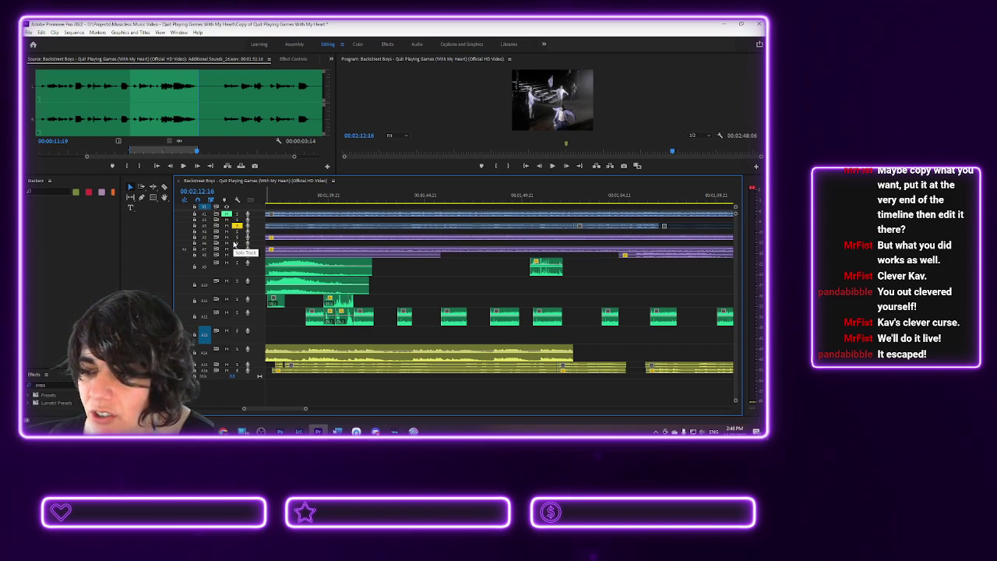
- Solo A3 and A14 instead of A9 and play the timeline through about 00:01:58
{"action": "left_click_drag", "start_coordinate": [281, 408], "coordinate": [284, 411]}
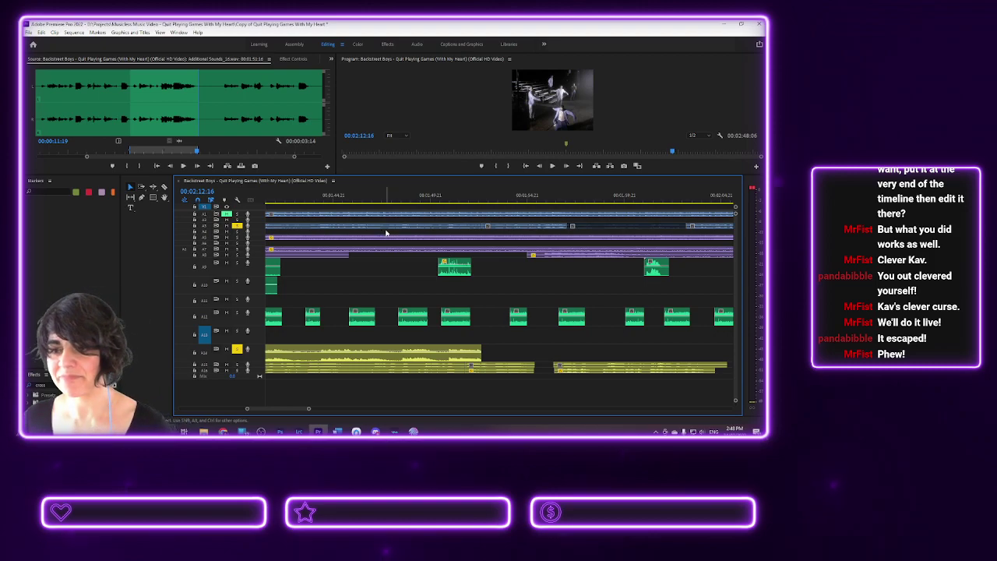
{"action": "key", "text": "space"}
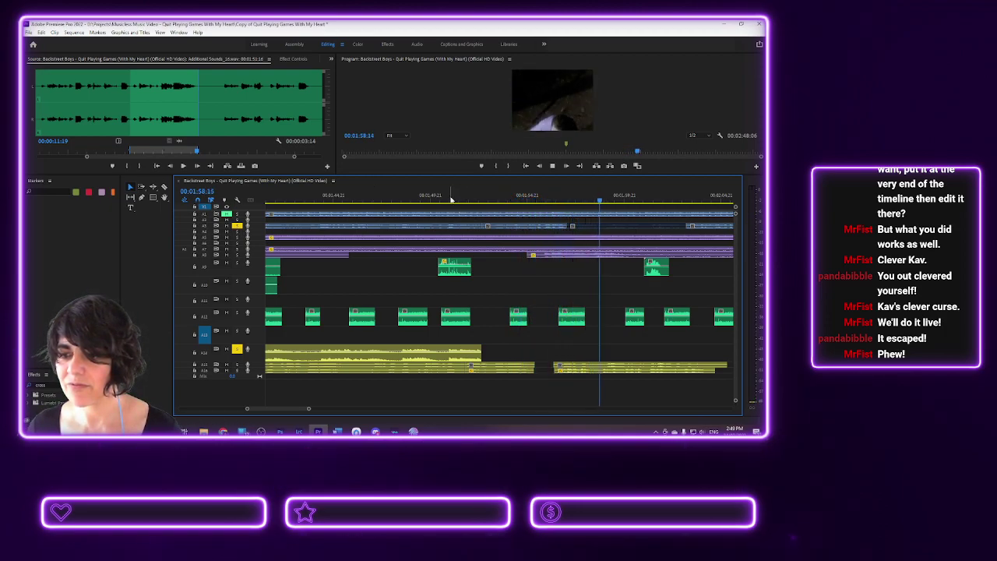
{"action": "key", "text": "space"}
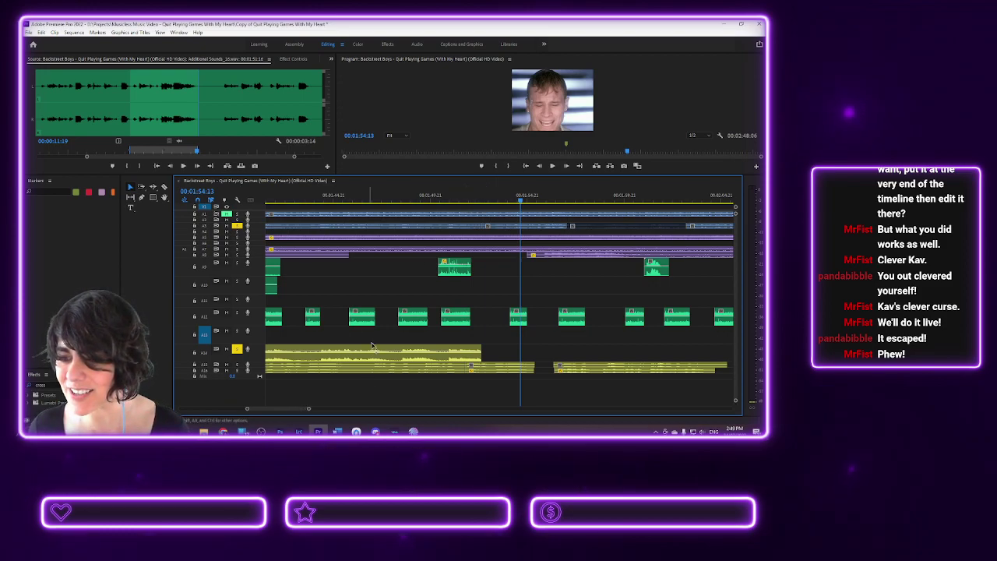
- Record a voice-over onto track A13 from about 00:01:49 to 00:02:08
{"action": "left_click", "coordinate": [470, 202]}
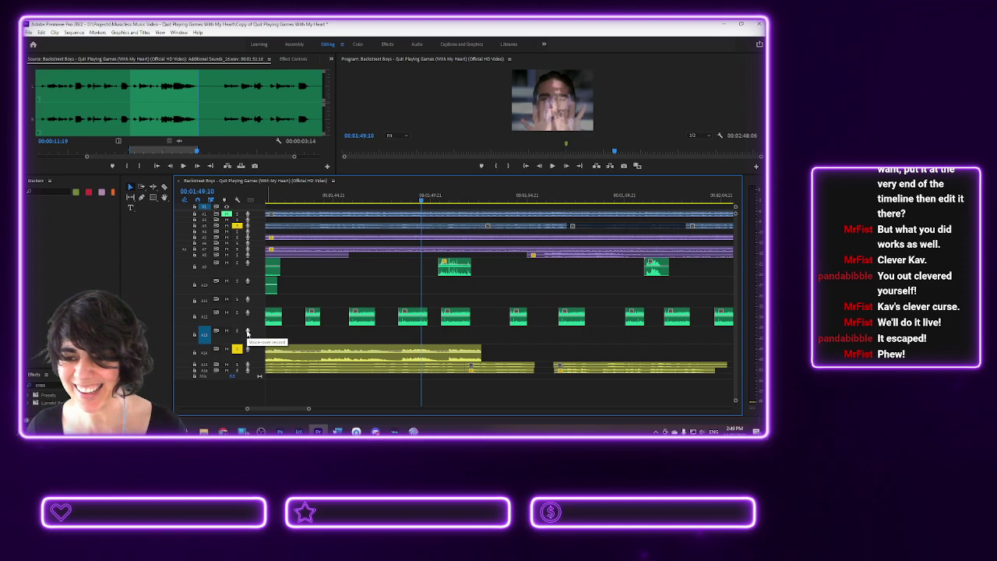
{"action": "left_click", "coordinate": [248, 334]}
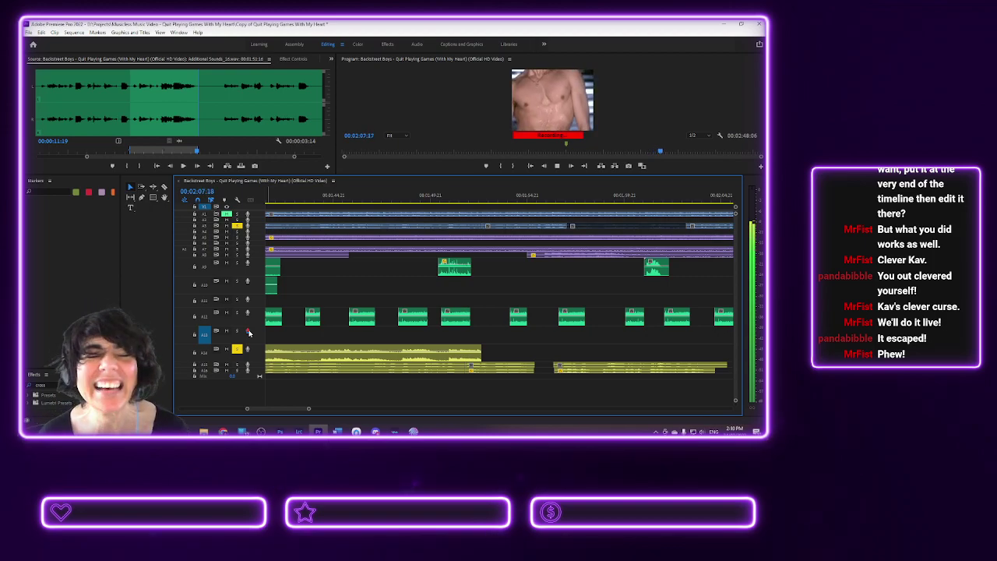
{"action": "left_click", "coordinate": [248, 333]}
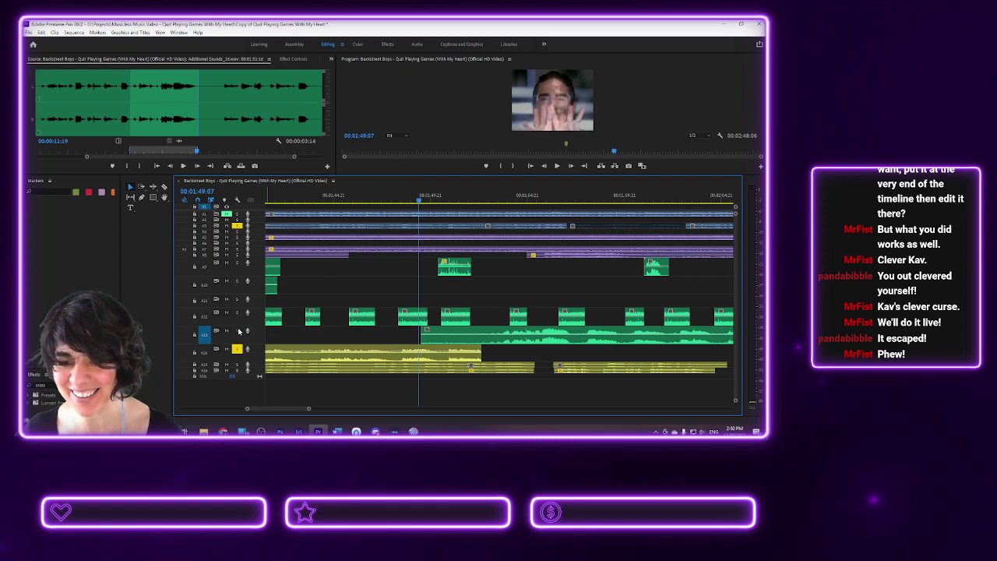
- Solo A13 and play back the new voice-over together with the other soloed tracks up to about 00:02:05
{"action": "left_click", "coordinate": [238, 331]}
{"action": "key", "text": "space"}
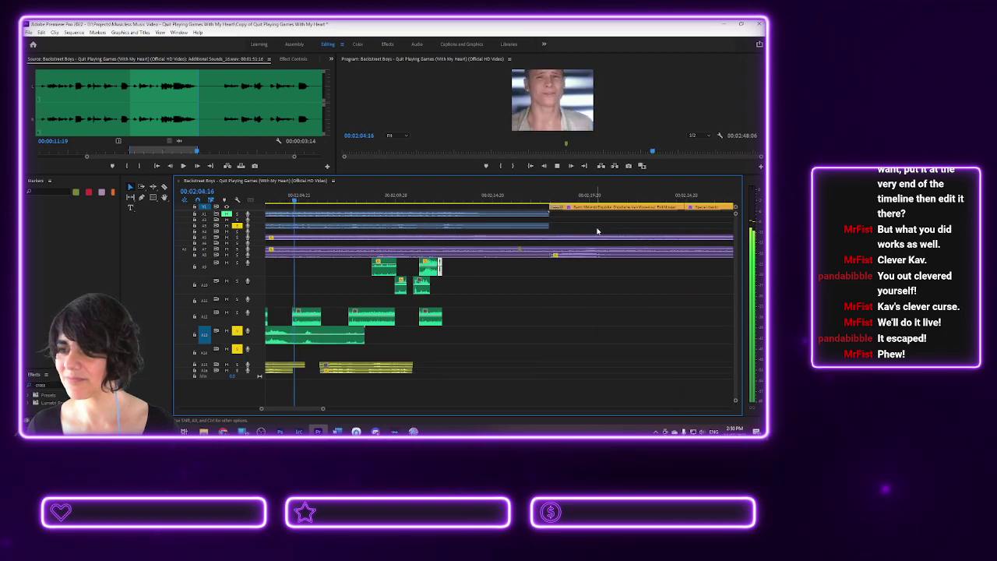
{"action": "left_click", "coordinate": [316, 201]}
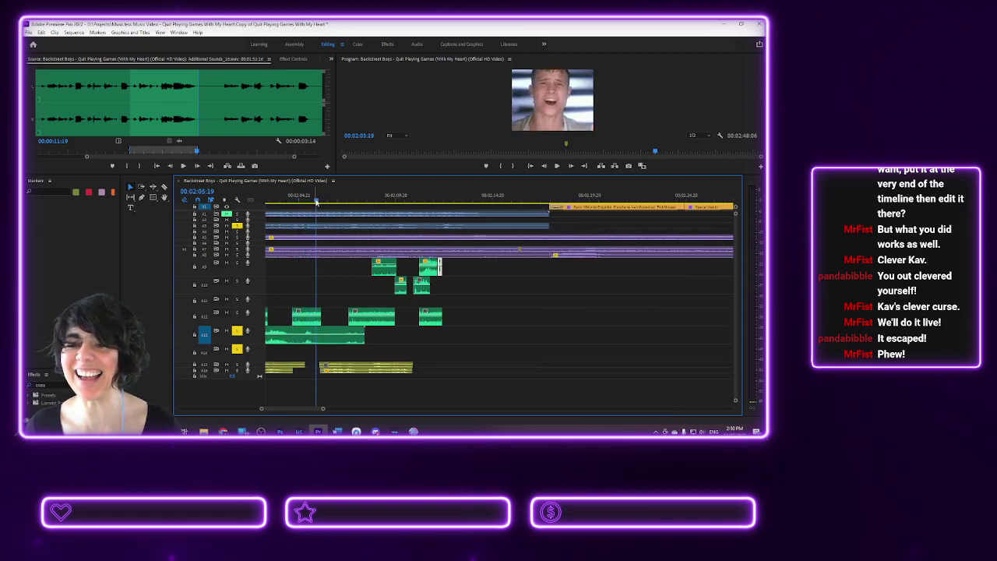
{"action": "key", "text": "j"}
{"action": "key", "text": "j"}
{"action": "key", "text": "j"}
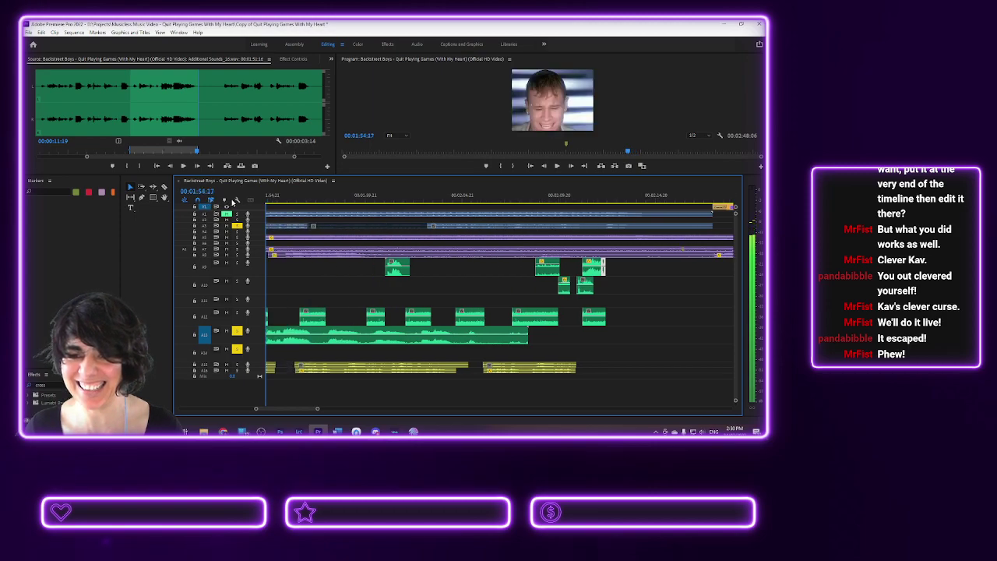
- Enable the clip on track A3 between about 00:01:57 and 00:02:03
{"action": "left_click", "coordinate": [352, 228]}
{"action": "right_click", "coordinate": [350, 232]}
{"action": "left_click", "coordinate": [366, 238]}
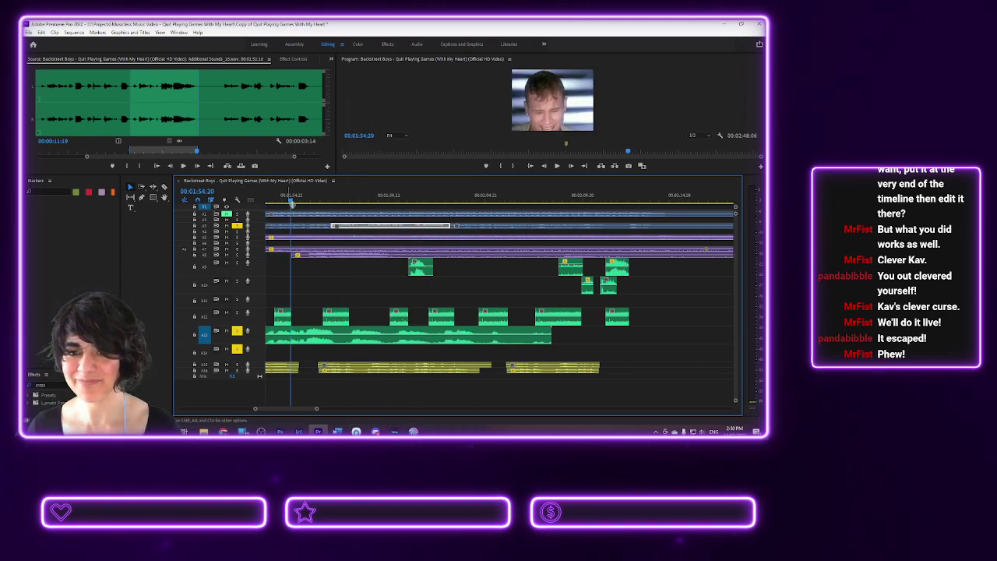
- Replay the voice-over from about 00:01:49 and delete its clip from track A13
{"action": "key", "text": "j"}
{"action": "key", "text": "j"}
{"action": "key", "text": "j"}
{"action": "key", "text": "k"}
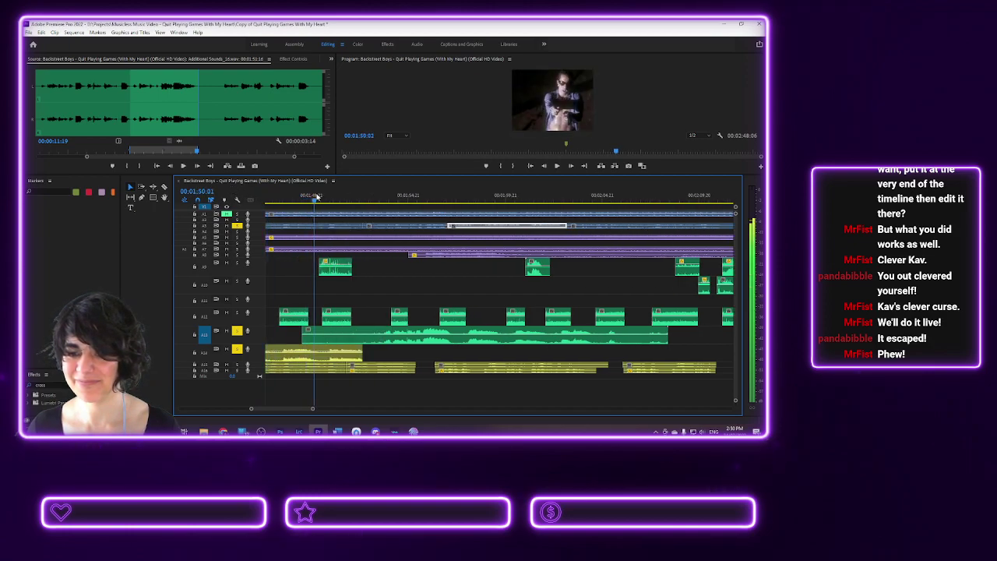
{"action": "left_click", "coordinate": [349, 334]}
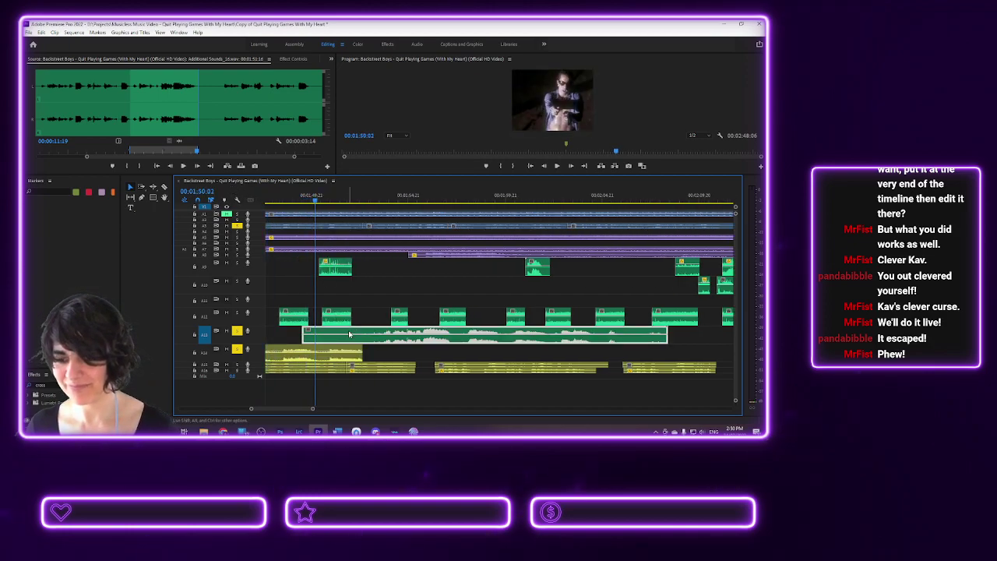
{"action": "key", "text": "Delete"}
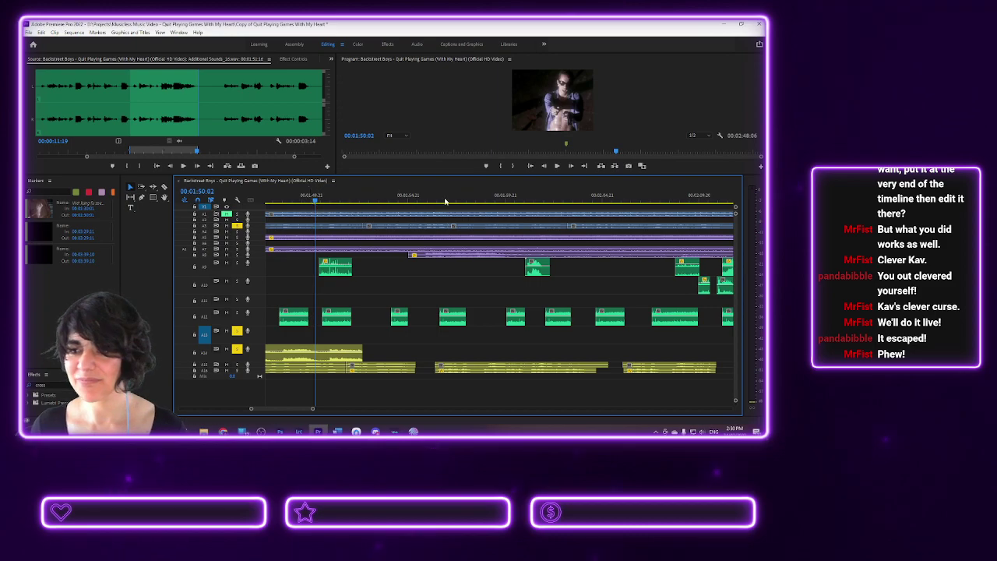
- Record a voice-over onto track A13 from about 00:01:50 to 00:02:07 and delete the take
{"action": "key", "text": "shift+k"}
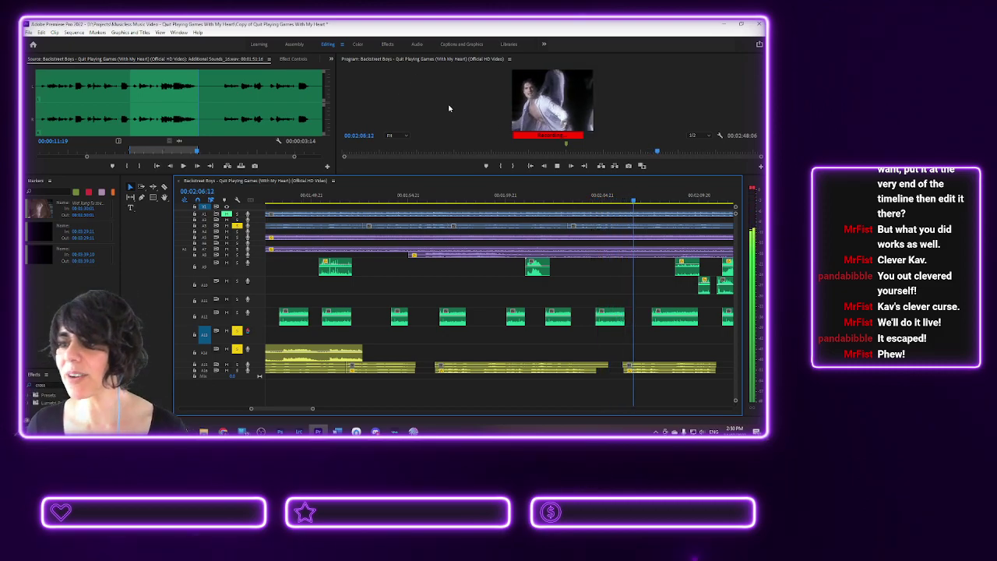
{"action": "key", "text": "space"}
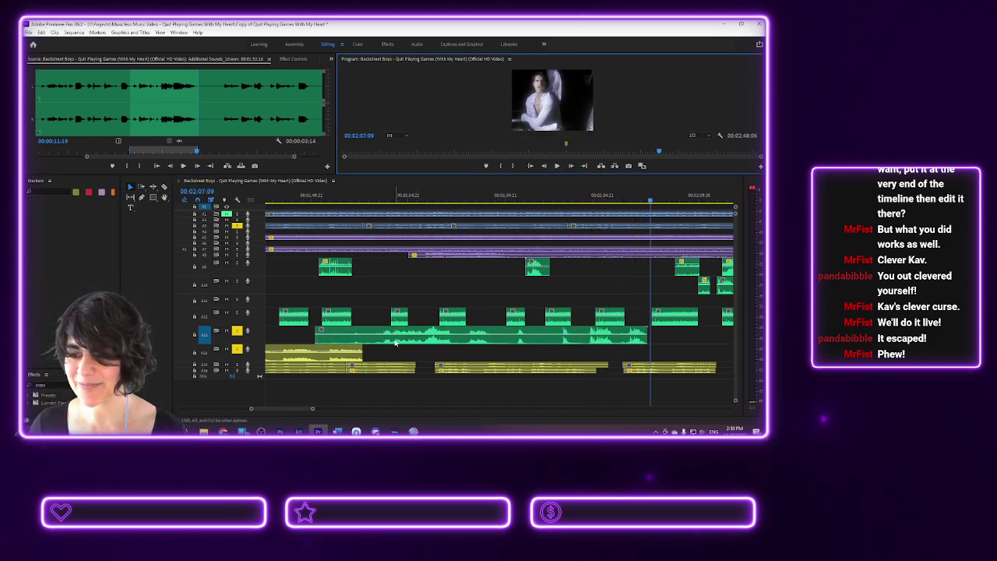
{"action": "left_click", "coordinate": [395, 341]}
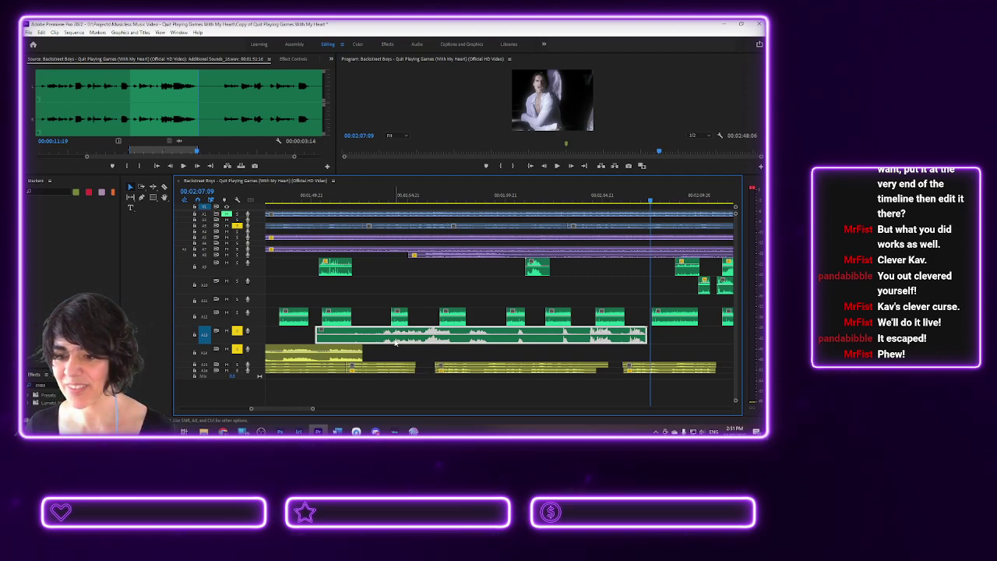
{"action": "key", "text": "Delete"}
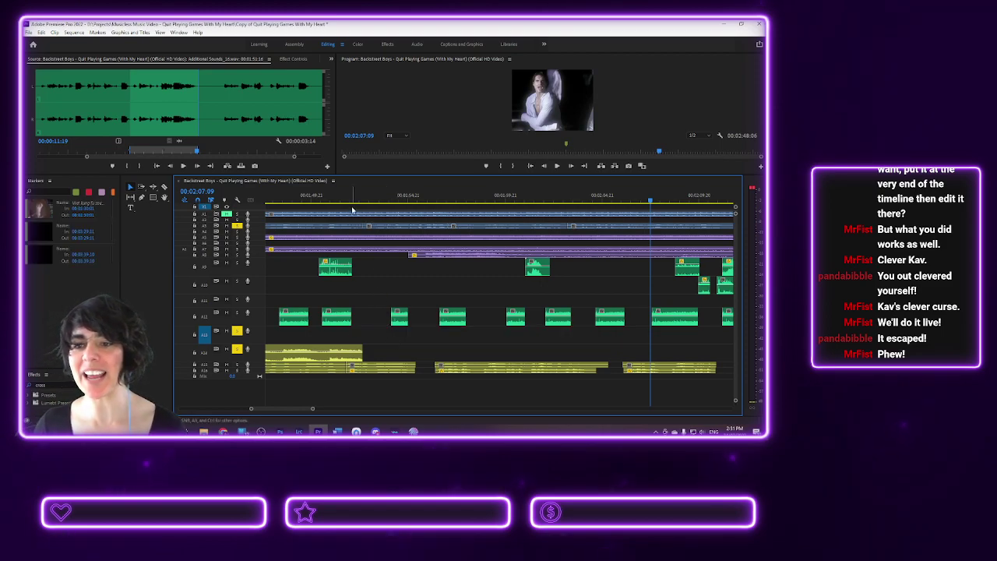
- Play through the section up to about 00:02:15 and record a voice-over onto track A13 from about 00:01:50 to 00:02:15
{"action": "key", "text": "space"}
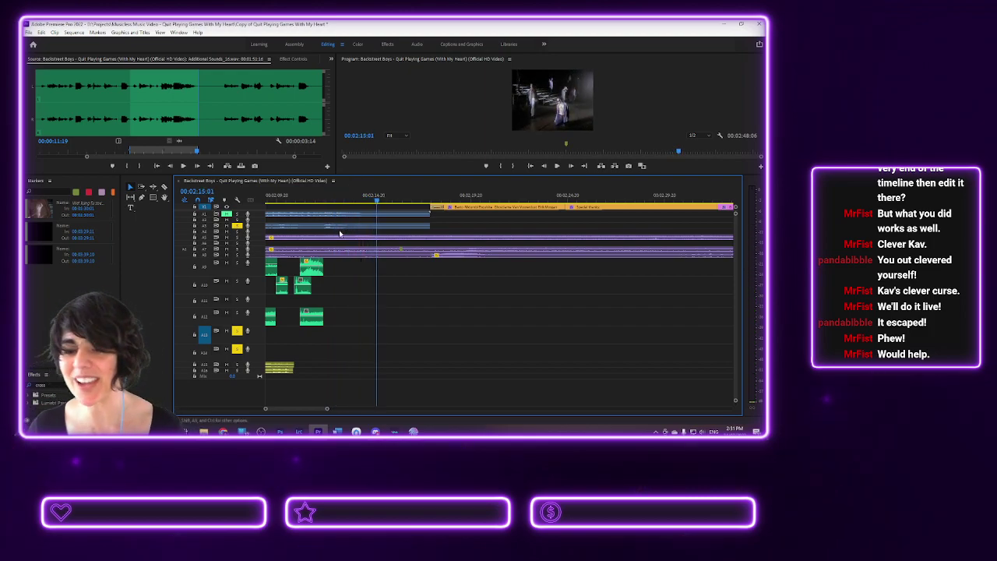
{"action": "left_click_drag", "start_coordinate": [289, 411], "coordinate": [265, 407]}
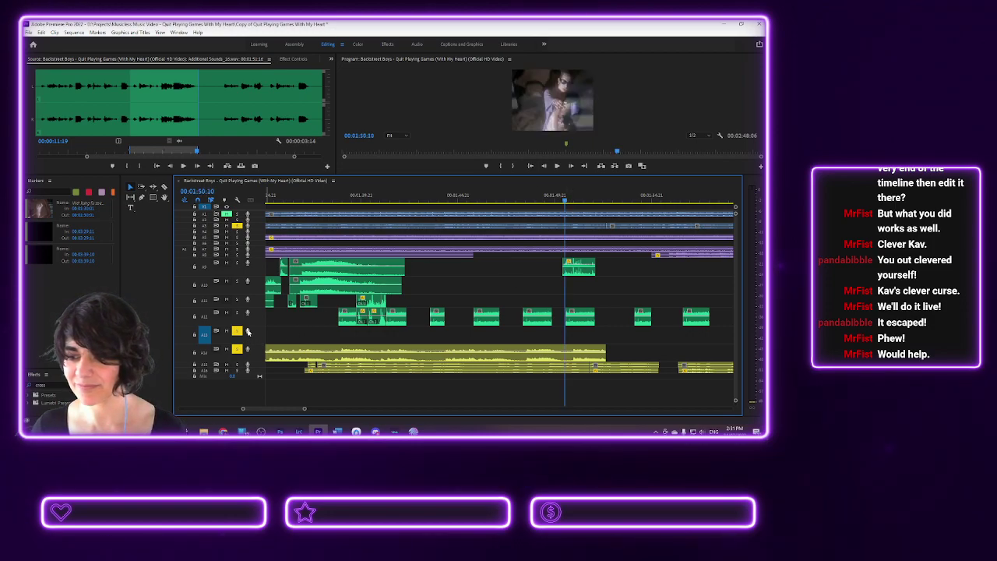
{"action": "key", "text": "space"}
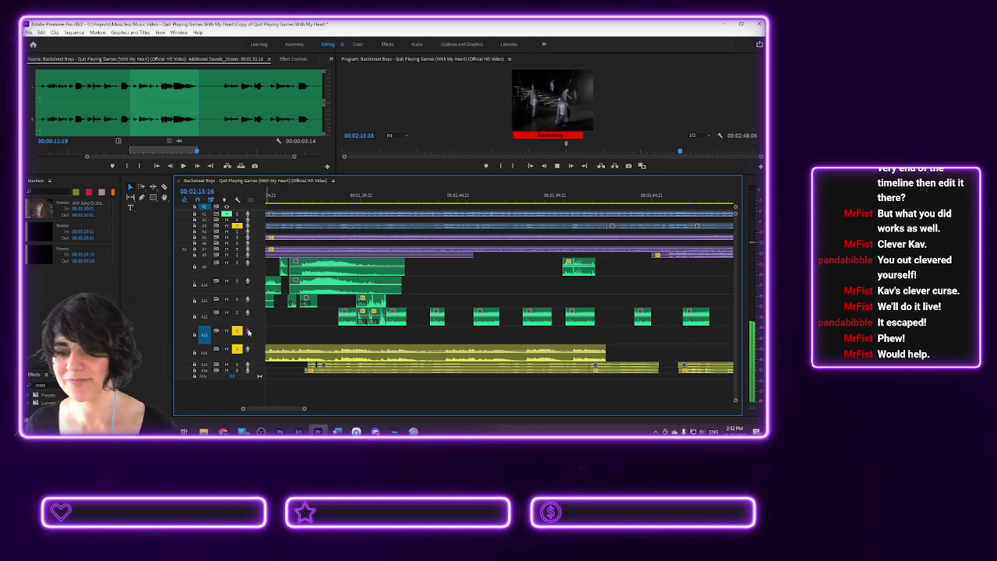
{"action": "key", "text": "space"}
- Play back the A13 take from about 00:01:50 to its end and delete its clip
{"action": "left_click_drag", "start_coordinate": [302, 408], "coordinate": [294, 411]}
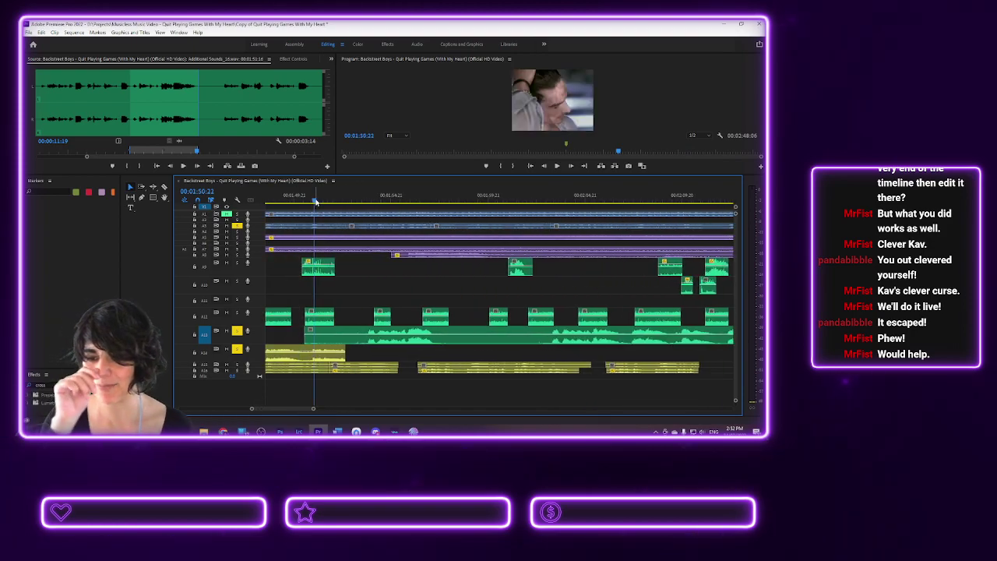
{"action": "key", "text": "space"}
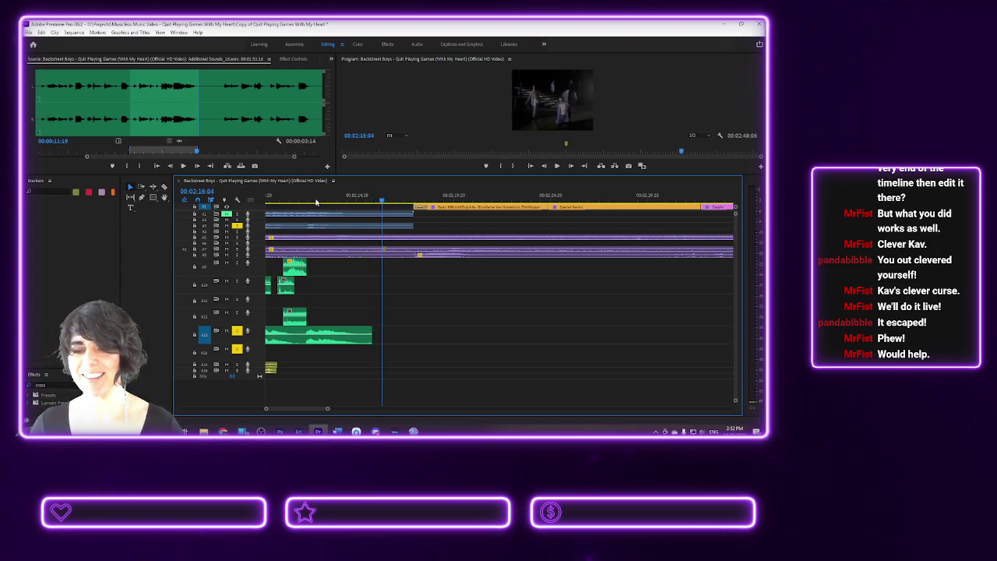
{"action": "left_click_drag", "start_coordinate": [296, 409], "coordinate": [281, 408]}
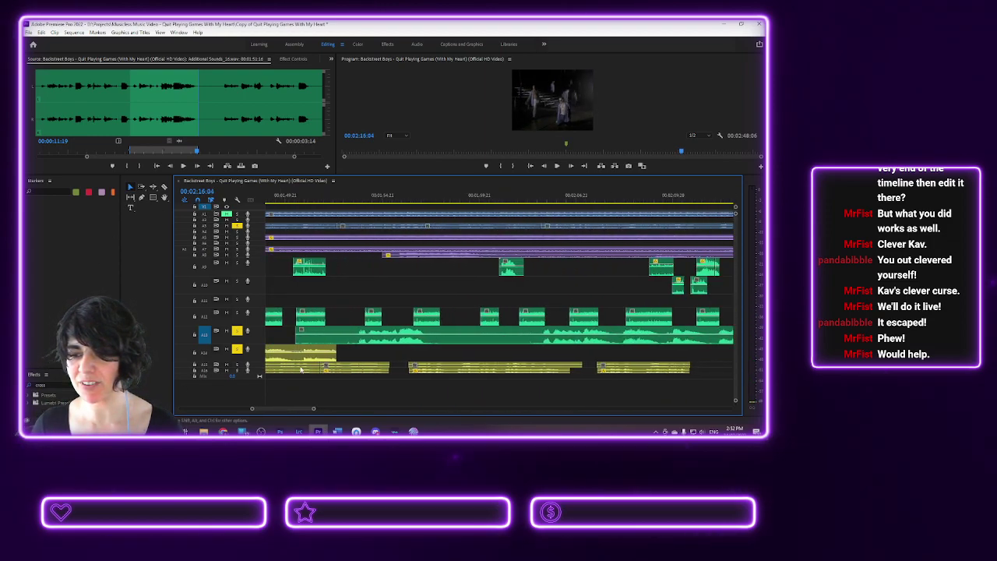
{"action": "left_click", "coordinate": [336, 341]}
{"action": "key", "text": "Delete"}
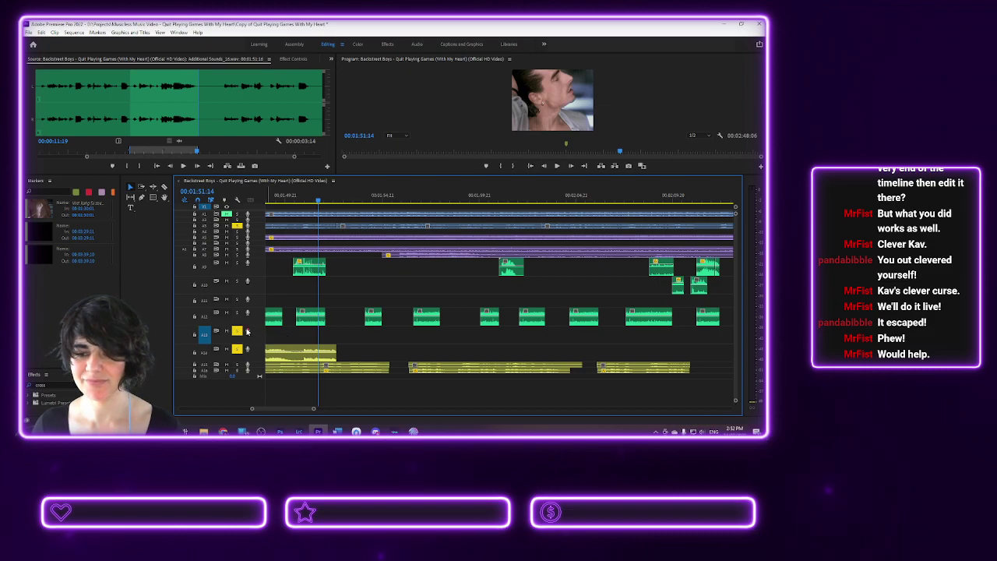
- Record a voice-over onto track A13 from about 00:01:51 to 00:02:16 and trim the clip's start to about 00:01:53
{"action": "key", "text": "space"}
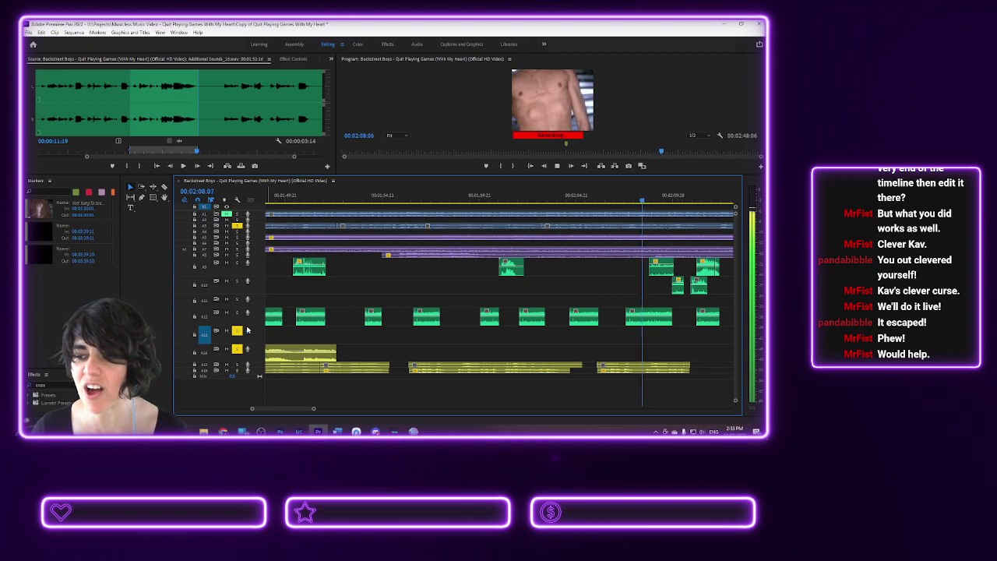
{"action": "left_click", "coordinate": [557, 168]}
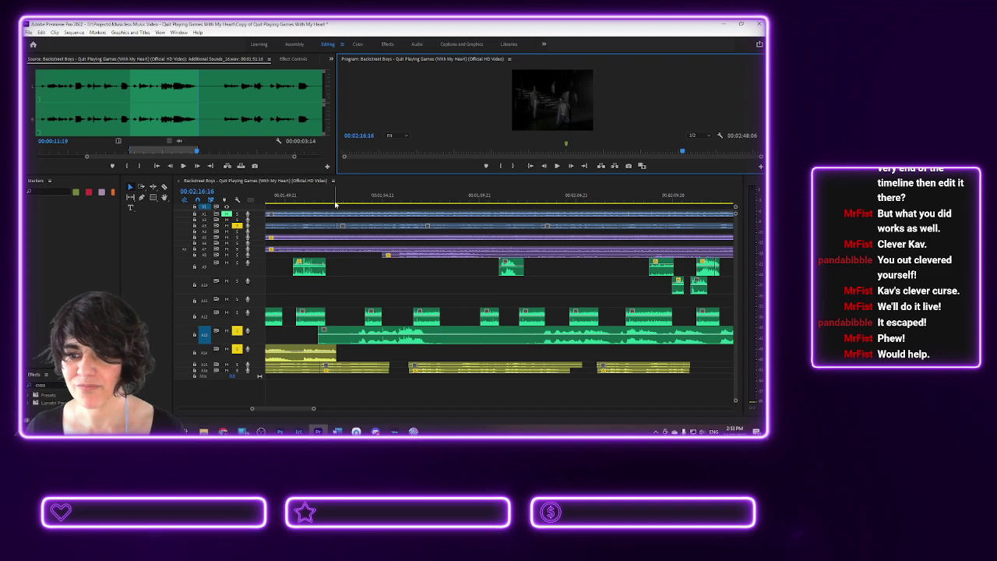
{"action": "left_click_drag", "start_coordinate": [321, 337], "coordinate": [355, 335]}
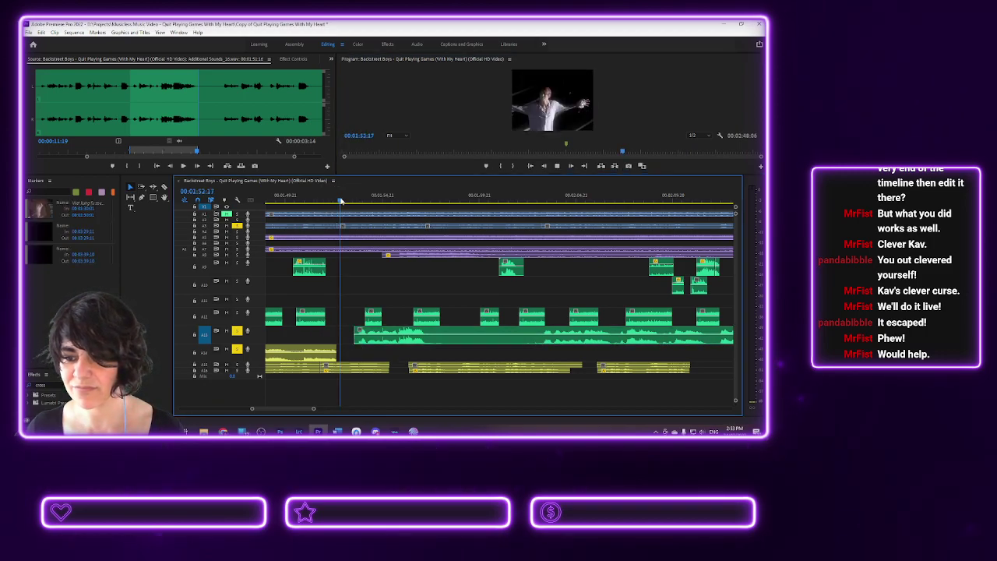
- Play back the trimmed A13 voice-over and trim its end to about 00:02:14
{"action": "key", "text": "space"}
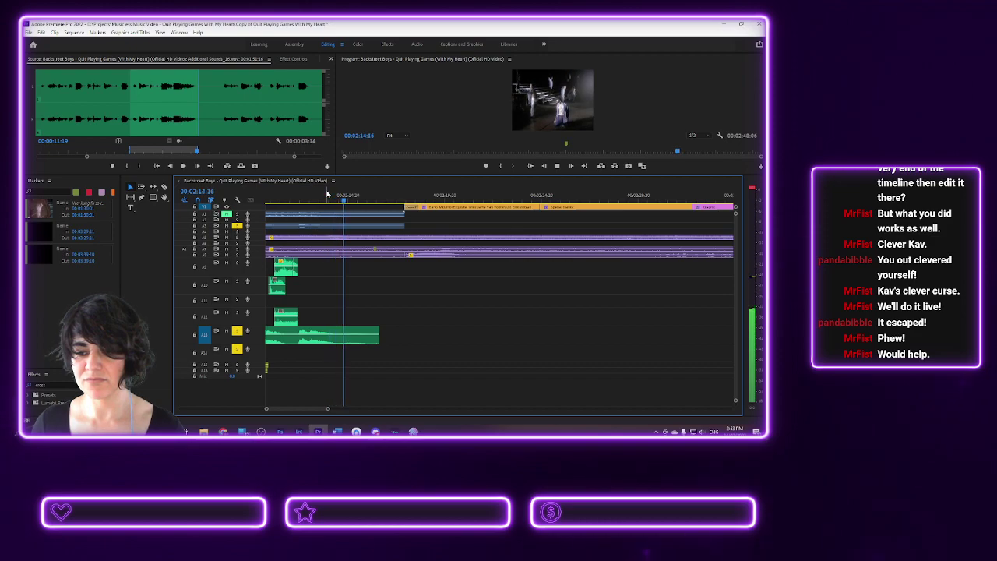
{"action": "key", "text": "space"}
{"action": "left_click_drag", "start_coordinate": [377, 337], "coordinate": [335, 355]}
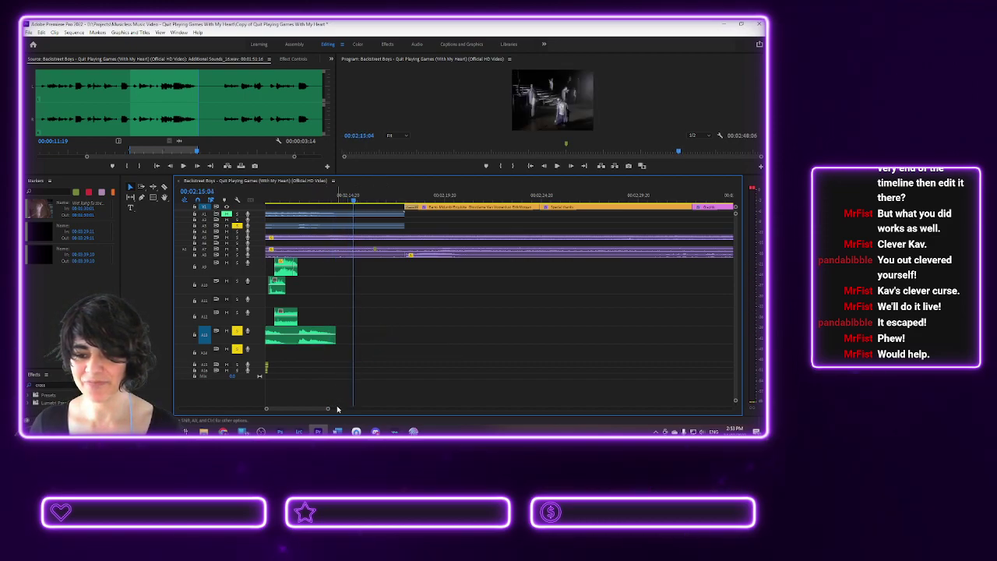
- Disable the three consecutive clips on track A3 from about 00:01:52 to the end of the video
{"action": "left_click_drag", "start_coordinate": [311, 411], "coordinate": [298, 411]}
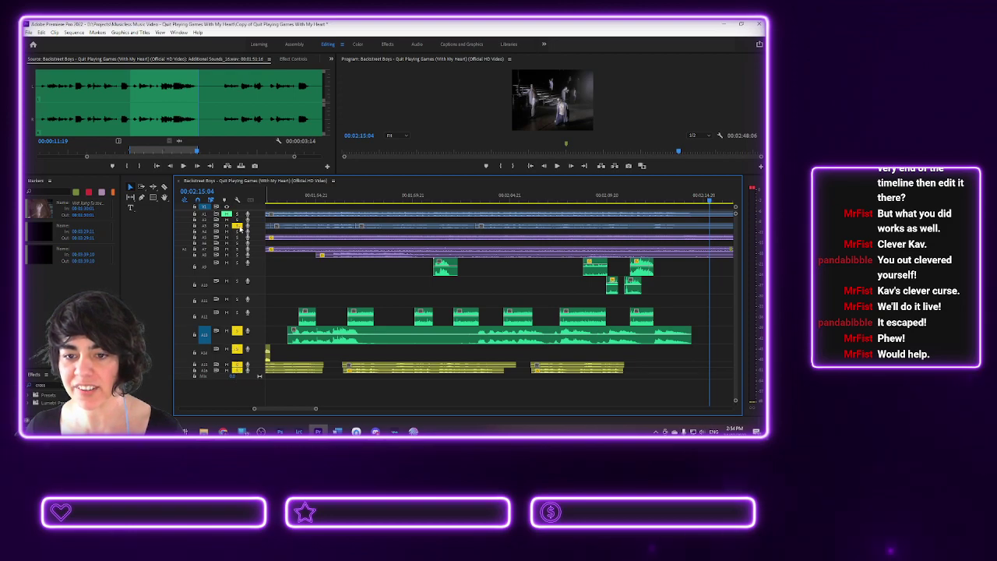
{"action": "left_click", "coordinate": [555, 227]}
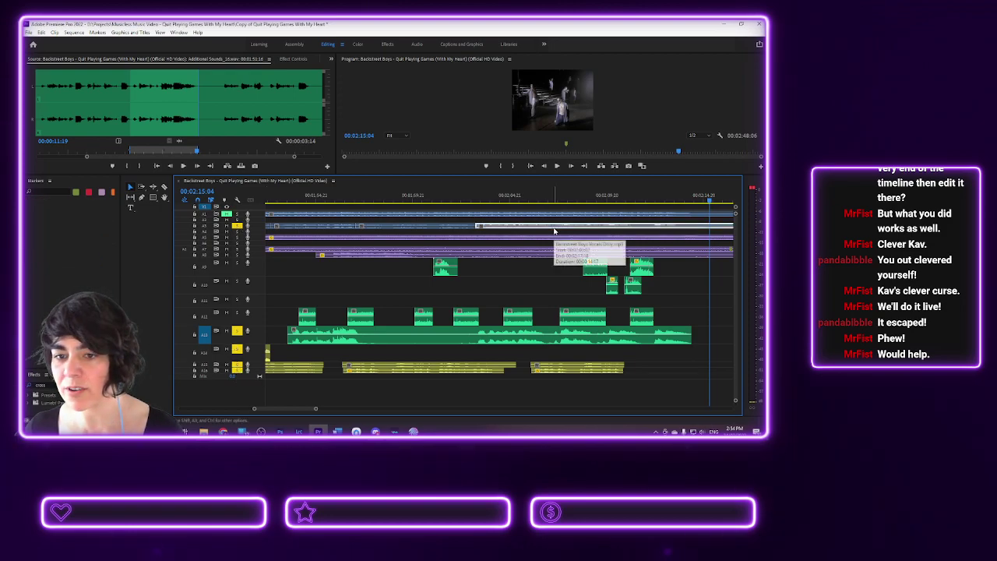
{"action": "right_click", "coordinate": [555, 231]}
{"action": "key", "text": "Escape"}
{"action": "left_click", "coordinate": [454, 228]}
{"action": "right_click", "coordinate": [451, 229]}
{"action": "key", "text": "Escape"}
{"action": "left_click", "coordinate": [337, 227]}
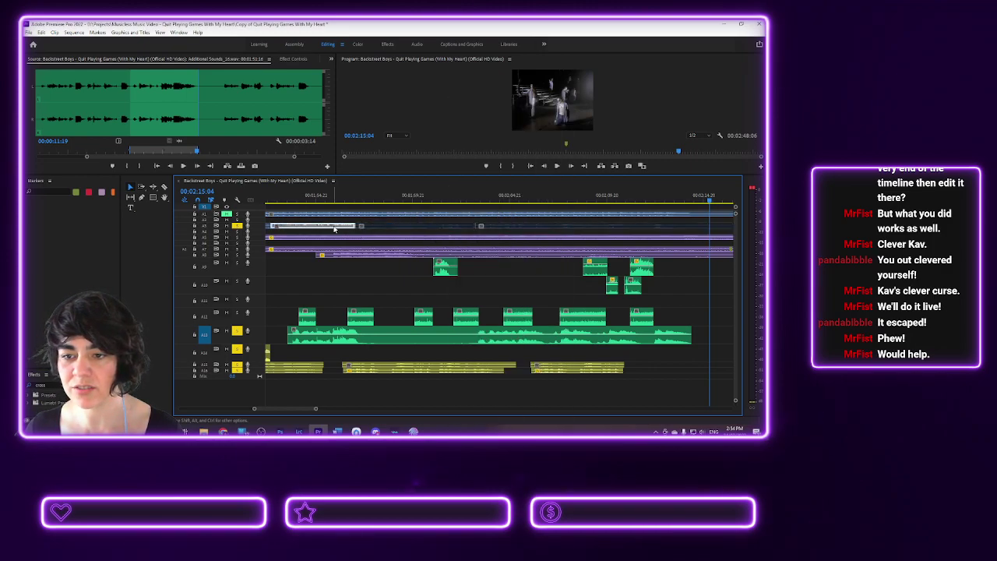
{"action": "right_click", "coordinate": [335, 228]}
{"action": "key", "text": "Escape"}
- Disable the A3 clip that ends at about 00:01:52 and play back the mix from about 00:01:49 to 00:02:15
{"action": "left_click_drag", "start_coordinate": [274, 196], "coordinate": [237, 200]}
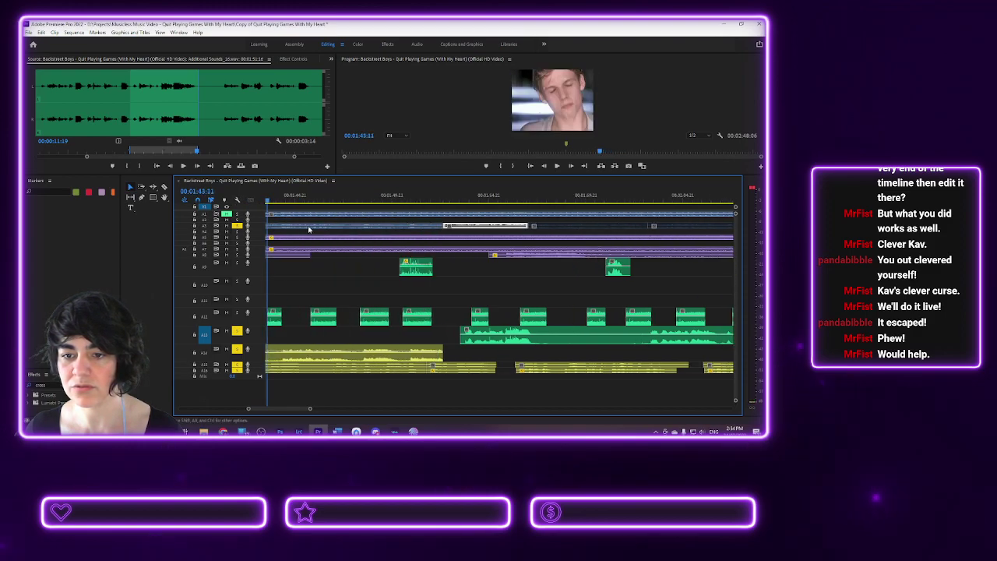
{"action": "right_click", "coordinate": [309, 227]}
{"action": "key", "text": "Escape"}
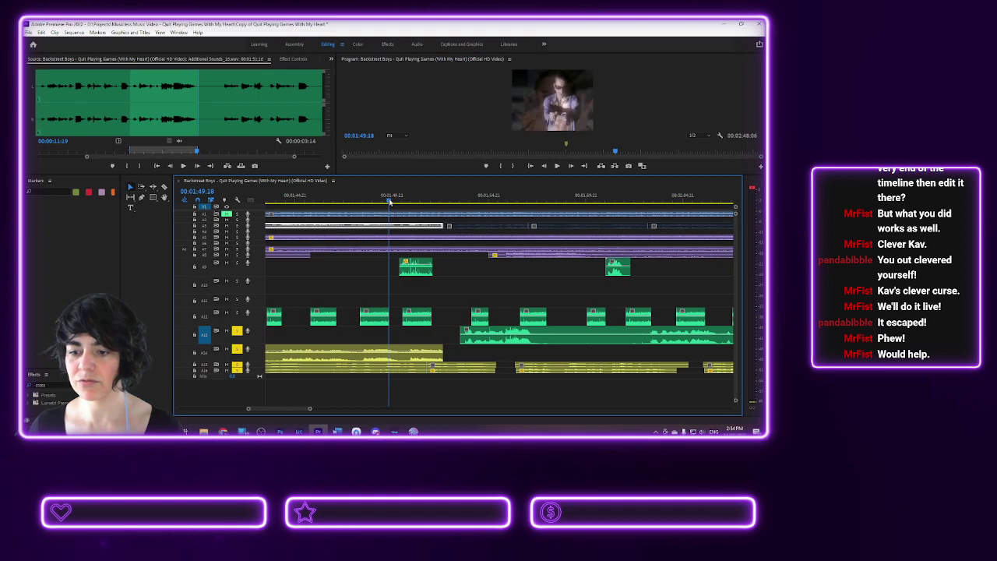
{"action": "key", "text": "space"}
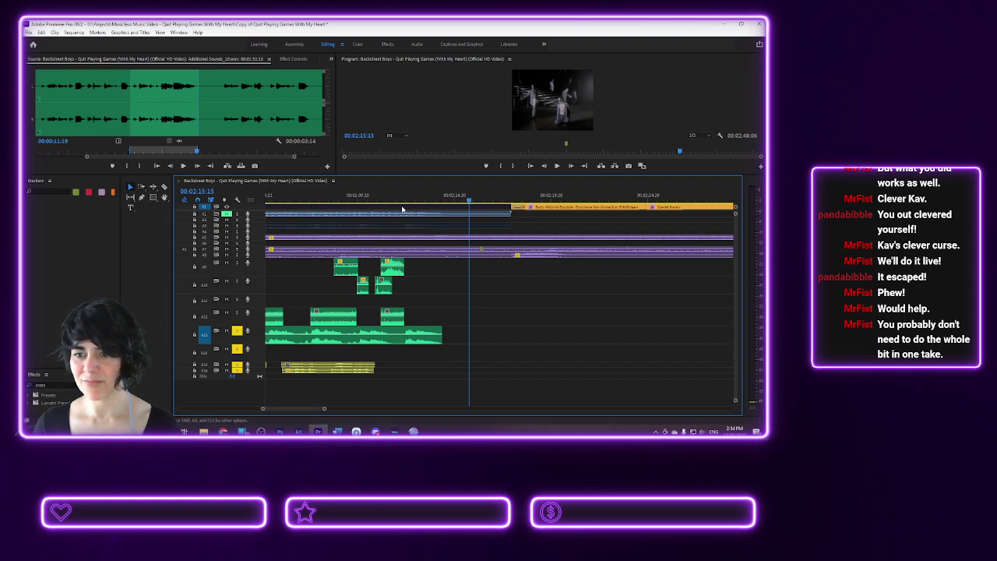
- Enable the last A3 clip, starting at about 00:02:03, and play a short passage from about 00:01:53
{"action": "right_click", "coordinate": [364, 226]}
{"action": "left_click", "coordinate": [421, 238]}
{"action": "mouse_move", "coordinate": [299, 200]}
{"action": "left_mouse_down"}
{"action": "mouse_move", "coordinate": [191, 192]}
{"action": "mouse_move", "coordinate": [302, 201]}
{"action": "left_mouse_up"}
{"action": "key", "text": "space"}
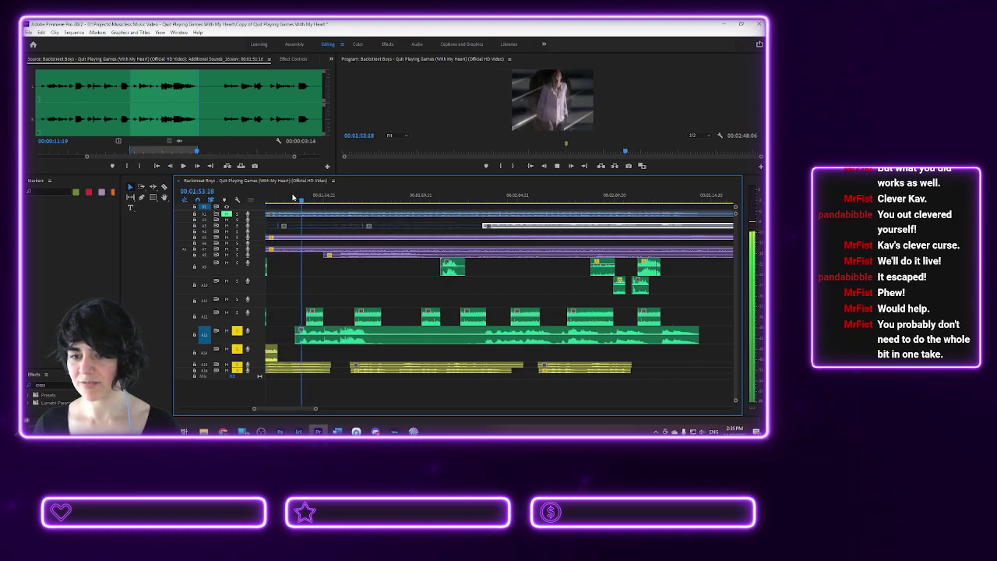
{"action": "key", "text": "space"}
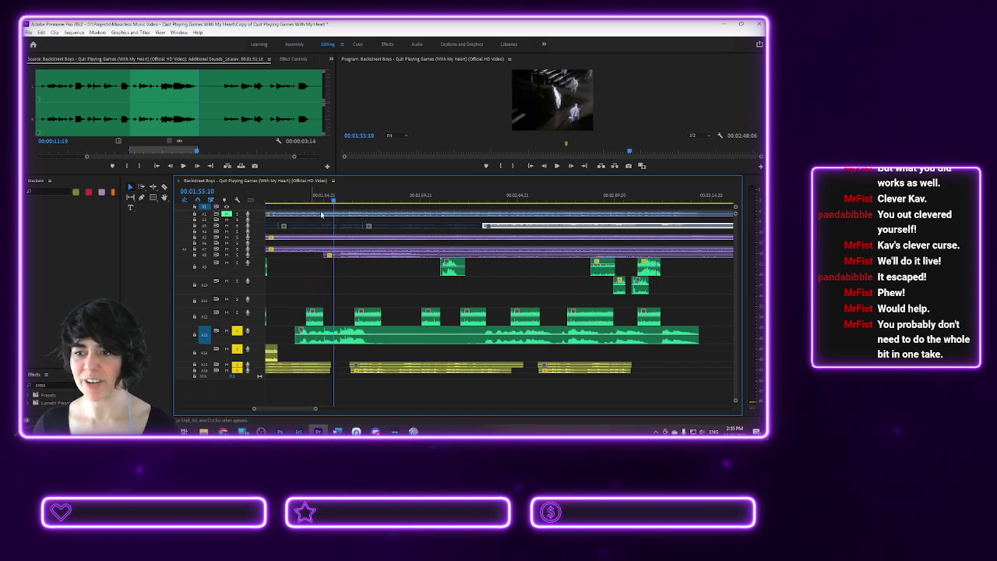
- Enable the two A3 clips between about 00:01:52 and 00:02:03
{"action": "left_click", "coordinate": [323, 226]}
{"action": "right_click", "coordinate": [315, 227]}
{"action": "left_click", "coordinate": [373, 241]}
{"action": "right_click", "coordinate": [419, 228]}
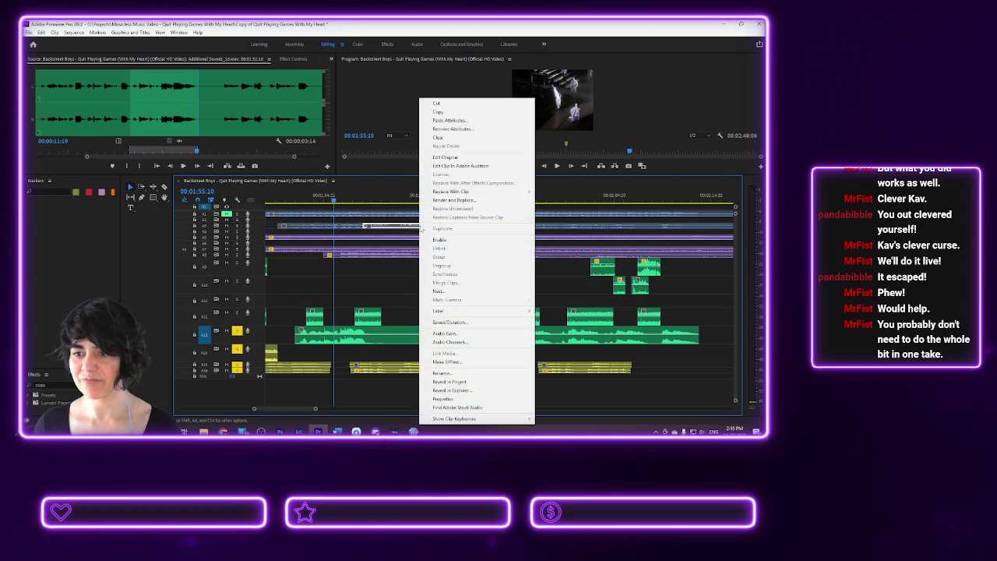
{"action": "left_click", "coordinate": [440, 238]}
- Play back and replay the mix with the A13 voice-over from about 00:01:52 to 00:01:58
{"action": "left_click", "coordinate": [272, 199]}
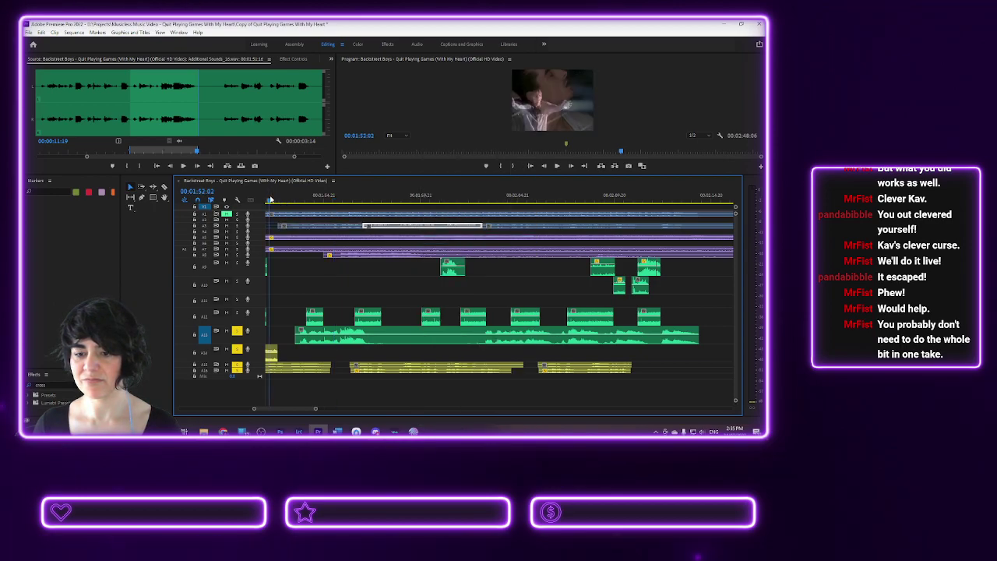
{"action": "key", "text": "space"}
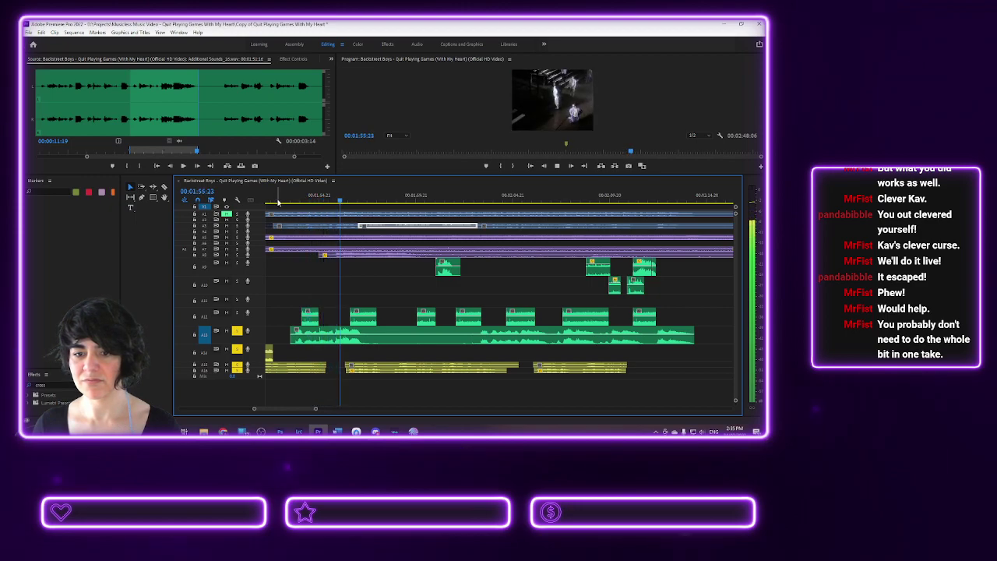
{"action": "key", "text": "space"}
{"action": "key", "text": "j"}
{"action": "key", "text": "l"}
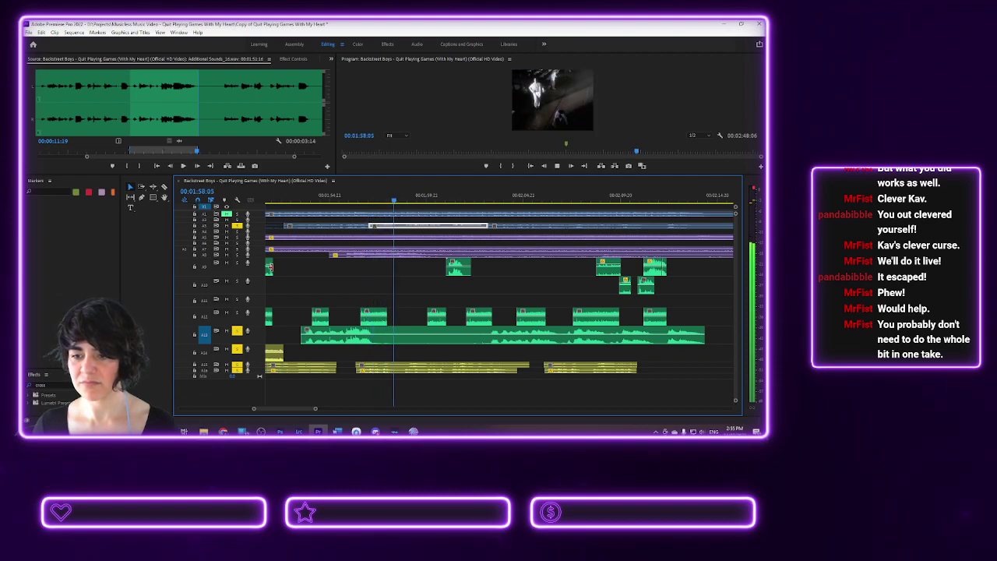
{"action": "key", "text": "k"}
- Cut the A13 voice-over at about 00:01:57 and 00:02:02 with the Razor tool and delete the quiet middle piece
{"action": "left_click", "coordinate": [164, 190]}
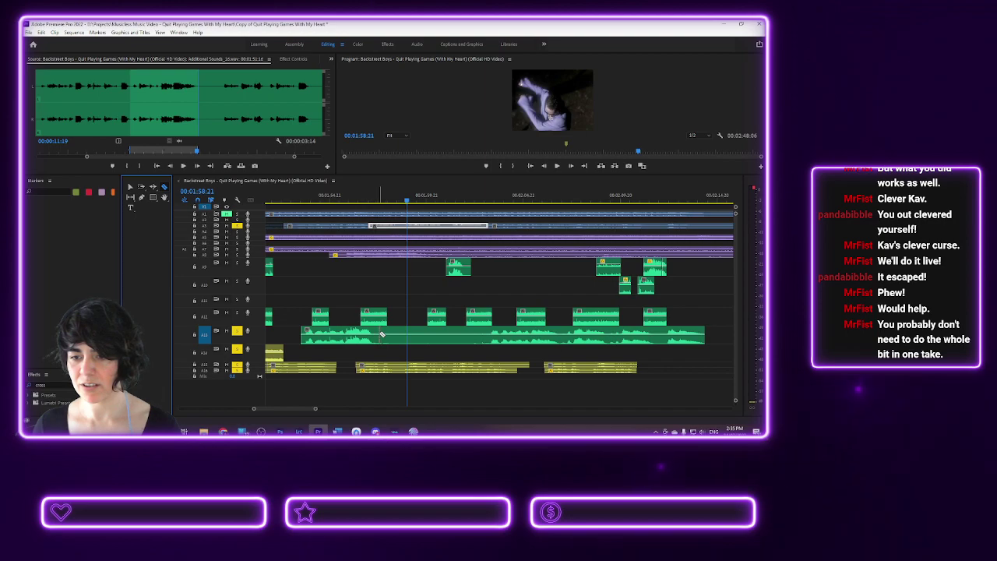
{"action": "left_click", "coordinate": [383, 334]}
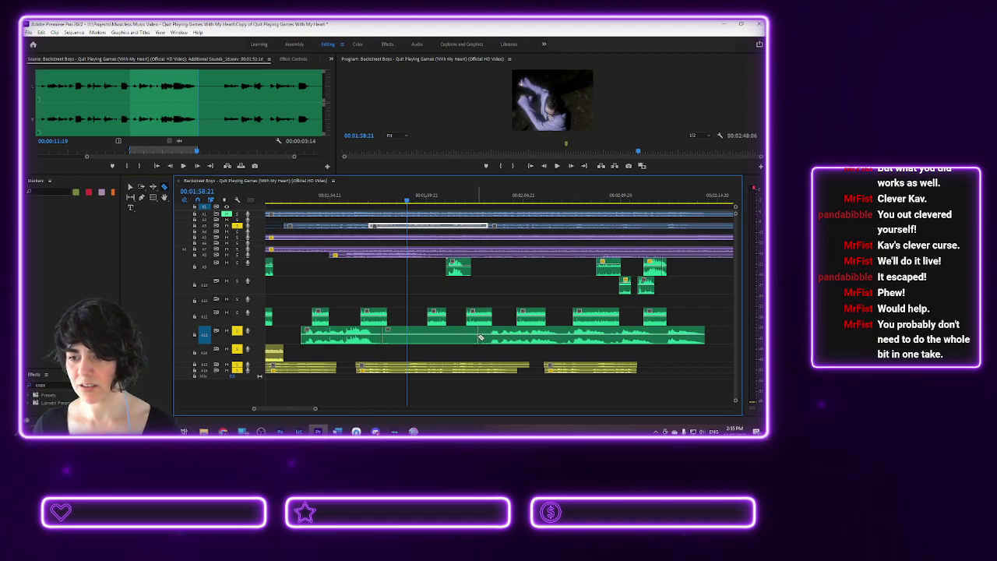
{"action": "left_click", "coordinate": [131, 188]}
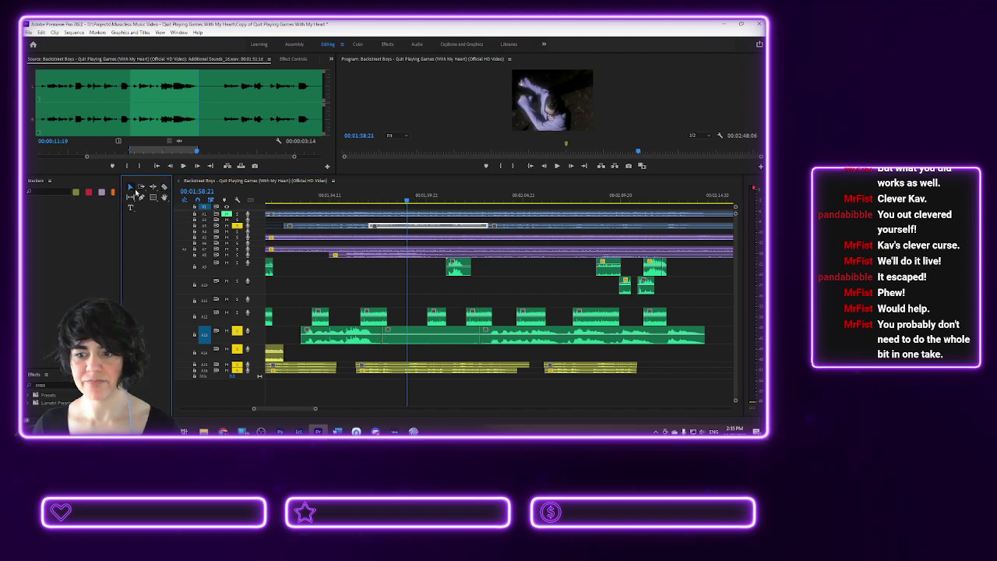
{"action": "left_click", "coordinate": [433, 333]}
{"action": "key", "text": "Delete"}
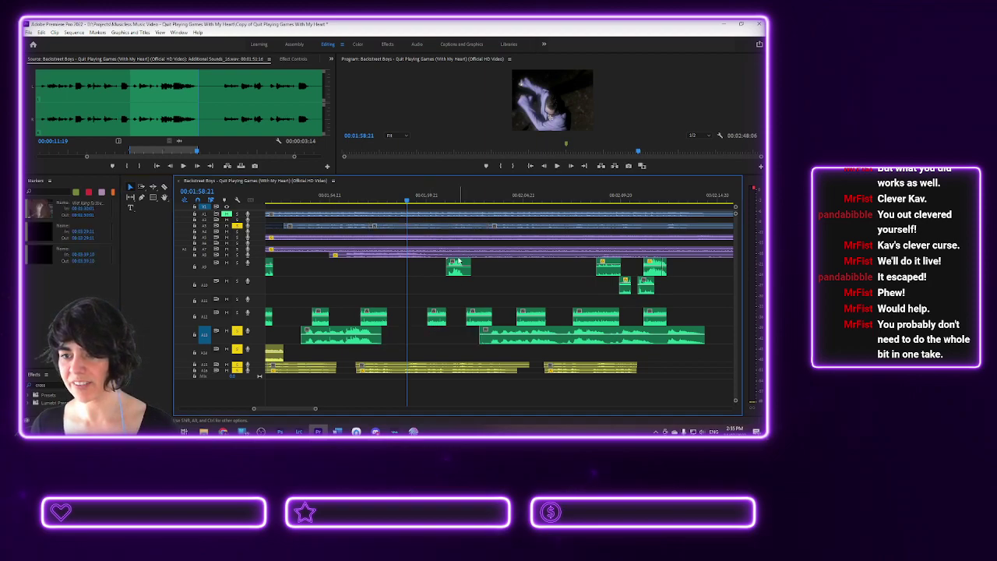
- Play back the edited voice-over through about 00:02:14, and replay its second part from about 00:02:02 to 00:02:15
{"action": "key", "text": "space"}
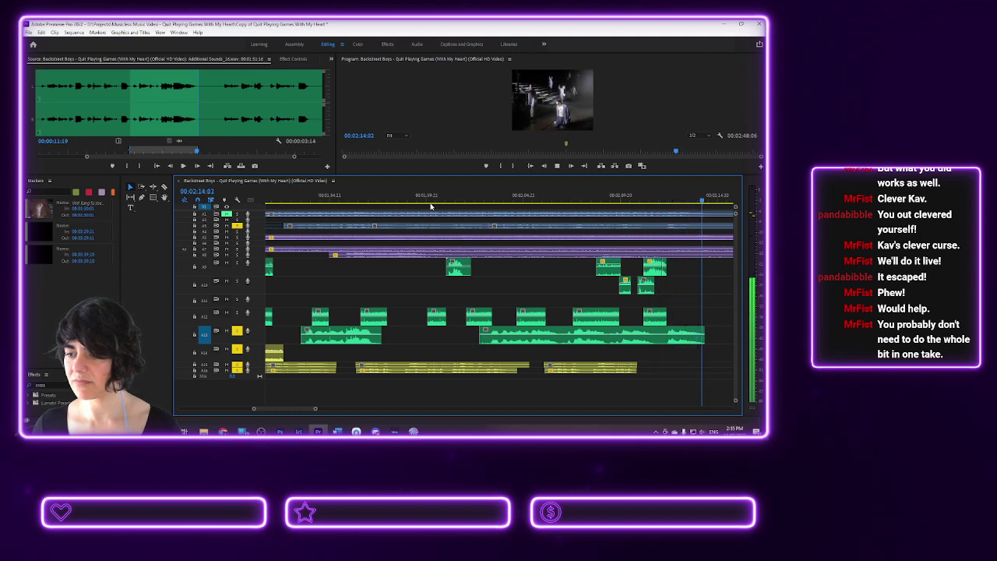
{"action": "left_click_drag", "start_coordinate": [298, 201], "coordinate": [252, 205]}
{"action": "left_click_drag", "start_coordinate": [329, 202], "coordinate": [334, 201]}
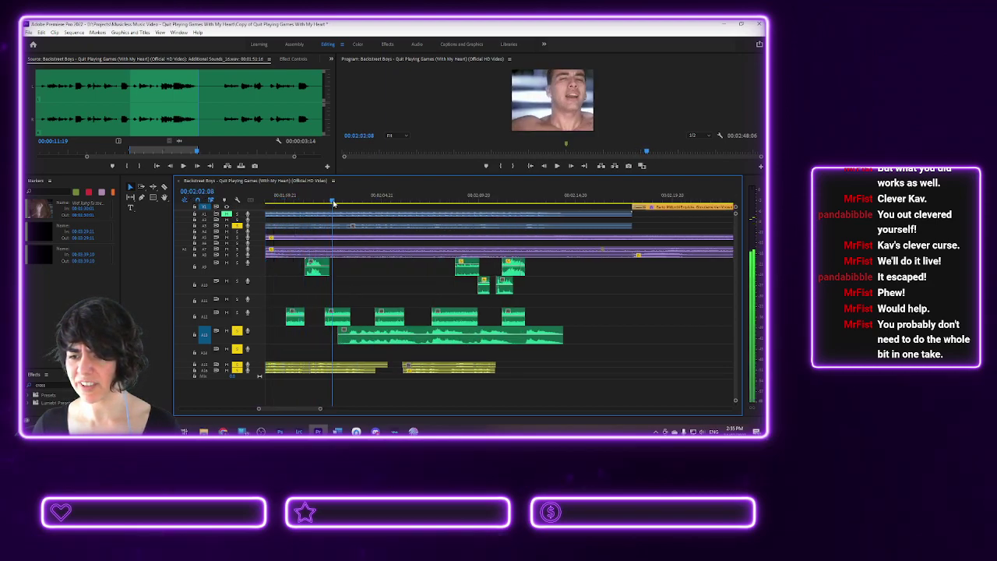
{"action": "key", "text": "space"}
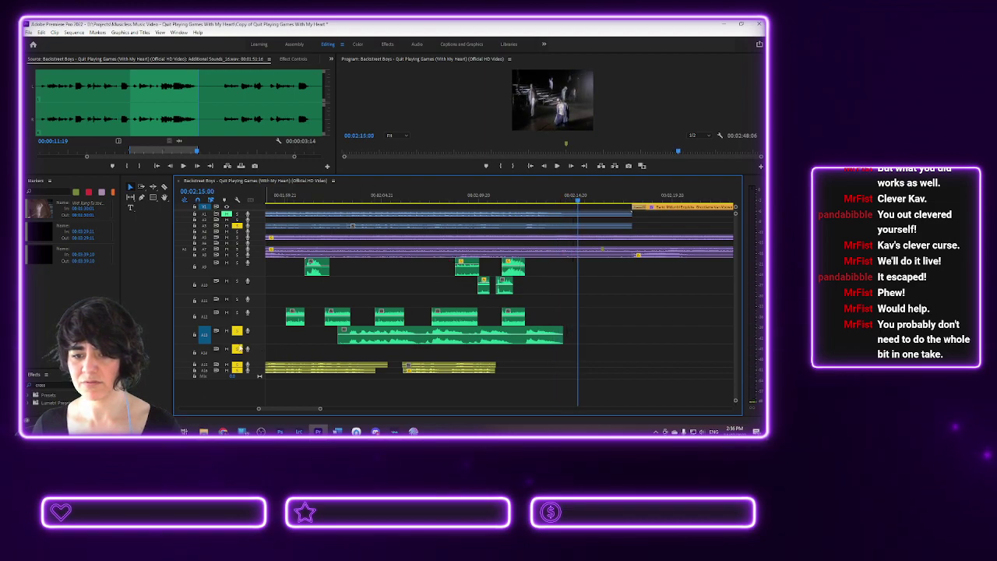
- Move both pieces of the A13 voice-over straight down to track A14, keeping their timing
{"action": "left_click_drag", "start_coordinate": [377, 341], "coordinate": [382, 349]}
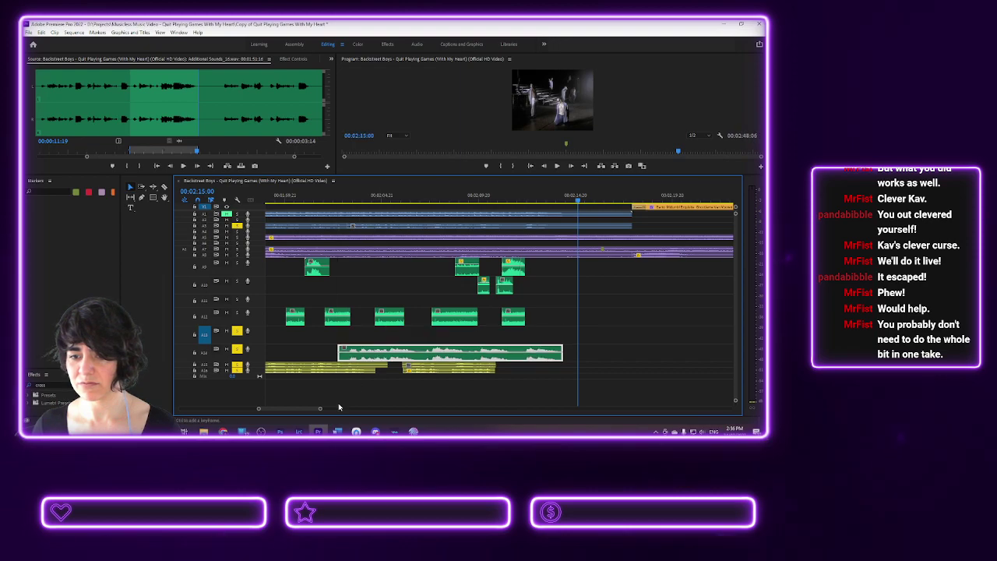
{"action": "left_click", "coordinate": [305, 408]}
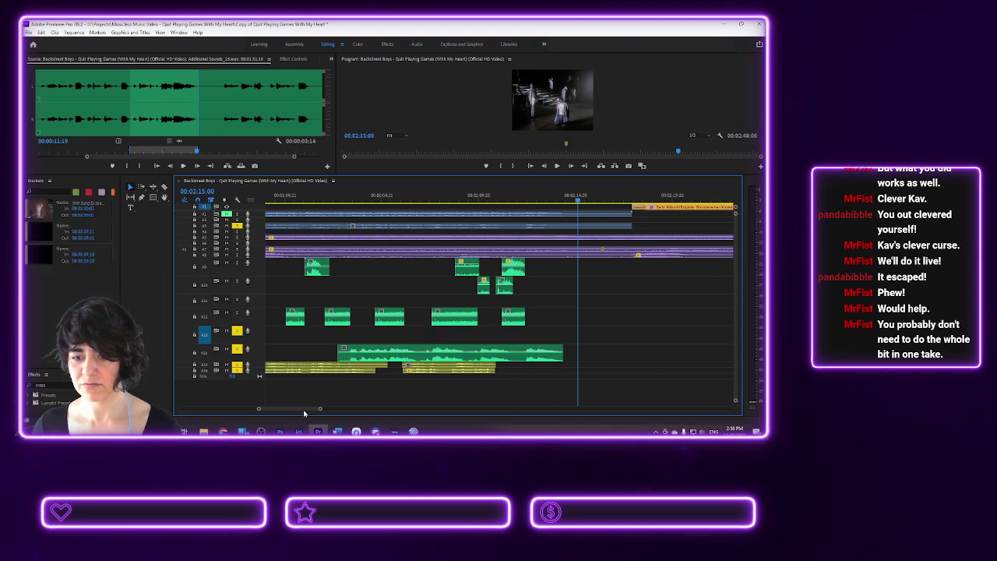
{"action": "scroll", "coordinate": [305, 408], "scroll_direction": "up", "scroll_amount": 5}
{"action": "left_click_drag", "start_coordinate": [386, 341], "coordinate": [386, 358]}
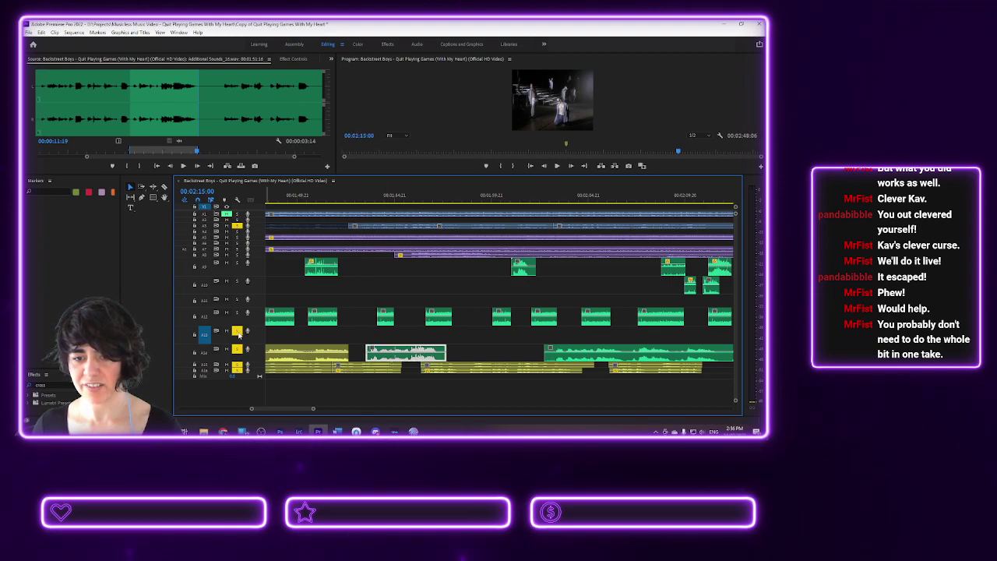
- Turn off solo on all soloed audio tracks and disable the three A3 clips from about 00:01:52 to the end of the video
{"action": "left_click", "coordinate": [237, 350]}
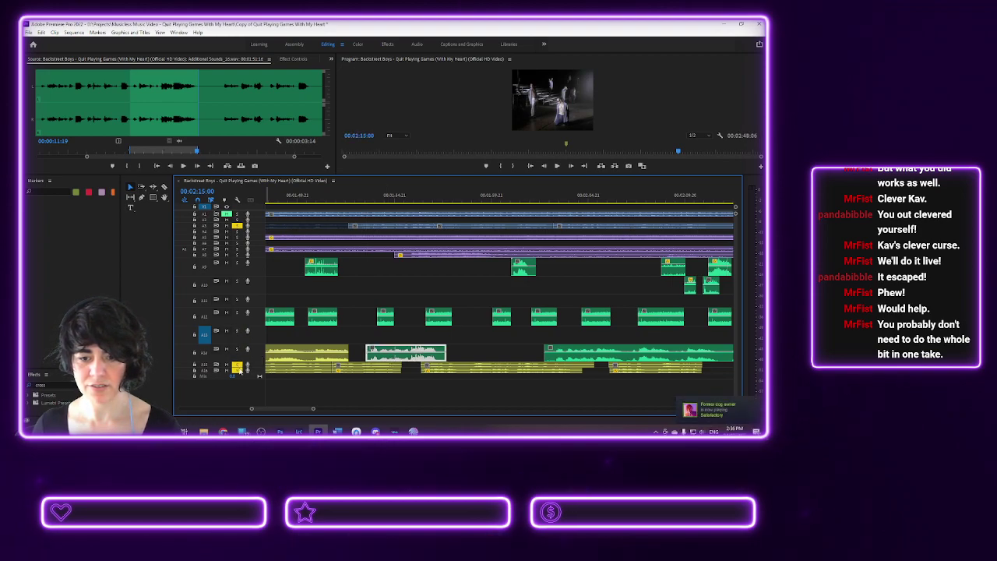
{"action": "left_click", "coordinate": [238, 369]}
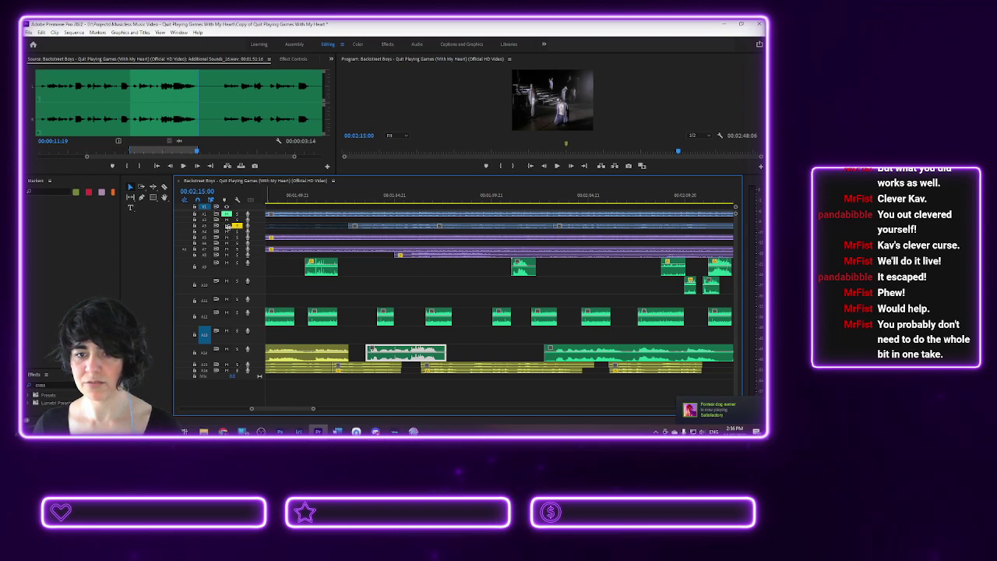
{"action": "right_click", "coordinate": [371, 226]}
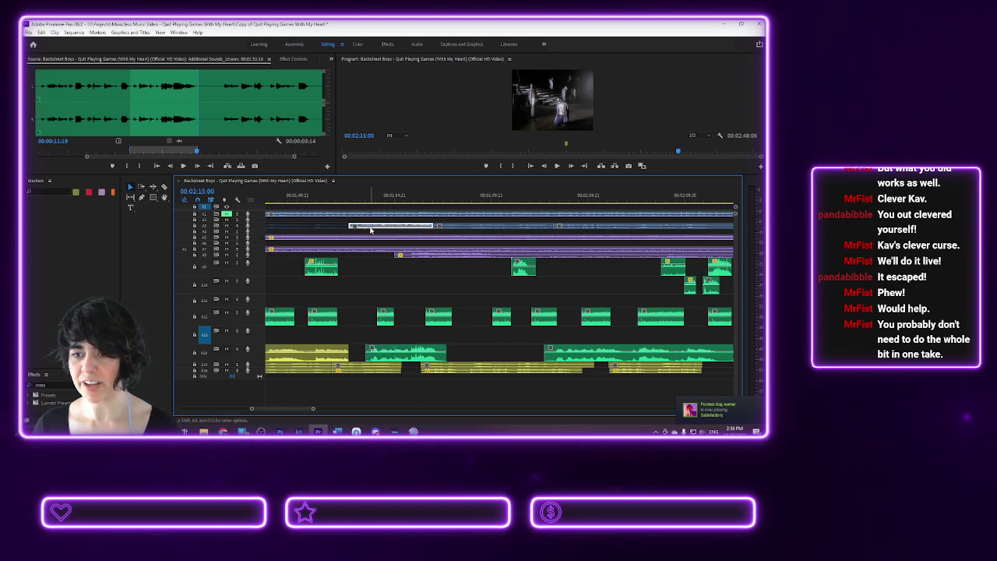
{"action": "left_click", "coordinate": [416, 238]}
{"action": "right_click", "coordinate": [463, 226]}
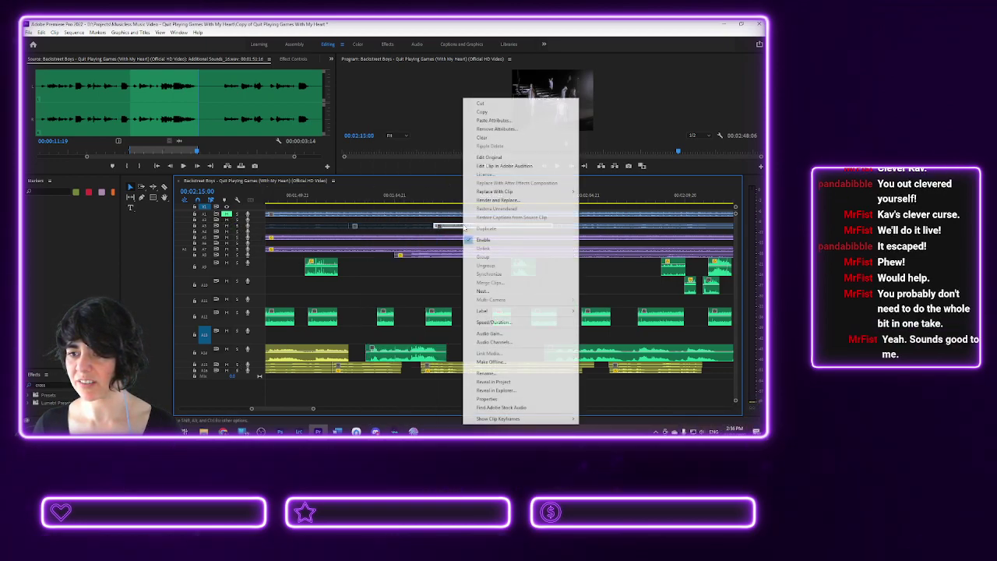
{"action": "left_click", "coordinate": [492, 236]}
{"action": "right_click", "coordinate": [582, 226]}
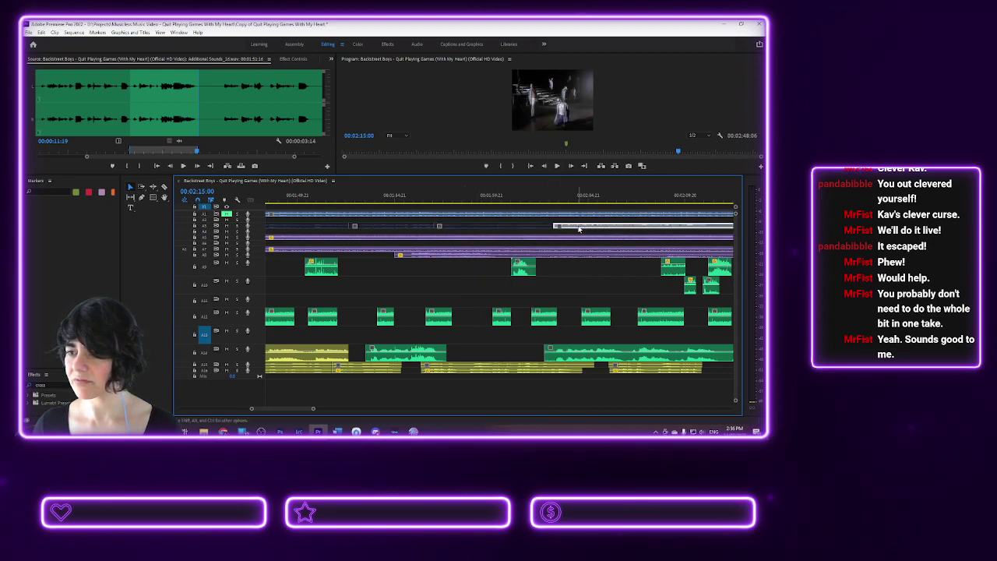
{"action": "left_click", "coordinate": [596, 240]}
- Play back the full mix from about 00:01:49 to the credits at about 00:02:19
{"action": "mouse_move", "coordinate": [304, 412]}
{"action": "left_mouse_down"}
{"action": "mouse_move", "coordinate": [314, 409]}
{"action": "mouse_move", "coordinate": [302, 412]}
{"action": "left_mouse_up"}
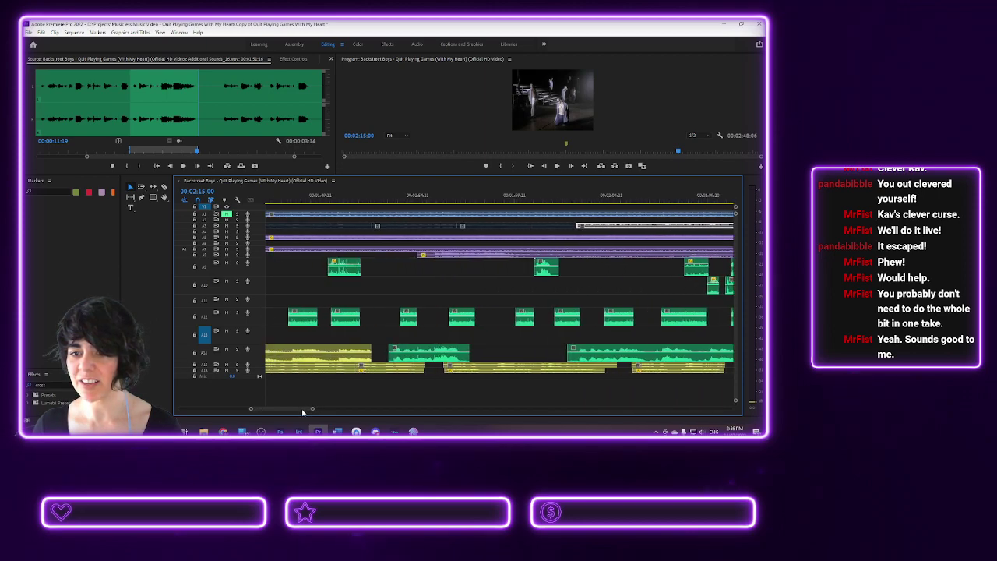
{"action": "left_click", "coordinate": [319, 202]}
{"action": "key", "text": "space"}
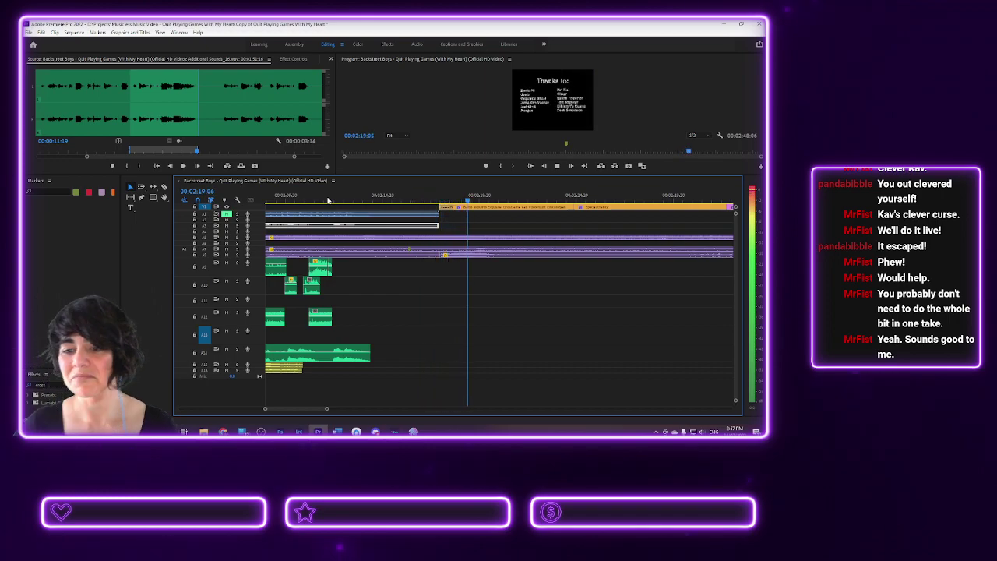
{"action": "key", "text": "space"}
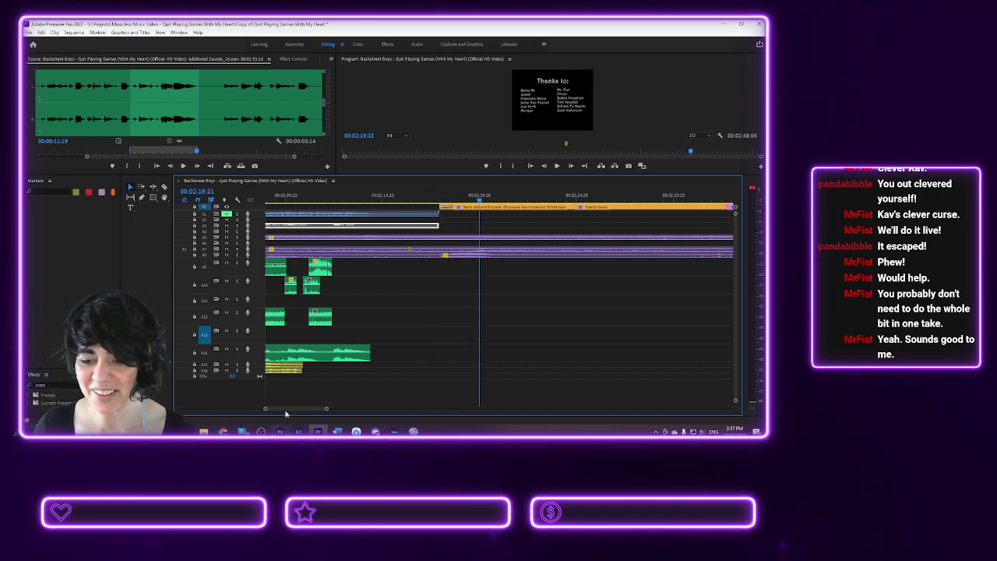
- Set the label colour of both green A14 voice-over pieces to Yellow
{"action": "scroll", "coordinate": [286, 410], "scroll_direction": "left", "scroll_amount": 10}
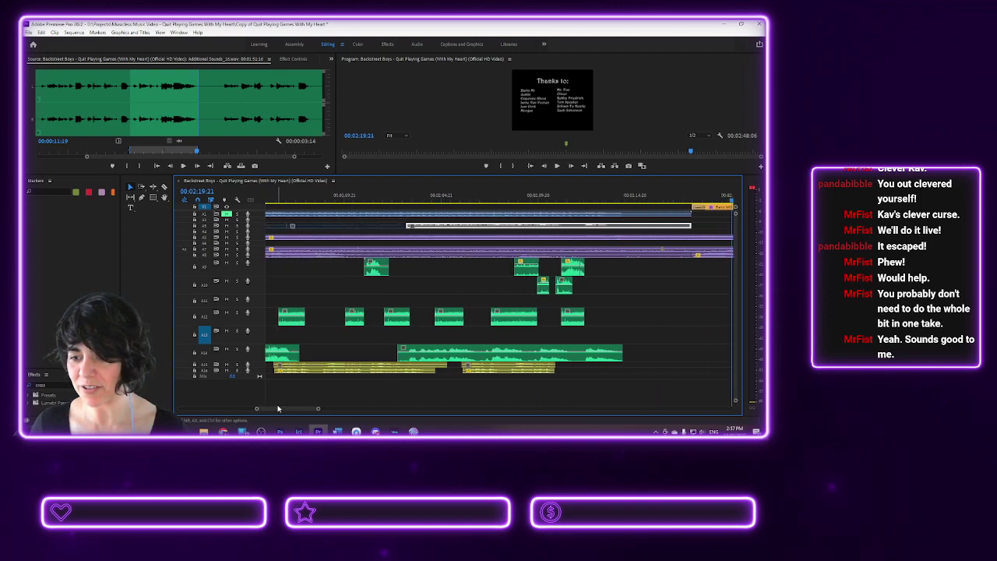
{"action": "left_click", "coordinate": [420, 355]}
{"action": "right_click", "coordinate": [420, 354]}
{"action": "mouse_move", "coordinate": [479, 312]}
{"action": "left_click", "coordinate": [555, 311]}
{"action": "right_click", "coordinate": [285, 350]}
{"action": "mouse_move", "coordinate": [350, 234]}
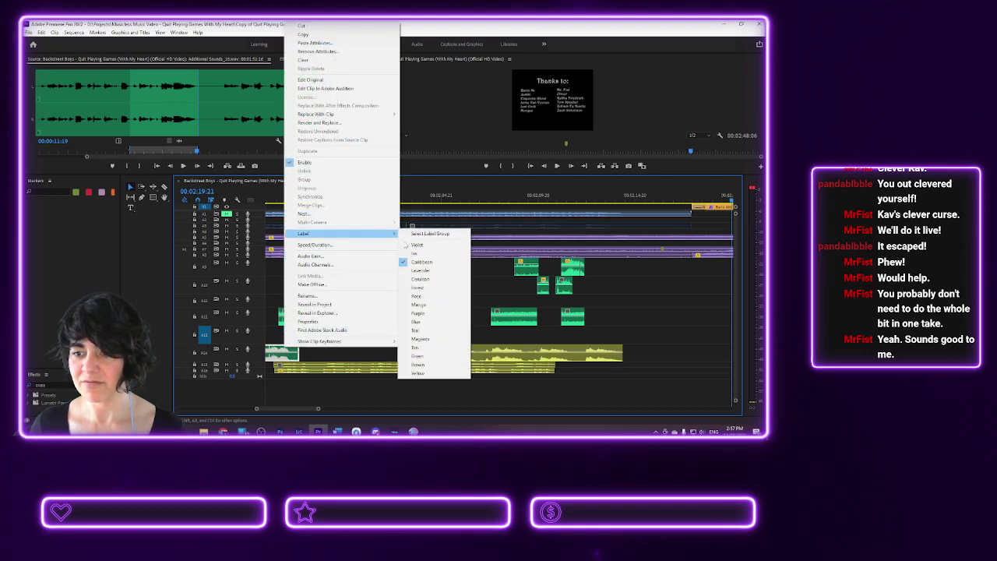
{"action": "left_click", "coordinate": [433, 374]}
- Play back and repeatedly replay the mix from about 00:01:29 to 00:01:32
{"action": "scroll", "coordinate": [293, 410], "scroll_direction": "up", "scroll_amount": 3}
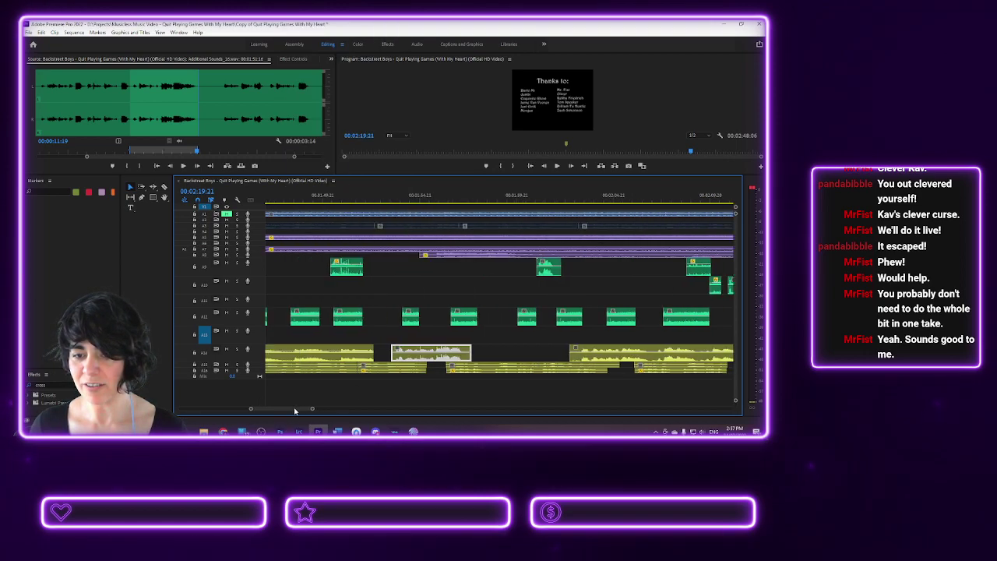
{"action": "scroll", "coordinate": [293, 410], "scroll_direction": "up", "scroll_amount": 5}
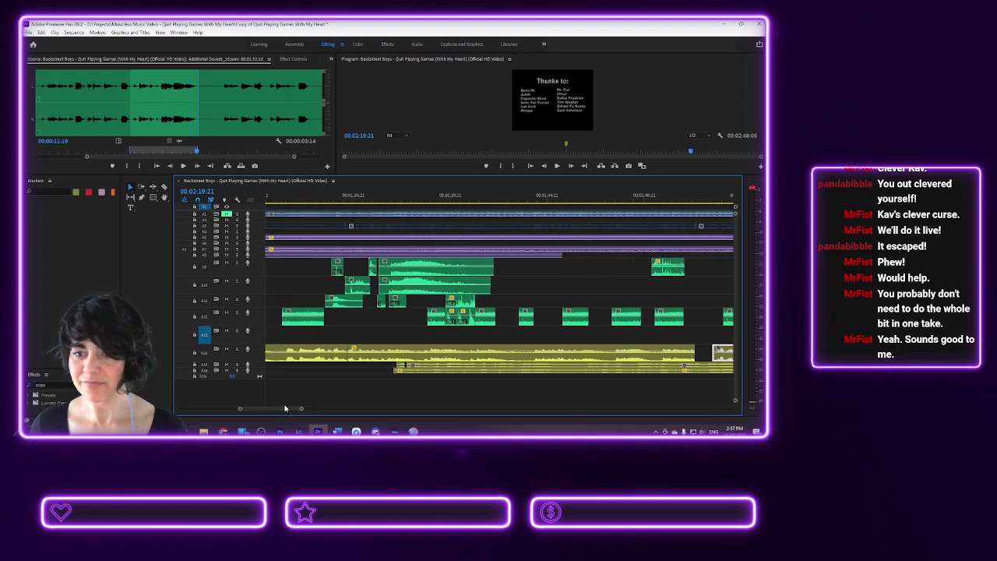
{"action": "scroll", "coordinate": [284, 408], "scroll_direction": "up", "scroll_amount": 3}
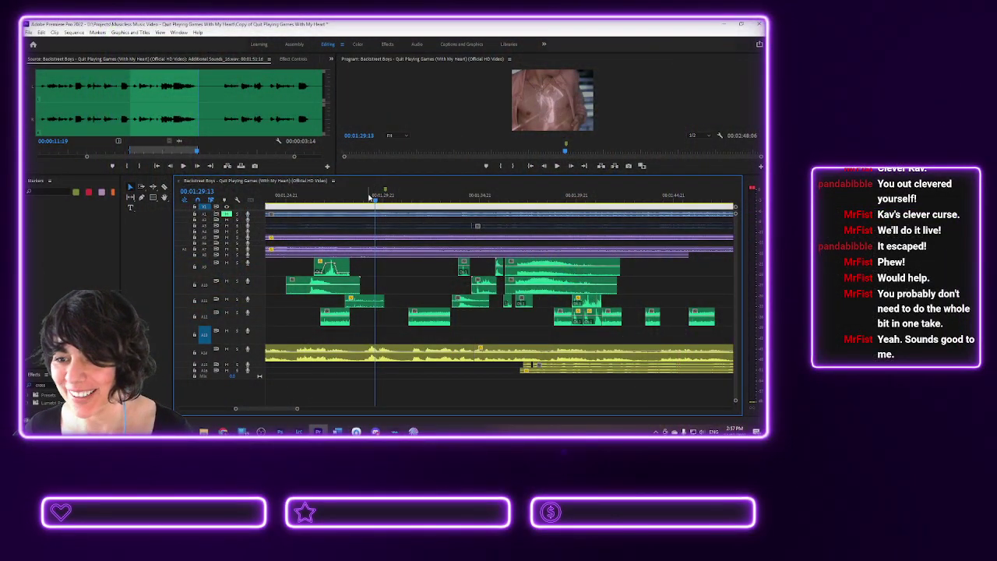
{"action": "left_click", "coordinate": [369, 197]}
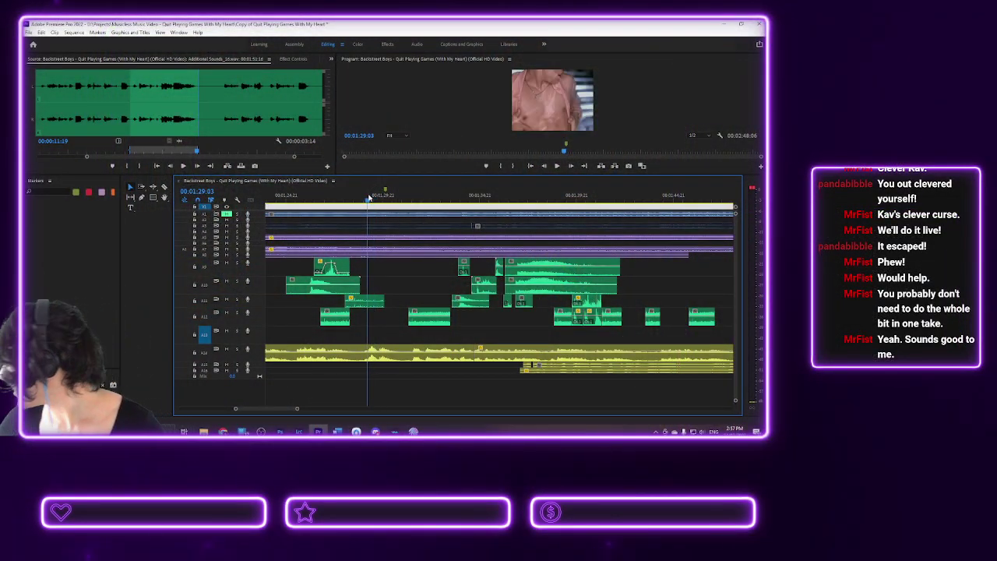
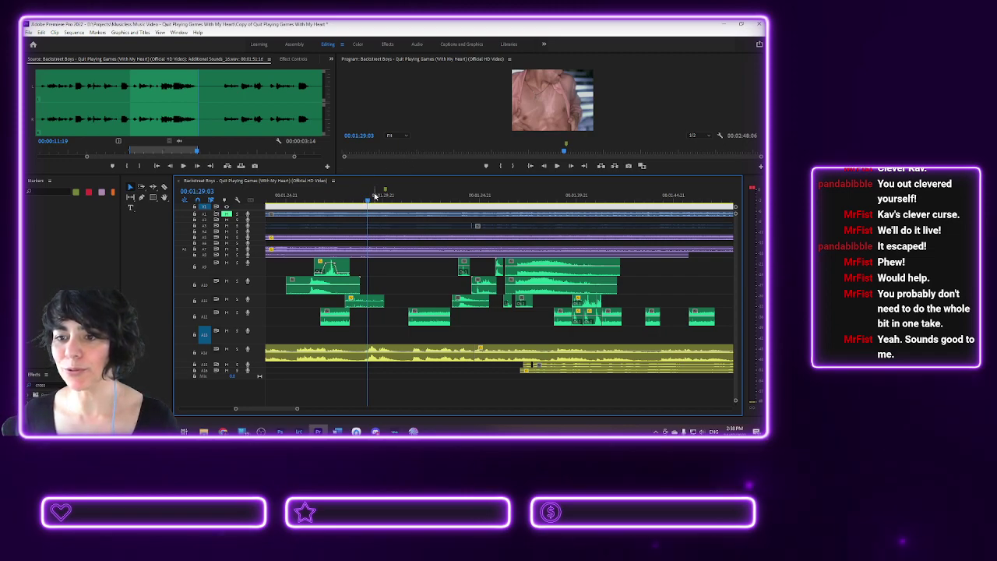
{"action": "key", "text": "space"}
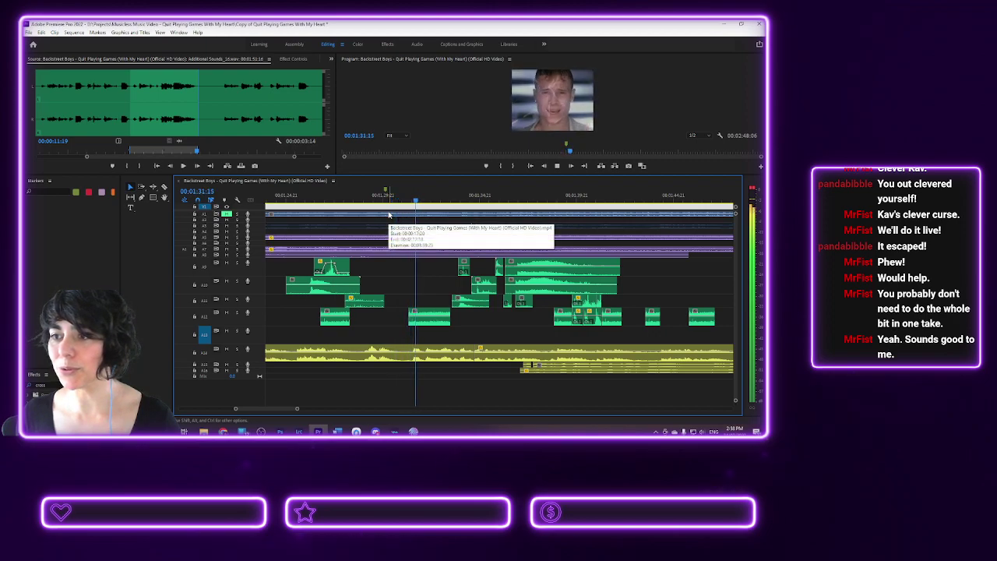
{"action": "key", "text": "space"}
{"action": "left_click", "coordinate": [376, 198]}
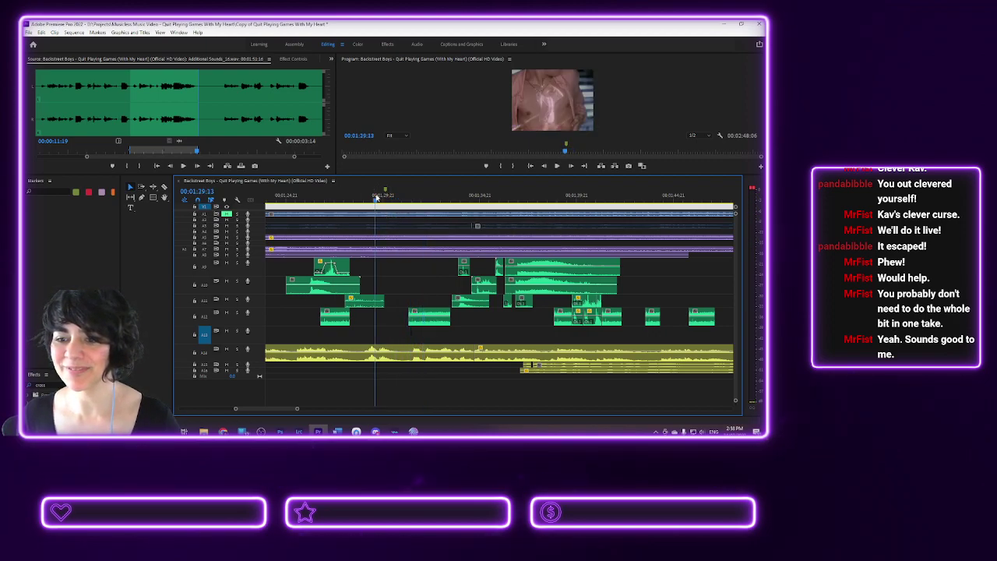
{"action": "key", "text": "space"}
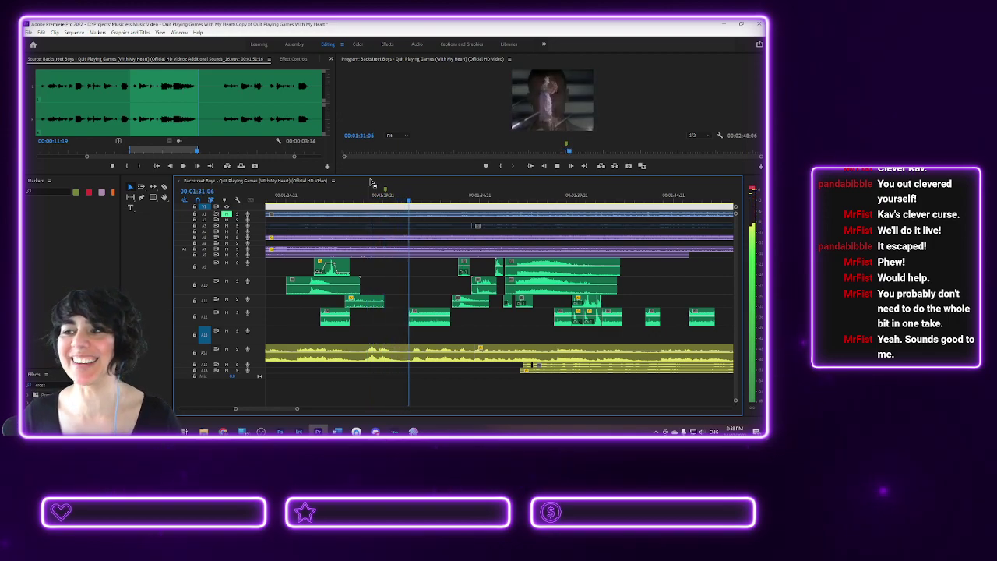
{"action": "key", "text": "space"}
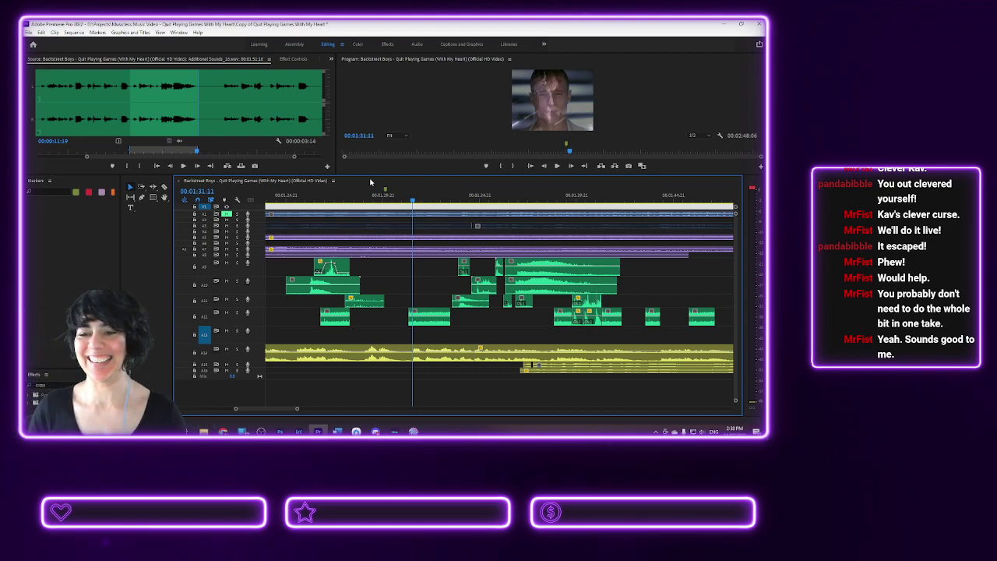
{"action": "left_click", "coordinate": [374, 200]}
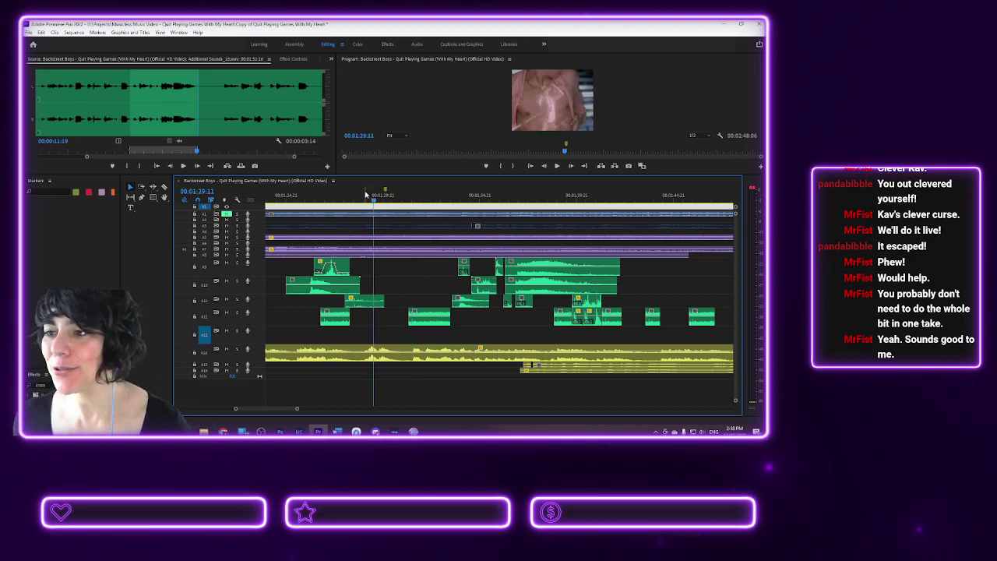
{"action": "key", "text": "space"}
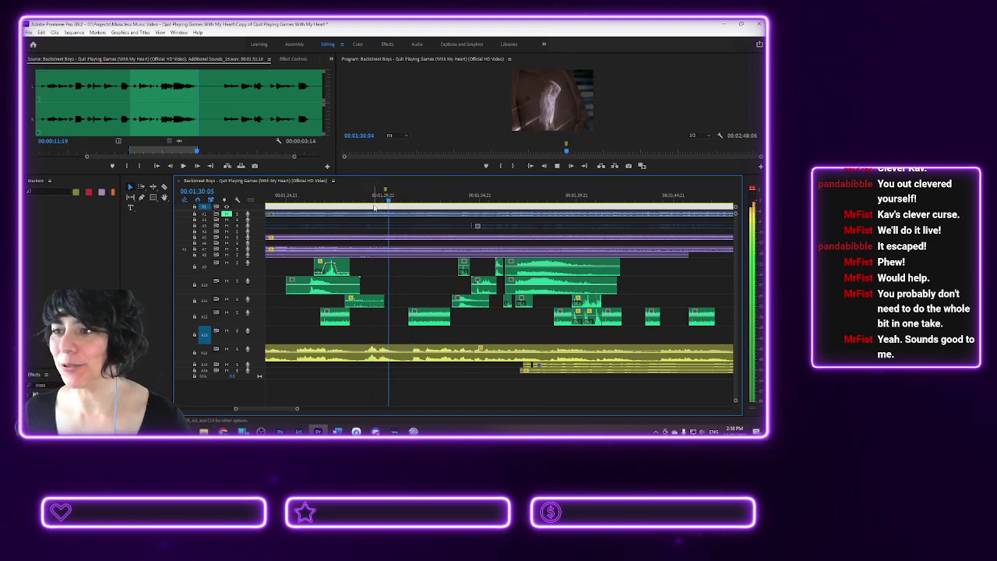
{"action": "key", "text": "space"}
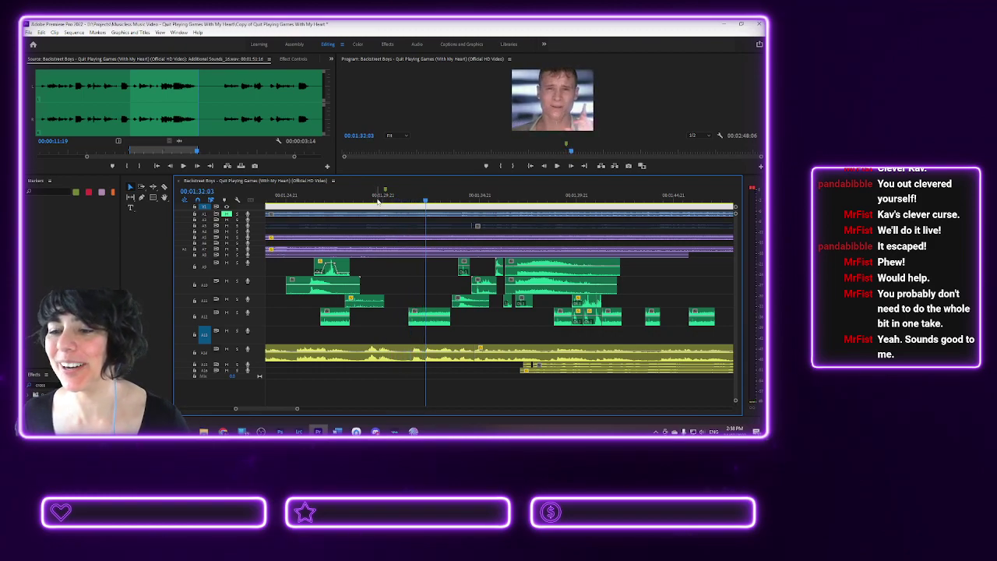
{"action": "left_click", "coordinate": [372, 199]}
{"action": "key", "text": "space"}
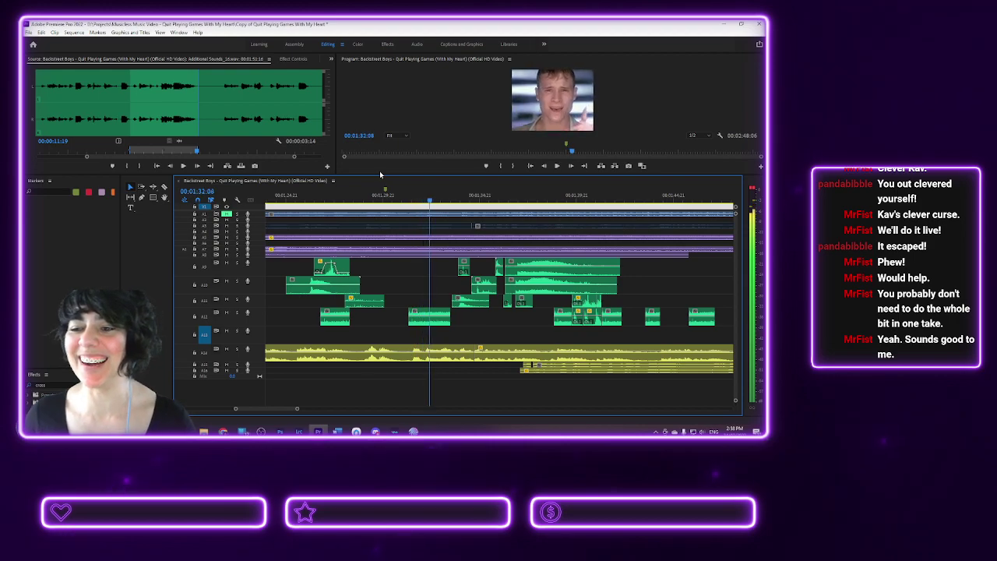
{"action": "key", "text": "space"}
- Replay the same passage from slightly earlier, starting at about 00:01:28 and stopping at about 00:01:32
{"action": "left_click", "coordinate": [371, 199]}
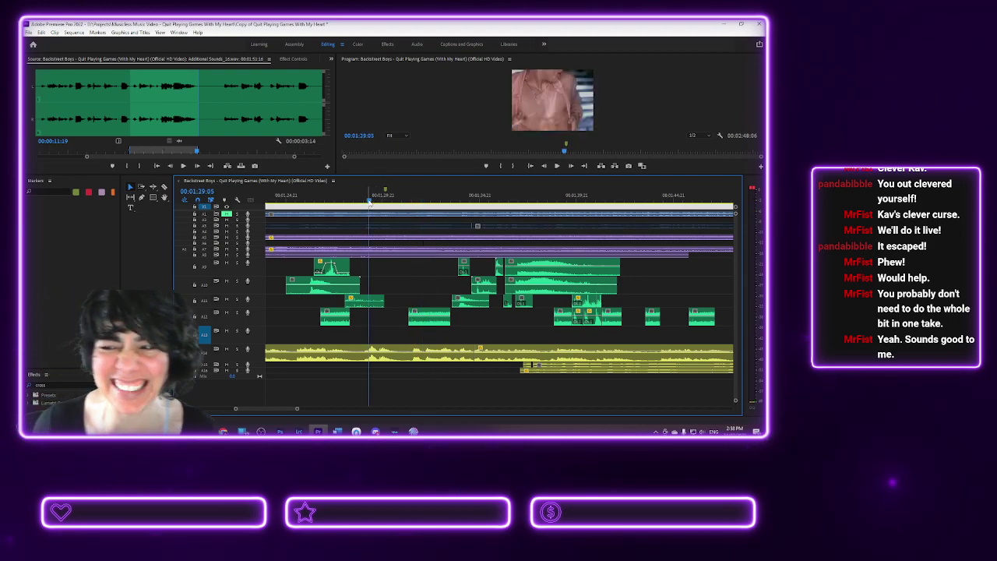
{"action": "left_click", "coordinate": [363, 199]}
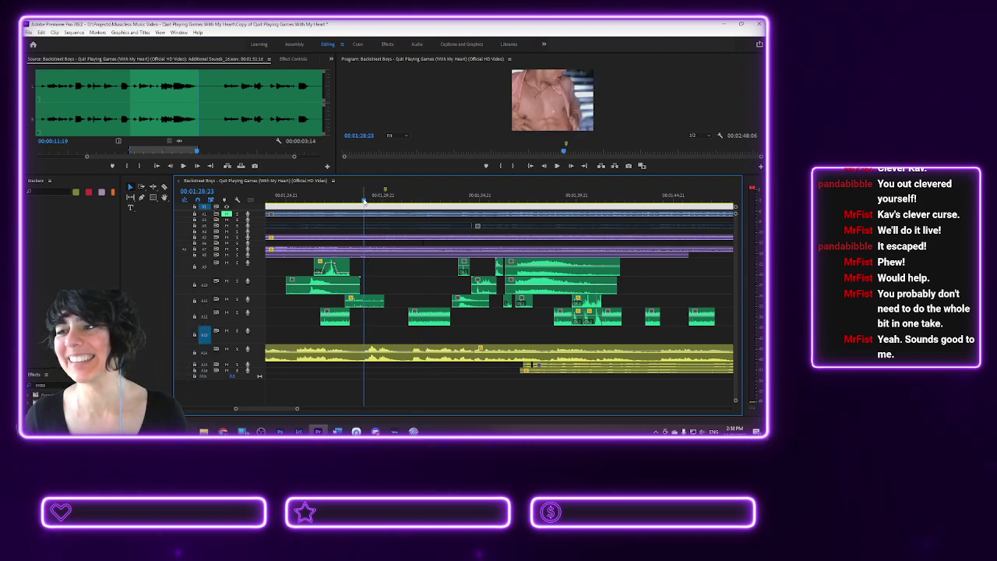
{"action": "key", "text": "space"}
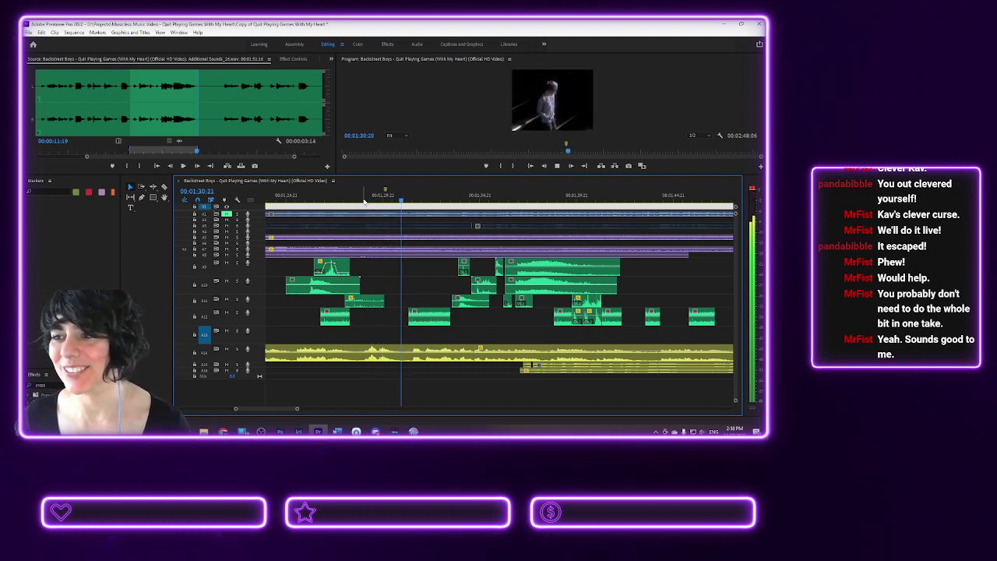
{"action": "key", "text": "space"}
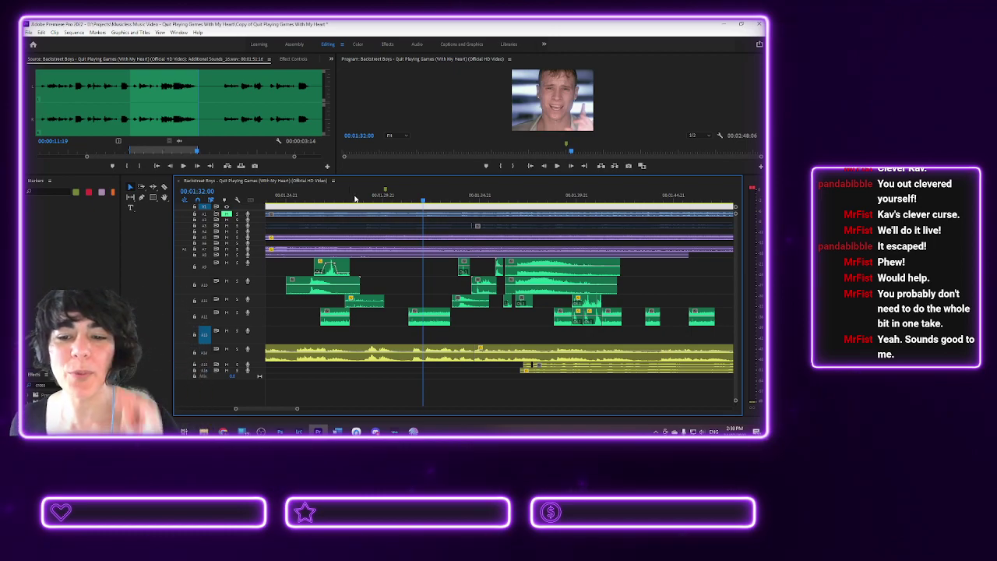
{"action": "left_click", "coordinate": [355, 198]}
{"action": "key", "text": "space"}
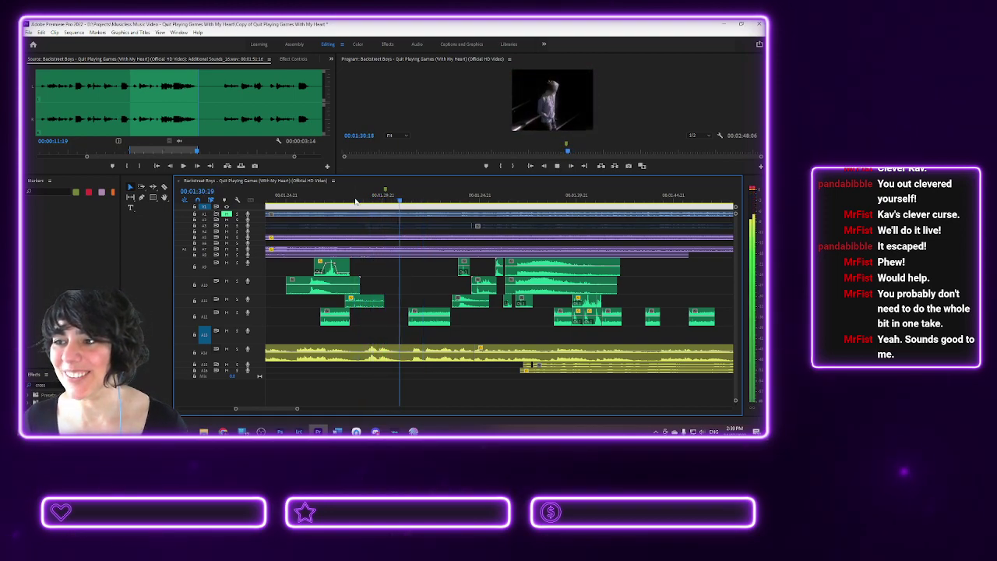
{"action": "left_click", "coordinate": [353, 199]}
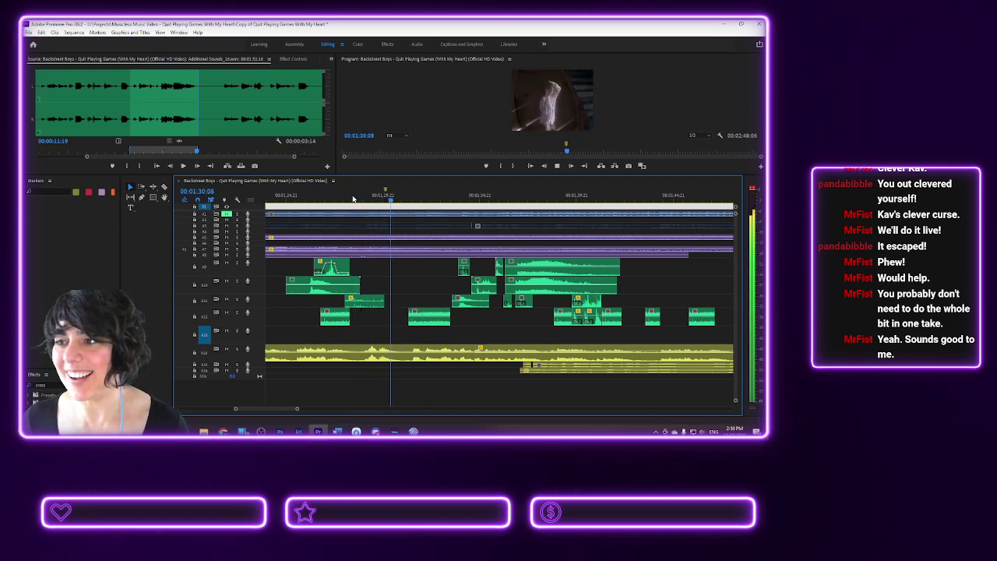
{"action": "key", "text": "space"}
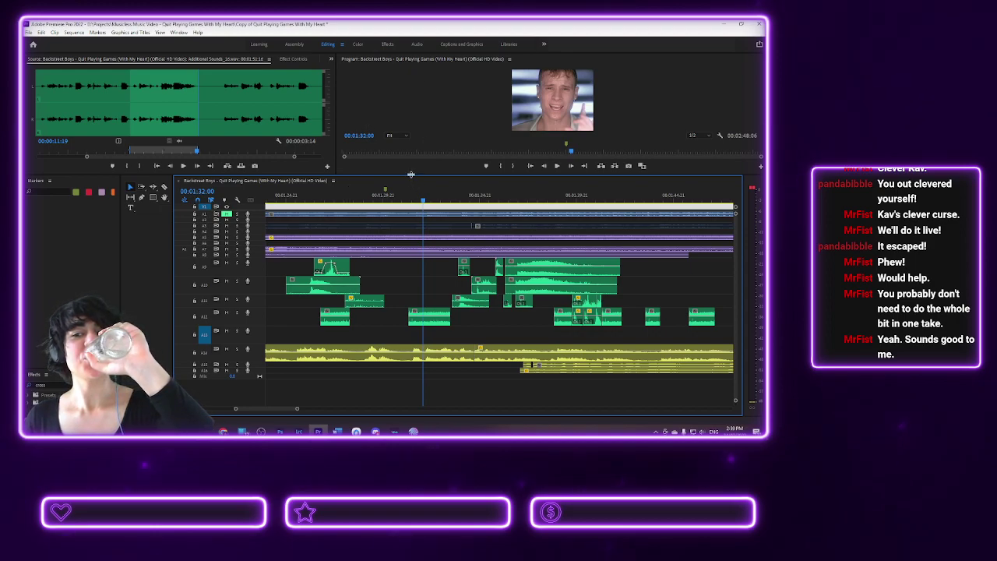
- Enlarge the preview area above the timeline and replay the passage from about 00:01:29 to 00:01:32 several times
{"action": "left_click_drag", "start_coordinate": [411, 176], "coordinate": [398, 223]}
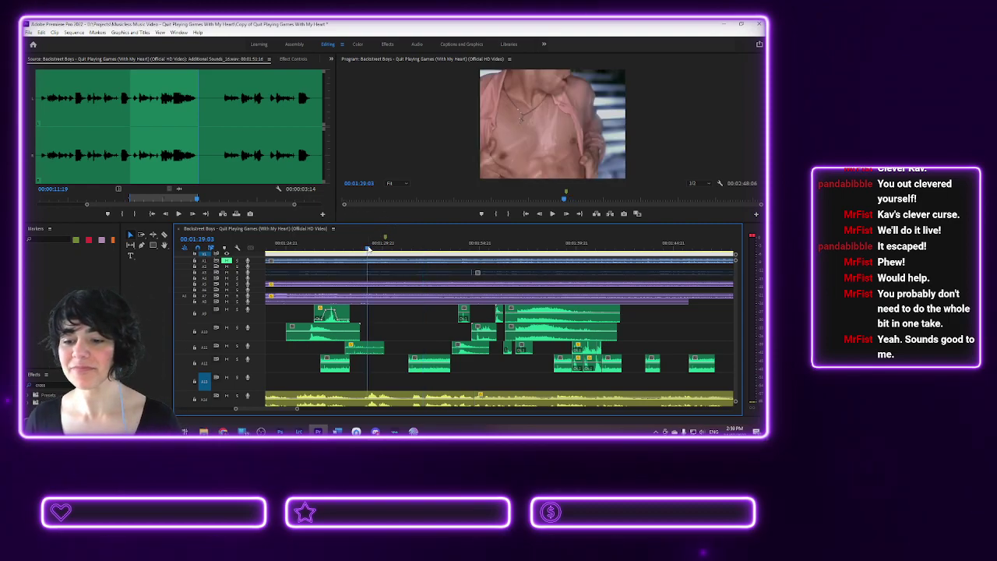
{"action": "key", "text": "space"}
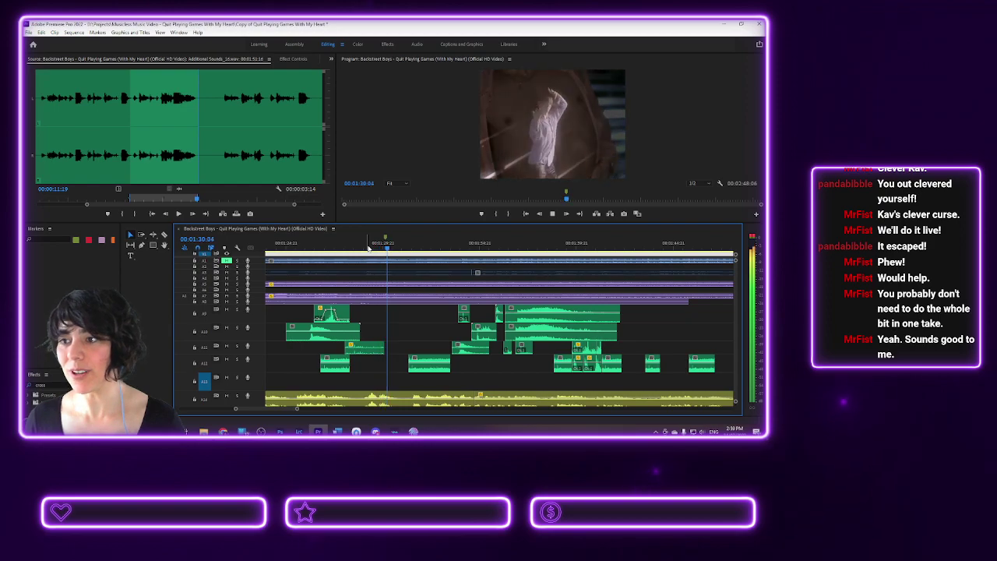
{"action": "left_click", "coordinate": [367, 248]}
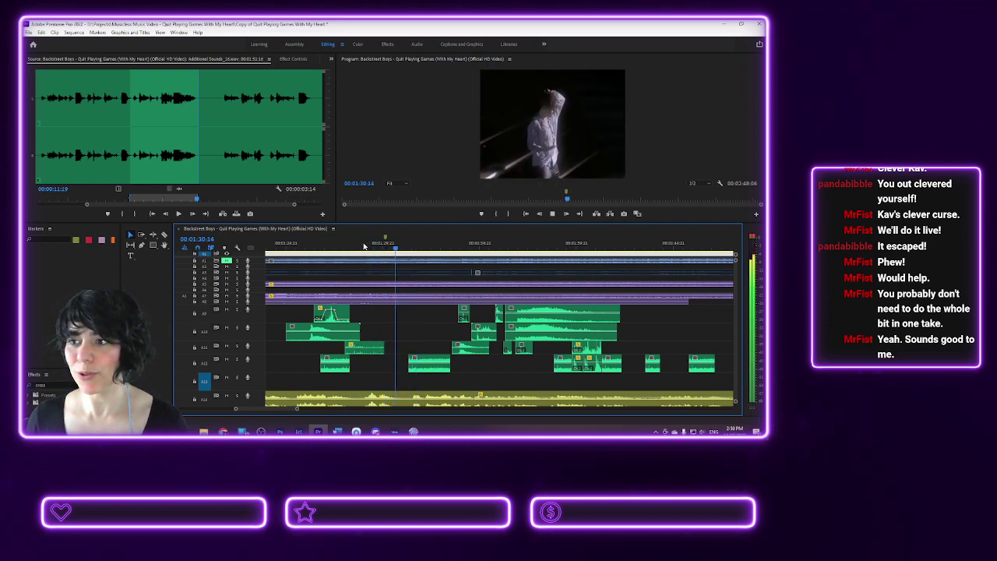
{"action": "key", "text": "space"}
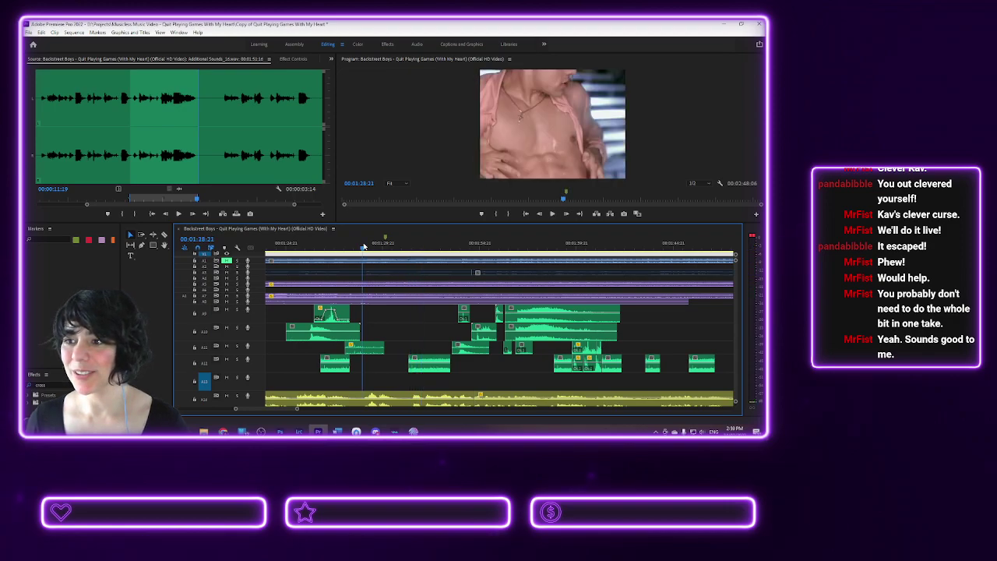
{"action": "key", "text": "space"}
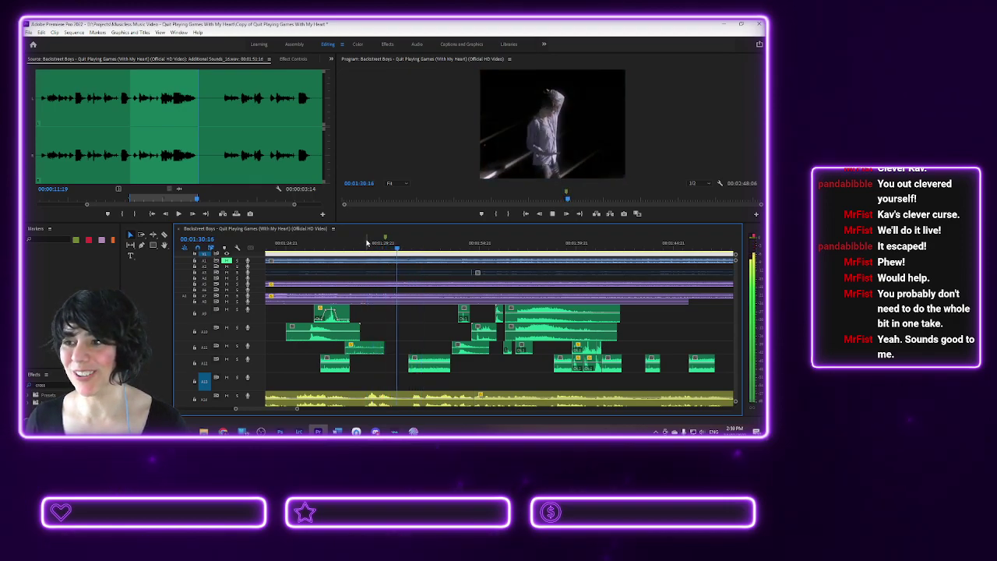
{"action": "left_click", "coordinate": [367, 243]}
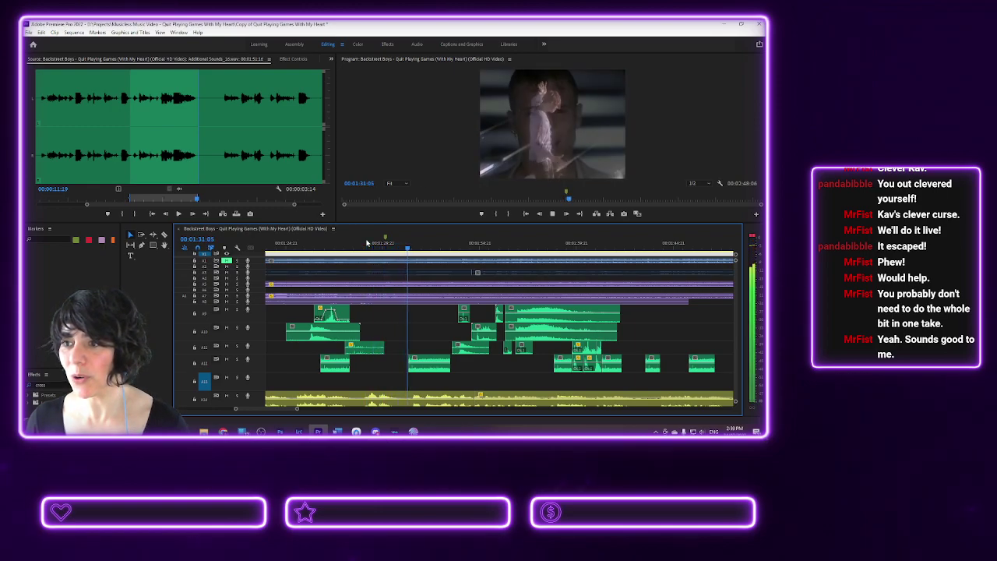
{"action": "key", "text": "space"}
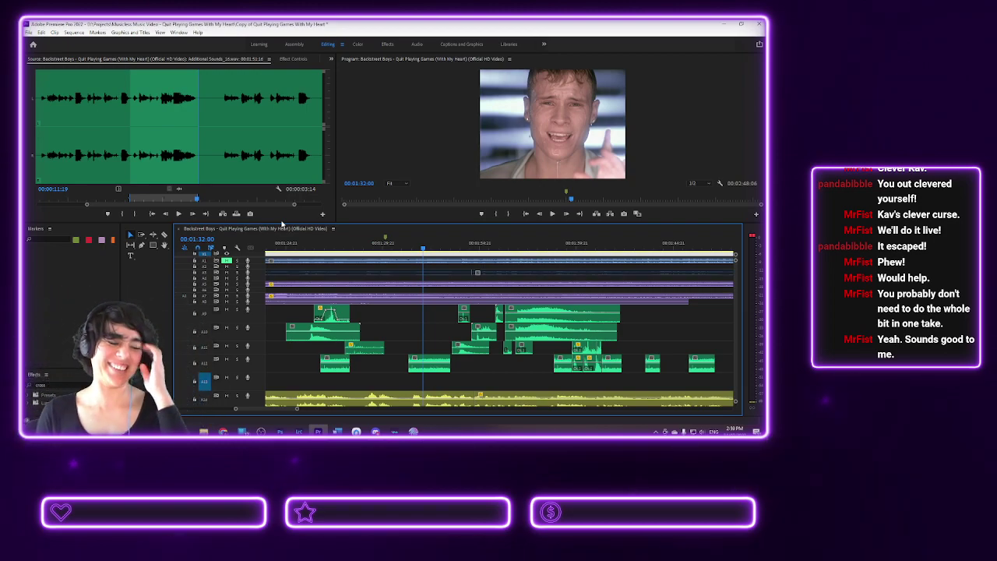
- Replay the passage repeatedly from between about 00:01:28:20 and 00:01:29, stopping at about 00:01:31:17
{"action": "left_click", "coordinate": [377, 245]}
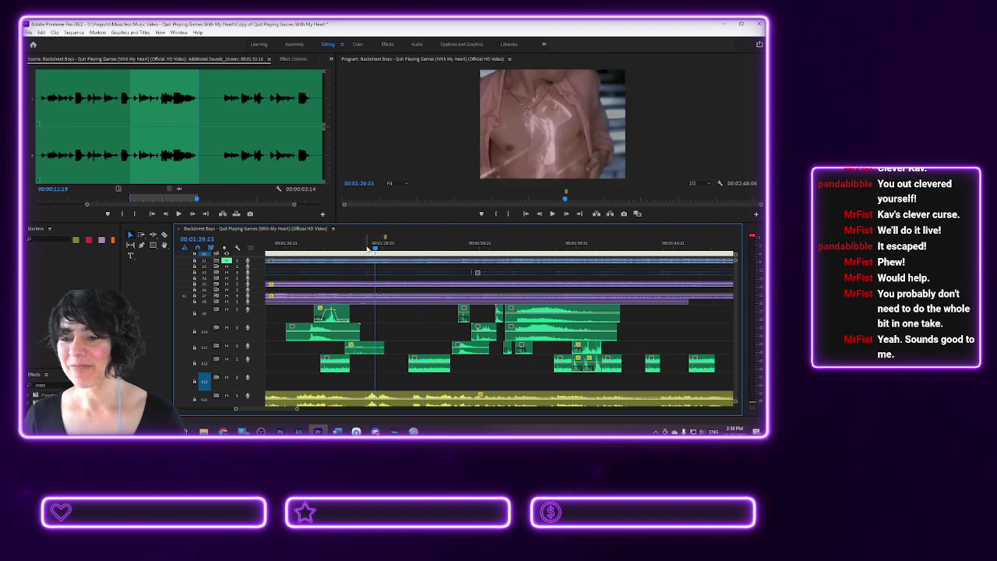
{"action": "key", "text": "space"}
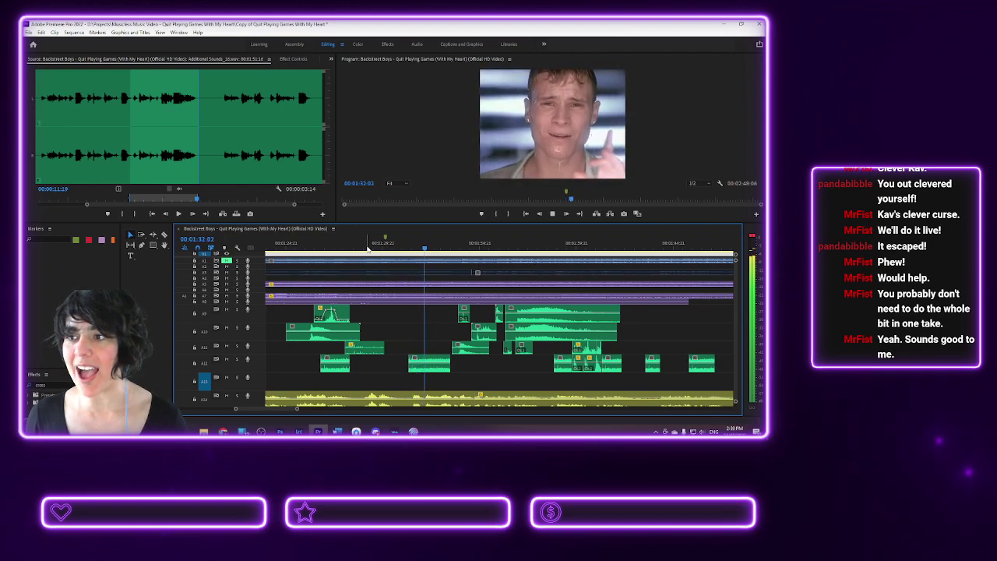
{"action": "key", "text": "space"}
{"action": "left_click", "coordinate": [365, 245]}
{"action": "key", "text": "space"}
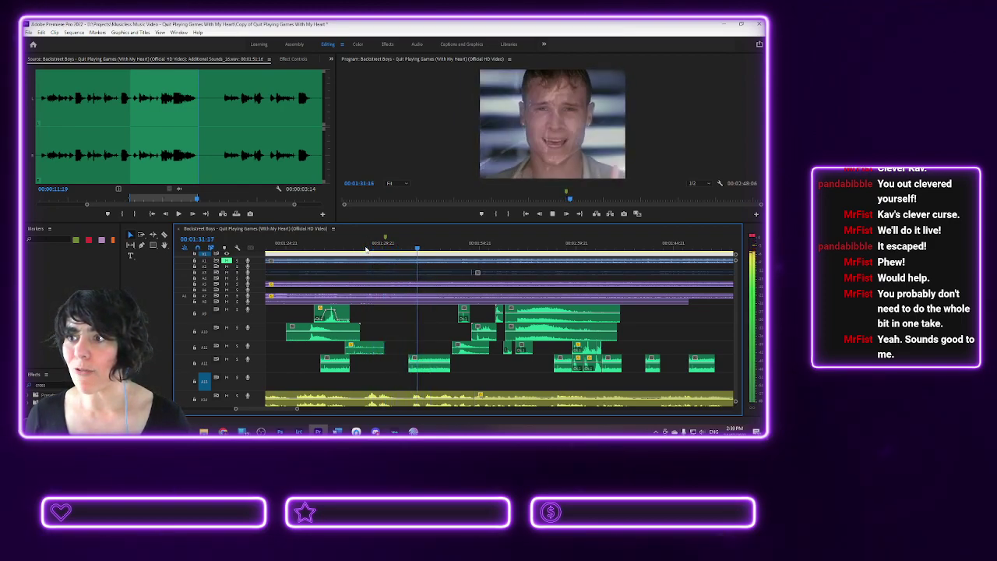
{"action": "key", "text": "space"}
{"action": "left_click", "coordinate": [363, 246]}
{"action": "key", "text": "space"}
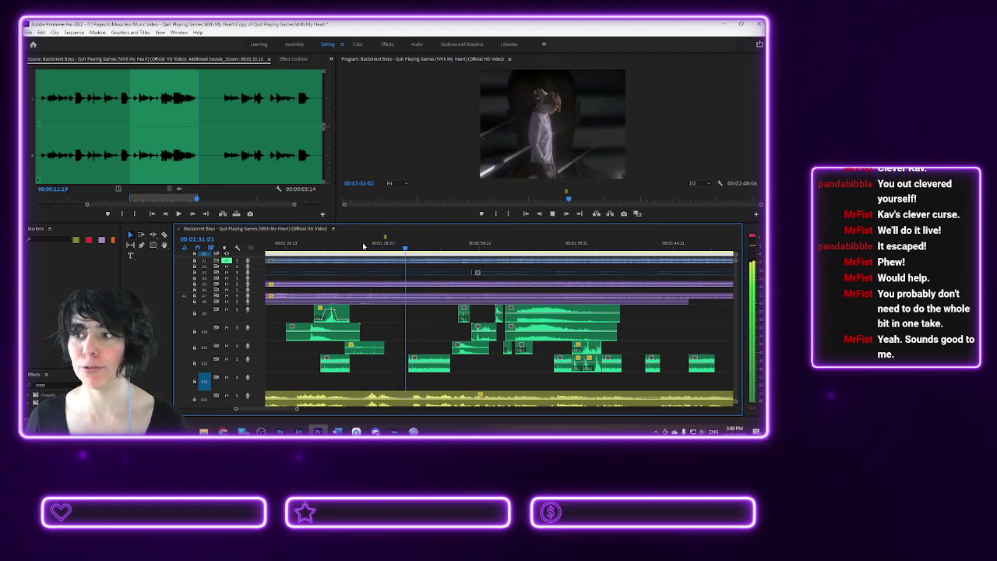
{"action": "left_click", "coordinate": [363, 246]}
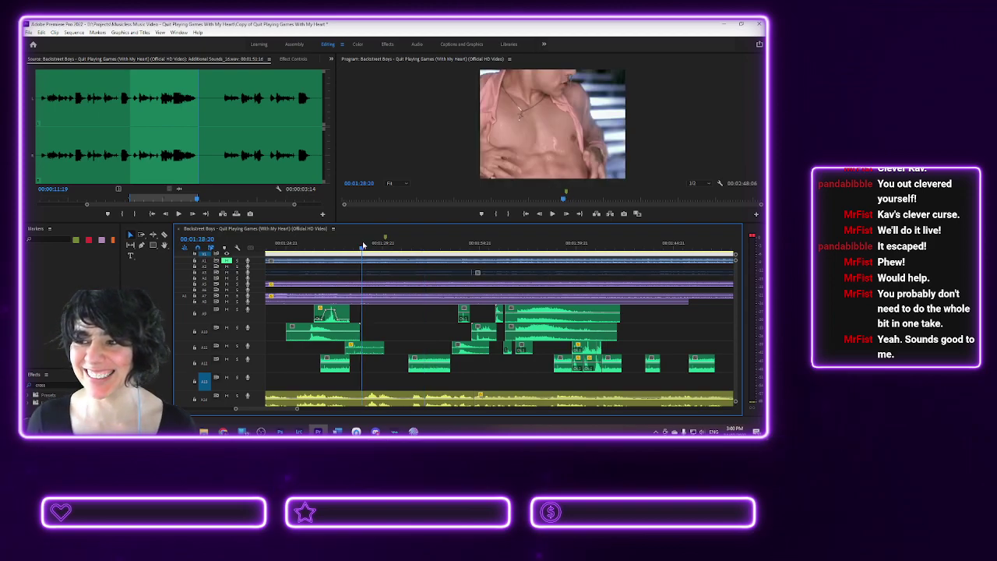
{"action": "key", "text": "space"}
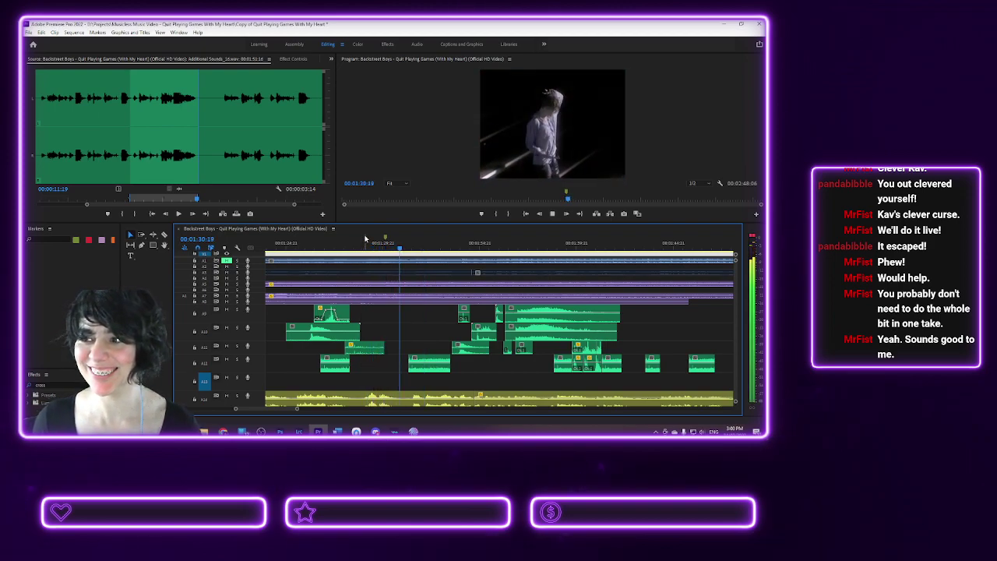
{"action": "key", "text": "space"}
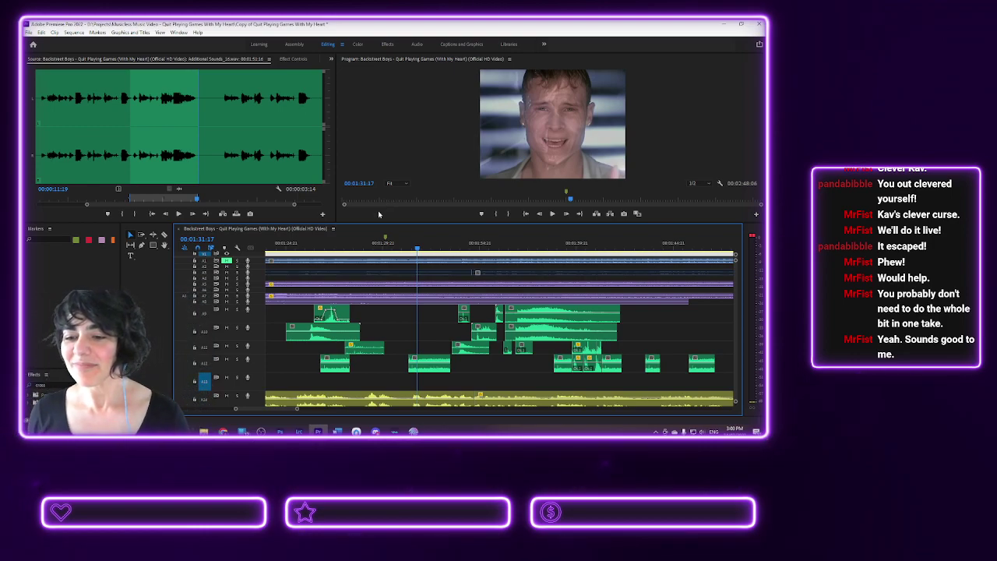
- Play the passage again from about 00:01:28:21 several times, stopping at about 00:01:32:09
{"action": "left_click", "coordinate": [372, 245]}
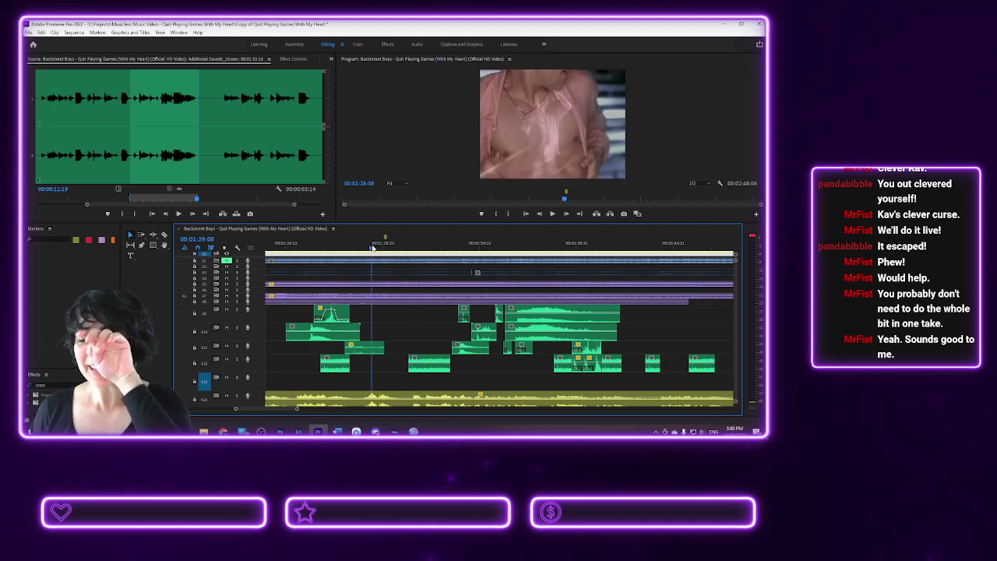
{"action": "left_click", "coordinate": [362, 247]}
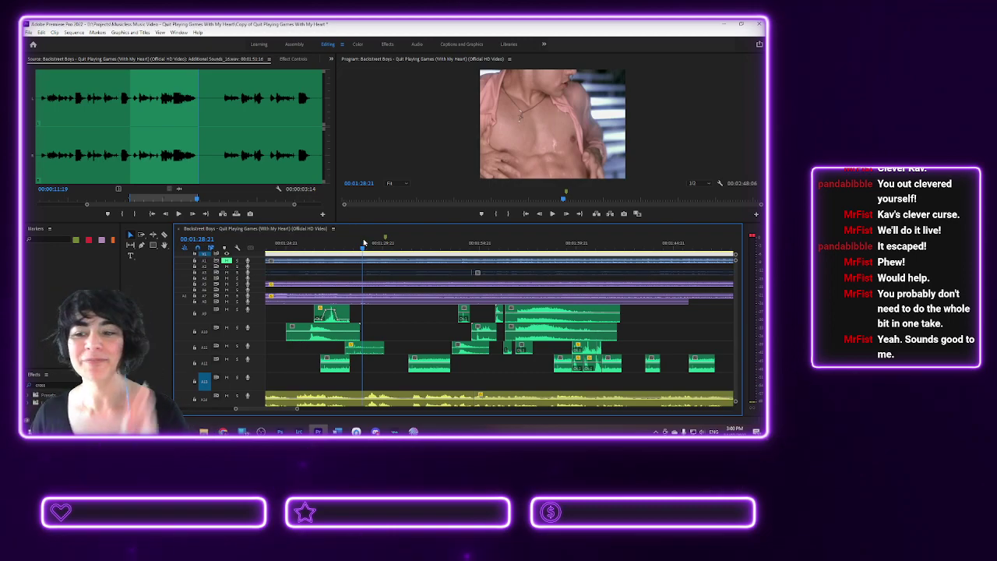
{"action": "key", "text": "space"}
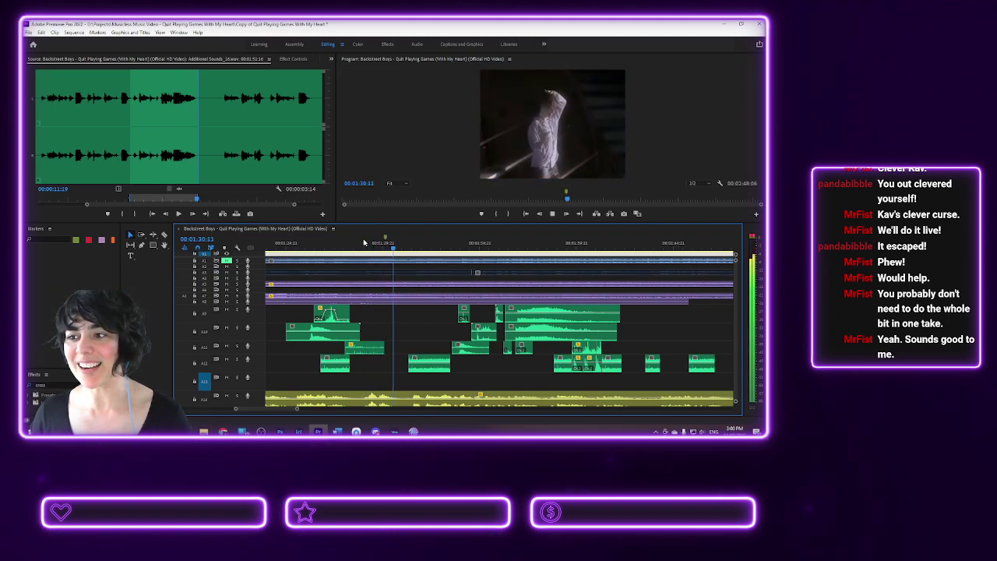
{"action": "key", "text": "space"}
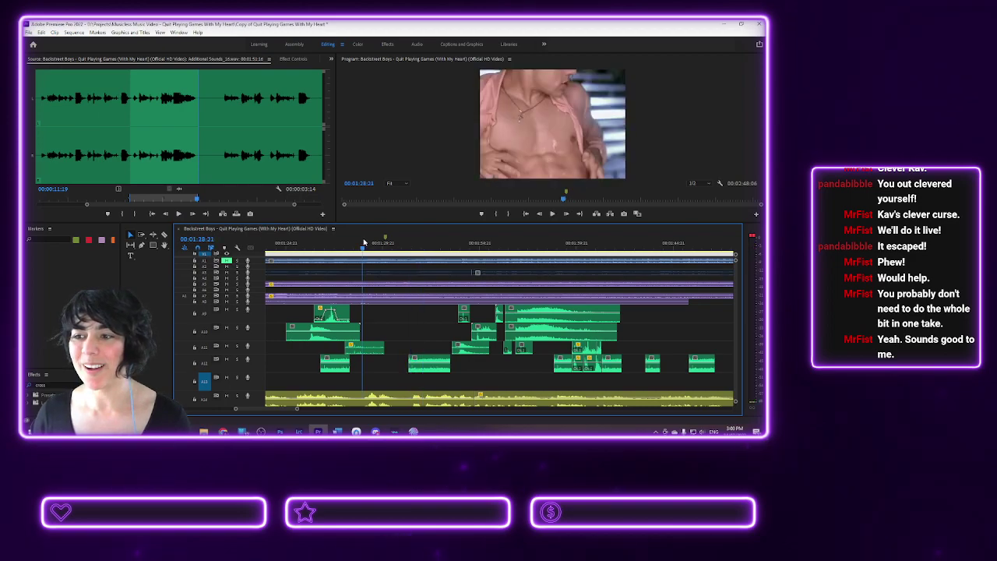
{"action": "key", "text": "space"}
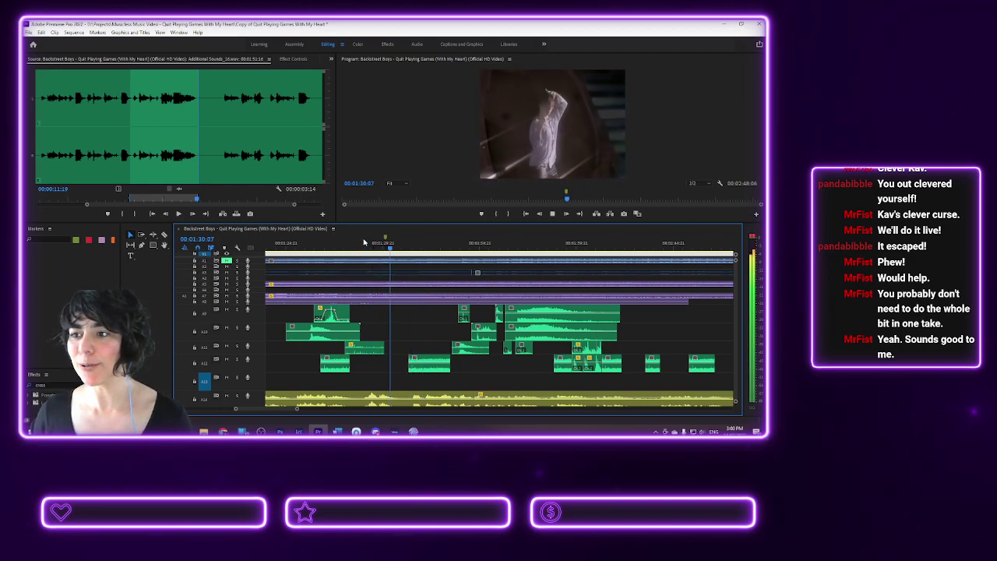
{"action": "key", "text": "space"}
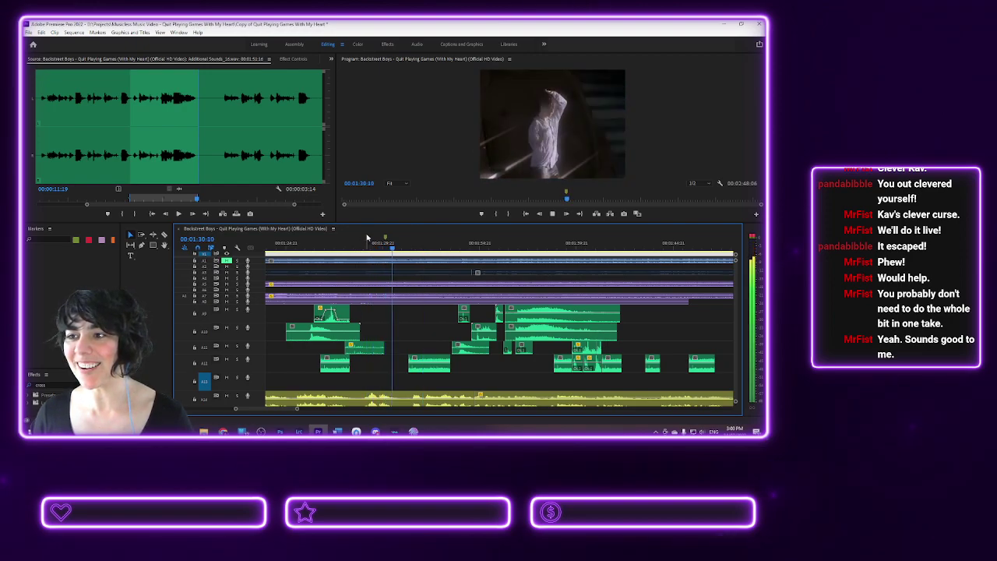
{"action": "key", "text": "space"}
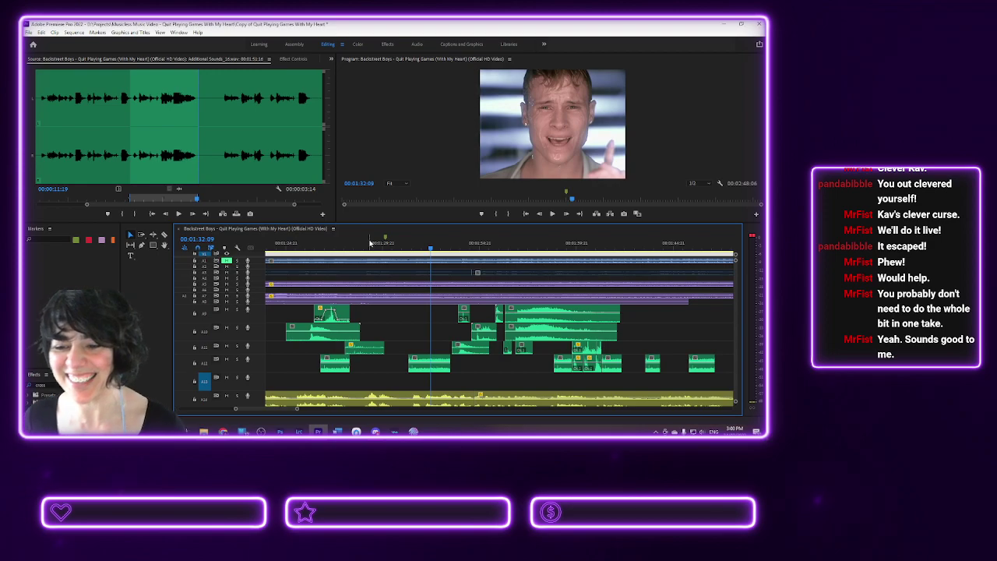
- Replay the passage from about 00:01:28:14 and again from about 00:01:28:07, stopping at about 00:01:32:01
{"action": "left_click", "coordinate": [369, 242]}
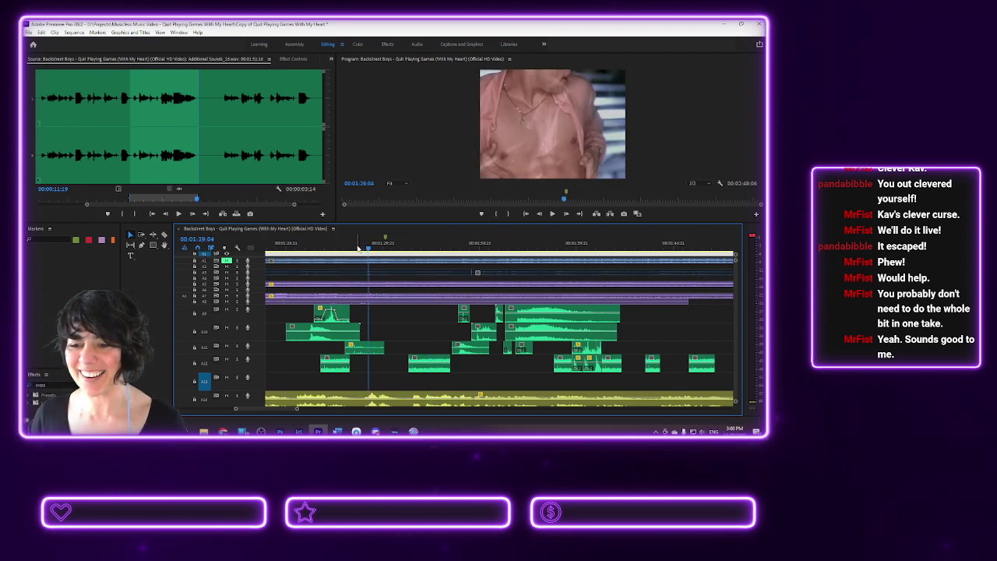
{"action": "left_click", "coordinate": [357, 247]}
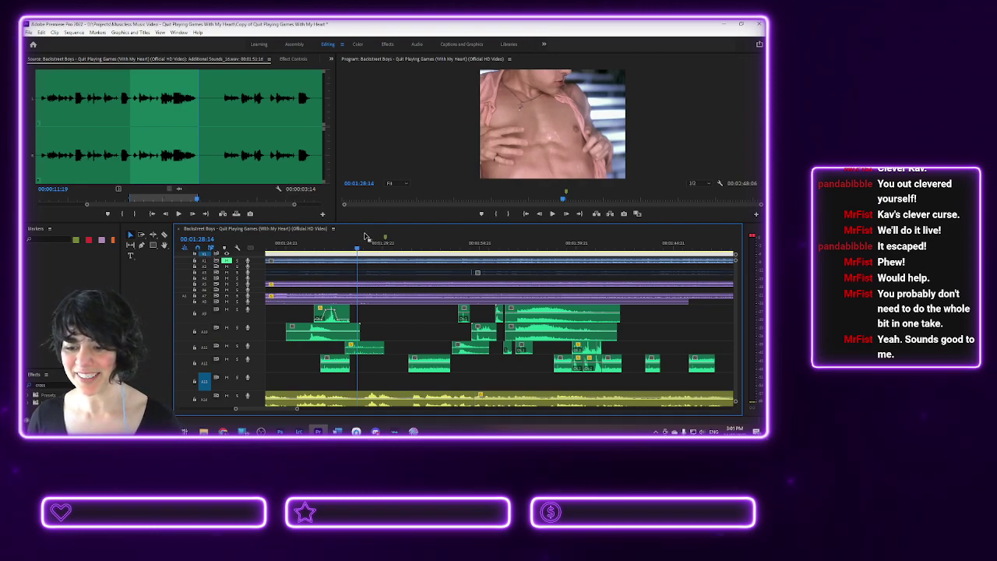
{"action": "key", "text": "space"}
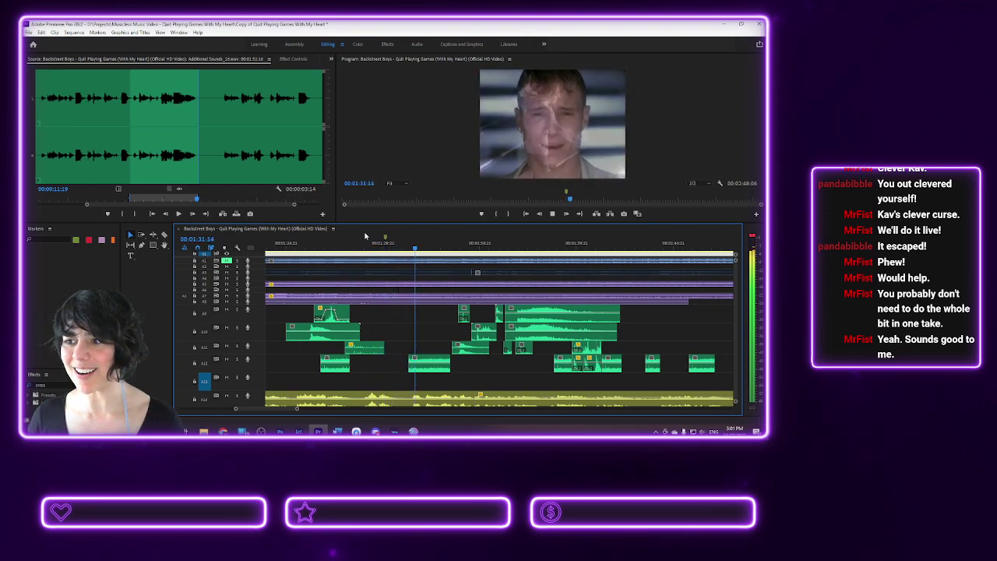
{"action": "key", "text": "space"}
{"action": "key", "text": "space"}
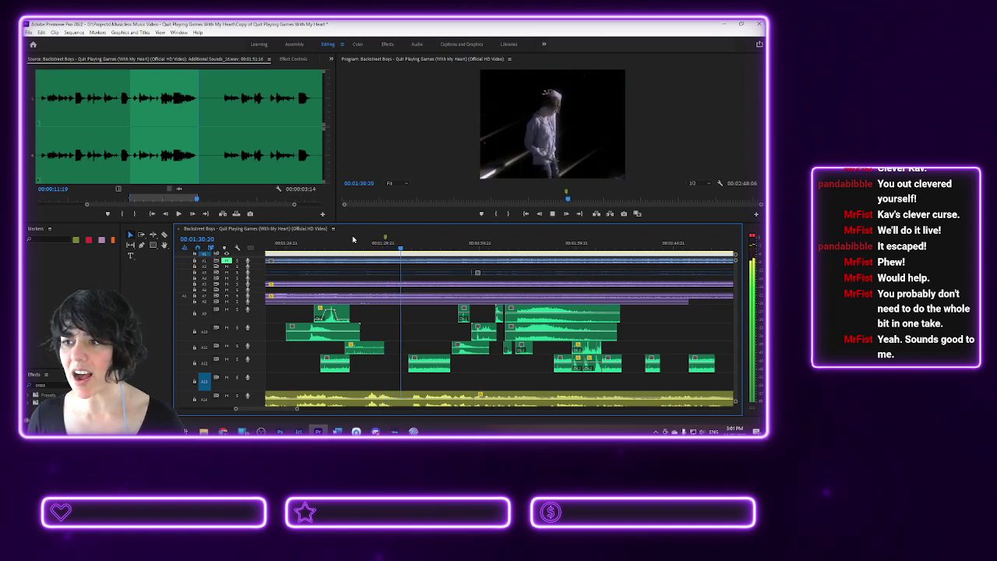
{"action": "key", "text": "space"}
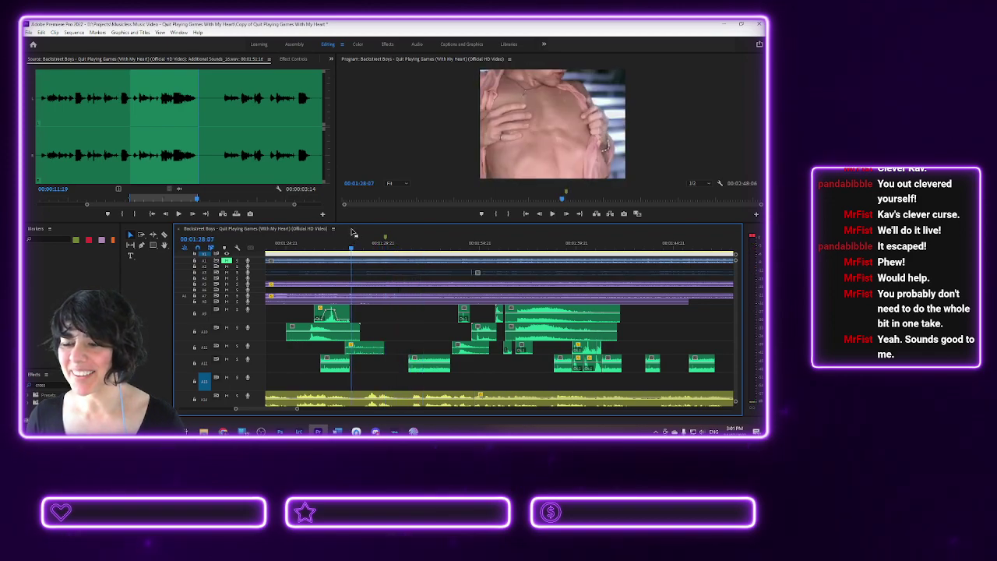
{"action": "key", "text": "space"}
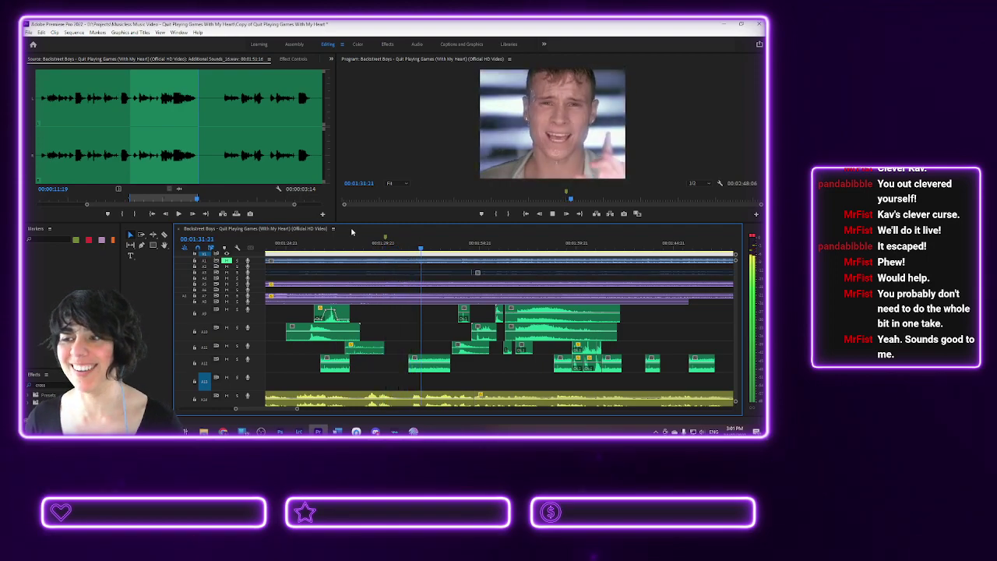
{"action": "key", "text": "space"}
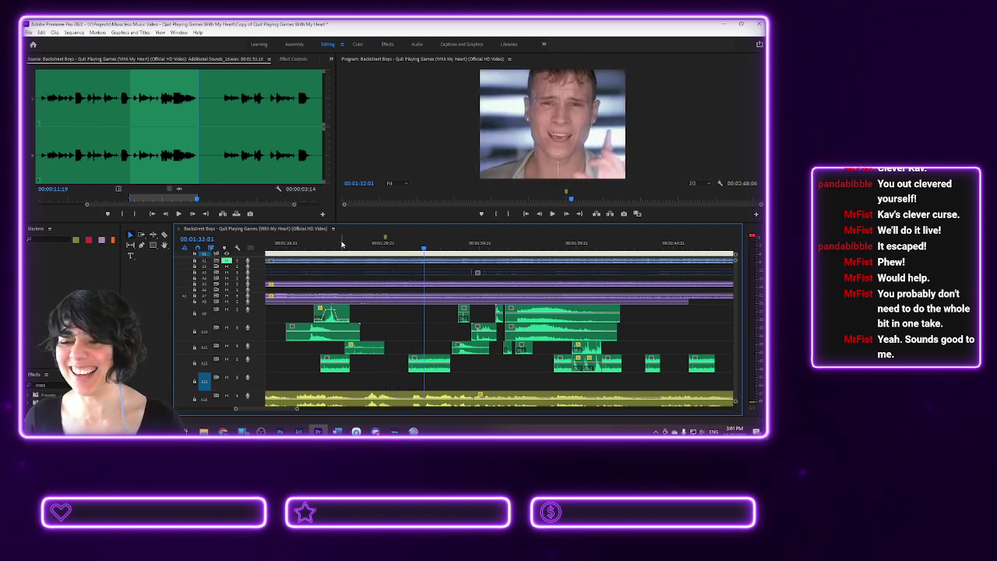
- Replay from about 00:01:27:18 and from about 00:01:28:08 to 00:01:32, and return the playhead to about 00:01:28:18
{"action": "left_click", "coordinate": [341, 244]}
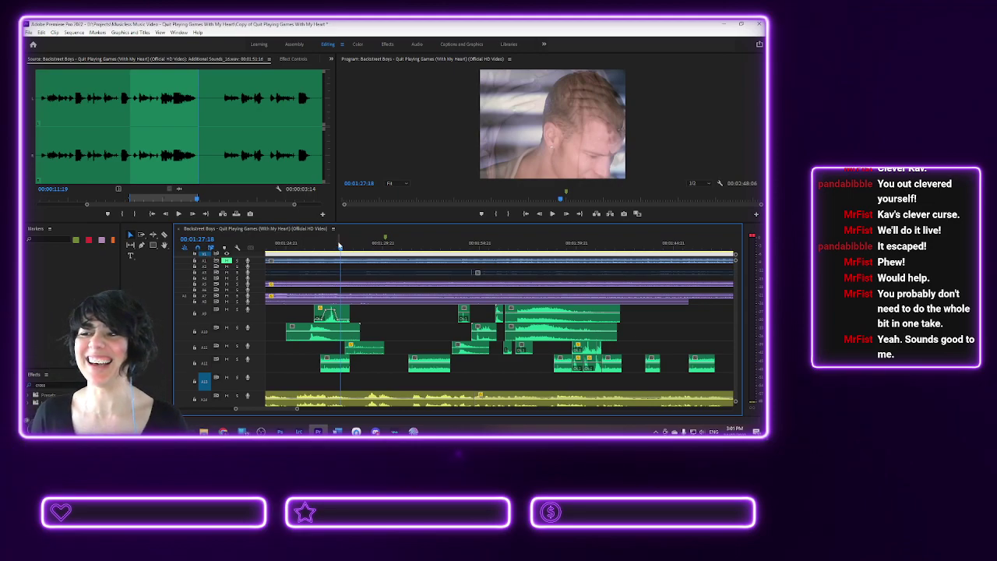
{"action": "key", "text": "space"}
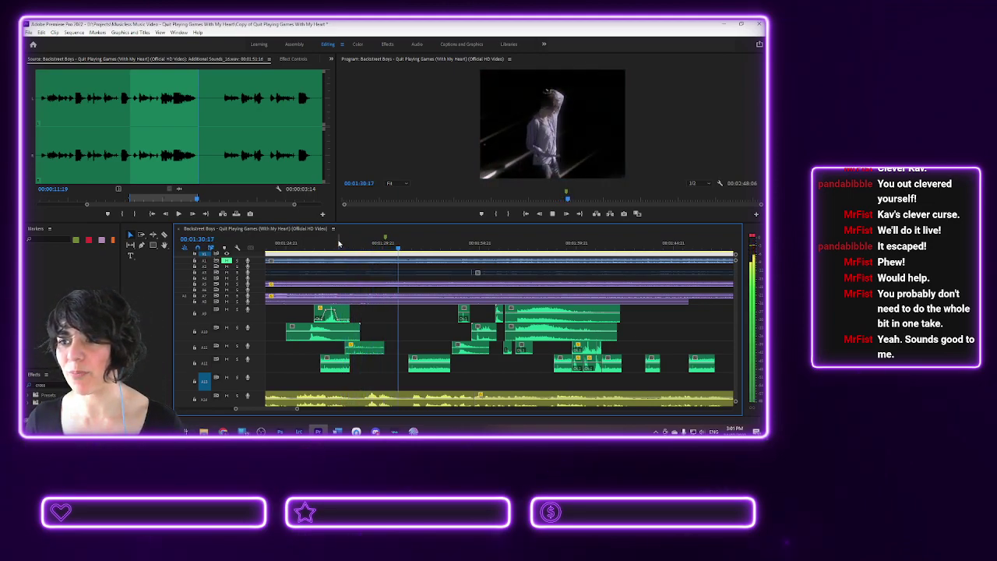
{"action": "key", "text": "space"}
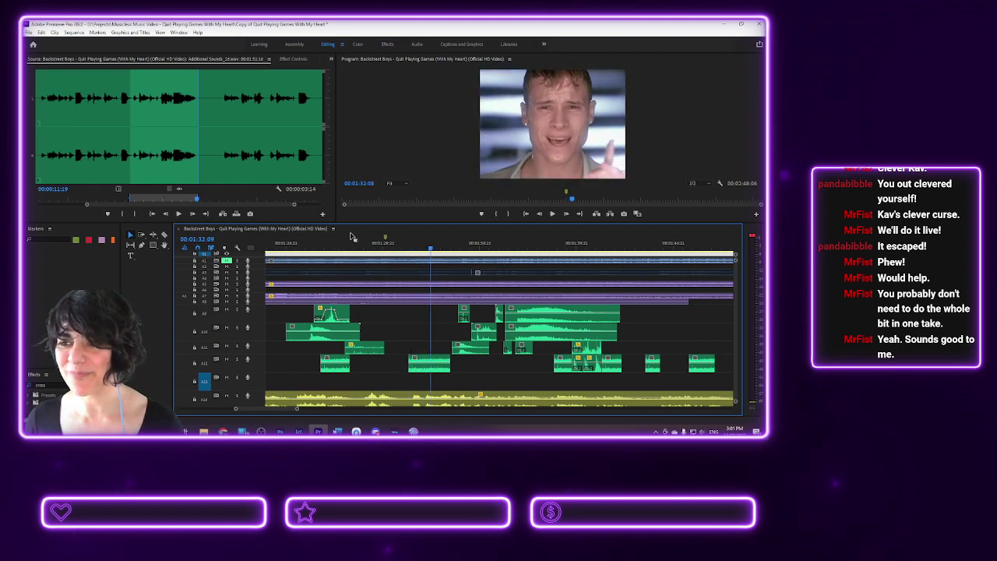
{"action": "left_click", "coordinate": [352, 247]}
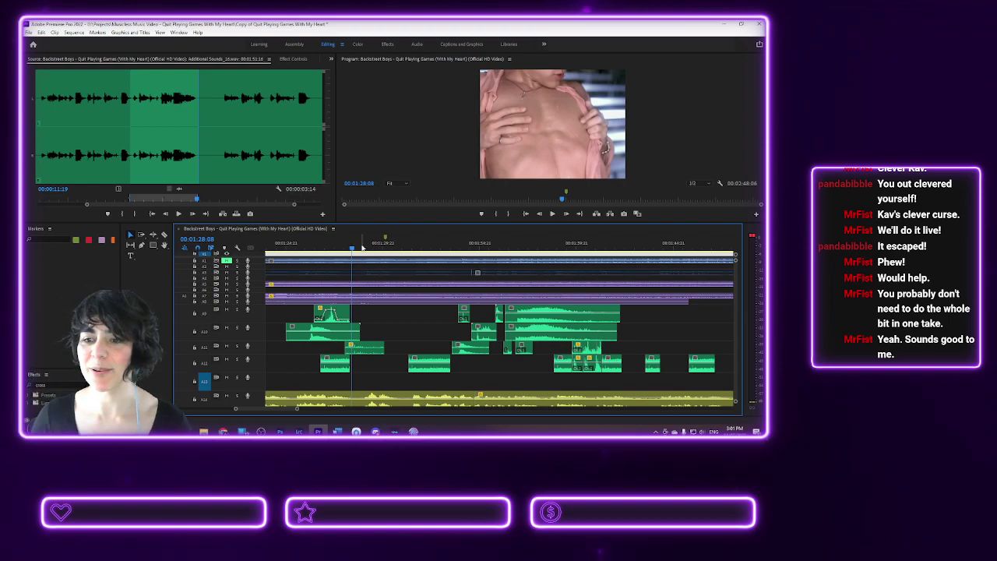
{"action": "key", "text": "space"}
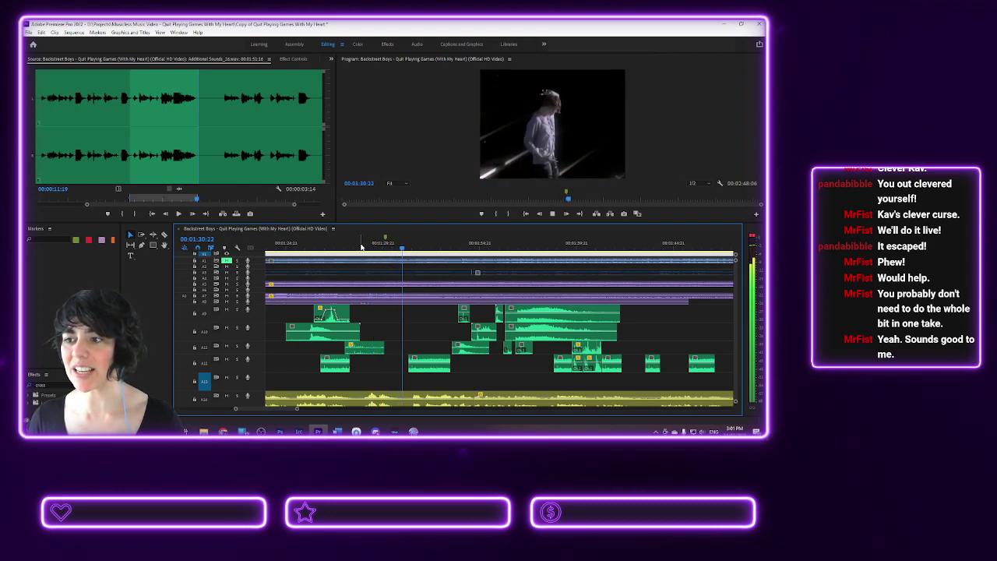
{"action": "key", "text": "space"}
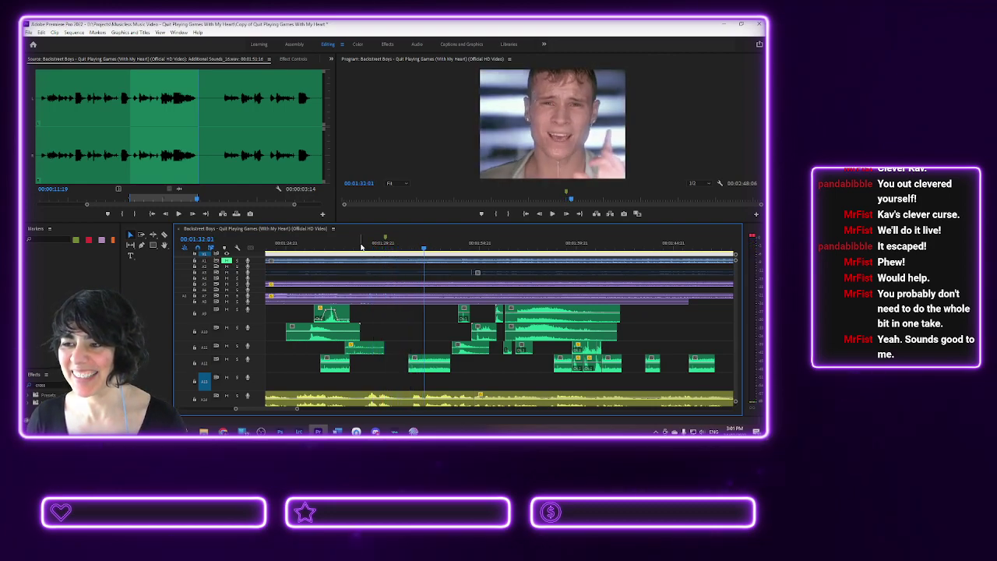
{"action": "left_click", "coordinate": [360, 247]}
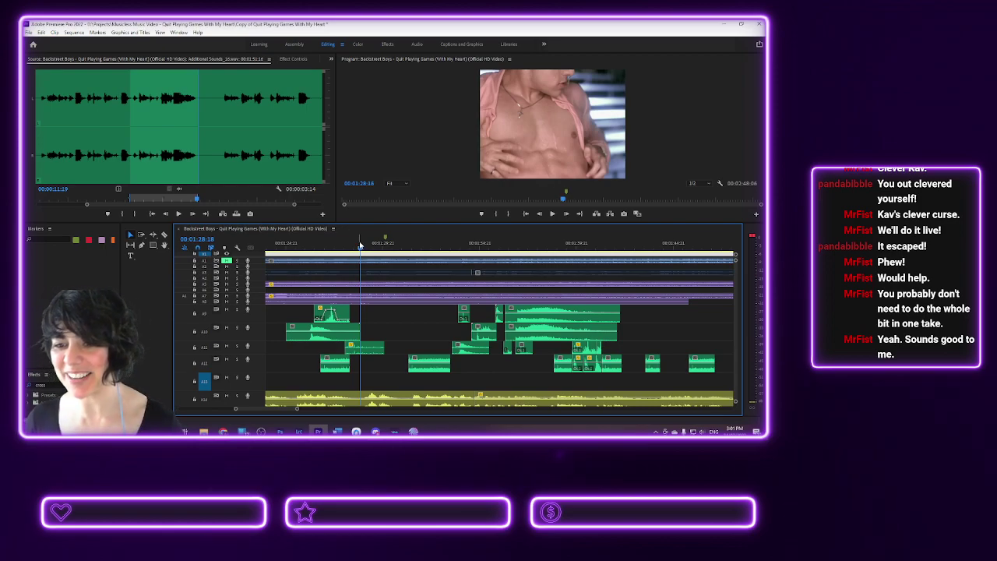
- Step back to 00:01:28:16 and replay the passage several times from there, stopping at about 00:01:32:05
{"action": "key", "text": "Left"}
{"action": "key", "text": "Left"}
{"action": "key", "text": "space"}
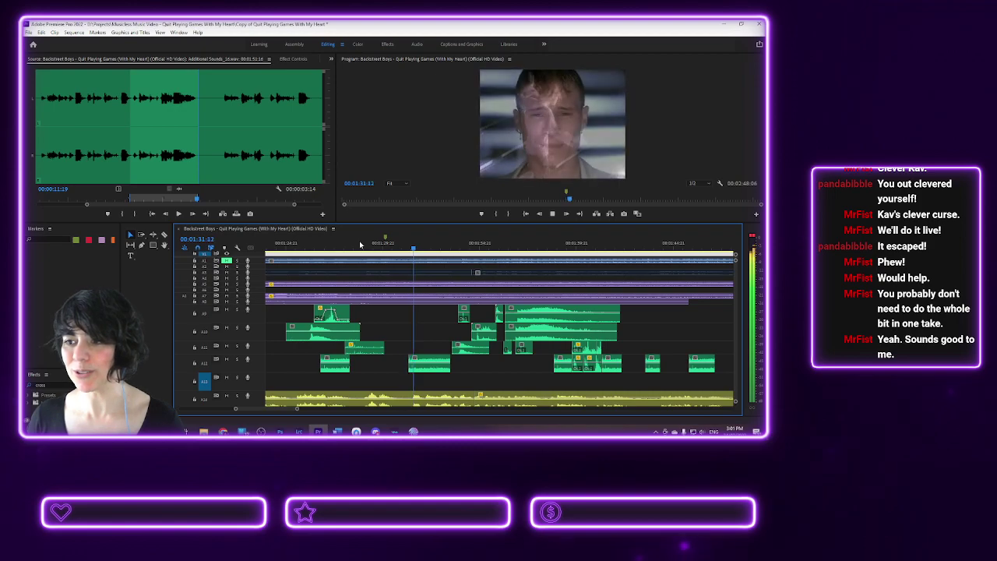
{"action": "left_click", "coordinate": [360, 244]}
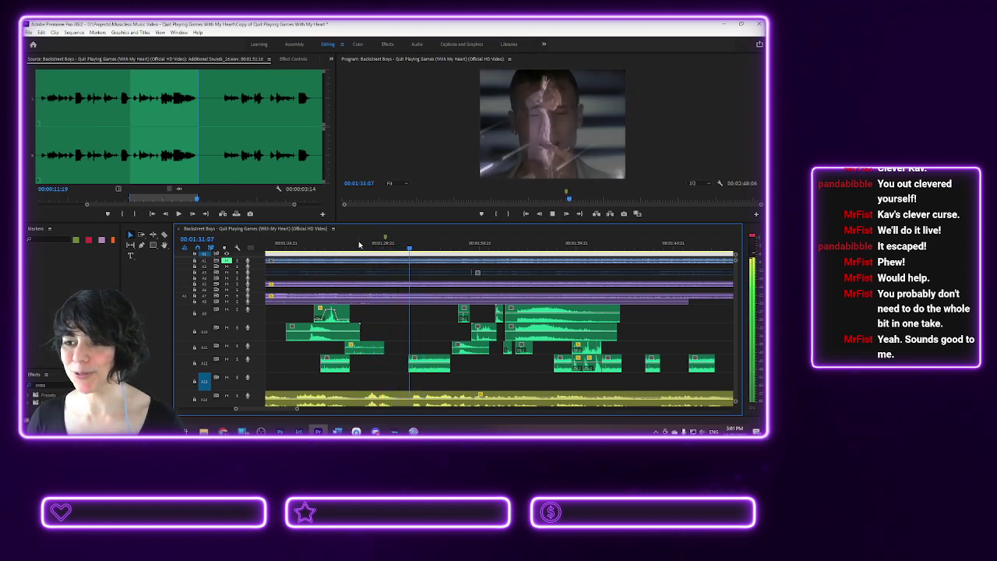
{"action": "left_click", "coordinate": [359, 244]}
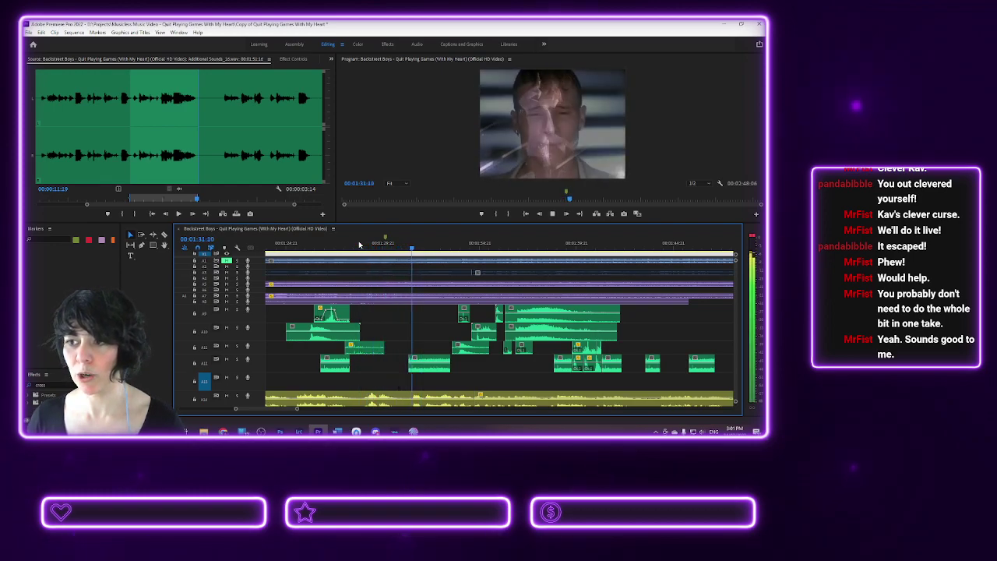
{"action": "left_click", "coordinate": [359, 244]}
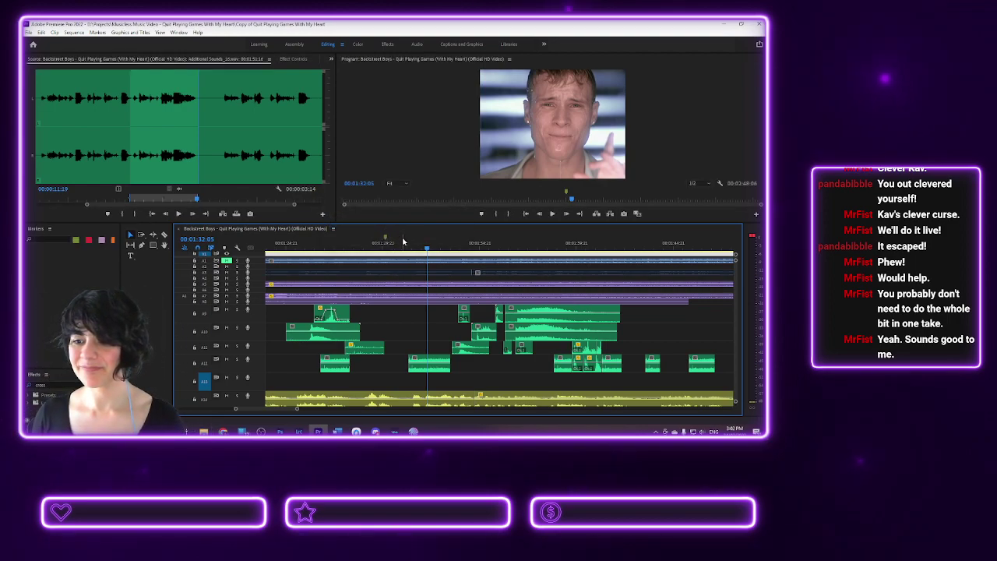
- Move the playhead back through the passage and replay it from 00:01:28:16 to 00:01:32
{"action": "left_click", "coordinate": [389, 246]}
{"action": "left_click", "coordinate": [380, 246]}
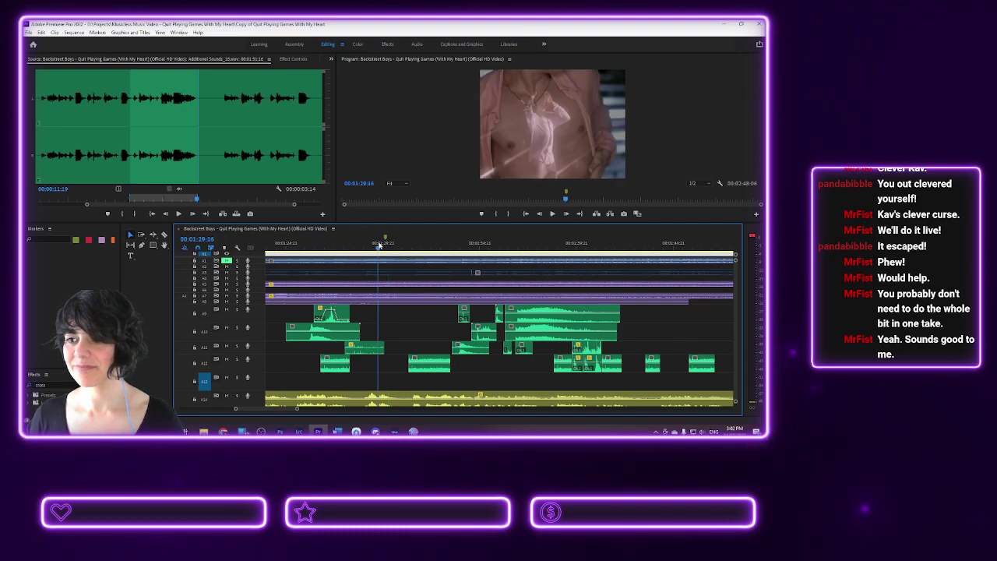
{"action": "left_click", "coordinate": [359, 244]}
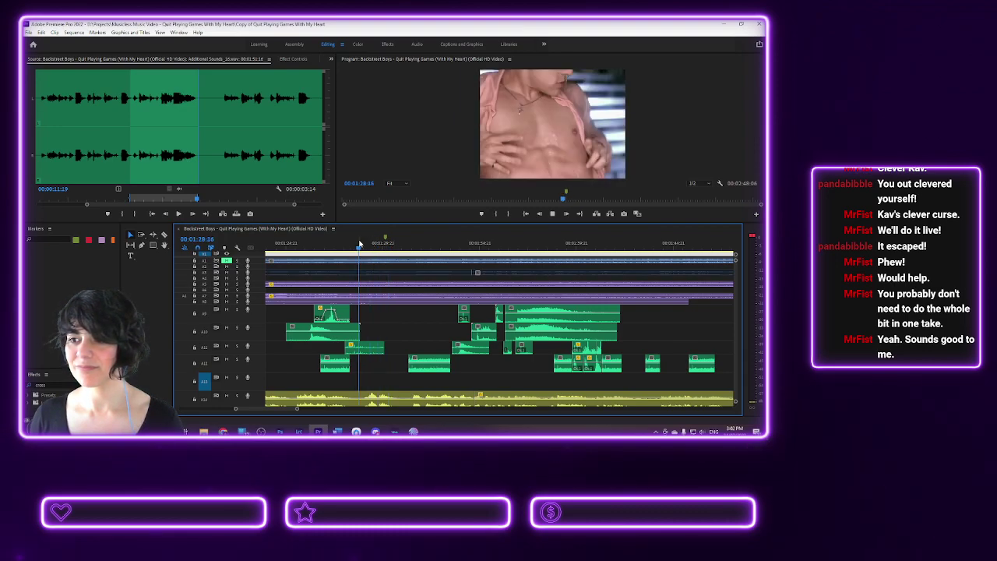
{"action": "key", "text": "space"}
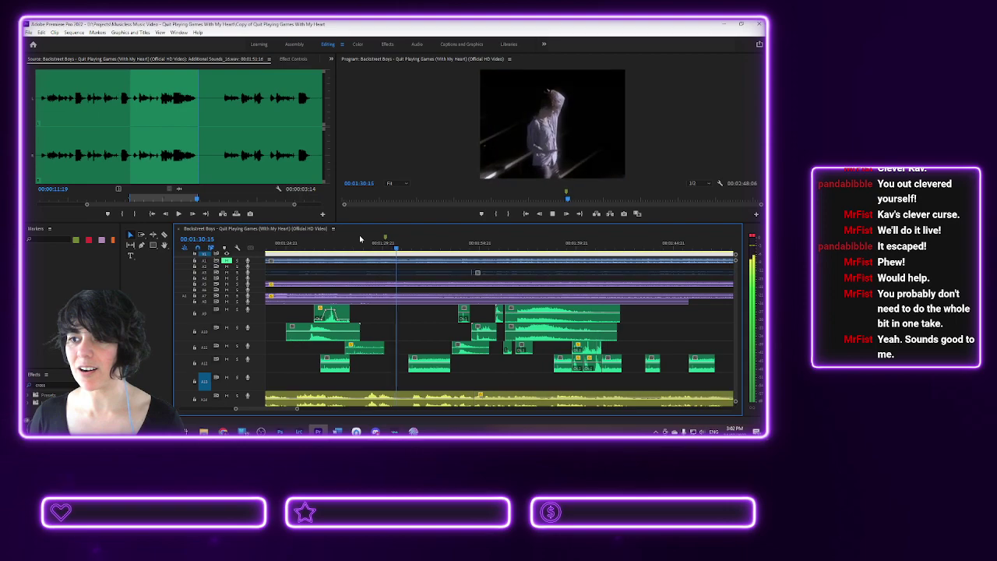
{"action": "key", "text": "space"}
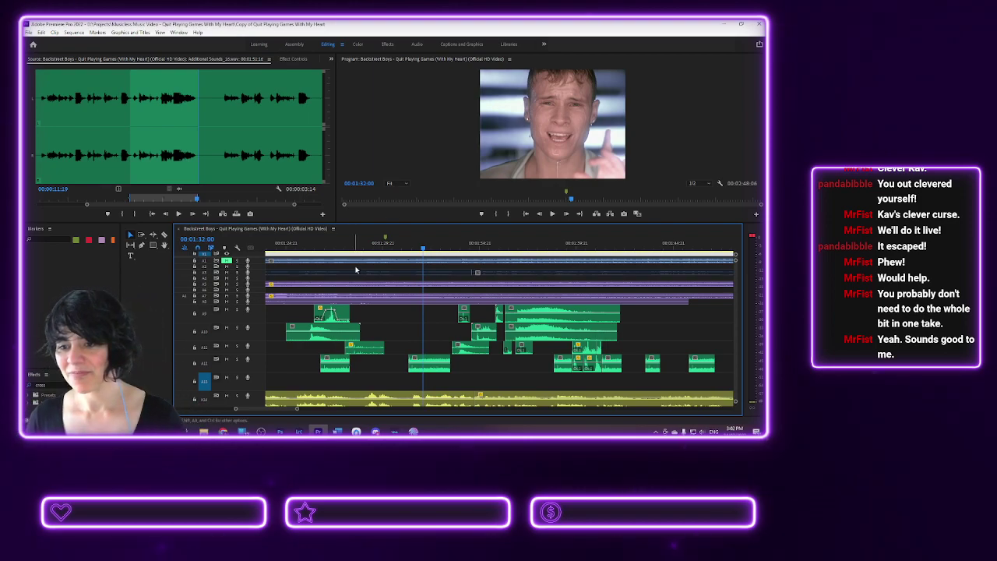
- Replay the passage repeatedly from about 00:01:29:03, stopping at about 00:01:32:02
{"action": "left_click", "coordinate": [371, 247]}
{"action": "mouse_move", "coordinate": [369, 247]}
{"action": "left_mouse_down"}
{"action": "mouse_move", "coordinate": [358, 248]}
{"action": "mouse_move", "coordinate": [367, 246]}
{"action": "left_mouse_up"}
{"action": "key", "text": "space"}
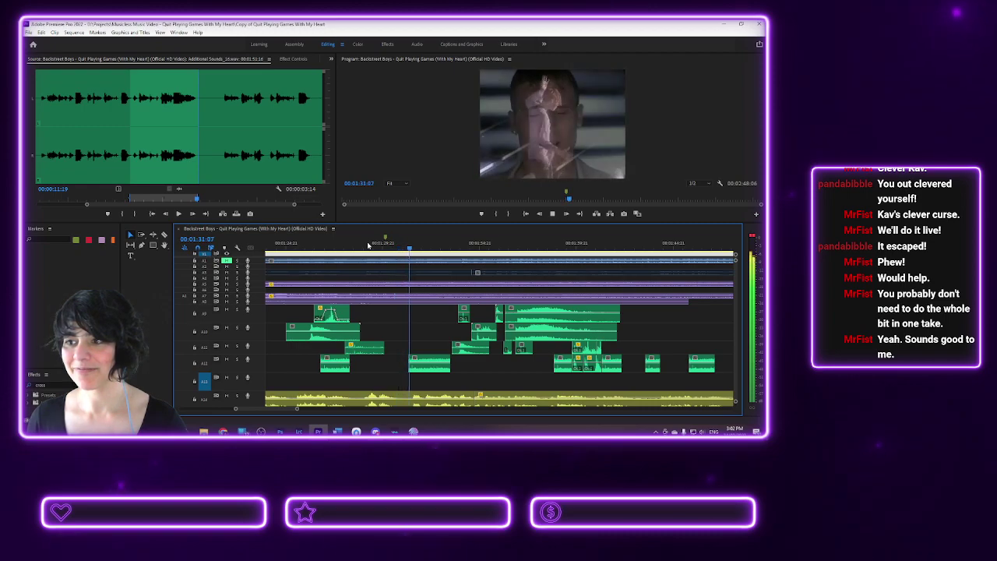
{"action": "key", "text": "space"}
{"action": "key", "text": "space"}
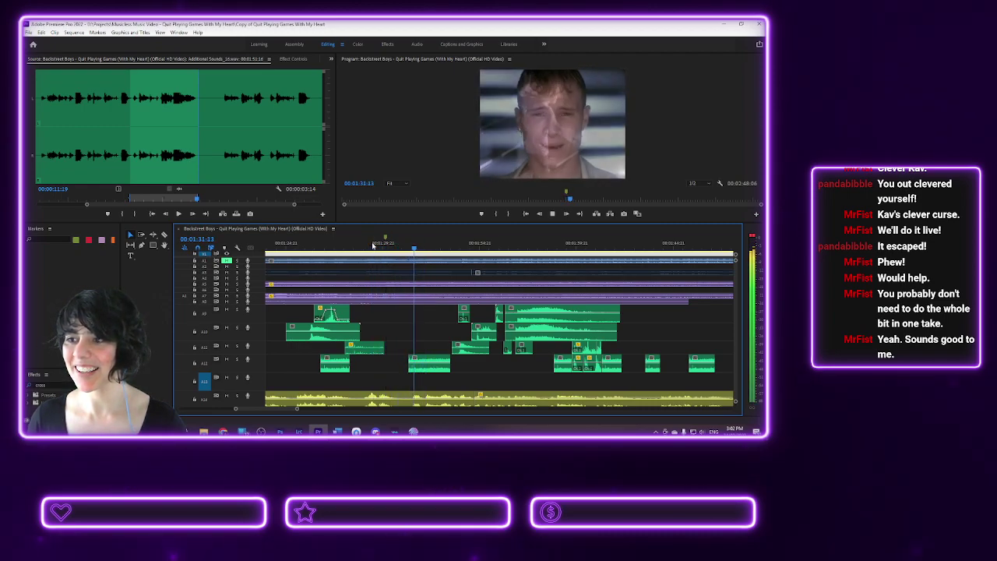
{"action": "key", "text": "space"}
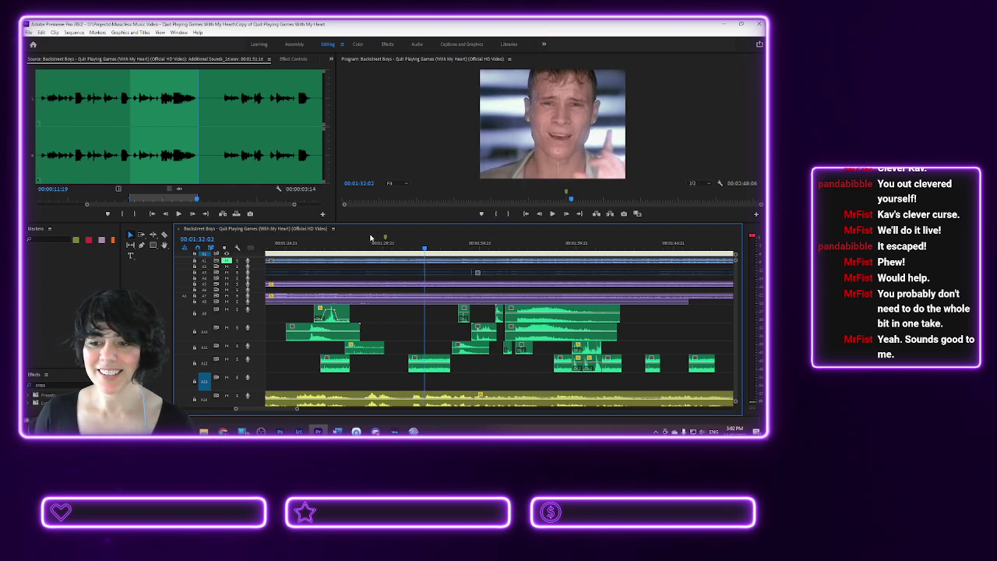
- Replay the passage from about 00:01:29:08 and again from about 00:01:29:21, stopping at about 00:01:31:17
{"action": "left_click", "coordinate": [372, 244]}
{"action": "key", "text": "space"}
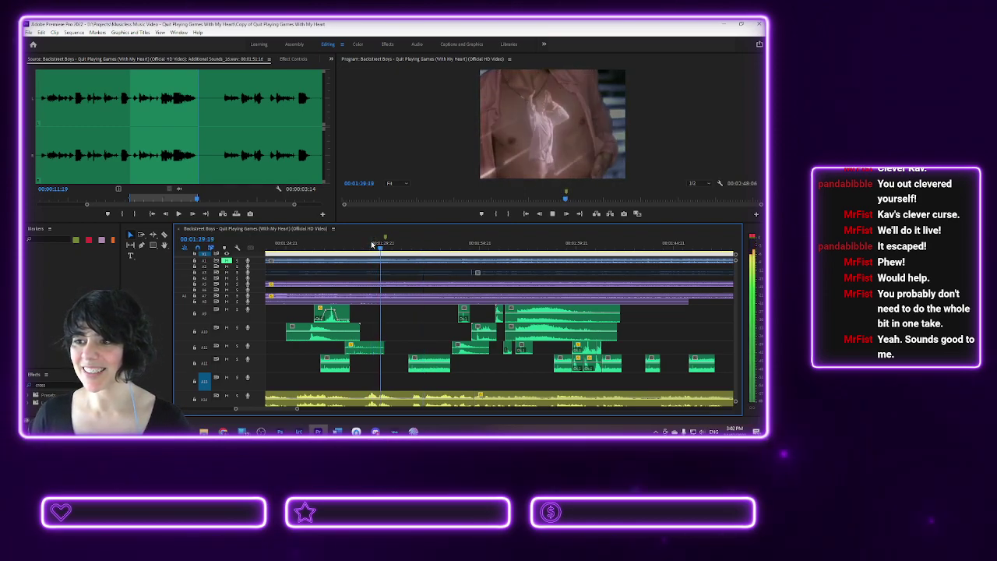
{"action": "key", "text": "space"}
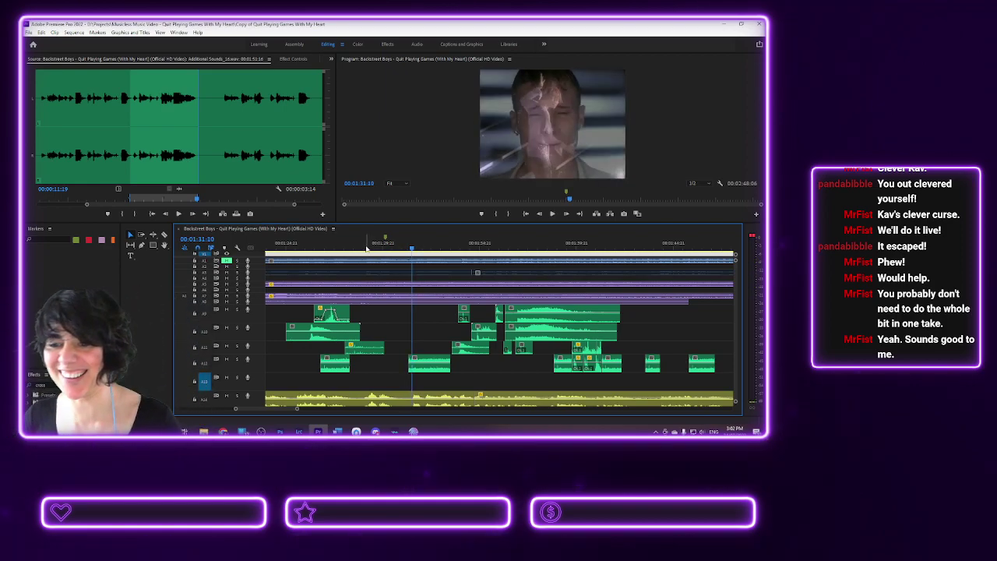
{"action": "left_click", "coordinate": [382, 243]}
{"action": "key", "text": "space"}
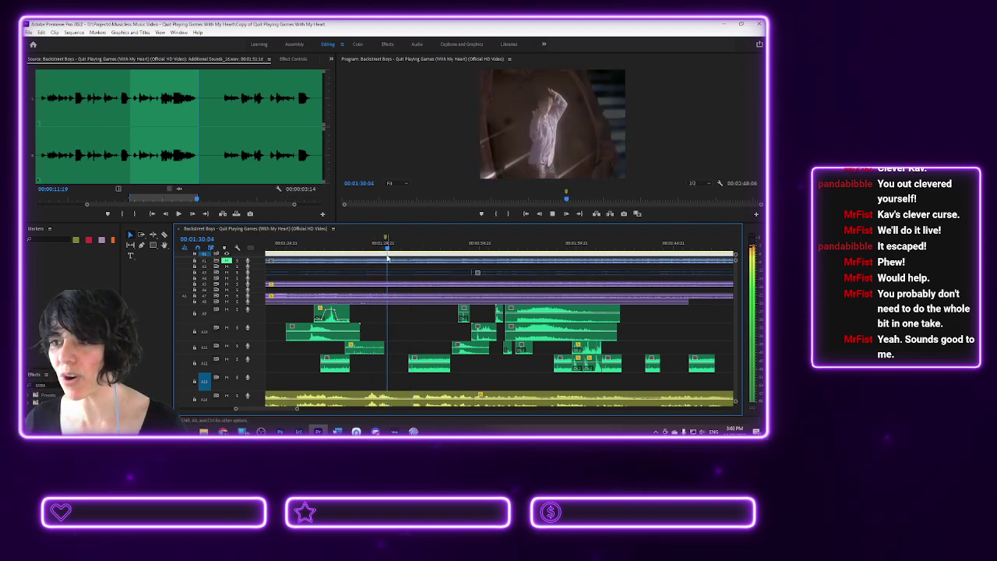
{"action": "key", "text": "space"}
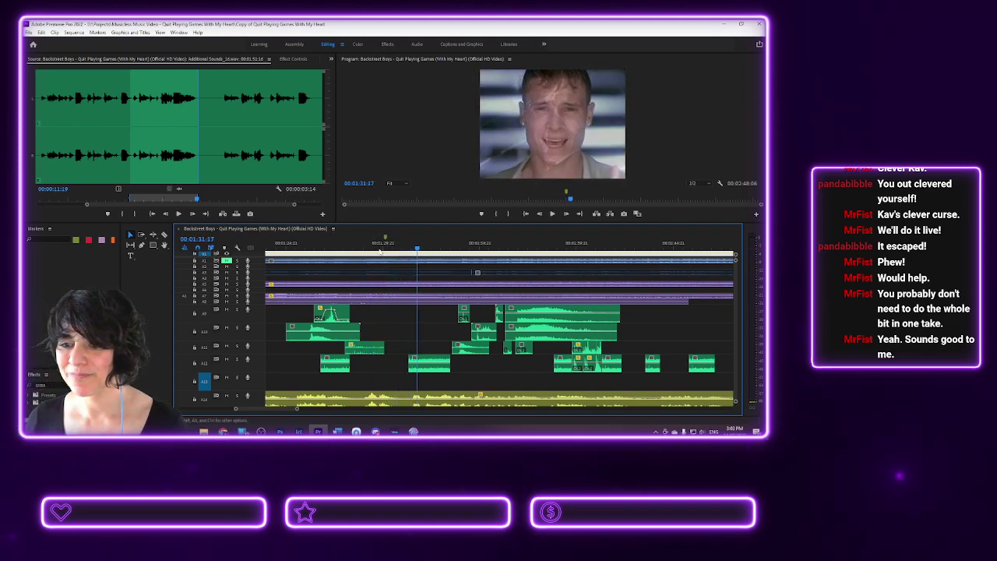
- Play the passage again from about 00:01:29:04 to 00:01:32:05
{"action": "left_click", "coordinate": [368, 246]}
{"action": "key", "text": "space"}
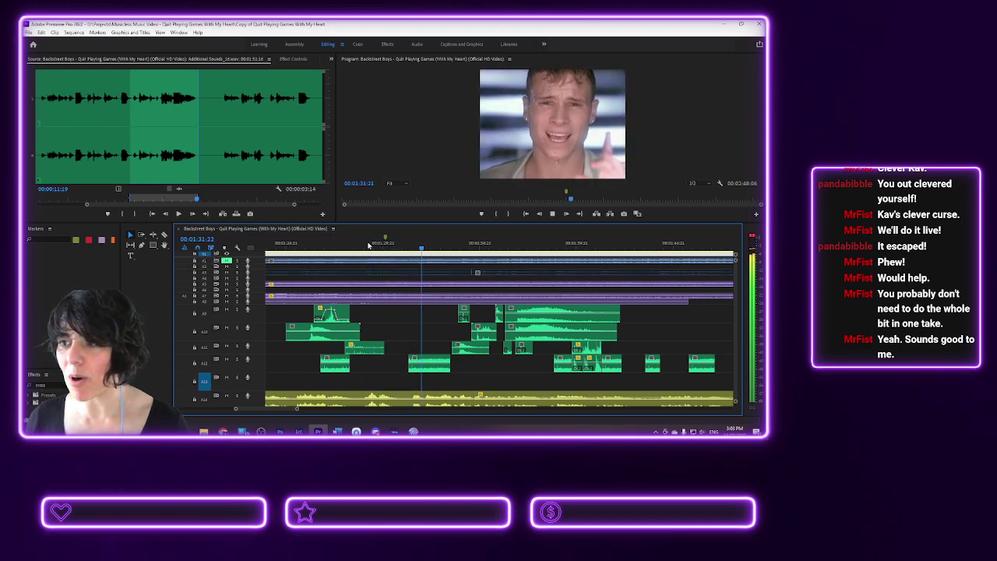
{"action": "key", "text": "space"}
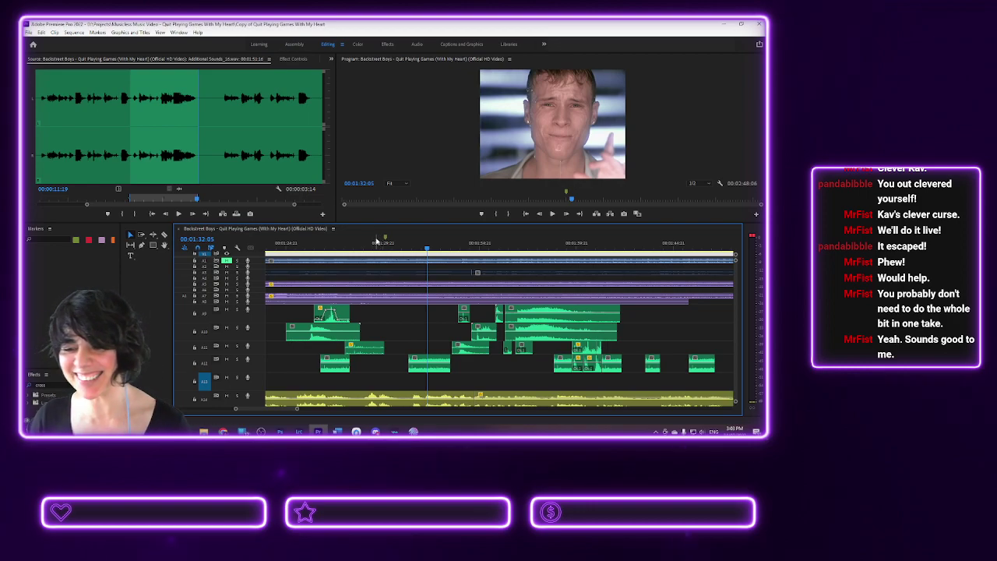
- Replay the passage from 00:01:28:19 and again from about 00:01:28:17, stopping at about 00:01:33:02
{"action": "left_click", "coordinate": [376, 242]}
{"action": "left_click", "coordinate": [361, 242]}
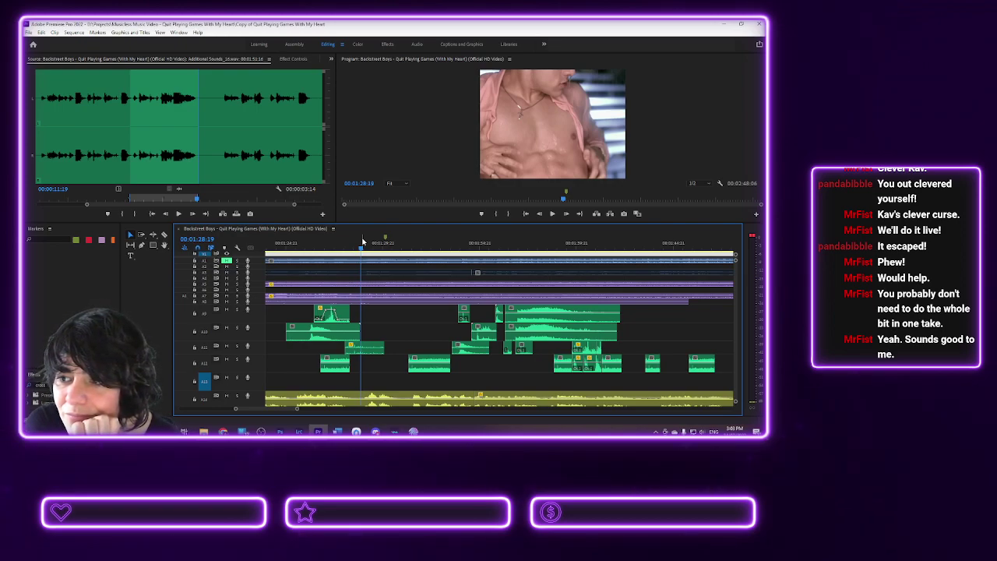
{"action": "key", "text": "space"}
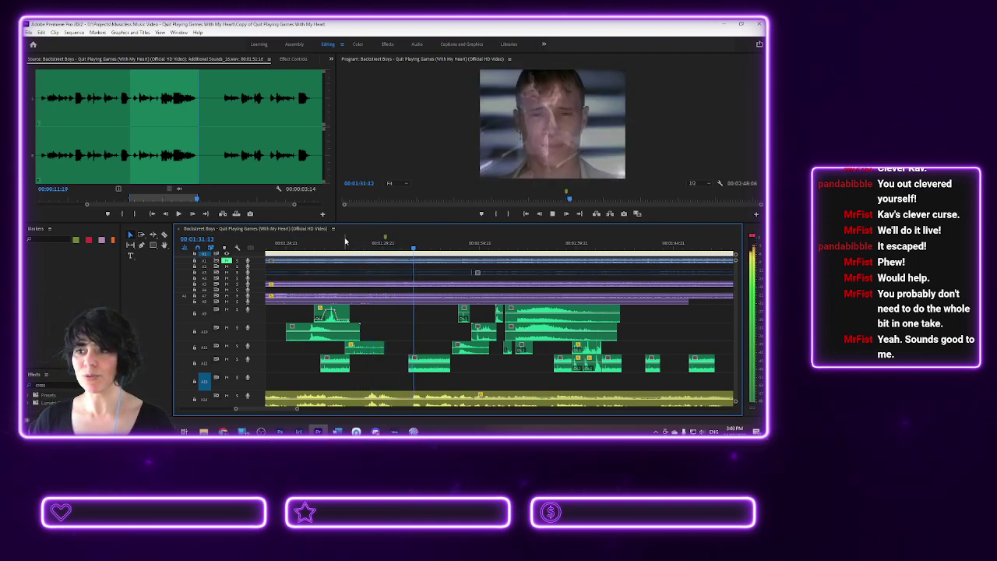
{"action": "left_click", "coordinate": [359, 244]}
{"action": "key", "text": "space"}
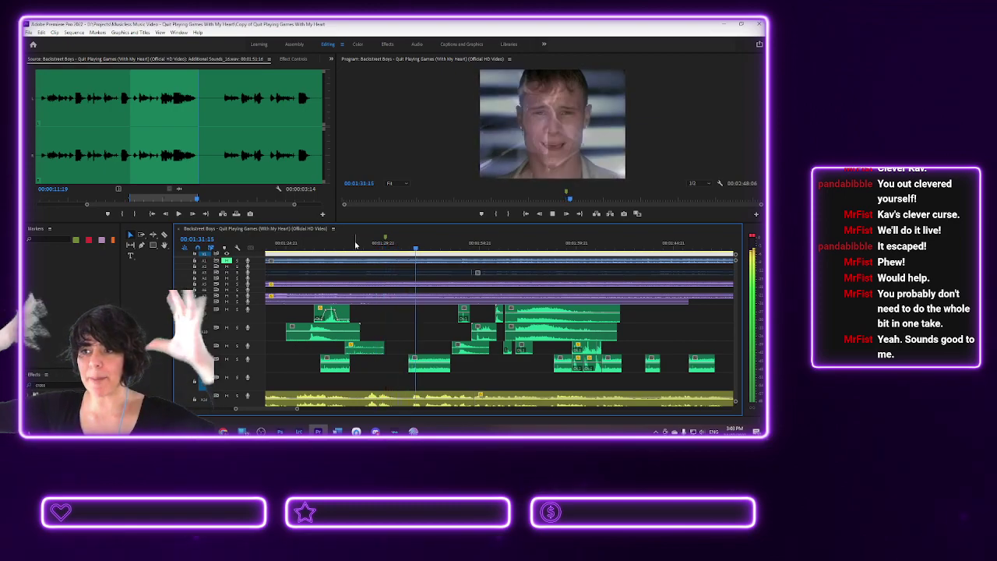
{"action": "key", "text": "space"}
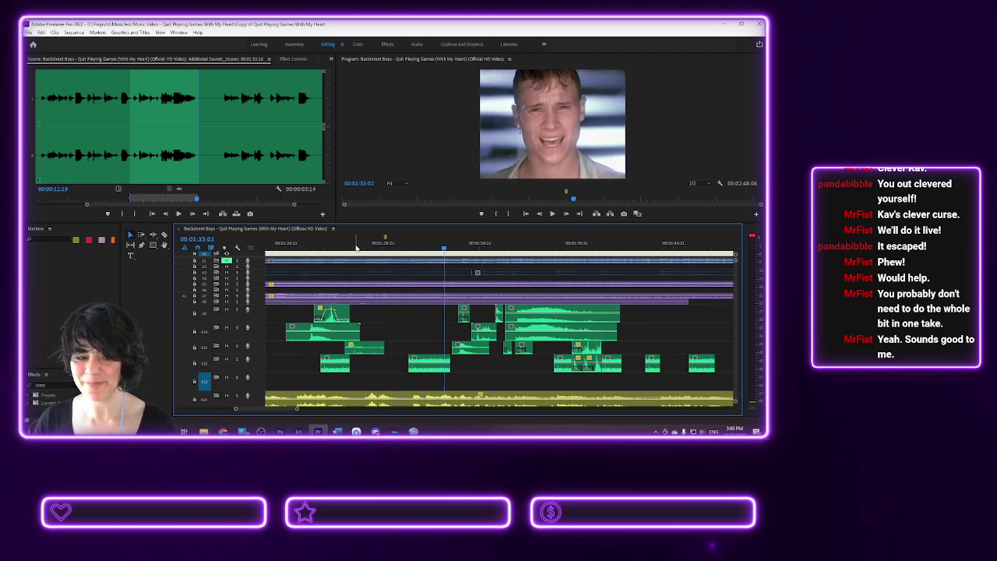
- Return the playhead to 00:01:29:06 and bring up the media folder containing the project's sound files
{"action": "left_click", "coordinate": [371, 244]}
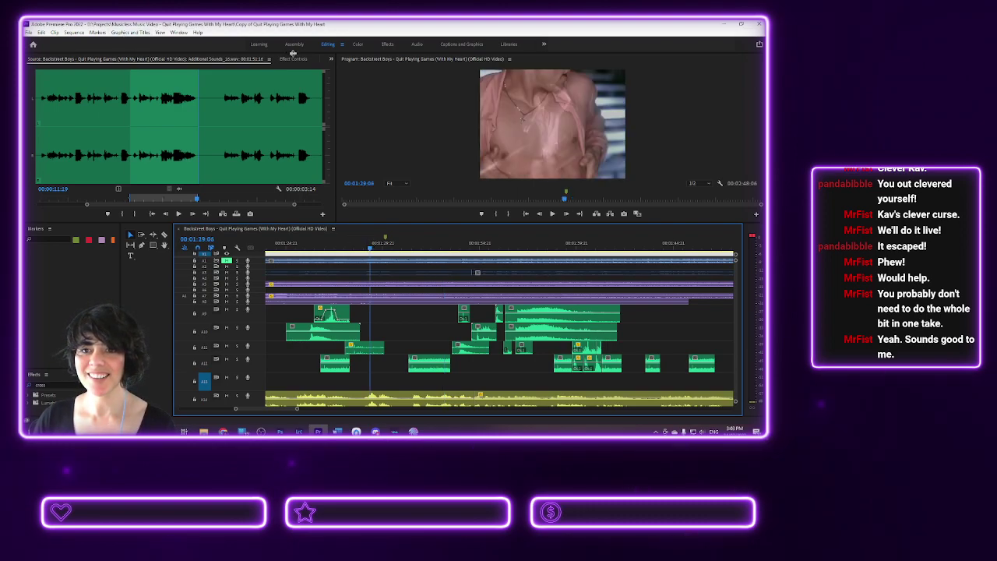
{"action": "left_click", "coordinate": [295, 59]}
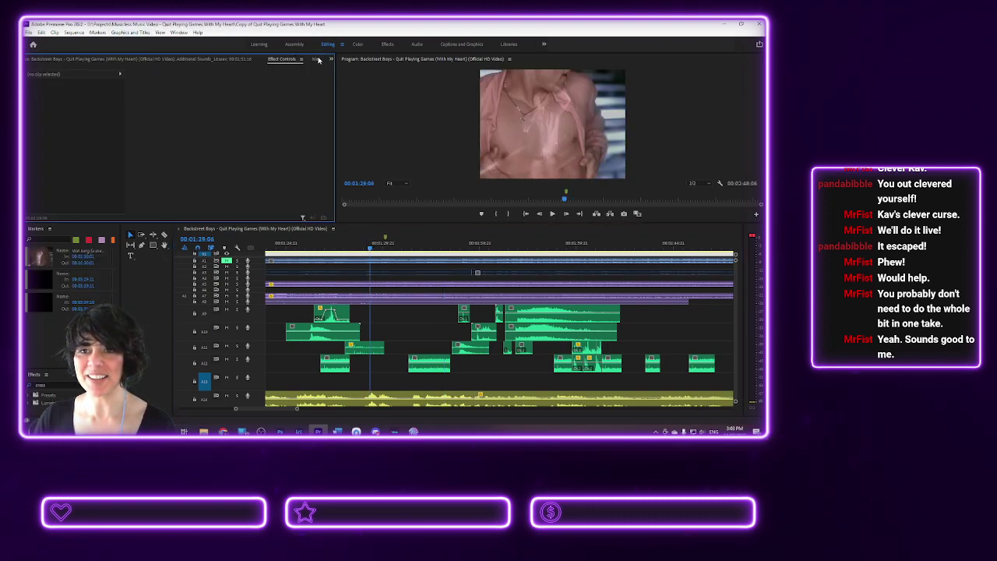
{"action": "left_click", "coordinate": [316, 60]}
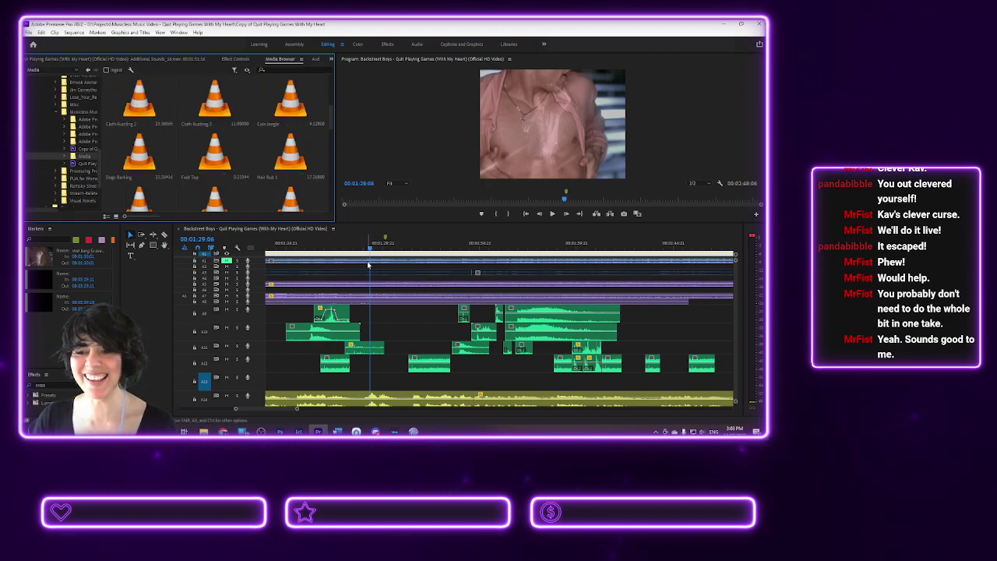
- Play the passage from about 00:01:29:02 to 00:01:32:14
{"action": "left_click_drag", "start_coordinate": [370, 247], "coordinate": [368, 247]}
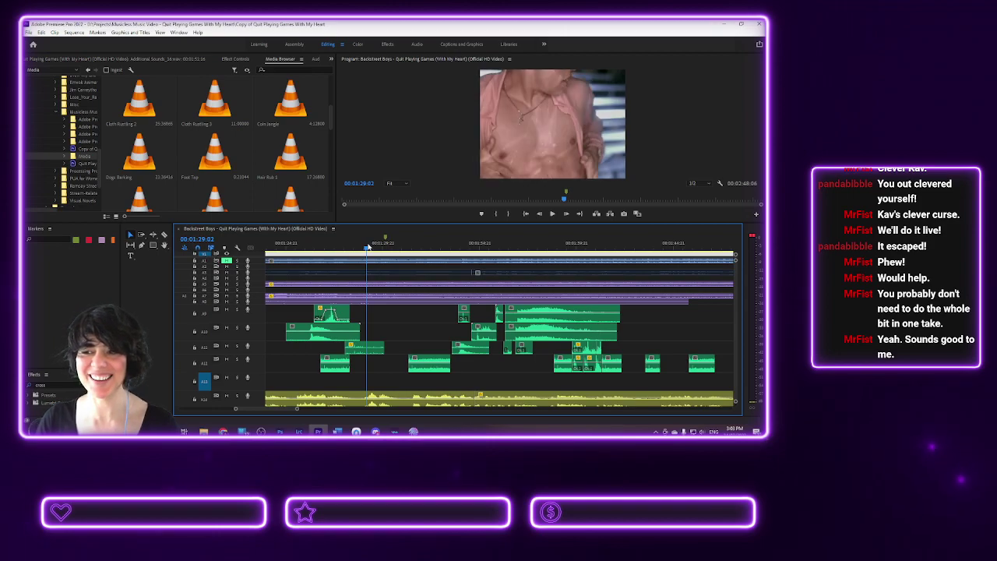
{"action": "key", "text": "space"}
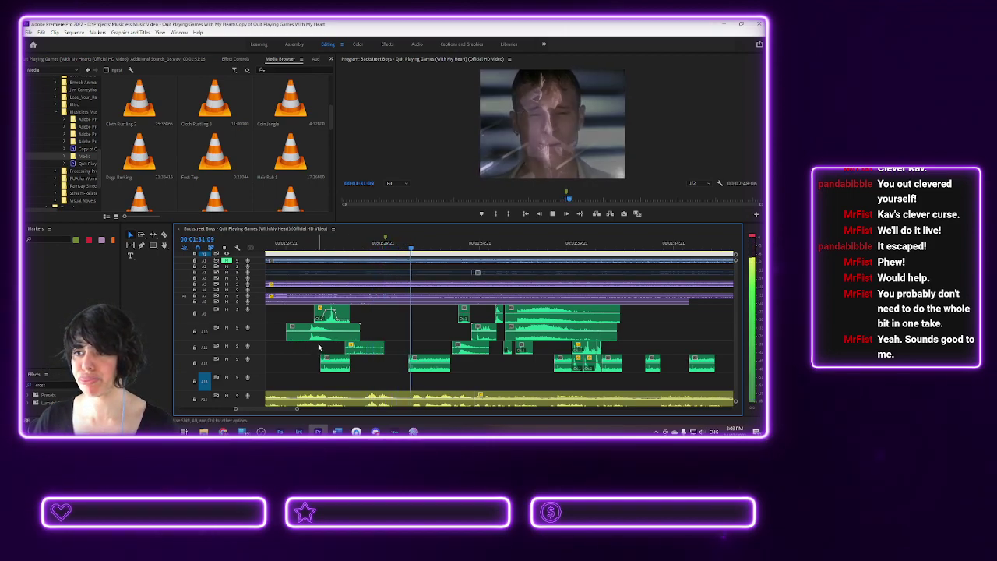
{"action": "key", "text": "space"}
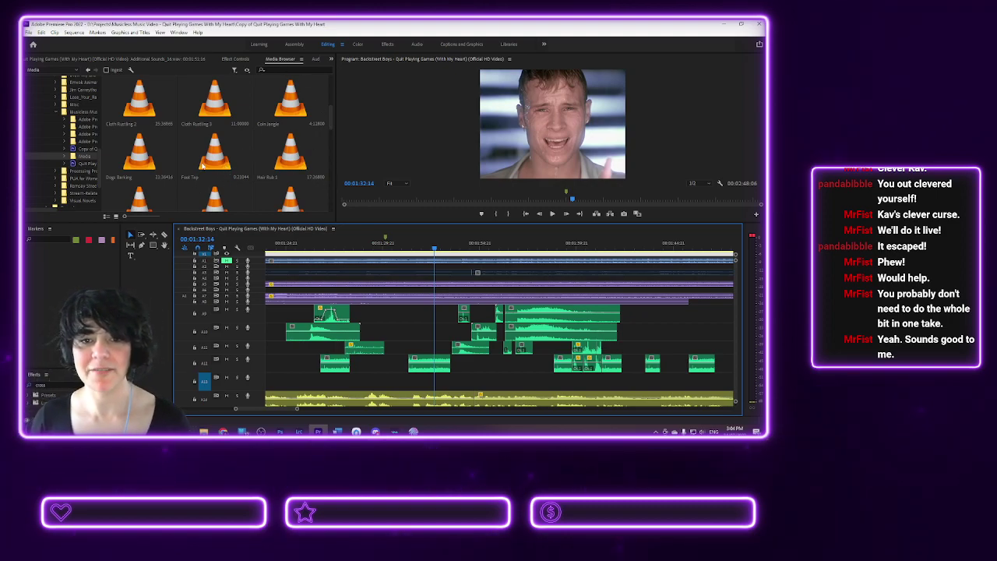
- Find the Seal recording in the media folder, open it as the source clip and play it
{"action": "left_click", "coordinate": [138, 164]}
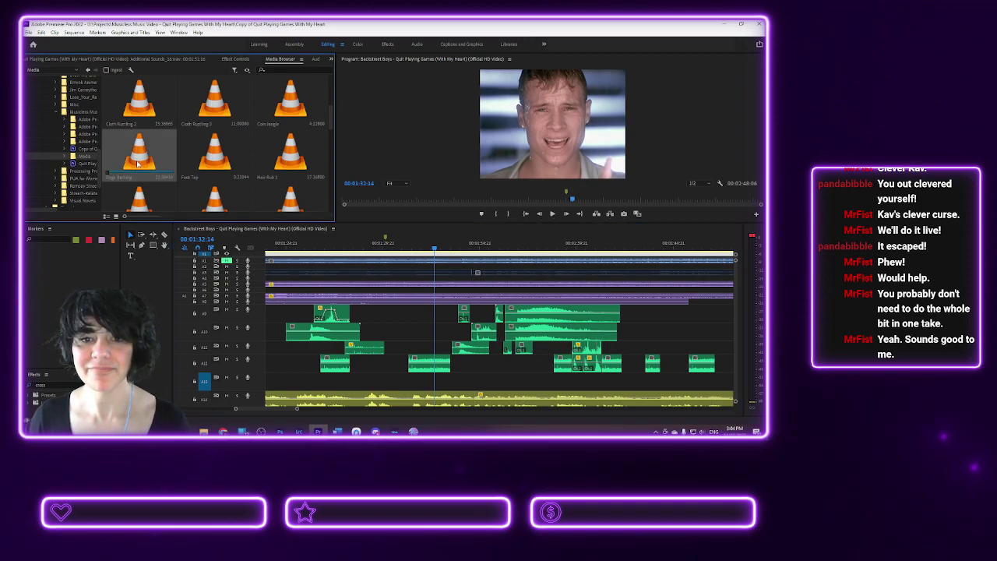
{"action": "scroll", "coordinate": [138, 163], "scroll_direction": "down", "scroll_amount": 2}
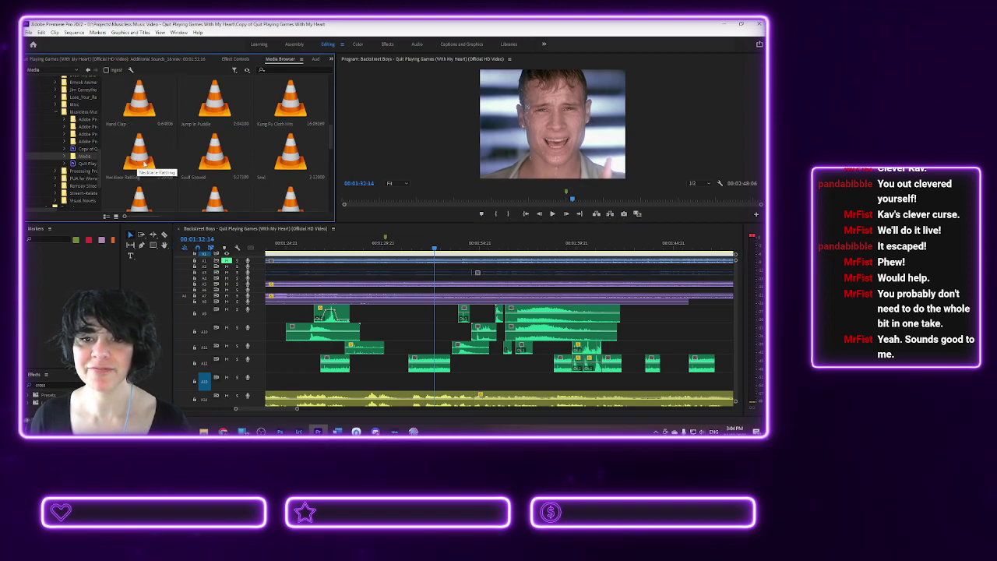
{"action": "scroll", "coordinate": [138, 163], "scroll_direction": "down", "scroll_amount": 1}
{"action": "double_click", "coordinate": [292, 101]}
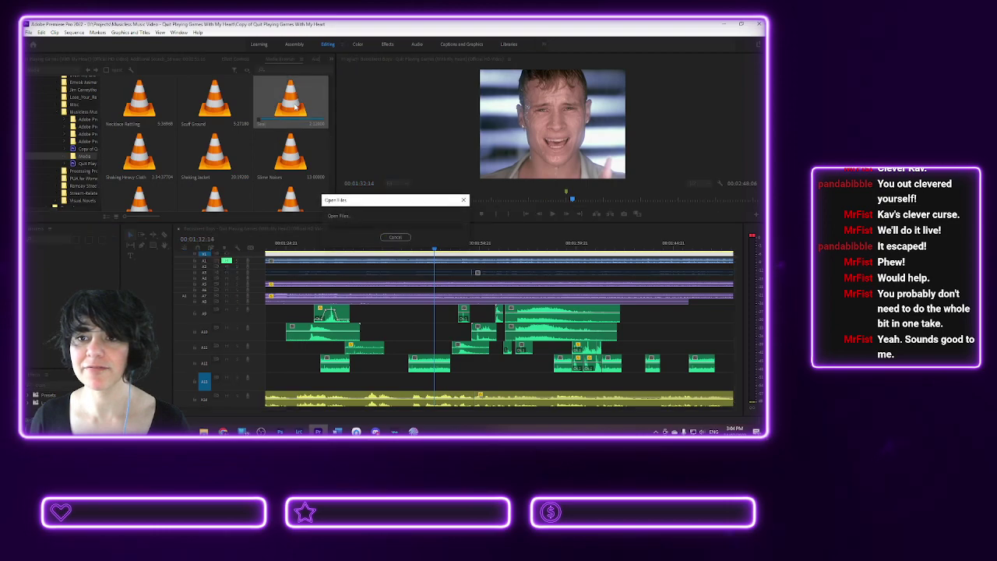
{"action": "left_click", "coordinate": [183, 214]}
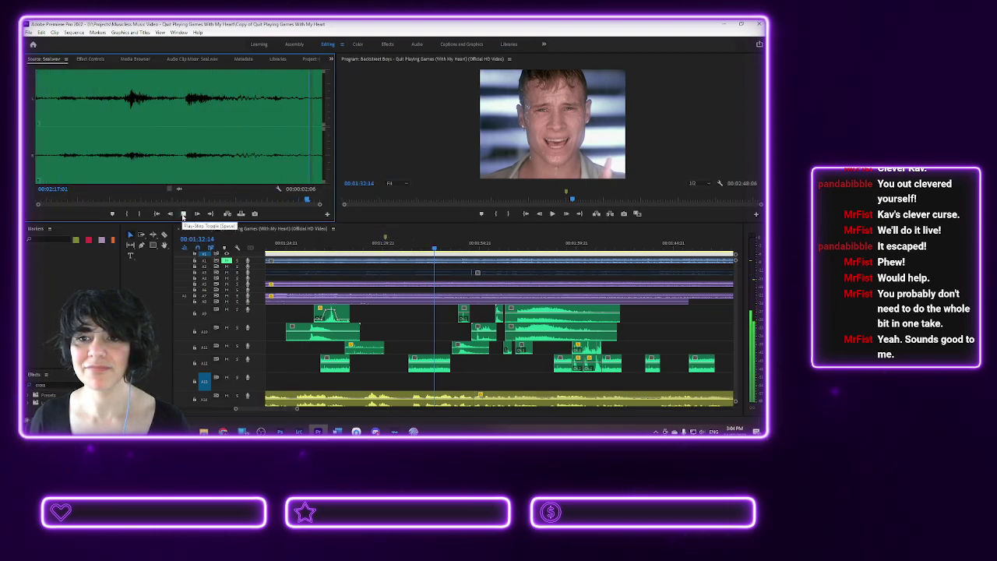
- Look through the remaining sounds in the media folder for one that suits the passage around 00:01:29 to 00:01:32
{"action": "left_click", "coordinate": [135, 59]}
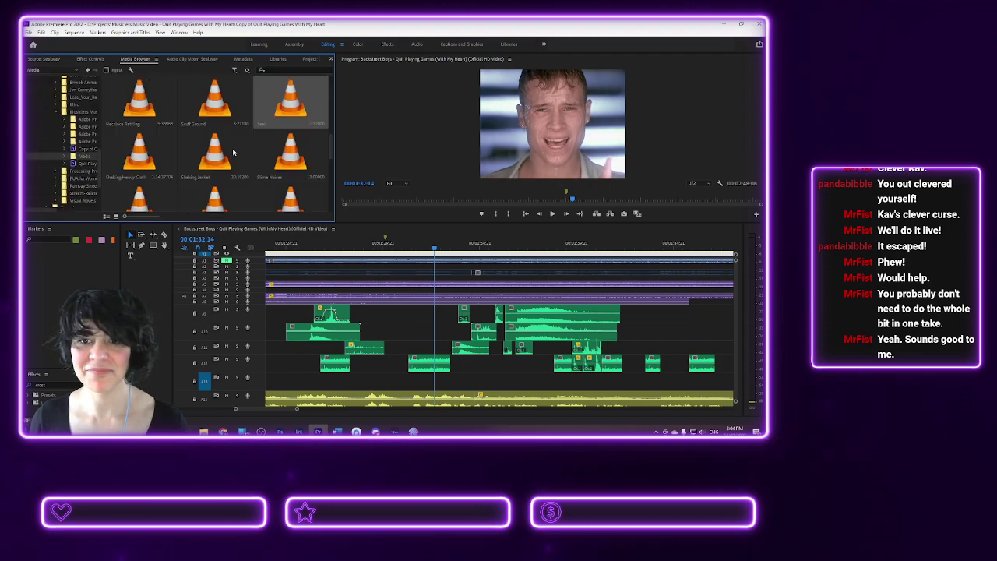
{"action": "scroll", "coordinate": [232, 152], "scroll_direction": "down", "scroll_amount": 1}
{"action": "scroll", "coordinate": [232, 152], "scroll_direction": "down", "scroll_amount": 2}
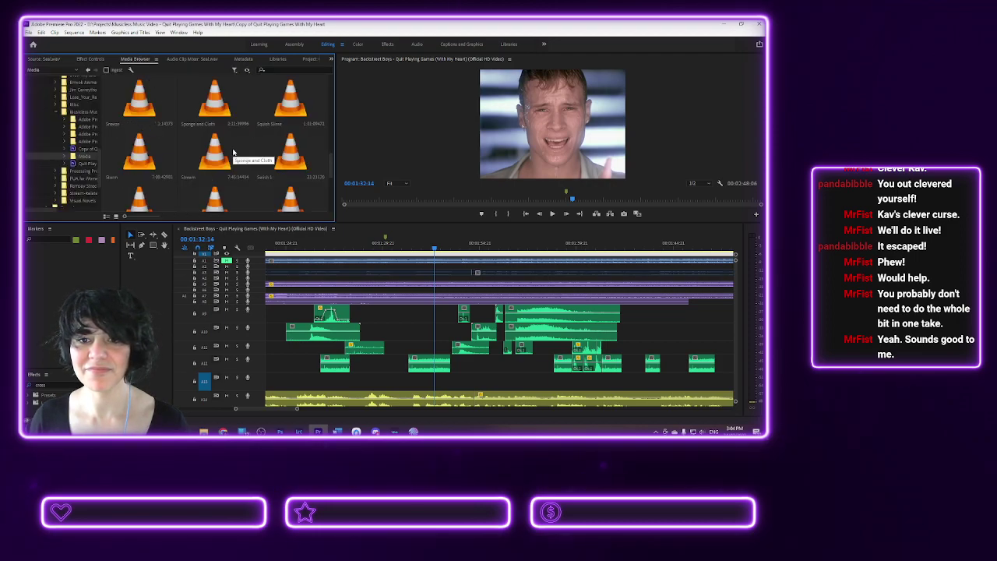
{"action": "left_click", "coordinate": [224, 157]}
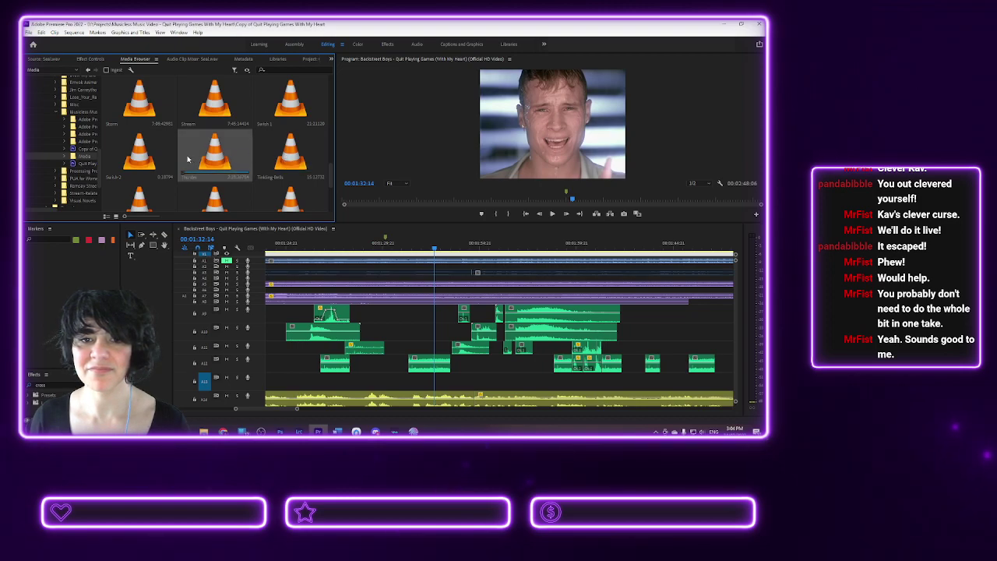
{"action": "scroll", "coordinate": [185, 160], "scroll_direction": "down", "scroll_amount": 1}
{"action": "scroll", "coordinate": [240, 160], "scroll_direction": "down", "scroll_amount": 1}
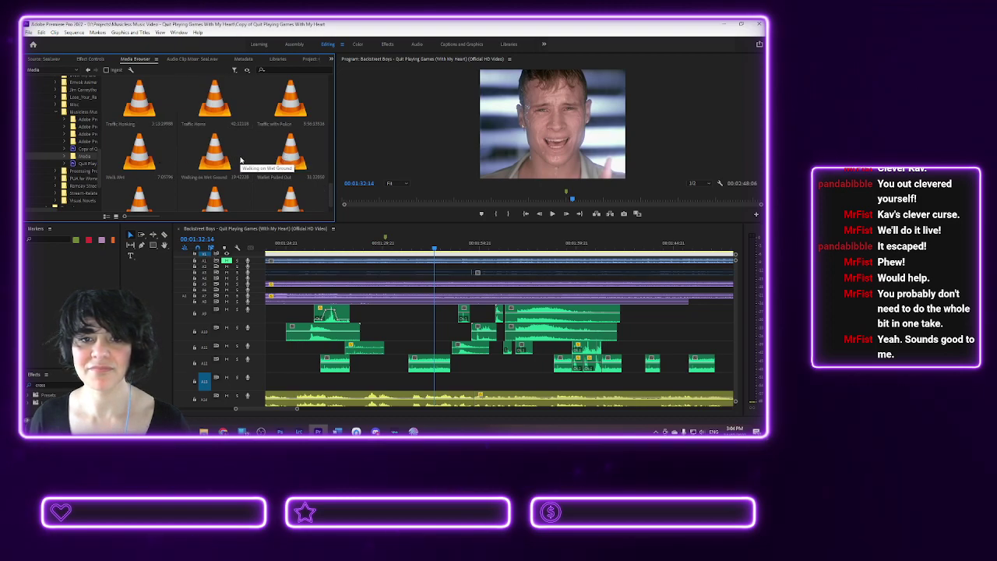
{"action": "scroll", "coordinate": [238, 163], "scroll_direction": "down", "scroll_amount": 1}
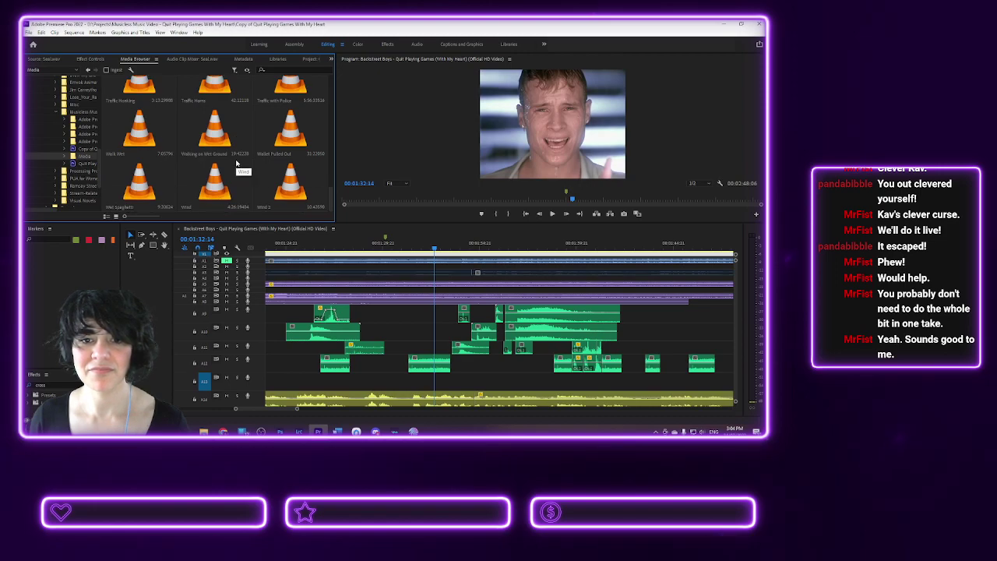
- Play the passage between about 00:01:29 and 00:01:32 several times, starting again from 00:01:29:02
{"action": "left_click", "coordinate": [382, 245]}
{"action": "key", "text": "space"}
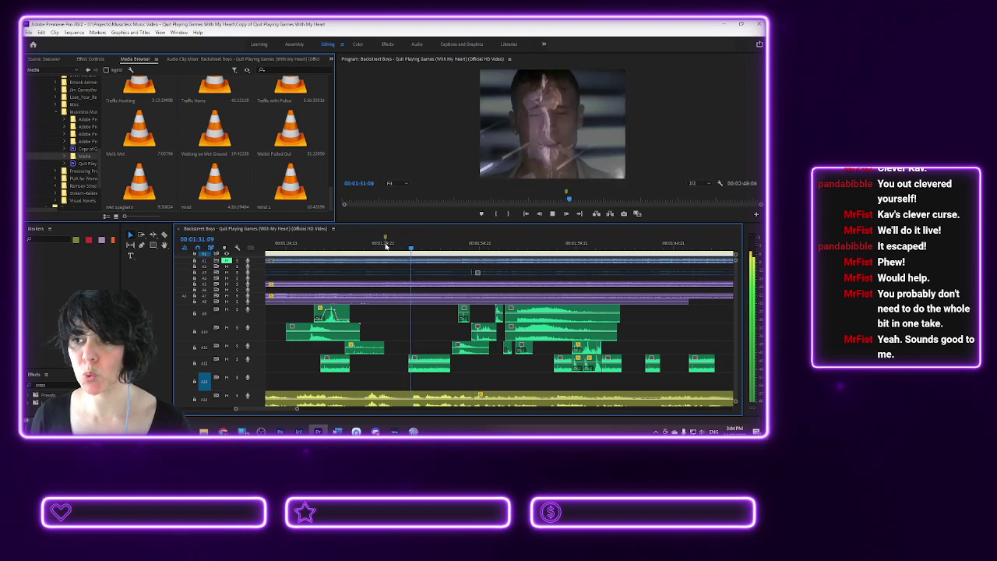
{"action": "key", "text": "space"}
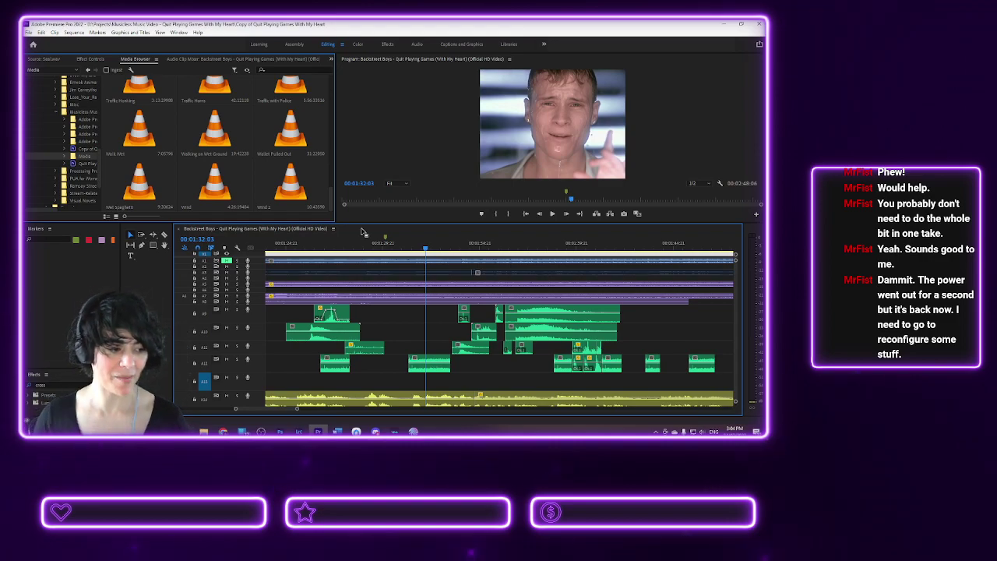
{"action": "left_click", "coordinate": [379, 249]}
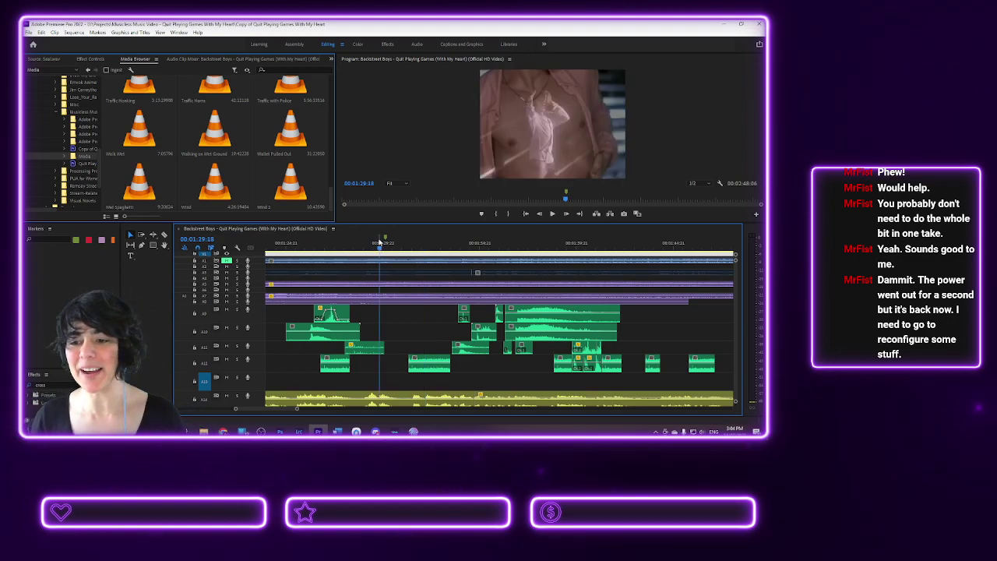
{"action": "left_click_drag", "start_coordinate": [379, 251], "coordinate": [367, 249]}
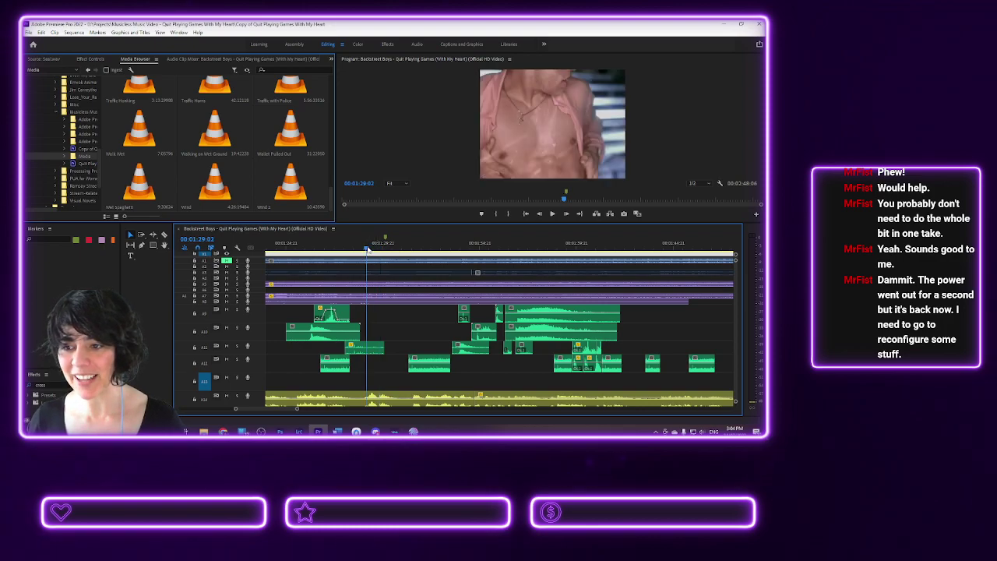
{"action": "key", "text": "space"}
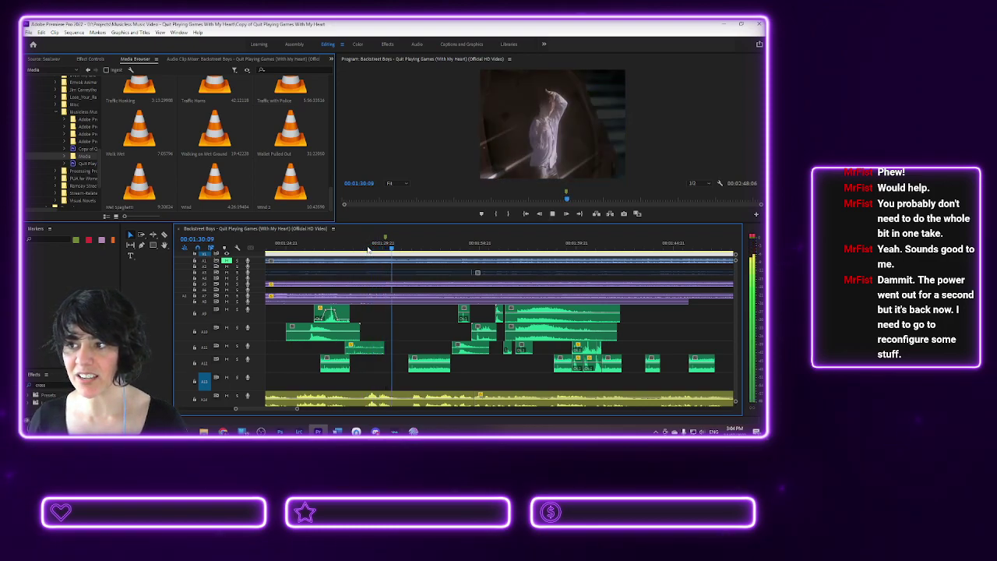
{"action": "left_click", "coordinate": [364, 248]}
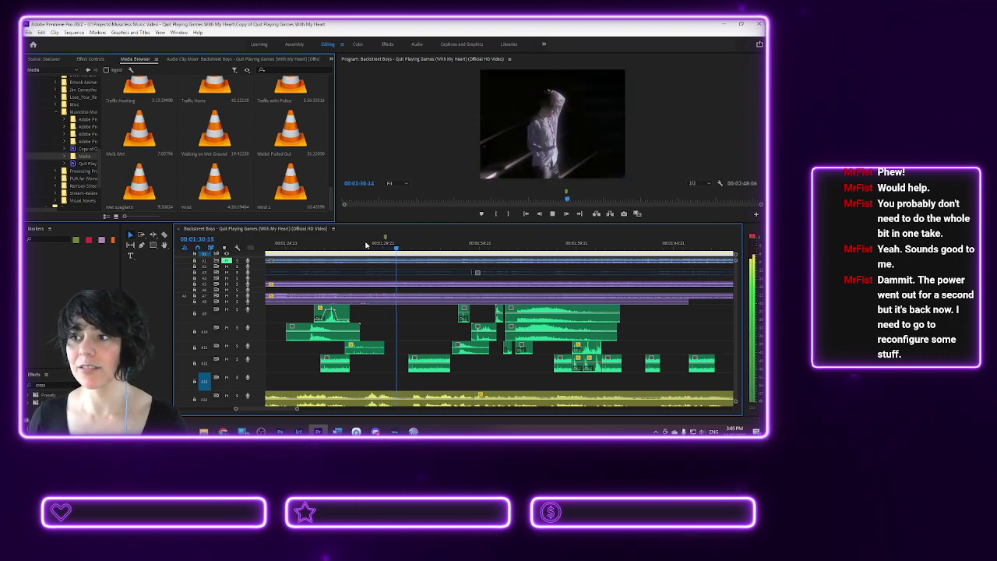
{"action": "key", "text": "space"}
- Try a voice-over take from 00:01:29:02 on the empty audio track, listen back and discard it
{"action": "left_click", "coordinate": [368, 244]}
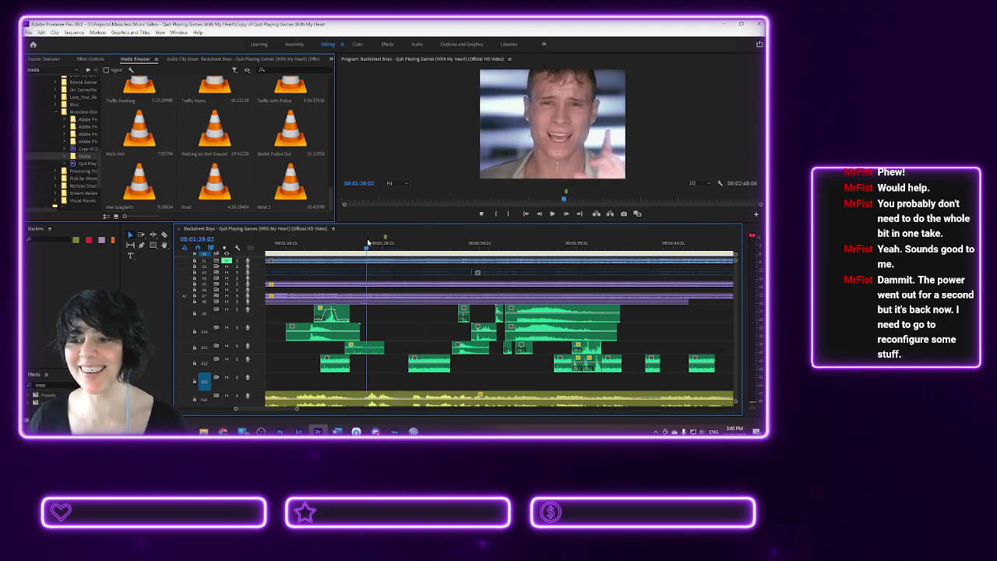
{"action": "left_click", "coordinate": [247, 378]}
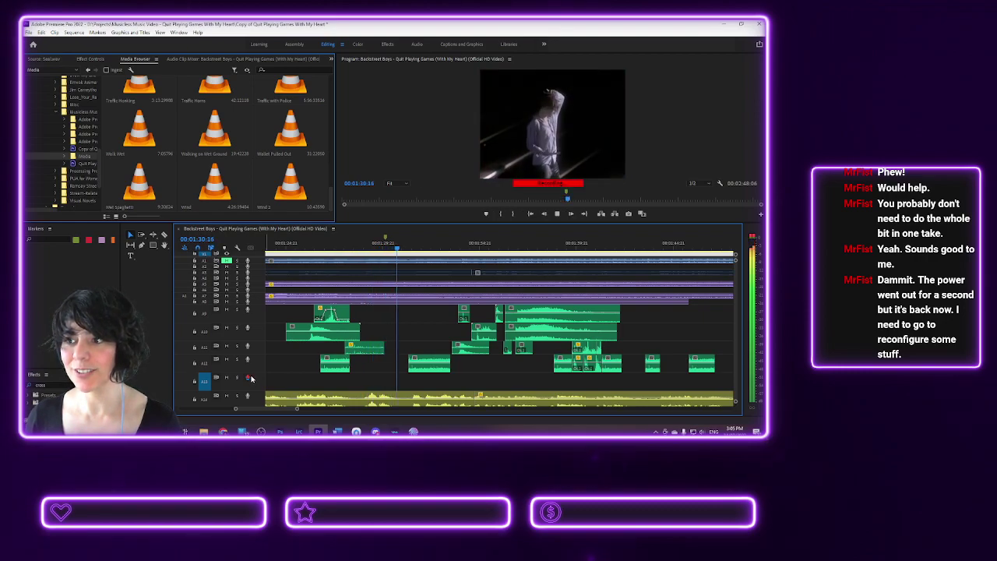
{"action": "key", "text": "space"}
{"action": "left_click", "coordinate": [363, 247]}
{"action": "key", "text": "space"}
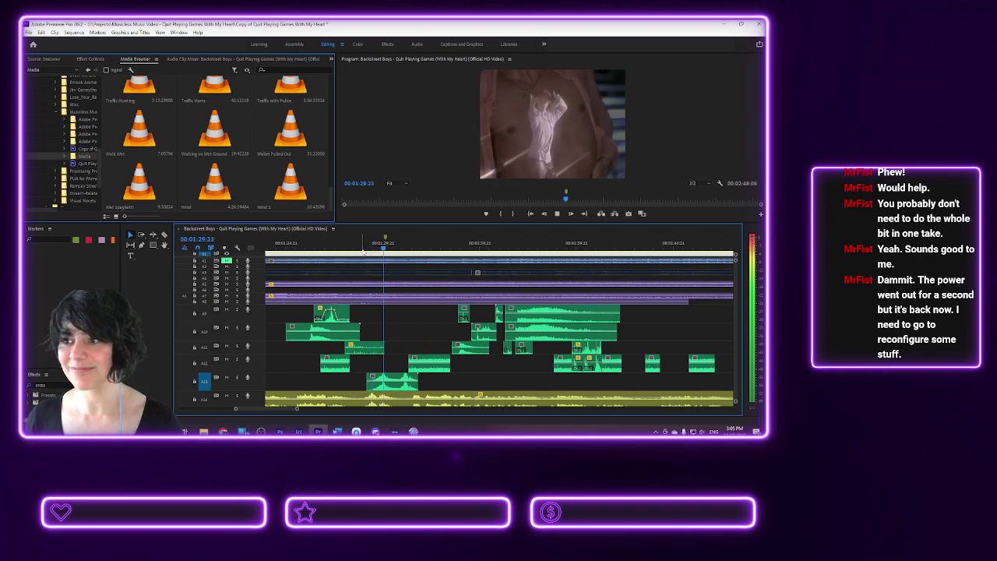
{"action": "key", "text": "space"}
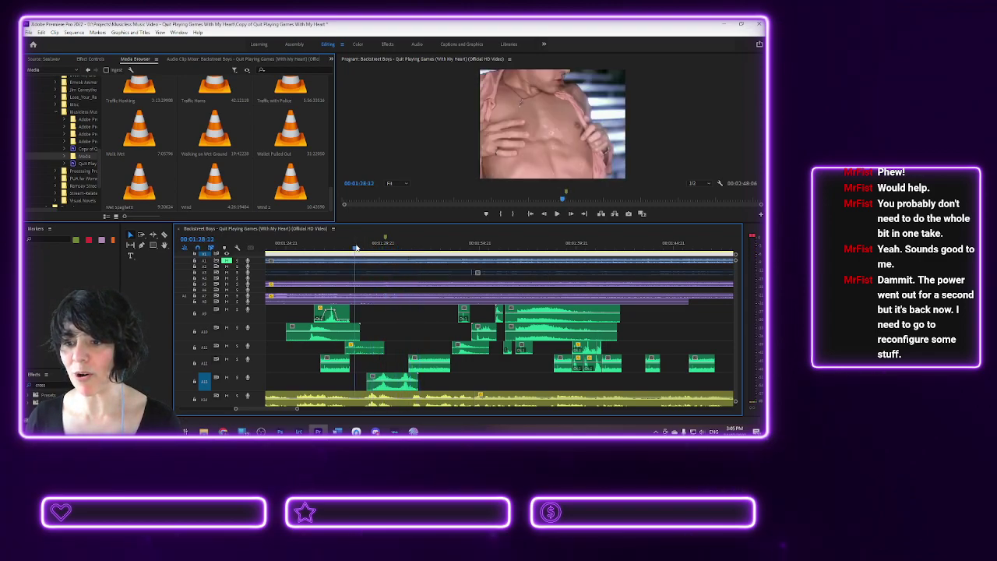
{"action": "left_click", "coordinate": [383, 377]}
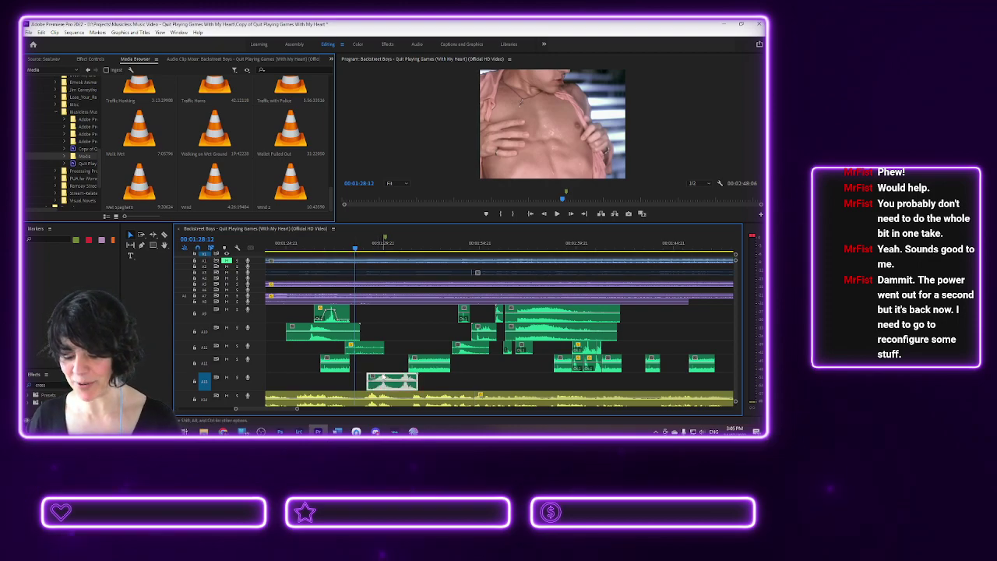
{"action": "key", "text": "Delete"}
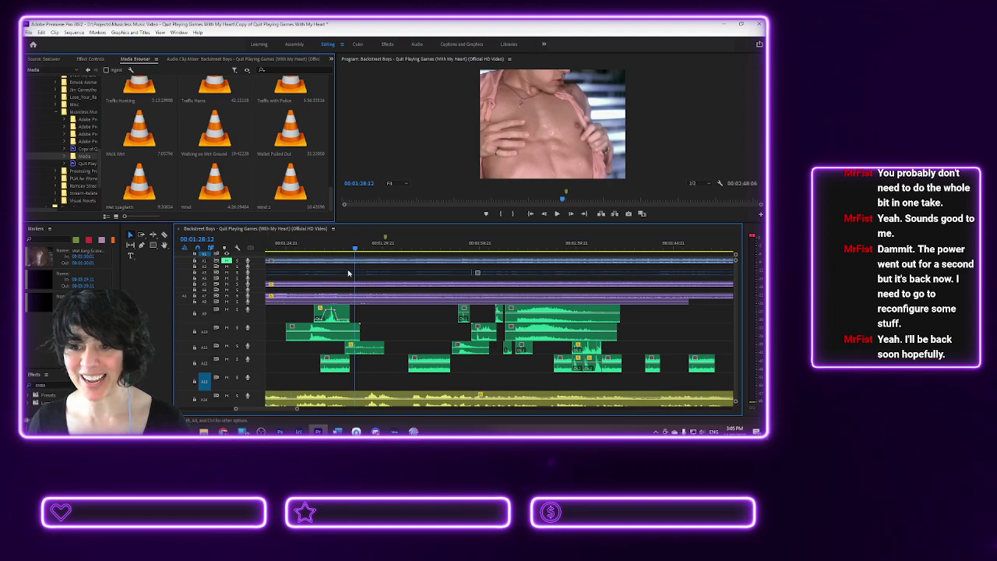
- Record a voice-over take from 00:01:28:21 to about 00:01:32 on the empty track and split it between its two sounds
{"action": "left_click", "coordinate": [363, 248]}
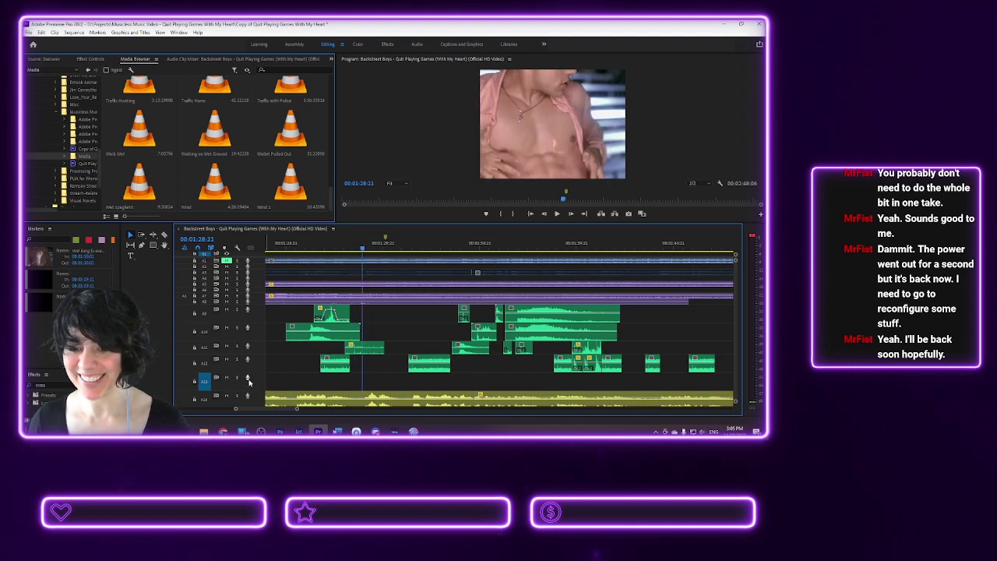
{"action": "key", "text": "space"}
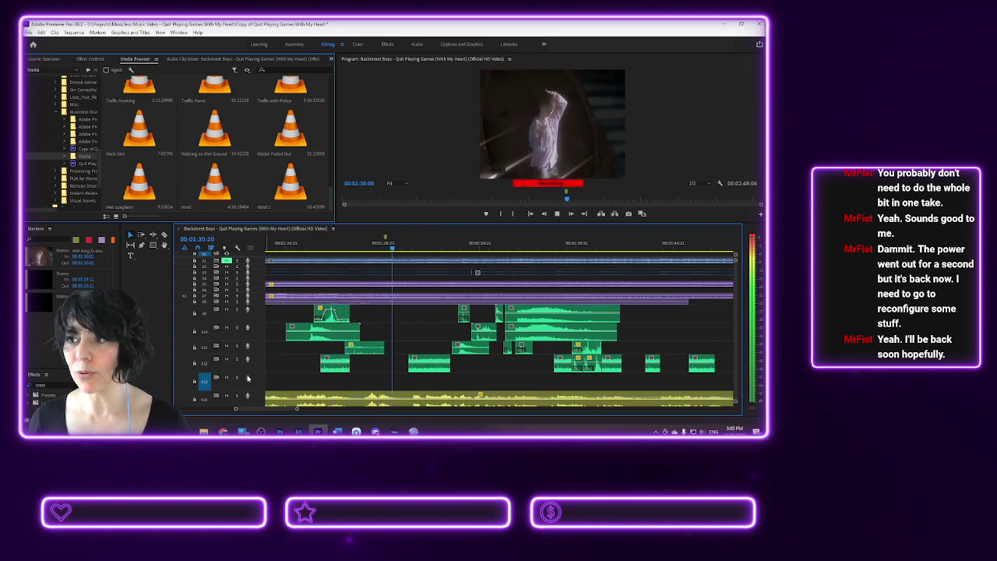
{"action": "left_click", "coordinate": [247, 377]}
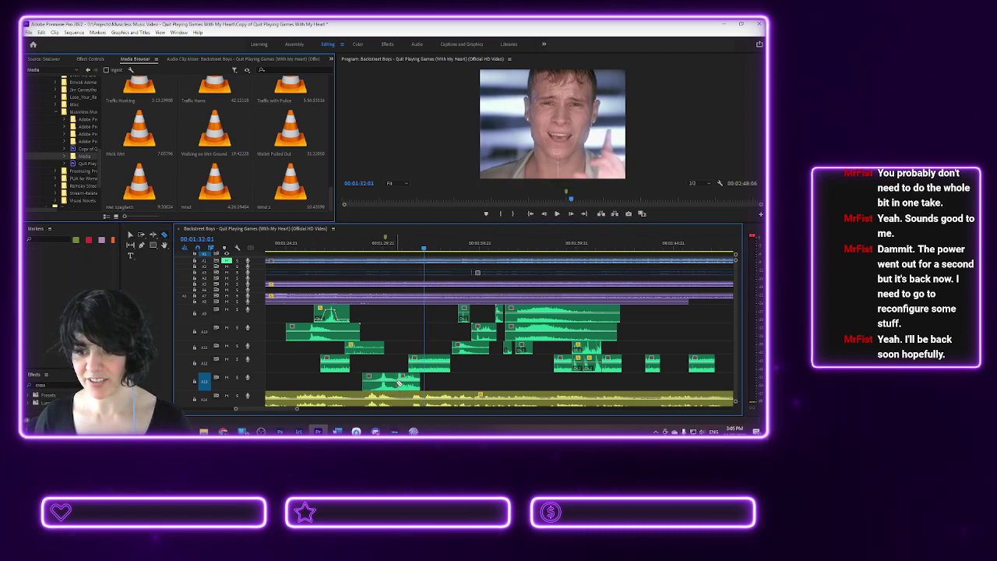
- Try the second voice-over piece slightly later, and again right against the first piece, listening to each placement
{"action": "scroll", "coordinate": [423, 405], "scroll_direction": "up", "scroll_amount": 2}
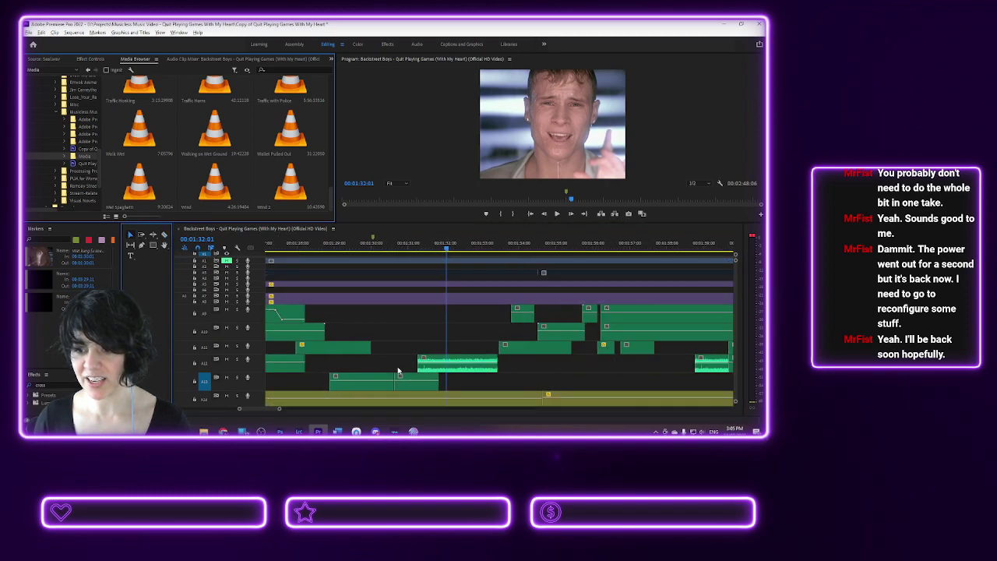
{"action": "left_click_drag", "start_coordinate": [415, 380], "coordinate": [412, 369]}
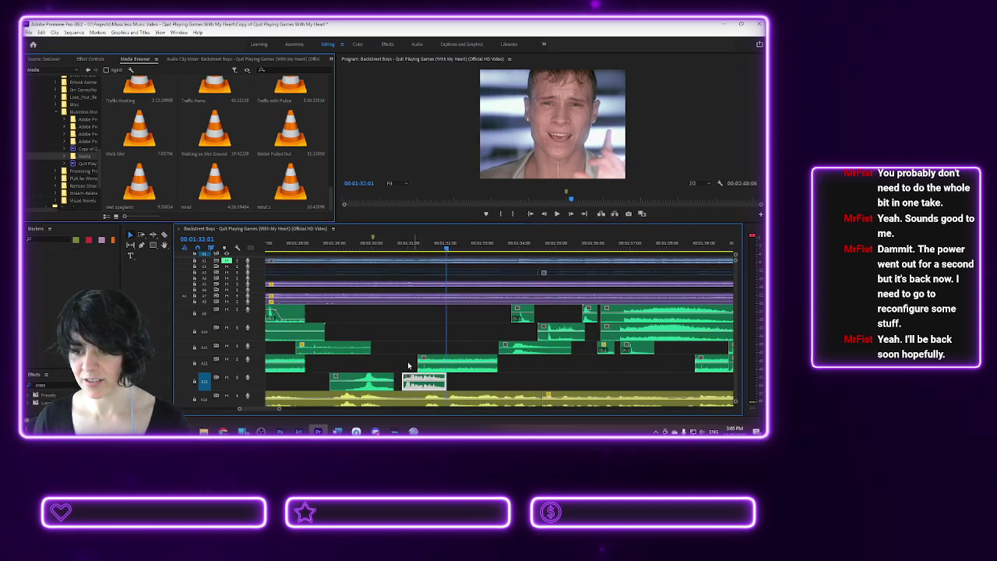
{"action": "left_click", "coordinate": [355, 243]}
{"action": "key", "text": "space"}
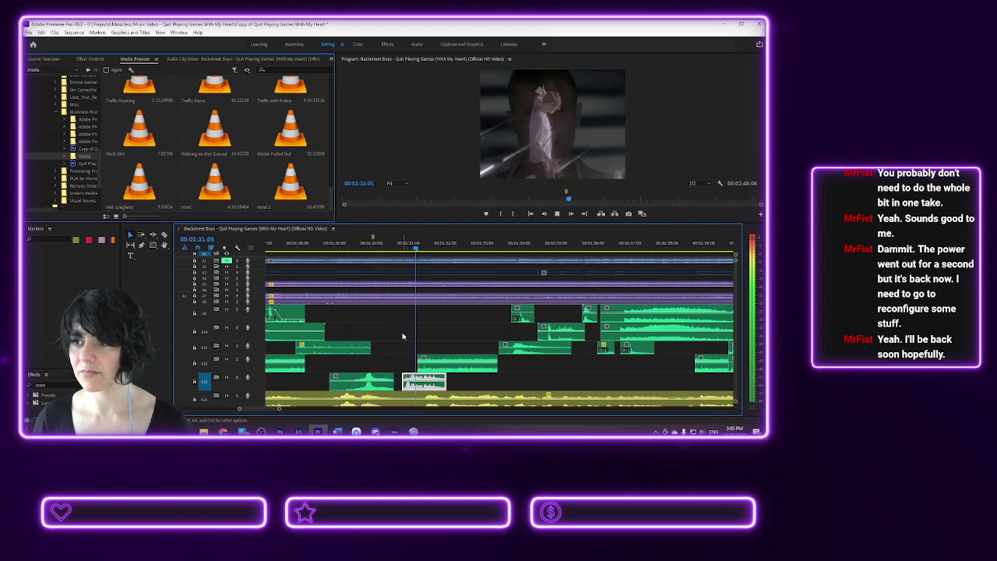
{"action": "key", "text": "space"}
{"action": "left_click_drag", "start_coordinate": [425, 383], "coordinate": [420, 380]}
{"action": "left_click", "coordinate": [336, 244]}
{"action": "key", "text": "space"}
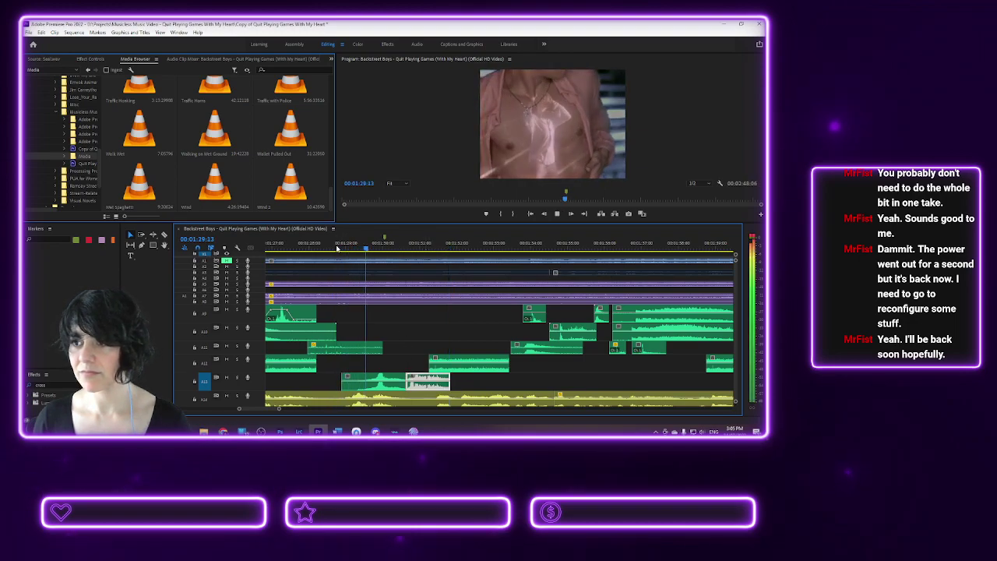
{"action": "key", "text": "space"}
- Shift the first voice-over piece a few frames earlier and check its timing by playing from about 00:01:28:21
{"action": "left_click_drag", "start_coordinate": [378, 381], "coordinate": [370, 381]}
{"action": "left_click", "coordinate": [343, 245]}
{"action": "key", "text": "space"}
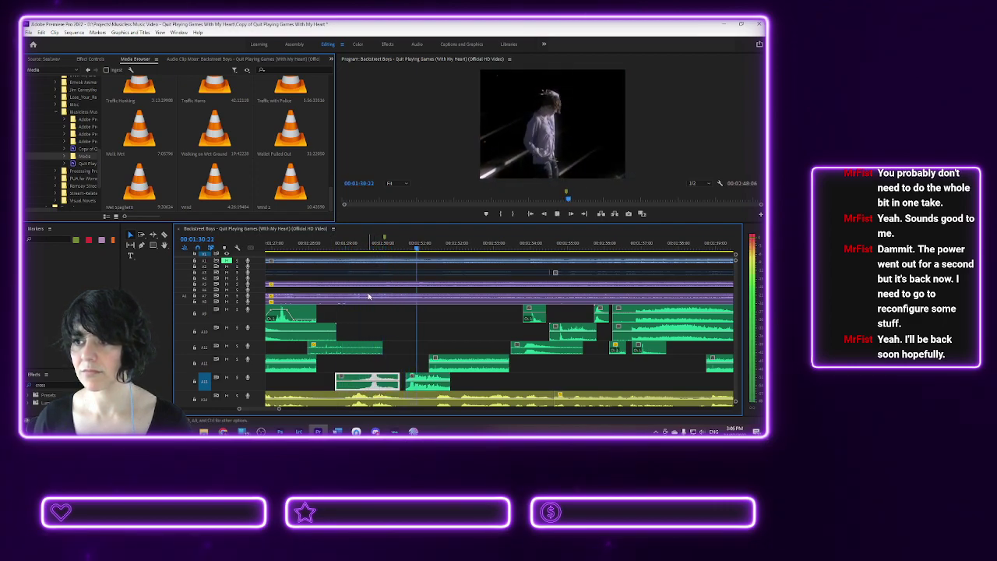
{"action": "key", "text": "space"}
- Shift the second voice-over piece slightly later, leaving a wider gap after the first, and play that section
{"action": "left_click", "coordinate": [419, 382]}
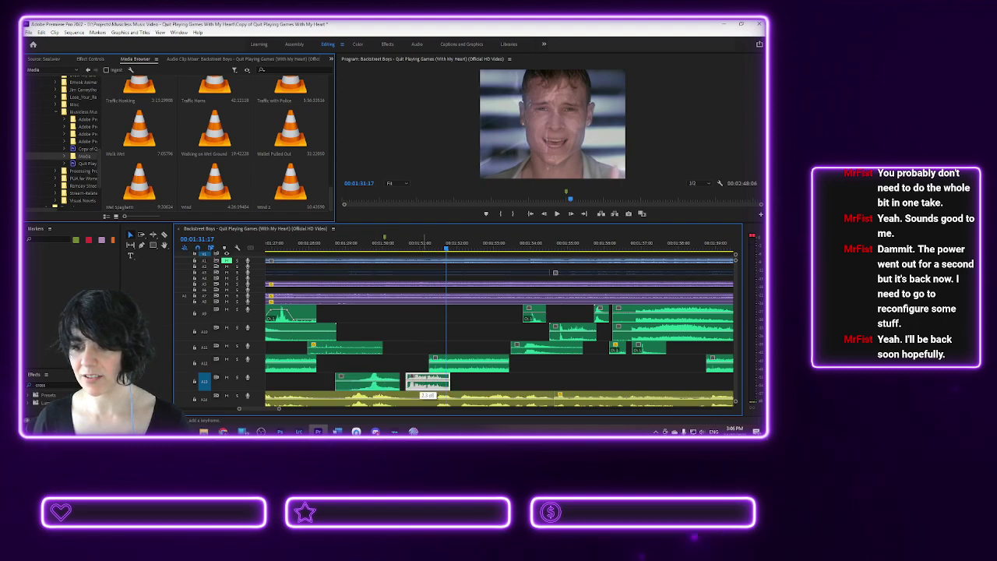
{"action": "scroll", "coordinate": [419, 383], "scroll_direction": "up", "scroll_amount": 2}
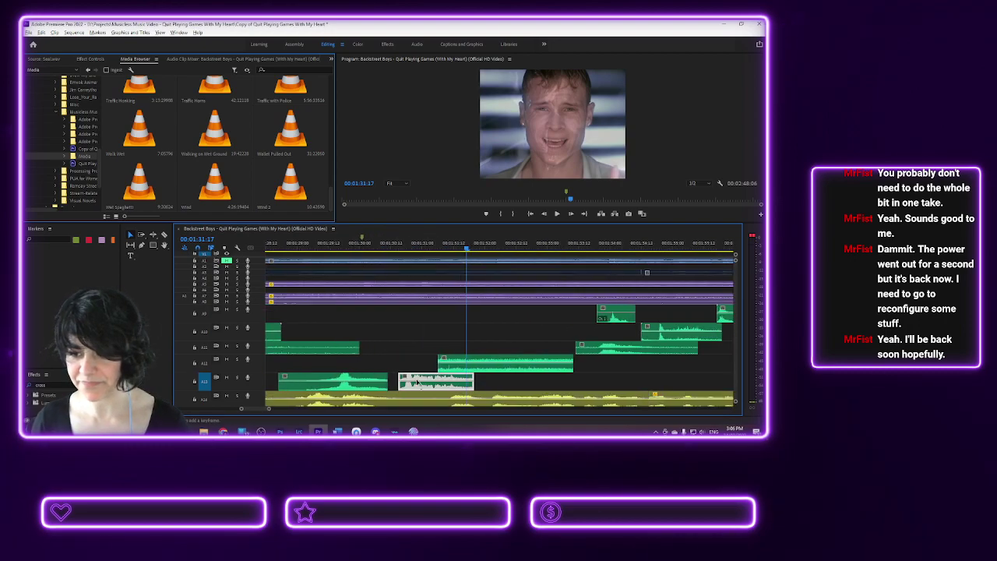
{"action": "left_click_drag", "start_coordinate": [419, 384], "coordinate": [425, 379]}
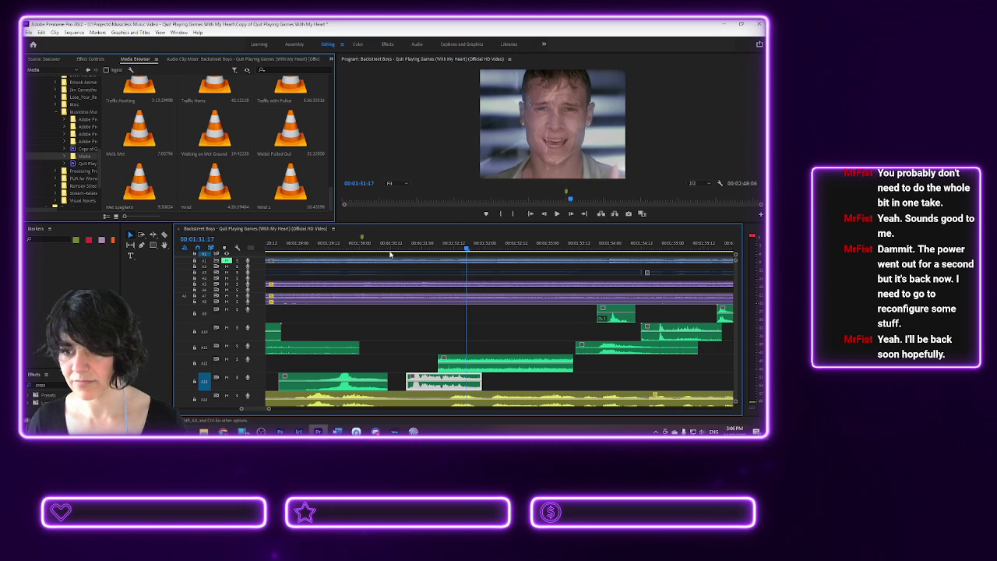
{"action": "left_click", "coordinate": [387, 250]}
{"action": "key", "text": "space"}
{"action": "key", "text": "space"}
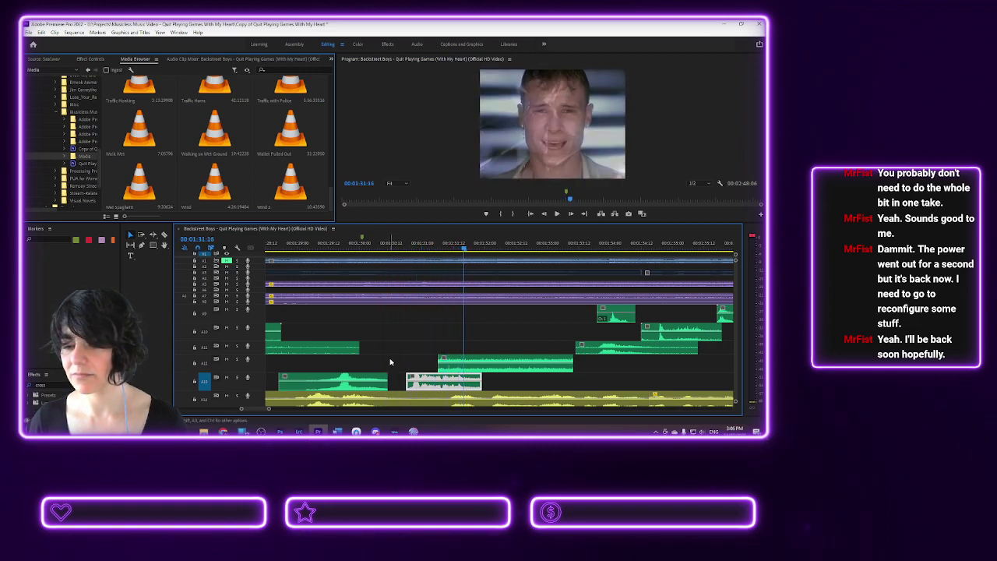
- Move the second voice-over piece further, so it starts at about 00:01:30:23, and replay the section to check its timing
{"action": "left_click_drag", "start_coordinate": [419, 380], "coordinate": [432, 379]}
{"action": "key", "text": "space"}
{"action": "key", "text": "space"}
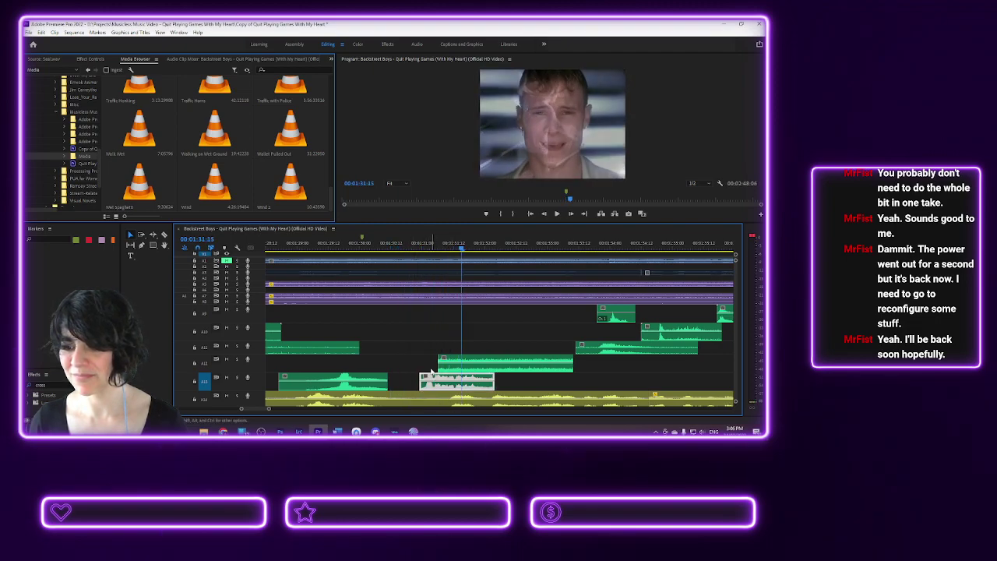
{"action": "left_click", "coordinate": [407, 242]}
{"action": "key", "text": "space"}
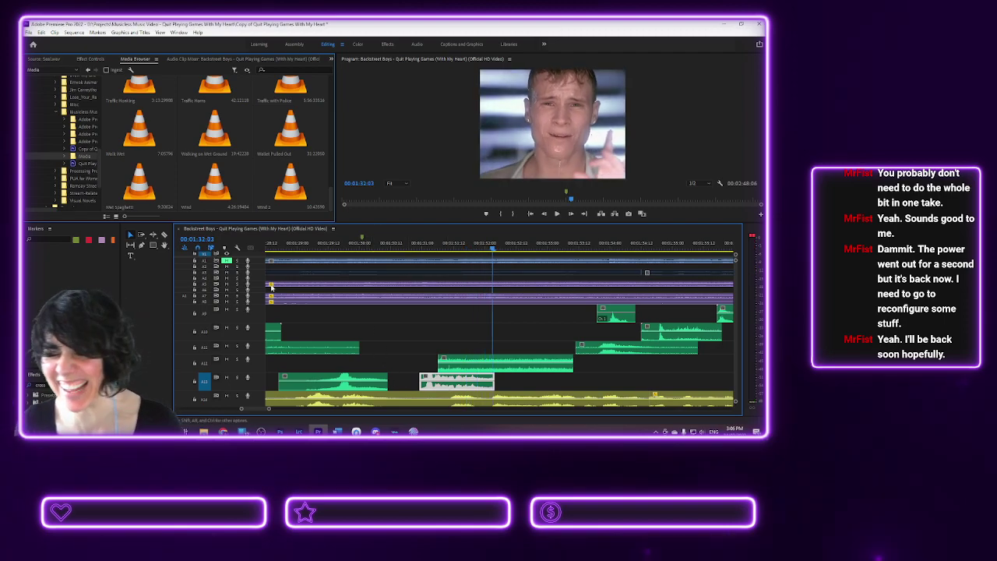
- Play the whole passage twice with both voice-over pieces, the second time from 00:01:28:23 to 00:01:32:01
{"action": "left_click", "coordinate": [314, 251]}
{"action": "key", "text": "space"}
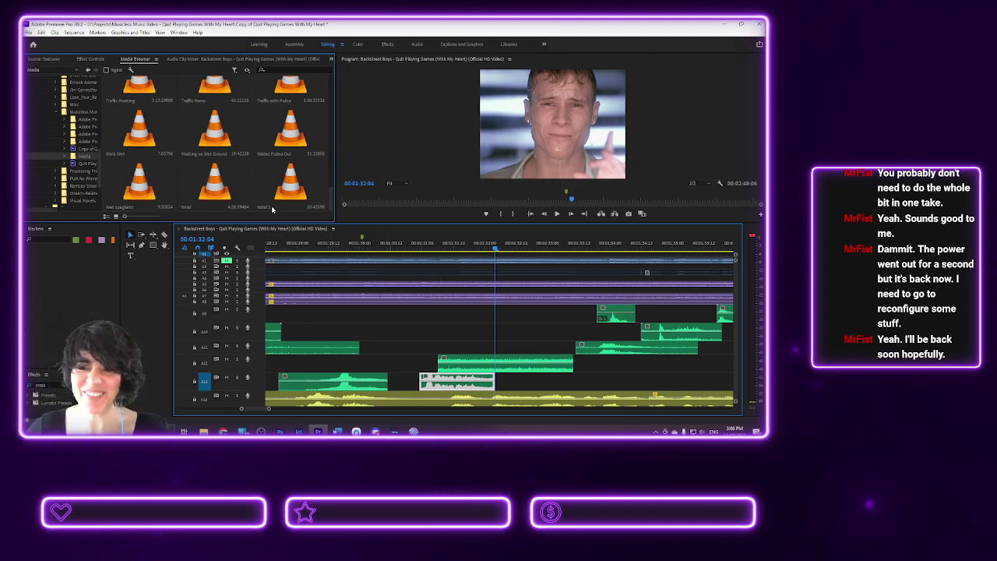
{"action": "left_click", "coordinate": [295, 248]}
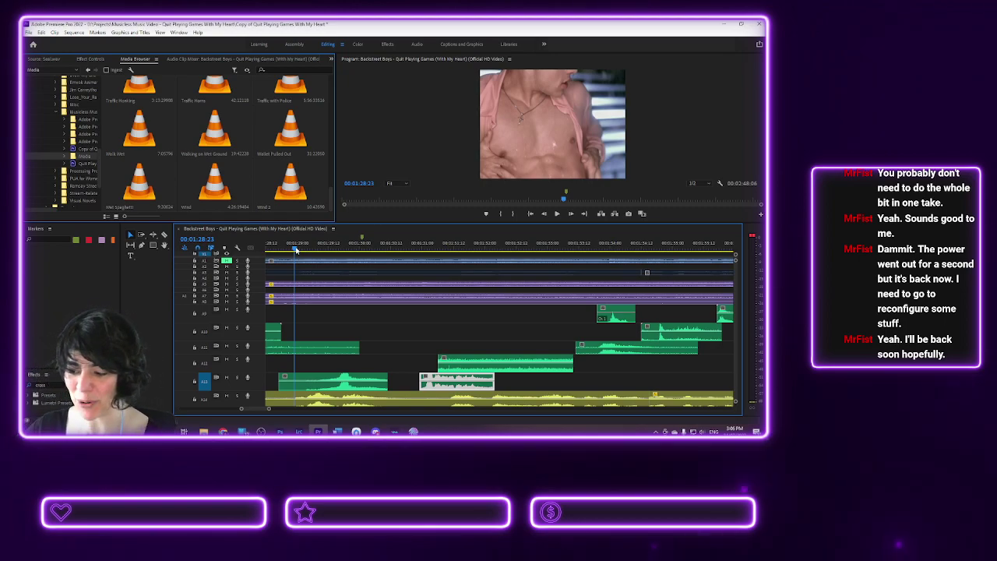
{"action": "key", "text": "space"}
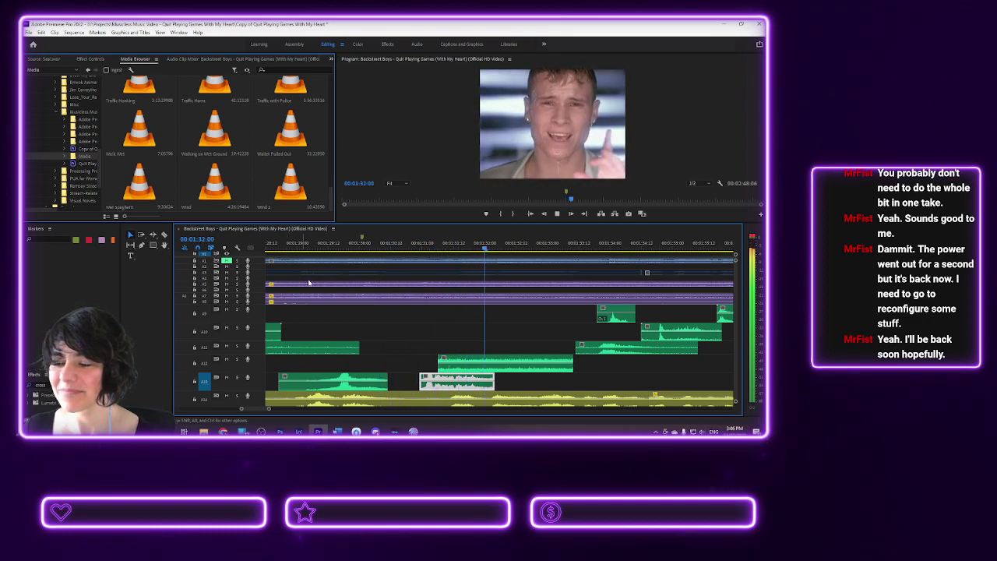
{"action": "key", "text": "space"}
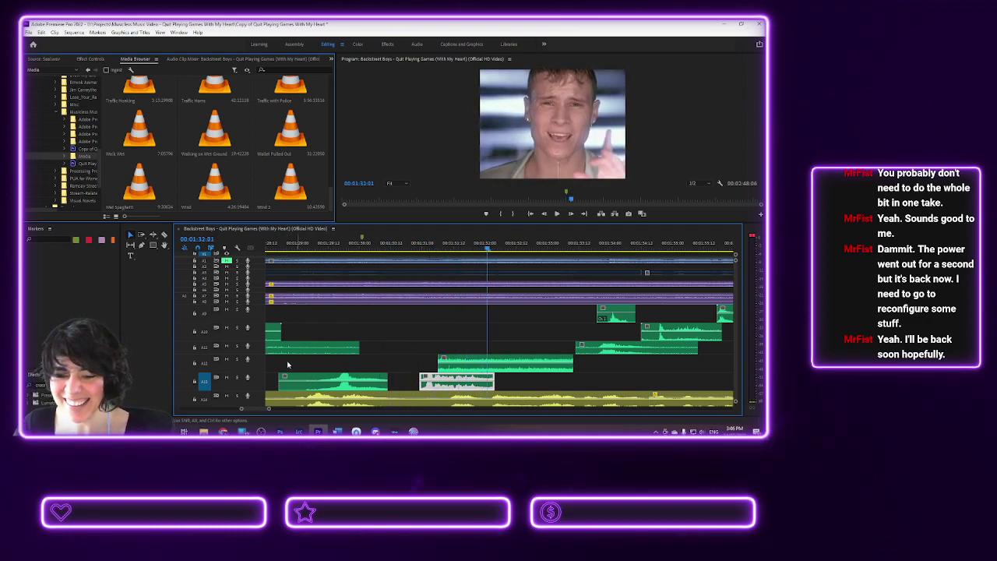
- Adjust the volume levels of both voice-over pieces and play the passage from 00:01:28:17 to check them
{"action": "left_click", "coordinate": [333, 382]}
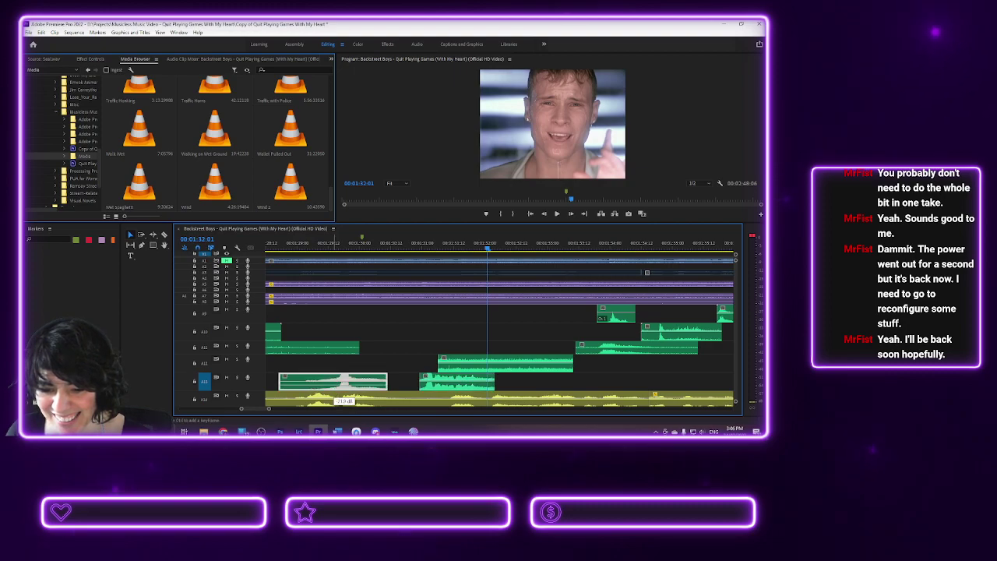
{"action": "left_click", "coordinate": [443, 383]}
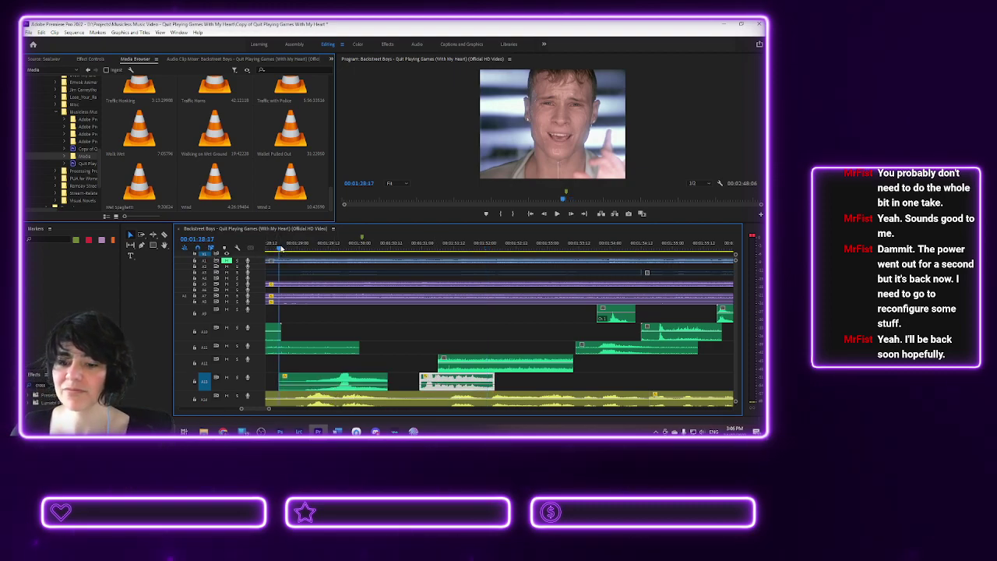
{"action": "left_click", "coordinate": [282, 248]}
{"action": "key", "text": "space"}
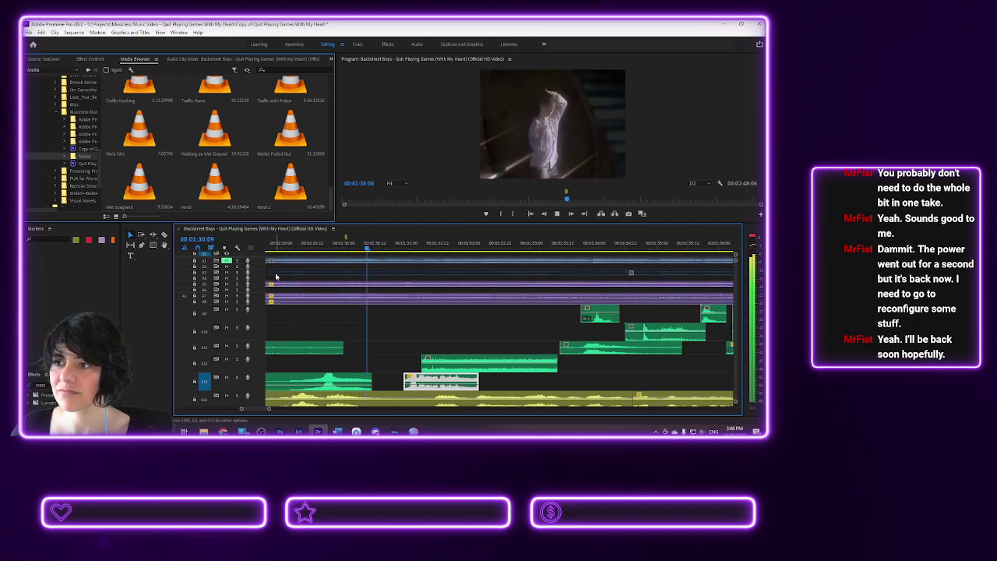
{"action": "key", "text": "space"}
- Readjust the first voice-over piece's volume level and play the passage twice, through to 00:01:32:01
{"action": "left_click", "coordinate": [314, 385]}
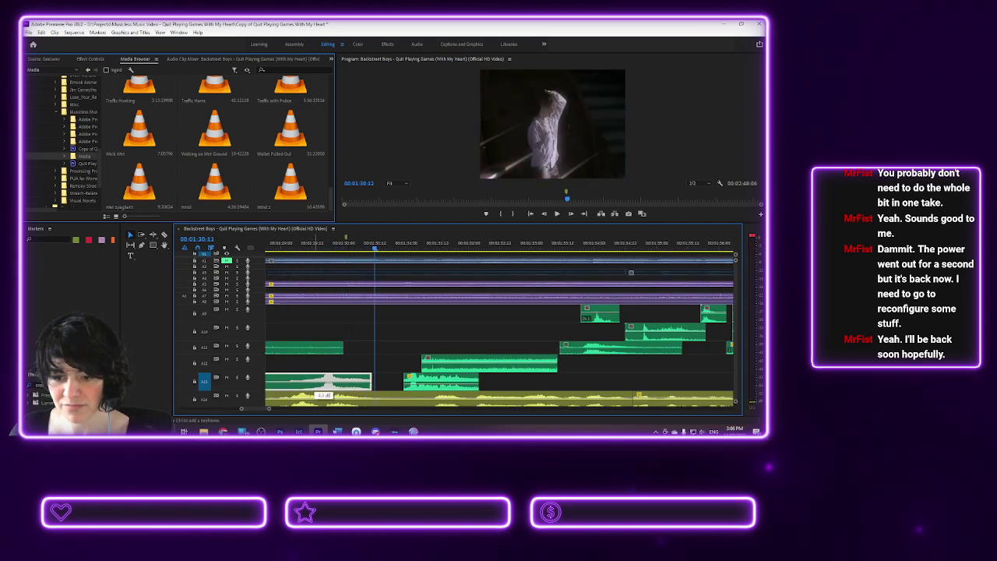
{"action": "left_click", "coordinate": [281, 249]}
{"action": "key", "text": "space"}
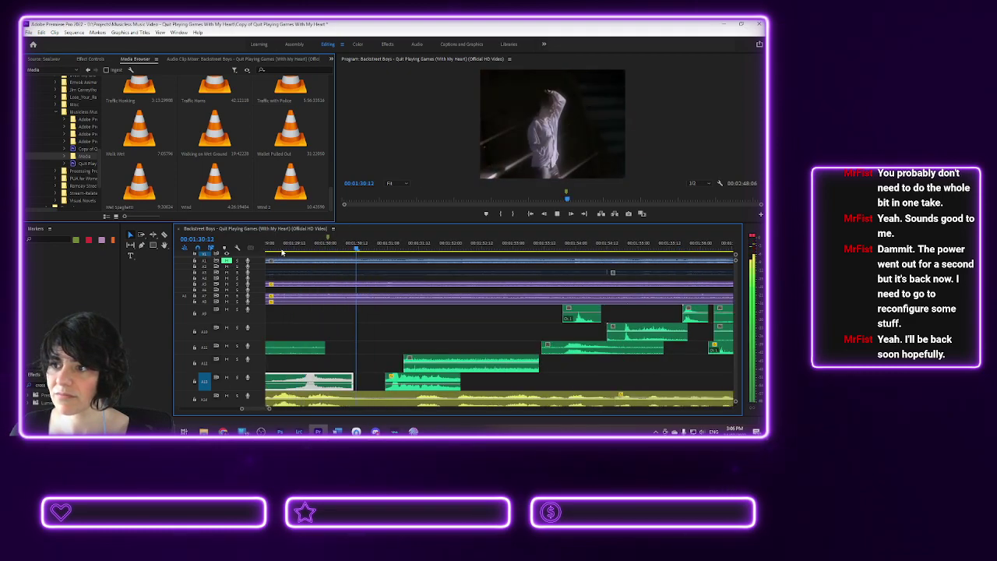
{"action": "key", "text": "space"}
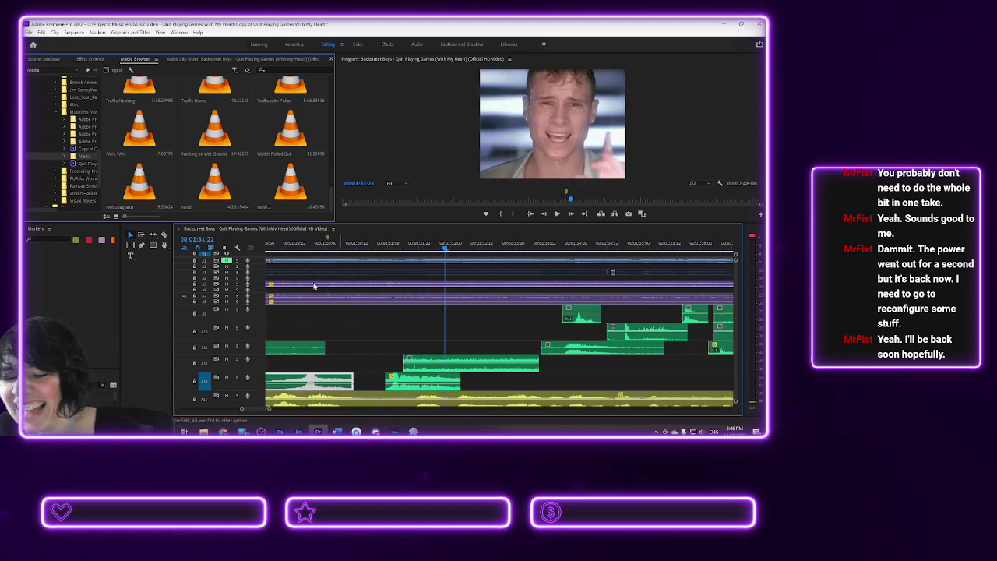
{"action": "left_click_drag", "start_coordinate": [309, 249], "coordinate": [285, 250]}
{"action": "key", "text": "space"}
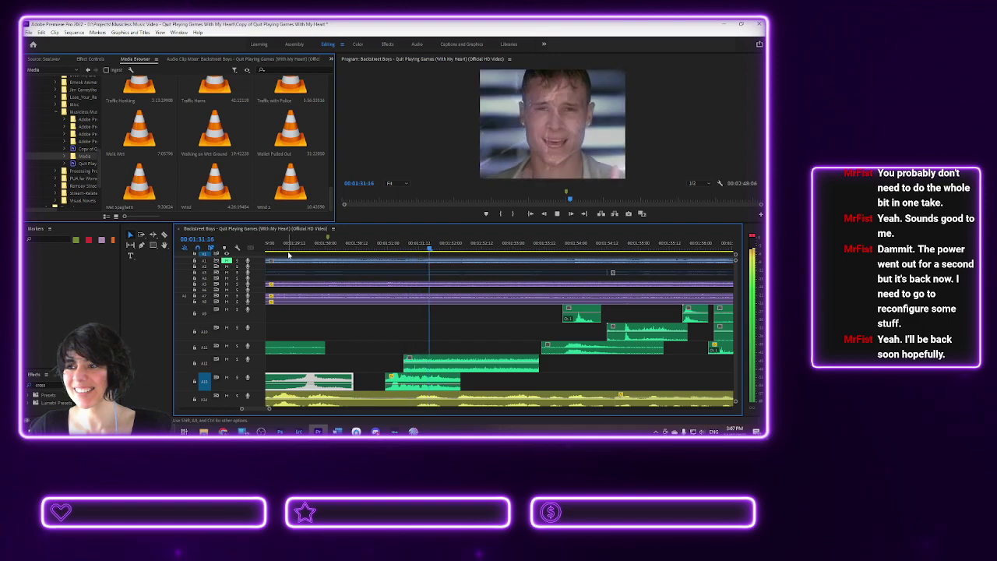
{"action": "key", "text": "space"}
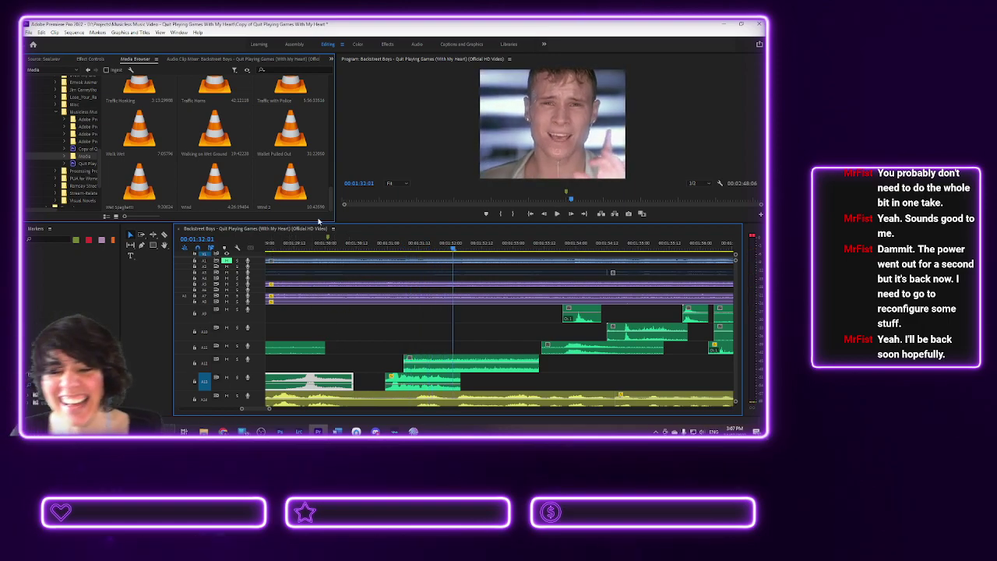
- Play the passage again from about 00:01:28:23 to check the voice-over against the picture
{"action": "scroll", "coordinate": [285, 250], "scroll_direction": "up", "scroll_amount": 2}
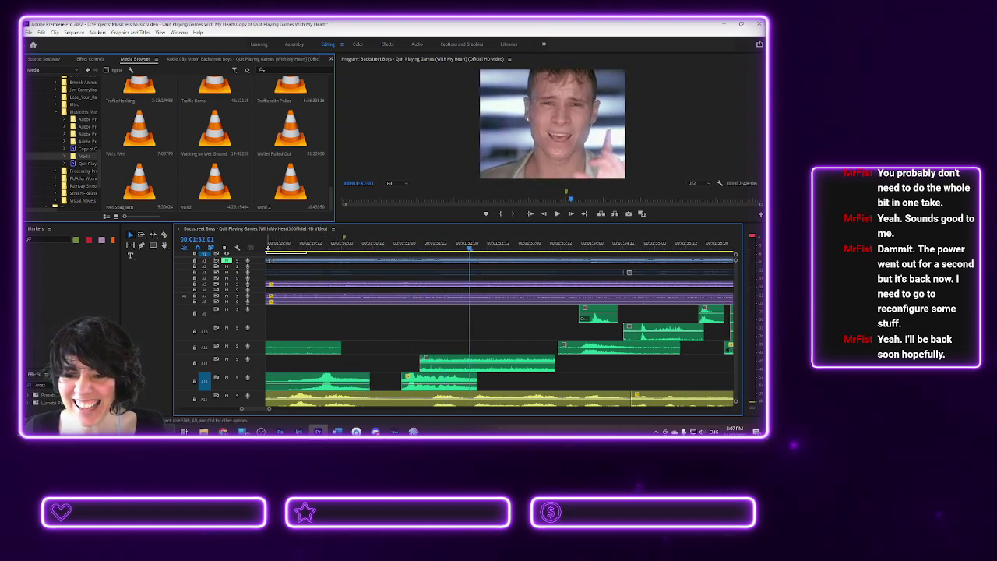
{"action": "left_click", "coordinate": [282, 244]}
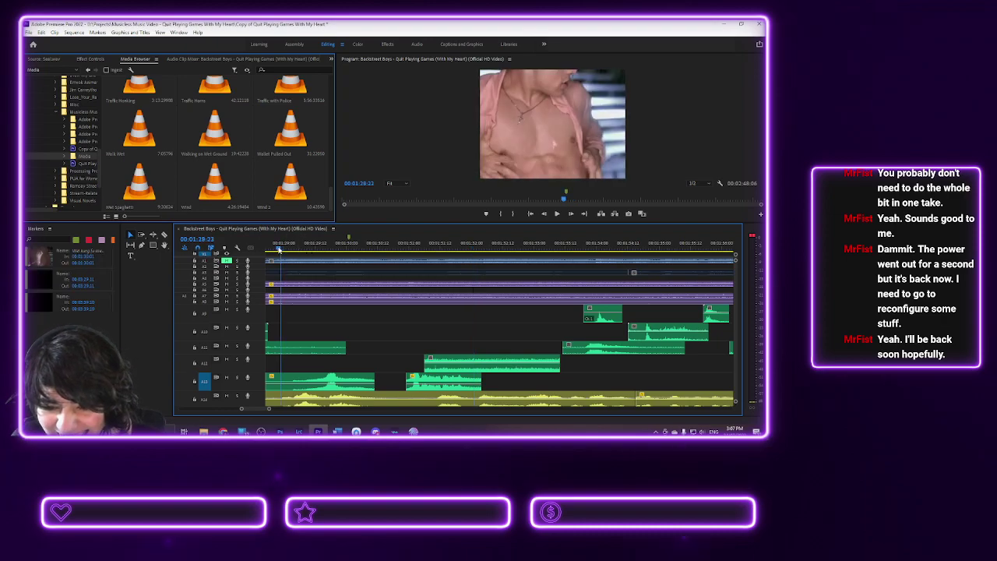
{"action": "key", "text": "space"}
{"action": "scroll", "coordinate": [302, 257], "scroll_direction": "up", "scroll_amount": 5}
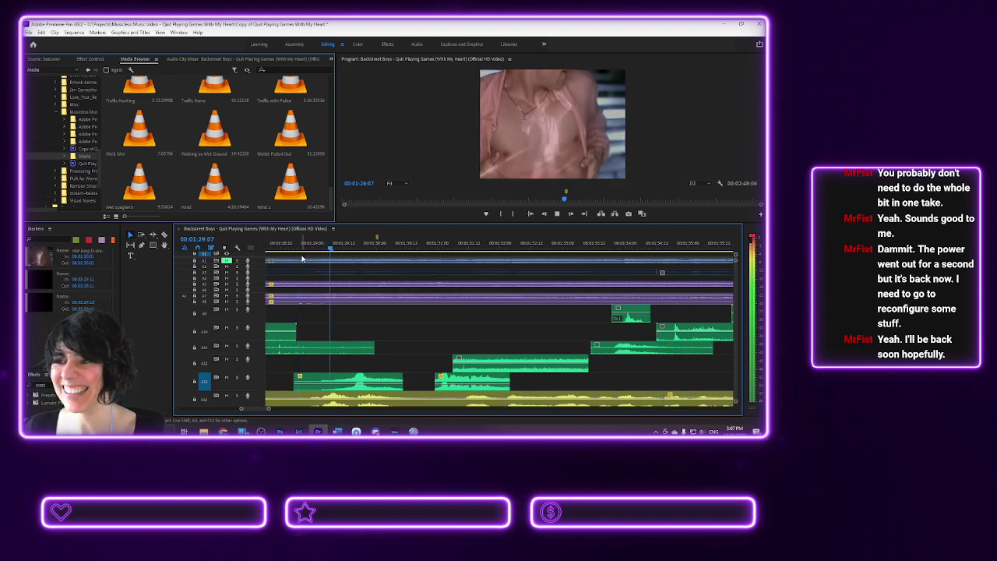
{"action": "key", "text": "space"}
- Solo the voice-over track and play it alone, checking the first piece's timing around 00:01:30:00
{"action": "left_click_drag", "start_coordinate": [326, 245], "coordinate": [380, 245]}
{"action": "left_click", "coordinate": [236, 379]}
{"action": "left_click", "coordinate": [296, 245]}
{"action": "key", "text": "space"}
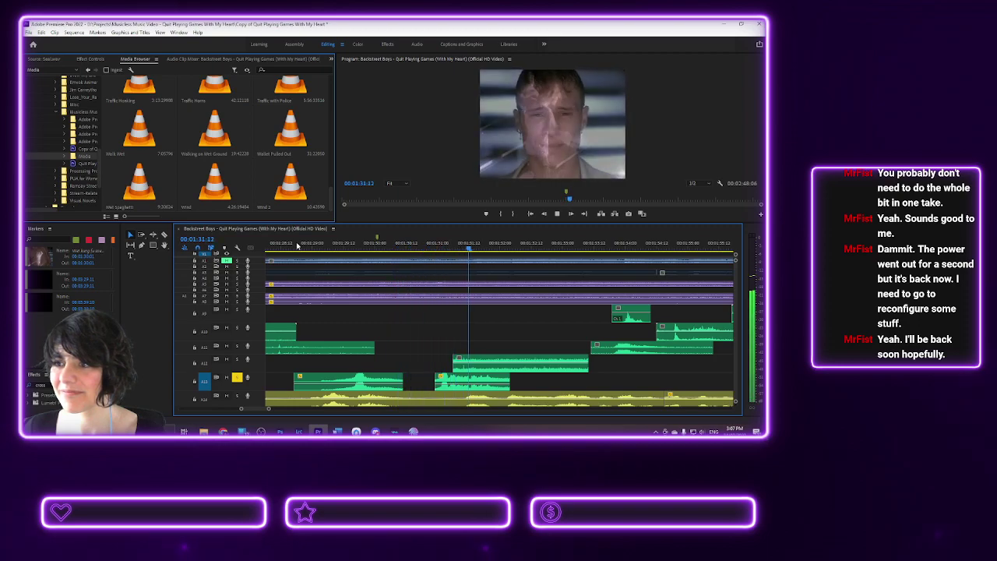
{"action": "left_click_drag", "start_coordinate": [315, 249], "coordinate": [359, 260]}
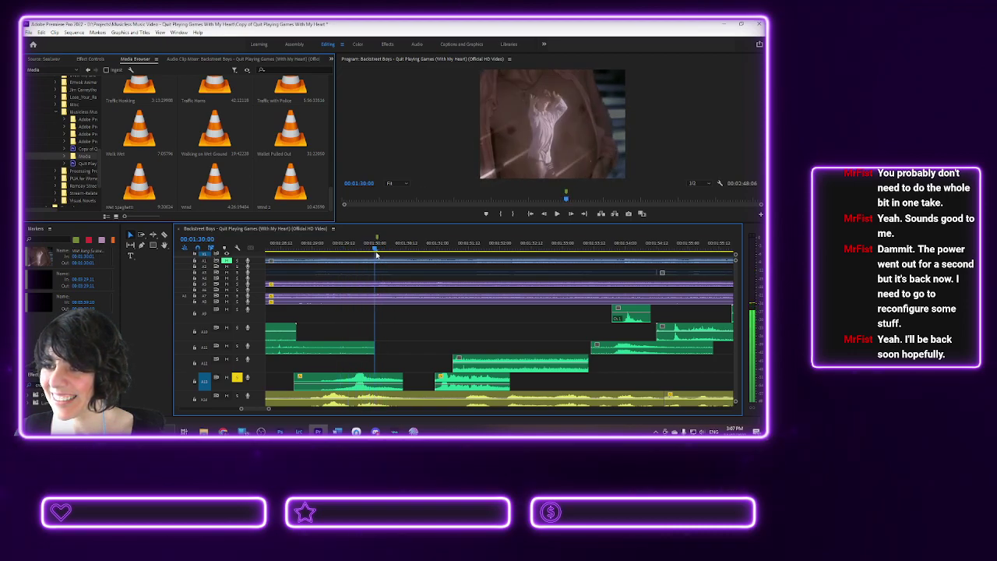
- Try the first voice-over piece a few frames earlier and play it solo from about 00:01:28:22
{"action": "left_click_drag", "start_coordinate": [361, 378], "coordinate": [357, 377]}
{"action": "left_click", "coordinate": [306, 244]}
{"action": "key", "text": "space"}
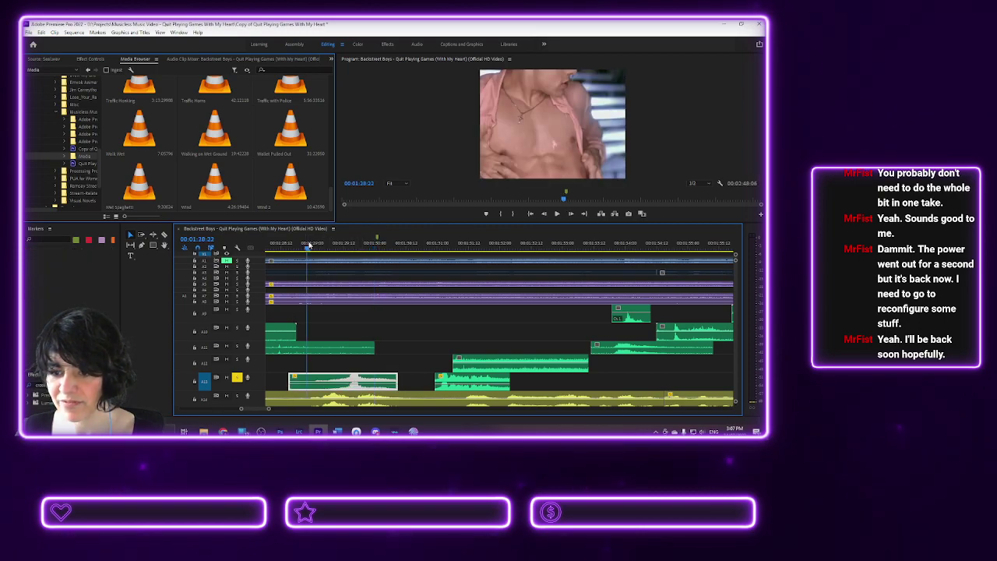
{"action": "key", "text": "space"}
- Move the first voice-over piece slightly later and play both pieces solo up to 00:01:32:03
{"action": "left_click_drag", "start_coordinate": [345, 379], "coordinate": [357, 378]}
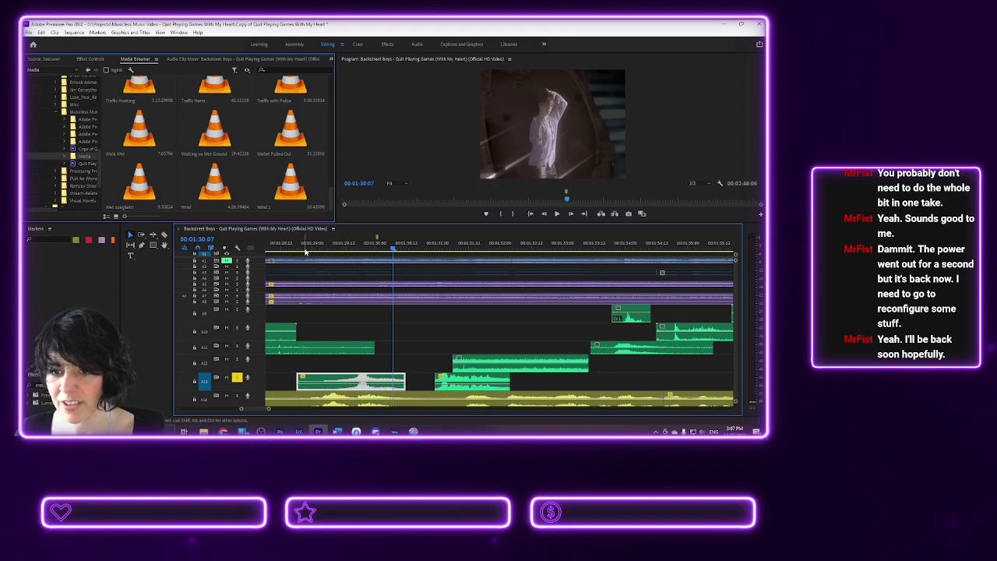
{"action": "left_click", "coordinate": [324, 244]}
{"action": "key", "text": "space"}
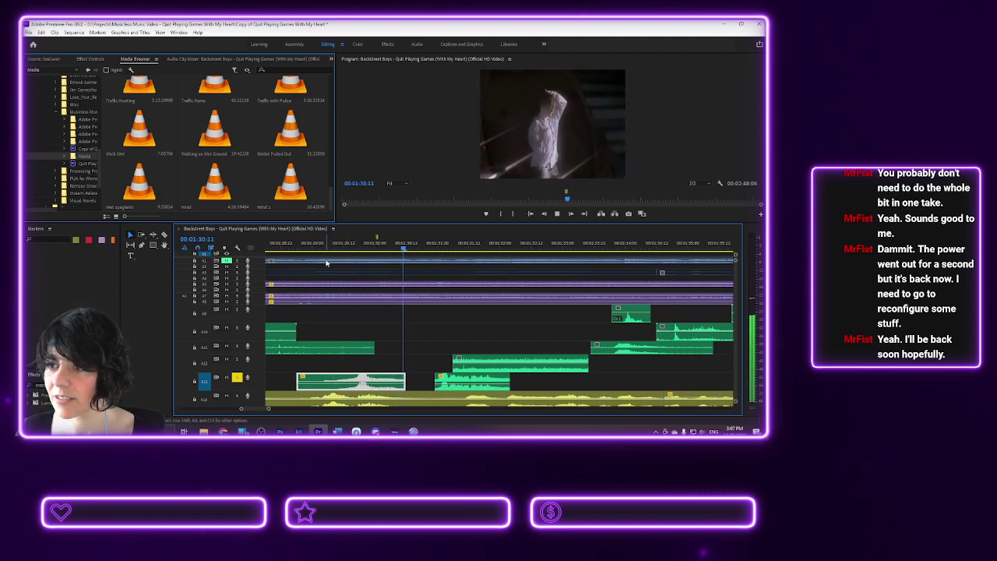
{"action": "key", "text": "space"}
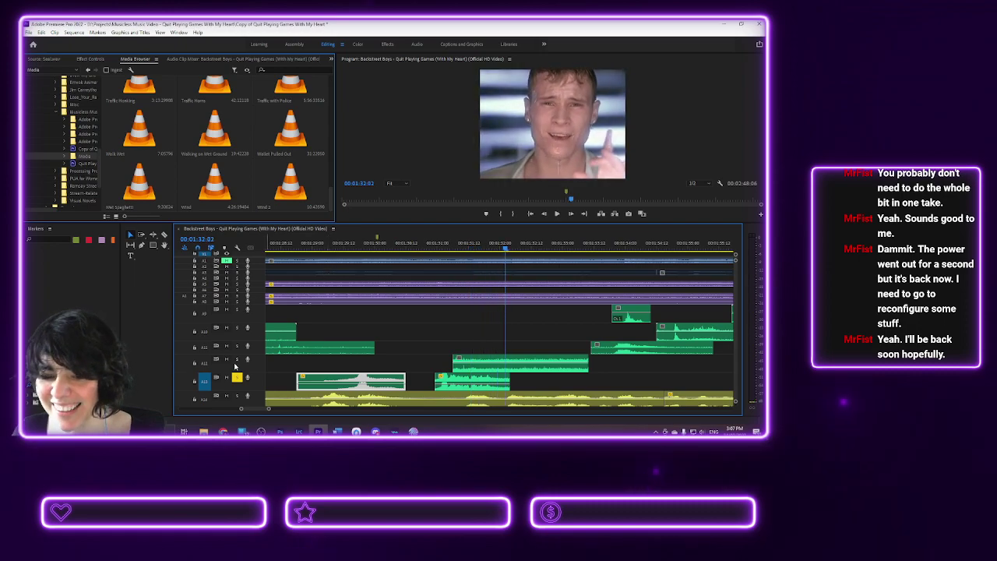
- Turn off the voice-over track's solo, play the full mix to 00:01:32:00, and save the project
{"action": "left_click", "coordinate": [290, 244]}
{"action": "key", "text": "space"}
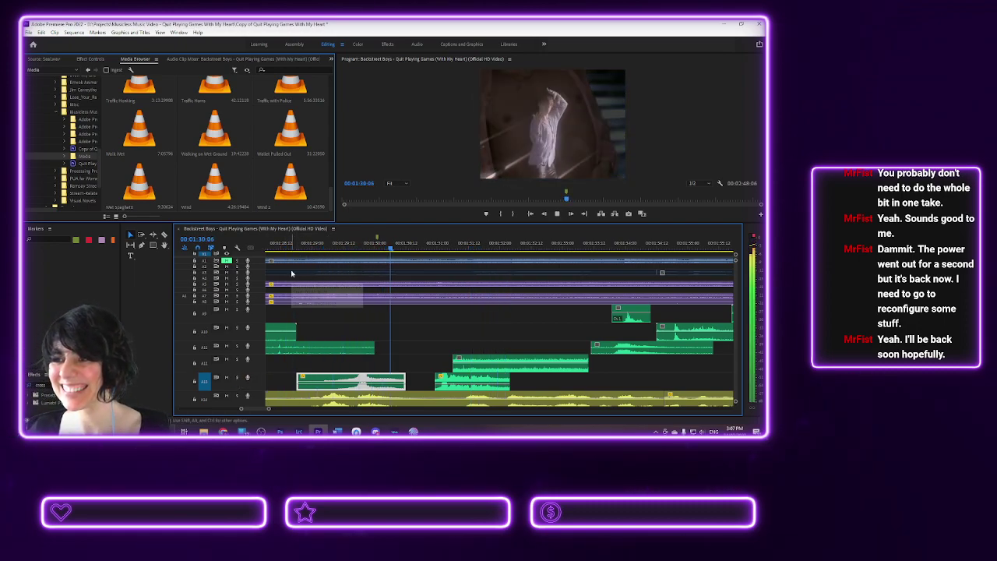
{"action": "key", "text": "space"}
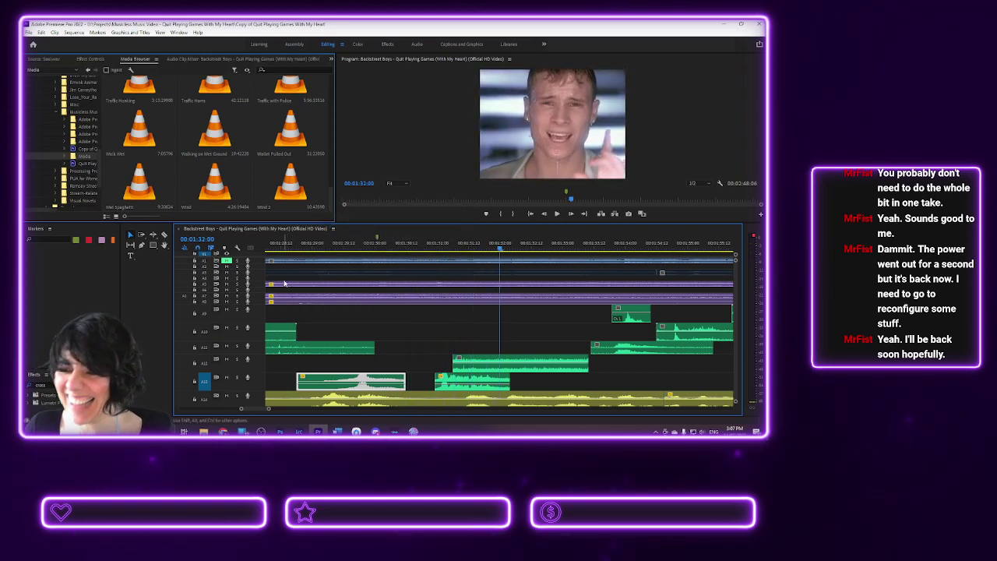
- Clear the timeline marker at 00:01:30:01
{"action": "left_click", "coordinate": [378, 237]}
{"action": "right_click", "coordinate": [378, 237]}
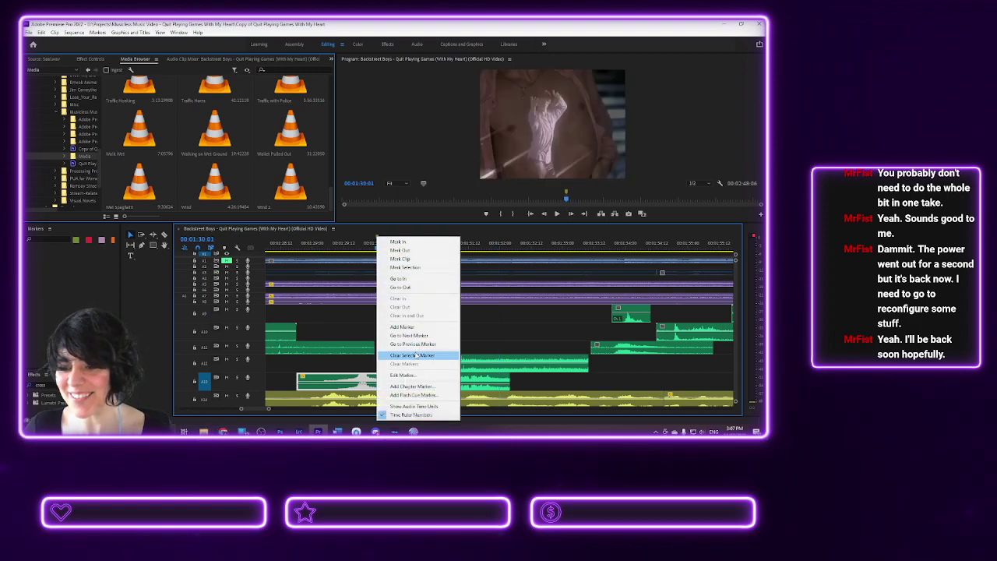
{"action": "left_click", "coordinate": [337, 282]}
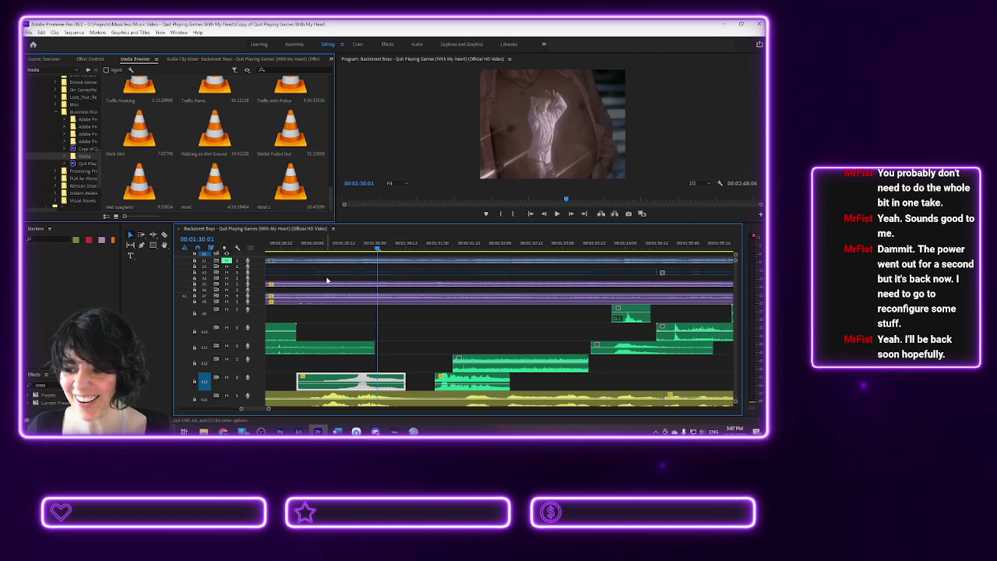
- Enlarge the program monitor and play the edit from the beginning to 00:01:22:05 to review it
{"action": "scroll", "coordinate": [329, 276], "scroll_direction": "down", "scroll_amount": 3}
{"action": "scroll", "coordinate": [327, 281], "scroll_direction": "down", "scroll_amount": 5}
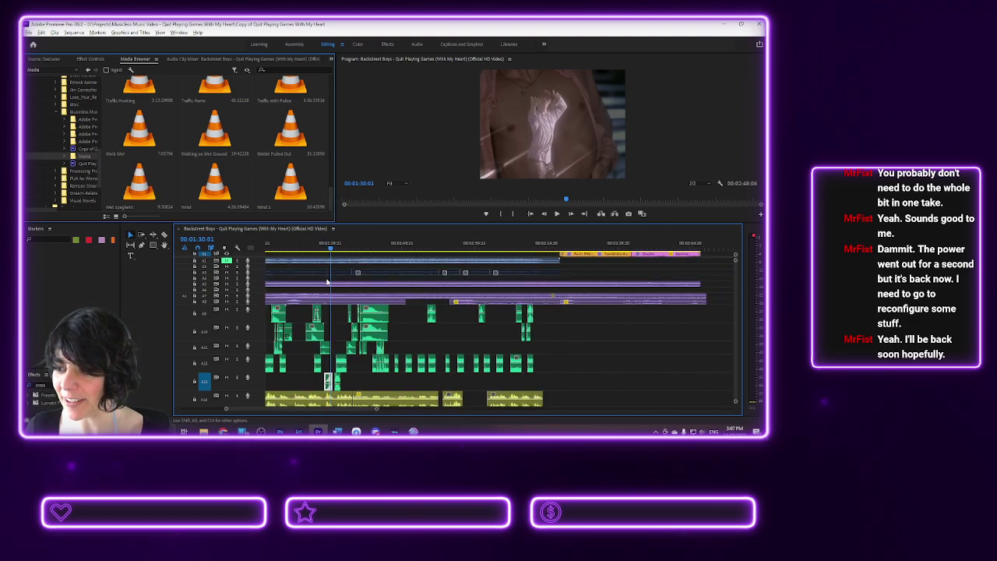
{"action": "left_click_drag", "start_coordinate": [302, 414], "coordinate": [265, 412]}
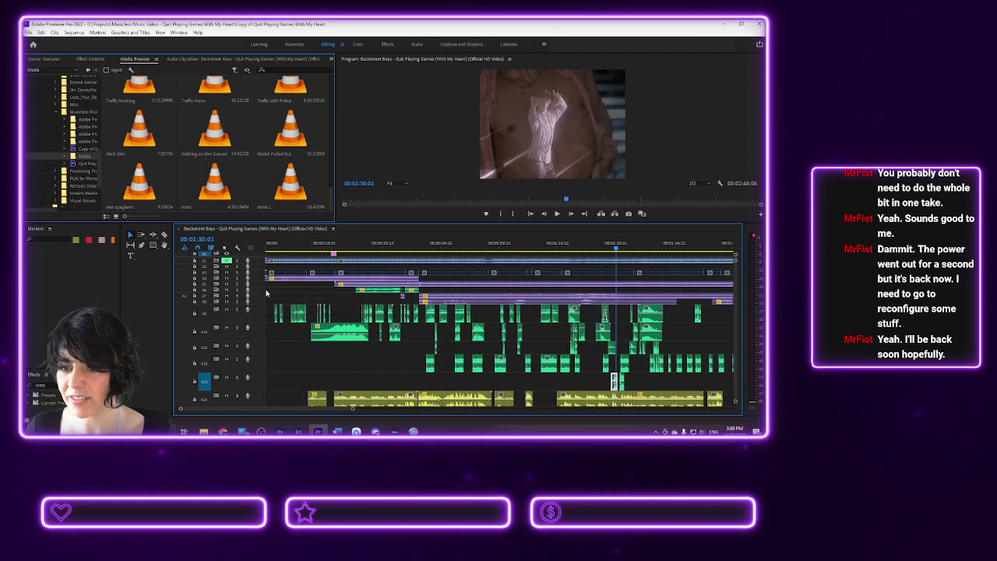
{"action": "left_click", "coordinate": [266, 243]}
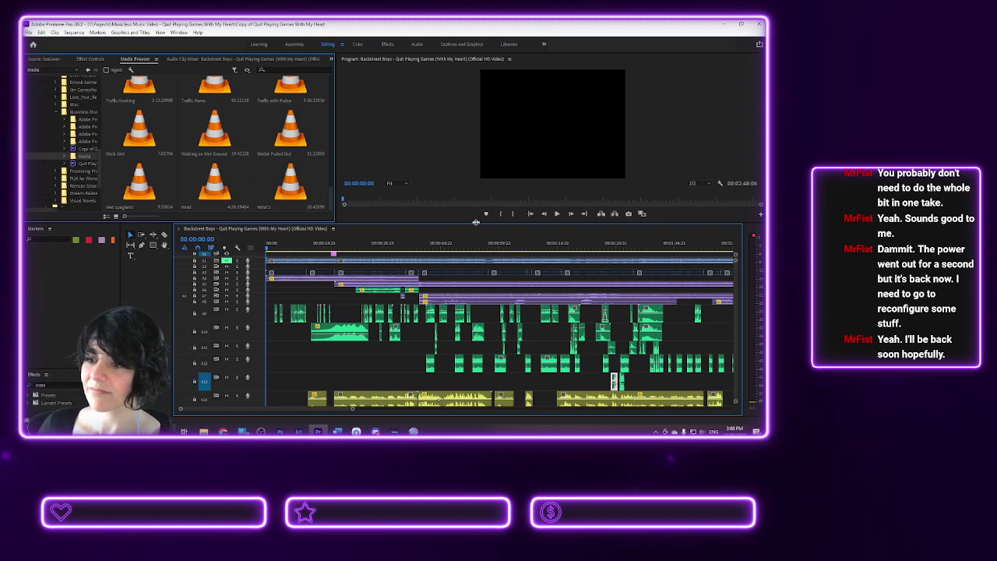
{"action": "left_click_drag", "start_coordinate": [471, 225], "coordinate": [458, 302]}
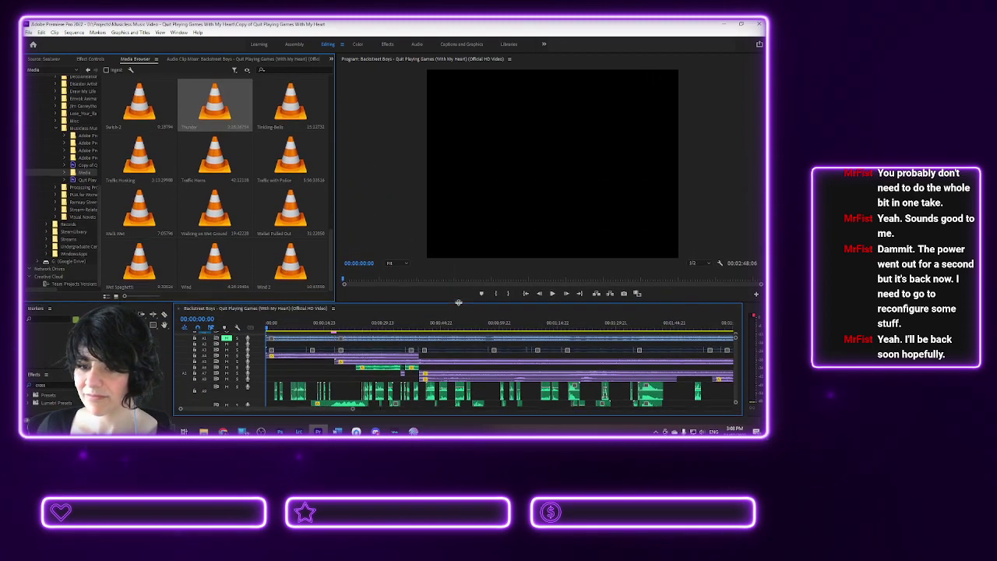
{"action": "left_click", "coordinate": [552, 293]}
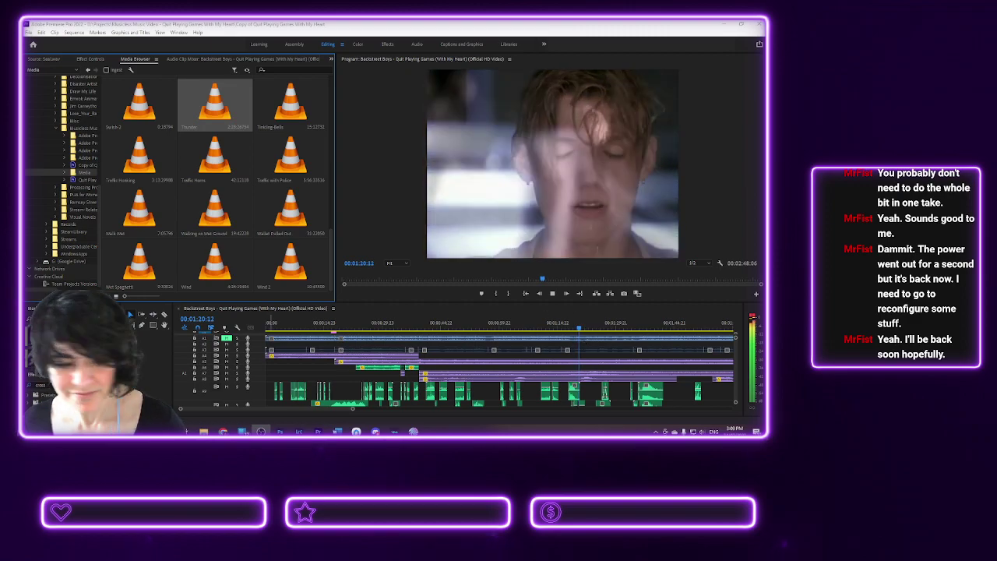
{"action": "key", "text": "space"}
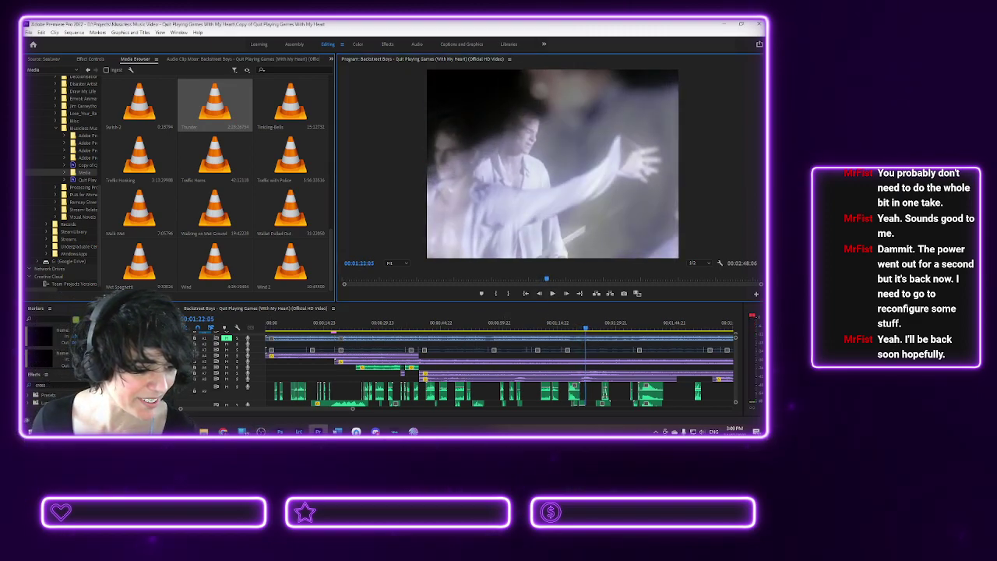
- Find the shirtless shot at 00:01:13:09, add a comment marker there, and name it
{"action": "left_click", "coordinate": [507, 332]}
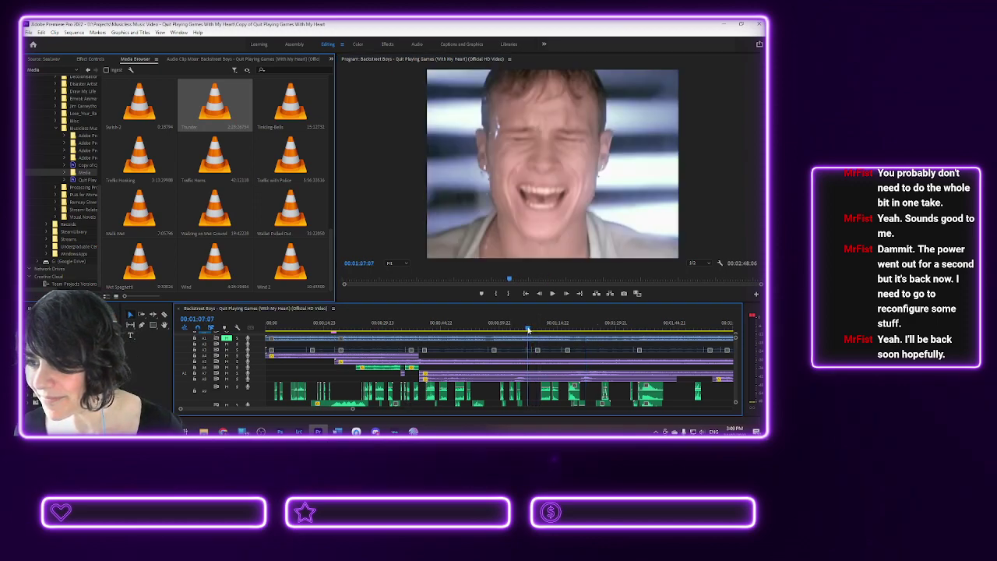
{"action": "left_click_drag", "start_coordinate": [506, 335], "coordinate": [552, 335]}
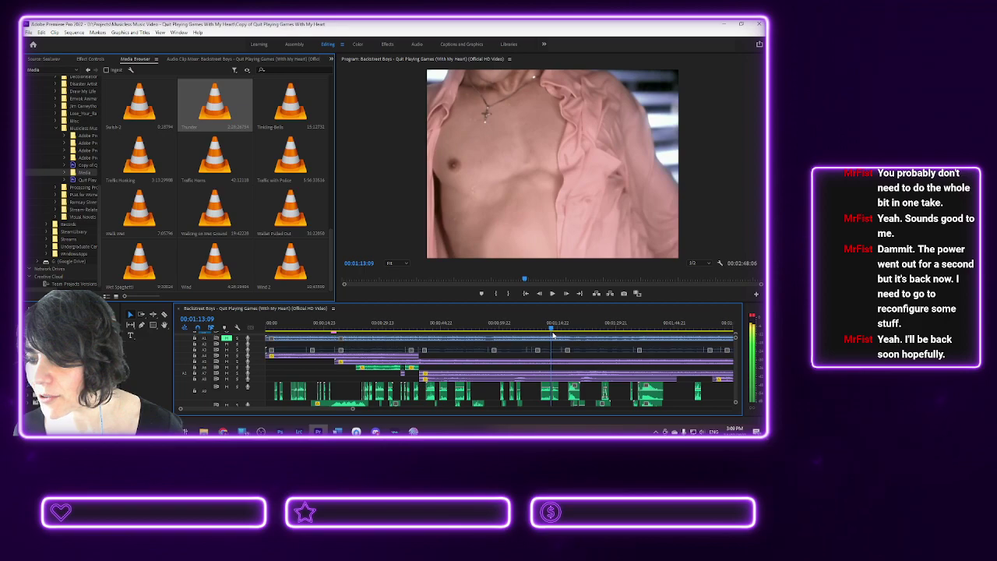
{"action": "right_click", "coordinate": [552, 329]}
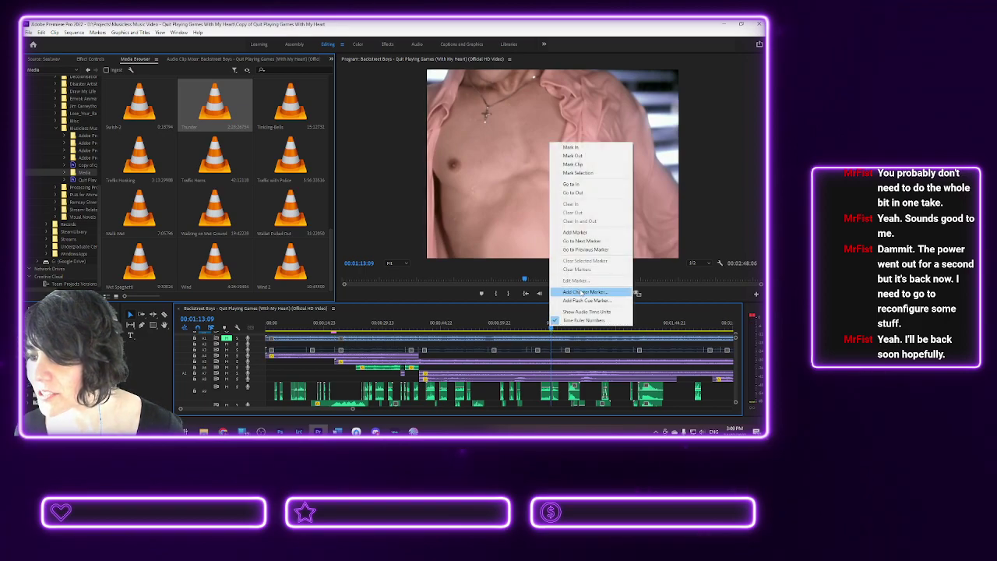
{"action": "left_click", "coordinate": [581, 292]}
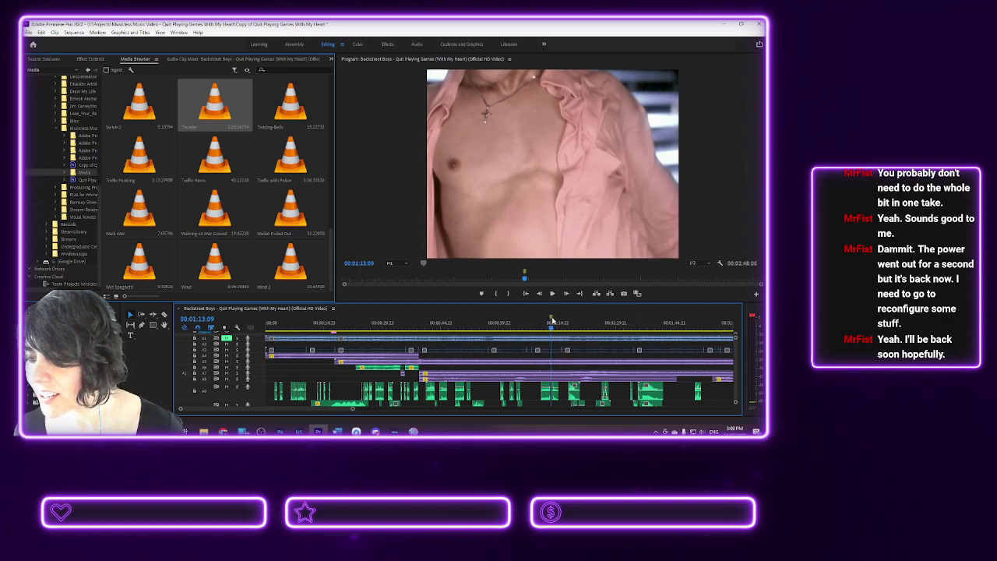
{"action": "double_click", "coordinate": [552, 318]}
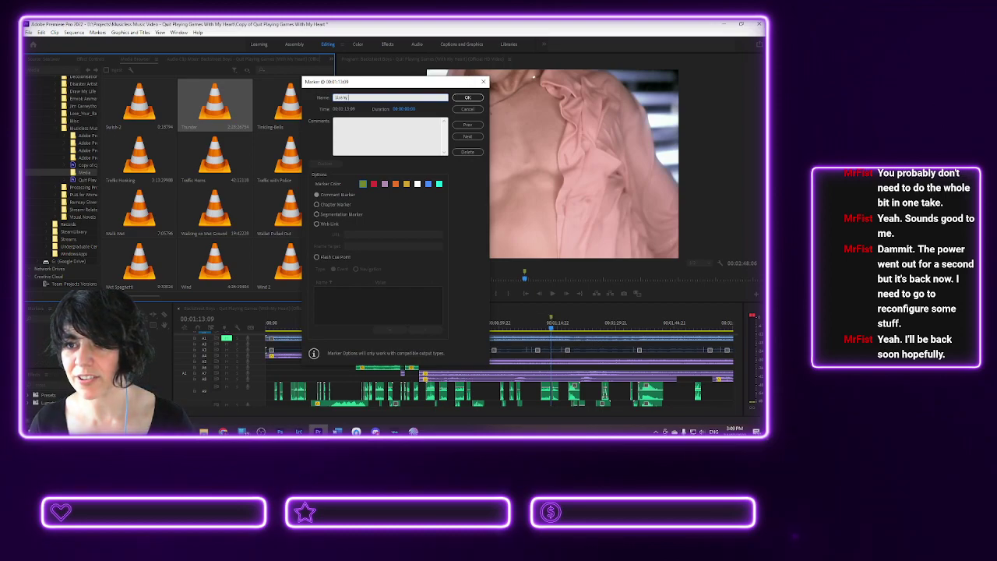
{"action": "key", "text": "Return"}
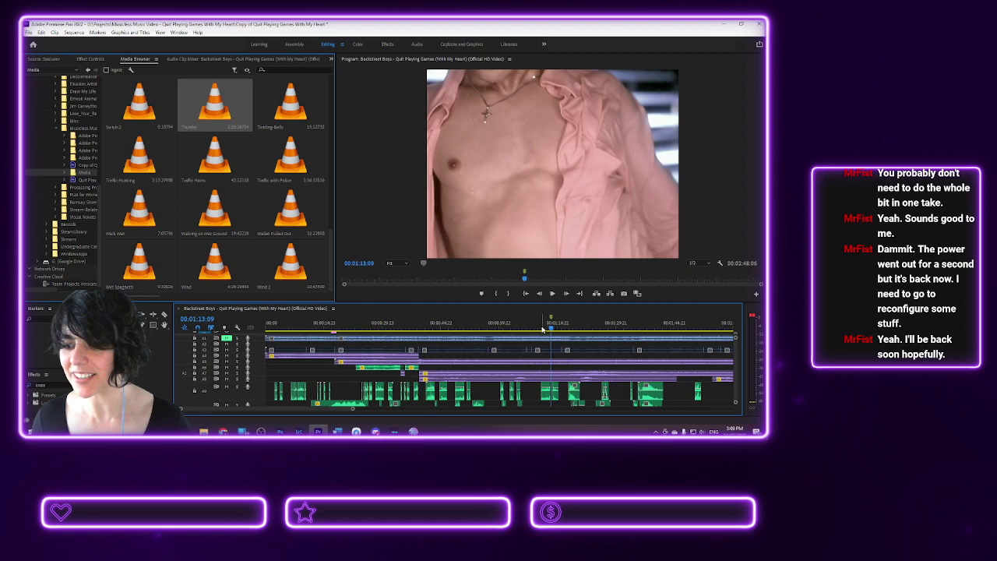
- Play the section around the new marker and stop at 00:01:16:14 to review its sound
{"action": "left_click", "coordinate": [534, 327]}
{"action": "key", "text": "space"}
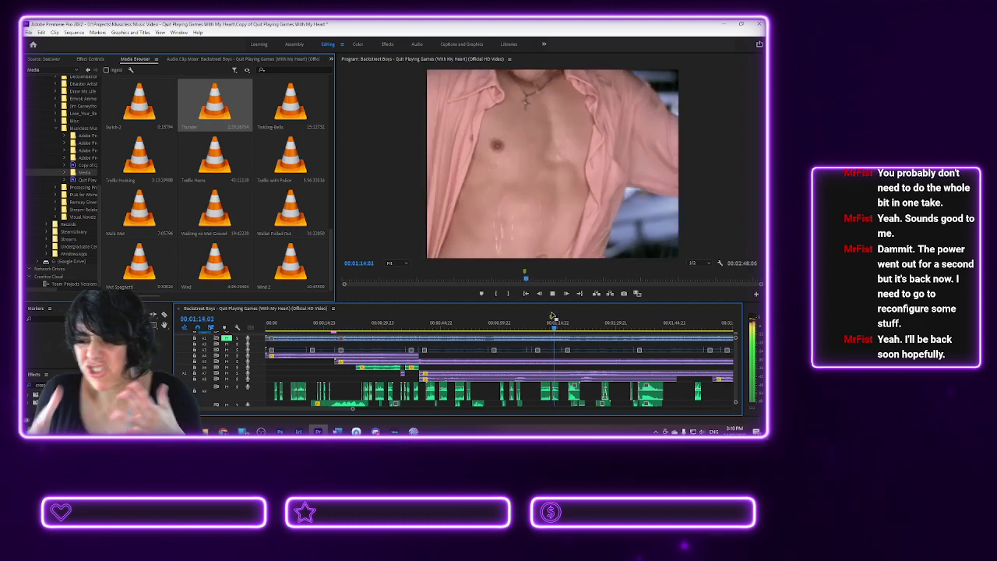
{"action": "key", "text": "space"}
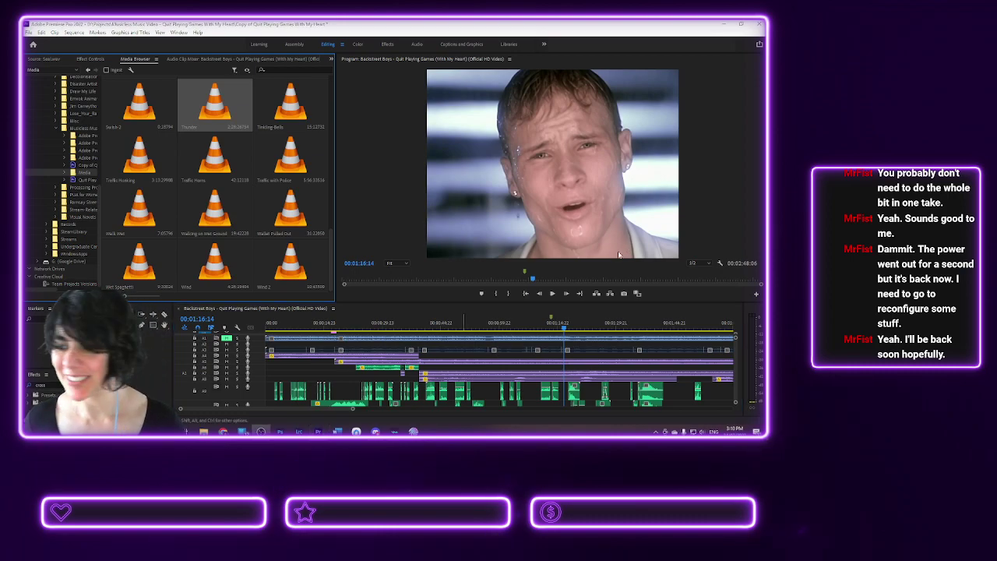
- Play the rest of the edit from 00:01:16:14 and stop in the closing credits at 00:02:20:06 to review its sound
{"action": "left_click", "coordinate": [552, 293]}
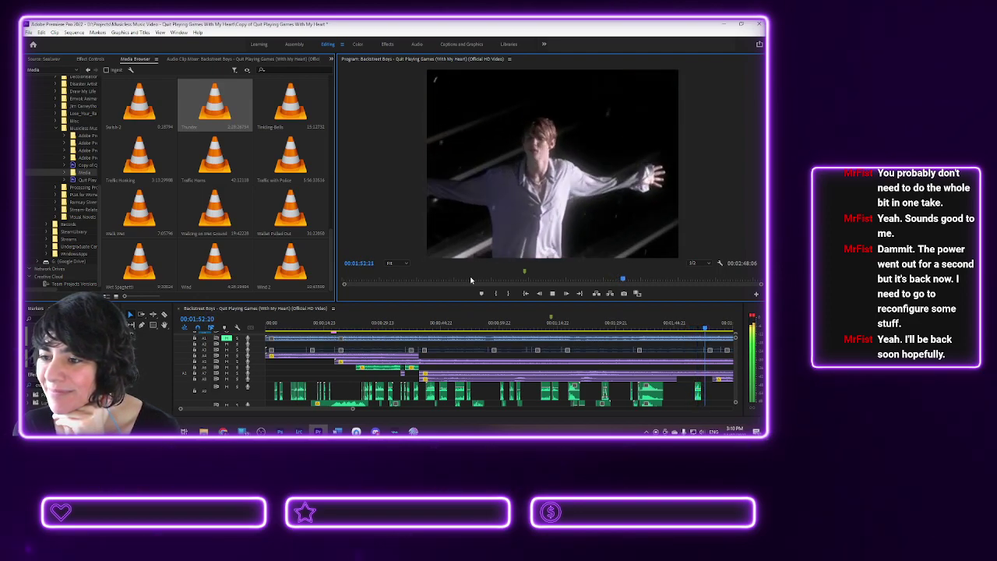
{"action": "key", "text": "minus"}
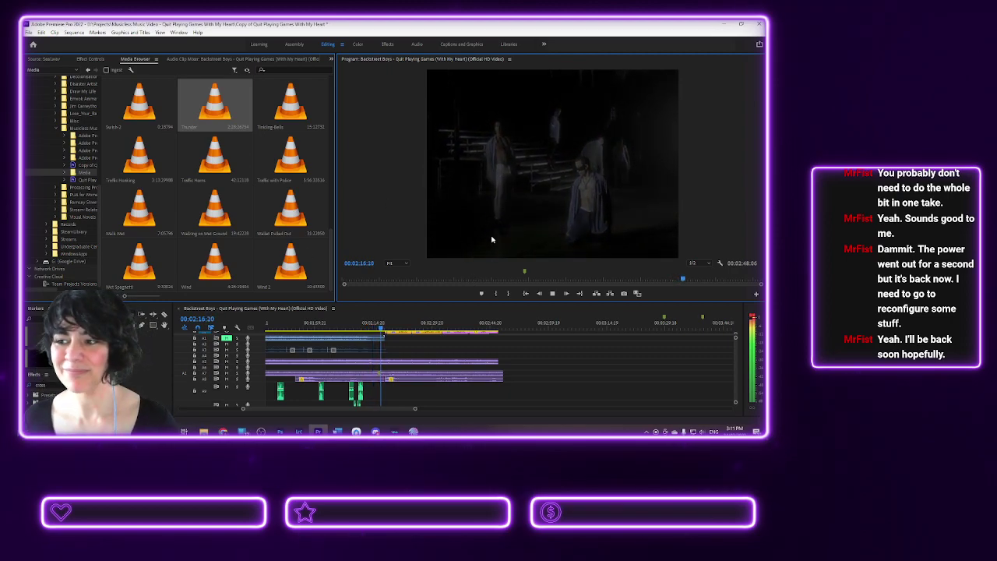
{"action": "left_click", "coordinate": [553, 294]}
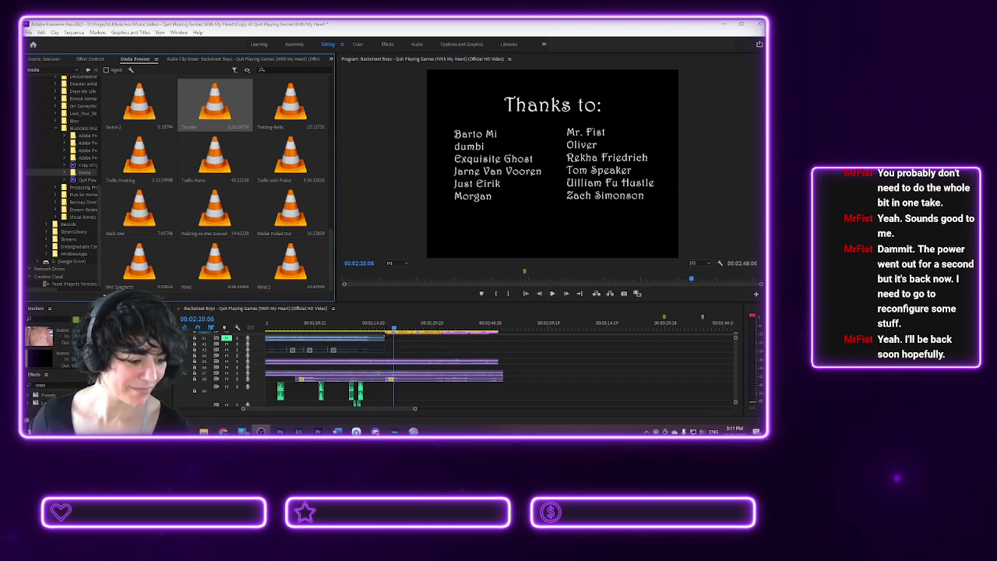
- Enlarge the timeline, return to 00:01:13:01, and set the label of the short green clip before the lower yellow voice clips to Yellow
{"action": "left_click_drag", "start_coordinate": [372, 410], "coordinate": [329, 409]}
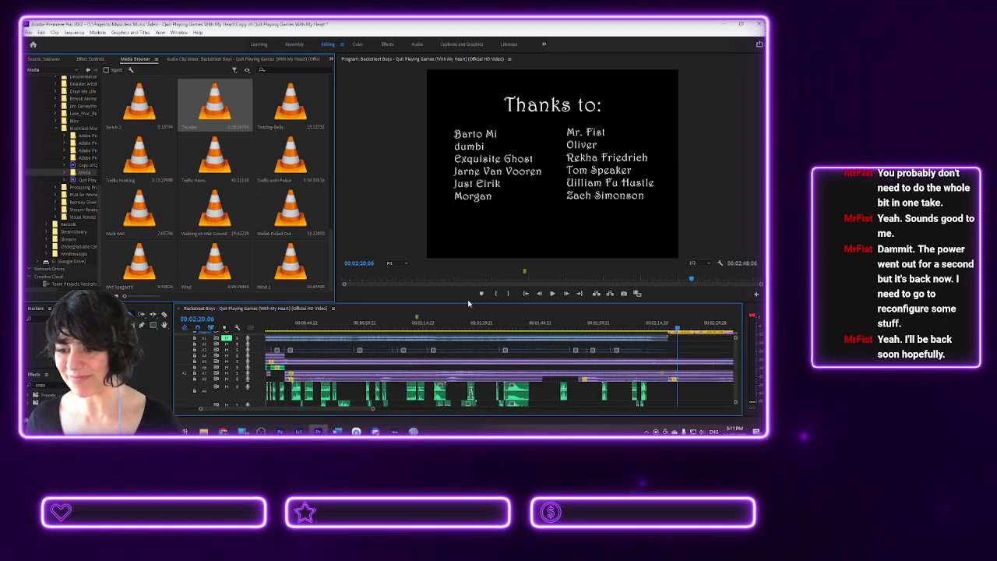
{"action": "left_click_drag", "start_coordinate": [467, 302], "coordinate": [458, 187]}
{"action": "left_click", "coordinate": [415, 216]}
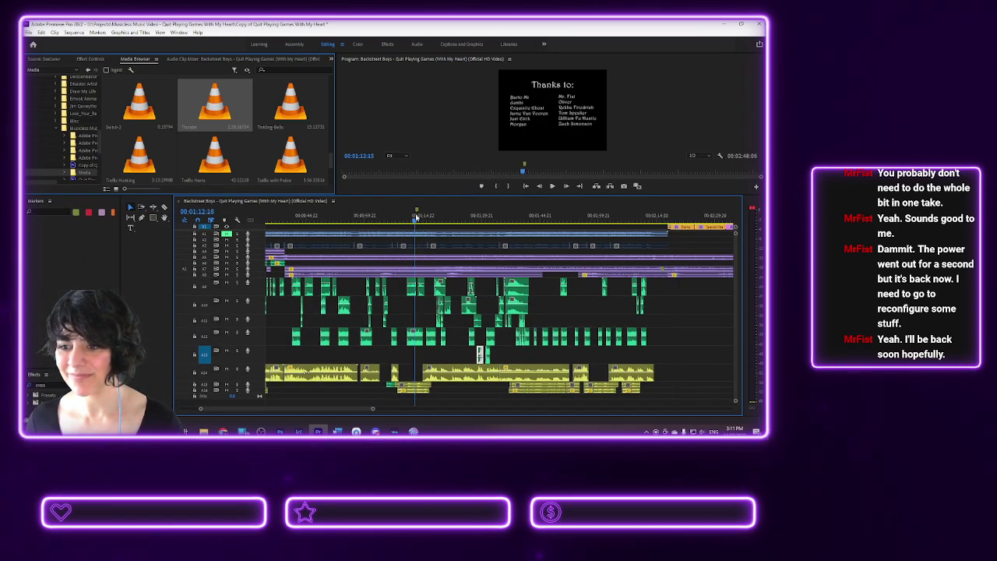
{"action": "right_click", "coordinate": [392, 385]}
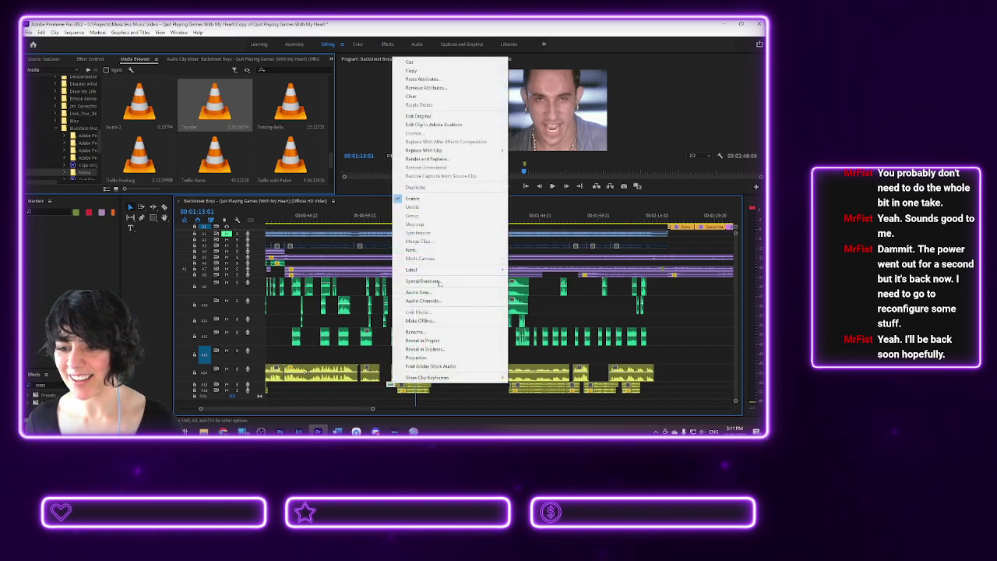
{"action": "mouse_move", "coordinate": [499, 270]}
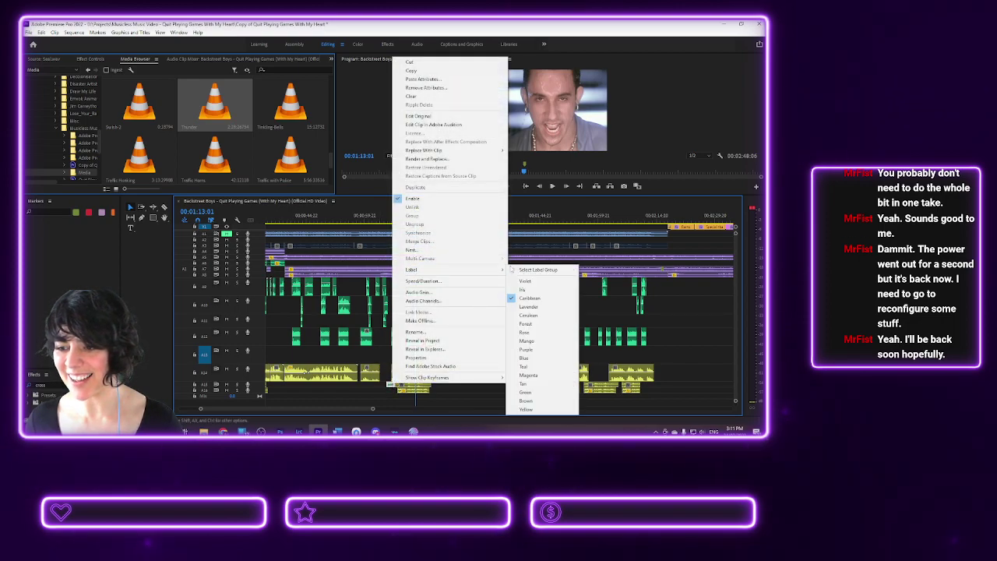
{"action": "left_click", "coordinate": [525, 409]}
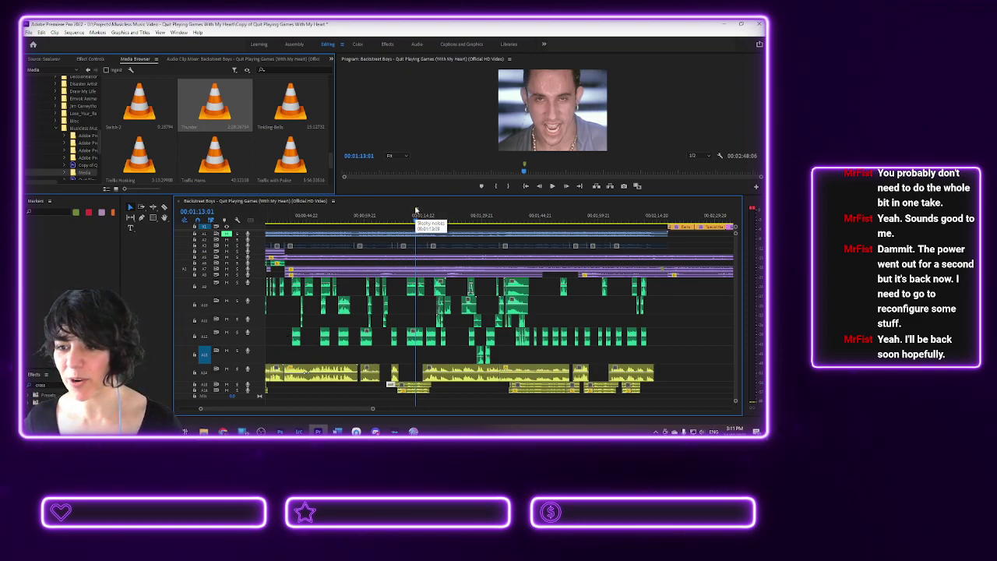
- Play the shirtless shot, solo the audio track holding the squish clip, and replay the shot up to 00:01:15:11 to hear it alone
{"action": "scroll", "coordinate": [417, 235], "scroll_direction": "up", "scroll_amount": 4}
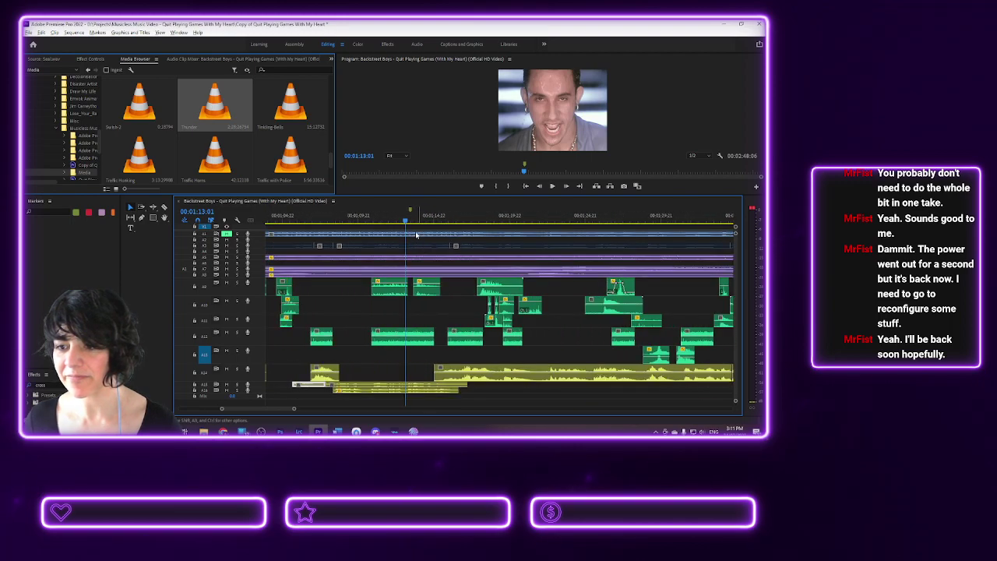
{"action": "key", "text": "space"}
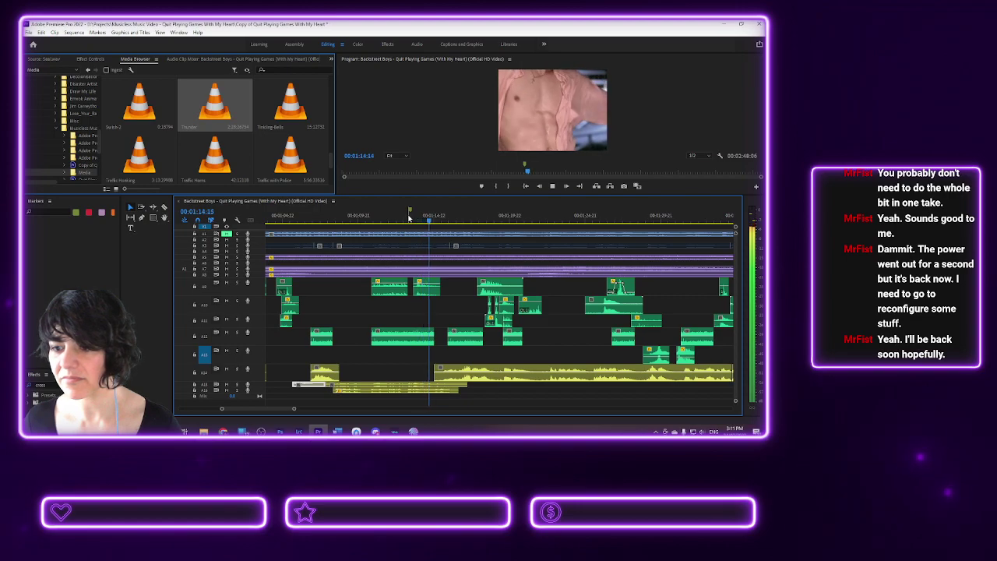
{"action": "key", "text": "space"}
{"action": "left_click", "coordinate": [237, 282]}
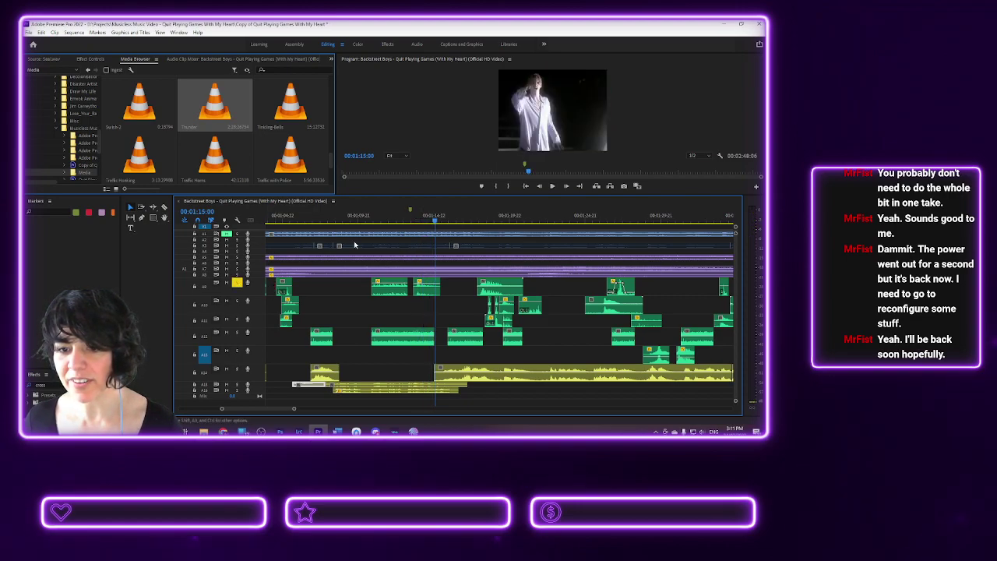
{"action": "left_click", "coordinate": [413, 222]}
{"action": "key", "text": "space"}
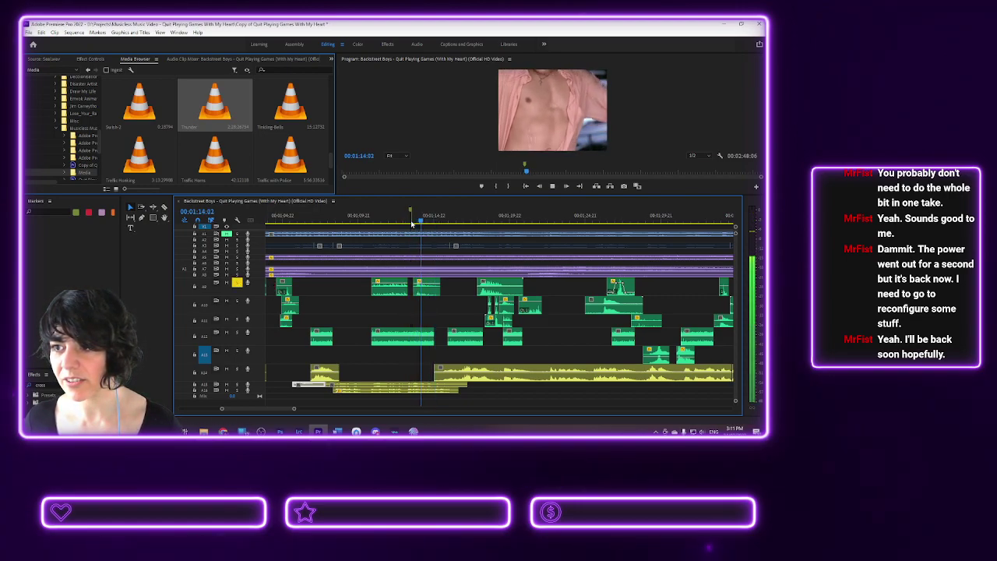
{"action": "key", "text": "space"}
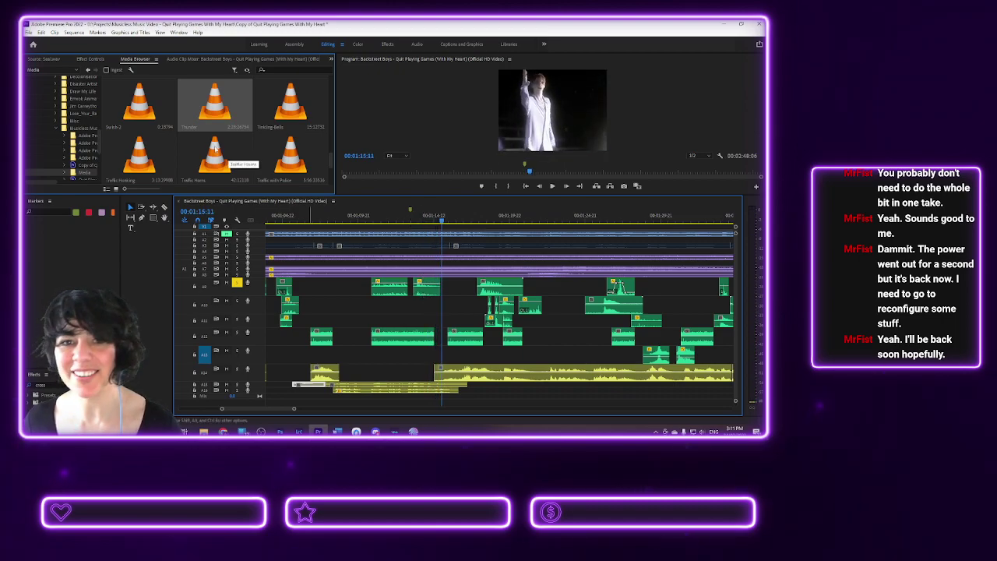
- Load the Wet Spaghetti sound for preview and mark its section from 00:00:05:00 to 00:00:05:24
{"action": "scroll", "coordinate": [181, 141], "scroll_direction": "down", "scroll_amount": 3}
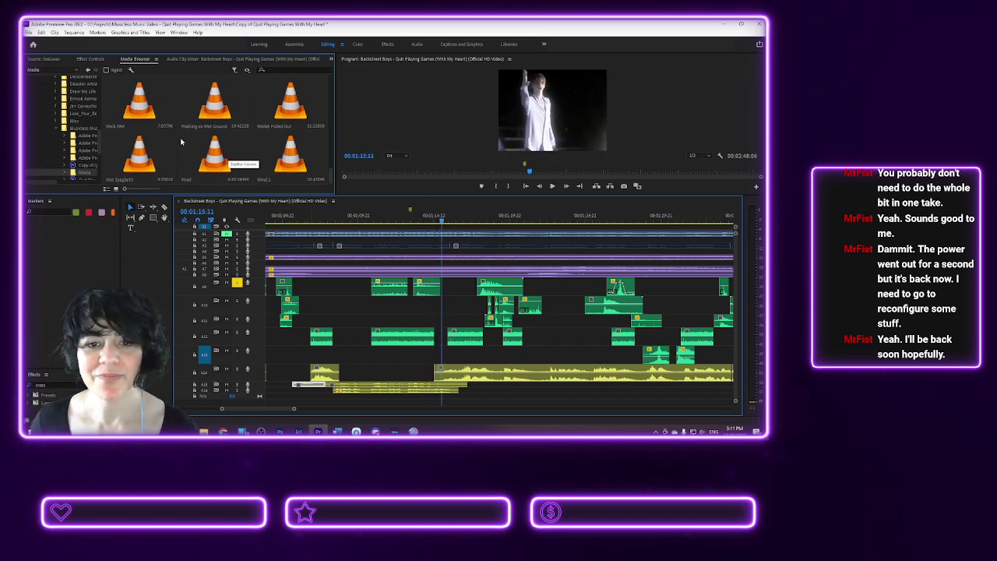
{"action": "left_click", "coordinate": [147, 160]}
{"action": "double_click", "coordinate": [143, 158]}
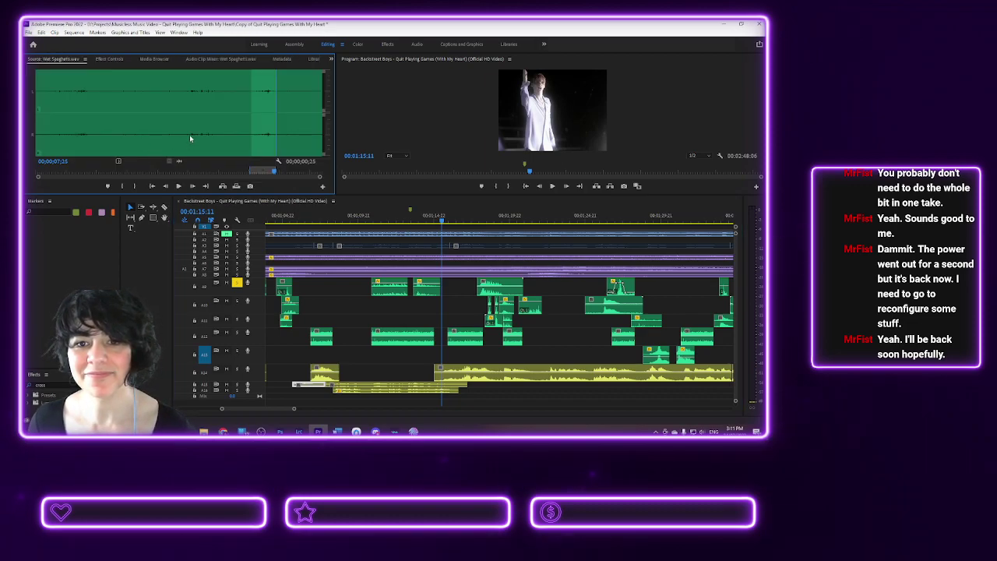
{"action": "key", "text": "space"}
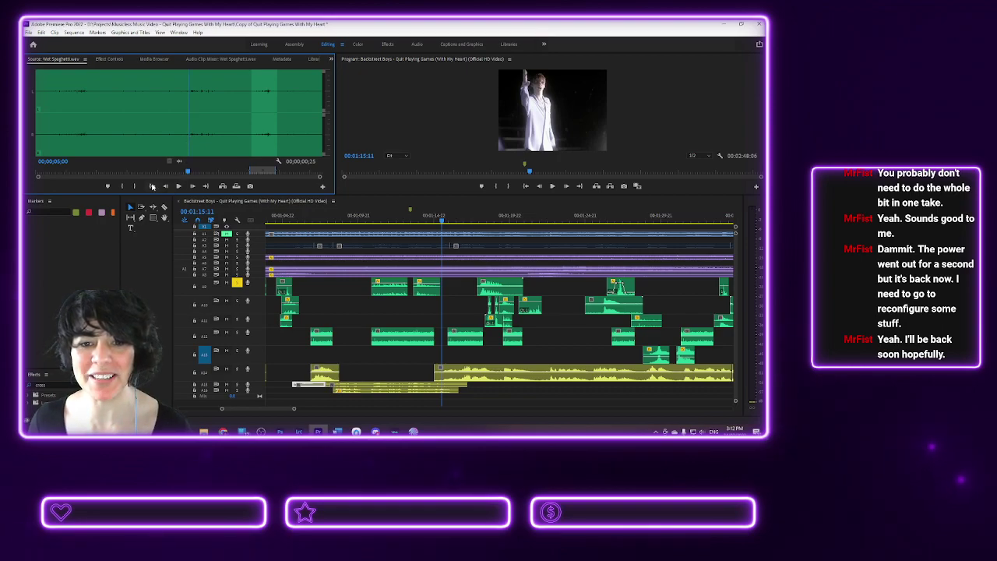
{"action": "key", "text": "ctrl+z"}
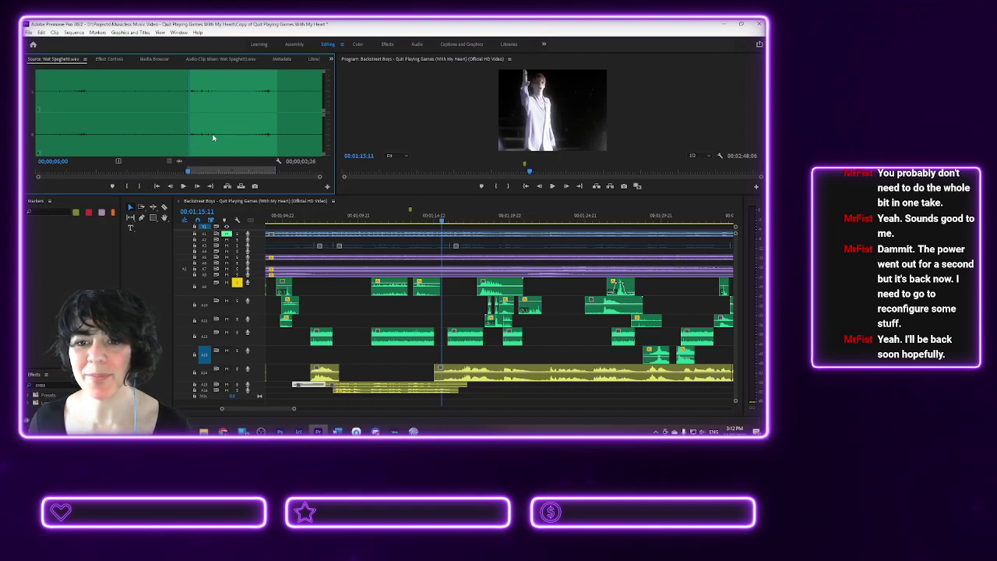
{"action": "left_click", "coordinate": [140, 187]}
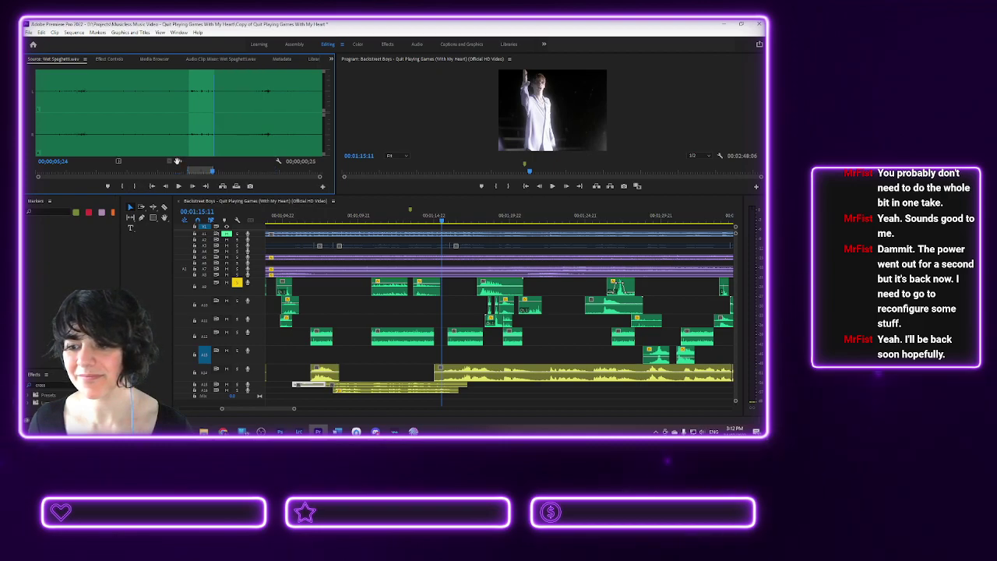
- Place the marked Wet Spaghetti audio on the track below the squish clip, duplicate it directly after, and play both tracks soloed
{"action": "left_click_drag", "start_coordinate": [179, 162], "coordinate": [423, 310]}
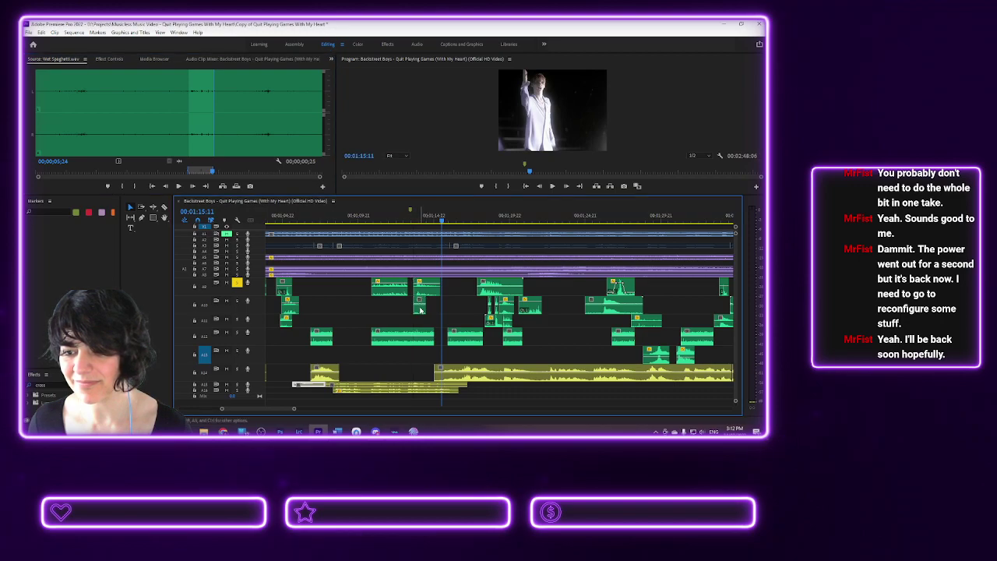
{"action": "mouse_move", "coordinate": [419, 307]}
{"action": "left_mouse_down"}
{"action": "mouse_move", "coordinate": [448, 352]}
{"action": "mouse_move", "coordinate": [435, 306]}
{"action": "left_mouse_up"}
{"action": "left_click", "coordinate": [398, 222]}
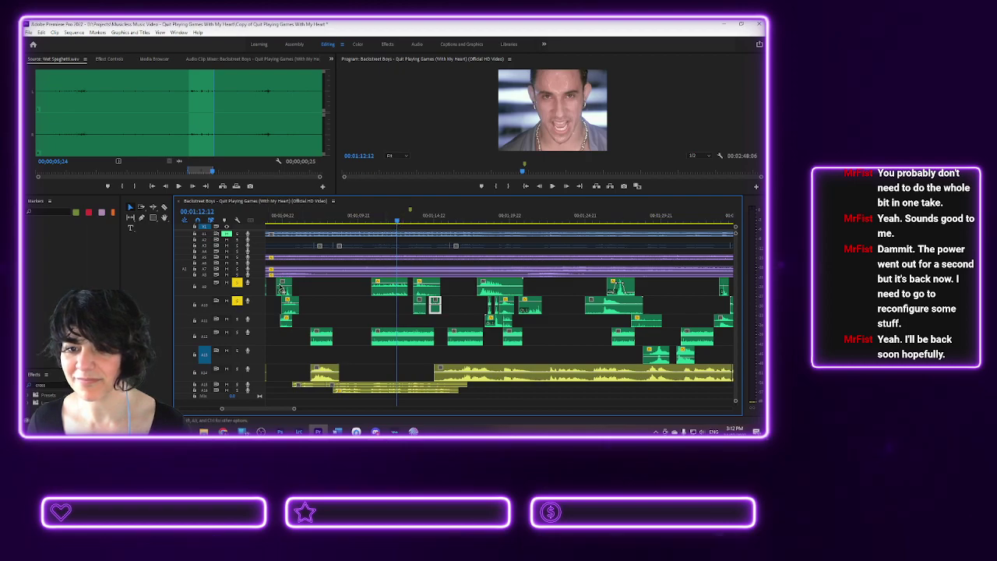
{"action": "key", "text": "space"}
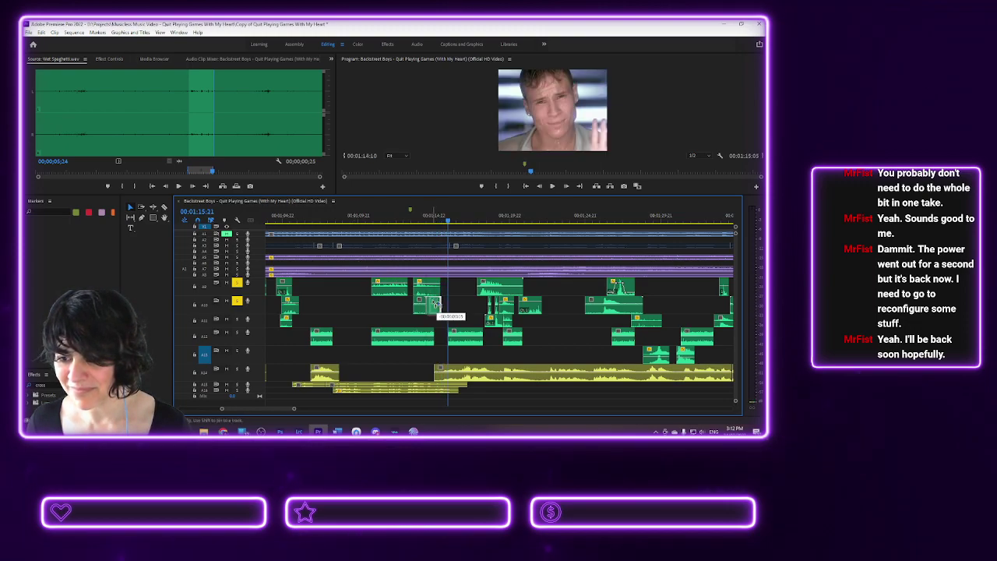
- Shift the second Wet Spaghetti clip slightly earlier and replay the shirtless shot with both squish tracks soloed
{"action": "left_click", "coordinate": [405, 223]}
{"action": "key", "text": "space"}
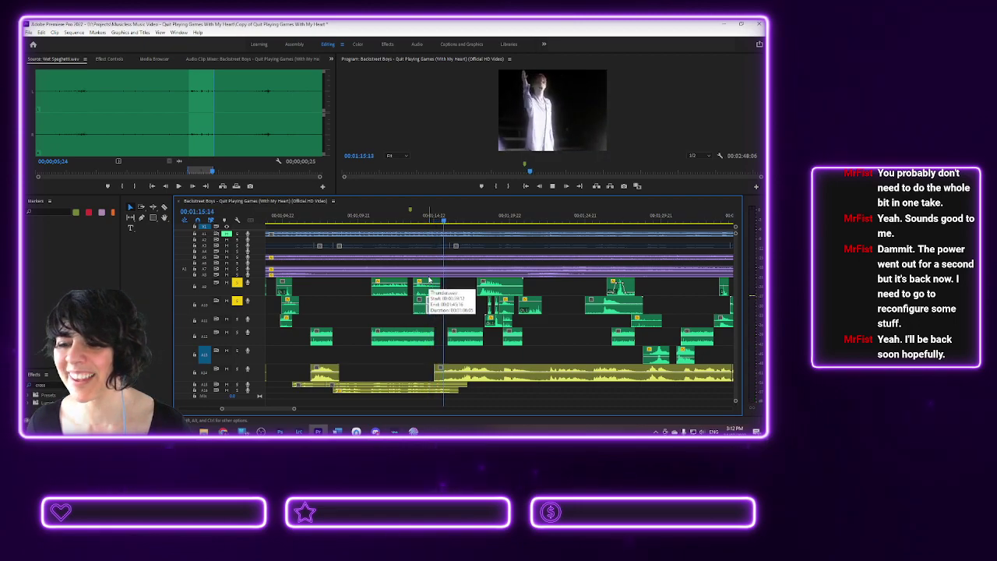
{"action": "key", "text": "space"}
{"action": "left_click", "coordinate": [404, 233]}
{"action": "key", "text": "space"}
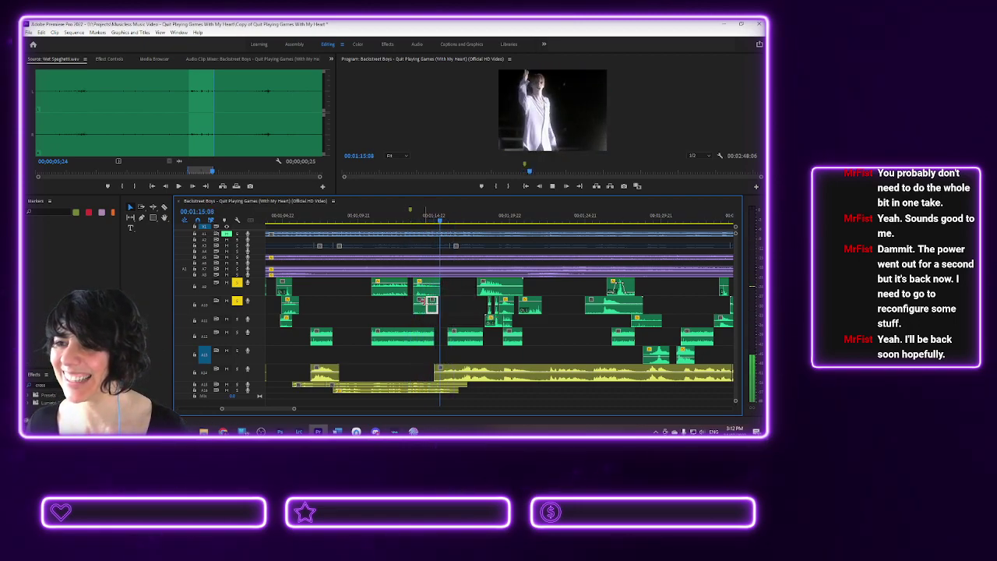
{"action": "key", "text": "space"}
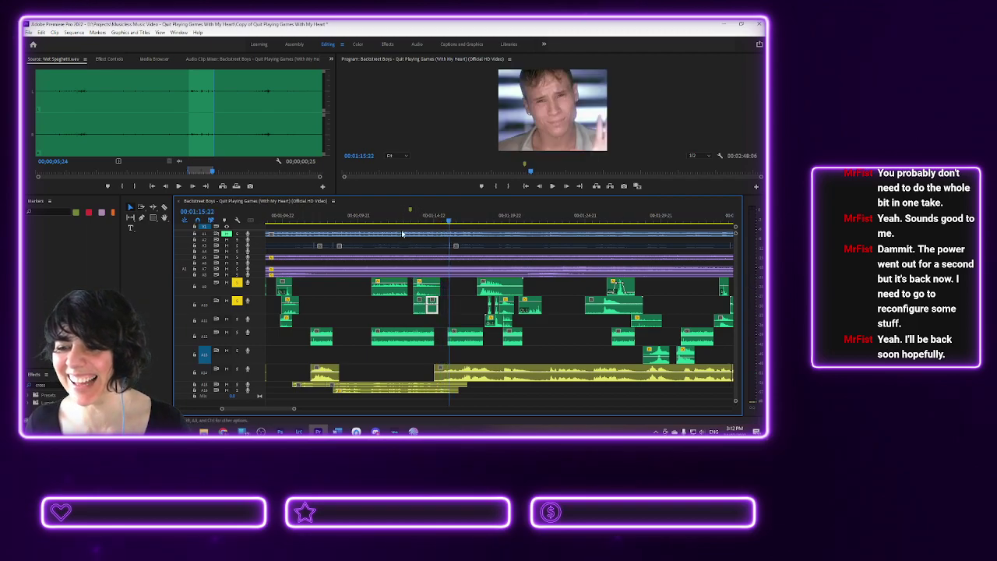
- Turn off solo on both squish tracks and play the shirtless shot in the full mix, stopping at 00:01:14:17
{"action": "left_click", "coordinate": [236, 301]}
{"action": "left_click", "coordinate": [237, 282]}
{"action": "left_click", "coordinate": [409, 221]}
{"action": "key", "text": "space"}
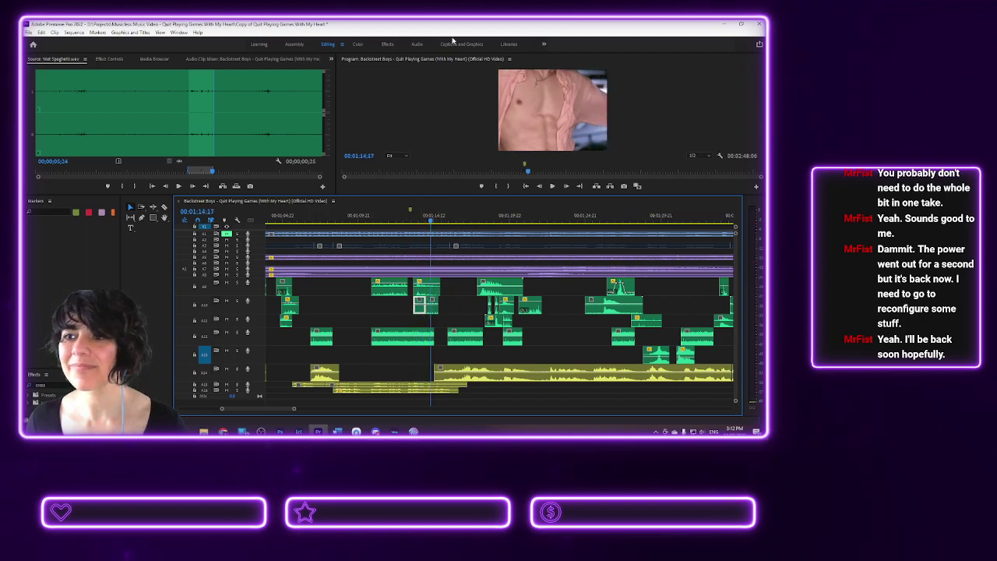
- Switch to the Audio workspace, tag both Wet Spaghetti clips as SFX, and auto-match their loudness
{"action": "left_click", "coordinate": [416, 44]}
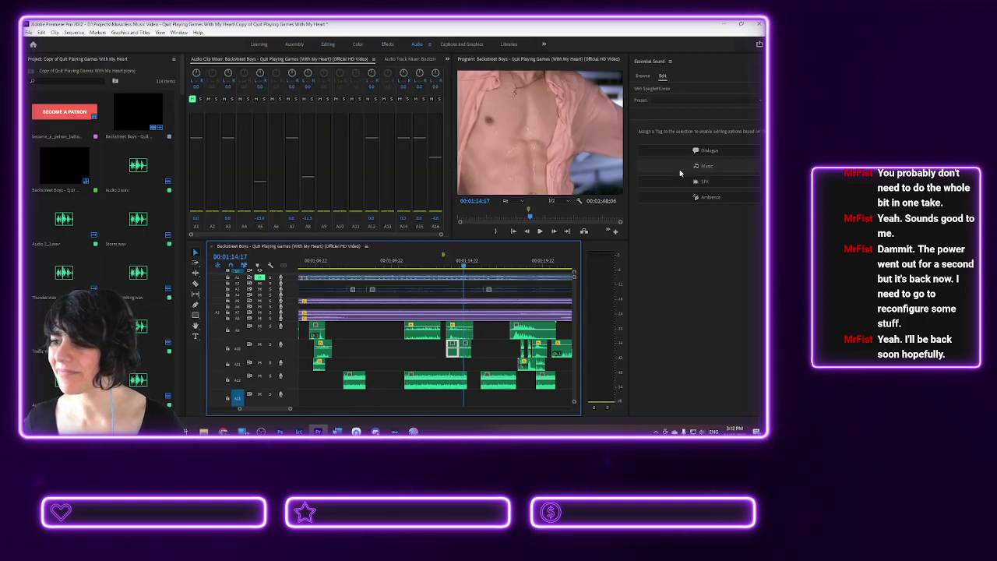
{"action": "left_click", "coordinate": [709, 179]}
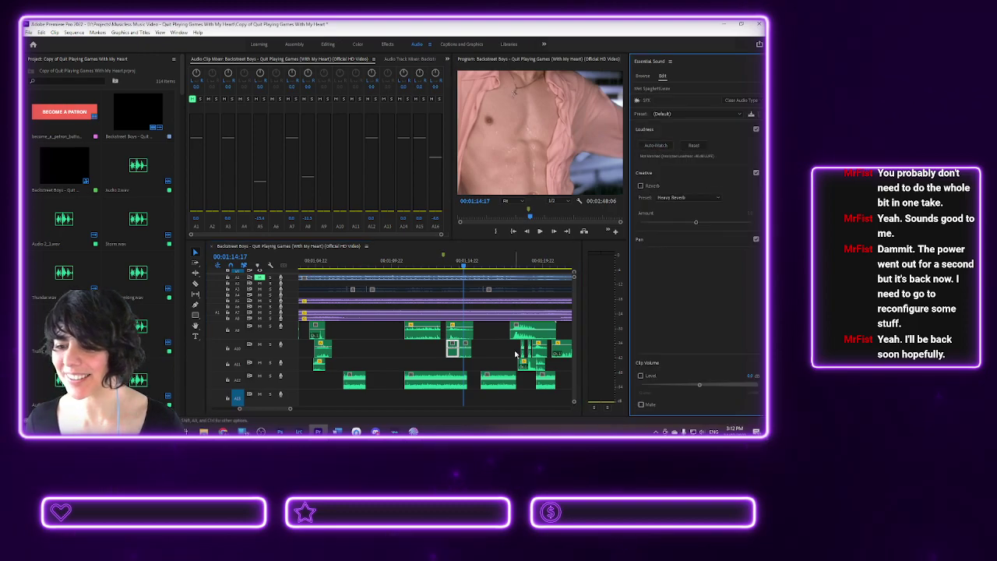
{"action": "left_click", "coordinate": [465, 353]}
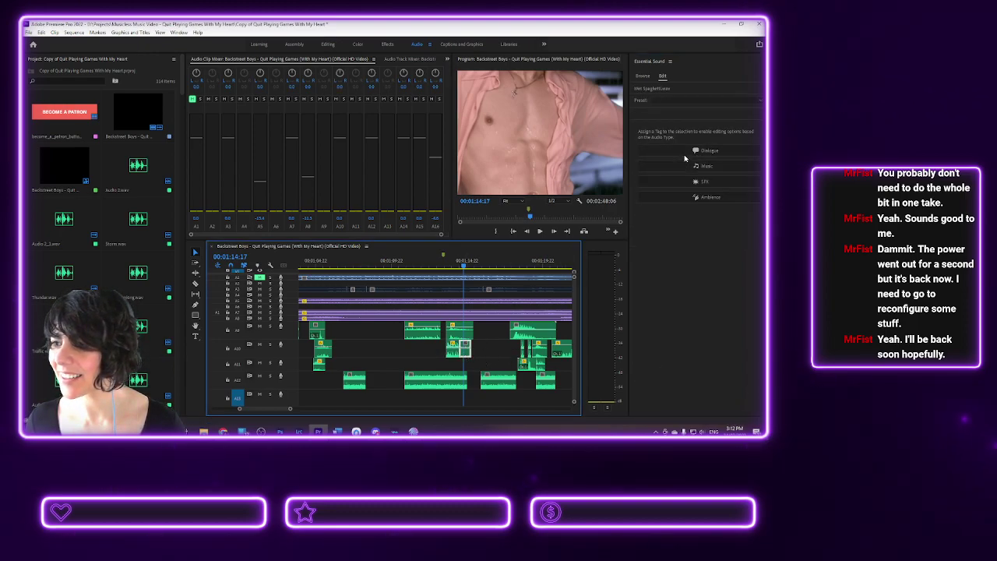
{"action": "left_click", "coordinate": [692, 182]}
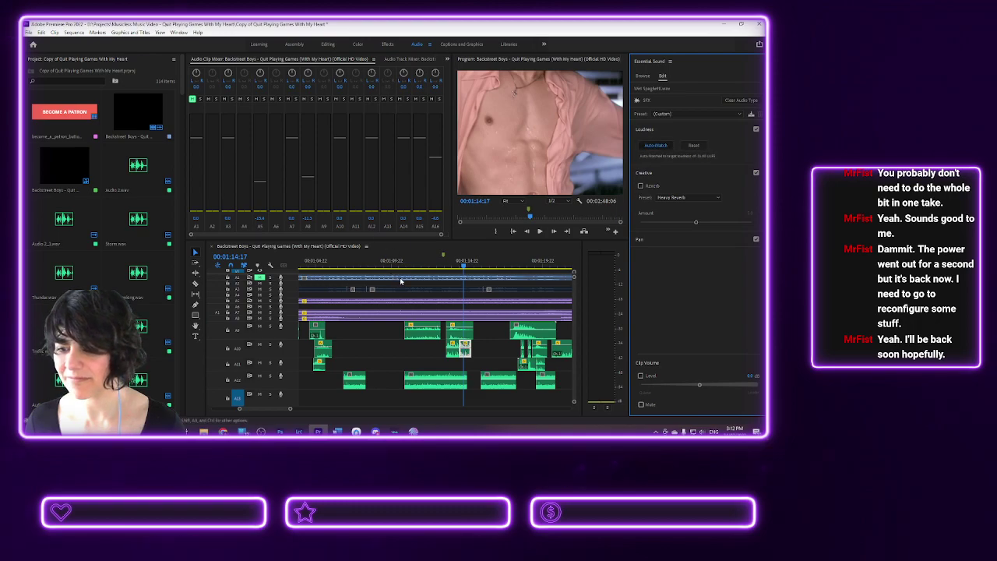
- Tag the squish clip above them as SFX, try auto-matching its loudness, and play the shirtless shot from about 00:01:12:20
{"action": "left_click", "coordinate": [456, 336]}
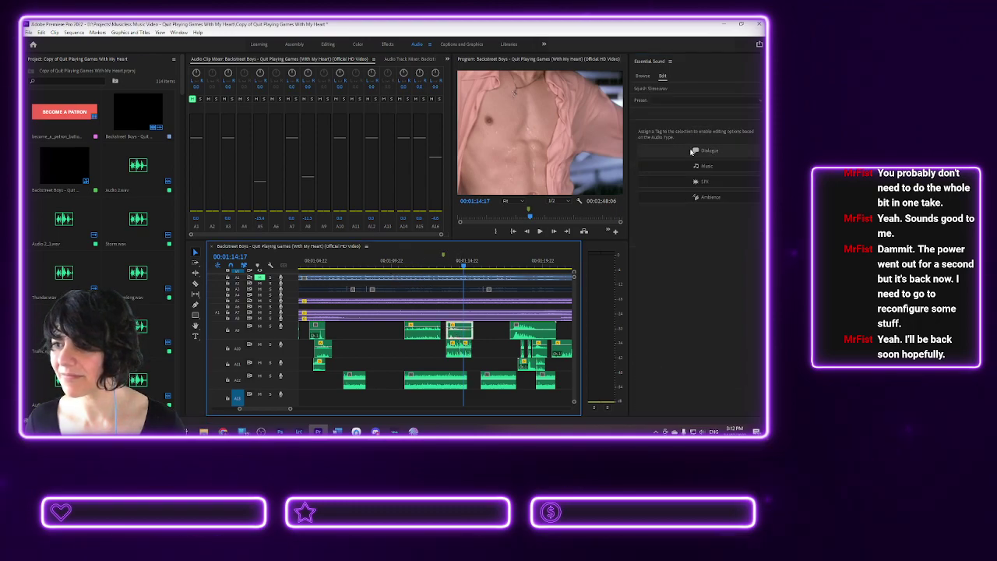
{"action": "left_click", "coordinate": [681, 188]}
{"action": "left_click", "coordinate": [655, 146]}
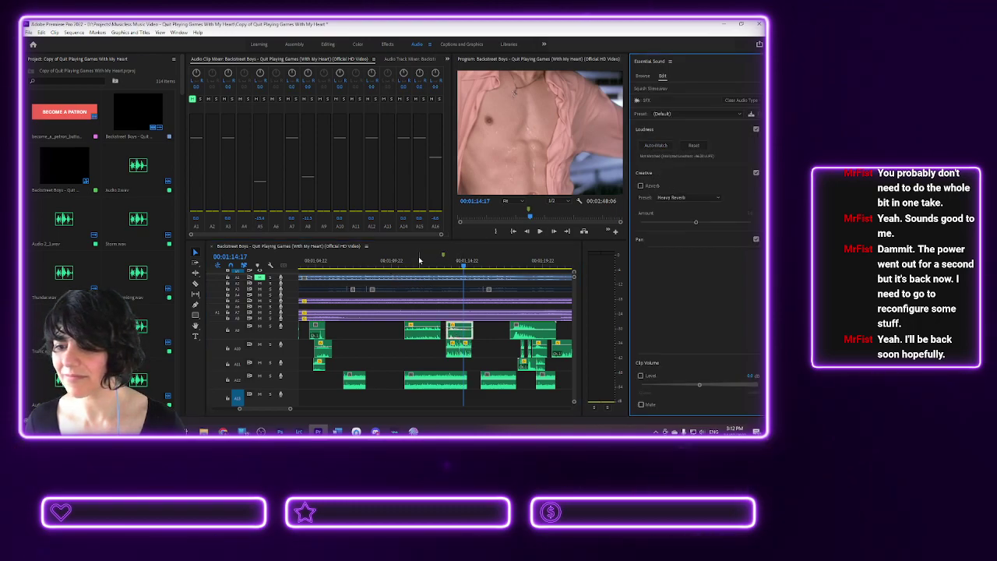
{"action": "left_click", "coordinate": [437, 265]}
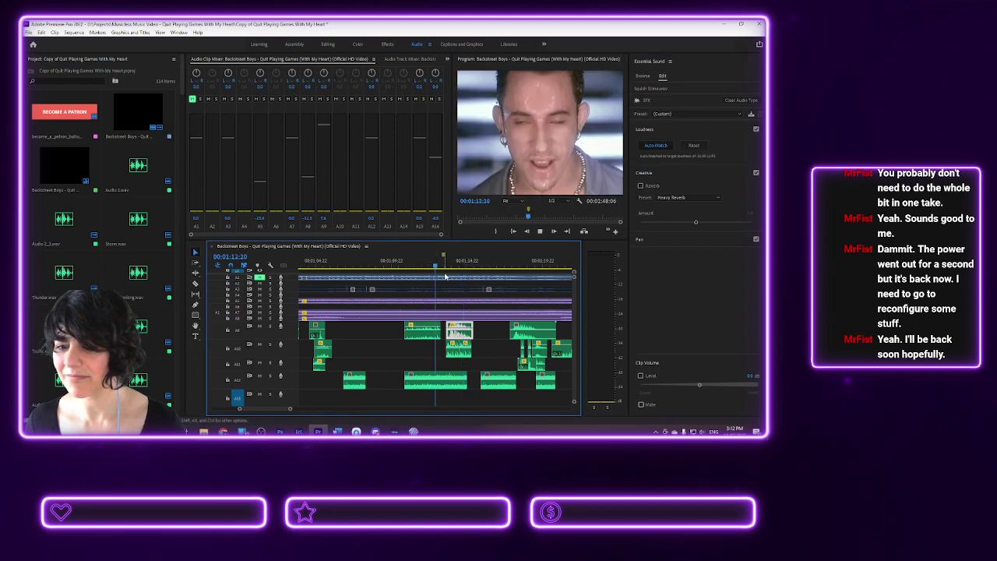
{"action": "key", "text": "space"}
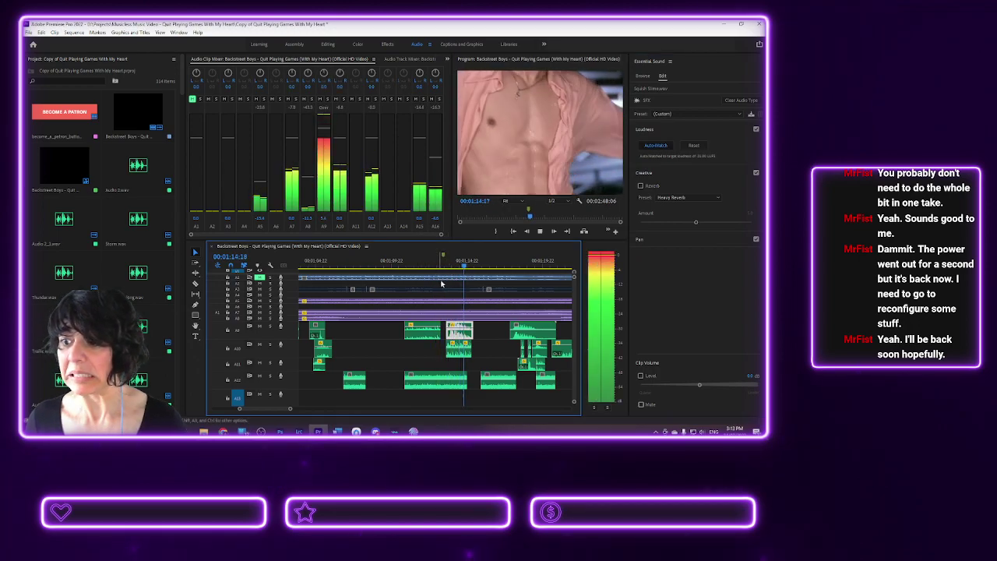
- Undo the squish clip's loudness auto-match and replay the shirtless shot to check the balance
{"action": "key", "text": "space"}
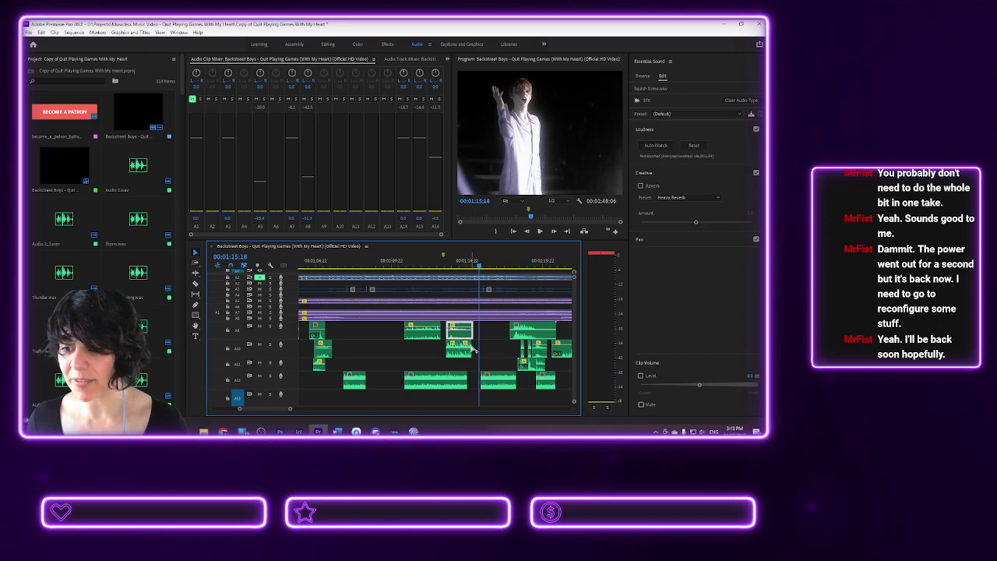
{"action": "left_click", "coordinate": [444, 267]}
{"action": "key", "text": "space"}
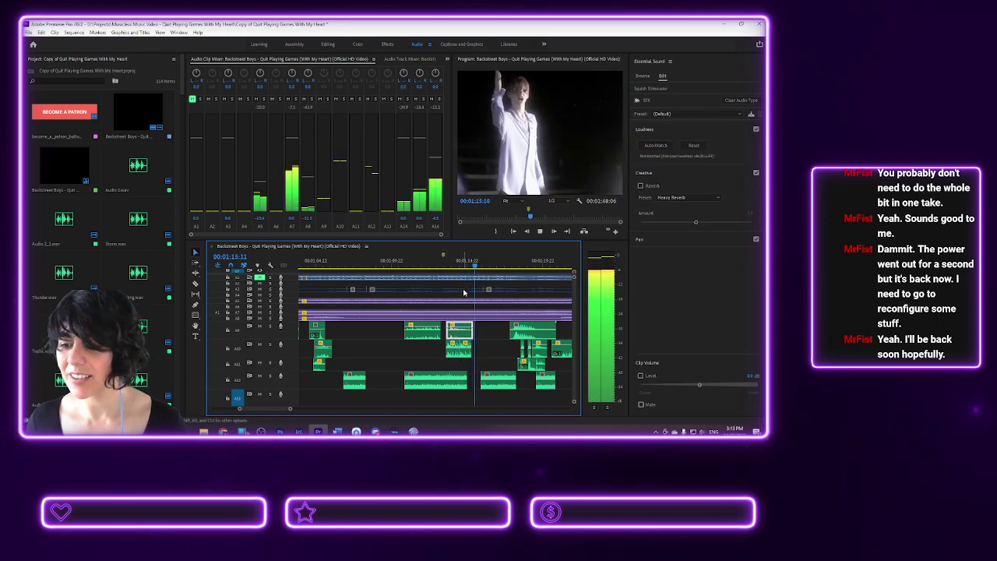
- Replay the shirtless shot from a few seconds earlier to check the squish sounds in the full mix
{"action": "key", "text": "space"}
{"action": "left_click", "coordinate": [436, 266]}
{"action": "left_click", "coordinate": [398, 266]}
{"action": "key", "text": "space"}
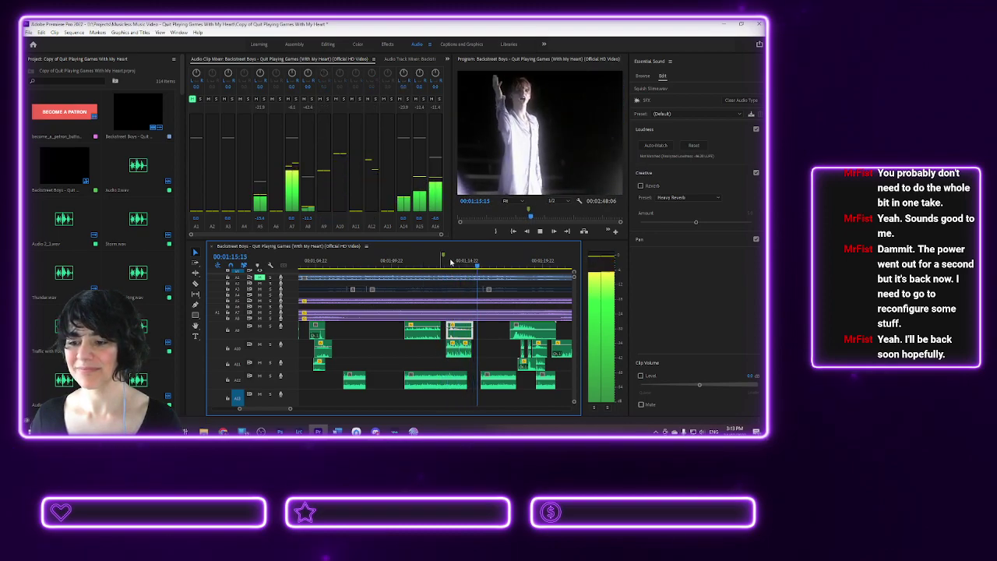
- Delete the sequence marker at 00:01:13:09 above the shirtless shot and save the project
{"action": "left_click", "coordinate": [444, 258]}
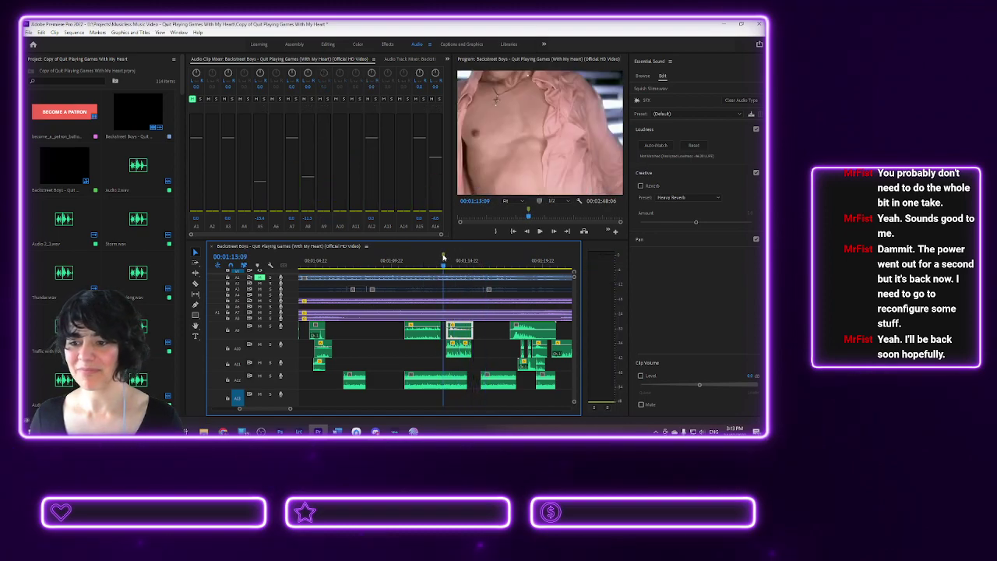
{"action": "right_click", "coordinate": [444, 259]}
{"action": "key", "text": "Escape"}
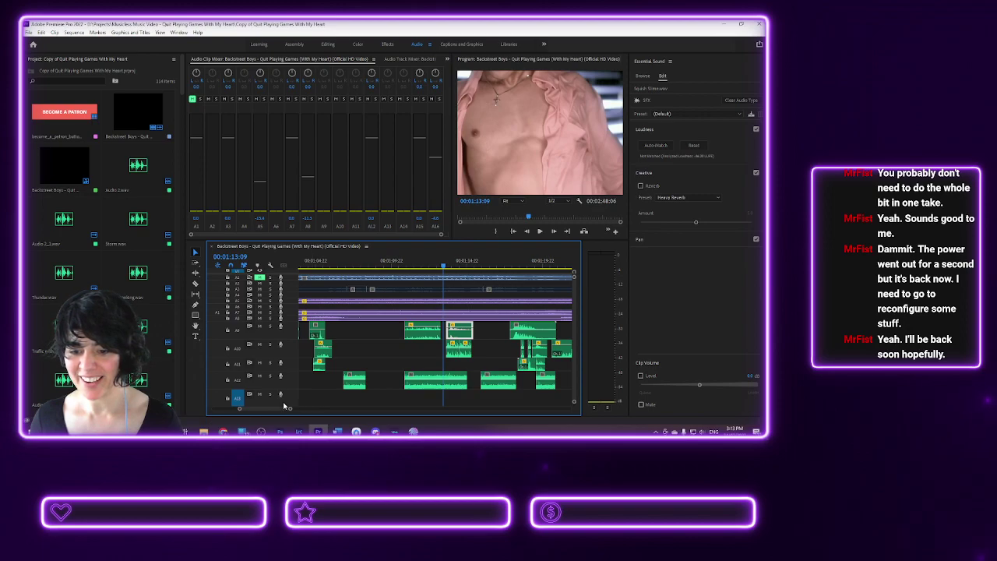
- Send the entire sequence to Adobe Audition for editing, with video through Dynamic Link and clip effects, track effects, pan and volume transferred
{"action": "left_click_drag", "start_coordinate": [281, 410], "coordinate": [250, 419]}
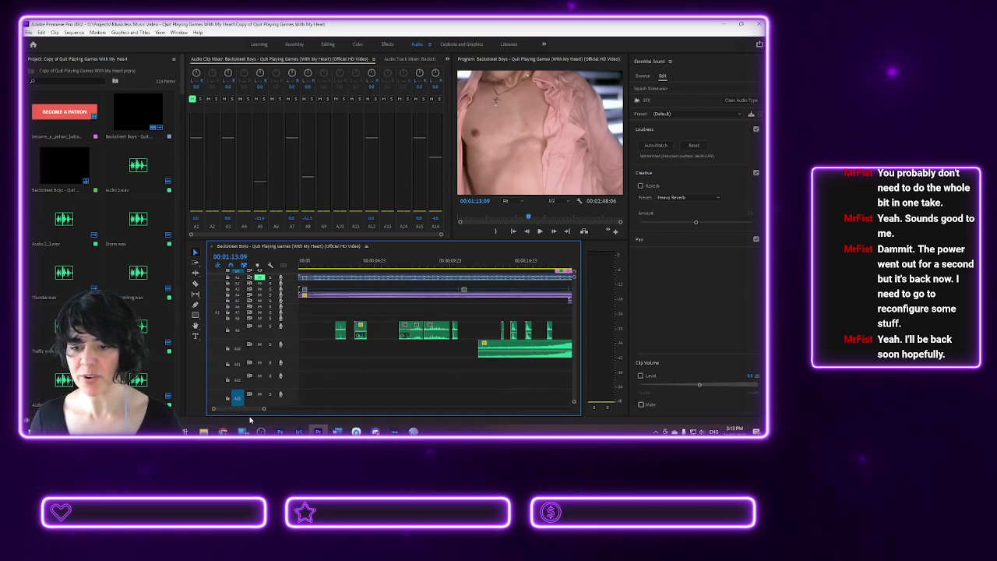
{"action": "left_click", "coordinate": [302, 336]}
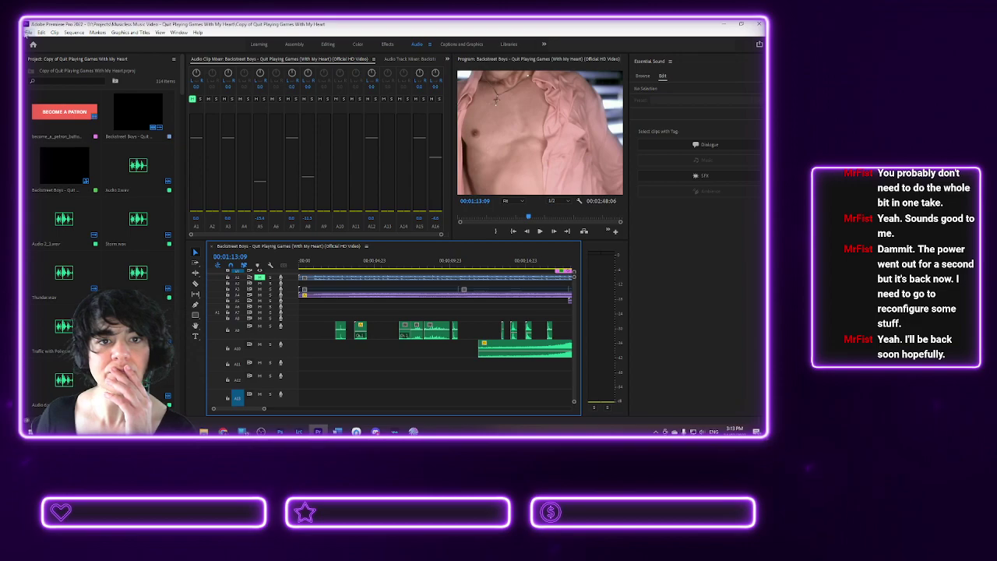
{"action": "left_click", "coordinate": [28, 33]}
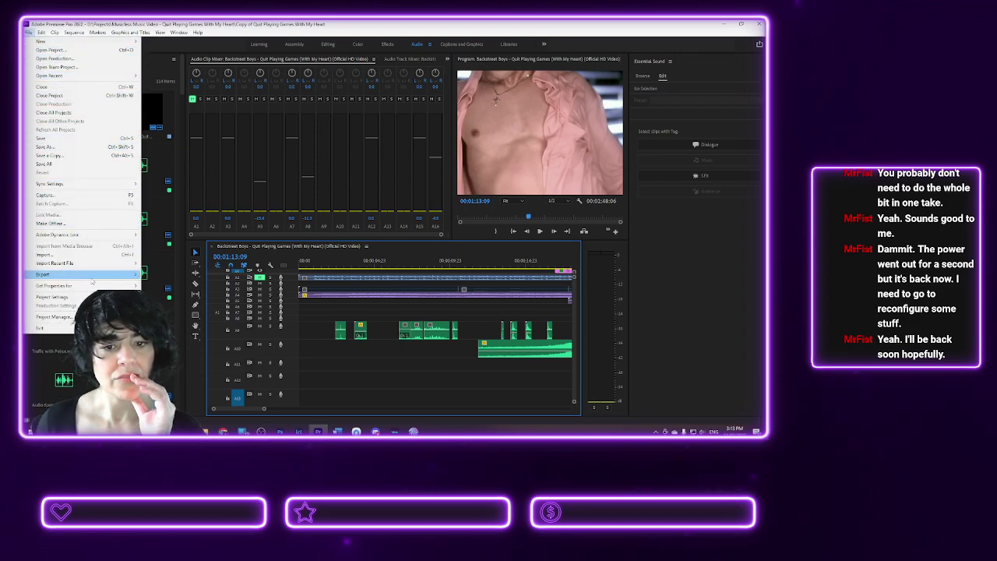
{"action": "mouse_move", "coordinate": [92, 277]}
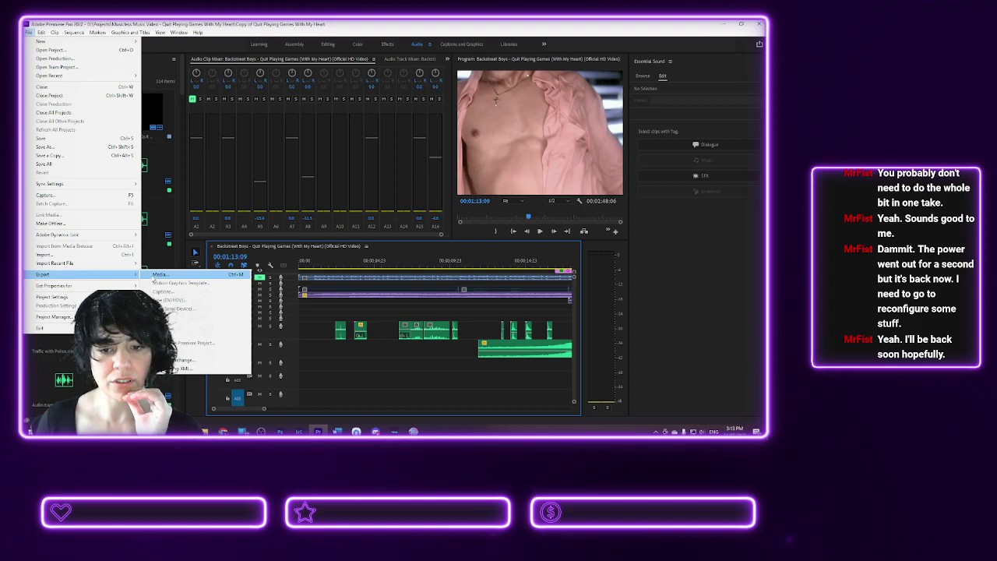
{"action": "left_click", "coordinate": [28, 32]}
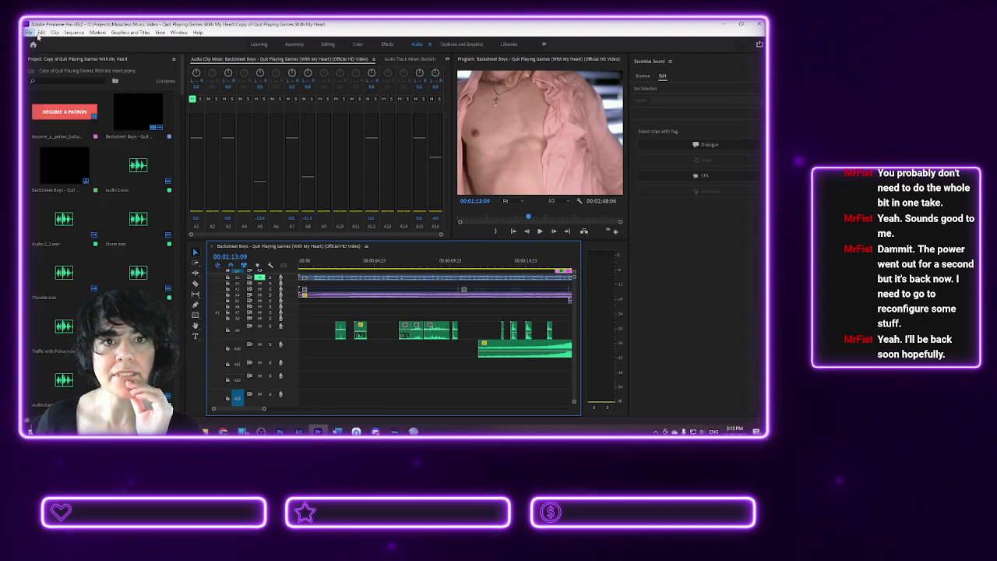
{"action": "left_click", "coordinate": [41, 33]}
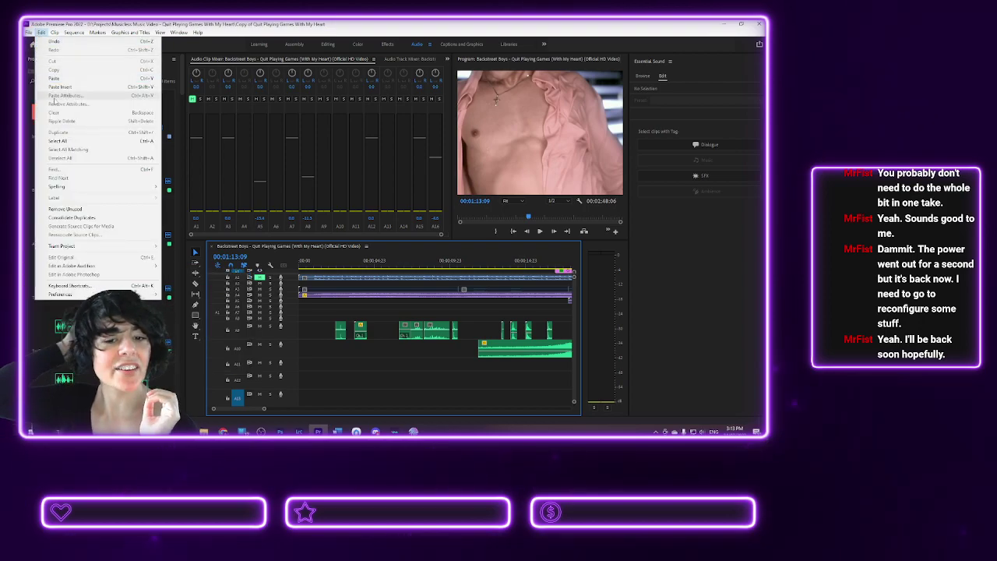
{"action": "mouse_move", "coordinate": [152, 267]}
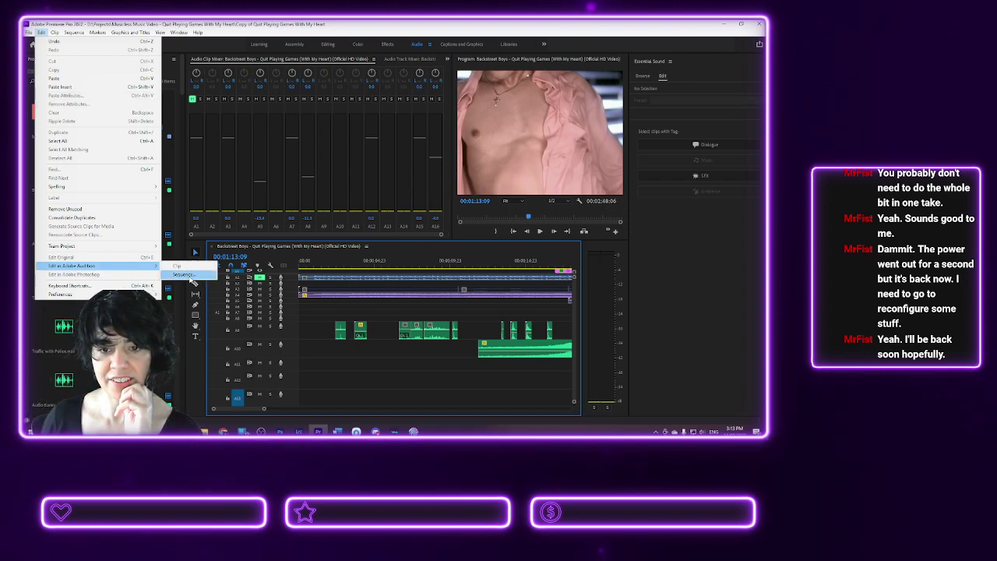
{"action": "left_click", "coordinate": [191, 276]}
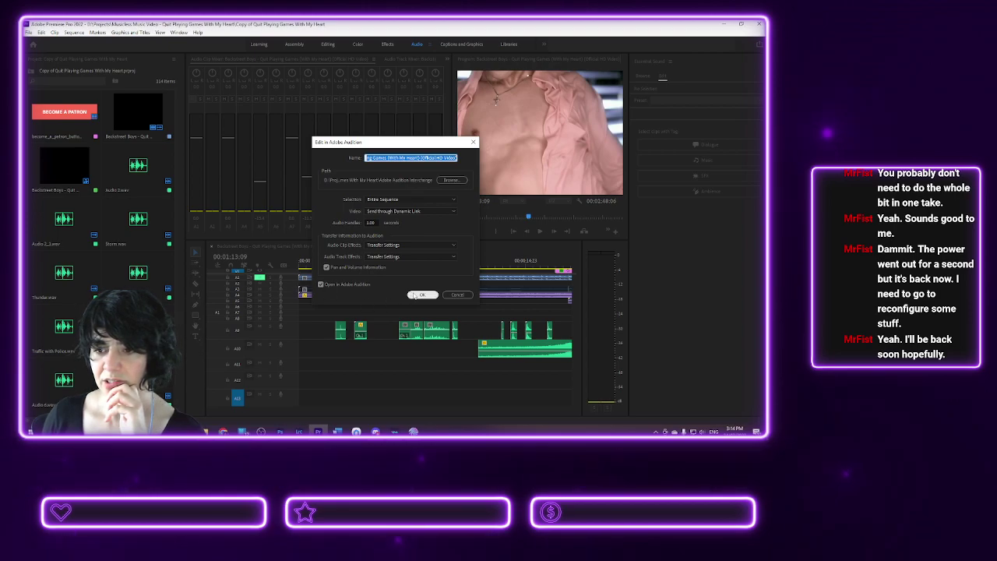
{"action": "left_click", "coordinate": [417, 296]}
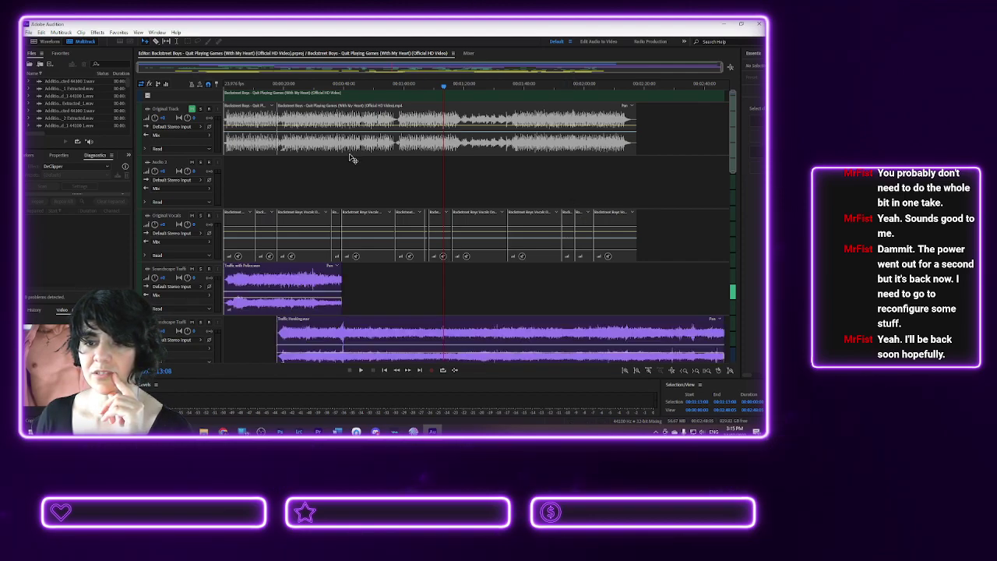
- Examine the transferred multitrack session from the original track through the soundscape and SFX tracks to the backing vocals
{"action": "scroll", "coordinate": [351, 158], "scroll_direction": "down", "scroll_amount": 8}
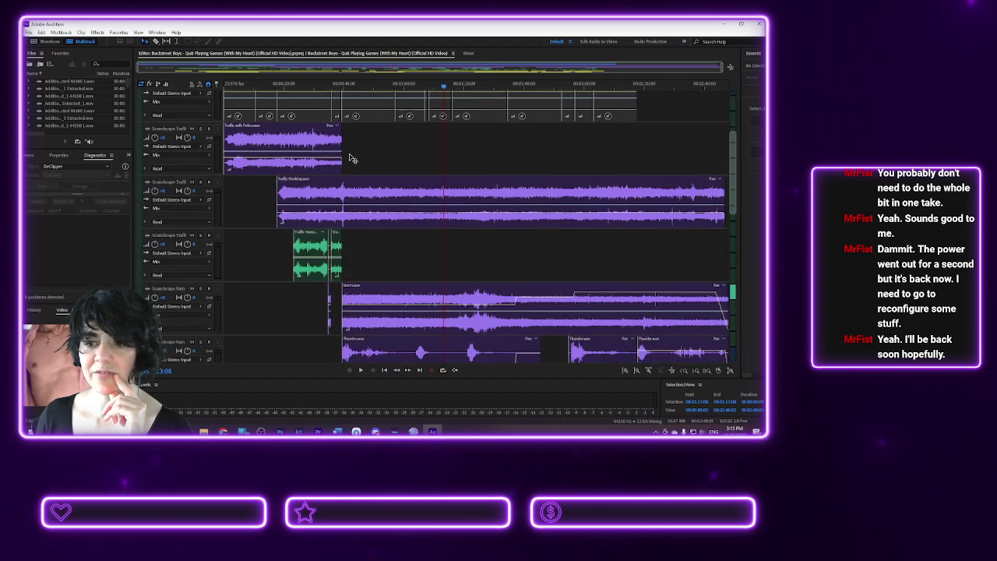
{"action": "scroll", "coordinate": [350, 159], "scroll_direction": "down", "scroll_amount": 4}
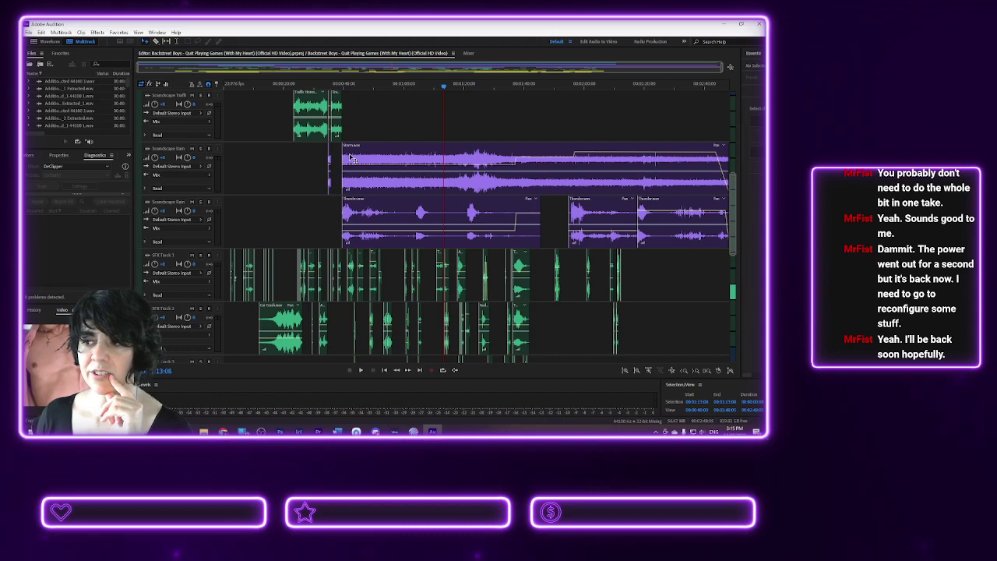
{"action": "scroll", "coordinate": [350, 158], "scroll_direction": "up", "scroll_amount": 1}
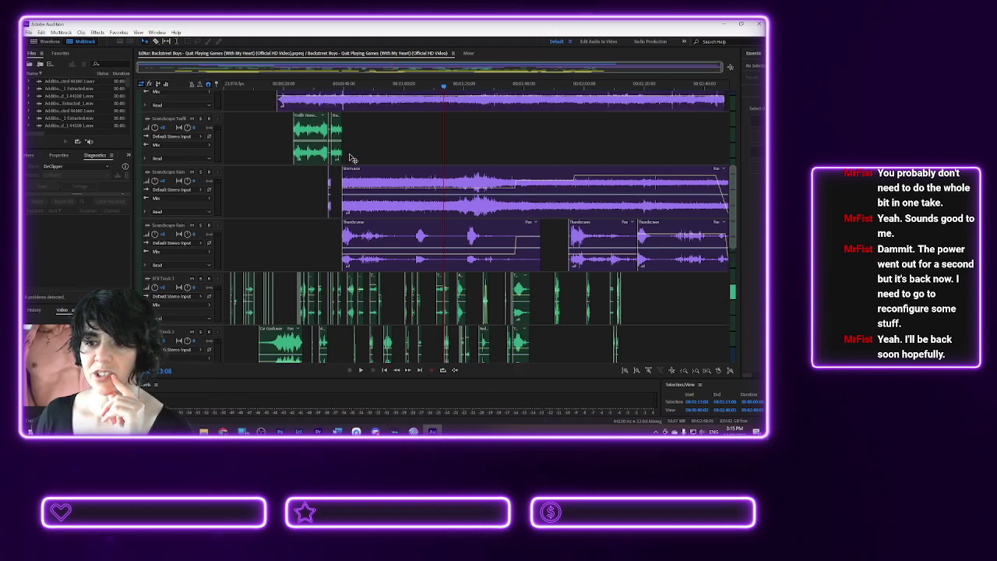
{"action": "scroll", "coordinate": [351, 158], "scroll_direction": "down", "scroll_amount": 4}
{"action": "scroll", "coordinate": [350, 158], "scroll_direction": "down", "scroll_amount": 6}
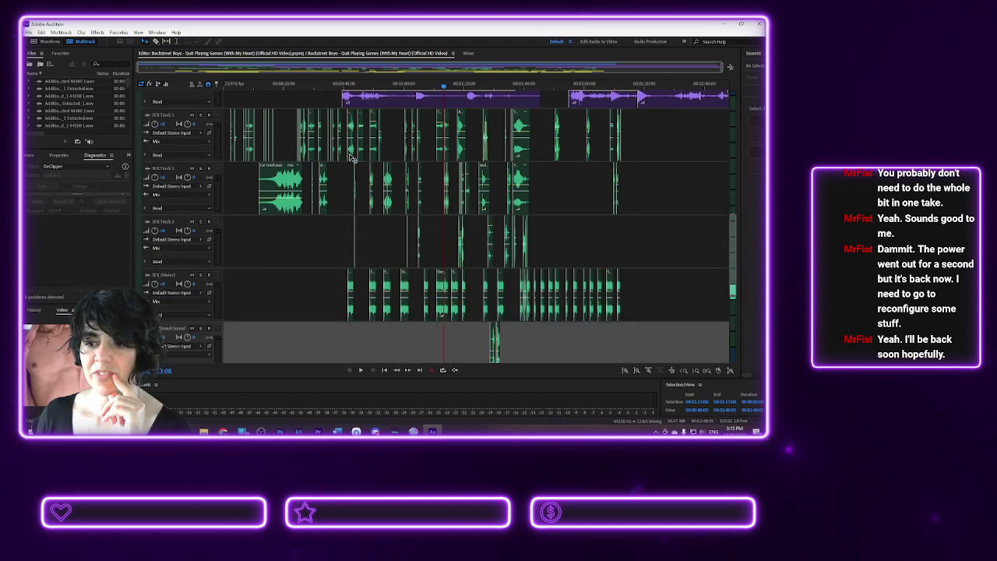
{"action": "scroll", "coordinate": [350, 158], "scroll_direction": "down", "scroll_amount": 3}
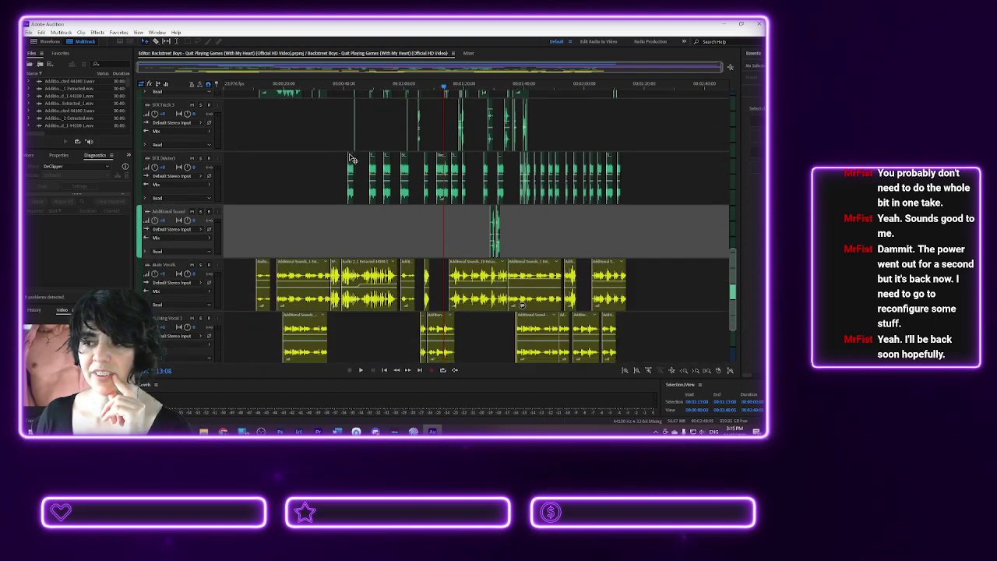
{"action": "scroll", "coordinate": [349, 292], "scroll_direction": "down", "scroll_amount": 4}
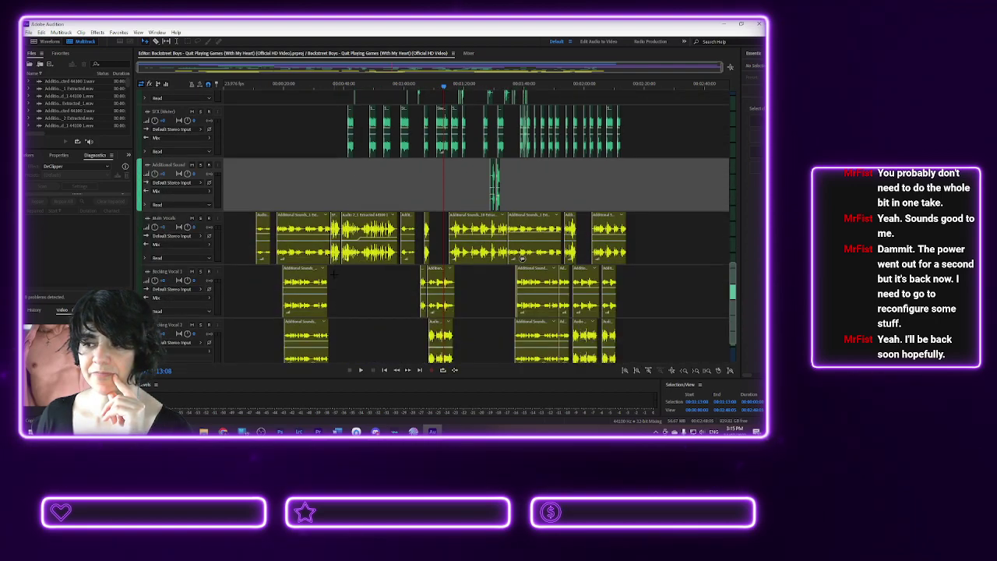
{"action": "scroll", "coordinate": [333, 274], "scroll_direction": "up", "scroll_amount": 12}
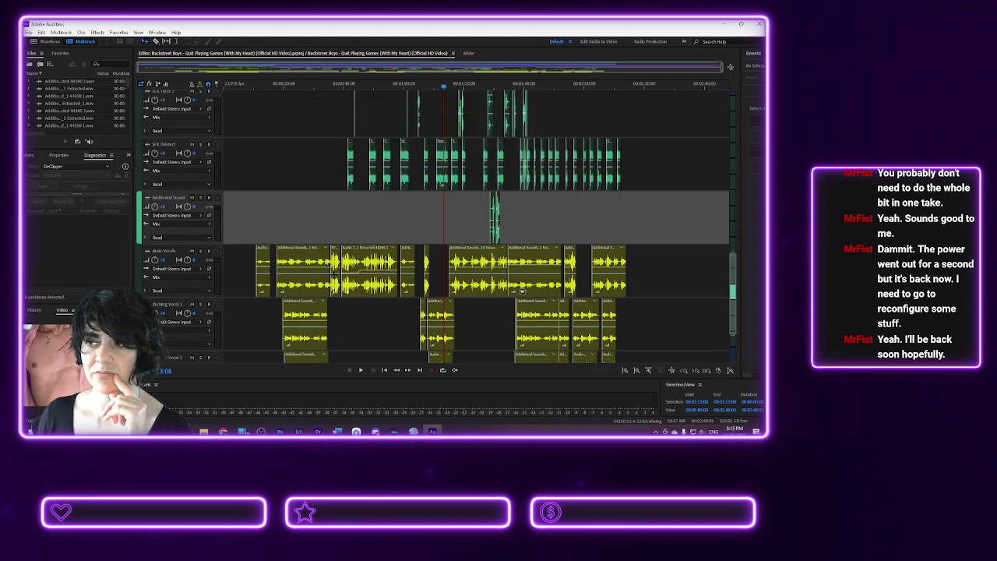
{"action": "scroll", "coordinate": [333, 275], "scroll_direction": "down", "scroll_amount": 10}
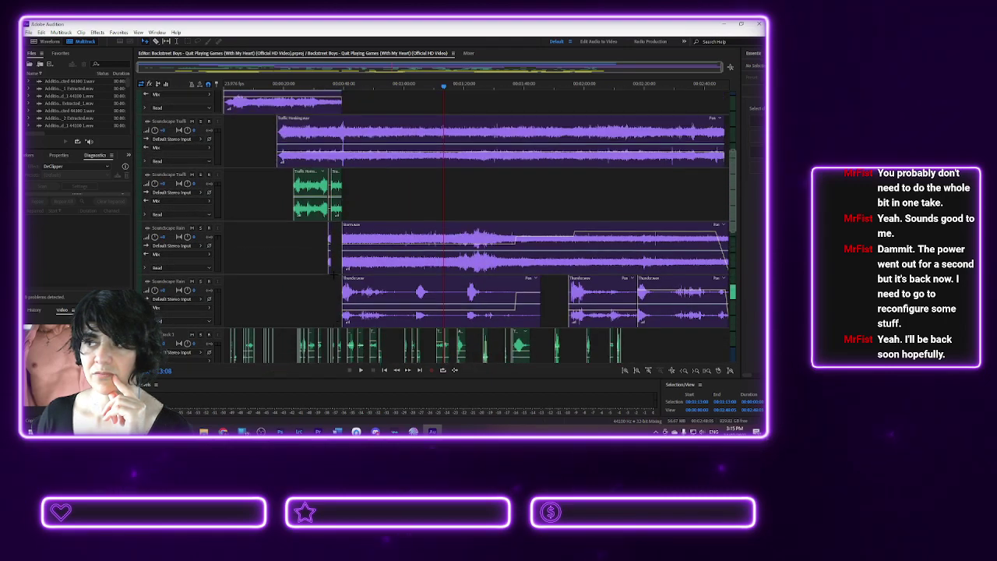
{"action": "scroll", "coordinate": [333, 274], "scroll_direction": "down", "scroll_amount": 2}
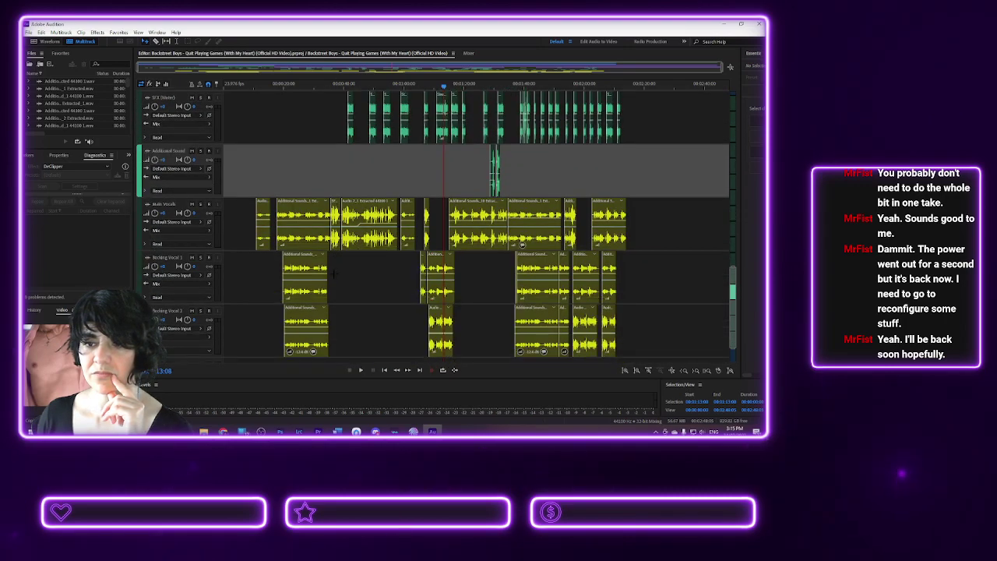
- Play the multitrack mix from near the start through to the thank-you credits, stopping at 00:02:19:18
{"action": "left_click", "coordinate": [249, 86]}
{"action": "key", "text": "space"}
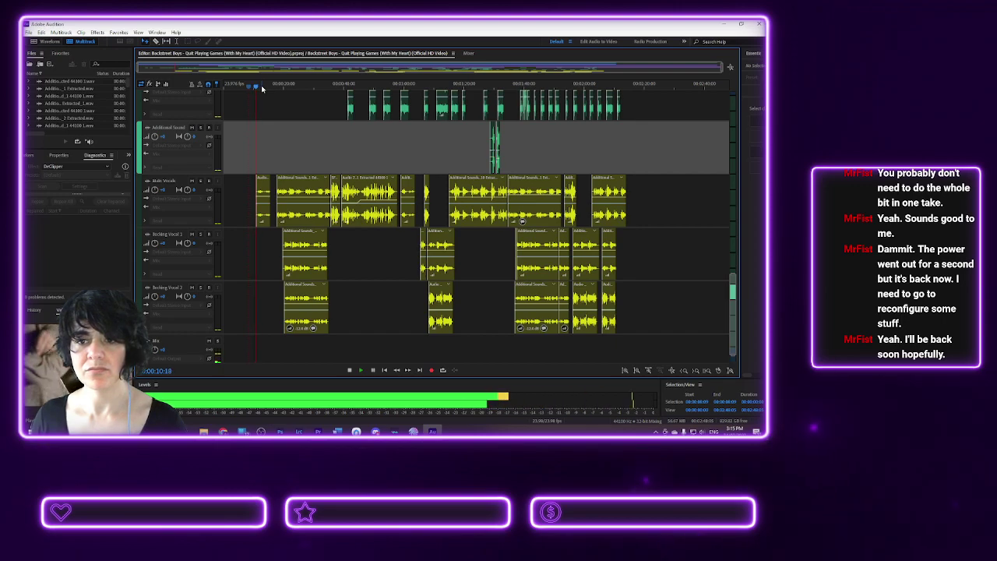
{"action": "key", "text": "space"}
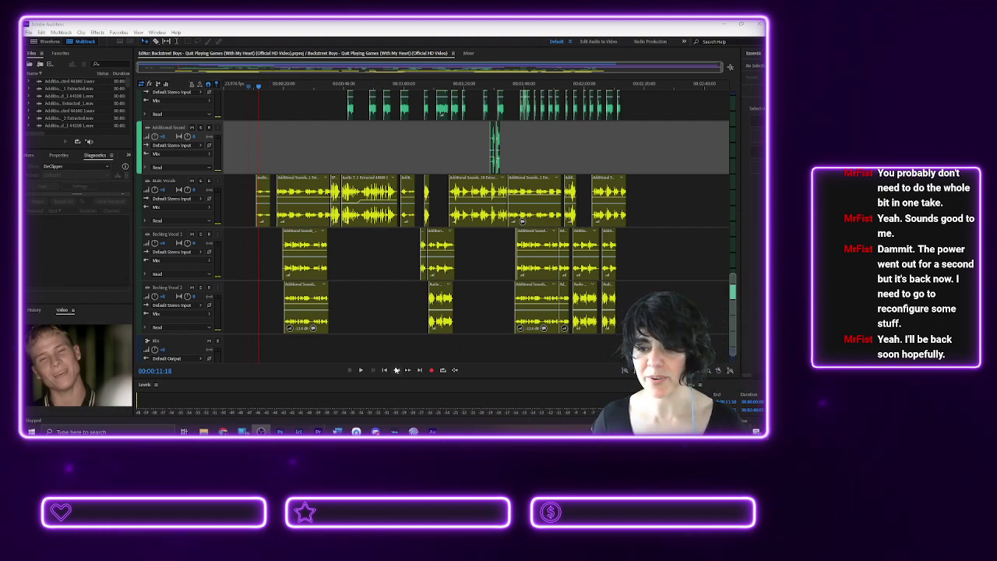
{"action": "left_click", "coordinate": [361, 370]}
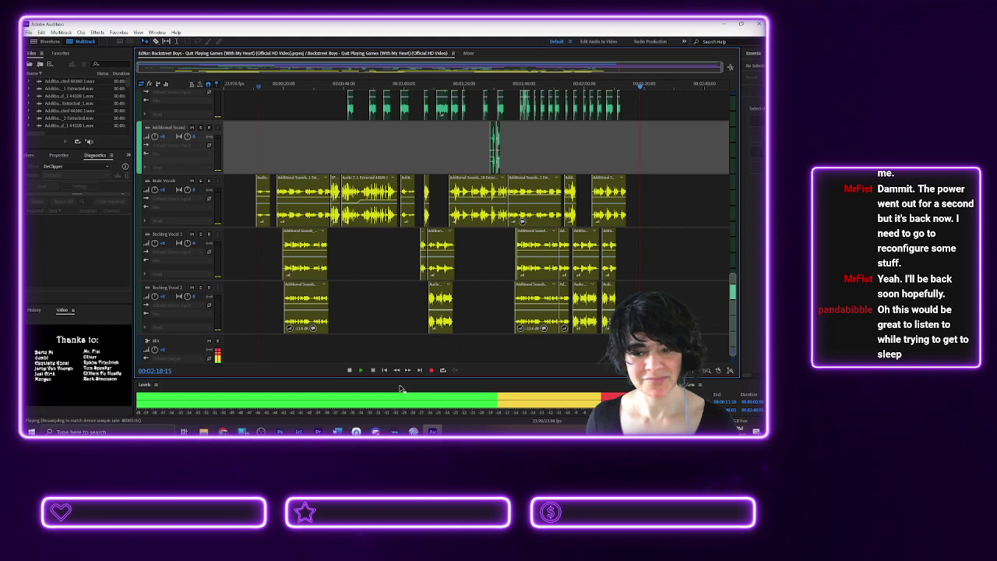
{"action": "key", "text": "space"}
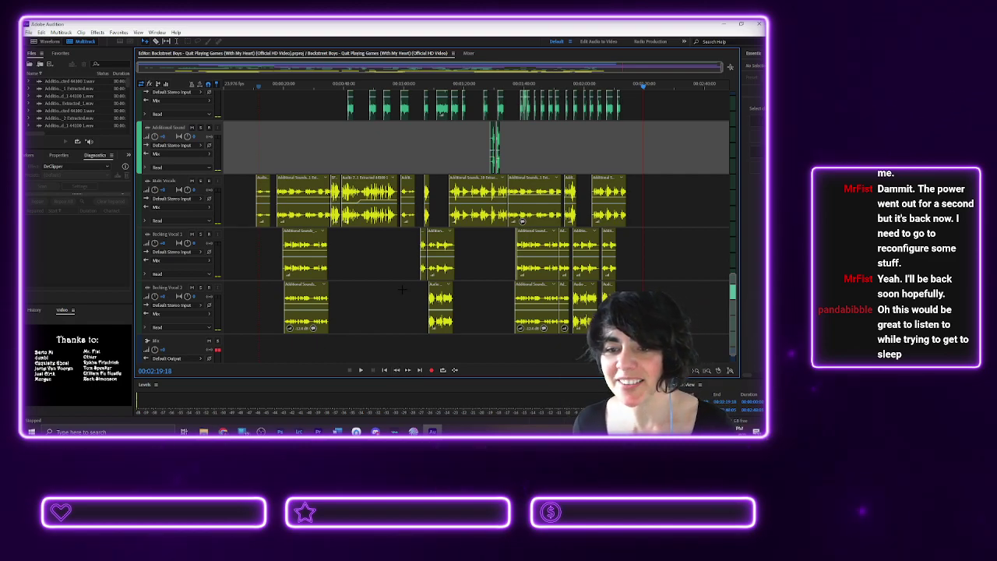
- Examine all tracks down to the Mix track at reduced height, including a closer look at the session's first minute
{"action": "scroll", "coordinate": [415, 227], "scroll_direction": "up", "scroll_amount": 10}
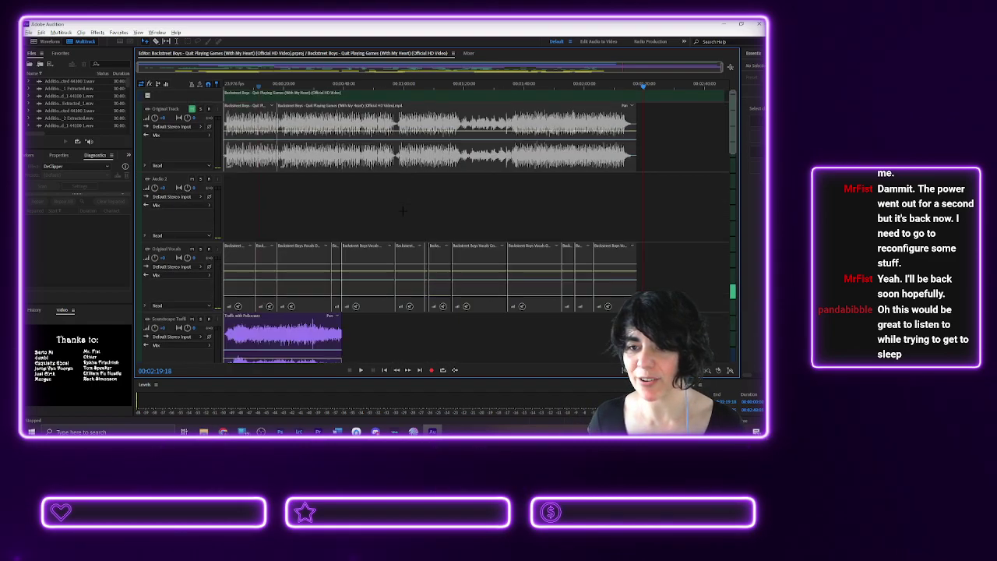
{"action": "scroll", "coordinate": [403, 213], "scroll_direction": "down", "scroll_amount": 3}
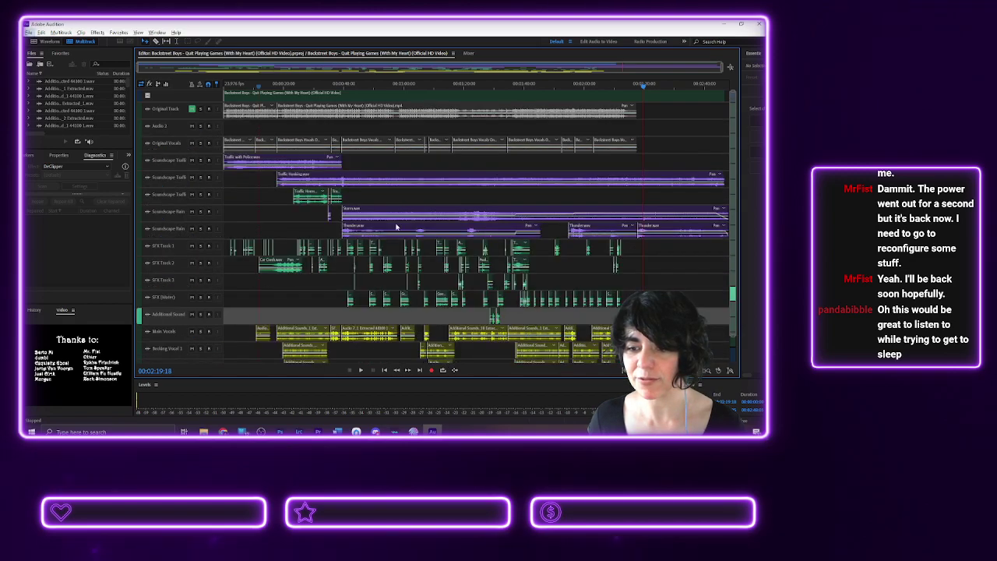
{"action": "scroll", "coordinate": [403, 214], "scroll_direction": "up", "scroll_amount": 3}
{"action": "scroll", "coordinate": [307, 343], "scroll_direction": "down", "scroll_amount": 10}
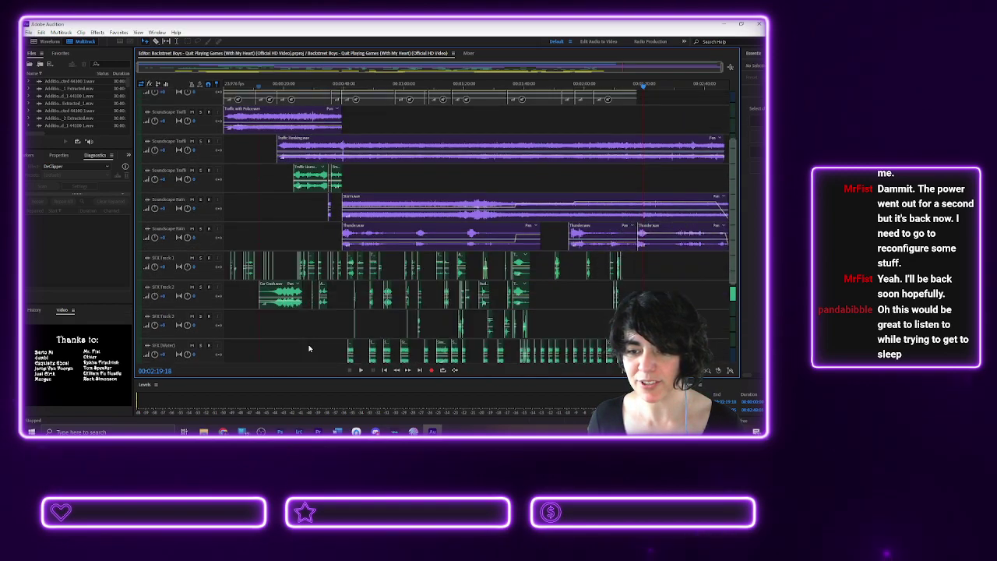
{"action": "scroll", "coordinate": [319, 305], "scroll_direction": "up", "scroll_amount": 10}
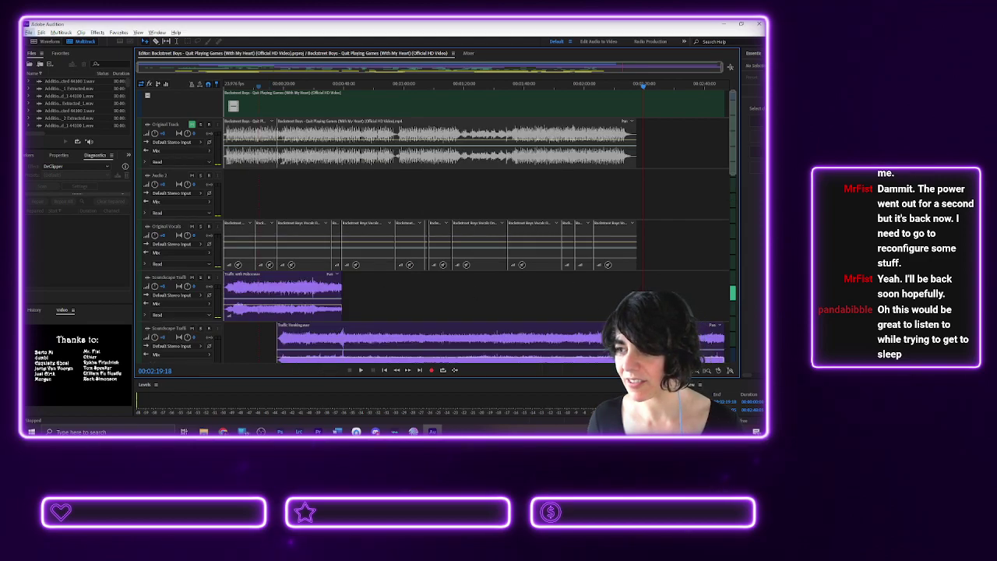
{"action": "scroll", "coordinate": [398, 275], "scroll_direction": "down", "scroll_amount": 2}
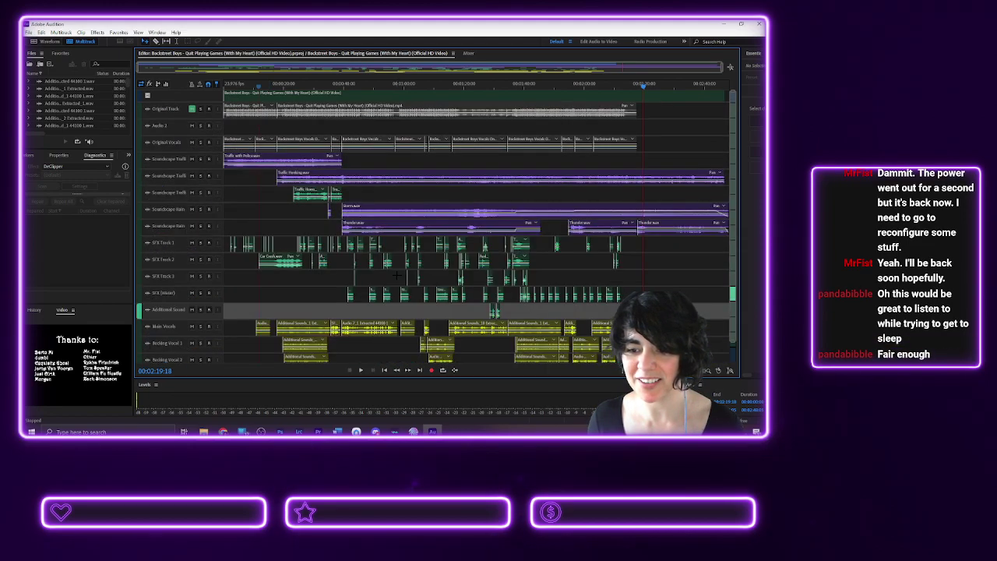
{"action": "scroll", "coordinate": [393, 278], "scroll_direction": "down", "scroll_amount": 1}
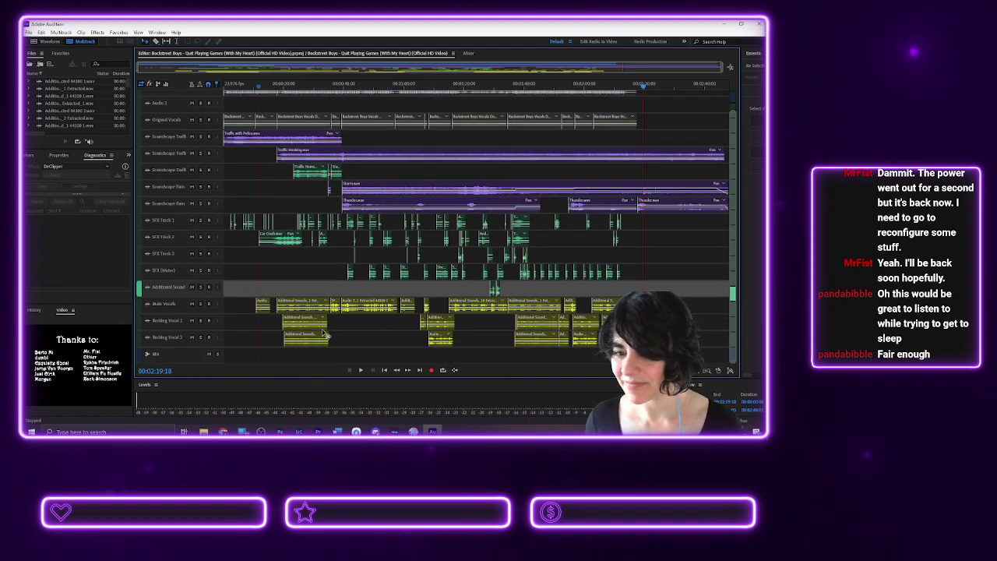
{"action": "scroll", "coordinate": [273, 324], "scroll_direction": "up", "scroll_amount": 5}
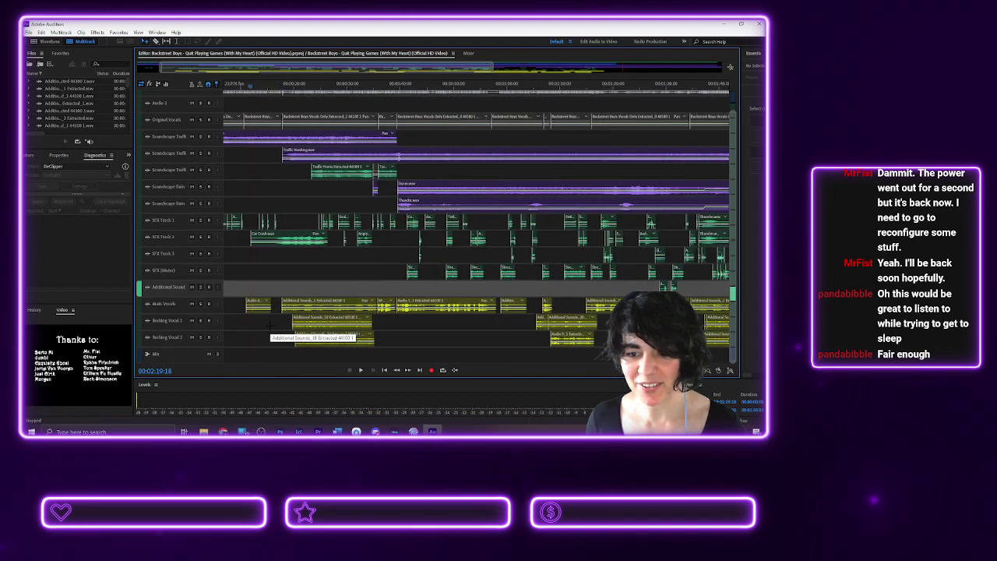
{"action": "scroll", "coordinate": [268, 325], "scroll_direction": "up", "scroll_amount": 4}
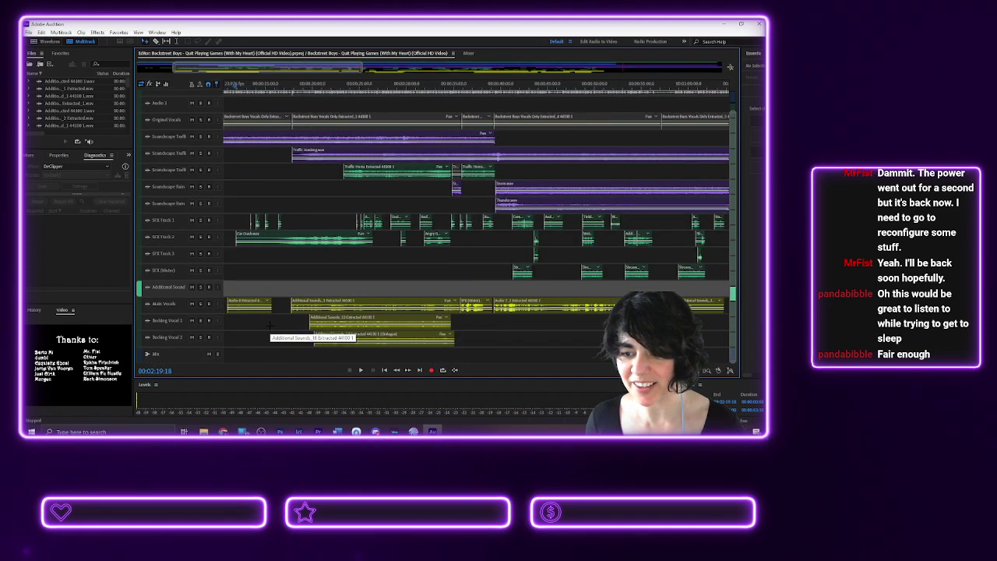